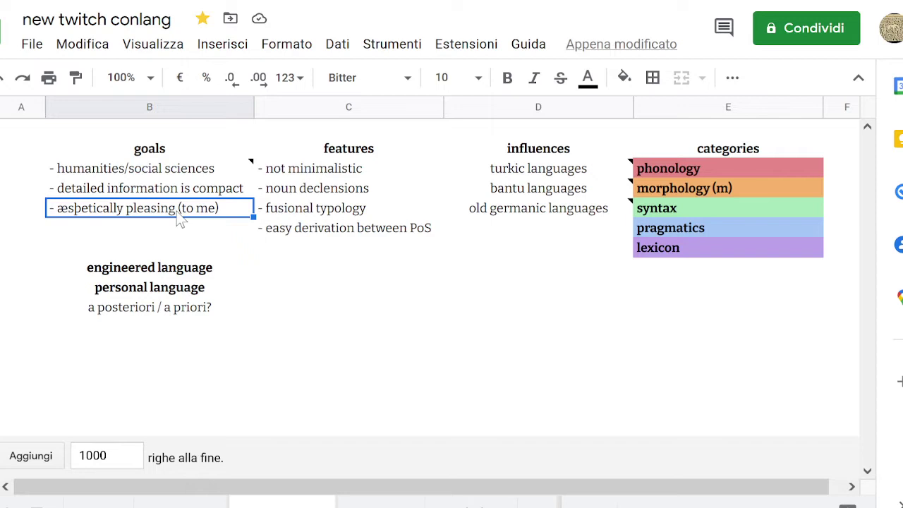
Review the entries in the goals list, including the note attached to the humanities/social sciences goal.
{"action": "key", "text": "Up"}
{"action": "key", "text": "Up"}
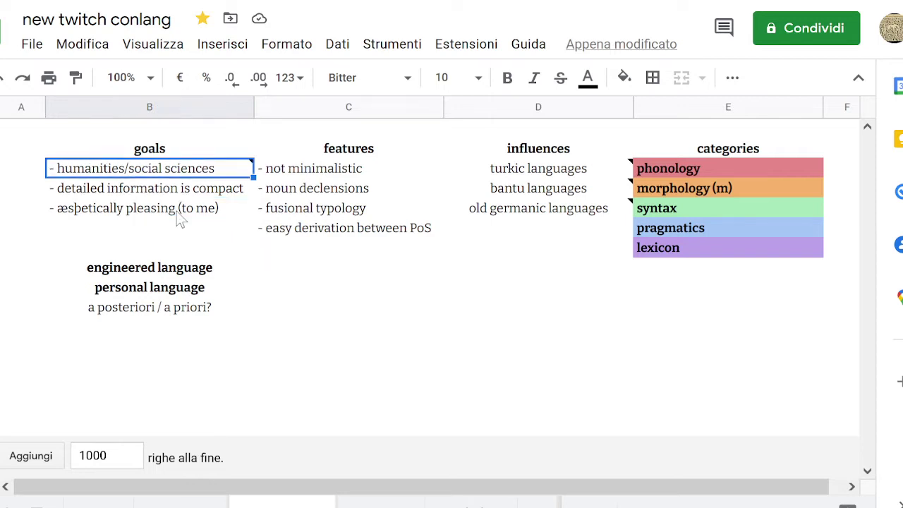
{"action": "key", "text": "Down"}
{"action": "key", "text": "Up"}
{"action": "key", "text": "Down"}
{"action": "key", "text": "Up"}
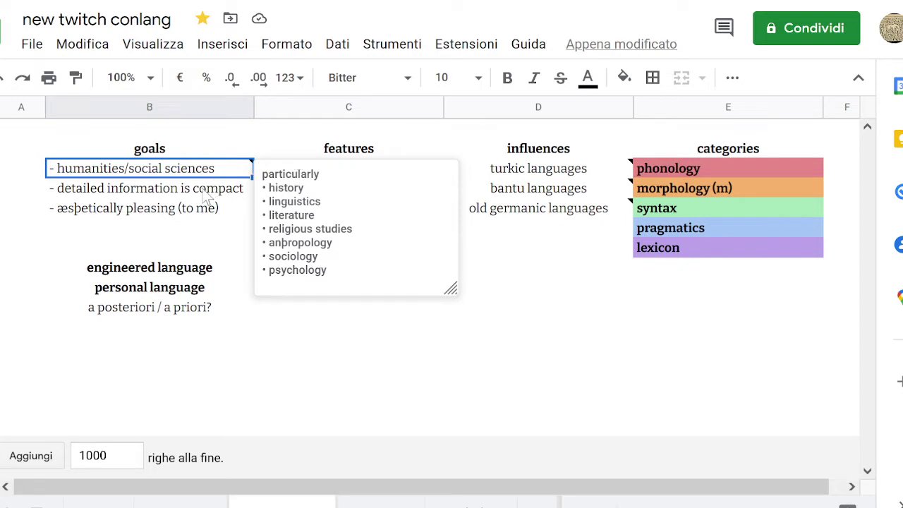
{"action": "key", "text": "Down"}
{"action": "key", "text": "Up"}
{"action": "key", "text": "Down"}
{"action": "key", "text": "Up"}
{"action": "key", "text": "Down"}
{"action": "key", "text": "Down"}
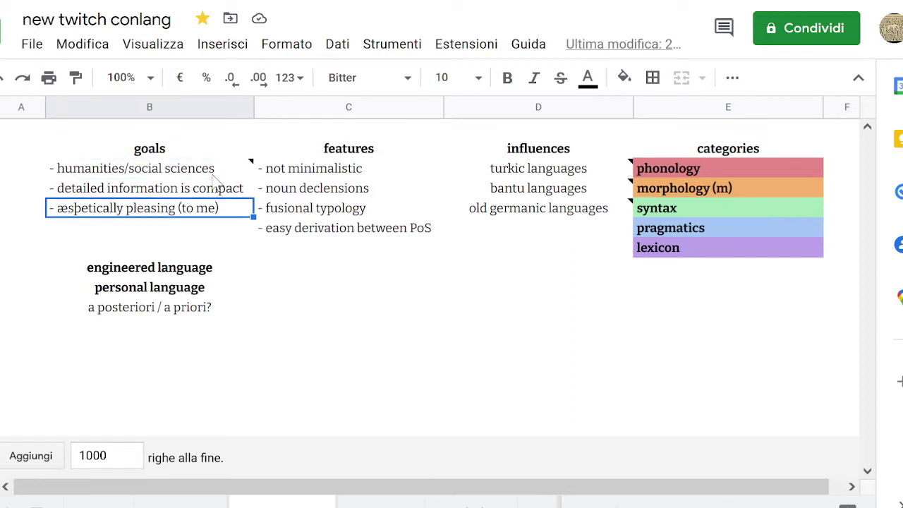
{"action": "key", "text": "Up"}
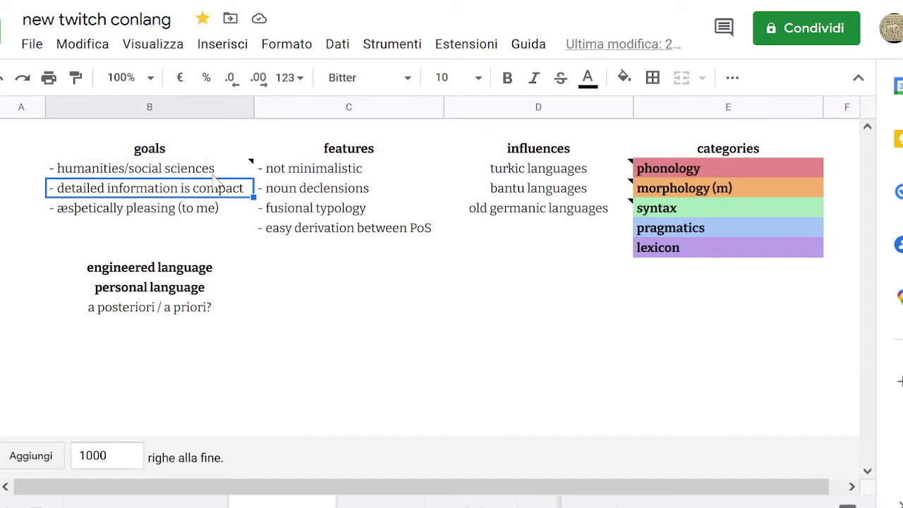
{"action": "key", "text": "Down"}
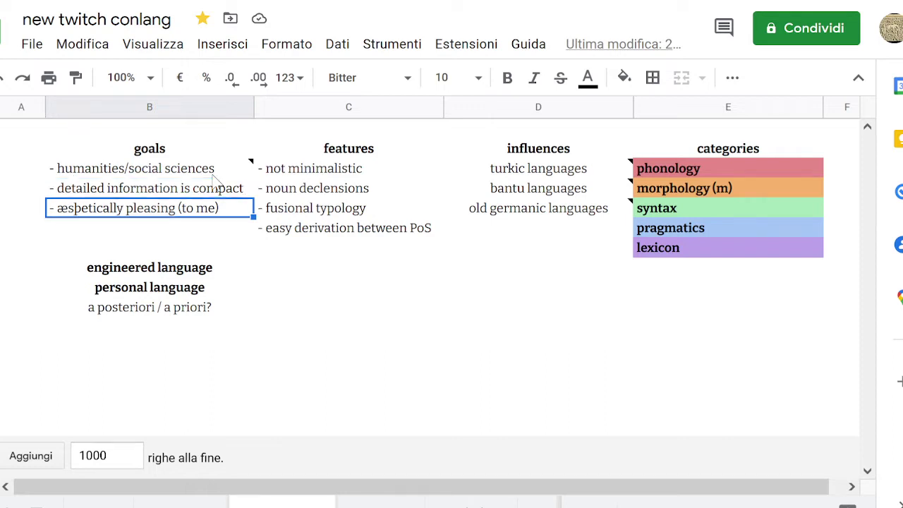
{"action": "key", "text": "Up"}
{"action": "key", "text": "Down"}
{"action": "key", "text": "Up"}
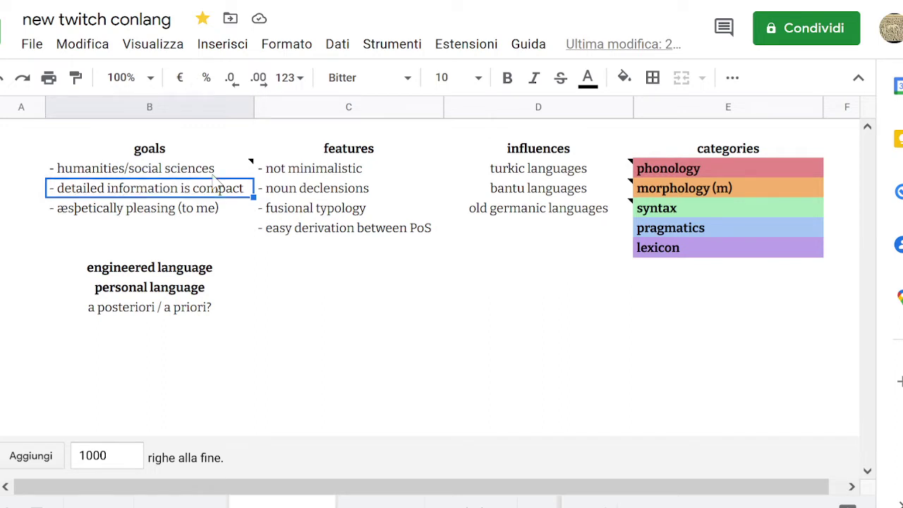
{"action": "key", "text": "Down"}
{"action": "key", "text": "Up"}
{"action": "key", "text": "Down"}
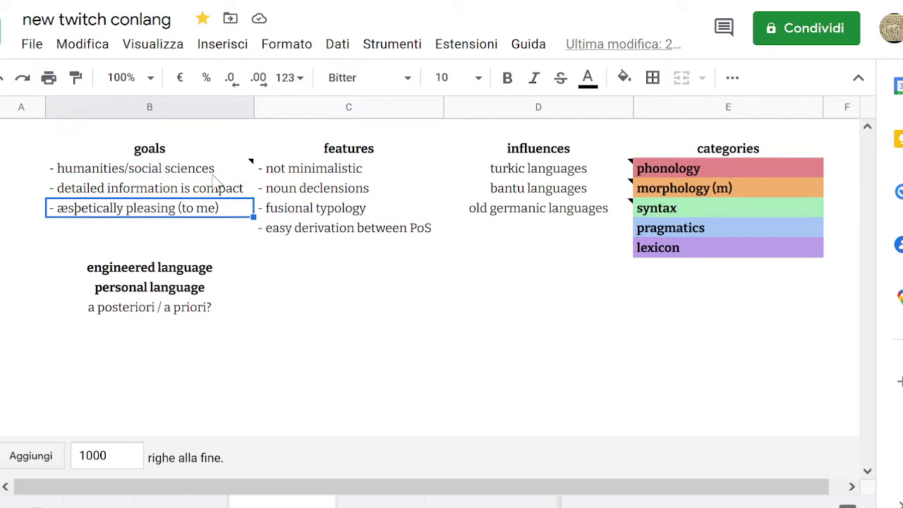
{"action": "key", "text": "Up"}
{"action": "key", "text": "Down"}
{"action": "key", "text": "Up"}
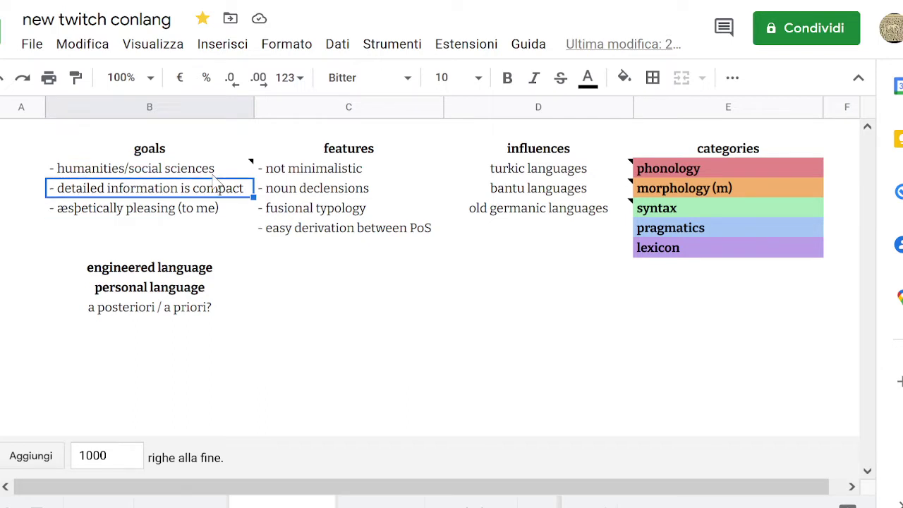
{"action": "key", "text": "Down"}
{"action": "key", "text": "Up"}
{"action": "key", "text": "Down"}
{"action": "key", "text": "Up"}
{"action": "key", "text": "Down"}
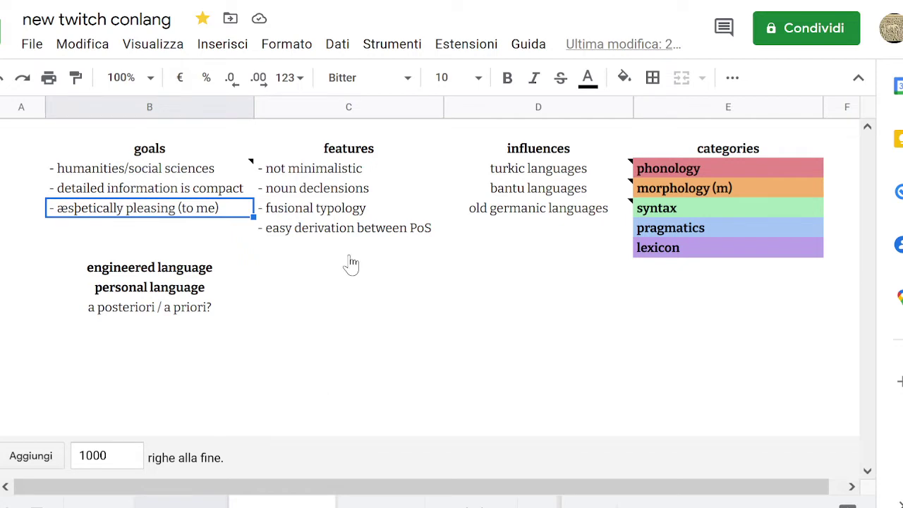
Check the coordination item and its status cell in the sheet that tracks the work items.
{"action": "key", "text": "ctrl+Page_Up"}
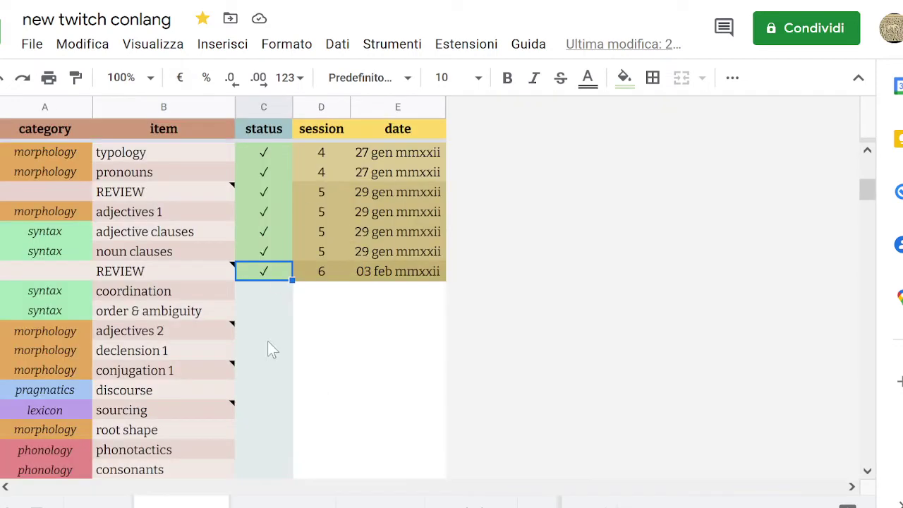
{"action": "left_click", "coordinate": [263, 294]}
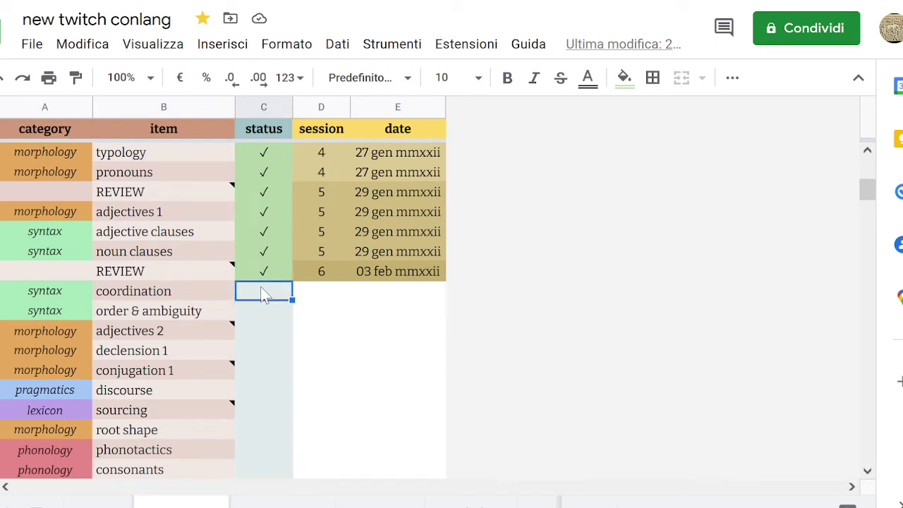
{"action": "key", "text": "Left"}
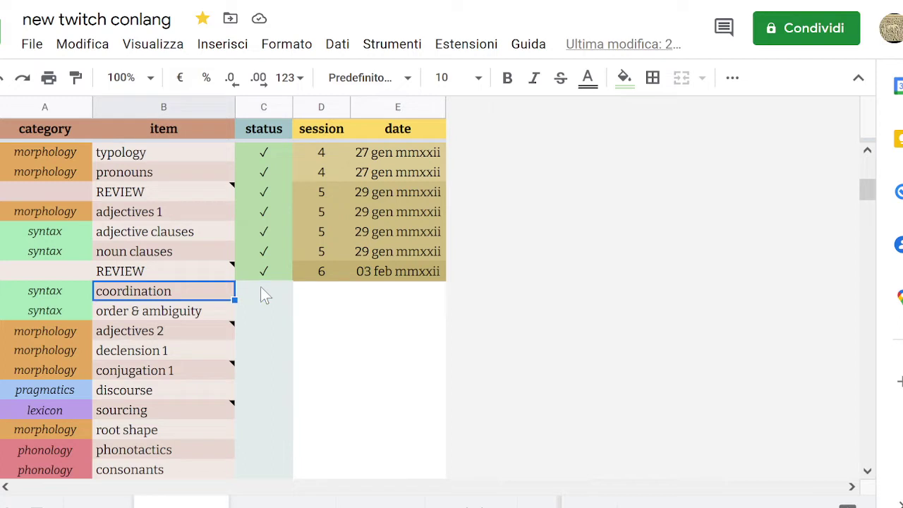
{"action": "key", "text": "Right"}
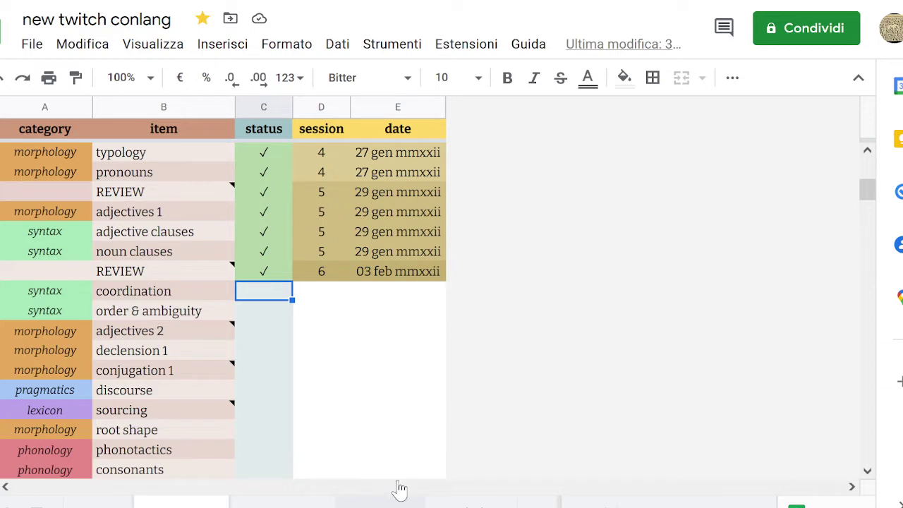
Delete the "rephrase" remark beside the first two noun clause examples in the grammar sheet.
{"action": "left_click", "coordinate": [380, 502]}
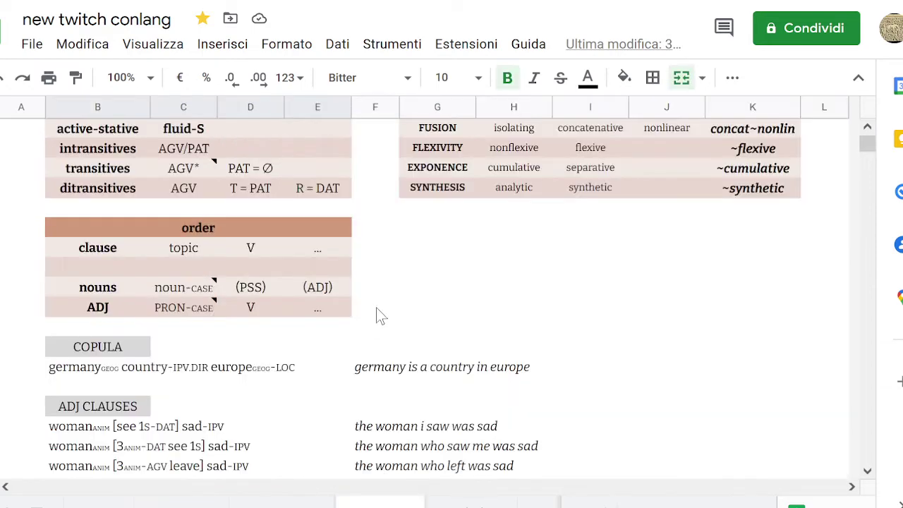
{"action": "scroll", "coordinate": [380, 315], "scroll_direction": "down", "scroll_amount": 3}
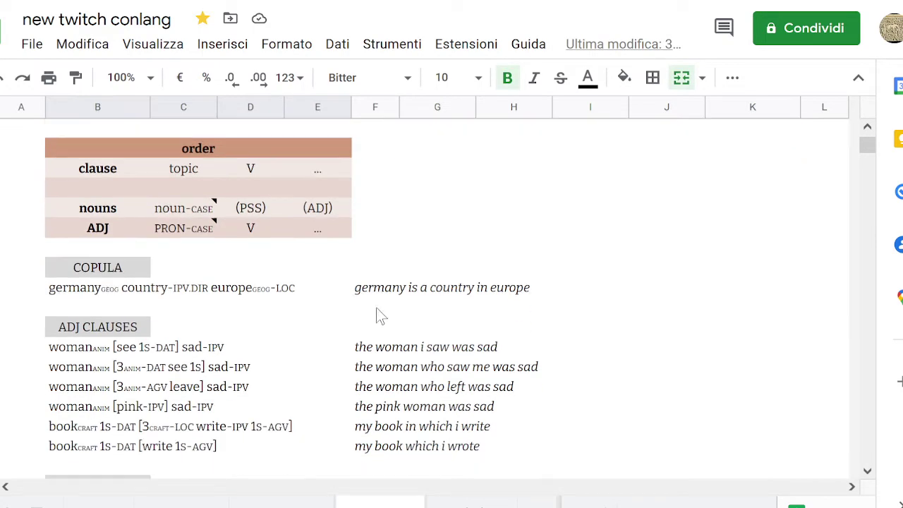
{"action": "scroll", "coordinate": [380, 315], "scroll_direction": "down", "scroll_amount": 5}
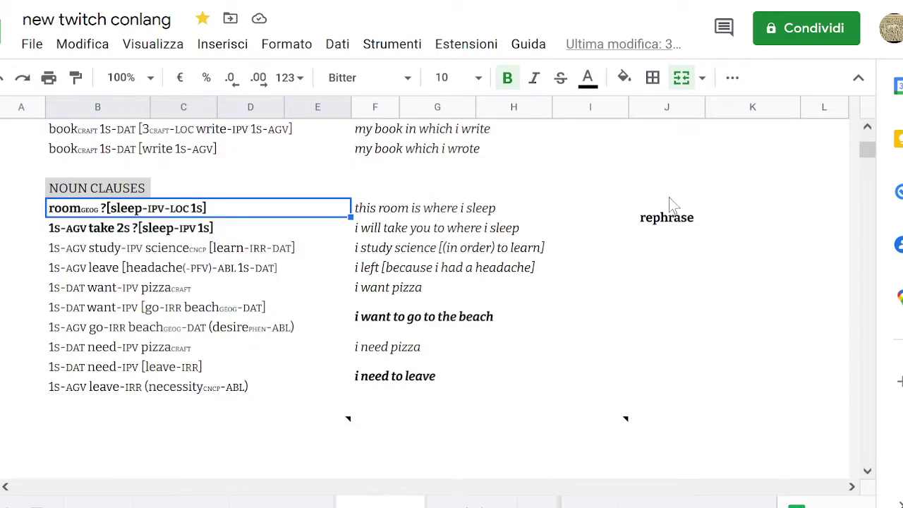
{"action": "left_click", "coordinate": [663, 233]}
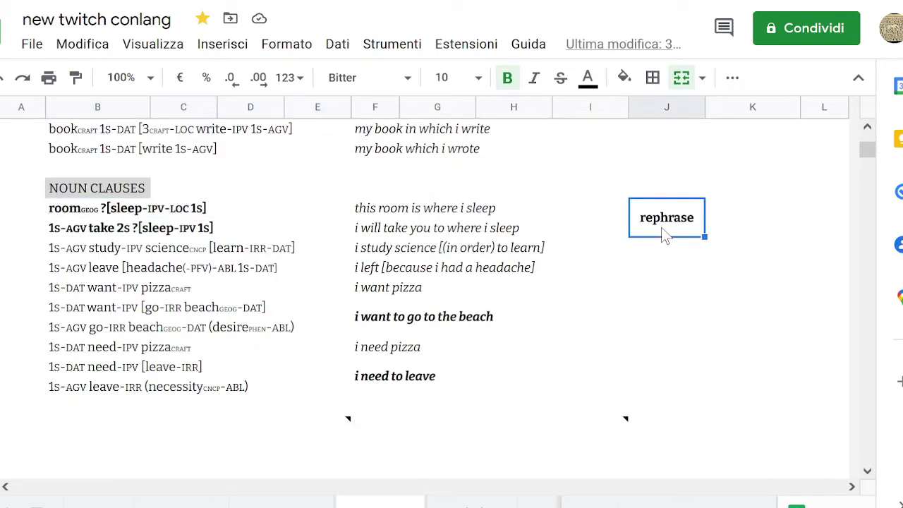
{"action": "key", "text": "Delete"}
{"action": "key", "text": "Left"}
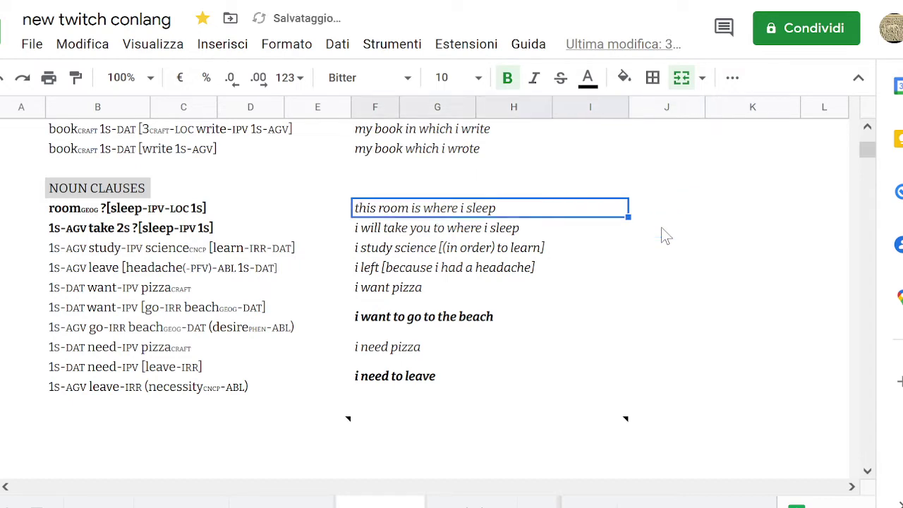
{"action": "key", "text": "Left"}
{"action": "key", "text": "Right"}
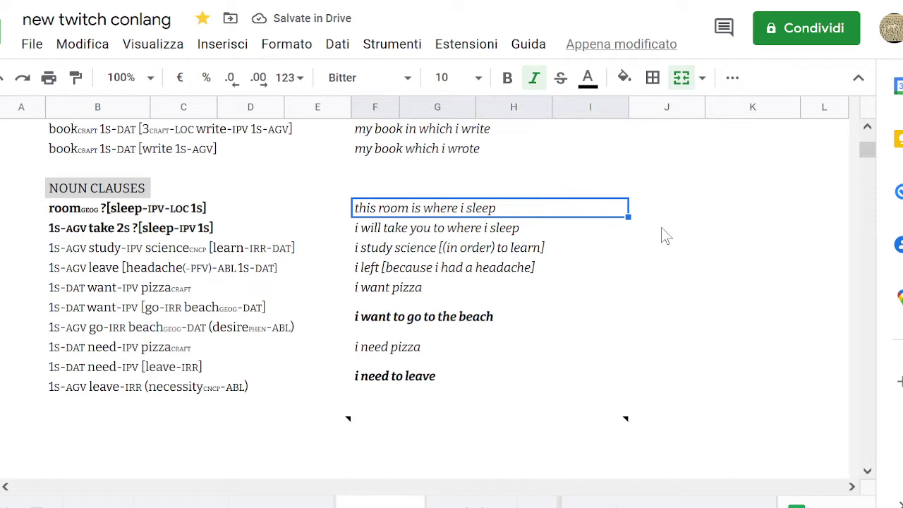
{"action": "key", "text": "Up"}
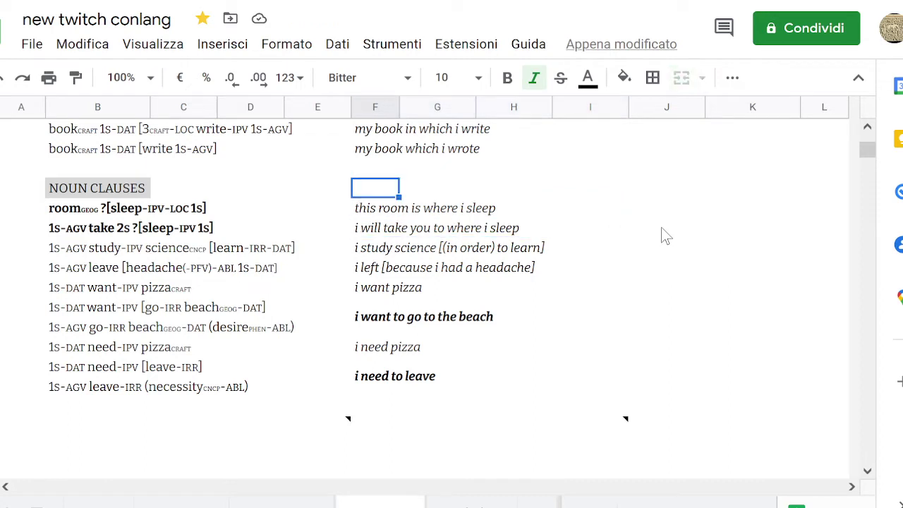
{"action": "key", "text": "Left"}
{"action": "key", "text": "Right"}
{"action": "key", "text": "Right"}
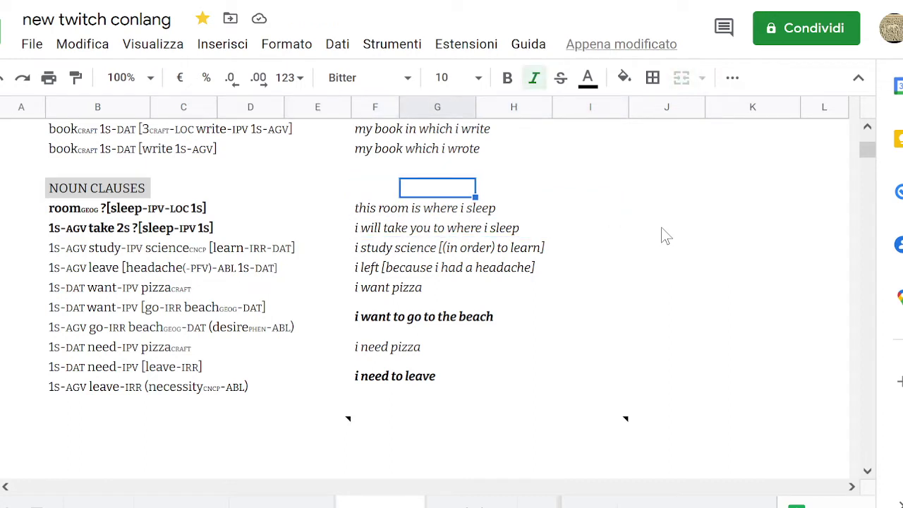
{"action": "key", "text": "Left"}
Review the copula, adjective clause and noun clause examples with their translations.
{"action": "scroll", "coordinate": [642, 251], "scroll_direction": "up", "scroll_amount": 2}
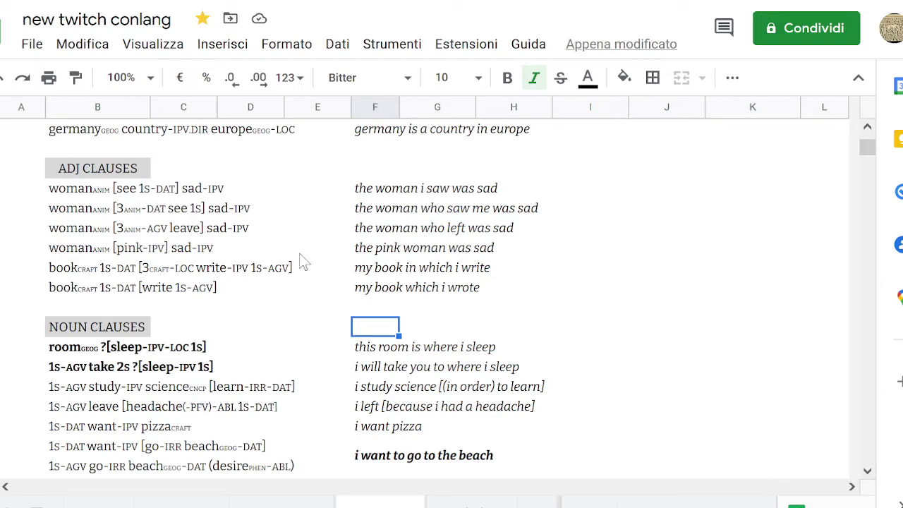
{"action": "scroll", "coordinate": [303, 262], "scroll_direction": "up", "scroll_amount": 4}
{"action": "scroll", "coordinate": [303, 263], "scroll_direction": "down", "scroll_amount": 6}
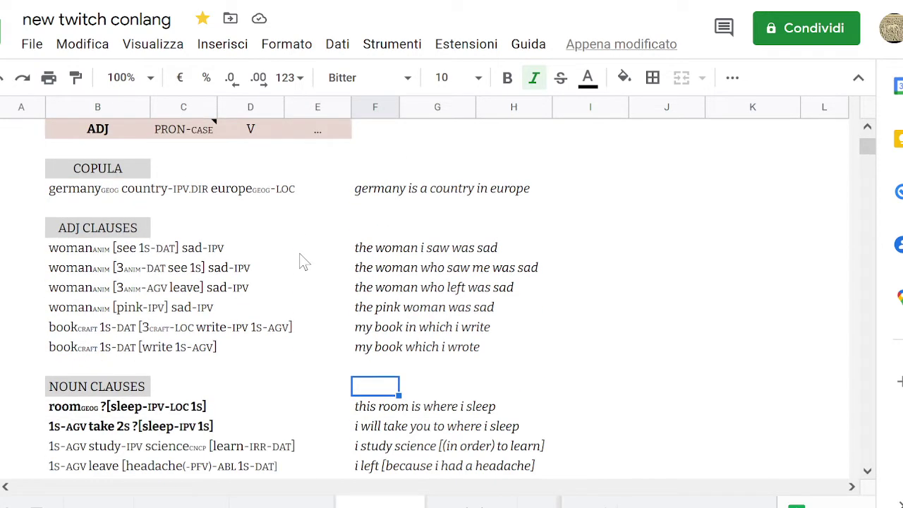
{"action": "scroll", "coordinate": [302, 261], "scroll_direction": "down", "scroll_amount": 5}
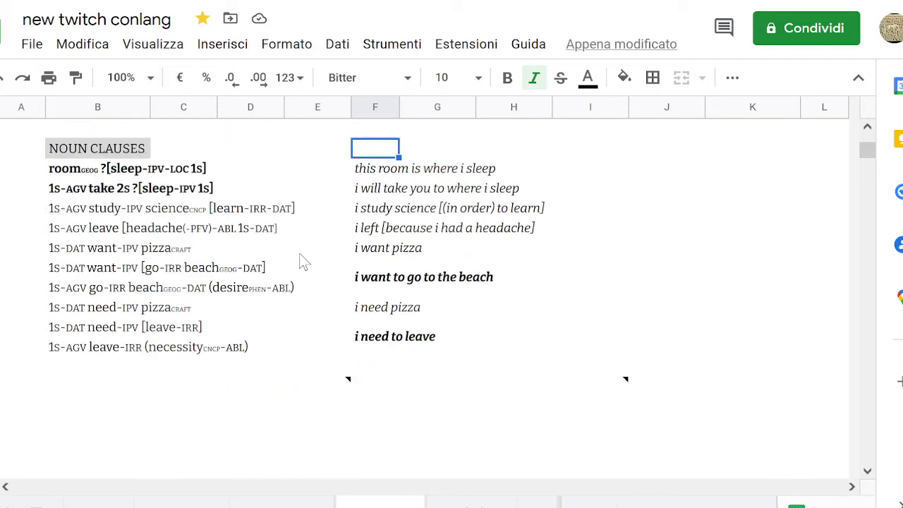
{"action": "scroll", "coordinate": [303, 233], "scroll_direction": "up", "scroll_amount": 2}
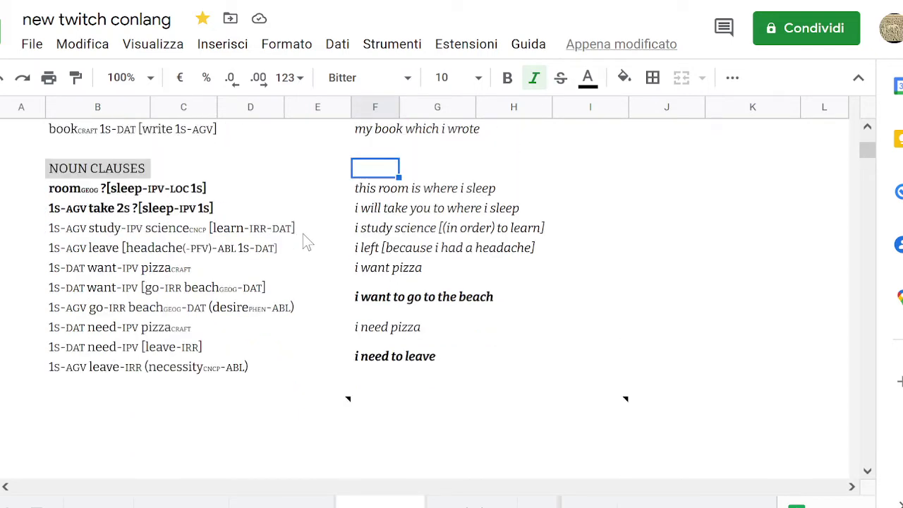
{"action": "scroll", "coordinate": [302, 233], "scroll_direction": "down", "scroll_amount": 1}
{"action": "scroll", "coordinate": [302, 234], "scroll_direction": "down", "scroll_amount": 1}
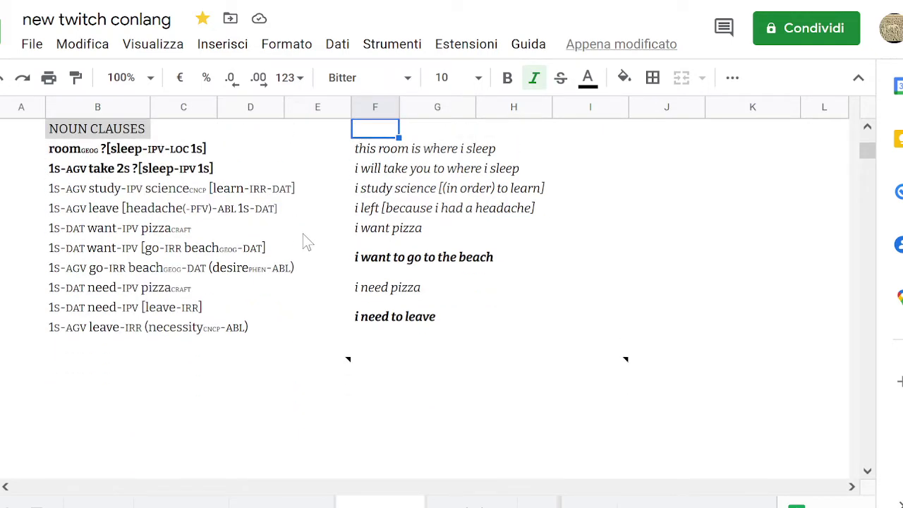
Copy the blank row merged across B:E and F:I below the noun clauses and paste its layout onto the empty rows underneath.
{"action": "scroll", "coordinate": [303, 385], "scroll_direction": "down", "scroll_amount": 4}
{"action": "scroll", "coordinate": [303, 387], "scroll_direction": "down", "scroll_amount": 3}
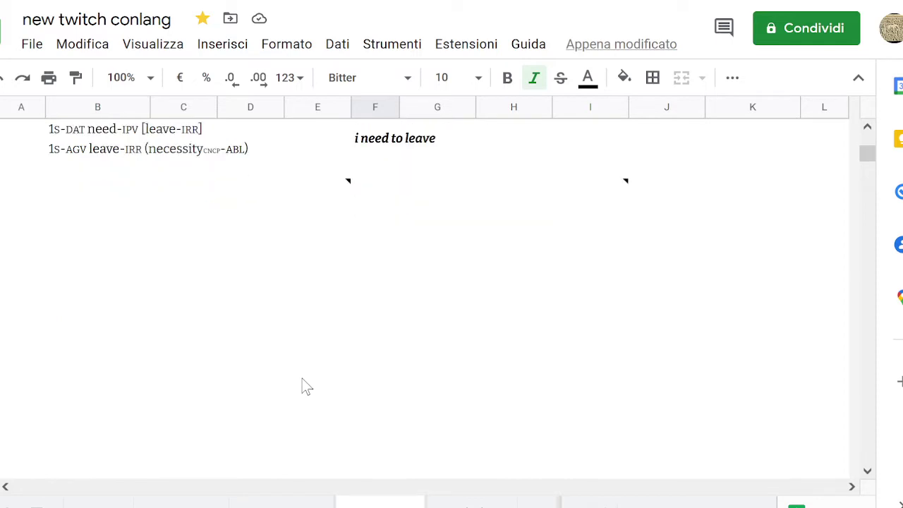
{"action": "left_click", "coordinate": [228, 164]}
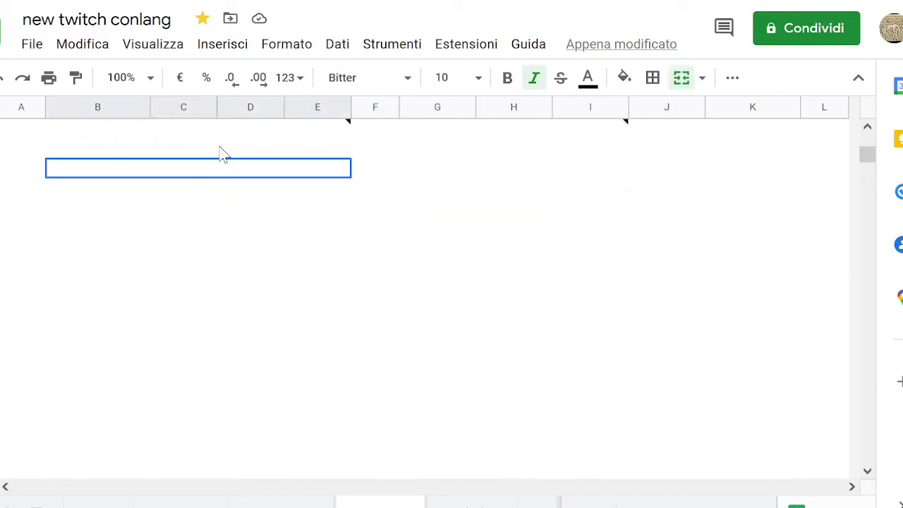
{"action": "left_click", "coordinate": [221, 151]}
{"action": "key", "text": "Right"}
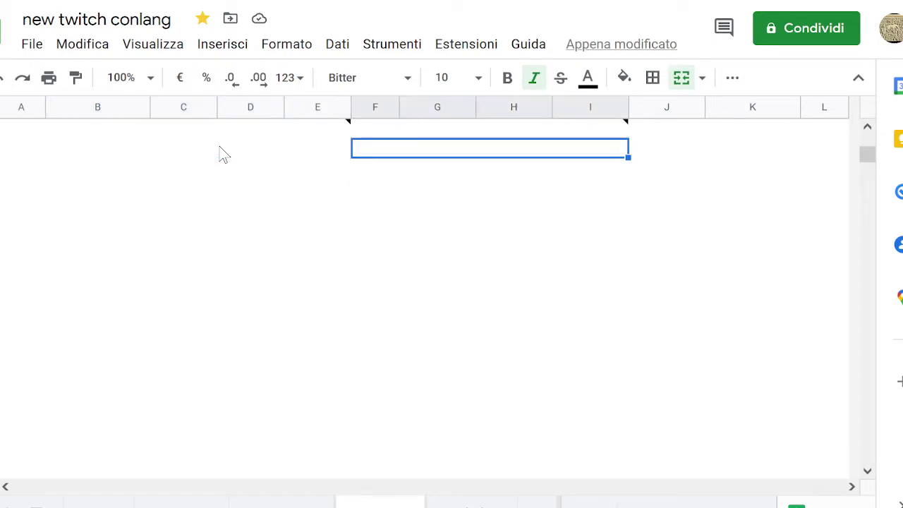
{"action": "left_click", "coordinate": [223, 154]}
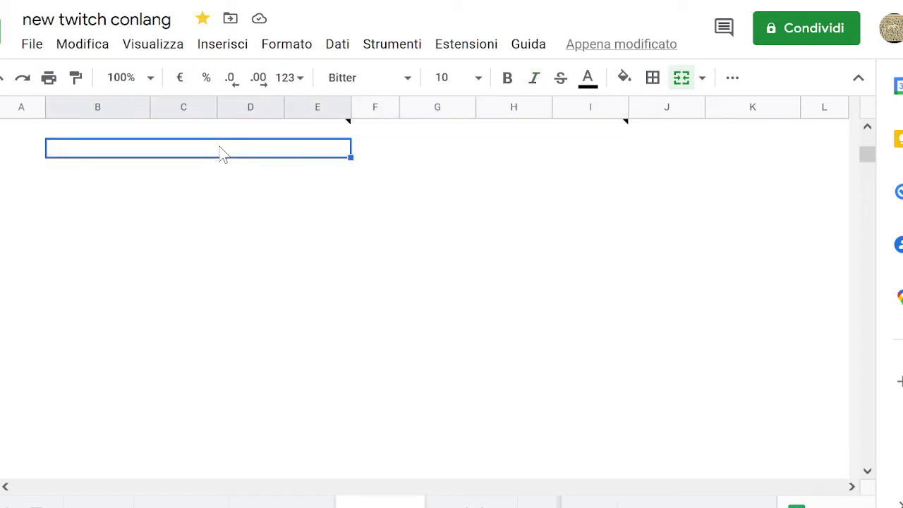
{"action": "key", "text": "shift+Right"}
{"action": "key", "text": "ctrl+c"}
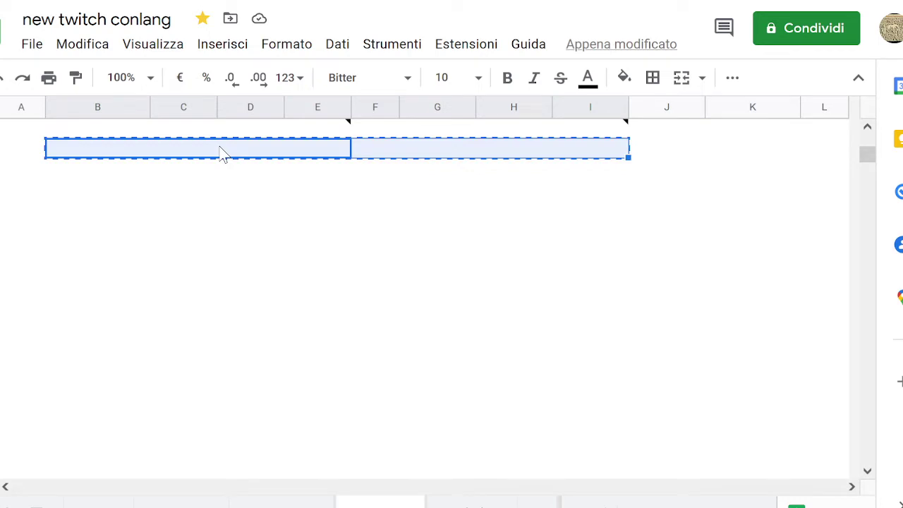
{"action": "key", "text": "shift+Down"}
{"action": "key", "text": "shift+Down"}
{"action": "key", "text": "shift+Down"}
{"action": "key", "text": "shift+Down"}
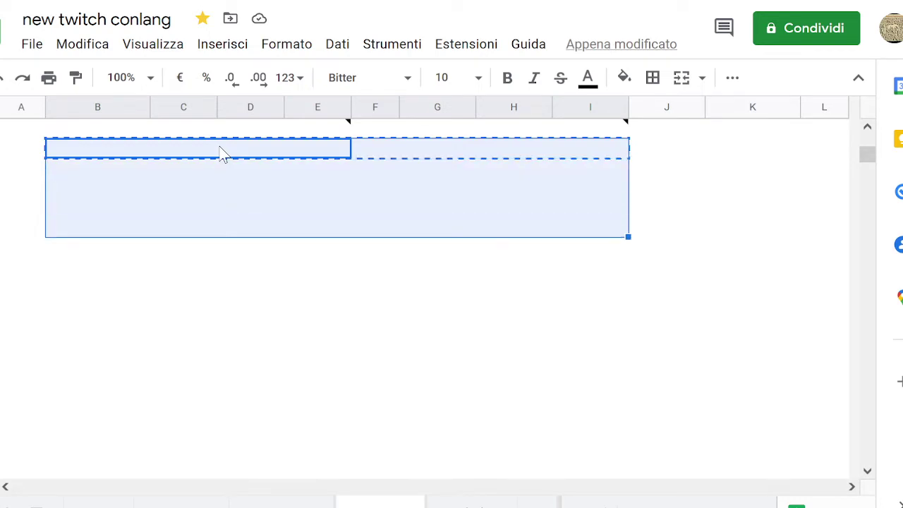
{"action": "key", "text": "shift+Down"}
{"action": "key", "text": "shift+Down"}
{"action": "key", "text": "shift+Down"}
{"action": "key", "text": "shift+Down"}
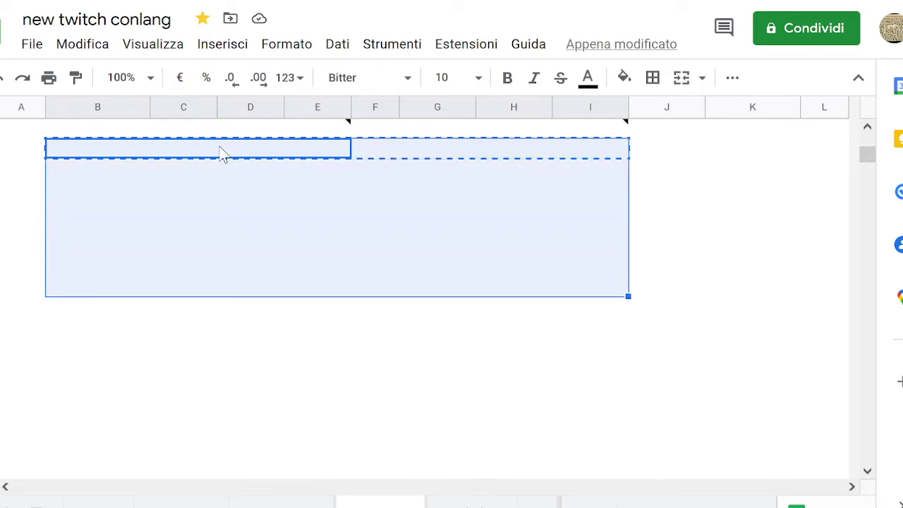
{"action": "key", "text": "shift+Down"}
{"action": "key", "text": "shift+Down"}
{"action": "key", "text": "shift+Down"}
{"action": "key", "text": "shift+Down"}
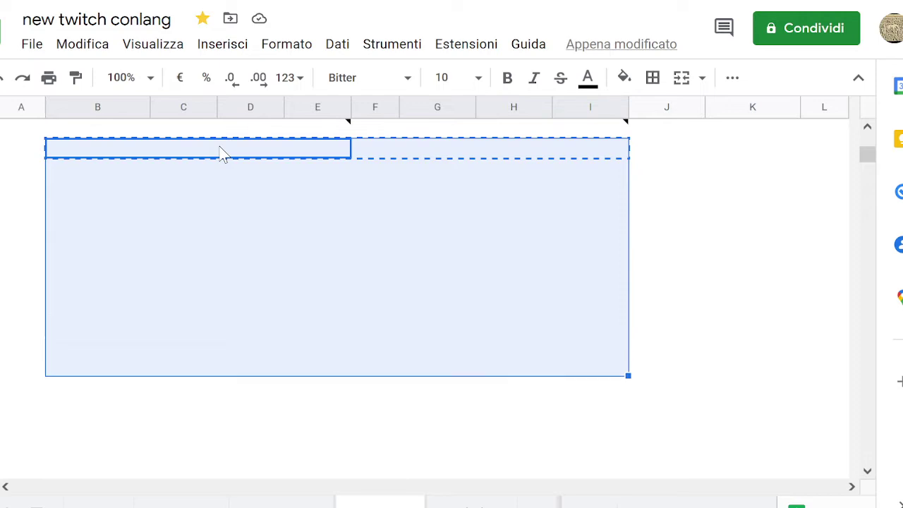
{"action": "key", "text": "shift+Down"}
{"action": "key", "text": "shift+Down"}
{"action": "key", "text": "shift+Down"}
{"action": "key", "text": "shift+Down"}
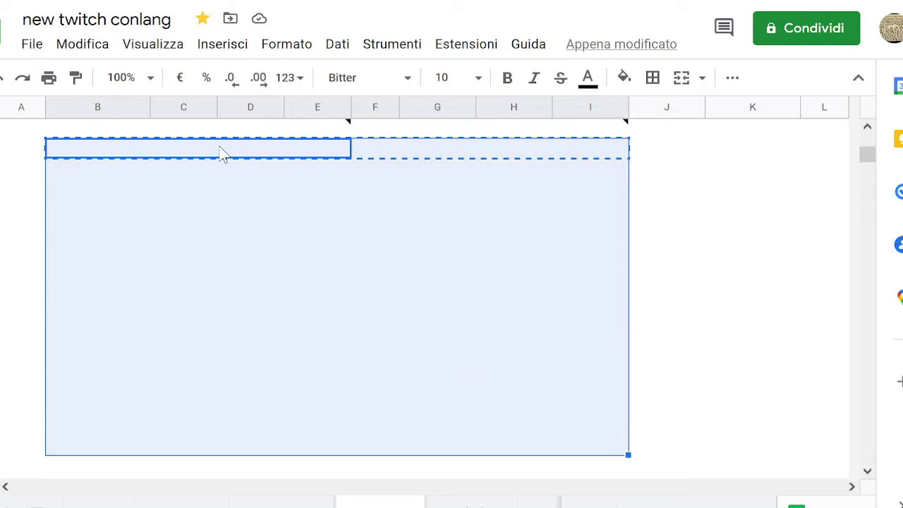
{"action": "key", "text": "shift+Down"}
{"action": "key", "text": "shift+Down"}
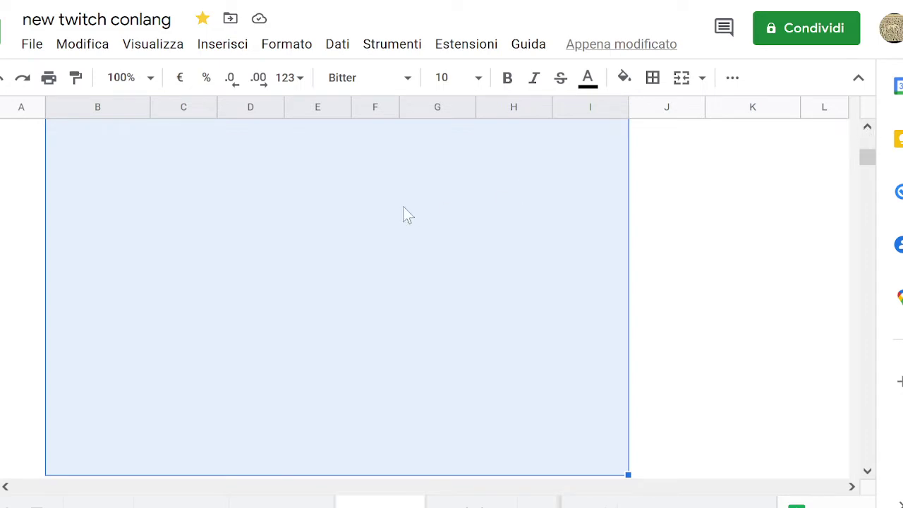
{"action": "key", "text": "ctrl+v"}
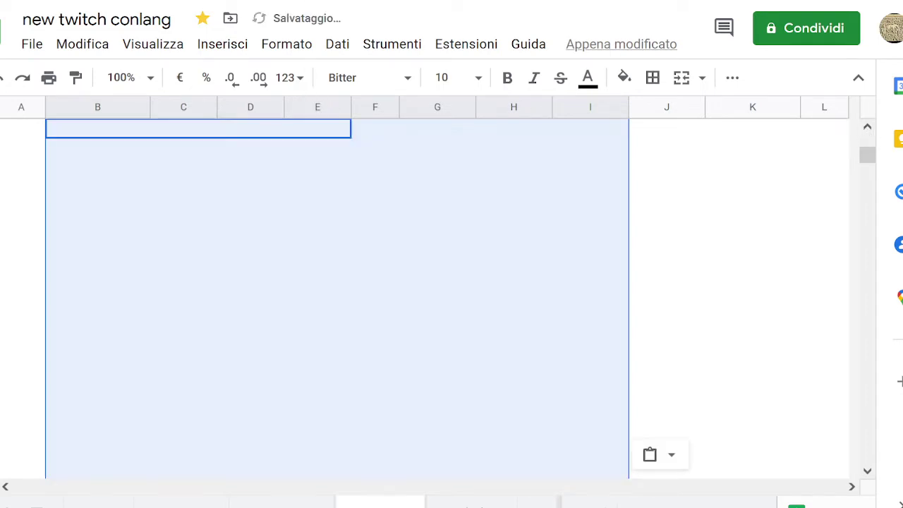
Review the order table and the copula, adjective and noun clause examples above the newly formatted rows.
{"action": "scroll", "coordinate": [343, 177], "scroll_direction": "up", "scroll_amount": 5}
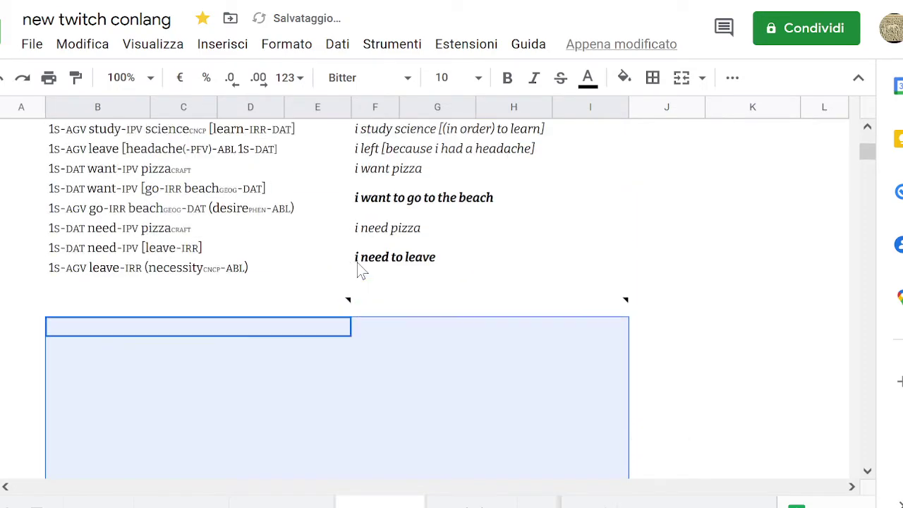
{"action": "scroll", "coordinate": [361, 268], "scroll_direction": "up", "scroll_amount": 5}
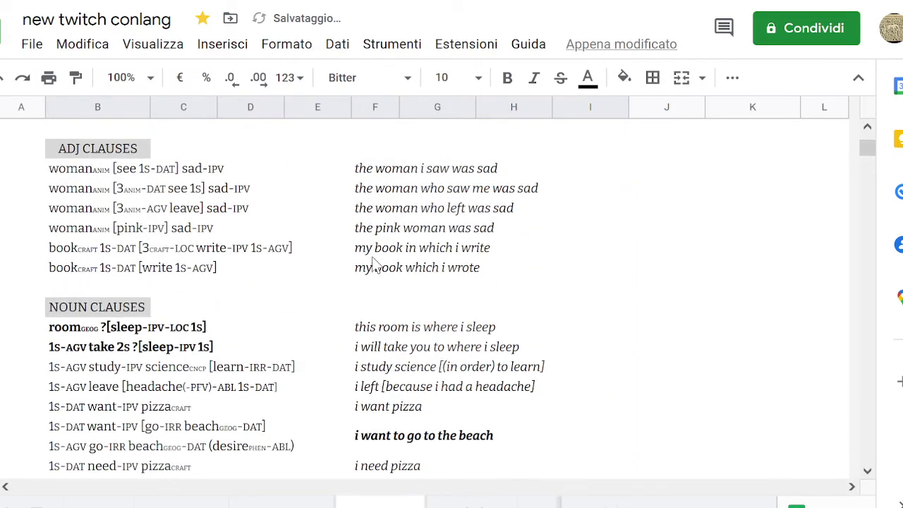
{"action": "scroll", "coordinate": [574, 409], "scroll_direction": "up", "scroll_amount": 5}
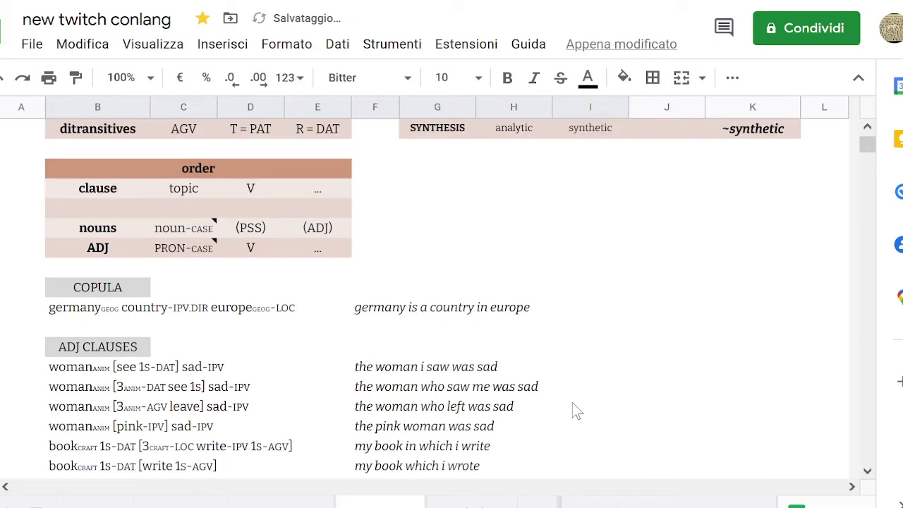
{"action": "scroll", "coordinate": [620, 313], "scroll_direction": "down", "scroll_amount": 5}
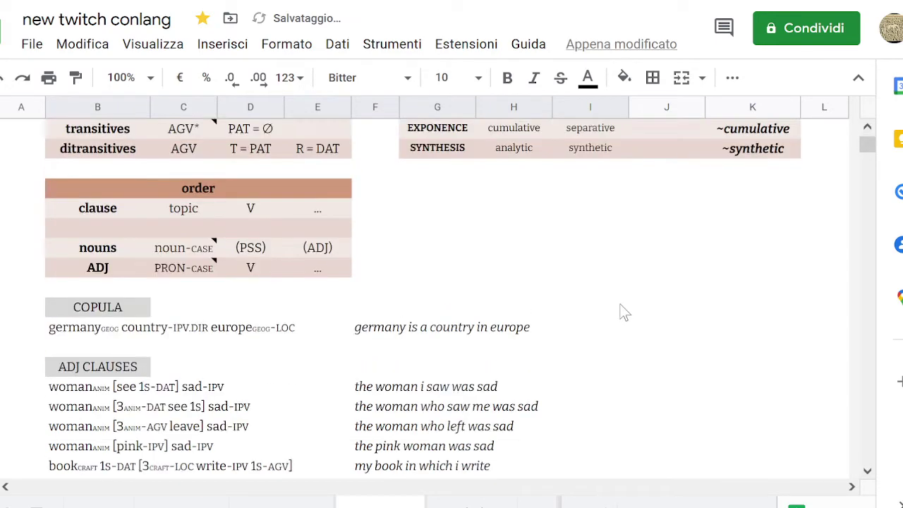
{"action": "scroll", "coordinate": [620, 313], "scroll_direction": "down", "scroll_amount": 10}
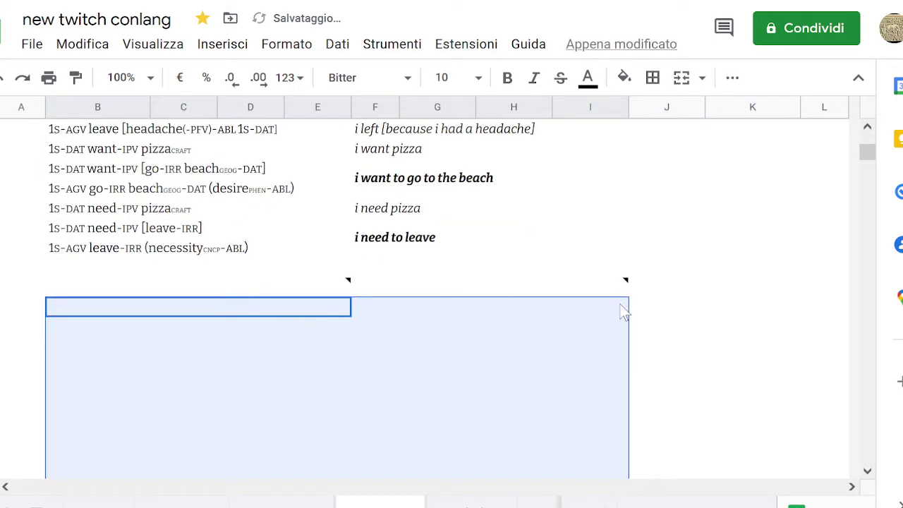
{"action": "scroll", "coordinate": [360, 280], "scroll_direction": "down", "scroll_amount": 4}
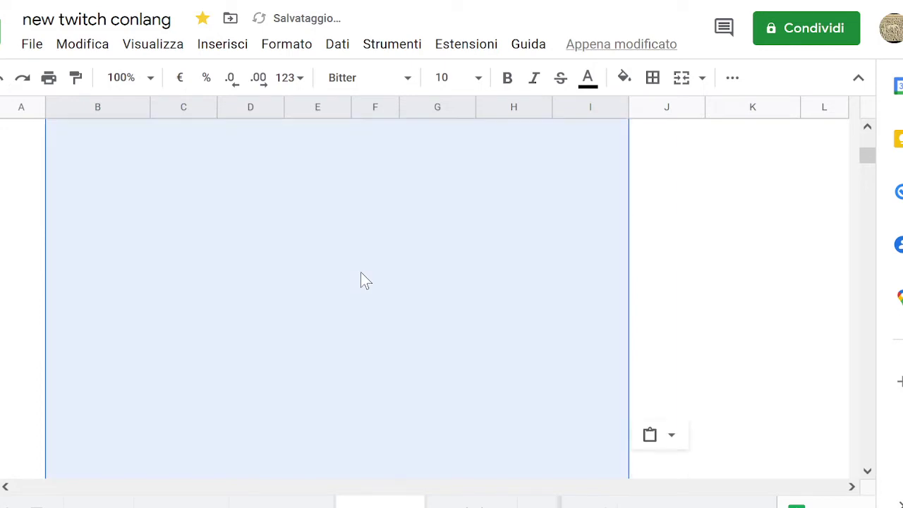
{"action": "scroll", "coordinate": [361, 280], "scroll_direction": "up", "scroll_amount": 4}
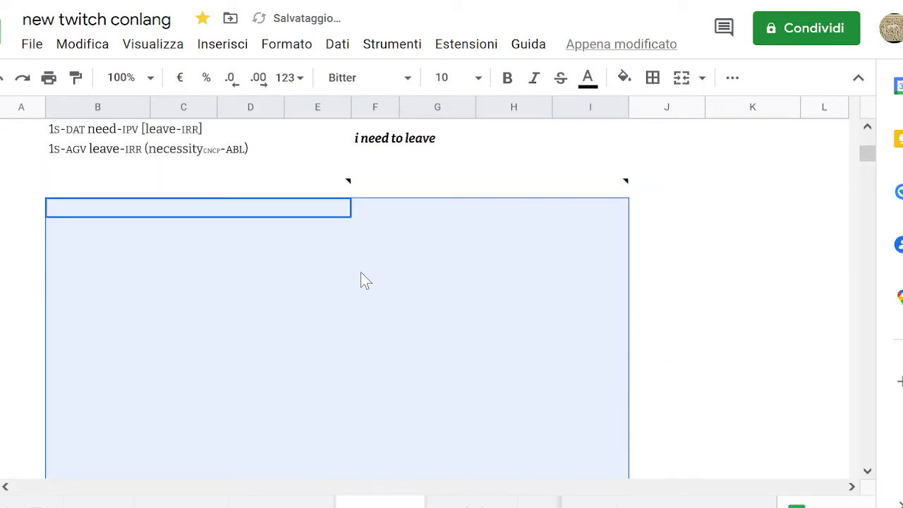
Enter the label "conjunctive" in the merged B:E cell directly beneath the empty row that carries notes.
{"action": "left_click", "coordinate": [299, 284]}
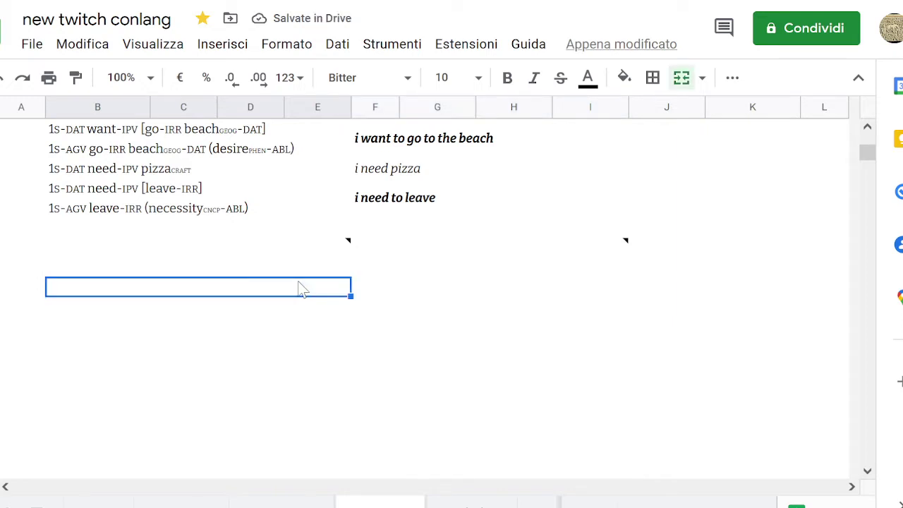
{"action": "key", "text": "Up"}
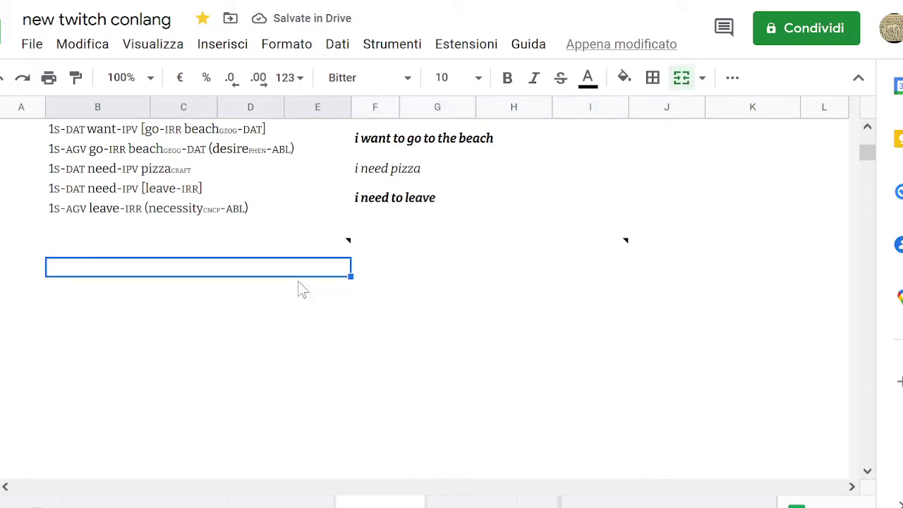
{"action": "scroll", "coordinate": [298, 284], "scroll_direction": "down", "scroll_amount": 2}
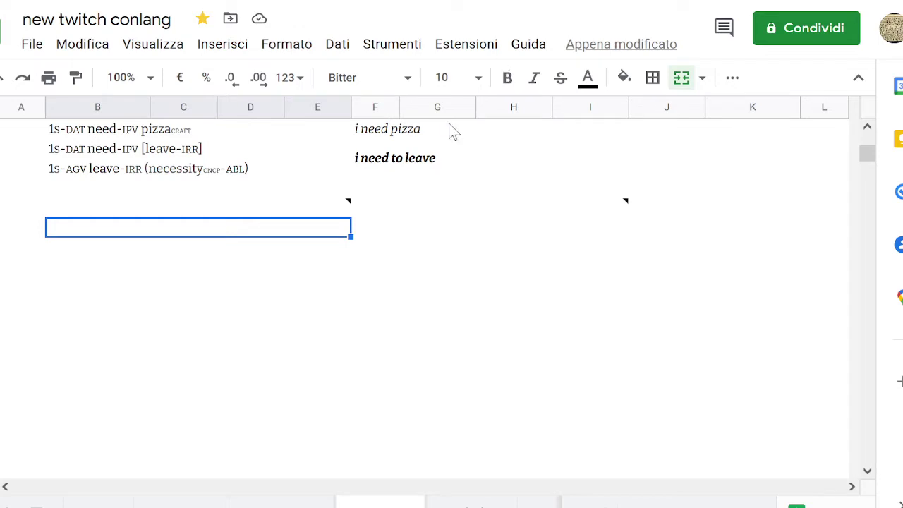
{"action": "type", "text": "conjunctive"}
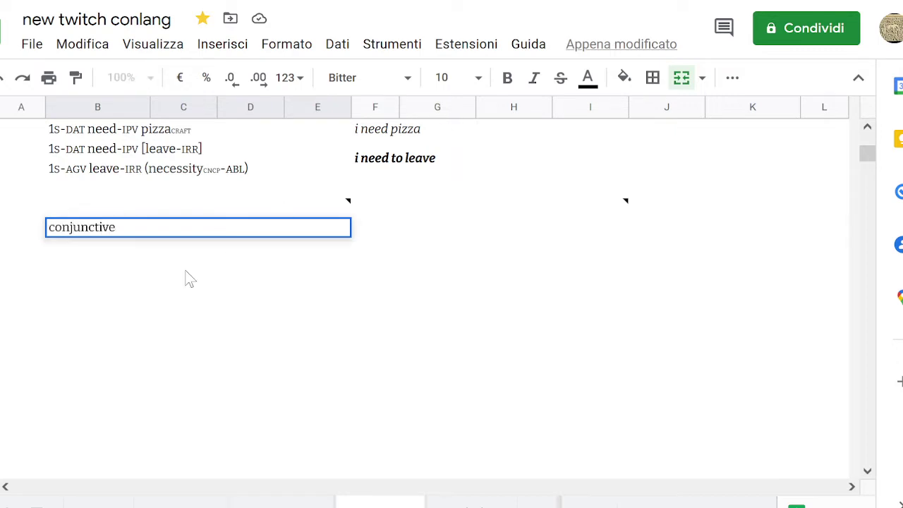
{"action": "key", "text": "Return"}
{"action": "left_click", "coordinate": [168, 250]}
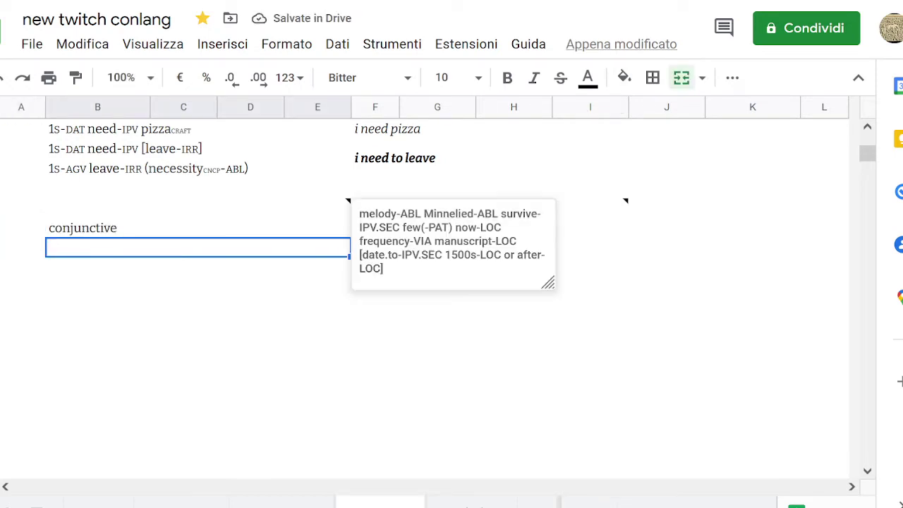
{"action": "left_click", "coordinate": [240, 272]}
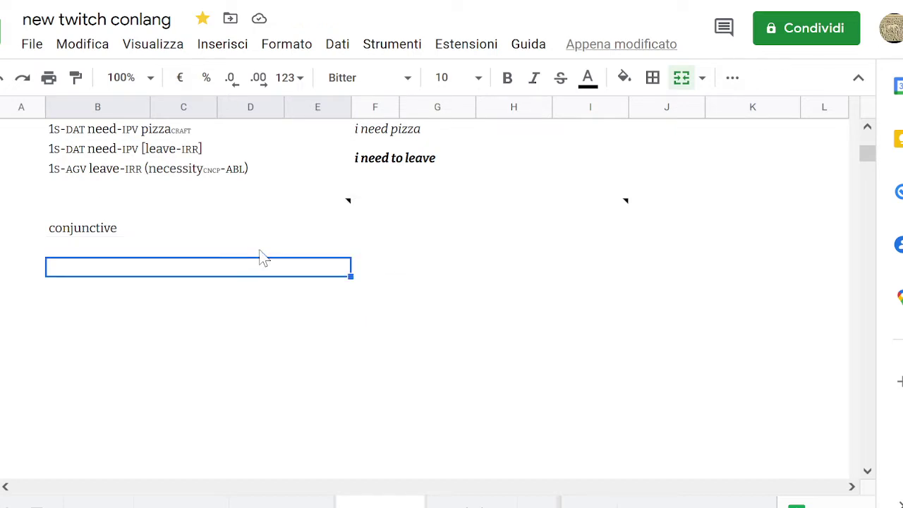
{"action": "left_click", "coordinate": [260, 249]}
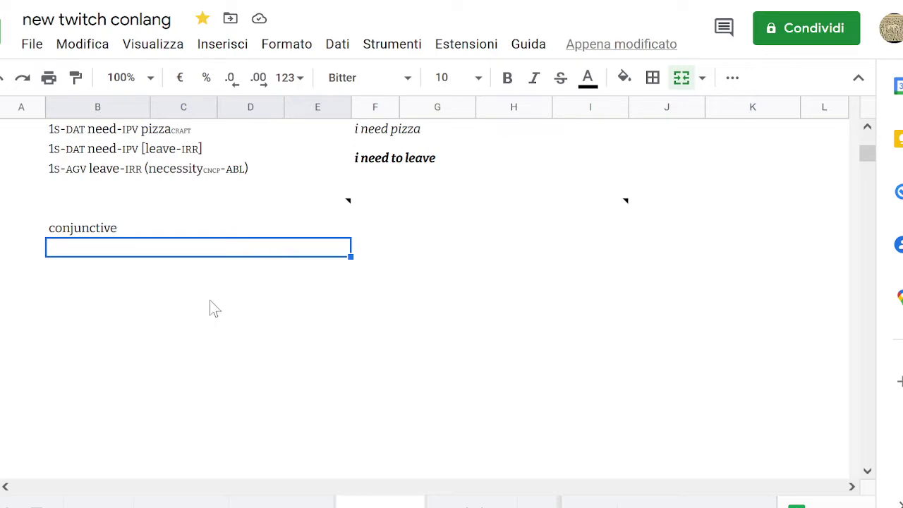
{"action": "left_click", "coordinate": [234, 274]}
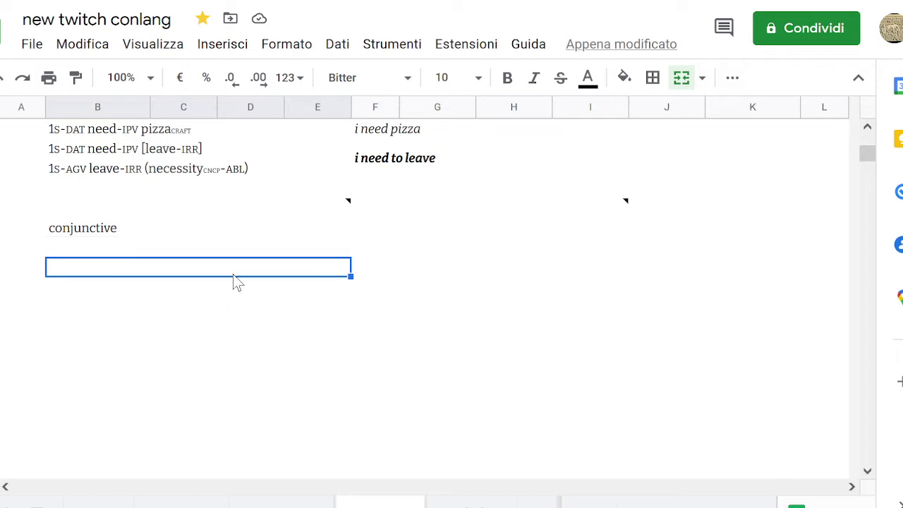
{"action": "key", "text": "Down"}
{"action": "key", "text": "Down"}
{"action": "key", "text": "Down"}
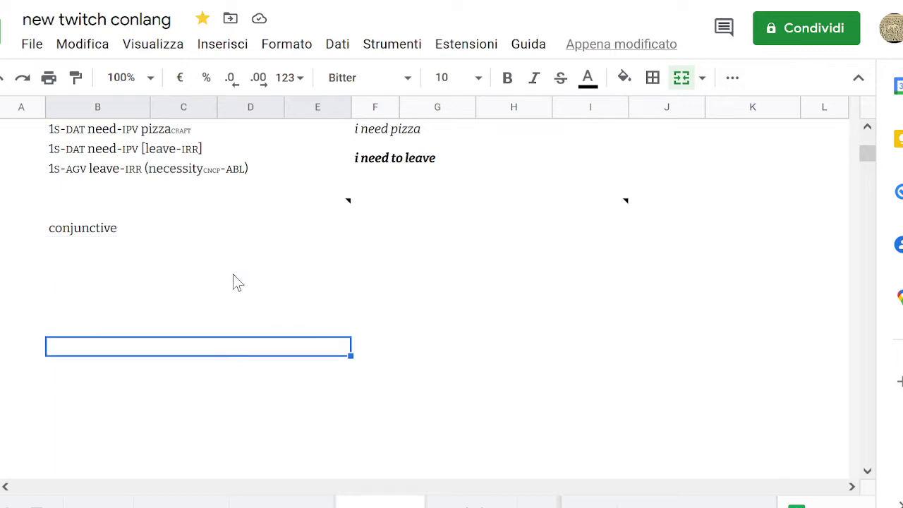
{"action": "scroll", "coordinate": [235, 284], "scroll_direction": "down", "scroll_amount": 1}
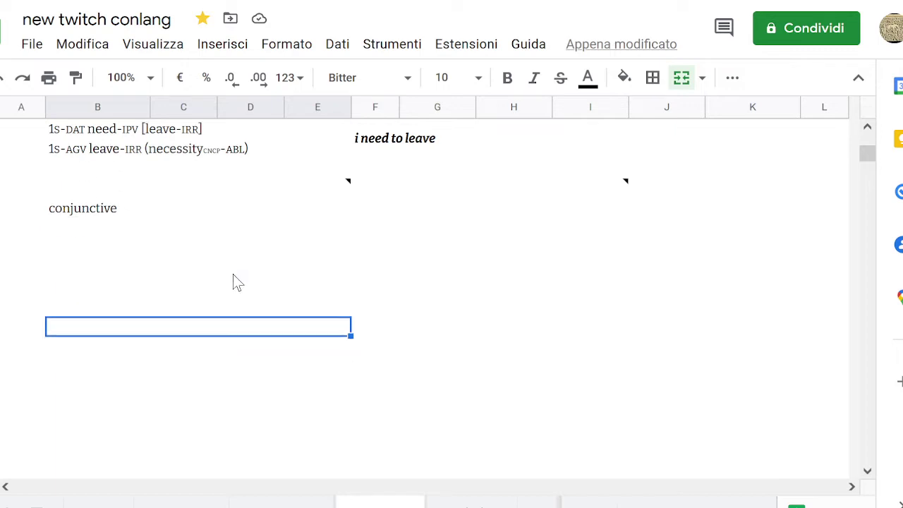
{"action": "left_click", "coordinate": [206, 215]}
{"action": "key", "text": "Down"}
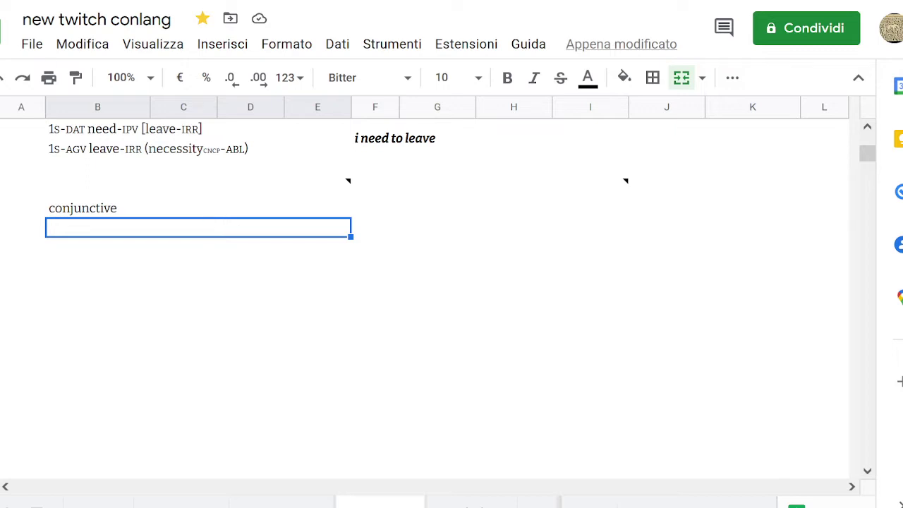
{"action": "type", "text": "dis"}
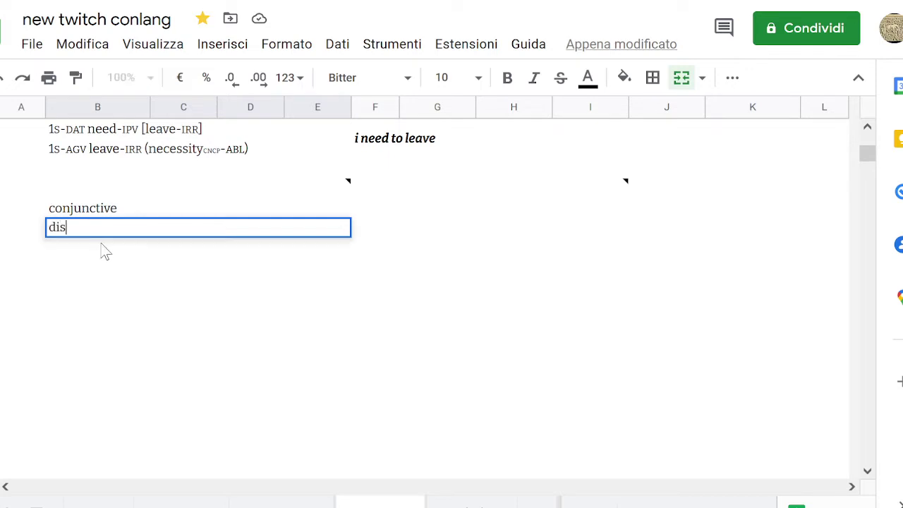
{"action": "key", "text": "BackSpace"}
{"action": "key", "text": "BackSpace"}
{"action": "key", "text": "BackSpace"}
{"action": "left_click", "coordinate": [105, 252]}
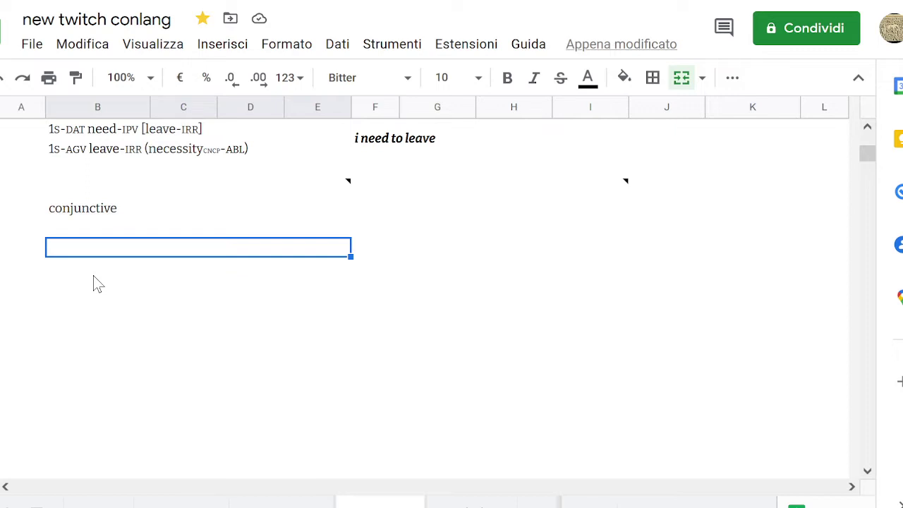
Enter the label "disjunctive" in the merged B:E cell four rows below "conjunctive".
{"action": "left_click", "coordinate": [98, 284]}
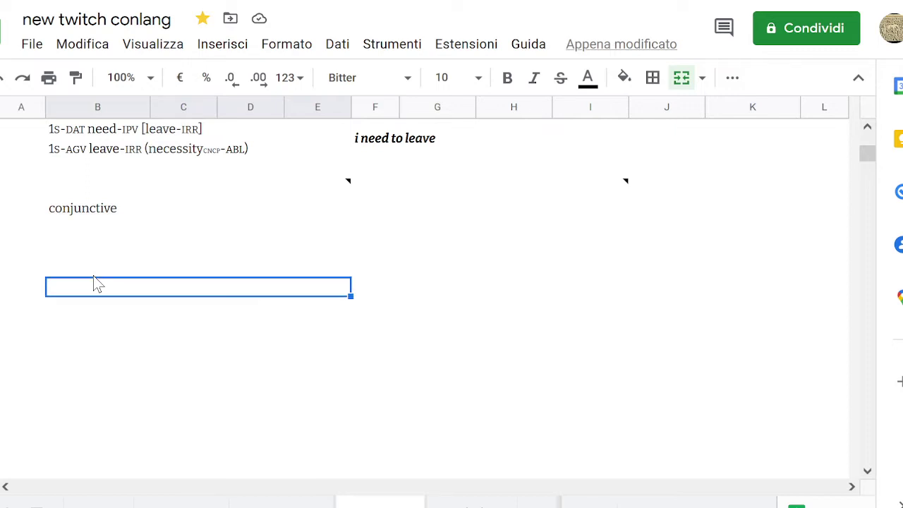
{"action": "type", "text": "disu"}
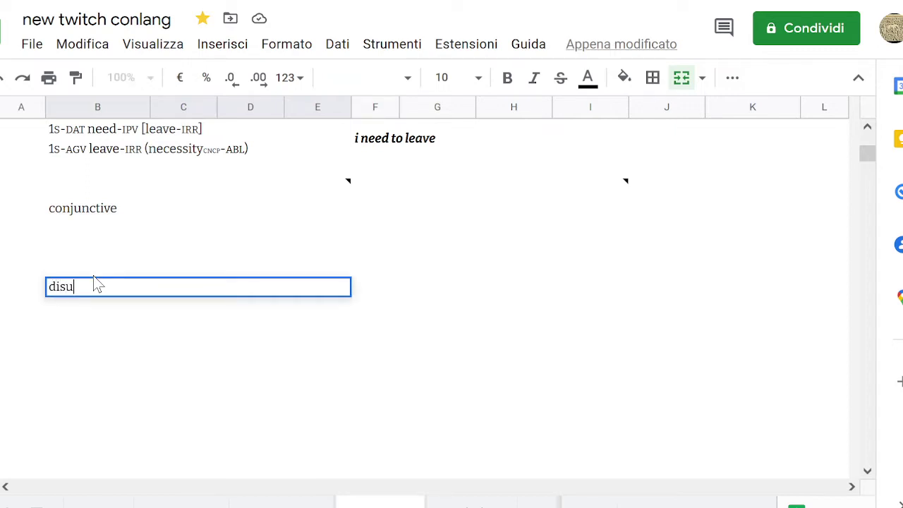
{"action": "key", "text": "BackSpace"}
{"action": "type", "text": "junctive"}
{"action": "key", "text": "Return"}
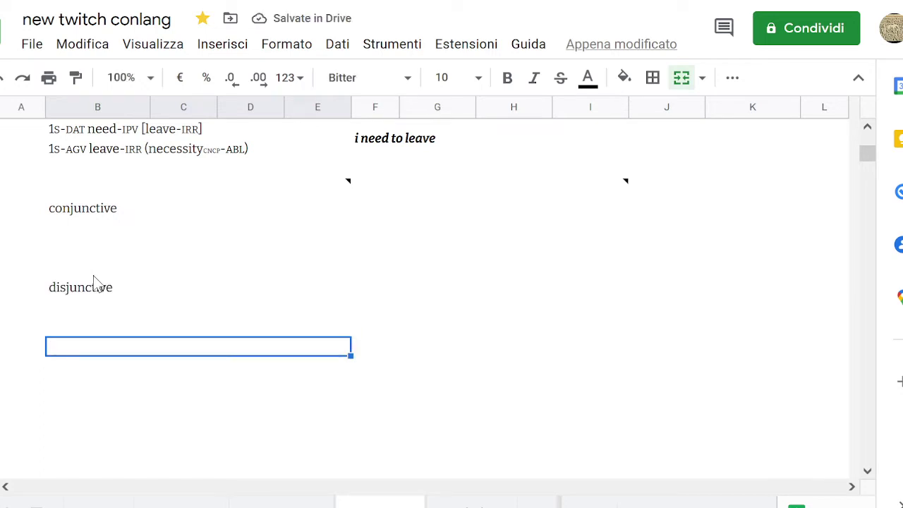
Enter the label "adversative" in the merged B:E cell four rows below "disjunctive".
{"action": "key", "text": "Down"}
{"action": "type", "text": "c"}
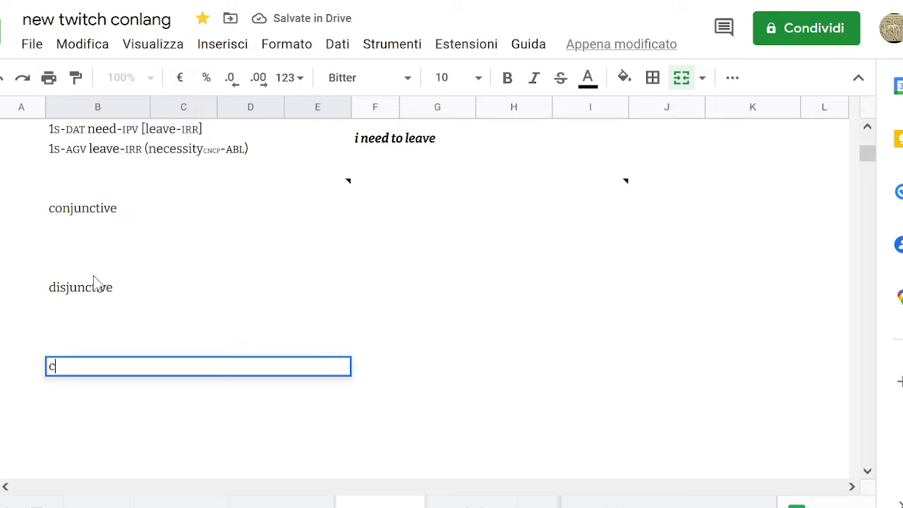
{"action": "key", "text": "BackSpace"}
{"action": "type", "text": "adversative"}
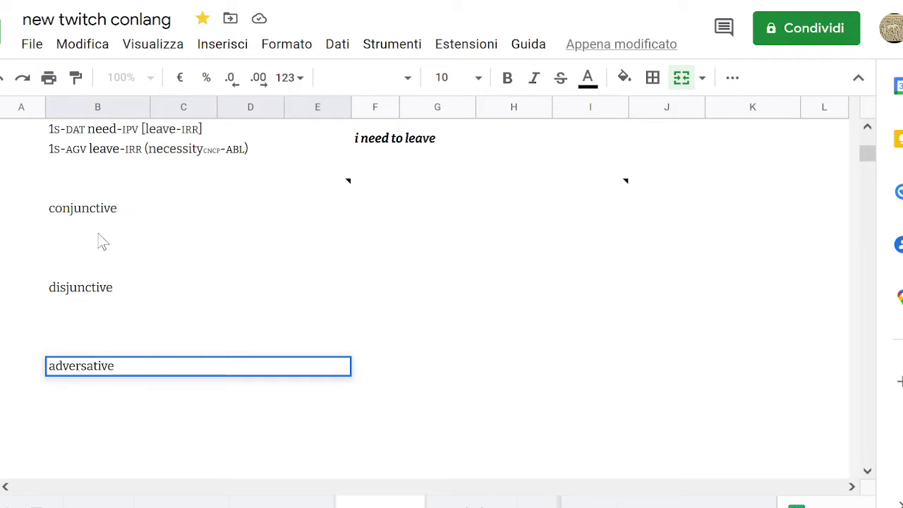
{"action": "left_click", "coordinate": [40, 221]}
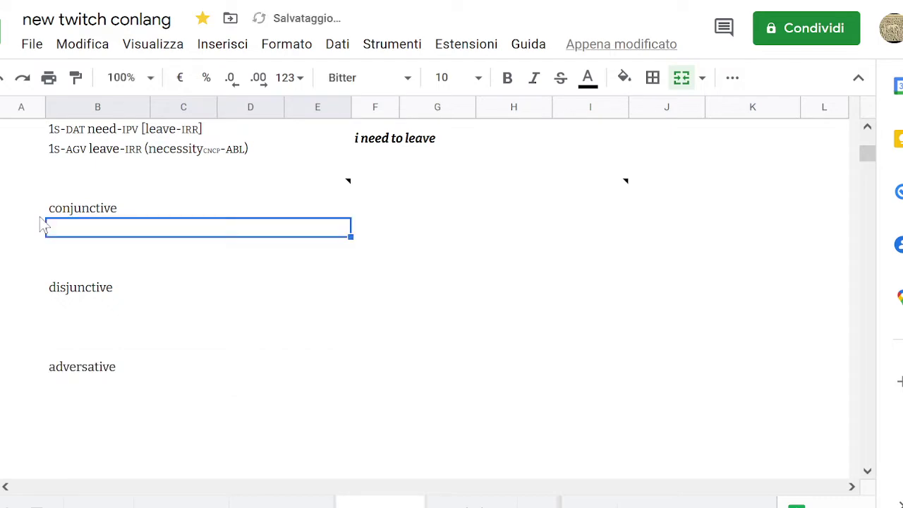
Review the order table and the copula, adjective clause and noun clause examples above the coordination labels.
{"action": "scroll", "coordinate": [28, 204], "scroll_direction": "up", "scroll_amount": 3}
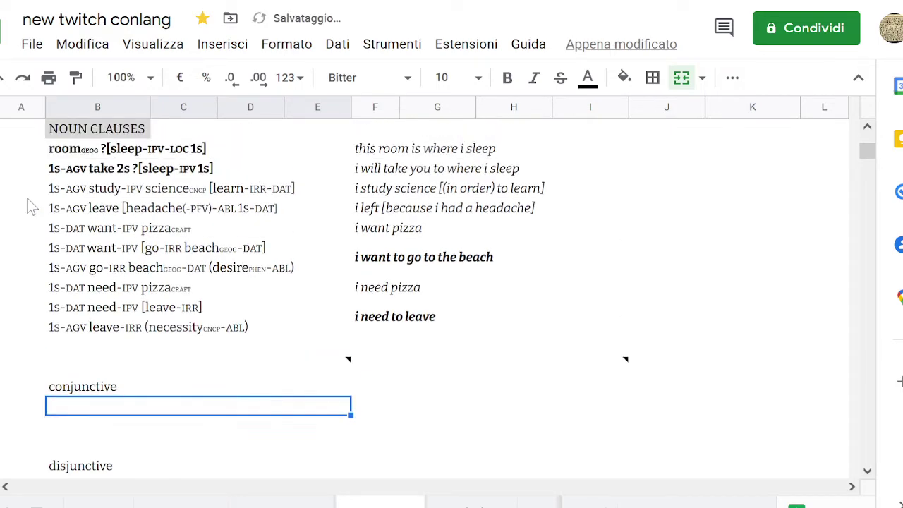
{"action": "scroll", "coordinate": [27, 198], "scroll_direction": "up", "scroll_amount": 3}
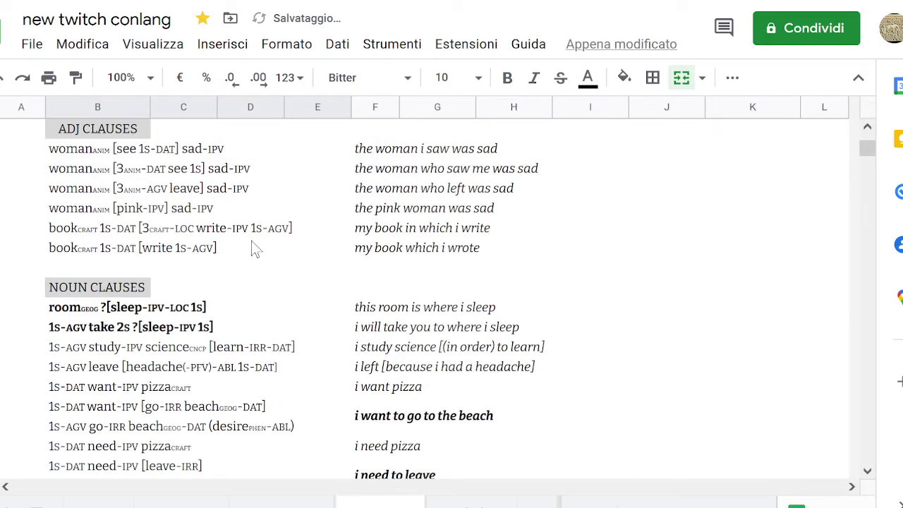
{"action": "scroll", "coordinate": [256, 249], "scroll_direction": "up", "scroll_amount": 5}
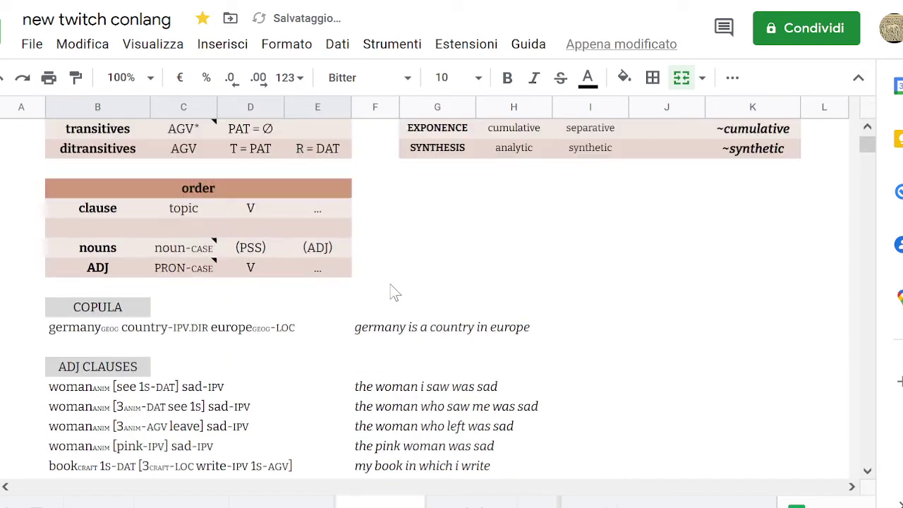
{"action": "scroll", "coordinate": [395, 293], "scroll_direction": "up", "scroll_amount": 2}
{"action": "scroll", "coordinate": [395, 293], "scroll_direction": "down", "scroll_amount": 2}
{"action": "scroll", "coordinate": [291, 296], "scroll_direction": "down", "scroll_amount": 3}
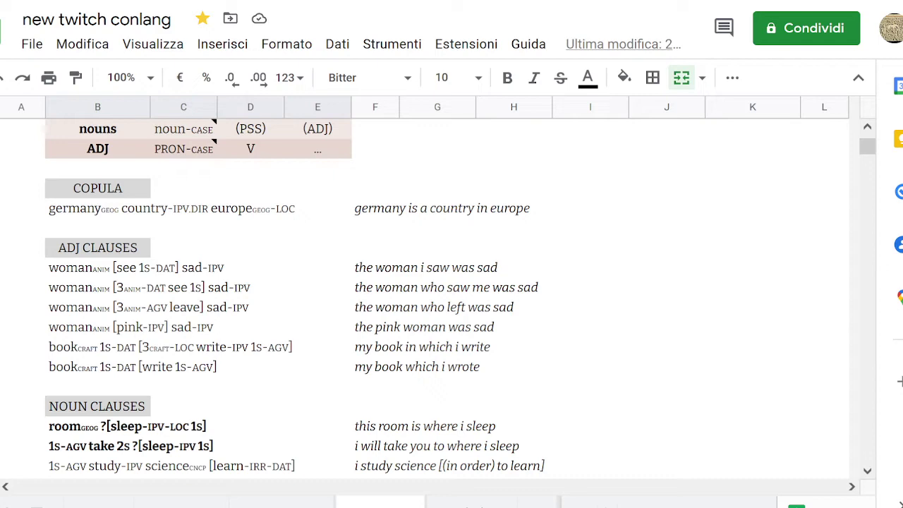
{"action": "scroll", "coordinate": [238, 202], "scroll_direction": "down", "scroll_amount": 3}
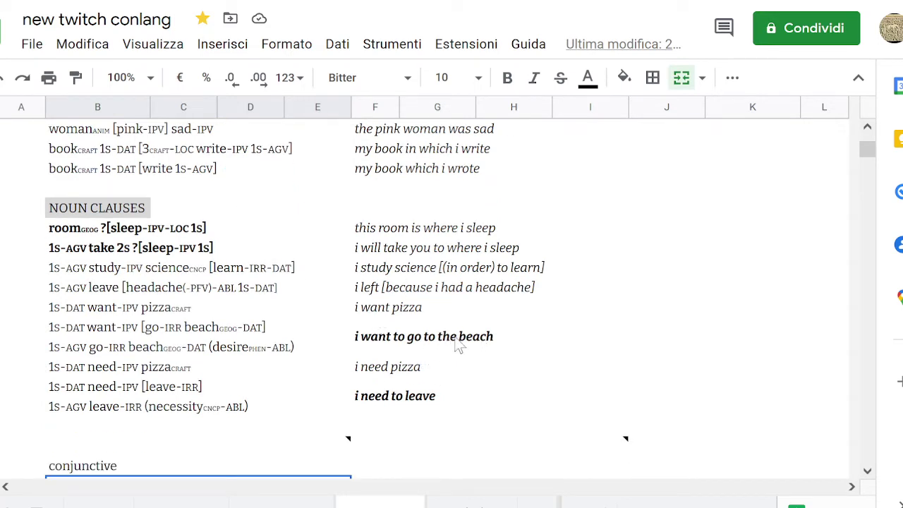
Examine the "i want to go to the beach" example in the noun clauses and compare its two alternative glosses.
{"action": "left_click", "coordinate": [457, 339]}
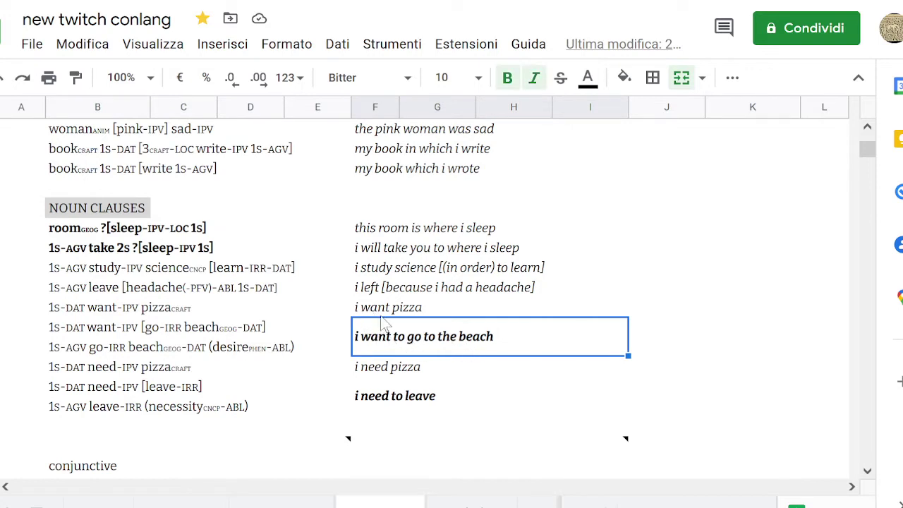
{"action": "left_click", "coordinate": [394, 310]}
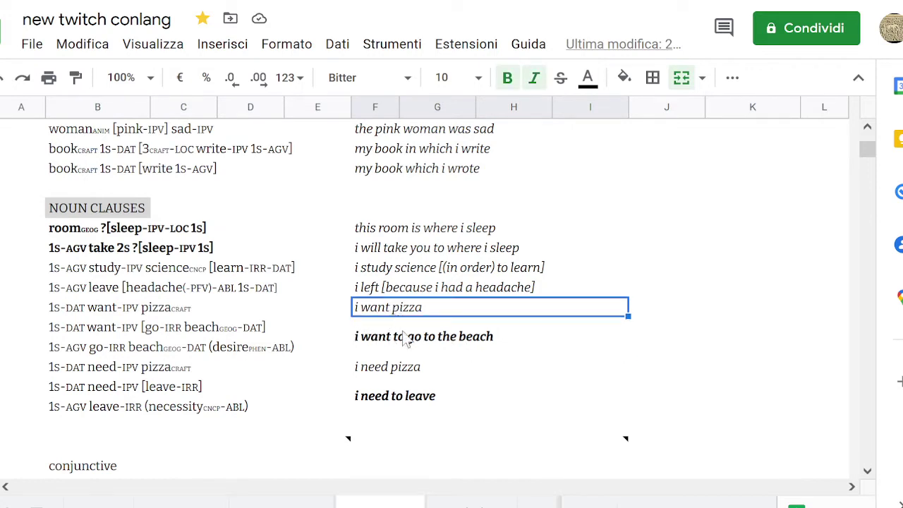
{"action": "left_click", "coordinate": [408, 342]}
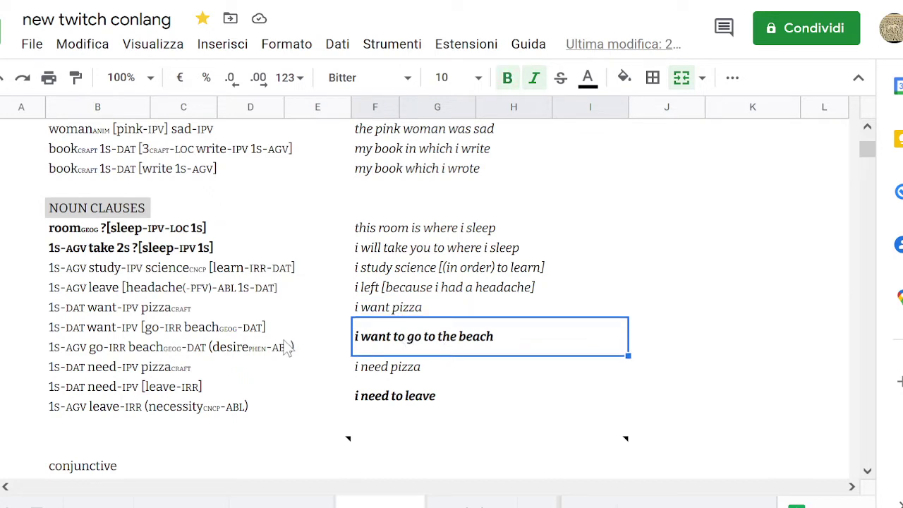
{"action": "left_click", "coordinate": [275, 344]}
{"action": "left_click", "coordinate": [259, 334]}
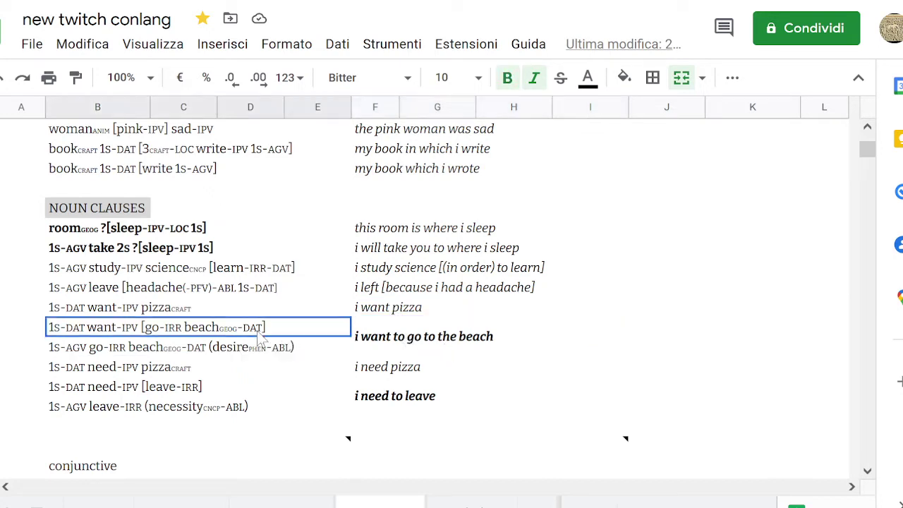
{"action": "key", "text": "Down"}
{"action": "left_click", "coordinate": [258, 333]}
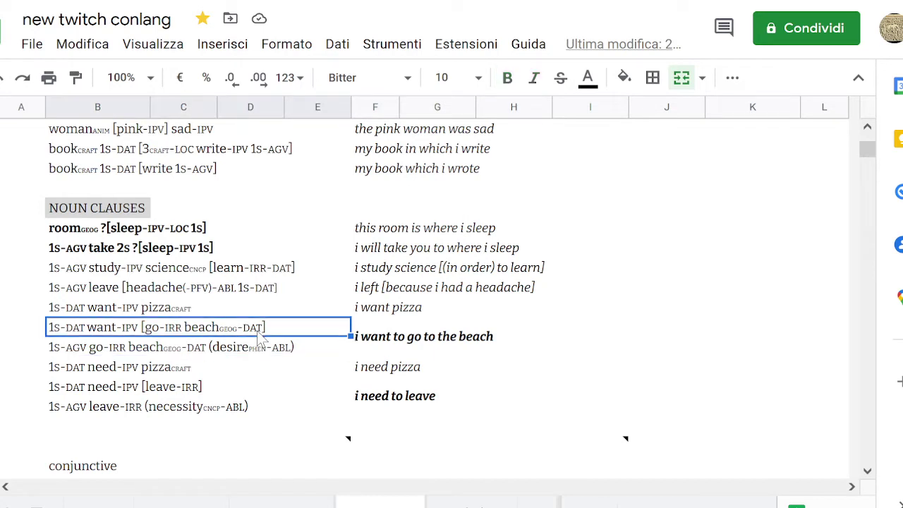
{"action": "key", "text": "Down"}
{"action": "key", "text": "Right"}
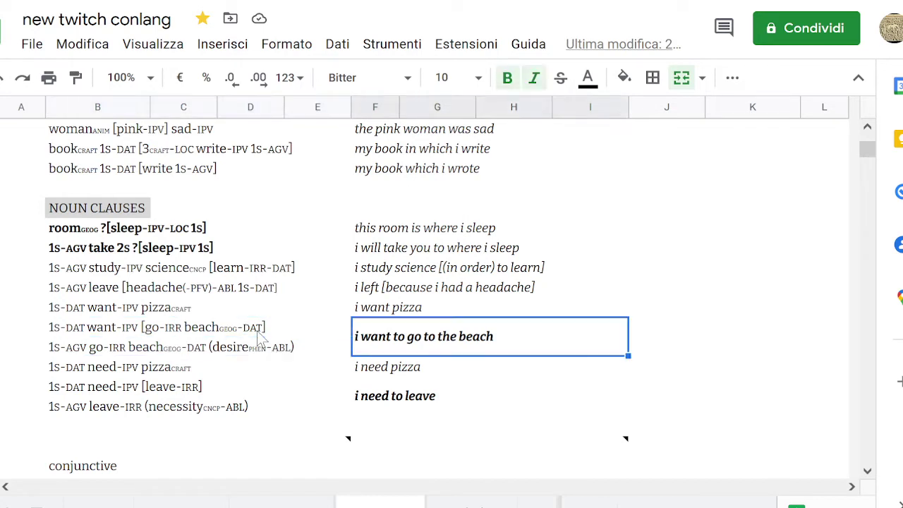
{"action": "key", "text": "Left"}
{"action": "key", "text": "Right"}
{"action": "key", "text": "Left"}
{"action": "scroll", "coordinate": [259, 334], "scroll_direction": "down", "scroll_amount": 2}
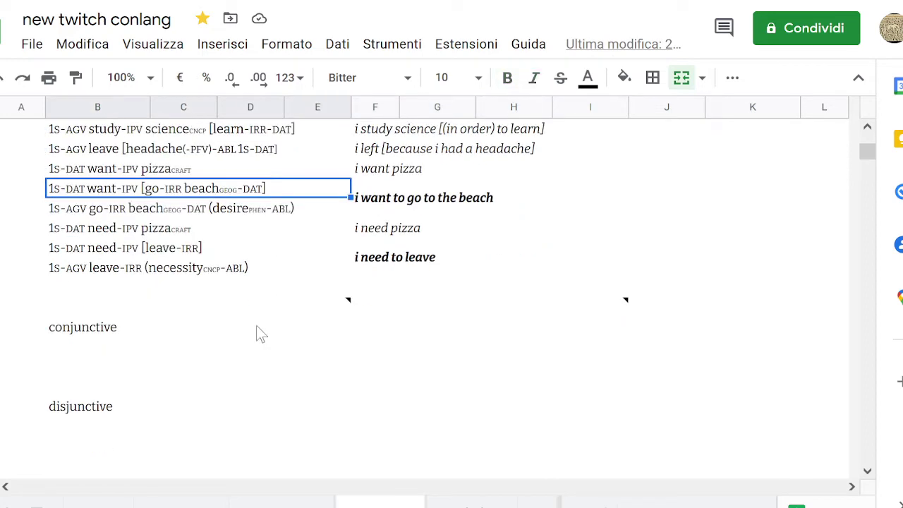
Look over the conjunctive, disjunctive and adversative rows of the coordination section.
{"action": "left_click", "coordinate": [233, 346]}
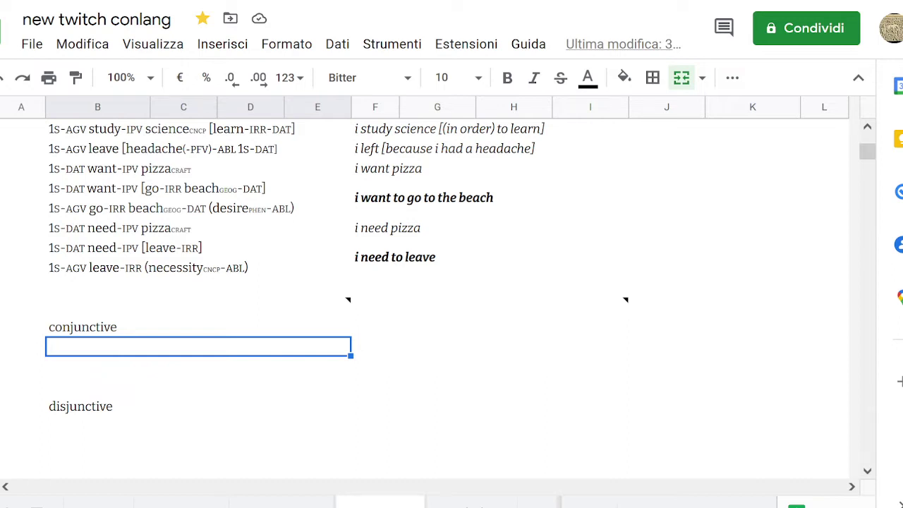
{"action": "left_click", "coordinate": [105, 409]}
{"action": "key", "text": "Down"}
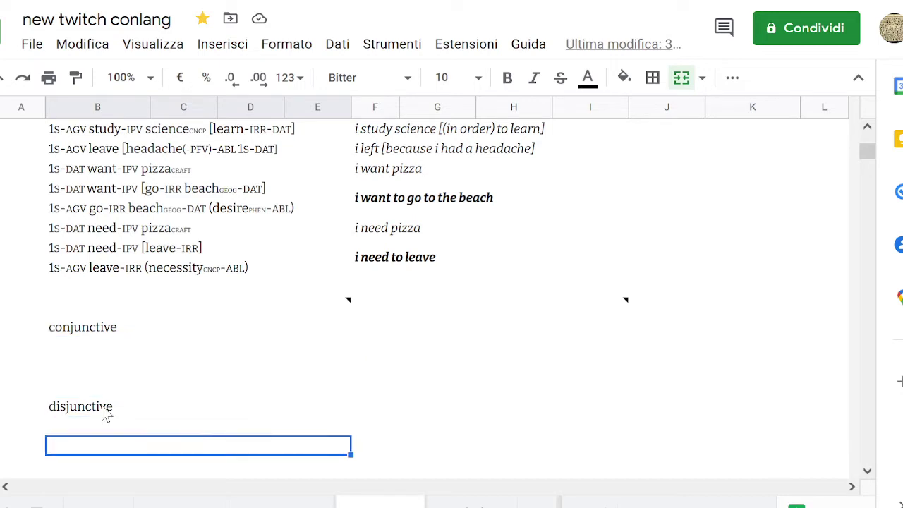
{"action": "key", "text": "Down"}
{"action": "key", "text": "Down"}
{"action": "type", "text": "adversative"}
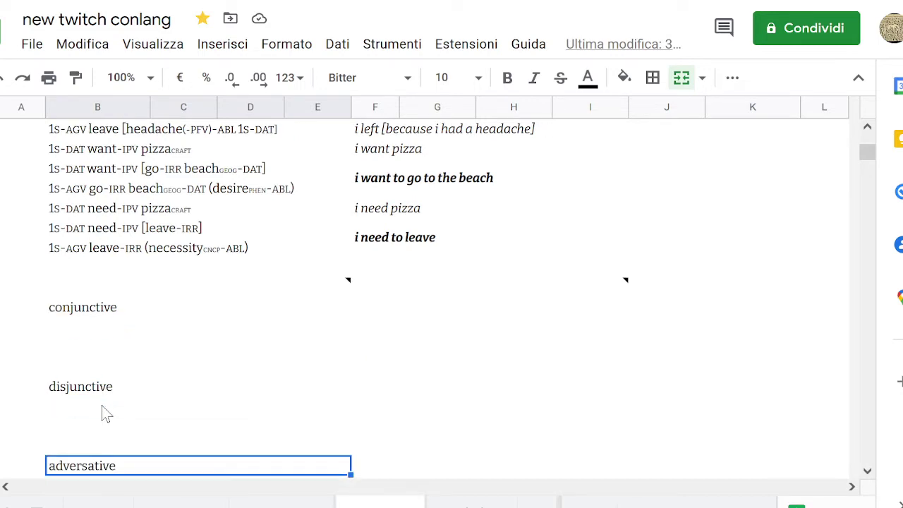
{"action": "key", "text": "Return"}
{"action": "key", "text": "Up"}
{"action": "key", "text": "Up"}
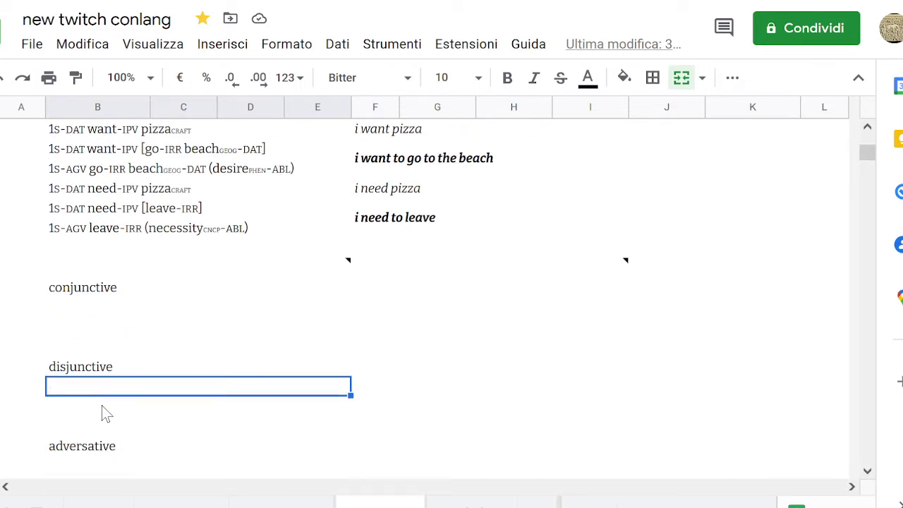
{"action": "key", "text": "Up"}
{"action": "key", "text": "Up"}
{"action": "key", "text": "Up"}
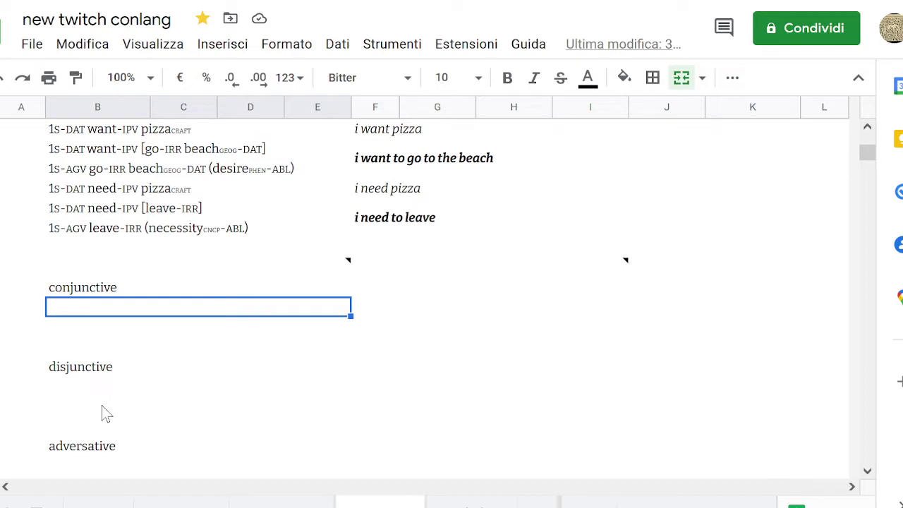
Enter "and" in the merged F:I cell beside the "conjunctive" label.
{"action": "key", "text": "Right"}
{"action": "key", "text": "Up"}
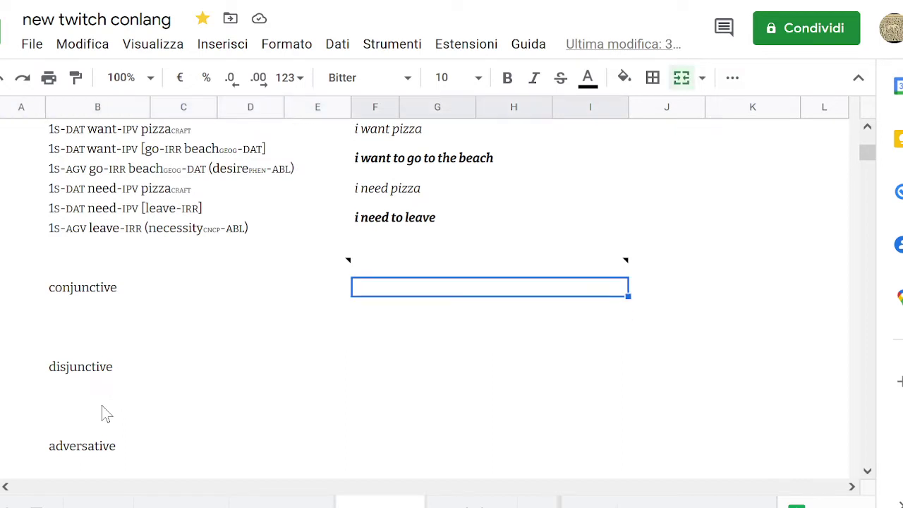
{"action": "type", "text": "and"}
{"action": "key", "text": "Return"}
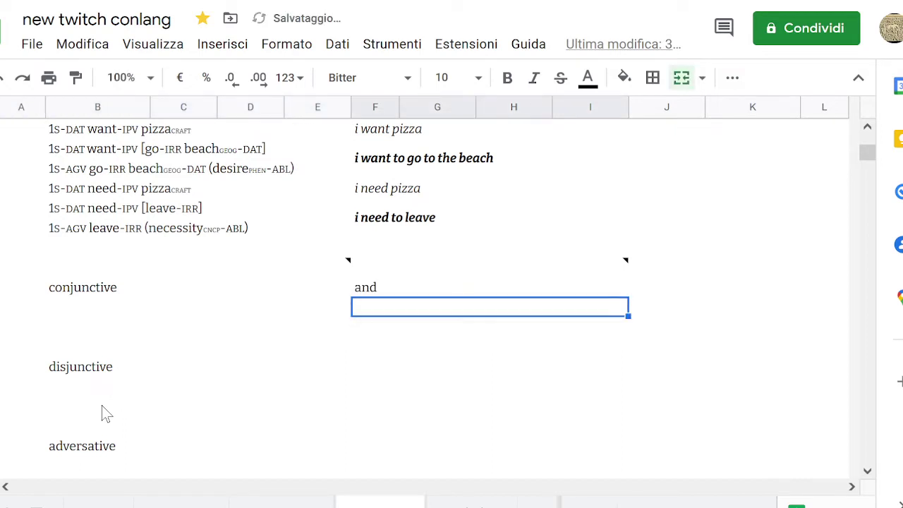
{"action": "key", "text": "Up"}
{"action": "key", "text": "Down"}
{"action": "key", "text": "Left"}
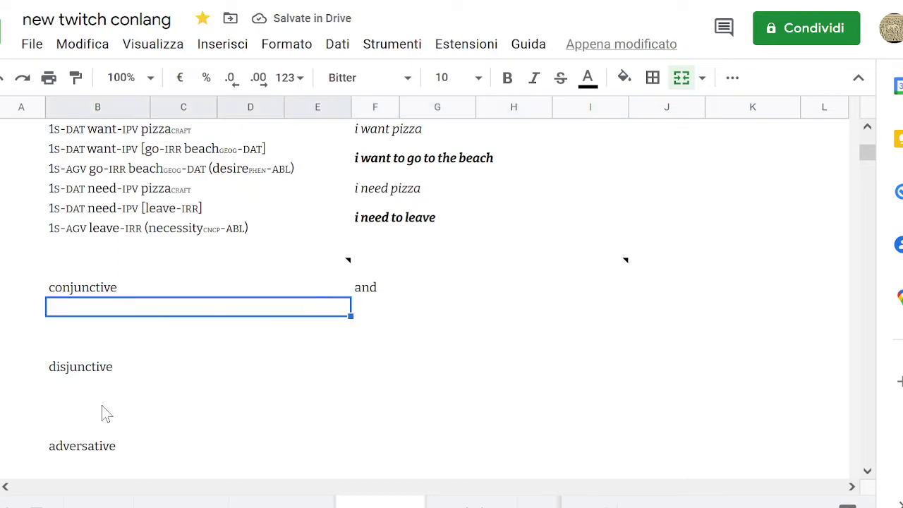
{"action": "key", "text": "Right"}
{"action": "key", "text": "Up"}
{"action": "key", "text": "Down"}
{"action": "key", "text": "Left"}
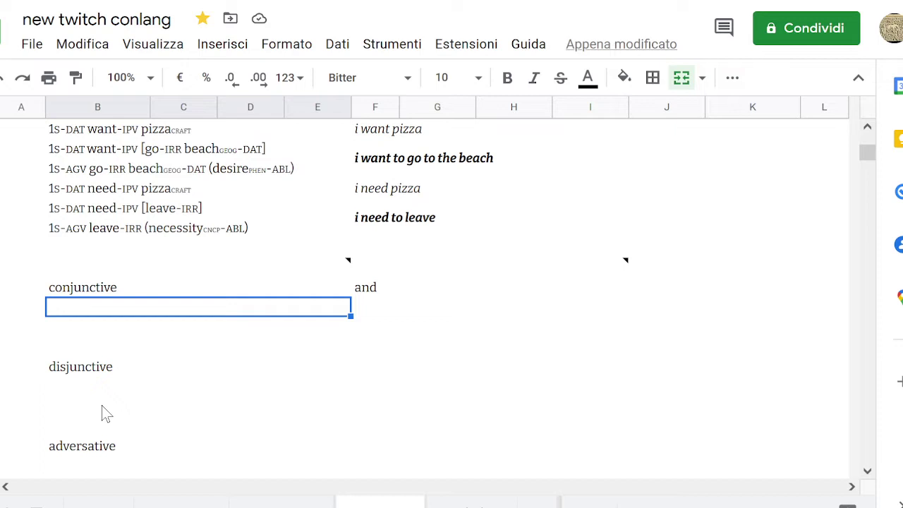
{"action": "type", "text": "a"}
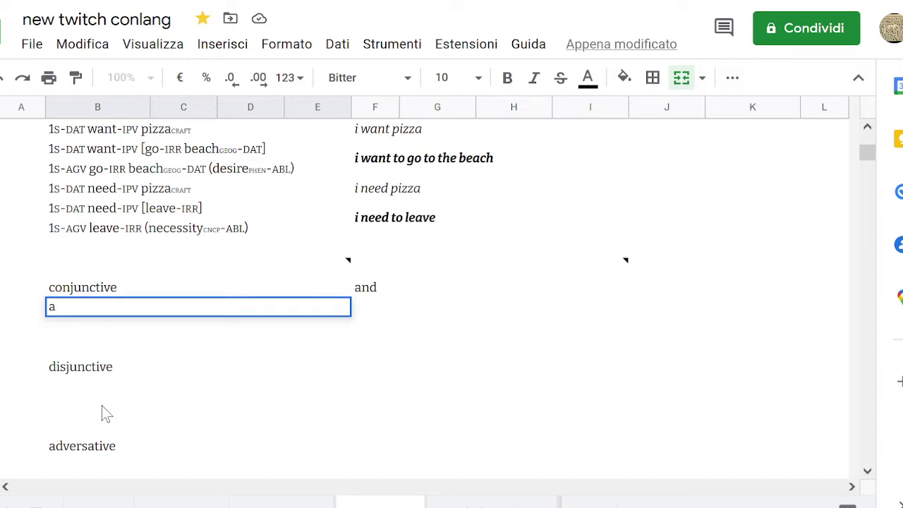
{"action": "type", "text": " car and a boat"}
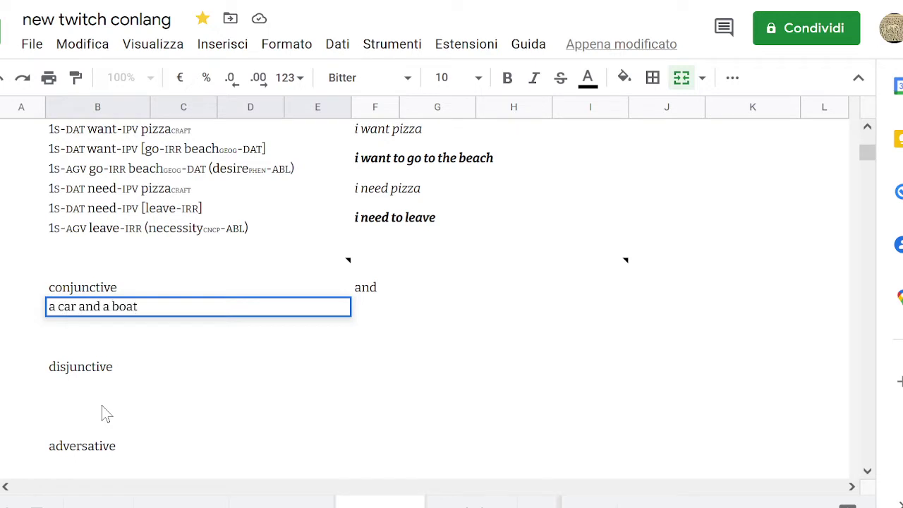
{"action": "key", "text": "Return"}
{"action": "key", "text": "Up"}
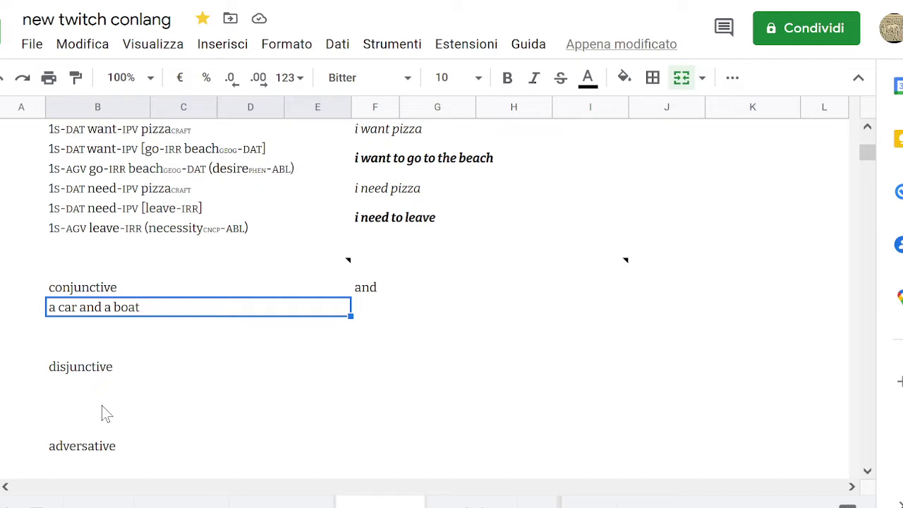
{"action": "key", "text": "Delete"}
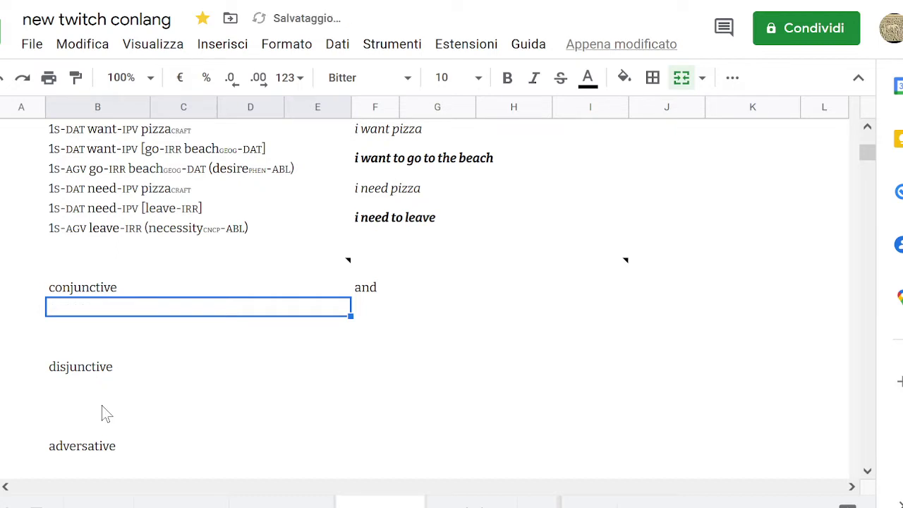
Enter the example "I gave her a car and a boat" in the F:I cell beneath "and" and italicize it.
{"action": "key", "text": "Tab"}
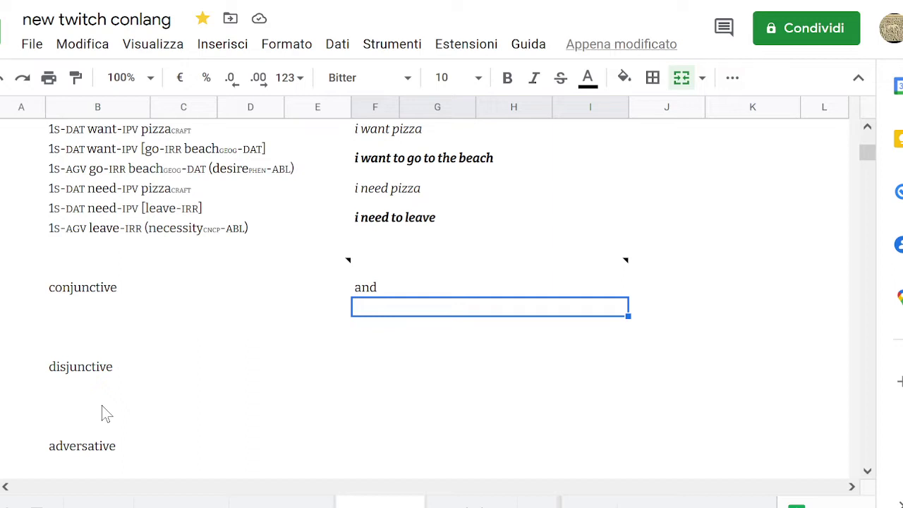
{"action": "type", "text": "I g"}
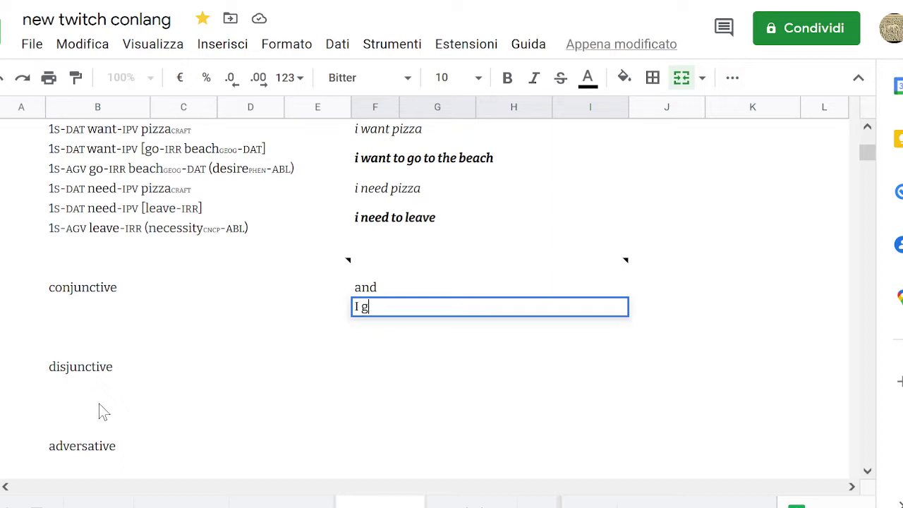
{"action": "type", "text": "ave her a car and a boat"}
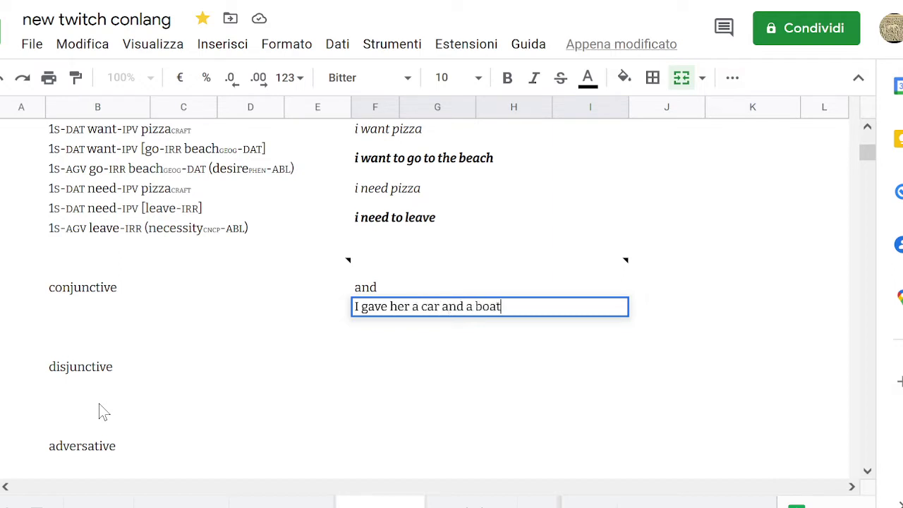
{"action": "key", "text": "Return"}
{"action": "key", "text": "Up"}
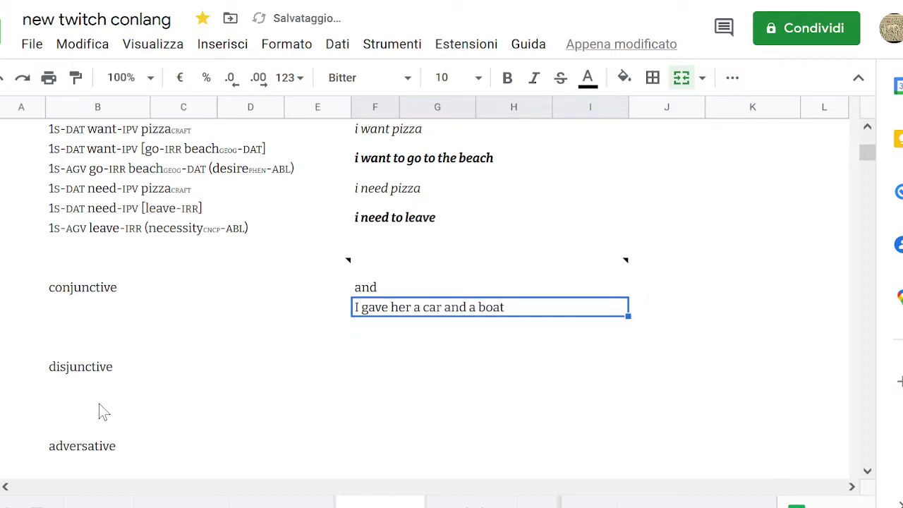
{"action": "key", "text": "ctrl+i"}
{"action": "key", "text": "Left"}
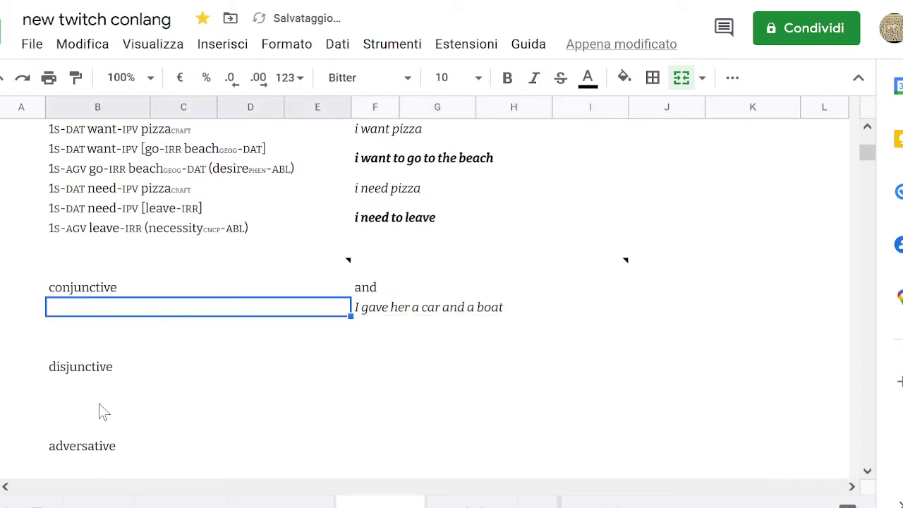
{"action": "type", "text": "["}
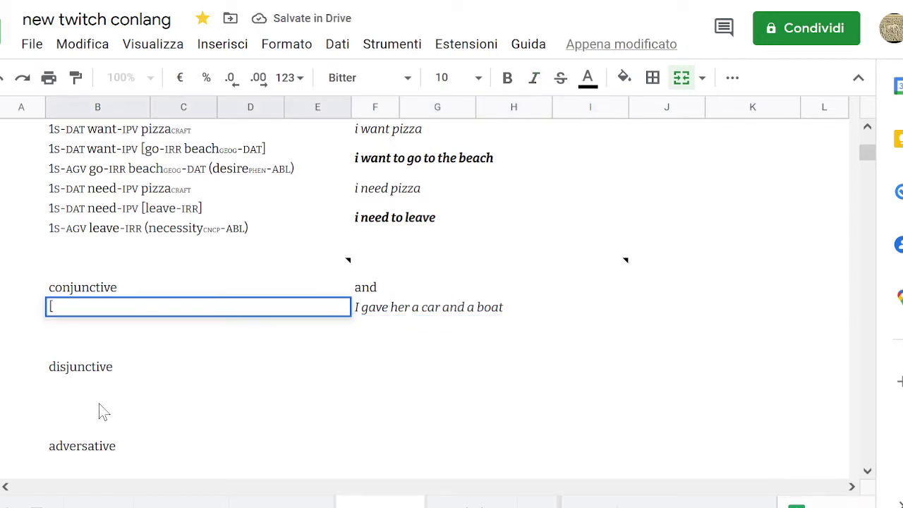
{"action": "key", "text": "BackSpace"}
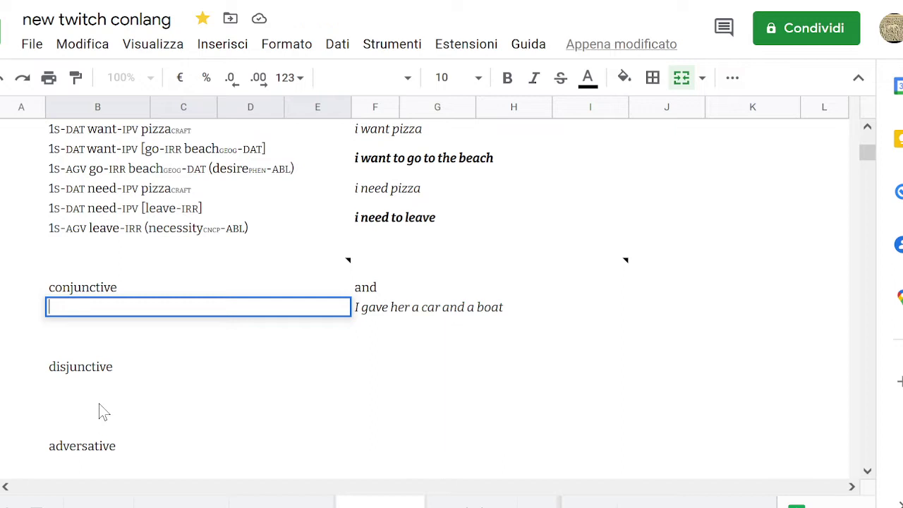
{"action": "key", "text": "Right"}
{"action": "key", "text": "Left"}
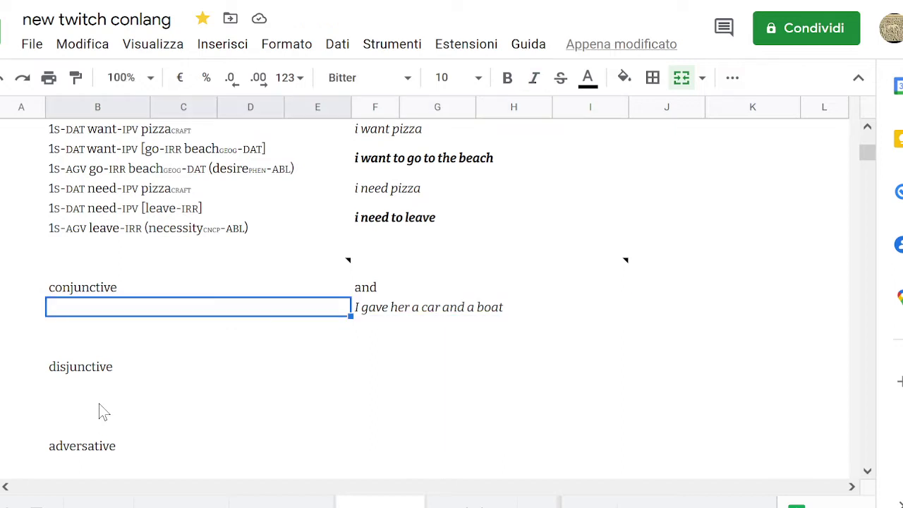
{"action": "key", "text": "Right"}
{"action": "key", "text": "Left"}
{"action": "key", "text": "Right"}
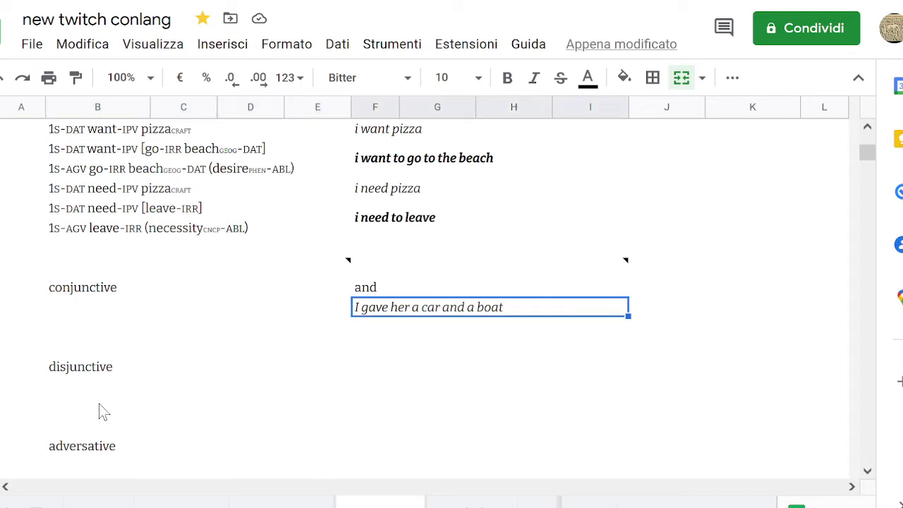
{"action": "key", "text": "Left"}
{"action": "key", "text": "Right"}
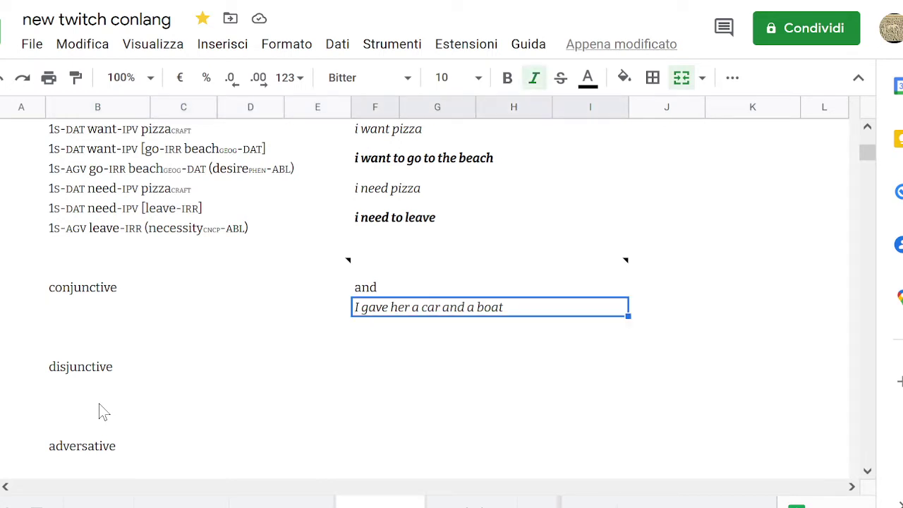
{"action": "key", "text": "Left"}
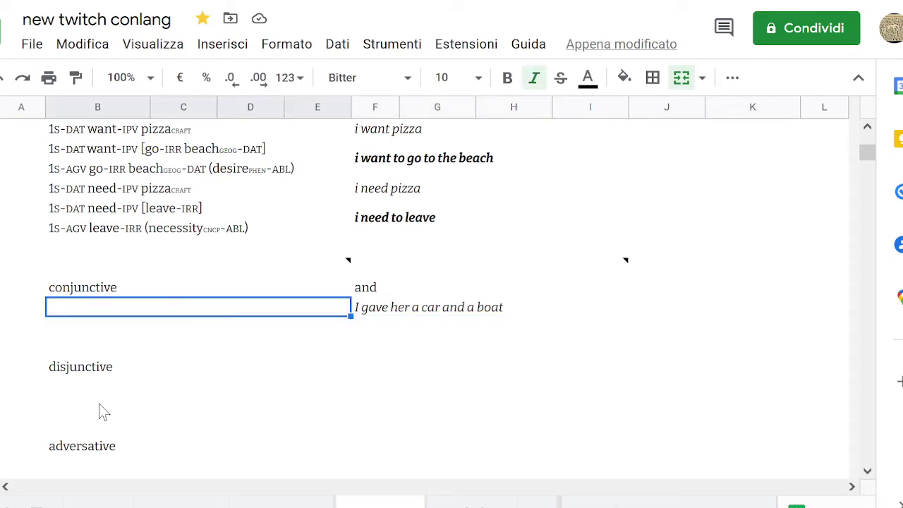
{"action": "key", "text": "Right"}
{"action": "key", "text": "Left"}
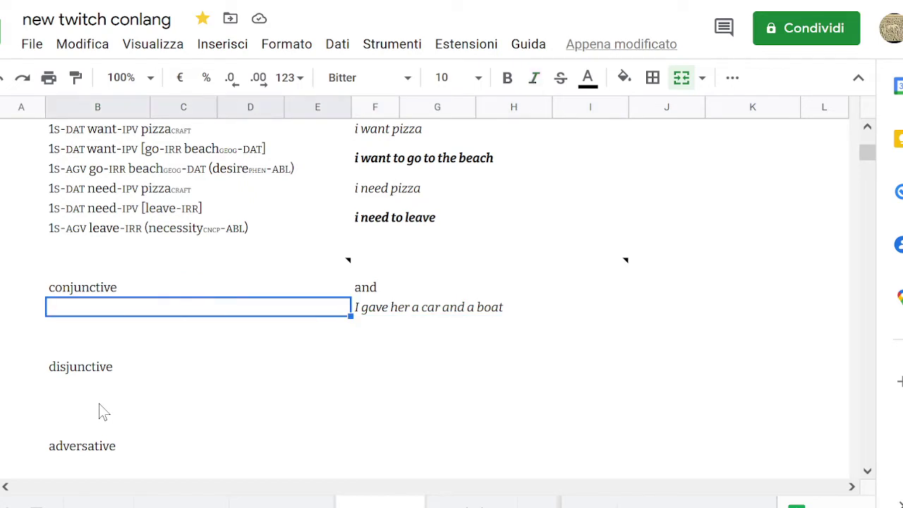
{"action": "key", "text": "Return"}
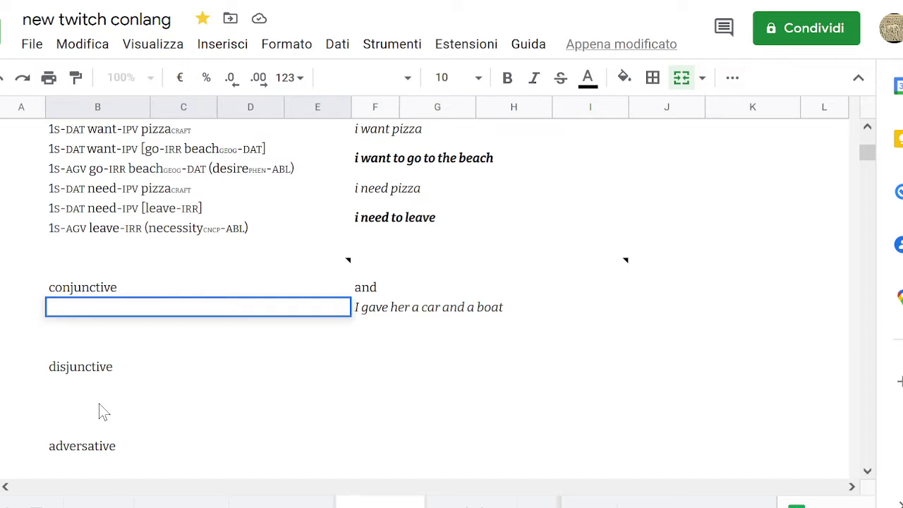
{"action": "key", "text": "Tab"}
Enter the gloss "1S-AGV give 3HUM-DAT" in the B:E cell beneath "conjunctive", beside the car and boat example.
{"action": "key", "text": "shift+Tab"}
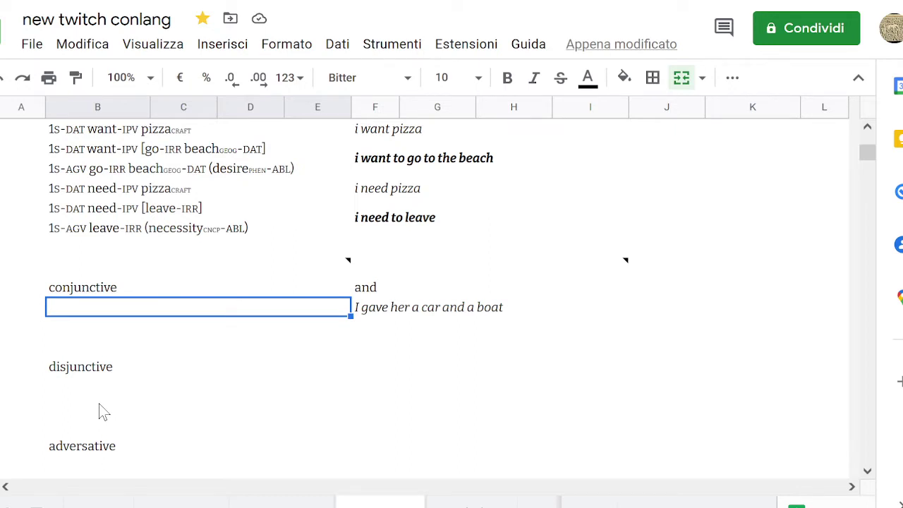
{"action": "type", "text": "1S-"}
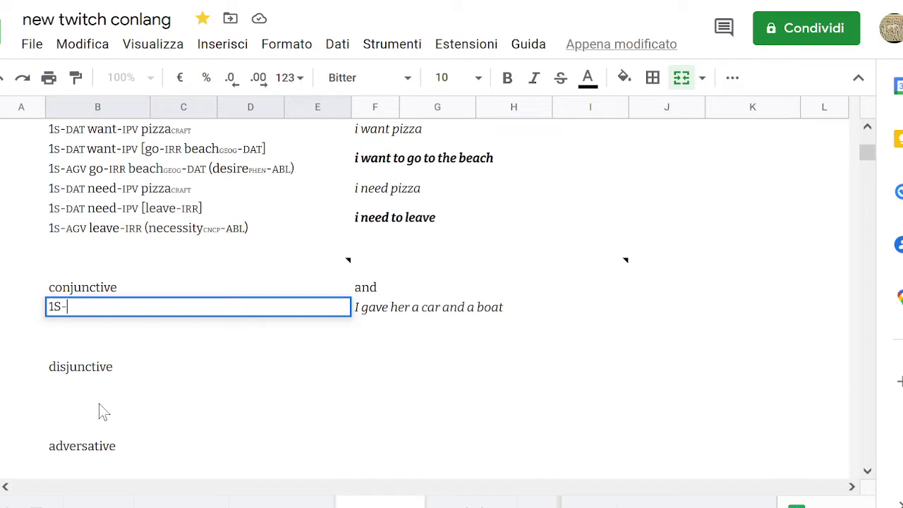
{"action": "type", "text": "-AGV give"}
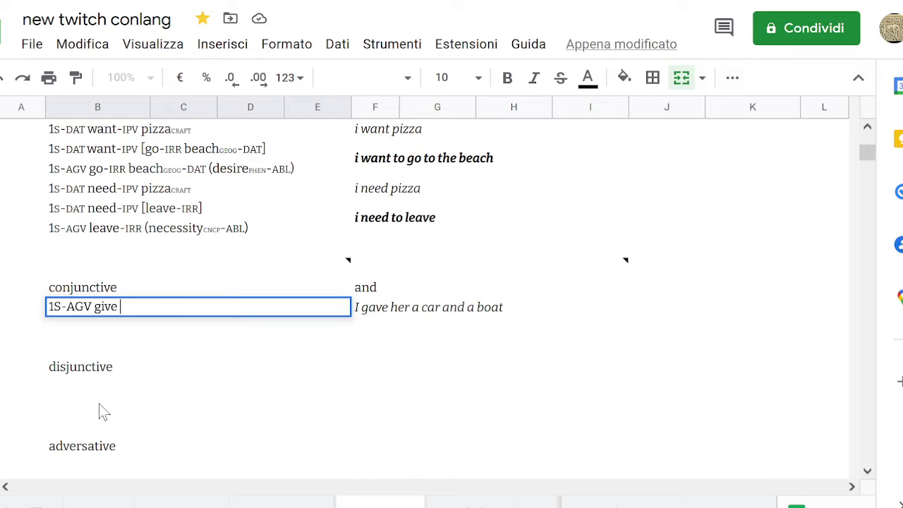
{"action": "type", "text": "3"}
{"action": "type", "text": "HUM"}
{"action": "key", "text": "BackSpace"}
{"action": "type", "text": "-DAT"}
{"action": "left_click", "coordinate": [118, 306]}
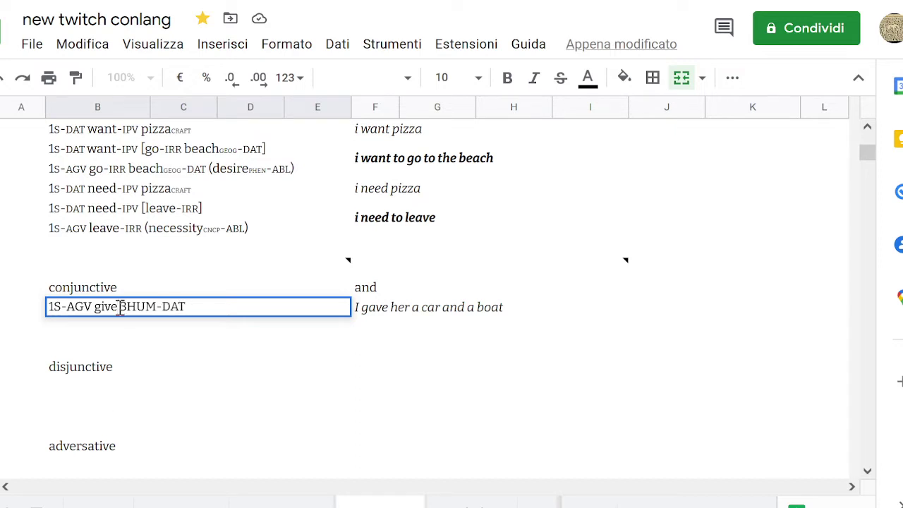
{"action": "key", "text": "shift+Left"}
{"action": "key", "text": "shift+Left"}
{"action": "key", "text": "shift+Left"}
{"action": "key", "text": "shift+Left"}
{"action": "key", "text": "shift+Left"}
{"action": "key", "text": "shift+Right"}
{"action": "key", "text": "shift+Right"}
{"action": "key", "text": "shift+Right"}
{"action": "key", "text": "shift+Right"}
{"action": "key", "text": "shift+Right"}
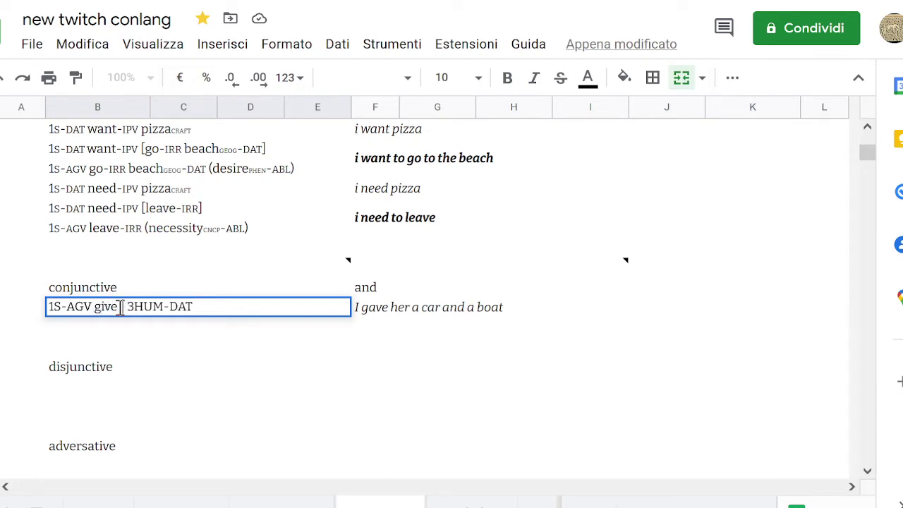
{"action": "key", "text": "Right"}
{"action": "key", "text": "BackSpace"}
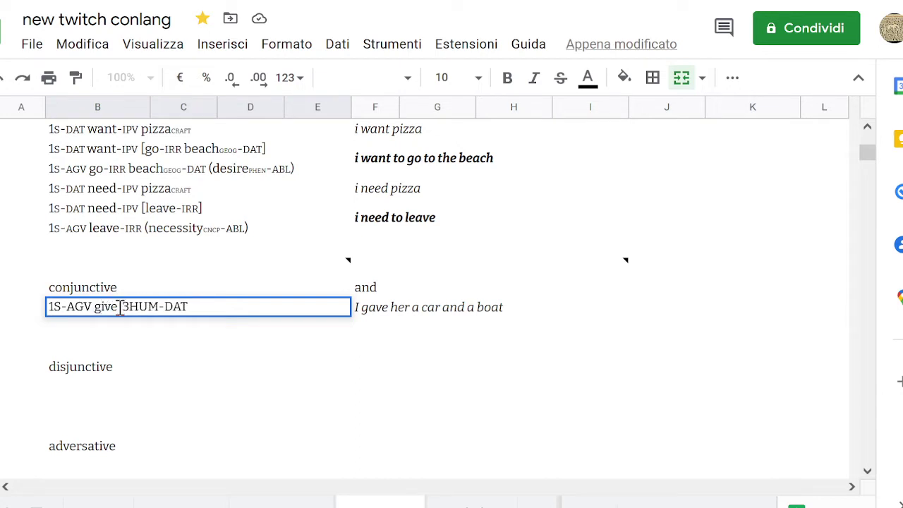
{"action": "key", "text": "BackSpace"}
Add "car boat" to the end of the conjunctive example's gloss.
{"action": "key", "text": "End"}
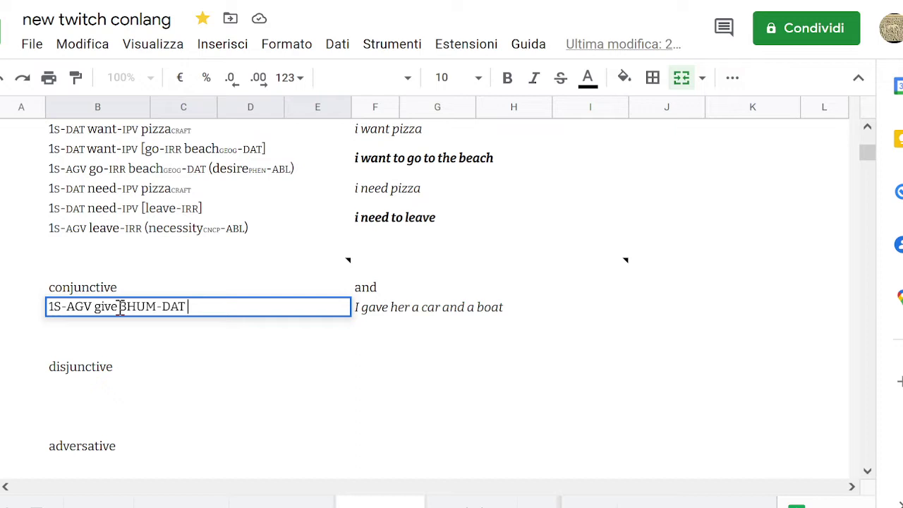
{"action": "type", "text": "car boat"}
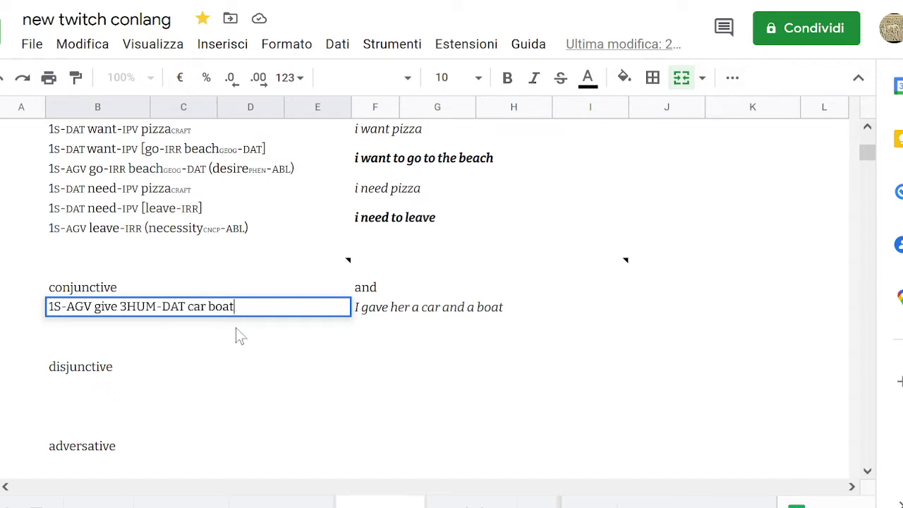
{"action": "left_click", "coordinate": [210, 301]}
{"action": "type", "text": "-"}
{"action": "key", "text": "BackSpace"}
{"action": "key", "text": "BackSpace"}
{"action": "type", "text": "-"}
{"action": "left_click", "coordinate": [242, 306]}
{"action": "key", "text": "shift+Left"}
{"action": "key", "text": "End"}
{"action": "key", "text": "Left"}
{"action": "key", "text": "Left"}
{"action": "key", "text": "Left"}
{"action": "key", "text": "Left"}
{"action": "key", "text": "End"}
{"action": "key", "text": "Left"}
{"action": "key", "text": "Left"}
{"action": "key", "text": "Left"}
{"action": "key", "text": "Left"}
{"action": "key", "text": "End"}
{"action": "key", "text": "Left"}
{"action": "key", "text": "Left"}
{"action": "key", "text": "Left"}
{"action": "key", "text": "Left"}
{"action": "key", "text": "End"}
{"action": "key", "text": "Left"}
{"action": "key", "text": "Left"}
{"action": "key", "text": "Left"}
{"action": "key", "text": "Left"}
{"action": "key", "text": "Left"}
{"action": "key", "text": "Left"}
{"action": "key", "text": "Left"}
{"action": "key", "text": "Left"}
{"action": "key", "text": "Left"}
{"action": "key", "text": "Left"}
{"action": "key", "text": "Left"}
{"action": "key", "text": "BackSpace"}
Examine the recipient "3HUM-DAT" and the two object nouns in the conjunctive example's gloss.
{"action": "key", "text": "shift+Left"}
{"action": "key", "text": "Left"}
{"action": "key", "text": "Left"}
{"action": "key", "text": "Left"}
{"action": "key", "text": "Left"}
{"action": "key", "text": "shift+Left"}
{"action": "key", "text": "shift+Left"}
{"action": "key", "text": "shift+Left"}
{"action": "key", "text": "shift+Left"}
{"action": "key", "text": "shift+Left"}
{"action": "key", "text": "shift+Left"}
{"action": "key", "text": "shift+Left"}
{"action": "key", "text": "shift+Left"}
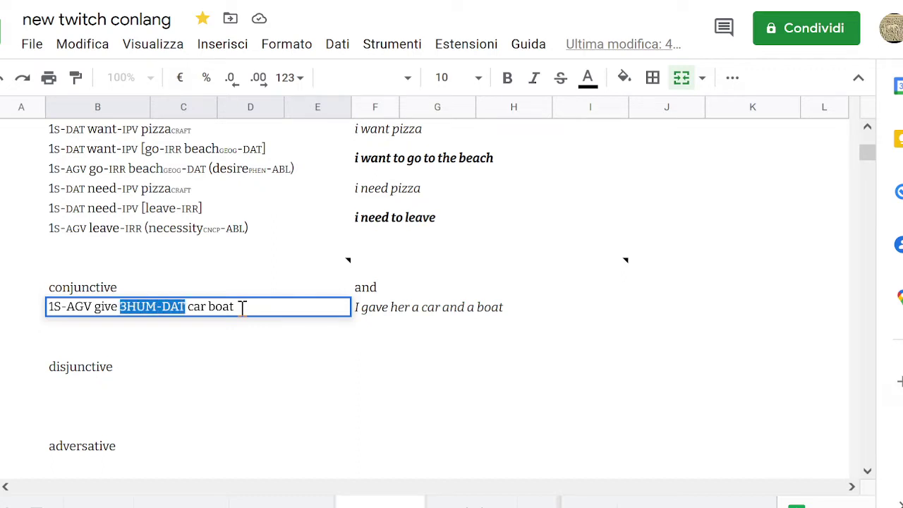
{"action": "key", "text": "shift+Right"}
{"action": "key", "text": "shift+Right"}
{"action": "key", "text": "shift+Right"}
{"action": "key", "text": "shift+Left"}
{"action": "key", "text": "shift+Left"}
{"action": "key", "text": "shift+Left"}
{"action": "key", "text": "shift+Right"}
{"action": "key", "text": "Right"}
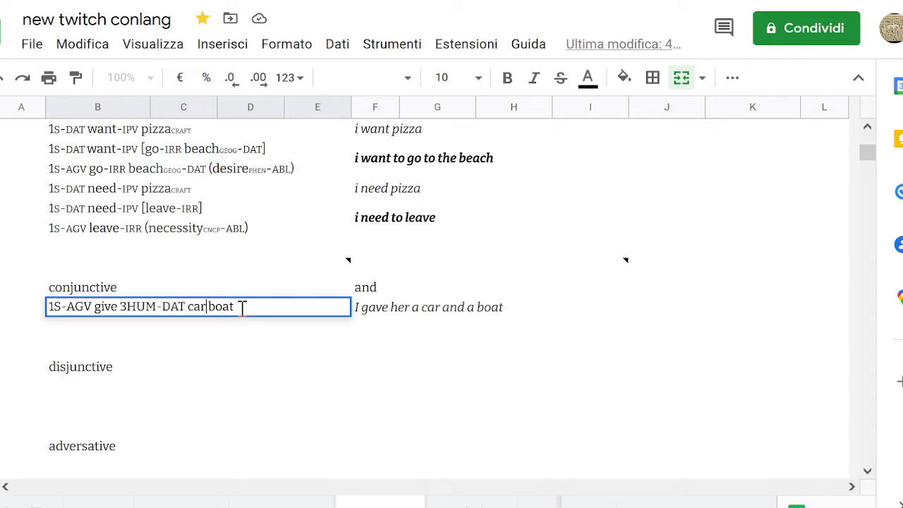
Insert "&" between "car" and "boat" so the gloss reads "1S-AGV give 3HUM-DAT car & boat".
{"action": "key", "text": "Right"}
{"action": "key", "text": "Right"}
{"action": "key", "text": "Right"}
{"action": "key", "text": "Right"}
{"action": "key", "text": "Right"}
{"action": "key", "text": "Right"}
{"action": "key", "text": "Right"}
{"action": "key", "text": "Left"}
{"action": "key", "text": "Left"}
{"action": "key", "text": "Left"}
{"action": "key", "text": "Left"}
{"action": "key", "text": "BackSpace"}
{"action": "key", "text": "shift+Right"}
{"action": "key", "text": "shift+Right"}
{"action": "key", "text": "shift+Left"}
{"action": "key", "text": "Left"}
{"action": "key", "text": "BackSpace"}
{"action": "key", "text": "shift+Right"}
{"action": "key", "text": "Left"}
{"action": "type", "text": "AND"}
{"action": "key", "text": "BackSpace"}
{"action": "key", "text": "BackSpace"}
{"action": "key", "text": "BackSpace"}
{"action": "key", "text": "BackSpace"}
{"action": "type", "text": "&"}
{"action": "left_click", "coordinate": [249, 307]}
{"action": "left_click", "coordinate": [250, 325]}
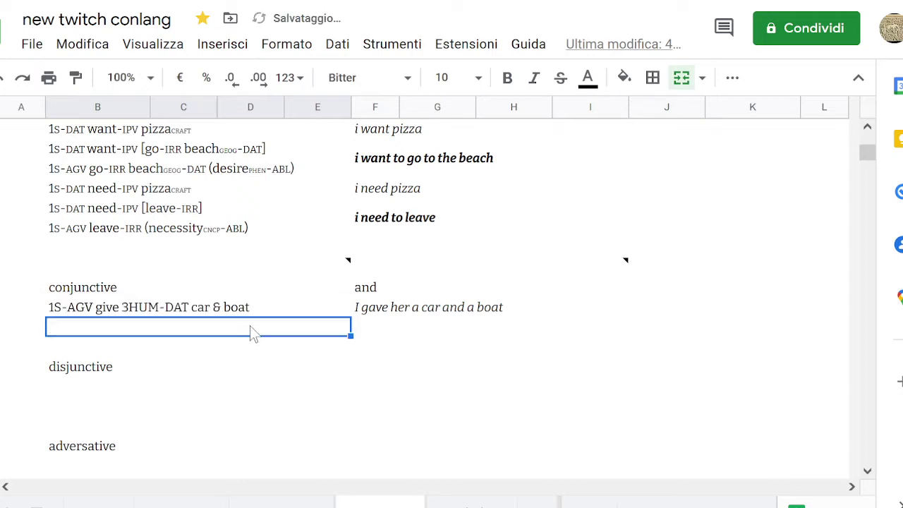
{"action": "left_click", "coordinate": [257, 311]}
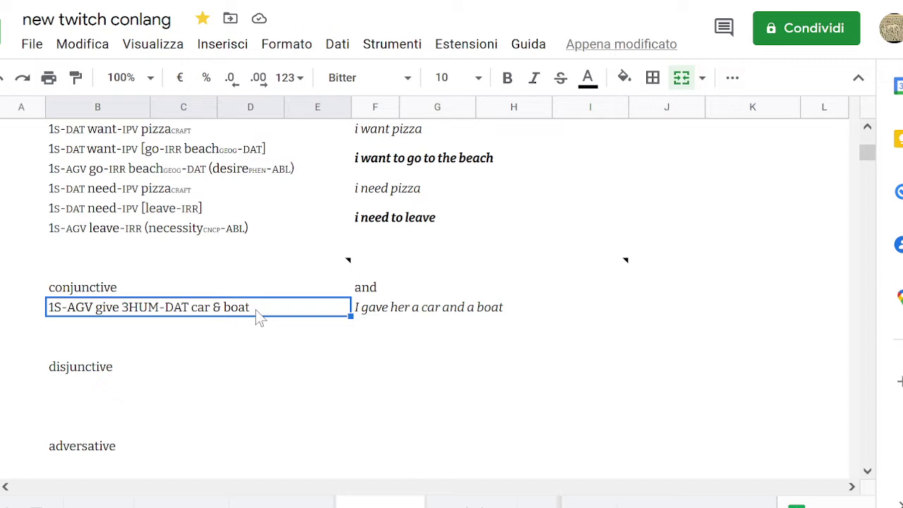
{"action": "left_click", "coordinate": [256, 318]}
{"action": "left_click", "coordinate": [256, 311]}
{"action": "left_click", "coordinate": [256, 319]}
{"action": "left_click", "coordinate": [257, 311]}
{"action": "key", "text": "Right"}
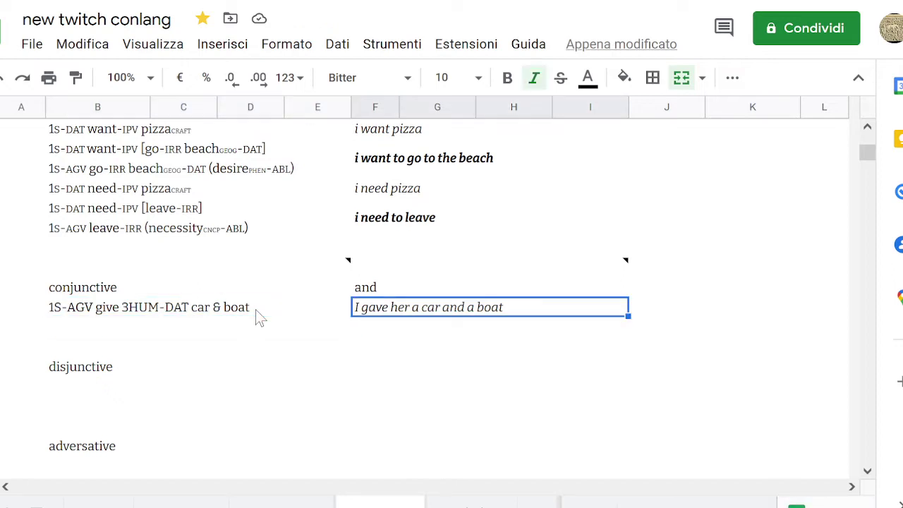
{"action": "key", "text": "Left"}
{"action": "key", "text": "Right"}
{"action": "key", "text": "Left"}
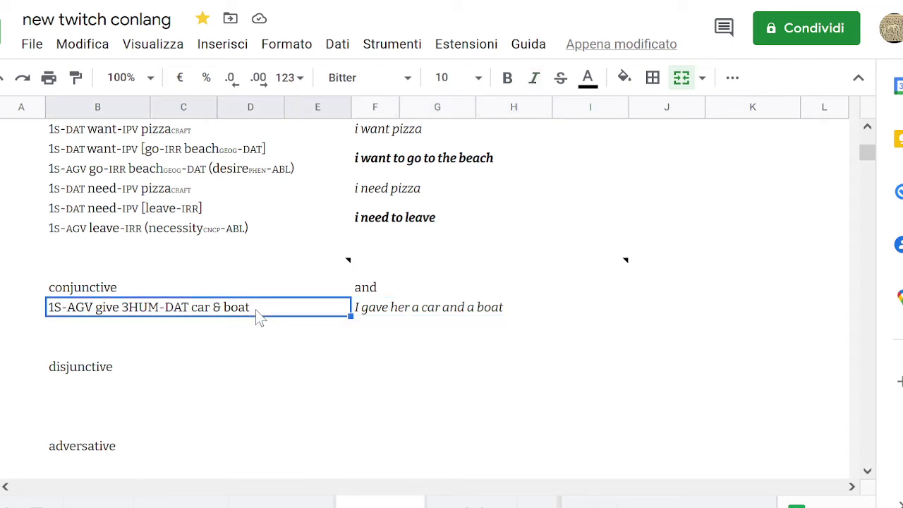
{"action": "key", "text": "Right"}
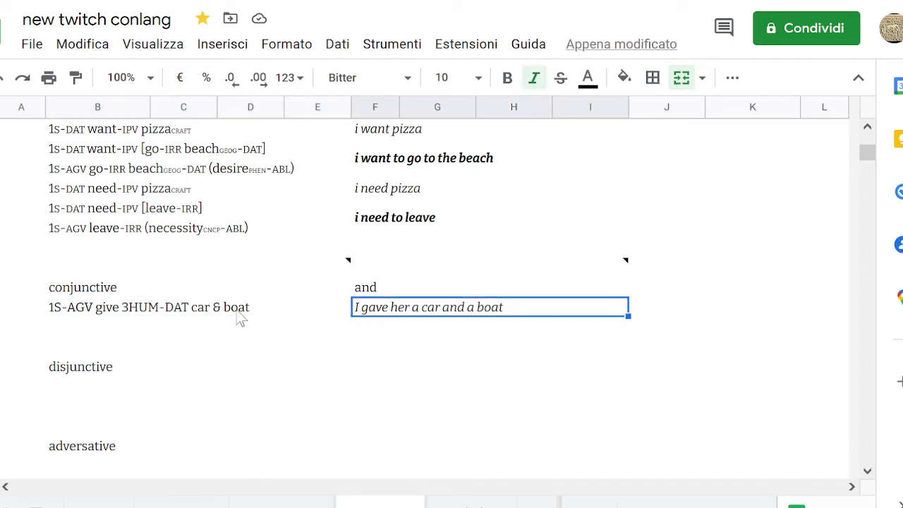
{"action": "key", "text": "Left"}
{"action": "key", "text": "Right"}
{"action": "key", "text": "Left"}
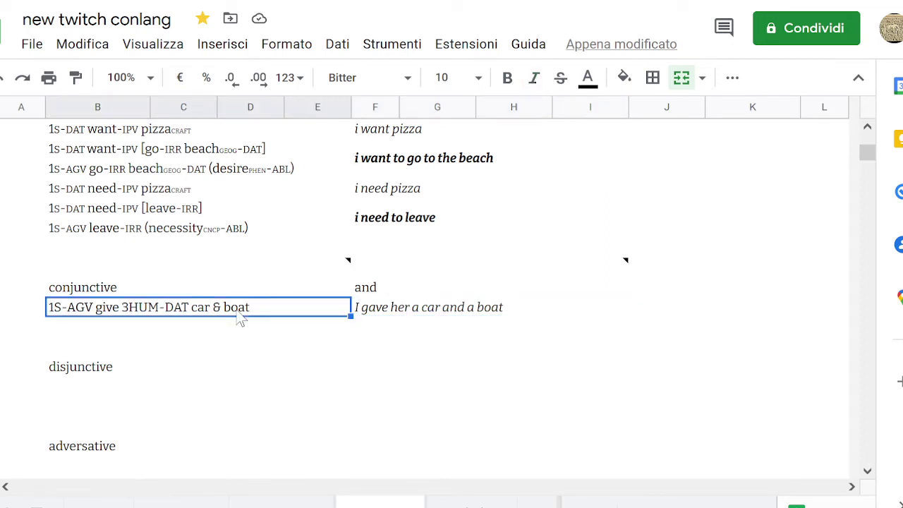
{"action": "key", "text": "Right"}
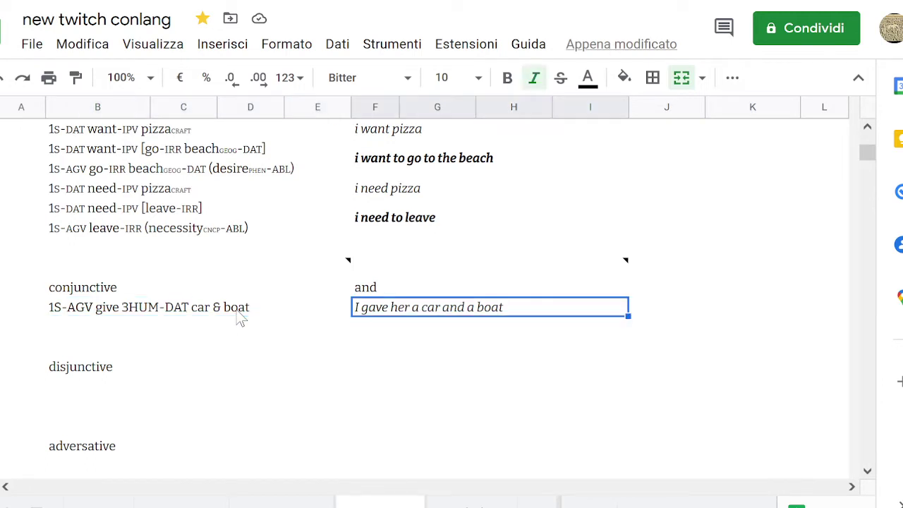
{"action": "key", "text": "Left"}
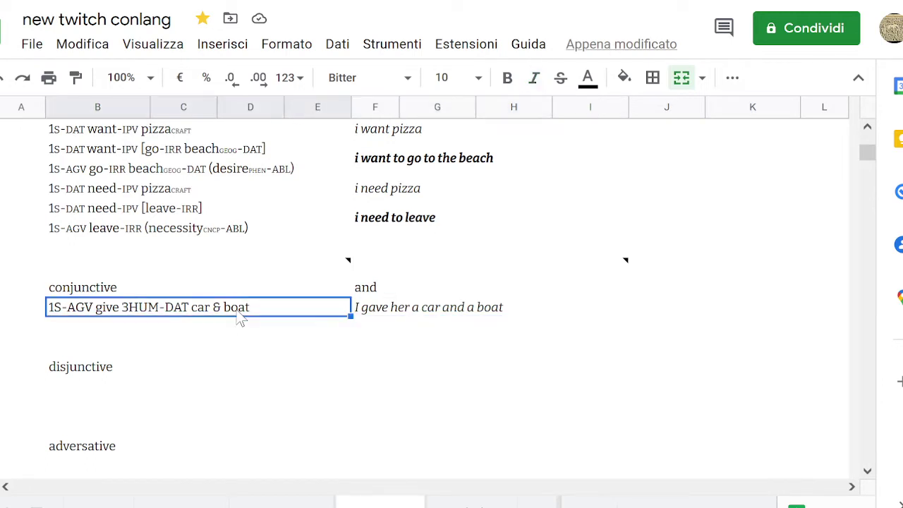
{"action": "key", "text": "Right"}
{"action": "key", "text": "Left"}
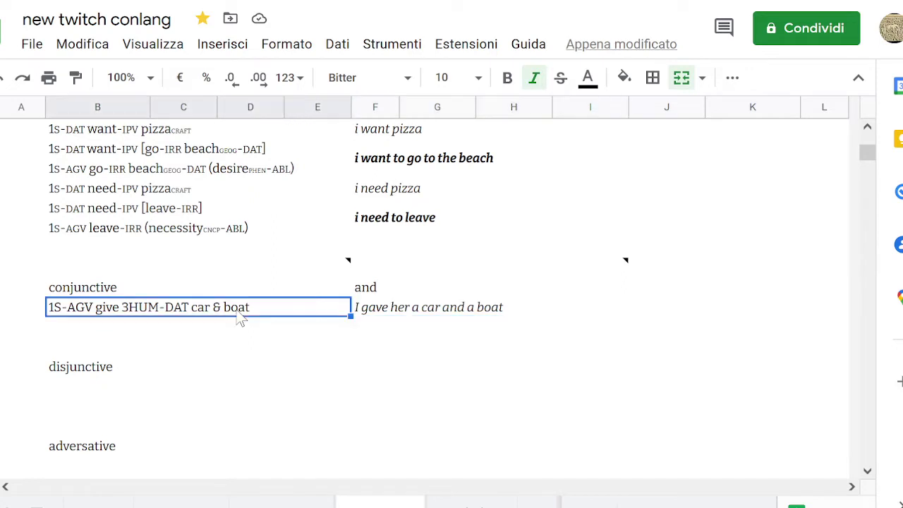
{"action": "key", "text": "Right"}
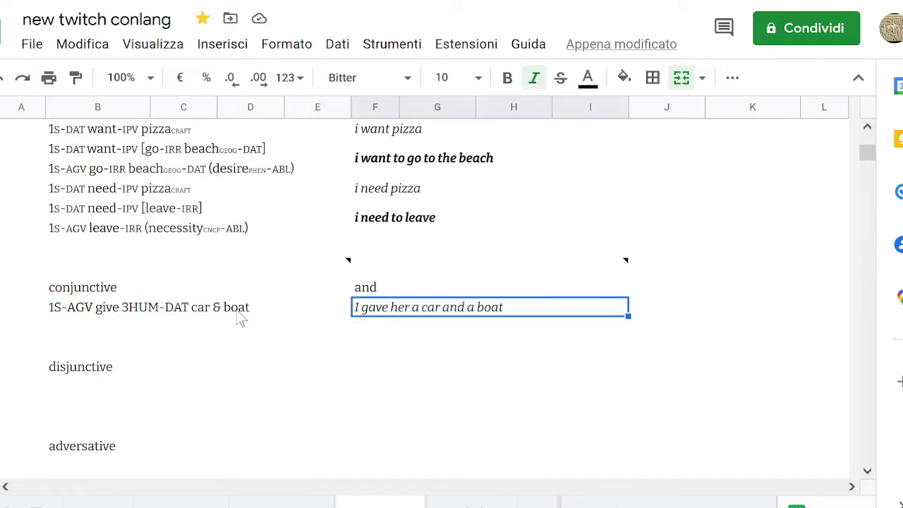
{"action": "key", "text": "Left"}
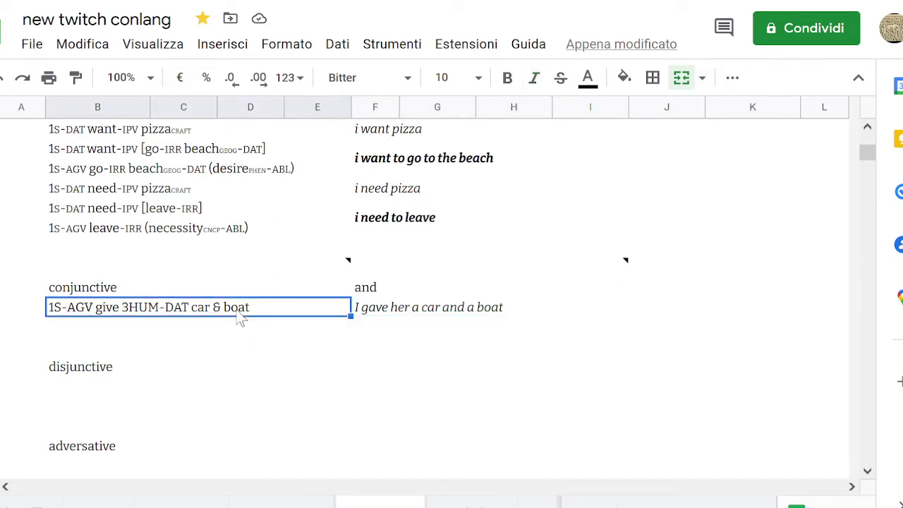
{"action": "key", "text": "Right"}
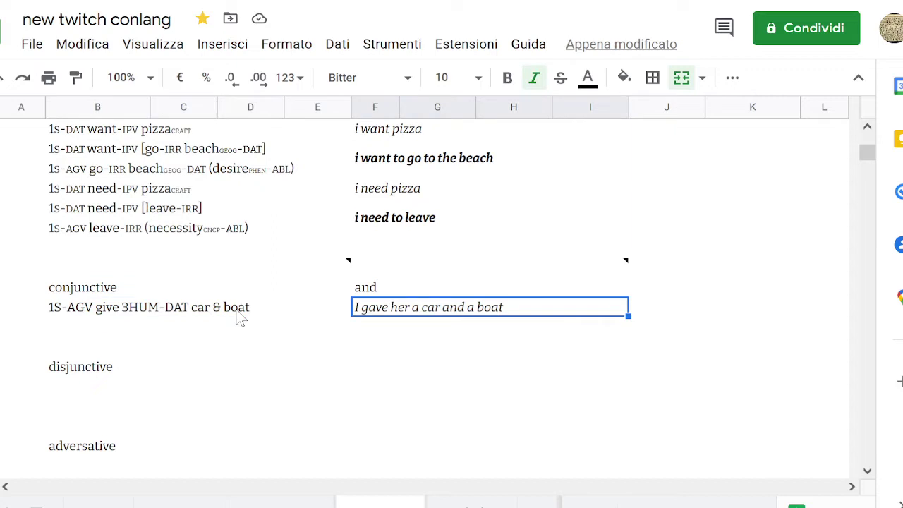
{"action": "key", "text": "Left"}
{"action": "key", "text": "Right"}
{"action": "key", "text": "Left"}
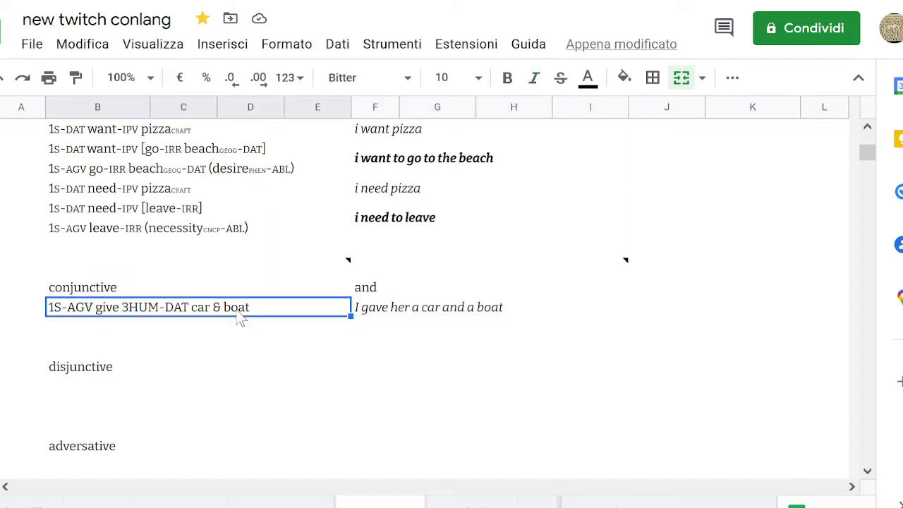
{"action": "key", "text": "Right"}
{"action": "key", "text": "Left"}
{"action": "key", "text": "Right"}
{"action": "key", "text": "Left"}
{"action": "key", "text": "Right"}
{"action": "key", "text": "Right"}
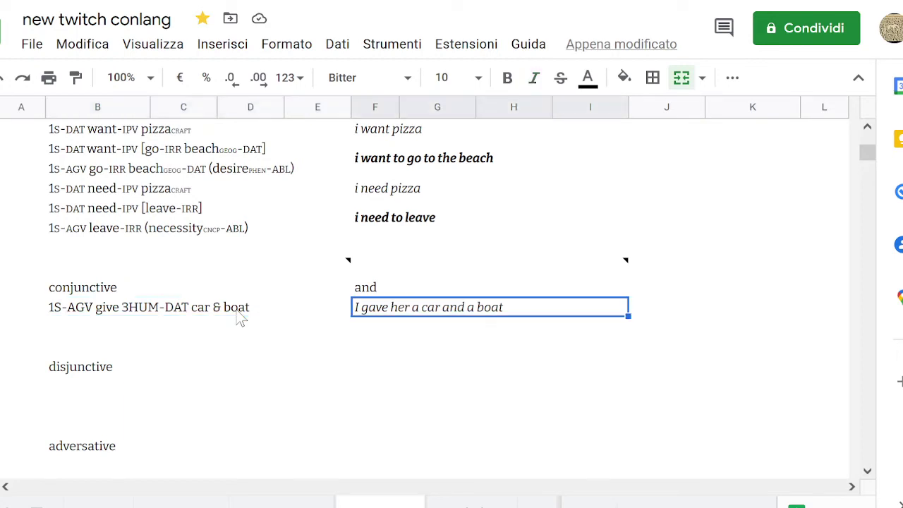
{"action": "key", "text": "Left"}
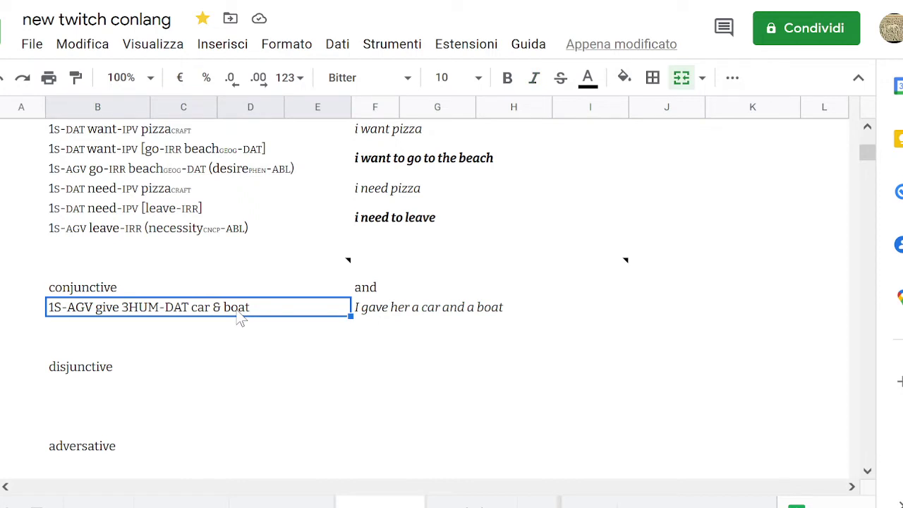
{"action": "key", "text": "Right"}
{"action": "key", "text": "Left"}
{"action": "key", "text": "Right"}
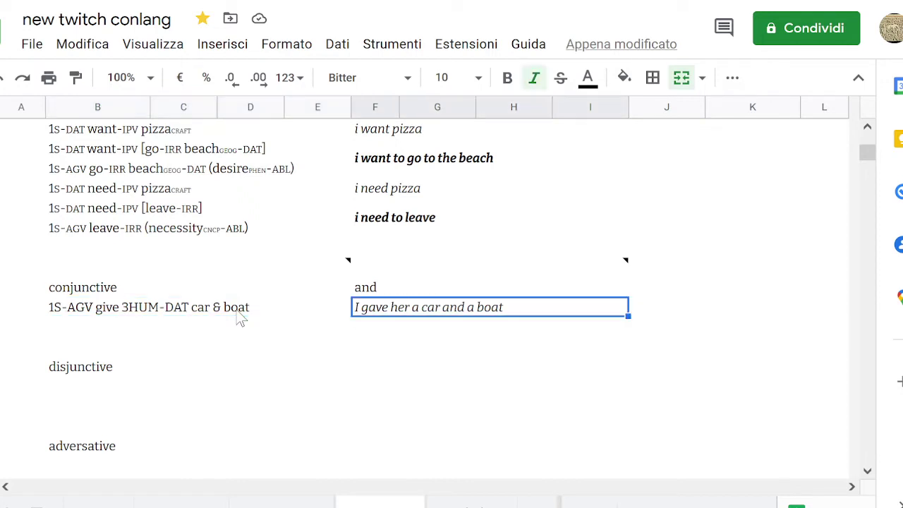
{"action": "key", "text": "Left"}
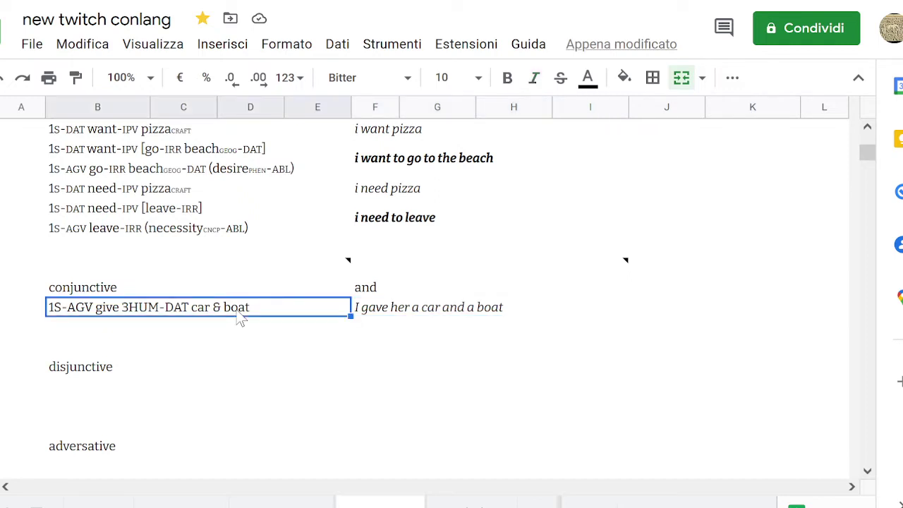
{"action": "key", "text": "Right"}
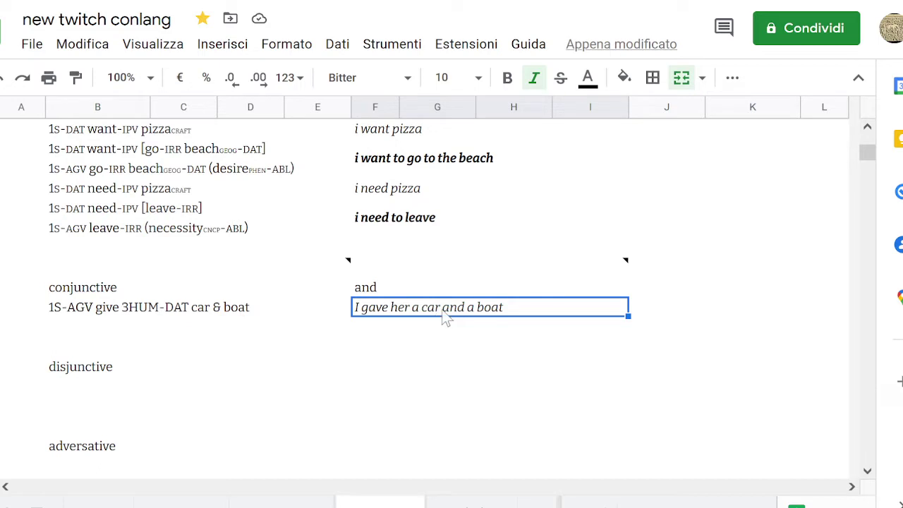
{"action": "left_click", "coordinate": [223, 319]}
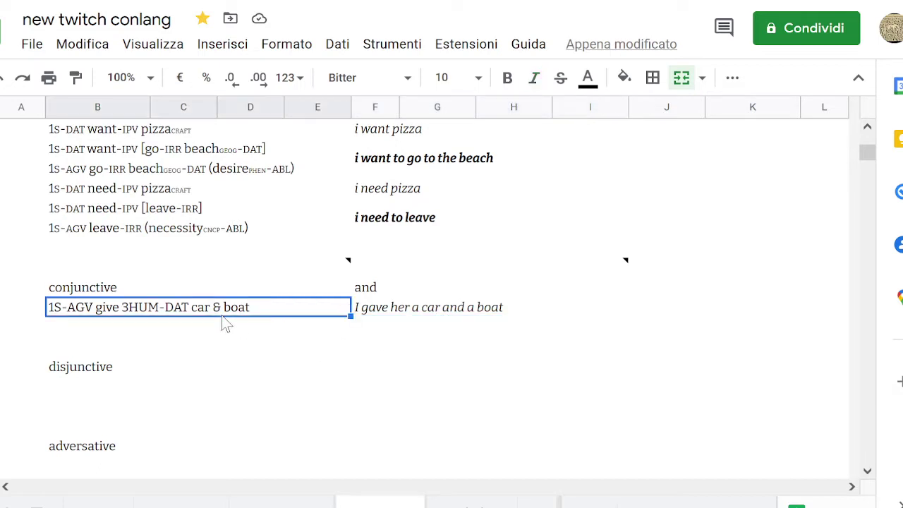
{"action": "key", "text": "Down"}
{"action": "key", "text": "Up"}
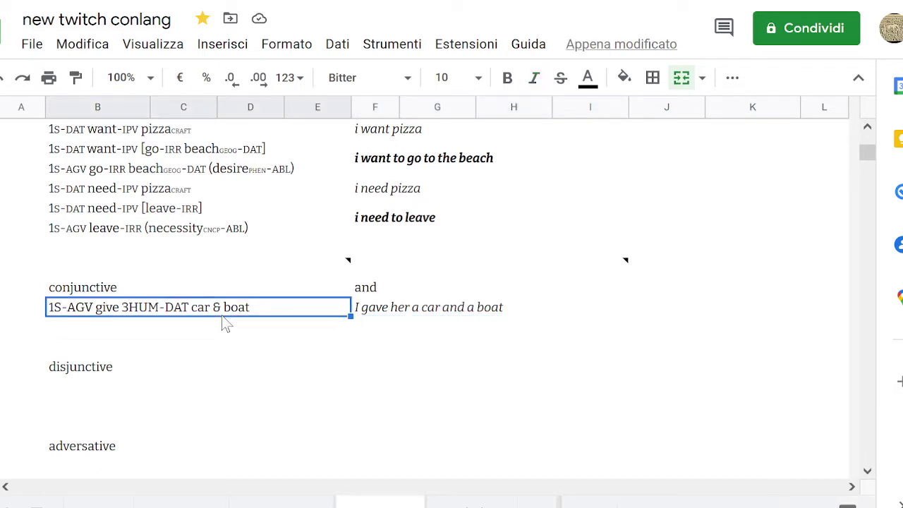
{"action": "key", "text": "Down"}
{"action": "key", "text": "Right"}
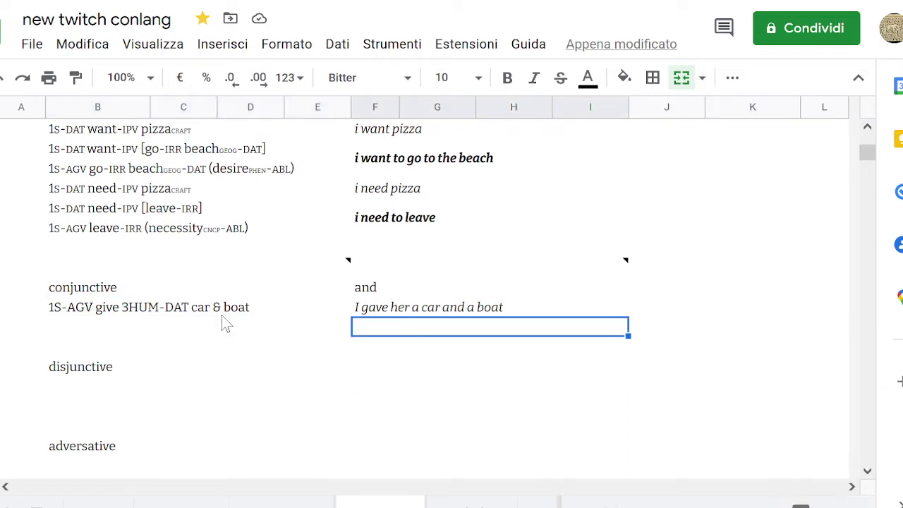
{"action": "key", "text": "Up"}
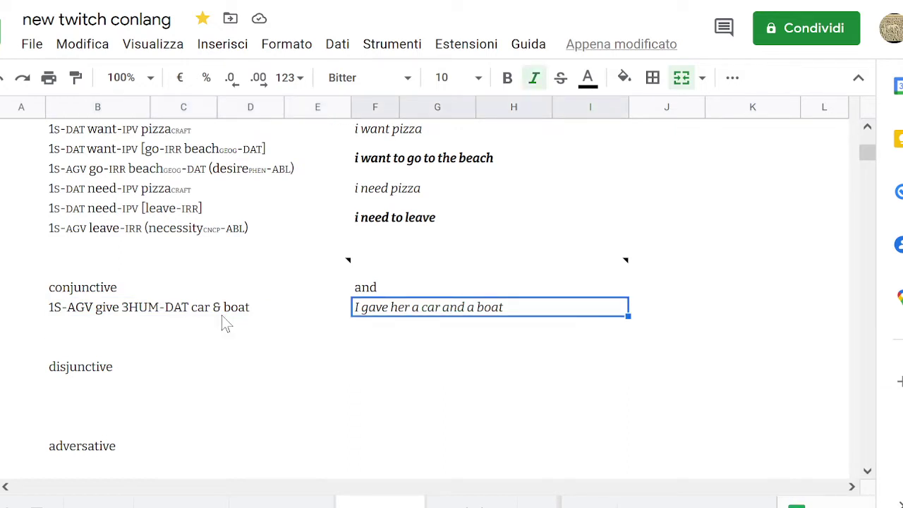
{"action": "key", "text": "Left"}
{"action": "key", "text": "Right"}
{"action": "key", "text": "Left"}
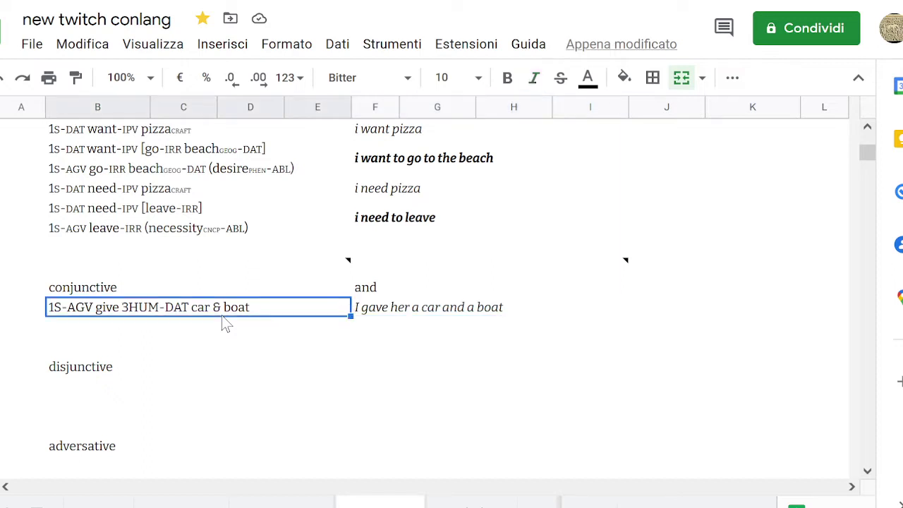
{"action": "key", "text": "Right"}
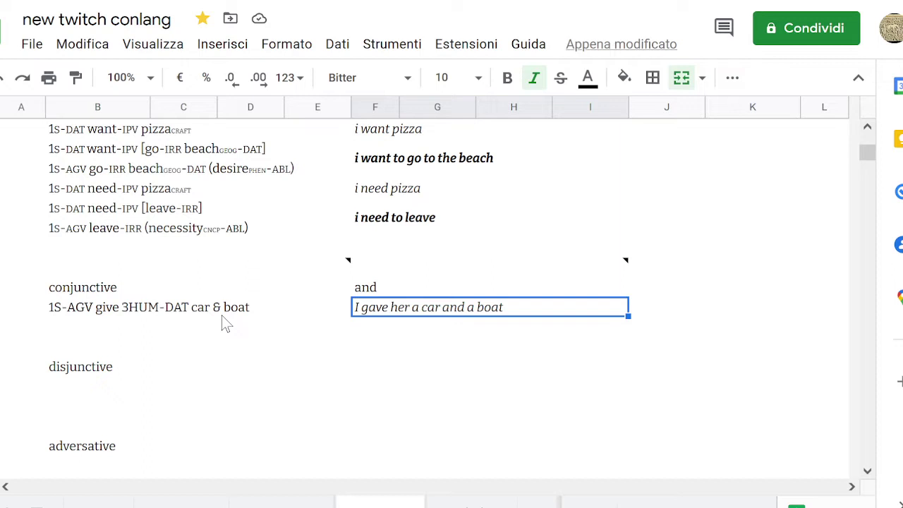
{"action": "key", "text": "Down"}
{"action": "key", "text": "Left"}
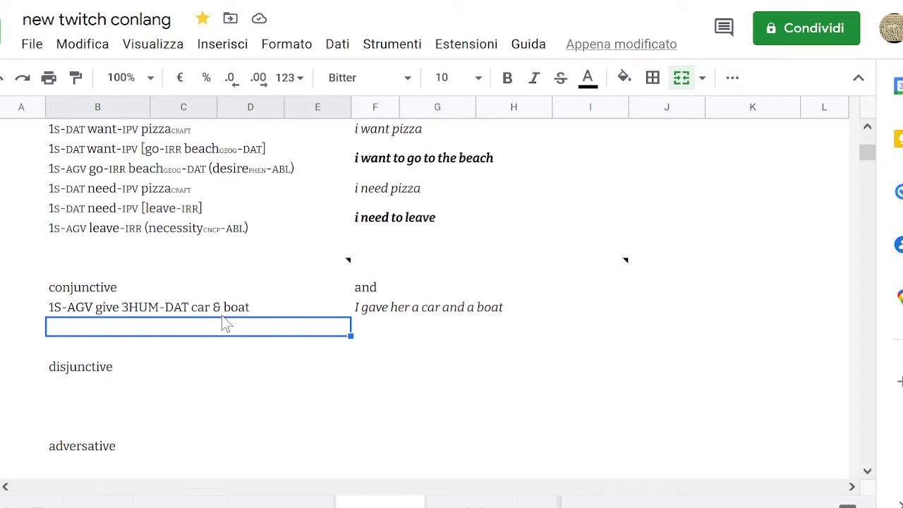
{"action": "key", "text": "Right"}
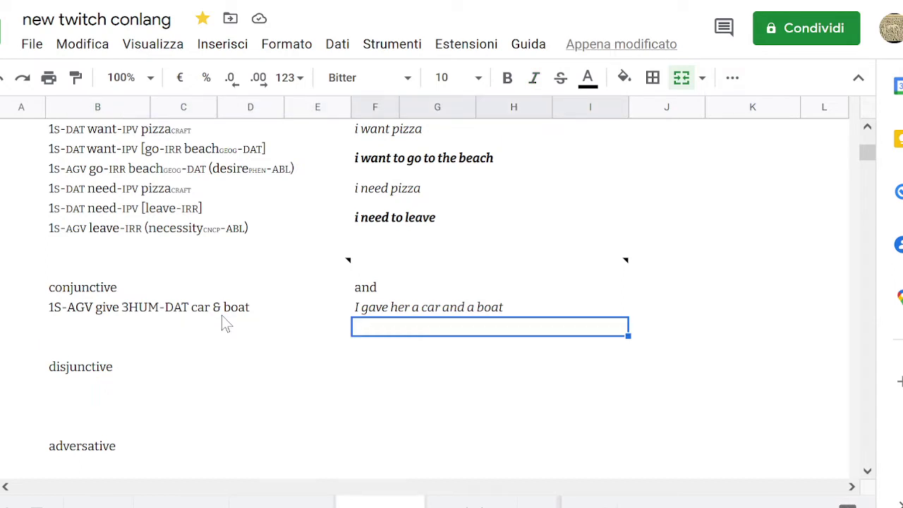
{"action": "key", "text": "Left"}
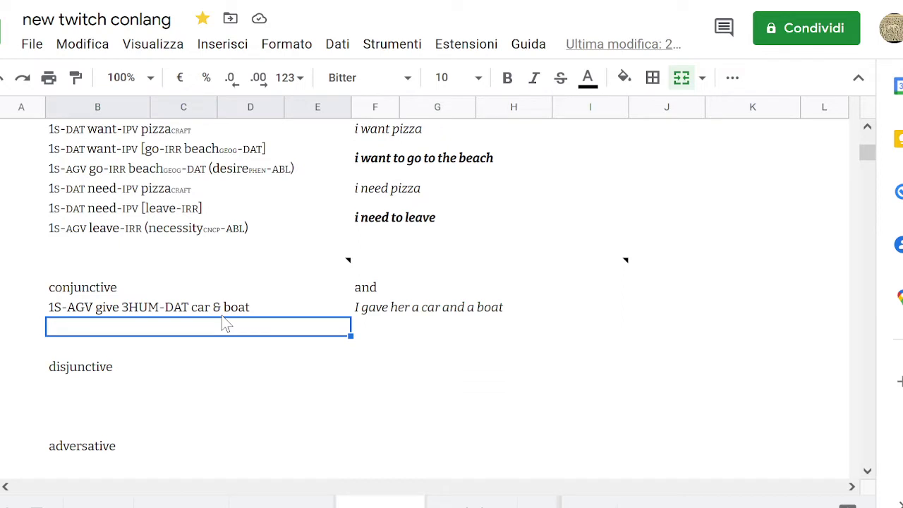
{"action": "key", "text": "Right"}
{"action": "key", "text": "Up"}
{"action": "key", "text": "Down"}
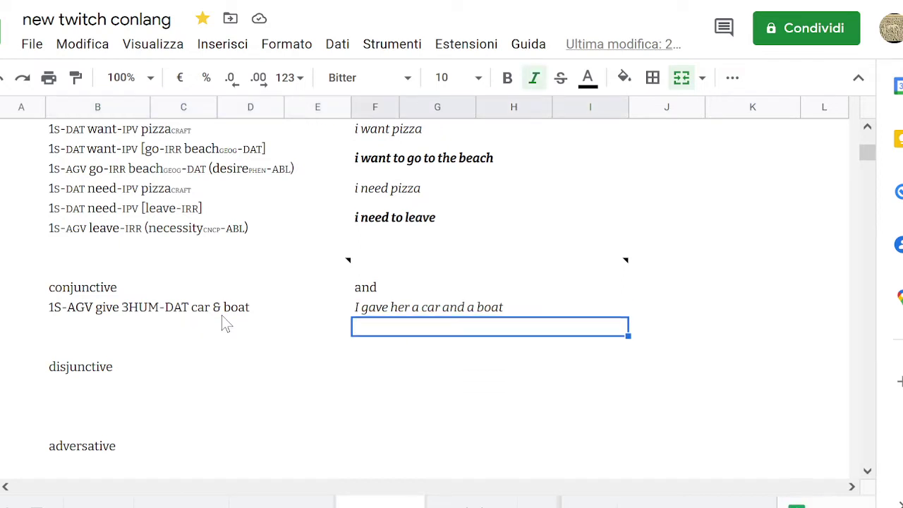
{"action": "key", "text": "Up"}
{"action": "key", "text": "Left"}
{"action": "key", "text": "Down"}
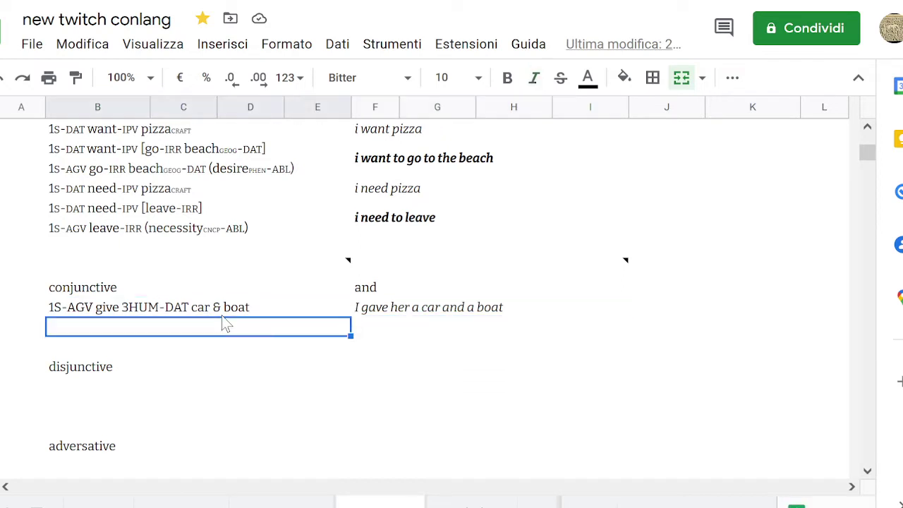
Enter the example sentence "I saw her and I said hello" in the F:I cell beneath the car and boat sentence.
{"action": "key", "text": "Right"}
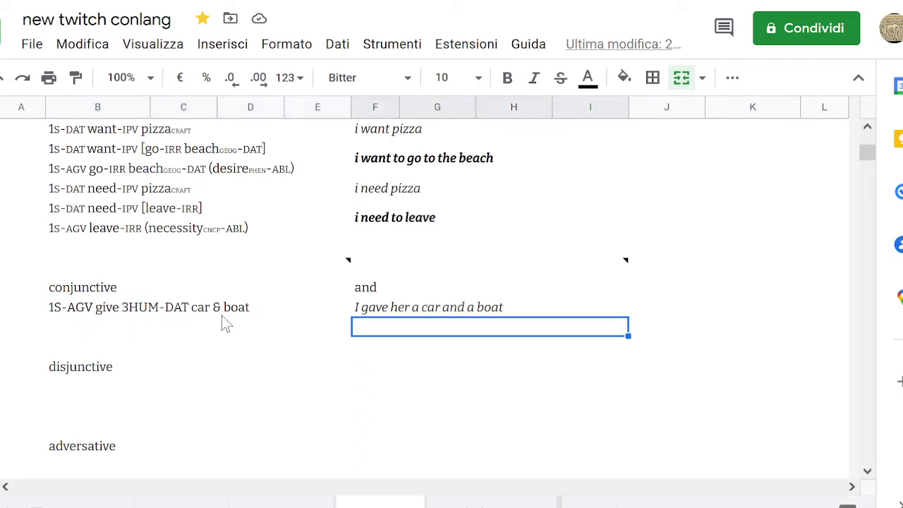
{"action": "type", "text": "I"}
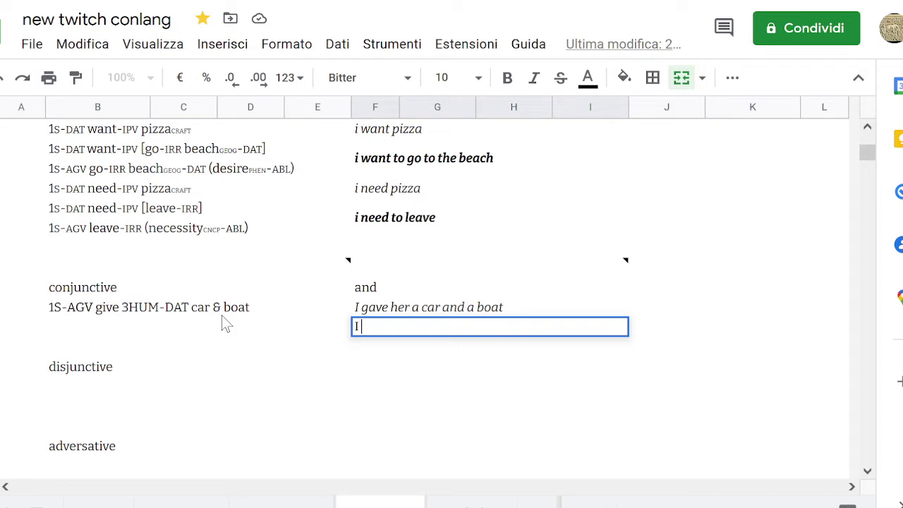
{"action": "type", "text": " saw her and I said hello"}
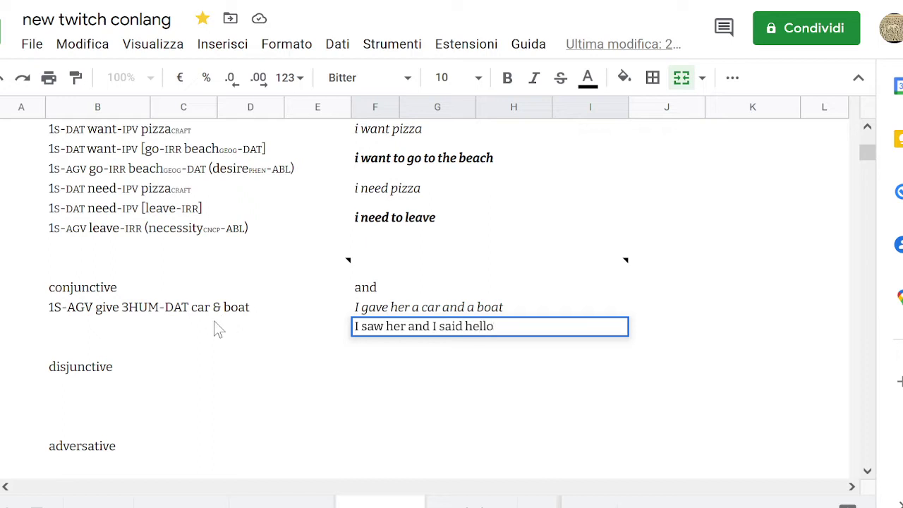
{"action": "left_click", "coordinate": [215, 324]}
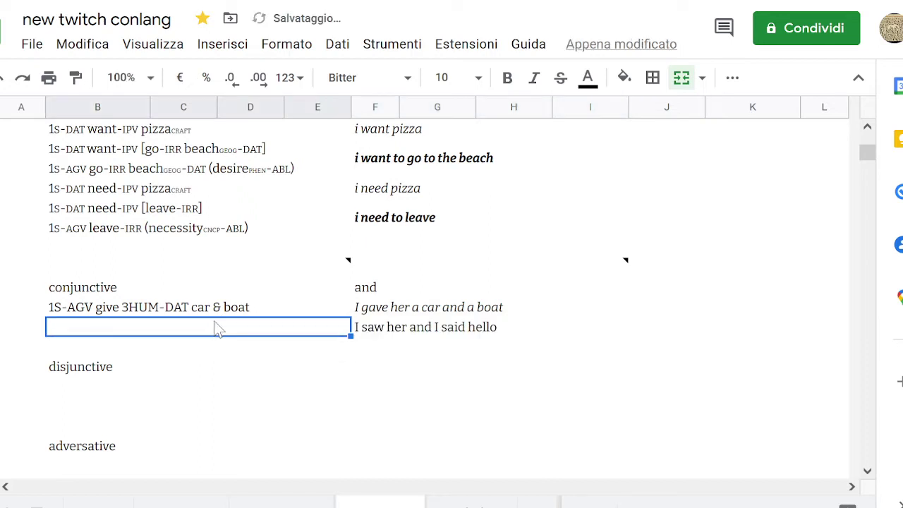
Enter the partial gloss "1S-DAT see 3HUM &" in the B:E cell beside "I saw her and I said hello".
{"action": "key", "text": "Right"}
{"action": "key", "text": "Left"}
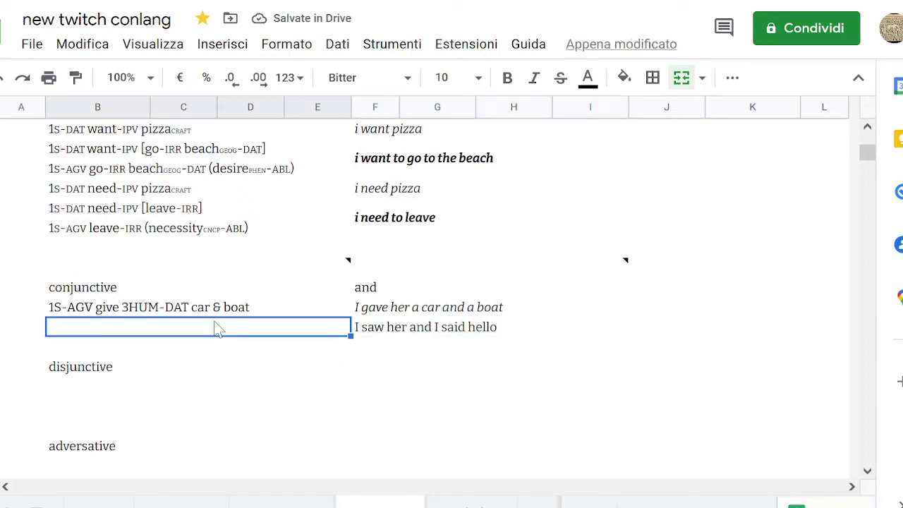
{"action": "type", "text": "1S-"}
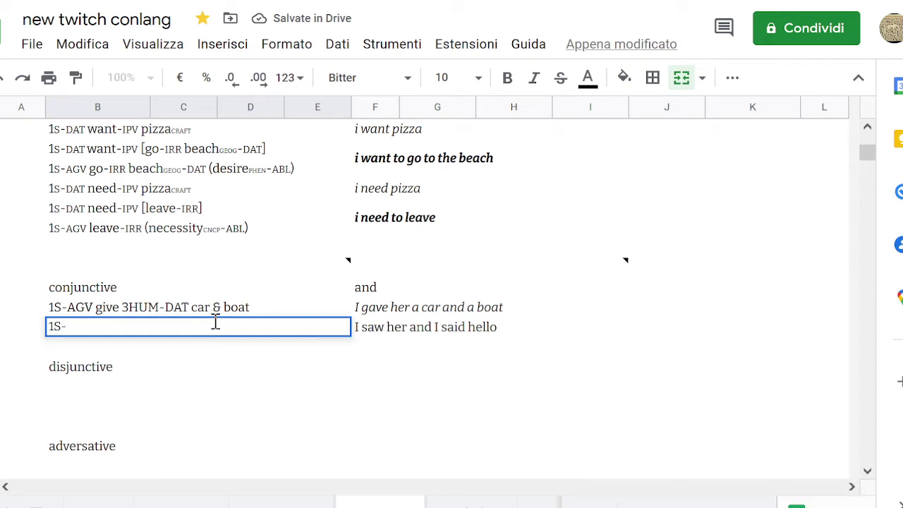
{"action": "type", "text": "DAT"}
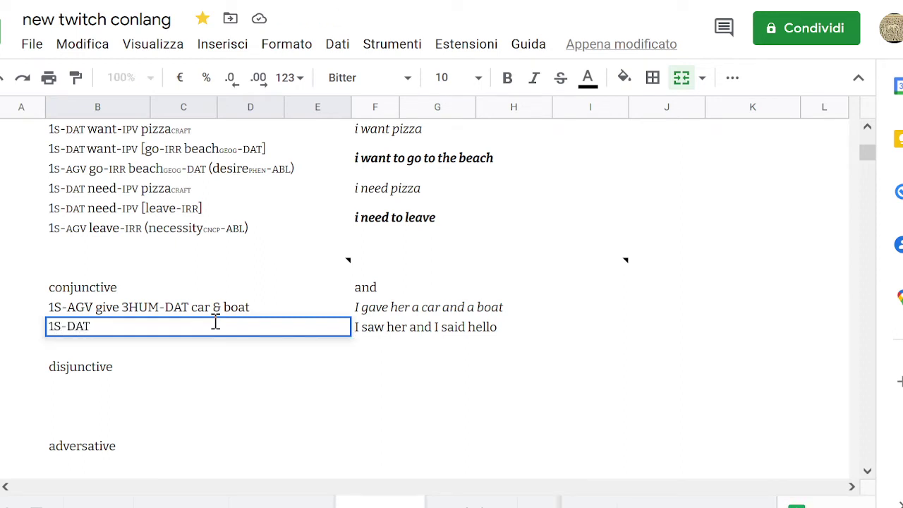
{"action": "type", "text": " see "}
{"action": "type", "text": "3HUM-"}
{"action": "type", "text": "-"}
{"action": "key", "text": "BackSpace"}
{"action": "key", "text": "BackSpace"}
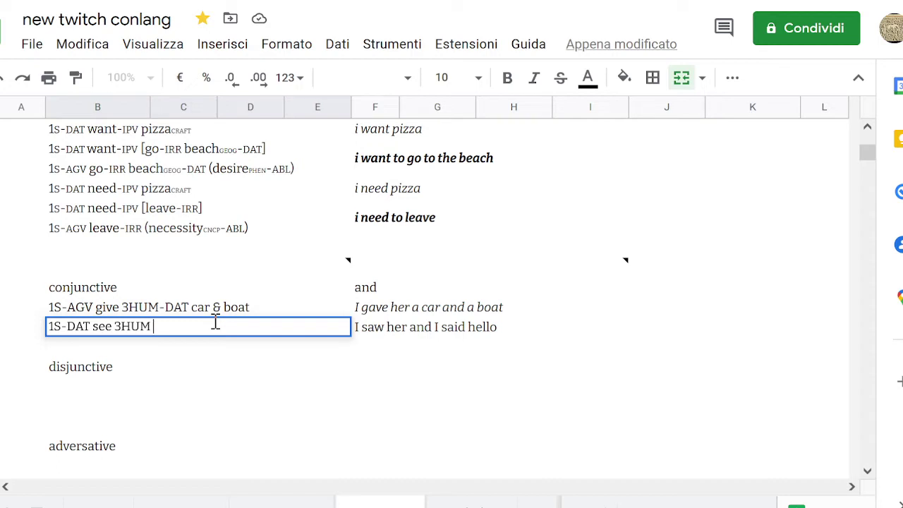
{"action": "type", "text": "& 1"}
{"action": "key", "text": "BackSpace"}
{"action": "key", "text": "Tab"}
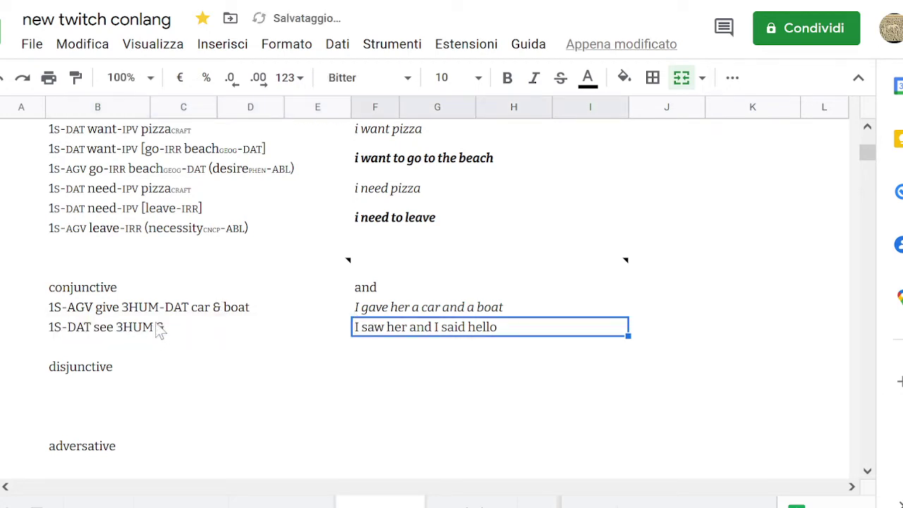
Examine the subject marking "1S-DAT" in the second conjunctive gloss alongside its English sentence.
{"action": "left_click", "coordinate": [161, 330]}
{"action": "key", "text": "Left"}
{"action": "key", "text": "Right"}
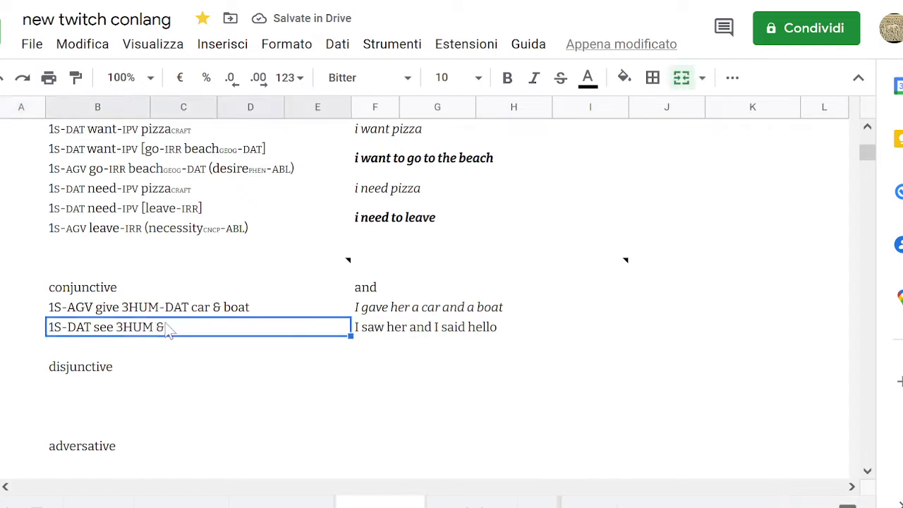
{"action": "double_click", "coordinate": [194, 330]}
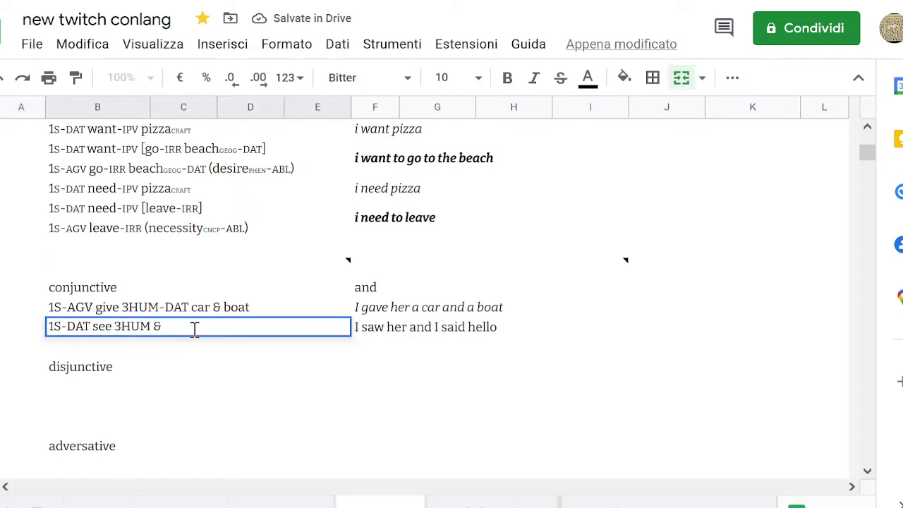
{"action": "left_click", "coordinate": [88, 325]}
{"action": "key", "text": "shift+Home"}
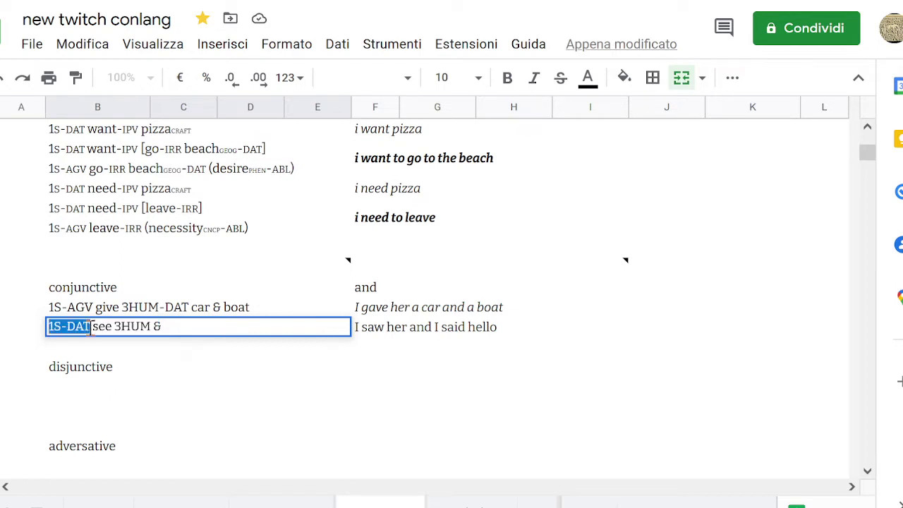
{"action": "key", "text": "End"}
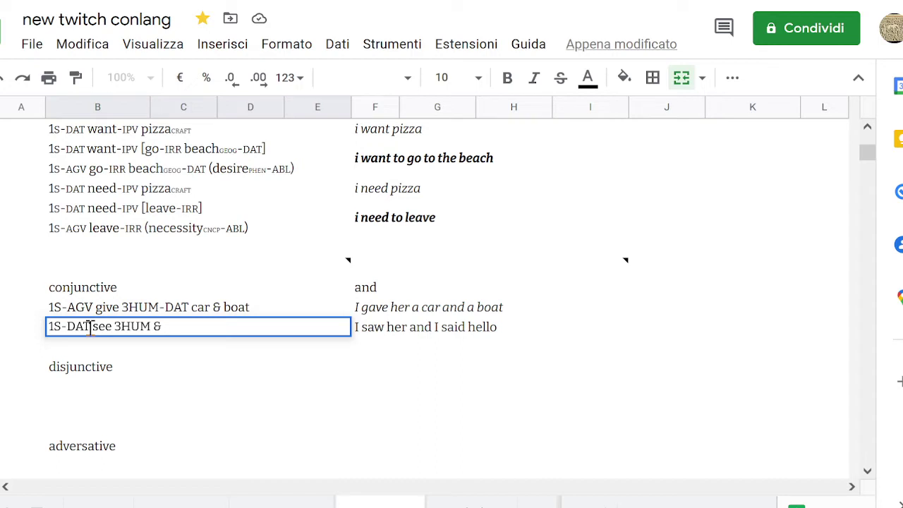
{"action": "left_click", "coordinate": [380, 329]}
{"action": "key", "text": "Left"}
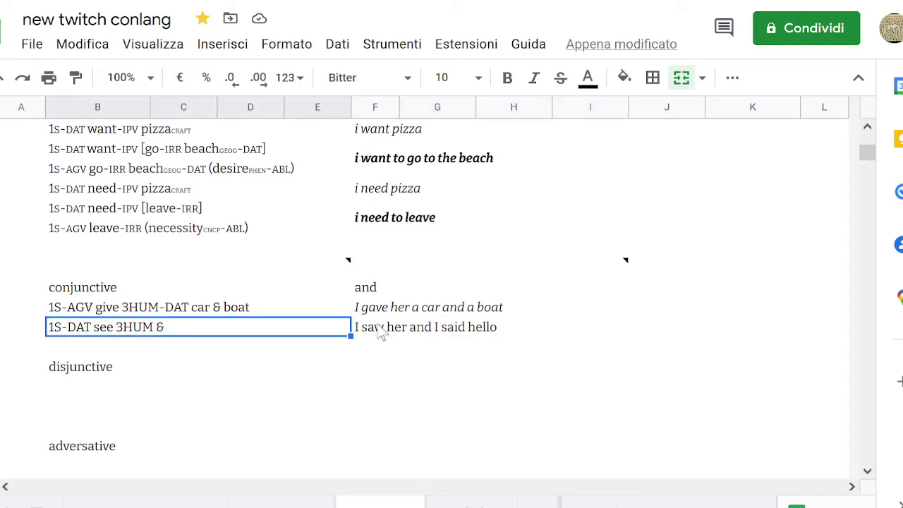
Add the second clause's subject "1S-AGV" after "&" in the gloss for "I saw her and I said hello".
{"action": "double_click", "coordinate": [252, 326]}
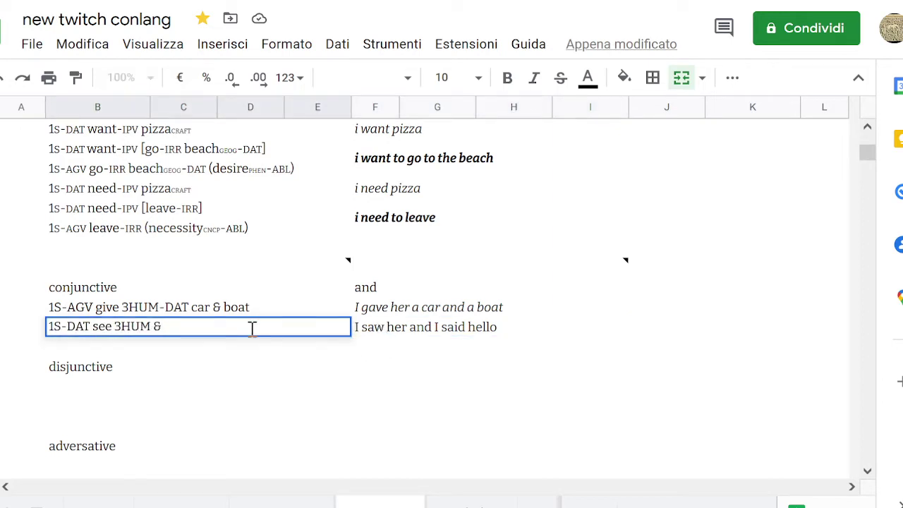
{"action": "type", "text": "1S-AGV"}
{"action": "left_click", "coordinate": [367, 333]}
{"action": "double_click", "coordinate": [167, 337]}
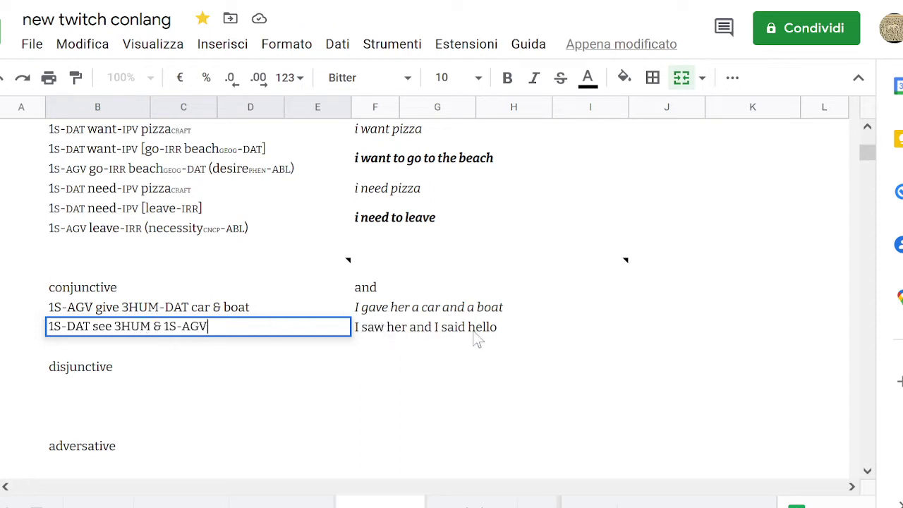
Complete the second conjunctive gloss by adding say "hello" after "1S-AGV".
{"action": "left_click", "coordinate": [228, 325]}
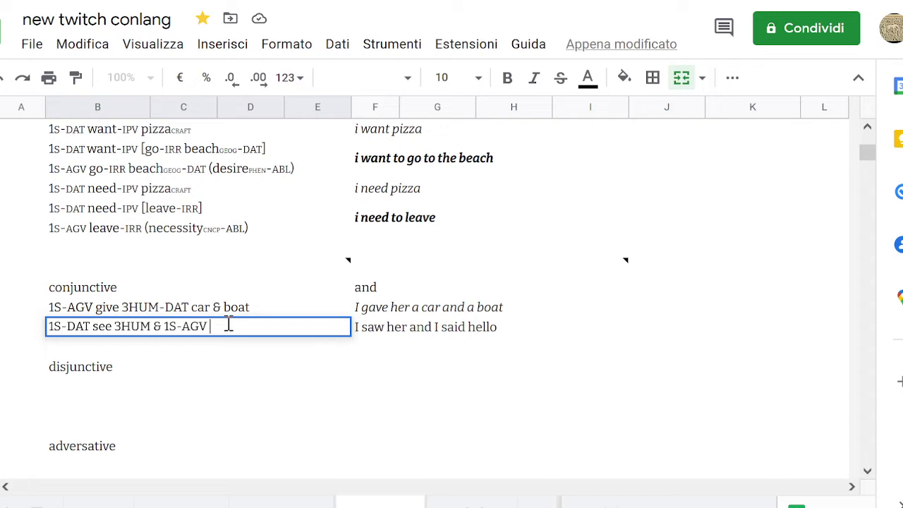
{"action": "type", "text": "say \"hello\""}
{"action": "left_click", "coordinate": [376, 335]}
{"action": "key", "text": "Left"}
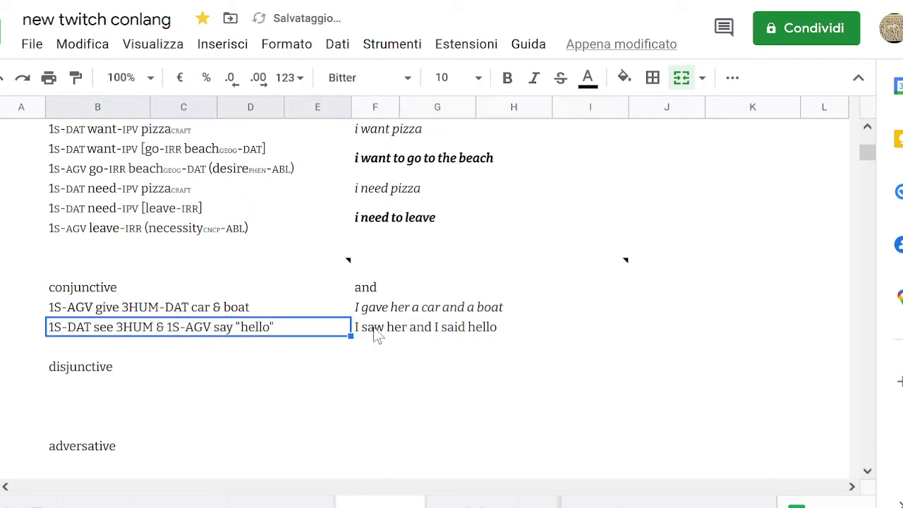
Examine the quoted word after "say" in the second conjunctive gloss and compare it with the English sentence.
{"action": "key", "text": "Right"}
{"action": "key", "text": "Left"}
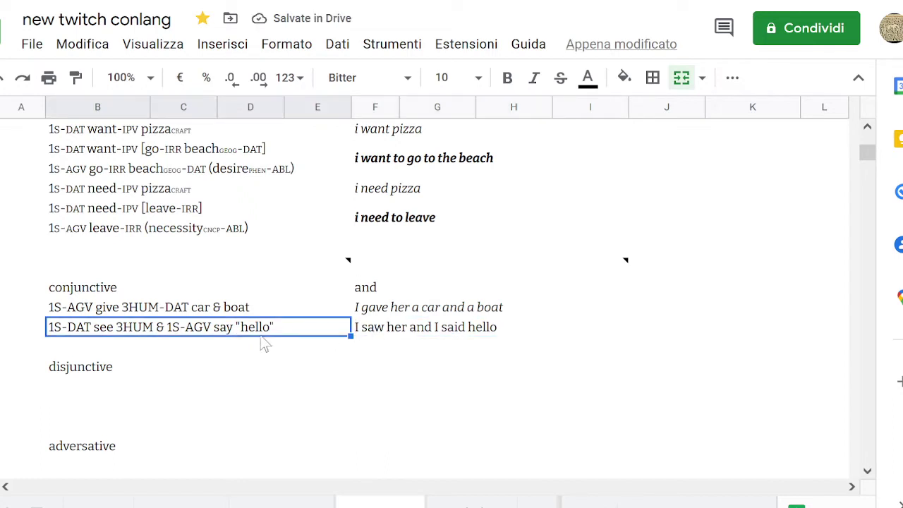
{"action": "double_click", "coordinate": [276, 329]}
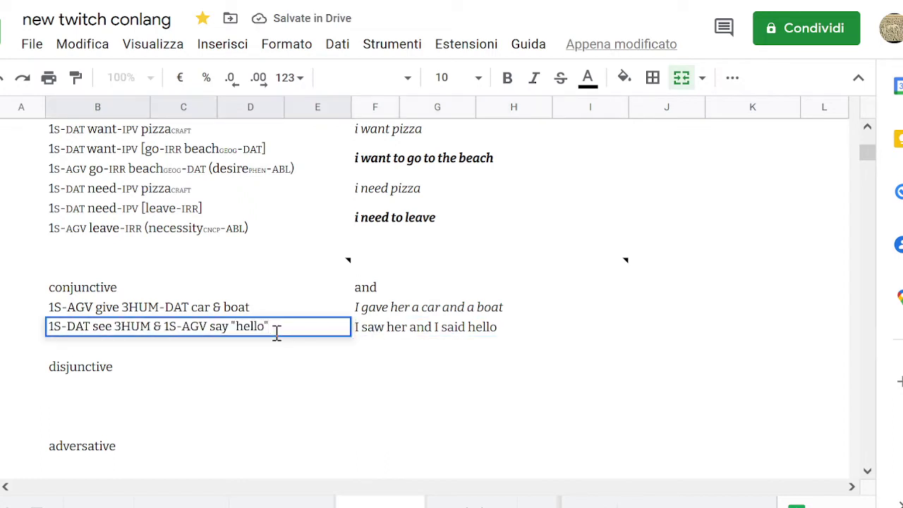
{"action": "key", "text": "Left"}
{"action": "key", "text": "Left"}
{"action": "key", "text": "Left"}
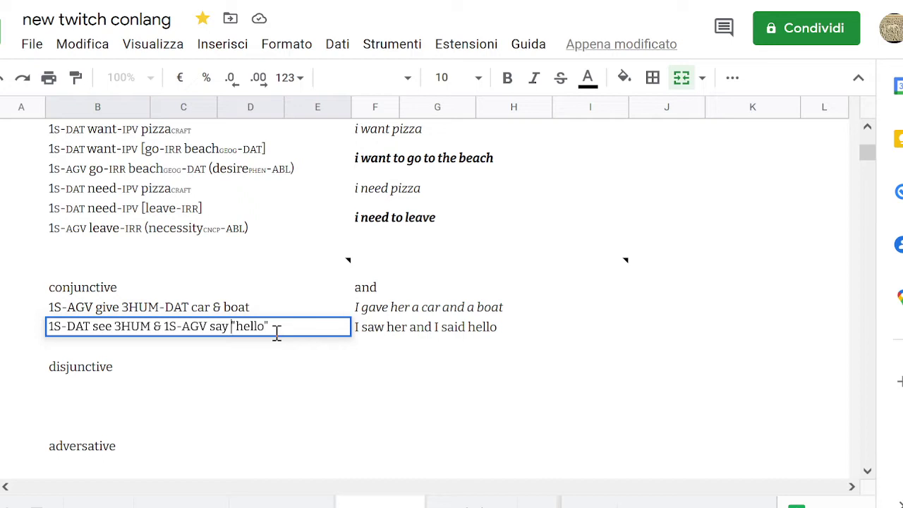
{"action": "key", "text": "Right"}
{"action": "left_click", "coordinate": [370, 336]}
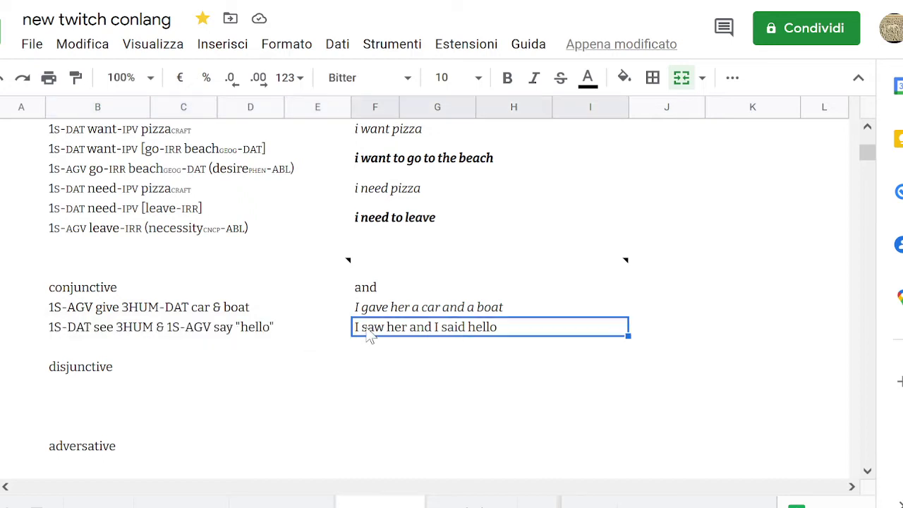
Begin a third conjunctive English example with "I" in the row below "I saw her and I said hello".
{"action": "key", "text": "Left"}
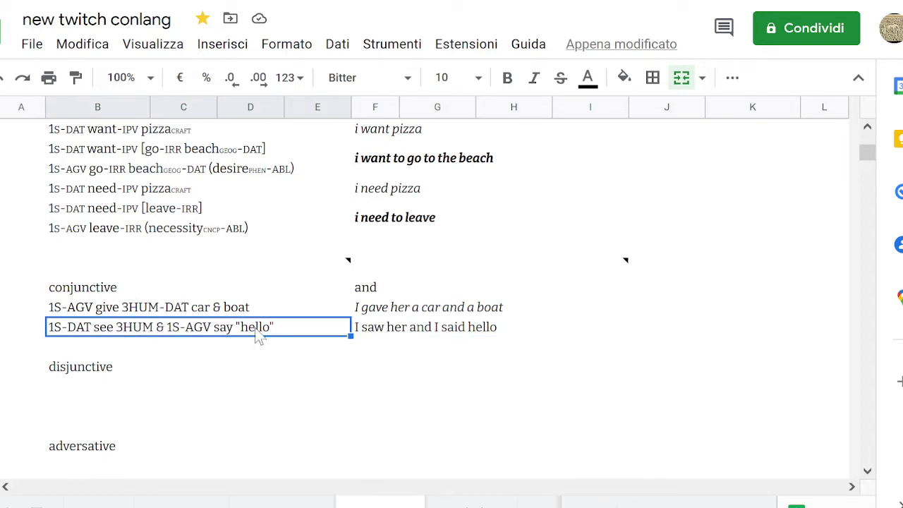
{"action": "double_click", "coordinate": [191, 348]}
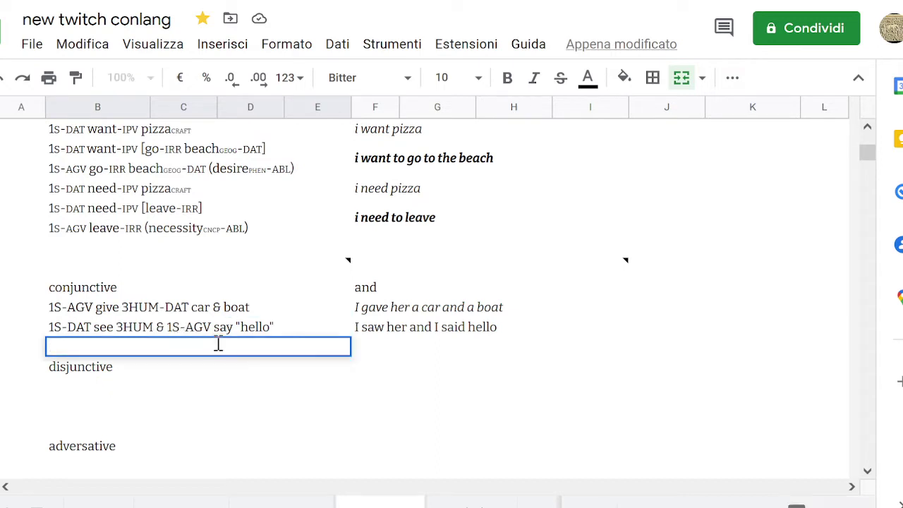
{"action": "left_click", "coordinate": [387, 347]}
{"action": "type", "text": "I"}
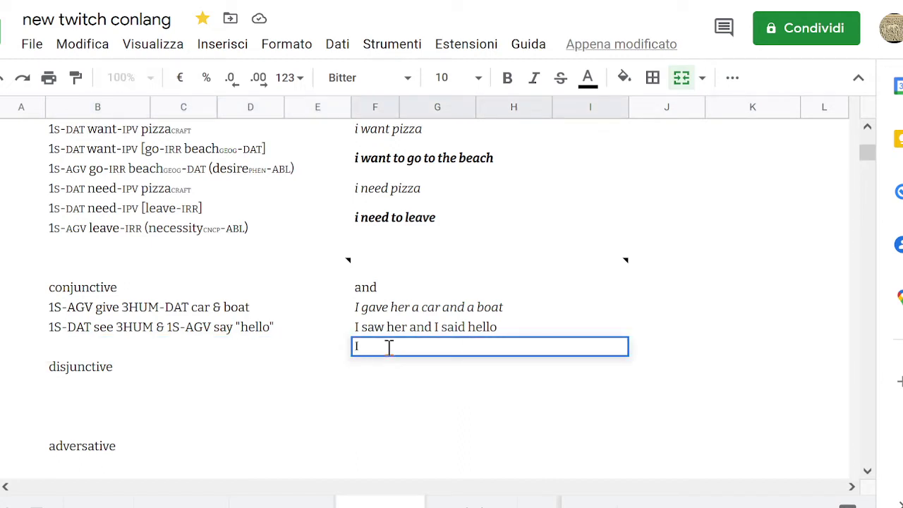
{"action": "type", "text": " prepared and"}
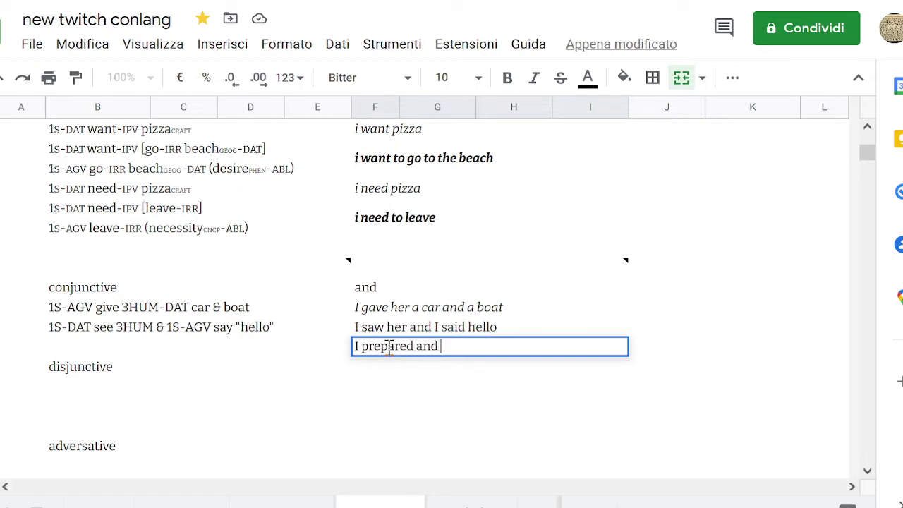
{"action": "key", "text": "BackSpace"}
{"action": "key", "text": "BackSpace"}
{"action": "key", "text": "BackSpace"}
{"action": "key", "text": "BackSpace"}
{"action": "key", "text": "BackSpace"}
{"action": "key", "text": "BackSpace"}
{"action": "key", "text": "BackSpace"}
{"action": "key", "text": "BackSpace"}
{"action": "key", "text": "BackSpace"}
{"action": "key", "text": "BackSpace"}
{"action": "key", "text": "BackSpace"}
{"action": "key", "text": "BackSpace"}
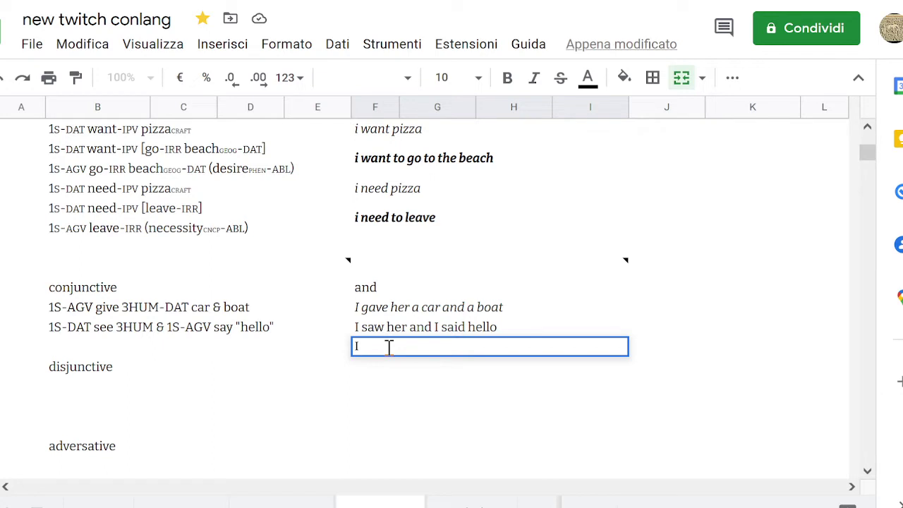
Complete the third conjunctive English example as "I kneaded and folded the dough".
{"action": "type", "text": "kneaded and folded th"}
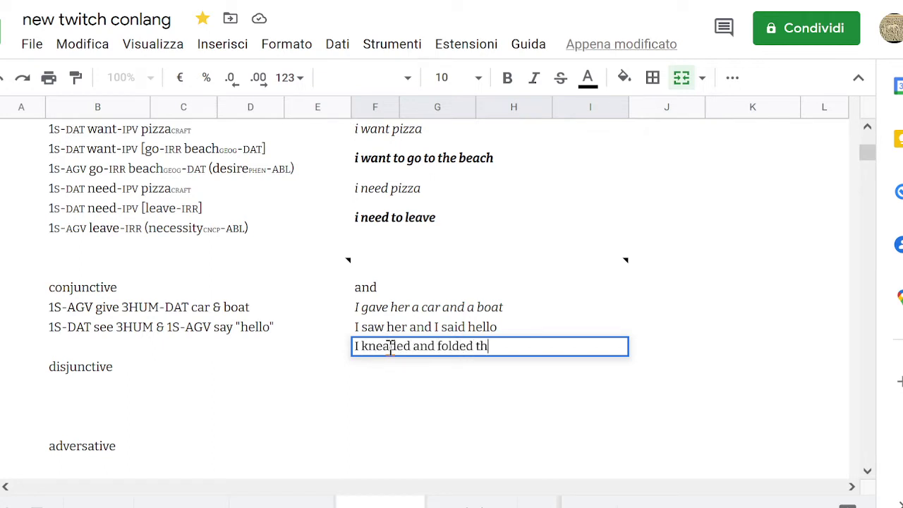
{"action": "type", "text": "e dough"}
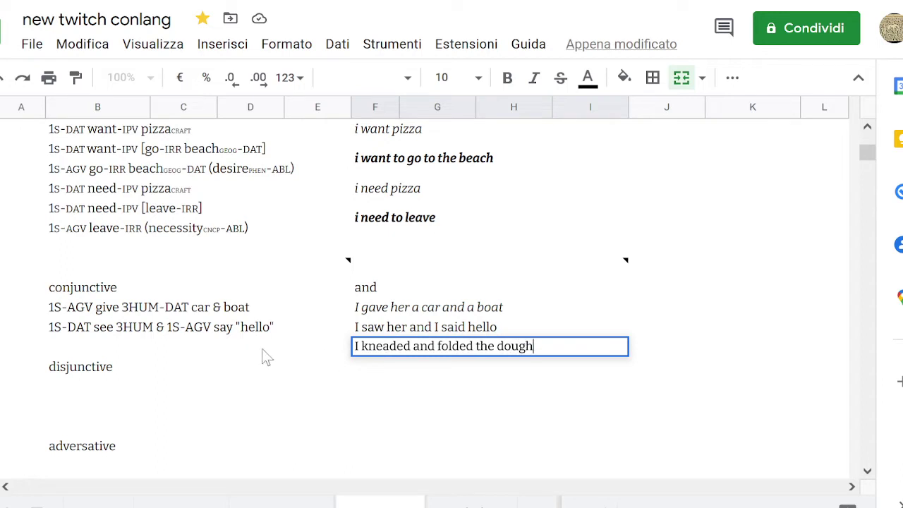
{"action": "left_click", "coordinate": [263, 349]}
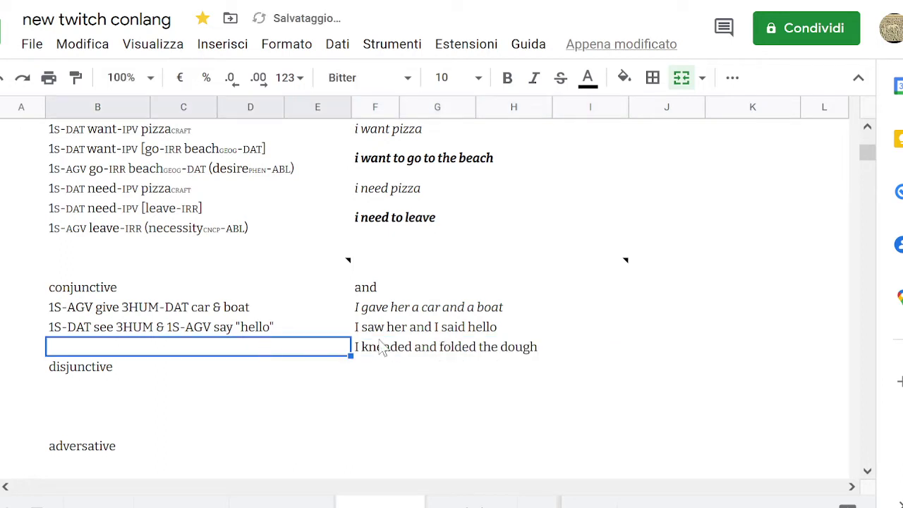
Begin the gloss for "I kneaded and folded the dough" with "1S-AGV knead &".
{"action": "left_click", "coordinate": [422, 351]}
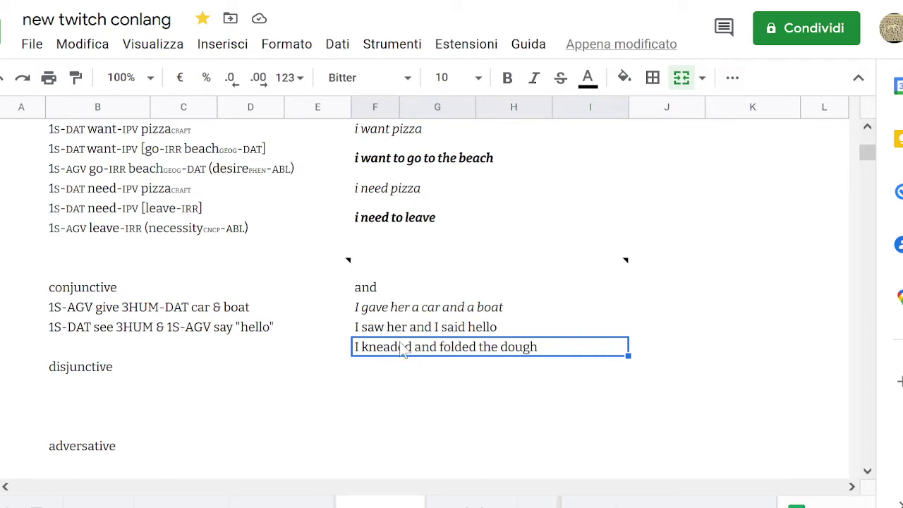
{"action": "left_click", "coordinate": [234, 347]}
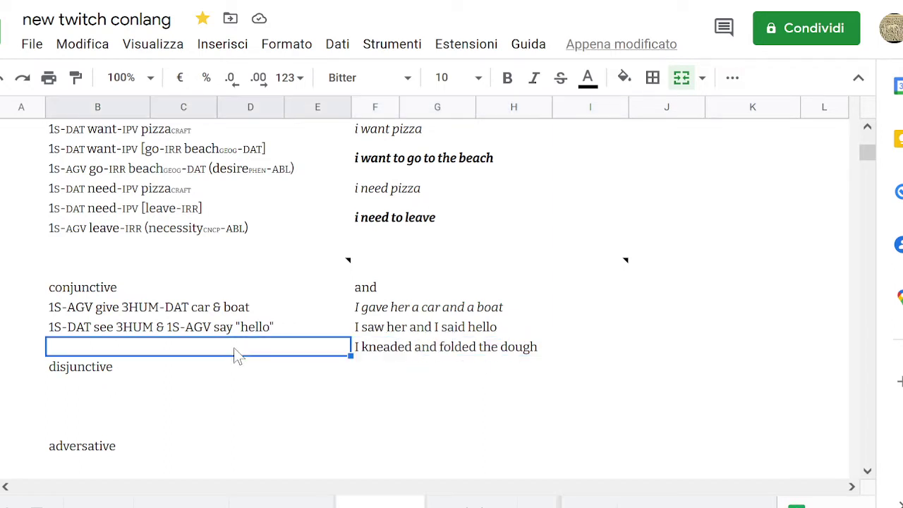
{"action": "type", "text": "1S-"}
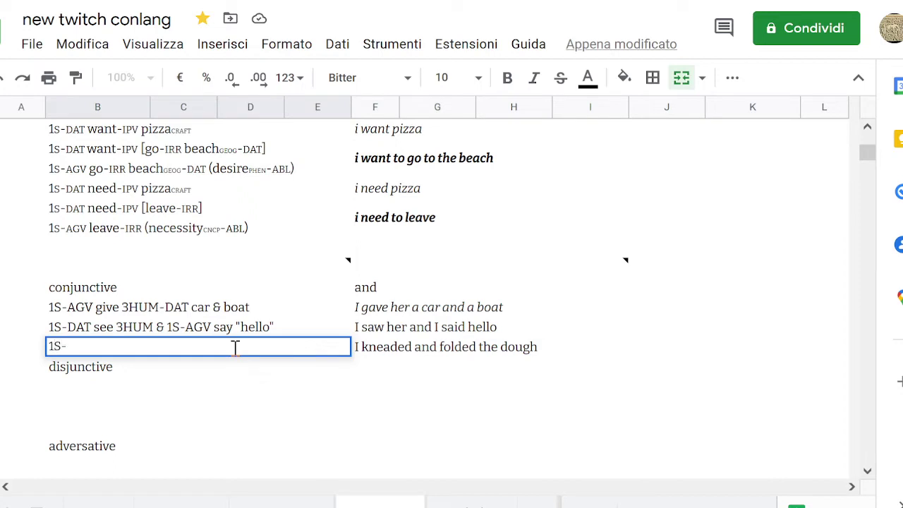
{"action": "type", "text": "AGV knead &"}
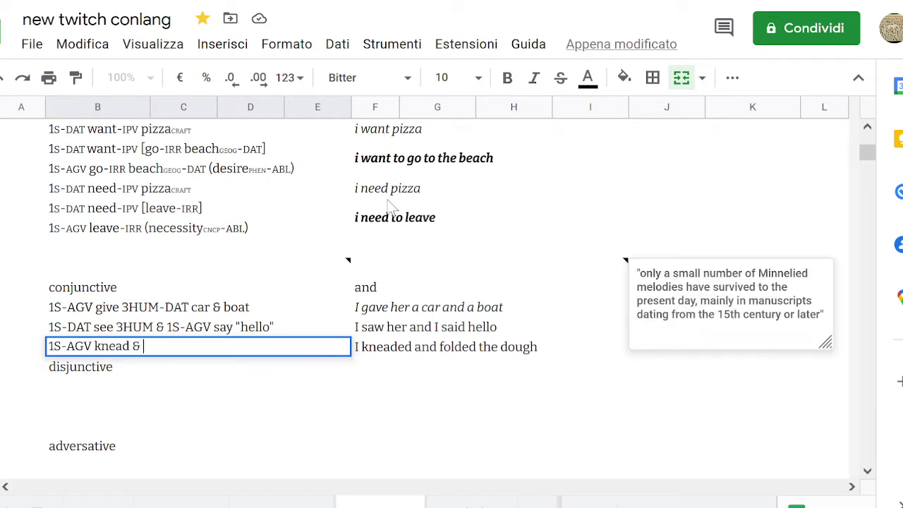
{"action": "left_click", "coordinate": [511, 372]}
{"action": "key", "text": "Up"}
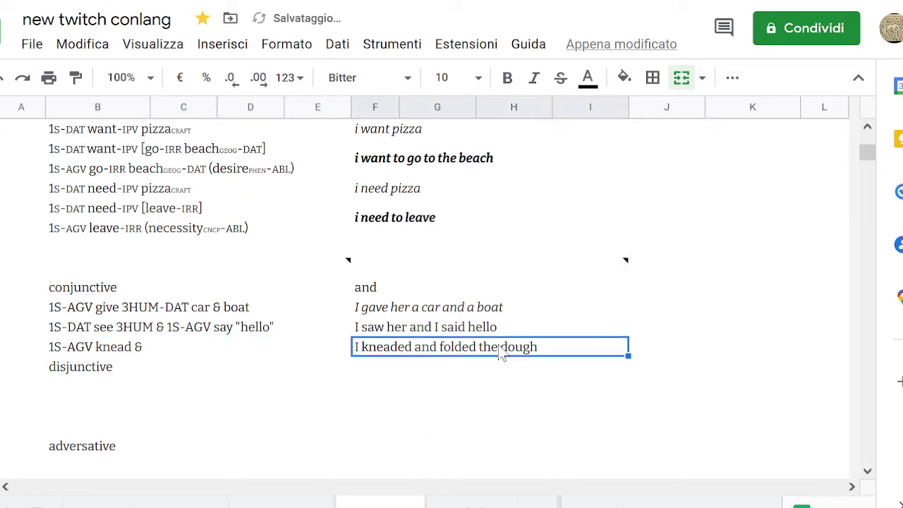
{"action": "key", "text": "Left"}
{"action": "key", "text": "Right"}
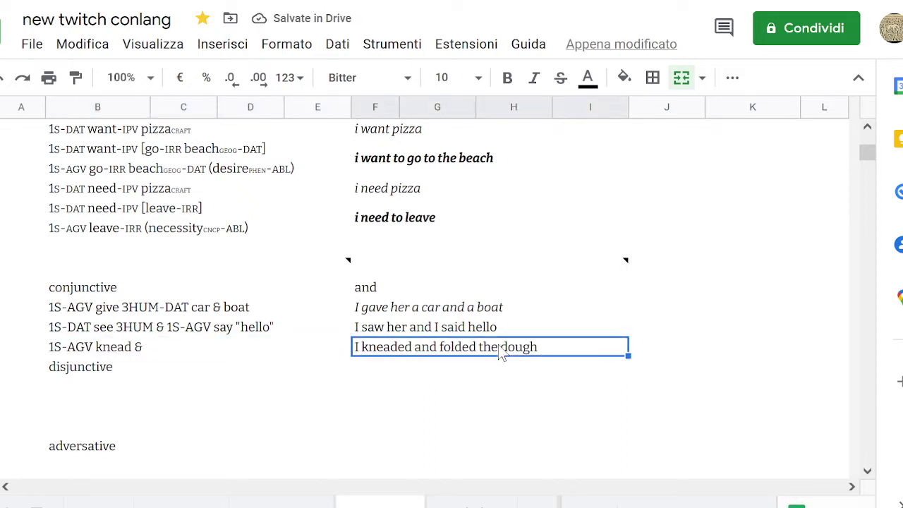
{"action": "key", "text": "Left"}
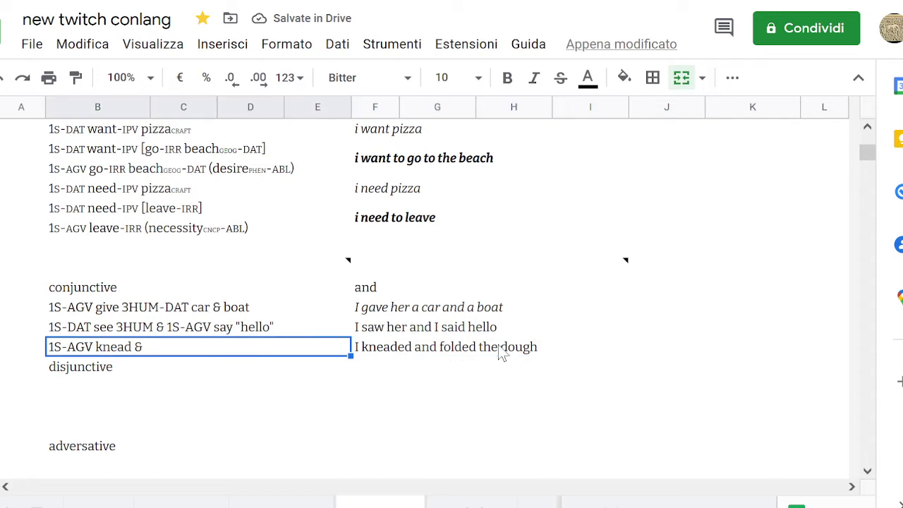
Rewrite the part after "1S-AGV" in the third conjunctive gloss as "knead & fold the".
{"action": "double_click", "coordinate": [208, 355]}
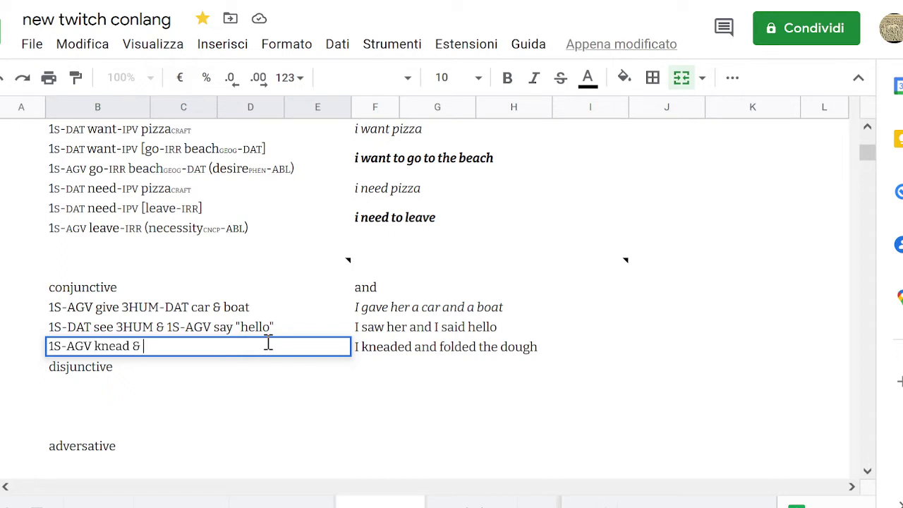
{"action": "key", "text": "BackSpace"}
{"action": "key", "text": "BackSpace"}
{"action": "key", "text": "BackSpace"}
{"action": "key", "text": "BackSpace"}
{"action": "key", "text": "BackSpace"}
{"action": "key", "text": "BackSpace"}
{"action": "key", "text": "BackSpace"}
{"action": "key", "text": "BackSpace"}
{"action": "type", "text": "need"}
{"action": "key", "text": "BackSpace"}
{"action": "key", "text": "BackSpace"}
{"action": "key", "text": "BackSpace"}
{"action": "key", "text": "BackSpace"}
{"action": "type", "text": "knead"}
{"action": "type", "text": " \""}
{"action": "key", "text": "BackSpace"}
{"action": "type", "text": "& fold the"}
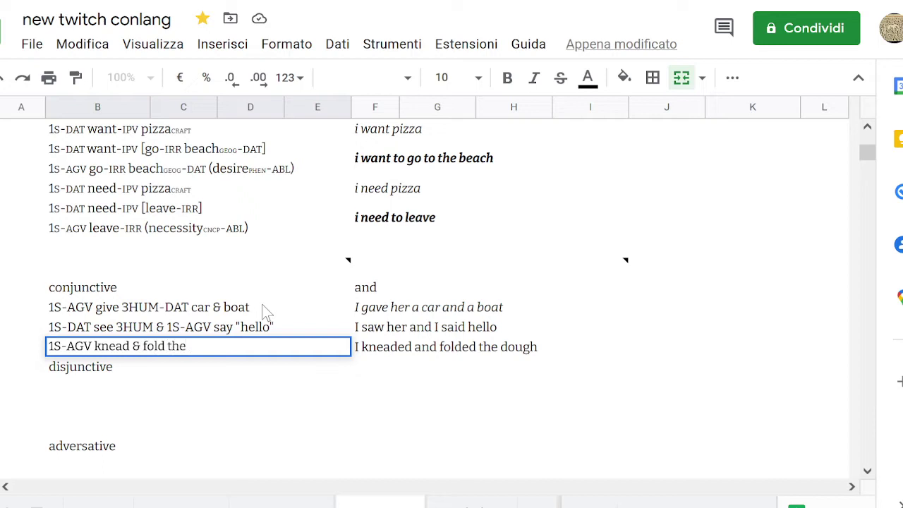
Replace "the" with "dough" at the end of the third conjunctive gloss.
{"action": "key", "text": "BackSpace"}
{"action": "key", "text": "BackSpace"}
{"action": "key", "text": "BackSpace"}
{"action": "type", "text": "dough"}
{"action": "left_click", "coordinate": [386, 353]}
{"action": "key", "text": "Left"}
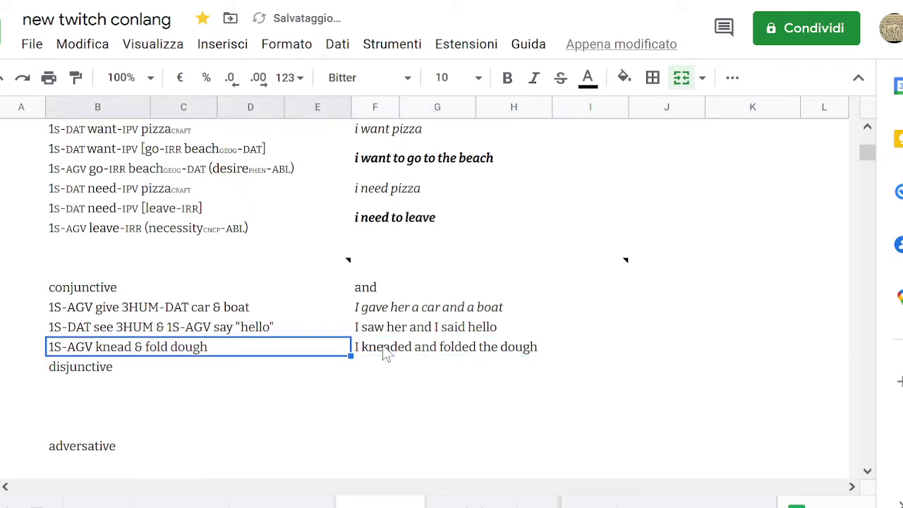
Examine the "&" joining knead and fold in the third conjunctive gloss alongside its English sentence.
{"action": "key", "text": "Left"}
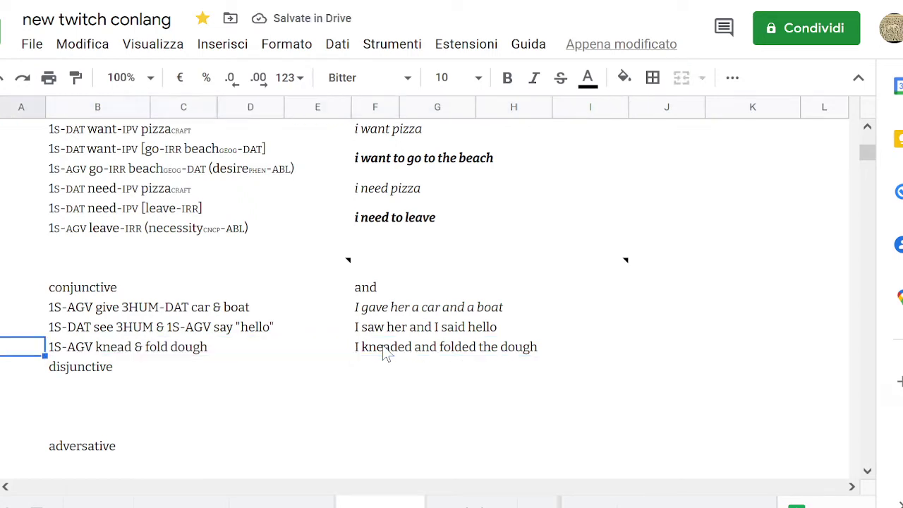
{"action": "key", "text": "Right"}
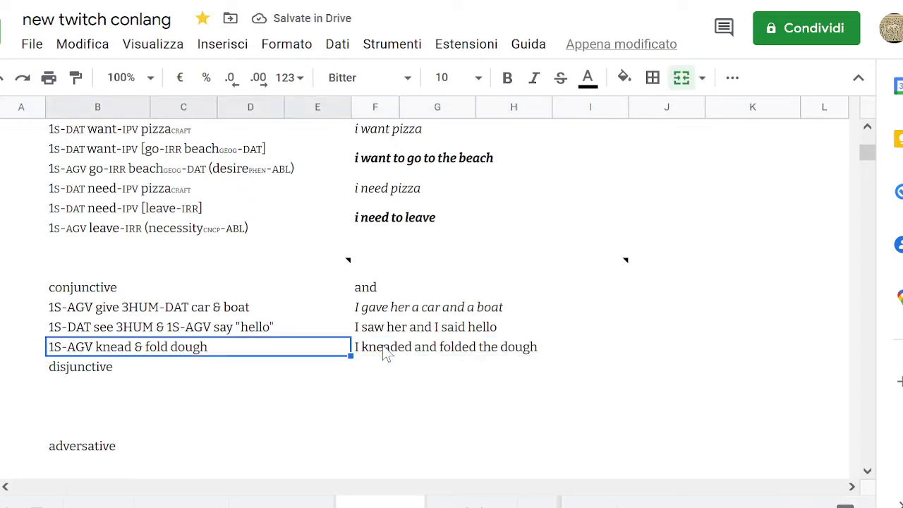
{"action": "double_click", "coordinate": [222, 352]}
{"action": "left_click", "coordinate": [155, 346]}
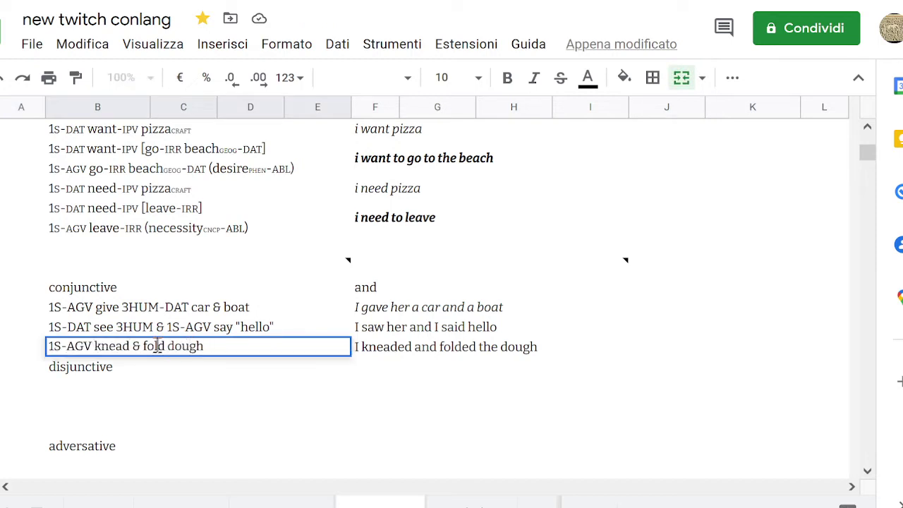
{"action": "key", "text": "Left"}
{"action": "key", "text": "Left"}
{"action": "key", "text": "Left"}
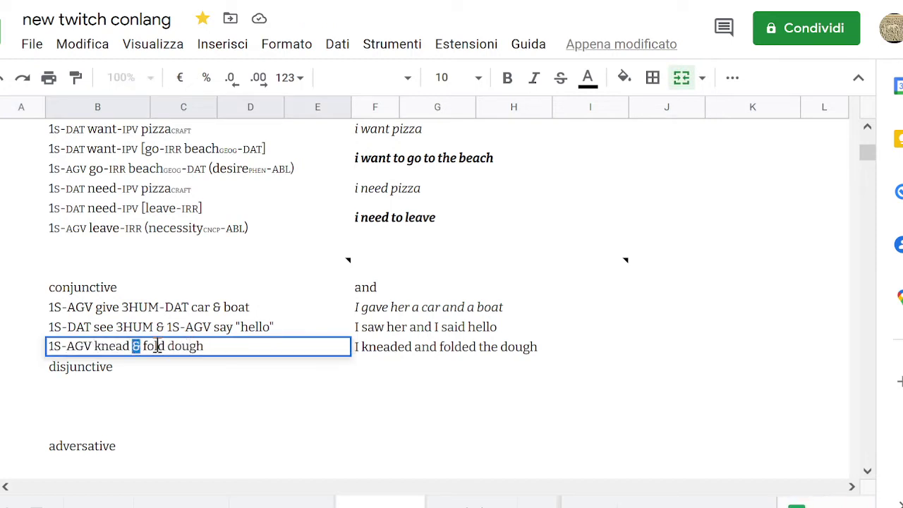
{"action": "key", "text": "Right"}
{"action": "key", "text": "Right"}
{"action": "key", "text": "Right"}
{"action": "key", "text": "Right"}
{"action": "key", "text": "Right"}
{"action": "key", "text": "Right"}
{"action": "key", "text": "Tab"}
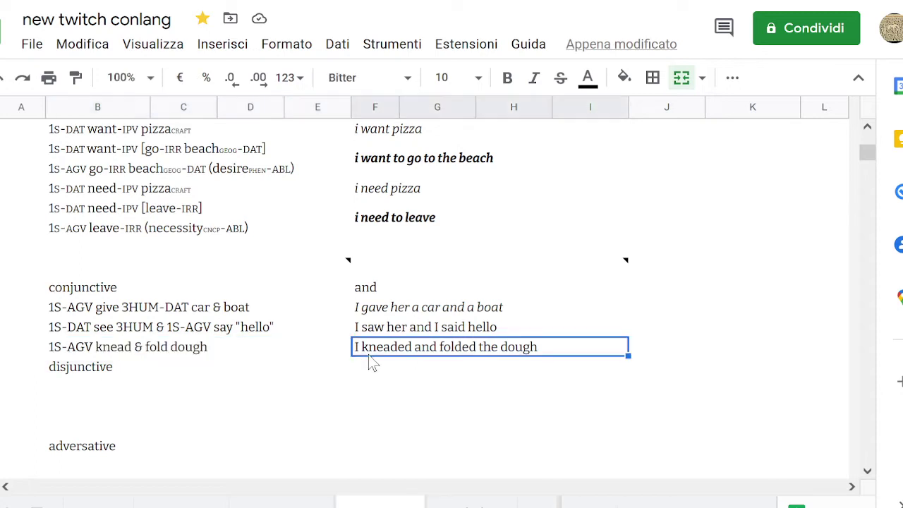
Shift the disjunctive and adversative labels down one row, leaving a blank row below the third conjunctive gloss.
{"action": "key", "text": "Down"}
{"action": "key", "text": "Left"}
{"action": "key", "text": "shift+Down"}
{"action": "key", "text": "shift+Down"}
{"action": "key", "text": "shift+Down"}
{"action": "key", "text": "shift+Down"}
{"action": "key", "text": "shift+Down"}
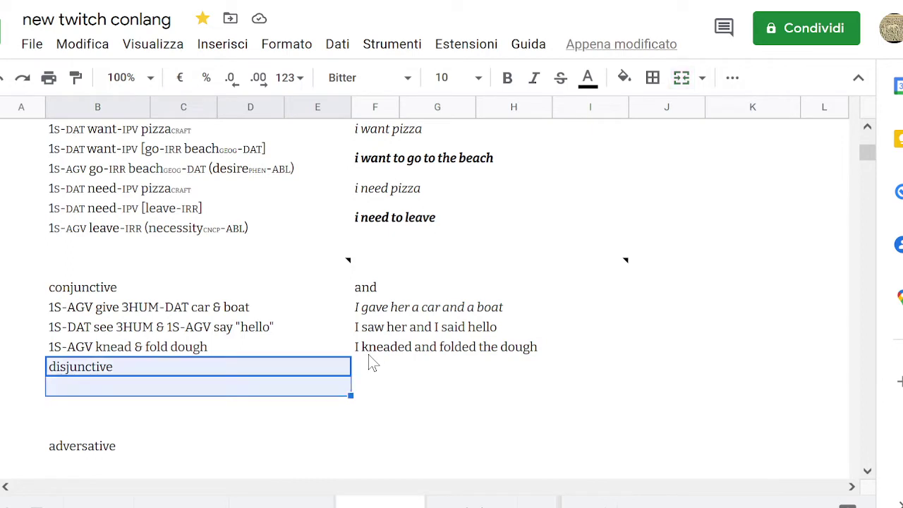
{"action": "key", "text": "ctrl+c"}
{"action": "key", "text": "Down"}
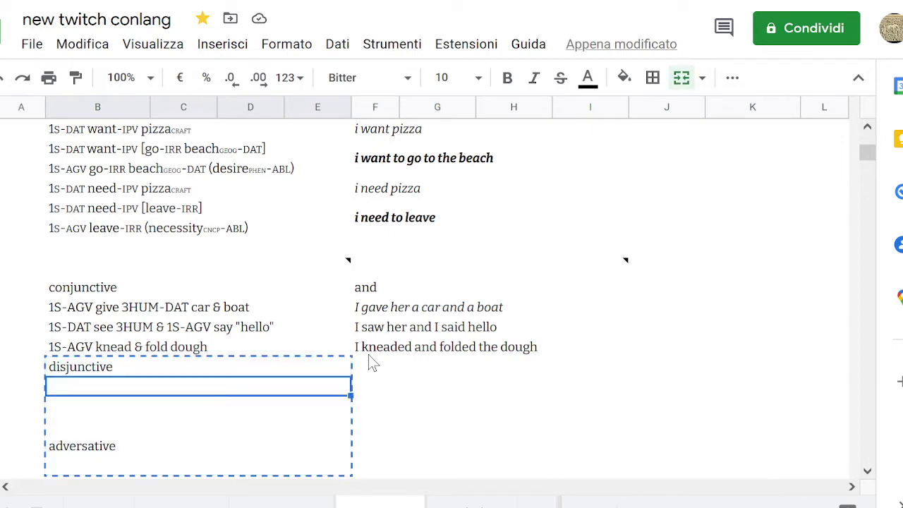
{"action": "key", "text": "ctrl+v"}
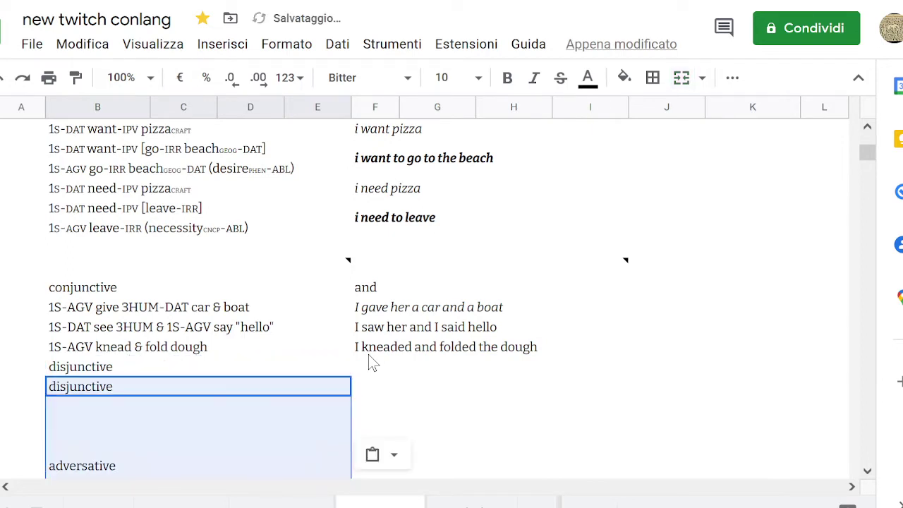
{"action": "key", "text": "Up"}
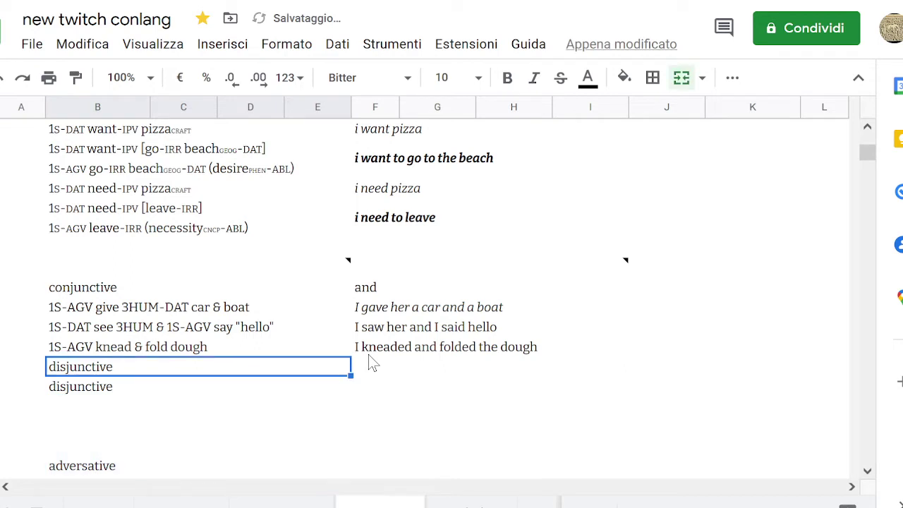
{"action": "key", "text": "Delete"}
{"action": "key", "text": "Up"}
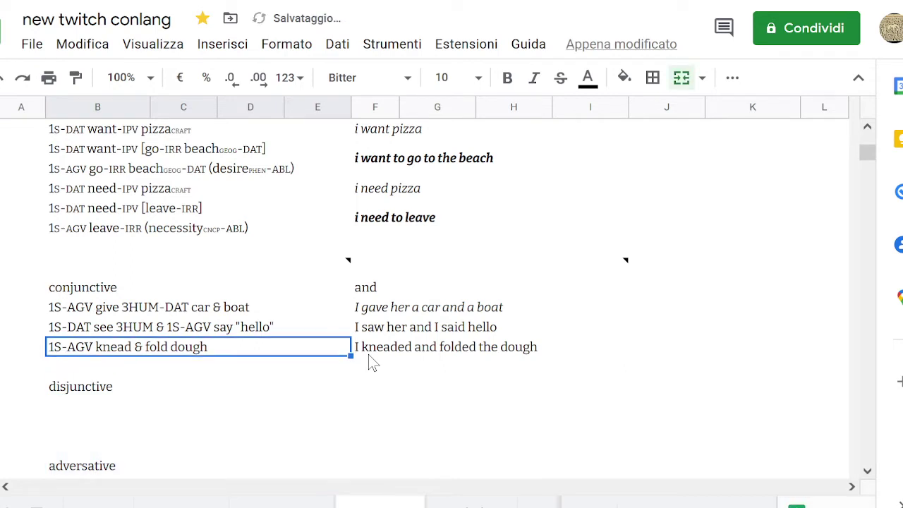
Italicize the English sentences "I saw her and I said hello" and "I kneaded and folded the dough".
{"action": "key", "text": "Right"}
{"action": "key", "text": "shift+Up"}
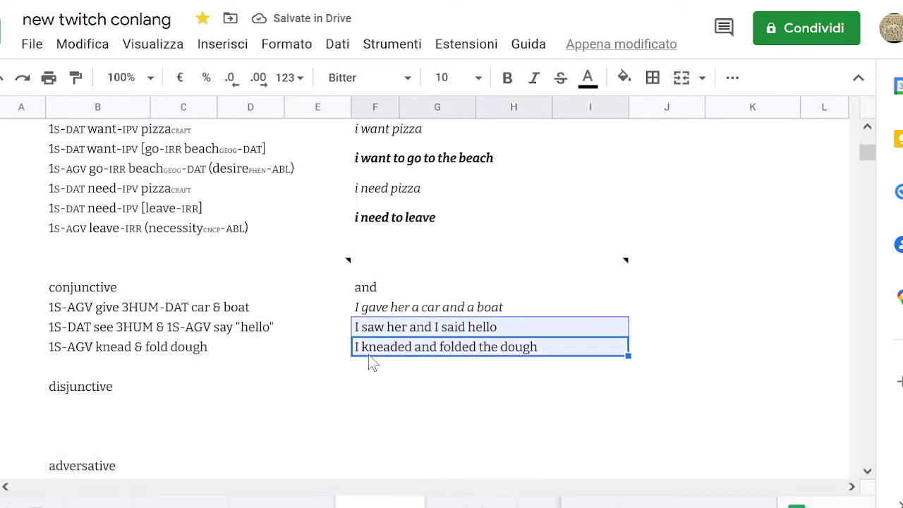
{"action": "key", "text": "ctrl+i"}
{"action": "key", "text": "Down"}
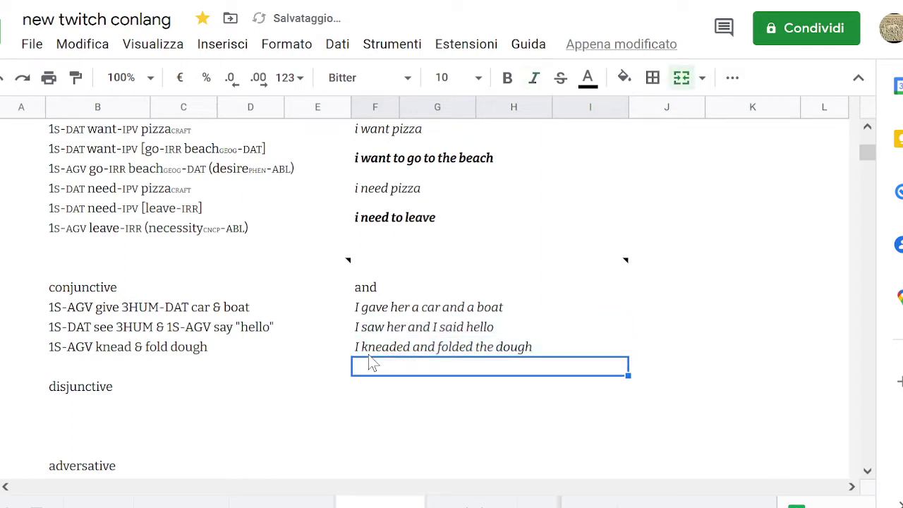
Compare the gloss "1S-AGV knead & fold dough" with its English sentence.
{"action": "key", "text": "Left"}
{"action": "key", "text": "Up"}
{"action": "key", "text": "Right"}
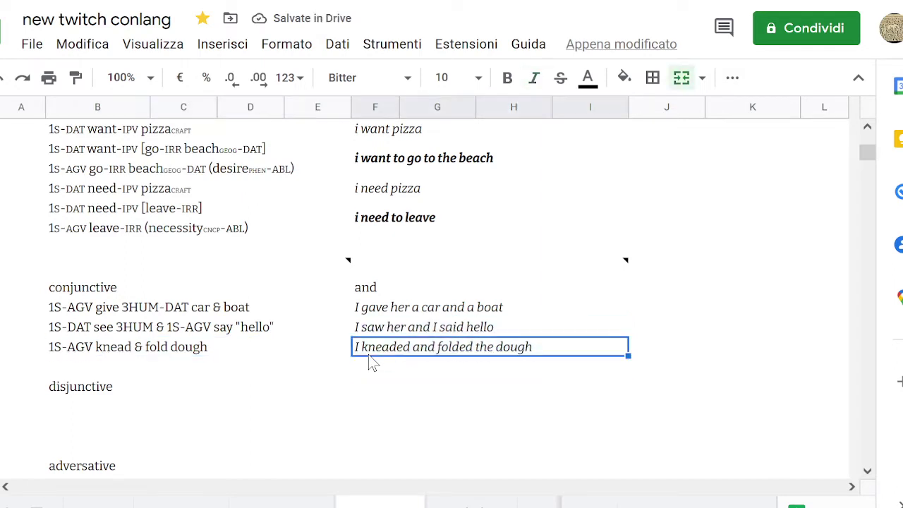
{"action": "key", "text": "Left"}
{"action": "key", "text": "Right"}
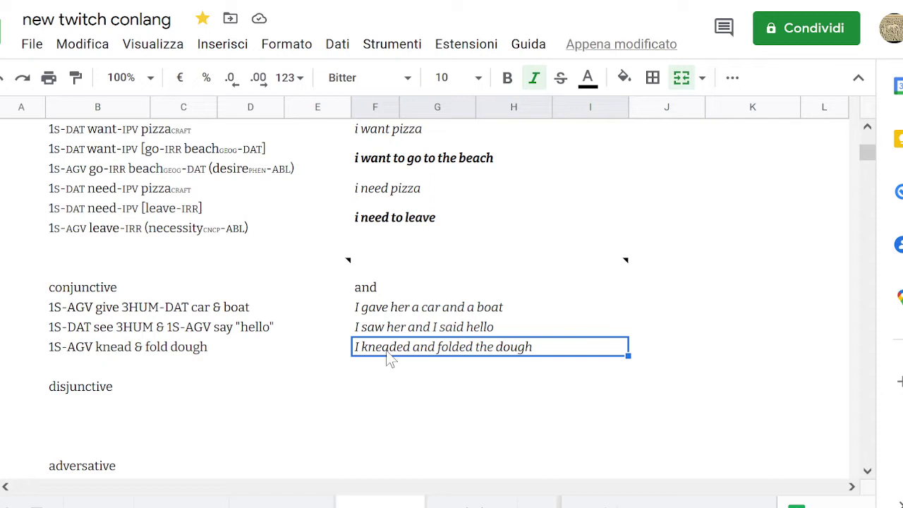
{"action": "key", "text": "Down"}
{"action": "key", "text": "Up"}
{"action": "key", "text": "Left"}
{"action": "key", "text": "Right"}
{"action": "key", "text": "Down"}
{"action": "key", "text": "Up"}
Enter the English sentence "I burned and folded the dough" in the row below "I kneaded and folded the dough".
{"action": "key", "text": "Return"}
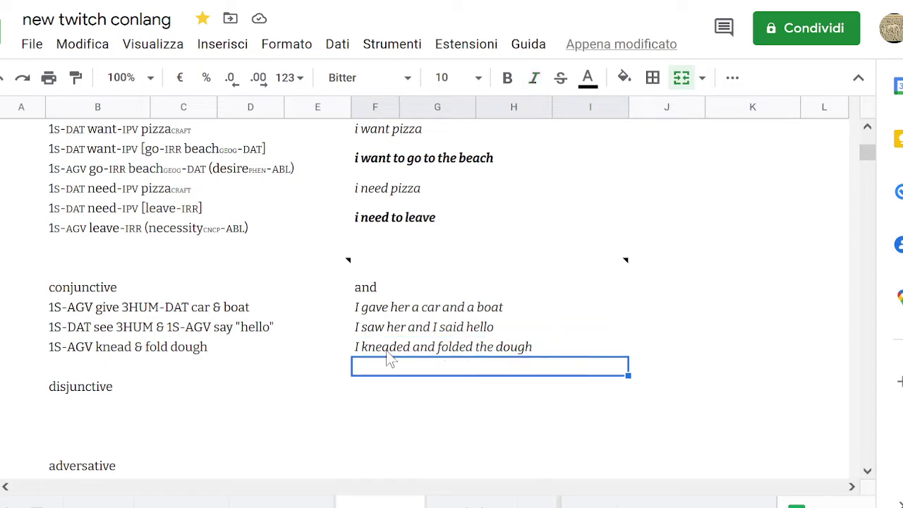
{"action": "type", "text": "I"}
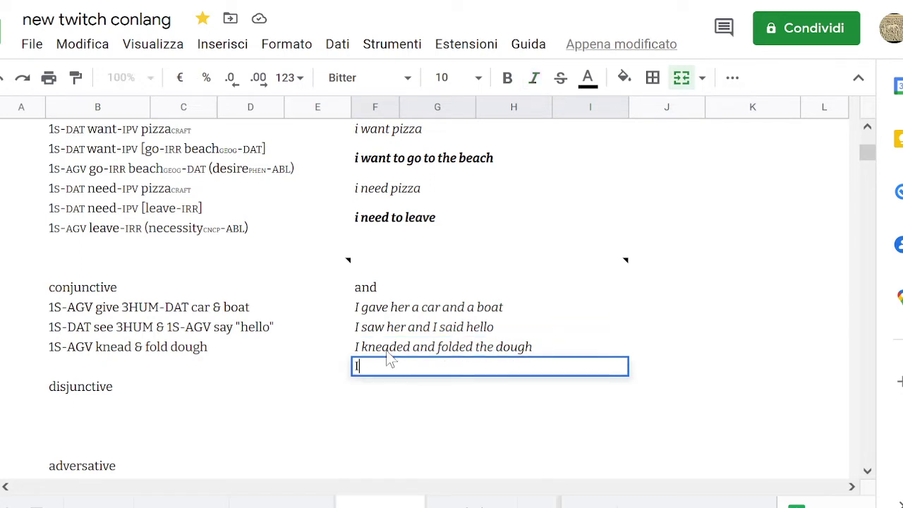
{"action": "type", "text": " burned and folded the sou"}
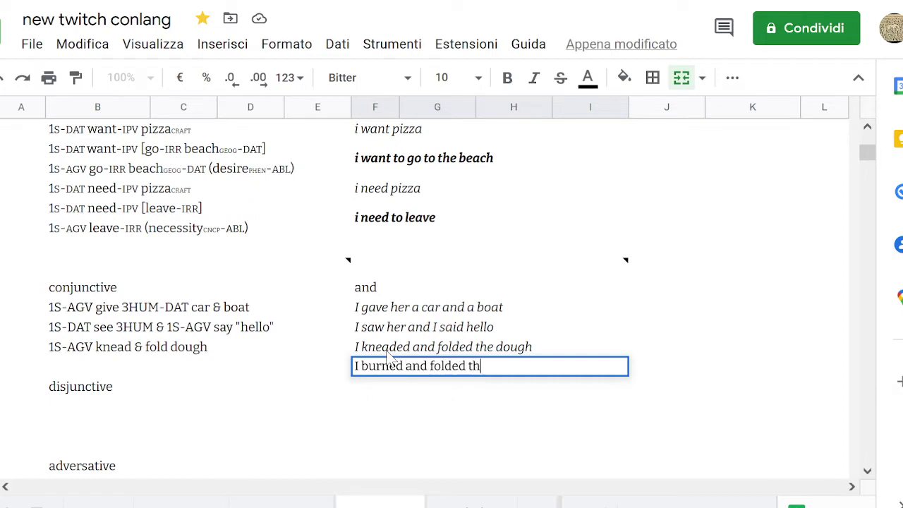
{"action": "key", "text": "BackSpace"}
{"action": "key", "text": "BackSpace"}
{"action": "key", "text": "BackSpace"}
{"action": "type", "text": "dough"}
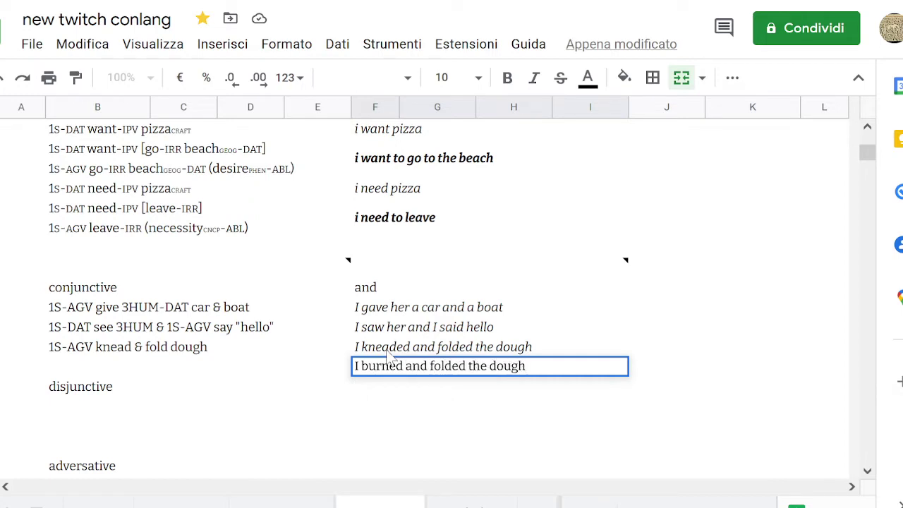
{"action": "left_click", "coordinate": [312, 367]}
Compare the new burned-and-folded sentence with the kneaded-and-folded sentence above it and its empty gloss cell.
{"action": "key", "text": "Right"}
{"action": "key", "text": "Up"}
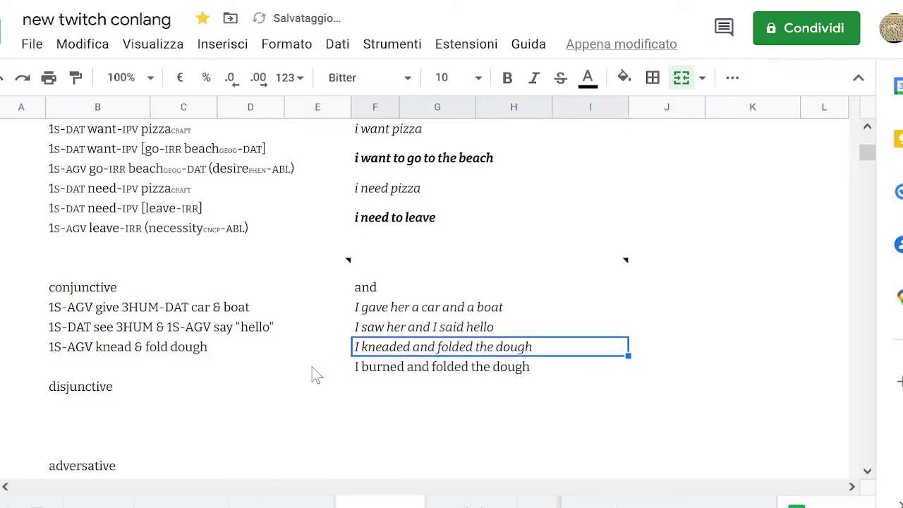
{"action": "key", "text": "Down"}
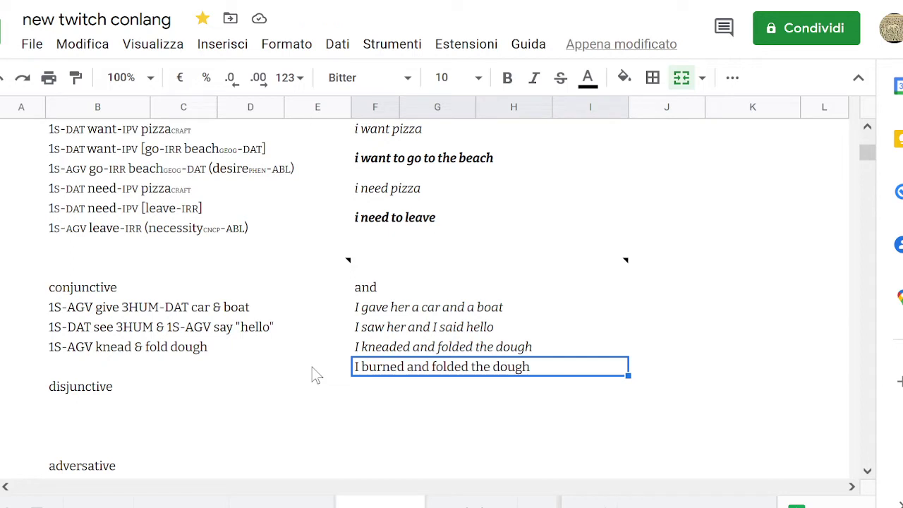
{"action": "left_click", "coordinate": [311, 367]}
{"action": "key", "text": "Right"}
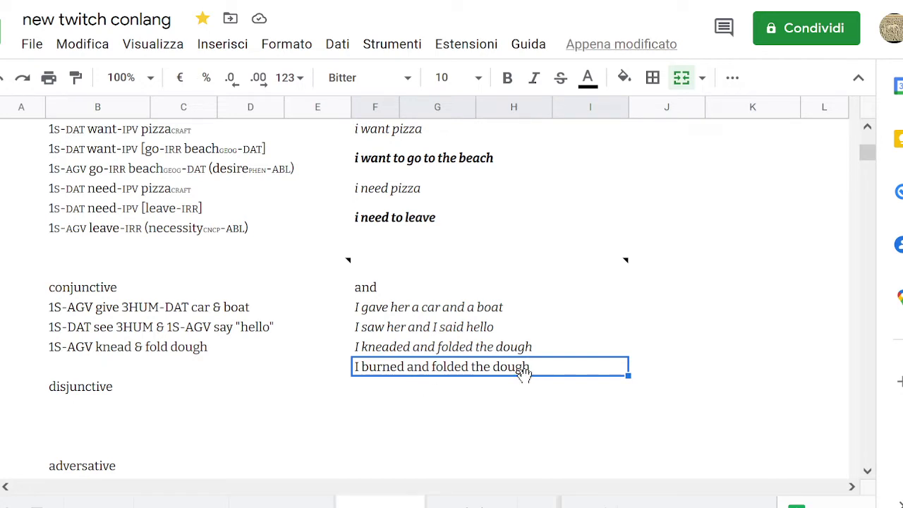
{"action": "key", "text": "Left"}
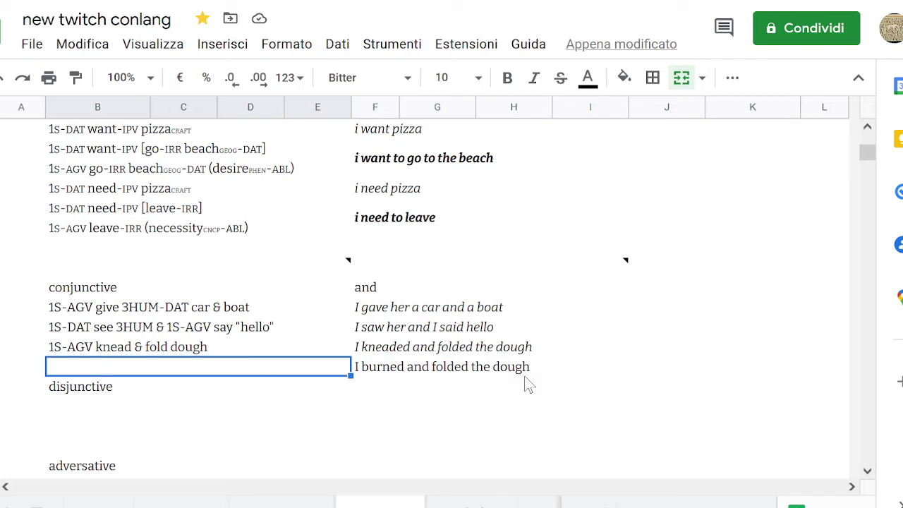
{"action": "key", "text": "Right"}
{"action": "key", "text": "Up"}
{"action": "key", "text": "Down"}
{"action": "key", "text": "Up"}
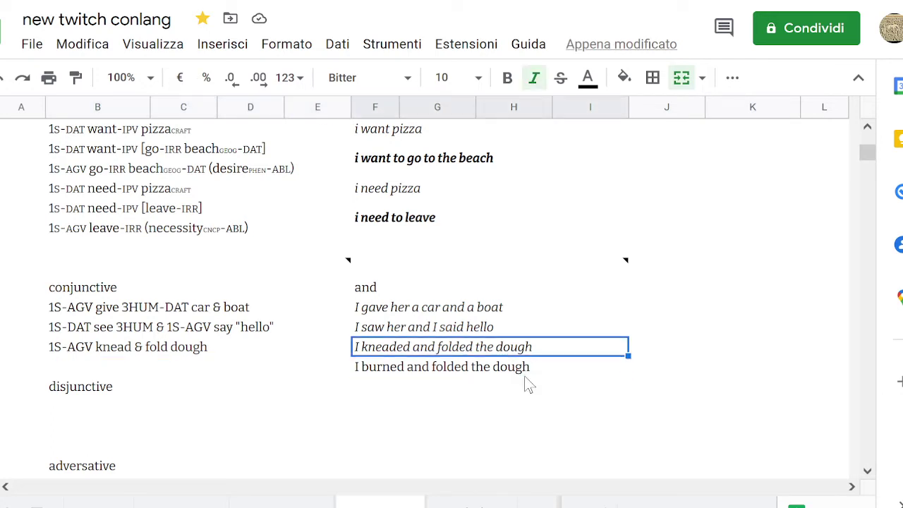
Italicize the English sentence "I burned and folded the dough" to match the other conjunctive examples.
{"action": "key", "text": "Down"}
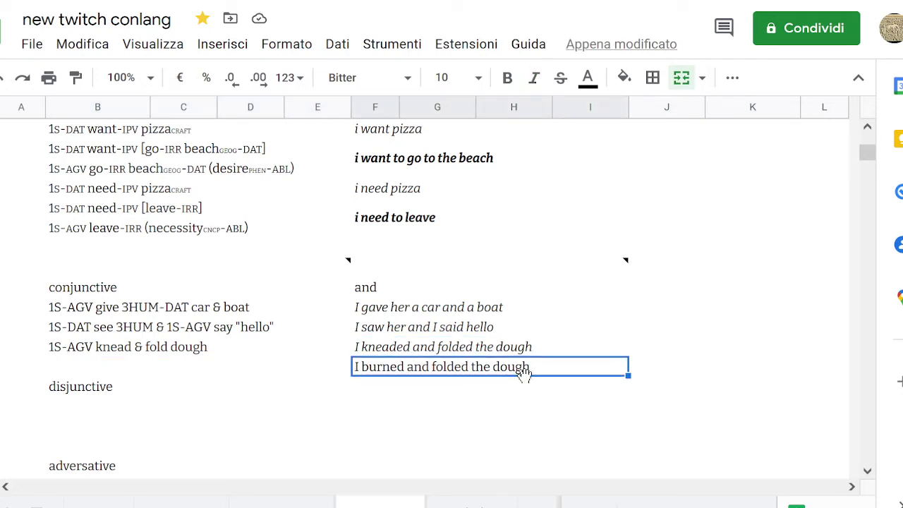
{"action": "key", "text": "ctrl+i"}
{"action": "key", "text": "Left"}
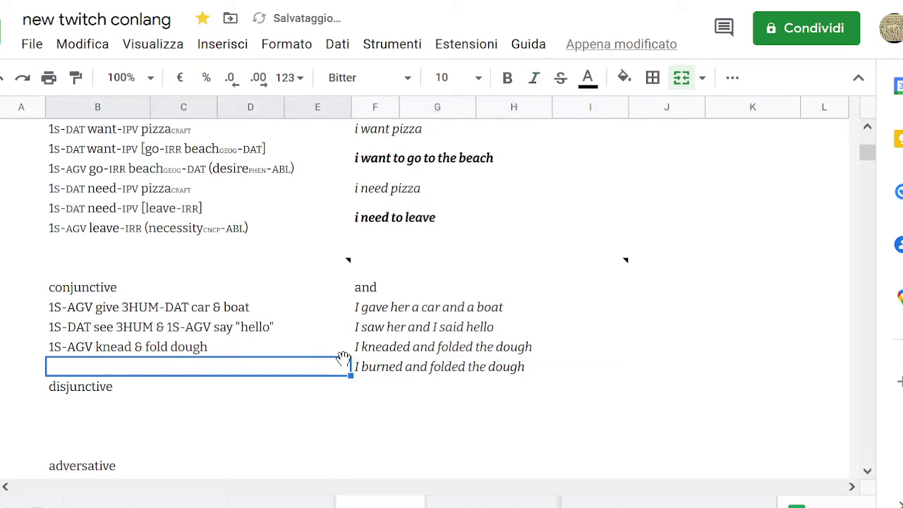
Examine how the coordinated verbs share the object dough in the last two conjunctive sentences and the knead-and-fold gloss.
{"action": "key", "text": "Down"}
{"action": "key", "text": "Right"}
{"action": "key", "text": "Up"}
{"action": "key", "text": "Up"}
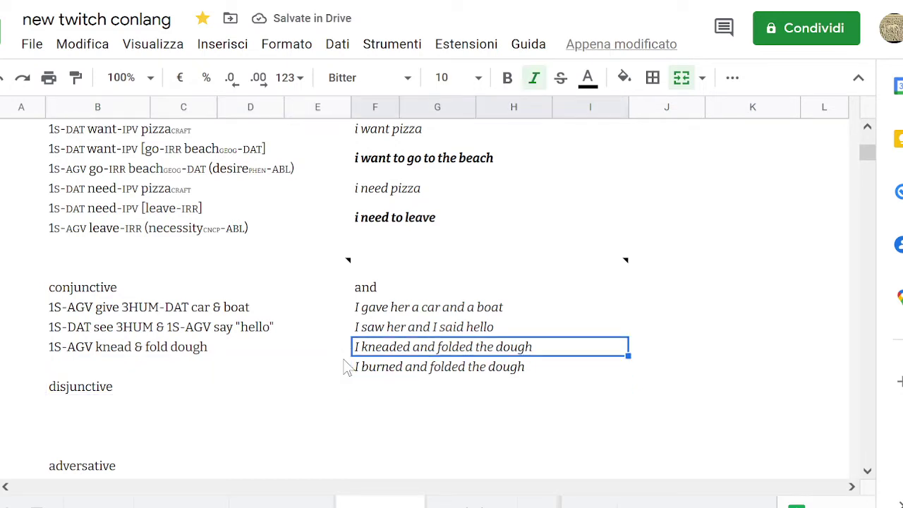
{"action": "key", "text": "Down"}
{"action": "key", "text": "Left"}
{"action": "key", "text": "Right"}
{"action": "key", "text": "Up"}
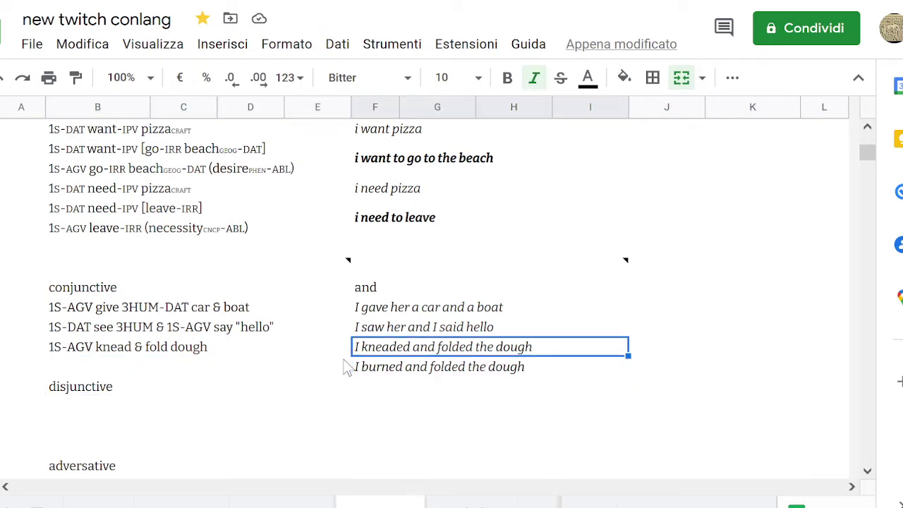
{"action": "key", "text": "Down"}
{"action": "key", "text": "Up"}
{"action": "key", "text": "Down"}
{"action": "key", "text": "Left"}
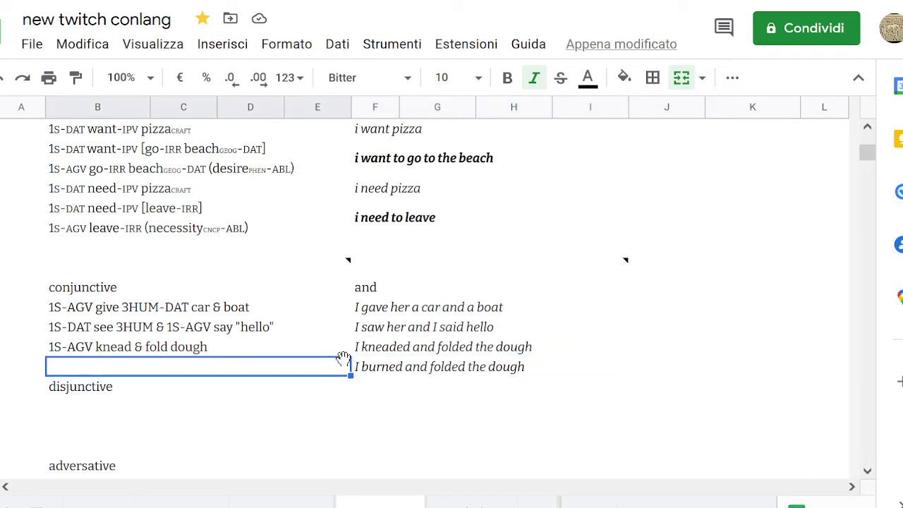
{"action": "key", "text": "Right"}
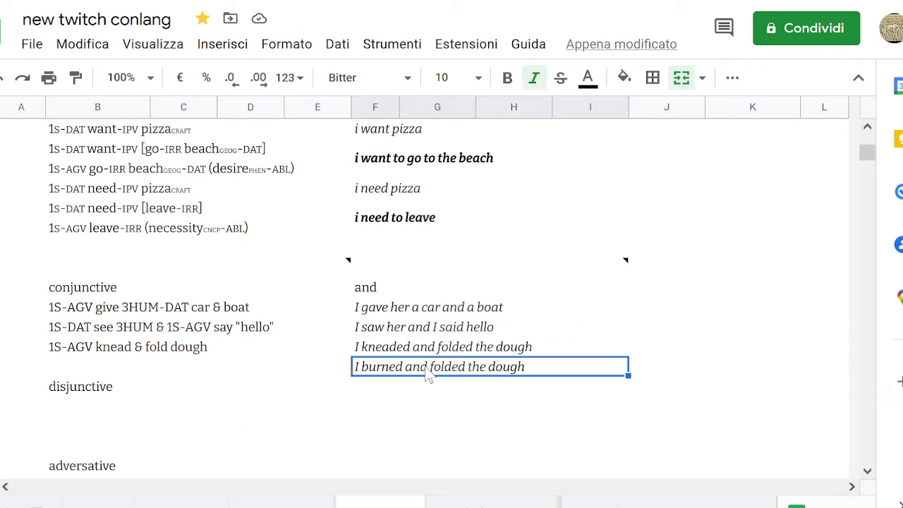
{"action": "key", "text": "Up"}
{"action": "key", "text": "Down"}
{"action": "key", "text": "Up"}
{"action": "key", "text": "Left"}
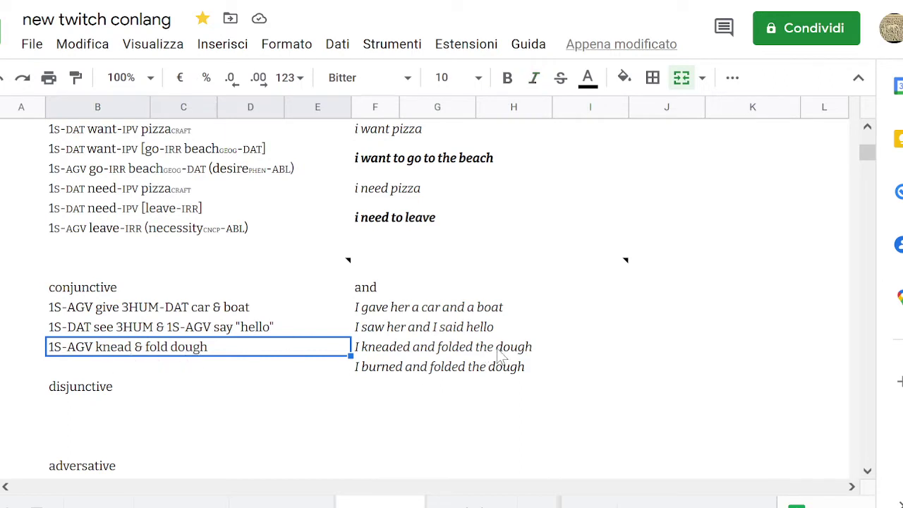
{"action": "key", "text": "Right"}
{"action": "key", "text": "Down"}
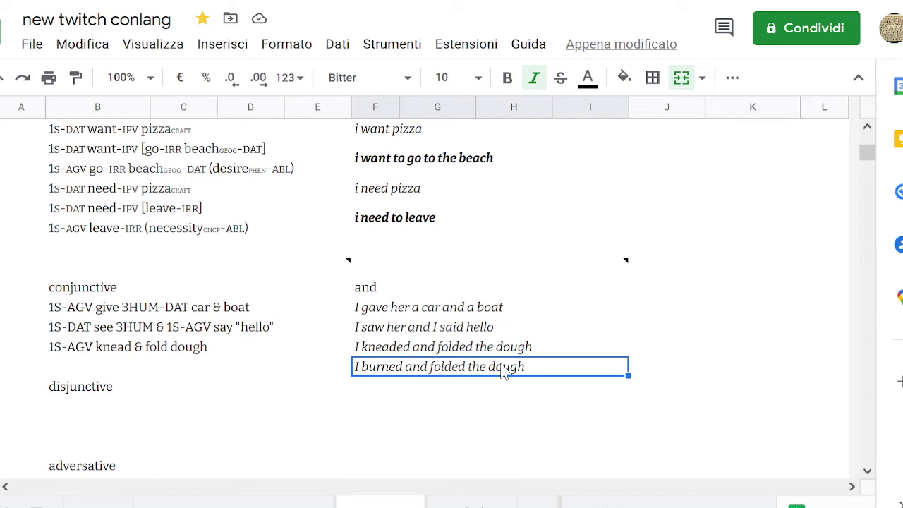
{"action": "key", "text": "Up"}
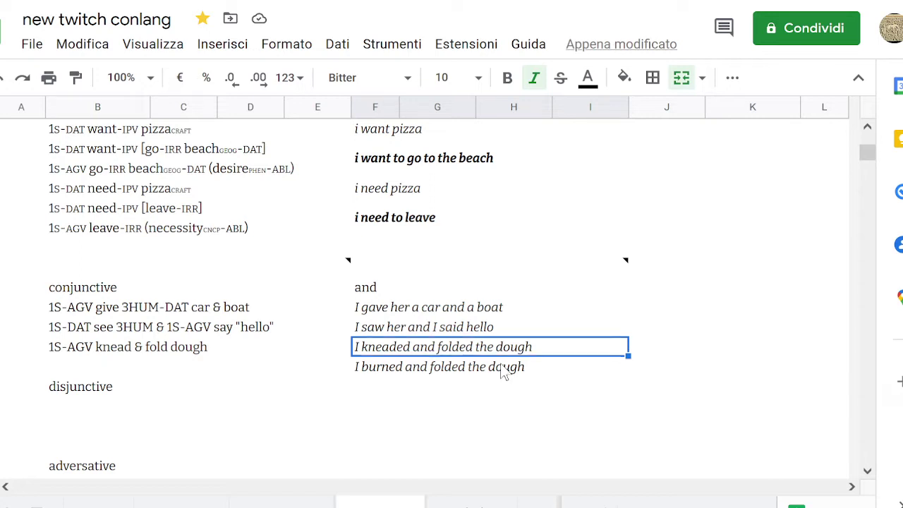
{"action": "key", "text": "Down"}
{"action": "key", "text": "Up"}
{"action": "key", "text": "Down"}
{"action": "key", "text": "Up"}
{"action": "key", "text": "Down"}
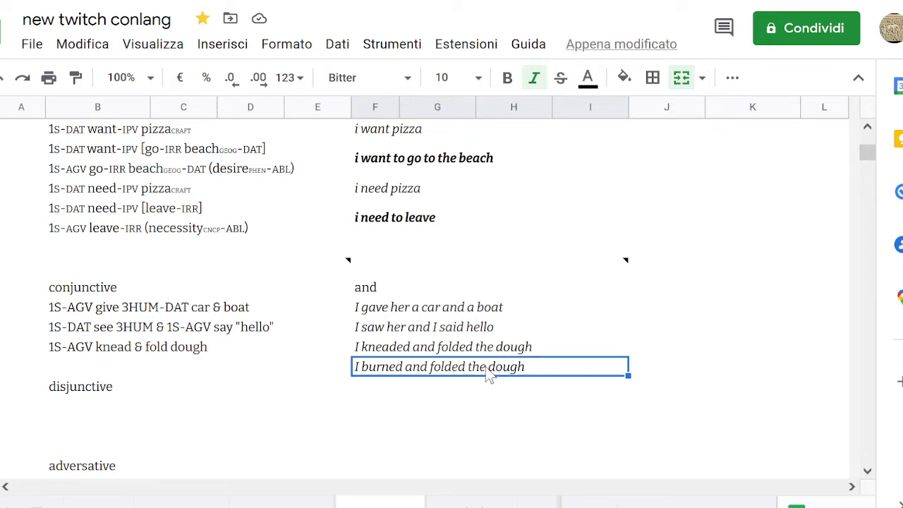
{"action": "key", "text": "Right"}
{"action": "key", "text": "Left"}
{"action": "key", "text": "Left"}
{"action": "key", "text": "Right"}
Add a second subject to the last conjunctive sentence so it reads "I burned and I folded the dough".
{"action": "key", "text": "Return"}
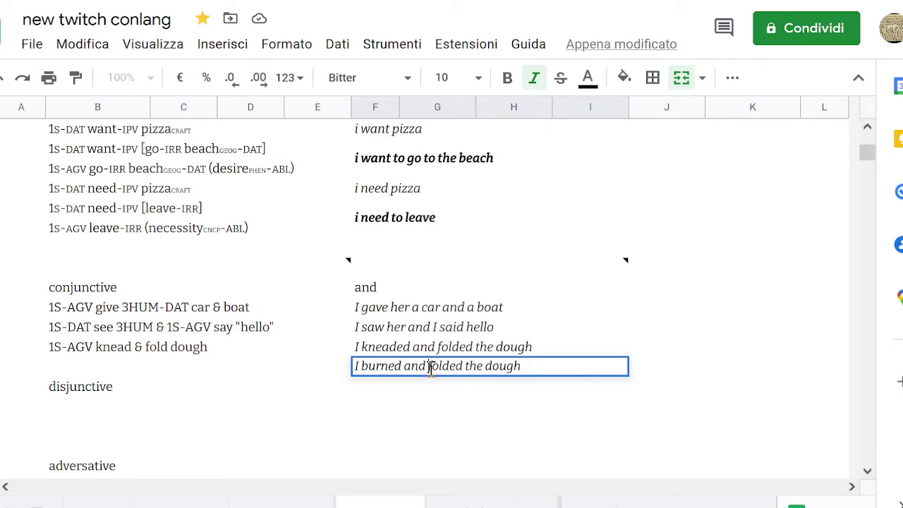
{"action": "left_click", "coordinate": [427, 367]}
{"action": "type", "text": "I"}
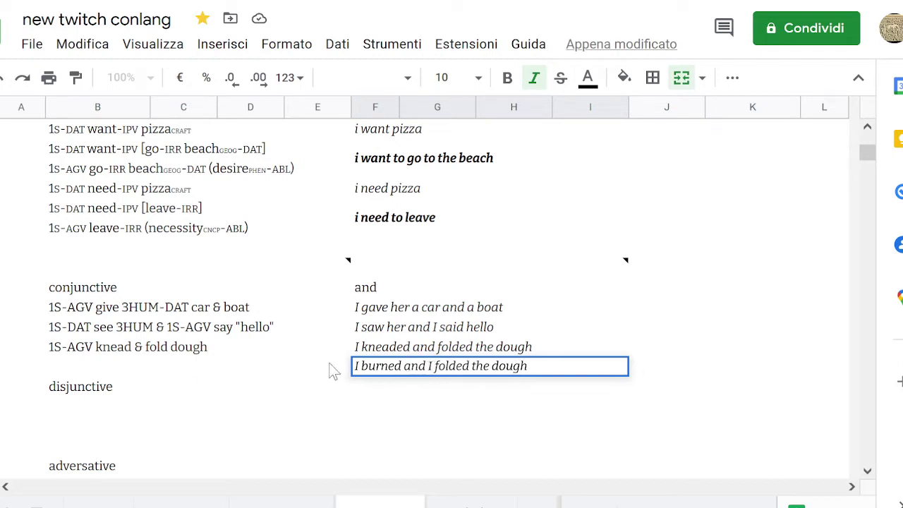
{"action": "key", "text": "shift+Tab"}
Remove the second "I" from the last conjunctive sentence, restoring "I burned and folded the dough".
{"action": "left_click", "coordinate": [444, 376]}
{"action": "double_click", "coordinate": [435, 366]}
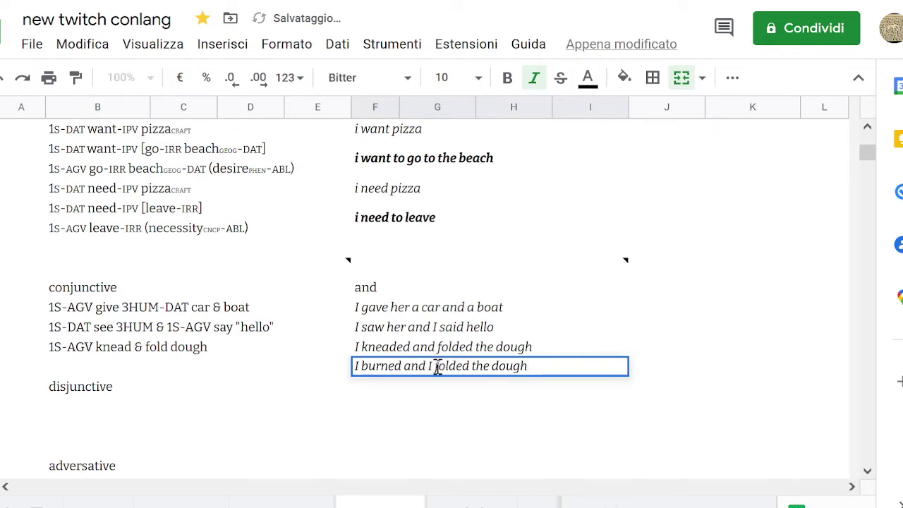
{"action": "key", "text": "shift+Left"}
{"action": "key", "text": "shift+Left"}
{"action": "key", "text": "shift+Left"}
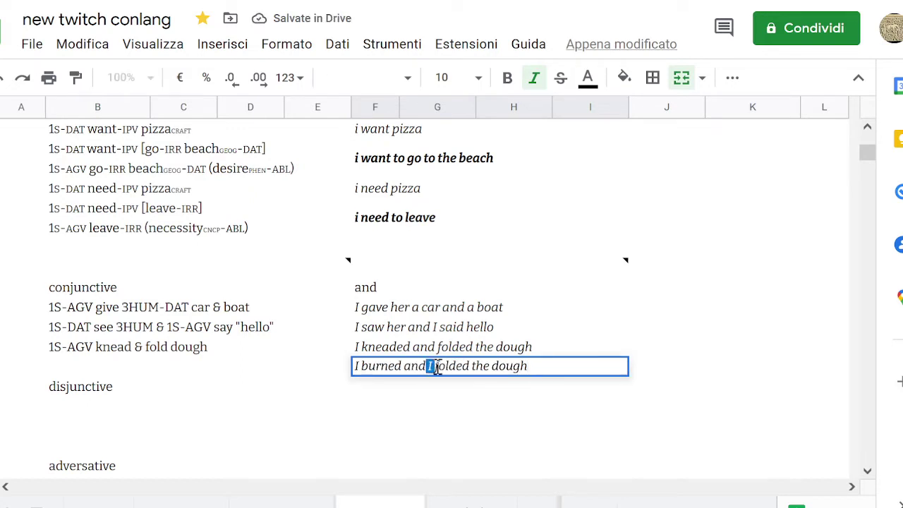
{"action": "key", "text": "BackSpace"}
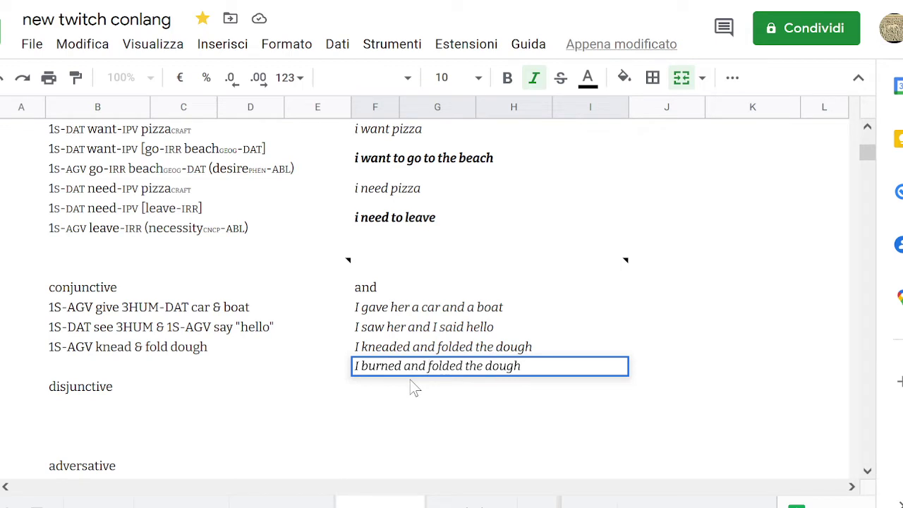
Replace "and" in the burned sentence with a sentence break so it reads "I burned. I (also) folded the dough".
{"action": "key", "text": "Left"}
{"action": "key", "text": "shift+Left"}
{"action": "key", "text": "shift+Left"}
{"action": "key", "text": "shift+Left"}
{"action": "type", "text": ". "}
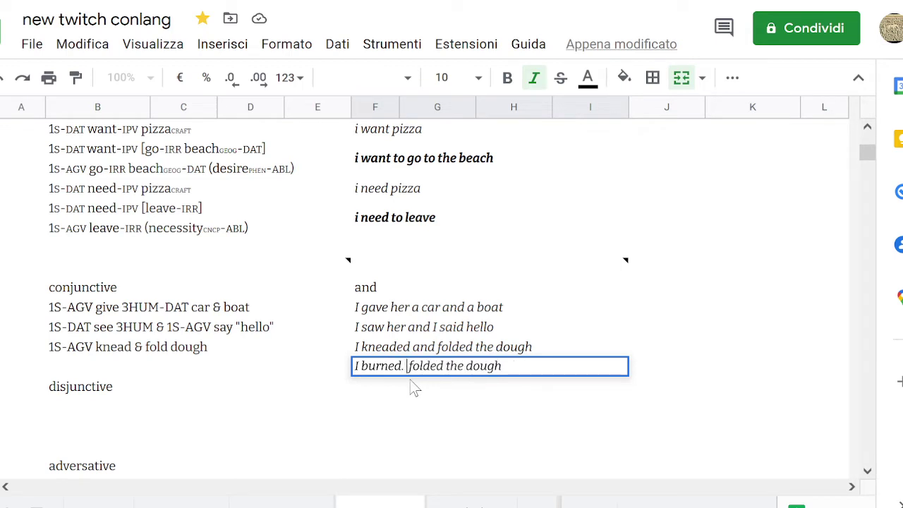
{"action": "type", "text": "I ("}
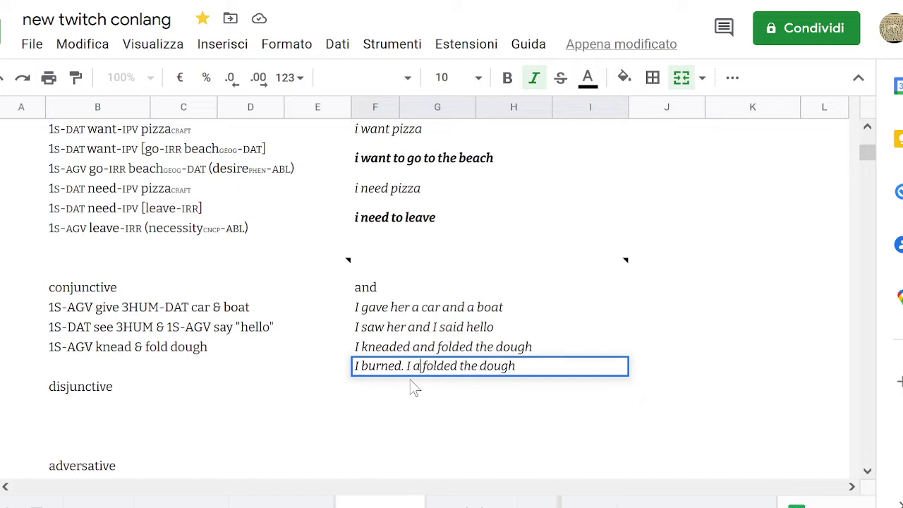
{"action": "type", "text": "also)"}
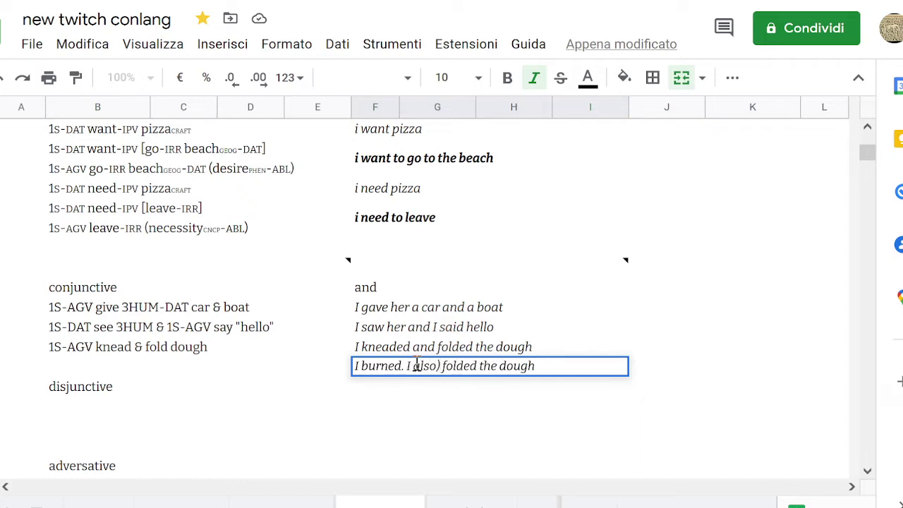
{"action": "left_click", "coordinate": [413, 366]}
{"action": "type", "text": "("}
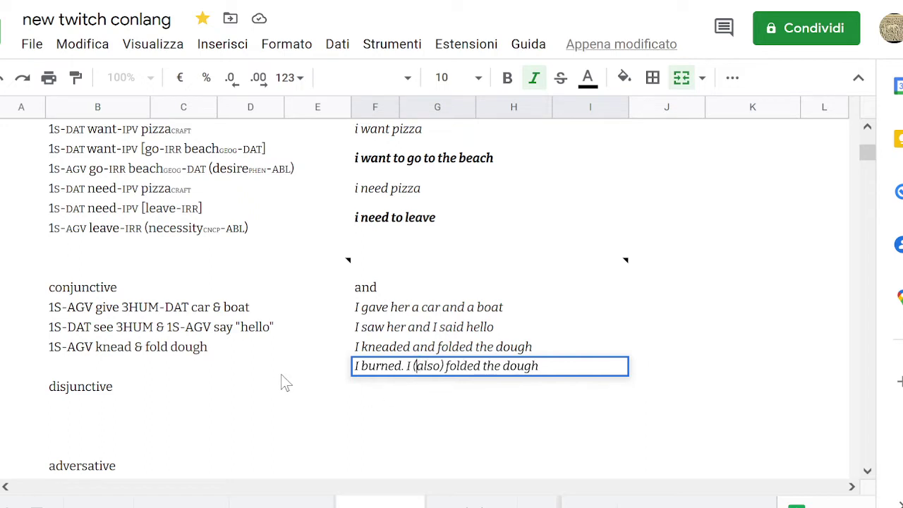
{"action": "left_click", "coordinate": [304, 373]}
{"action": "left_click", "coordinate": [410, 375]}
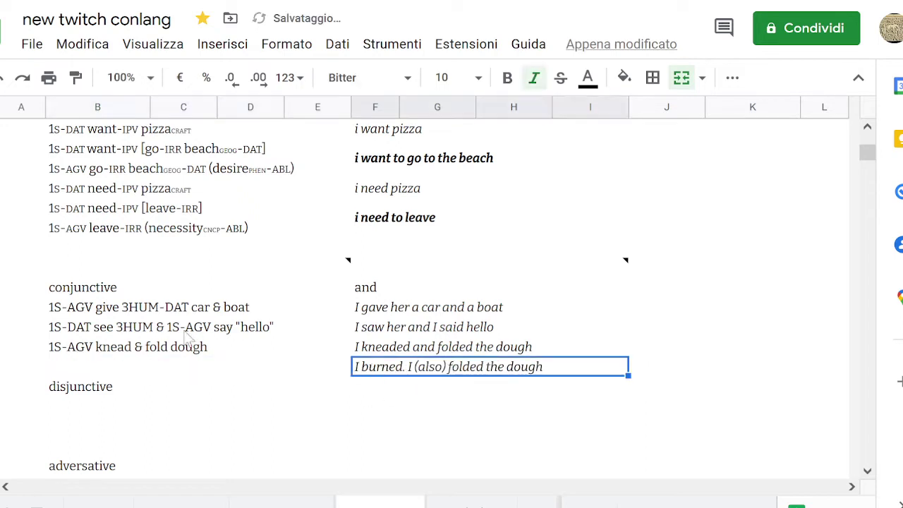
Compare the sentence "I burned. I (also) folded the dough" with the knead-and-fold gloss in the row above.
{"action": "left_click", "coordinate": [211, 349]}
{"action": "key", "text": "Right"}
{"action": "key", "text": "Down"}
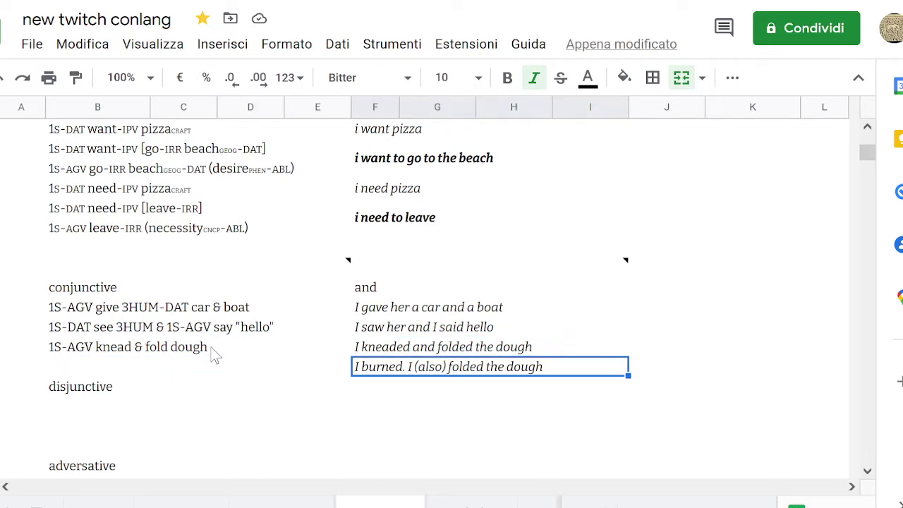
{"action": "key", "text": "Right"}
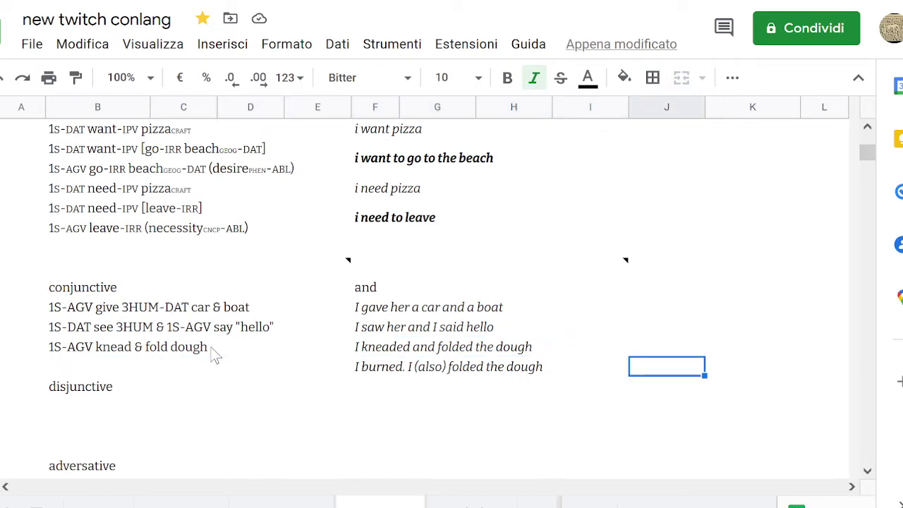
{"action": "key", "text": "Left"}
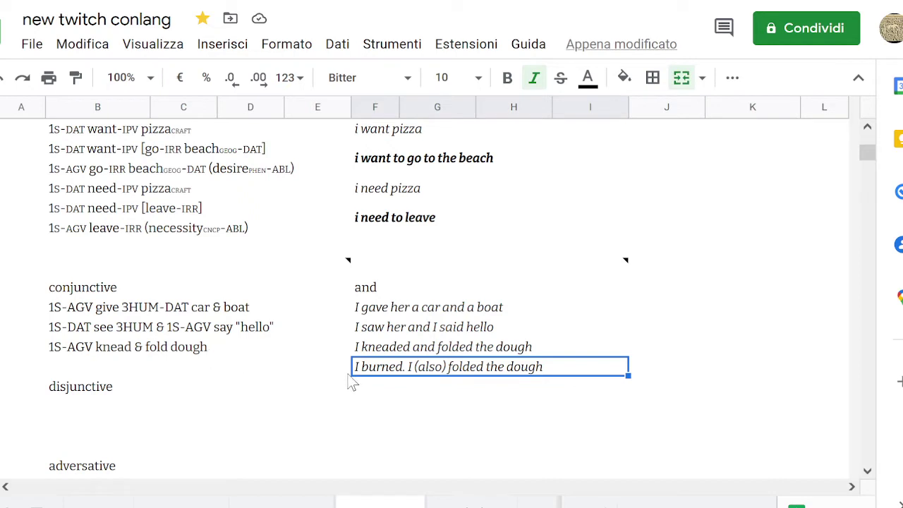
{"action": "key", "text": "Left"}
{"action": "key", "text": "Right"}
Remove the sentence break, the second "I" and "(also)" from the burned sentence so it reads "I burned folded the dough".
{"action": "double_click", "coordinate": [441, 369]}
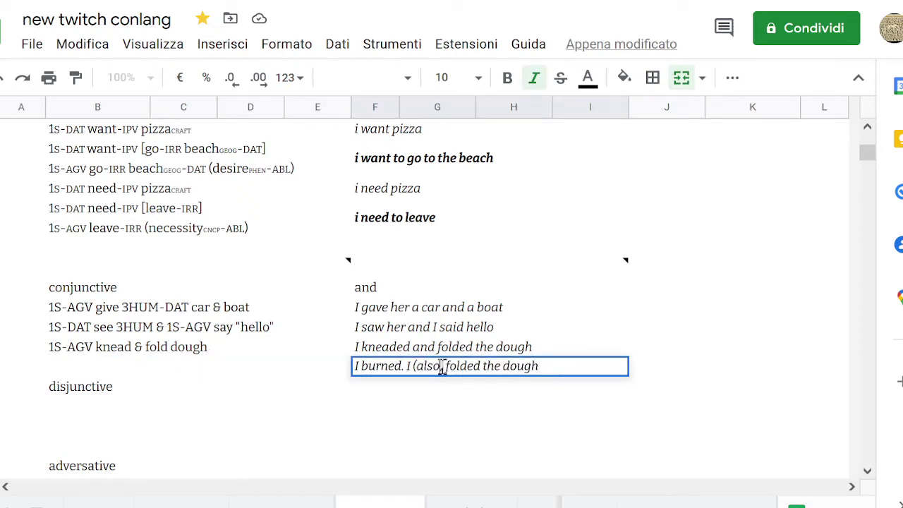
{"action": "key", "text": "shift+Left"}
{"action": "key", "text": "shift+Left"}
{"action": "key", "text": "shift+Left"}
{"action": "key", "text": "shift+Left"}
{"action": "key", "text": "Left"}
{"action": "key", "text": "Left"}
{"action": "key", "text": "BackSpace"}
{"action": "key", "text": "BackSpace"}
{"action": "key", "text": "BackSpace"}
{"action": "key", "text": "BackSpace"}
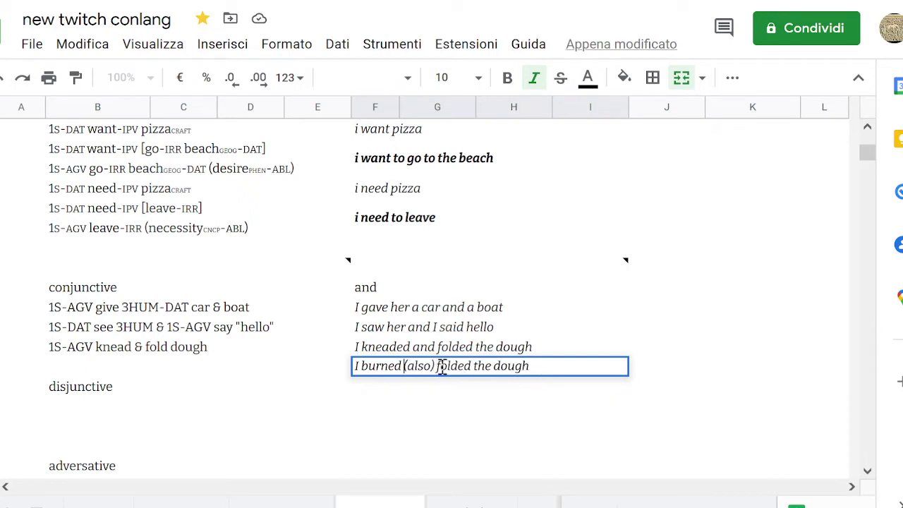
{"action": "key", "text": "shift+Right"}
{"action": "key", "text": "shift+Right"}
{"action": "key", "text": "shift+Right"}
{"action": "key", "text": "shift+Right"}
{"action": "key", "text": "shift+Right"}
{"action": "key", "text": "shift+Right"}
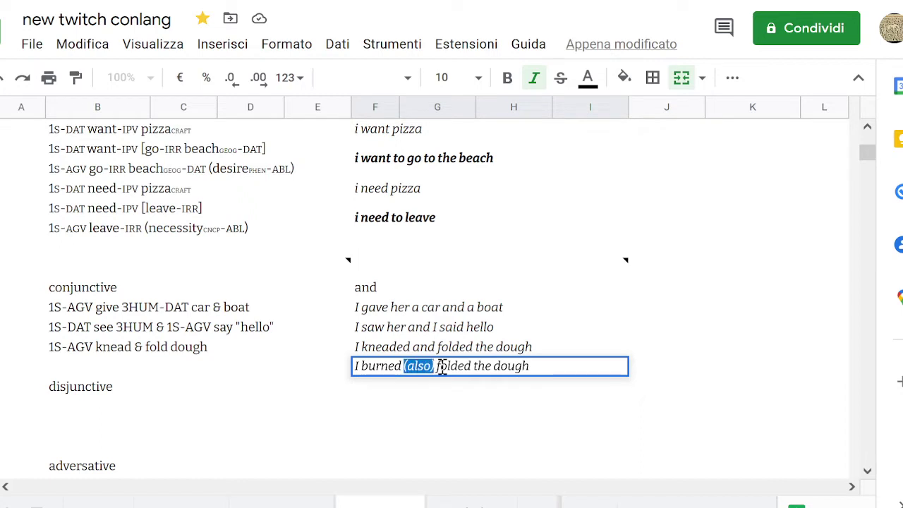
{"action": "key", "text": "BackSpace"}
{"action": "key", "text": "BackSpace"}
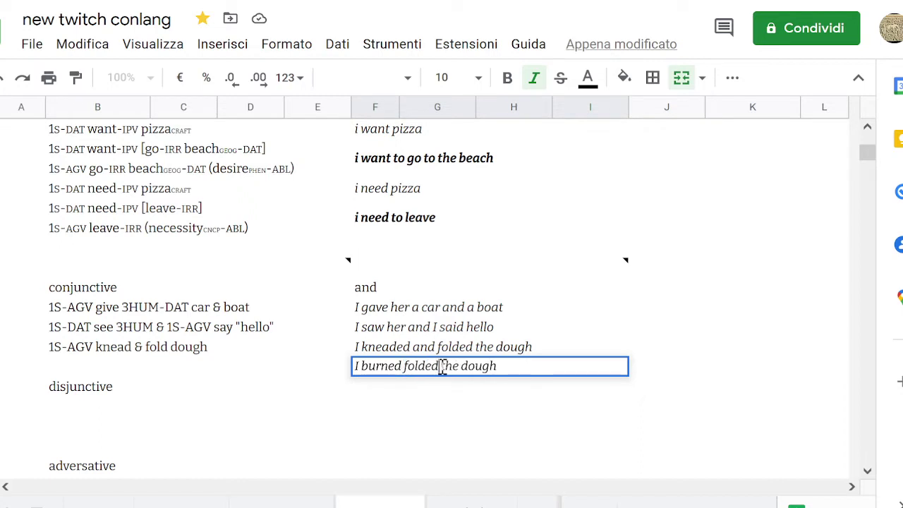
Insert "and" after "folded" so the last conjunctive sentence reads "I burned folded and the dough".
{"action": "type", "text": "an"}
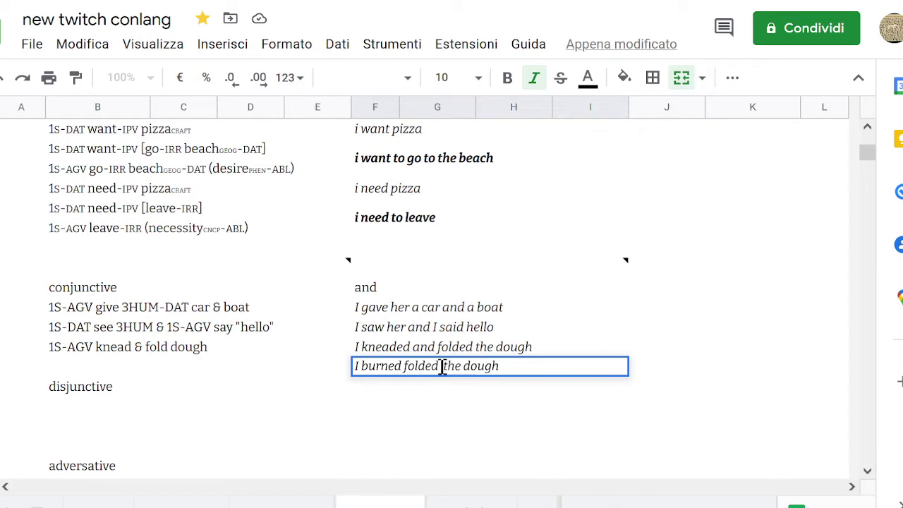
{"action": "type", "text": "d"}
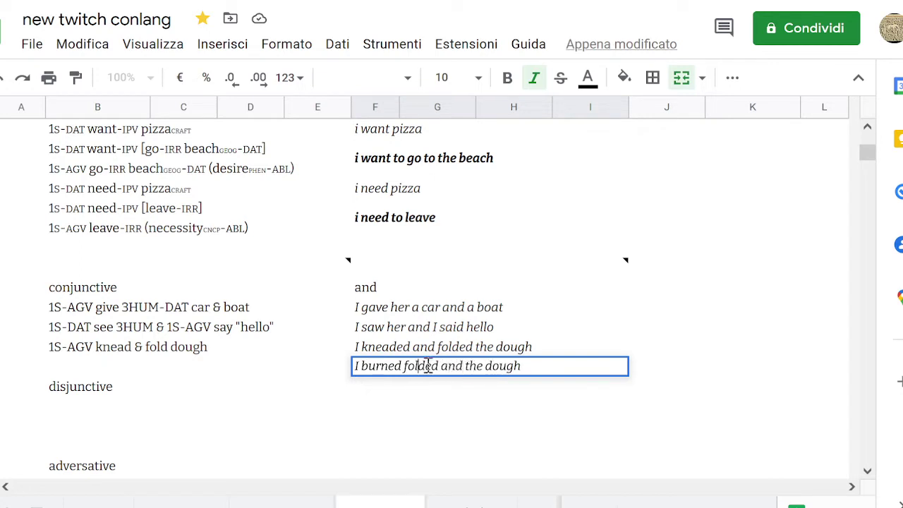
{"action": "key", "text": "Return"}
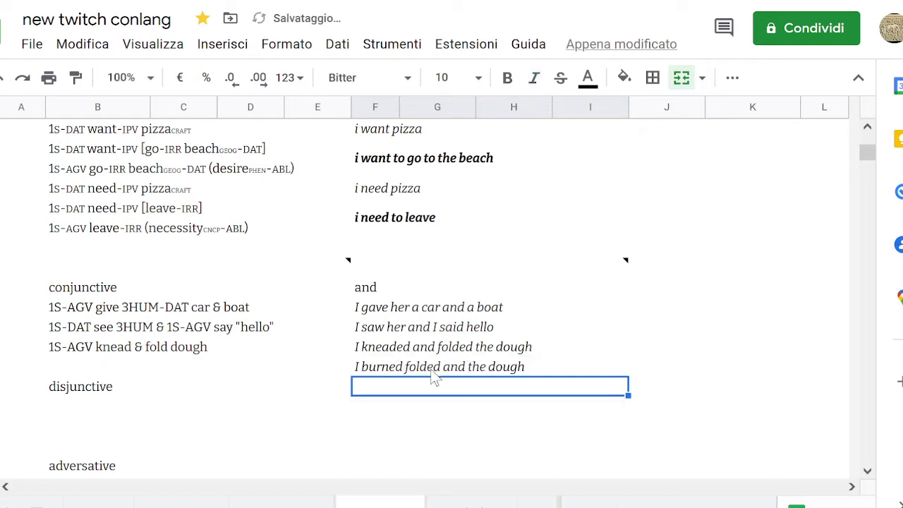
Compare "I burned folded and the dough" with the sentence "I kneaded and folded the dough" above it.
{"action": "left_click", "coordinate": [431, 368]}
{"action": "key", "text": "Up"}
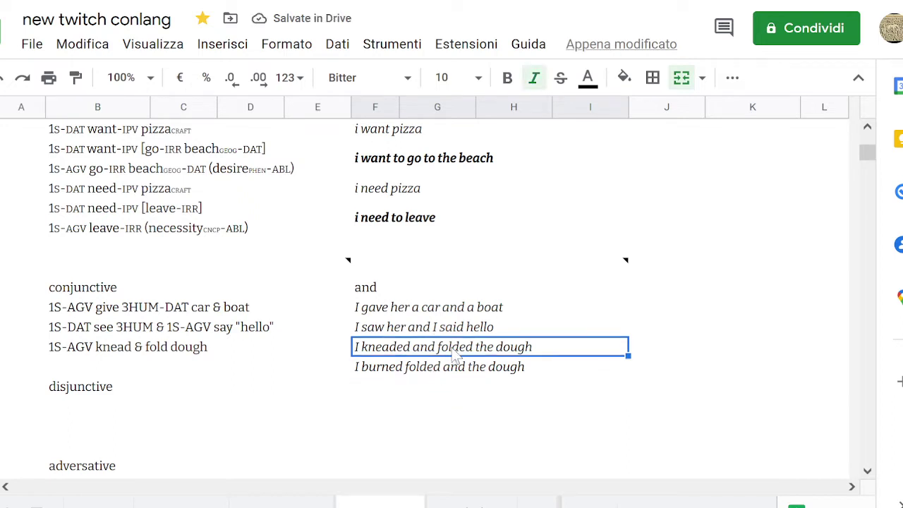
{"action": "key", "text": "Return"}
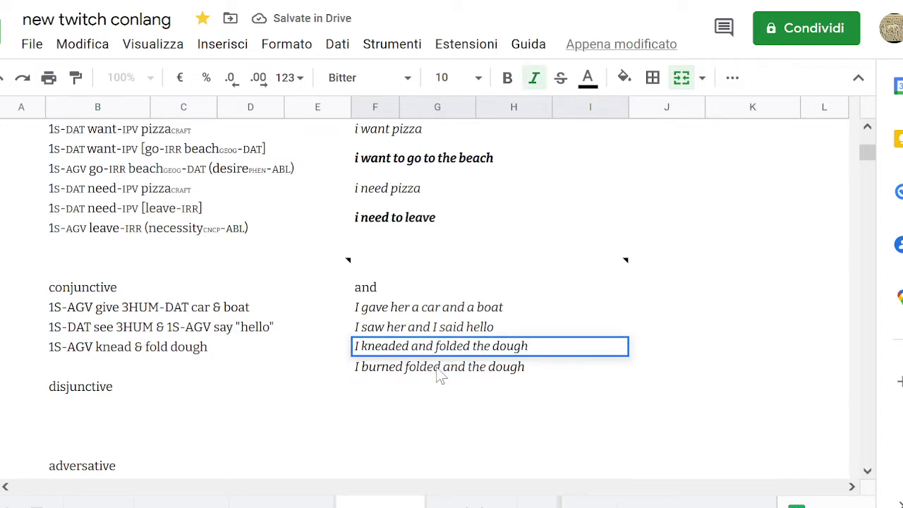
{"action": "double_click", "coordinate": [445, 366]}
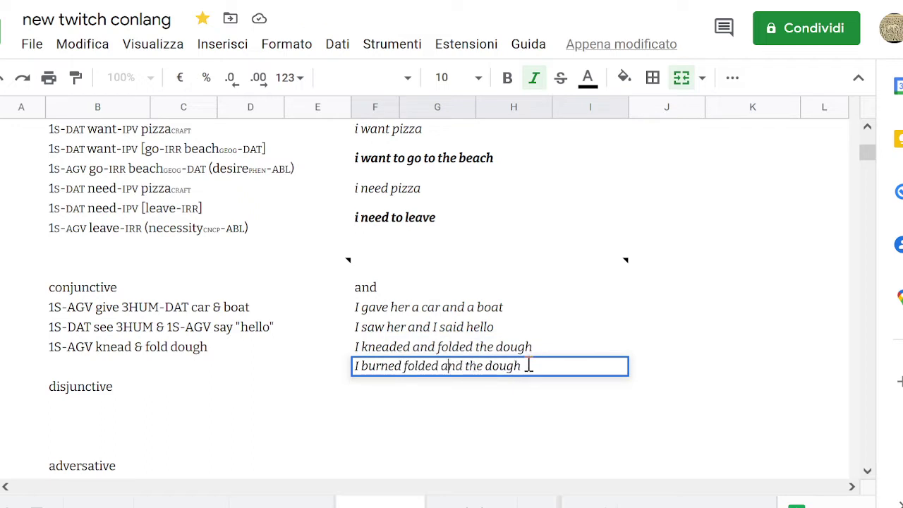
{"action": "left_click", "coordinate": [450, 348]}
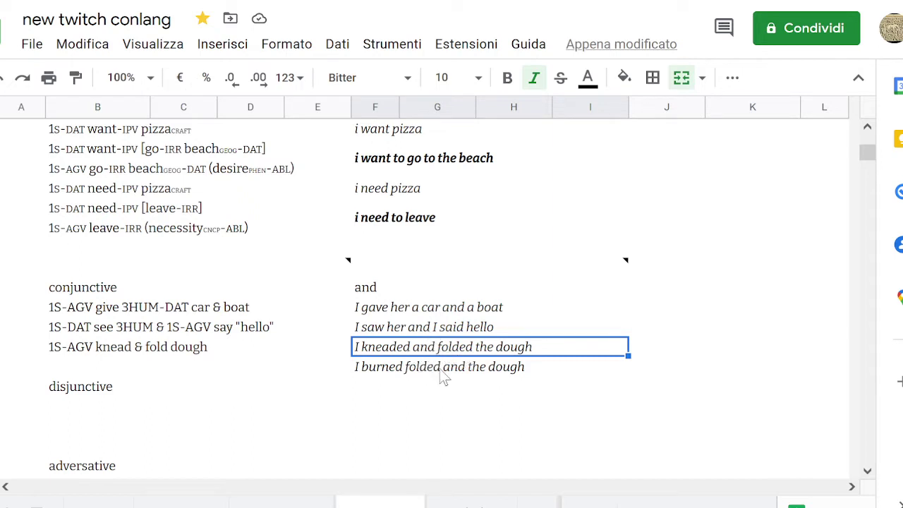
{"action": "double_click", "coordinate": [443, 376]}
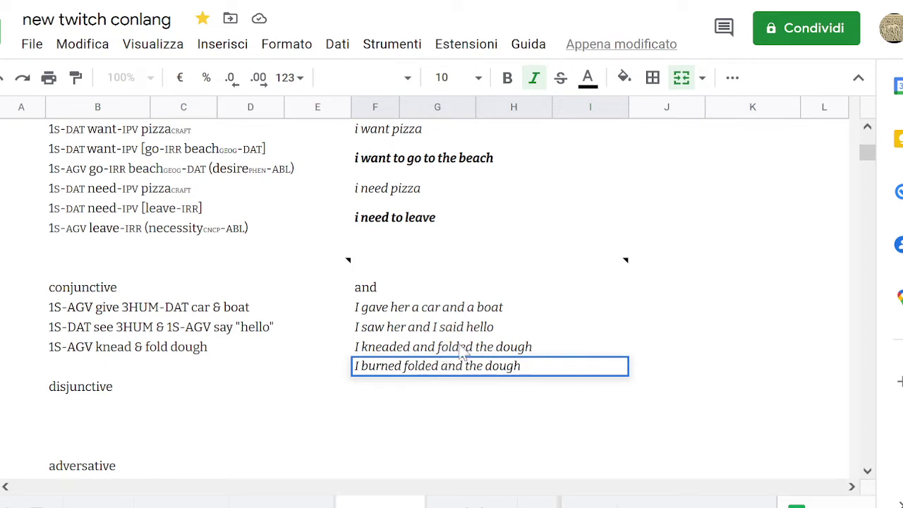
{"action": "left_click", "coordinate": [462, 353]}
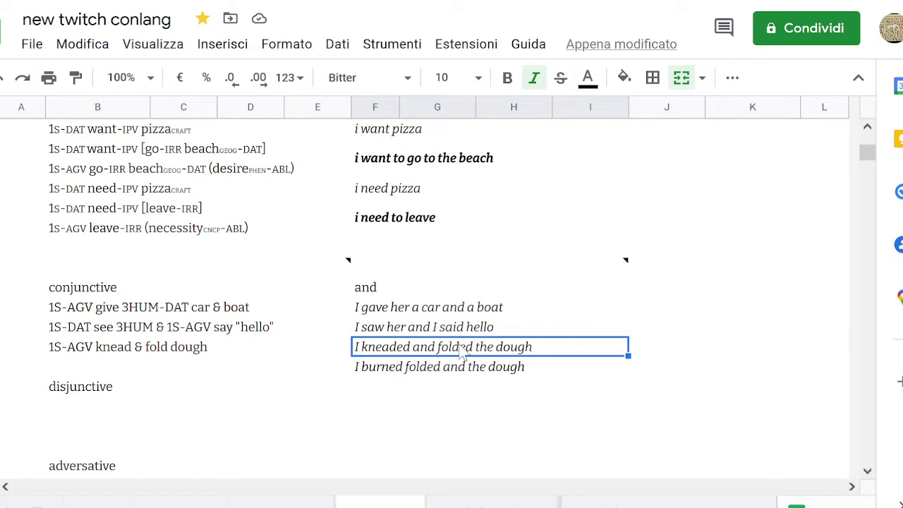
{"action": "key", "text": "Down"}
{"action": "key", "text": "Up"}
{"action": "key", "text": "Down"}
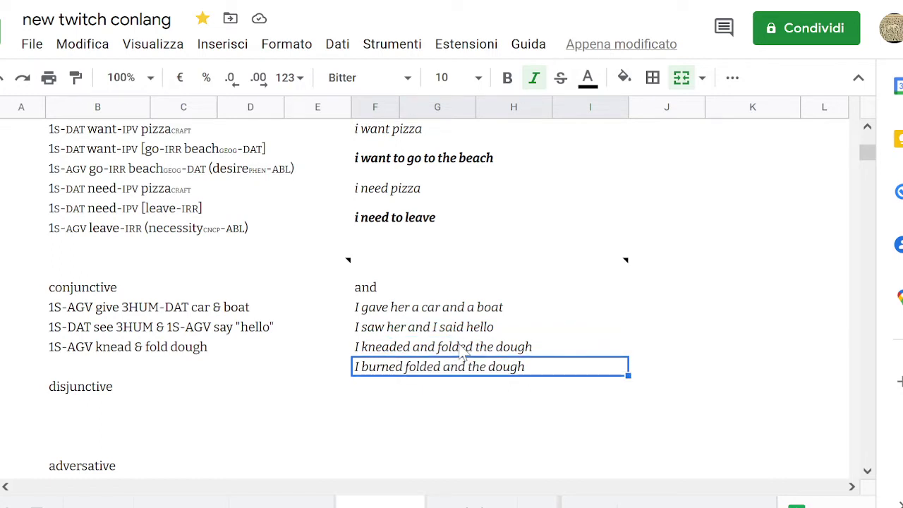
{"action": "key", "text": "Up"}
{"action": "key", "text": "Down"}
{"action": "key", "text": "Up"}
{"action": "key", "text": "Down"}
{"action": "key", "text": "Left"}
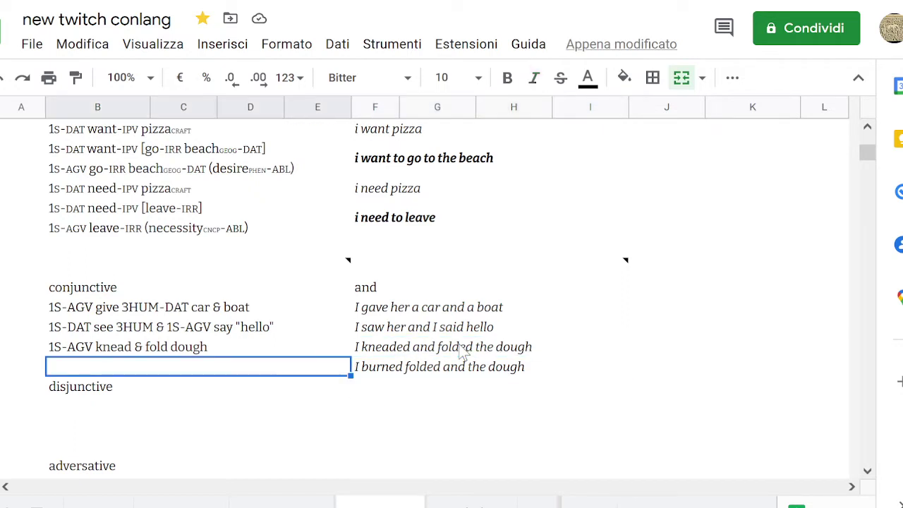
{"action": "key", "text": "Right"}
{"action": "key", "text": "Up"}
{"action": "key", "text": "Down"}
{"action": "key", "text": "Up"}
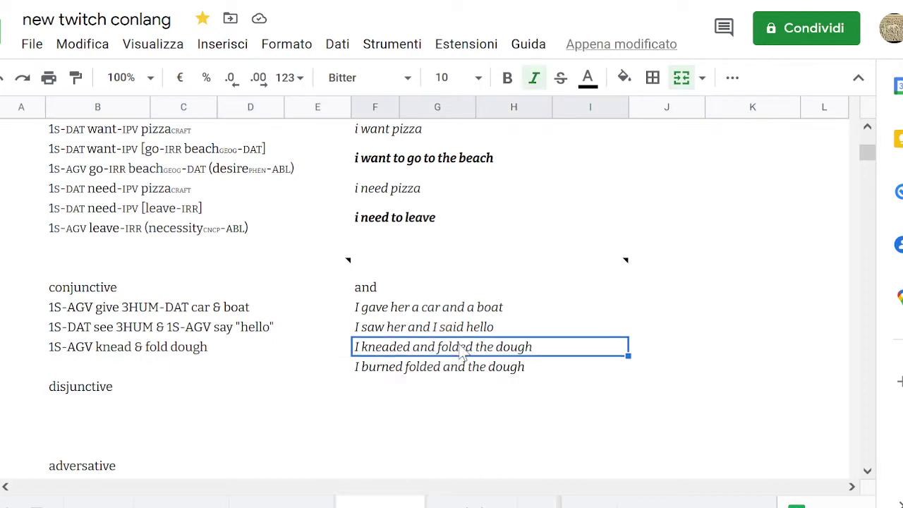
{"action": "key", "text": "Down"}
{"action": "key", "text": "Up"}
{"action": "key", "text": "Down"}
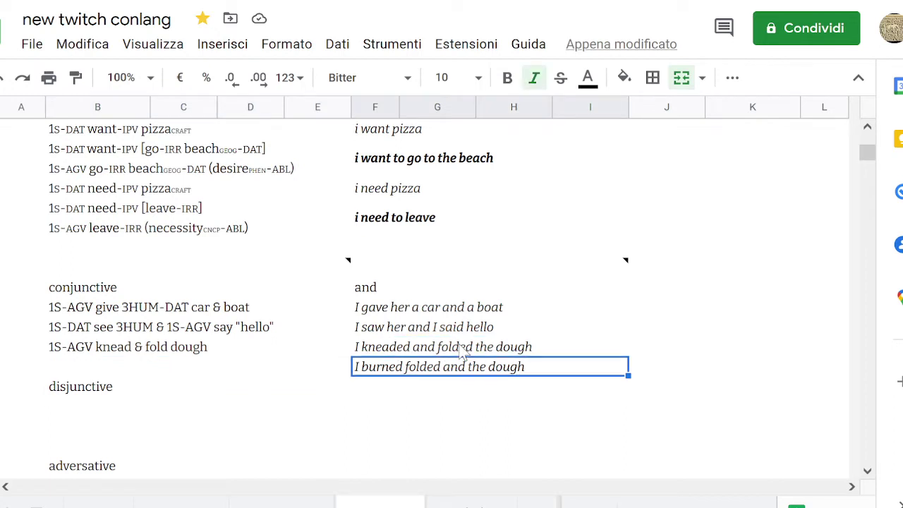
{"action": "key", "text": "Up"}
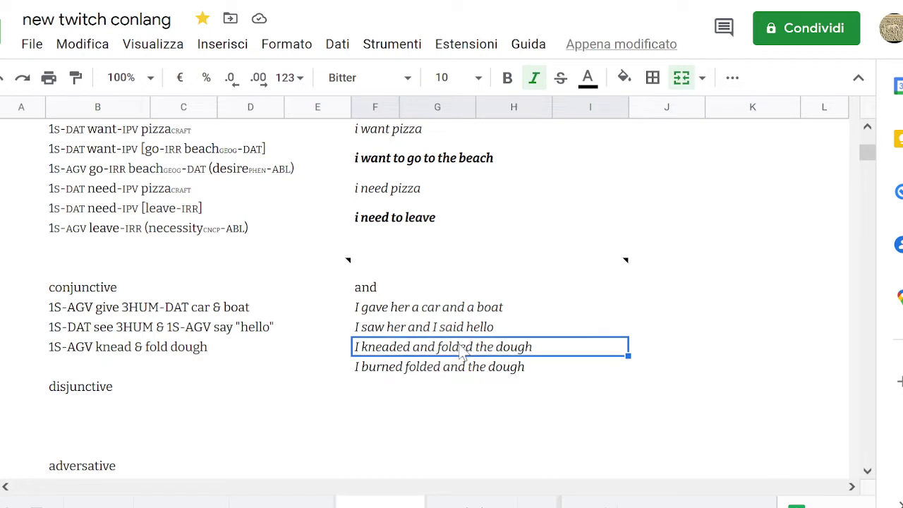
Delete the example sentence "I burned folded and the dough" from the conjunctive section.
{"action": "key", "text": "Down"}
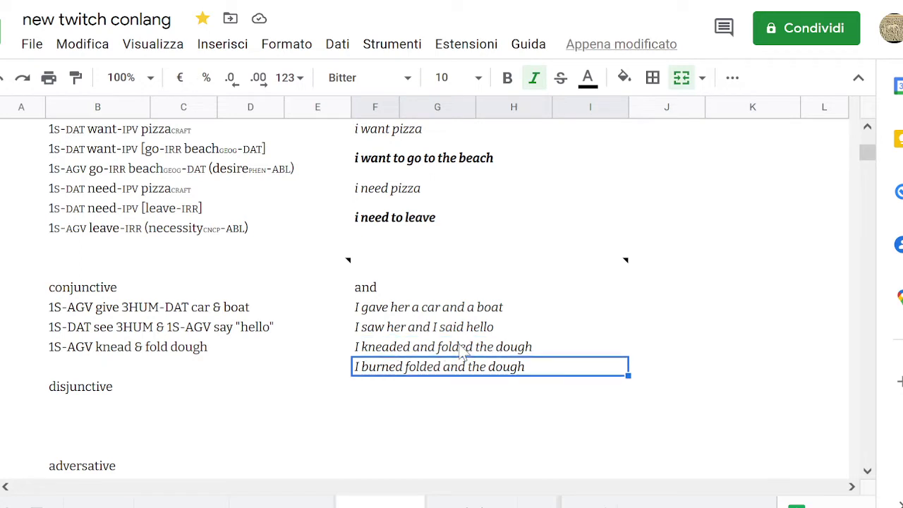
{"action": "key", "text": "Delete"}
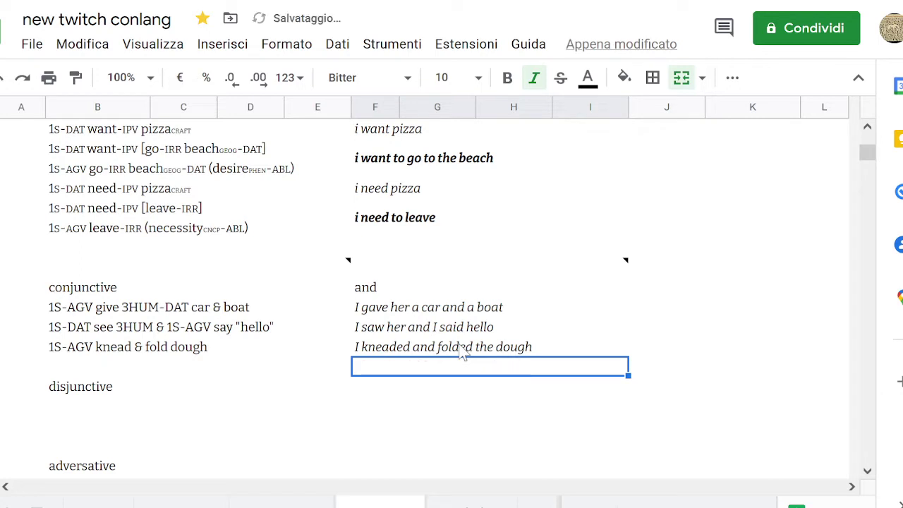
{"action": "key", "text": "Up"}
{"action": "key", "text": "Left"}
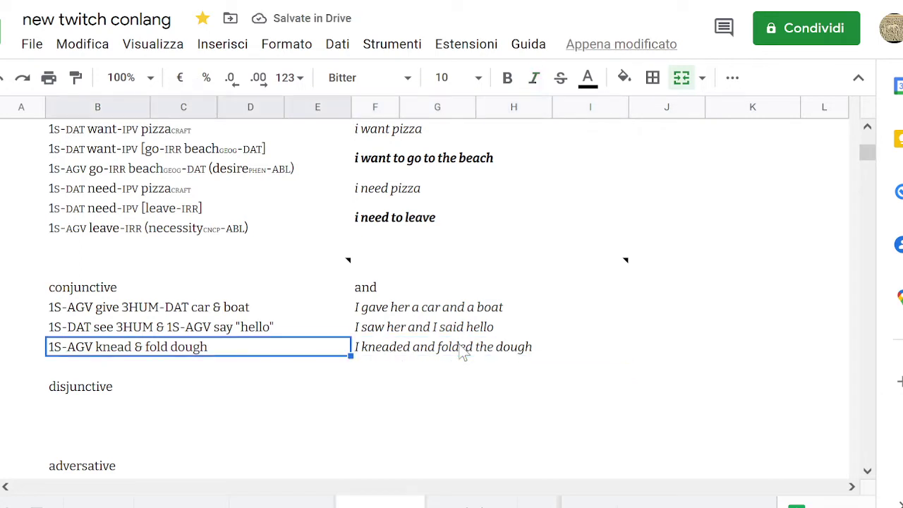
Review the three conjunctive glosses, their translations and the empty rows around the disjunctive label.
{"action": "key", "text": "Right"}
{"action": "key", "text": "Up"}
{"action": "key", "text": "Left"}
{"action": "key", "text": "Up"}
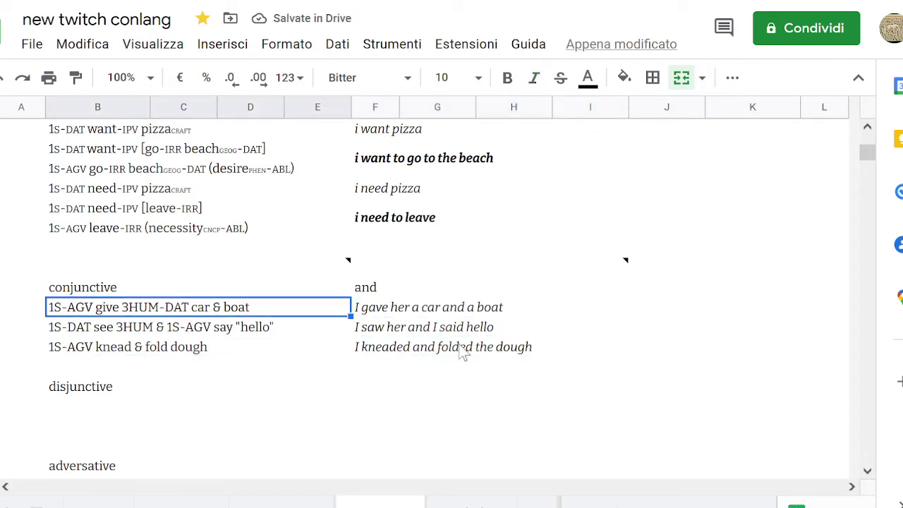
{"action": "key", "text": "Down"}
{"action": "key", "text": "Down"}
{"action": "key", "text": "Down"}
{"action": "key", "text": "Down"}
{"action": "key", "text": "Down"}
{"action": "key", "text": "Up"}
{"action": "key", "text": "Up"}
{"action": "key", "text": "Up"}
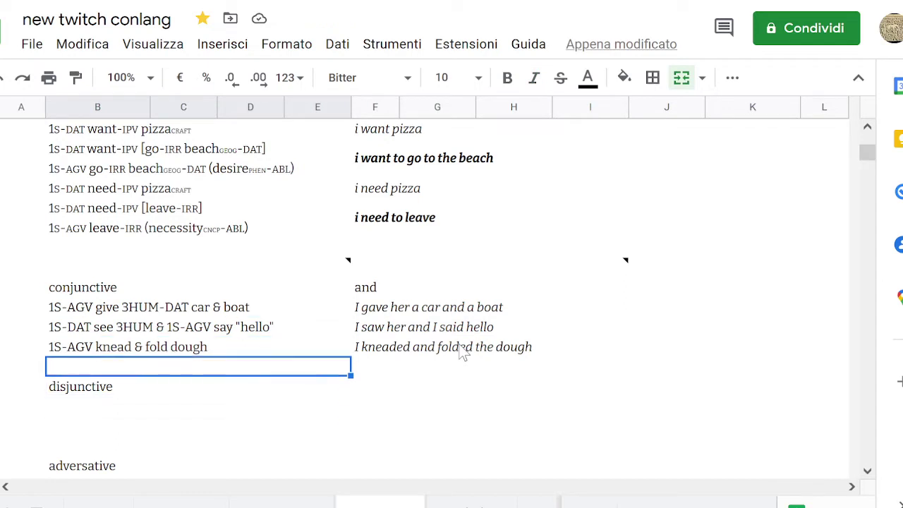
{"action": "key", "text": "Up"}
{"action": "key", "text": "Down"}
{"action": "key", "text": "Down"}
{"action": "key", "text": "Down"}
{"action": "key", "text": "Down"}
{"action": "key", "text": "Up"}
{"action": "key", "text": "Down"}
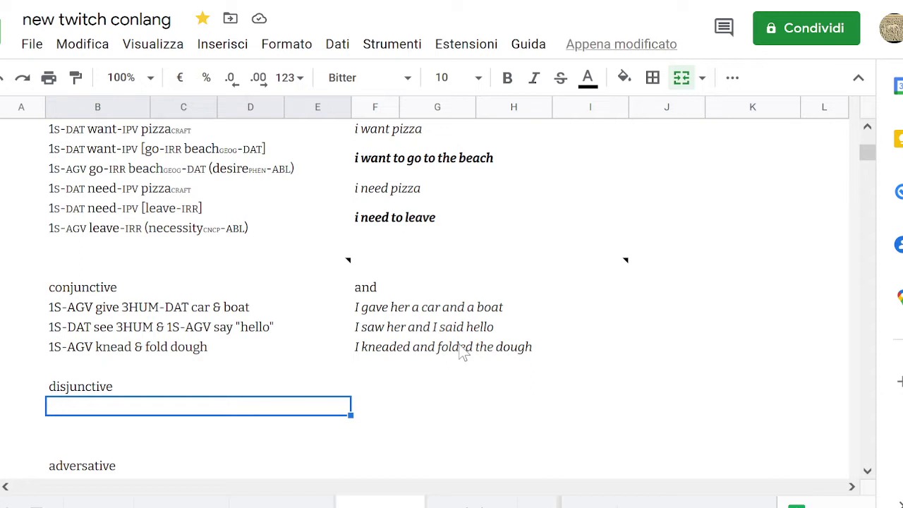
Enter "or, nor" as the translation beside the disjunctive label.
{"action": "left_click", "coordinate": [456, 391]}
{"action": "type", "text": "o"}
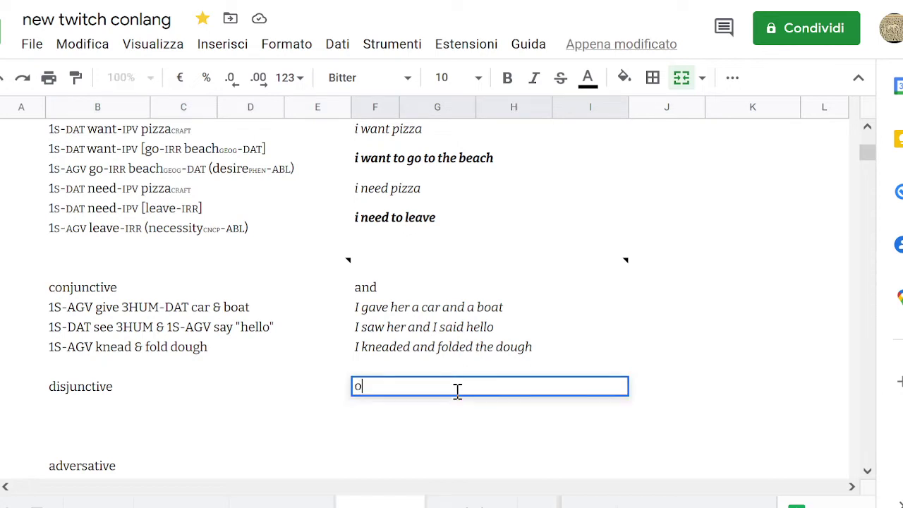
{"action": "type", "text": "r, nor"}
{"action": "key", "text": "Return"}
{"action": "key", "text": "Up"}
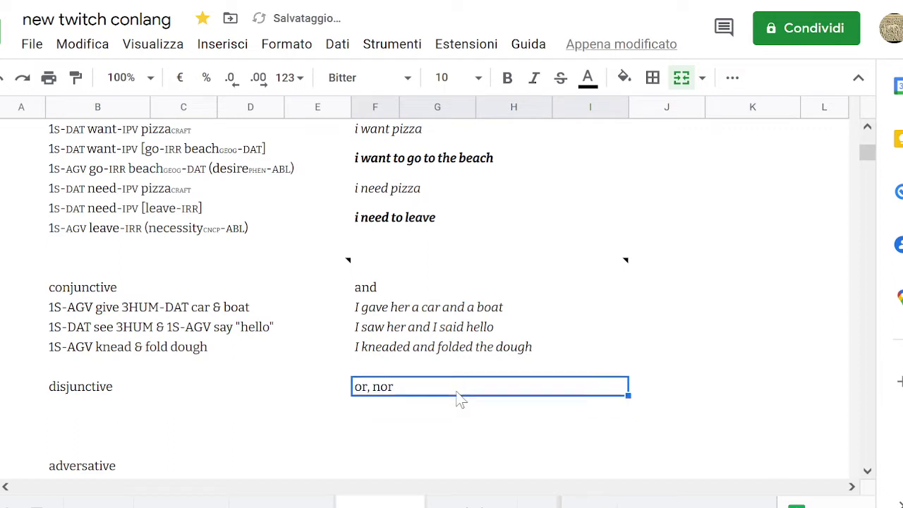
Compare the disjunctive label with its "or, nor" translation.
{"action": "key", "text": "Down"}
{"action": "key", "text": "Up"}
{"action": "key", "text": "Left"}
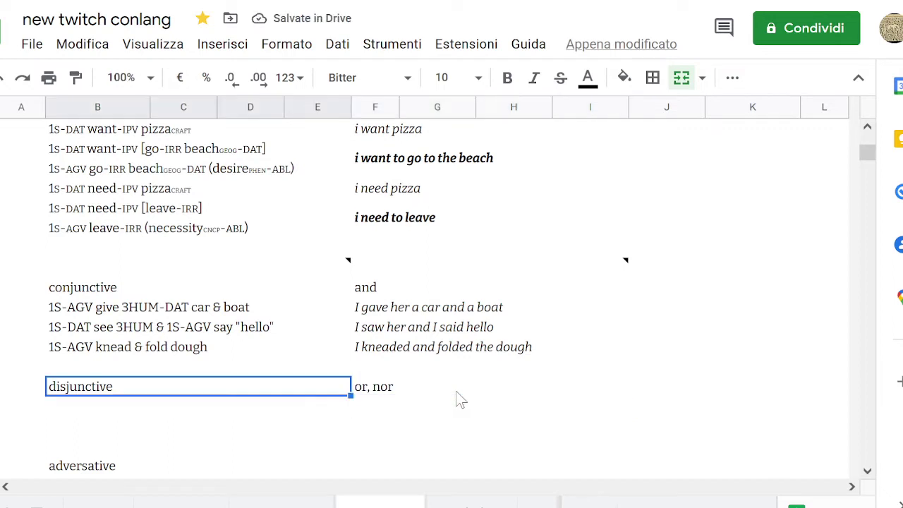
{"action": "key", "text": "Right"}
{"action": "key", "text": "Left"}
{"action": "key", "text": "Right"}
{"action": "key", "text": "Left"}
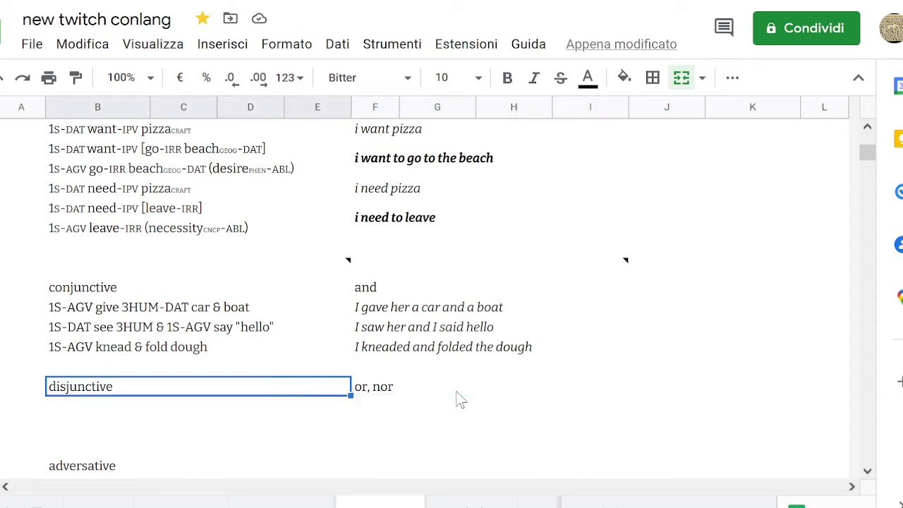
{"action": "key", "text": "Right"}
{"action": "key", "text": "Down"}
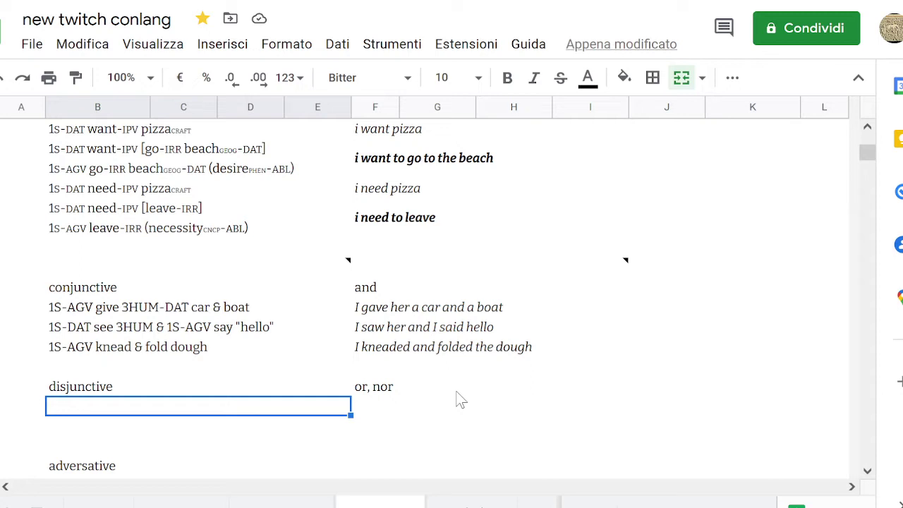
Enter "oar" in the translation cell below "or, nor" and clear it again.
{"action": "left_click", "coordinate": [460, 399]}
{"action": "key", "text": "Right"}
{"action": "key", "text": "Left"}
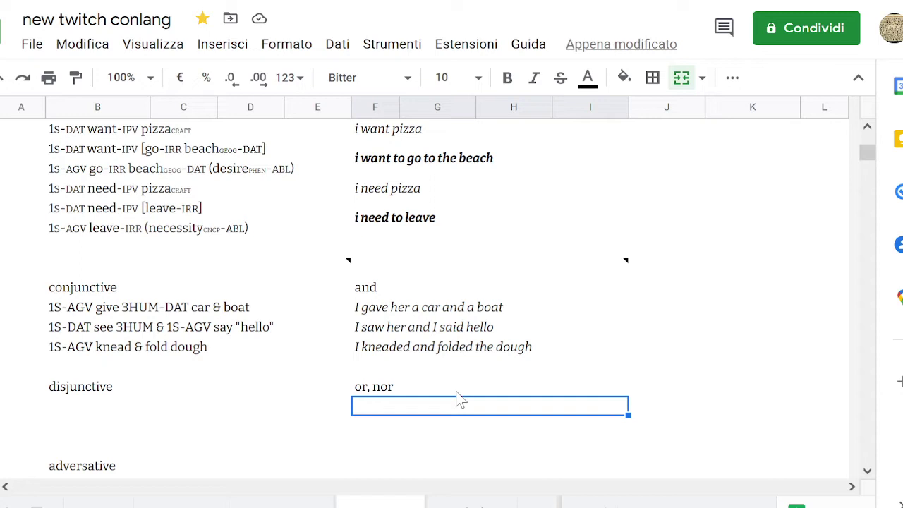
{"action": "type", "text": "oar"}
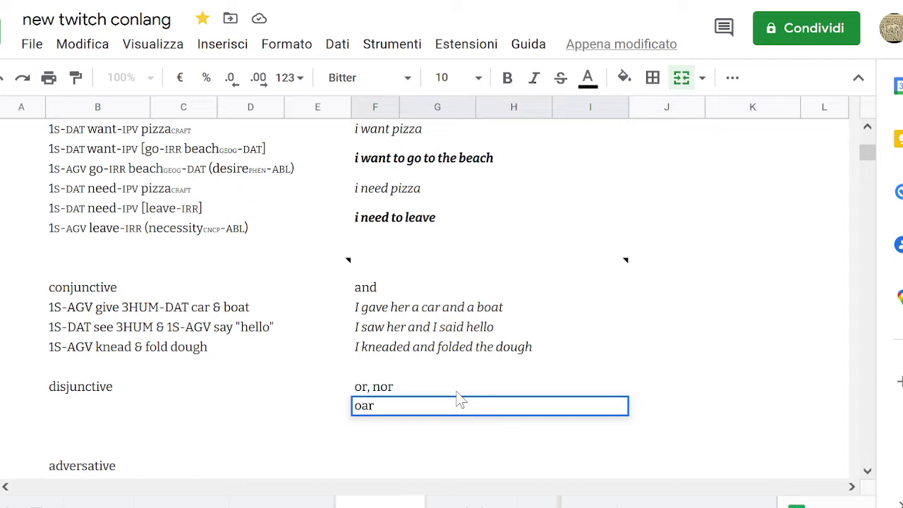
{"action": "key", "text": "Return"}
{"action": "key", "text": "Up"}
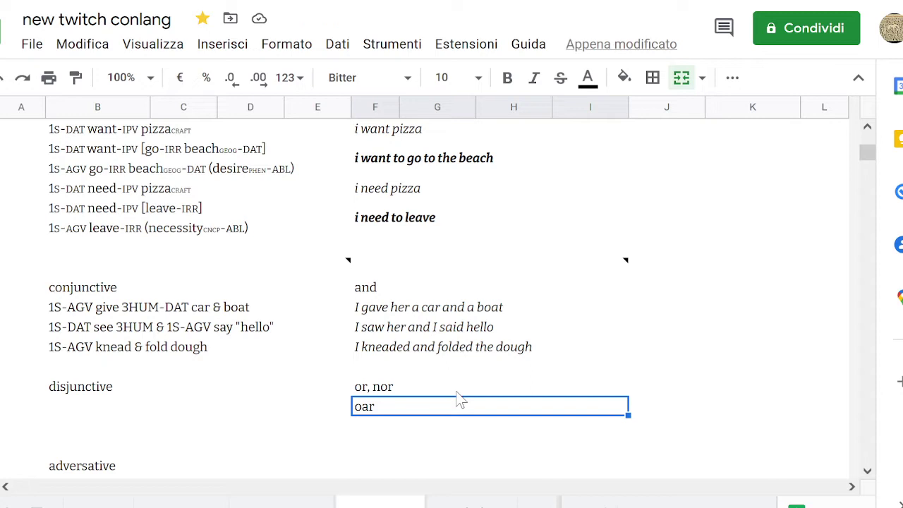
{"action": "key", "text": "Delete"}
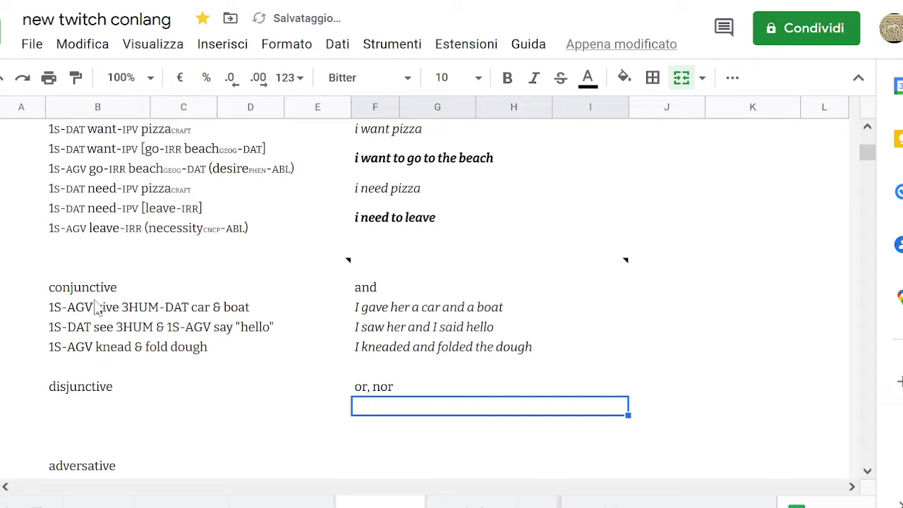
Enter "you use it to row a boat" in italics in the translation cell below "i need to leave".
{"action": "left_click", "coordinate": [74, 241]}
{"action": "key", "text": "Down"}
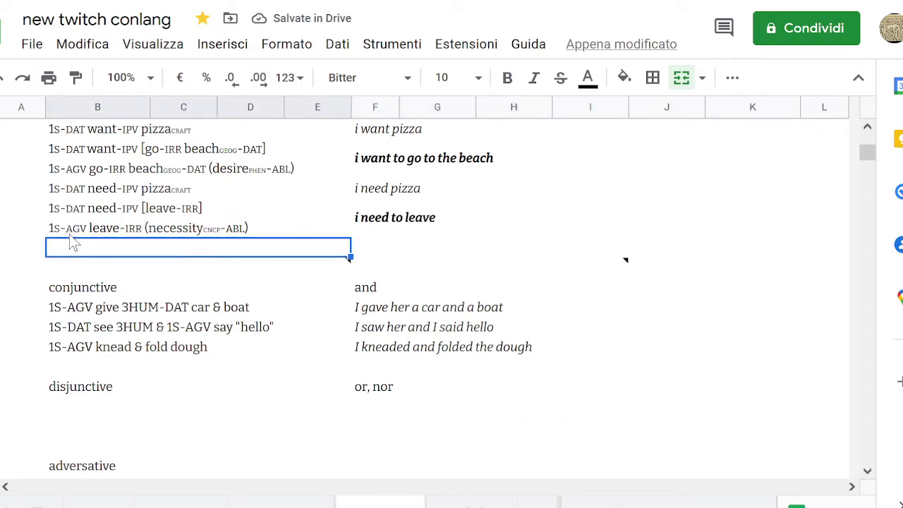
{"action": "key", "text": "Right"}
{"action": "type", "text": "you use"}
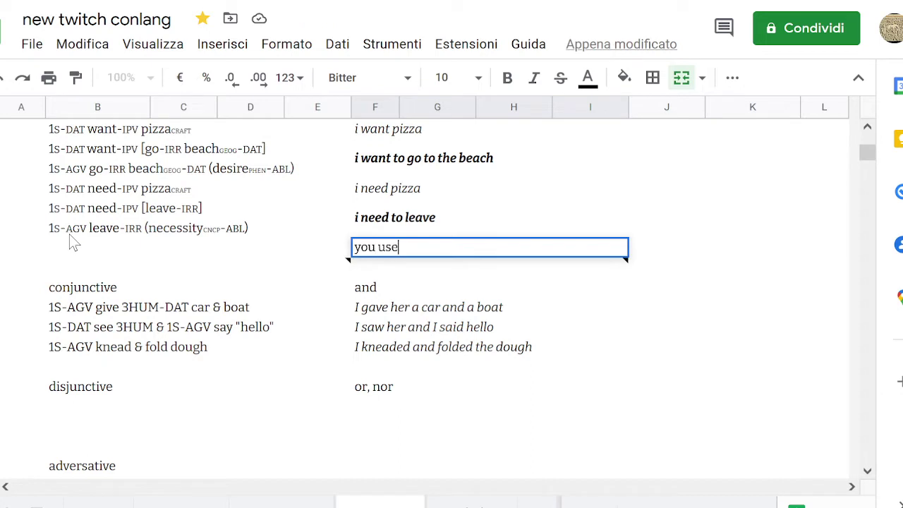
{"action": "type", "text": " it to row a boat"}
{"action": "key", "text": "ctrl+a"}
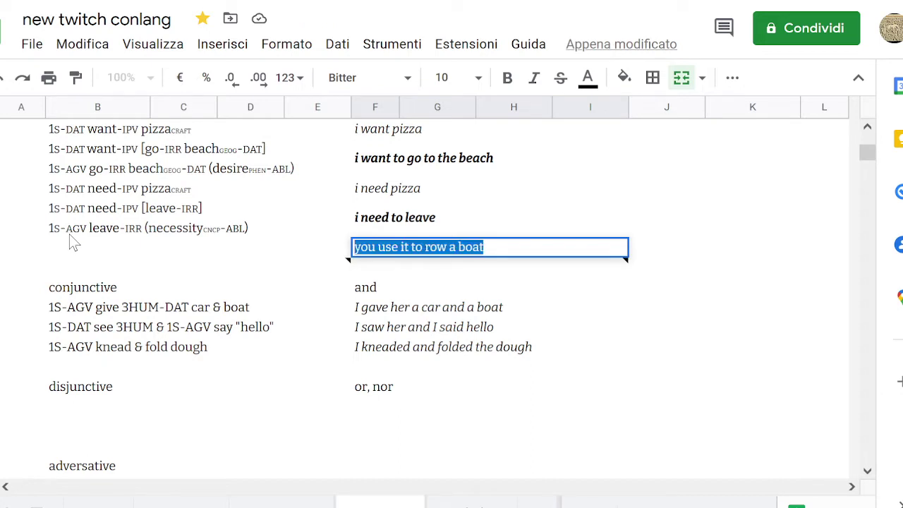
{"action": "key", "text": "ctrl+i"}
{"action": "left_click", "coordinate": [72, 229]}
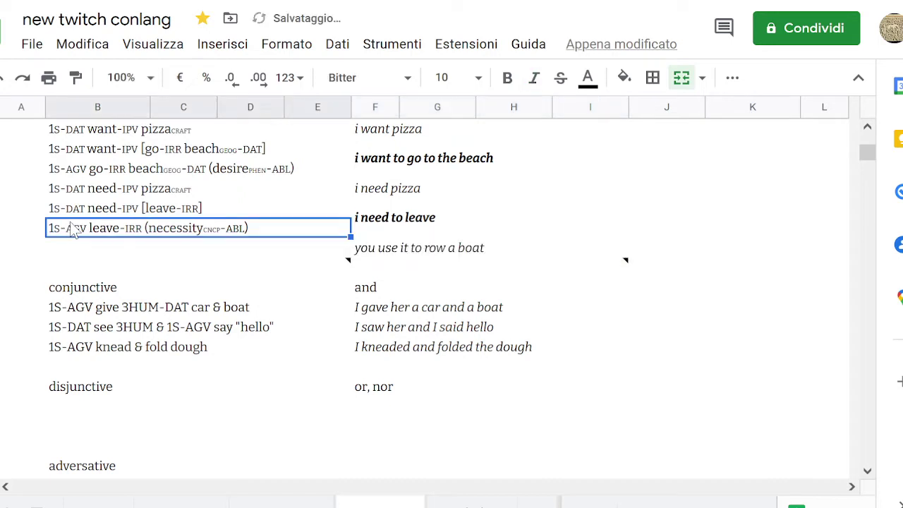
Enter "do you want pizza or a hot dog?" as the first disjunctive example translation, below "or, nor".
{"action": "left_click", "coordinate": [85, 388]}
{"action": "key", "text": "Down"}
{"action": "key", "text": "Right"}
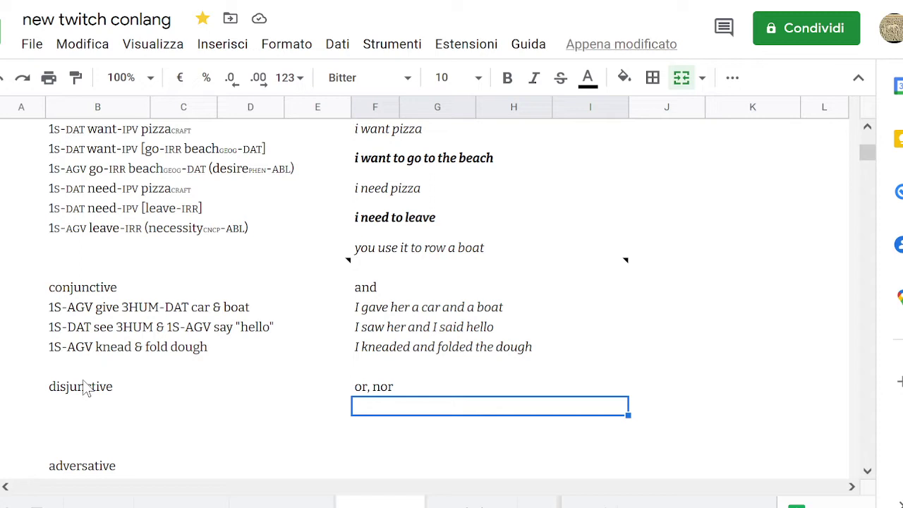
{"action": "type", "text": "do "}
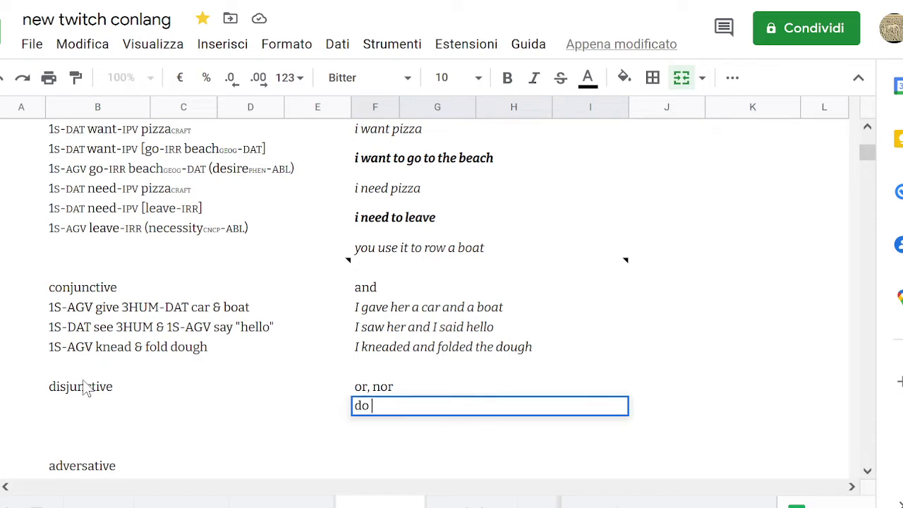
{"action": "type", "text": "you want pizza or"}
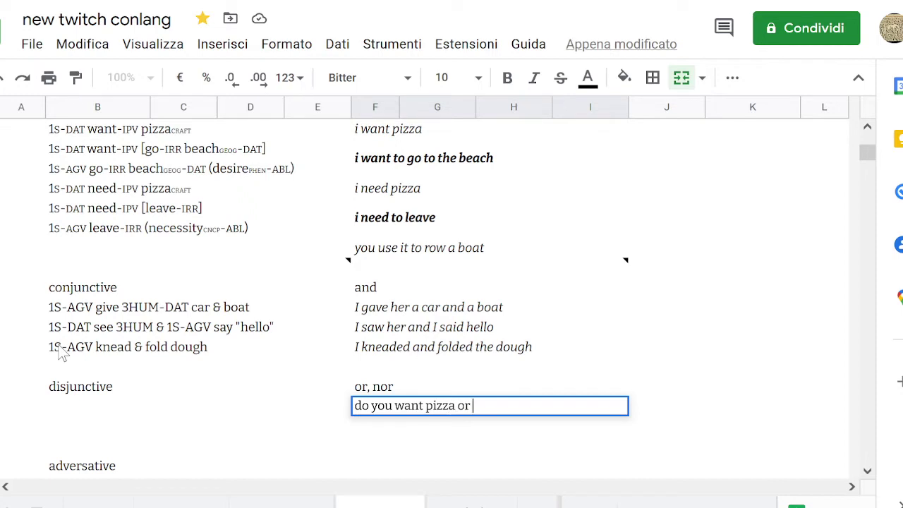
{"action": "type", "text": " a hot dog"}
{"action": "key", "text": "Return"}
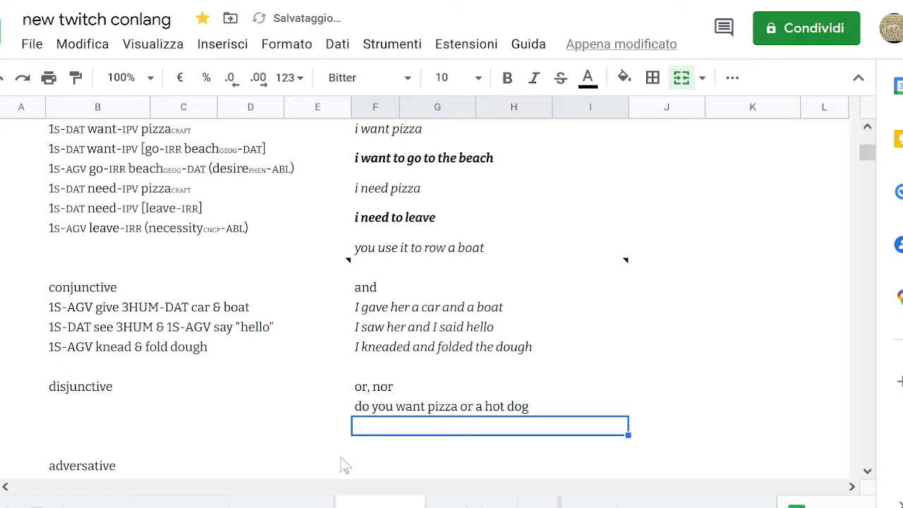
{"action": "double_click", "coordinate": [564, 408]}
{"action": "type", "text": "?"}
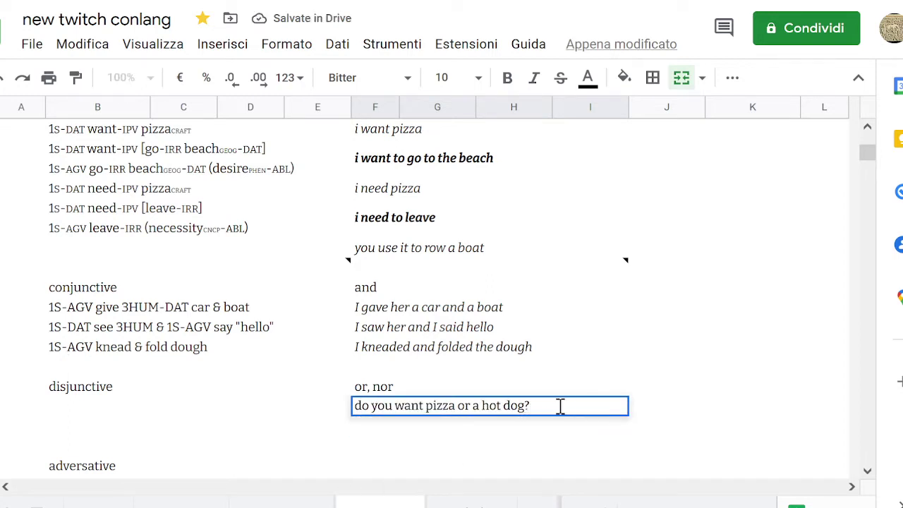
Enter the gloss "1S-DAT want pizza hotdog" below the disjunctive label.
{"action": "left_click", "coordinate": [313, 414]}
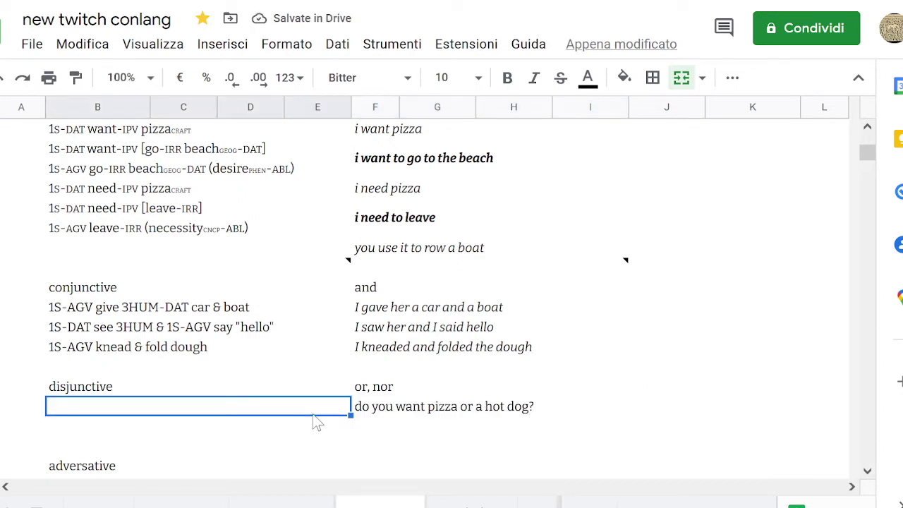
{"action": "type", "text": "1S-"}
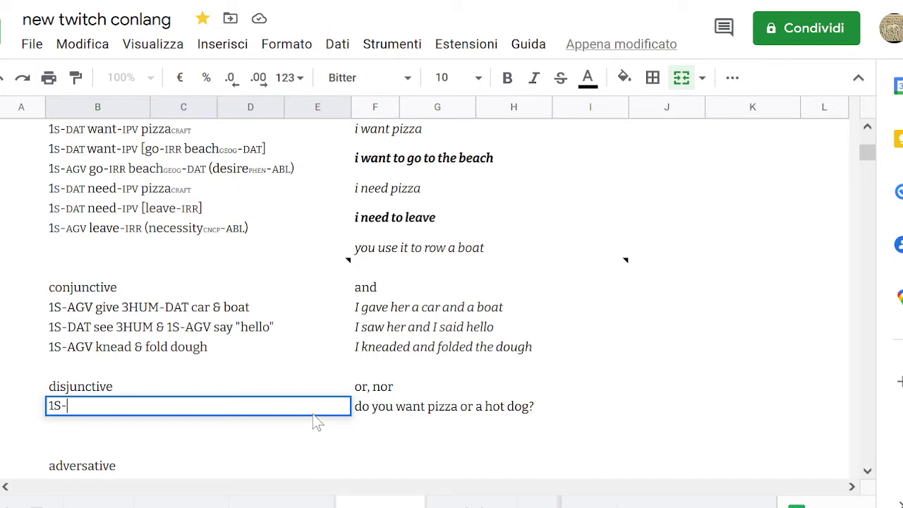
{"action": "type", "text": "d"}
{"action": "key", "text": "BackSpace"}
{"action": "type", "text": "DAT want"}
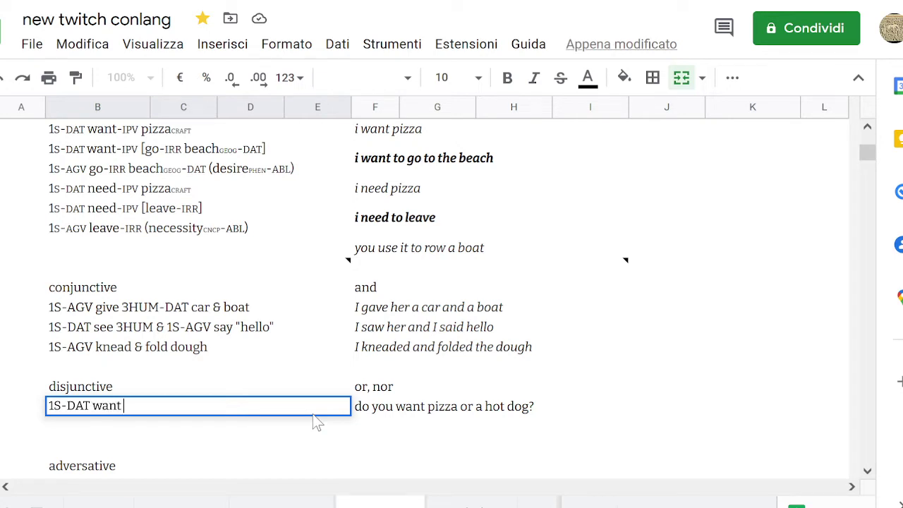
{"action": "type", "text": " pizza hotdog"}
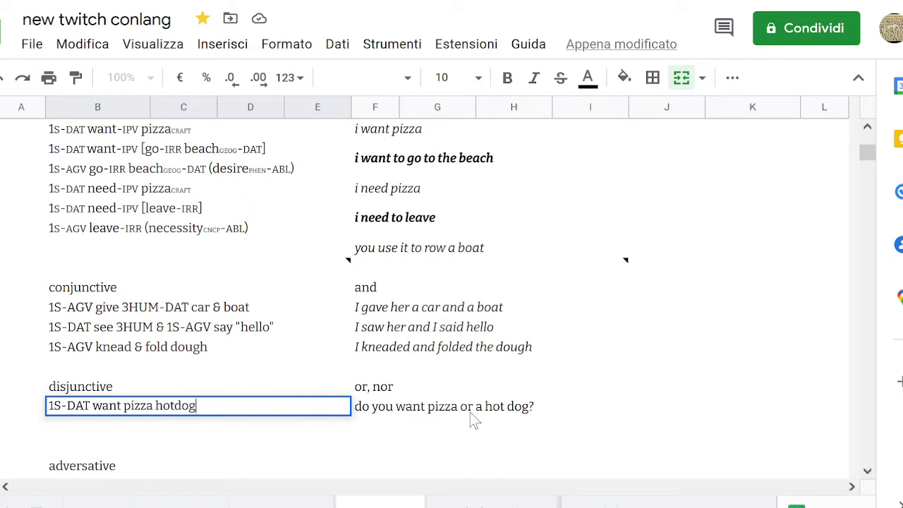
Respell "hot dog" as "hotdog" in the disjunctive translation and italicize that cell.
{"action": "left_click", "coordinate": [497, 417]}
{"action": "double_click", "coordinate": [520, 405]}
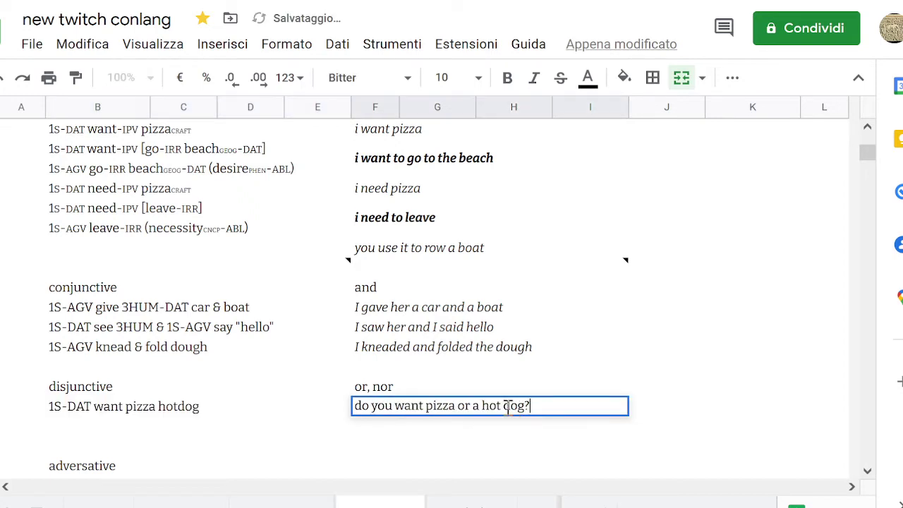
{"action": "key", "text": "BackSpace"}
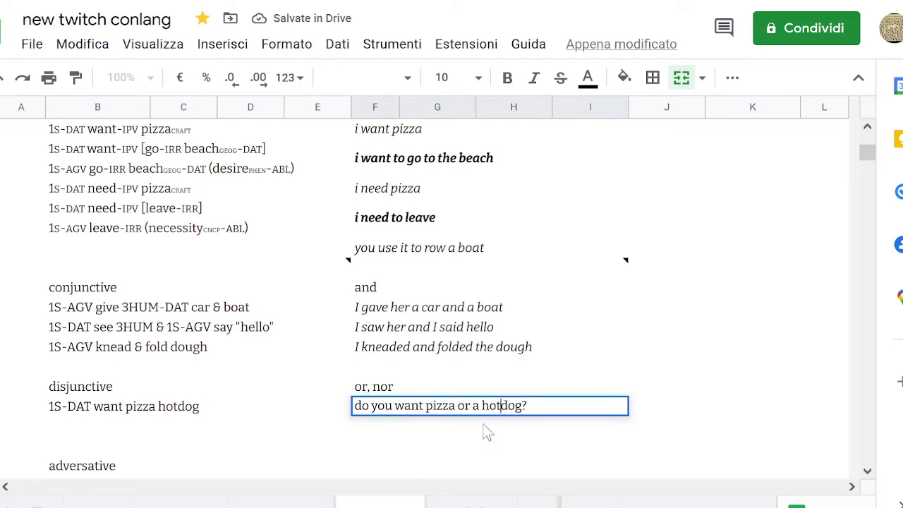
{"action": "key", "text": "Return"}
{"action": "key", "text": "Up"}
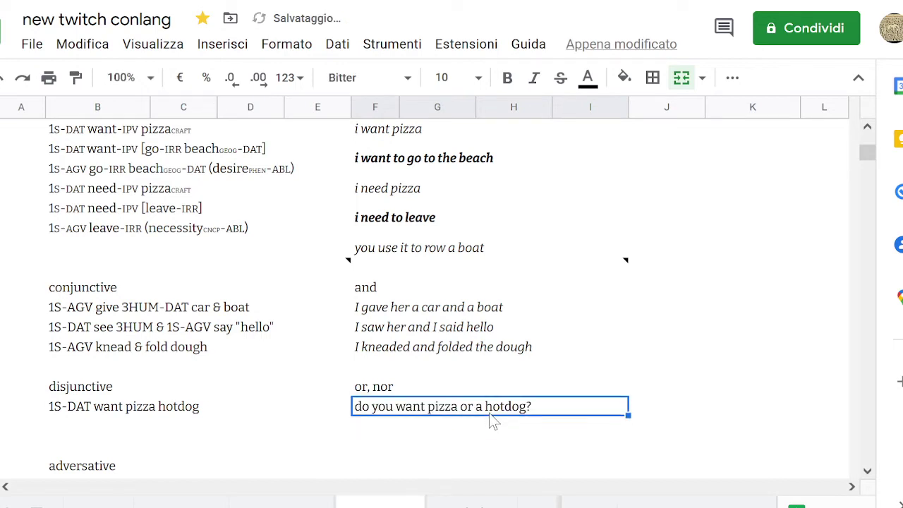
{"action": "key", "text": "ctrl+i"}
Insert "or" between "pizza" and "hotdog" in the disjunctive gloss.
{"action": "left_click", "coordinate": [242, 415]}
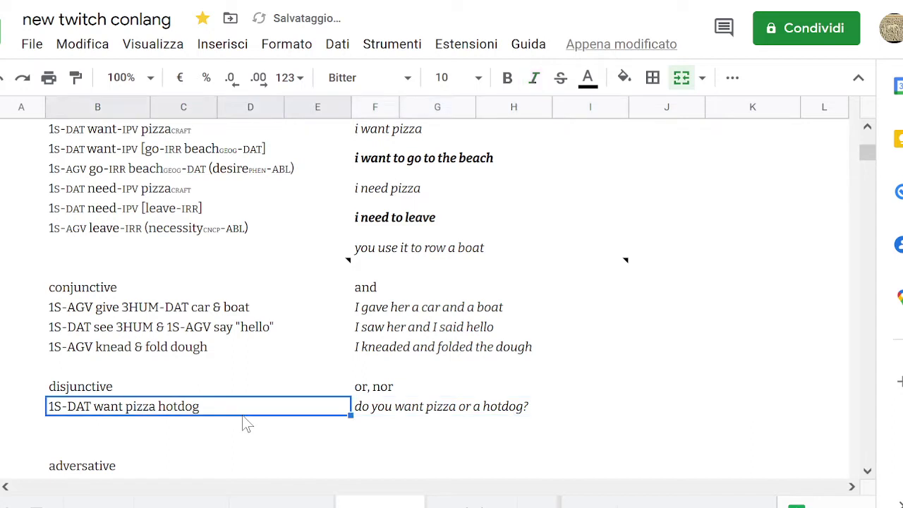
{"action": "key", "text": "Return"}
{"action": "key", "text": "Left"}
{"action": "key", "text": "Left"}
{"action": "key", "text": "Left"}
{"action": "key", "text": "Left"}
{"action": "key", "text": "Left"}
{"action": "key", "text": "Left"}
{"action": "key", "text": "Left"}
{"action": "key", "text": "Left"}
{"action": "key", "text": "Left"}
{"action": "key", "text": "Left"}
{"action": "key", "text": "Left"}
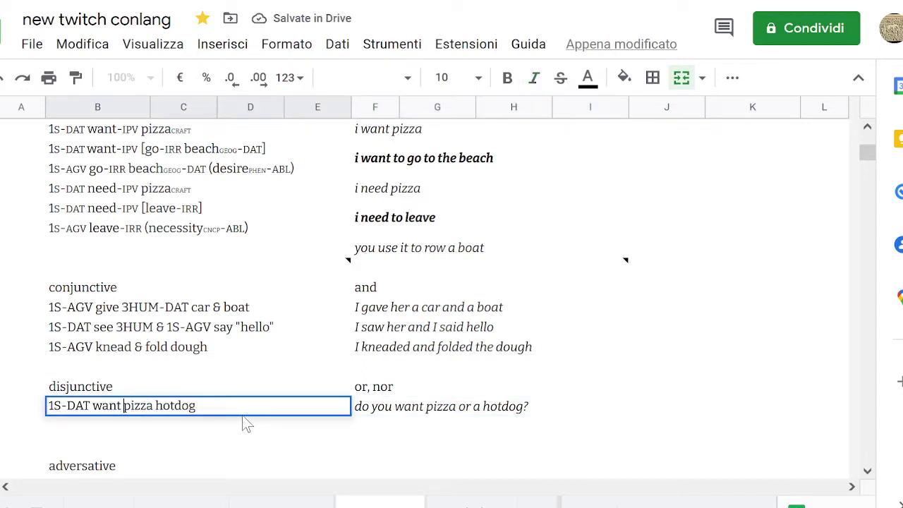
{"action": "key", "text": "Right"}
{"action": "key", "text": "Right"}
{"action": "key", "text": "Right"}
{"action": "key", "text": "Right"}
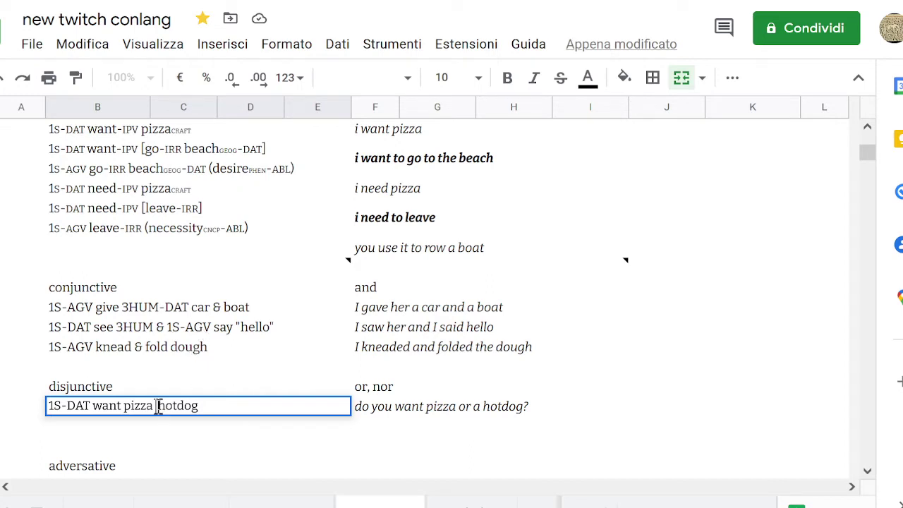
{"action": "type", "text": "or"}
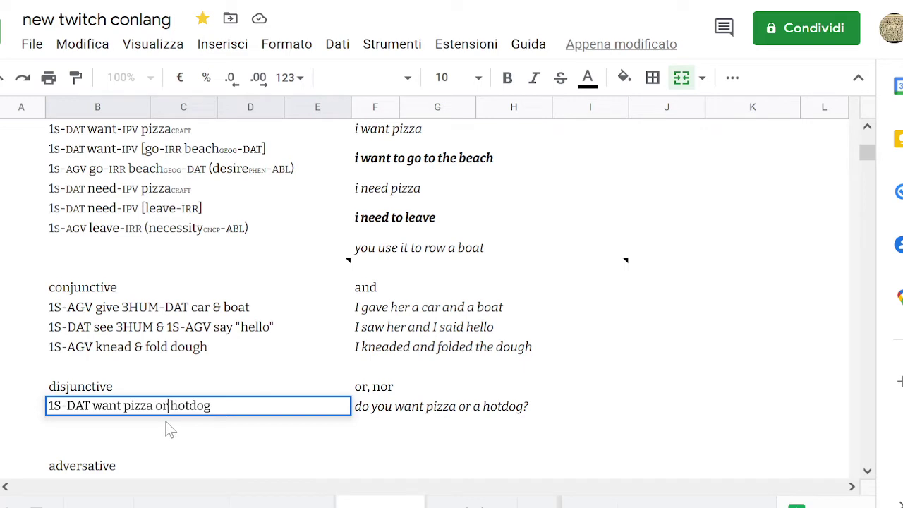
{"action": "key", "text": "Return"}
{"action": "key", "text": "Up"}
{"action": "key", "text": "Down"}
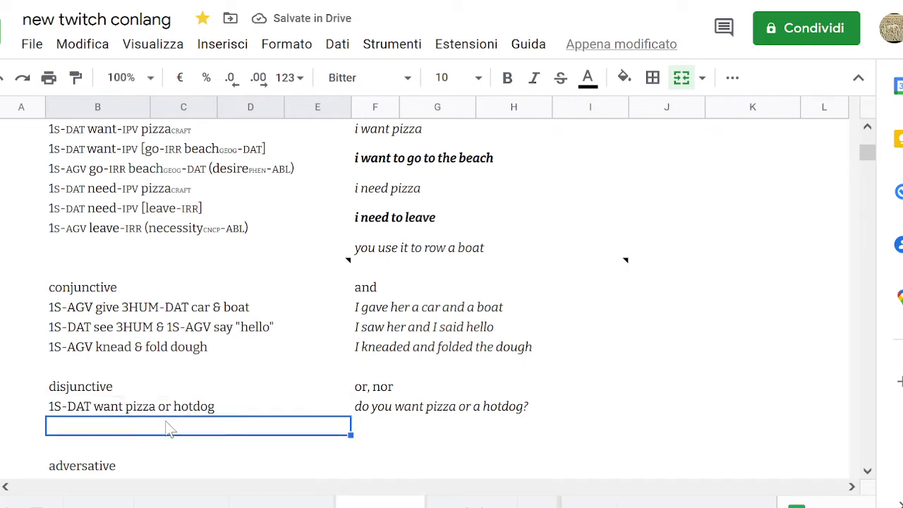
{"action": "key", "text": "Up"}
{"action": "key", "text": "Down"}
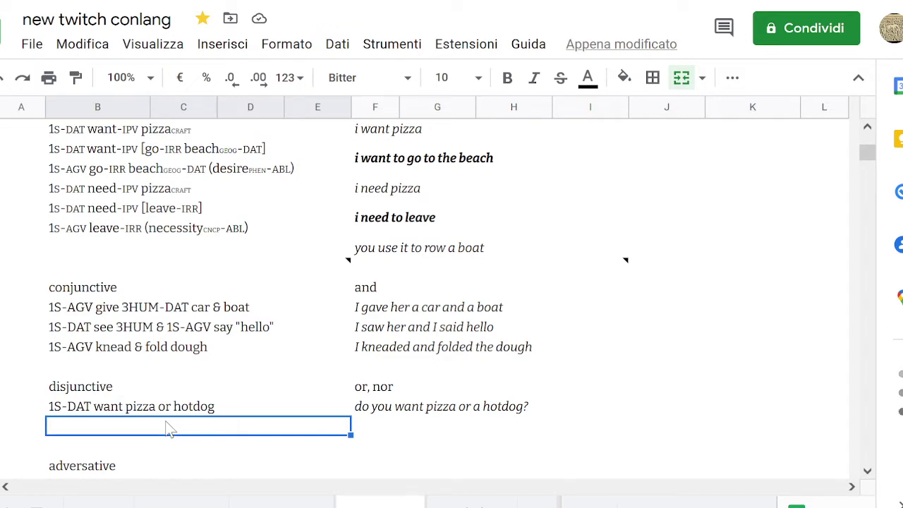
{"action": "key", "text": "Right"}
{"action": "key", "text": "Left"}
{"action": "key", "text": "Up"}
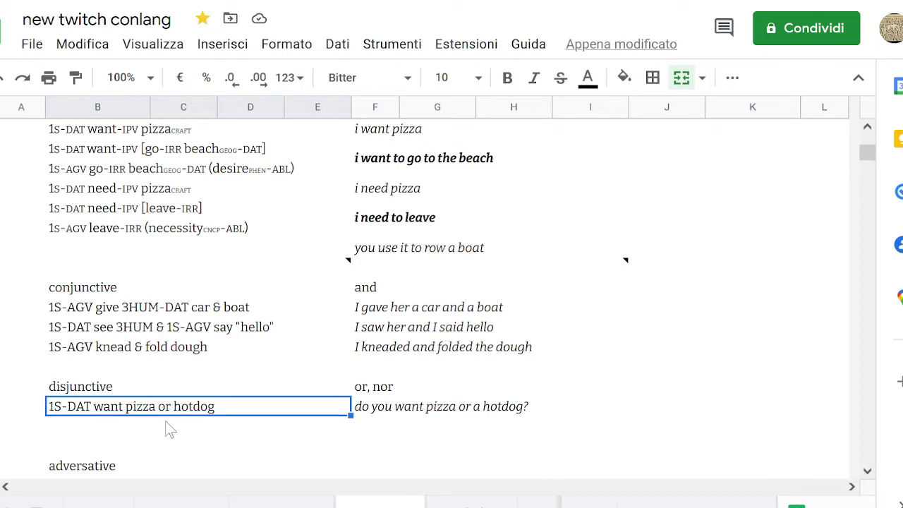
{"action": "key", "text": "Down"}
{"action": "key", "text": "Up"}
{"action": "key", "text": "Down"}
{"action": "key", "text": "Up"}
{"action": "key", "text": "Down"}
{"action": "key", "text": "Up"}
{"action": "left_click", "coordinate": [169, 429]}
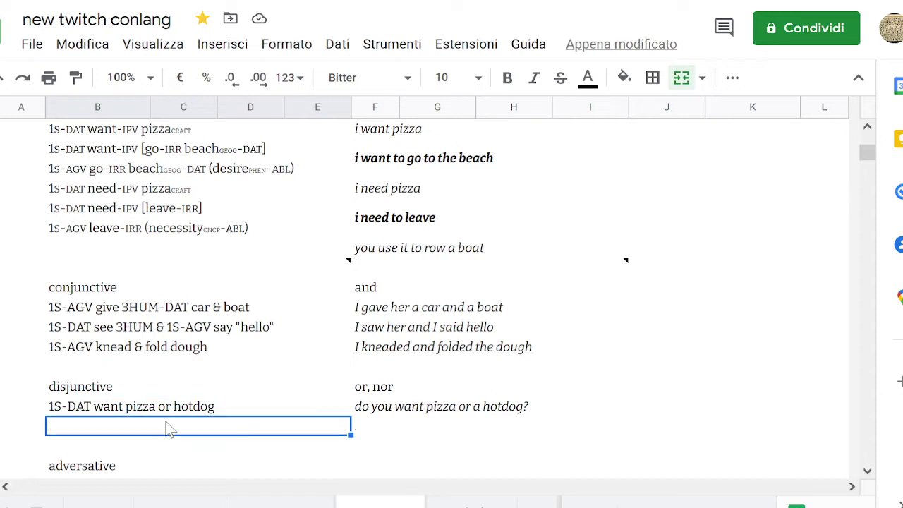
{"action": "key", "text": "Up"}
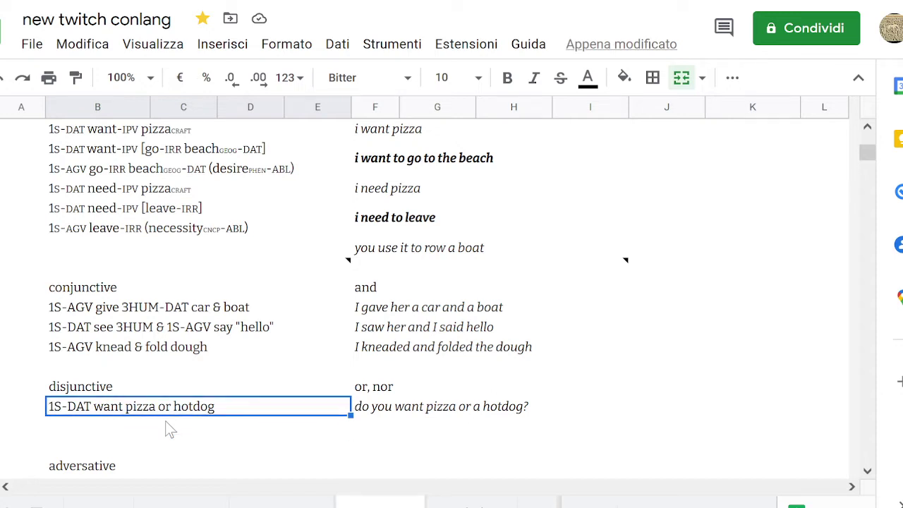
{"action": "left_click", "coordinate": [169, 428]}
{"action": "key", "text": "Up"}
{"action": "key", "text": "Right"}
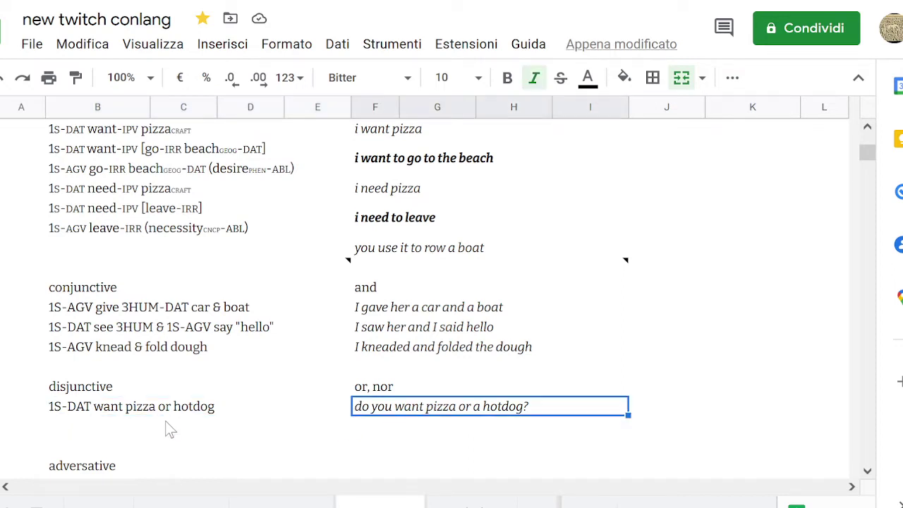
{"action": "key", "text": "Left"}
{"action": "key", "text": "Right"}
{"action": "key", "text": "Left"}
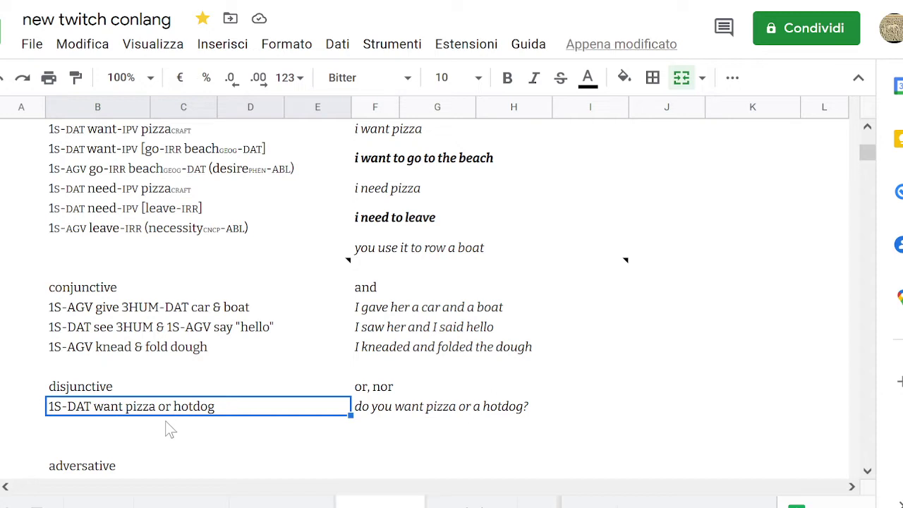
{"action": "key", "text": "Right"}
{"action": "key", "text": "Left"}
{"action": "key", "text": "Right"}
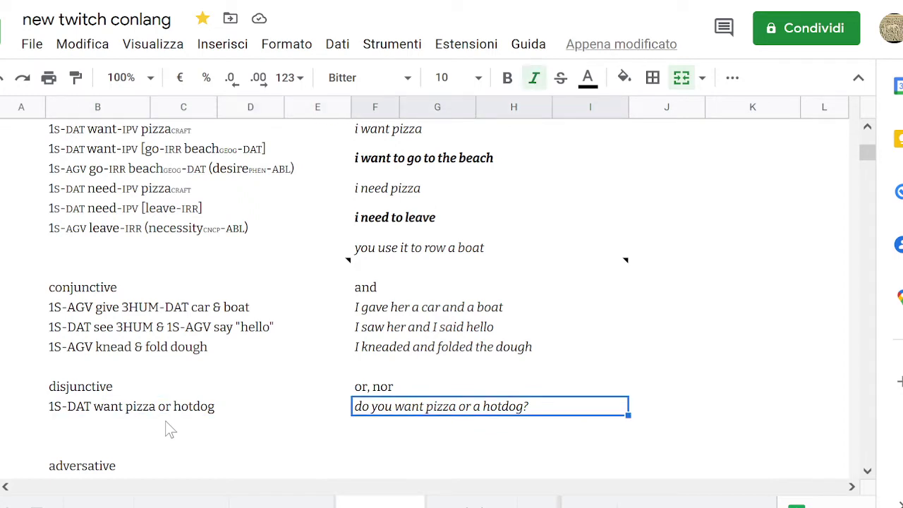
{"action": "key", "text": "Right"}
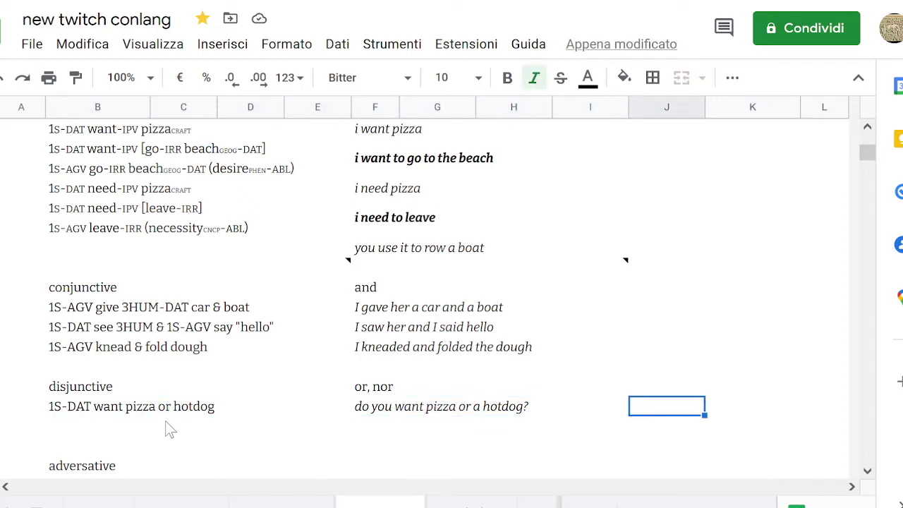
{"action": "key", "text": "Left"}
{"action": "key", "text": "Left"}
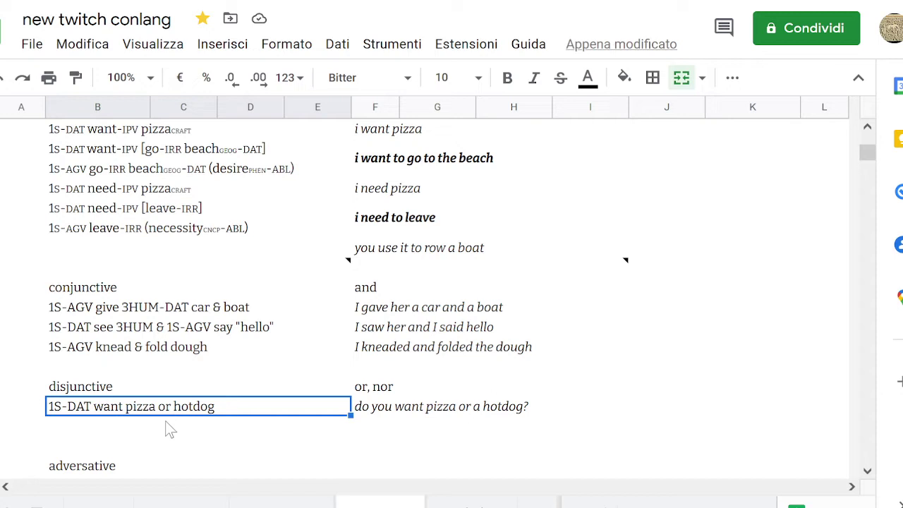
{"action": "key", "text": "Tab"}
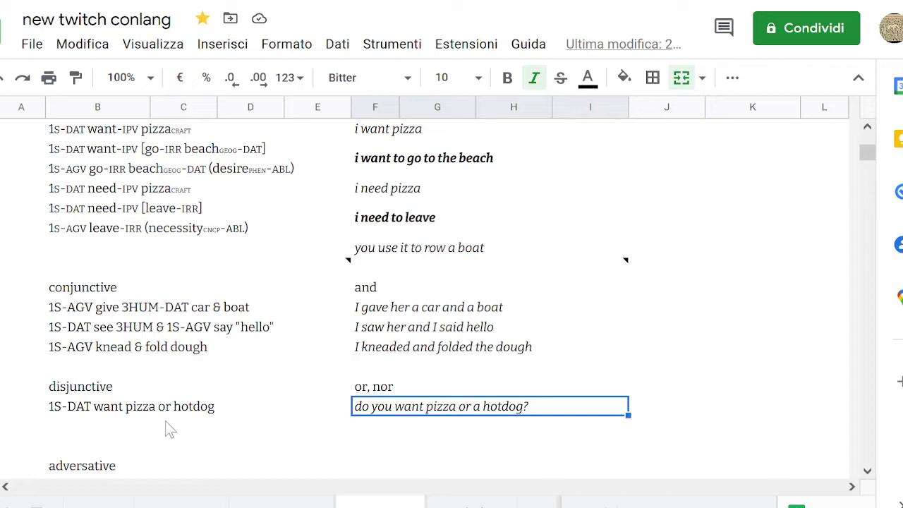
{"action": "key", "text": "Down"}
{"action": "key", "text": "Left"}
{"action": "key", "text": "Right"}
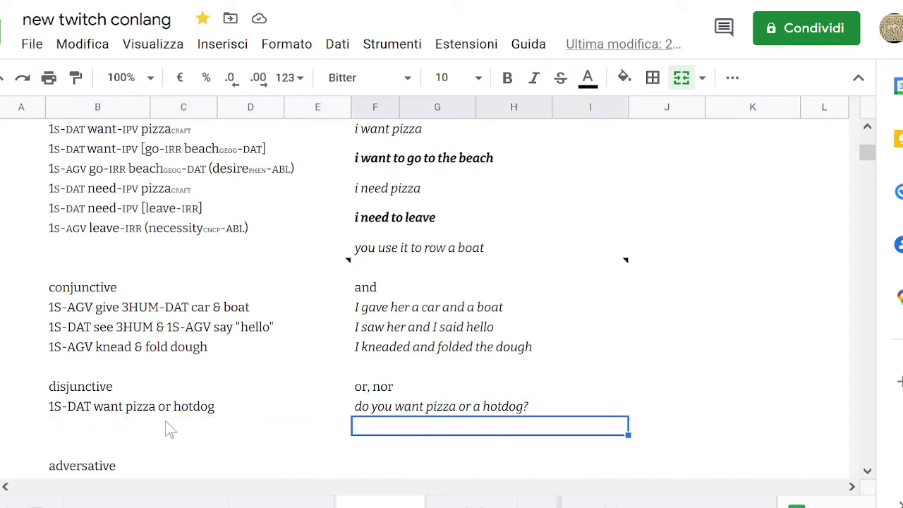
{"action": "key", "text": "Left"}
{"action": "key", "text": "Right"}
{"action": "key", "text": "Left"}
{"action": "key", "text": "Right"}
{"action": "key", "text": "Left"}
{"action": "key", "text": "Right"}
{"action": "key", "text": "Up"}
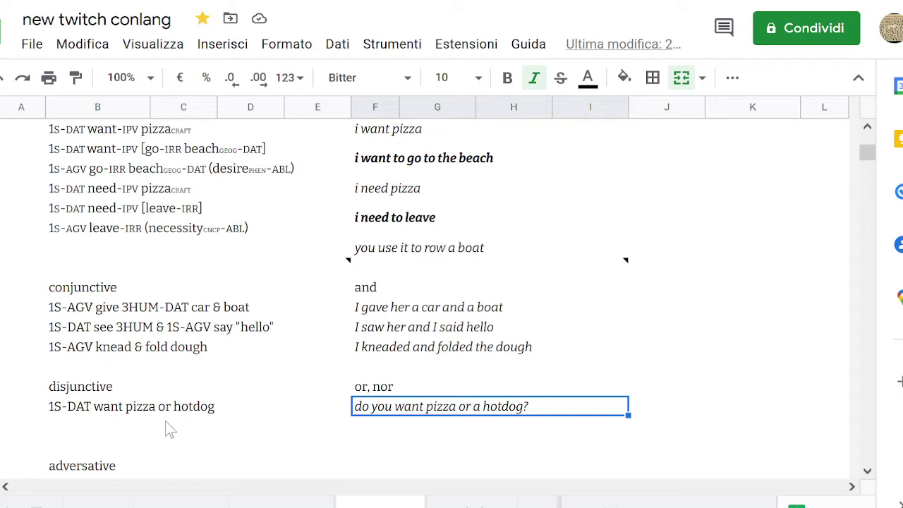
{"action": "key", "text": "Return"}
{"action": "key", "text": "Up"}
{"action": "key", "text": "Down"}
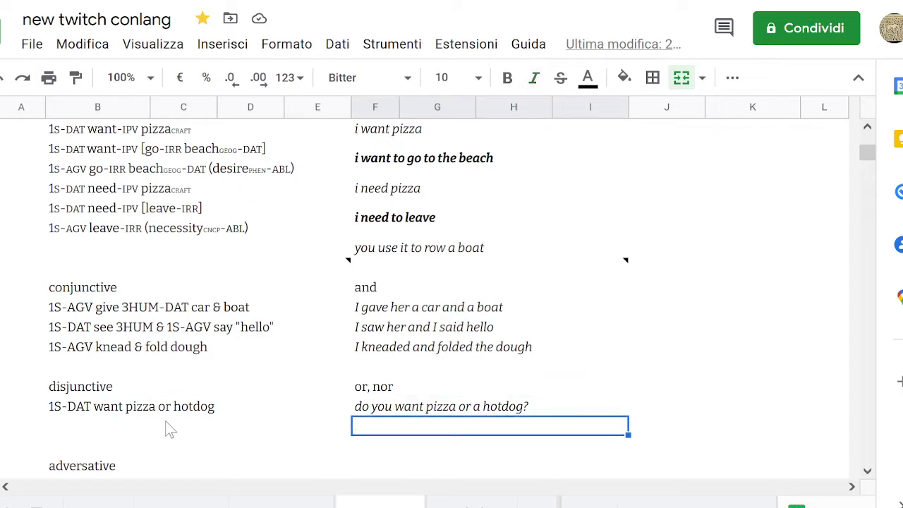
{"action": "key", "text": "Up"}
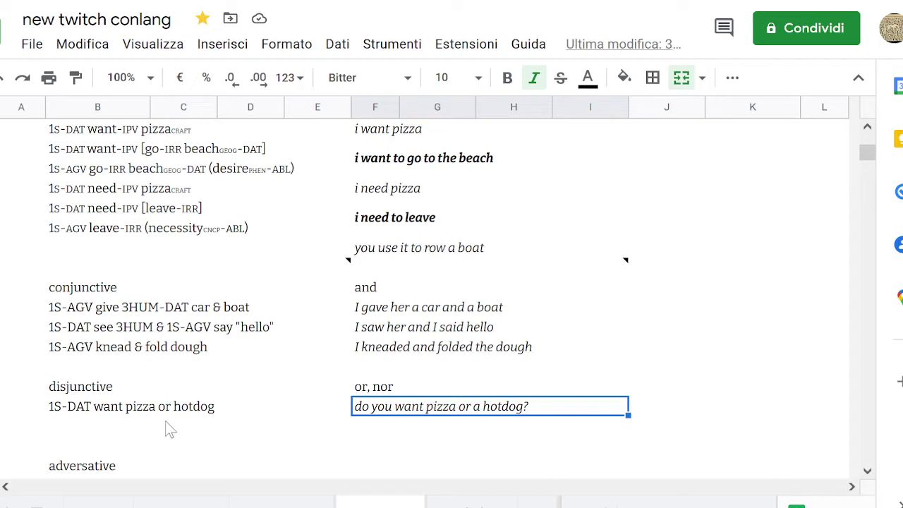
{"action": "key", "text": "Down"}
{"action": "key", "text": "Up"}
{"action": "key", "text": "Left"}
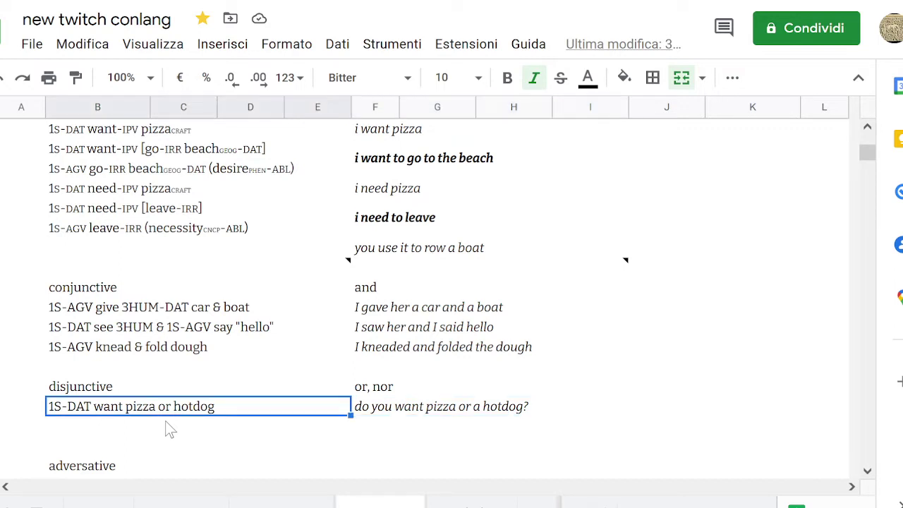
{"action": "key", "text": "Right"}
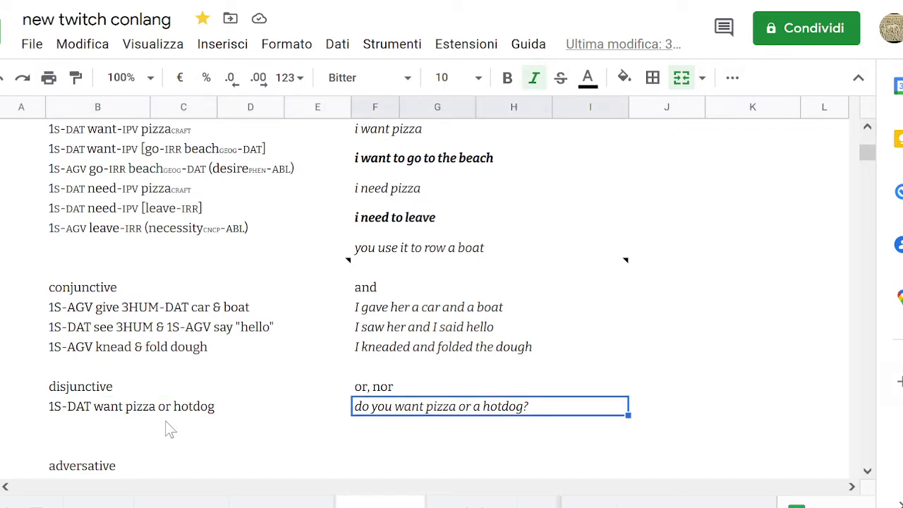
{"action": "key", "text": "Left"}
{"action": "key", "text": "Right"}
{"action": "key", "text": "Left"}
{"action": "key", "text": "Right"}
{"action": "key", "text": "Left"}
{"action": "key", "text": "Left"}
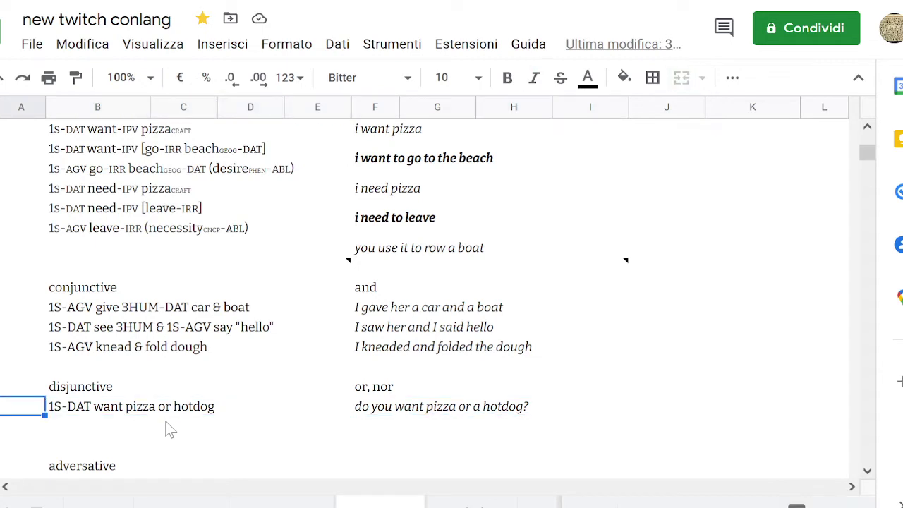
{"action": "key", "text": "Up"}
{"action": "key", "text": "Up"}
{"action": "key", "text": "Up"}
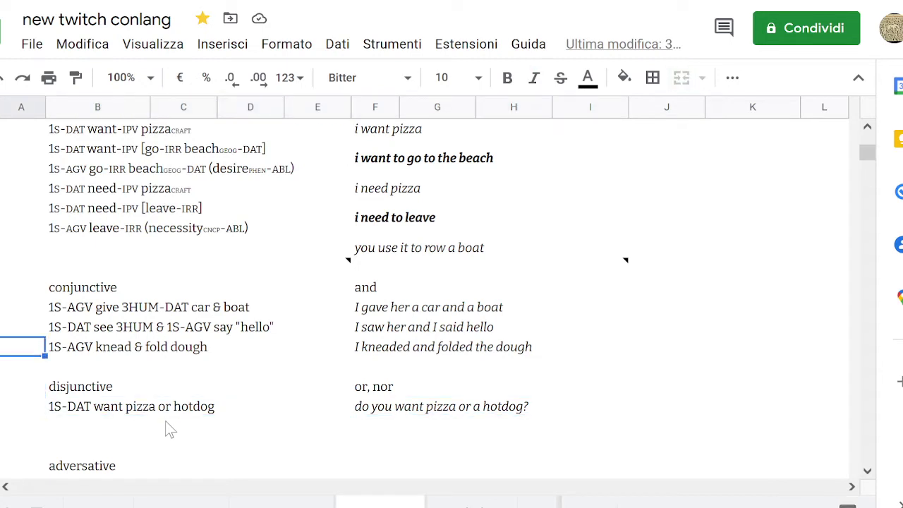
{"action": "key", "text": "Right"}
{"action": "key", "text": "Right"}
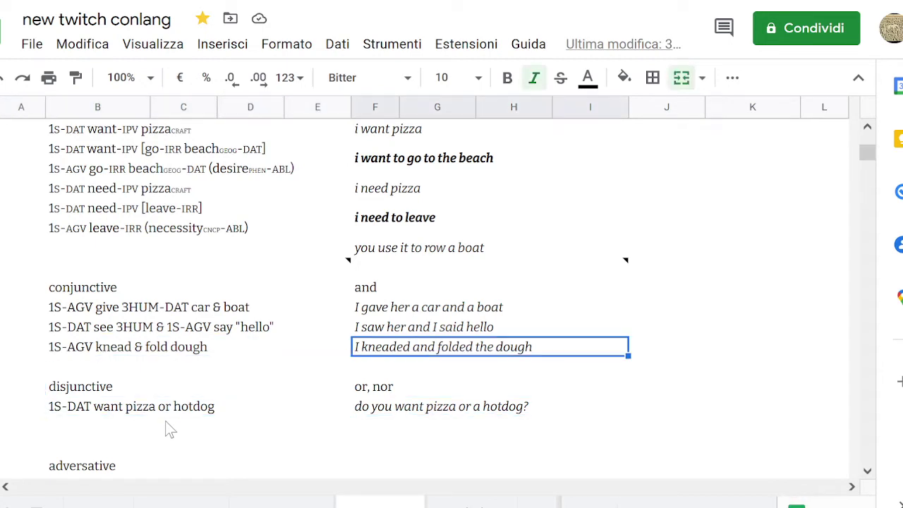
Enter "I burn and fold the dough" as a fourth conjunctive translation, below "I kneaded and folded the dough".
{"action": "key", "text": "Down"}
{"action": "key", "text": "Left"}
{"action": "key", "text": "Right"}
{"action": "key", "text": "Up"}
{"action": "key", "text": "Down"}
{"action": "key", "text": "Up"}
{"action": "key", "text": "Down"}
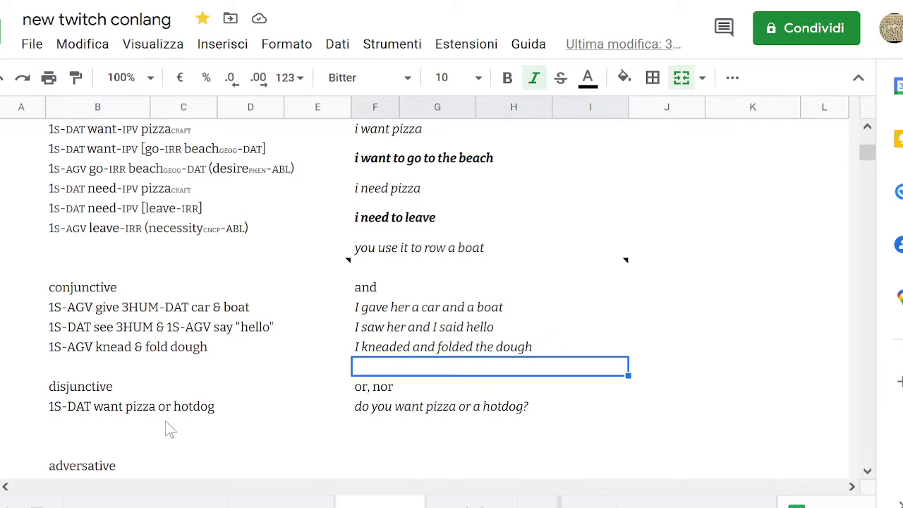
{"action": "type", "text": "I burn and"}
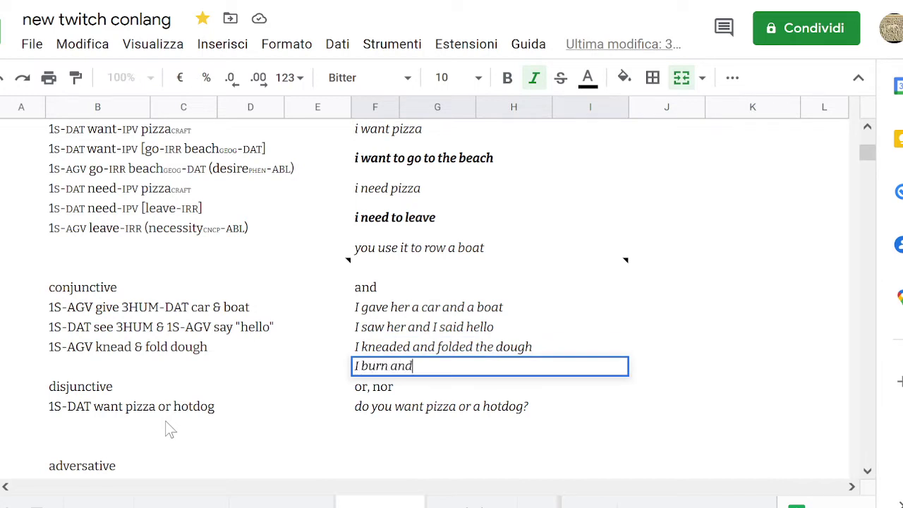
{"action": "type", "text": " fold the"}
{"action": "key", "text": "BackSpace"}
{"action": "type", "text": "t"}
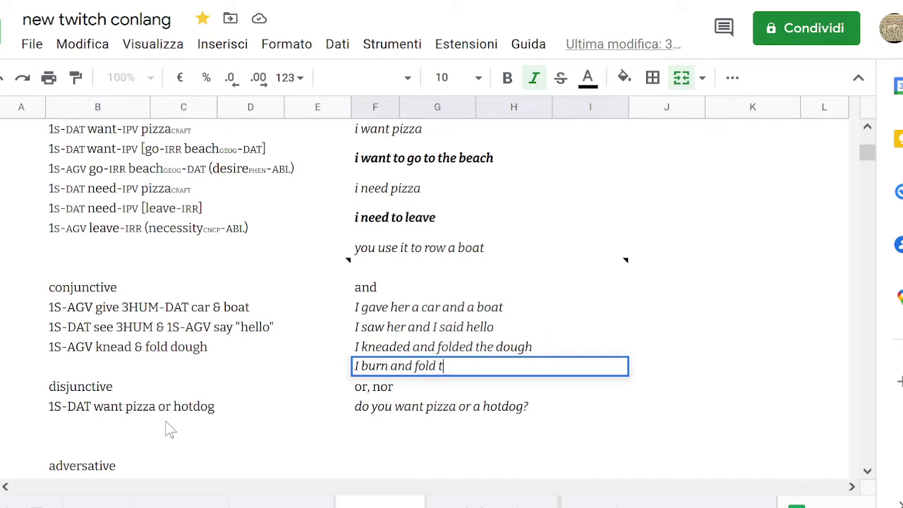
{"action": "type", "text": "he dough"}
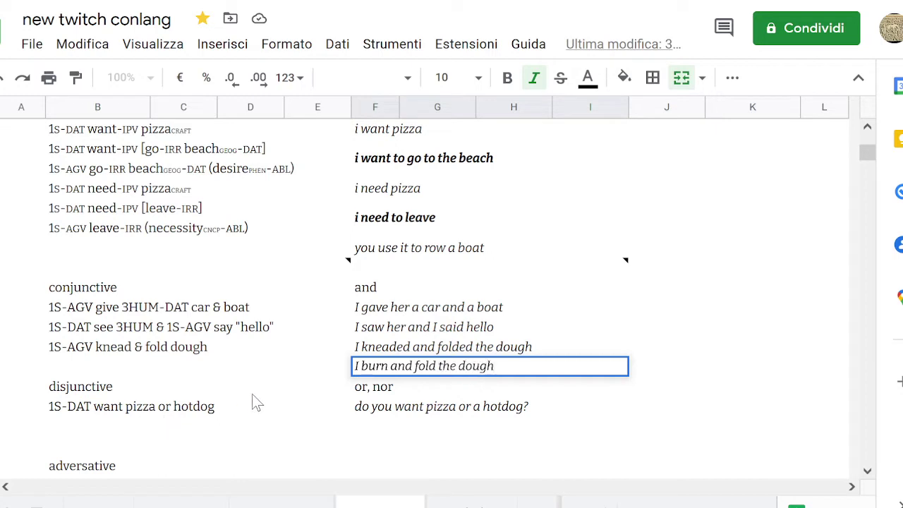
{"action": "left_click", "coordinate": [261, 374]}
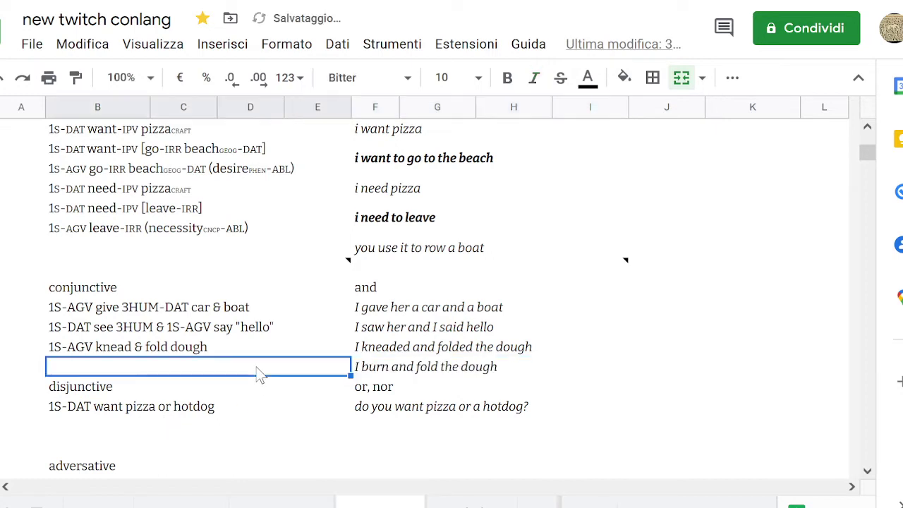
{"action": "key", "text": "Right"}
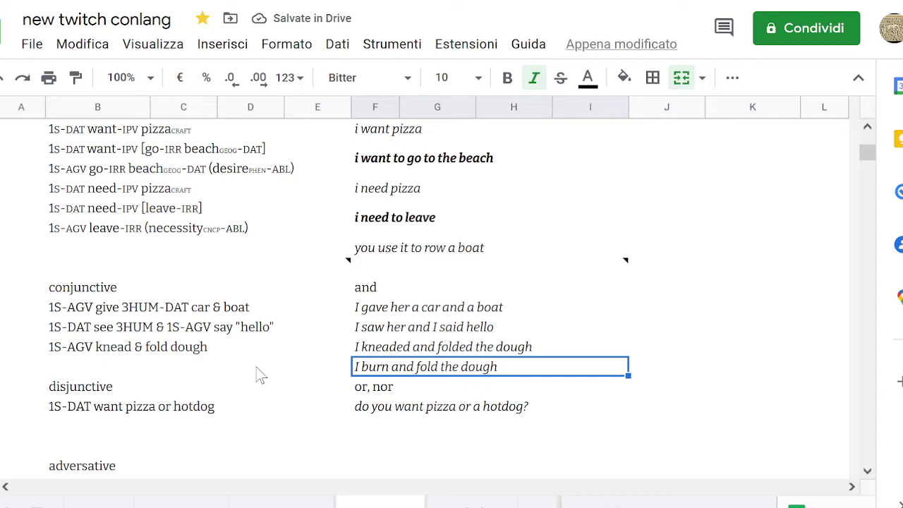
{"action": "key", "text": "Right"}
{"action": "key", "text": "Left"}
{"action": "key", "text": "Left"}
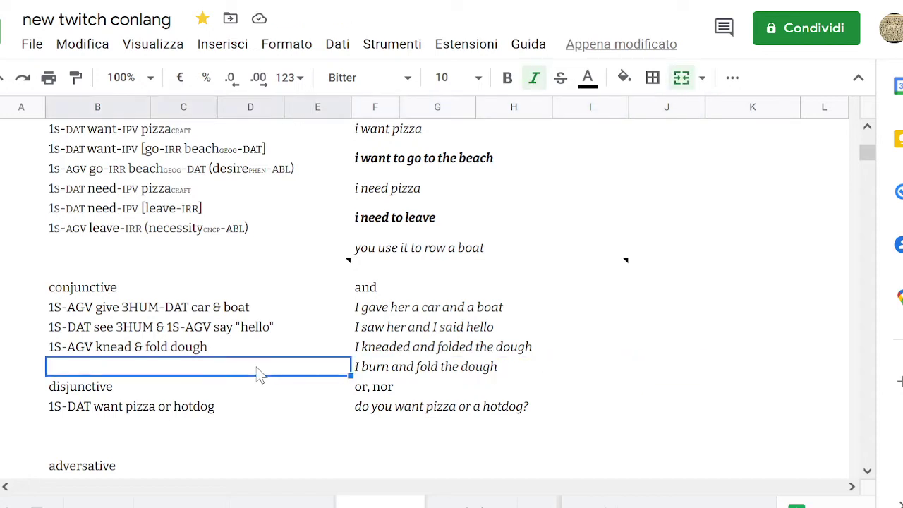
{"action": "key", "text": "Right"}
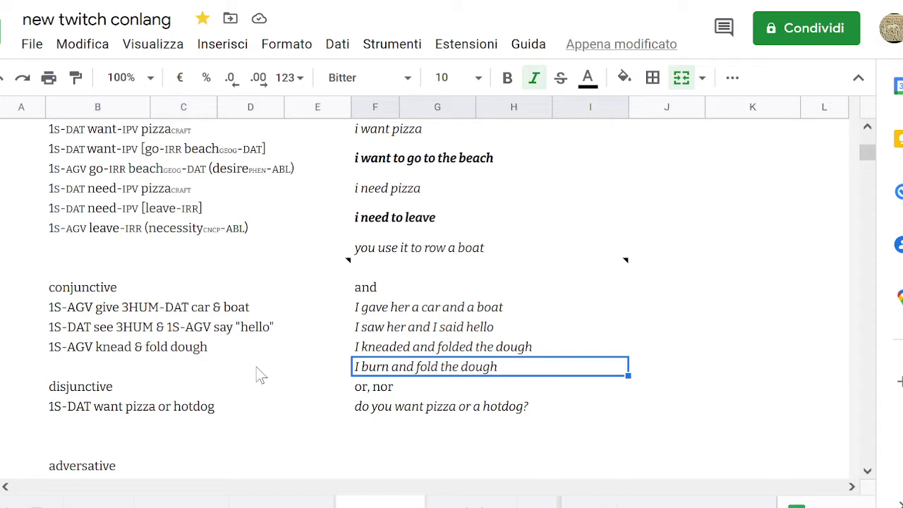
{"action": "key", "text": "Right"}
{"action": "key", "text": "Left"}
{"action": "key", "text": "Right"}
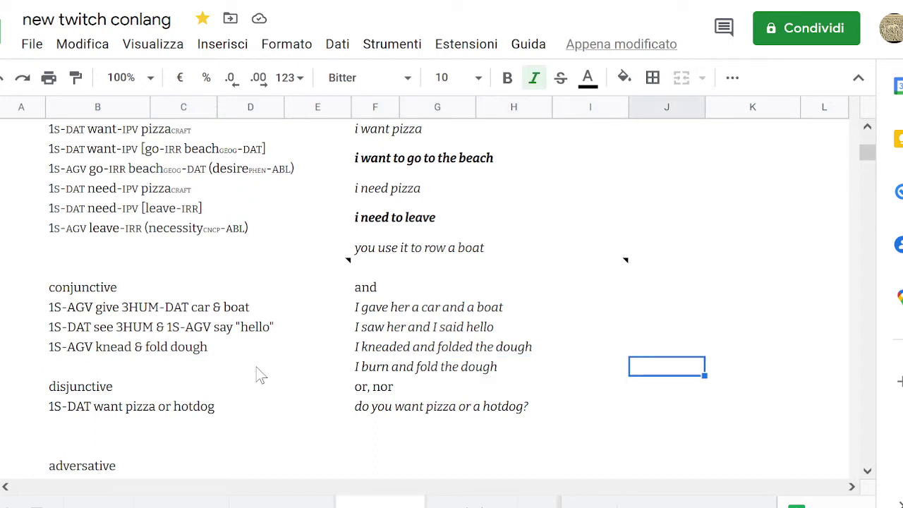
{"action": "key", "text": "Left"}
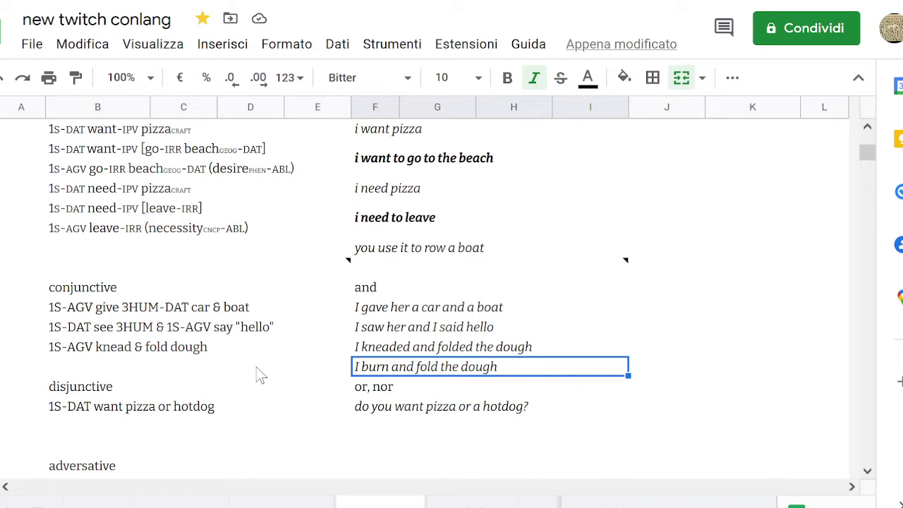
{"action": "key", "text": "Left"}
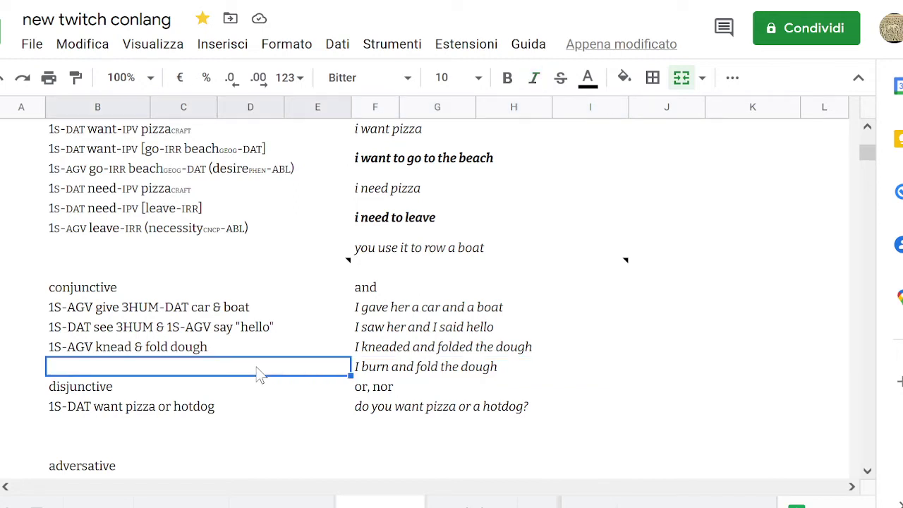
{"action": "key", "text": "Right"}
{"action": "key", "text": "Right"}
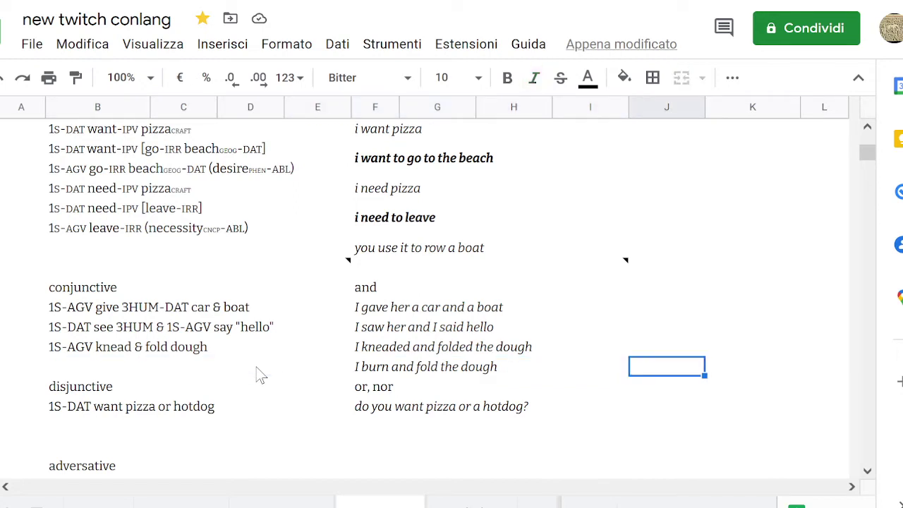
{"action": "key", "text": "Left"}
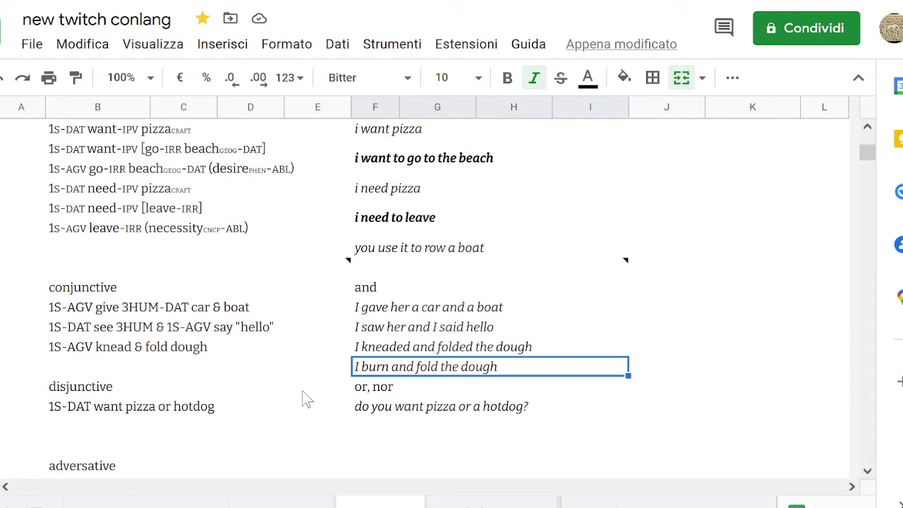
{"action": "double_click", "coordinate": [457, 372]}
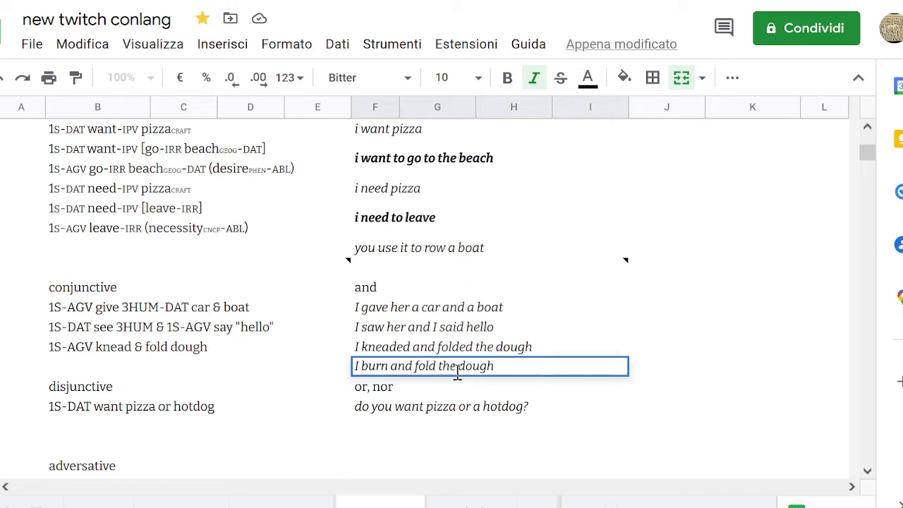
{"action": "left_click", "coordinate": [278, 368]}
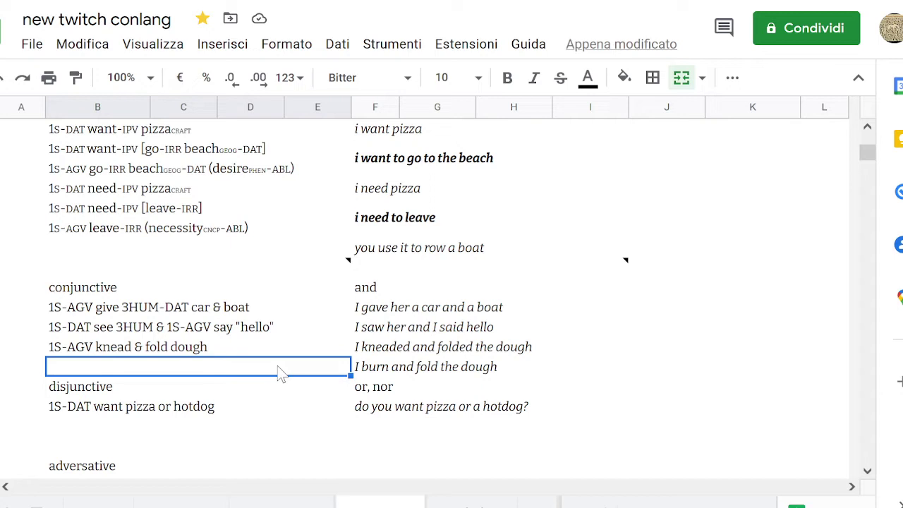
{"action": "key", "text": "Up"}
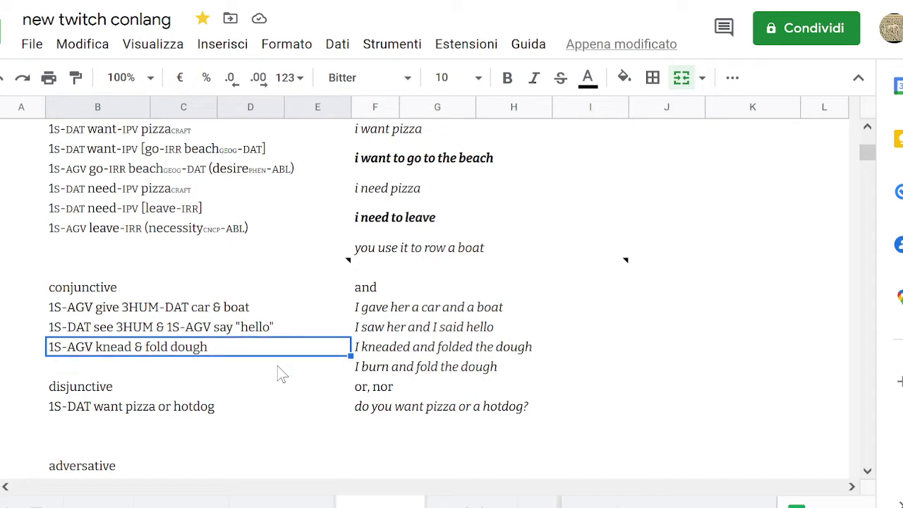
{"action": "key", "text": "Down"}
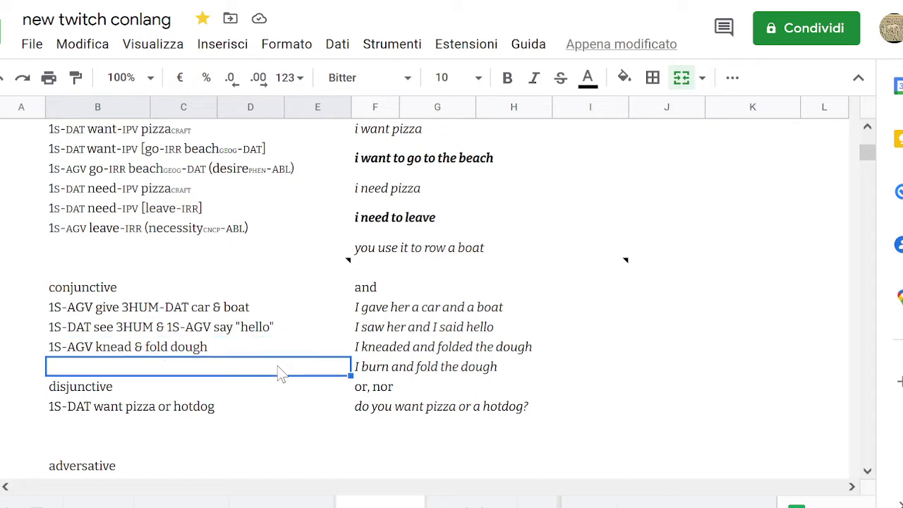
{"action": "key", "text": "Up"}
{"action": "key", "text": "Down"}
{"action": "key", "text": "Up"}
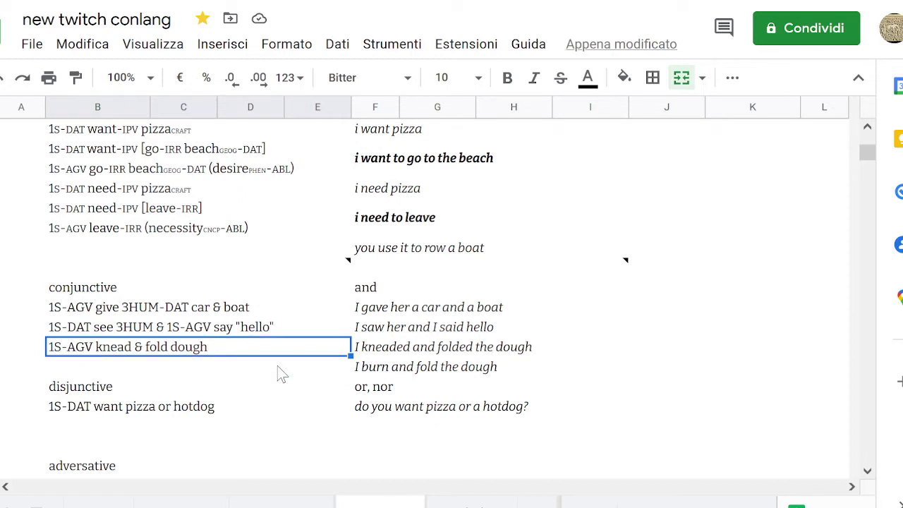
Draft the gloss "1S burn & 1S-AGV" in the cell beside "I burn and fold the dough".
{"action": "key", "text": "Down"}
{"action": "key", "text": "Right"}
{"action": "key", "text": "Left"}
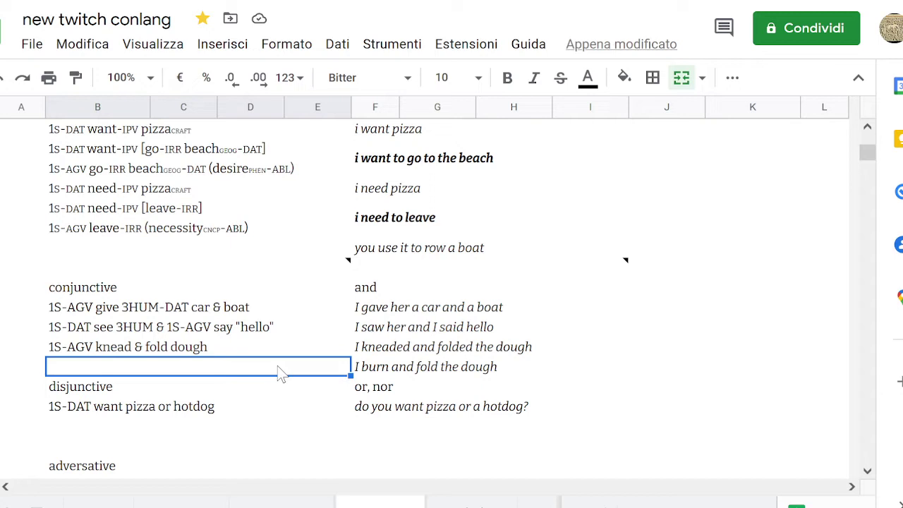
{"action": "type", "text": "1S"}
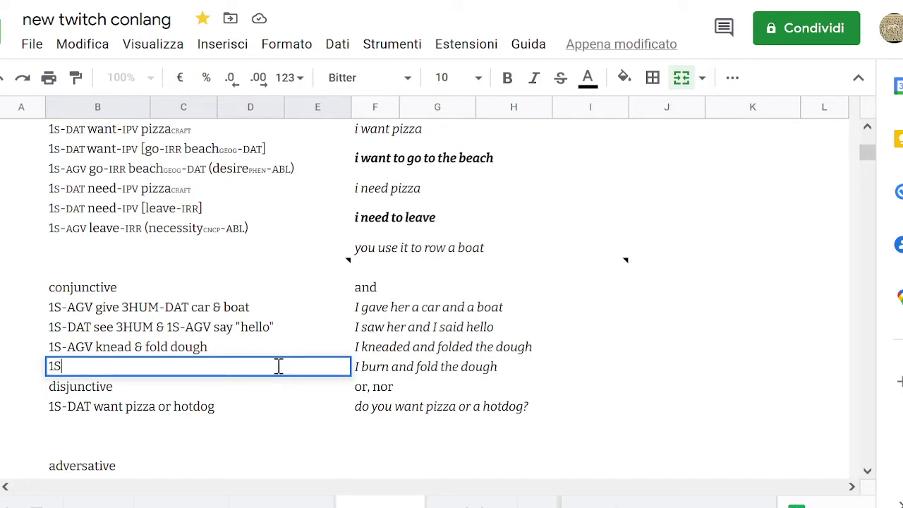
{"action": "type", "text": " burn"}
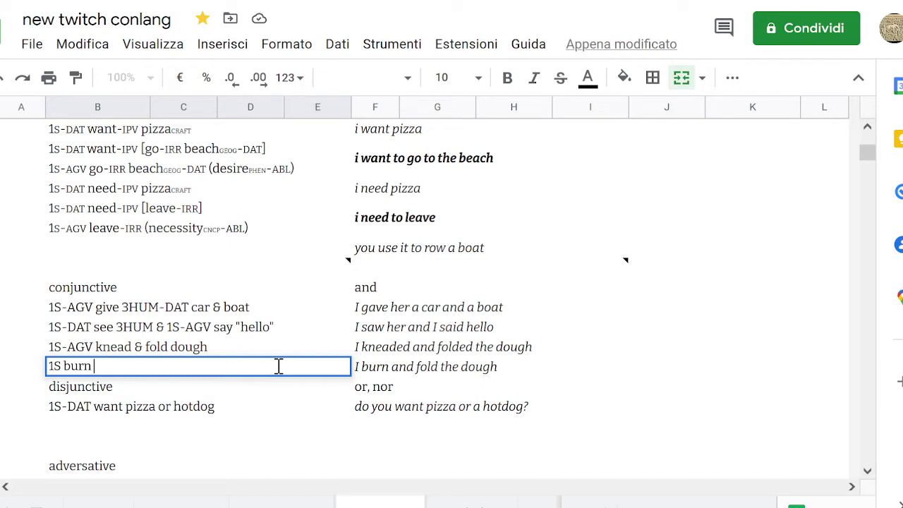
{"action": "type", "text": "&"}
{"action": "type", "text": "1SG"}
{"action": "key", "text": "BackSpace"}
{"action": "type", "text": "-AGV"}
Discard the drafted gloss and delete the translation "I burn and fold the dough" beside it.
{"action": "key", "text": "ctrl+a"}
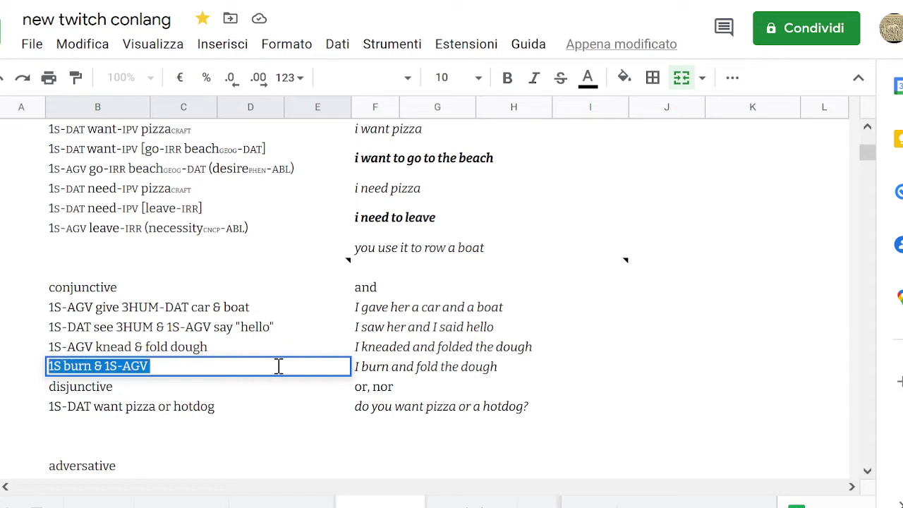
{"action": "key", "text": "BackSpace"}
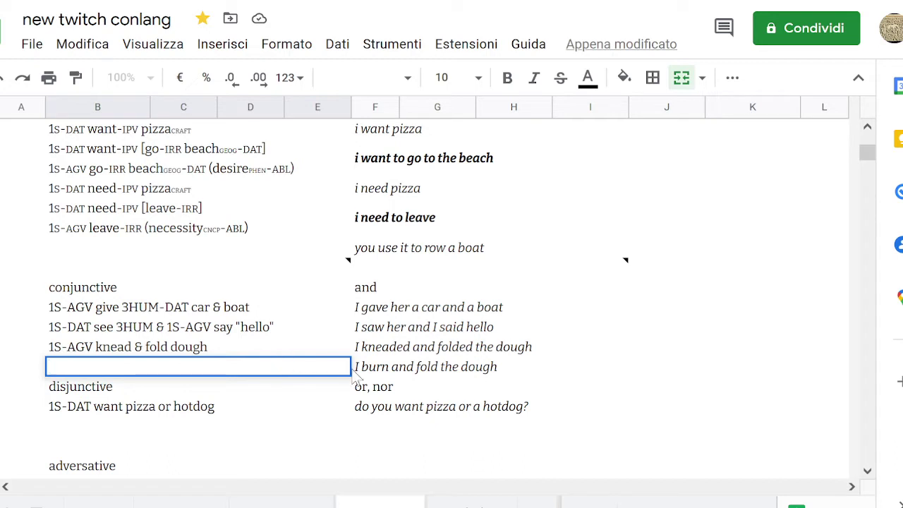
{"action": "key", "text": "Tab"}
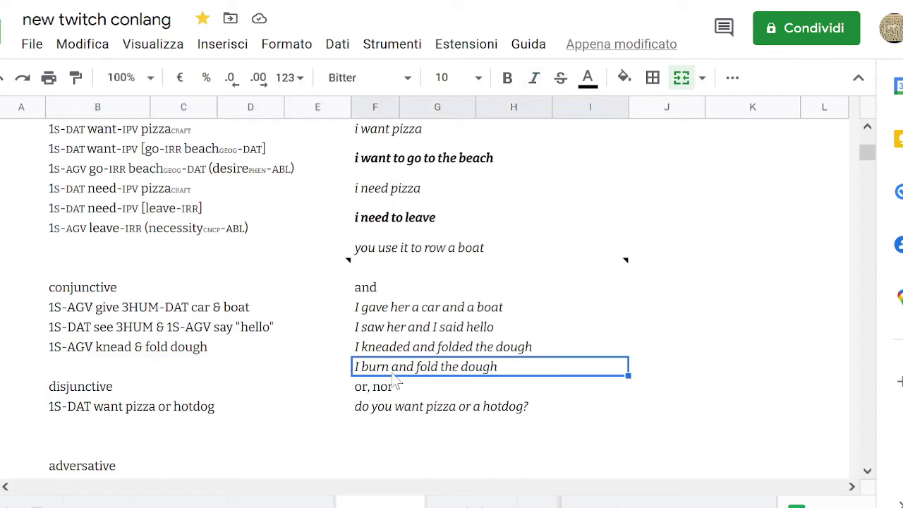
{"action": "key", "text": "Delete"}
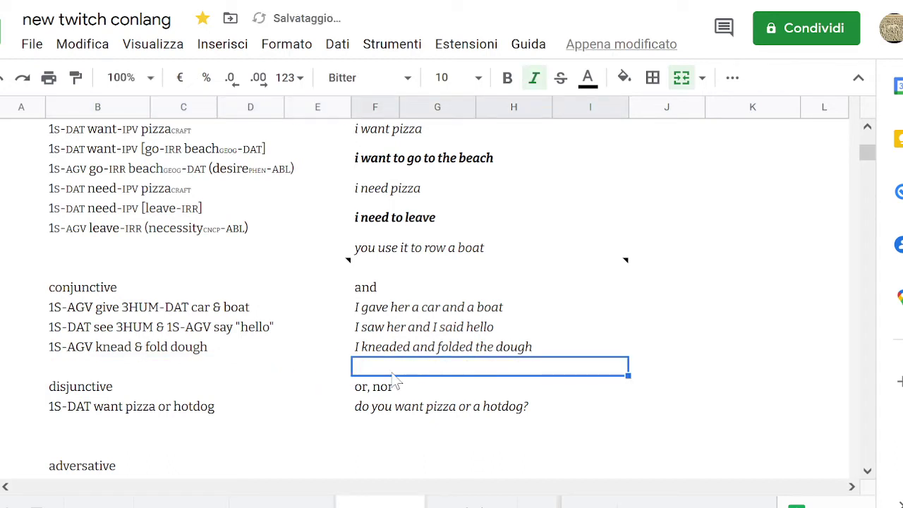
{"action": "key", "text": "Down"}
{"action": "key", "text": "Down"}
{"action": "key", "text": "Down"}
{"action": "key", "text": "Up"}
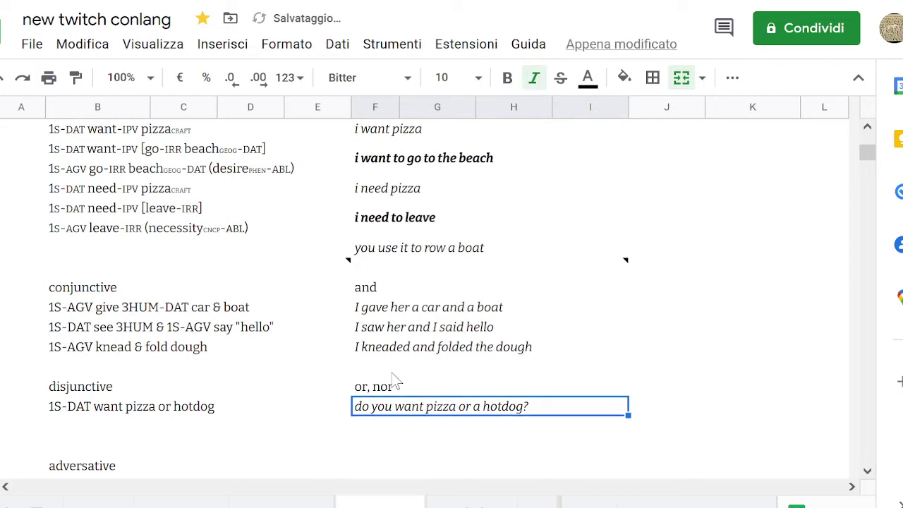
{"action": "key", "text": "Down"}
{"action": "key", "text": "Up"}
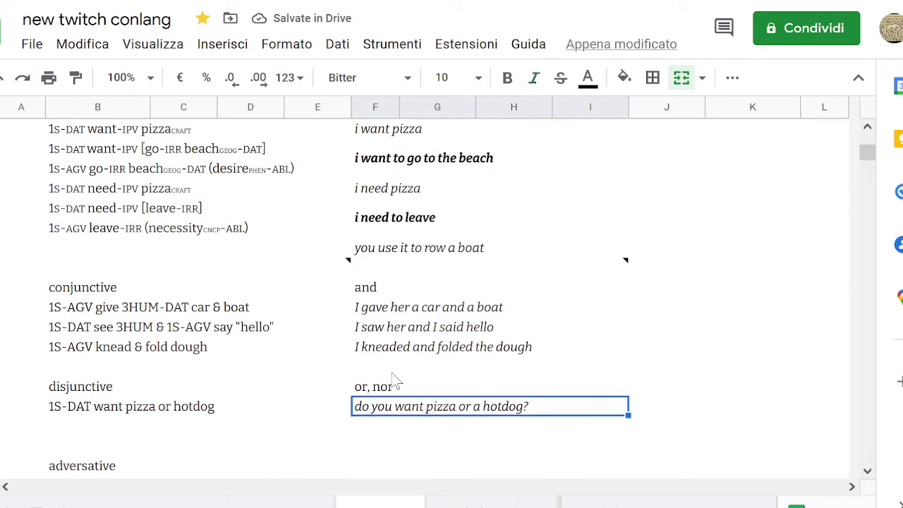
{"action": "key", "text": "Up"}
{"action": "key", "text": "Down"}
{"action": "key", "text": "Down"}
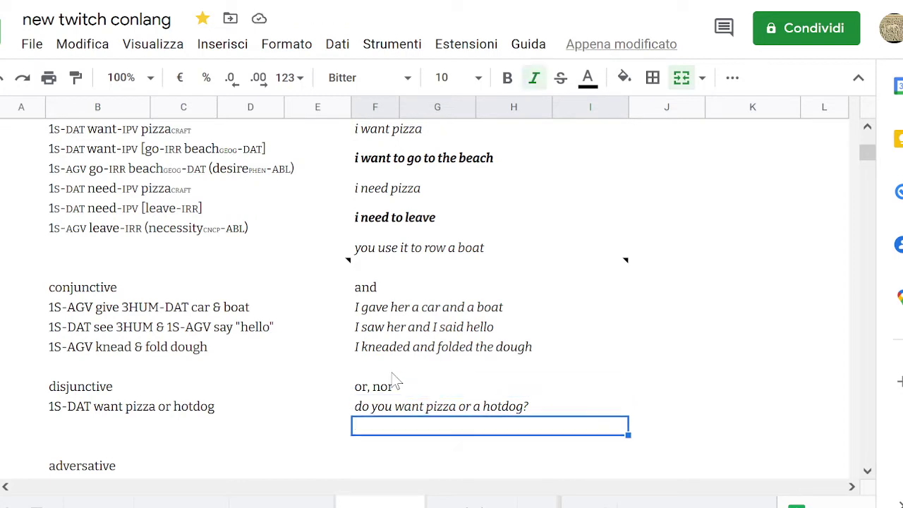
{"action": "key", "text": "Up"}
{"action": "key", "text": "Up"}
{"action": "key", "text": "Up"}
{"action": "key", "text": "Left"}
{"action": "key", "text": "Right"}
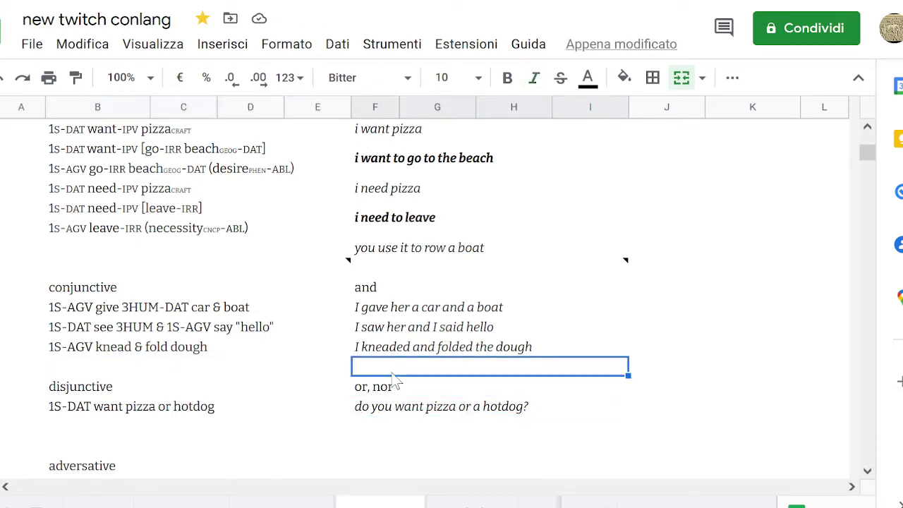
{"action": "key", "text": "Left"}
{"action": "key", "text": "Right"}
{"action": "key", "text": "ctrl+i"}
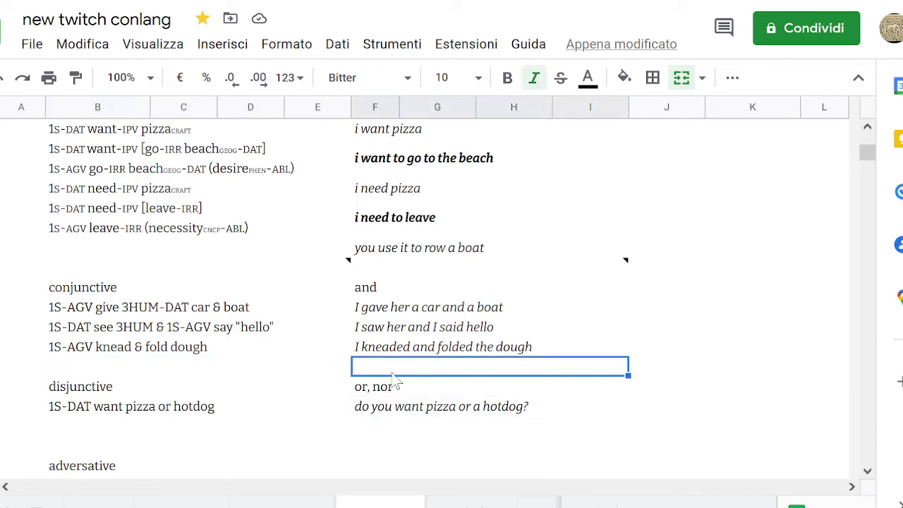
{"action": "key", "text": "Left"}
{"action": "key", "text": "Right"}
{"action": "key", "text": "Up"}
{"action": "key", "text": "Up"}
{"action": "key", "text": "Up"}
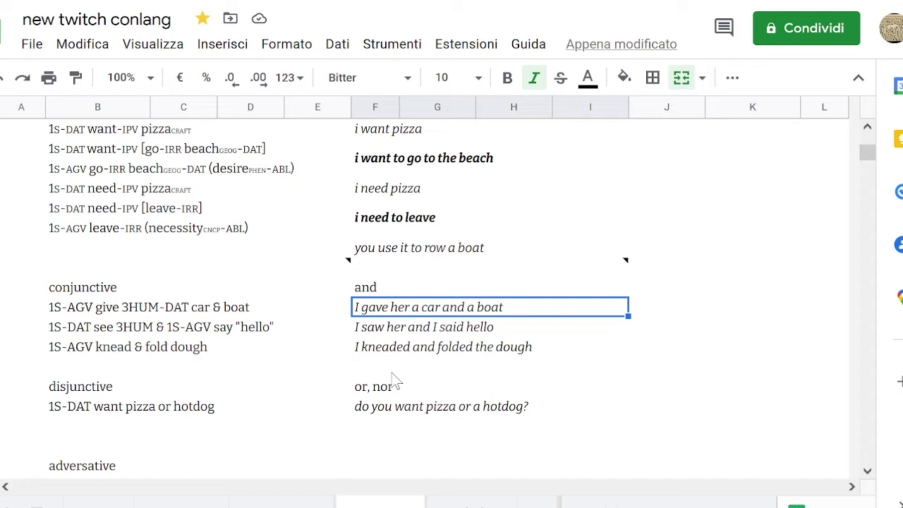
{"action": "key", "text": "Down"}
{"action": "key", "text": "Down"}
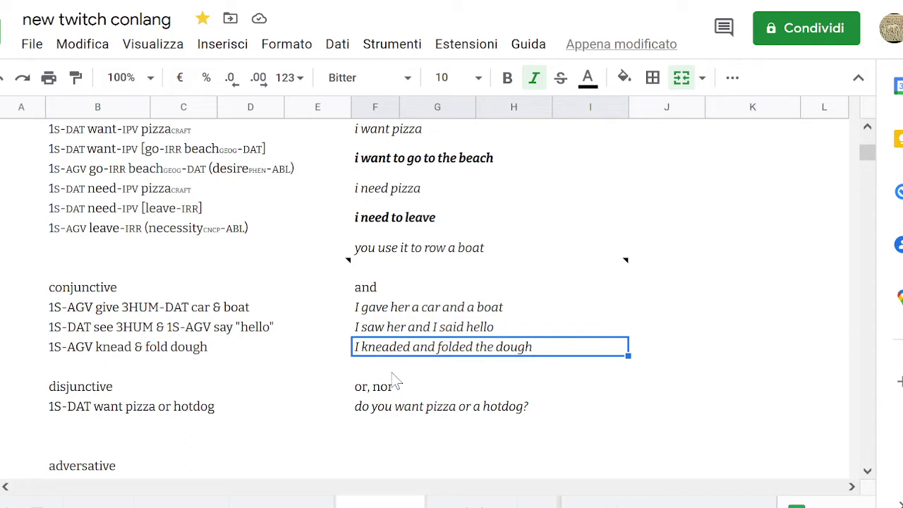
Enter "both...and" in the translation cell below "I kneaded and folded the dough".
{"action": "key", "text": "Down"}
{"action": "key", "text": "Up"}
{"action": "key", "text": "Down"}
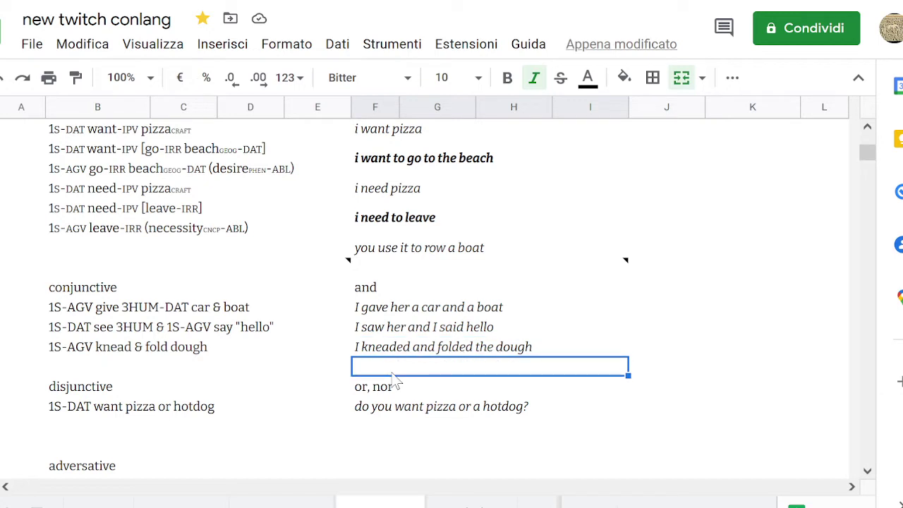
{"action": "type", "text": "both"}
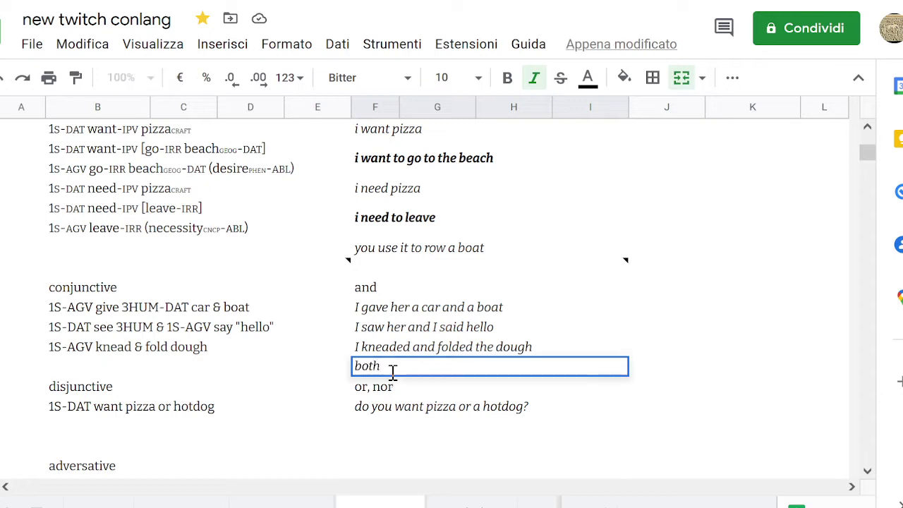
{"action": "type", "text": "...and"}
{"action": "left_click", "coordinate": [302, 368]}
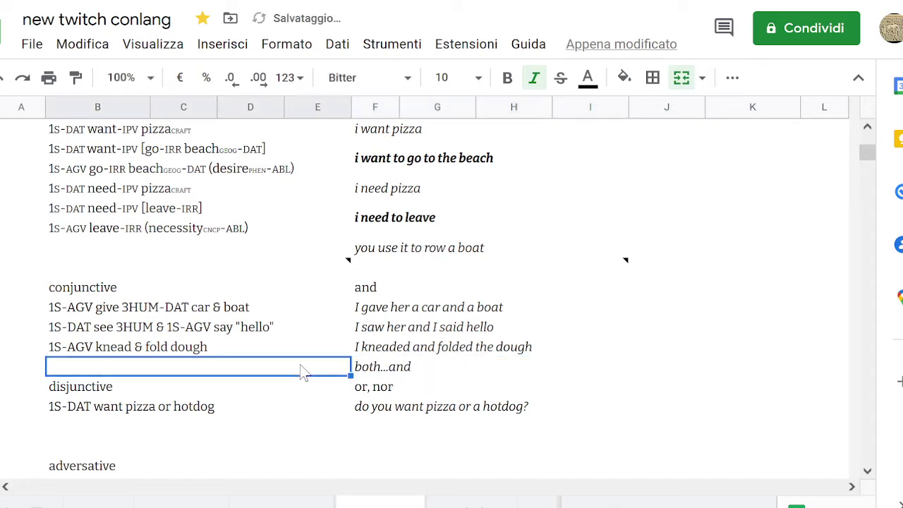
{"action": "key", "text": "Tab"}
{"action": "left_click", "coordinate": [304, 373]}
{"action": "key", "text": "Tab"}
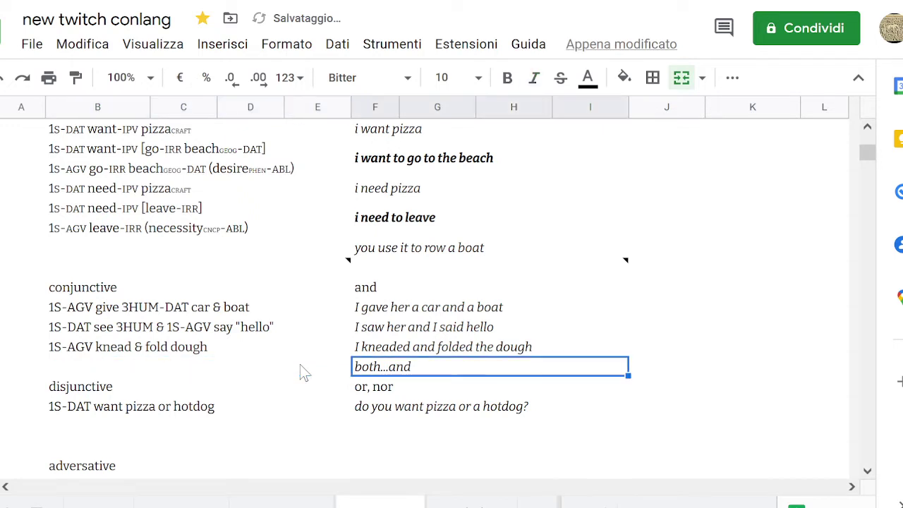
{"action": "key", "text": "Up"}
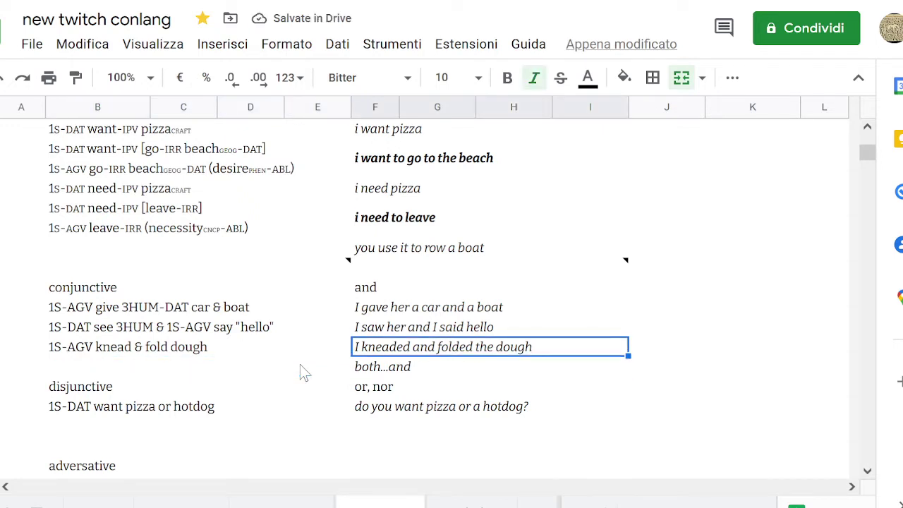
{"action": "key", "text": "Down"}
{"action": "key", "text": "Up"}
{"action": "key", "text": "Down"}
{"action": "key", "text": "Up"}
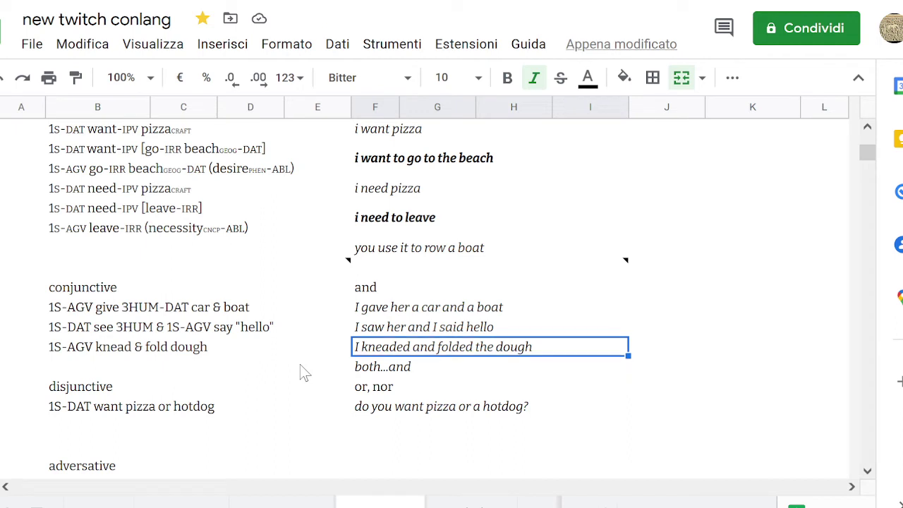
{"action": "key", "text": "Down"}
{"action": "key", "text": "Up"}
{"action": "key", "text": "Up"}
{"action": "key", "text": "Up"}
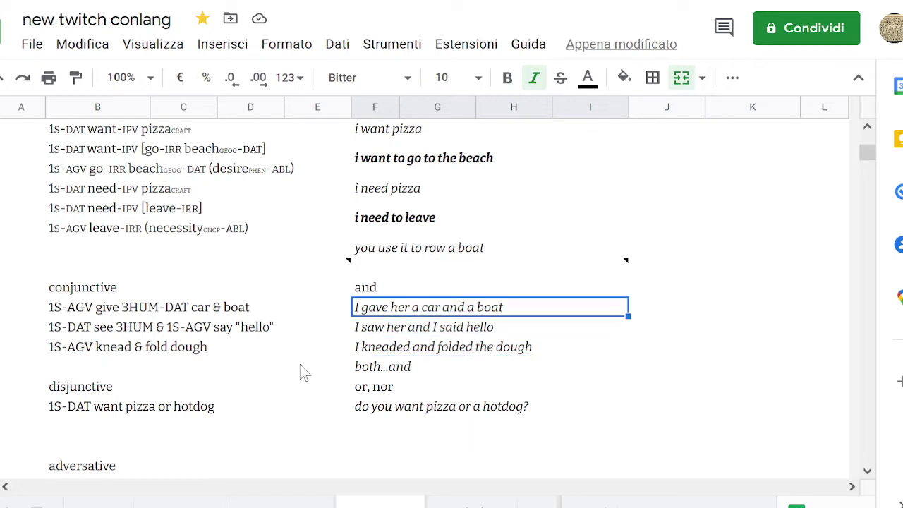
{"action": "key", "text": "Down"}
{"action": "key", "text": "Up"}
{"action": "key", "text": "Down"}
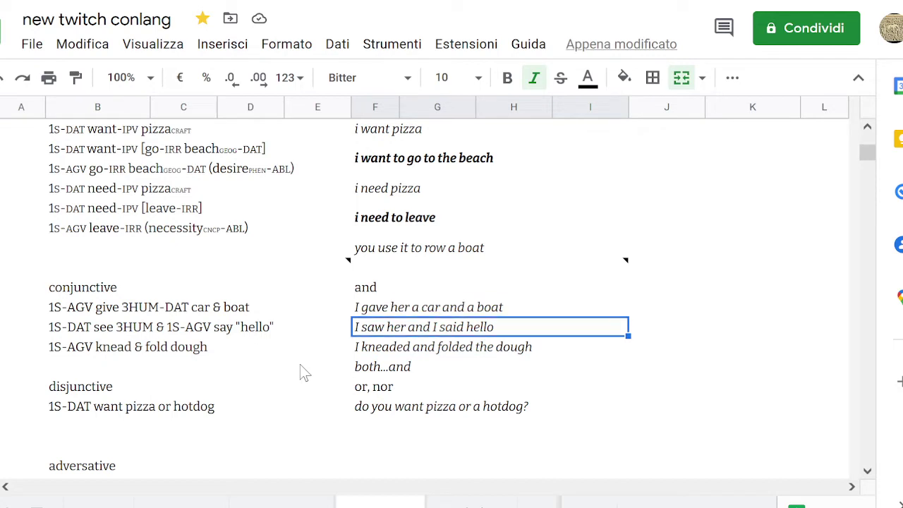
{"action": "key", "text": "Up"}
{"action": "key", "text": "Down"}
{"action": "key", "text": "Up"}
{"action": "key", "text": "Down"}
{"action": "key", "text": "Down"}
{"action": "key", "text": "Up"}
{"action": "key", "text": "Down"}
{"action": "key", "text": "Down"}
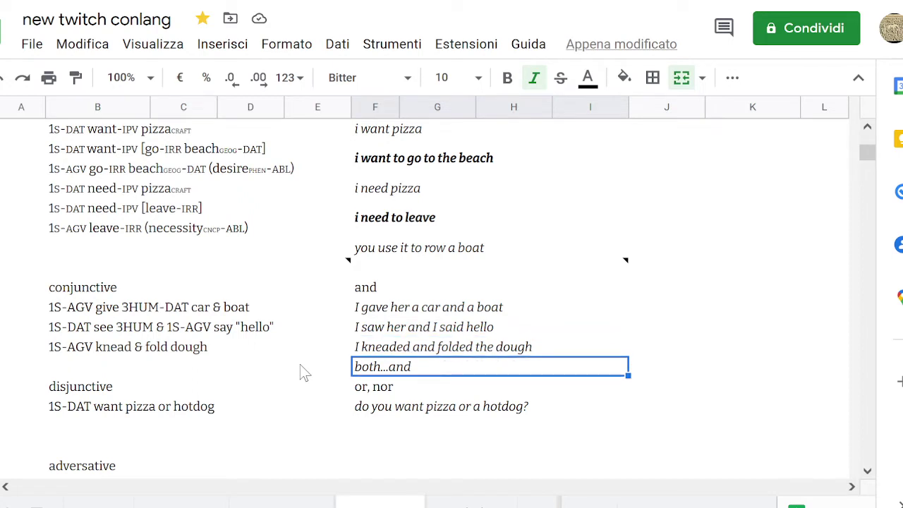
{"action": "key", "text": "Up"}
{"action": "key", "text": "Down"}
{"action": "key", "text": "Up"}
{"action": "key", "text": "Up"}
{"action": "key", "text": "Down"}
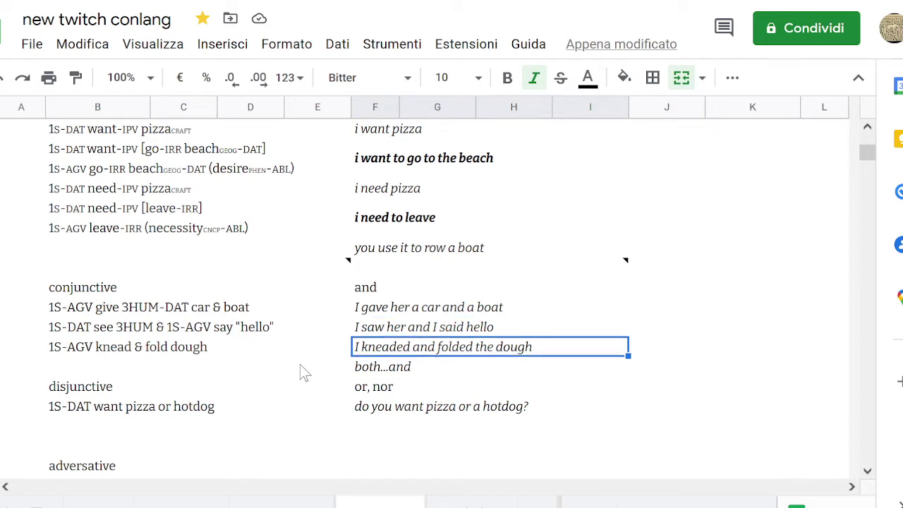
{"action": "key", "text": "Down"}
{"action": "key", "text": "Up"}
{"action": "key", "text": "Down"}
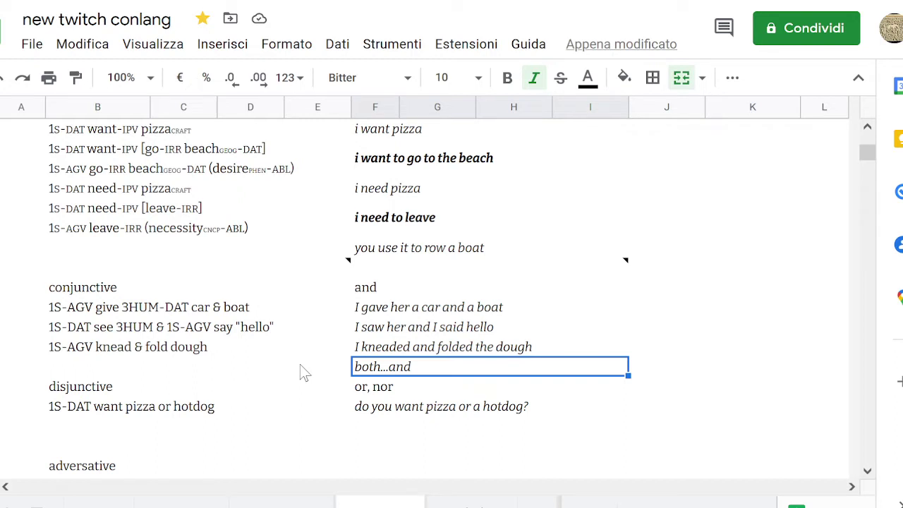
Enter "to ya" in the gloss cell beside "both...and".
{"action": "key", "text": "Left"}
{"action": "key", "text": "Right"}
{"action": "key", "text": "Up"}
{"action": "key", "text": "Down"}
{"action": "key", "text": "Left"}
{"action": "key", "text": "Right"}
{"action": "left_click", "coordinate": [303, 372]}
{"action": "type", "text": "to ya"}
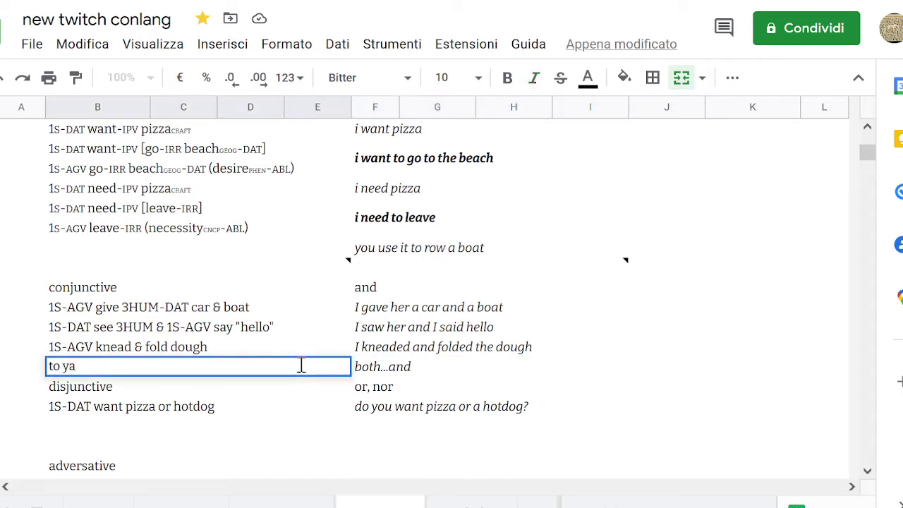
{"action": "left_click", "coordinate": [303, 373]}
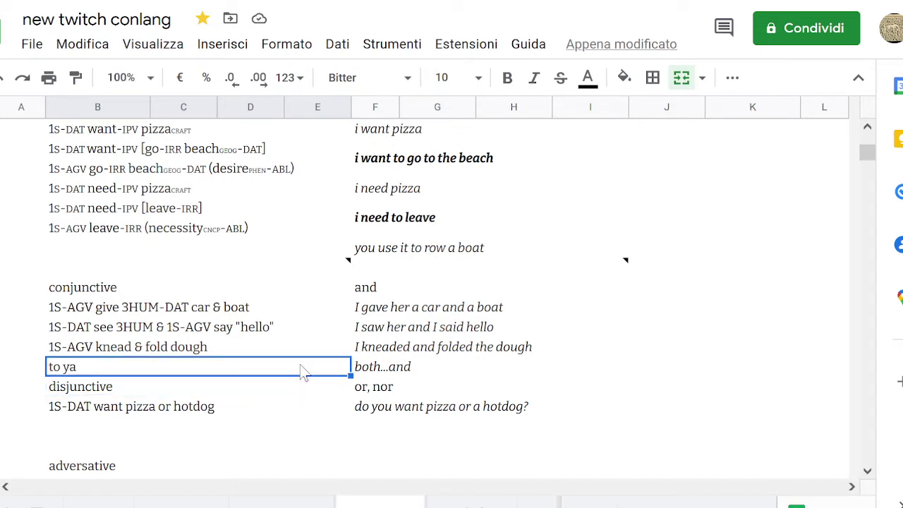
{"action": "key", "text": "Down"}
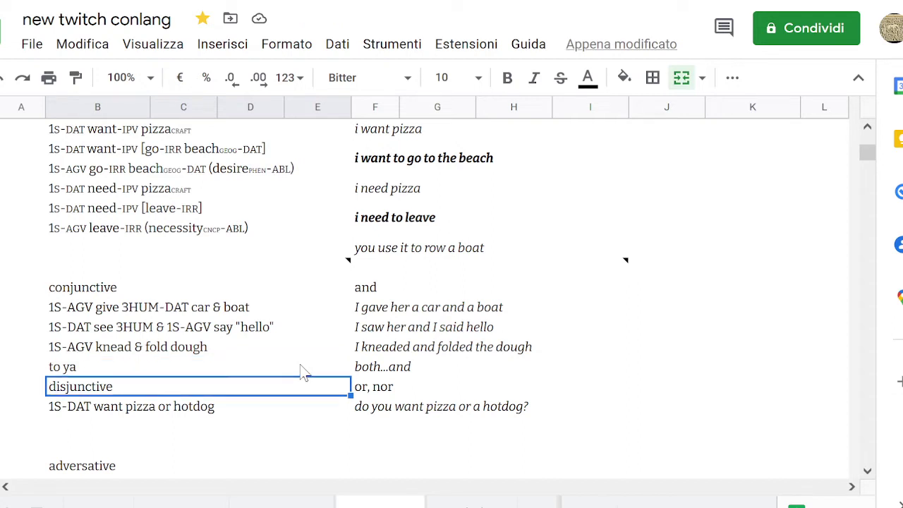
{"action": "key", "text": "Up"}
{"action": "key", "text": "Down"}
{"action": "key", "text": "Up"}
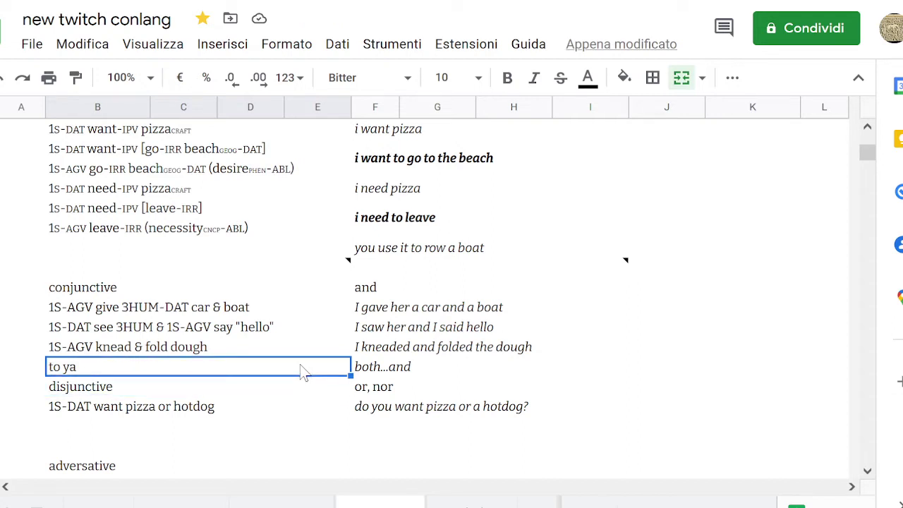
{"action": "key", "text": "Down"}
{"action": "key", "text": "Up"}
{"action": "key", "text": "Down"}
{"action": "key", "text": "Up"}
{"action": "key", "text": "Down"}
{"action": "key", "text": "Up"}
{"action": "key", "text": "Down"}
{"action": "key", "text": "Up"}
{"action": "key", "text": "Right"}
{"action": "key", "text": "Left"}
{"action": "key", "text": "Down"}
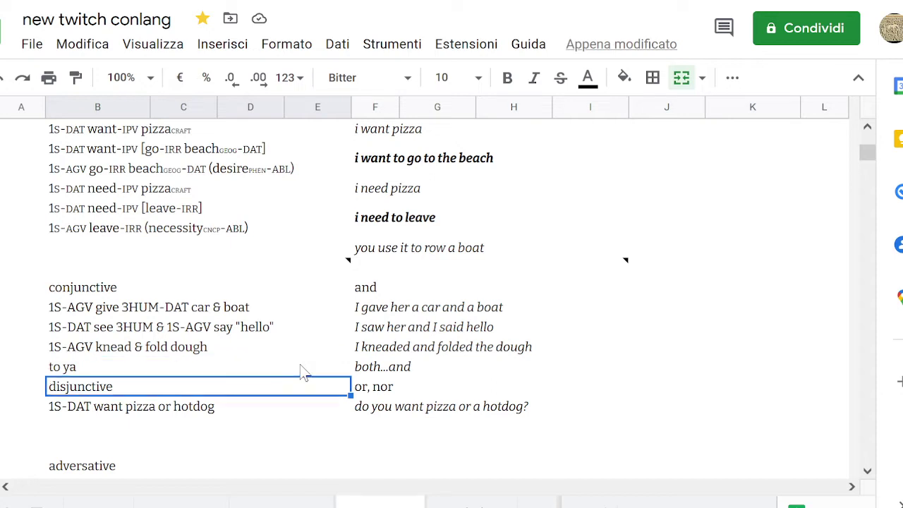
Delete the "to ya" entry beside "both...and".
{"action": "key", "text": "Up"}
{"action": "key", "text": "Left"}
{"action": "key", "text": "Right"}
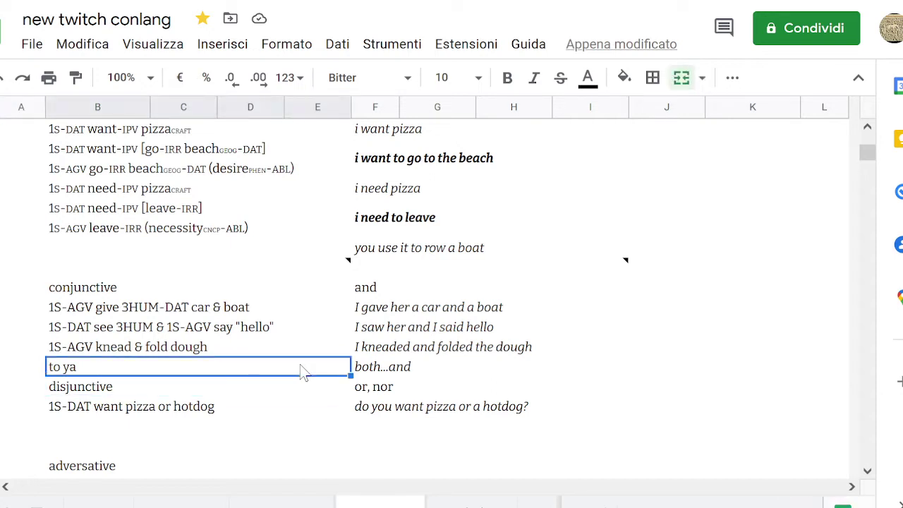
{"action": "key", "text": "Delete"}
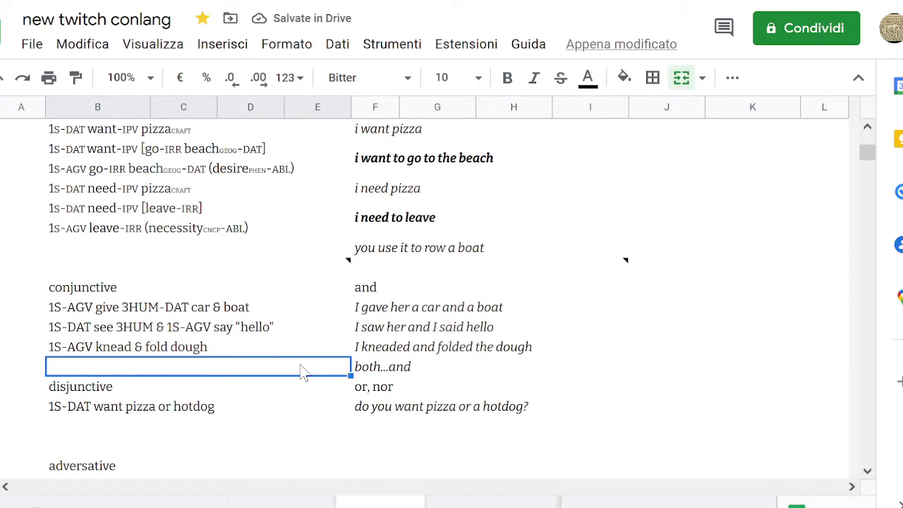
Try bold formatting on the "both...and" entry and remove it again.
{"action": "key", "text": "Right"}
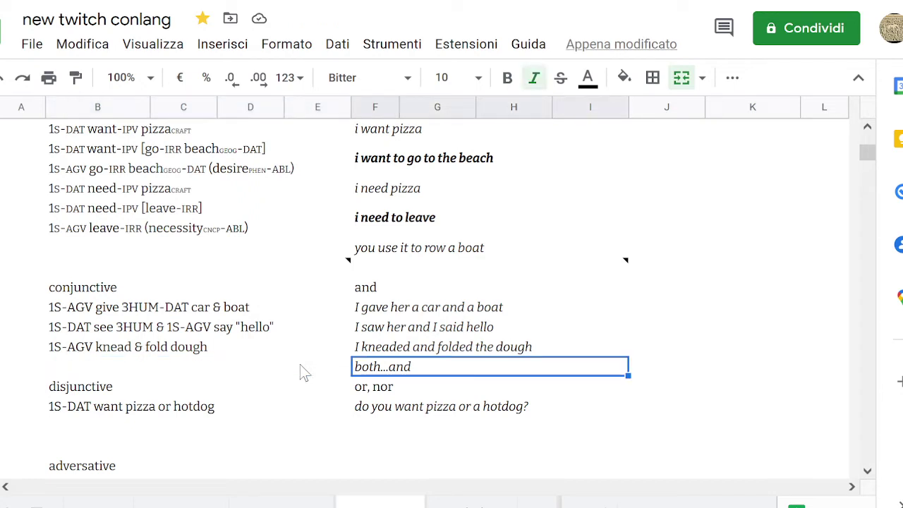
{"action": "key", "text": "ctrl+b"}
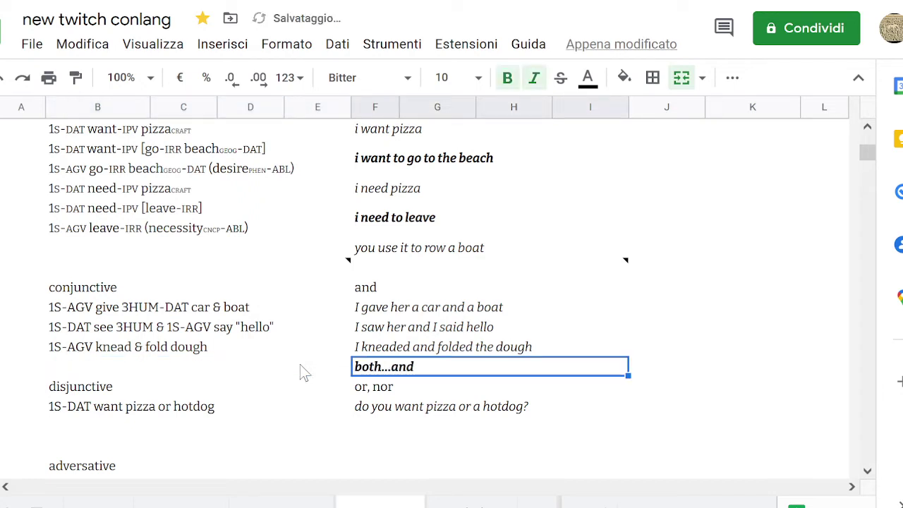
{"action": "key", "text": "ctrl+b"}
{"action": "key", "text": "Left"}
{"action": "key", "text": "Right"}
{"action": "key", "text": "ctrl+i"}
{"action": "key", "text": "Left"}
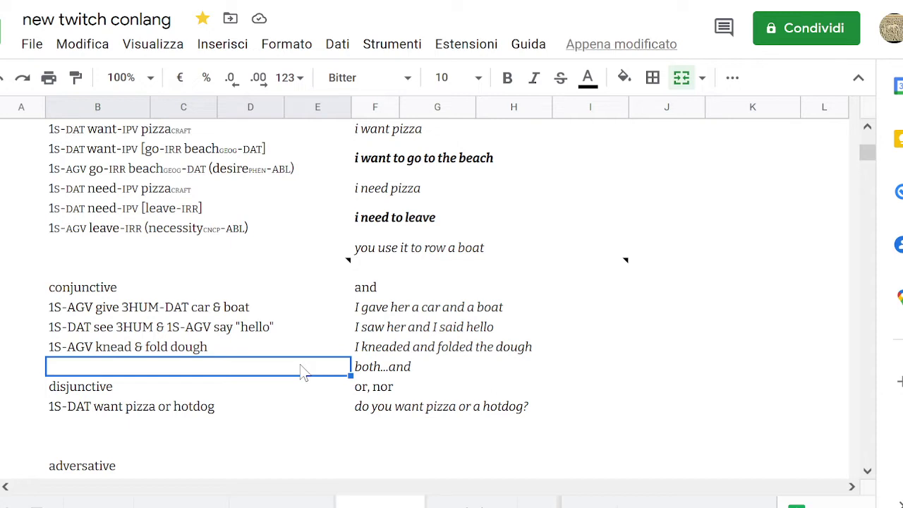
Delete the "both...and" entry below "I kneaded and folded the dough".
{"action": "key", "text": "Right"}
{"action": "key", "text": "Delete"}
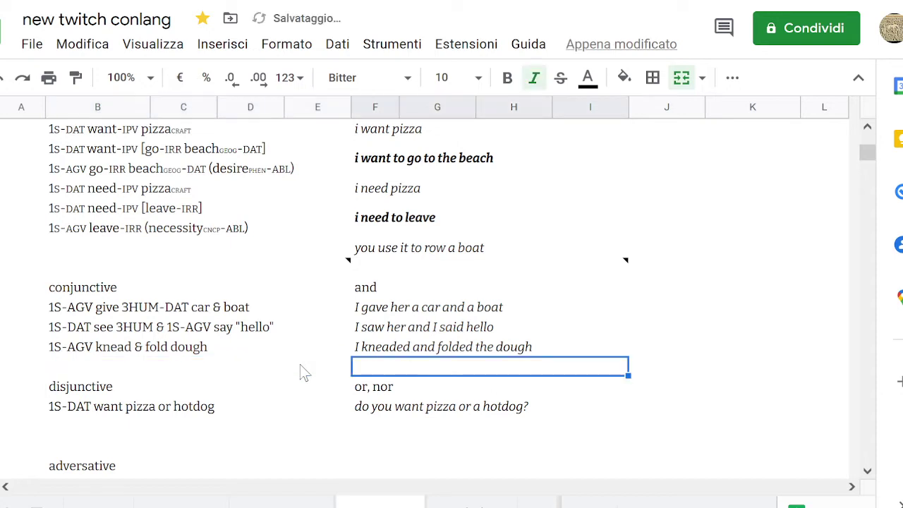
{"action": "key", "text": "Up"}
{"action": "key", "text": "Up"}
{"action": "key", "text": "Down"}
{"action": "key", "text": "Down"}
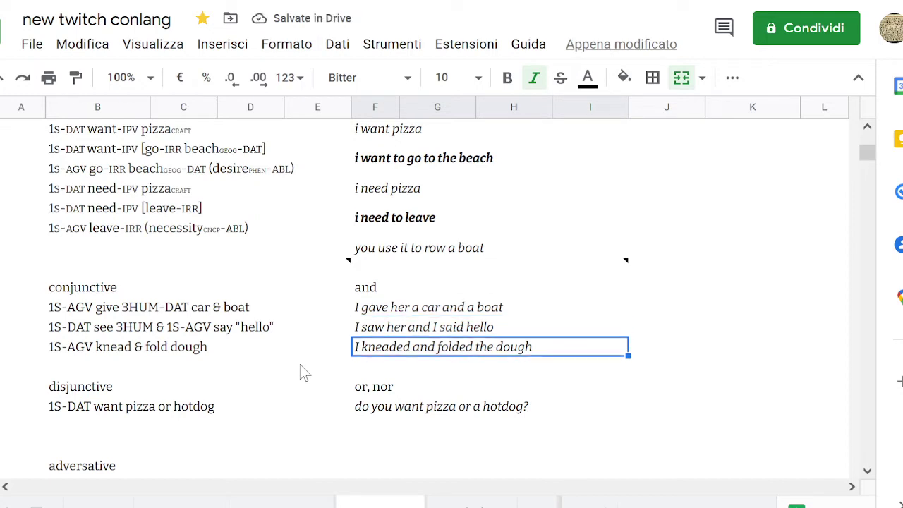
Enter "I gave her and a car and a boat" as a fourth conjunctive translation, below "I kneaded and folded the dough".
{"action": "key", "text": "Down"}
{"action": "key", "text": "Up"}
{"action": "key", "text": "Up"}
{"action": "key", "text": "Down"}
{"action": "key", "text": "Down"}
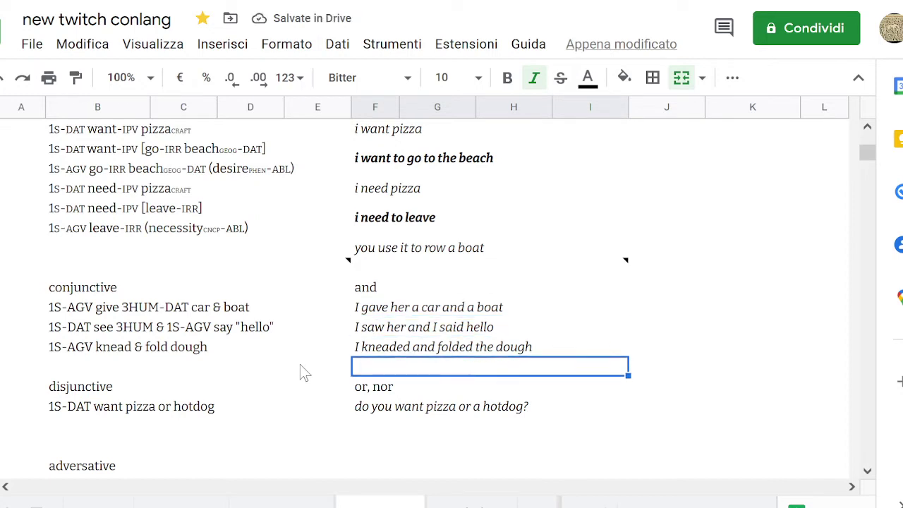
{"action": "type", "text": "I ga"}
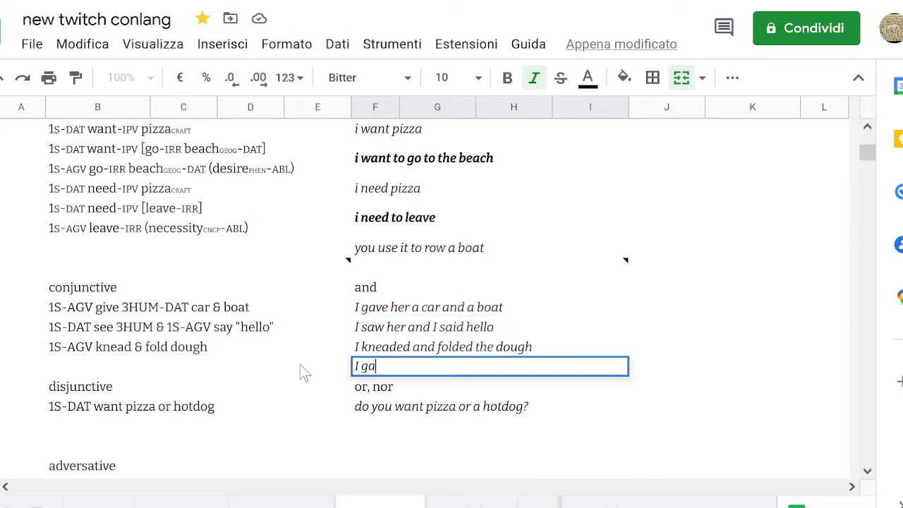
{"action": "type", "text": "ve her and a "}
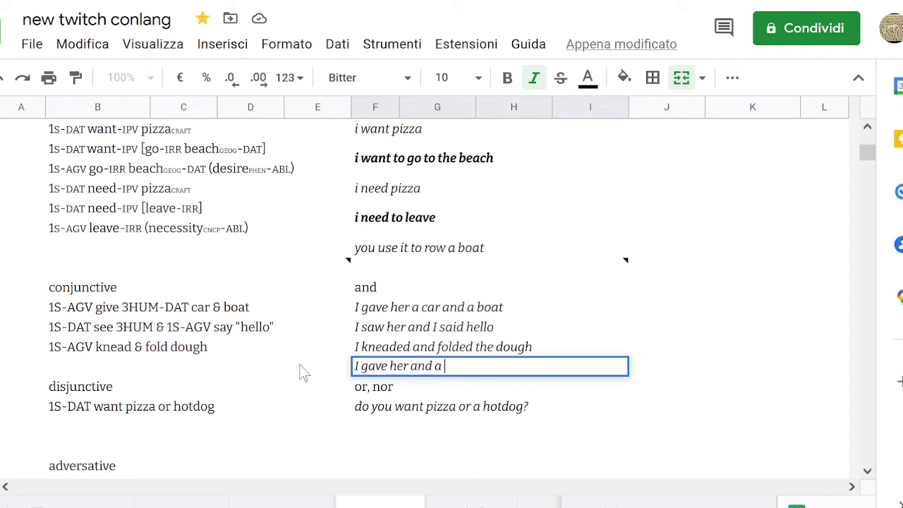
{"action": "type", "text": "car and a boat"}
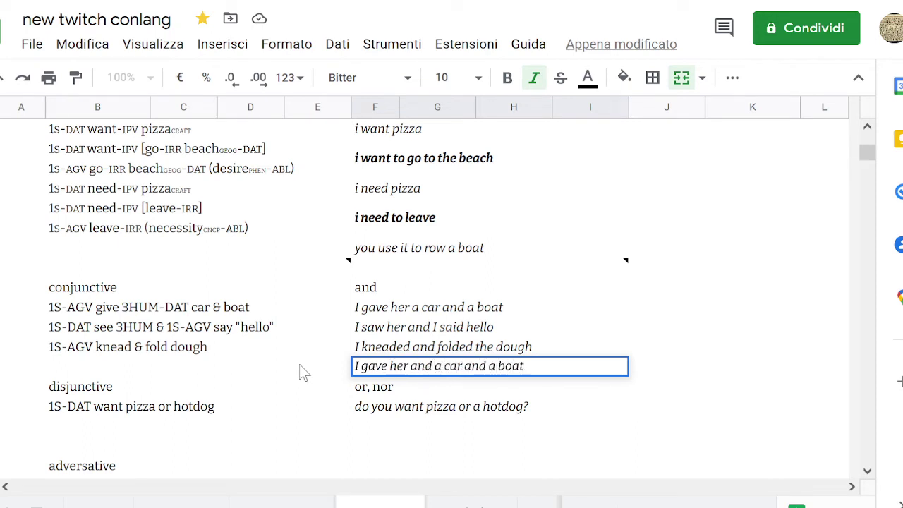
{"action": "key", "text": "Return"}
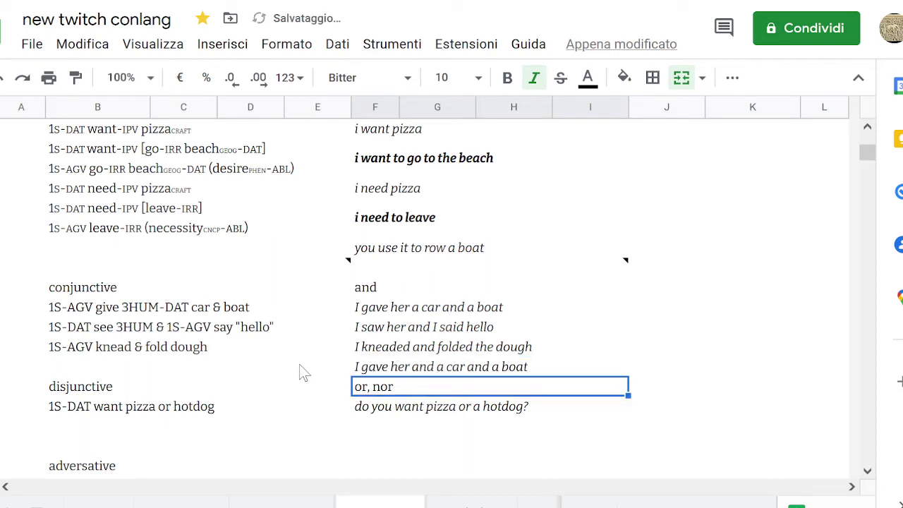
Open the translation "I gave her and a car and a boat" for editing.
{"action": "key", "text": "Up"}
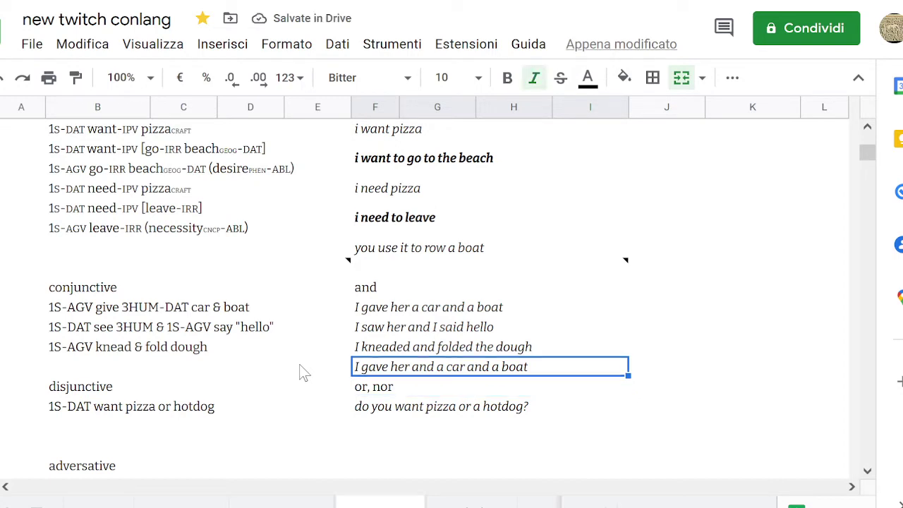
{"action": "key", "text": "Left"}
{"action": "key", "text": "Right"}
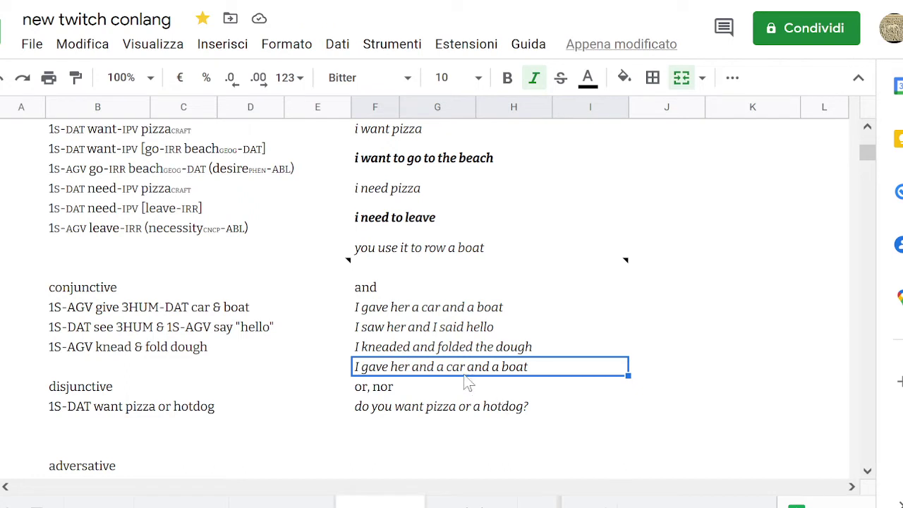
{"action": "key", "text": "Return"}
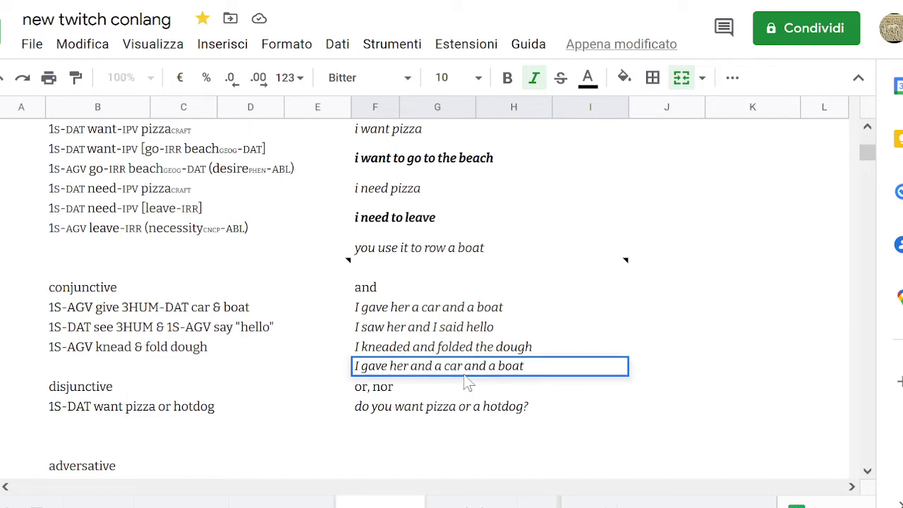
Replace the first "and" with "ge" in the sentence "I gave her and a car and a boat" under the conjunctive examples.
{"action": "key", "text": "Home"}
{"action": "left_click", "coordinate": [231, 374]}
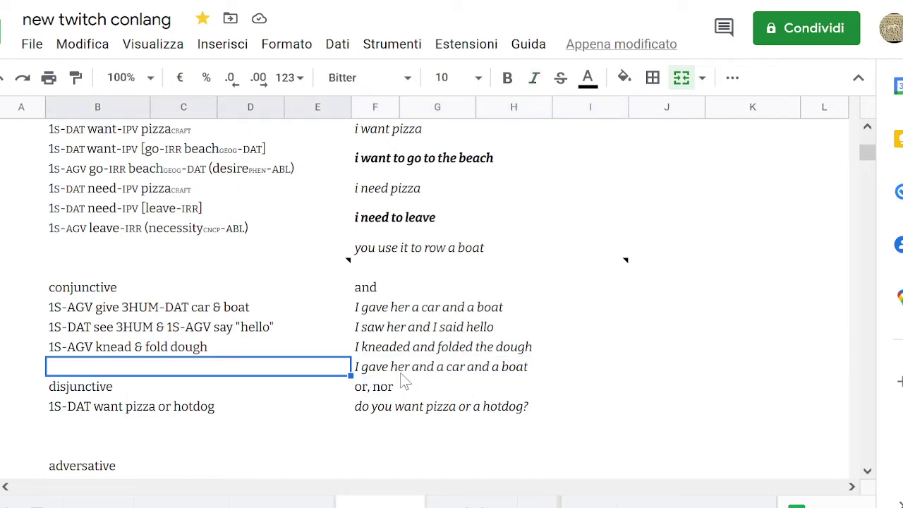
{"action": "left_click", "coordinate": [437, 372]}
{"action": "double_click", "coordinate": [437, 373]}
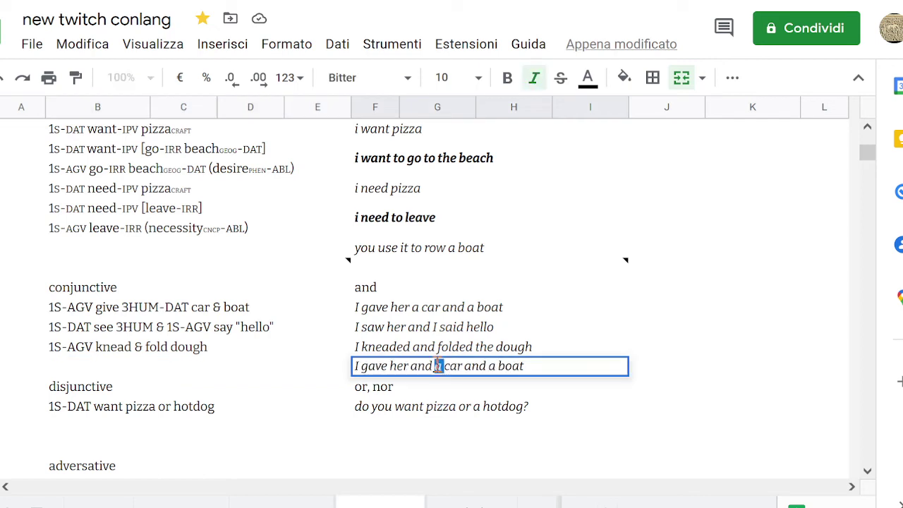
{"action": "double_click", "coordinate": [432, 366]}
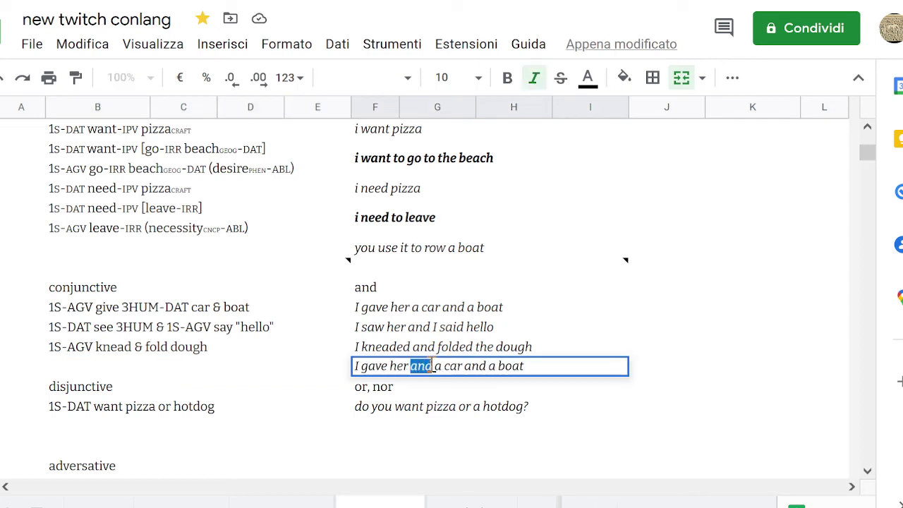
{"action": "type", "text": "ge"}
{"action": "key", "text": "Right"}
{"action": "key", "text": "Right"}
{"action": "key", "text": "Right"}
{"action": "key", "text": "Right"}
{"action": "key", "text": "Right"}
{"action": "key", "text": "Right"}
{"action": "key", "text": "Right"}
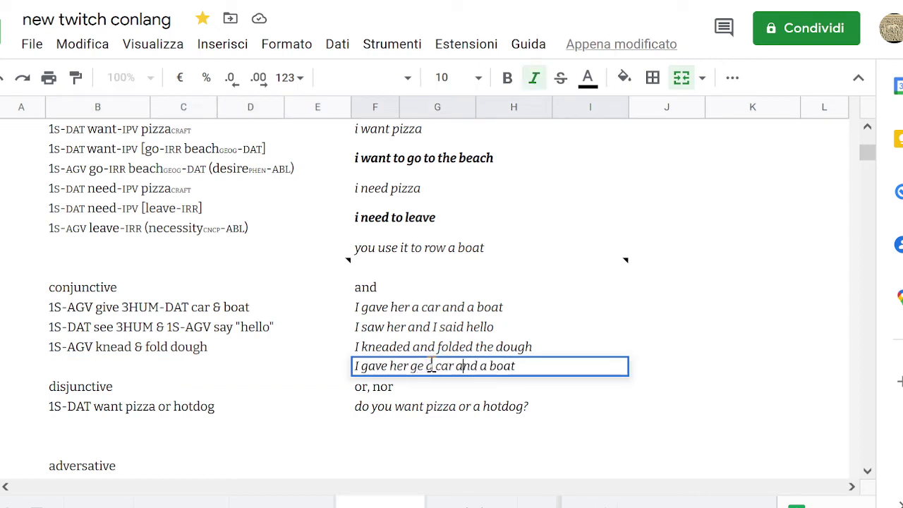
Try "ge" in place of the "and" between "car" and "a boat" in the same sentence, and restore "and".
{"action": "key", "text": "Left"}
{"action": "key", "text": "shift+Left"}
{"action": "key", "text": "shift+Left"}
{"action": "key", "text": "shift+Left"}
{"action": "type", "text": "ge"}
{"action": "key", "text": "shift+Left"}
{"action": "key", "text": "shift+Left"}
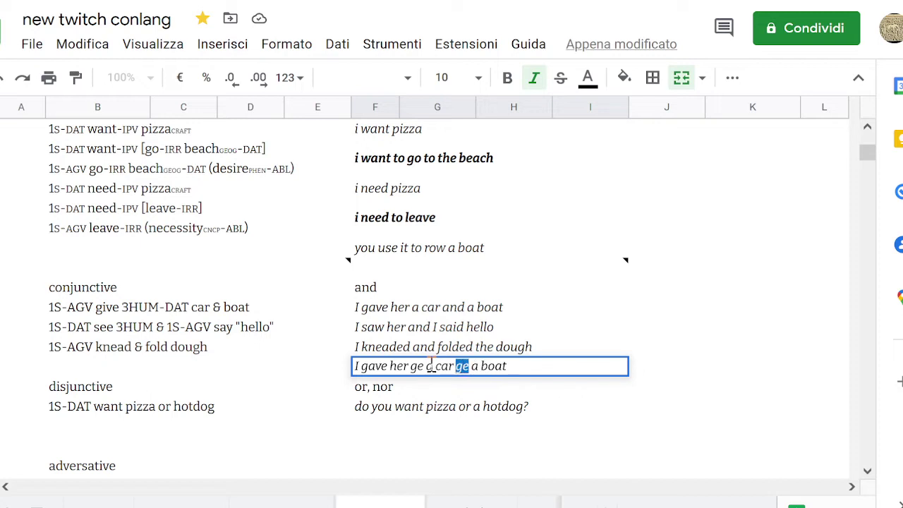
{"action": "type", "text": "and"}
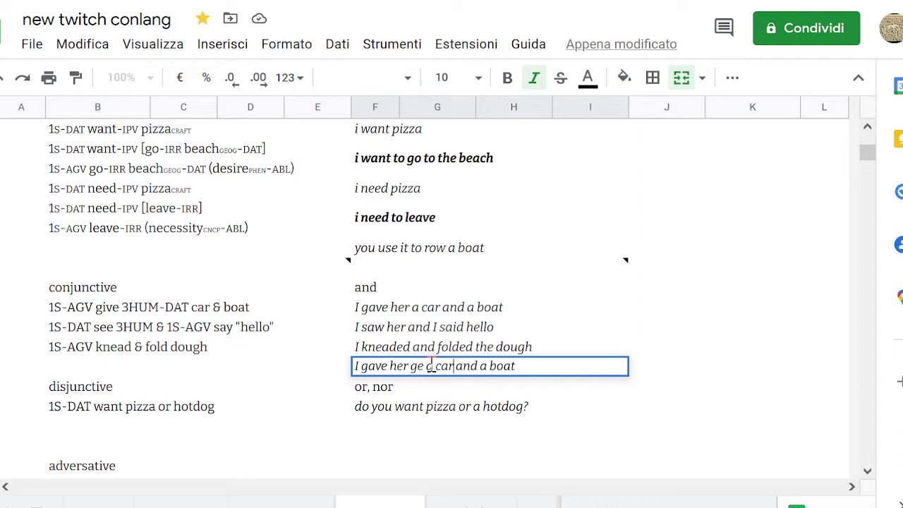
Remove "ge" so that the last conjunctive example reads "I gave her a car and a boat".
{"action": "key", "text": "Left"}
{"action": "key", "text": "Left"}
{"action": "key", "text": "Left"}
{"action": "key", "text": "Left"}
{"action": "key", "text": "Left"}
{"action": "key", "text": "Left"}
{"action": "key", "text": "Left"}
{"action": "key", "text": "BackSpace"}
{"action": "key", "text": "BackSpace"}
{"action": "key", "text": "BackSpace"}
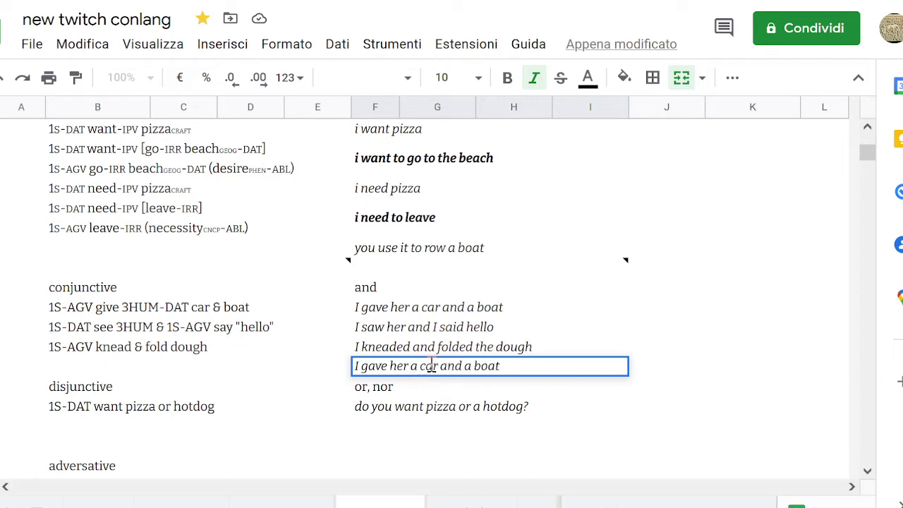
{"action": "key", "text": "shift+Tab"}
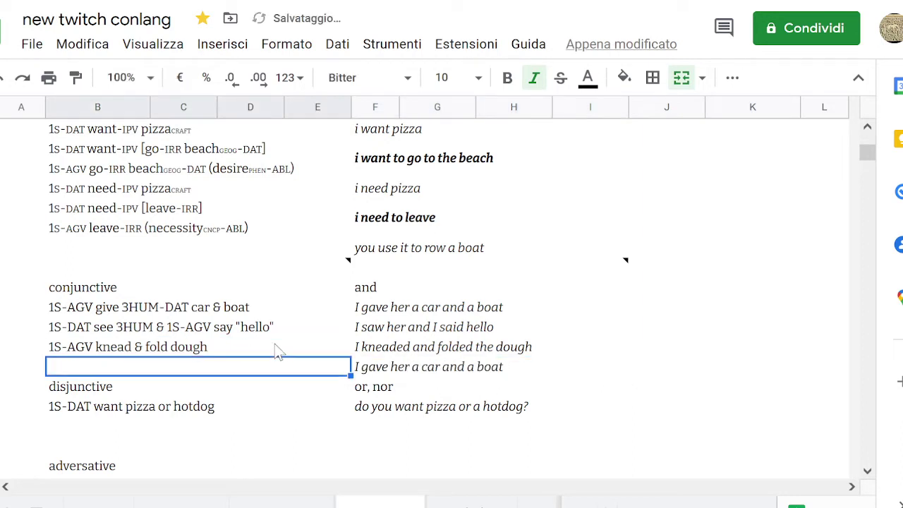
Highlight the phrase "a car and a boat" within the last conjunctive example sentence.
{"action": "key", "text": "Tab"}
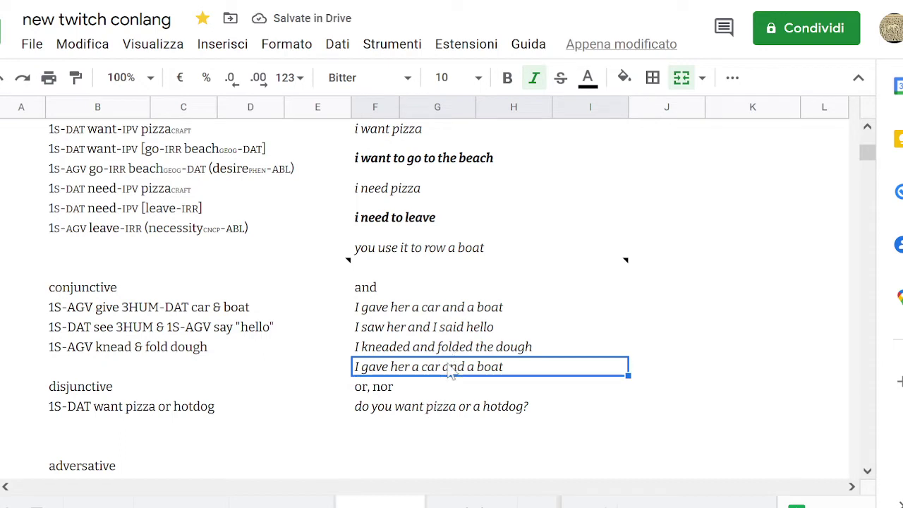
{"action": "double_click", "coordinate": [451, 372]}
{"action": "key", "text": "ctrl+Left"}
{"action": "key", "text": "ctrl+Left"}
{"action": "key", "text": "ctrl+Left"}
{"action": "key", "text": "ctrl+Left"}
{"action": "key", "text": "ctrl+Left"}
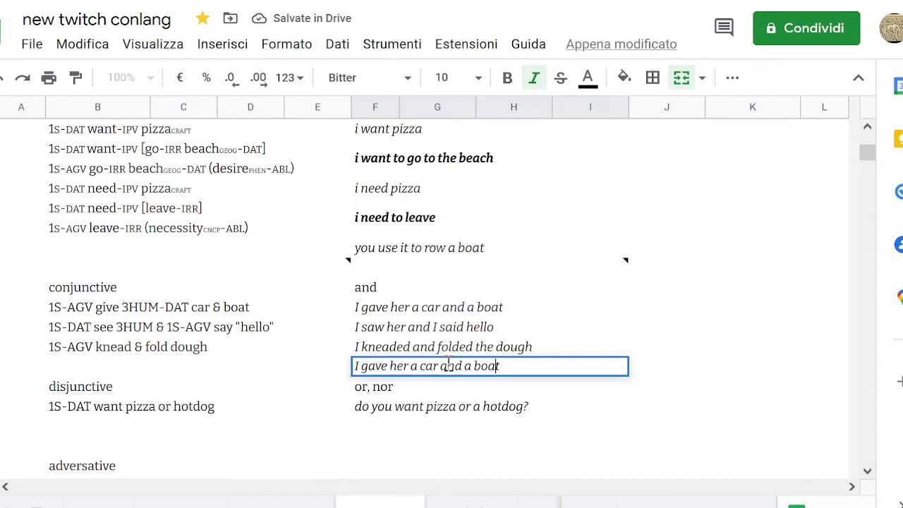
{"action": "key", "text": "shift+Right"}
{"action": "key", "text": "ctrl+shift+Right"}
{"action": "key", "text": "ctrl+shift+Right"}
{"action": "key", "text": "ctrl+shift+Right"}
{"action": "key", "text": "ctrl+shift+Right"}
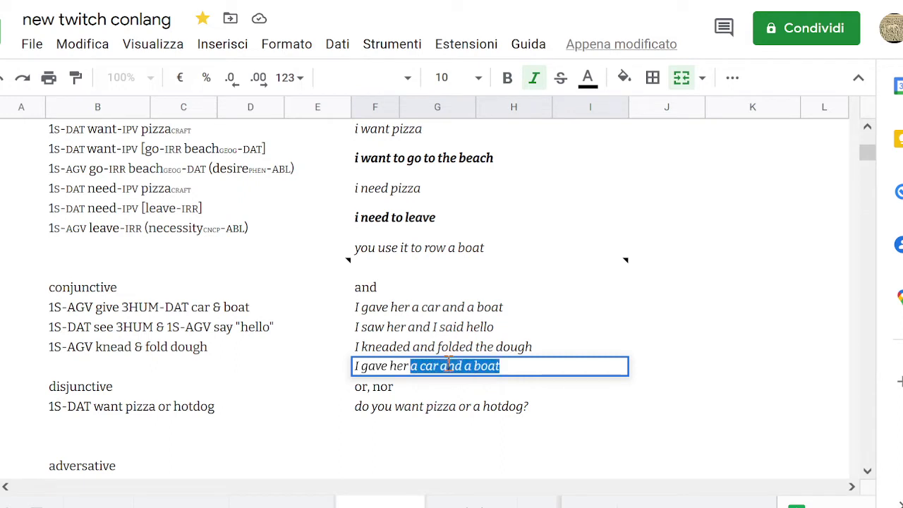
{"action": "key", "text": "Right"}
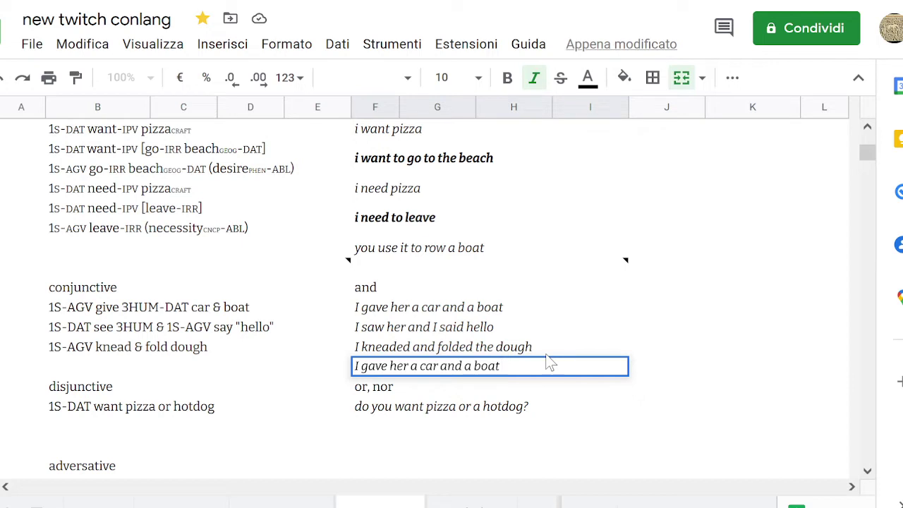
Append "and" to the end of the last conjunctive example sentence, and remove it again.
{"action": "type", "text": "and"}
{"action": "left_click", "coordinate": [289, 374]}
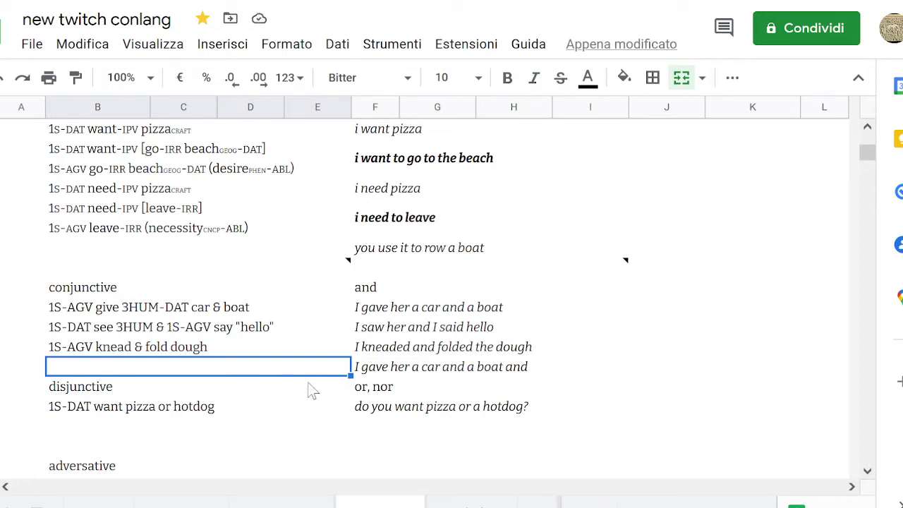
{"action": "left_click", "coordinate": [416, 374]}
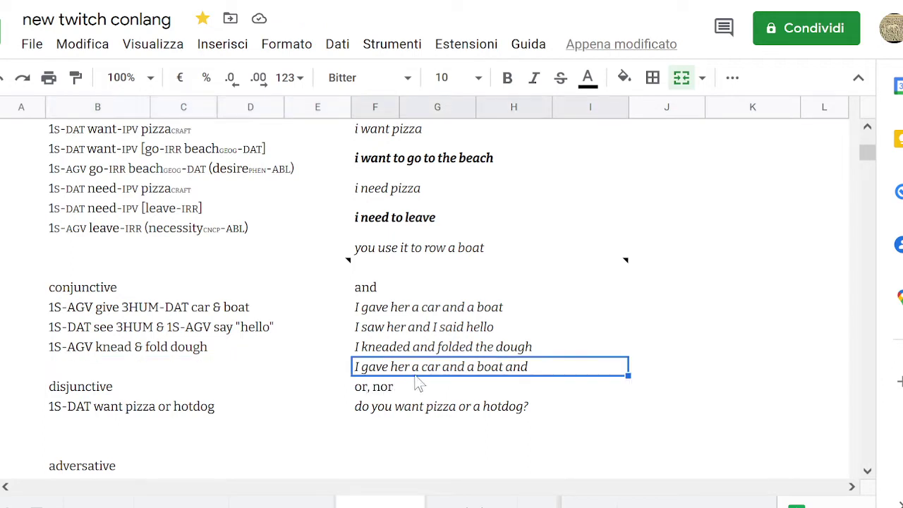
{"action": "key", "text": "Return"}
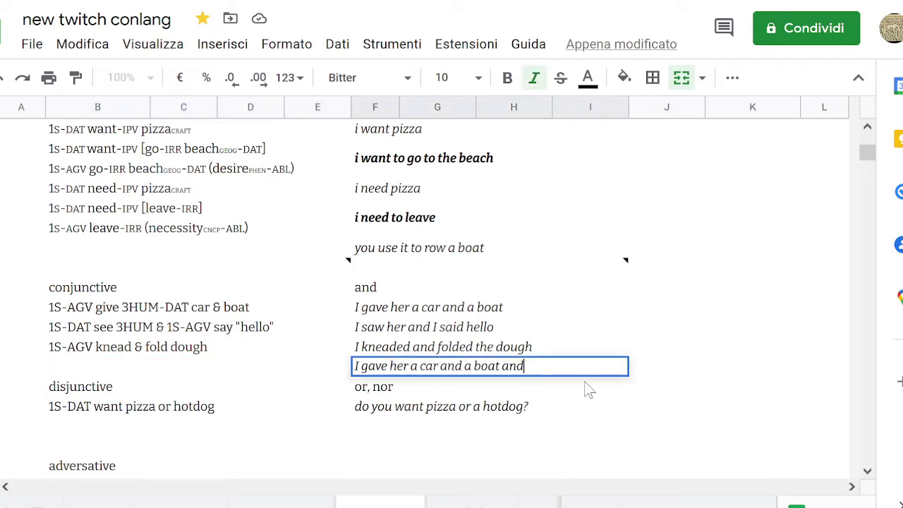
{"action": "key", "text": "BackSpace"}
{"action": "key", "text": "BackSpace"}
{"action": "key", "text": "BackSpace"}
{"action": "key", "text": "BackSpace"}
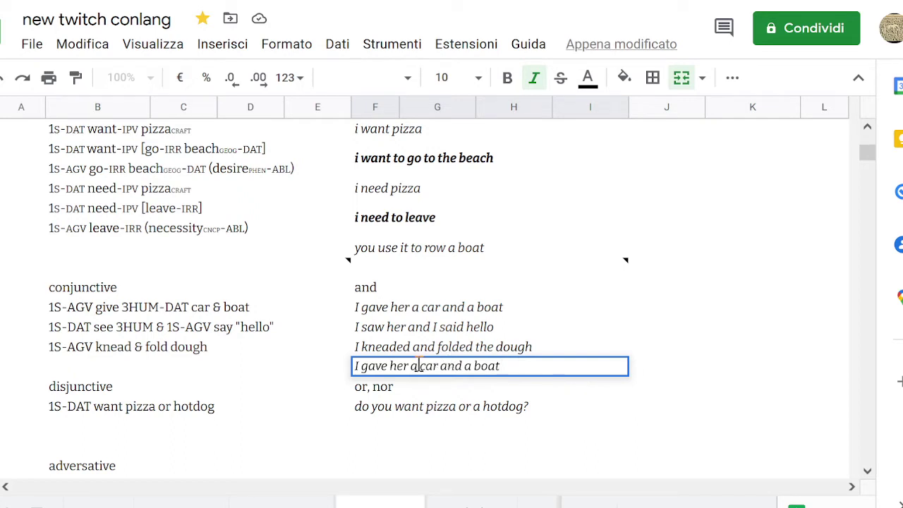
{"action": "left_click", "coordinate": [374, 393]}
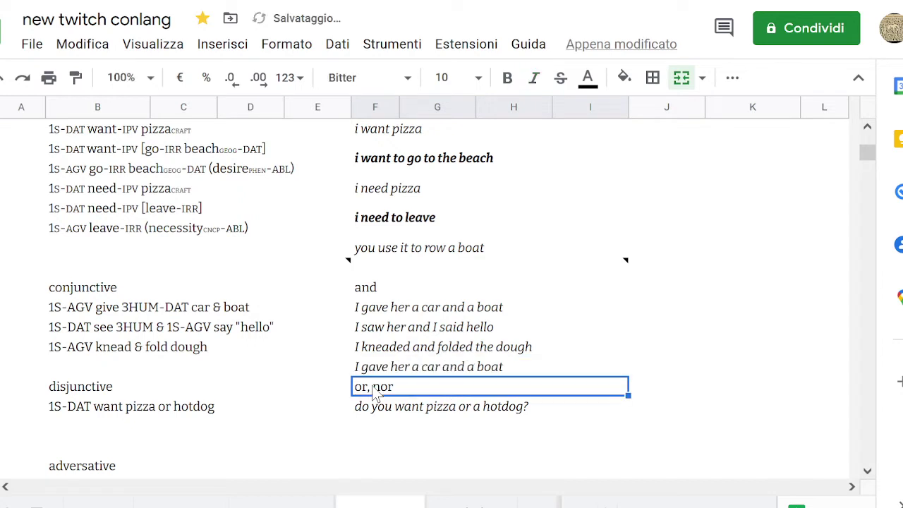
Enter "eiþer... or" in the empty cell below "do you want pizza or a hotdog?".
{"action": "key", "text": "Up"}
{"action": "key", "text": "Down"}
{"action": "key", "text": "Up"}
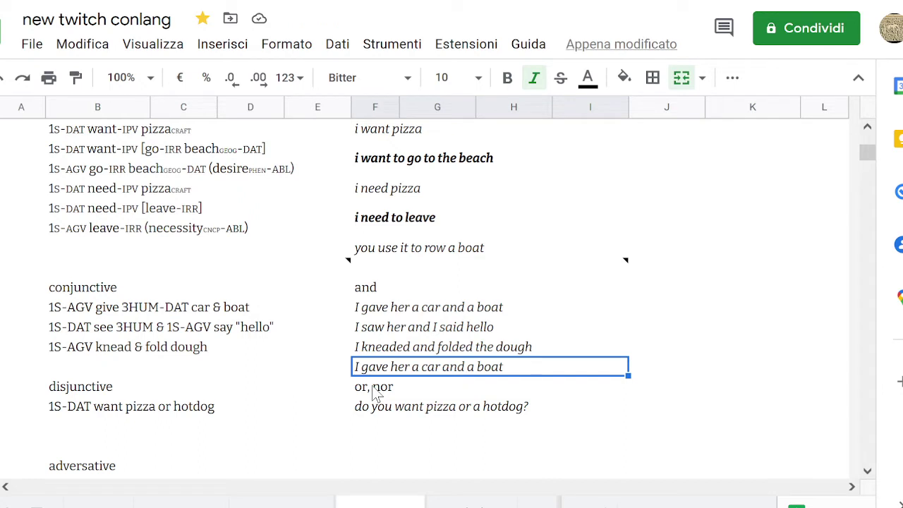
{"action": "key", "text": "Down"}
{"action": "key", "text": "Down"}
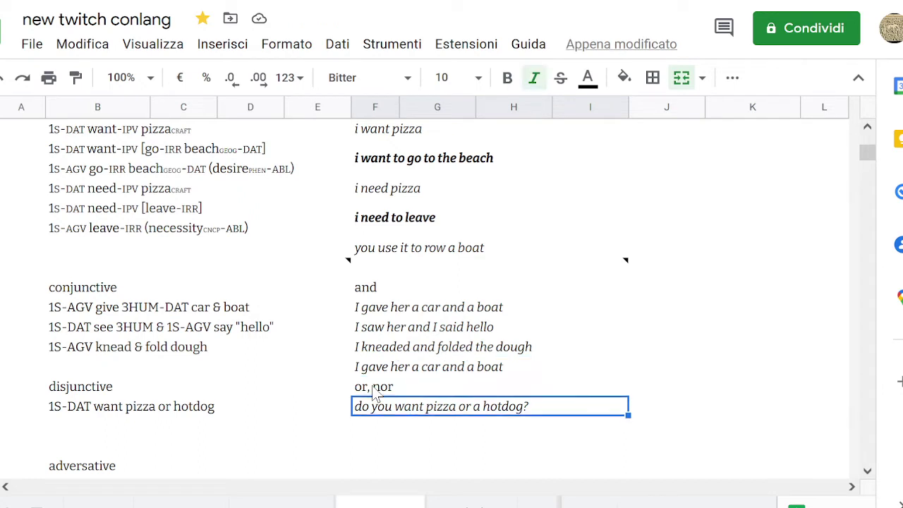
{"action": "key", "text": "Down"}
{"action": "key", "text": "Up"}
{"action": "key", "text": "Down"}
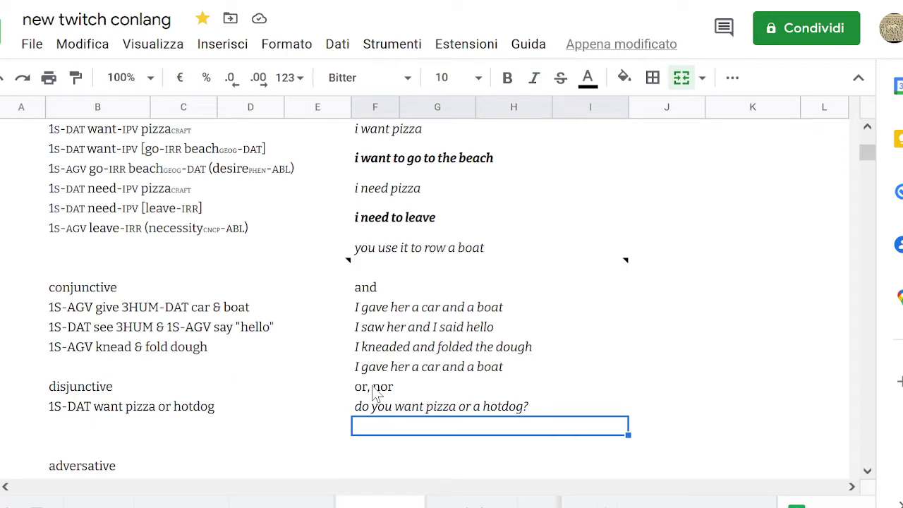
{"action": "type", "text": "eith"}
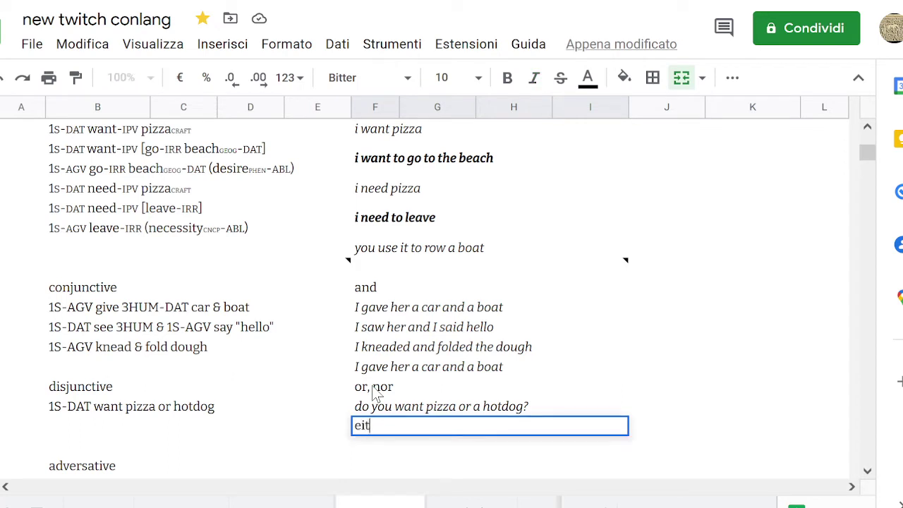
{"action": "key", "text": "BackSpace"}
{"action": "key", "text": "BackSpace"}
{"action": "type", "text": "þer or"}
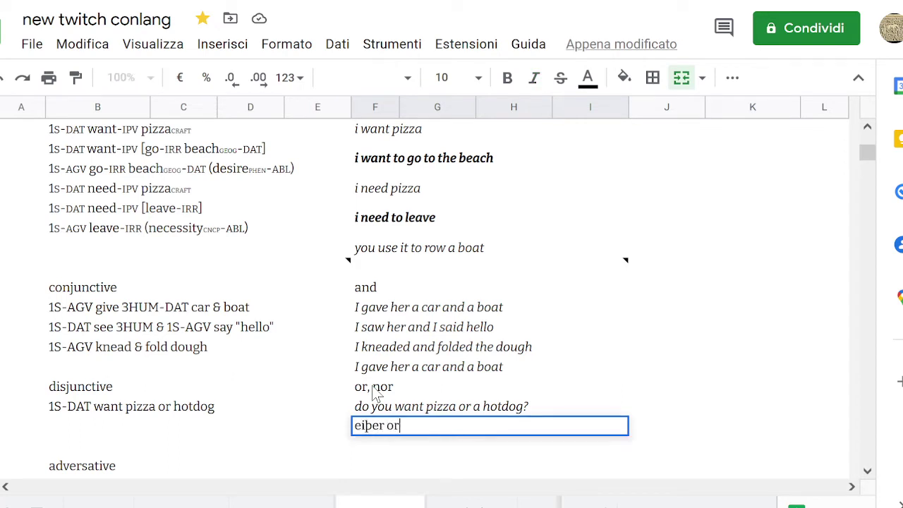
{"action": "key", "text": "BackSpace"}
{"action": "key", "text": "BackSpace"}
{"action": "key", "text": "BackSpace"}
{"action": "type", "text": "... or"}
{"action": "key", "text": "Return"}
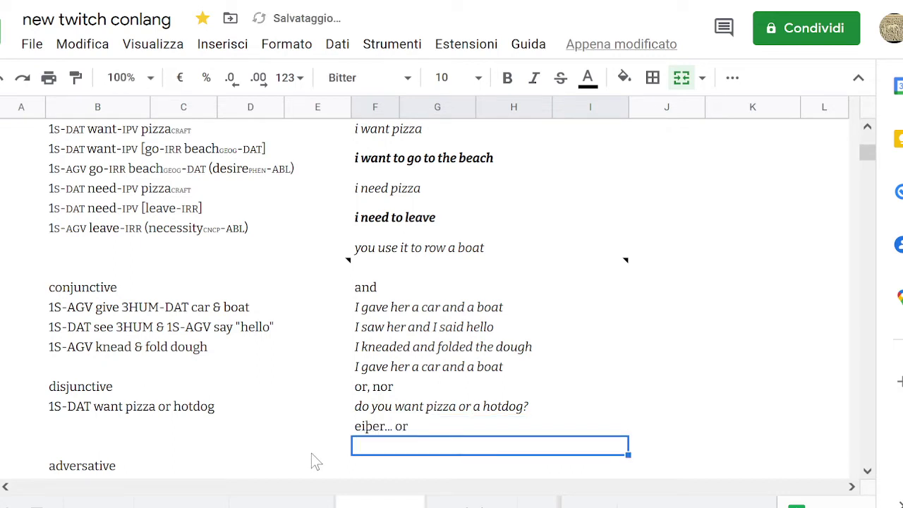
Replace the text in the cell below "do you want pizza or a hotdog?" with "o...o".
{"action": "key", "text": "Left"}
{"action": "key", "text": "Right"}
{"action": "key", "text": "Up"}
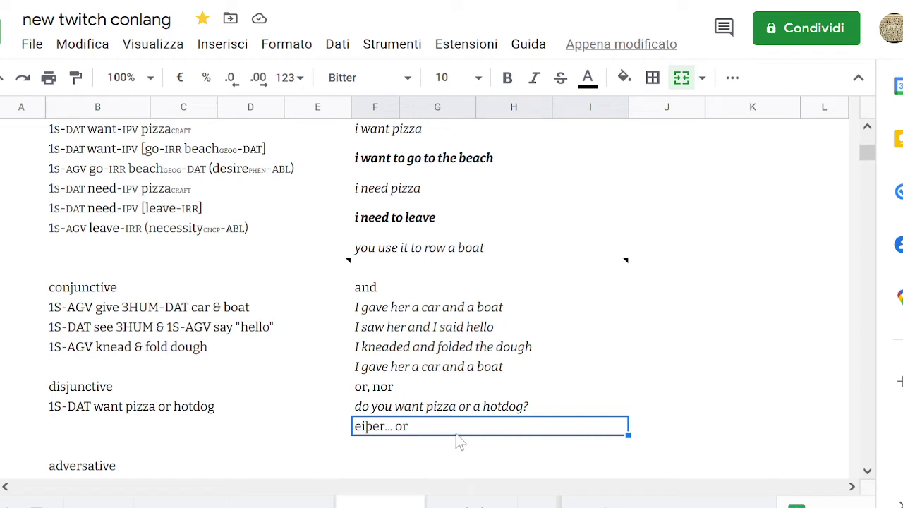
{"action": "key", "text": "Return"}
{"action": "key", "text": "ctrl+a"}
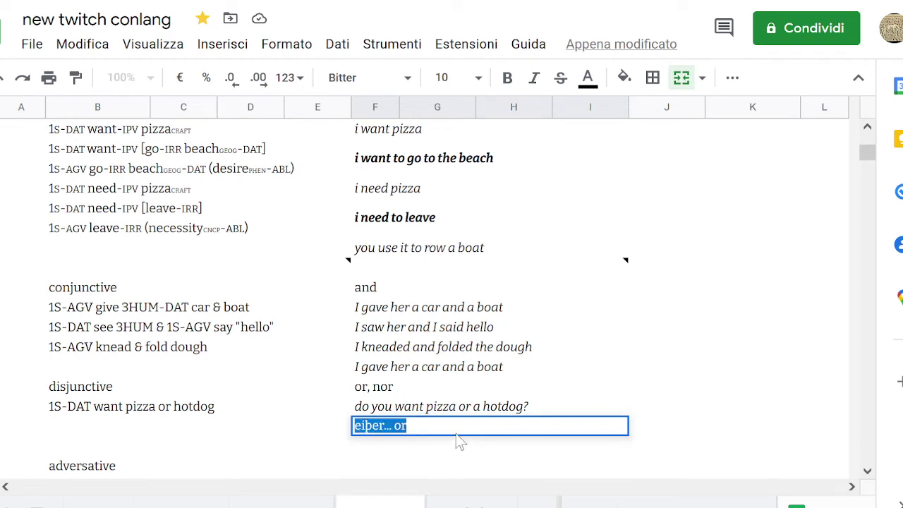
{"action": "type", "text": "o...o"}
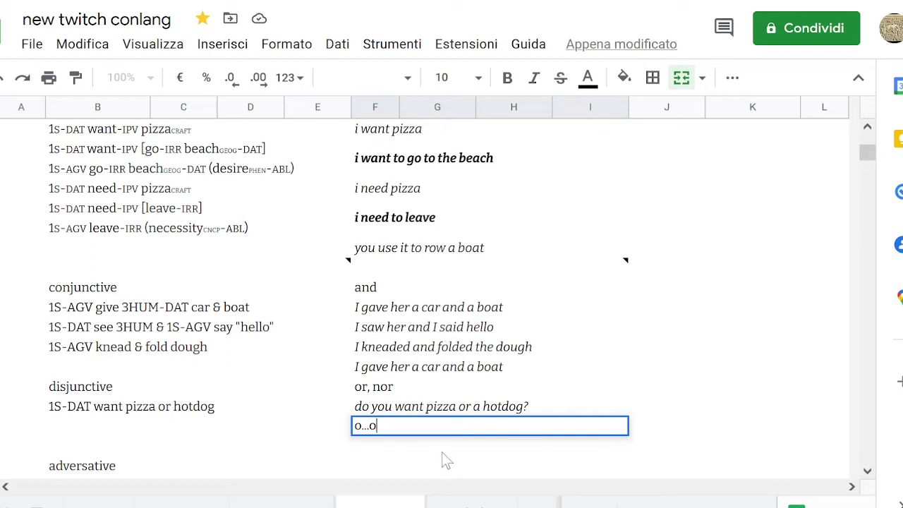
{"action": "key", "text": "Return"}
{"action": "key", "text": "Up"}
Enter "ni... ni...." in the empty cell below "o...o".
{"action": "key", "text": "Down"}
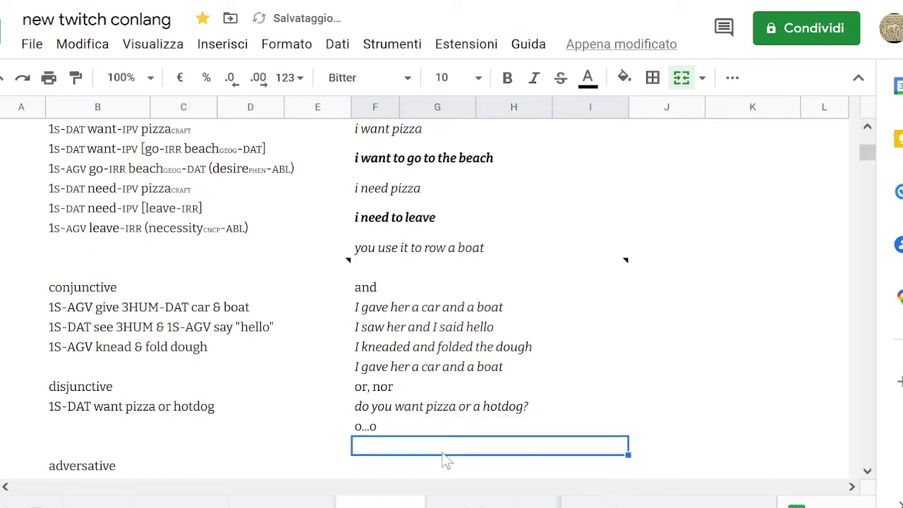
{"action": "type", "text": "ni."}
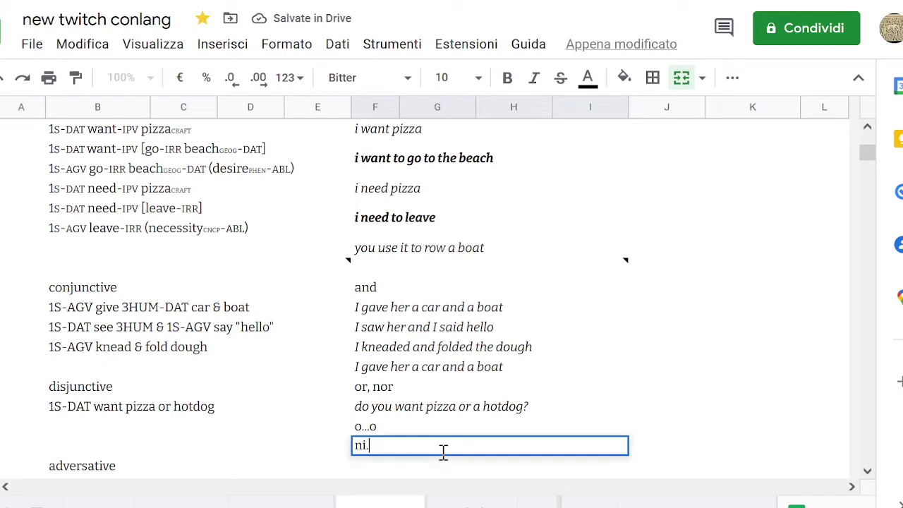
{"action": "type", "text": ".. ni..."}
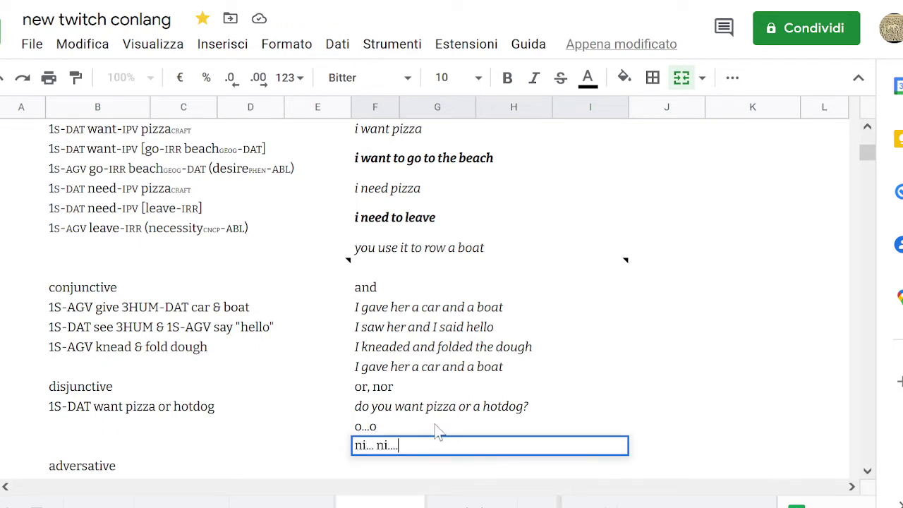
{"action": "left_click", "coordinate": [436, 425]}
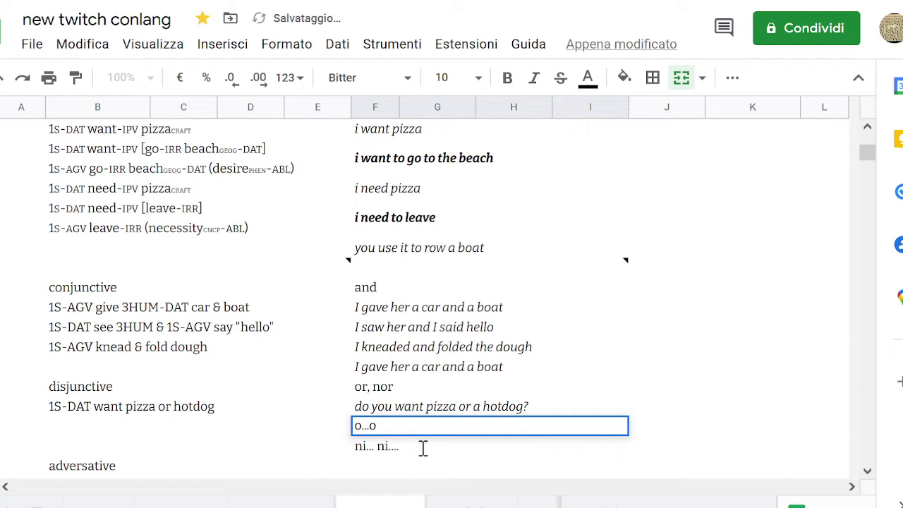
Clear the two cells containing "o...o" and "ni... ni....".
{"action": "left_click", "coordinate": [428, 446]}
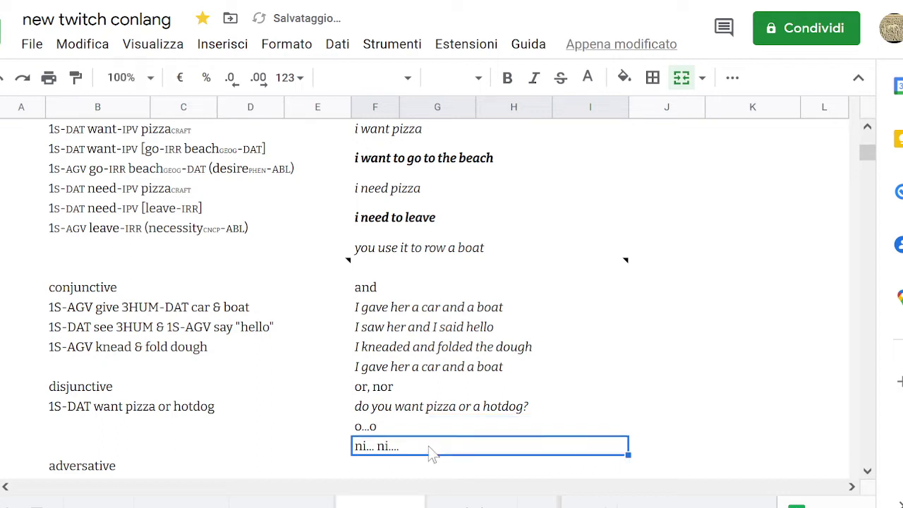
{"action": "key", "text": "shift+Up"}
{"action": "key", "text": "Delete"}
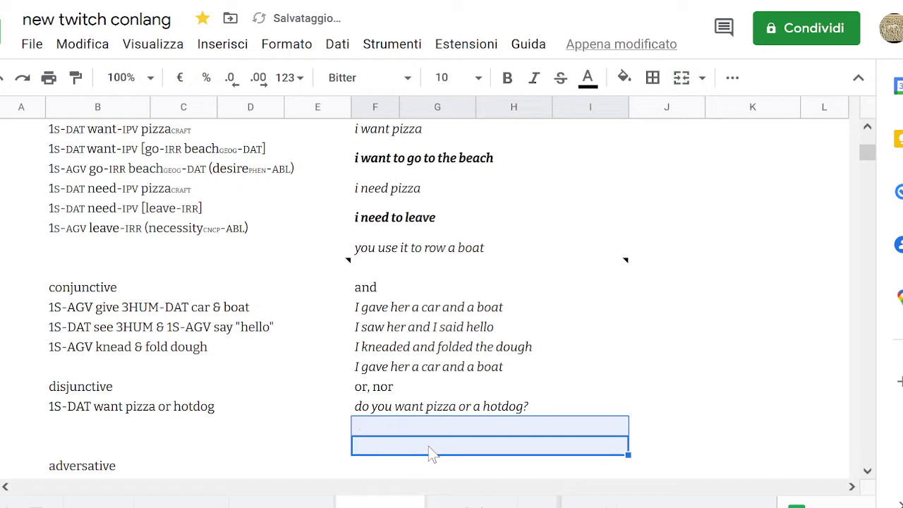
{"action": "key", "text": "Left"}
{"action": "key", "text": "Up"}
{"action": "key", "text": "Right"}
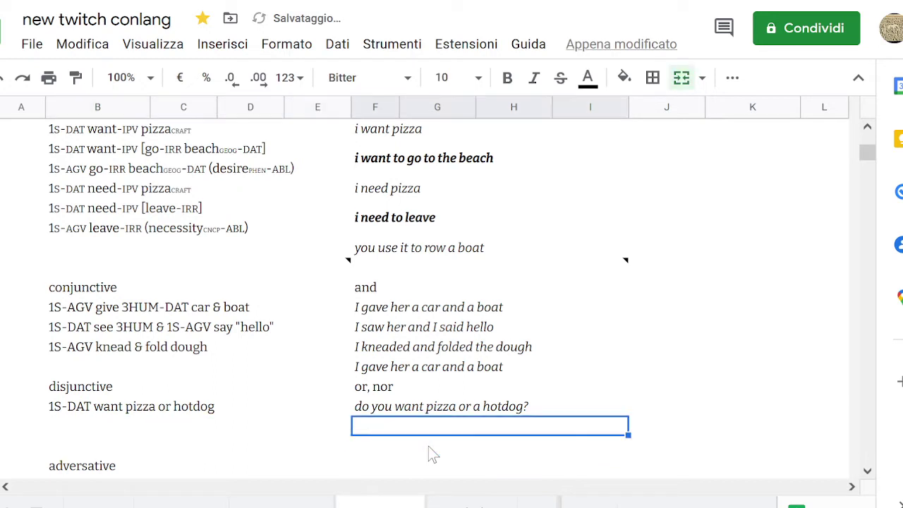
{"action": "key", "text": "Left"}
{"action": "key", "text": "Up"}
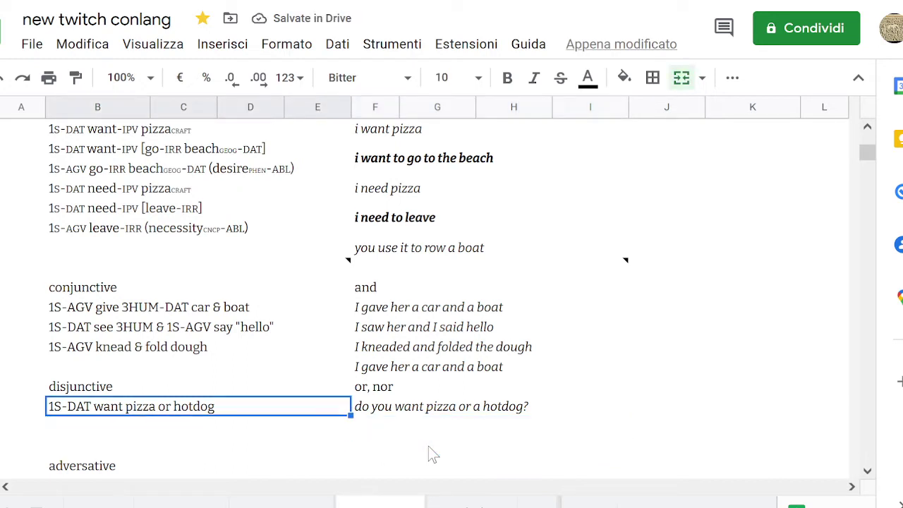
{"action": "key", "text": "Right"}
{"action": "key", "text": "Down"}
{"action": "key", "text": "Up"}
{"action": "key", "text": "Up"}
{"action": "key", "text": "Up"}
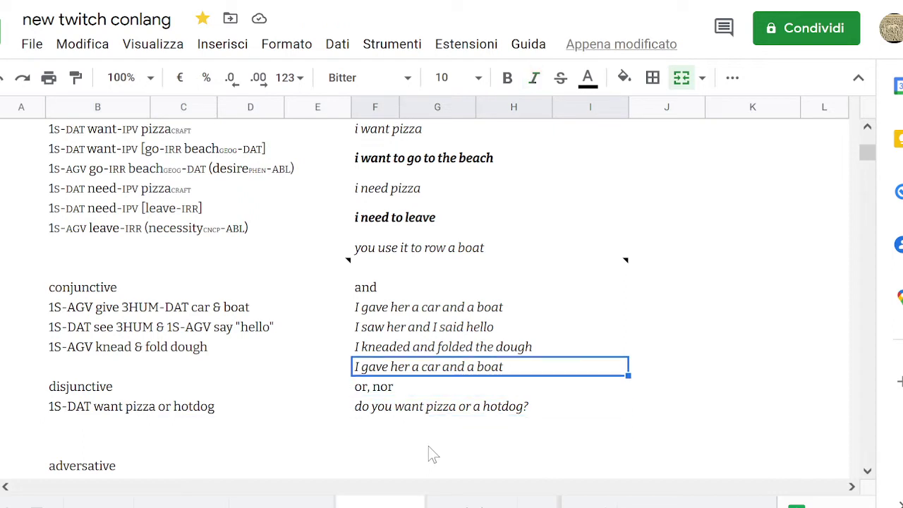
Enter "C & C" in column J beside "I kneaded and folded the dough" and label it "ambig" in column K.
{"action": "key", "text": "Down"}
{"action": "key", "text": "Up"}
{"action": "key", "text": "Up"}
{"action": "key", "text": "Right"}
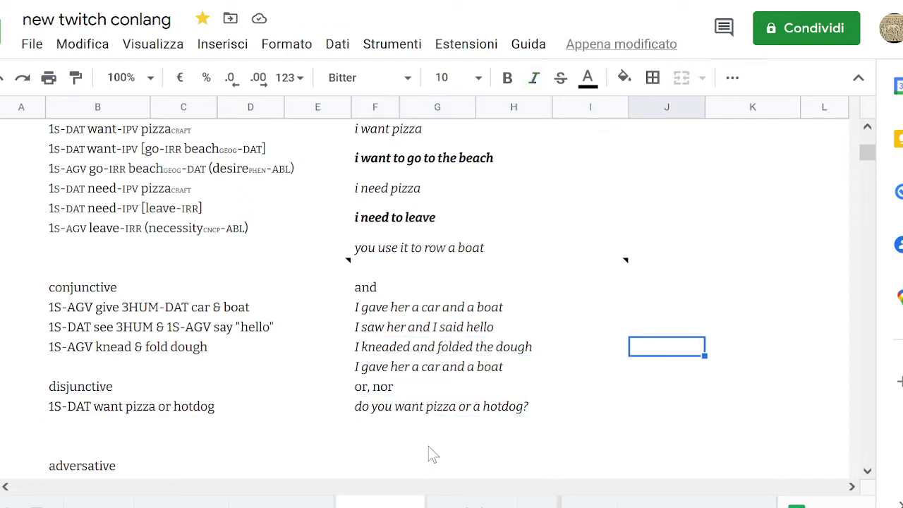
{"action": "key", "text": "Return"}
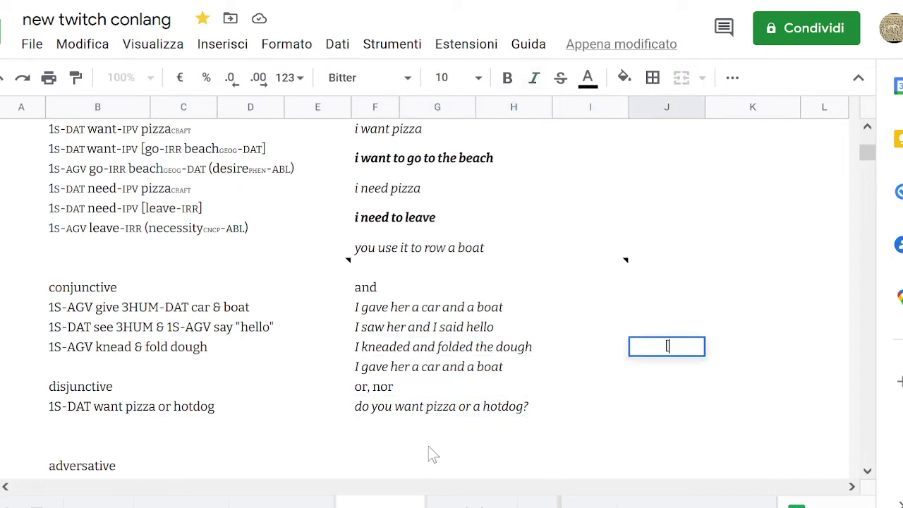
{"action": "type", "text": "C"}
{"action": "type", "text": "& C"}
{"action": "key", "text": "Tab"}
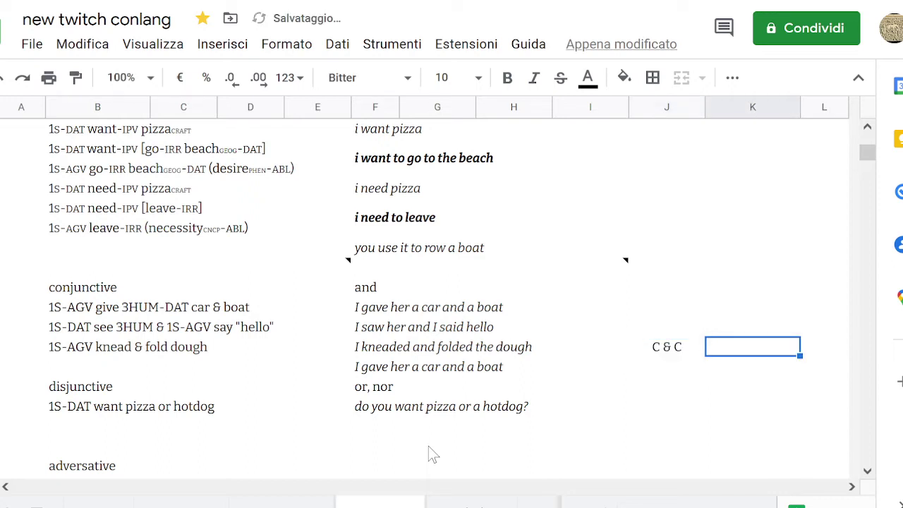
{"action": "type", "text": "ambig"}
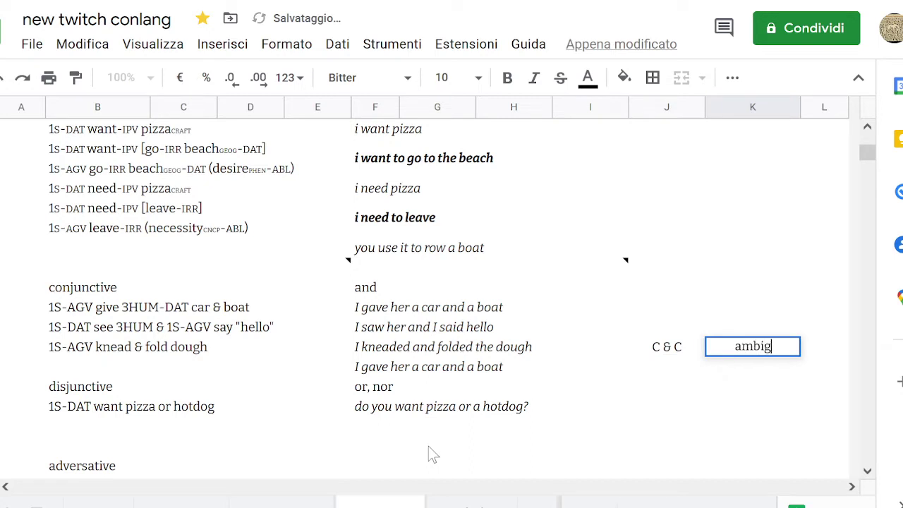
{"action": "key", "text": "Return"}
Add the pattern "& C & C" below "C & C" and label it "exhaustive" in column K.
{"action": "type", "text": "& C & C"}
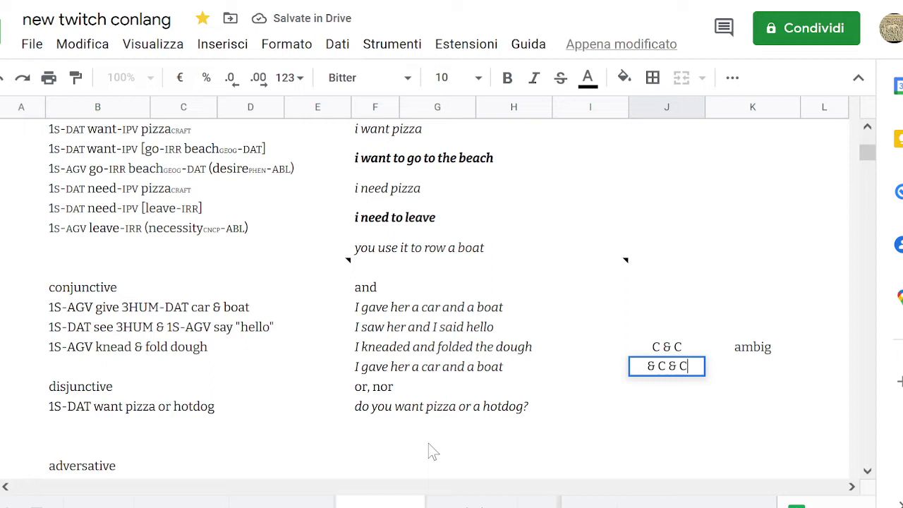
{"action": "key", "text": "Tab"}
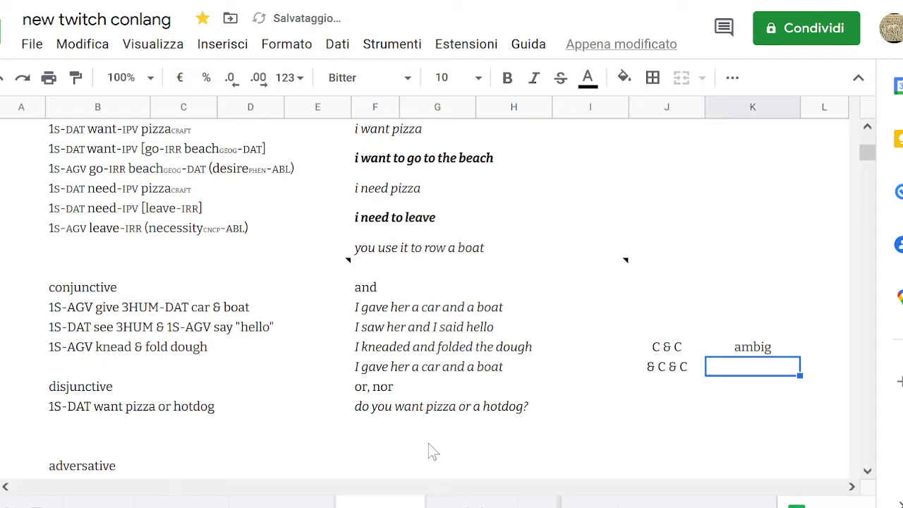
{"action": "type", "text": "exha"}
{"action": "type", "text": "u"}
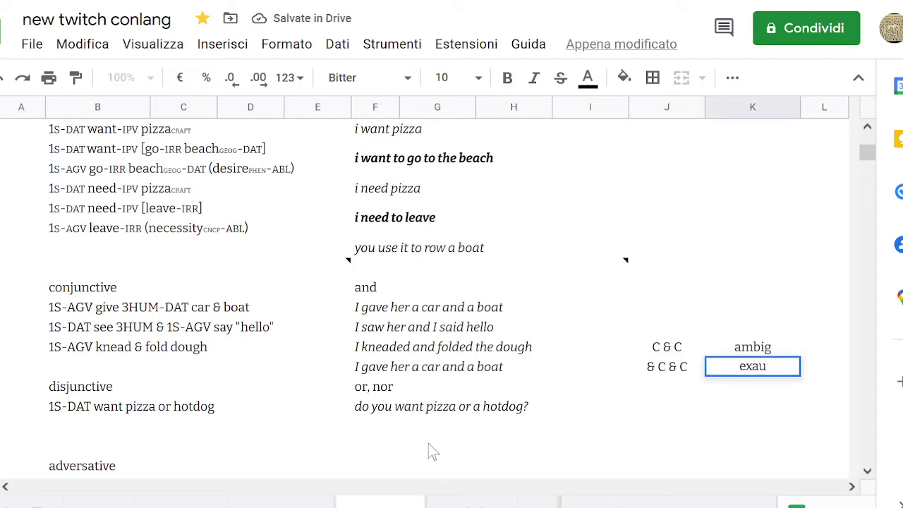
{"action": "key", "text": "BackSpace"}
{"action": "key", "text": "BackSpace"}
{"action": "type", "text": "haustive"}
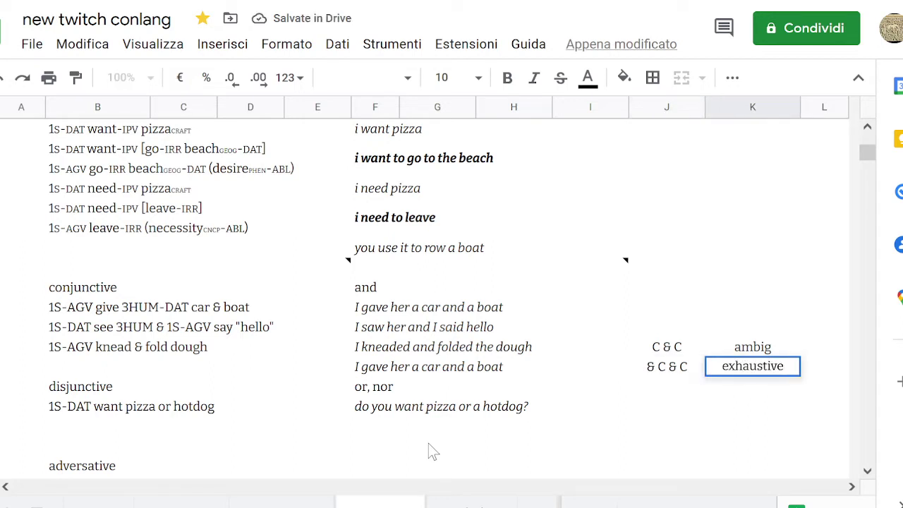
{"action": "key", "text": "Return"}
Add the pattern "C & C &" below "& C & C" and label it "nonexhaustive" in column K.
{"action": "type", "text": "C & C"}
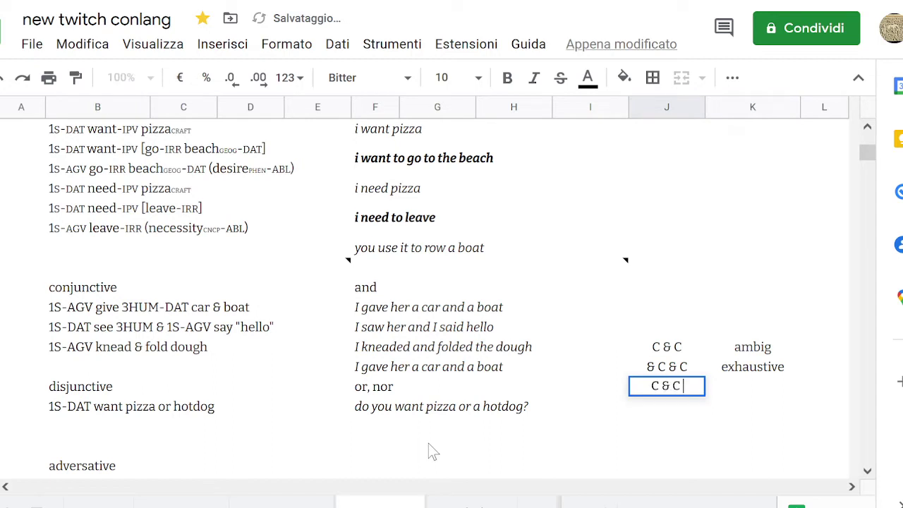
{"action": "type", "text": " &"}
{"action": "key", "text": "Tab"}
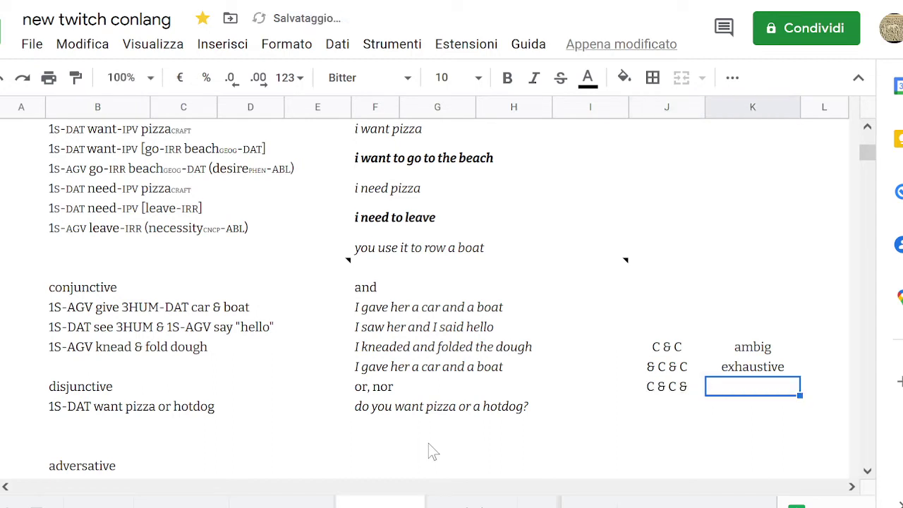
{"action": "type", "text": "nonexha"}
{"action": "type", "text": "ustive"}
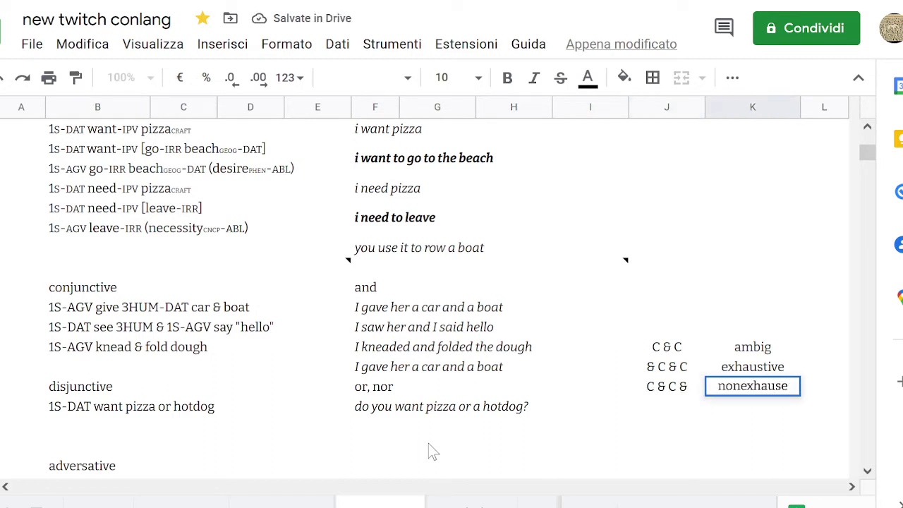
{"action": "key", "text": "Return"}
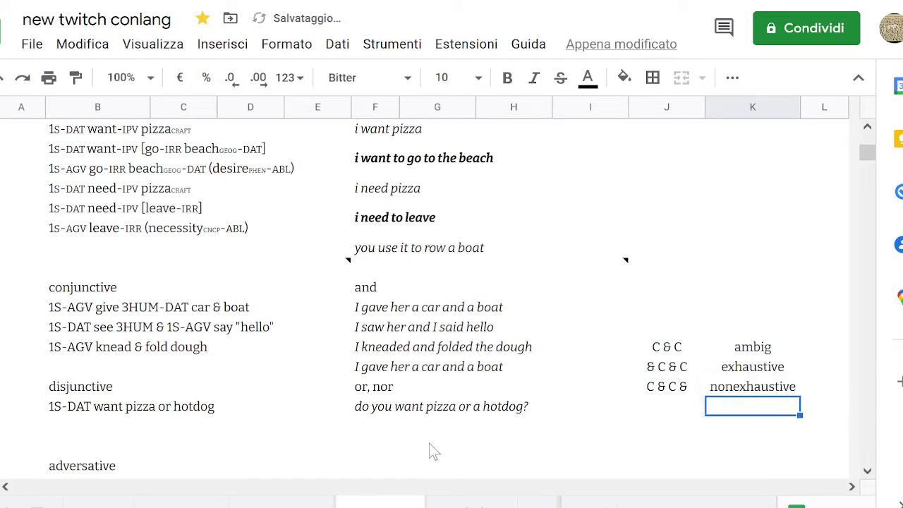
Enter "but" as the English equivalent in column F beside "adversative".
{"action": "key", "text": "Left"}
{"action": "key", "text": "Left"}
{"action": "key", "text": "Up"}
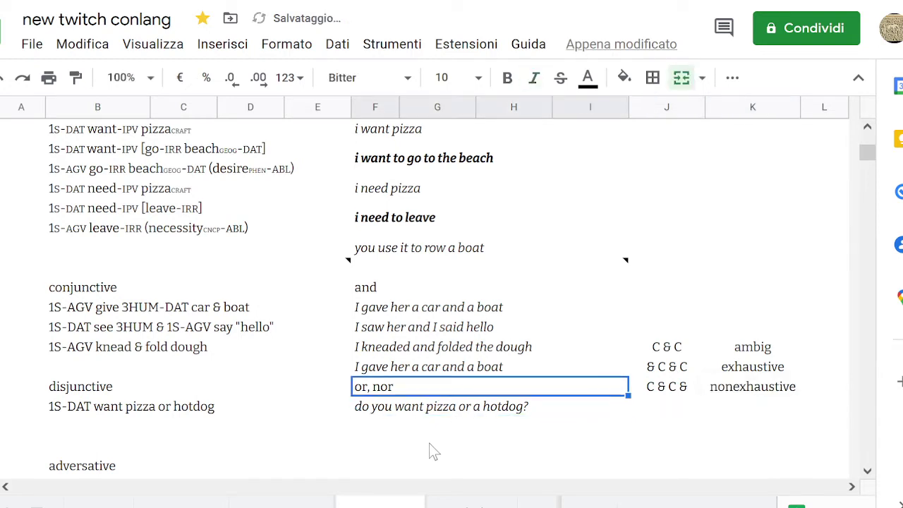
{"action": "key", "text": "shift+Down"}
{"action": "key", "text": "Down"}
{"action": "key", "text": "Down"}
{"action": "key", "text": "Down"}
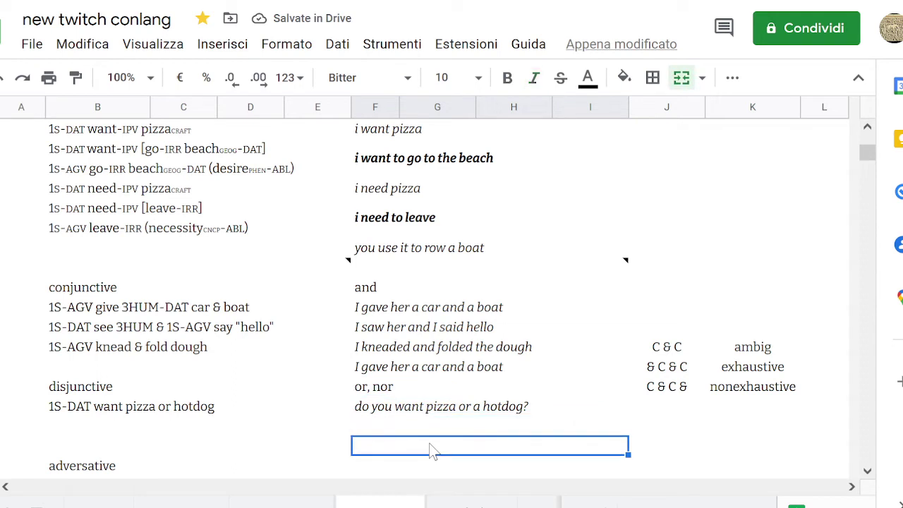
{"action": "key", "text": "Down"}
{"action": "type", "text": "but"}
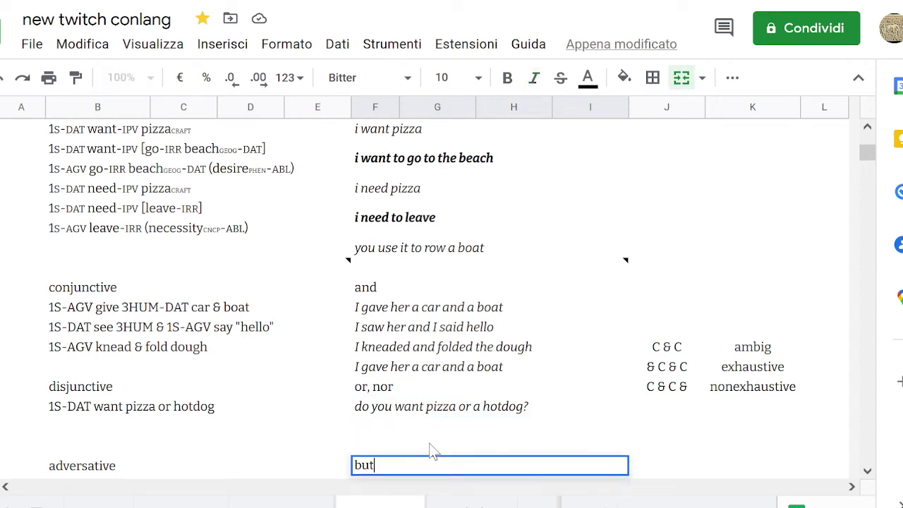
{"action": "key", "text": "Return"}
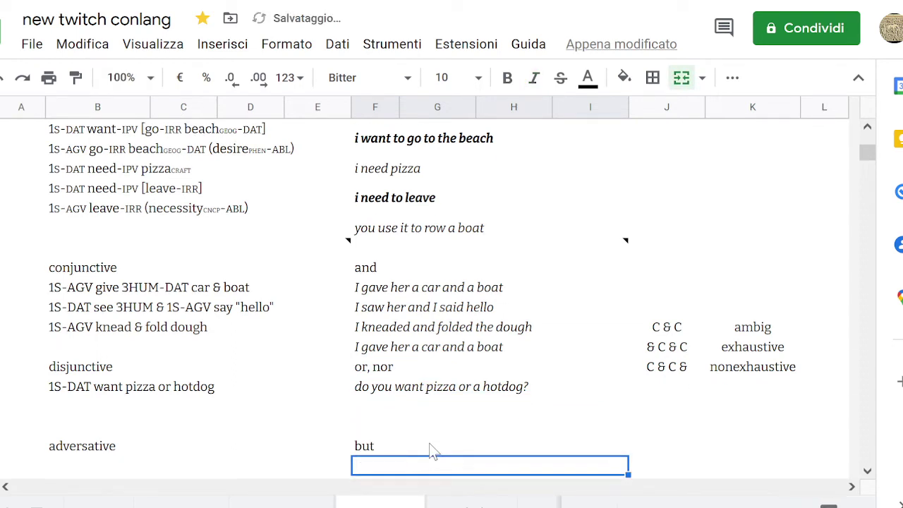
Extend the adversative row's English entry to "but, however".
{"action": "key", "text": "Up"}
{"action": "key", "text": "Left"}
{"action": "left_click", "coordinate": [430, 445]}
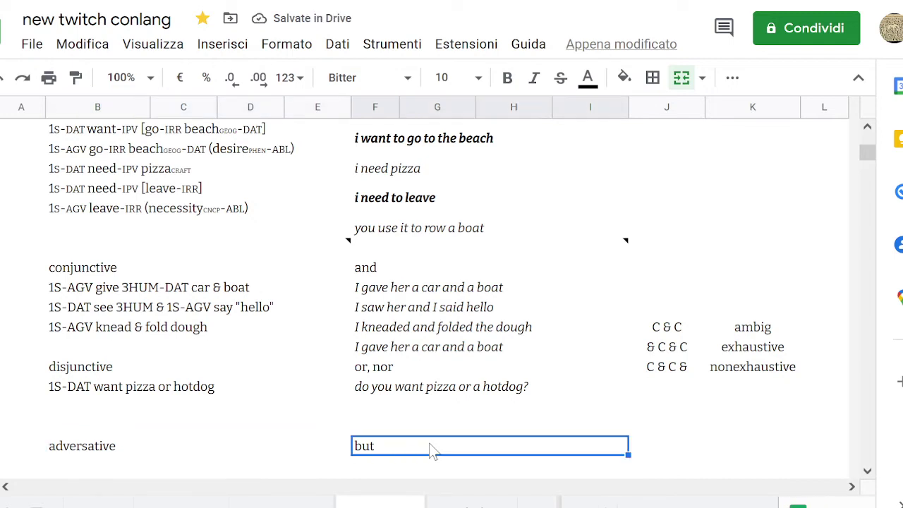
{"action": "double_click", "coordinate": [430, 446]}
{"action": "type", "text": ","}
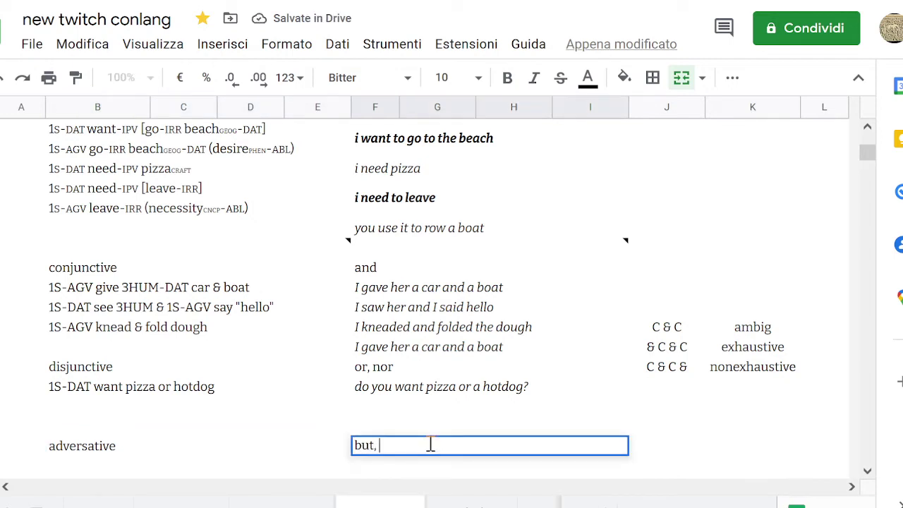
{"action": "type", "text": " how"}
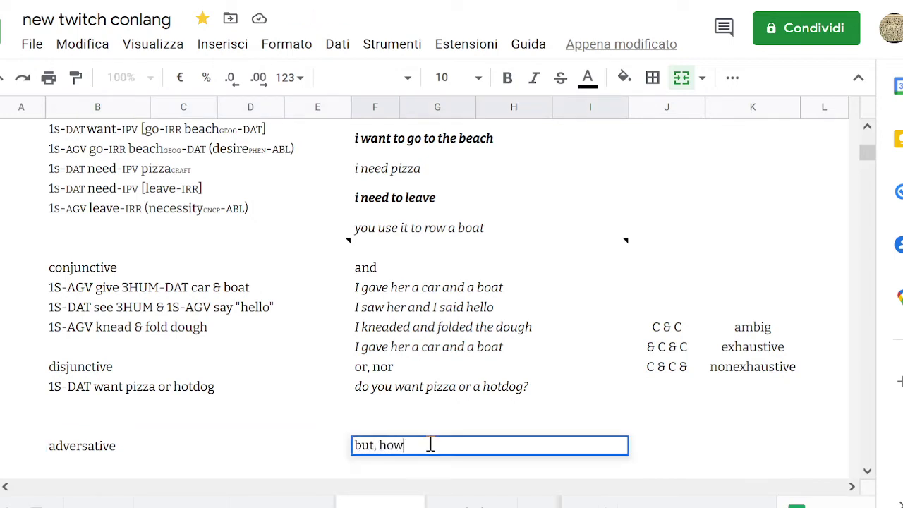
{"action": "type", "text": "ever"}
{"action": "key", "text": "Return"}
Append "neverþeless" to the adversative row's English entry, separated by a comma.
{"action": "left_click", "coordinate": [437, 452]}
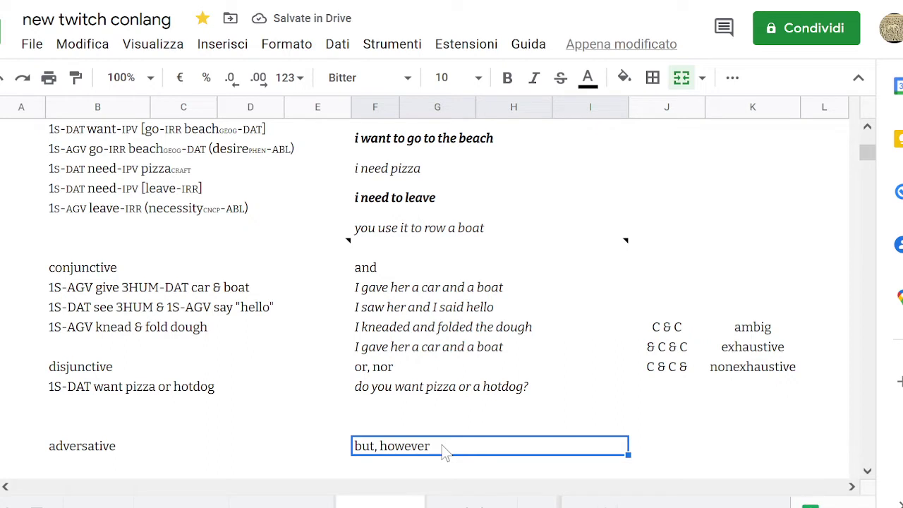
{"action": "double_click", "coordinate": [441, 448]}
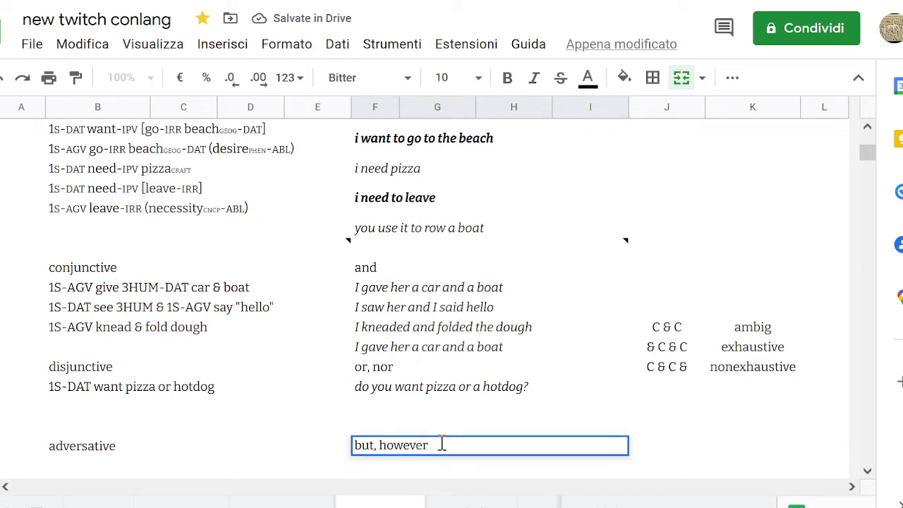
{"action": "type", "text": ", nev"}
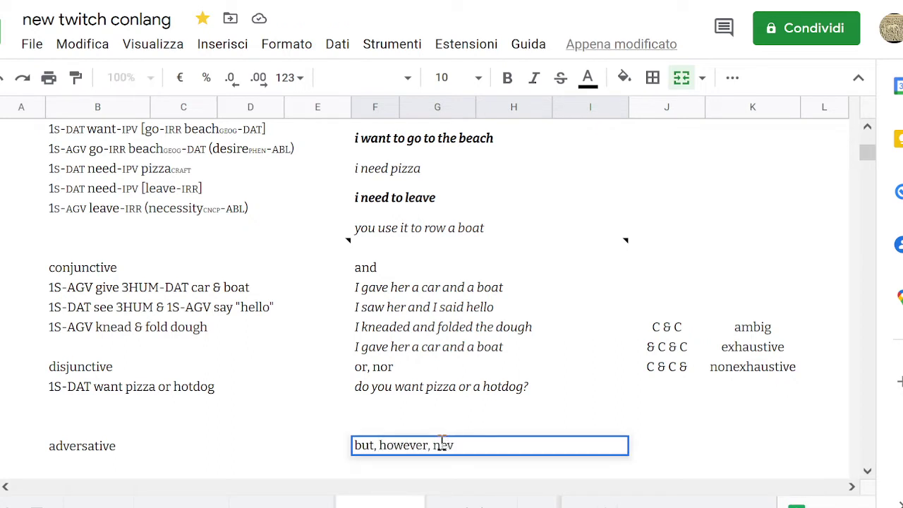
{"action": "type", "text": "erthes"}
{"action": "key", "text": "BackSpace"}
{"action": "type", "text": "less"}
{"action": "left_click", "coordinate": [291, 439]}
{"action": "key", "text": "Right"}
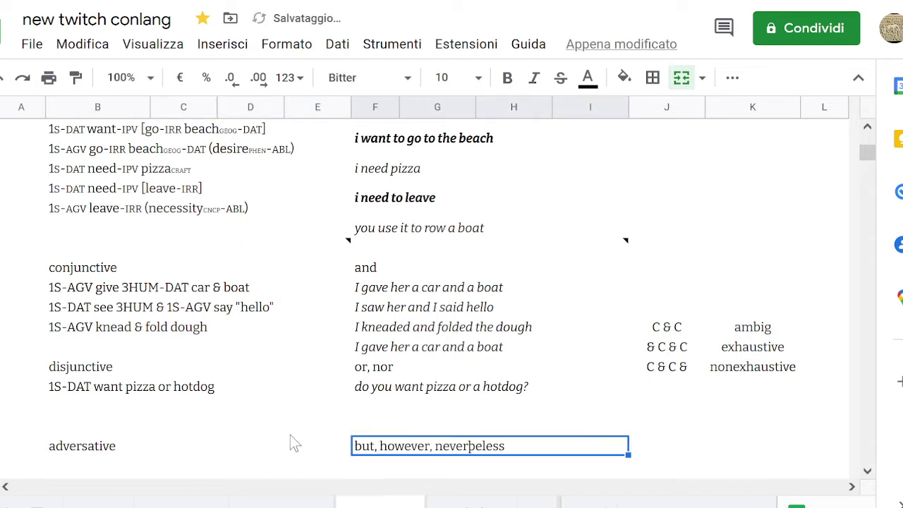
Start an italic example sentence with "i" in the empty cell below "but, however, neverþeless".
{"action": "key", "text": "Left"}
{"action": "key", "text": "Up"}
{"action": "key", "text": "Down"}
{"action": "key", "text": "Down"}
{"action": "scroll", "coordinate": [290, 434], "scroll_direction": "down", "scroll_amount": 1}
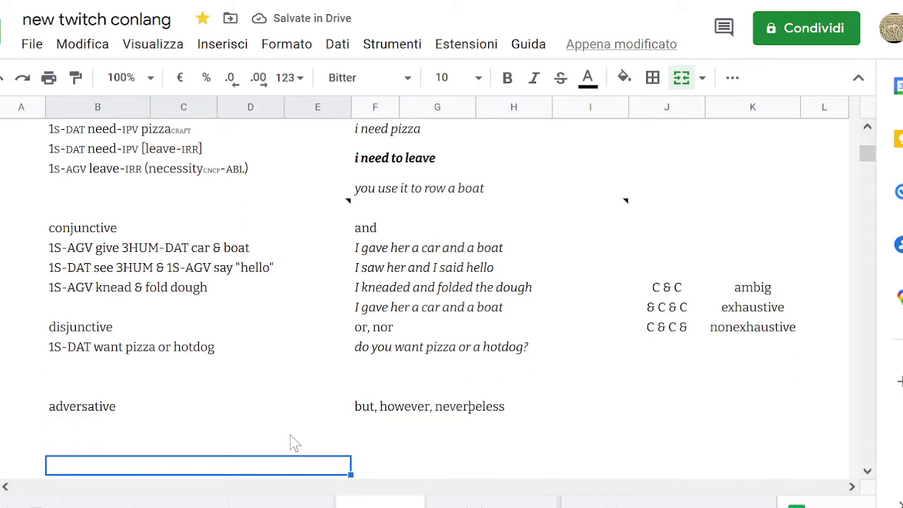
{"action": "key", "text": "Up"}
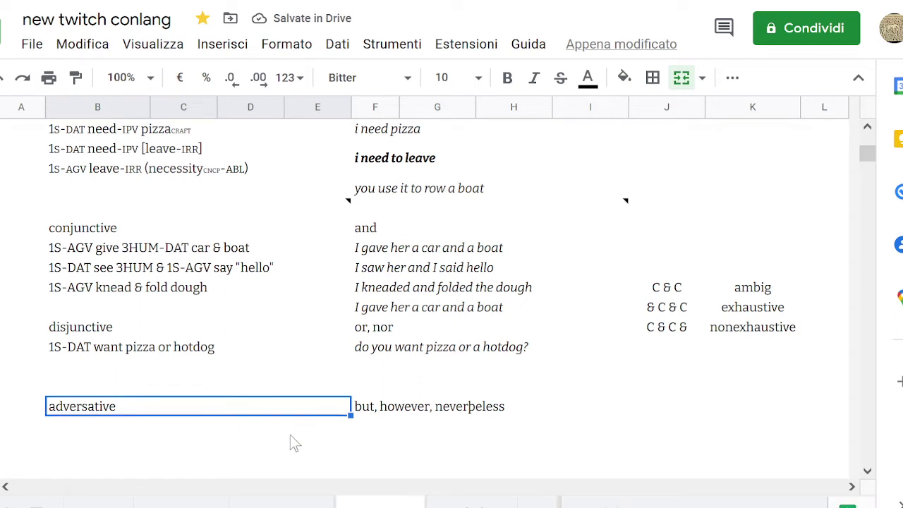
{"action": "key", "text": "Down"}
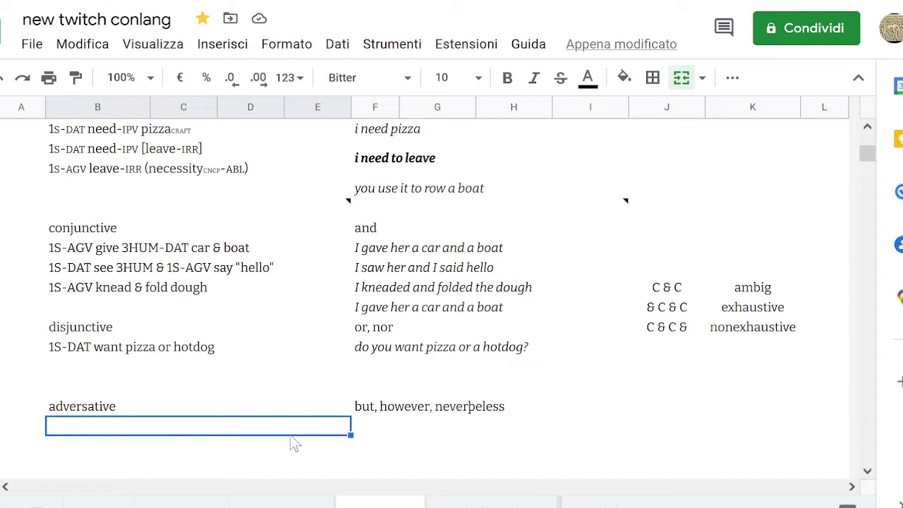
{"action": "key", "text": "Right"}
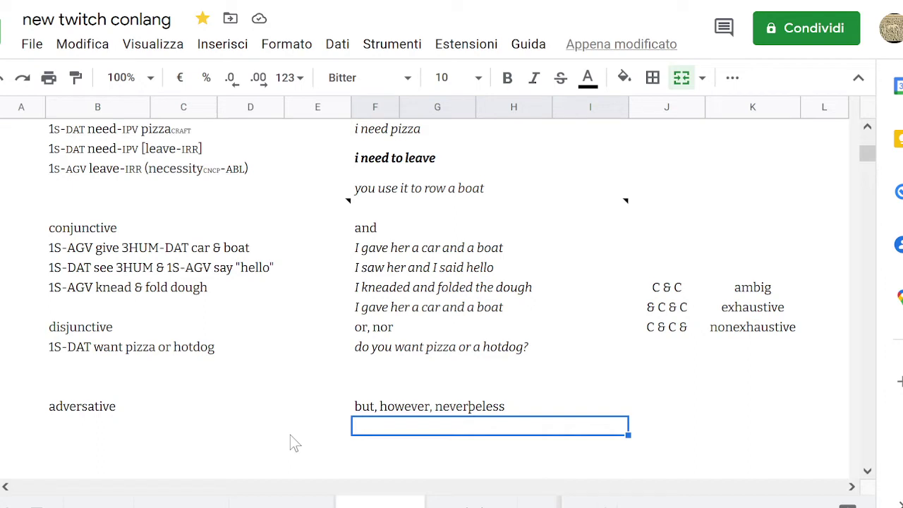
{"action": "key", "text": "Return"}
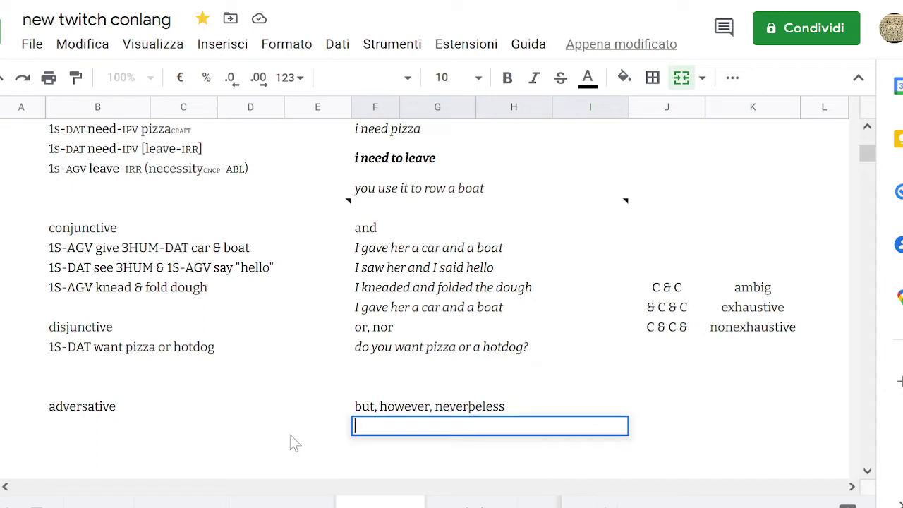
{"action": "key", "text": "ctrl+i"}
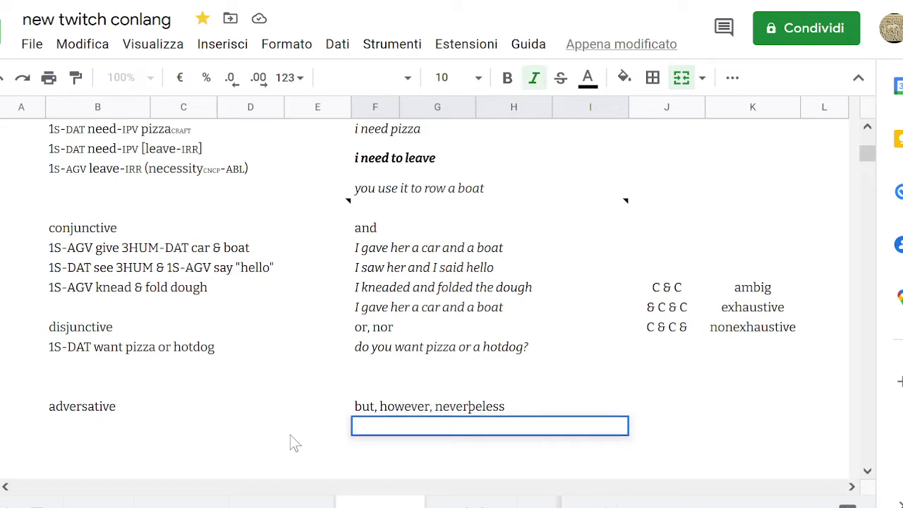
{"action": "type", "text": "i"}
{"action": "type", "text": "had pi"}
{"action": "type", "text": "zz"}
{"action": "key", "text": "BackSpace"}
{"action": "key", "text": "BackSpace"}
{"action": "key", "text": "BackSpace"}
{"action": "key", "text": "BackSpace"}
{"action": "key", "text": "BackSpace"}
{"action": "key", "text": "BackSpace"}
{"action": "key", "text": "BackSpace"}
{"action": "key", "text": "BackSpace"}
Complete the adversative example sentence as "i ate þe pizza & þe mozzarella sticks but not þe pizza crust".
{"action": "type", "text": "ate pizza"}
{"action": "key", "text": "BackSpace"}
{"action": "key", "text": "BackSpace"}
{"action": "key", "text": "BackSpace"}
{"action": "key", "text": "BackSpace"}
{"action": "key", "text": "BackSpace"}
{"action": "type", "text": "þe pizza,"}
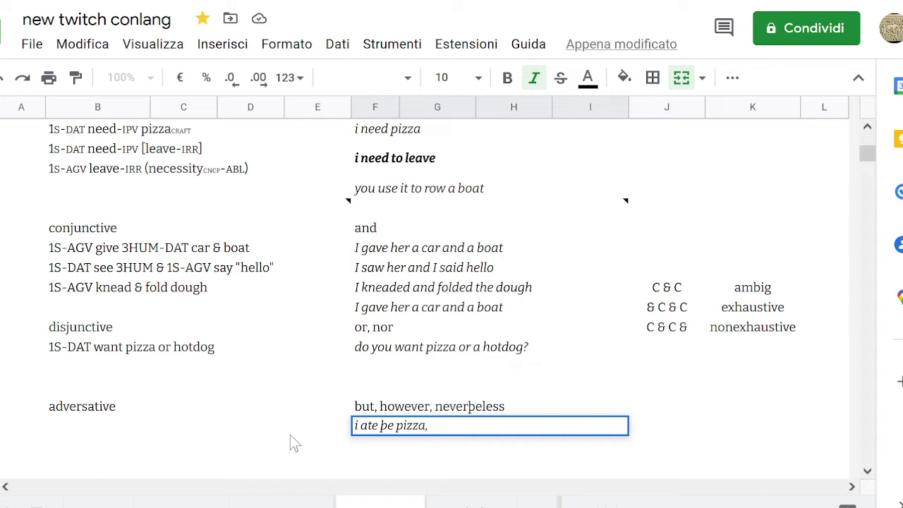
{"action": "key", "text": "BackSpace"}
{"action": "type", "text": "& þe mozzarella sticks"}
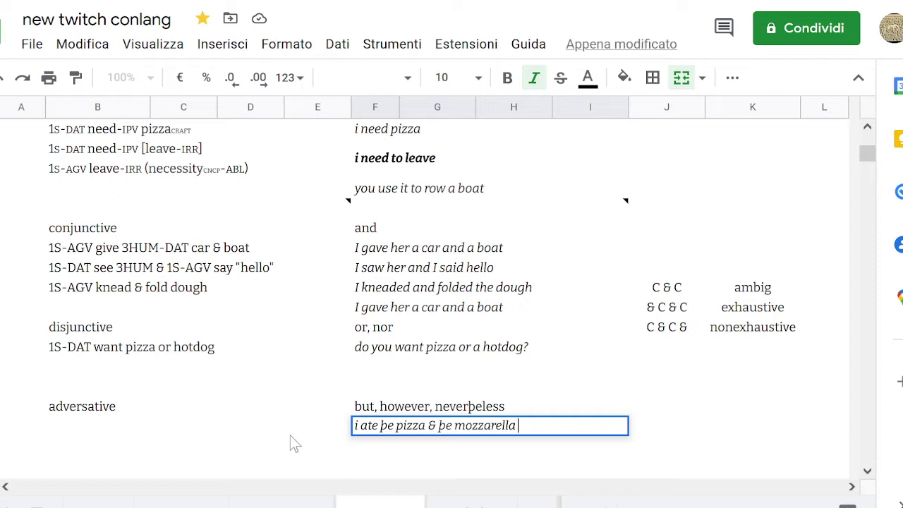
{"action": "type", "text": " but"}
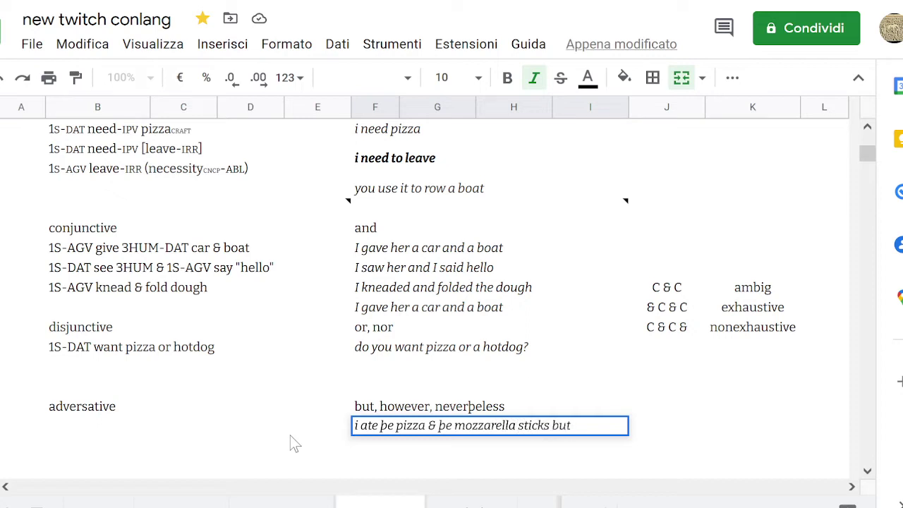
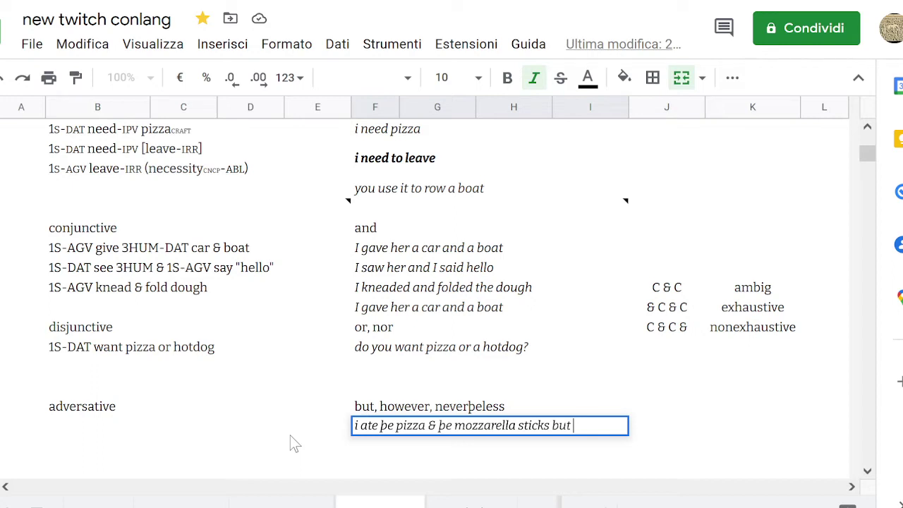
{"action": "type", "text": "not þe pizza crust"}
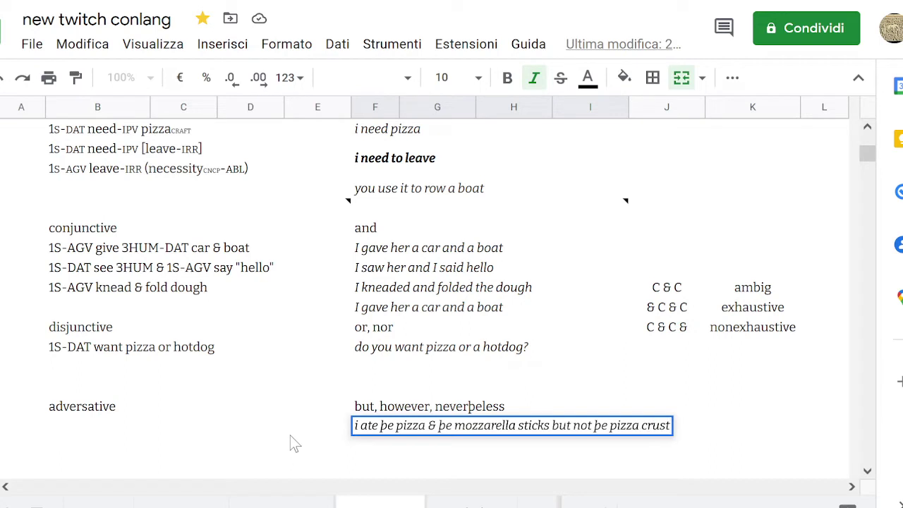
{"action": "key", "text": "Return"}
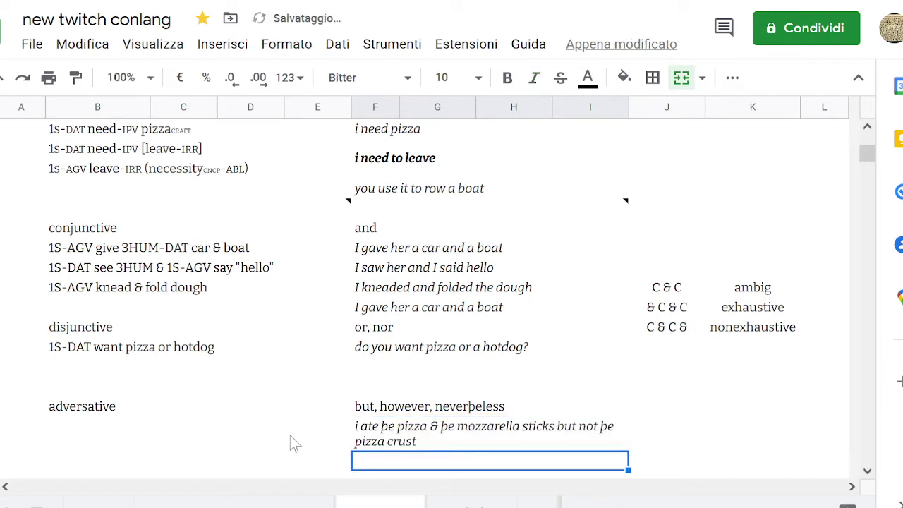
{"action": "key", "text": "Up"}
{"action": "key", "text": "Down"}
{"action": "key", "text": "Up"}
{"action": "key", "text": "Left"}
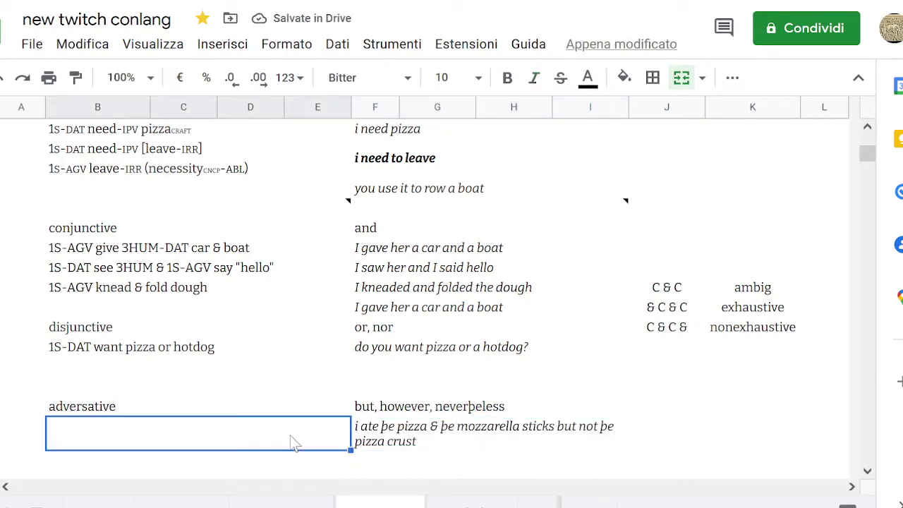
{"action": "key", "text": "Right"}
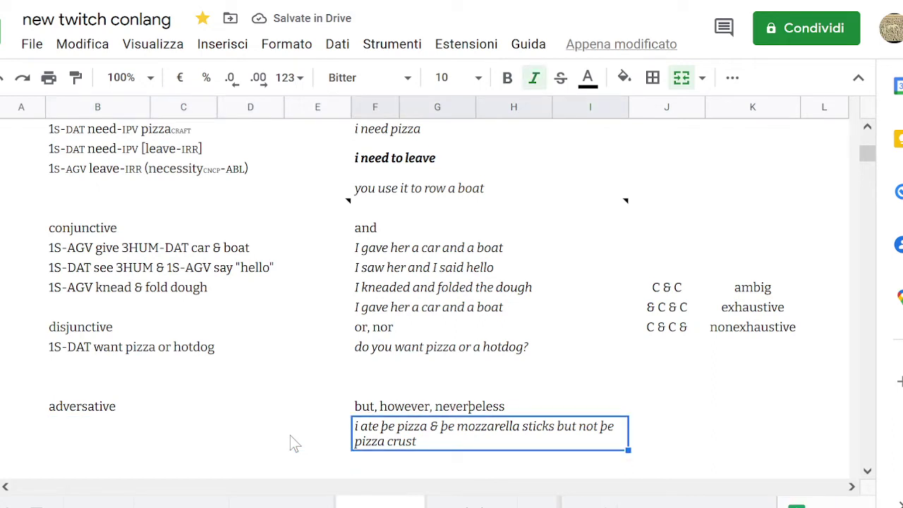
{"action": "key", "text": "Left"}
{"action": "key", "text": "Right"}
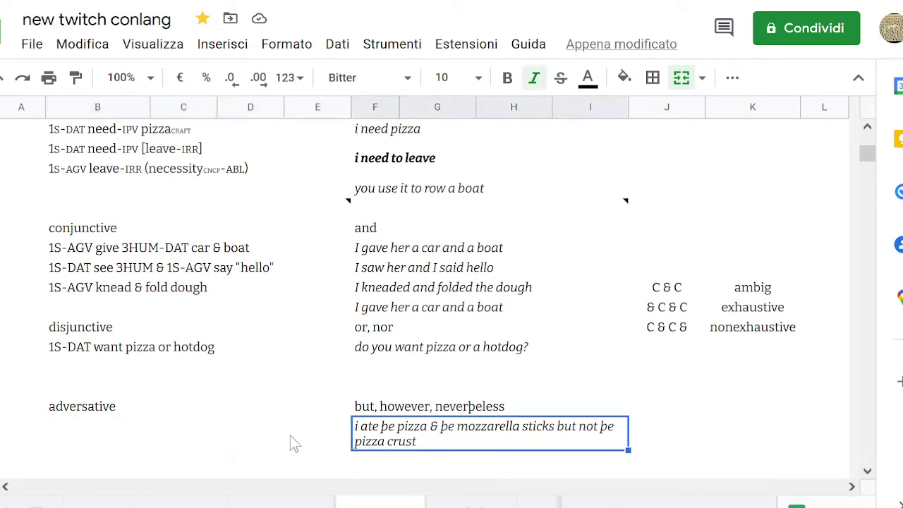
{"action": "key", "text": "Left"}
{"action": "key", "text": "Right"}
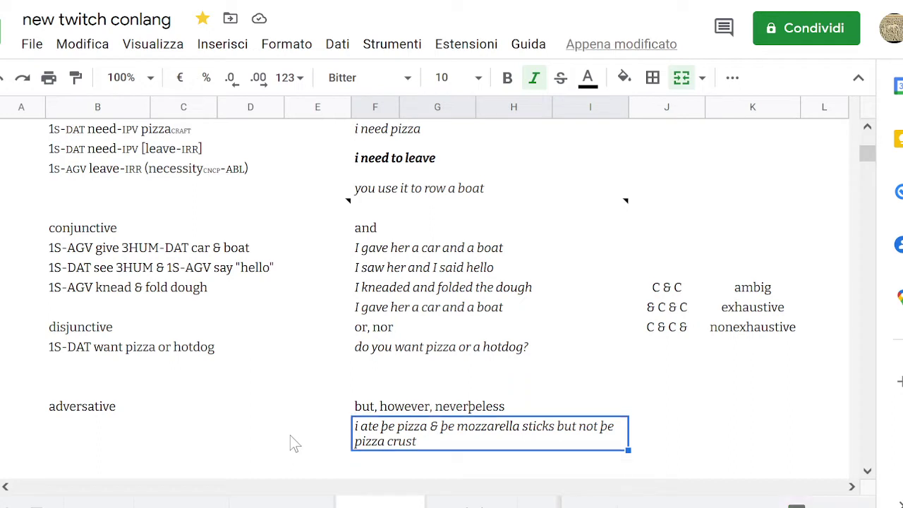
Enter the gloss "1S-AGV eat pizza & mozzsticks BUT not crust" beside the adversative example sentence.
{"action": "key", "text": "Left"}
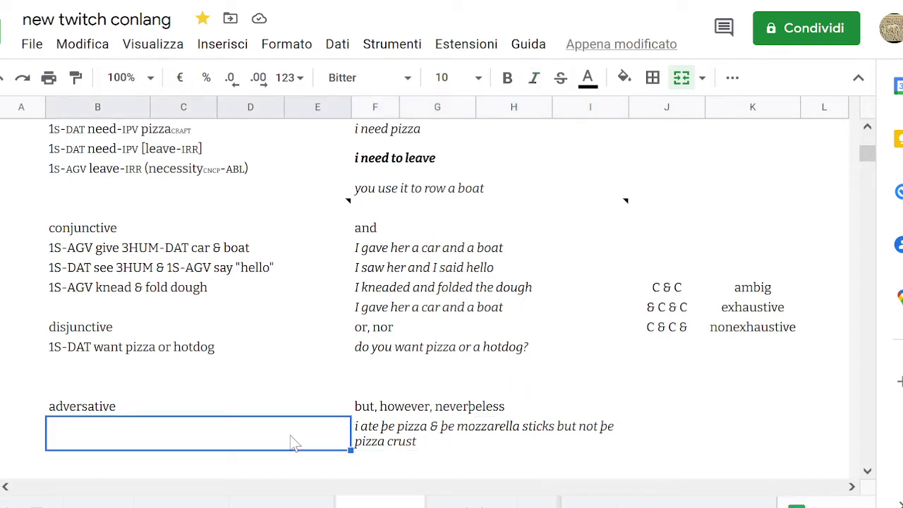
{"action": "type", "text": "1"}
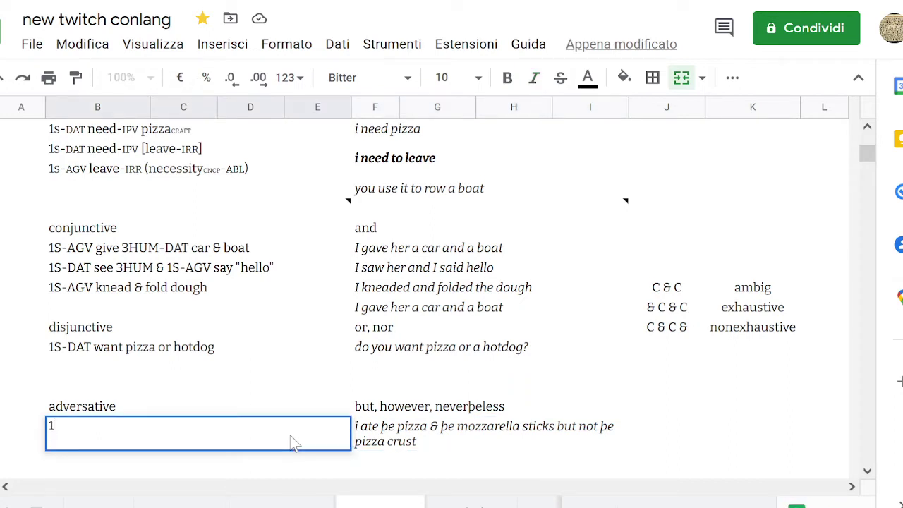
{"action": "type", "text": "S"}
{"action": "type", "text": "G"}
{"action": "key", "text": "BackSpace"}
{"action": "key", "text": "BackSpace"}
{"action": "type", "text": "S-AGV eat"}
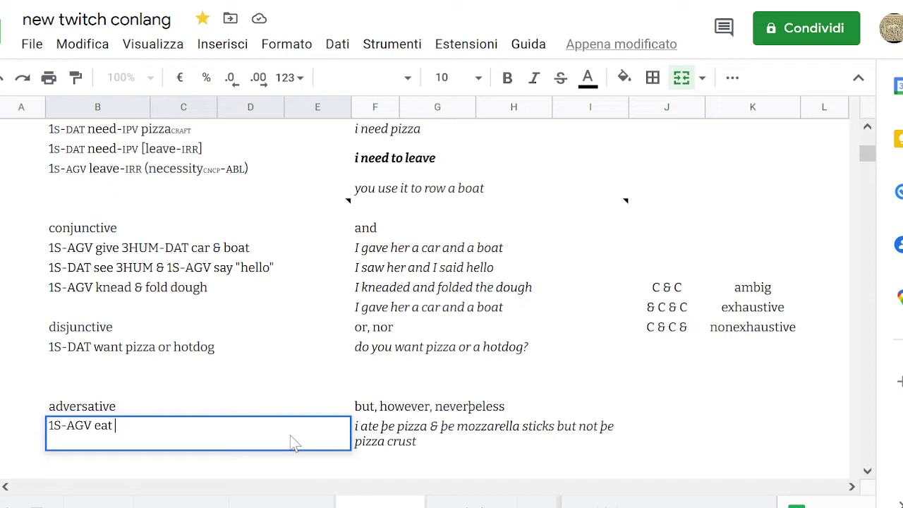
{"action": "type", "text": "pizza & "}
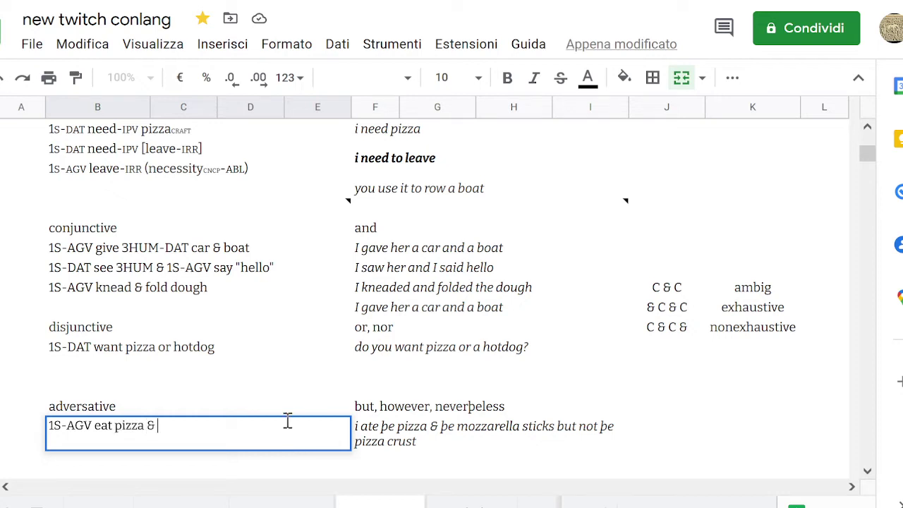
{"action": "type", "text": "mozza"}
{"action": "key", "text": "BackSpace"}
{"action": "key", "text": "BackSpace"}
{"action": "type", "text": "zsticks"}
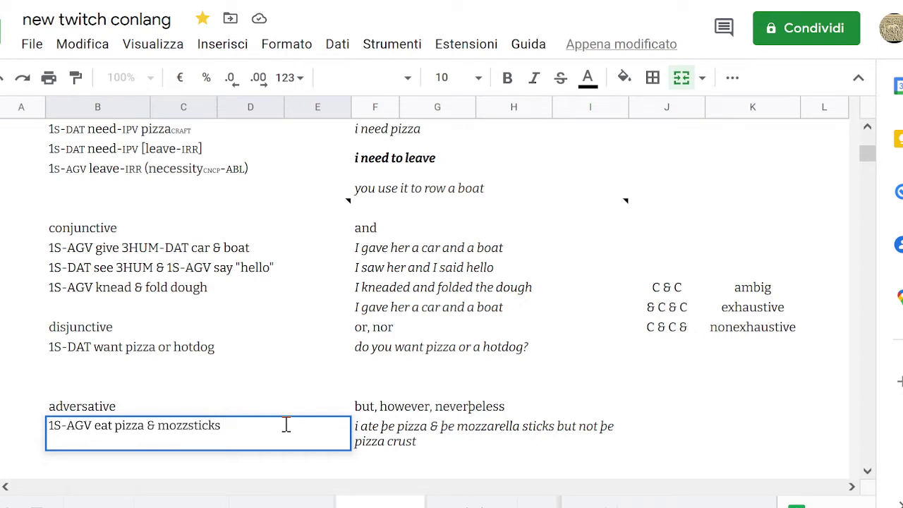
{"action": "type", "text": " BUT not crust"}
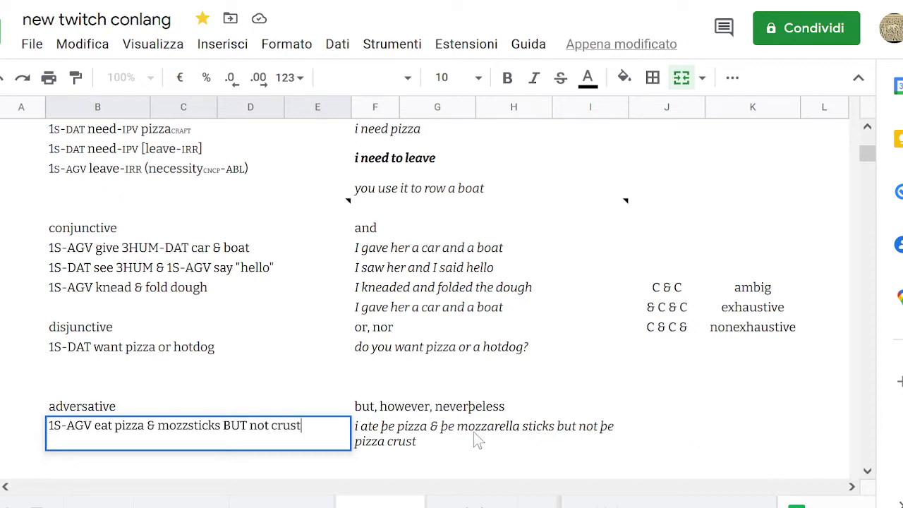
{"action": "left_click", "coordinate": [476, 438]}
{"action": "key", "text": "Left"}
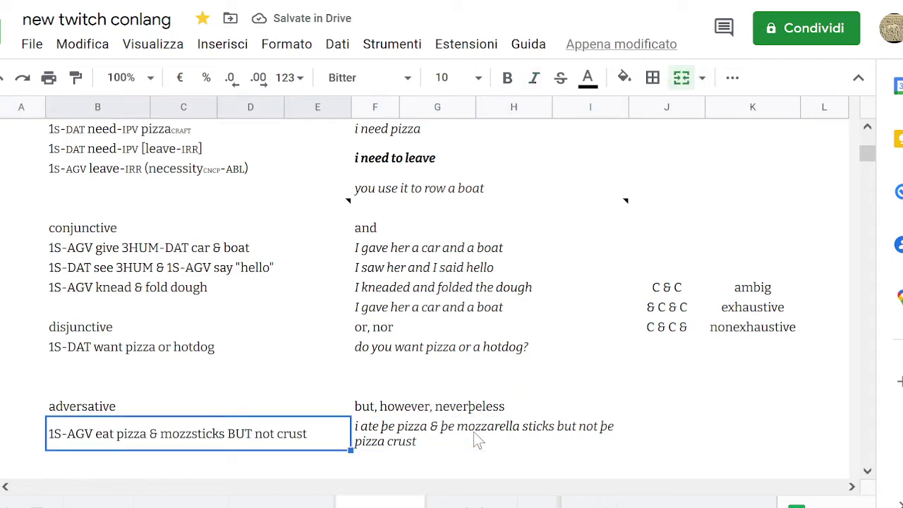
{"action": "key", "text": "Down"}
{"action": "scroll", "coordinate": [474, 432], "scroll_direction": "down", "scroll_amount": 1}
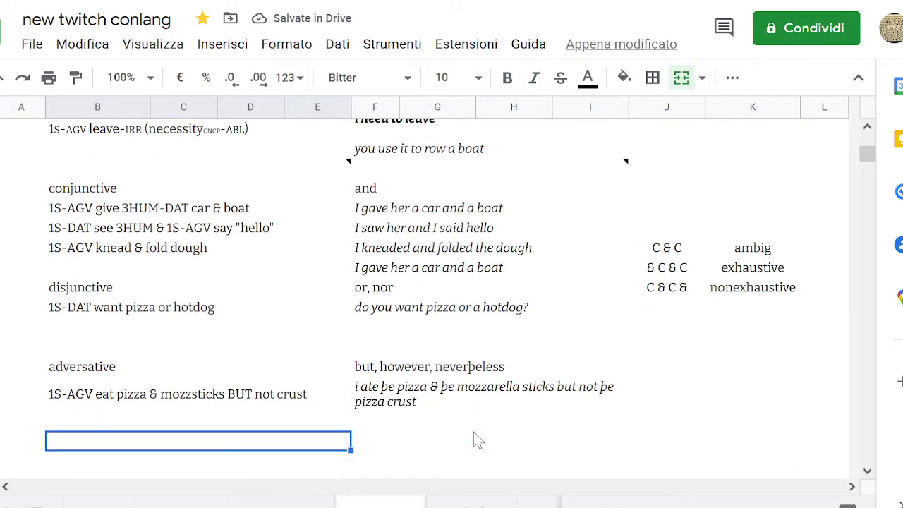
{"action": "key", "text": "Up"}
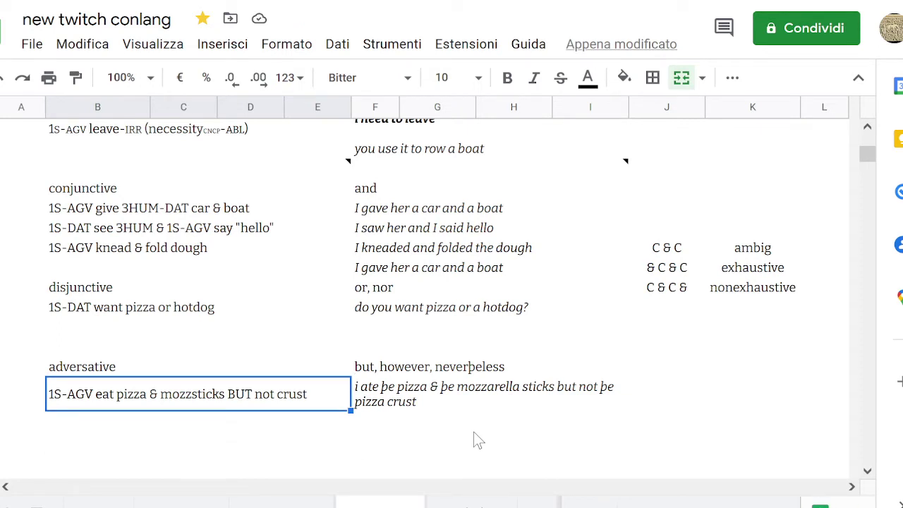
{"action": "key", "text": "Left"}
{"action": "key", "text": "Right"}
{"action": "key", "text": "Up"}
{"action": "key", "text": "Down"}
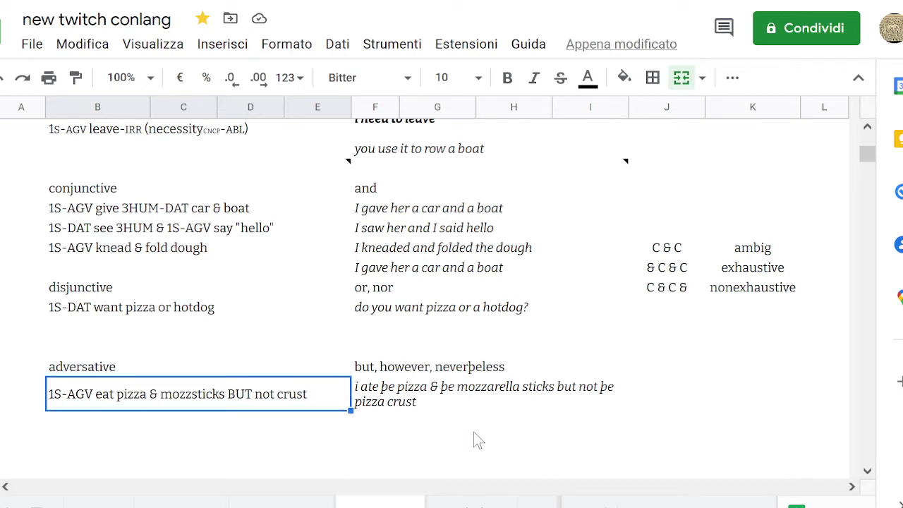
{"action": "key", "text": "Left"}
{"action": "key", "text": "Right"}
{"action": "key", "text": "Right"}
{"action": "key", "text": "Left"}
{"action": "key", "text": "Left"}
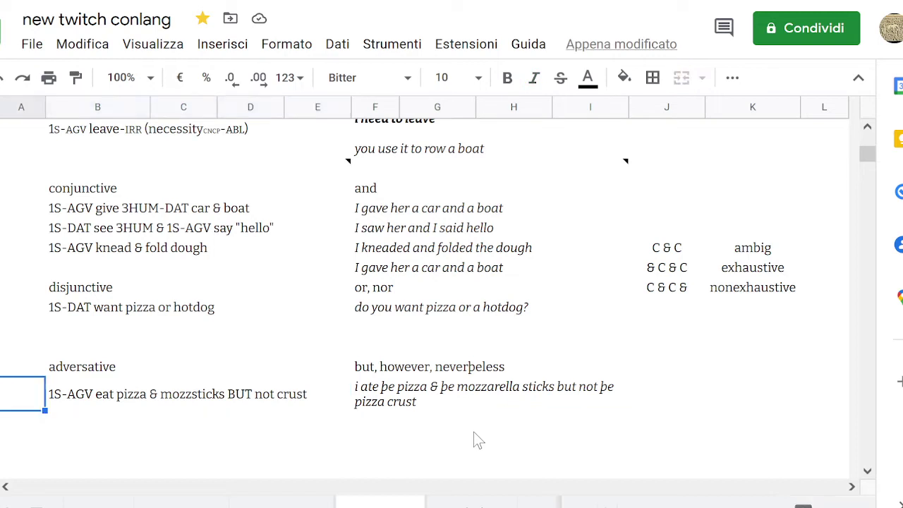
{"action": "key", "text": "Right"}
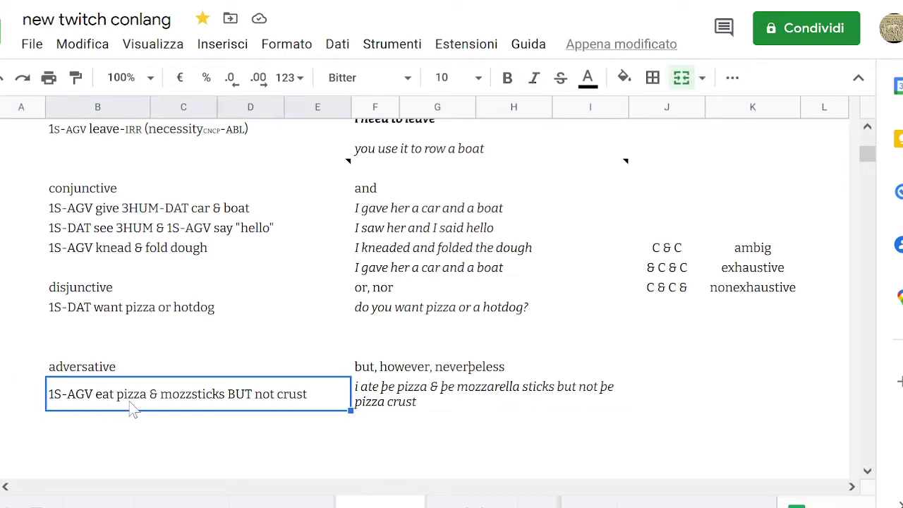
Highlight "BUT not crust" inside the adversative gloss to examine it, then leave the cell without changing it.
{"action": "double_click", "coordinate": [253, 394]}
{"action": "left_click", "coordinate": [224, 386], "text": "shift"}
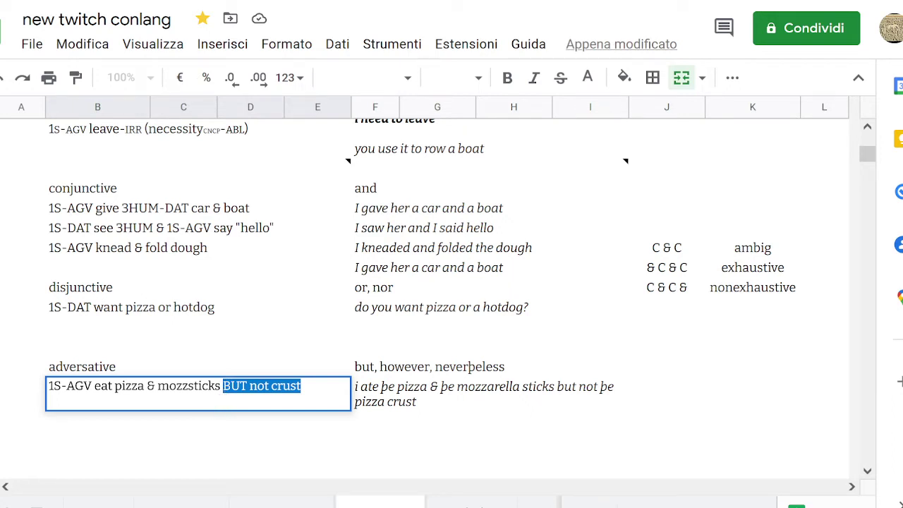
{"action": "key", "text": "Left"}
{"action": "key", "text": "Return"}
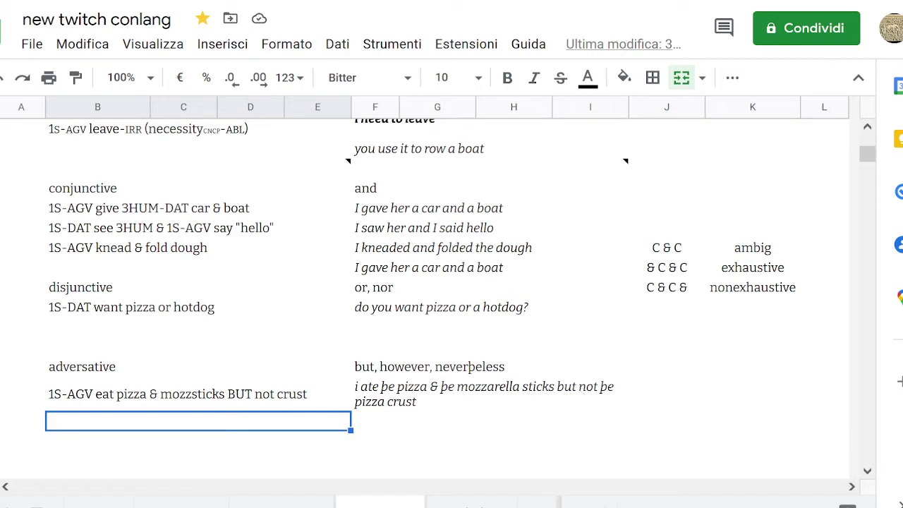
Enter "except for" in the empty cell directly below the adversative gloss.
{"action": "left_click", "coordinate": [263, 405]}
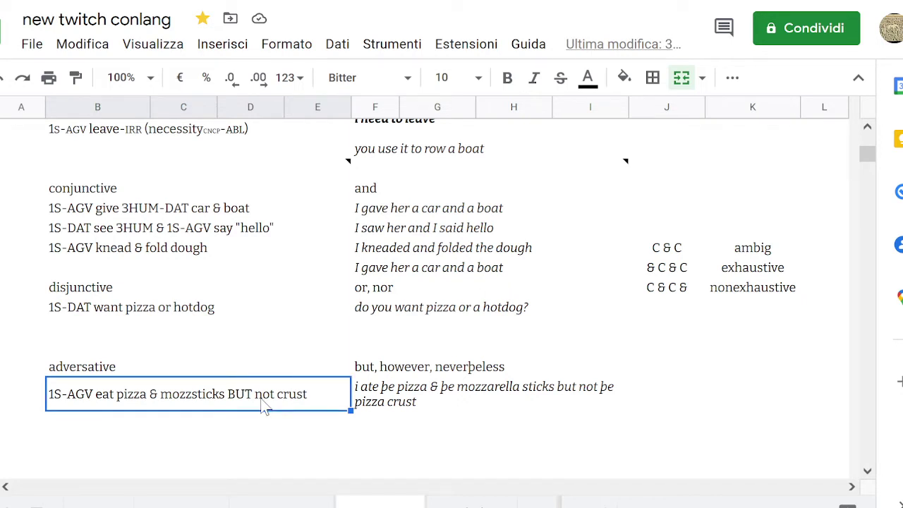
{"action": "key", "text": "Down"}
{"action": "key", "text": "Up"}
{"action": "key", "text": "Down"}
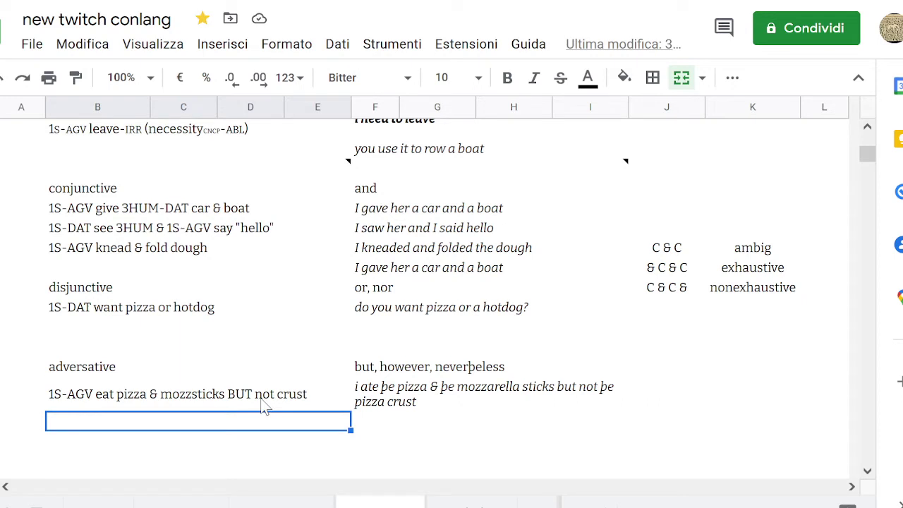
{"action": "type", "text": "except for"}
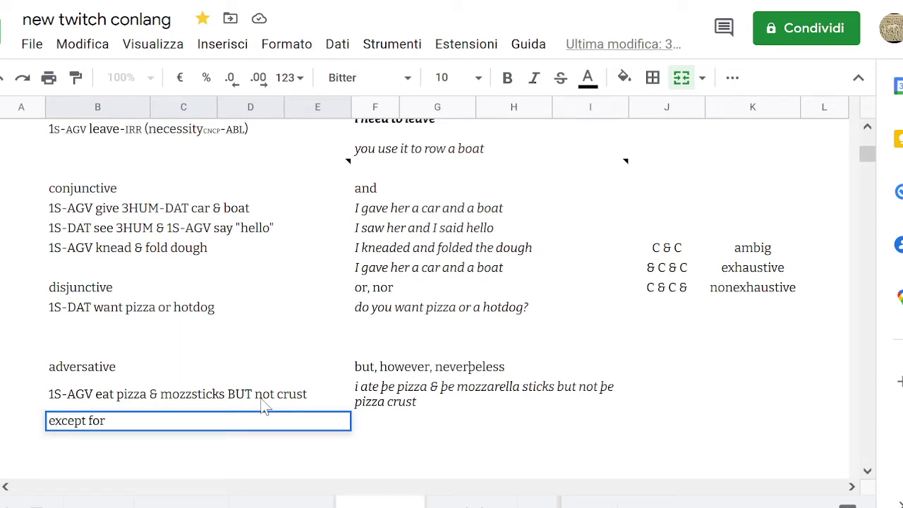
{"action": "key", "text": "ctrl+Return"}
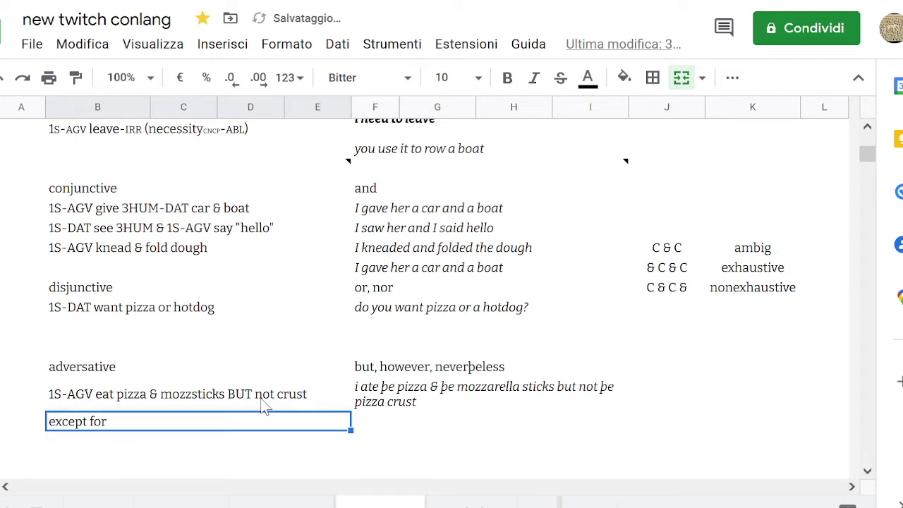
{"action": "key", "text": "Up"}
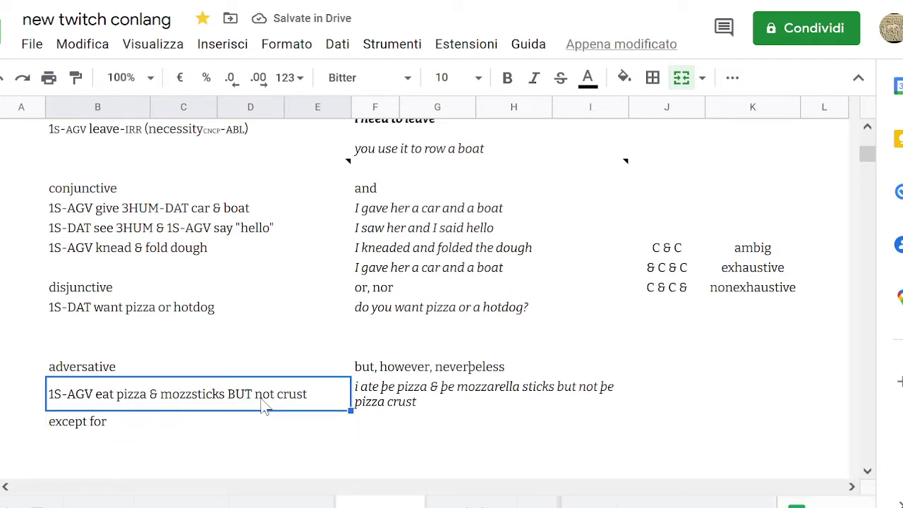
{"action": "key", "text": "Down"}
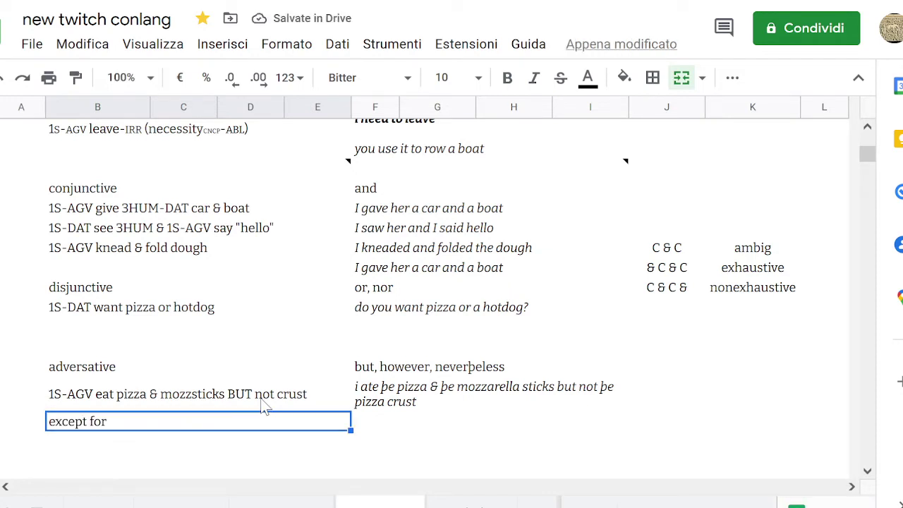
{"action": "key", "text": "Up"}
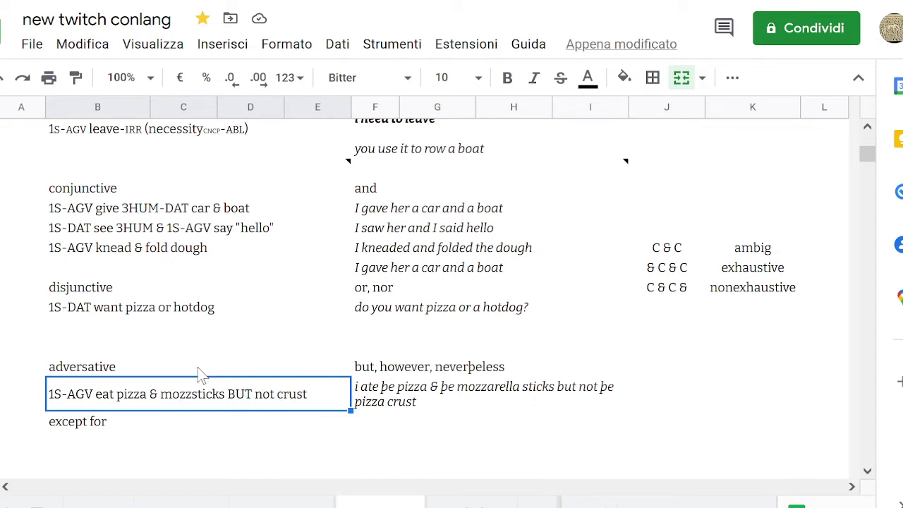
{"action": "key", "text": "Up"}
{"action": "key", "text": "Down"}
{"action": "key", "text": "Right"}
{"action": "key", "text": "Up"}
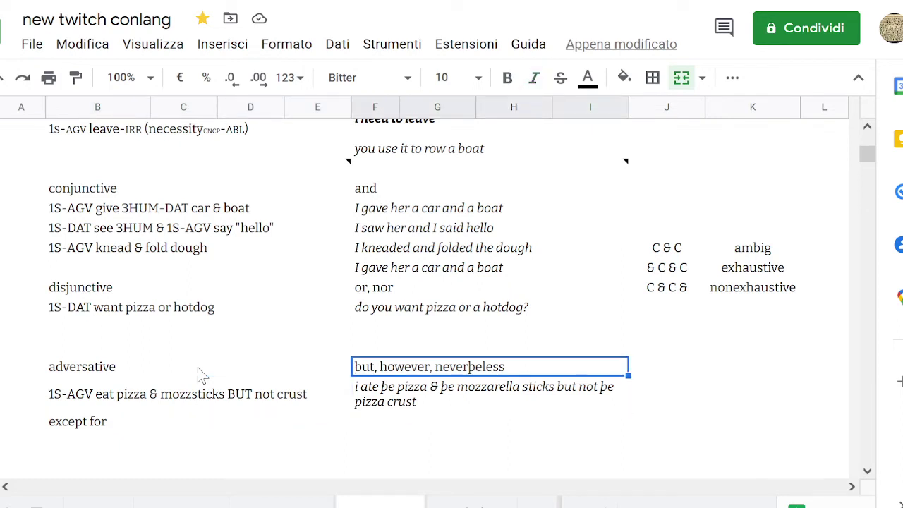
{"action": "key", "text": "Down"}
{"action": "key", "text": "Down"}
{"action": "key", "text": "Up"}
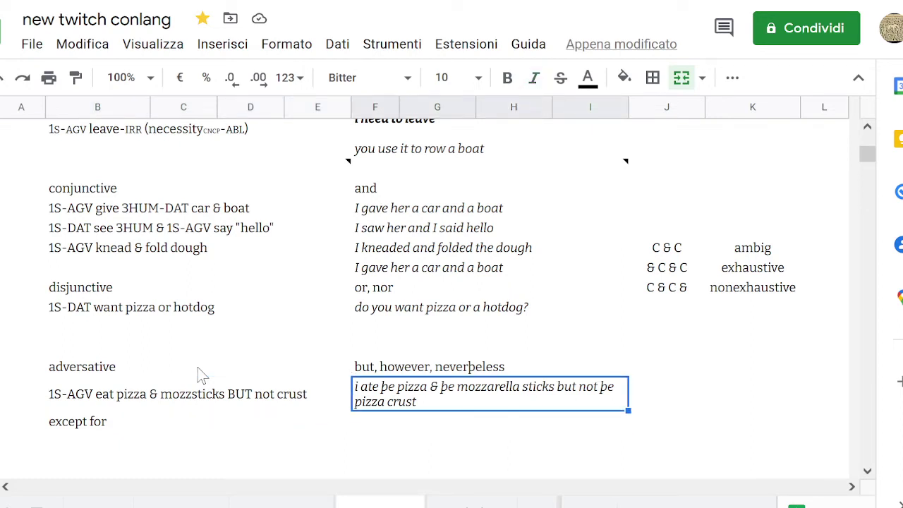
{"action": "key", "text": "Up"}
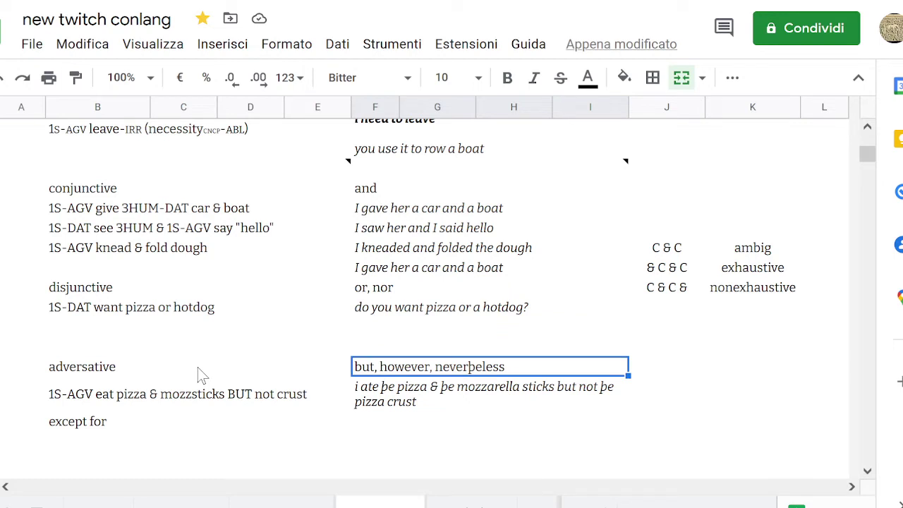
{"action": "key", "text": "Down"}
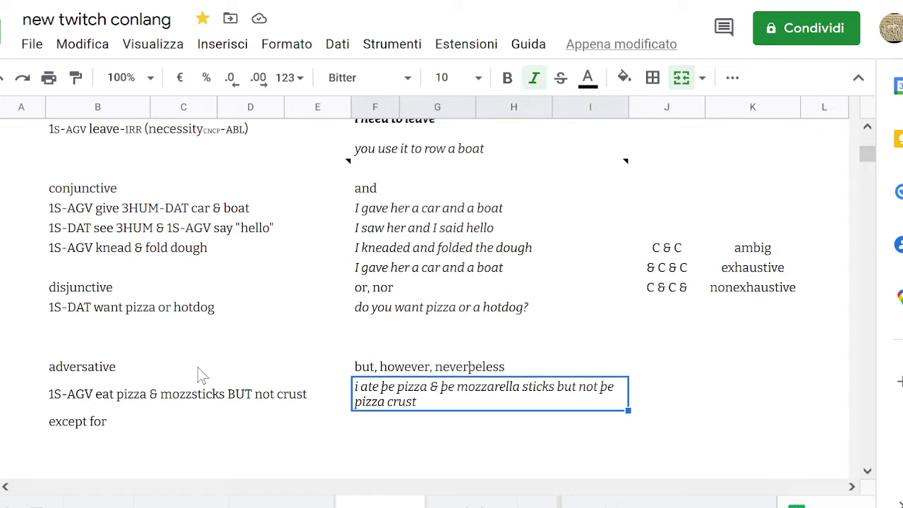
{"action": "key", "text": "Down"}
{"action": "key", "text": "Down"}
{"action": "key", "text": "Left"}
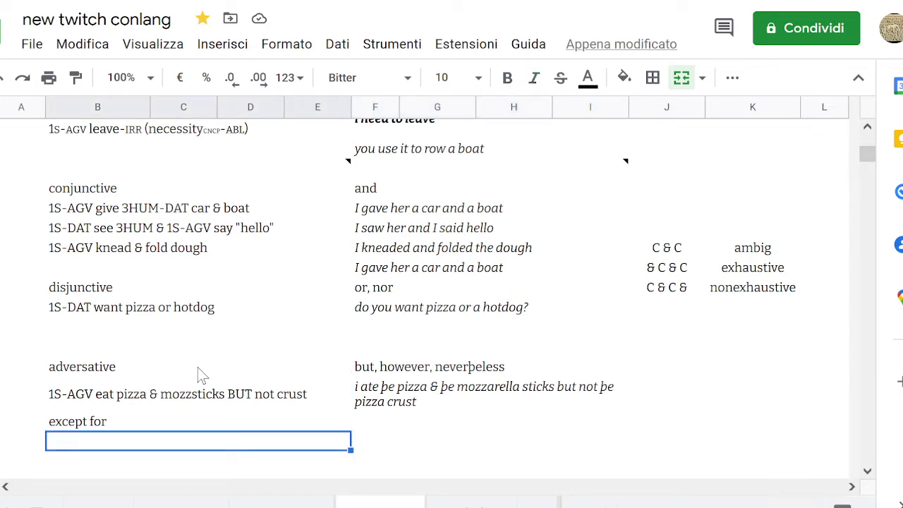
Delete the "except for" entry below the adversative gloss.
{"action": "key", "text": "Up"}
{"action": "key", "text": "shift+Up"}
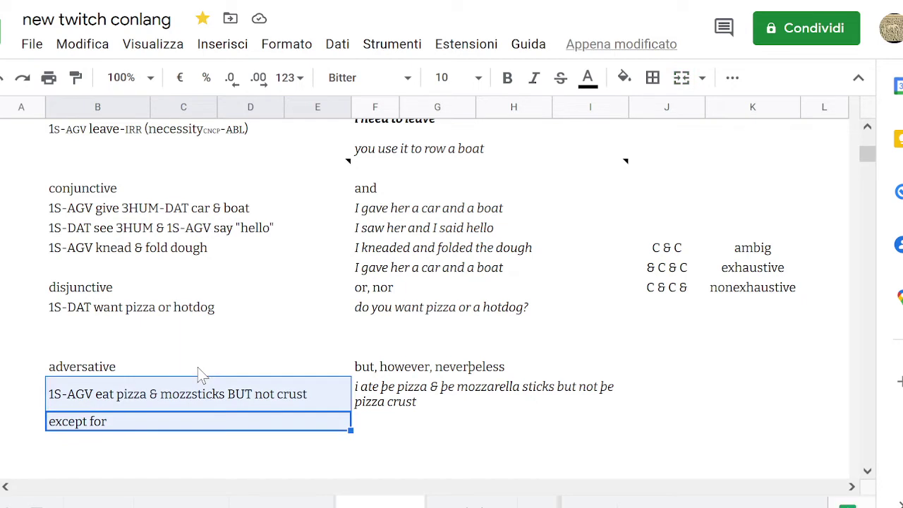
{"action": "key", "text": "Down"}
{"action": "key", "text": "Up"}
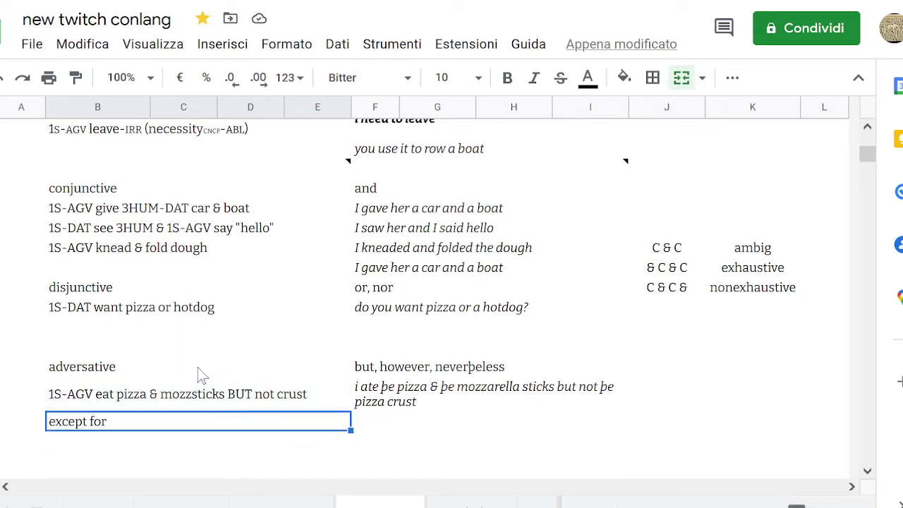
{"action": "key", "text": "Delete"}
{"action": "left_click", "coordinate": [662, 348]}
{"action": "key", "text": "Up"}
{"action": "key", "text": "Up"}
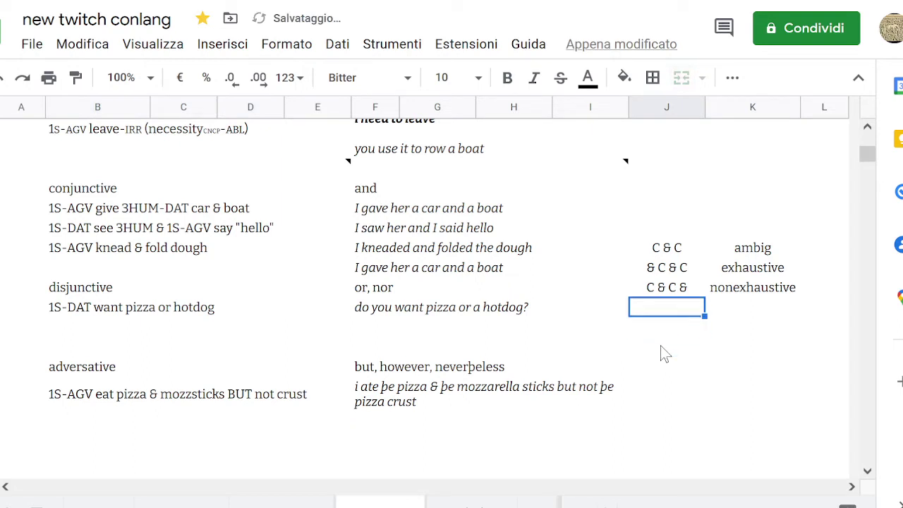
{"action": "key", "text": "Down"}
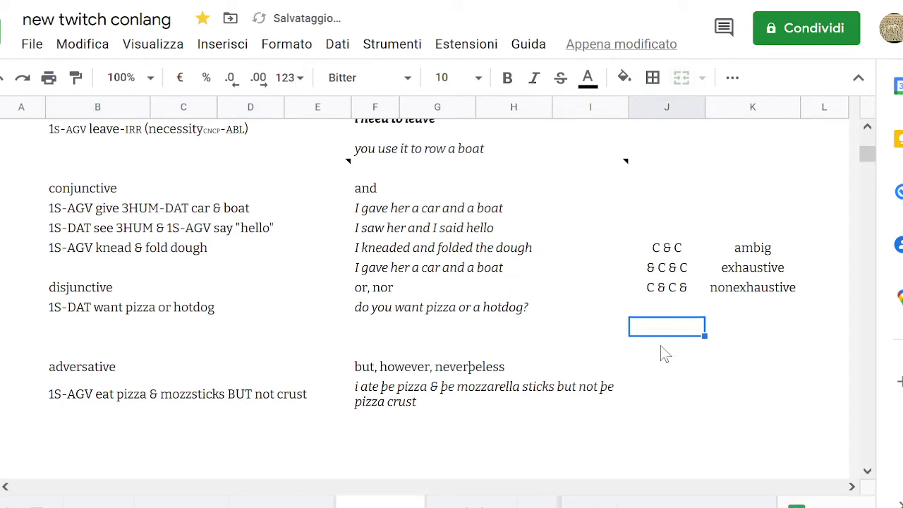
{"action": "key", "text": "Up"}
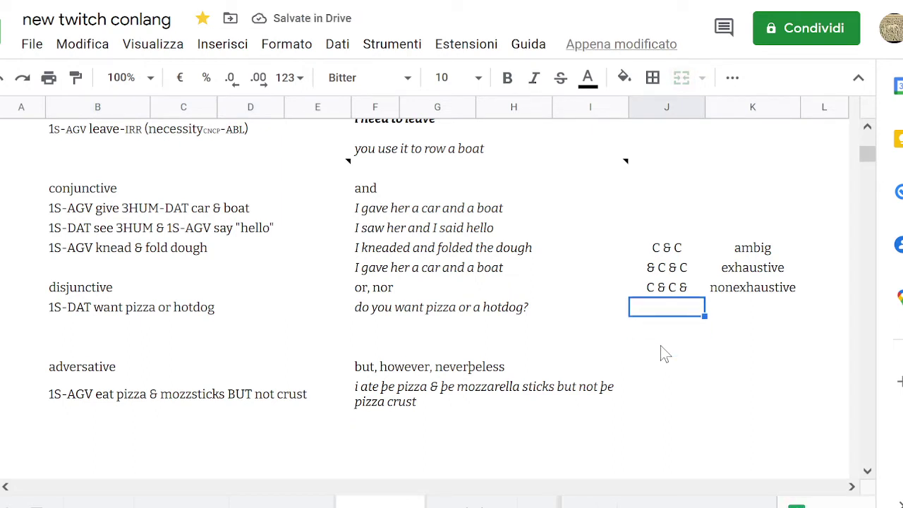
Review the three coordination patterns from "C & C" to "C & C &" beside the conjunctive examples.
{"action": "key", "text": "Up"}
{"action": "key", "text": "Up"}
{"action": "key", "text": "Up"}
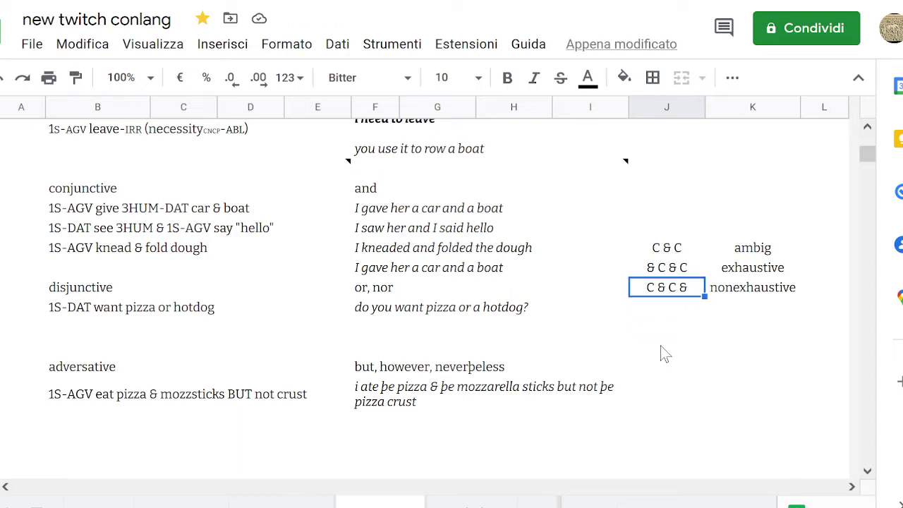
{"action": "key", "text": "Up"}
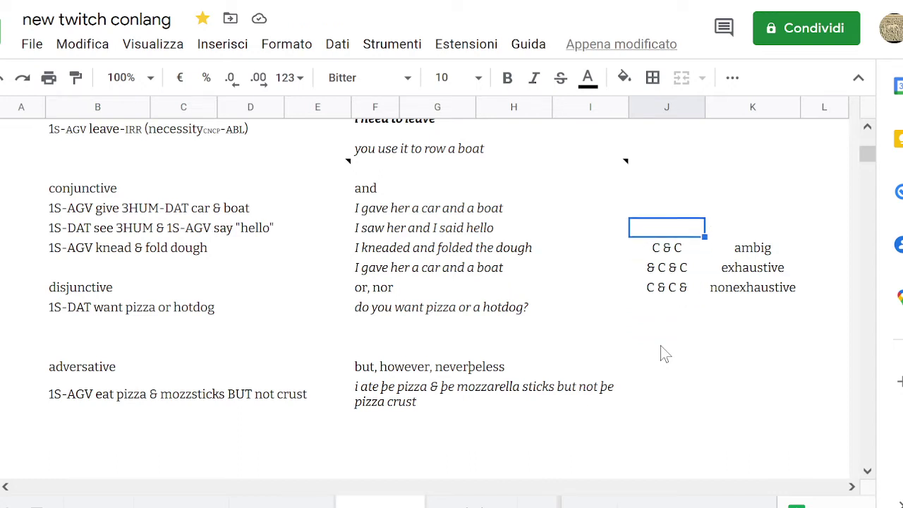
{"action": "key", "text": "shift+Down"}
{"action": "key", "text": "Down"}
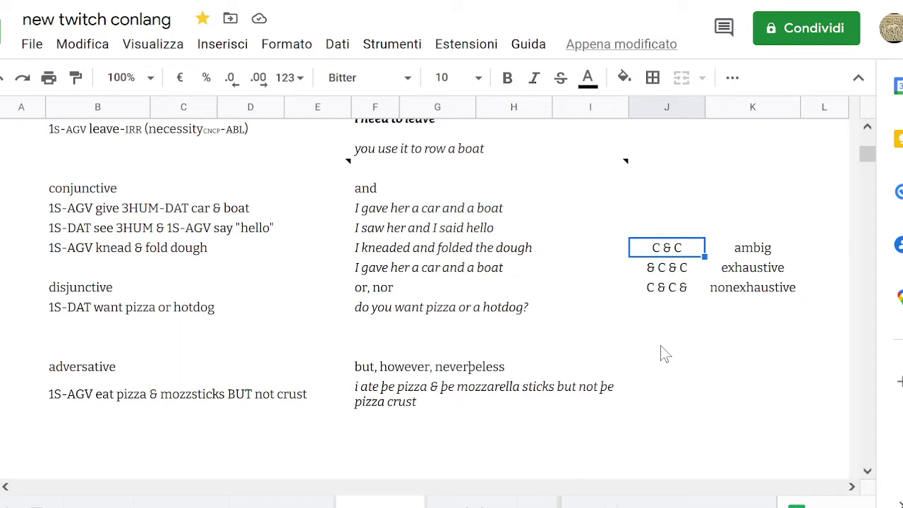
{"action": "key", "text": "shift+Down"}
{"action": "key", "text": "shift+Down"}
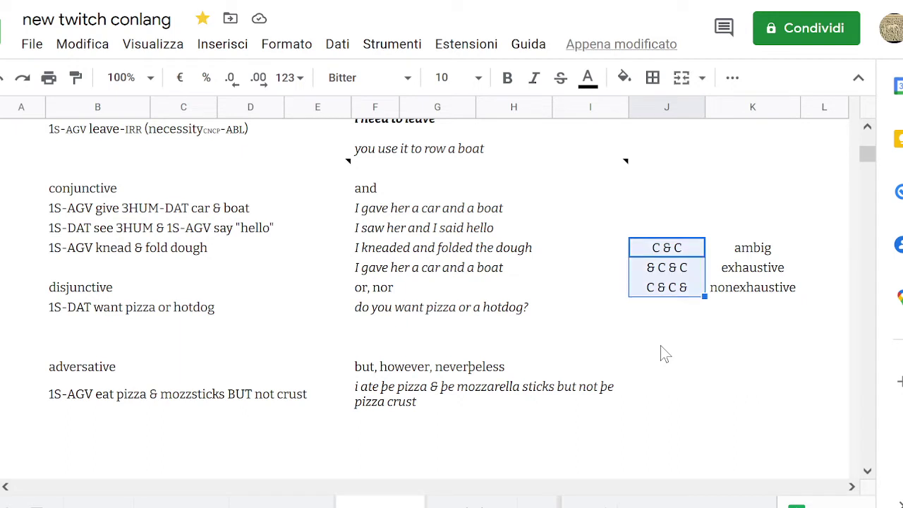
Enter "but/except" in column J on the adversative heading's row.
{"action": "key", "text": "Down"}
{"action": "key", "text": "Down"}
{"action": "key", "text": "Down"}
{"action": "key", "text": "Down"}
{"action": "key", "text": "Down"}
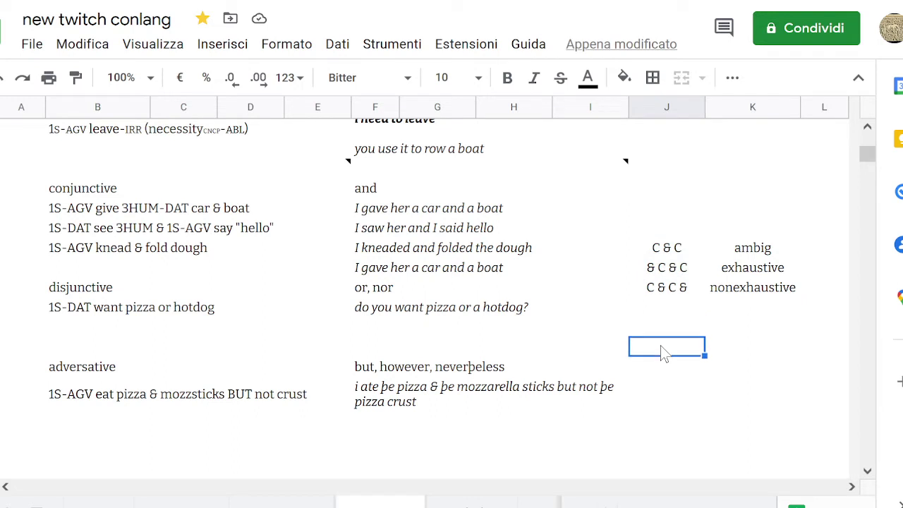
{"action": "key", "text": "Left"}
{"action": "key", "text": "Down"}
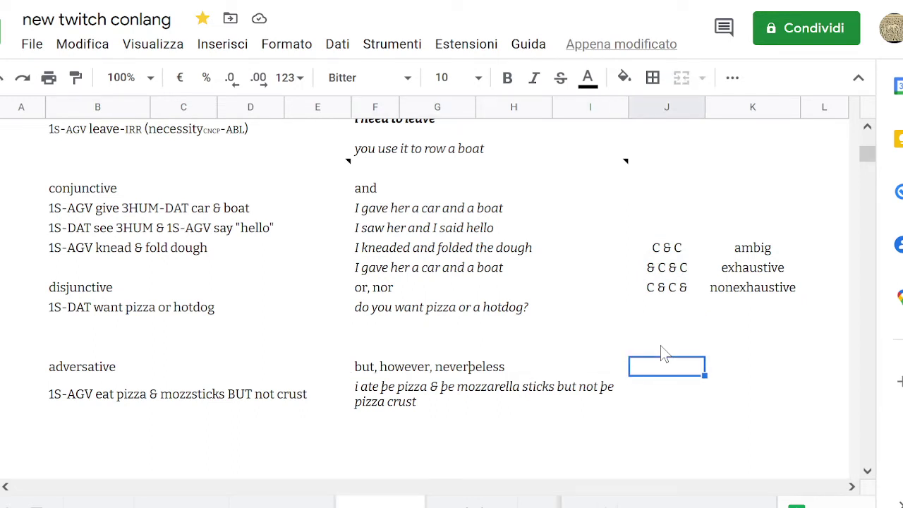
{"action": "type", "text": "but/exce"}
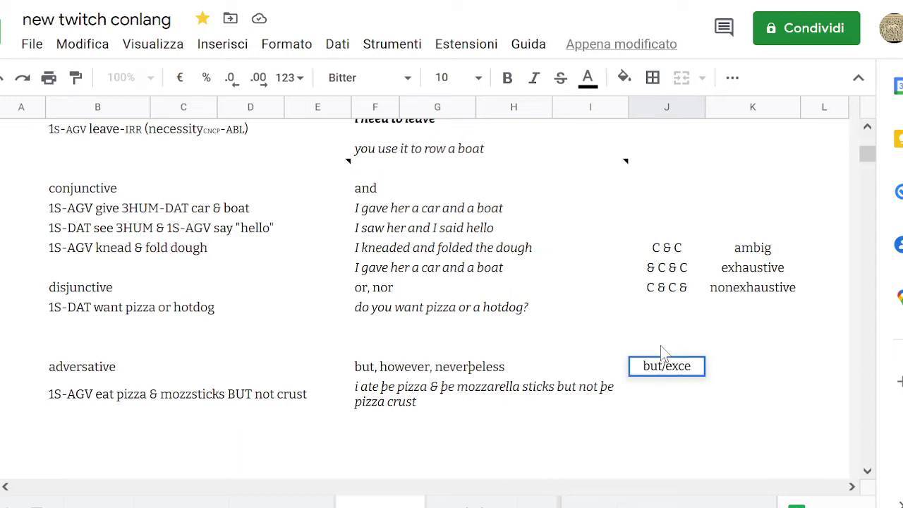
{"action": "type", "text": "pt"}
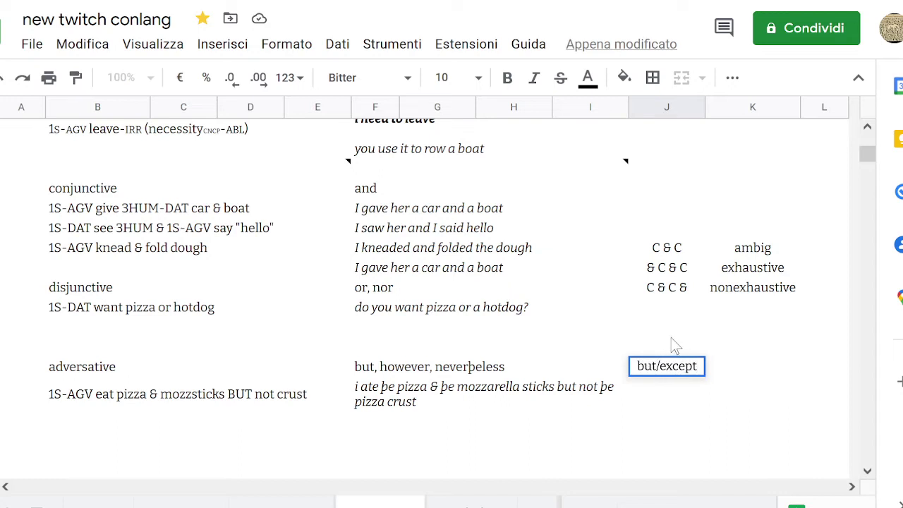
{"action": "left_click", "coordinate": [670, 327]}
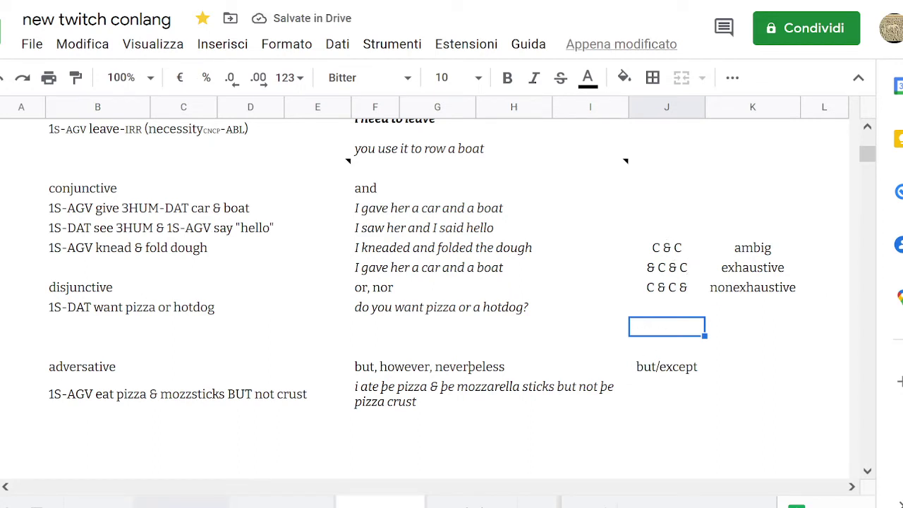
In the progress checklist sheet, copy the ✓ status from noun clauses to the coordination item.
{"action": "left_click", "coordinate": [181, 501]}
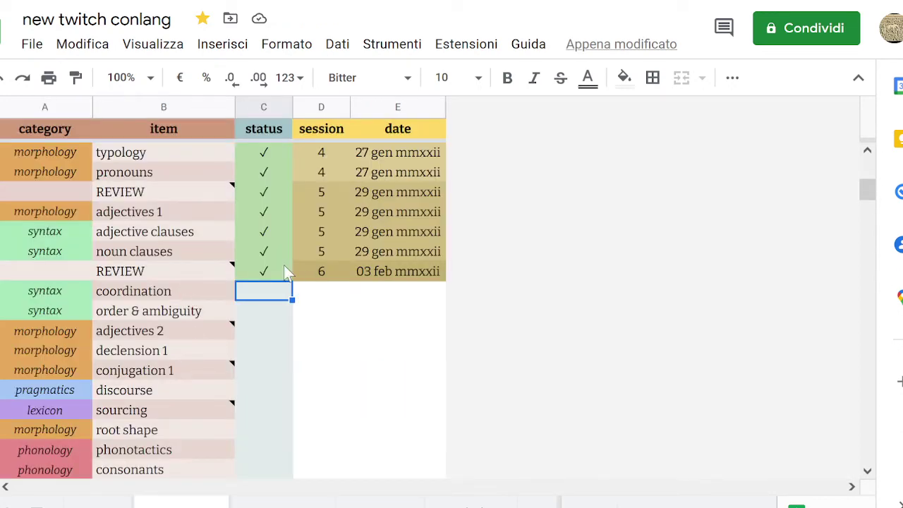
{"action": "key", "text": "Up"}
{"action": "key", "text": "Up"}
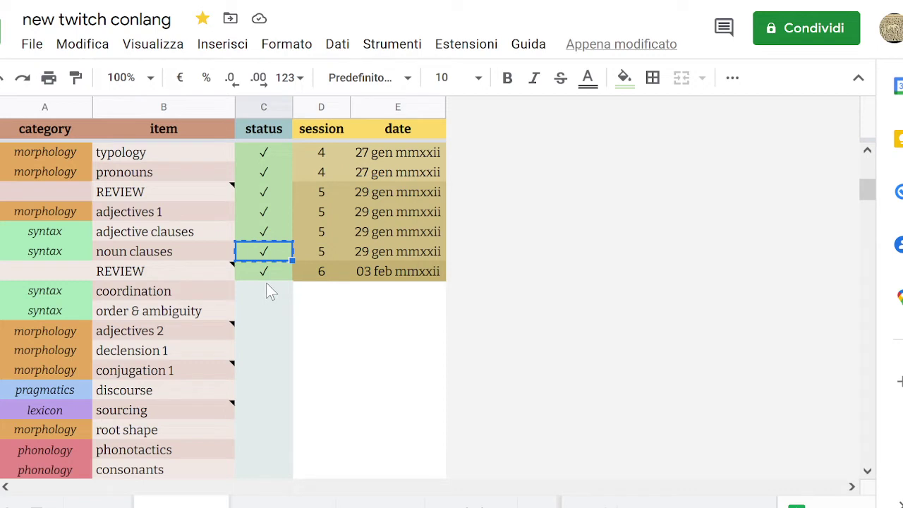
{"action": "left_click", "coordinate": [265, 286]}
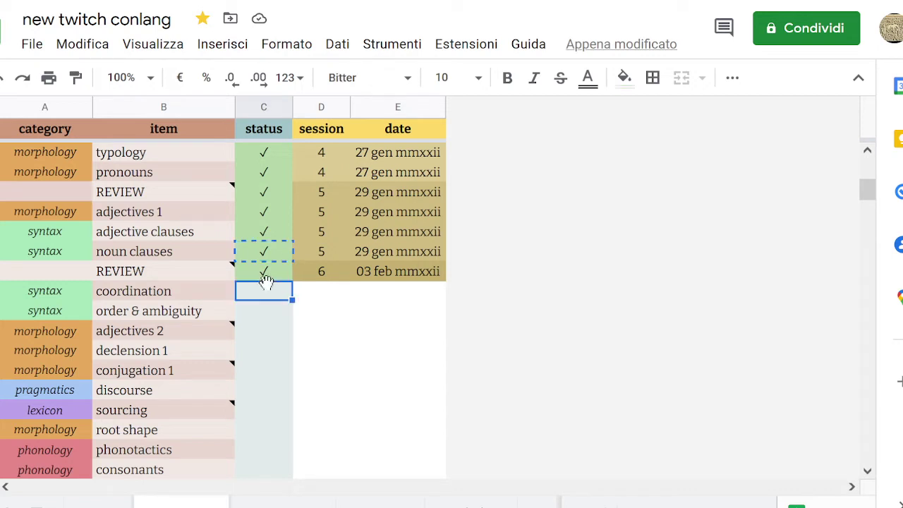
{"action": "key", "text": "ctrl+v"}
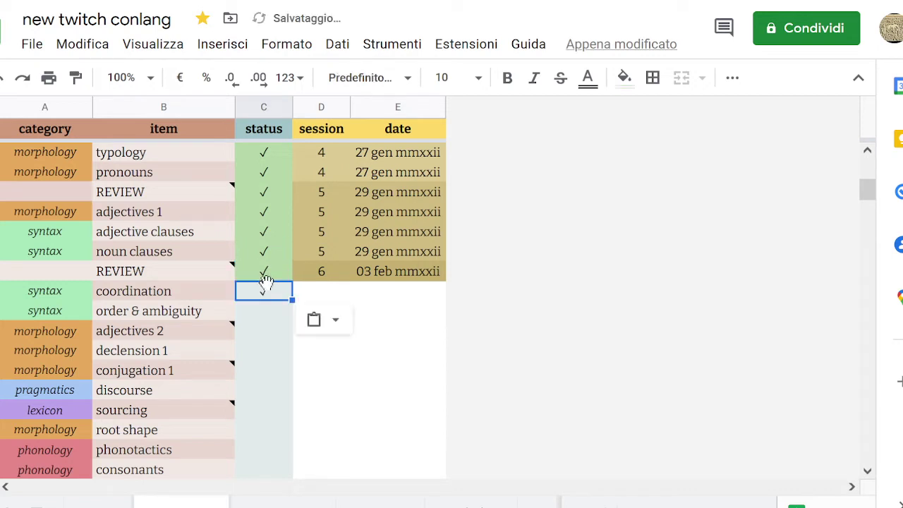
{"action": "key", "text": "Down"}
{"action": "key", "text": "Left"}
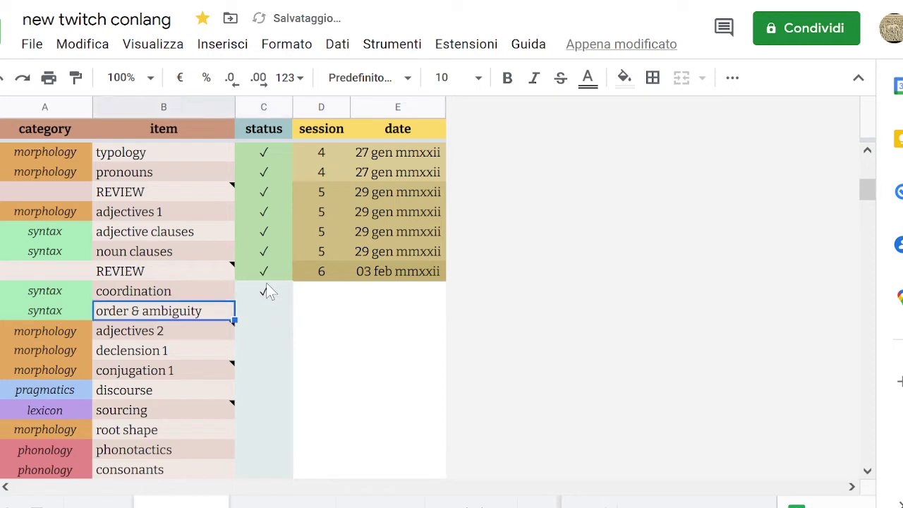
{"action": "key", "text": "Right"}
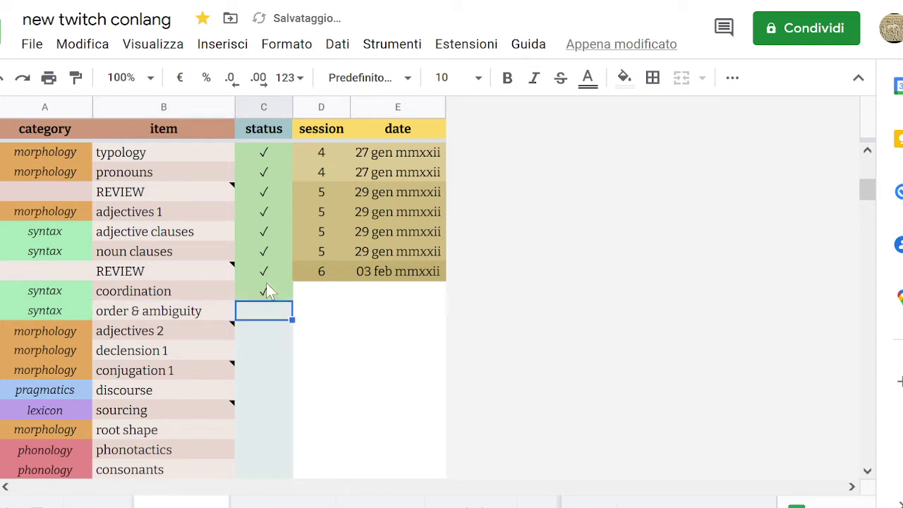
{"action": "key", "text": "Left"}
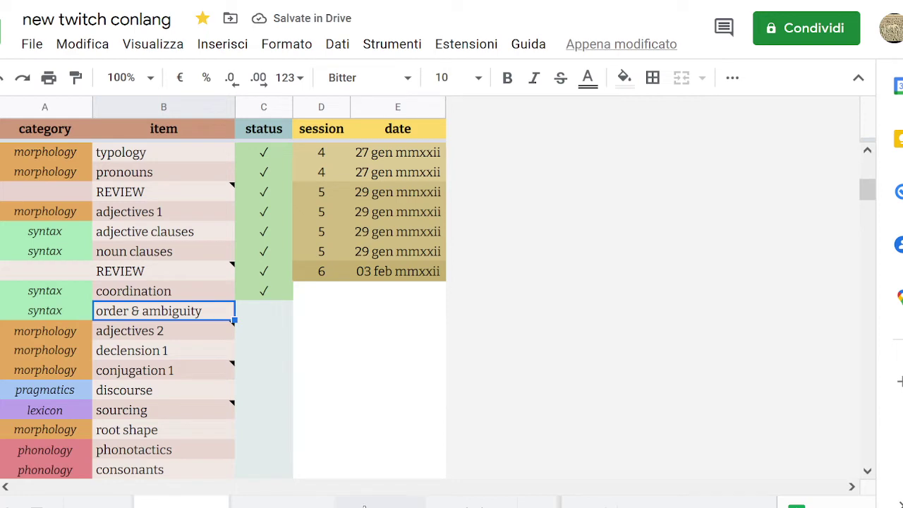
Back in the grammar examples sheet, enter the partial gloss "2S-AGV use 3.CRAFT" beside "you use it to row a boat".
{"action": "left_click", "coordinate": [364, 505]}
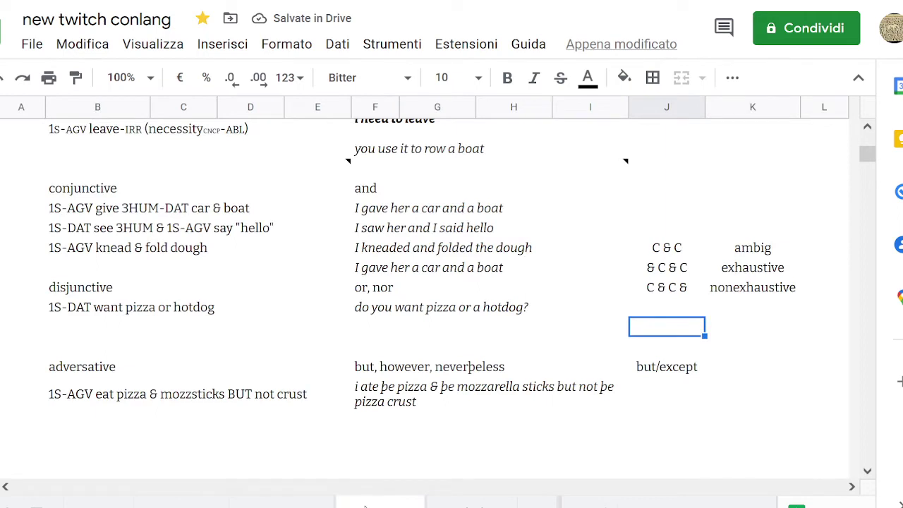
{"action": "left_click", "coordinate": [120, 425]}
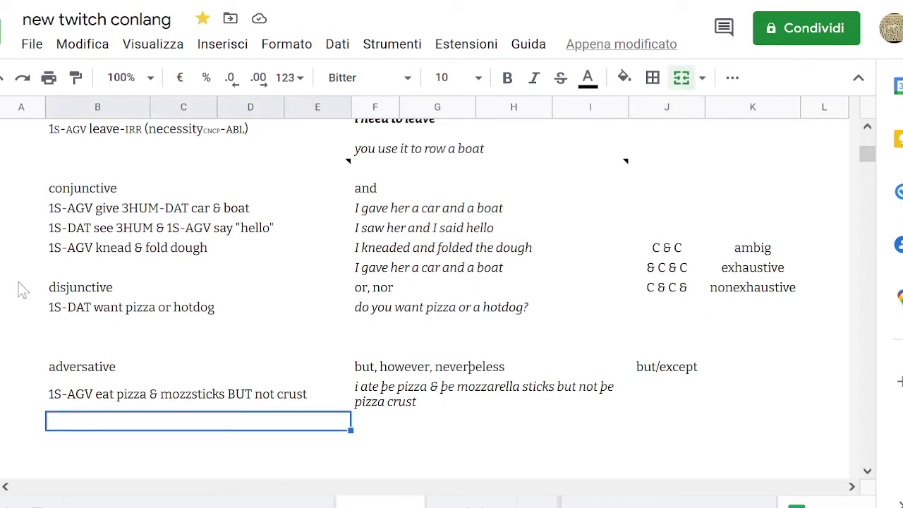
{"action": "scroll", "coordinate": [21, 289], "scroll_direction": "up", "scroll_amount": 3}
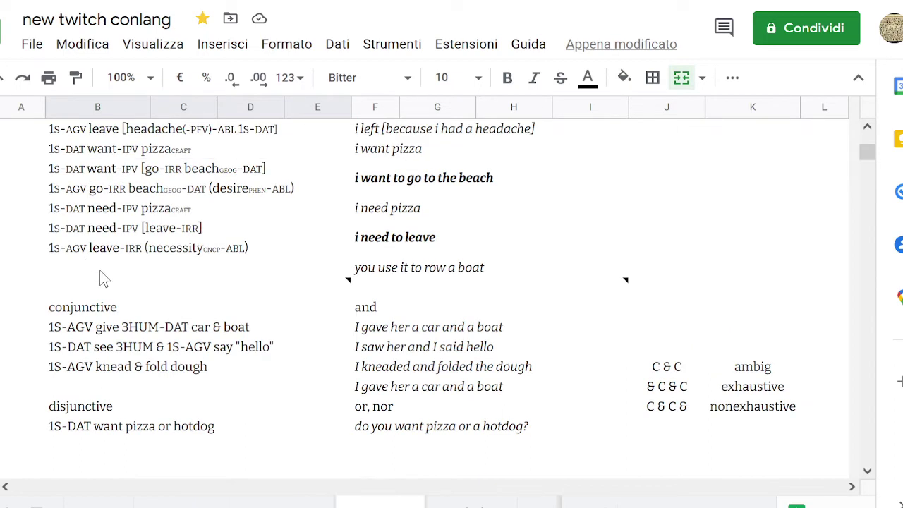
{"action": "left_click", "coordinate": [101, 275]}
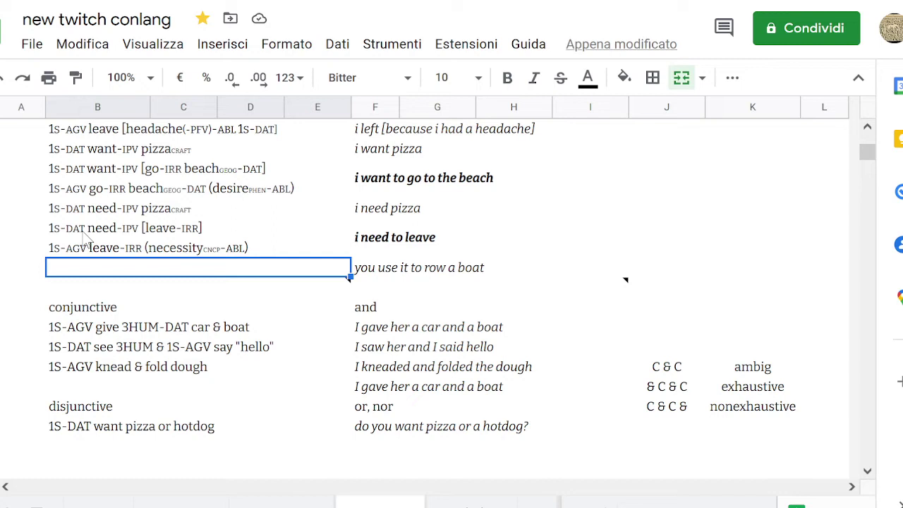
{"action": "key", "text": "Right"}
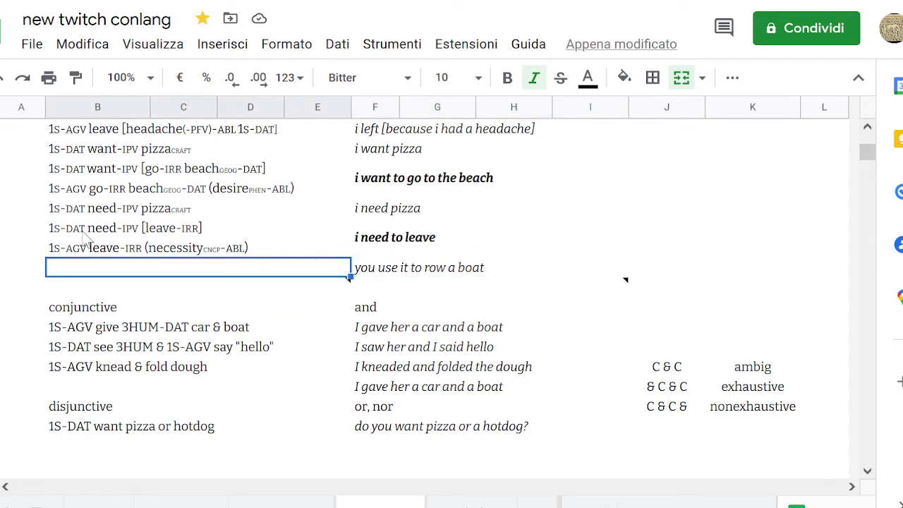
{"action": "key", "text": "Left"}
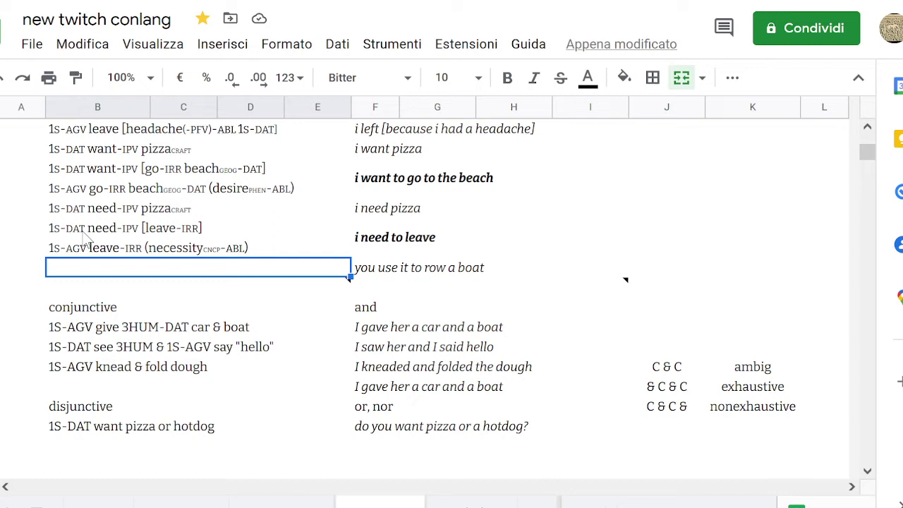
{"action": "type", "text": "2"}
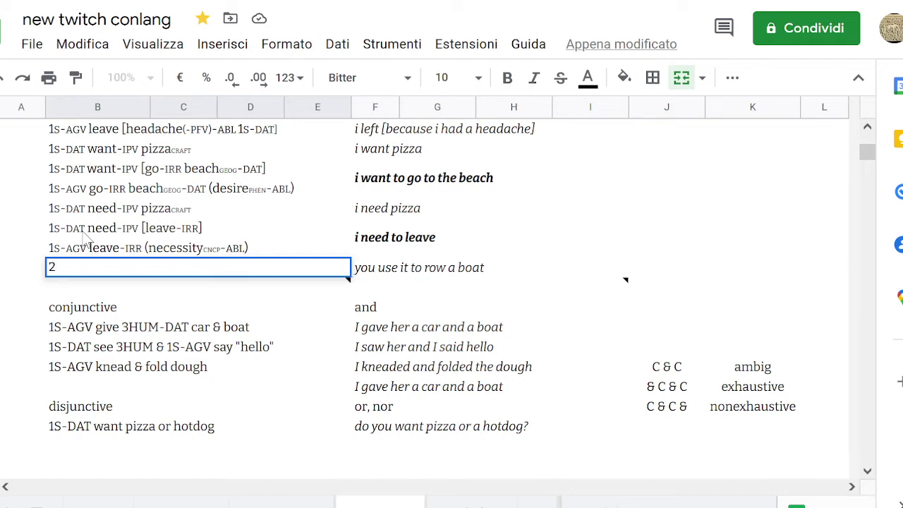
{"action": "type", "text": "S-AGV use-"}
{"action": "key", "text": "BackSpace"}
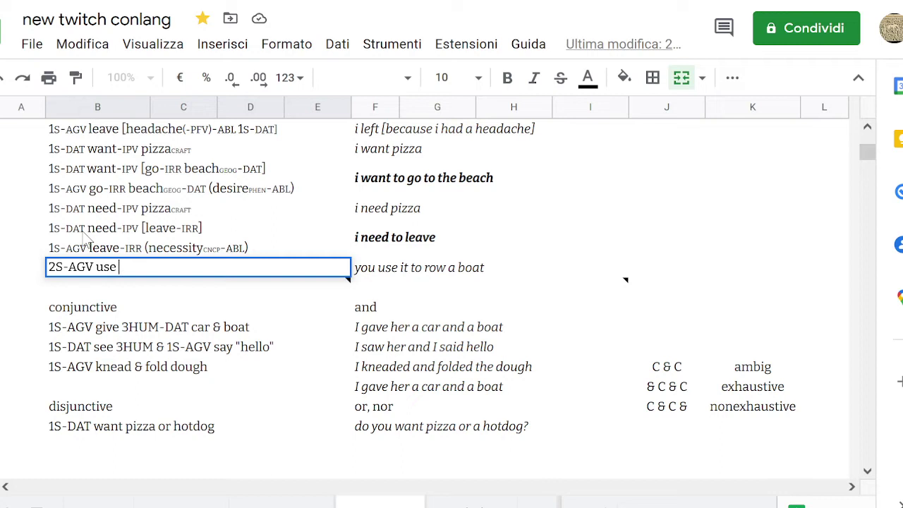
{"action": "type", "text": "3.CRAFT"}
{"action": "left_click", "coordinate": [118, 268]}
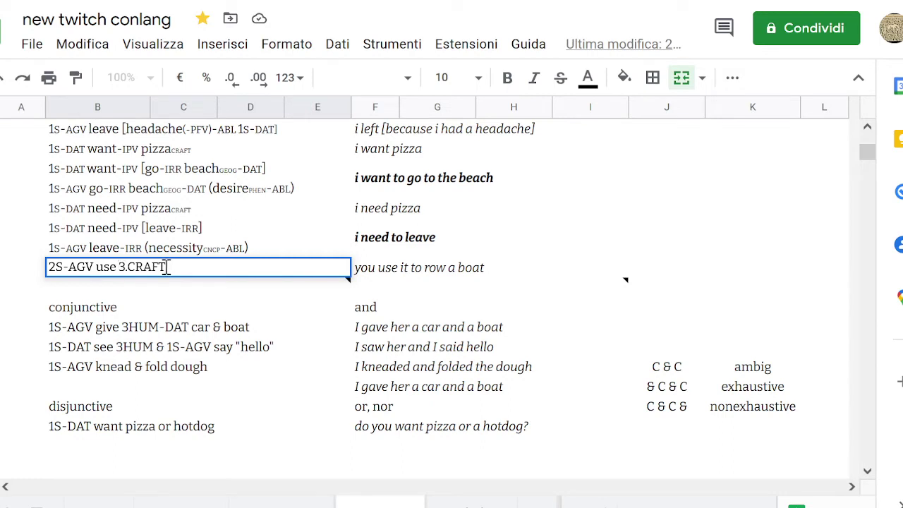
{"action": "mouse_move", "coordinate": [167, 268]}
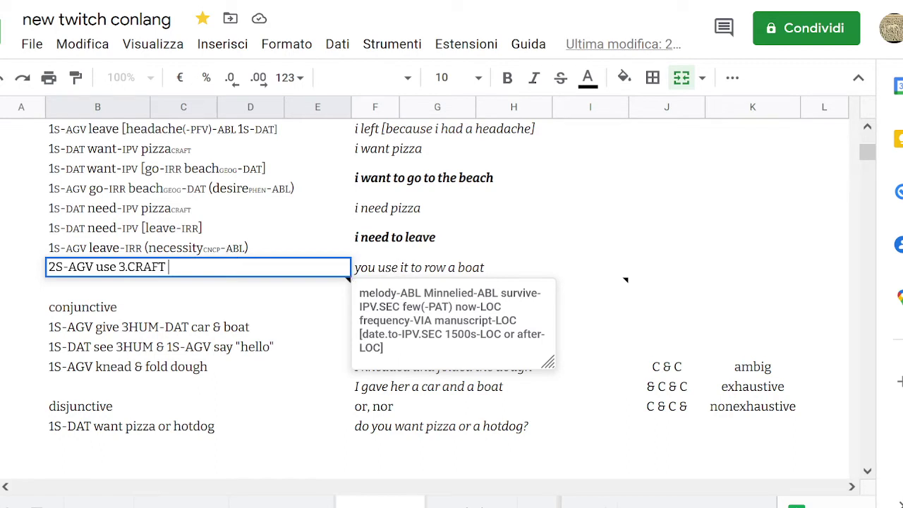
{"action": "left_click", "coordinate": [141, 248]}
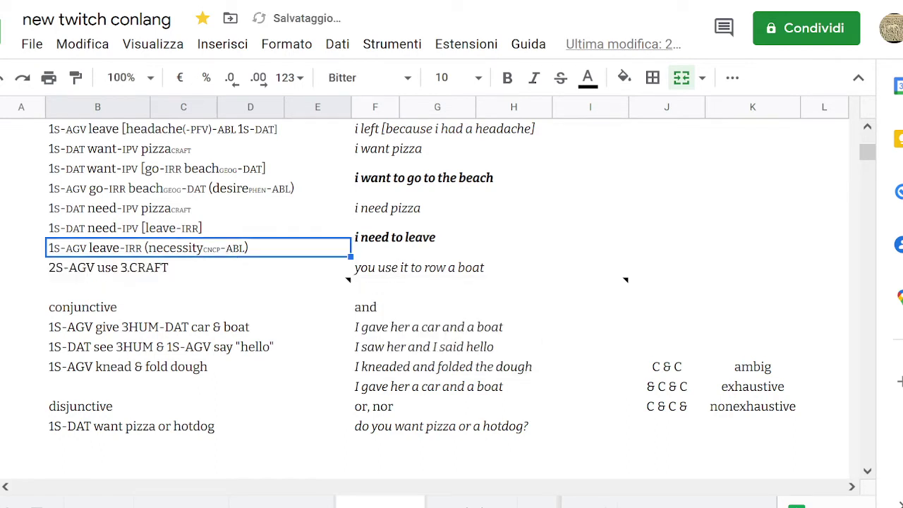
Move the empty row with the two notes from above the conjunctive heading to below the adversative example.
{"action": "key", "text": "Down"}
{"action": "key", "text": "Down"}
{"action": "key", "text": "shift+space"}
{"action": "left_click_drag", "start_coordinate": [21, 287], "coordinate": [21, 412]}
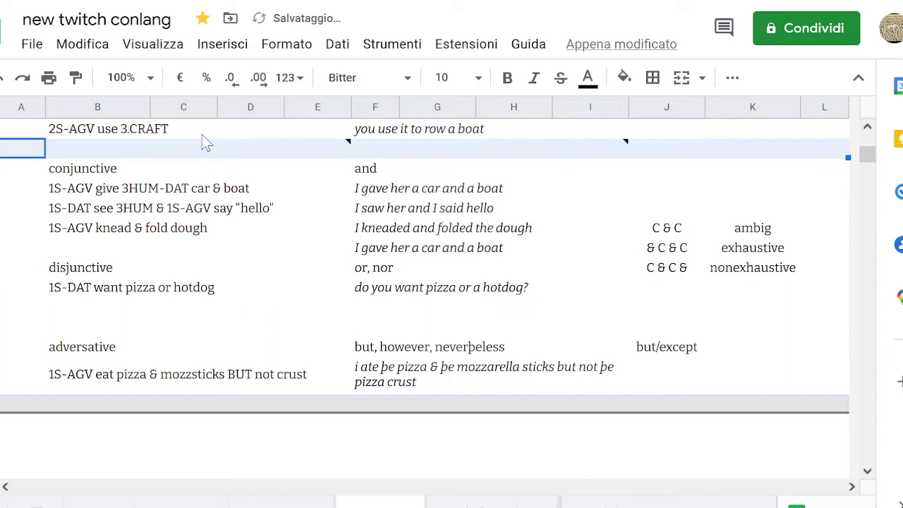
{"action": "left_click_drag", "start_coordinate": [199, 299], "coordinate": [199, 401]}
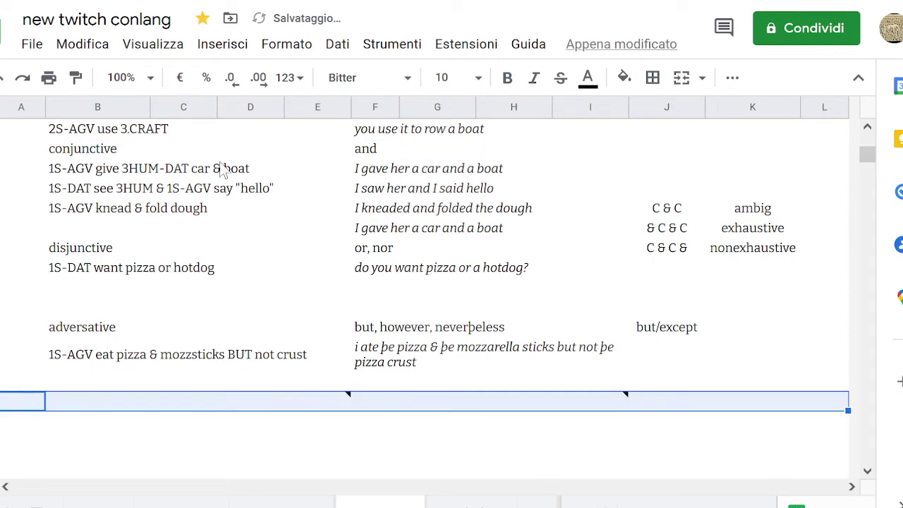
Look through the noun clause examples and the conjunction section to check how the rows are arranged.
{"action": "scroll", "coordinate": [145, 138], "scroll_direction": "up", "scroll_amount": 5}
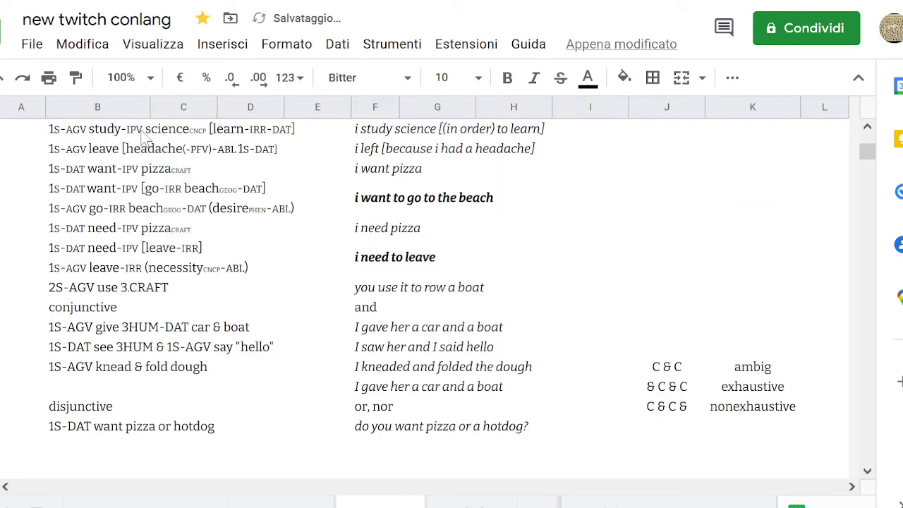
{"action": "left_click", "coordinate": [144, 134]}
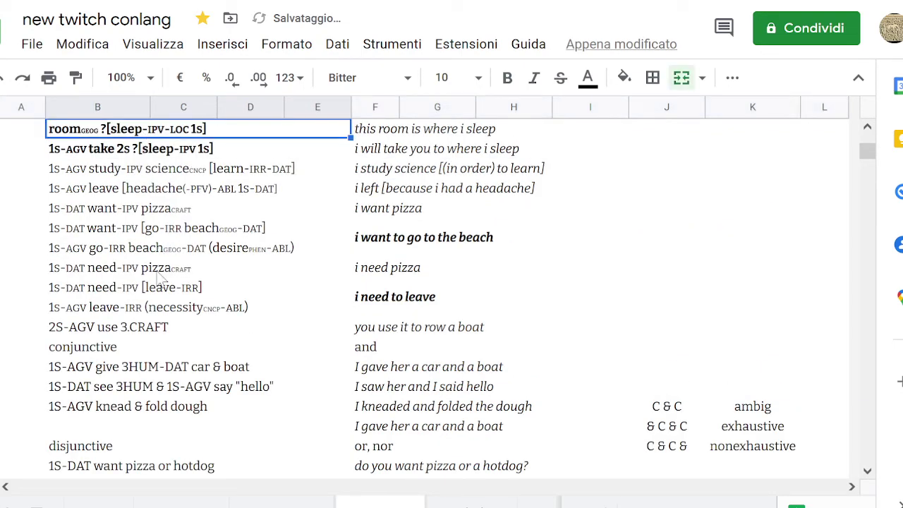
{"action": "scroll", "coordinate": [161, 278], "scroll_direction": "down", "scroll_amount": 5}
{"action": "scroll", "coordinate": [158, 272], "scroll_direction": "up", "scroll_amount": 4}
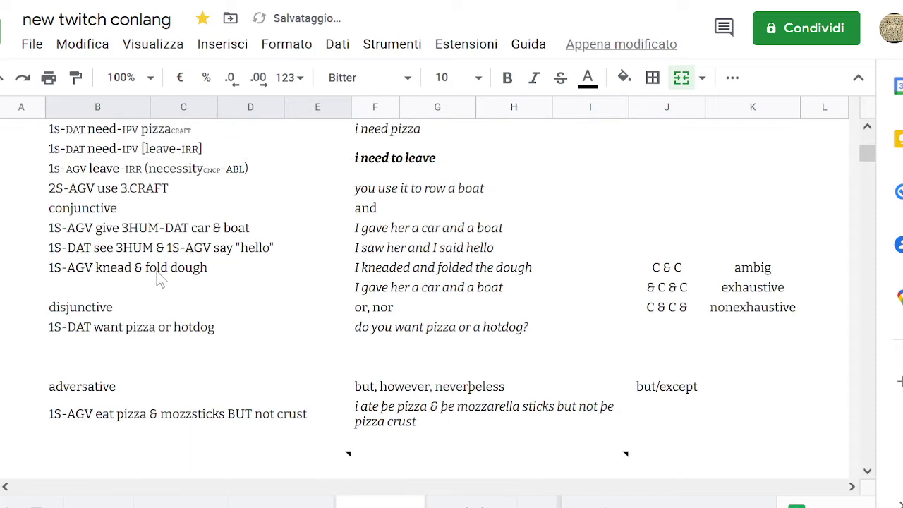
{"action": "scroll", "coordinate": [337, 318], "scroll_direction": "up", "scroll_amount": 5}
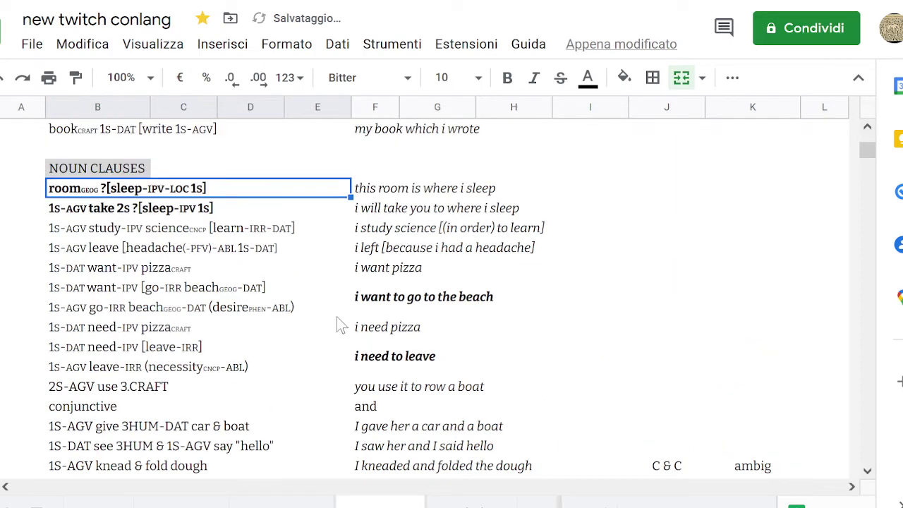
{"action": "key", "text": "Down"}
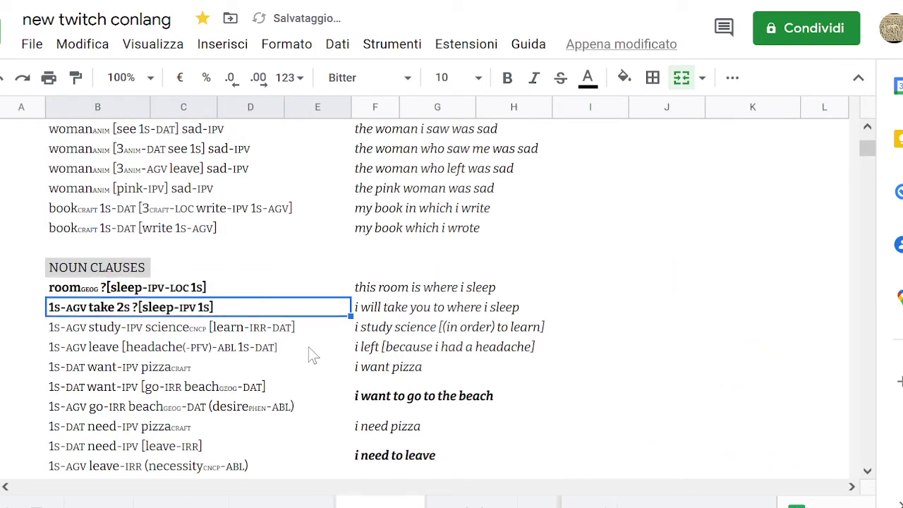
{"action": "scroll", "coordinate": [308, 354], "scroll_direction": "down", "scroll_amount": 4}
{"action": "scroll", "coordinate": [308, 355], "scroll_direction": "down", "scroll_amount": 5}
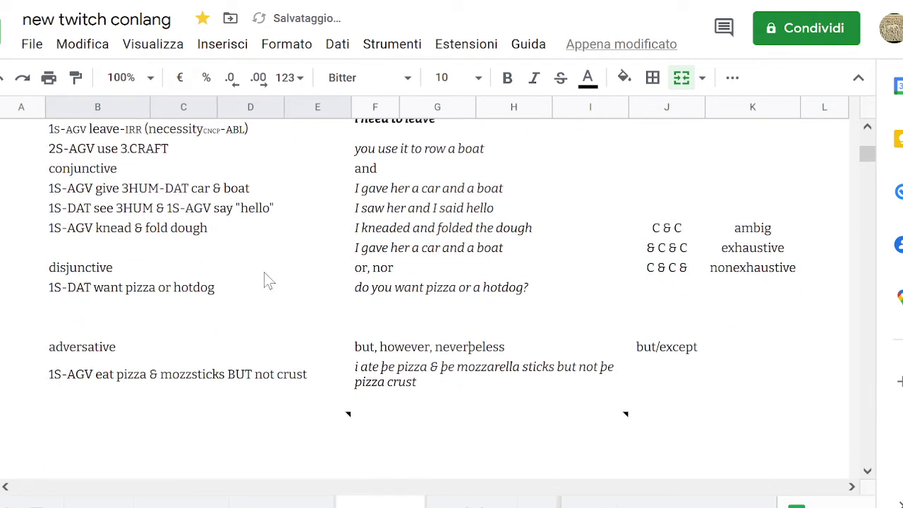
Make the whole row of the "you use it to row a boat" example bold.
{"action": "scroll", "coordinate": [265, 281], "scroll_direction": "up", "scroll_amount": 4}
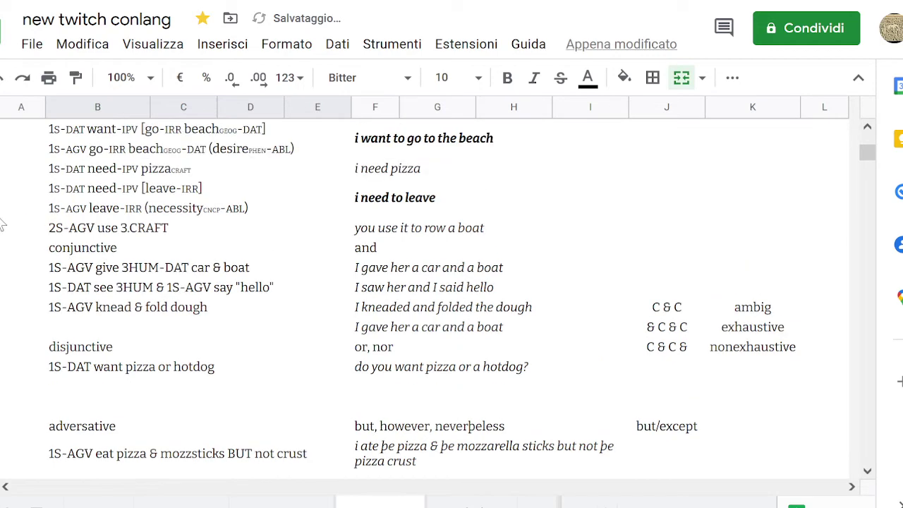
{"action": "scroll", "coordinate": [2, 248], "scroll_direction": "up", "scroll_amount": 3}
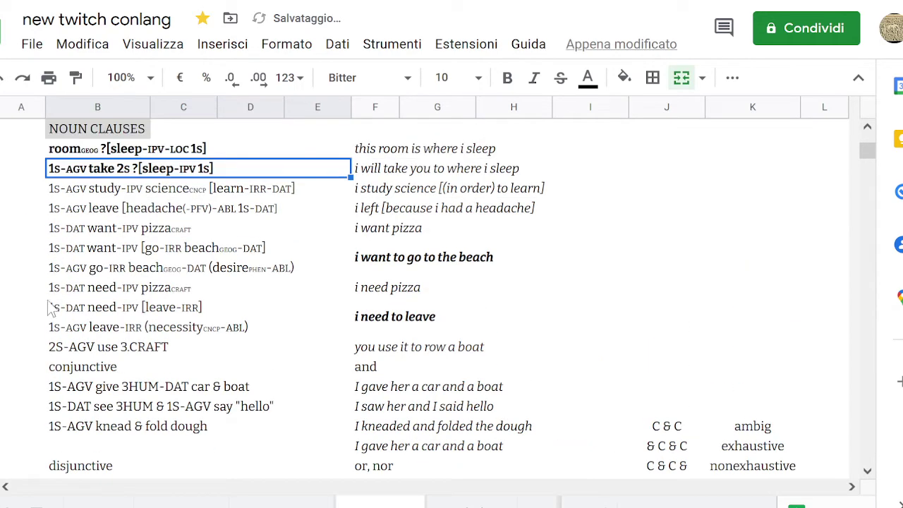
{"action": "scroll", "coordinate": [60, 311], "scroll_direction": "down", "scroll_amount": 2}
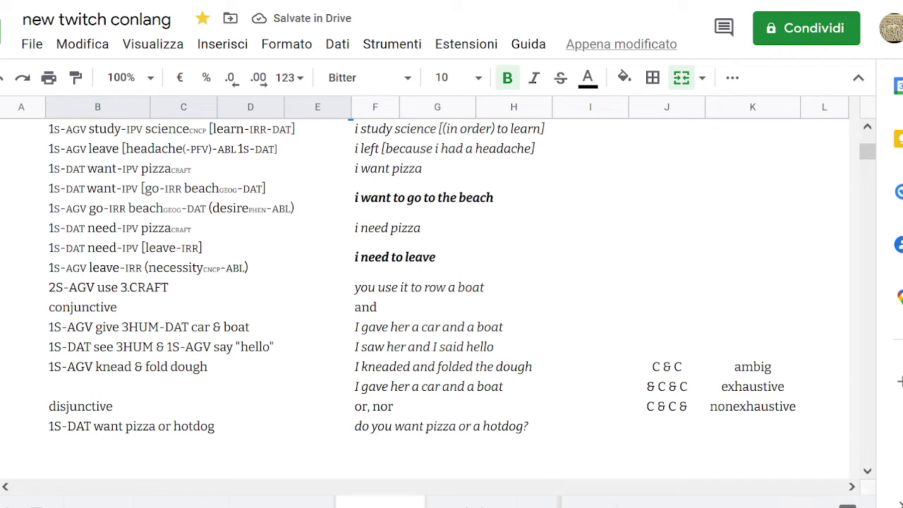
{"action": "left_click", "coordinate": [1, 287]}
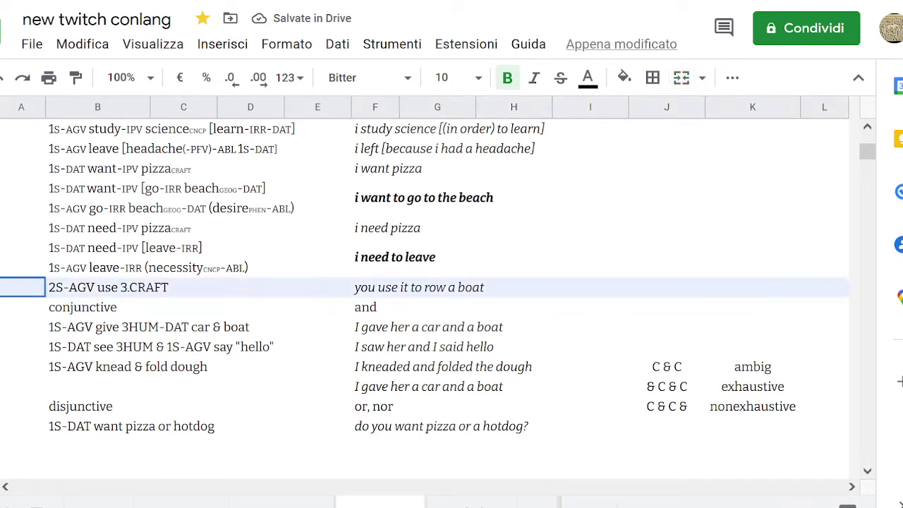
{"action": "key", "text": "ctrl+b"}
Make the translations from "i want to go to the beach" through "i need to leave" bold.
{"action": "left_click", "coordinate": [417, 208]}
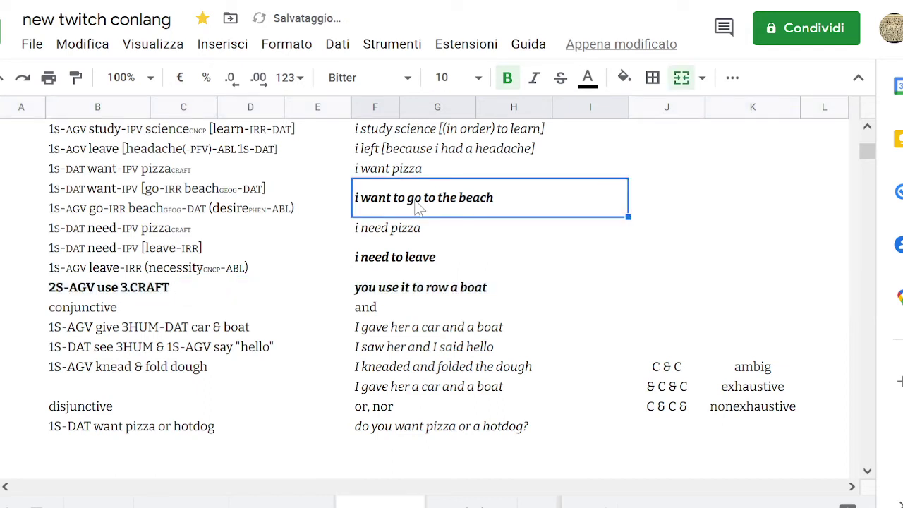
{"action": "key", "text": "shift+Down"}
{"action": "key", "text": "shift+Down"}
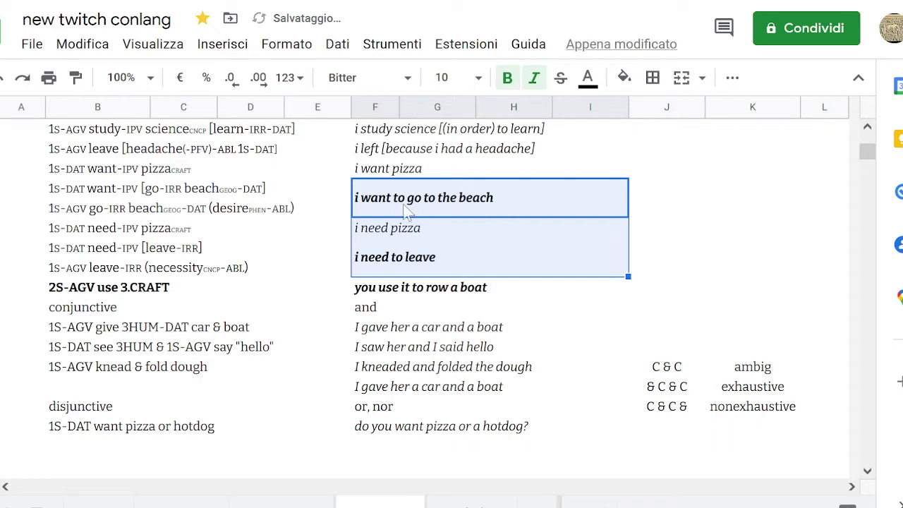
{"action": "key", "text": "ctrl+b"}
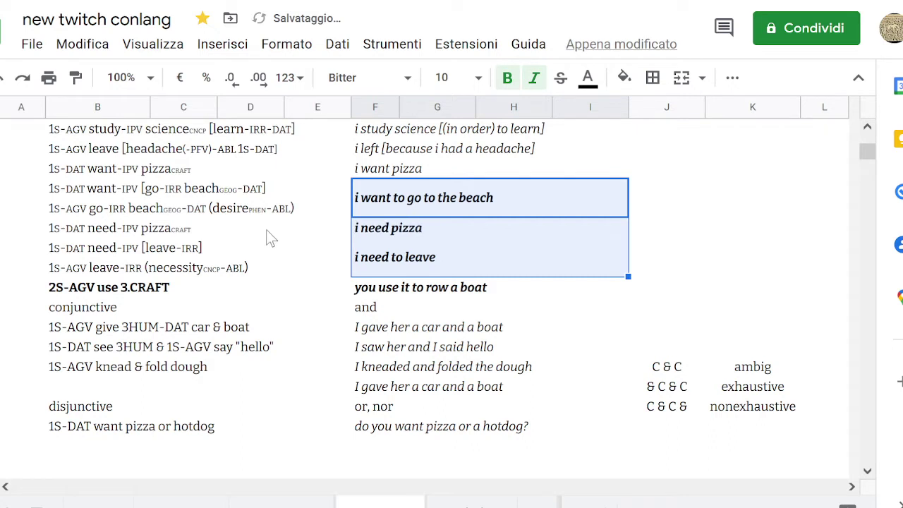
Extend the "2S-AGV use 3.CRAFT" gloss with an opened bracketed clause reading "[use-IRR-DAT".
{"action": "left_click", "coordinate": [164, 290]}
{"action": "double_click", "coordinate": [188, 286]}
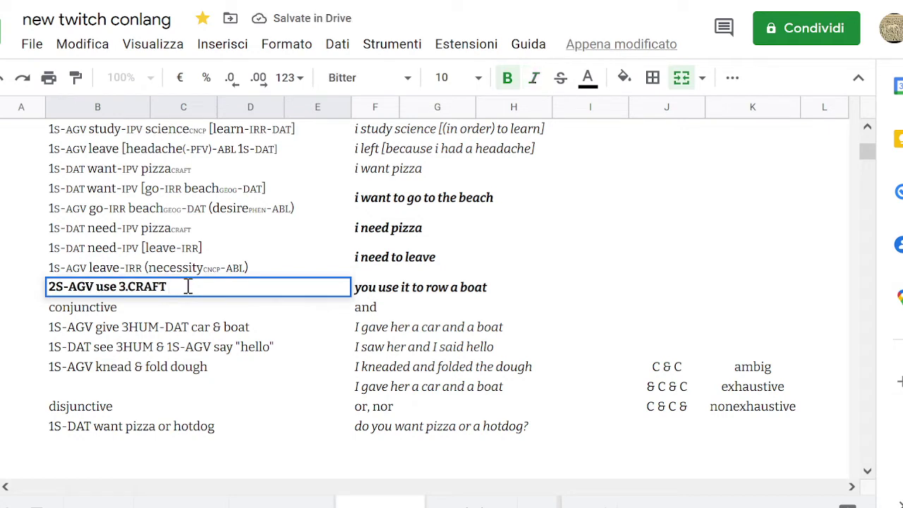
{"action": "type", "text": "["}
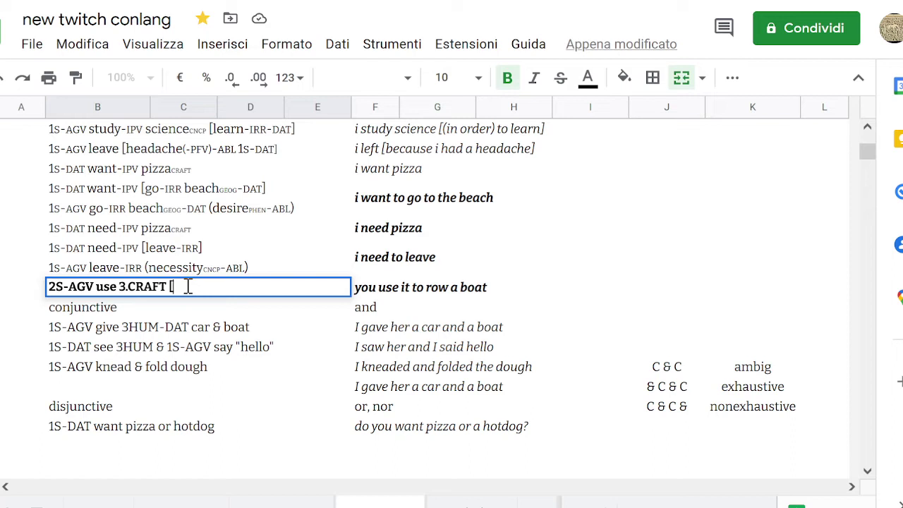
{"action": "type", "text": "use-IRR-DAT"}
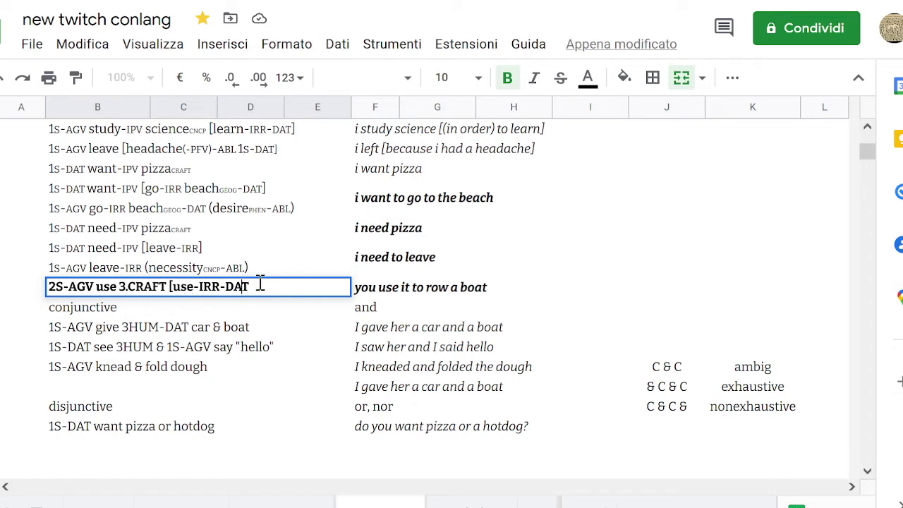
{"action": "key", "text": "Left"}
{"action": "key", "text": "Left"}
{"action": "key", "text": "Left"}
{"action": "key", "text": "Left"}
{"action": "key", "text": "shift+Left"}
{"action": "key", "text": "shift+Left"}
{"action": "key", "text": "shift+Left"}
{"action": "left_click", "coordinate": [261, 283]}
Replace the bracketed verb "use" with "row" and complete the clause as "[row-IRR-DAT boat]".
{"action": "double_click", "coordinate": [191, 290]}
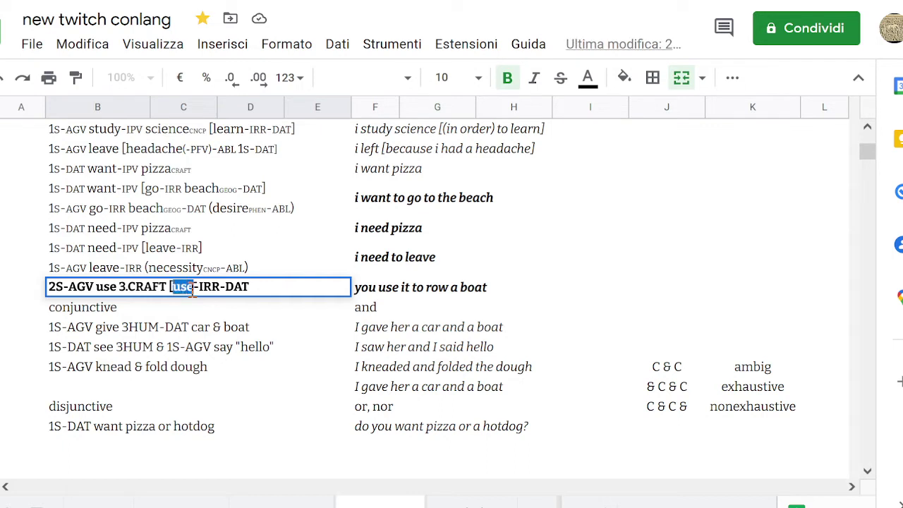
{"action": "type", "text": "rw"}
{"action": "key", "text": "BackSpace"}
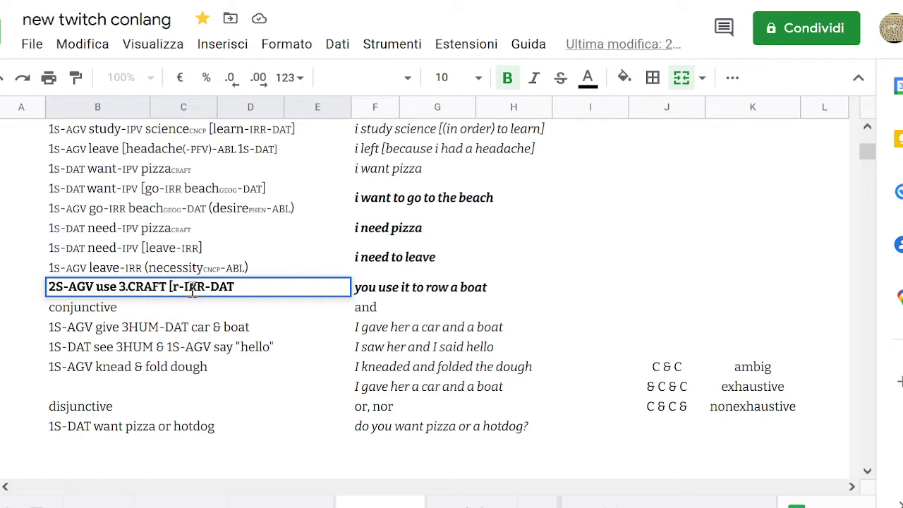
{"action": "type", "text": "ow"}
{"action": "left_click", "coordinate": [279, 286]}
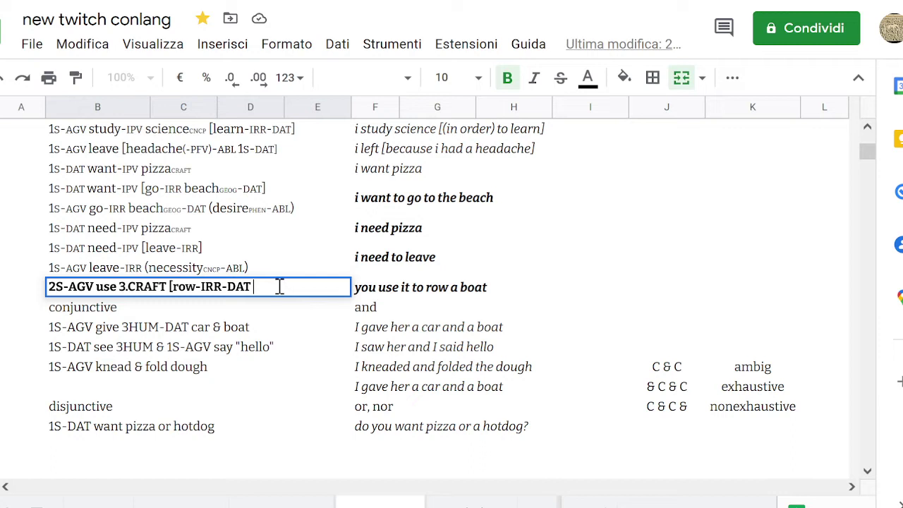
{"action": "type", "text": "boat"}
{"action": "key", "text": "Left"}
{"action": "key", "text": "Left"}
{"action": "key", "text": "Left"}
{"action": "key", "text": "Left"}
Examine the pronoun "3.CRAFT" in the rowing gloss as the object of "use".
{"action": "left_click", "coordinate": [125, 287]}
{"action": "key", "text": "shift+Right"}
{"action": "key", "text": "shift+Right"}
{"action": "key", "text": "shift+Right"}
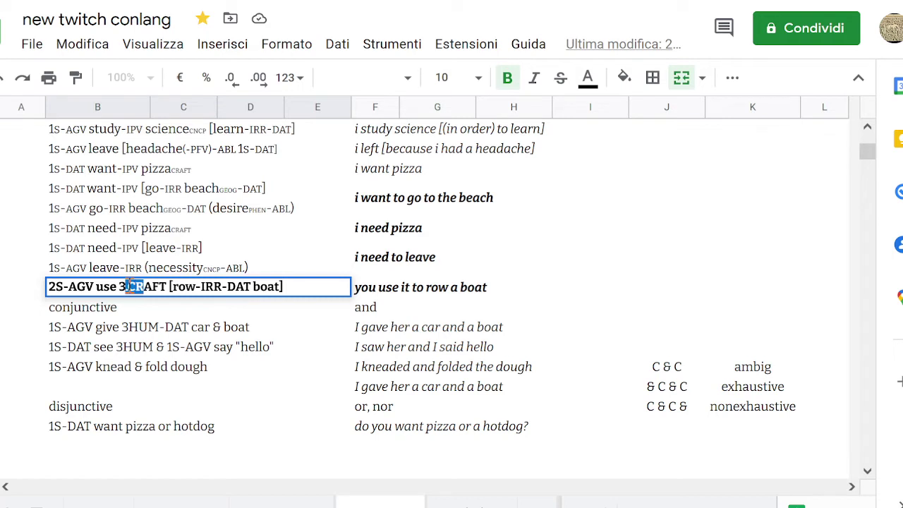
{"action": "key", "text": "Left"}
{"action": "key", "text": "Left"}
{"action": "key", "text": "shift+Right"}
{"action": "key", "text": "shift+Right"}
{"action": "key", "text": "shift+Right"}
{"action": "key", "text": "shift+Right"}
{"action": "key", "text": "shift+Right"}
{"action": "key", "text": "shift+Right"}
{"action": "key", "text": "shift+Right"}
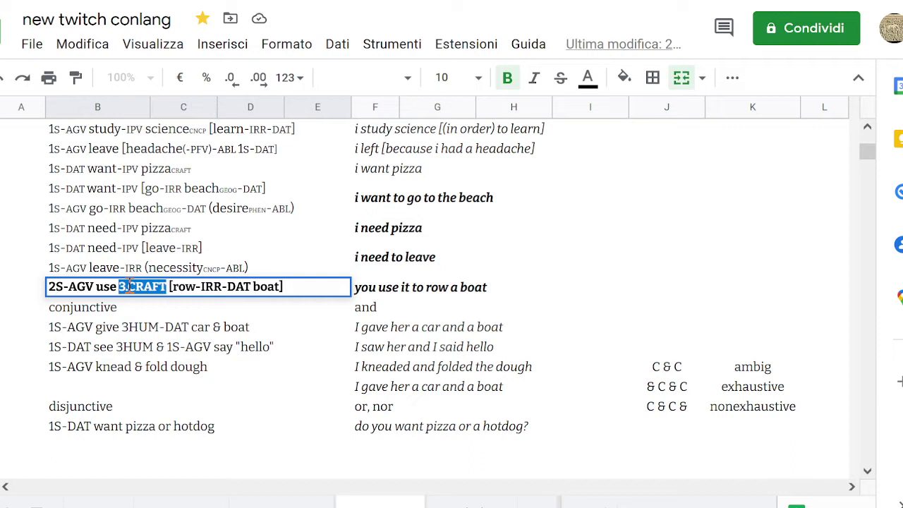
{"action": "key", "text": "Right"}
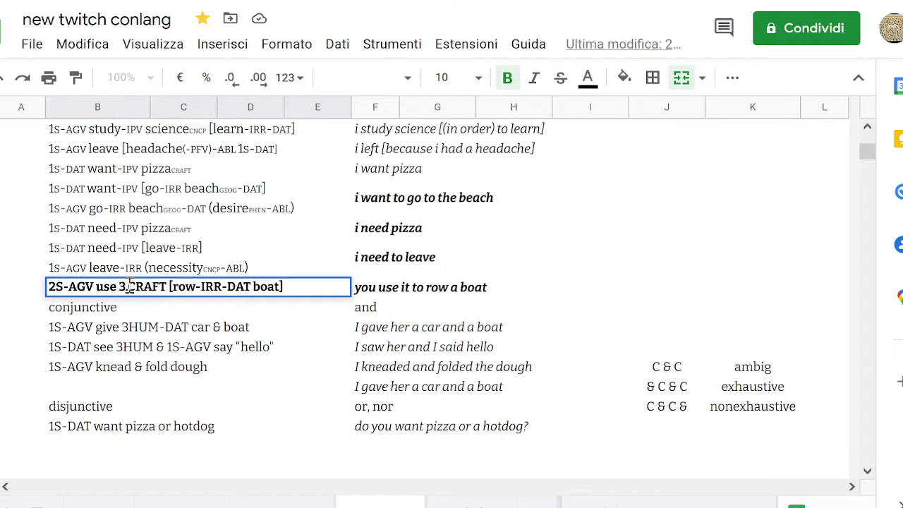
{"action": "key", "text": "shift+Left"}
{"action": "key", "text": "shift+Left"}
{"action": "key", "text": "shift+Left"}
{"action": "key", "text": "shift+Left"}
{"action": "key", "text": "shift+Left"}
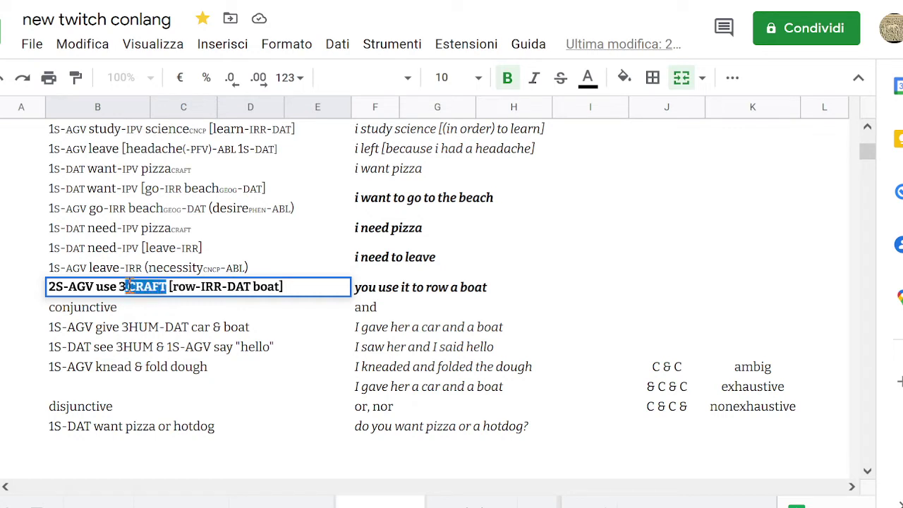
{"action": "key", "text": "shift+Right"}
{"action": "key", "text": "shift+Right"}
{"action": "key", "text": "shift+Right"}
{"action": "key", "text": "shift+Right"}
{"action": "key", "text": "shift+Right"}
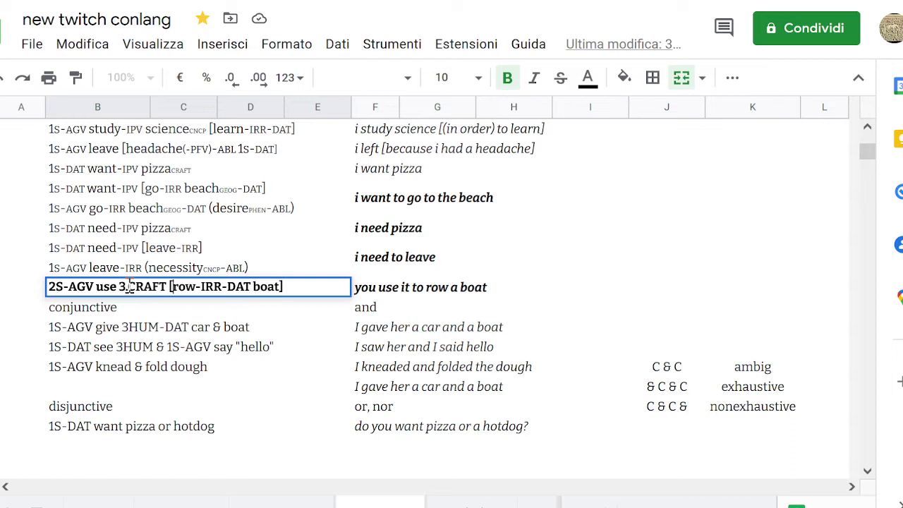
Check the verb and object of the bracketed clause "[row-IRR-DAT boat]" and commit the gloss.
{"action": "key", "text": "Left"}
{"action": "key", "text": "Right"}
{"action": "key", "text": "Right"}
{"action": "key", "text": "Right"}
{"action": "key", "text": "Right"}
{"action": "key", "text": "Right"}
{"action": "key", "text": "Right"}
{"action": "key", "text": "Right"}
{"action": "key", "text": "Left"}
{"action": "key", "text": "Left"}
{"action": "key", "text": "shift+Right"}
{"action": "key", "text": "shift+Right"}
{"action": "key", "text": "shift+Right"}
{"action": "key", "text": "Left"}
{"action": "key", "text": "Left"}
{"action": "key", "text": "Left"}
{"action": "key", "text": "Left"}
{"action": "key", "text": "Left"}
{"action": "key", "text": "Left"}
{"action": "key", "text": "Left"}
{"action": "key", "text": "Left"}
{"action": "key", "text": "Left"}
{"action": "key", "text": "shift+Right"}
{"action": "key", "text": "shift+Right"}
{"action": "key", "text": "shift+Right"}
{"action": "key", "text": "shift+Right"}
{"action": "key", "text": "shift+Right"}
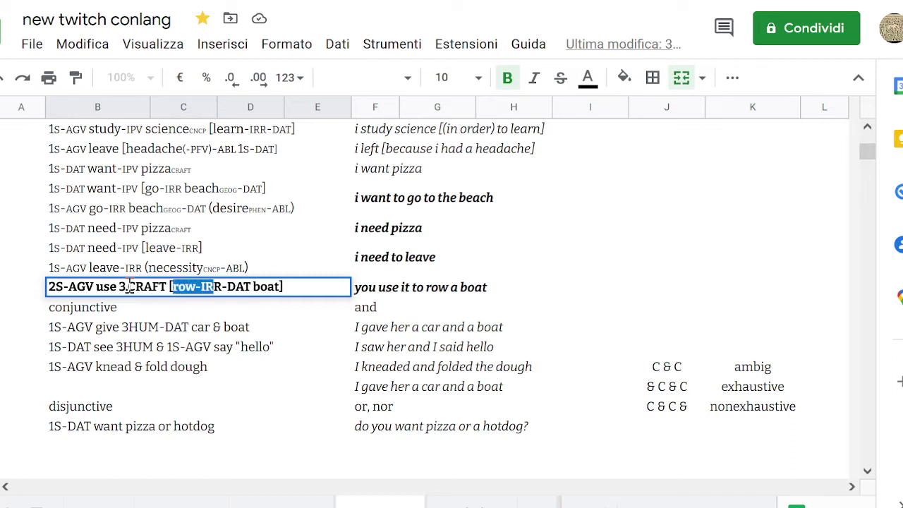
{"action": "key", "text": "Right"}
{"action": "key", "text": "Right"}
{"action": "key", "text": "Right"}
{"action": "key", "text": "Right"}
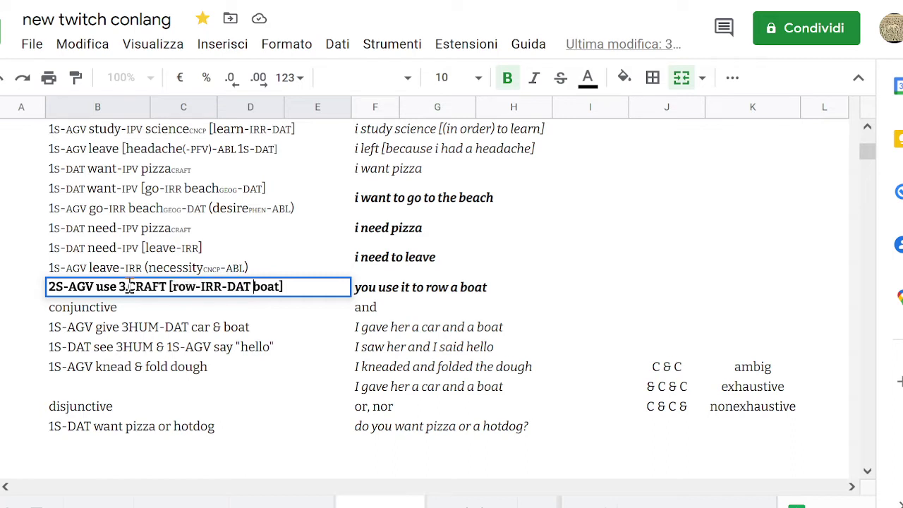
{"action": "key", "text": "shift+Right"}
{"action": "key", "text": "shift+Right"}
{"action": "key", "text": "shift+Right"}
{"action": "key", "text": "shift+Right"}
{"action": "key", "text": "Right"}
{"action": "key", "text": "Tab"}
Insert an empty row below the "you use it to row a boat" example.
{"action": "key", "text": "shift+space"}
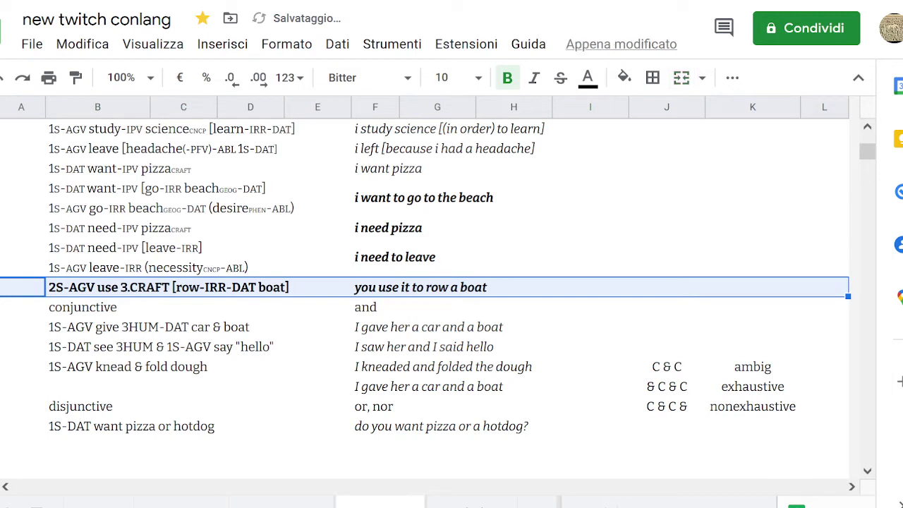
{"action": "right_click", "coordinate": [30, 269]}
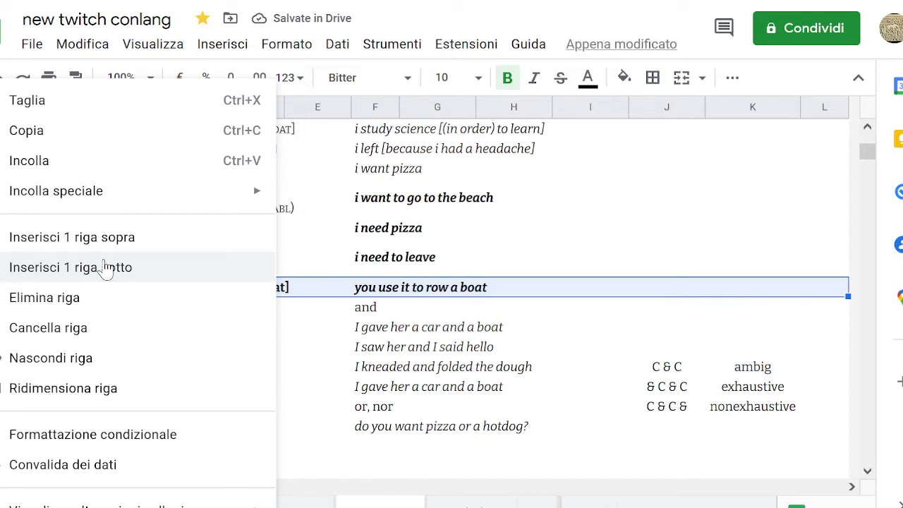
{"action": "left_click", "coordinate": [105, 267]}
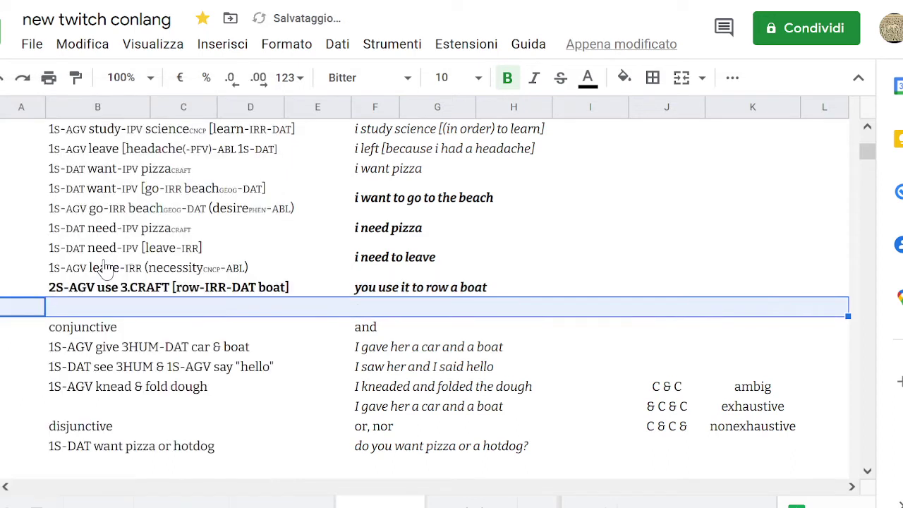
Merge the cells of columns B to E in the new empty row above the conjunctive heading.
{"action": "key", "text": "Left"}
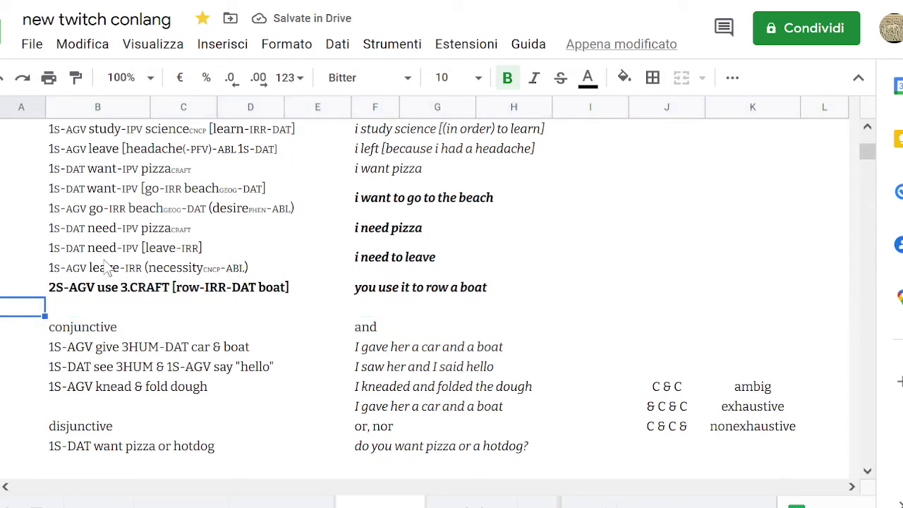
{"action": "key", "text": "Right"}
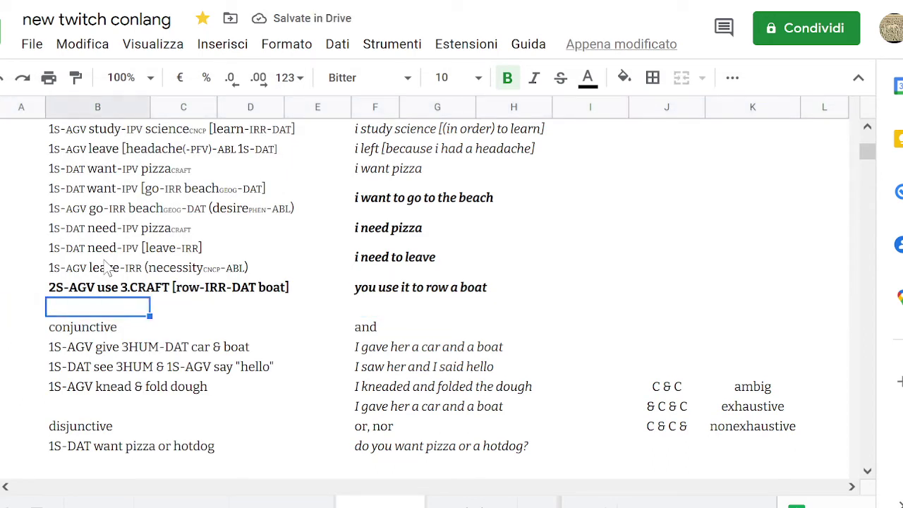
{"action": "key", "text": "Right"}
{"action": "key", "text": "Right"}
{"action": "key", "text": "Right"}
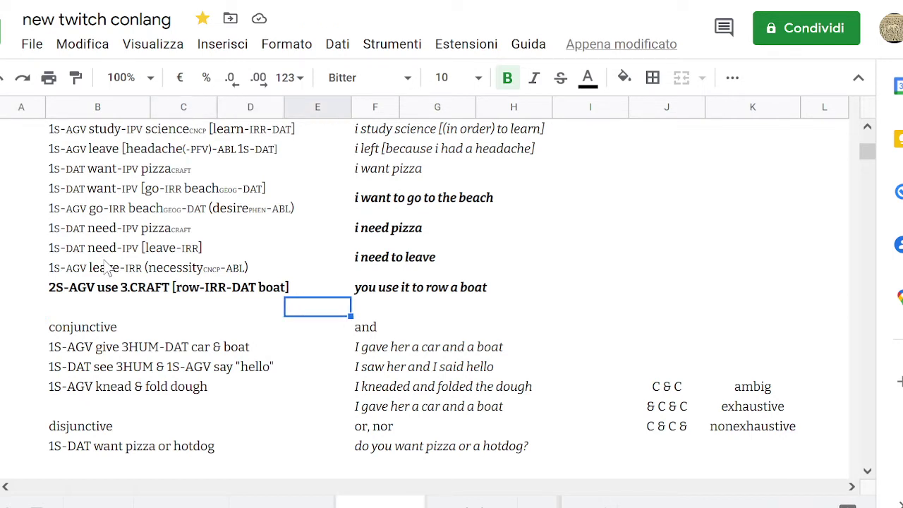
{"action": "key", "text": "Left"}
{"action": "key", "text": "Left"}
{"action": "key", "text": "Left"}
{"action": "key", "text": "Left"}
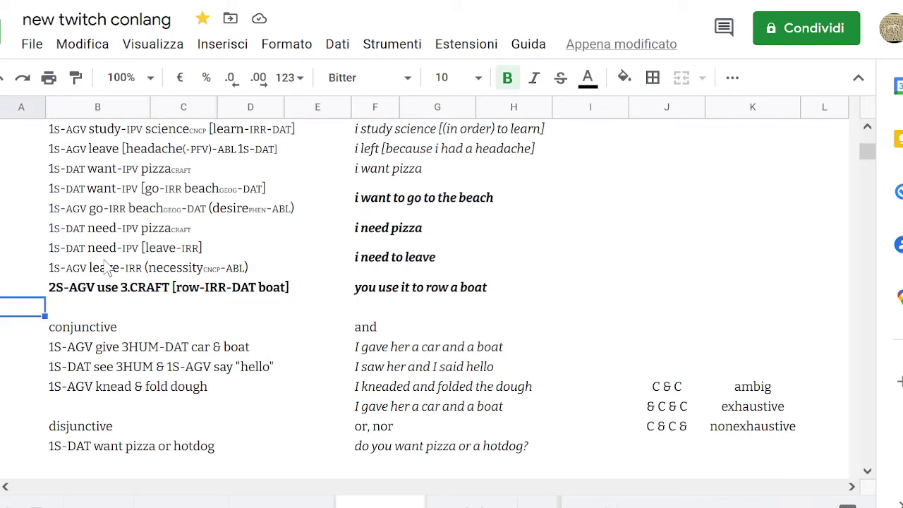
{"action": "key", "text": "Right"}
{"action": "key", "text": "shift+Right"}
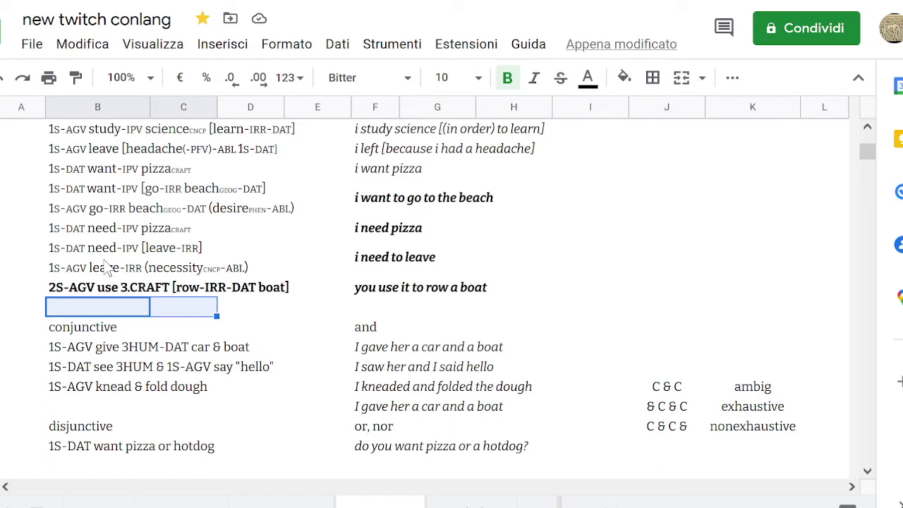
{"action": "key", "text": "shift+Right"}
{"action": "key", "text": "shift+Right"}
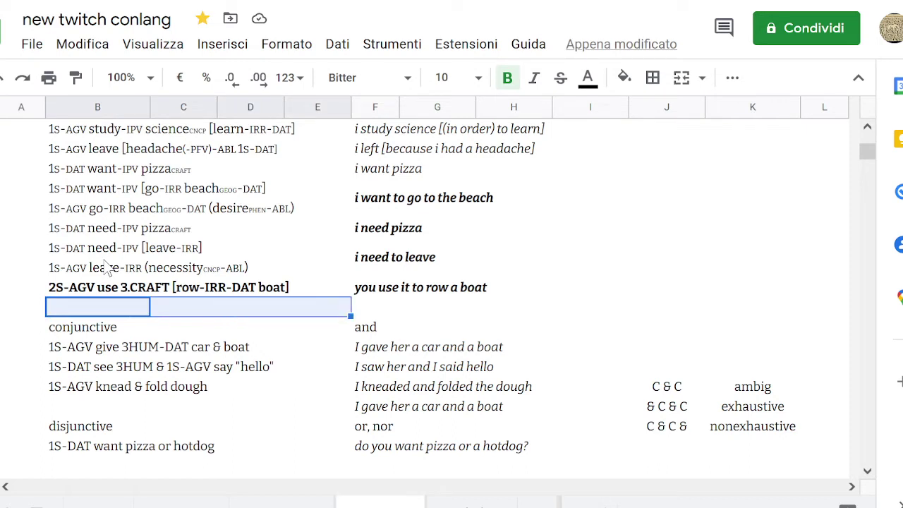
{"action": "left_click", "coordinate": [683, 80]}
Merge the cells of columns F to I in the same empty row for the translation.
{"action": "key", "text": "Right"}
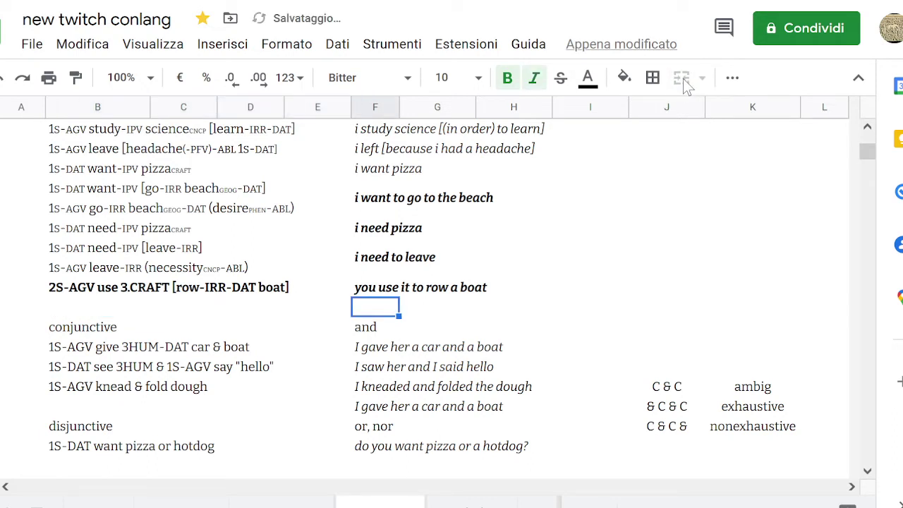
{"action": "key", "text": "shift+Right"}
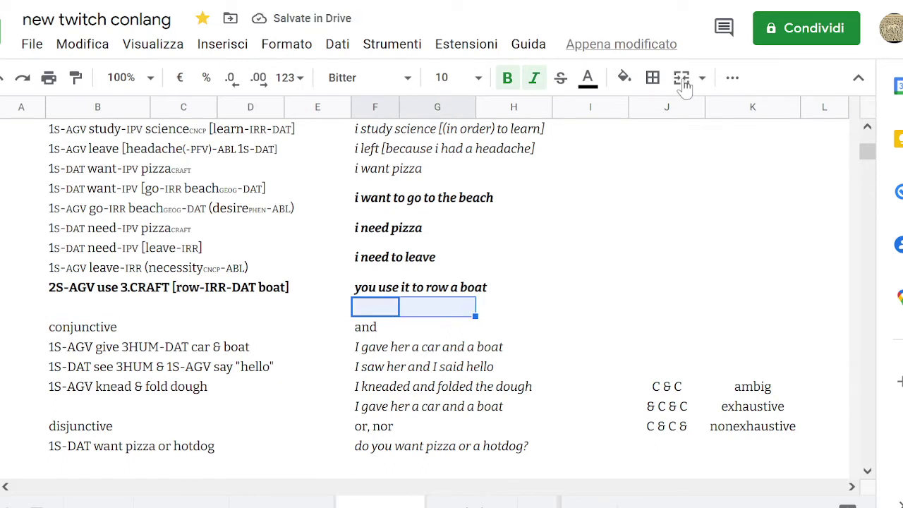
{"action": "key", "text": "shift+Right"}
{"action": "key", "text": "shift+Right"}
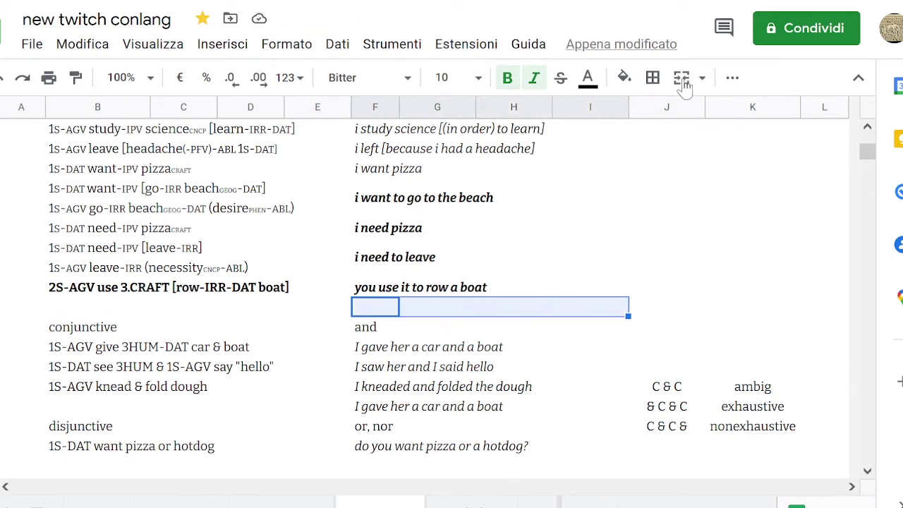
{"action": "left_click", "coordinate": [682, 80]}
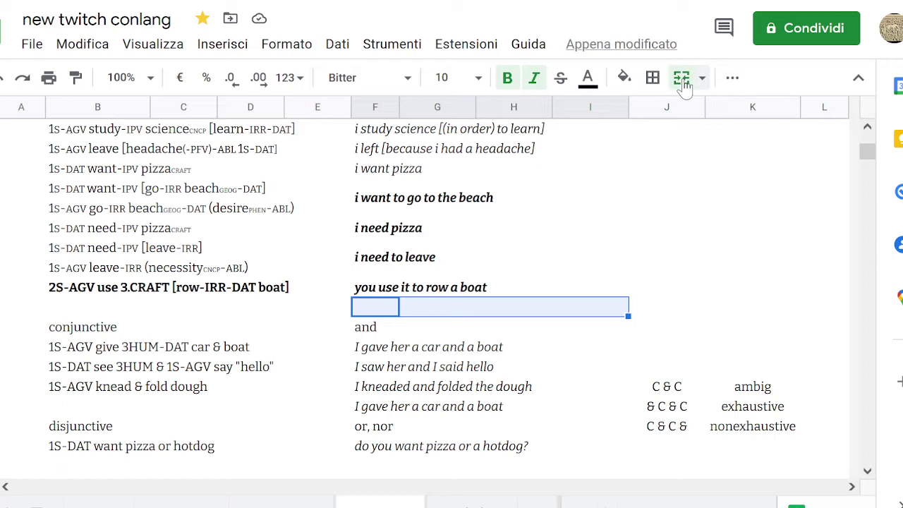
{"action": "key", "text": "Left"}
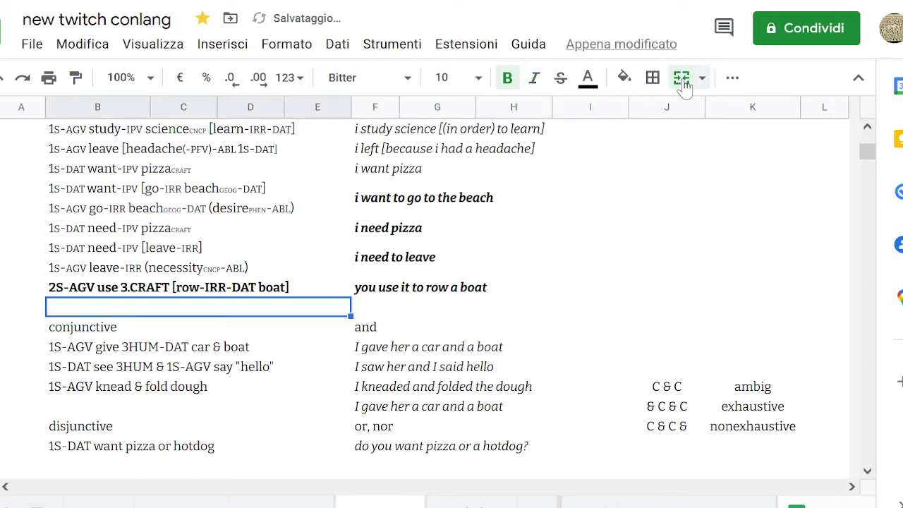
{"action": "key", "text": "Right"}
{"action": "key", "text": "Left"}
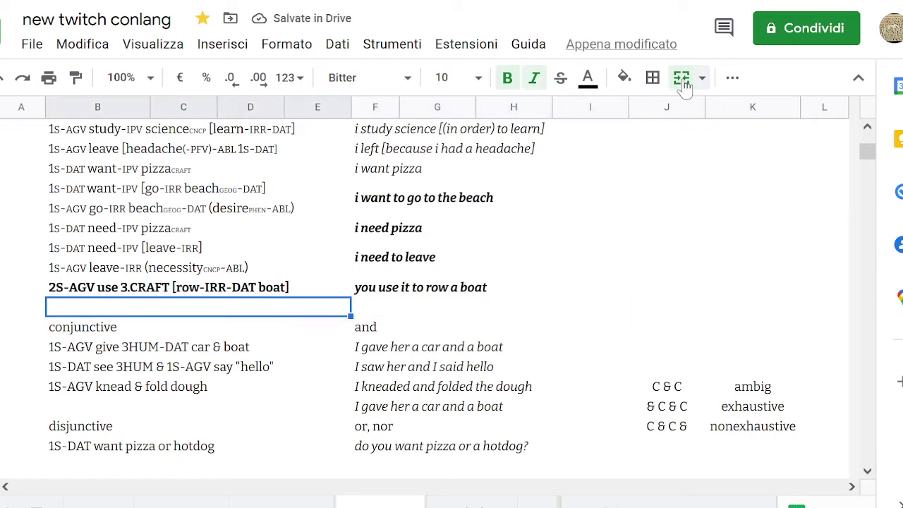
{"action": "key", "text": "Right"}
{"action": "key", "text": "Left"}
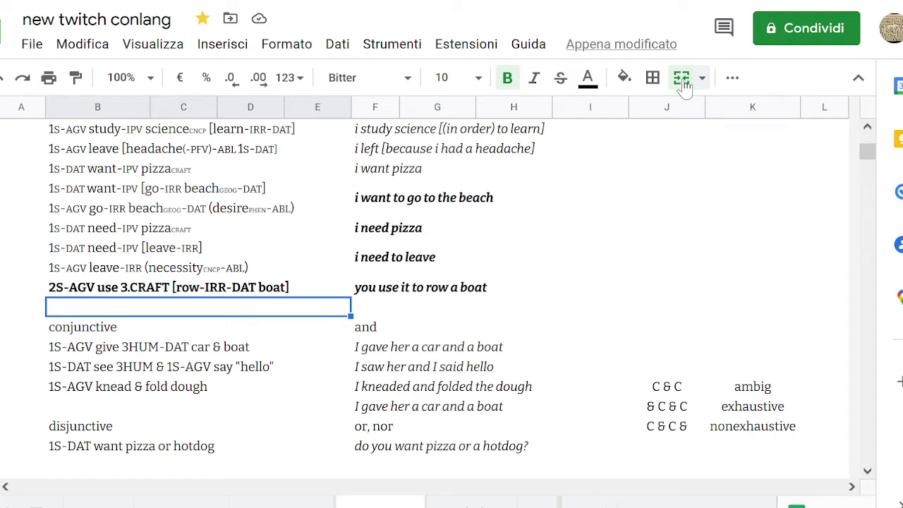
{"action": "key", "text": "Right"}
{"action": "key", "text": "Left"}
{"action": "key", "text": "Right"}
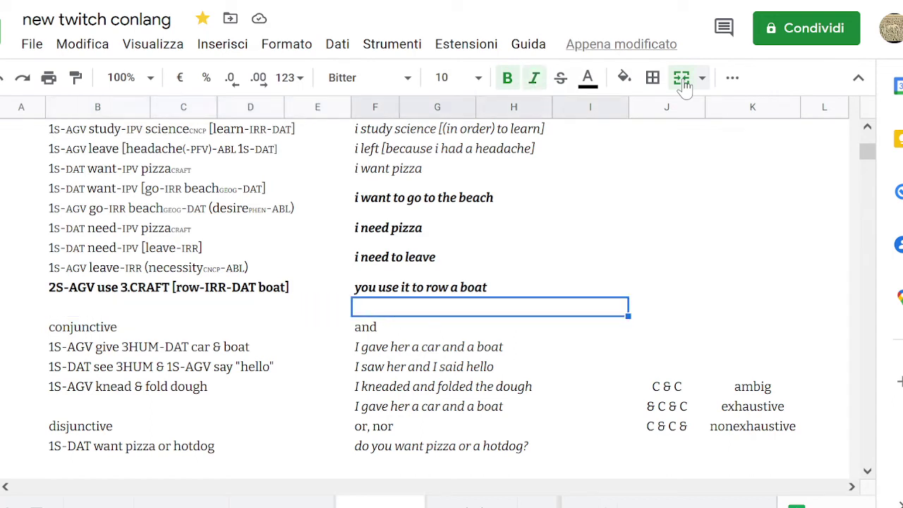
{"action": "key", "text": "Left"}
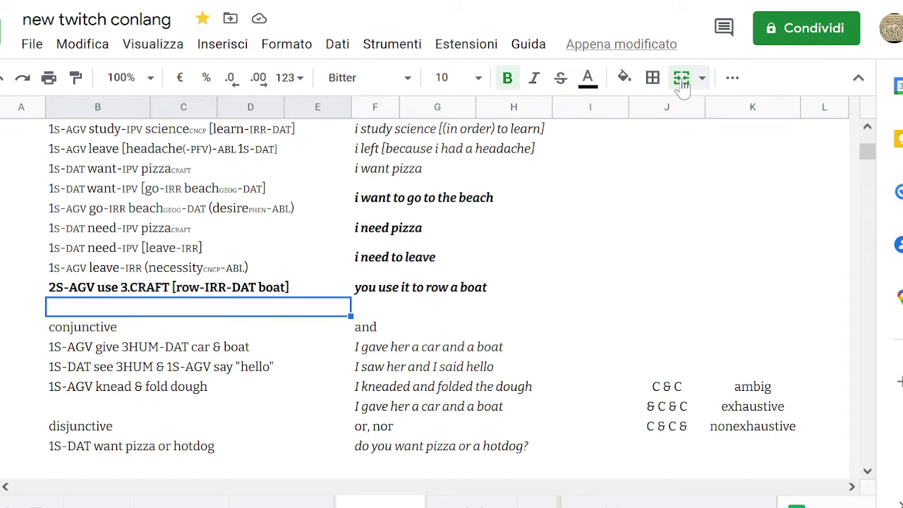
{"action": "left_click", "coordinate": [76, 228]}
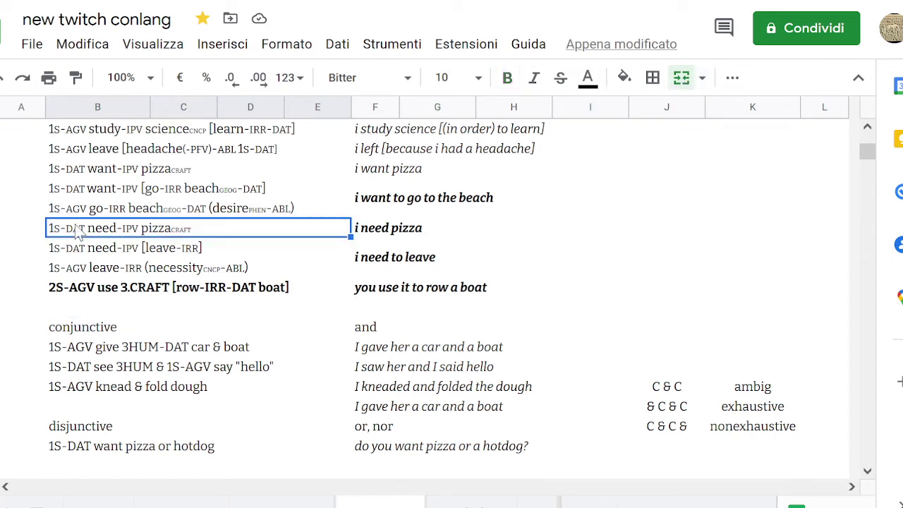
{"action": "key", "text": "Right"}
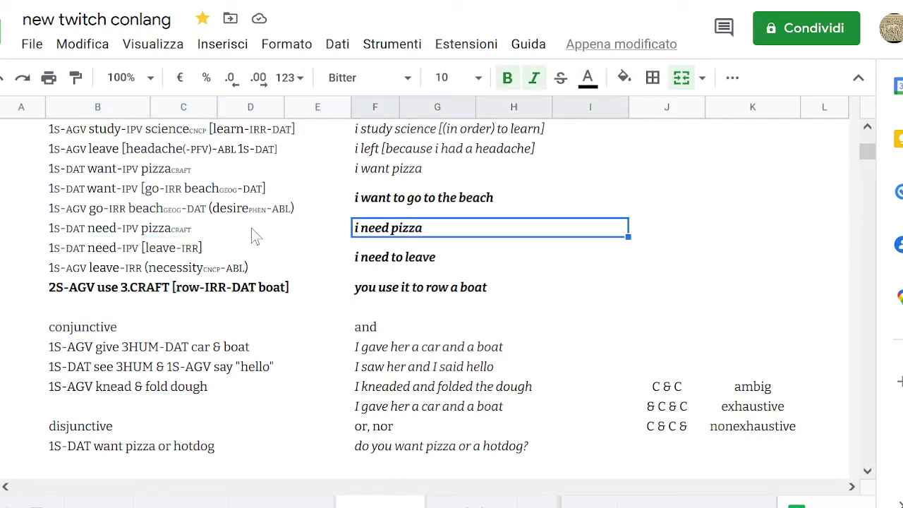
{"action": "key", "text": "Left"}
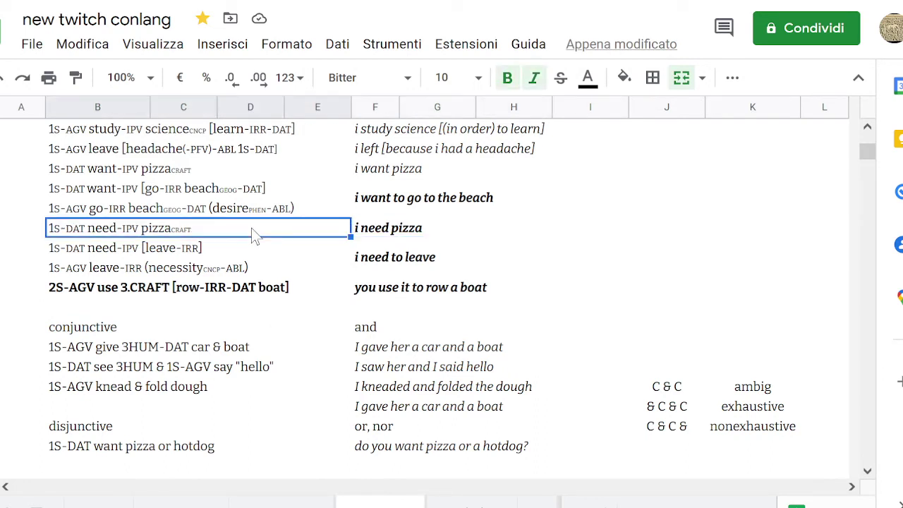
{"action": "key", "text": "Right"}
{"action": "key", "text": "Left"}
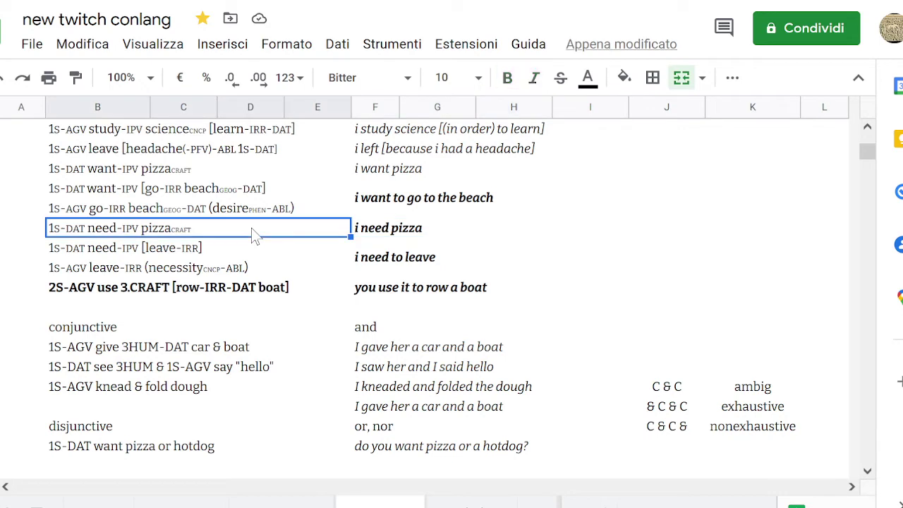
{"action": "key", "text": "Right"}
{"action": "key", "text": "Left"}
Start the translation in the empty row above the conjunctive heading with "i kneaded".
{"action": "key", "text": "Down"}
{"action": "key", "text": "Down"}
{"action": "key", "text": "Down"}
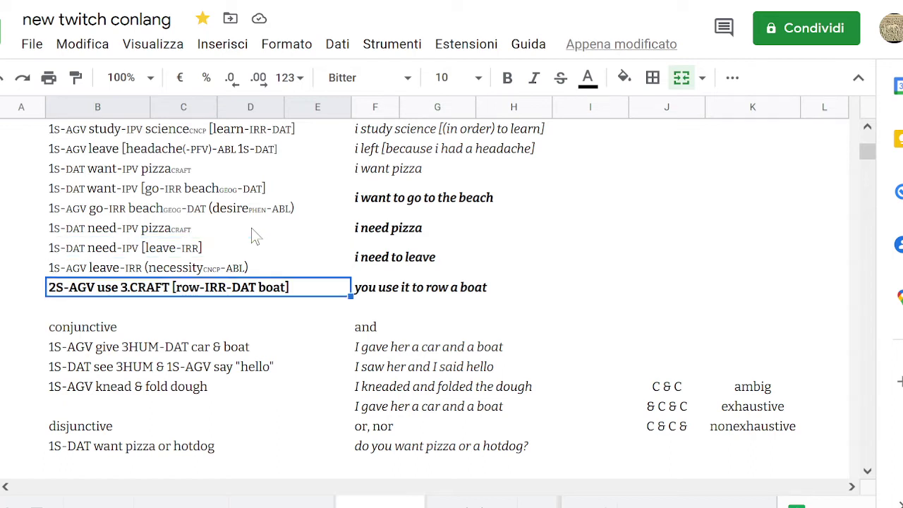
{"action": "key", "text": "Down"}
{"action": "key", "text": "Down"}
{"action": "key", "text": "Up"}
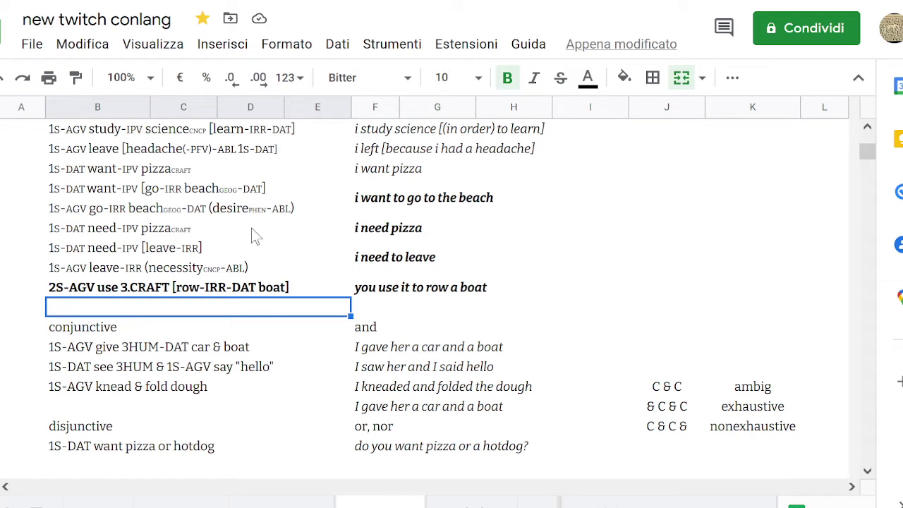
{"action": "key", "text": "Right"}
{"action": "type", "text": "i k"}
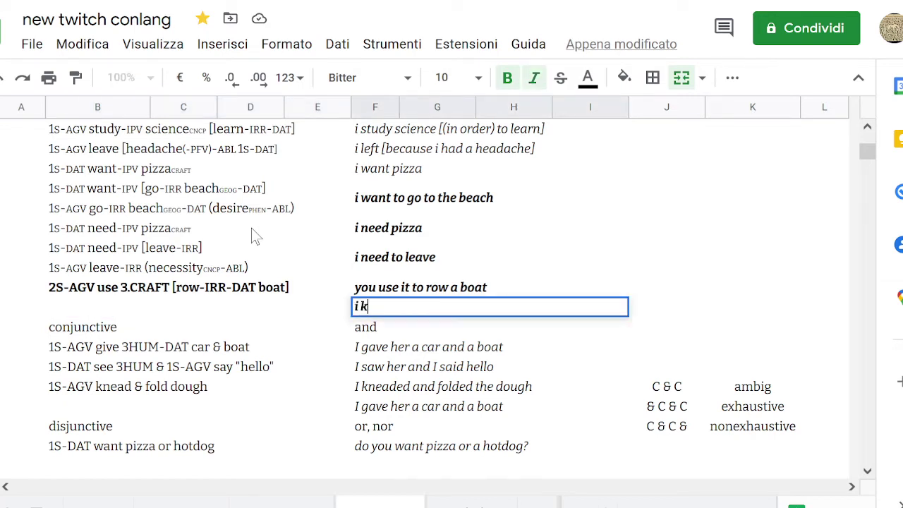
{"action": "type", "text": "neaded"}
{"action": "key", "text": "Up"}
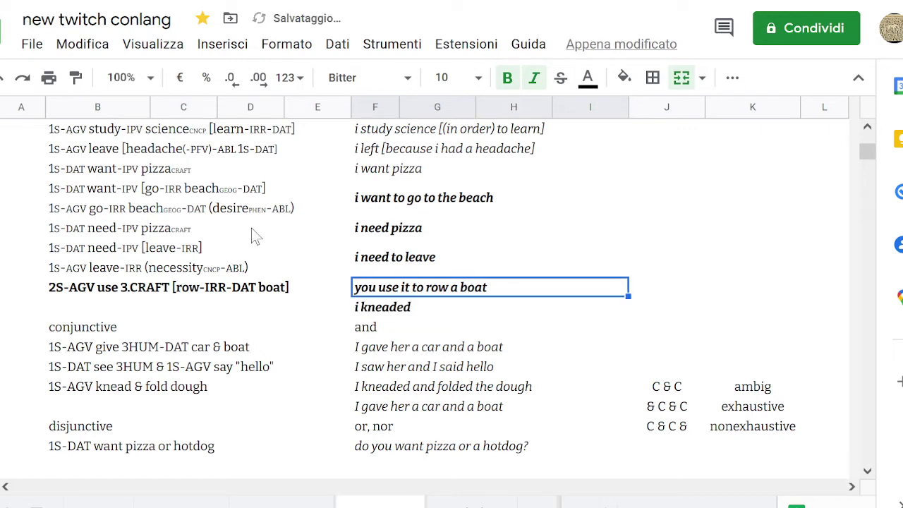
Remove the bold formatting from the translations "i want to go to the beach", "i need pizza" and "i need to leave".
{"action": "key", "text": "Up"}
{"action": "key", "text": "shift+Up"}
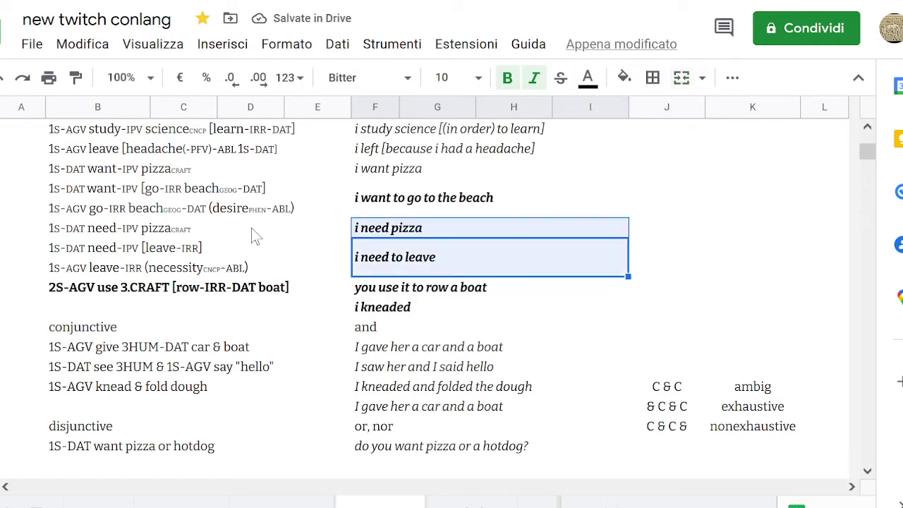
{"action": "key", "text": "shift+Up"}
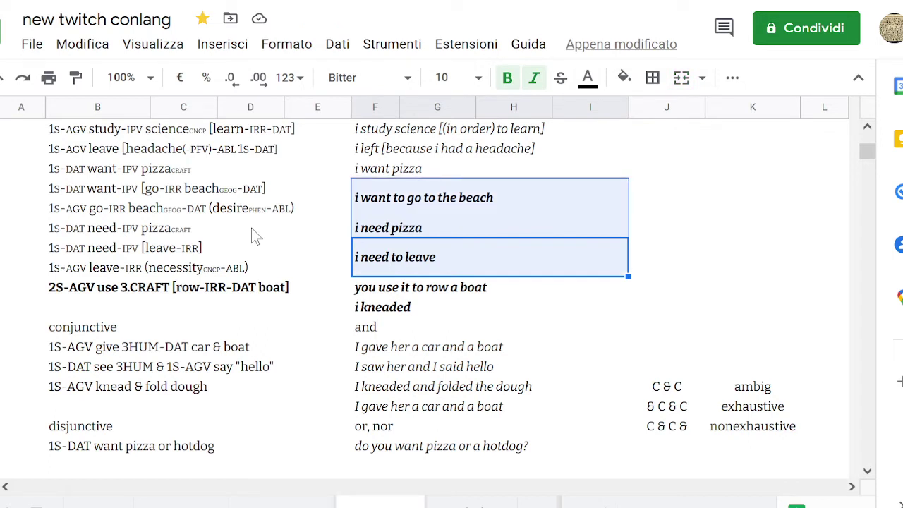
{"action": "key", "text": "ctrl+b"}
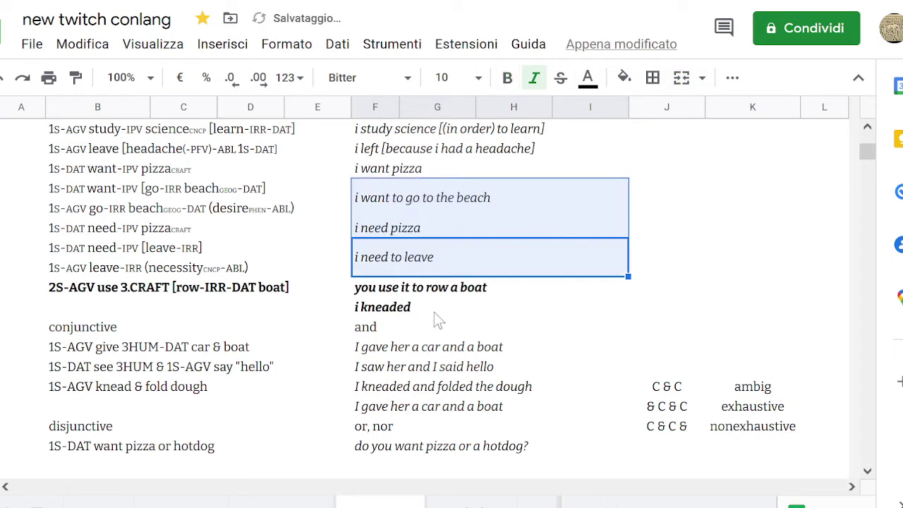
Extend the "i kneaded" translation to read "i kneaded you a pizza but i ated it".
{"action": "left_click", "coordinate": [434, 314]}
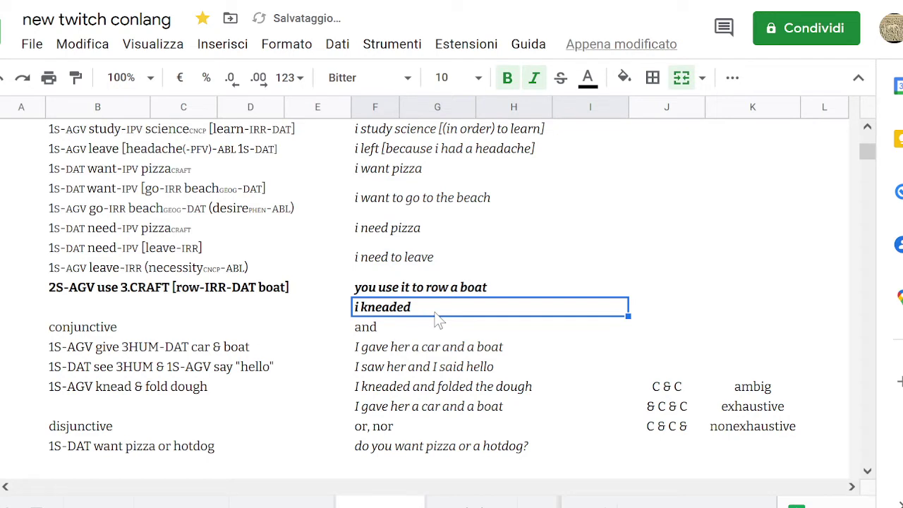
{"action": "double_click", "coordinate": [443, 306]}
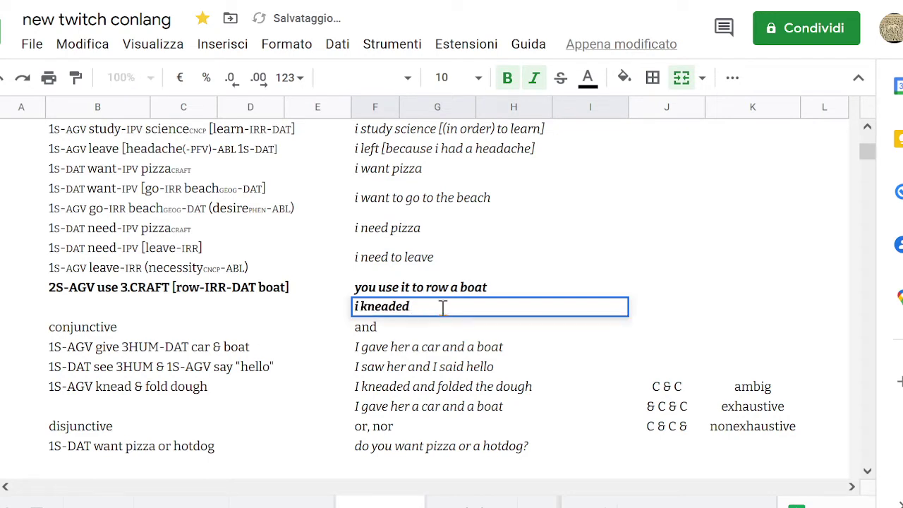
{"action": "type", "text": "you"}
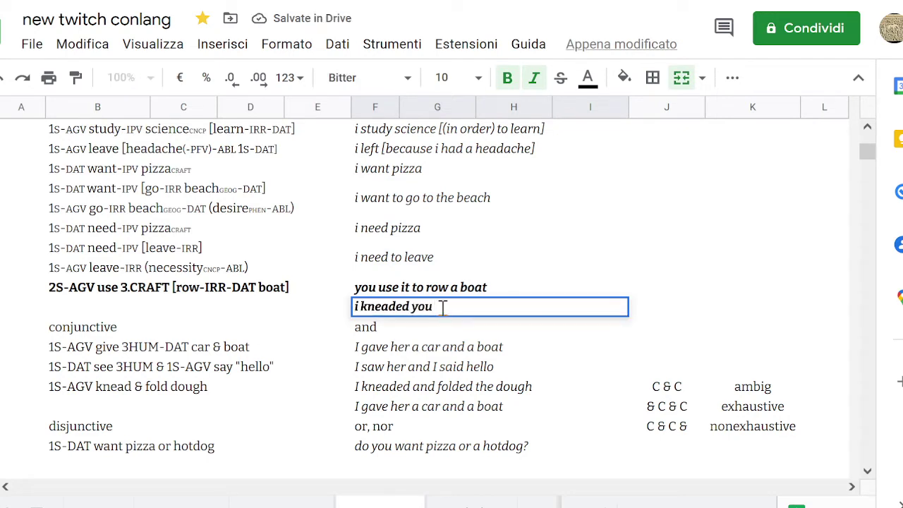
{"action": "type", "text": " a pizza but i "}
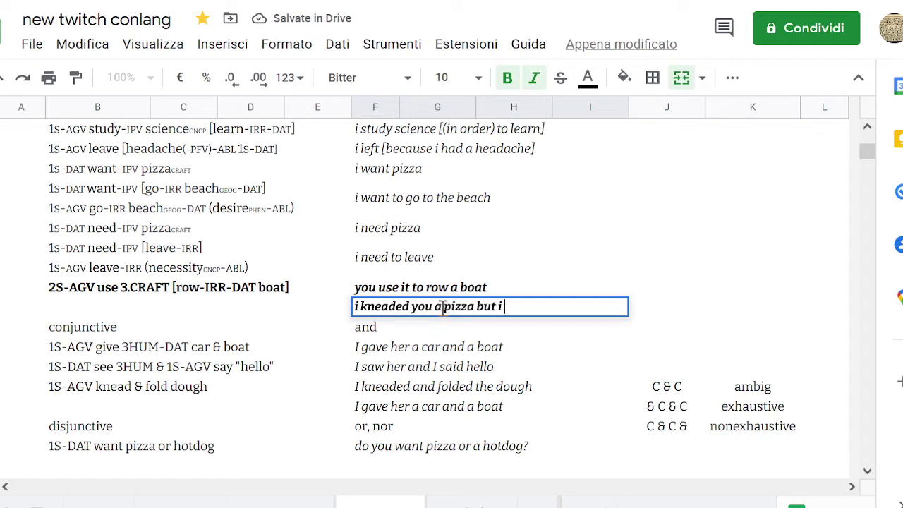
{"action": "type", "text": "ated it"}
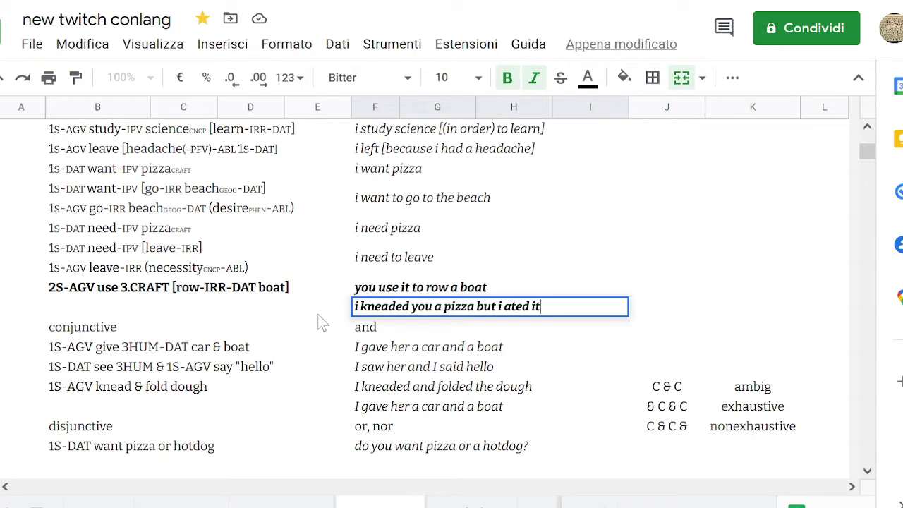
Begin the gloss for the kneaded pizza example with "1S-AGV knead 2S-DAT".
{"action": "left_click", "coordinate": [260, 310]}
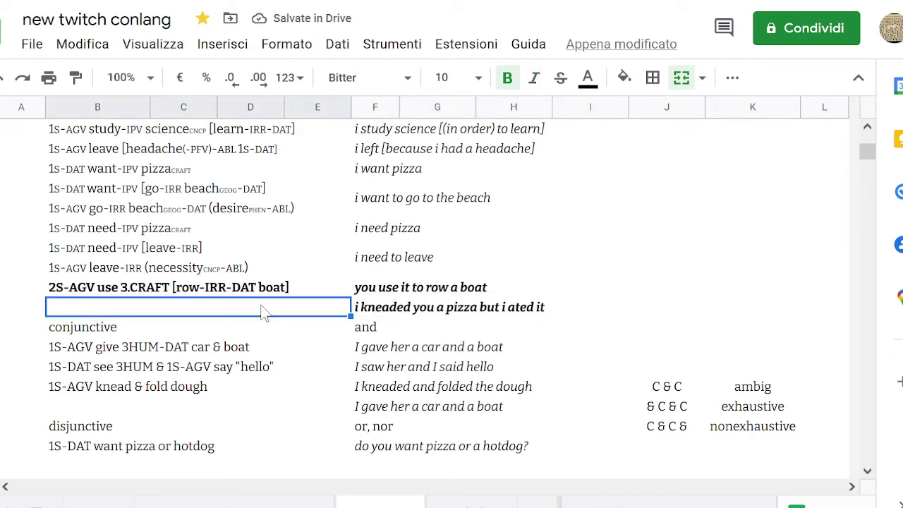
{"action": "type", "text": "1S-"}
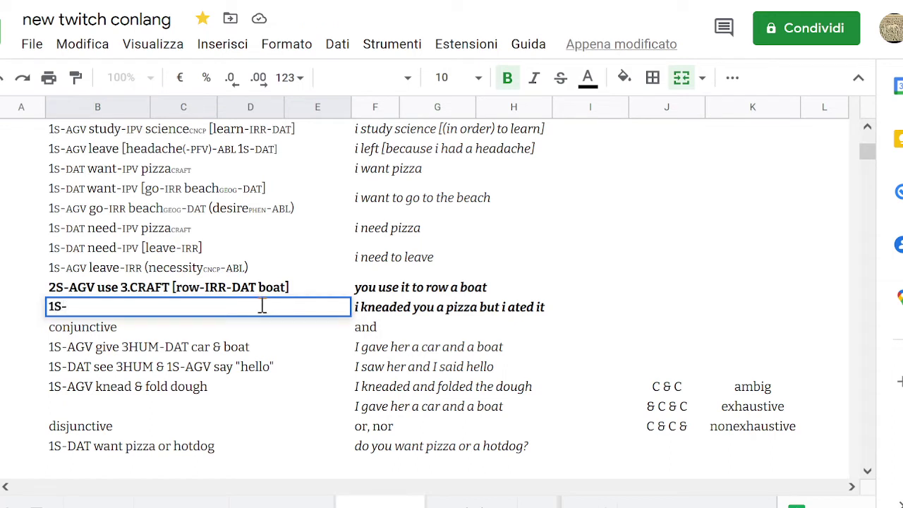
{"action": "type", "text": "AGV knead "}
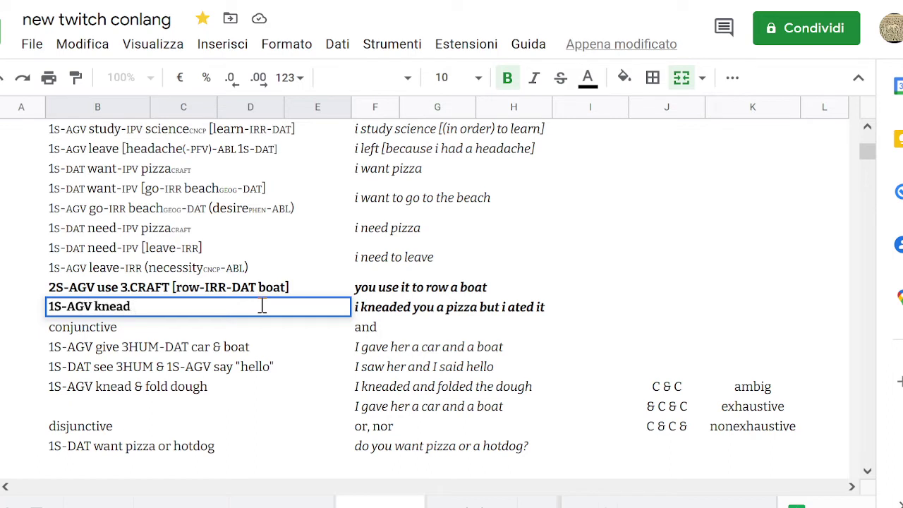
{"action": "type", "text": "2S-DAT"}
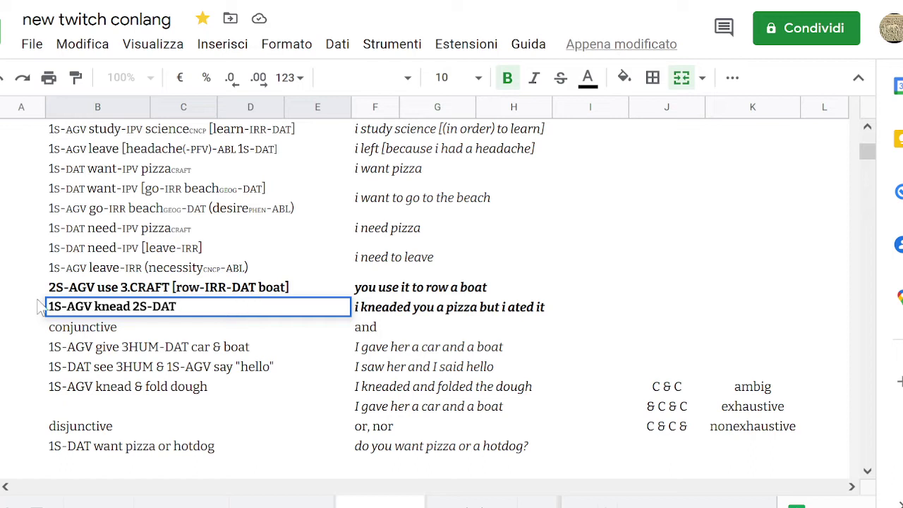
{"action": "key", "text": "shift+Right"}
{"action": "key", "text": "shift+Right"}
{"action": "key", "text": "shift+Right"}
{"action": "key", "text": "shift+Right"}
{"action": "key", "text": "shift+Right"}
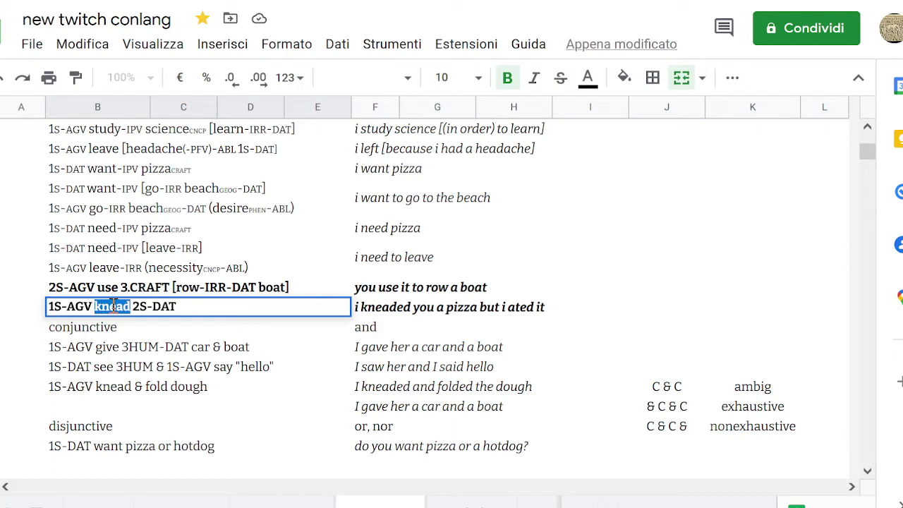
{"action": "key", "text": "Right"}
{"action": "key", "text": "Right"}
{"action": "key", "text": "Right"}
{"action": "key", "text": "Right"}
{"action": "key", "text": "Right"}
{"action": "key", "text": "Right"}
{"action": "key", "text": "Right"}
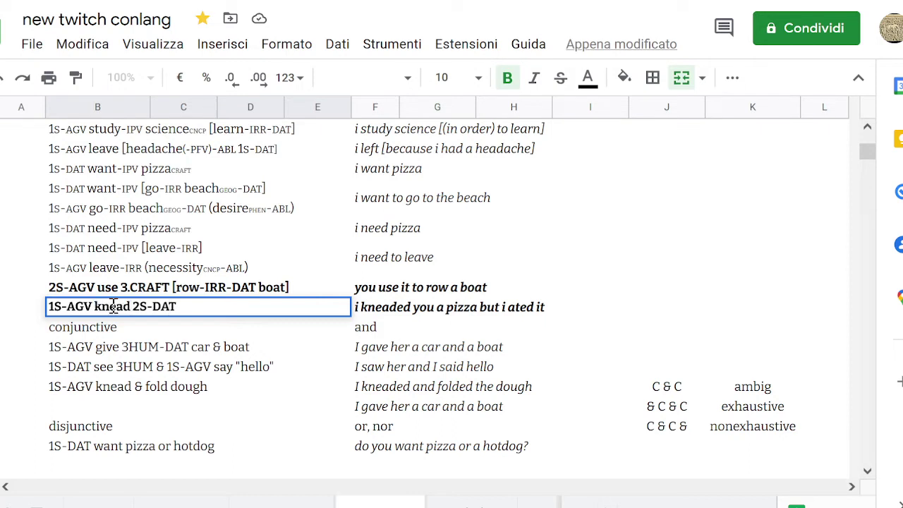
{"action": "key", "text": "shift+Left"}
{"action": "key", "text": "shift+Left"}
{"action": "key", "text": "shift+Left"}
{"action": "key", "text": "shift+Left"}
{"action": "key", "text": "Left"}
Add the object "pizza" after "2S-DAT" in the gloss.
{"action": "key", "text": "Right"}
{"action": "key", "text": "Right"}
{"action": "key", "text": "Right"}
{"action": "type", "text": "pizza"}
{"action": "key", "text": "Left"}
{"action": "key", "text": "Left"}
{"action": "key", "text": "Left"}
{"action": "key", "text": "Left"}
{"action": "key", "text": "Left"}
{"action": "key", "text": "Left"}
{"action": "key", "text": "Left"}
{"action": "key", "text": "Left"}
{"action": "type", "text": "p"}
{"action": "key", "text": "BackSpace"}
{"action": "type", "text": "p"}
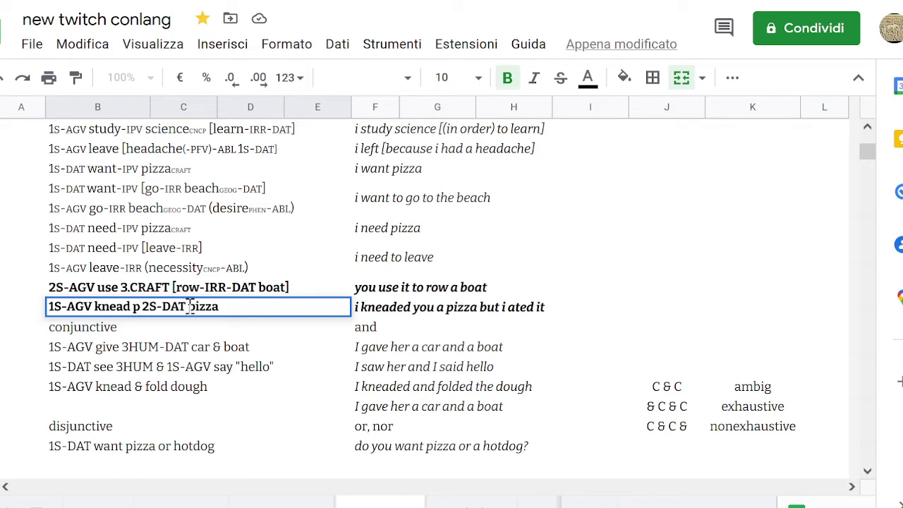
{"action": "key", "text": "BackSpace"}
{"action": "key", "text": "BackSpace"}
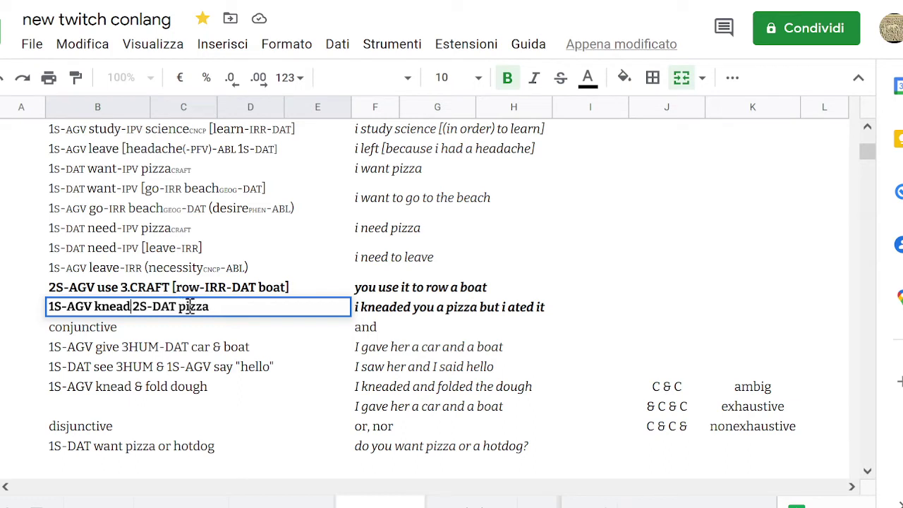
Add the conjunction "BUT" after "pizza" at the end of the gloss.
{"action": "key", "text": "End"}
{"action": "key", "text": "shift+Left"}
{"action": "key", "text": "shift+Left"}
{"action": "key", "text": "shift+Left"}
{"action": "key", "text": "shift+Left"}
{"action": "key", "text": "Right"}
{"action": "type", "text": "BUT"}
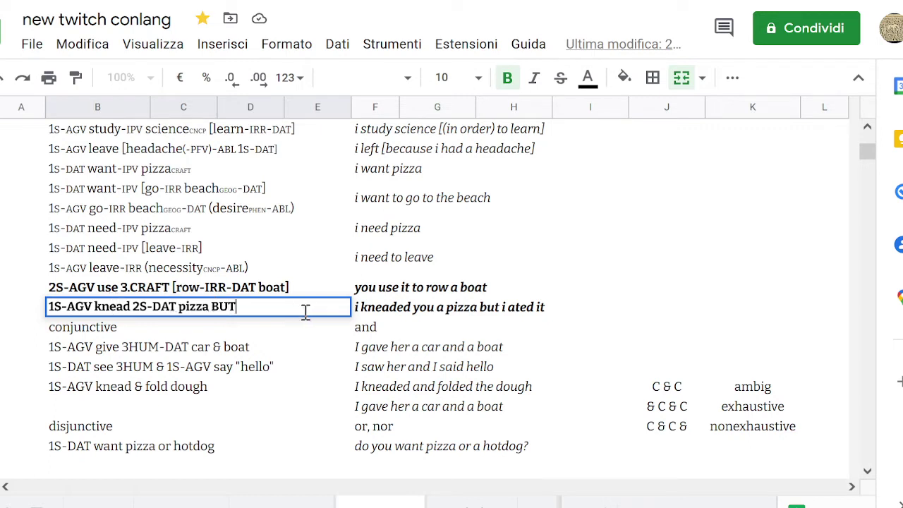
Insert a comma between "pizza" and "BUT" in the gloss.
{"action": "key", "text": "Left"}
{"action": "key", "text": "Left"}
{"action": "key", "text": "Left"}
{"action": "key", "text": "Right"}
{"action": "key", "text": "Left"}
{"action": "key", "text": "Left"}
{"action": "type", "text": ","}
{"action": "key", "text": "Delete"}
Add the optional subject "(1S-AGV)" after "BUT" in the gloss.
{"action": "key", "text": "Left"}
{"action": "key", "text": "Left"}
{"action": "key", "text": "Left"}
{"action": "key", "text": "Left"}
{"action": "key", "text": "Left"}
{"action": "key", "text": "Right"}
{"action": "key", "text": "Right"}
{"action": "key", "text": "Right"}
{"action": "type", "text": "(1S-"}
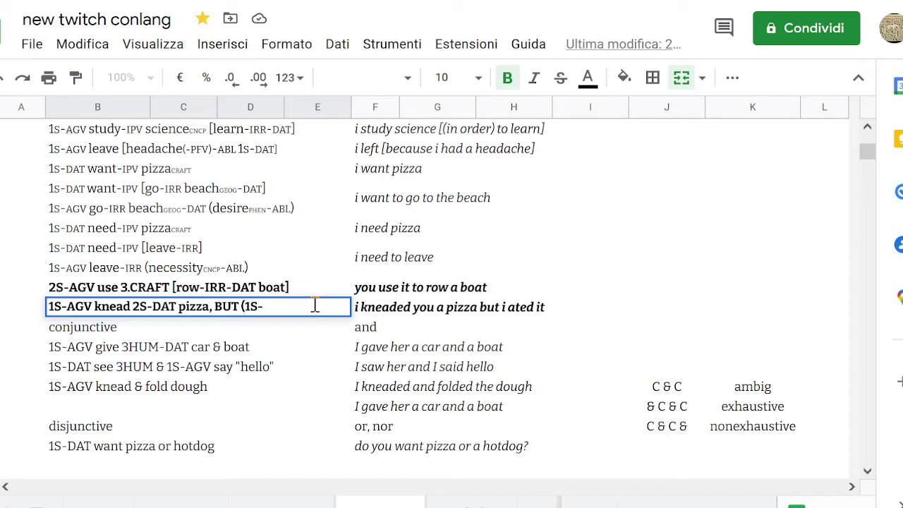
{"action": "type", "text": "AGV)"}
Finish the gloss with the verb and object "eat 3.CRAFT" and commit the cell.
{"action": "type", "text": "ate"}
{"action": "key", "text": "BackSpace"}
{"action": "key", "text": "BackSpace"}
{"action": "key", "text": "BackSpace"}
{"action": "type", "text": "eats."}
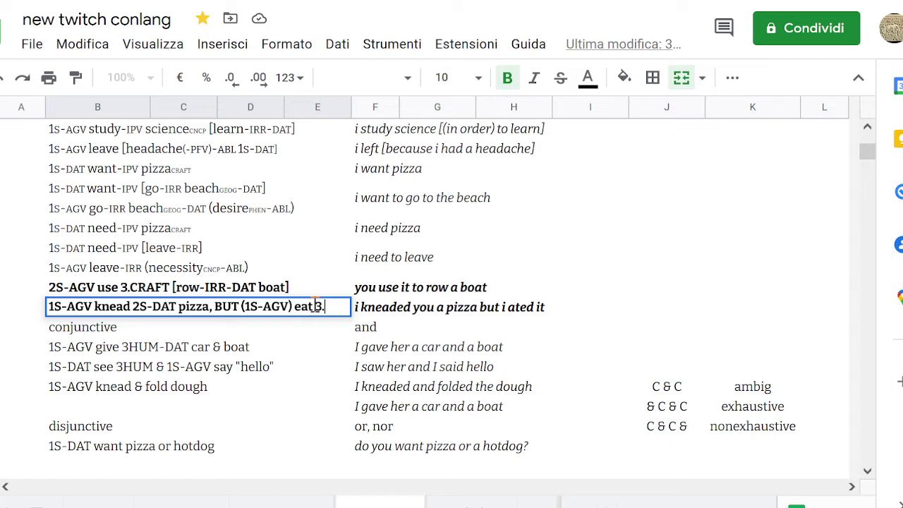
{"action": "type", "text": "CRAFT"}
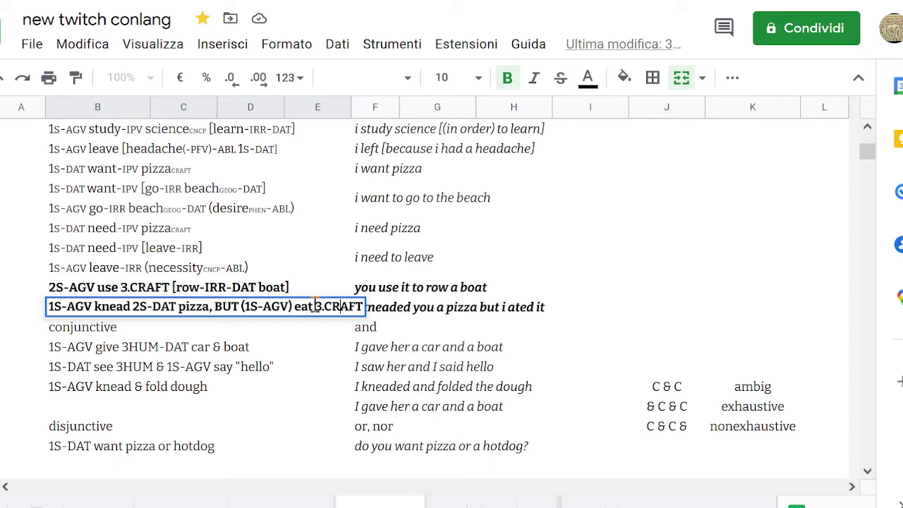
{"action": "key", "text": "Left"}
{"action": "key", "text": "Left"}
{"action": "key", "text": "Left"}
{"action": "left_click", "coordinate": [440, 314]}
{"action": "key", "text": "Left"}
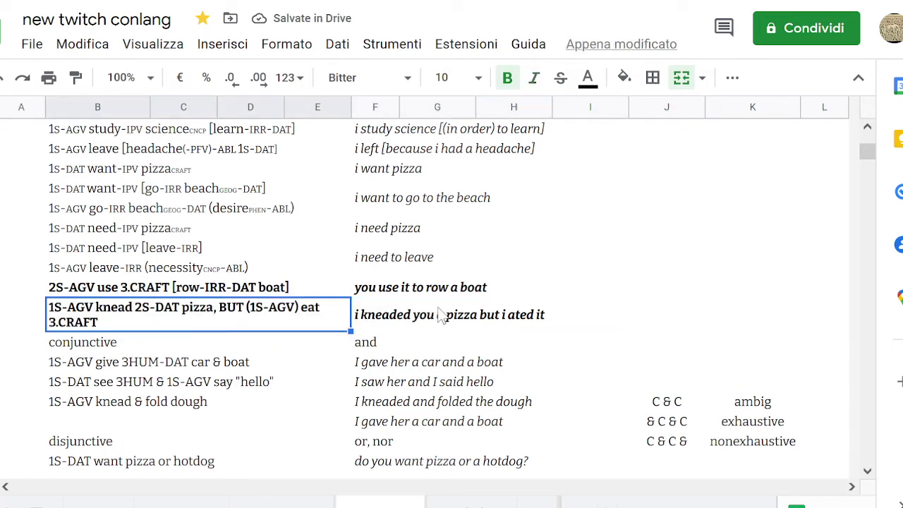
{"action": "key", "text": "Left"}
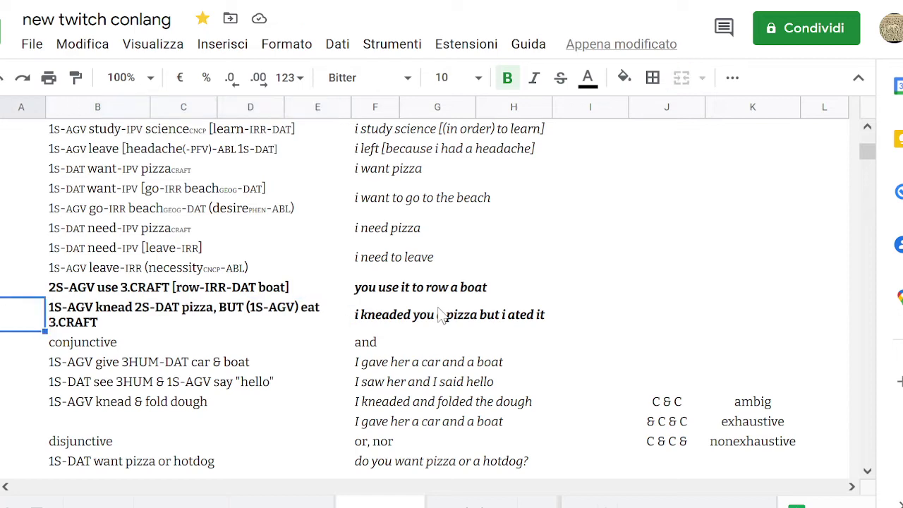
{"action": "key", "text": "Right"}
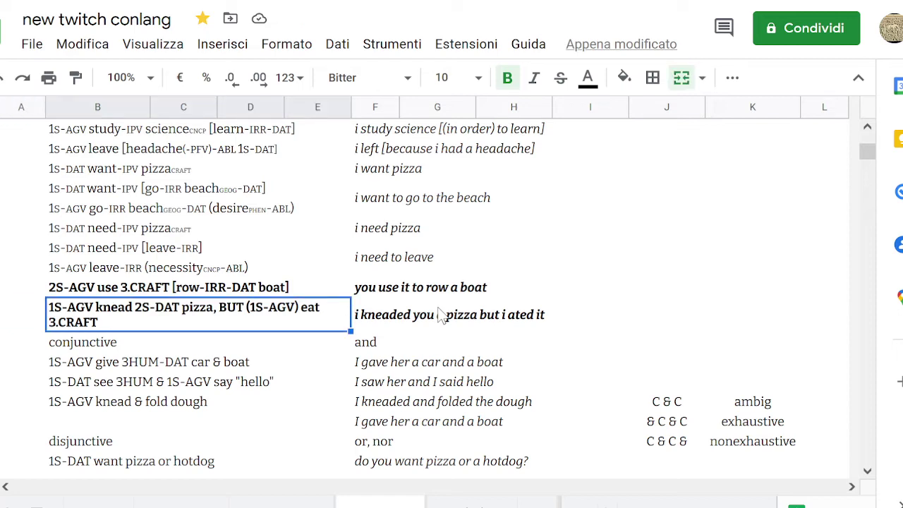
{"action": "key", "text": "Left"}
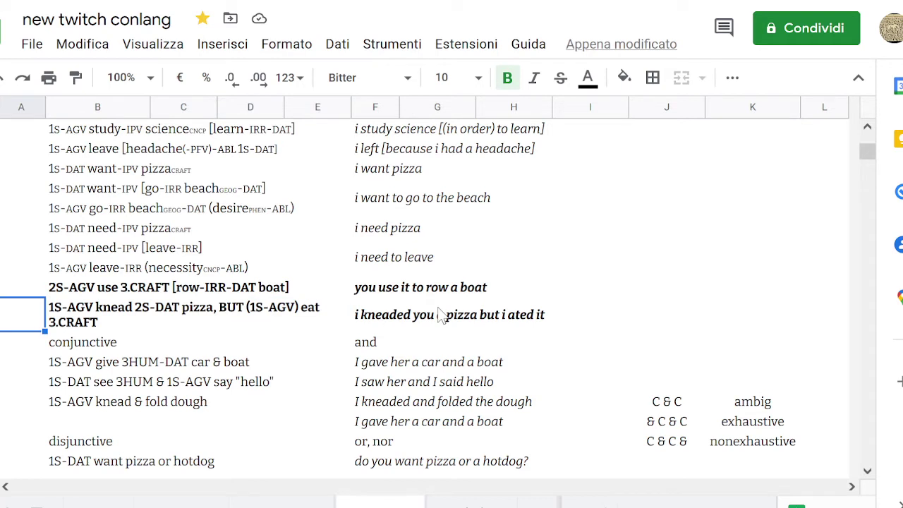
{"action": "key", "text": "Right"}
{"action": "key", "text": "Right"}
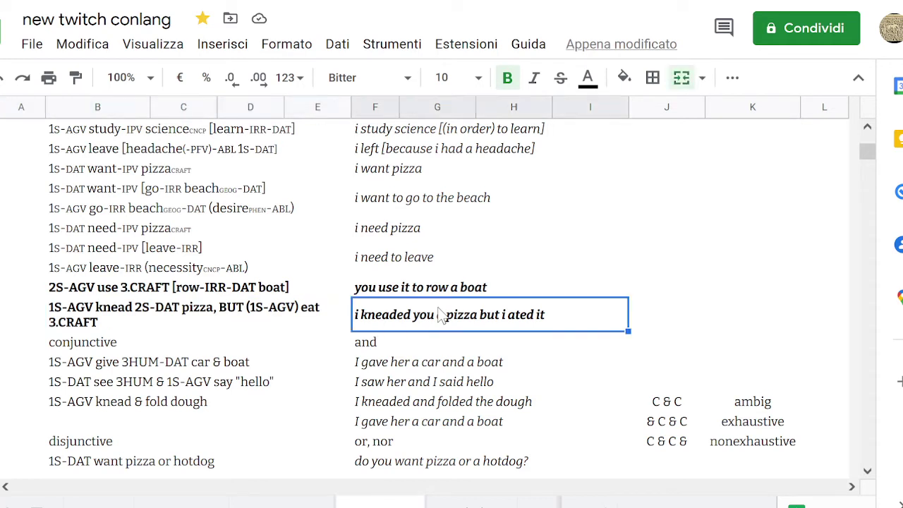
{"action": "key", "text": "Left"}
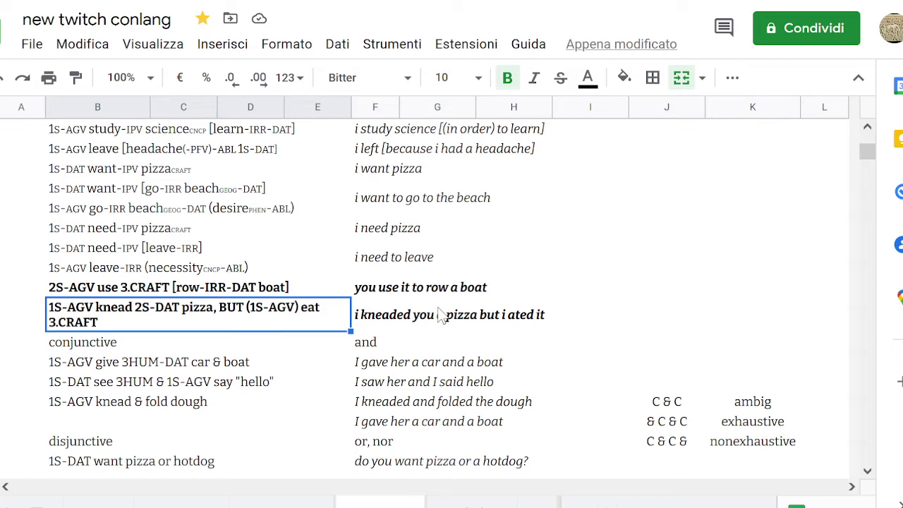
{"action": "left_click", "coordinate": [441, 315]}
{"action": "key", "text": "Left"}
{"action": "left_click", "coordinate": [440, 315]}
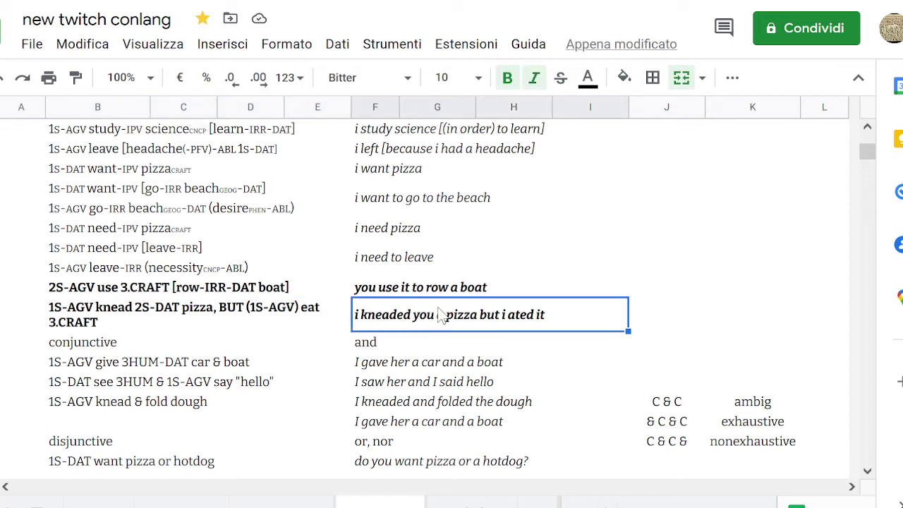
{"action": "key", "text": "Left"}
{"action": "key", "text": "Right"}
{"action": "key", "text": "Left"}
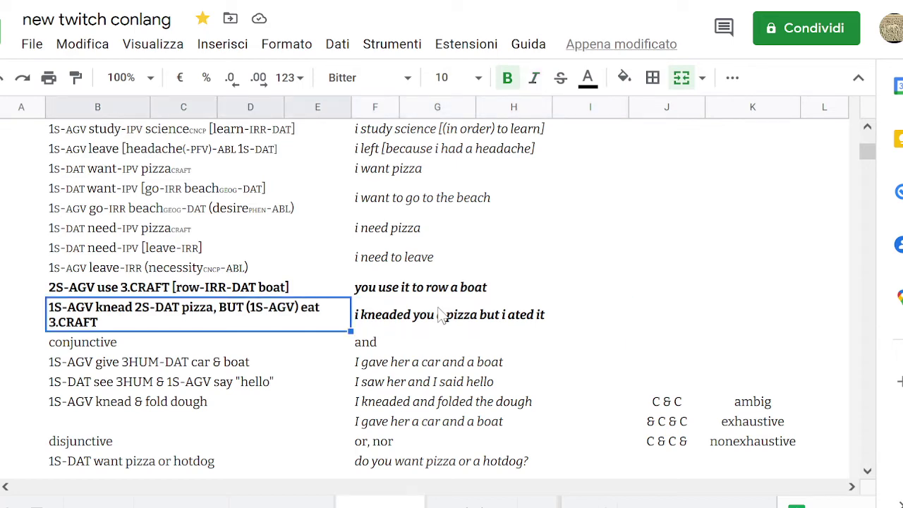
{"action": "key", "text": "Right"}
{"action": "key", "text": "Left"}
{"action": "left_click", "coordinate": [441, 314]}
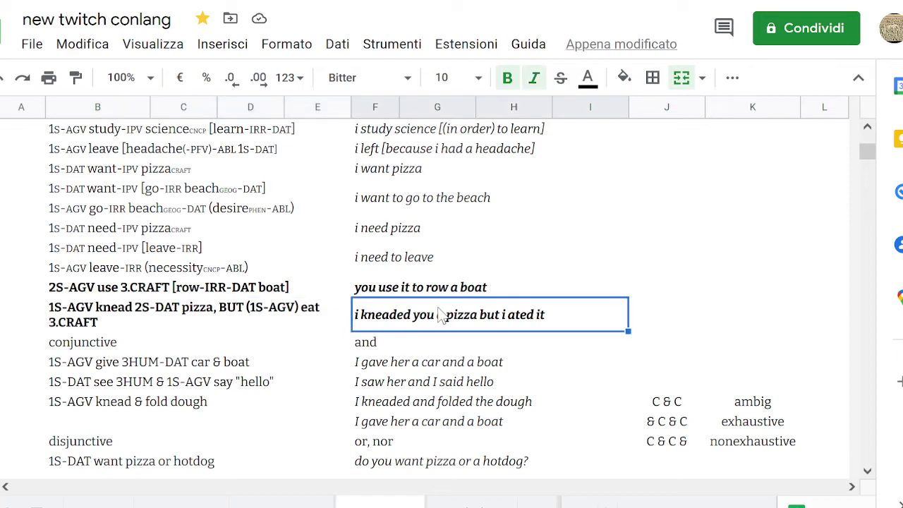
{"action": "key", "text": "Left"}
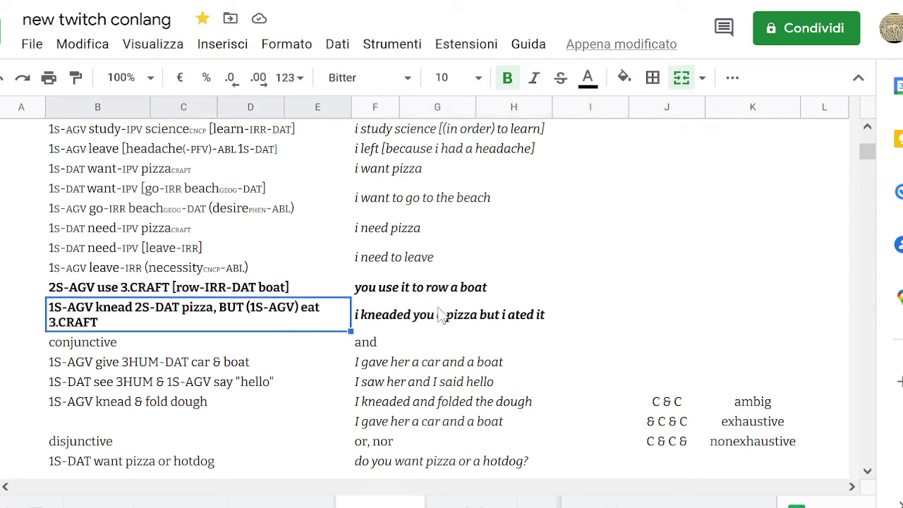
{"action": "key", "text": "Right"}
{"action": "key", "text": "Left"}
{"action": "left_click", "coordinate": [440, 314]}
{"action": "key", "text": "Left"}
{"action": "left_click", "coordinate": [440, 315]}
{"action": "key", "text": "Left"}
Examine the two first-person agentive markers in the gloss of "i kneaded you a pizza but i ated it".
{"action": "double_click", "coordinate": [265, 316]}
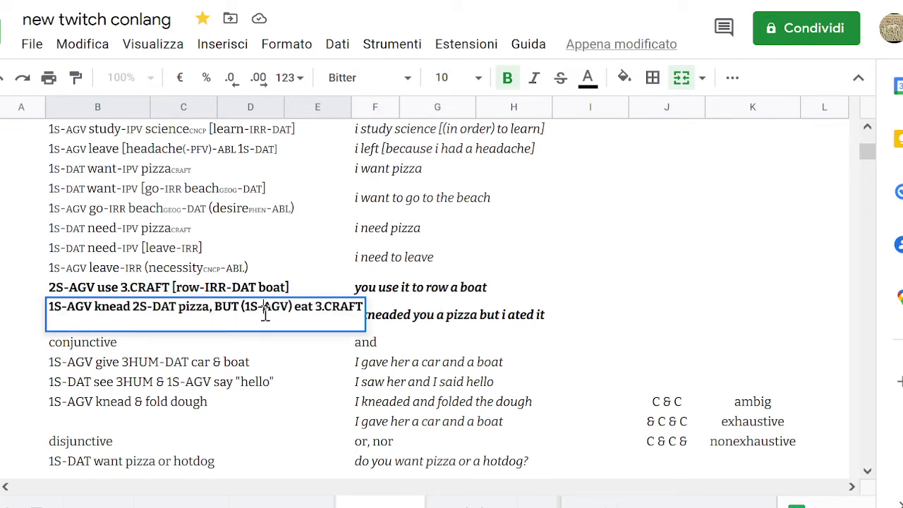
{"action": "double_click", "coordinate": [276, 308]}
{"action": "key", "text": "Right"}
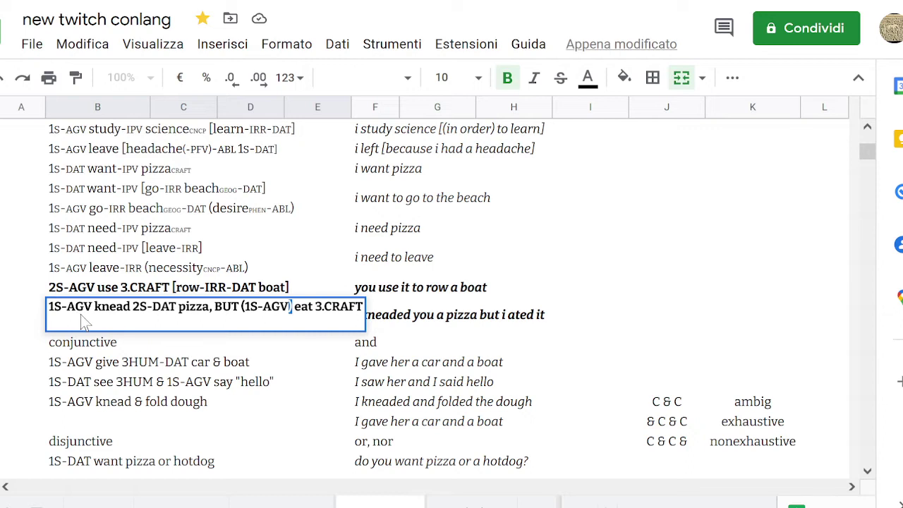
{"action": "double_click", "coordinate": [81, 314]}
{"action": "left_click", "coordinate": [281, 307]}
{"action": "left_click", "coordinate": [477, 325]}
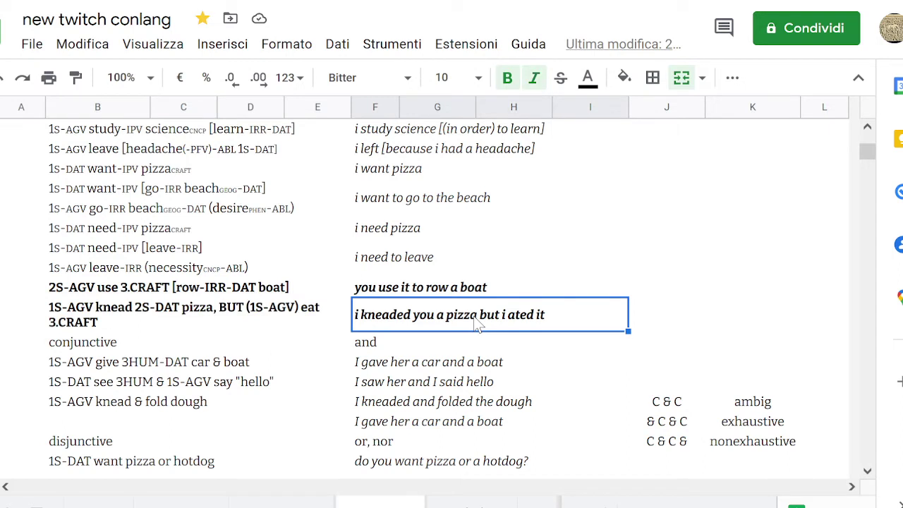
{"action": "left_click", "coordinate": [261, 313]}
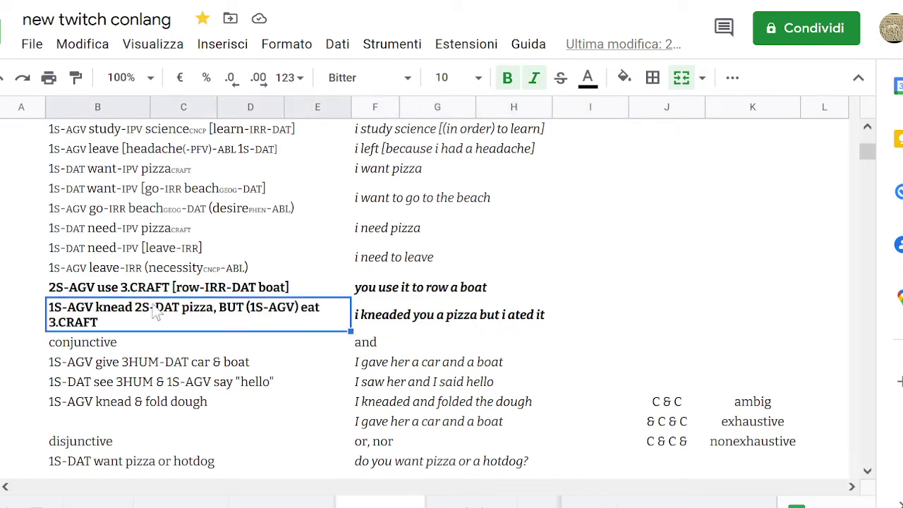
{"action": "double_click", "coordinate": [246, 317]}
{"action": "left_click_drag", "start_coordinate": [256, 315], "coordinate": [268, 319]}
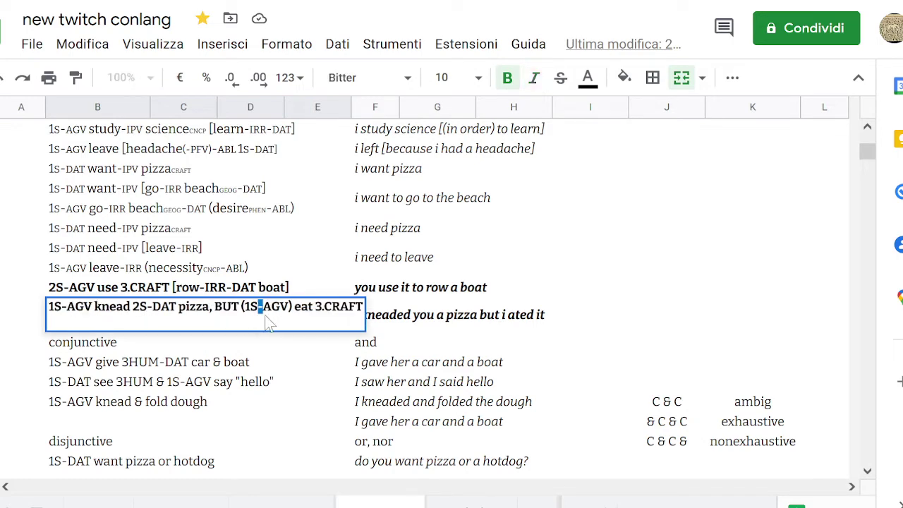
{"action": "left_click", "coordinate": [262, 309]}
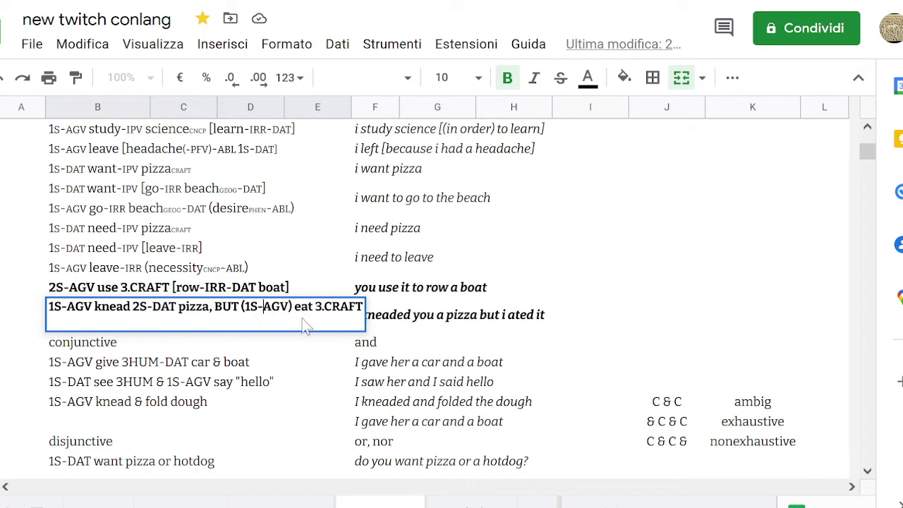
{"action": "left_click", "coordinate": [386, 289]}
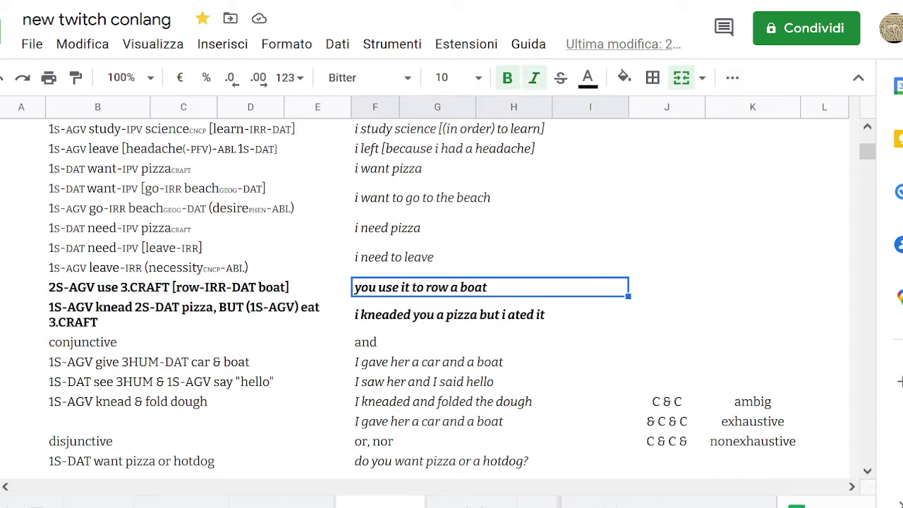
Insert one row below the "i kneaded you a pizza but i ated it" example.
{"action": "left_click", "coordinate": [2, 315]}
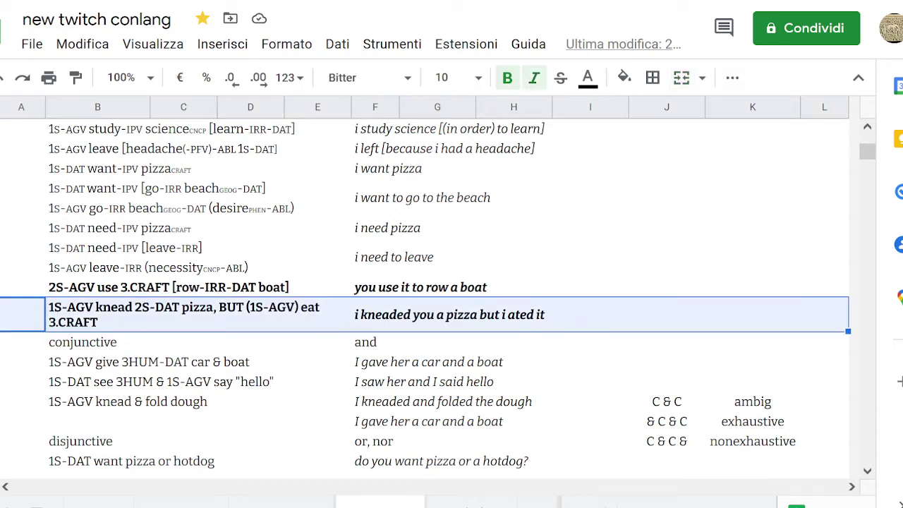
{"action": "right_click", "coordinate": [57, 262]}
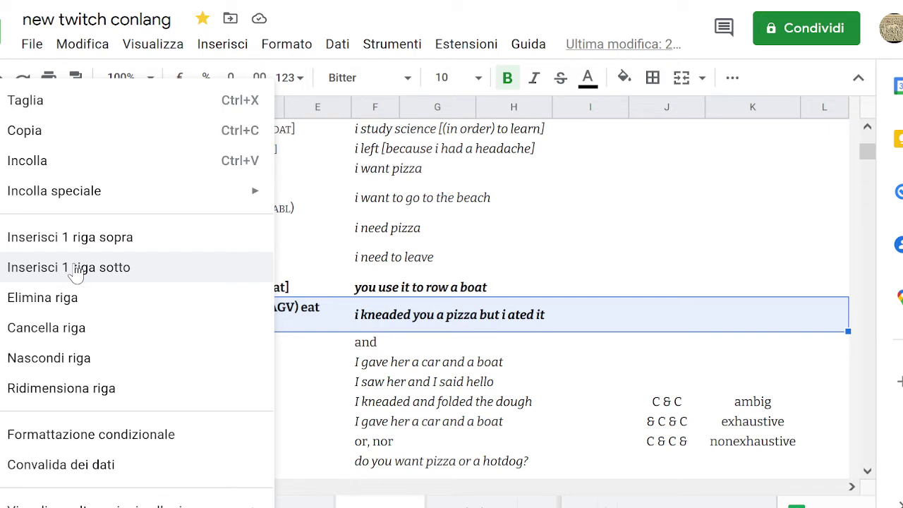
{"action": "left_click", "coordinate": [77, 267]}
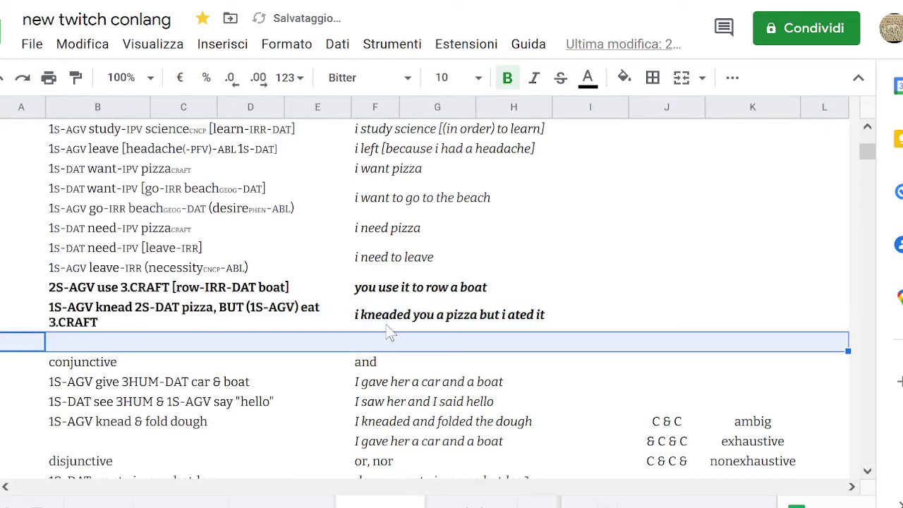
Merge the new row's cells from B to E for the gloss and from F to J for the translation.
{"action": "left_click", "coordinate": [152, 343]}
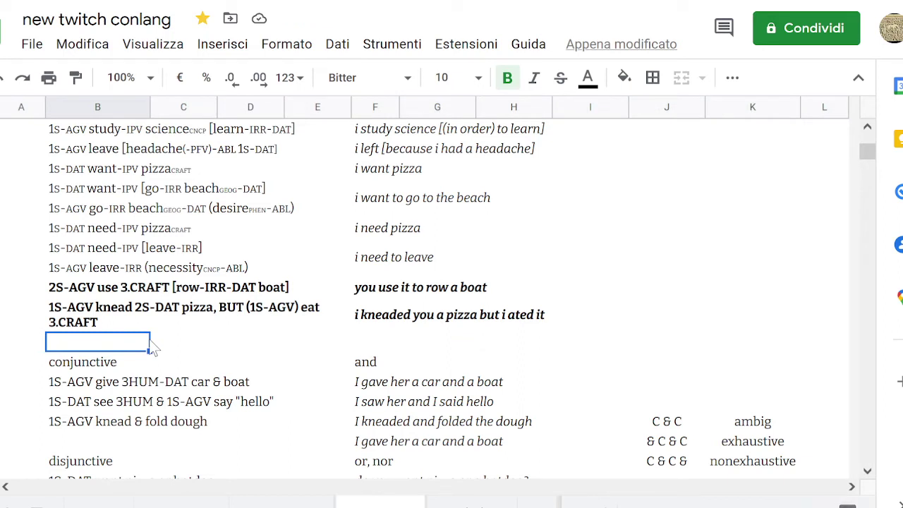
{"action": "key", "text": "shift+Right"}
{"action": "key", "text": "shift+Right"}
{"action": "key", "text": "shift+Right"}
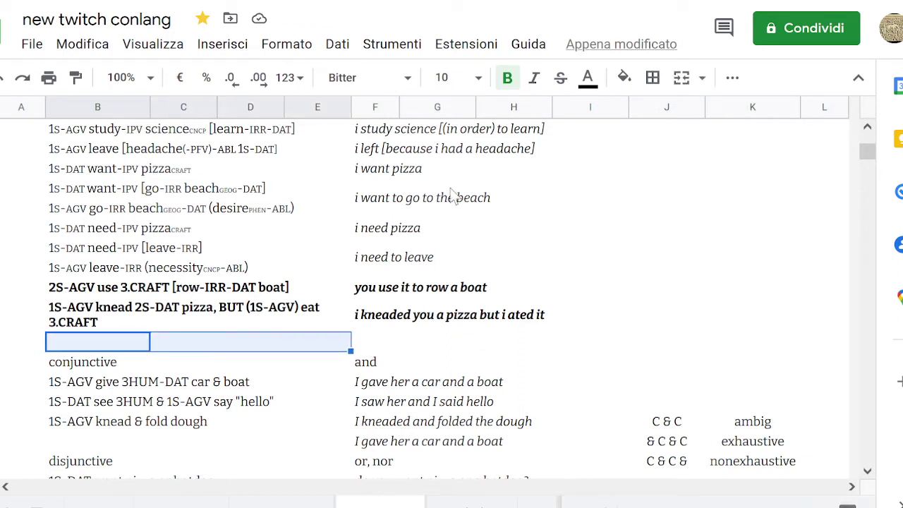
{"action": "left_click", "coordinate": [684, 86]}
{"action": "key", "text": "Right"}
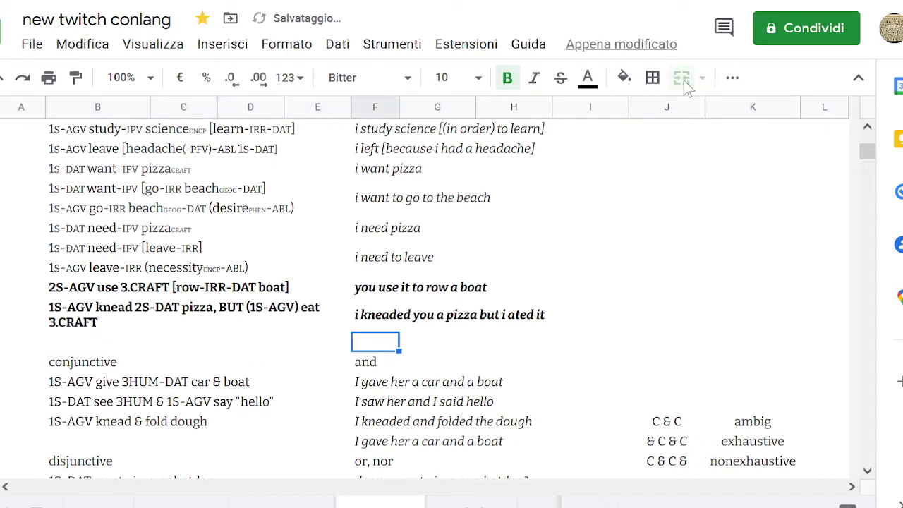
{"action": "key", "text": "shift+Right"}
{"action": "key", "text": "shift+Right"}
{"action": "key", "text": "shift+Right"}
{"action": "key", "text": "shift+Right"}
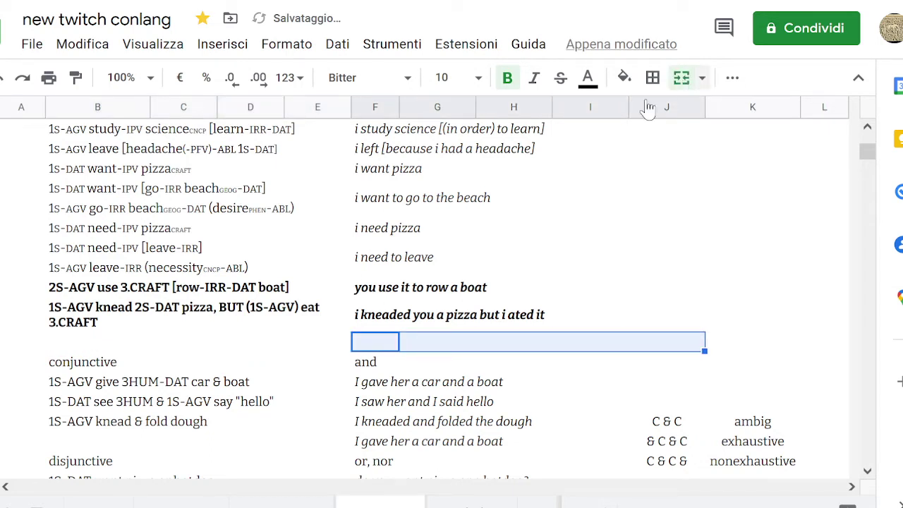
Enter the gloss "pizza knead 1S-AGV 2S-DAT, BUT 3.CRAFT eat 1S-AGV" in the new row's merged gloss cell.
{"action": "left_click", "coordinate": [242, 342]}
{"action": "type", "text": "pizza"}
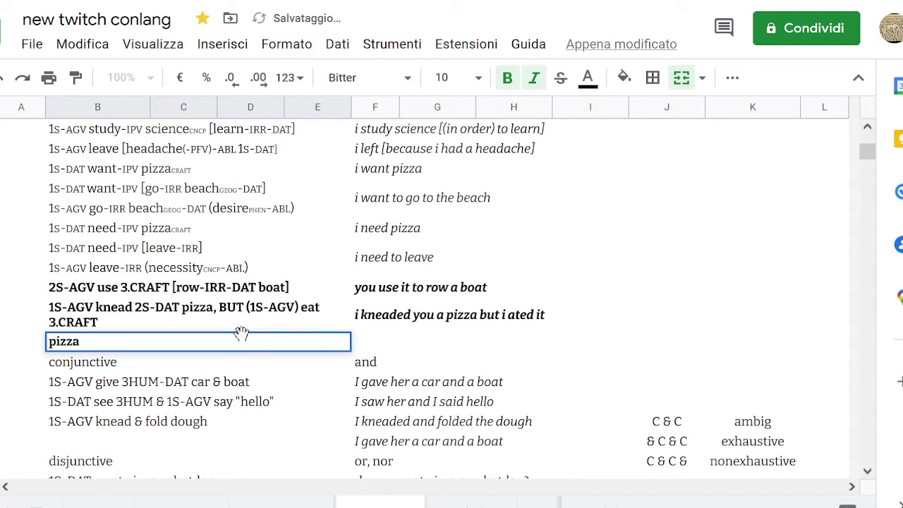
{"action": "type", "text": " kndea"}
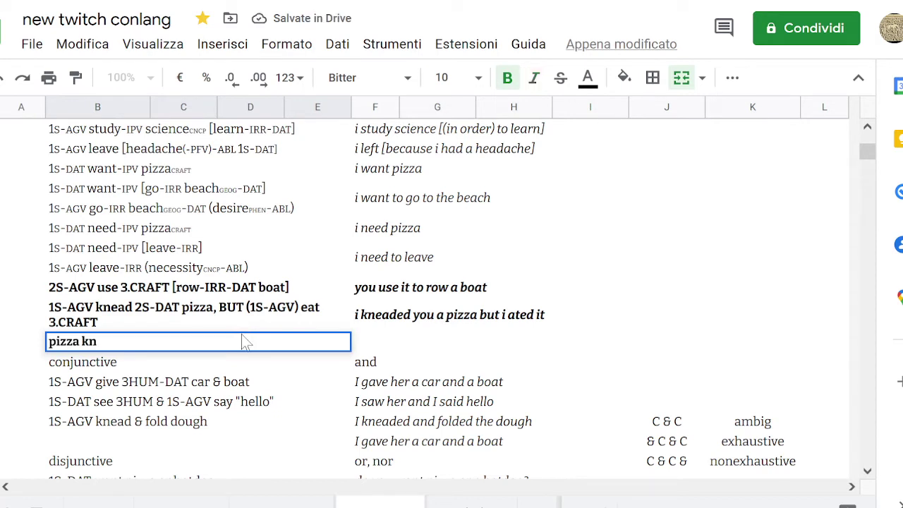
{"action": "key", "text": "BackSpace"}
{"action": "key", "text": "BackSpace"}
{"action": "key", "text": "BackSpace"}
{"action": "type", "text": "ead 1"}
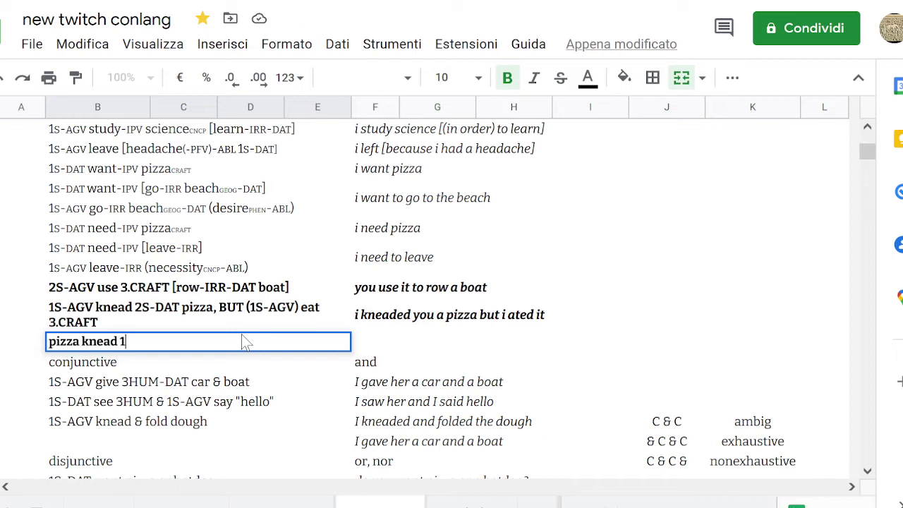
{"action": "type", "text": "S-AGV 2S-DAT"}
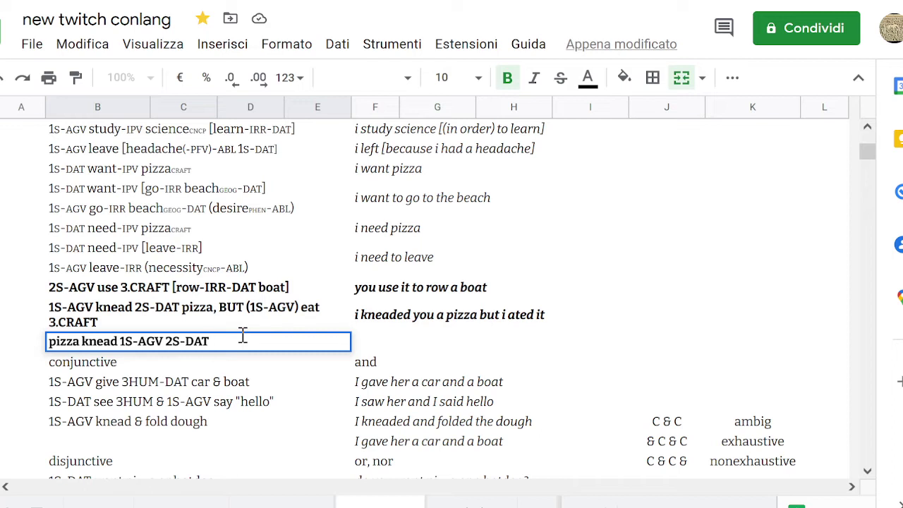
{"action": "type", "text": ", BUT 3.CRAFT"}
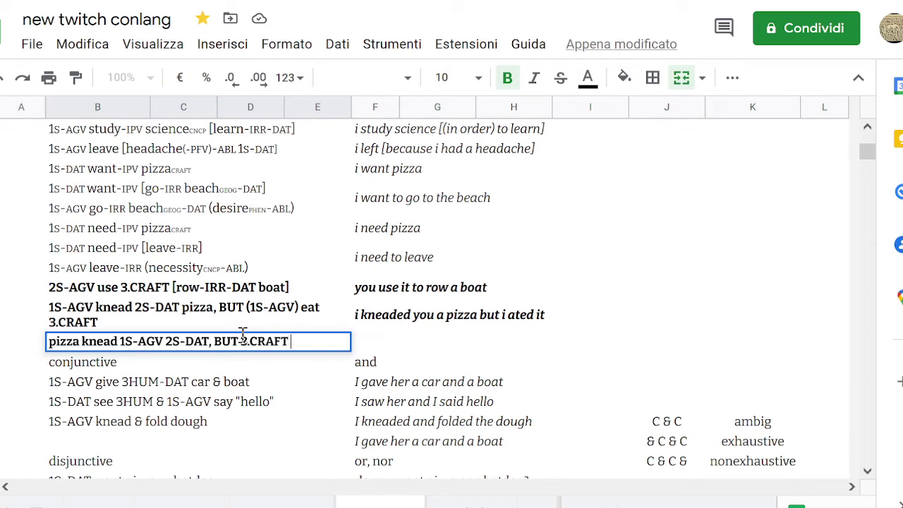
{"action": "type", "text": " eat 1S-AGVT"}
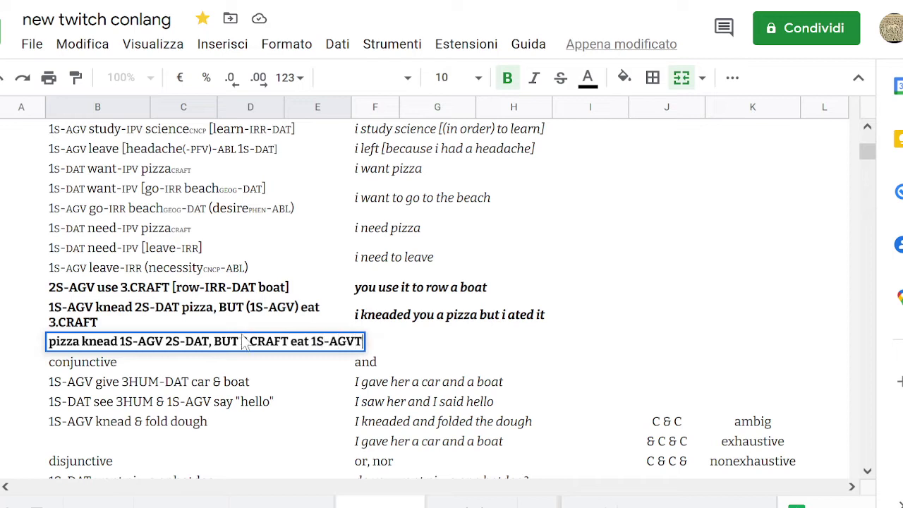
Put 3.CRAFT in parentheses to mark it optional in the new gloss, and commit the cell.
{"action": "key", "text": "Left"}
{"action": "key", "text": "Left"}
{"action": "key", "text": "Left"}
{"action": "key", "text": "Left"}
{"action": "key", "text": "Left"}
{"action": "key", "text": "Left"}
{"action": "key", "text": "Left"}
{"action": "key", "text": "Left"}
{"action": "key", "text": "Left"}
{"action": "key", "text": "Left"}
{"action": "key", "text": "Left"}
{"action": "key", "text": "Left"}
{"action": "key", "text": "Left"}
{"action": "key", "text": "Left"}
{"action": "key", "text": "Left"}
{"action": "key", "text": "Left"}
{"action": "key", "text": "Left"}
{"action": "key", "text": "Left"}
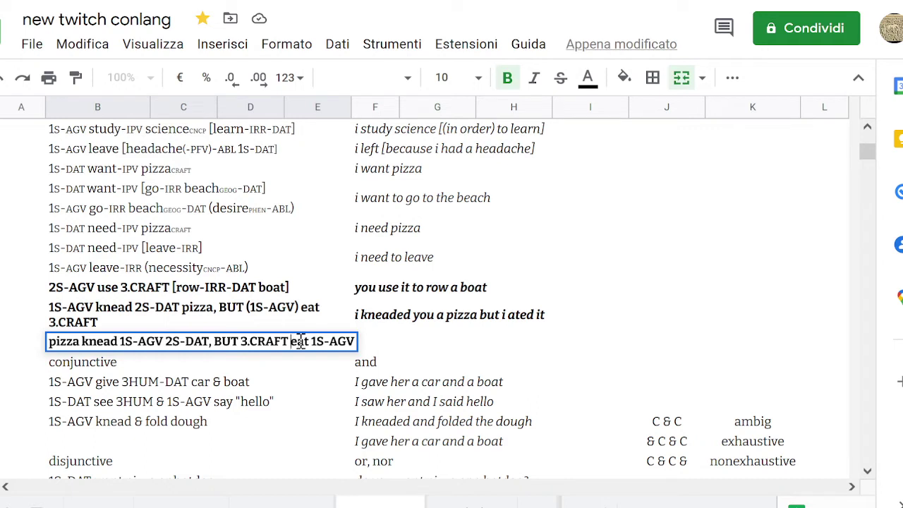
{"action": "type", "text": "("}
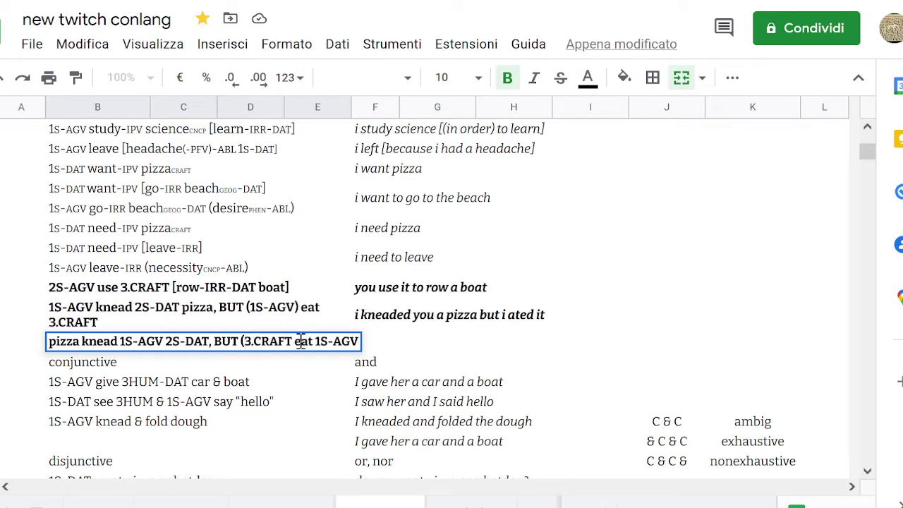
{"action": "key", "text": "Right"}
{"action": "key", "text": "Right"}
{"action": "key", "text": "Right"}
{"action": "key", "text": "Right"}
{"action": "type", "text": ")"}
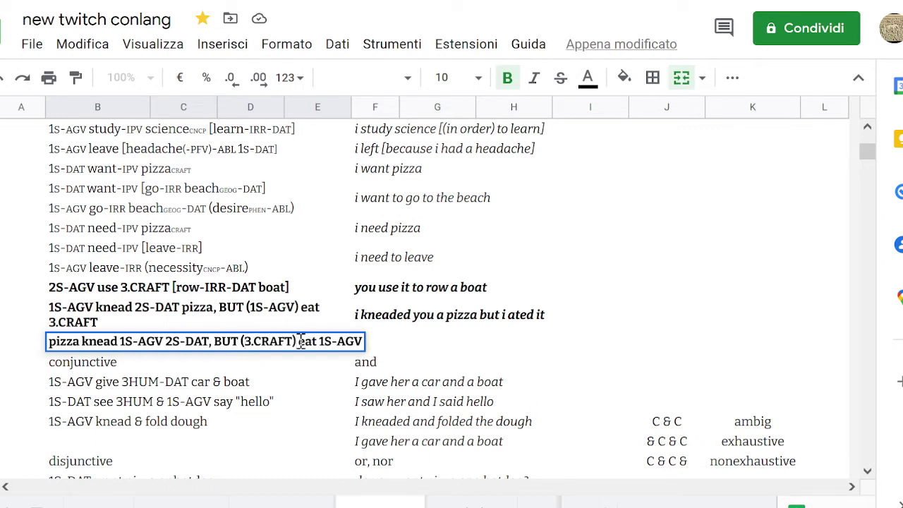
{"action": "left_click", "coordinate": [73, 342]}
{"action": "left_click", "coordinate": [390, 346]}
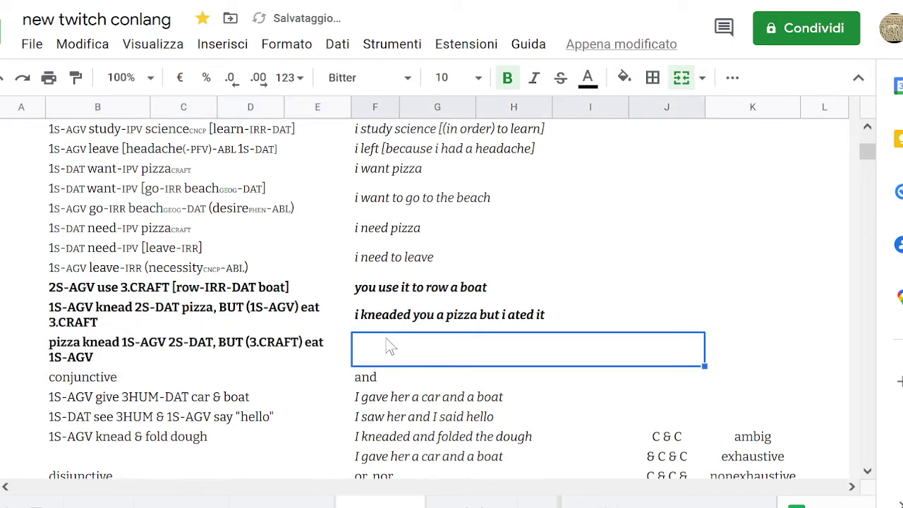
{"action": "left_click", "coordinate": [102, 352]}
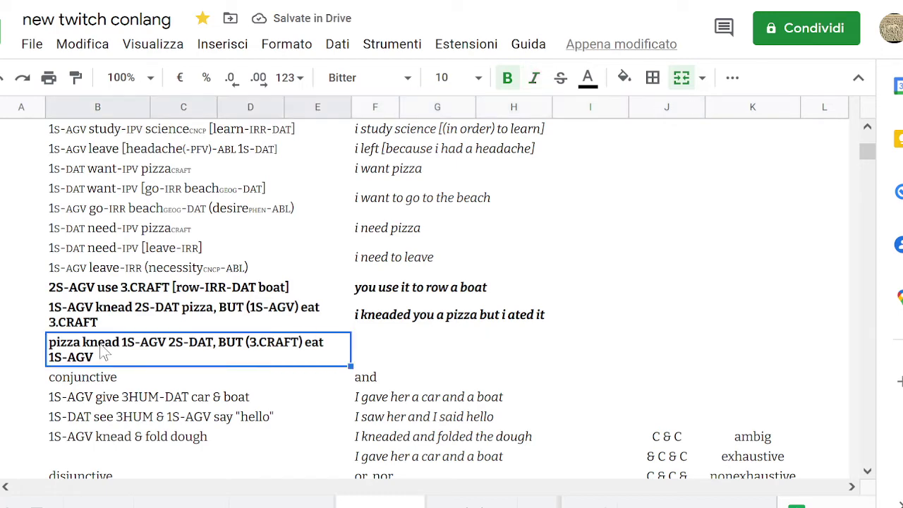
{"action": "key", "text": "Left"}
{"action": "key", "text": "Right"}
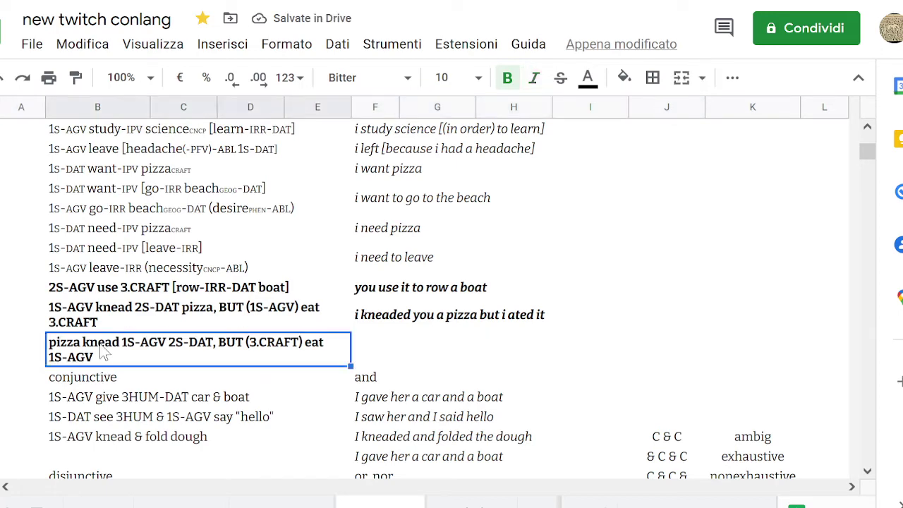
{"action": "key", "text": "Up"}
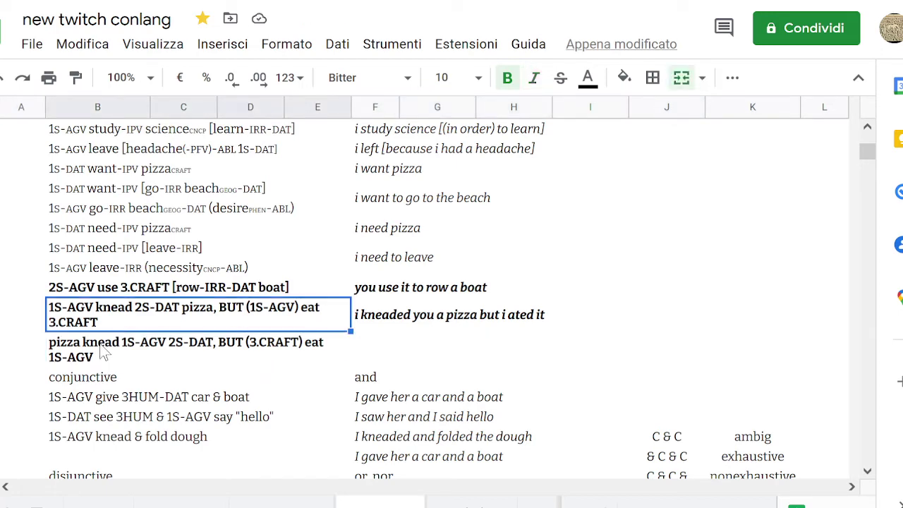
{"action": "key", "text": "Down"}
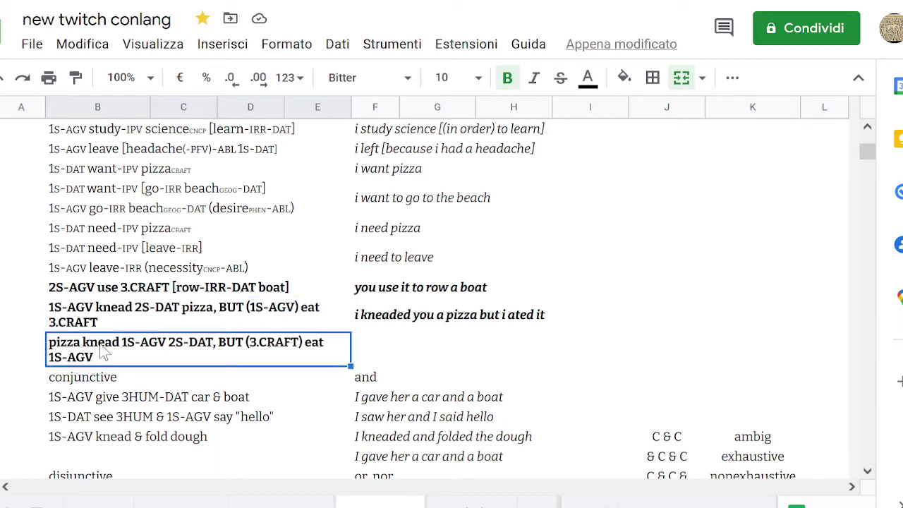
{"action": "key", "text": "Up"}
{"action": "key", "text": "Down"}
{"action": "key", "text": "Right"}
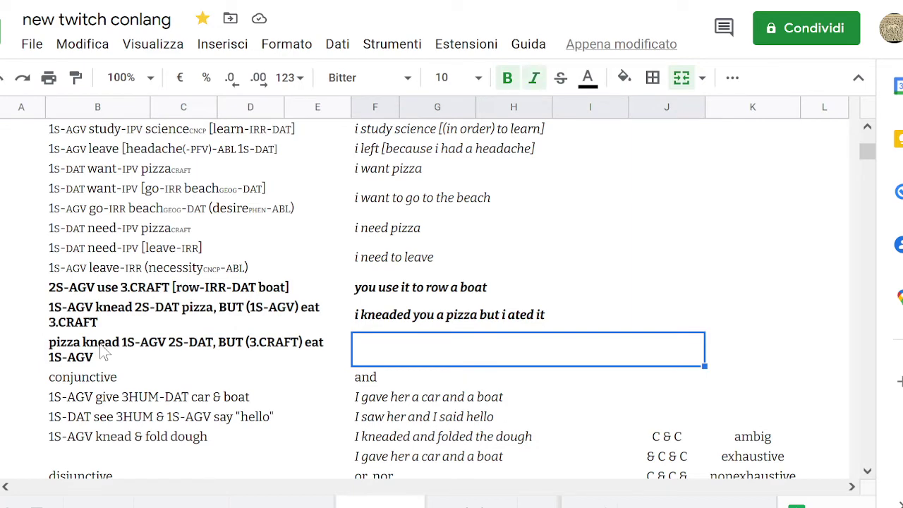
{"action": "key", "text": "Left"}
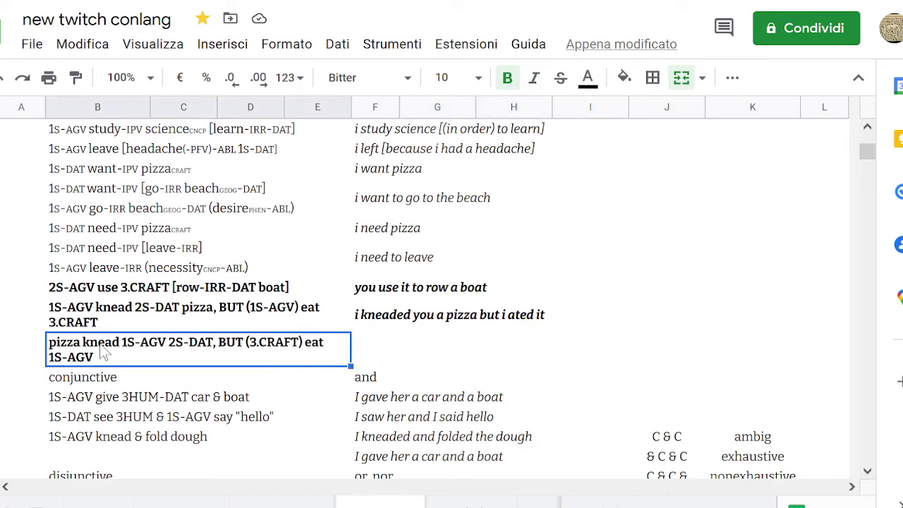
{"action": "key", "text": "Right"}
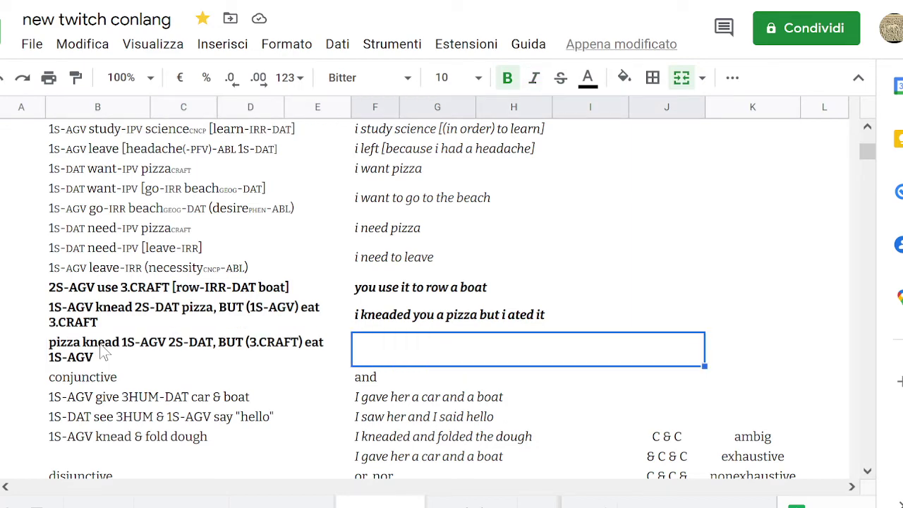
{"action": "key", "text": "Left"}
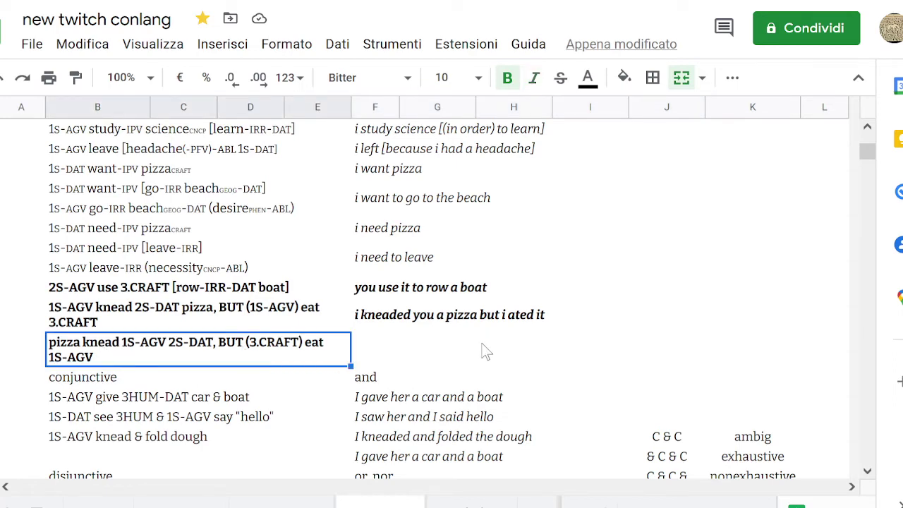
{"action": "key", "text": "Return"}
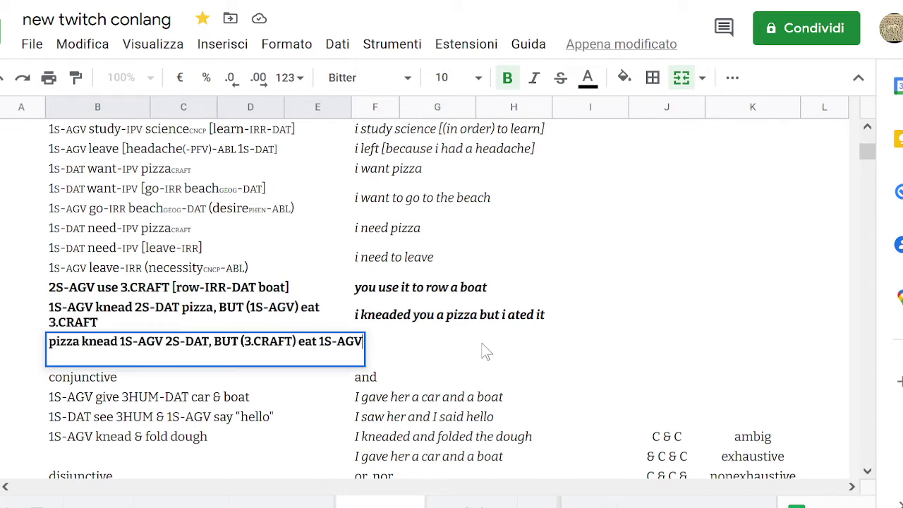
{"action": "left_click", "coordinate": [485, 351]}
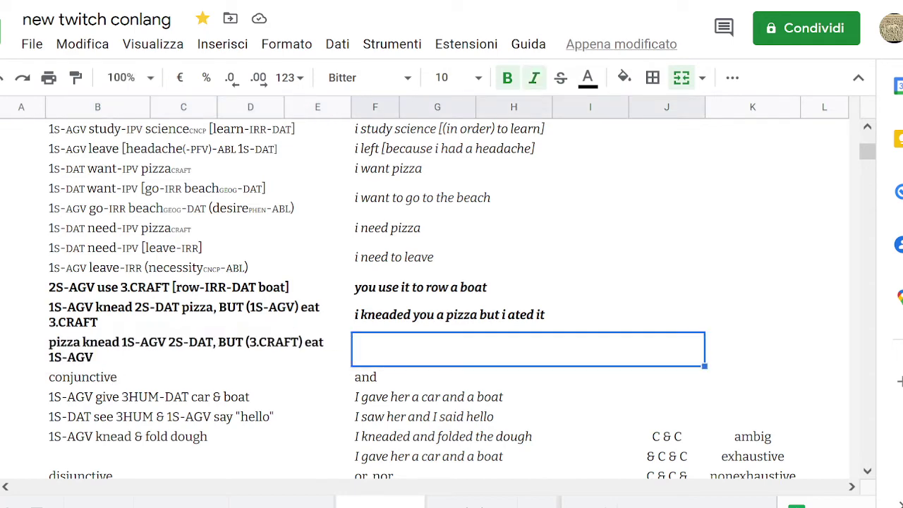
Insert one row below the "pizza knead 1S-AGV 2S-DAT, BUT (3.CRAFT) eat 1S-AGV" example.
{"action": "key", "text": "shift+space"}
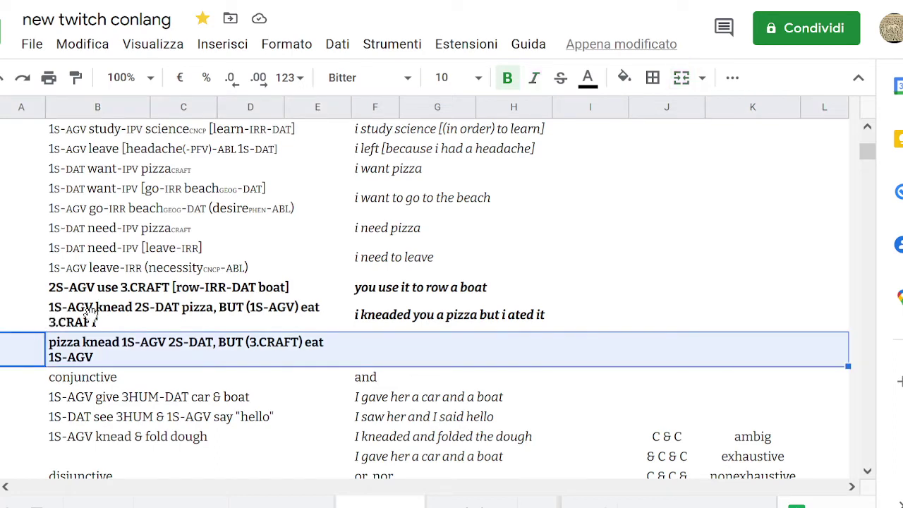
{"action": "right_click", "coordinate": [113, 337]}
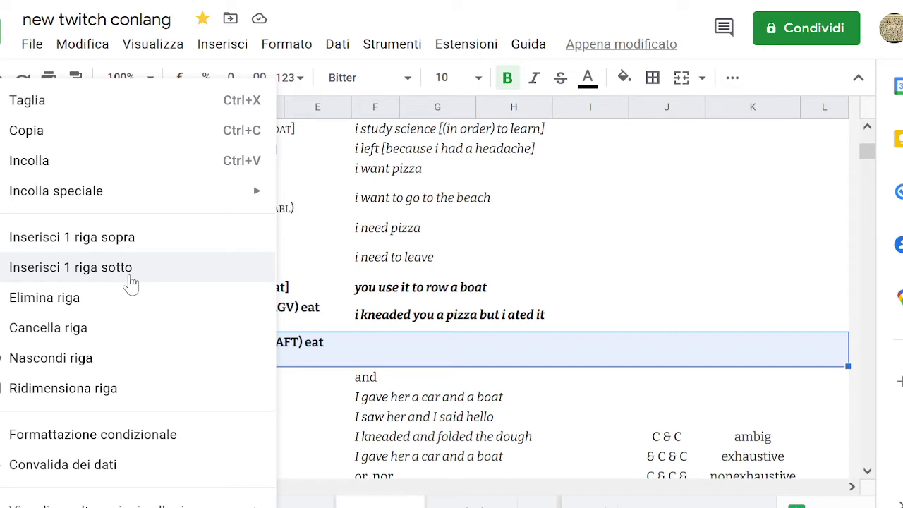
{"action": "left_click", "coordinate": [131, 283]}
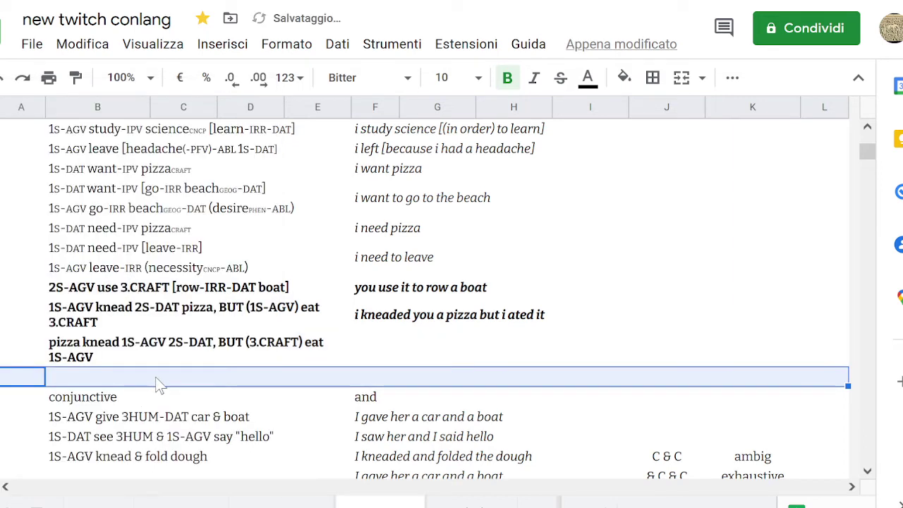
{"action": "left_click", "coordinate": [201, 377]}
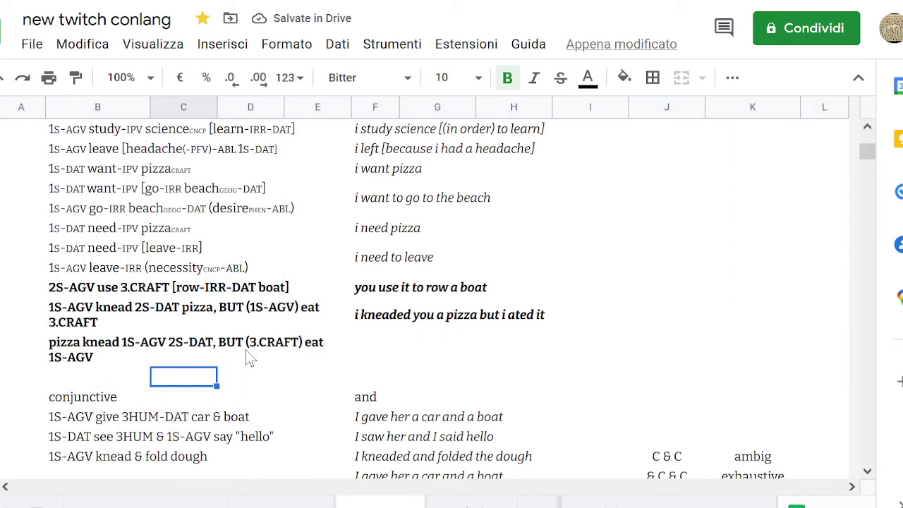
{"action": "left_click", "coordinate": [283, 336]}
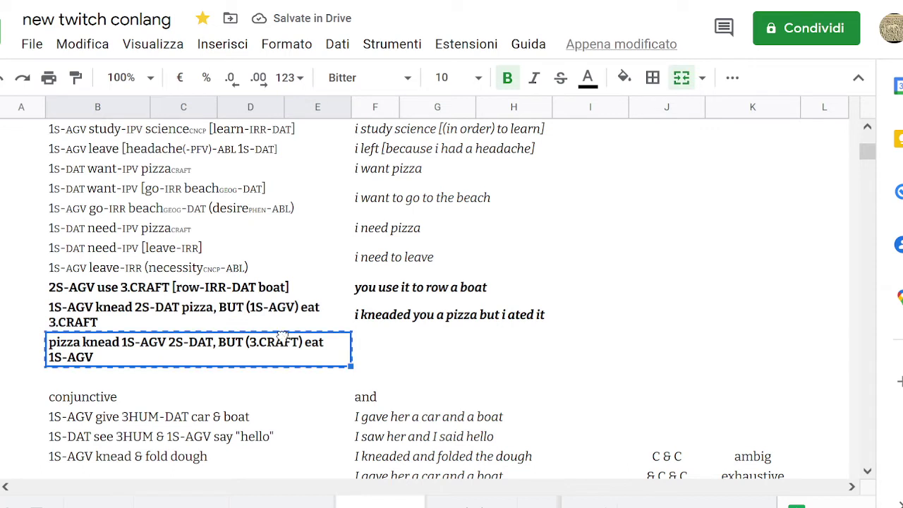
{"action": "key", "text": "Escape"}
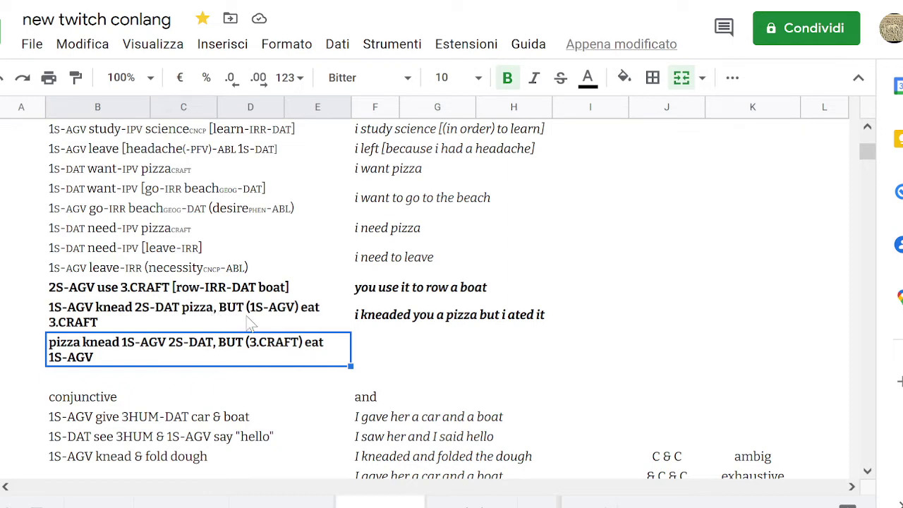
{"action": "left_click", "coordinate": [191, 321]}
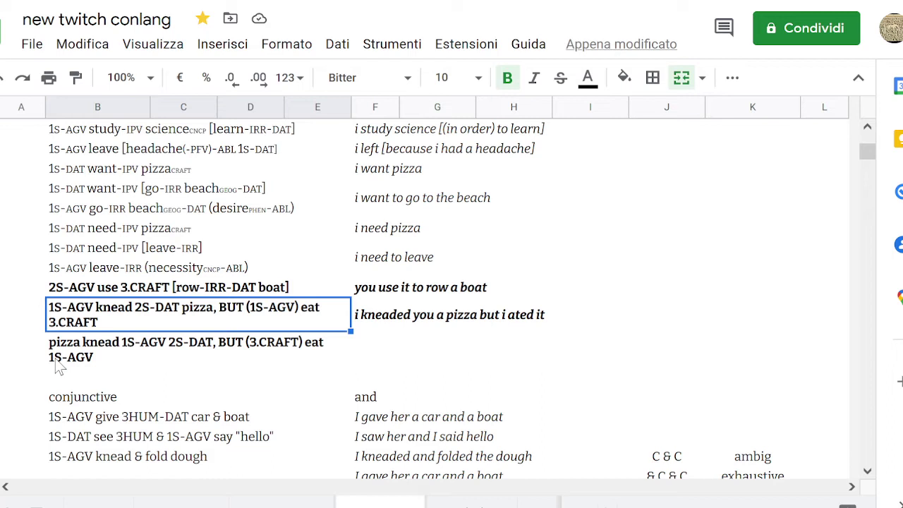
{"action": "left_click", "coordinate": [165, 353]}
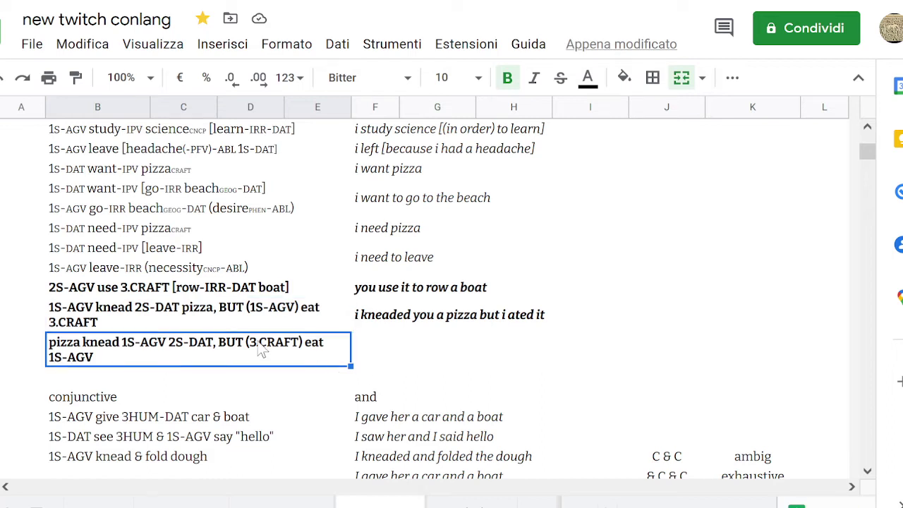
{"action": "left_click", "coordinate": [267, 377]}
{"action": "key", "text": "Down"}
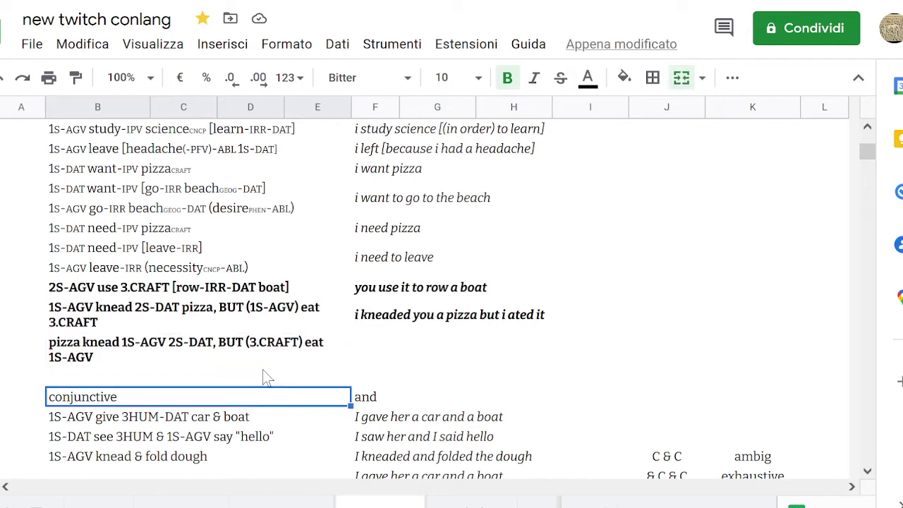
Copy the "pizza knead 1S-AGV 2S-DAT, BUT (3.CRAFT) eat 1S-AGV" gloss into column B of the empty row below it.
{"action": "key", "text": "Up"}
{"action": "key", "text": "Up"}
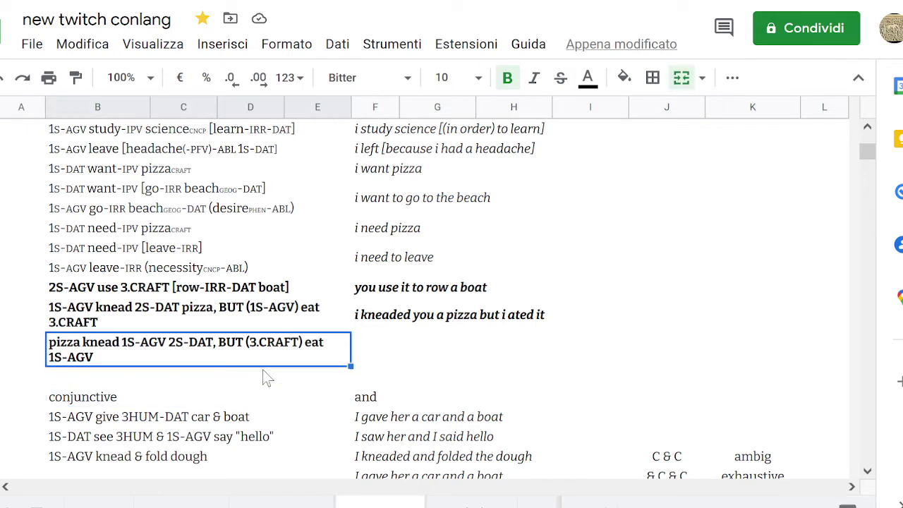
{"action": "key", "text": "ctrl+c"}
{"action": "left_click", "coordinate": [264, 374]}
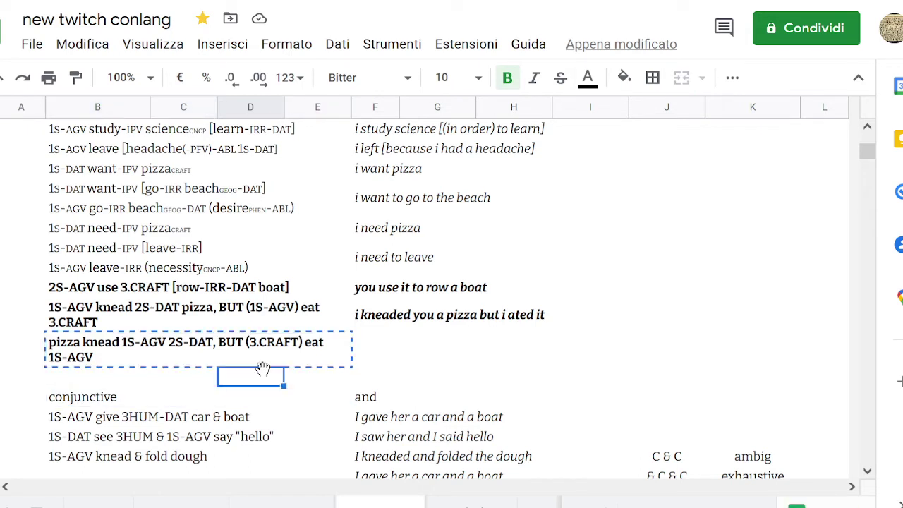
{"action": "key", "text": "Left"}
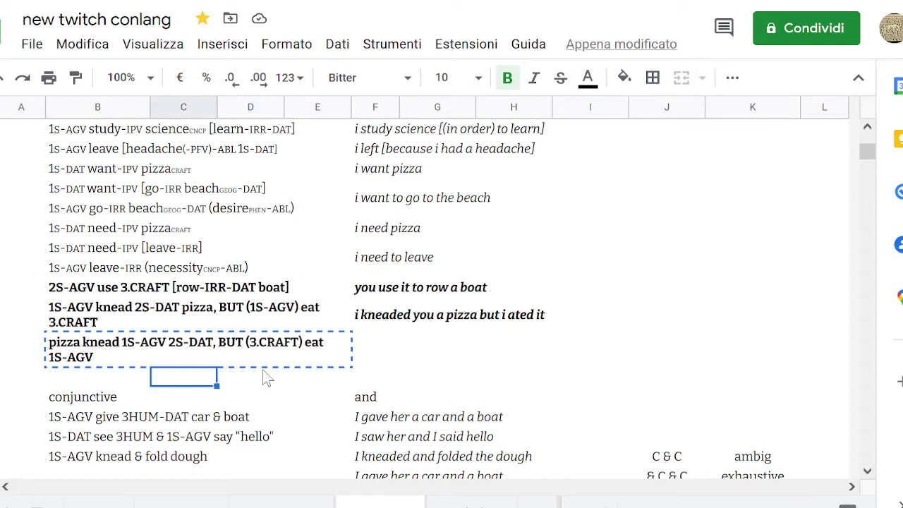
{"action": "key", "text": "Left"}
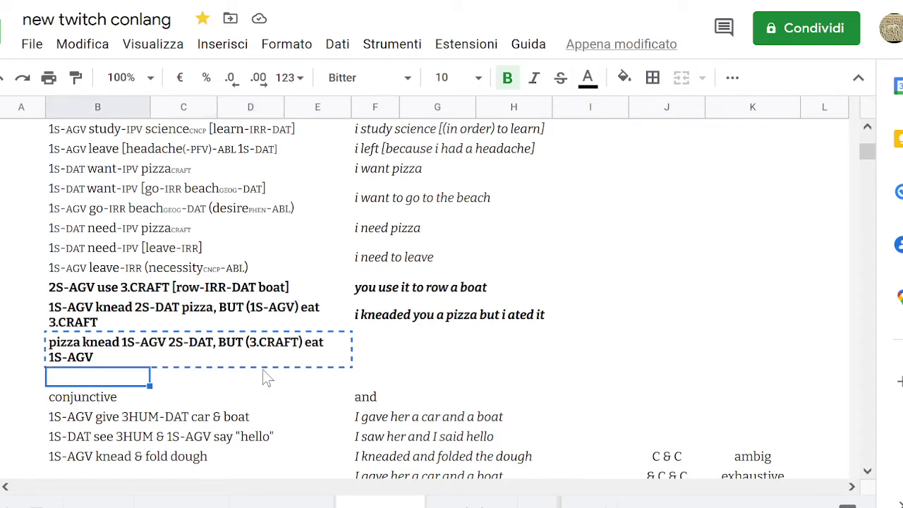
{"action": "key", "text": "ctrl+v"}
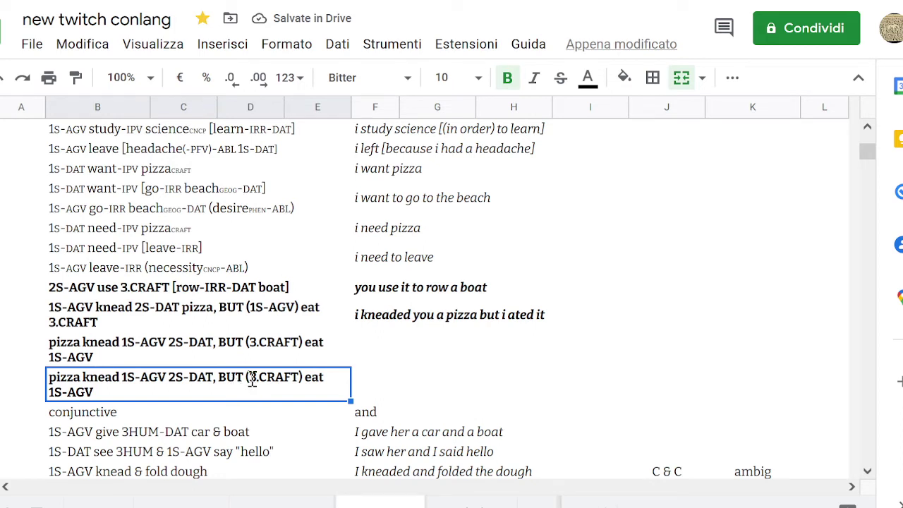
Open the duplicated pizza gloss for editing and select "(3.CRAFT)" in its text.
{"action": "double_click", "coordinate": [252, 379]}
{"action": "left_click", "coordinate": [306, 381]}
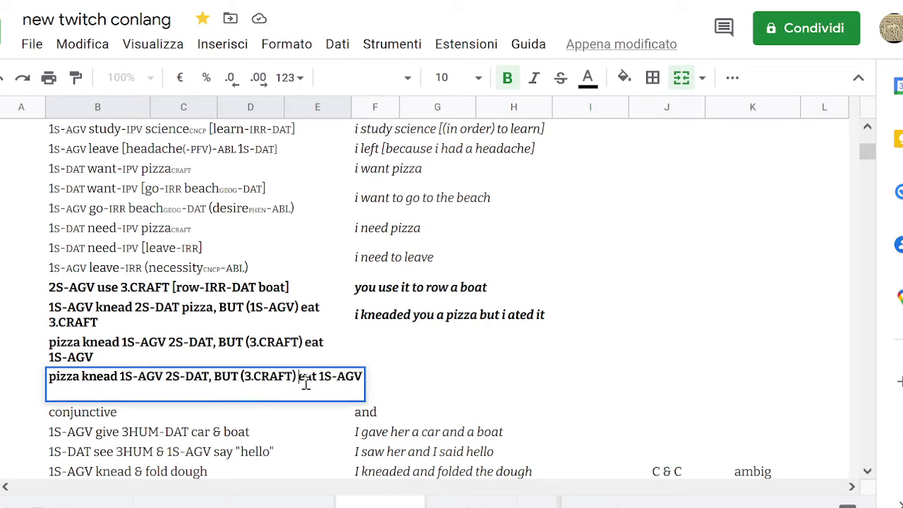
{"action": "key", "text": "shift+Left"}
{"action": "key", "text": "shift+Left"}
{"action": "key", "text": "shift+Left"}
{"action": "key", "text": "shift+Left"}
{"action": "key", "text": "shift+Left"}
{"action": "key", "text": "shift+Left"}
{"action": "key", "text": "shift+Left"}
{"action": "key", "text": "shift+Left"}
{"action": "key", "text": "shift+Left"}
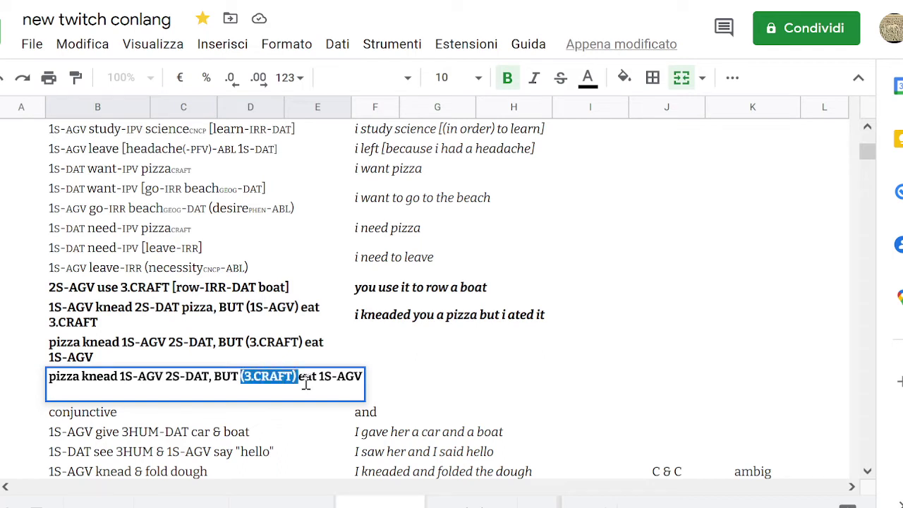
{"action": "key", "text": "Left"}
{"action": "key", "text": "ctrl+Left"}
{"action": "key", "text": "ctrl+Left"}
{"action": "key", "text": "ctrl+Left"}
{"action": "key", "text": "ctrl+Left"}
{"action": "key", "text": "ctrl+Left"}
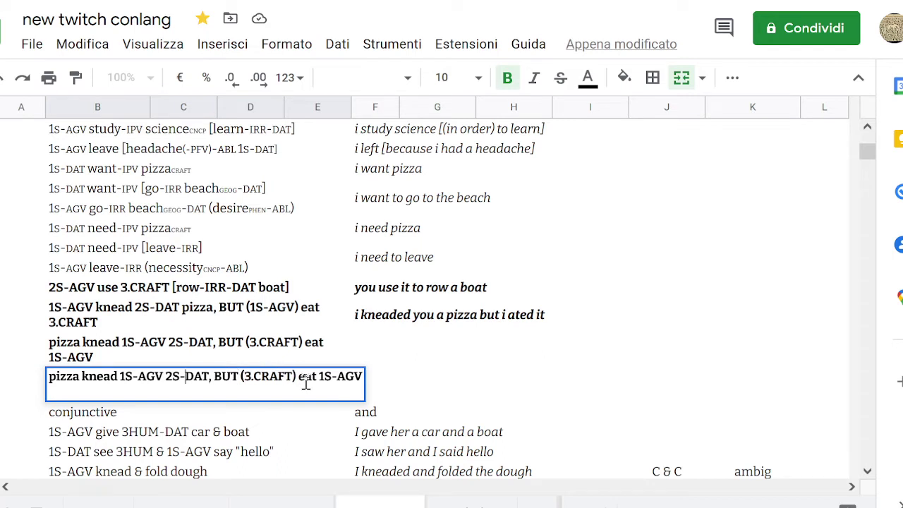
{"action": "key", "text": "Left"}
{"action": "key", "text": "Left"}
{"action": "key", "text": "Left"}
{"action": "key", "text": "Left"}
{"action": "key", "text": "ctrl+Right"}
{"action": "key", "text": "ctrl+Right"}
{"action": "key", "text": "ctrl+Right"}
{"action": "key", "text": "ctrl+Right"}
{"action": "key", "text": "ctrl+Right"}
{"action": "key", "text": "ctrl+Right"}
{"action": "key", "text": "Right"}
{"action": "key", "text": "Right"}
{"action": "key", "text": "Right"}
{"action": "key", "text": "Right"}
{"action": "key", "text": "Right"}
{"action": "key", "text": "Left"}
{"action": "key", "text": "Left"}
{"action": "key", "text": "Left"}
{"action": "key", "text": "Left"}
{"action": "key", "text": "Left"}
{"action": "key", "text": "Left"}
{"action": "key", "text": "Left"}
{"action": "key", "text": "Left"}
{"action": "key", "text": "Left"}
{"action": "key", "text": "Left"}
{"action": "key", "text": "Left"}
{"action": "key", "text": "Left"}
{"action": "key", "text": "Left"}
{"action": "key", "text": "Left"}
{"action": "key", "text": "Left"}
{"action": "key", "text": "Left"}
{"action": "key", "text": "Left"}
{"action": "key", "text": "Left"}
{"action": "key", "text": "Left"}
{"action": "key", "text": "Left"}
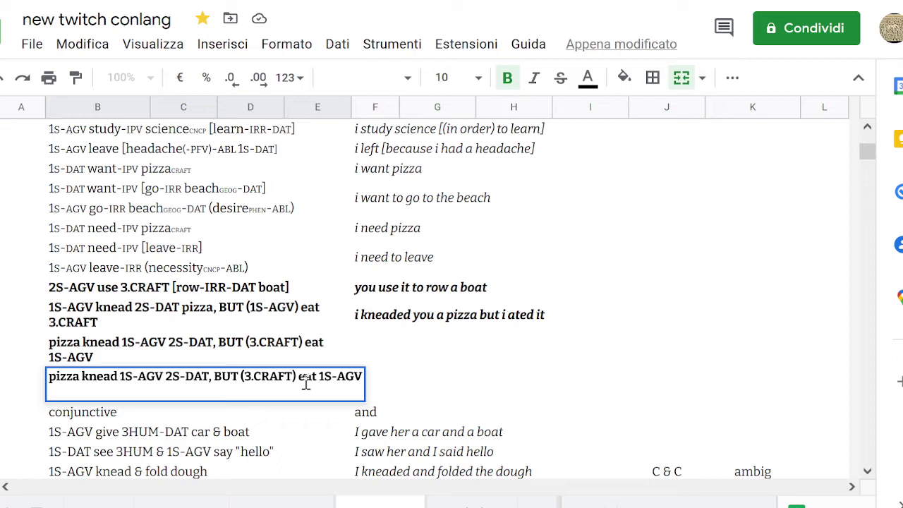
Delete "(3.CRAFT)" between "BUT" and "eat" in the duplicated gloss.
{"action": "left_click", "coordinate": [298, 376]}
{"action": "key", "text": "shift+Left"}
{"action": "key", "text": "shift+Left"}
{"action": "key", "text": "shift+Left"}
{"action": "key", "text": "shift+Left"}
{"action": "key", "text": "shift+Left"}
{"action": "key", "text": "shift+Left"}
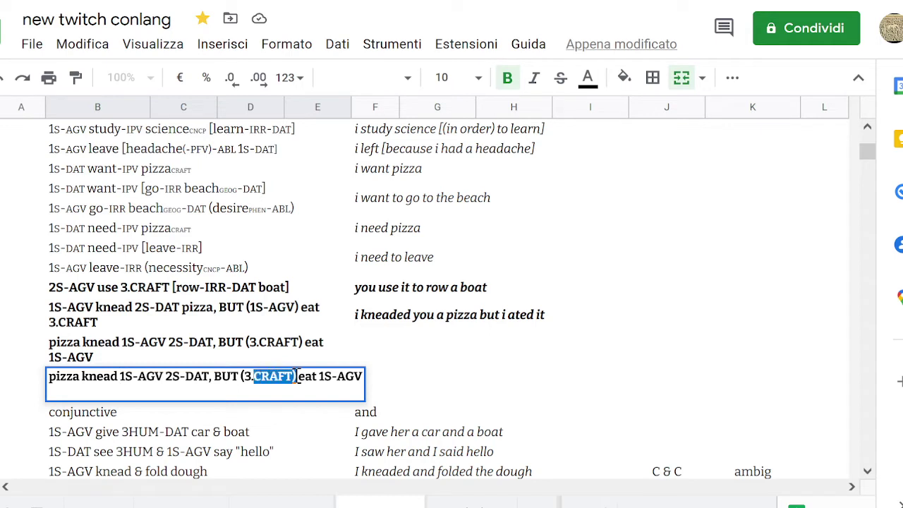
{"action": "key", "text": "shift+Left"}
{"action": "key", "text": "shift+Left"}
{"action": "key", "text": "shift+Left"}
{"action": "key", "text": "shift+Left"}
{"action": "key", "text": "BackSpace"}
{"action": "key", "text": "Left"}
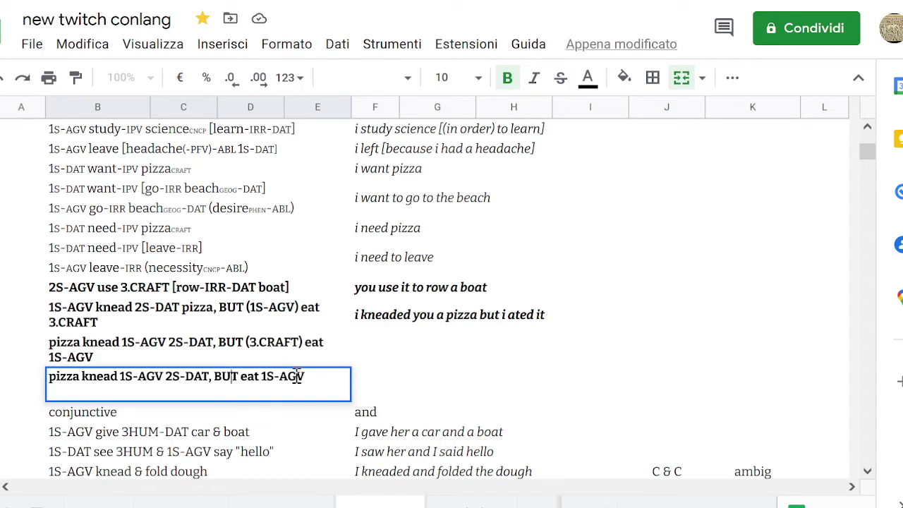
{"action": "key", "text": "Left"}
{"action": "key", "text": "Left"}
{"action": "key", "text": "Left"}
{"action": "key", "text": "Left"}
{"action": "key", "text": "Left"}
{"action": "key", "text": "Left"}
{"action": "key", "text": "Left"}
{"action": "key", "text": "Left"}
{"action": "key", "text": "Left"}
{"action": "key", "text": "Left"}
{"action": "key", "text": "Left"}
{"action": "key", "text": "Left"}
{"action": "key", "text": "Left"}
{"action": "key", "text": "Left"}
{"action": "key", "text": "Left"}
{"action": "key", "text": "Left"}
{"action": "key", "text": "Left"}
{"action": "key", "text": "Left"}
{"action": "key", "text": "Left"}
Delete the final "1S-AGV" after "eat" in the duplicated gloss.
{"action": "left_click", "coordinate": [314, 375]}
{"action": "key", "text": "shift+Left"}
{"action": "key", "text": "shift+Left"}
{"action": "key", "text": "shift+Left"}
{"action": "key", "text": "shift+Left"}
{"action": "key", "text": "shift+Left"}
{"action": "key", "text": "shift+Left"}
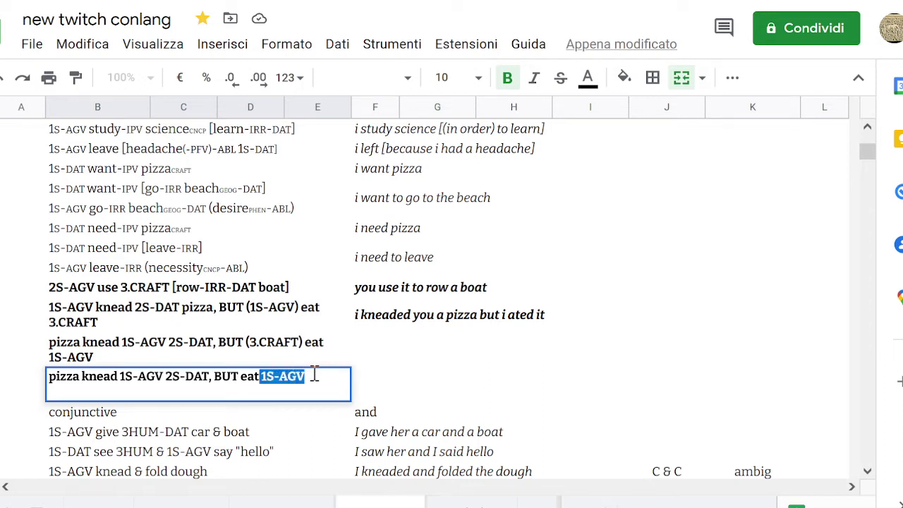
{"action": "key", "text": "BackSpace"}
{"action": "key", "text": "BackSpace"}
Move "BUT eat" directly after "knead" and drop the comma, making the gloss "pizza knead BUT eat 1S-AGV 2S-DAT".
{"action": "key", "text": "shift+Left"}
{"action": "key", "text": "shift+Left"}
{"action": "key", "text": "shift+Left"}
{"action": "key", "text": "shift+Left"}
{"action": "key", "text": "shift+Left"}
{"action": "key", "text": "shift+Left"}
{"action": "key", "text": "shift+Left"}
{"action": "key", "text": "ctrl+c"}
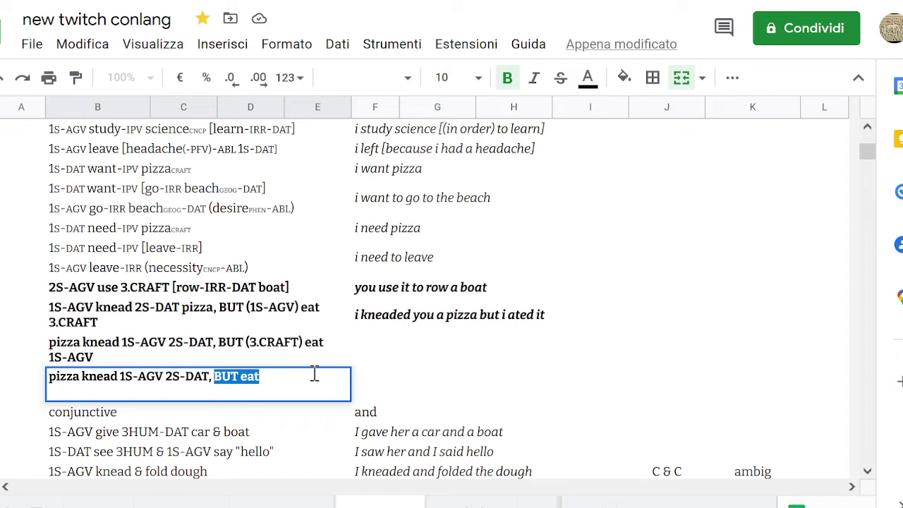
{"action": "key", "text": "BackSpace"}
{"action": "key", "text": "BackSpace"}
{"action": "key", "text": "BackSpace"}
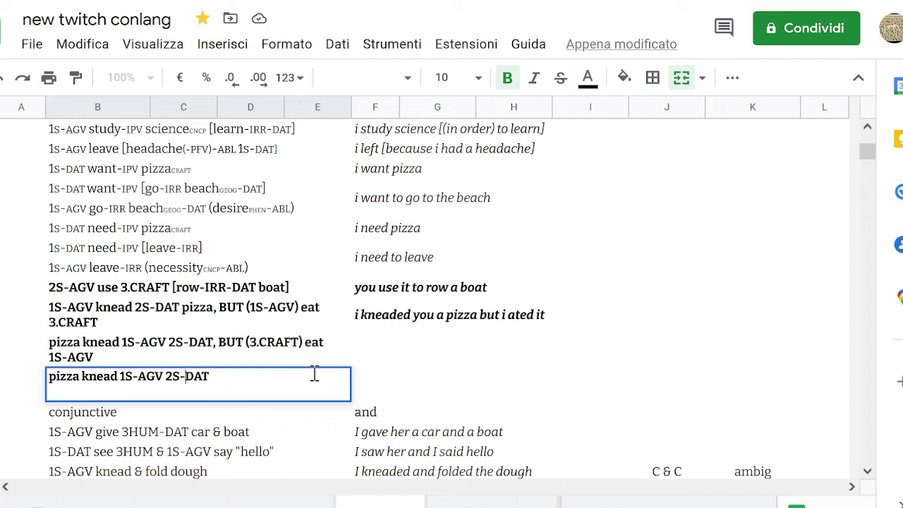
{"action": "key", "text": "Left"}
{"action": "key", "text": "Left"}
{"action": "key", "text": "Left"}
{"action": "key", "text": "Left"}
{"action": "key", "text": "Left"}
{"action": "key", "text": "Left"}
{"action": "key", "text": "Left"}
{"action": "key", "text": "Left"}
{"action": "key", "text": "Left"}
{"action": "key", "text": "Left"}
{"action": "key", "text": "ctrl+v"}
{"action": "key", "text": "Left"}
{"action": "key", "text": "Left"}
{"action": "key", "text": "Left"}
{"action": "key", "text": "Left"}
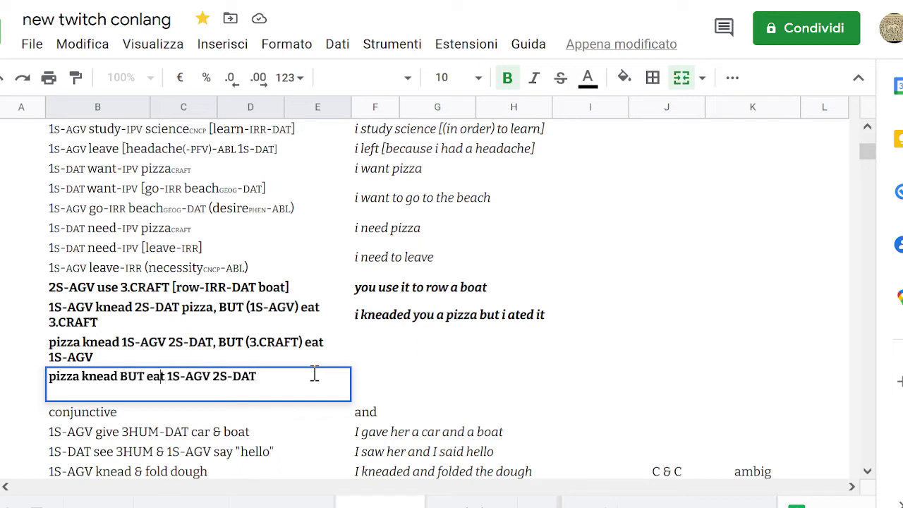
Highlight the shared arguments "1S-AGV 2S-DAT" at the end of the shortened gloss, and save the gloss.
{"action": "key", "text": "Left"}
{"action": "key", "text": "Left"}
{"action": "key", "text": "Left"}
{"action": "key", "text": "Left"}
{"action": "key", "text": "Right"}
{"action": "key", "text": "Right"}
{"action": "key", "text": "Right"}
{"action": "key", "text": "Right"}
{"action": "key", "text": "Right"}
{"action": "key", "text": "Right"}
{"action": "key", "text": "Right"}
{"action": "key", "text": "Right"}
{"action": "key", "text": "shift+Right"}
{"action": "key", "text": "shift+Right"}
{"action": "key", "text": "shift+Right"}
{"action": "key", "text": "shift+Right"}
{"action": "key", "text": "shift+Right"}
{"action": "key", "text": "shift+Right"}
{"action": "key", "text": "shift+Right"}
{"action": "key", "text": "shift+Right"}
{"action": "key", "text": "shift+Right"}
{"action": "key", "text": "shift+Right"}
{"action": "key", "text": "shift+Right"}
{"action": "key", "text": "shift+Right"}
{"action": "key", "text": "shift+Right"}
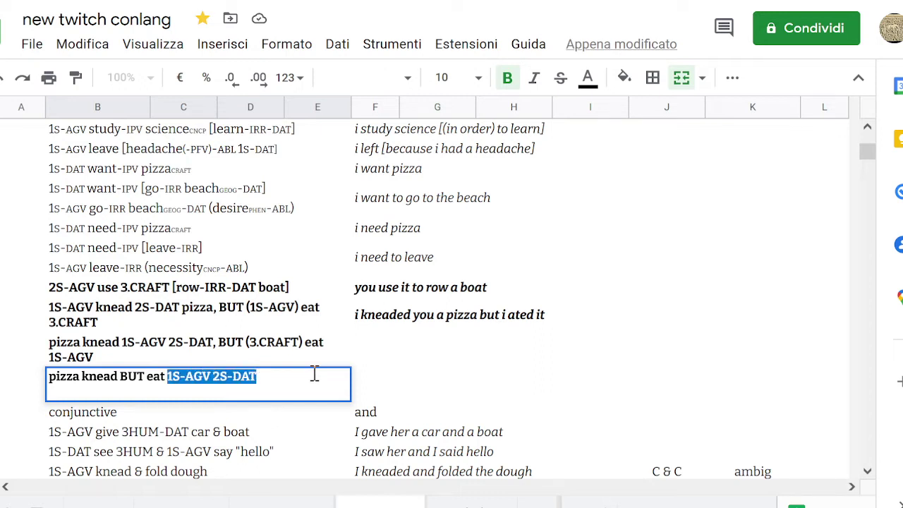
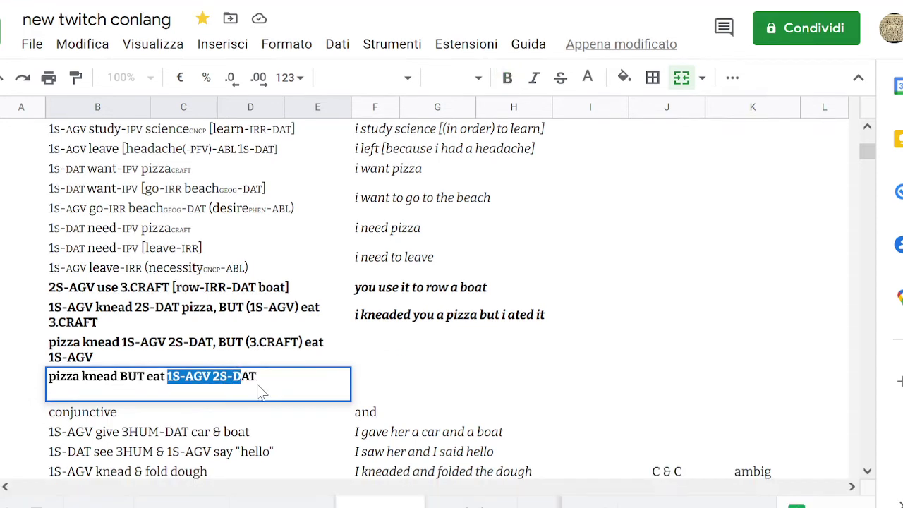
{"action": "left_click", "coordinate": [268, 390]}
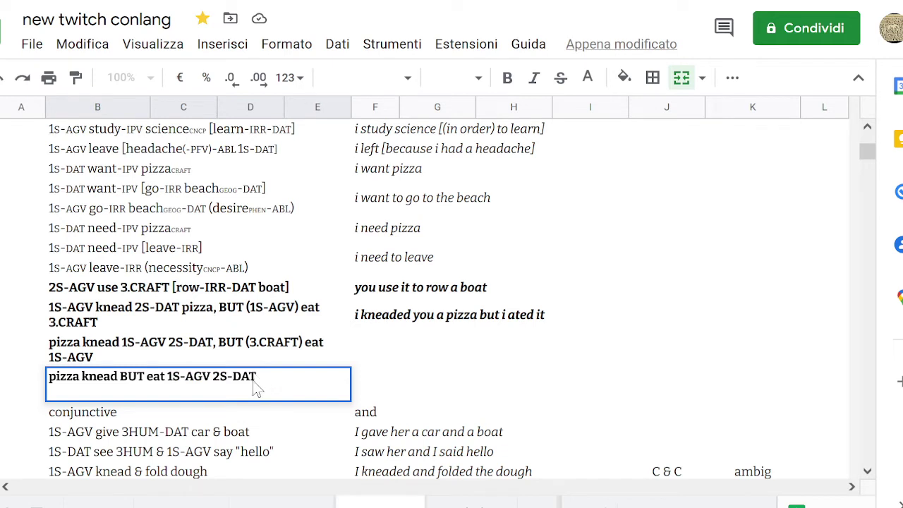
{"action": "key", "text": "shift+Return"}
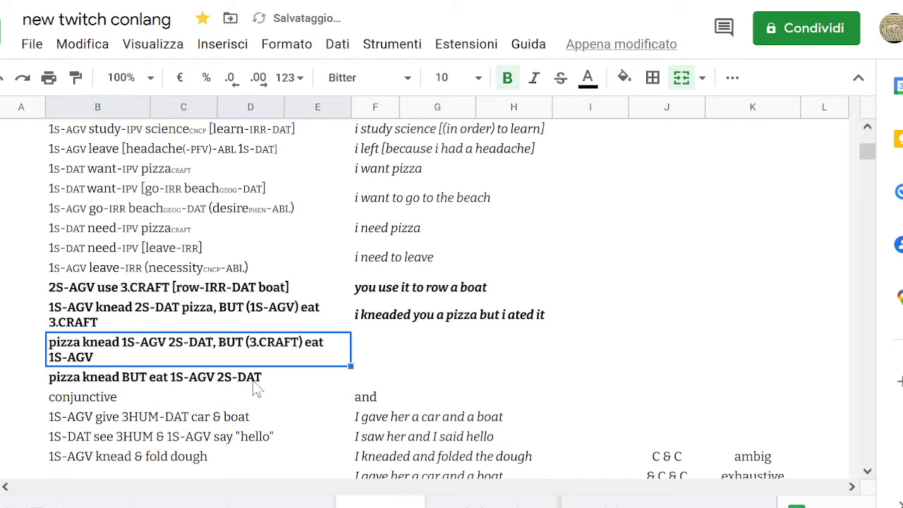
{"action": "left_click", "coordinate": [261, 381]}
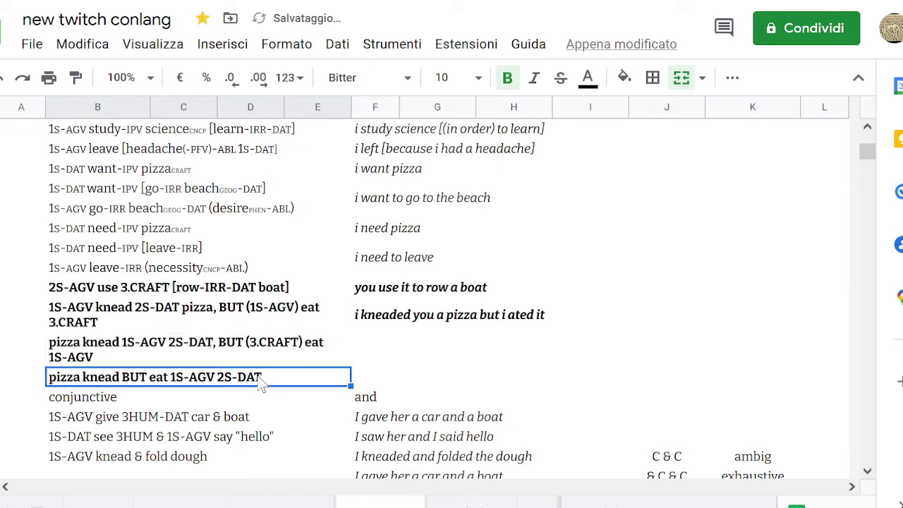
{"action": "double_click", "coordinate": [261, 380]}
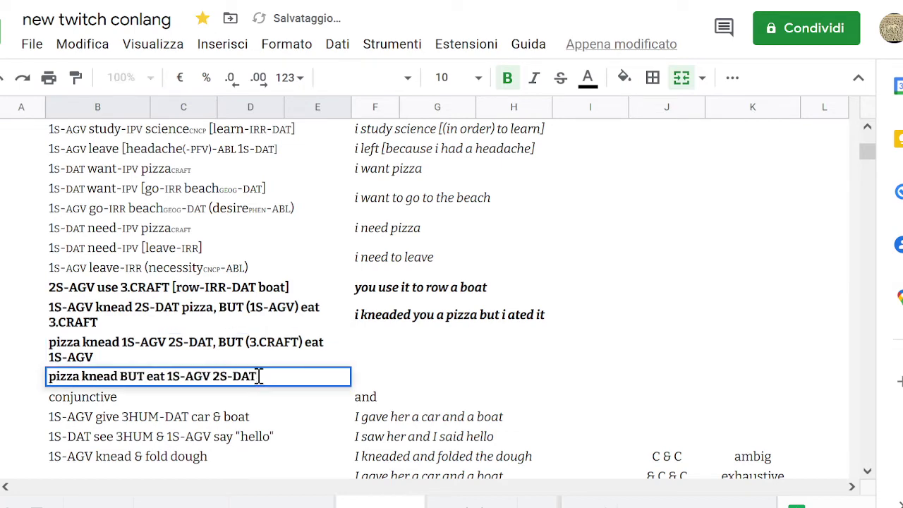
{"action": "left_click", "coordinate": [217, 349]}
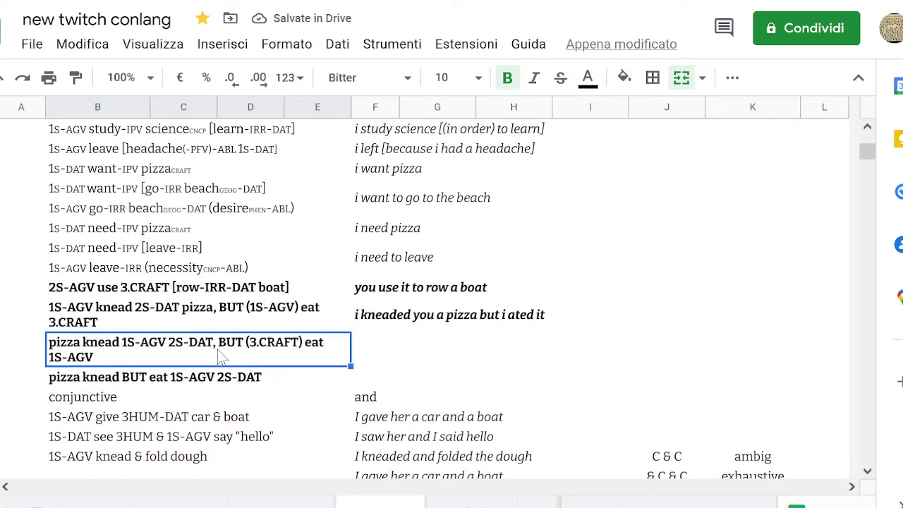
{"action": "left_click", "coordinate": [177, 384]}
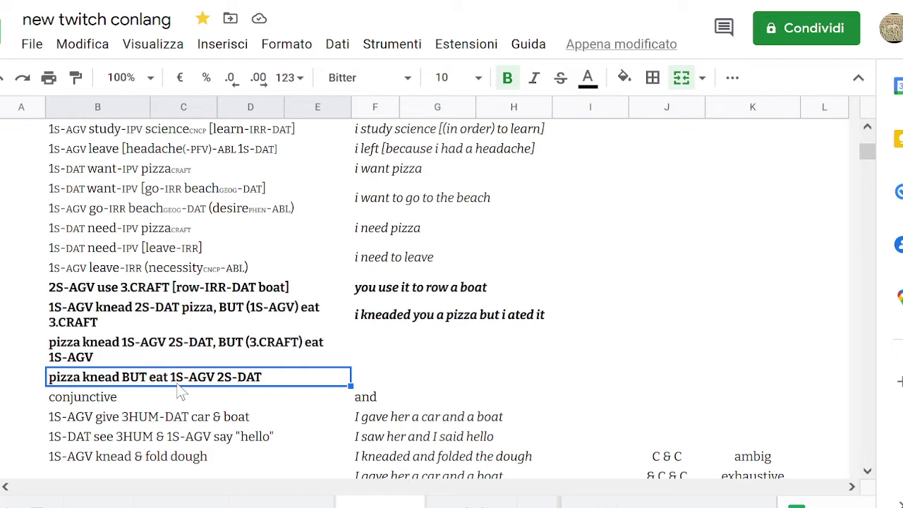
{"action": "key", "text": "Tab"}
{"action": "key", "text": "shift+Tab"}
{"action": "key", "text": "Tab"}
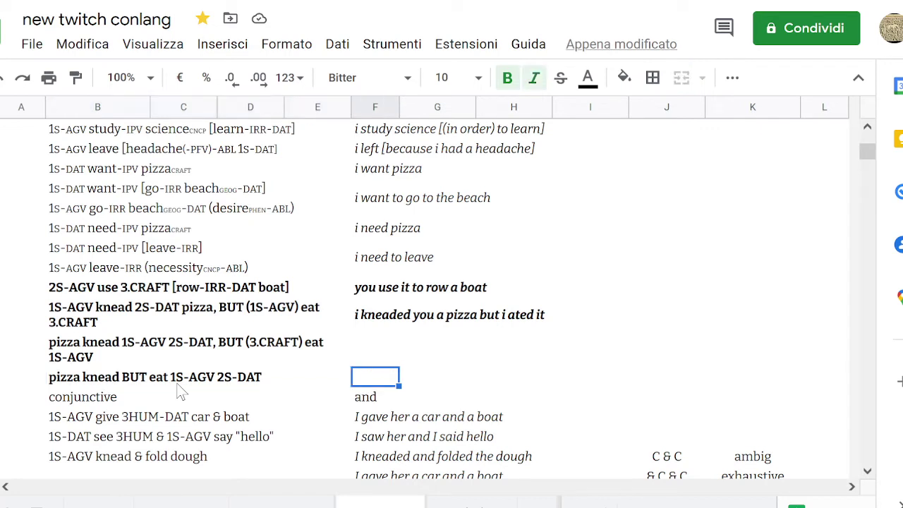
{"action": "key", "text": "Up"}
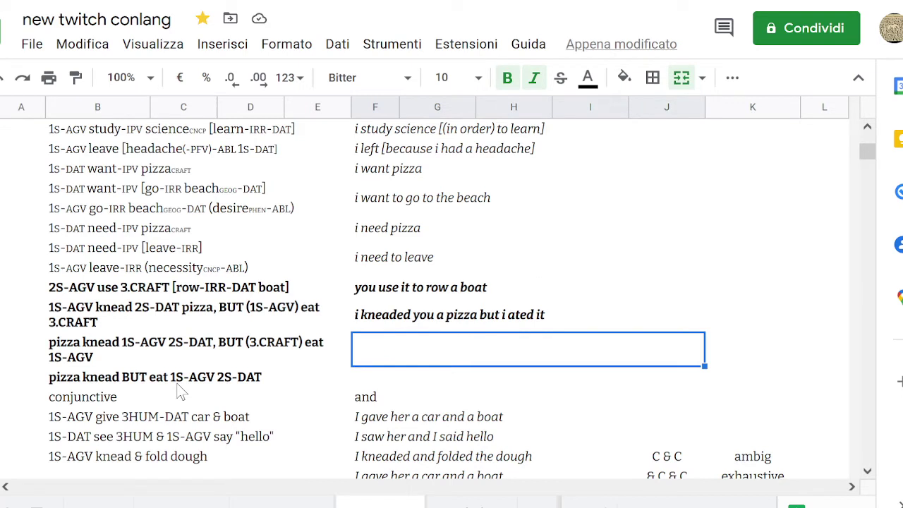
{"action": "key", "text": "Up"}
{"action": "key", "text": "Up"}
{"action": "key", "text": "Down"}
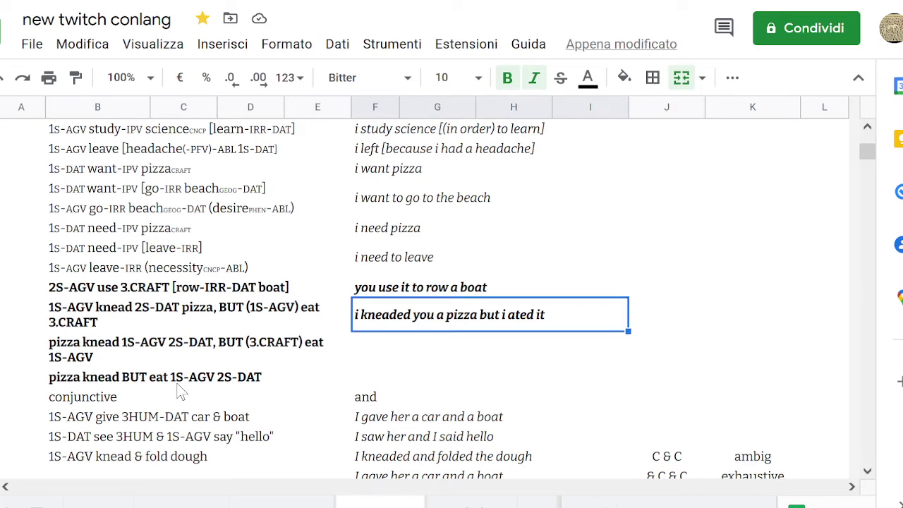
{"action": "key", "text": "Down"}
{"action": "key", "text": "Down"}
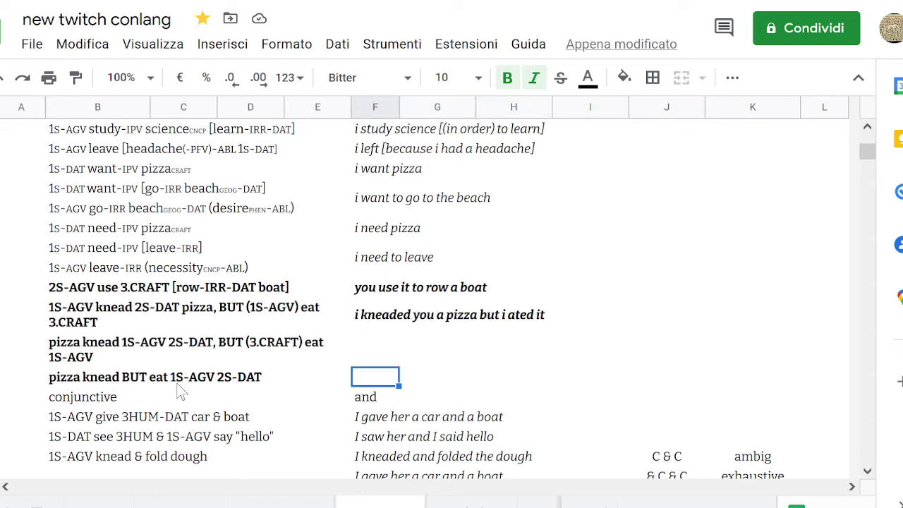
{"action": "key", "text": "Left"}
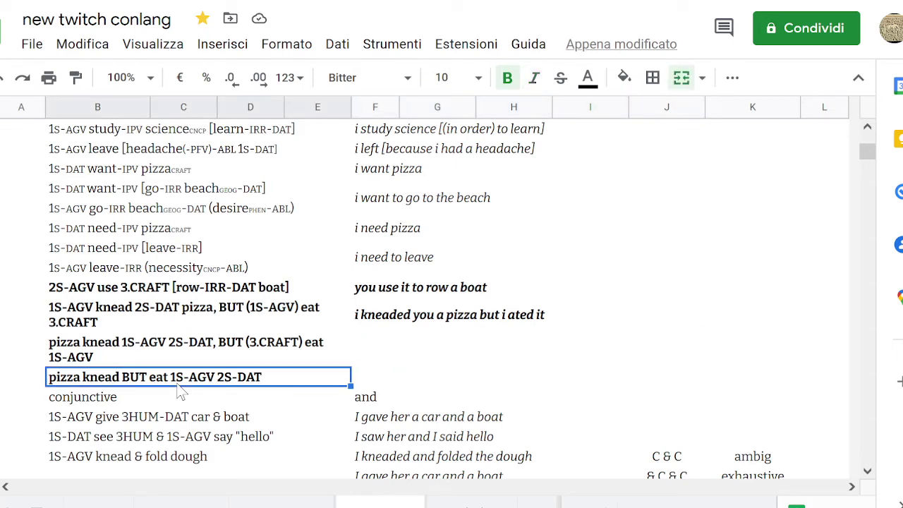
{"action": "key", "text": "Right"}
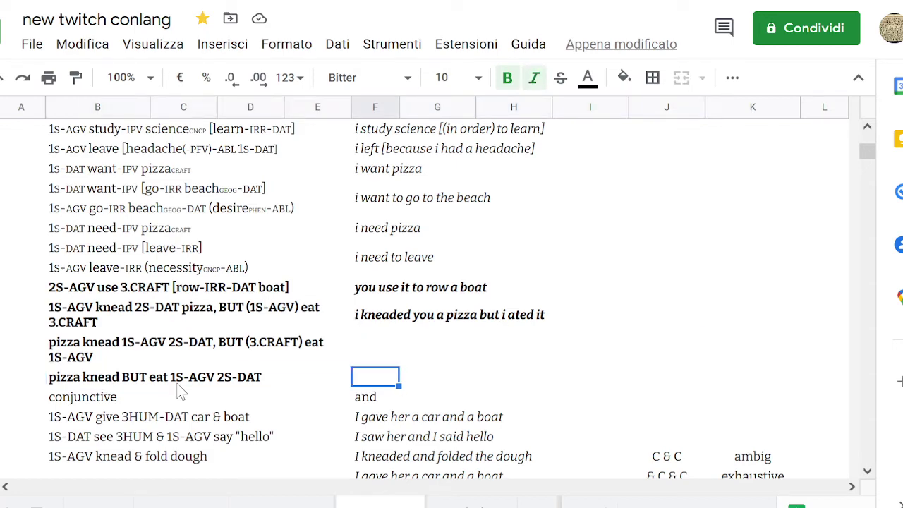
{"action": "key", "text": "Left"}
{"action": "key", "text": "Right"}
Unmerge the empty translation cell beside the gloss "pizza knead 1S-AGV 2S-DAT, BUT (3.CRAFT) eat 1S-AGV".
{"action": "key", "text": "Up"}
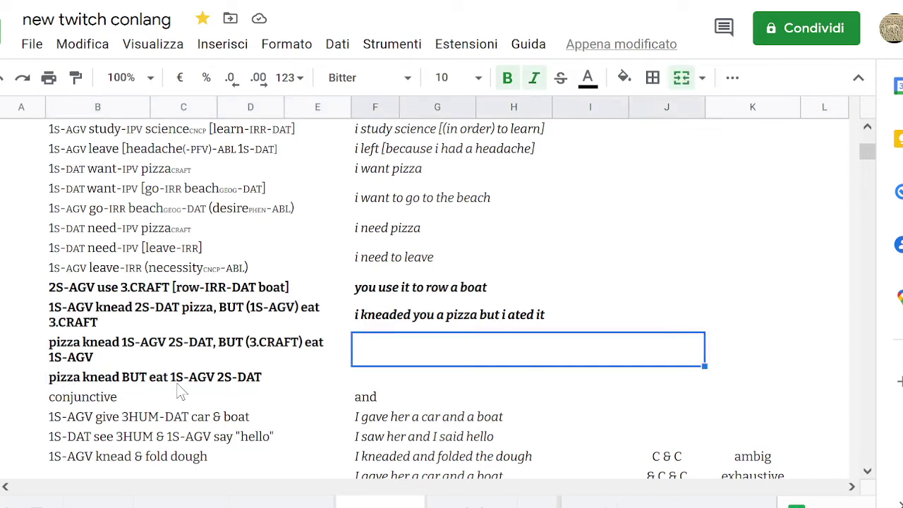
{"action": "key", "text": "Down"}
{"action": "key", "text": "Up"}
{"action": "left_click", "coordinate": [681, 79]}
{"action": "key", "text": "Down"}
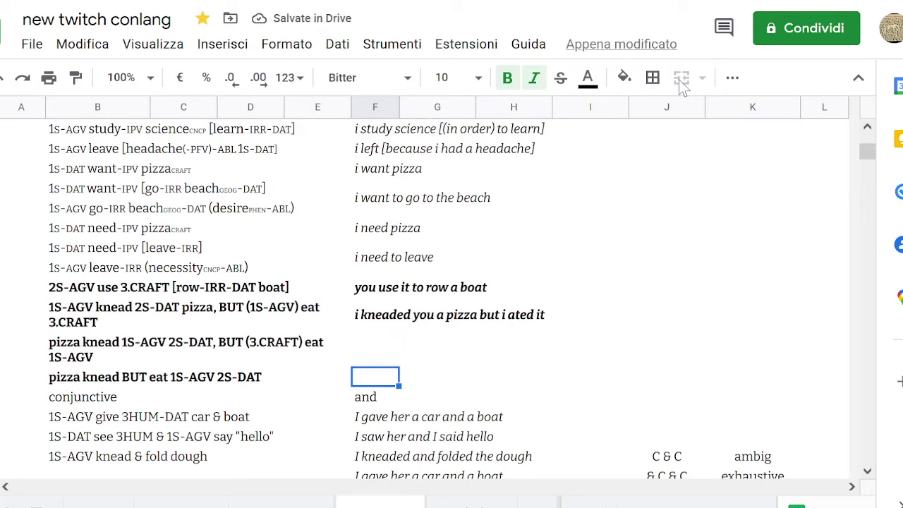
{"action": "key", "text": "Left"}
{"action": "key", "text": "Right"}
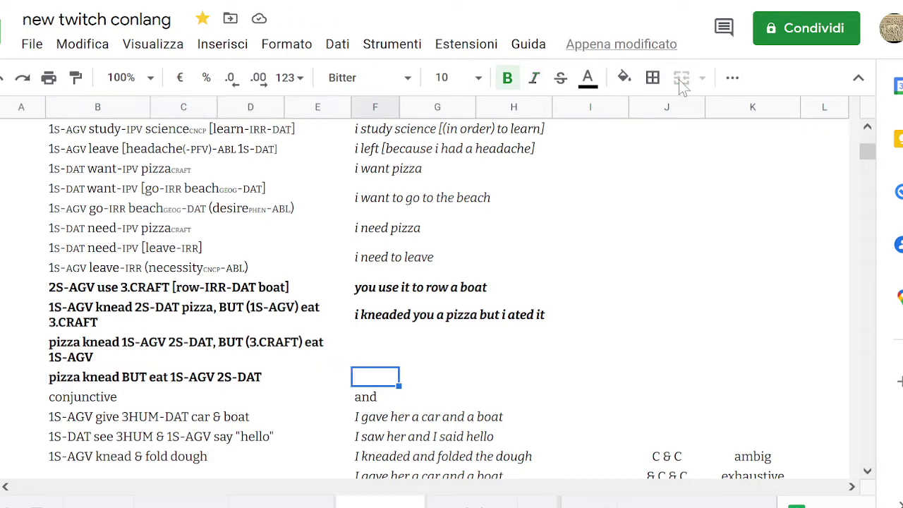
{"action": "key", "text": "Left"}
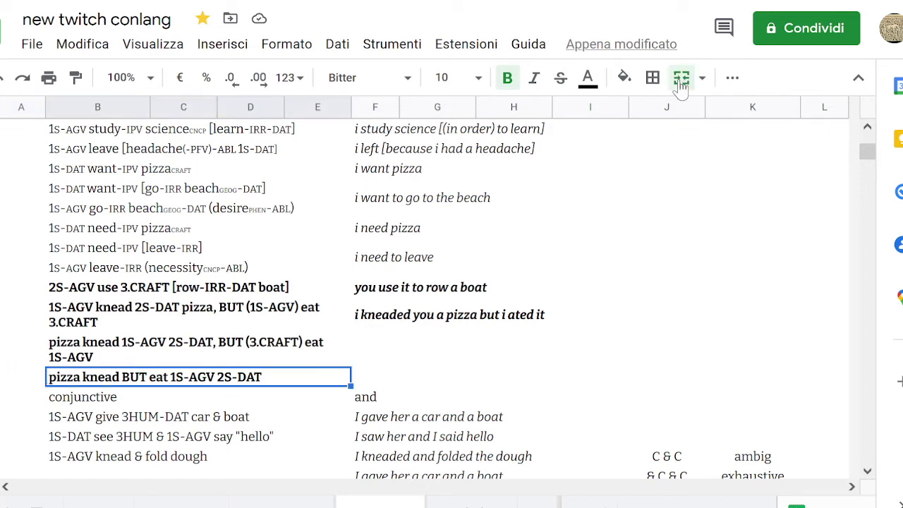
{"action": "key", "text": "Right"}
{"action": "key", "text": "Left"}
{"action": "key", "text": "Left"}
{"action": "key", "text": "Right"}
{"action": "key", "text": "Up"}
{"action": "key", "text": "Down"}
{"action": "key", "text": "Up"}
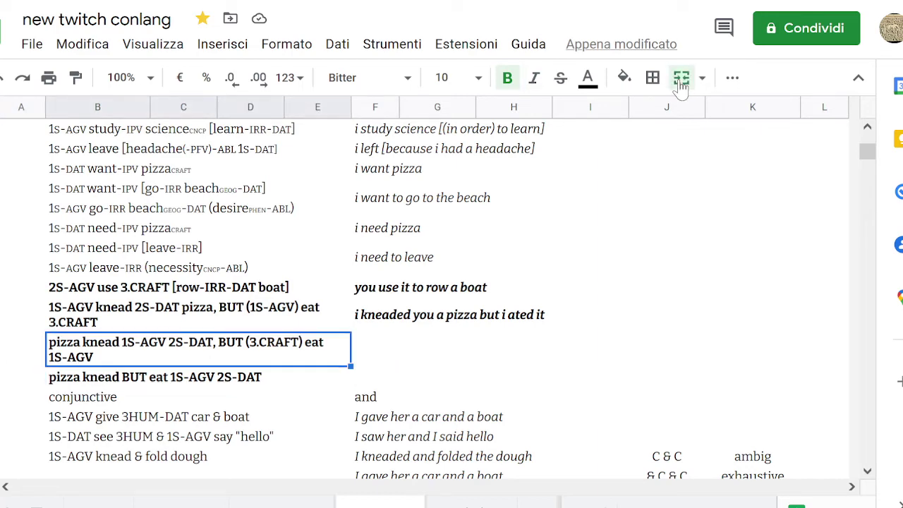
{"action": "key", "text": "Down"}
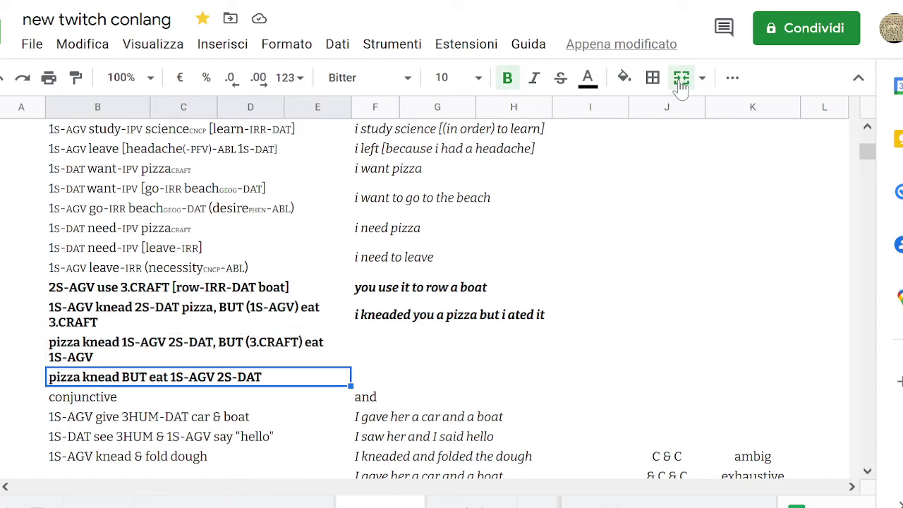
{"action": "key", "text": "Up"}
{"action": "key", "text": "Down"}
Insert "2S-DAT" between "knead" and "BUT" in the last pizza gloss.
{"action": "double_click", "coordinate": [276, 378]}
{"action": "key", "text": "Left"}
{"action": "key", "text": "Left"}
{"action": "key", "text": "Left"}
{"action": "key", "text": "Left"}
{"action": "key", "text": "Left"}
{"action": "key", "text": "Left"}
{"action": "key", "text": "Left"}
{"action": "key", "text": "Left"}
{"action": "key", "text": "Left"}
{"action": "key", "text": "Left"}
{"action": "key", "text": "Left"}
{"action": "key", "text": "Left"}
{"action": "key", "text": "Left"}
{"action": "key", "text": "Left"}
{"action": "key", "text": "Left"}
{"action": "key", "text": "Left"}
{"action": "key", "text": "Left"}
{"action": "key", "text": "Left"}
{"action": "key", "text": "Left"}
{"action": "key", "text": "Left"}
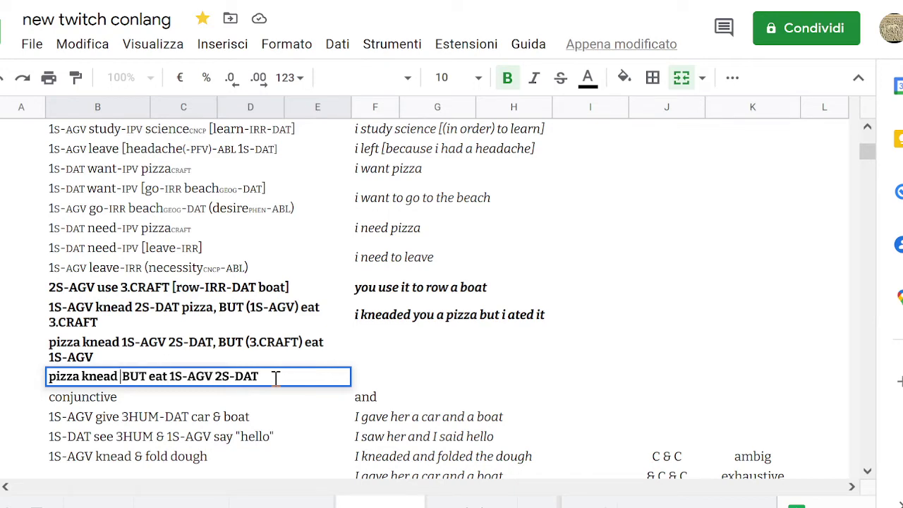
{"action": "type", "text": "2S-"}
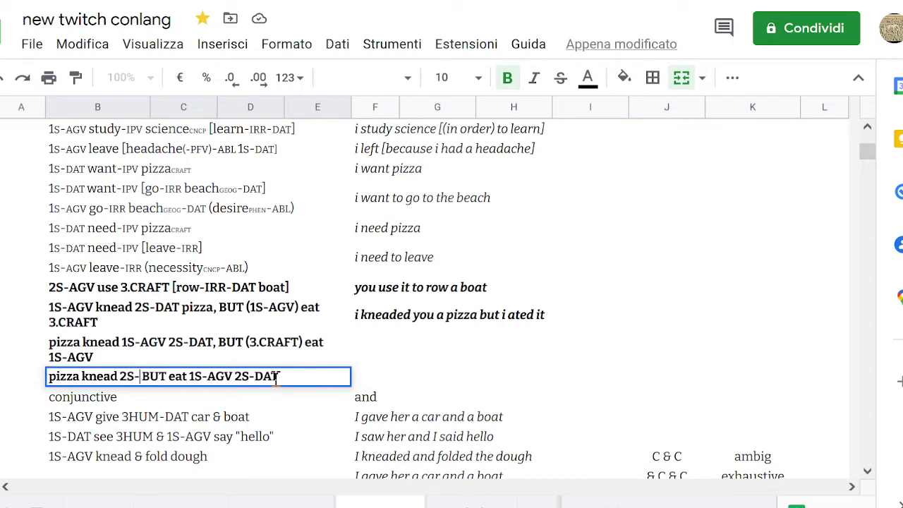
{"action": "type", "text": "DAT"}
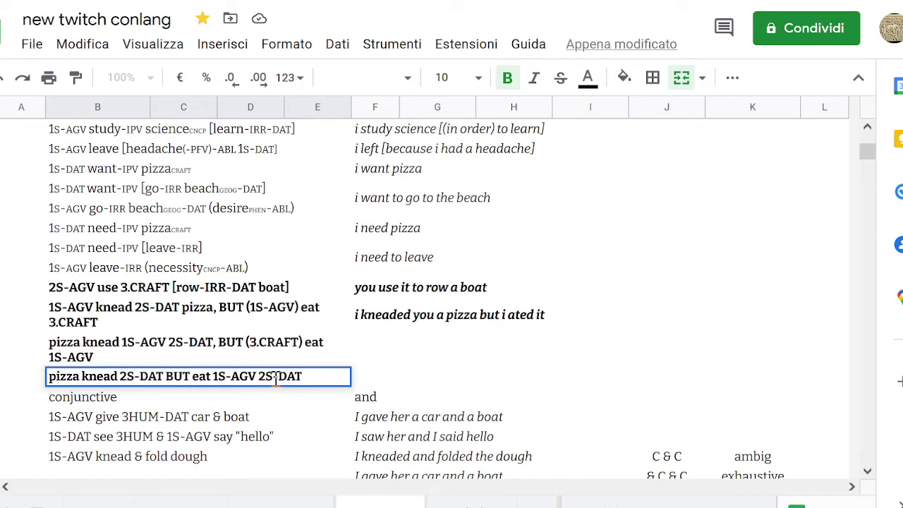
Stop the page that is slowing down the browser and delete the final "2S-DAT" after "1S-AGV" in the gloss.
{"action": "key", "text": "Right"}
{"action": "key", "text": "Right"}
{"action": "key", "text": "Right"}
{"action": "key", "text": "Right"}
{"action": "key", "text": "Right"}
{"action": "key", "text": "Right"}
{"action": "key", "text": "Right"}
{"action": "key", "text": "Right"}
{"action": "key", "text": "Right"}
{"action": "key", "text": "Right"}
{"action": "key", "text": "Right"}
{"action": "key", "text": "Left"}
{"action": "key", "text": "Left"}
{"action": "key", "text": "Left"}
{"action": "key", "text": "Left"}
{"action": "key", "text": "Left"}
{"action": "key", "text": "Right"}
{"action": "key", "text": "Right"}
{"action": "key", "text": "Right"}
{"action": "key", "text": "Right"}
{"action": "key", "text": "Right"}
{"action": "key", "text": "shift+End"}
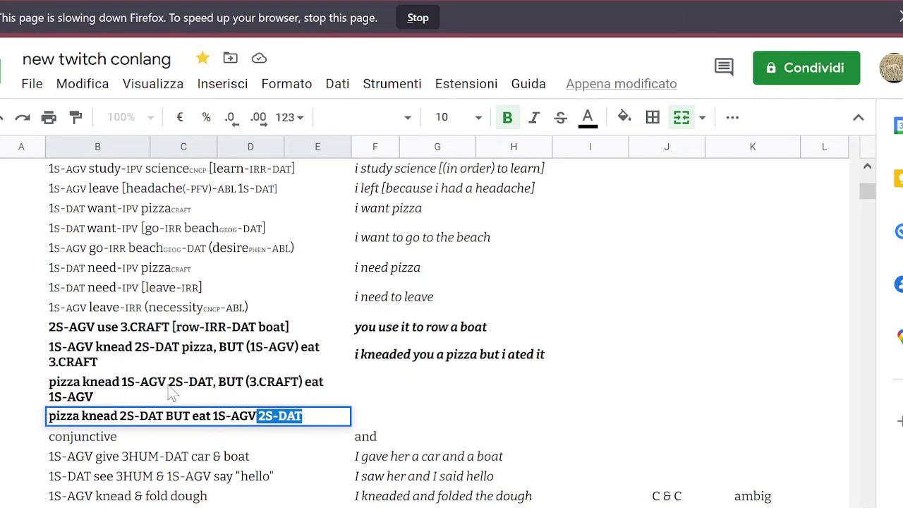
{"action": "left_click", "coordinate": [414, 18]}
{"action": "key", "text": "BackSpace"}
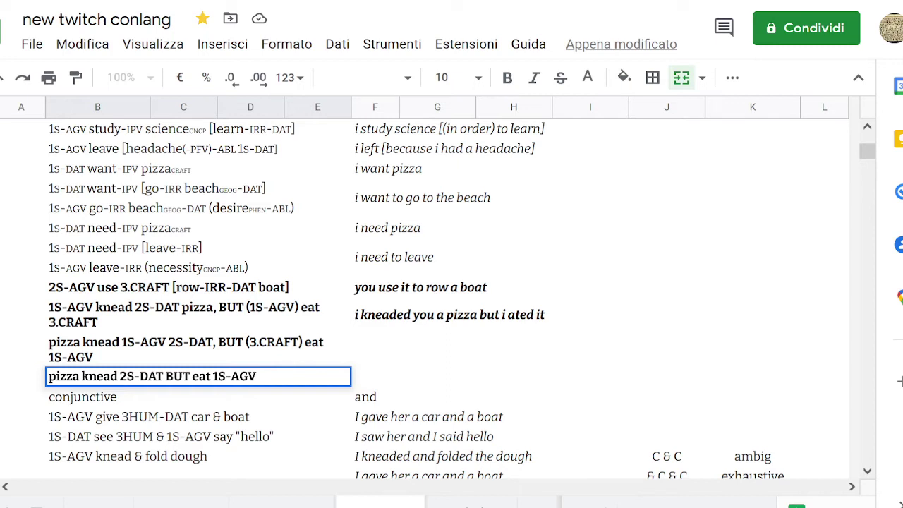
Reload the frozen page and reopen the "new twitch conlang" spreadsheet from the browser's address suggestions.
{"action": "key", "text": "F5"}
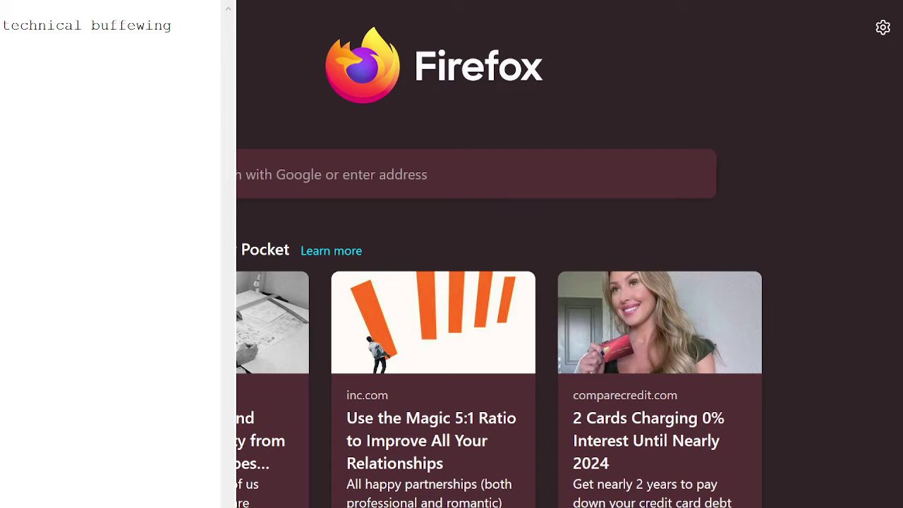
{"action": "left_click", "coordinate": [240, 182]}
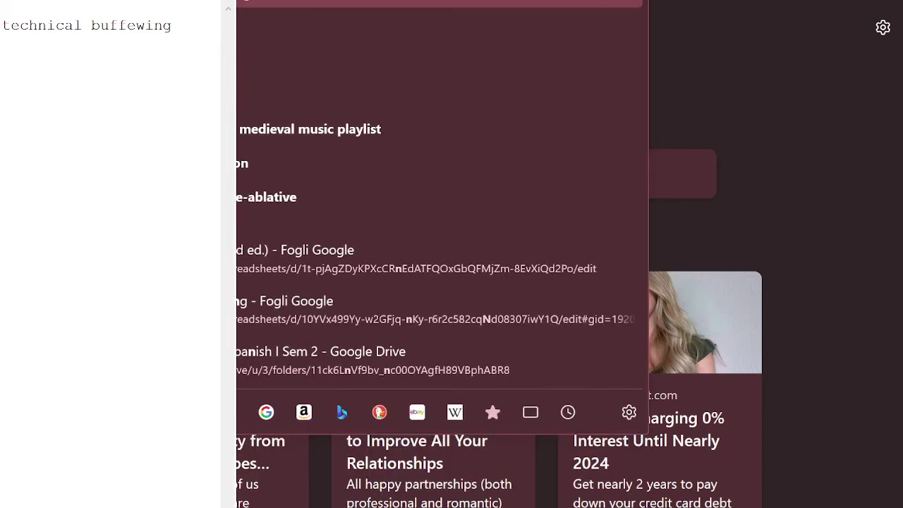
{"action": "key", "text": "Down"}
{"action": "key", "text": "Down"}
{"action": "key", "text": "Down"}
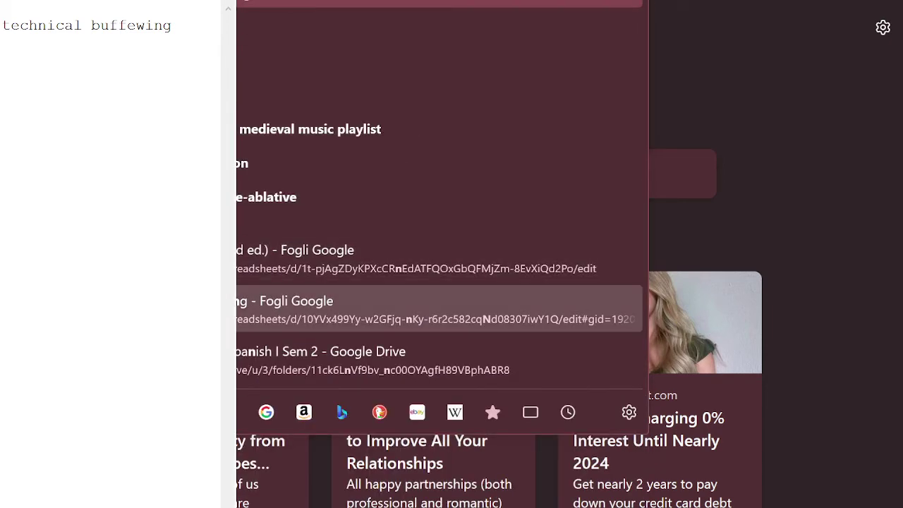
{"action": "key", "text": "Escape"}
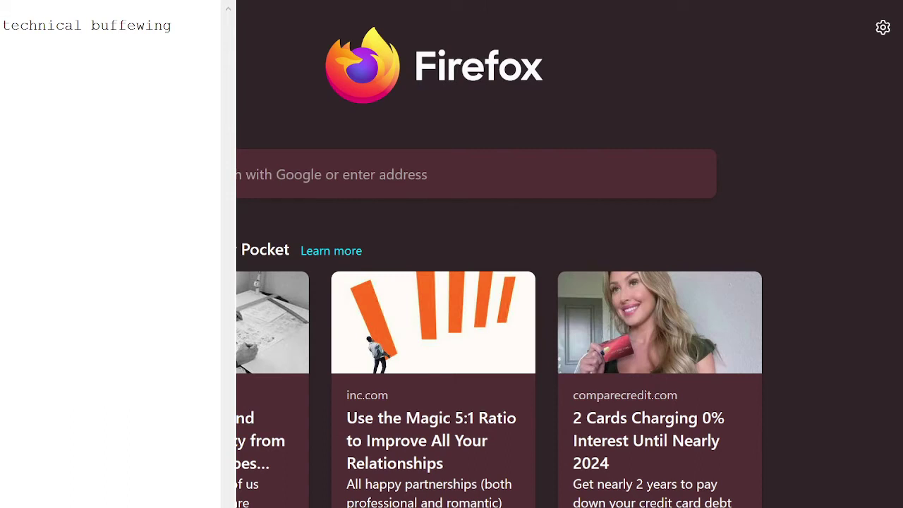
{"action": "key", "text": "Down"}
{"action": "key", "text": "Return"}
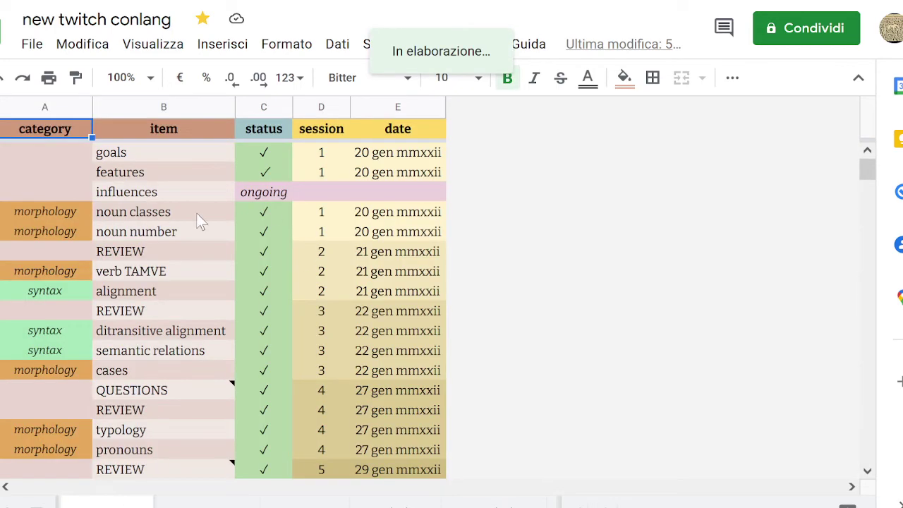
Look through the items and completion statuses in the conlang's planning checklist.
{"action": "scroll", "coordinate": [198, 217], "scroll_direction": "down", "scroll_amount": 5}
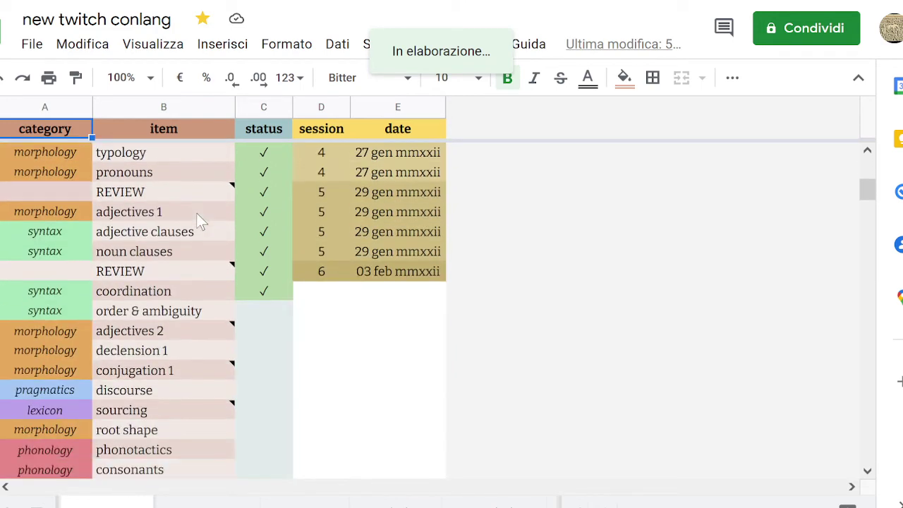
{"action": "scroll", "coordinate": [196, 212], "scroll_direction": "down", "scroll_amount": 7}
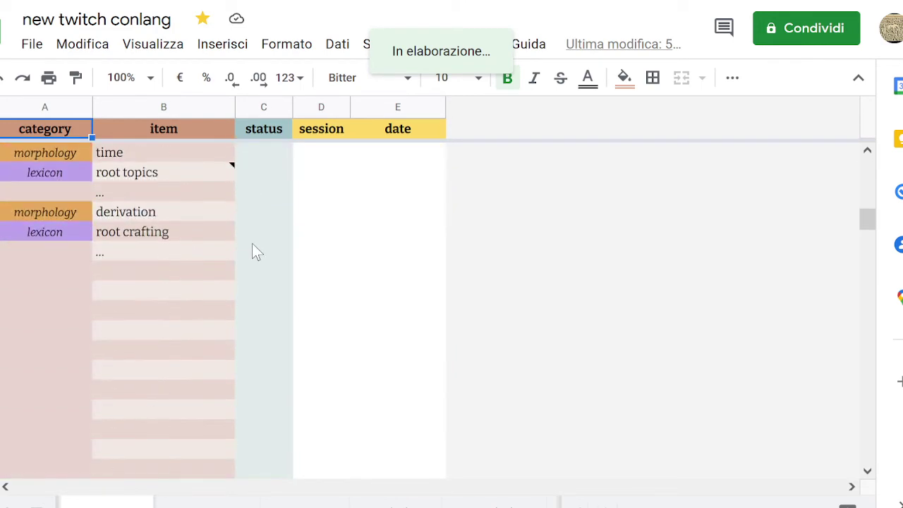
{"action": "scroll", "coordinate": [256, 252], "scroll_direction": "down", "scroll_amount": 5}
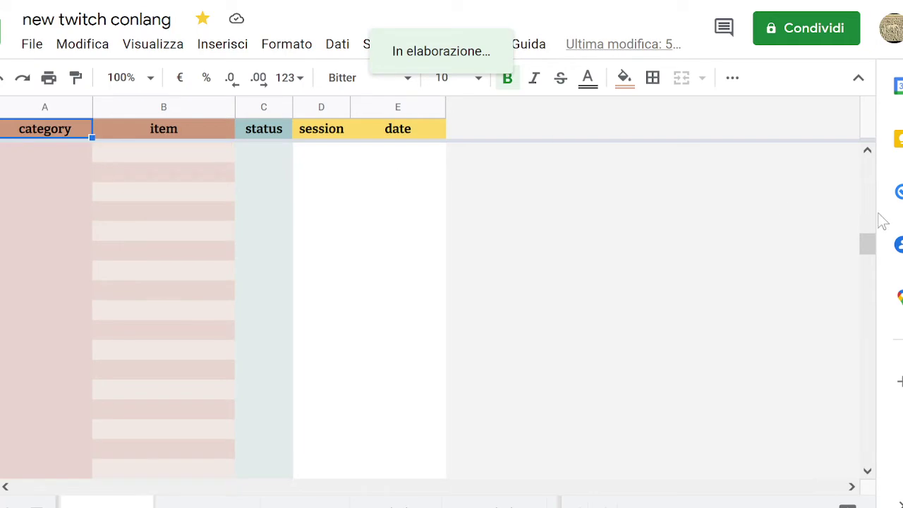
{"action": "scroll", "coordinate": [362, 278], "scroll_direction": "up", "scroll_amount": 4}
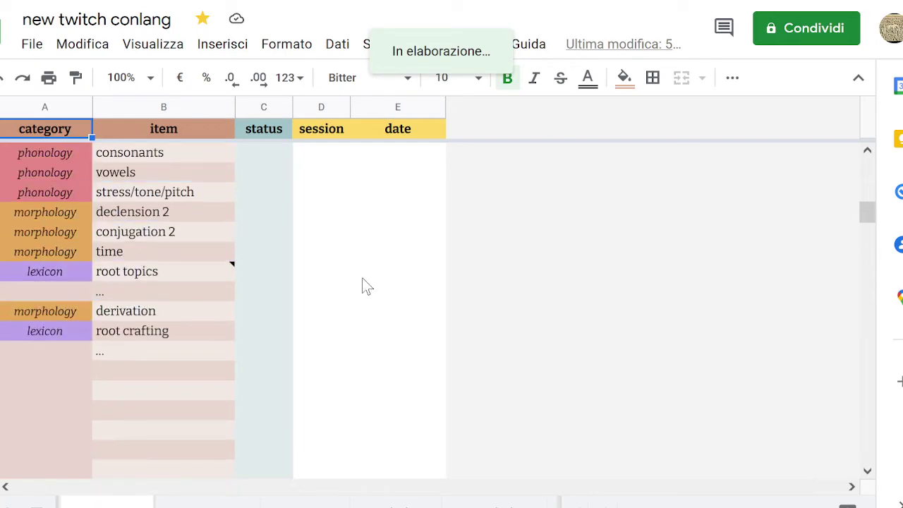
{"action": "scroll", "coordinate": [362, 278], "scroll_direction": "up", "scroll_amount": 6}
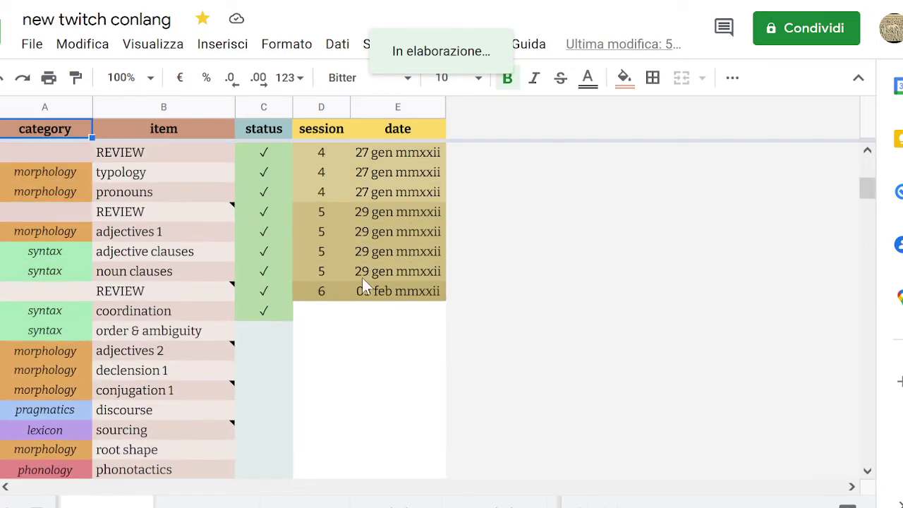
Mark the "order & ambiguity" item as completed with a ✓ in its status cell.
{"action": "scroll", "coordinate": [361, 278], "scroll_direction": "up", "scroll_amount": 3}
{"action": "scroll", "coordinate": [362, 278], "scroll_direction": "down", "scroll_amount": 5}
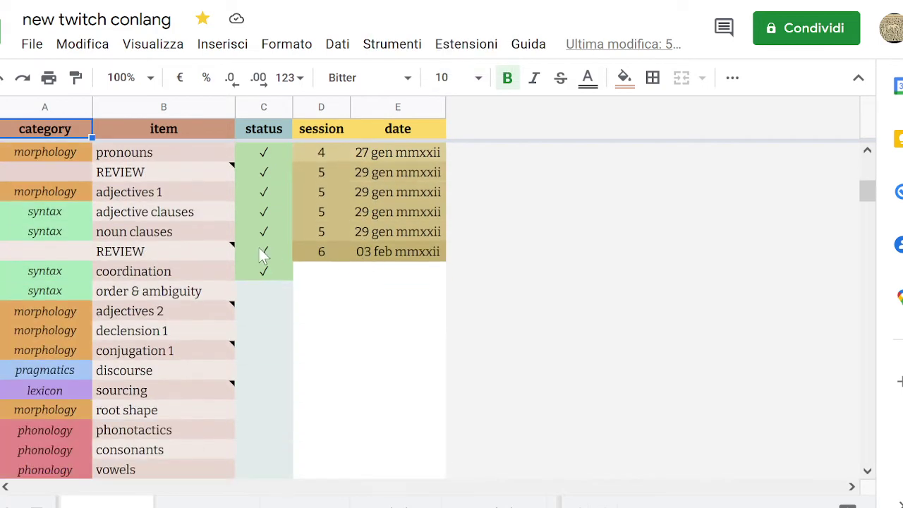
{"action": "left_click", "coordinate": [270, 297]}
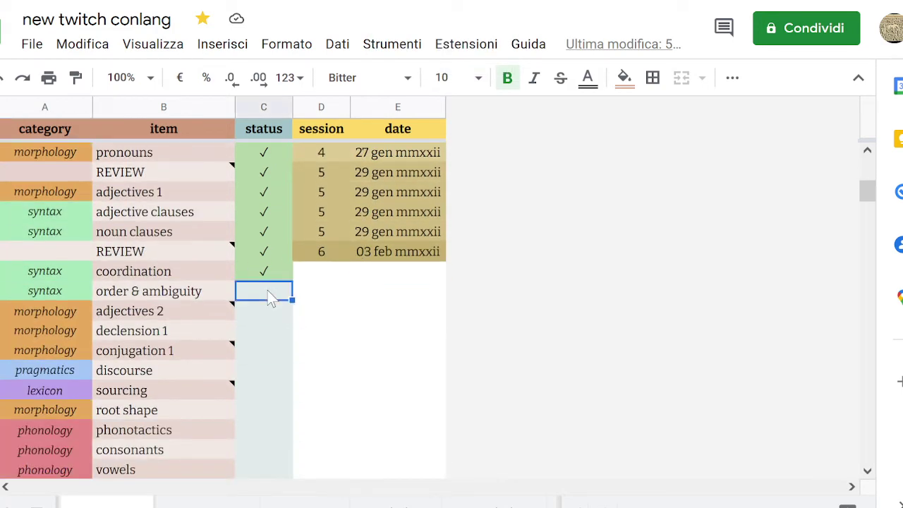
{"action": "key", "text": "Up"}
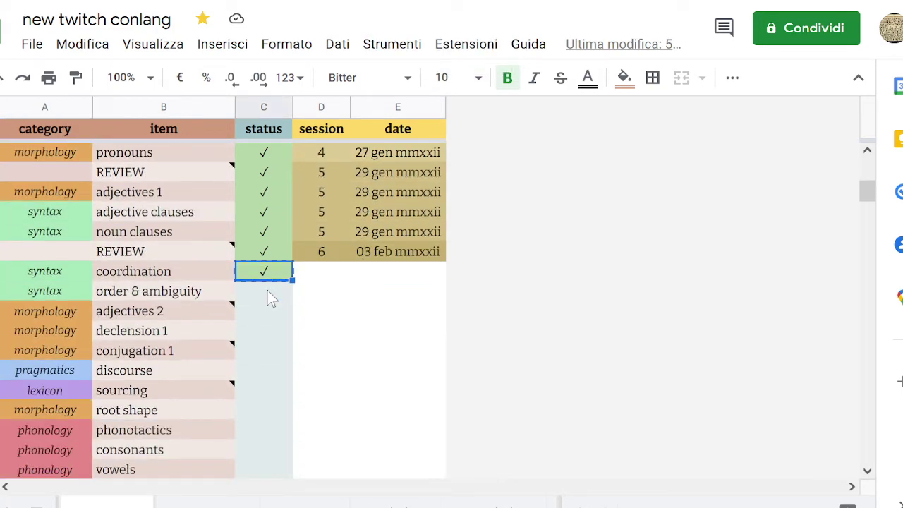
{"action": "left_click", "coordinate": [272, 294]}
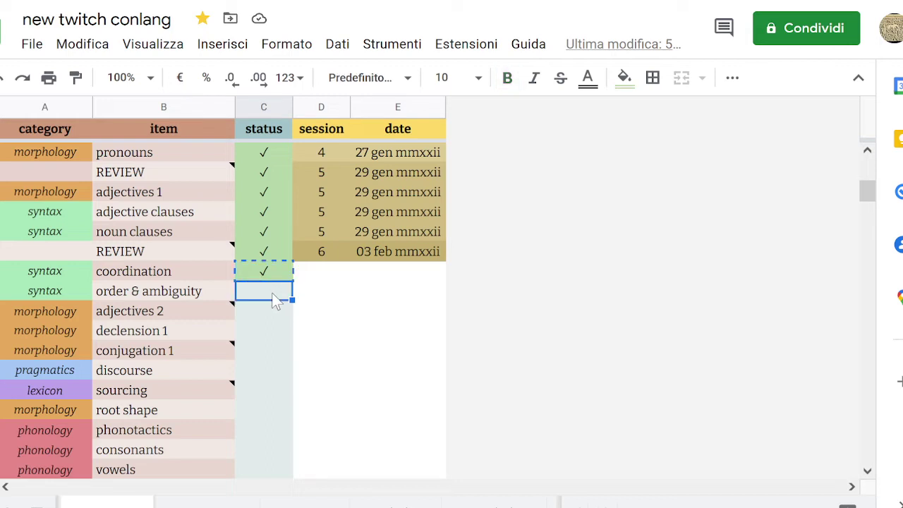
{"action": "type", "text": "✓"}
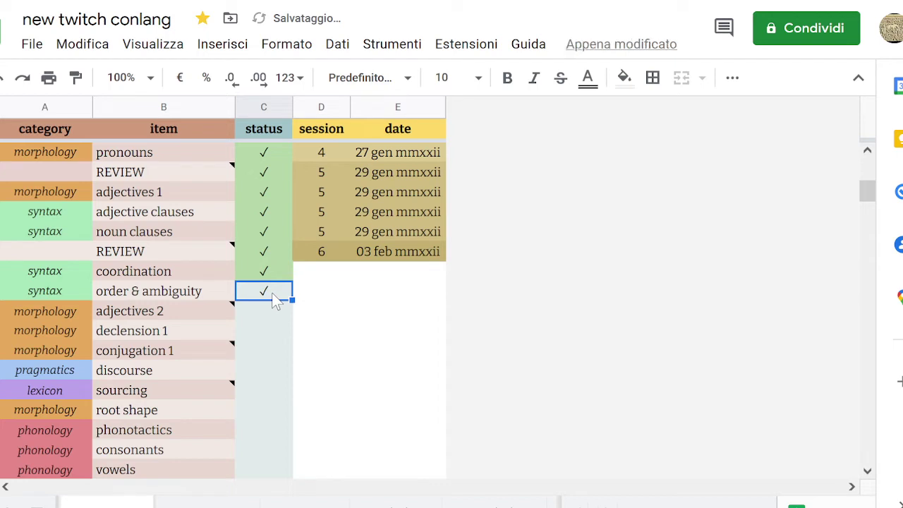
{"action": "key", "text": "Down"}
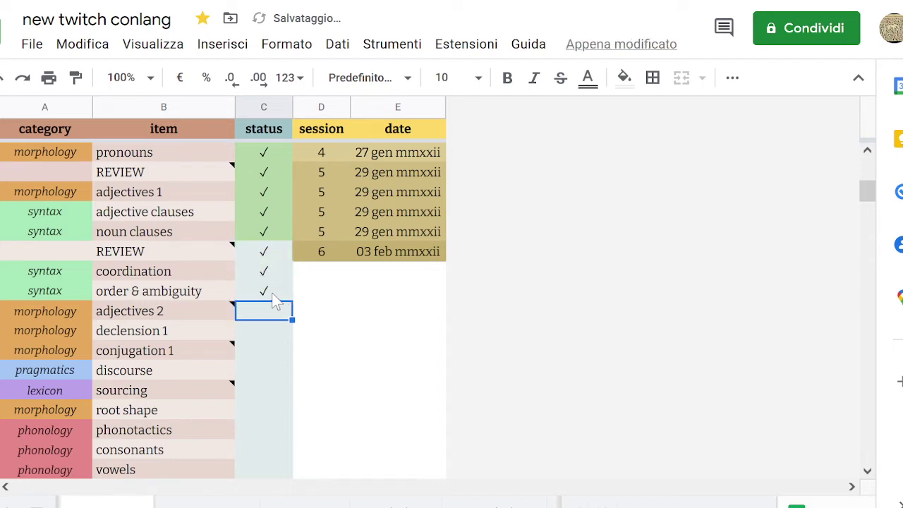
{"action": "key", "text": "Up"}
{"action": "key", "text": "Left"}
{"action": "key", "text": "Right"}
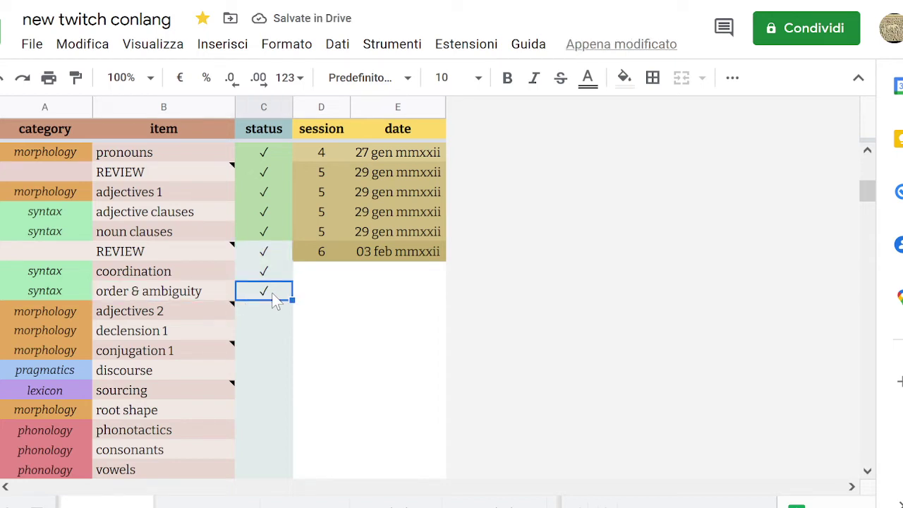
Copy the green ✓ status of "noun clauses" onto the second session's REVIEW, coordination and "order & ambiguity" rows directly below it.
{"action": "key", "text": "Down"}
{"action": "left_click", "coordinate": [270, 262]}
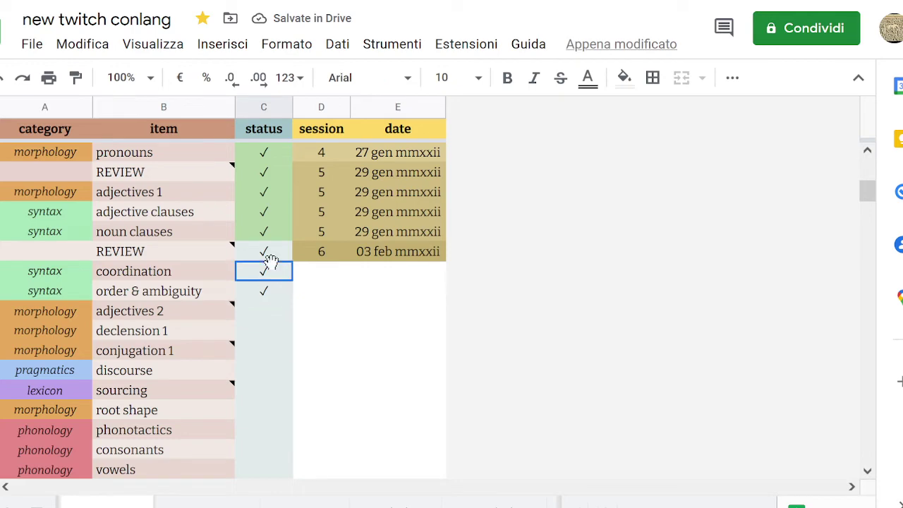
{"action": "key", "text": "Down"}
{"action": "key", "text": "Up"}
{"action": "scroll", "coordinate": [271, 261], "scroll_direction": "down", "scroll_amount": 3}
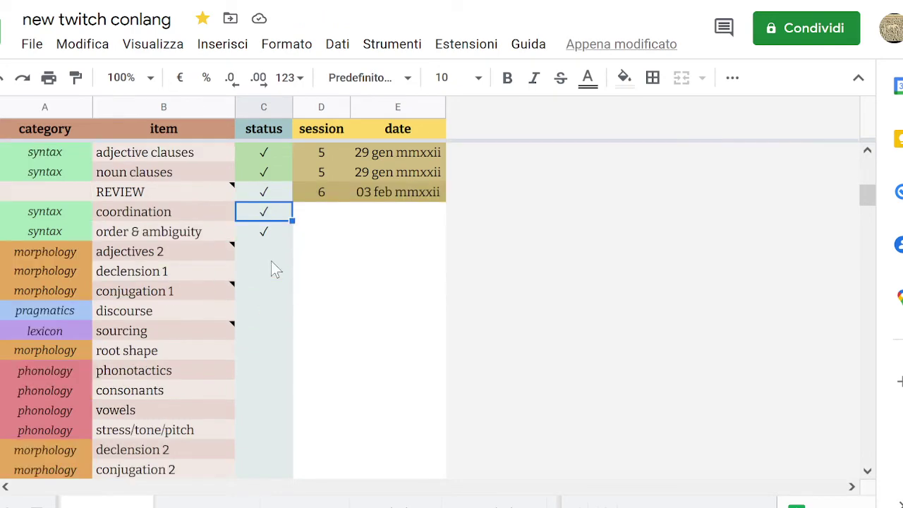
{"action": "scroll", "coordinate": [271, 260], "scroll_direction": "up", "scroll_amount": 4}
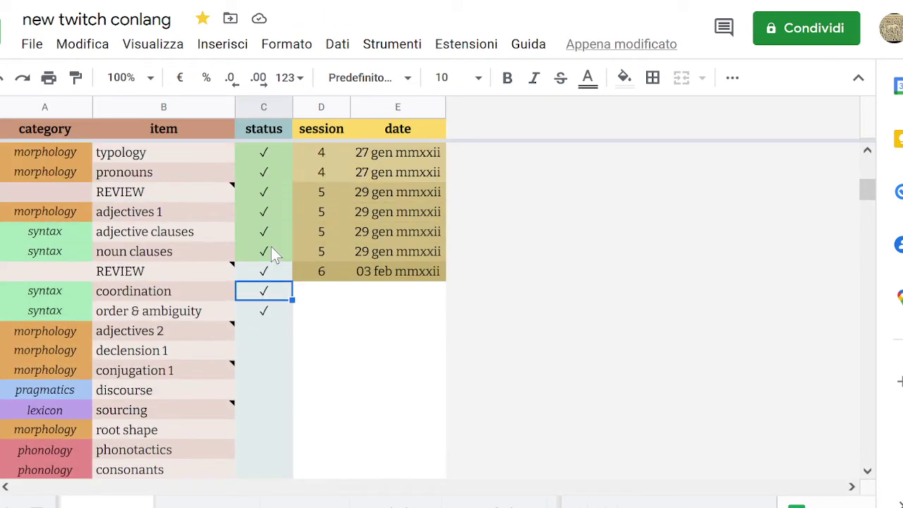
{"action": "left_click", "coordinate": [272, 251]}
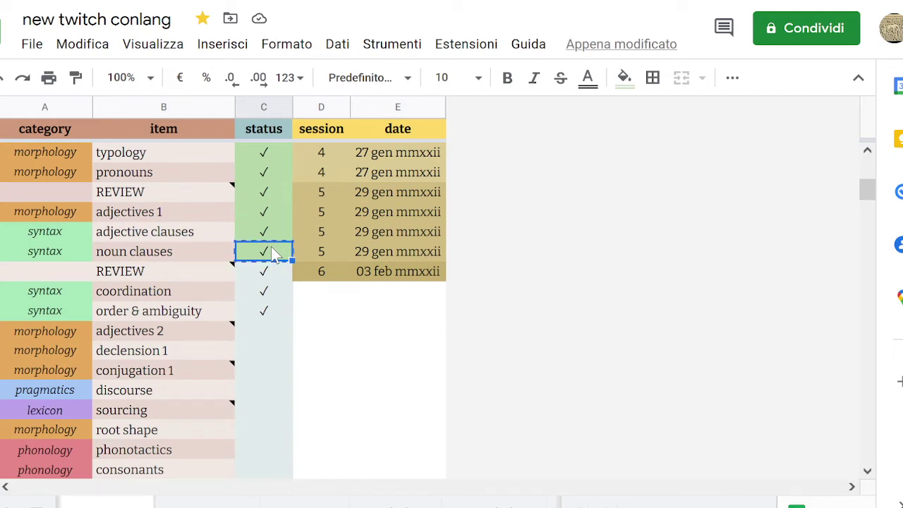
{"action": "key", "text": "shift+Down"}
{"action": "key", "text": "ctrl+v"}
{"action": "key", "text": "Down"}
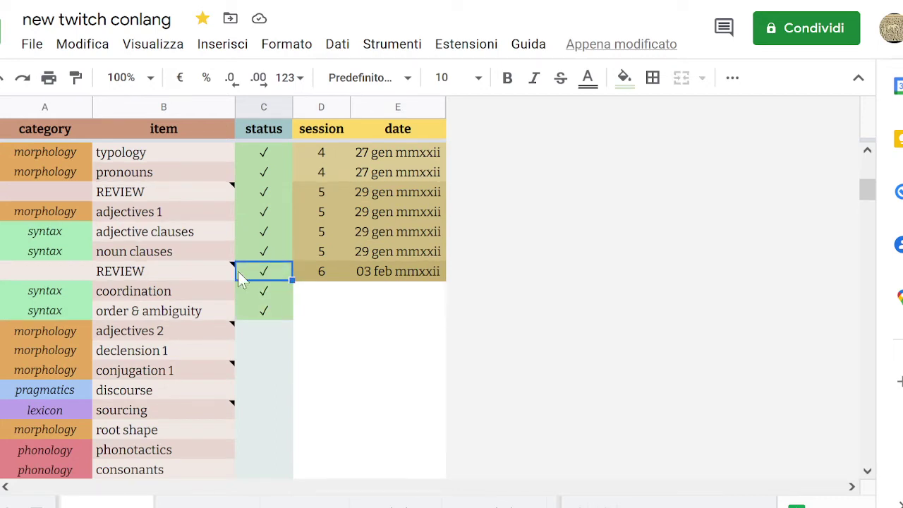
{"action": "left_click", "coordinate": [172, 314]}
{"action": "key", "text": "Right"}
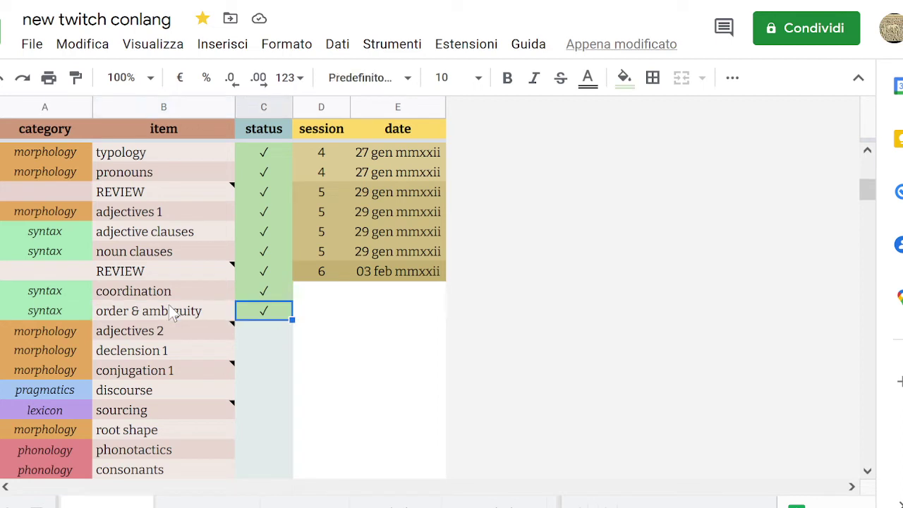
{"action": "key", "text": "Left"}
{"action": "key", "text": "Up"}
{"action": "key", "text": "Down"}
{"action": "key", "text": "Up"}
{"action": "key", "text": "Right"}
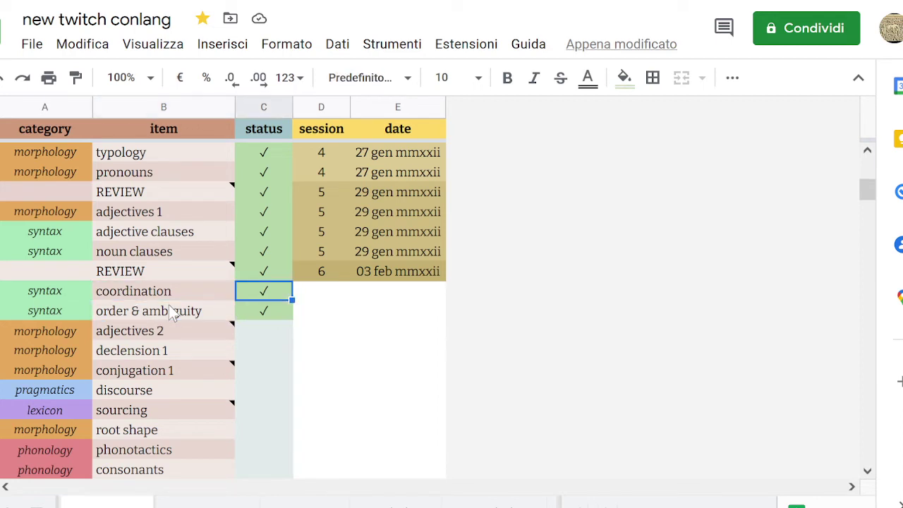
{"action": "key", "text": "Down"}
{"action": "key", "text": "Left"}
{"action": "key", "text": "Up"}
{"action": "key", "text": "Right"}
{"action": "key", "text": "Down"}
{"action": "key", "text": "Left"}
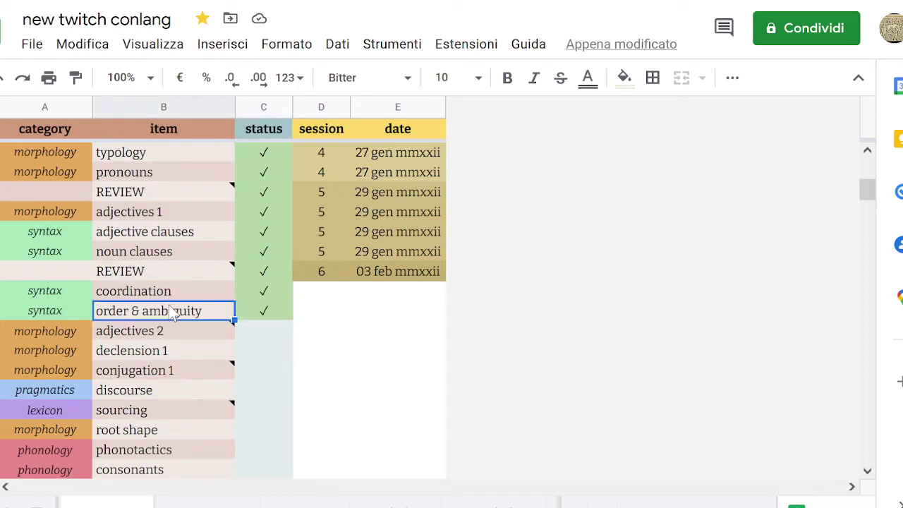
{"action": "key", "text": "Right"}
{"action": "key", "text": "Down"}
{"action": "key", "text": "Down"}
{"action": "key", "text": "Down"}
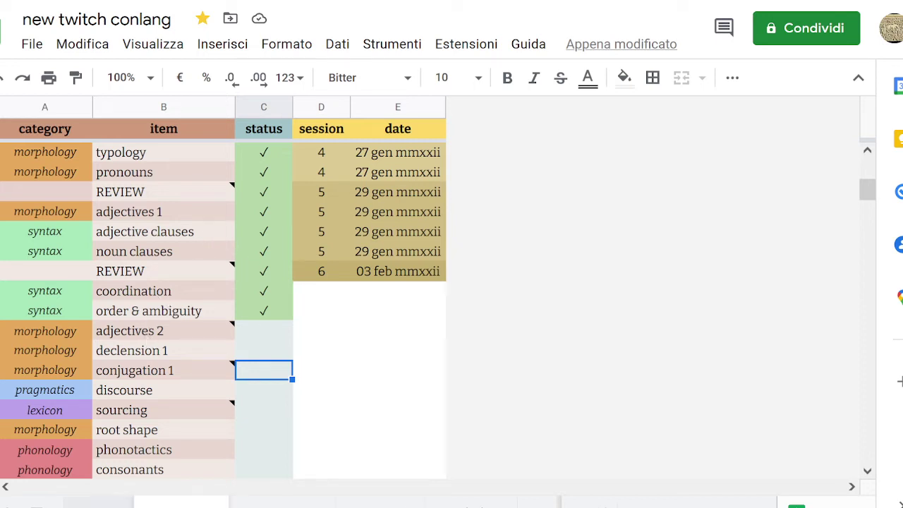
Open the "be right back" sheet and enter "18:33 PST" in the cell beneath the message.
{"action": "left_click", "coordinate": [99, 500]}
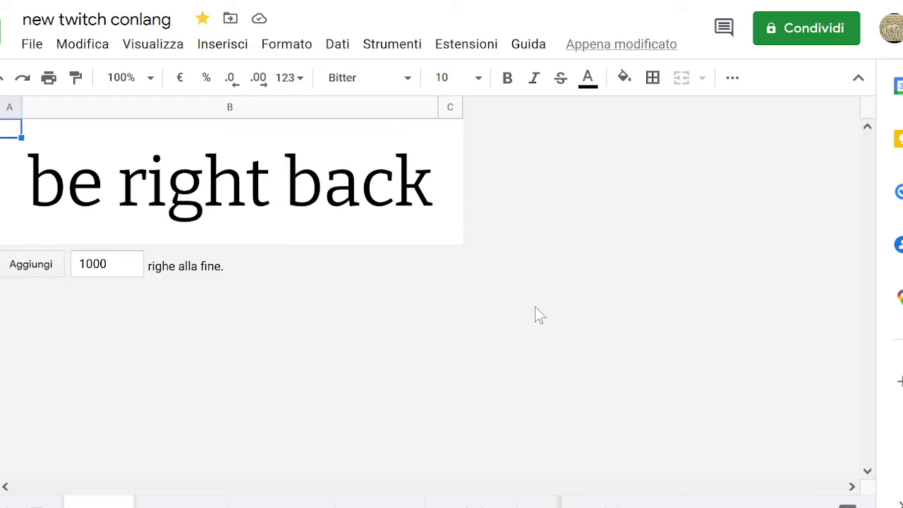
{"action": "key", "text": "Down"}
{"action": "key", "text": "Down"}
{"action": "key", "text": "Right"}
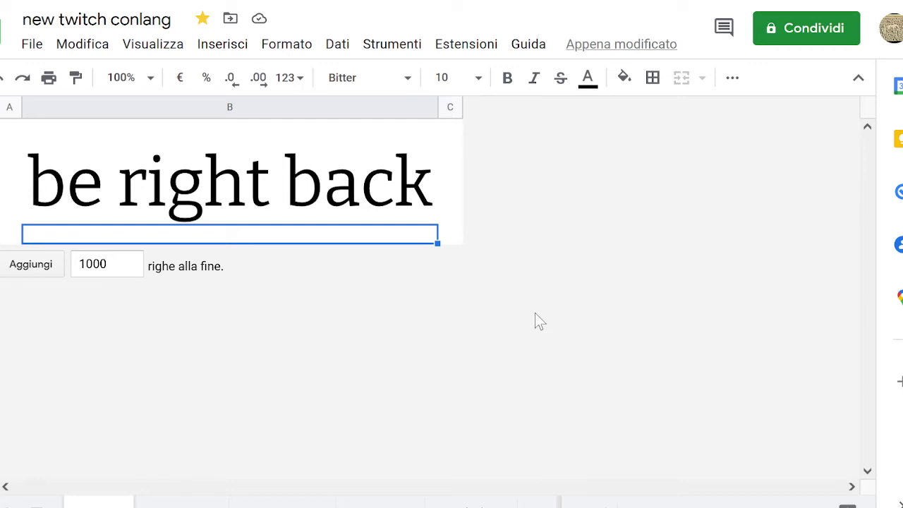
{"action": "type", "text": "18:3"}
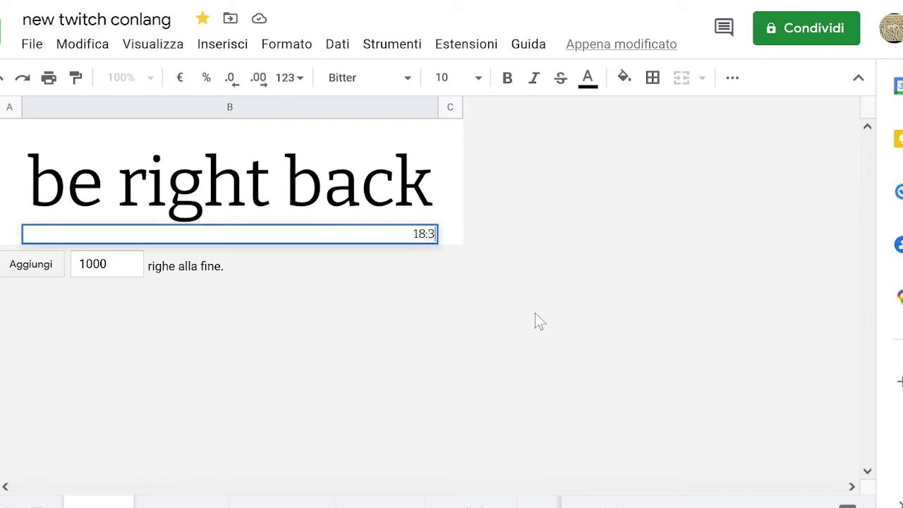
{"action": "type", "text": "3 PST"}
{"action": "left_click", "coordinate": [455, 222]}
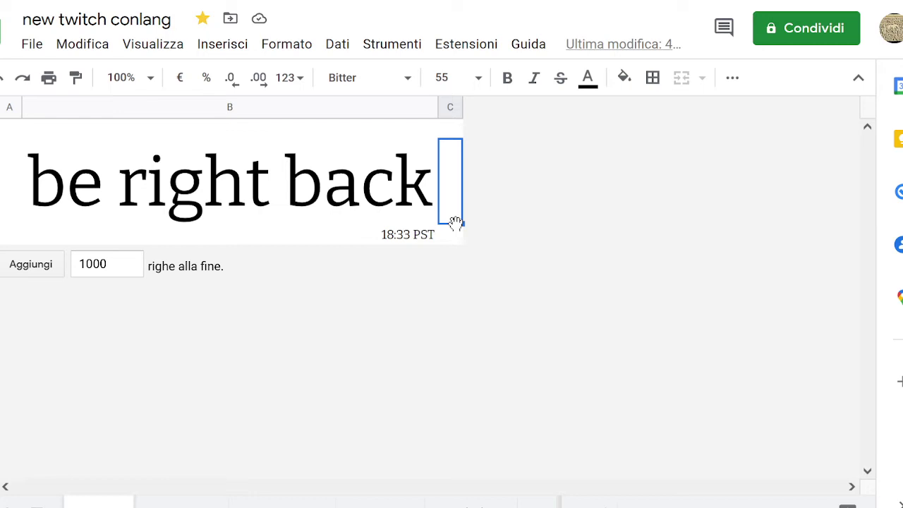
Clear the return time beneath the "be right back" message.
{"action": "left_click", "coordinate": [456, 226]}
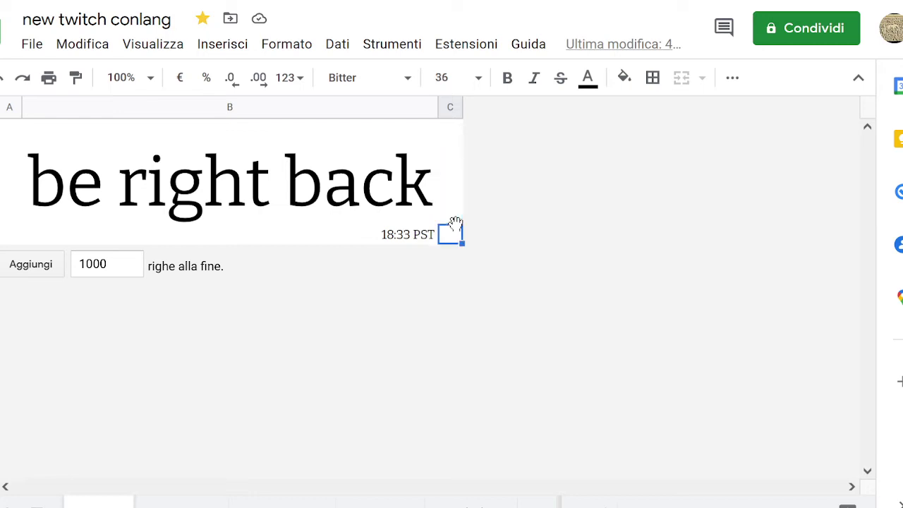
{"action": "key", "text": "Left"}
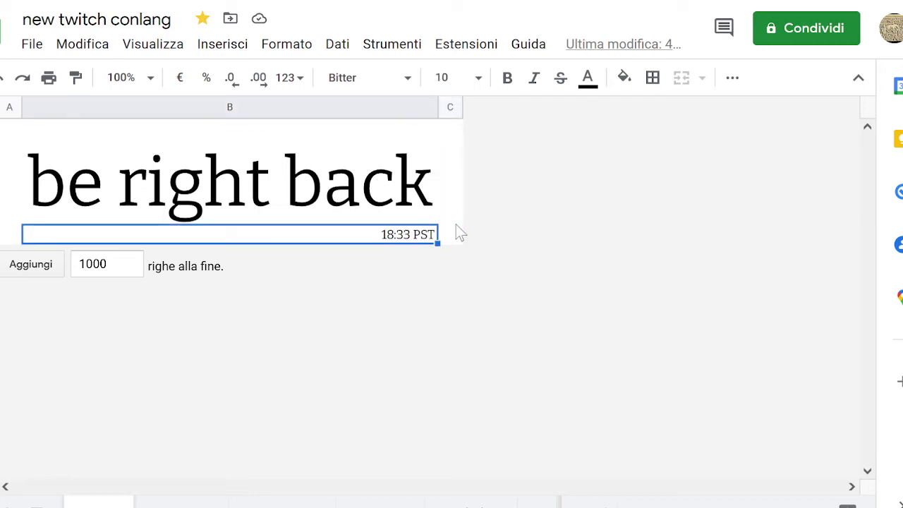
{"action": "key", "text": "Delete"}
{"action": "left_click", "coordinate": [456, 227]}
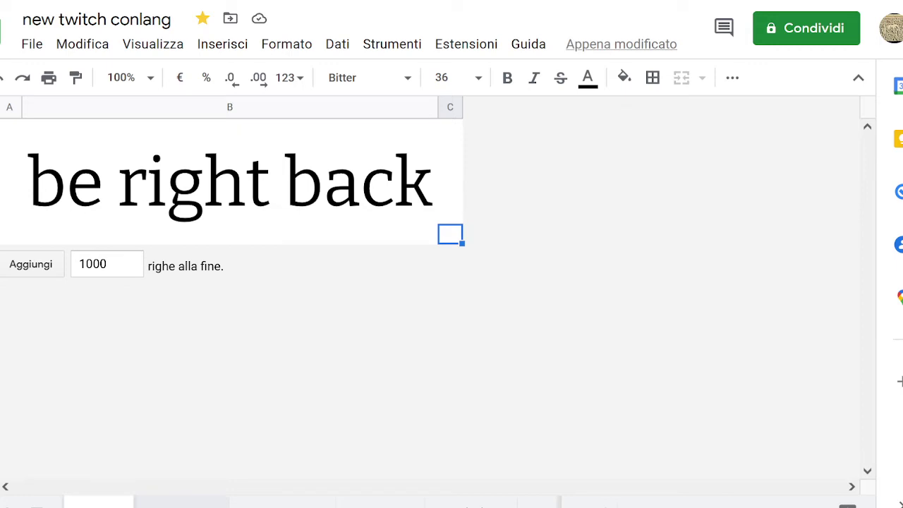
Return to the planning checklist and look back over the completed items from "order & ambiguity" up to "adjectives 1".
{"action": "left_click", "coordinate": [181, 503]}
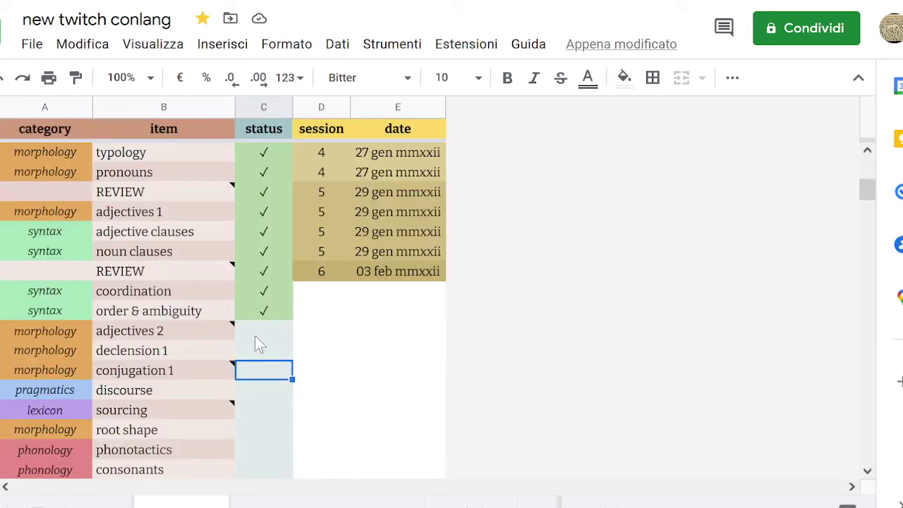
{"action": "key", "text": "Up"}
{"action": "key", "text": "Up"}
{"action": "key", "text": "Up"}
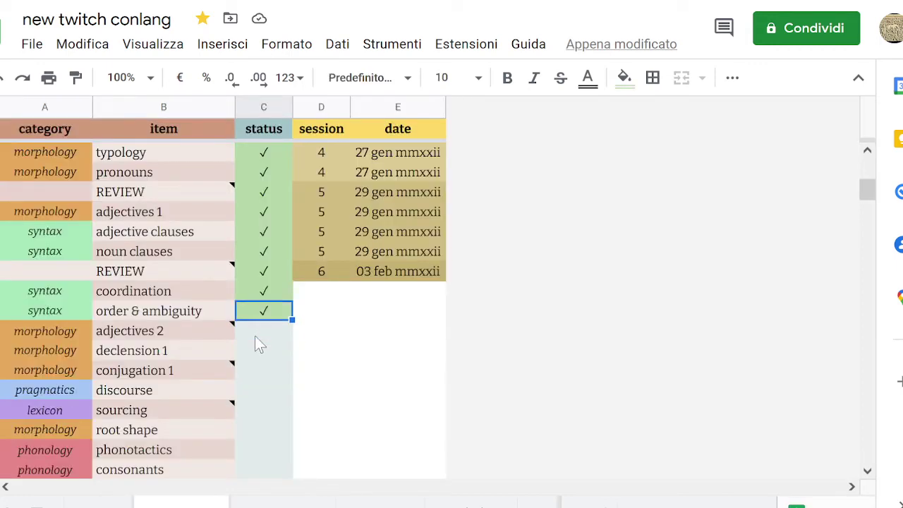
{"action": "key", "text": "Left"}
{"action": "key", "text": "Up"}
{"action": "key", "text": "Up"}
{"action": "key", "text": "Up"}
{"action": "key", "text": "Up"}
{"action": "key", "text": "Up"}
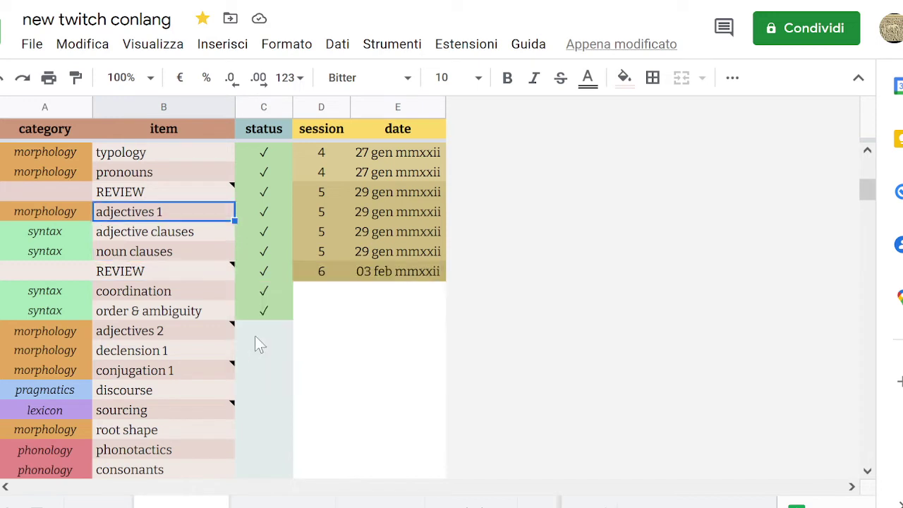
{"action": "key", "text": "Down"}
{"action": "key", "text": "Up"}
{"action": "key", "text": "Down"}
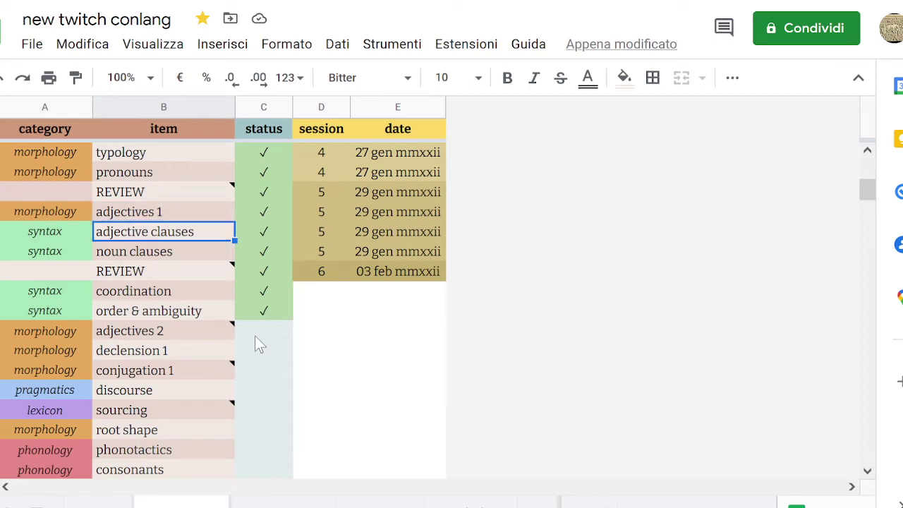
{"action": "key", "text": "Down"}
{"action": "key", "text": "Up"}
{"action": "key", "text": "Down"}
{"action": "key", "text": "Right"}
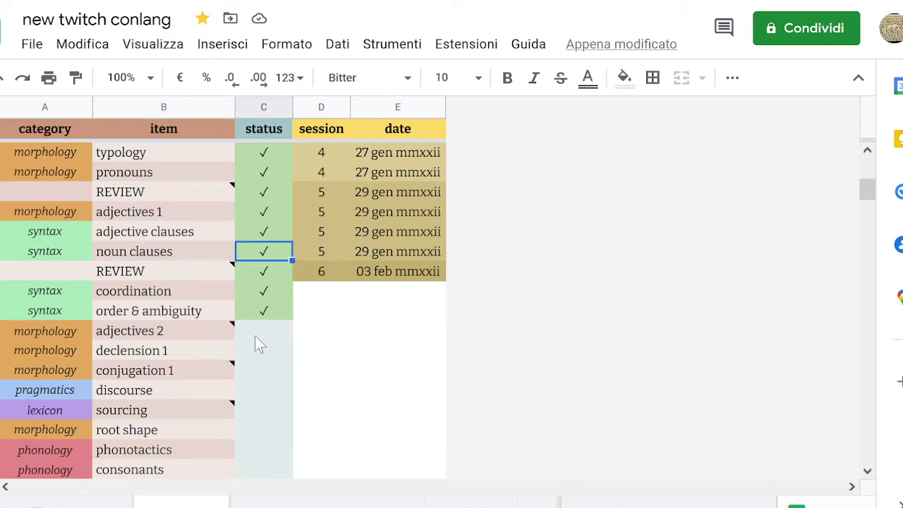
Move on to the "adjectives 2" item in the checklist and read its attached note.
{"action": "key", "text": "Up"}
{"action": "key", "text": "Left"}
{"action": "key", "text": "Down"}
{"action": "key", "text": "Right"}
{"action": "key", "text": "Down"}
{"action": "key", "text": "Down"}
{"action": "key", "text": "Down"}
{"action": "key", "text": "Left"}
{"action": "key", "text": "Down"}
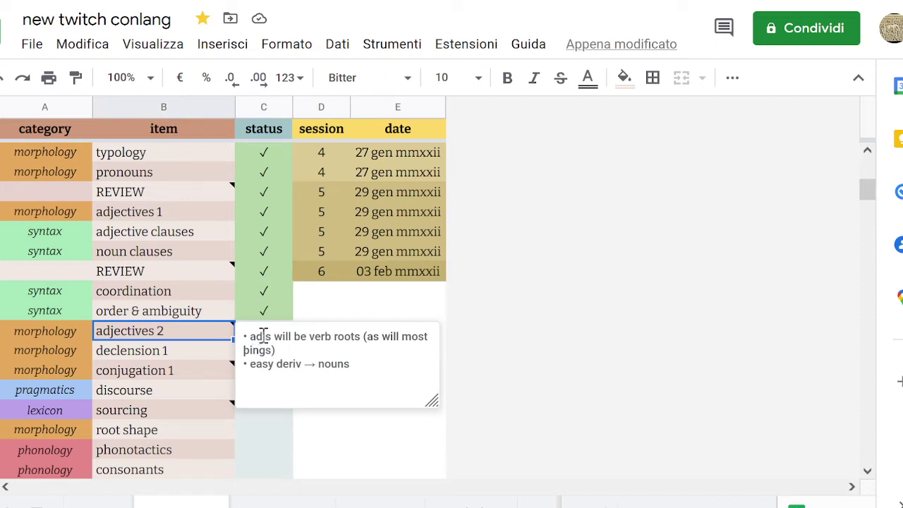
{"action": "left_click", "coordinate": [368, 340]}
{"action": "key", "text": "Down"}
{"action": "key", "text": "Down"}
{"action": "key", "text": "Up"}
{"action": "key", "text": "Down"}
{"action": "left_click", "coordinate": [355, 318]}
{"action": "key", "text": "Left"}
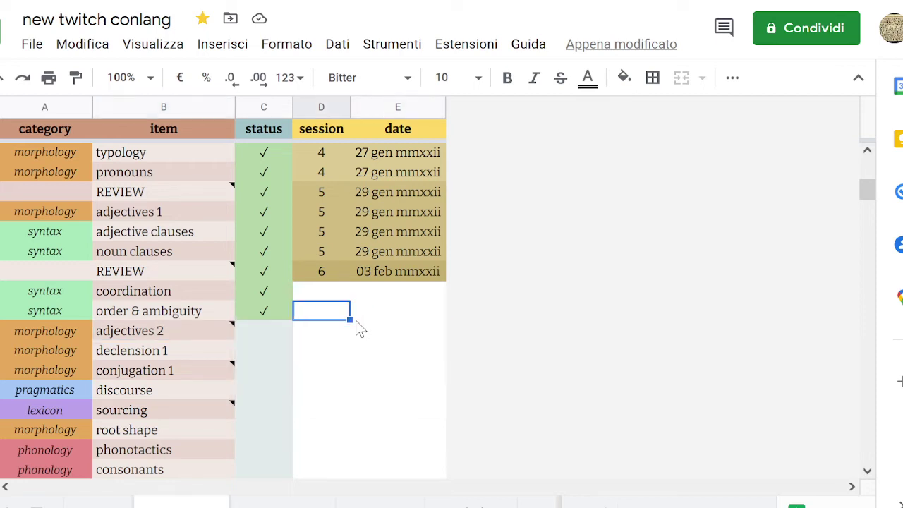
{"action": "key", "text": "Left"}
{"action": "key", "text": "Right"}
Open the sheet on adjective classes and examine the "adjs lean verbwards" list, focusing on its heading and the dimension row.
{"action": "left_click", "coordinate": [470, 503]}
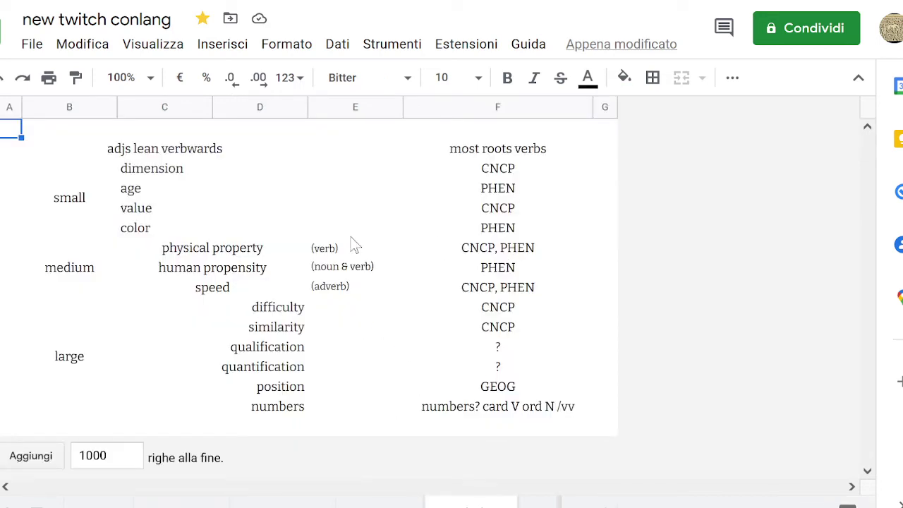
{"action": "left_click", "coordinate": [302, 254]}
{"action": "key", "text": "Up"}
{"action": "key", "text": "Up"}
{"action": "key", "text": "Up"}
{"action": "key", "text": "Up"}
{"action": "key", "text": "Up"}
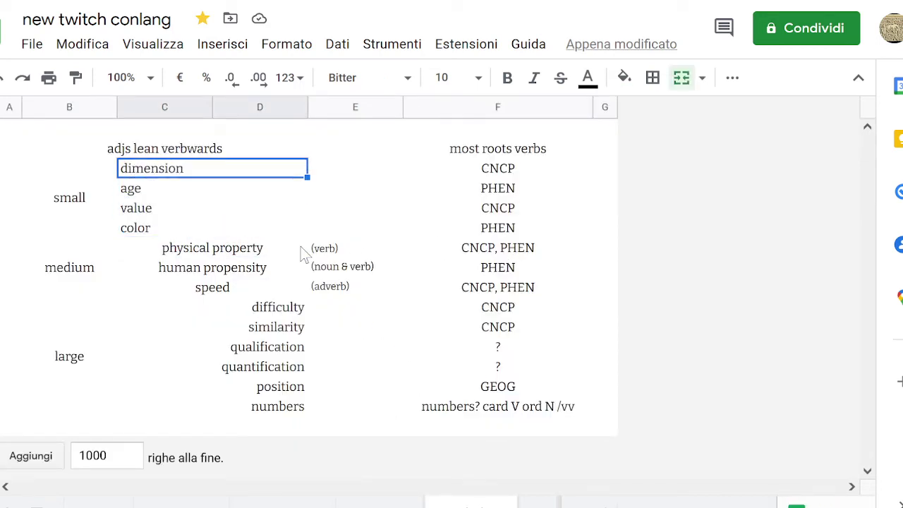
{"action": "key", "text": "Down"}
{"action": "key", "text": "Down"}
{"action": "key", "text": "Up"}
{"action": "key", "text": "Up"}
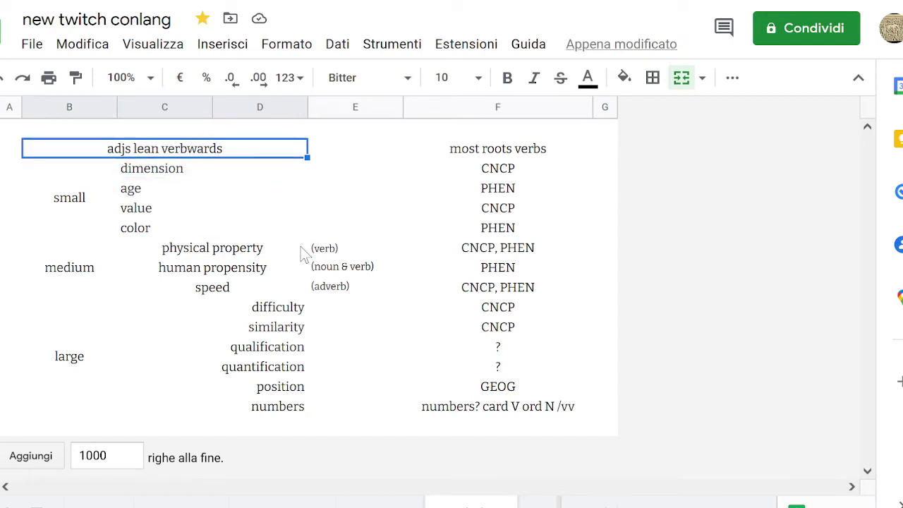
{"action": "key", "text": "Down"}
{"action": "key", "text": "Up"}
{"action": "key", "text": "Down"}
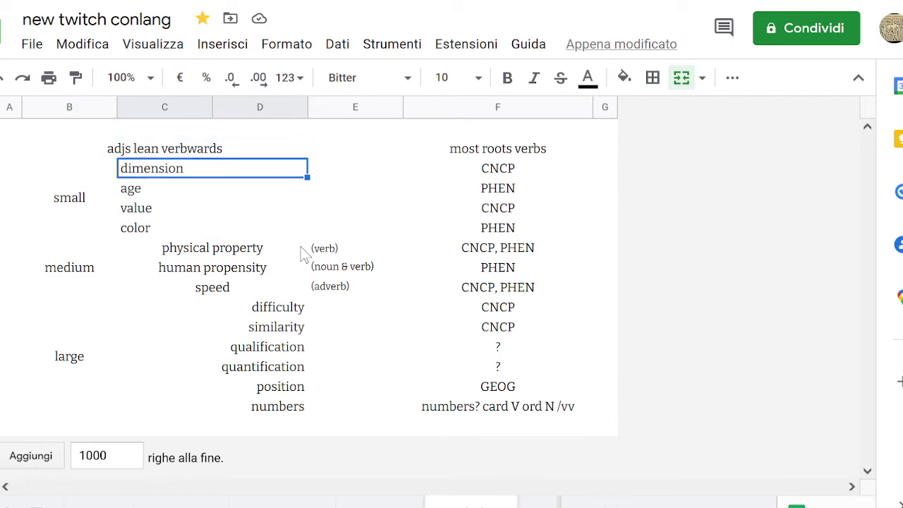
{"action": "key", "text": "Up"}
{"action": "key", "text": "Down"}
{"action": "key", "text": "Up"}
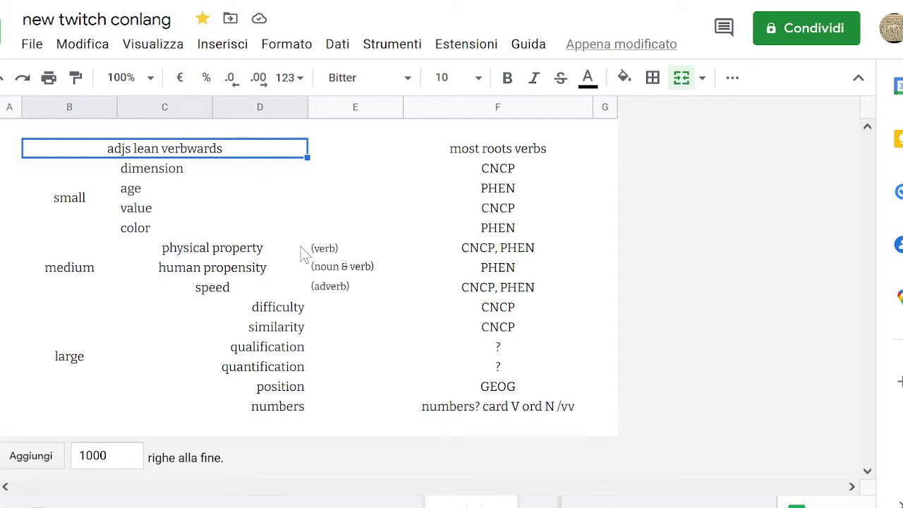
Examine the first adjective classes beneath the "adjs lean verbwards" heading, focusing on dimension, age and value.
{"action": "key", "text": "Down"}
{"action": "key", "text": "Up"}
{"action": "key", "text": "Down"}
{"action": "key", "text": "Down"}
{"action": "key", "text": "Up"}
{"action": "key", "text": "Up"}
{"action": "key", "text": "Up"}
{"action": "key", "text": "Down"}
{"action": "key", "text": "Down"}
{"action": "key", "text": "Down"}
{"action": "key", "text": "Up"}
{"action": "key", "text": "Up"}
{"action": "key", "text": "Down"}
{"action": "key", "text": "Down"}
{"action": "key", "text": "Down"}
{"action": "key", "text": "Up"}
{"action": "key", "text": "Up"}
{"action": "key", "text": "Up"}
{"action": "key", "text": "Down"}
{"action": "key", "text": "Down"}
{"action": "key", "text": "Down"}
{"action": "key", "text": "Down"}
{"action": "key", "text": "Up"}
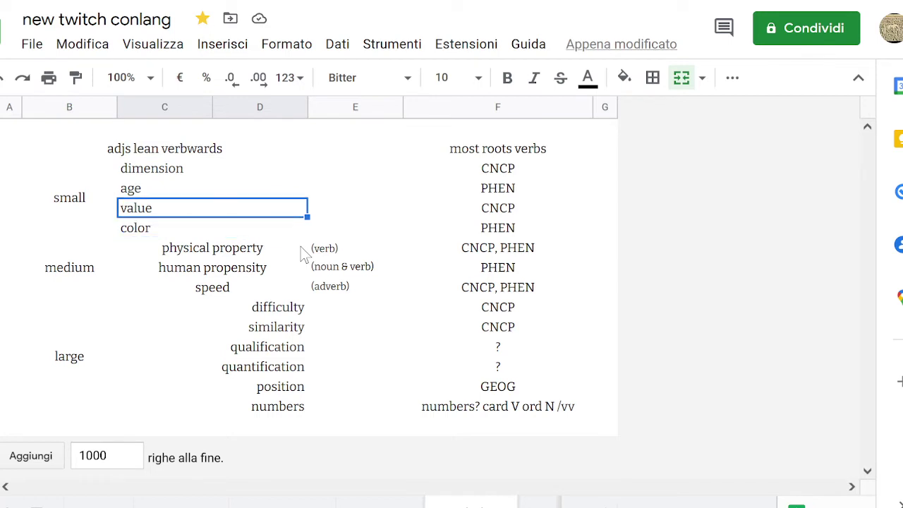
Read through the medium and large adjective classes down to numbers and return to the list's heading.
{"action": "key", "text": "Up"}
{"action": "key", "text": "Up"}
{"action": "key", "text": "Down"}
{"action": "key", "text": "Down"}
{"action": "key", "text": "Down"}
{"action": "key", "text": "Down"}
{"action": "key", "text": "Down"}
{"action": "key", "text": "Down"}
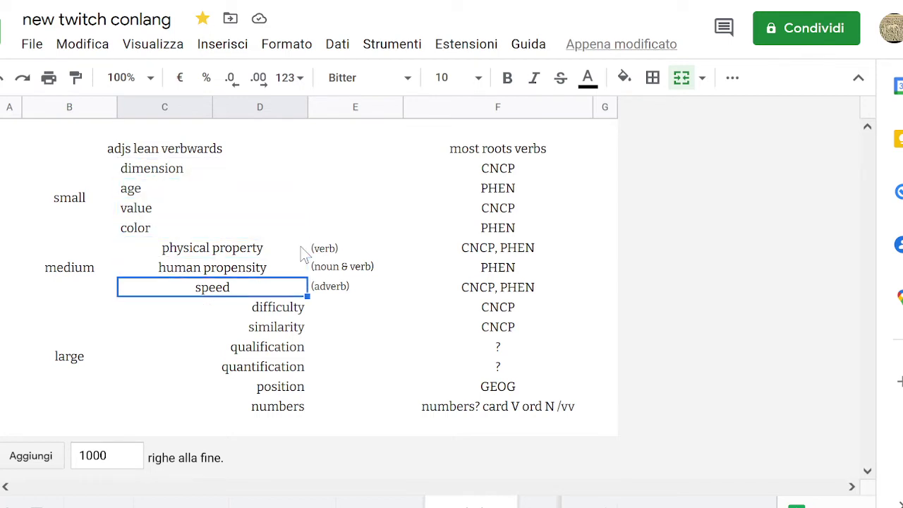
{"action": "key", "text": "Down"}
{"action": "key", "text": "Down"}
{"action": "key", "text": "Down"}
{"action": "key", "text": "Down"}
{"action": "key", "text": "Down"}
{"action": "key", "text": "Down"}
{"action": "key", "text": "Up"}
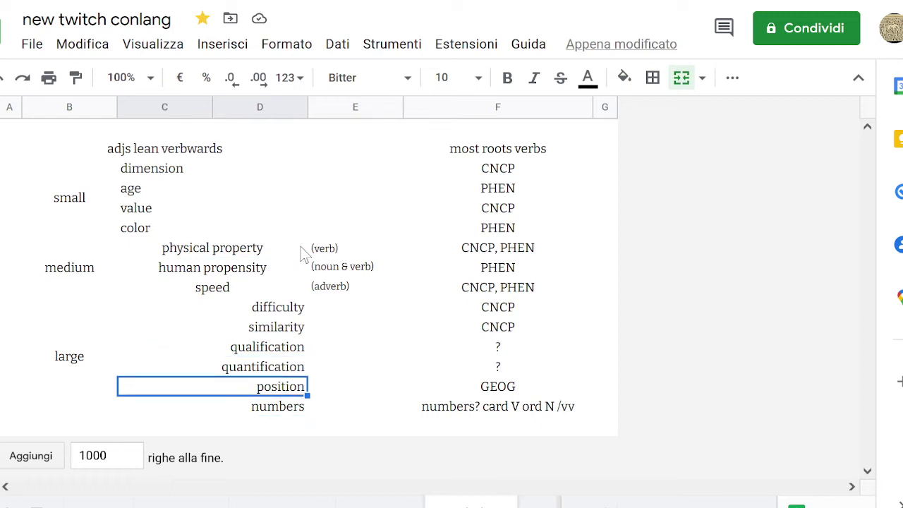
{"action": "key", "text": "Up"}
{"action": "key", "text": "Up"}
{"action": "key", "text": "Up"}
{"action": "key", "text": "Up"}
{"action": "key", "text": "Up"}
{"action": "key", "text": "Up"}
{"action": "key", "text": "Up"}
{"action": "key", "text": "Up"}
{"action": "key", "text": "Up"}
{"action": "key", "text": "Up"}
{"action": "key", "text": "Up"}
{"action": "key", "text": "Up"}
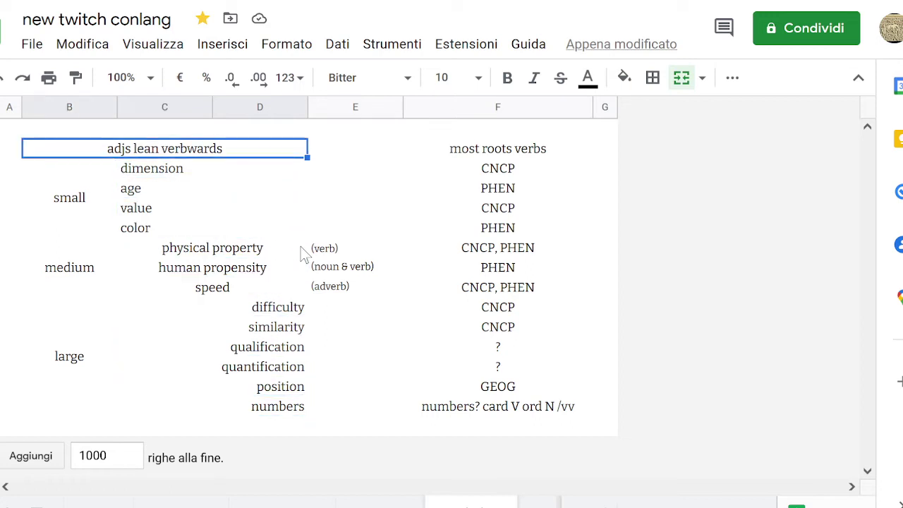
Compare the "adjs lean verbwards" heading with the "most roots verbs" heading in the same row.
{"action": "key", "text": "Right"}
{"action": "key", "text": "Left"}
{"action": "key", "text": "Right"}
{"action": "key", "text": "Right"}
{"action": "key", "text": "Left"}
{"action": "key", "text": "Right"}
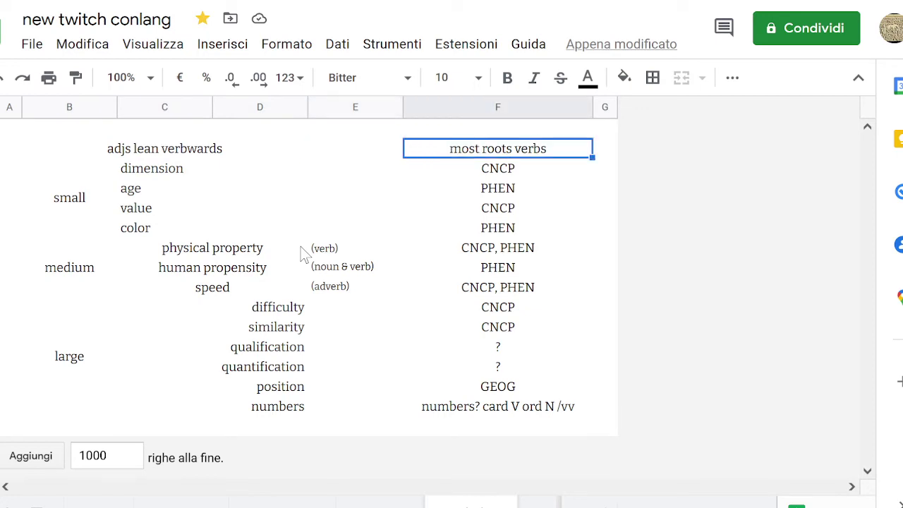
{"action": "key", "text": "Left"}
{"action": "key", "text": "Left"}
{"action": "key", "text": "Right"}
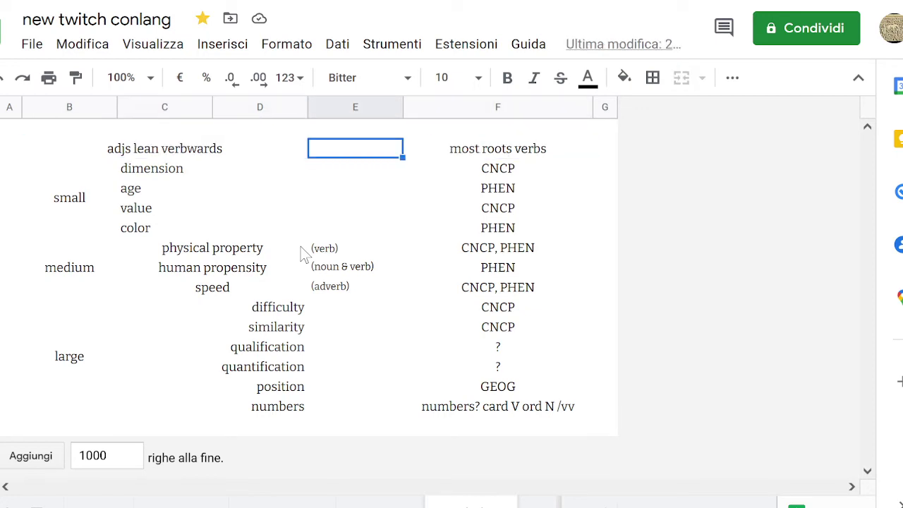
{"action": "key", "text": "Right"}
{"action": "key", "text": "Left"}
{"action": "key", "text": "Left"}
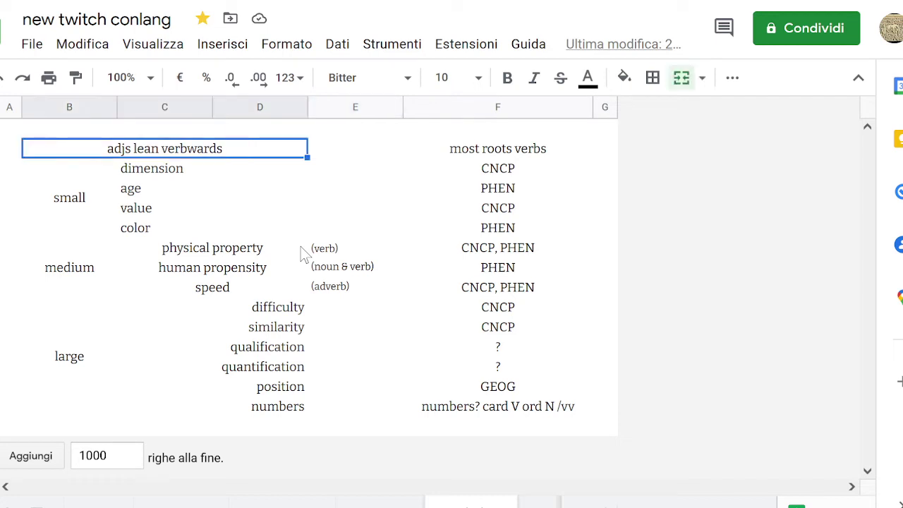
{"action": "key", "text": "Right"}
{"action": "key", "text": "Right"}
{"action": "key", "text": "Left"}
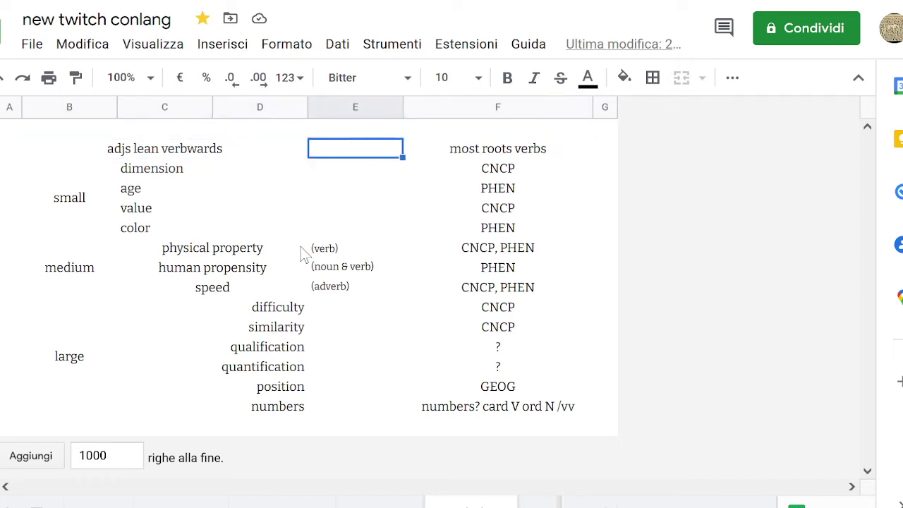
{"action": "key", "text": "Left"}
{"action": "key", "text": "Right"}
{"action": "key", "text": "Left"}
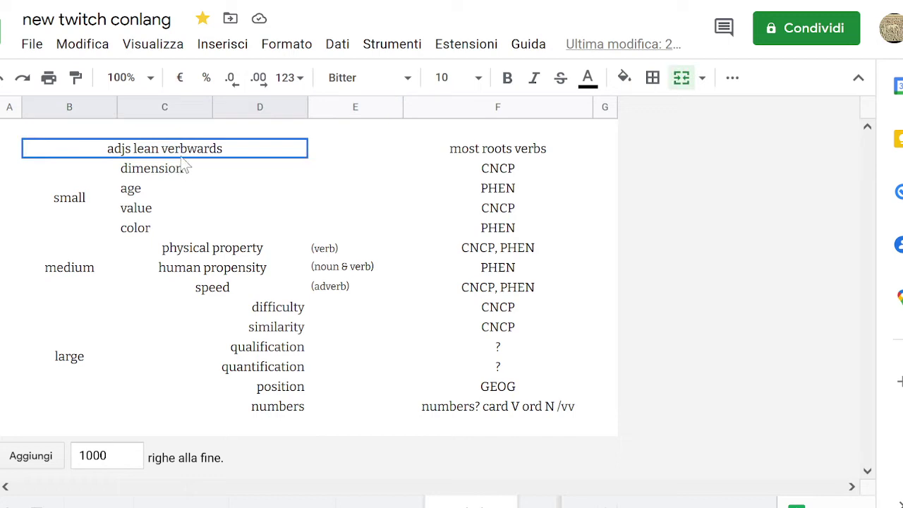
{"action": "key", "text": "Return"}
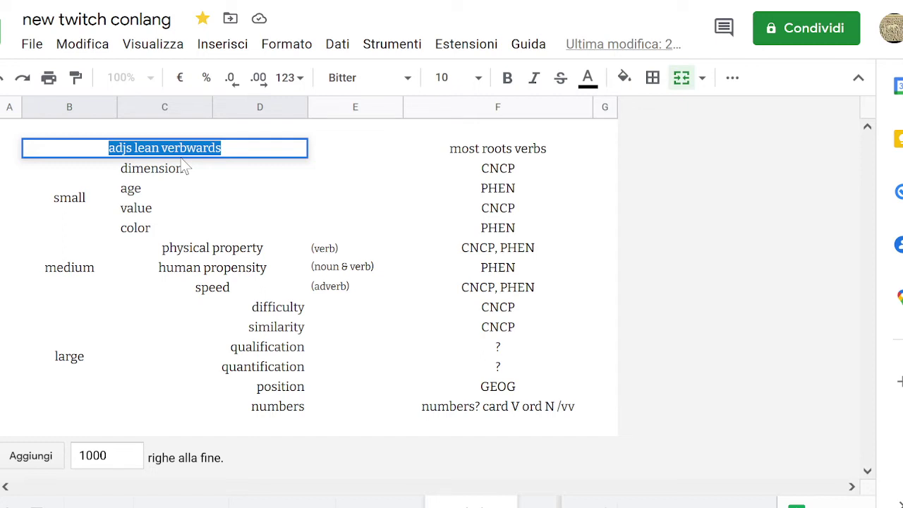
{"action": "left_click", "coordinate": [342, 141]}
{"action": "key", "text": "Left"}
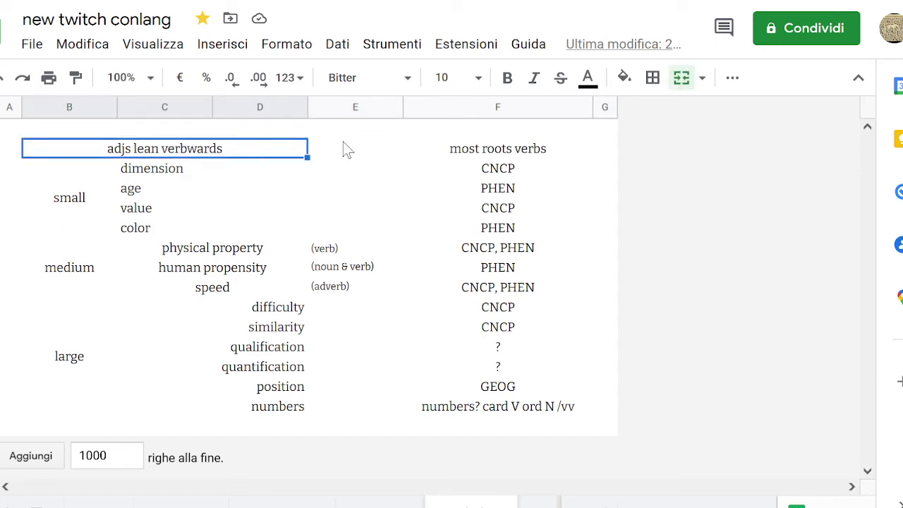
{"action": "double_click", "coordinate": [285, 148]}
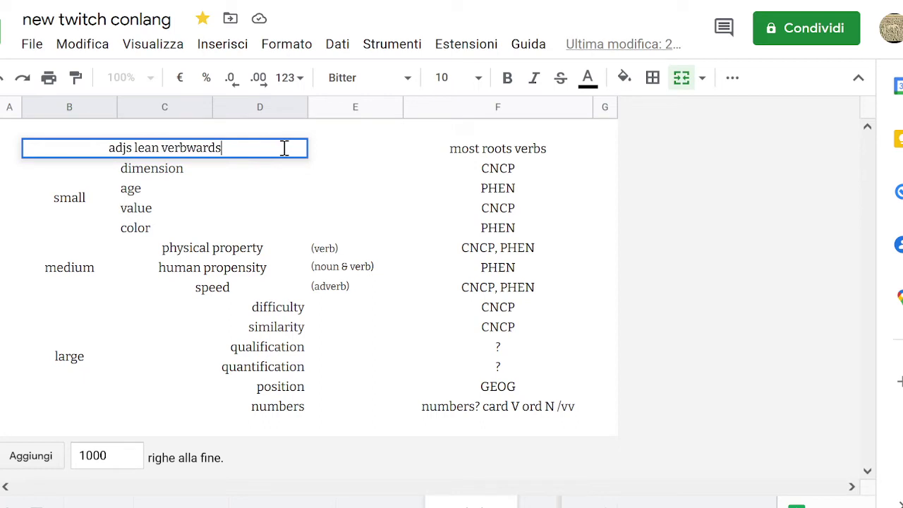
{"action": "left_click", "coordinate": [336, 141]}
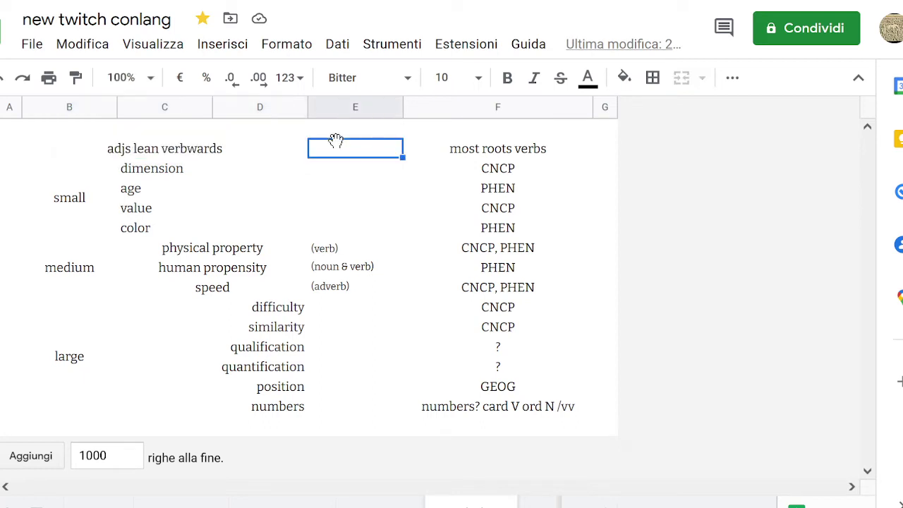
{"action": "key", "text": "Left"}
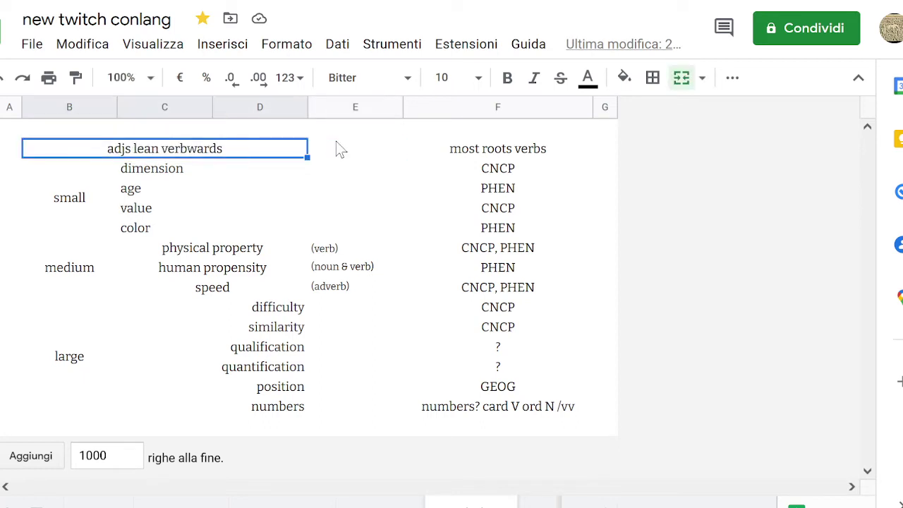
{"action": "left_click", "coordinate": [335, 141]}
{"action": "key", "text": "Left"}
{"action": "left_click", "coordinate": [336, 141]}
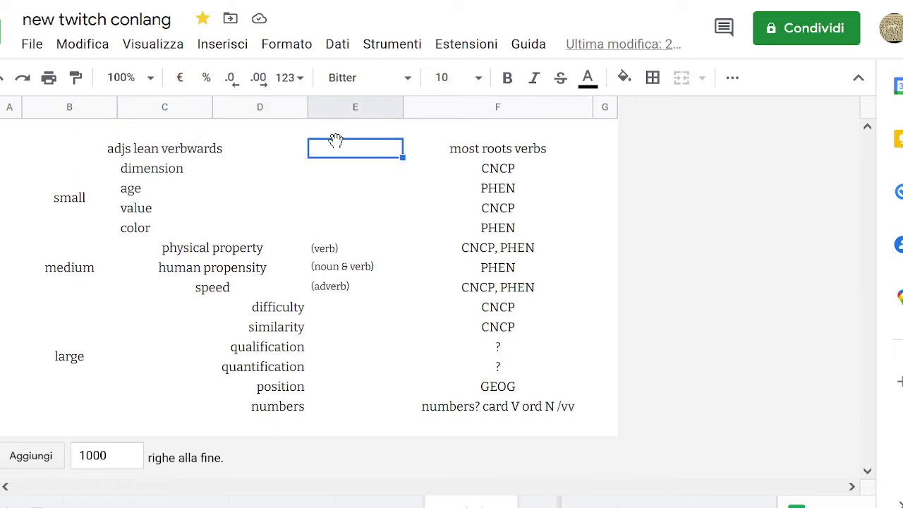
{"action": "key", "text": "Left"}
{"action": "left_click", "coordinate": [335, 141]}
{"action": "key", "text": "Left"}
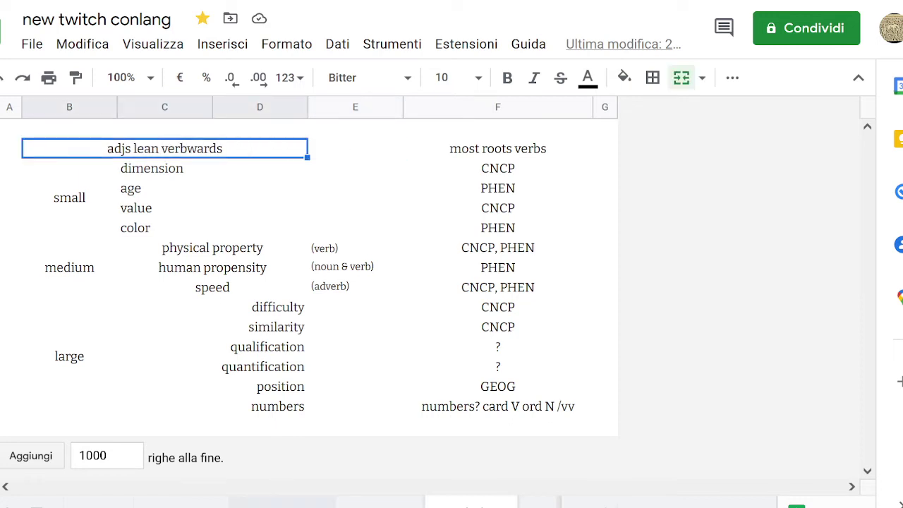
Open the sheet with the language's goals and features and look at the "easy derivation between PoS" feature.
{"action": "left_click", "coordinate": [282, 504]}
{"action": "left_click", "coordinate": [372, 236]}
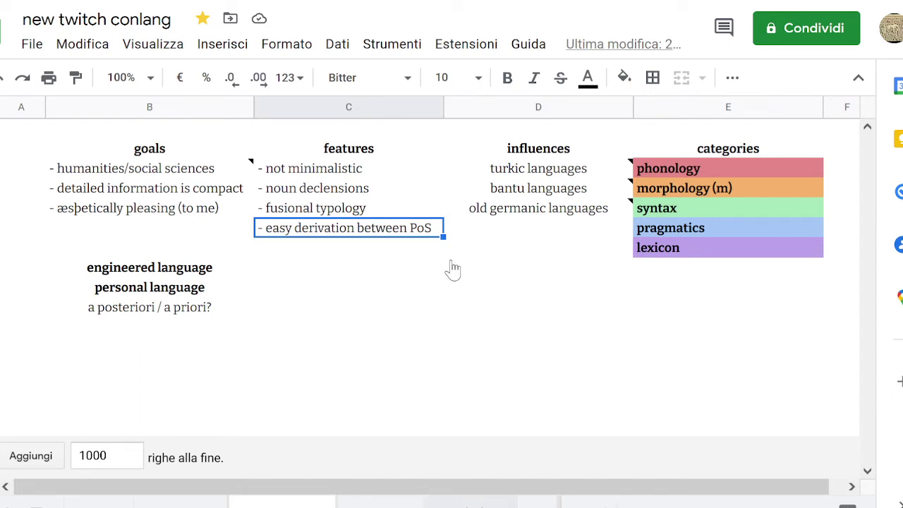
On the adjective classes sheet, change the heading above the small, medium and large groups to "adjs = verbs".
{"action": "left_click", "coordinate": [470, 502]}
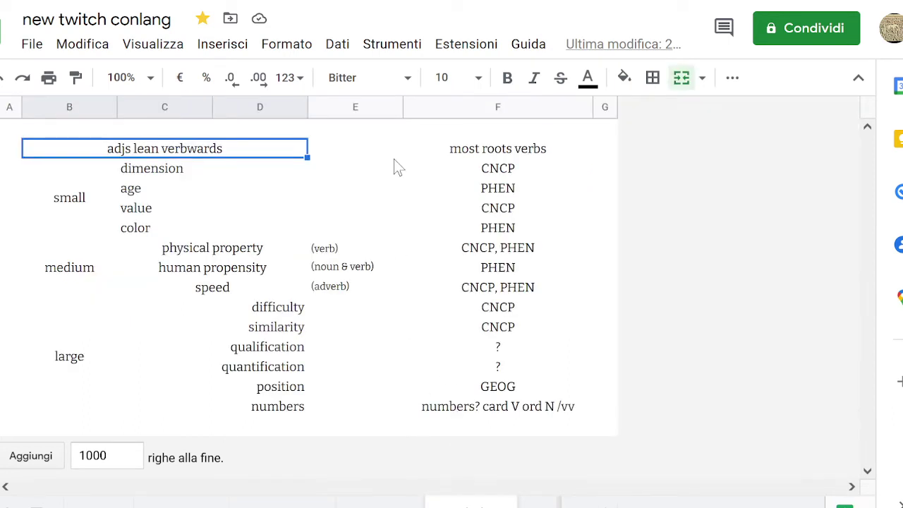
{"action": "type", "text": "adjs = verbs"}
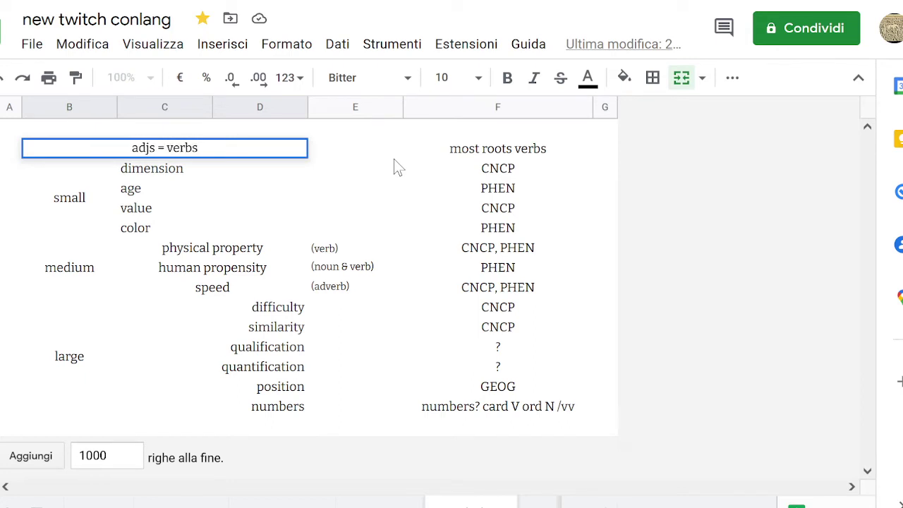
{"action": "key", "text": "Return"}
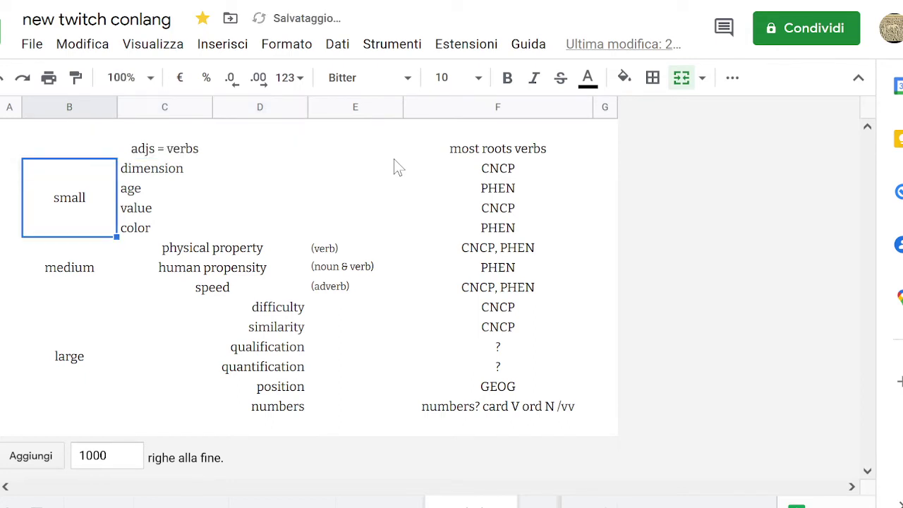
Review the list of adjective categories under the heading, from dimension through quantification and position.
{"action": "key", "text": "Right"}
{"action": "key", "text": "Down"}
{"action": "key", "text": "Down"}
{"action": "key", "text": "Down"}
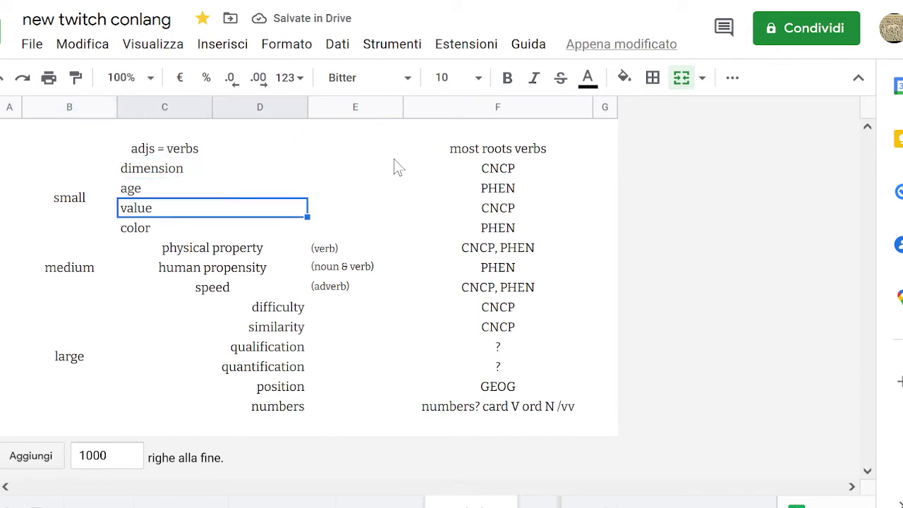
{"action": "key", "text": "Down"}
{"action": "key", "text": "Down"}
{"action": "key", "text": "Down"}
{"action": "key", "text": "Down"}
{"action": "key", "text": "Down"}
{"action": "key", "text": "Down"}
{"action": "key", "text": "Down"}
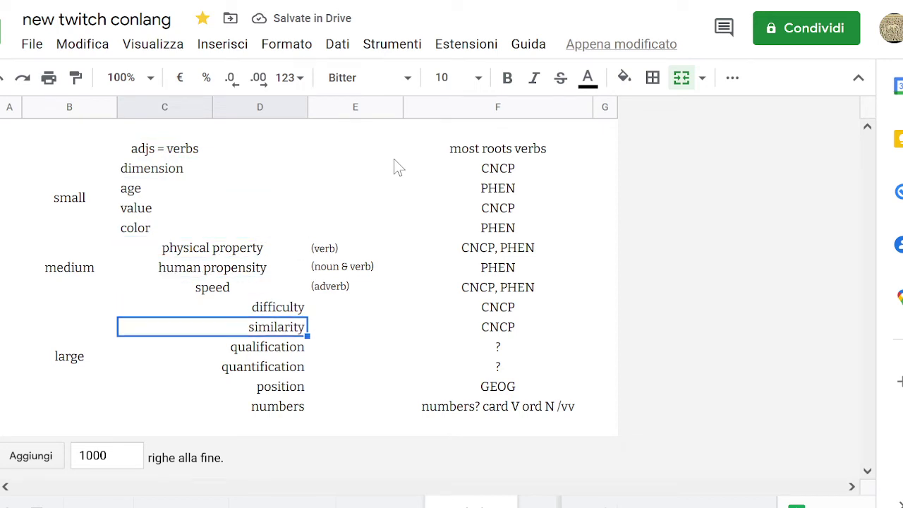
{"action": "key", "text": "Down"}
{"action": "key", "text": "Down"}
{"action": "key", "text": "Up"}
{"action": "key", "text": "Up"}
{"action": "key", "text": "Up"}
{"action": "key", "text": "Up"}
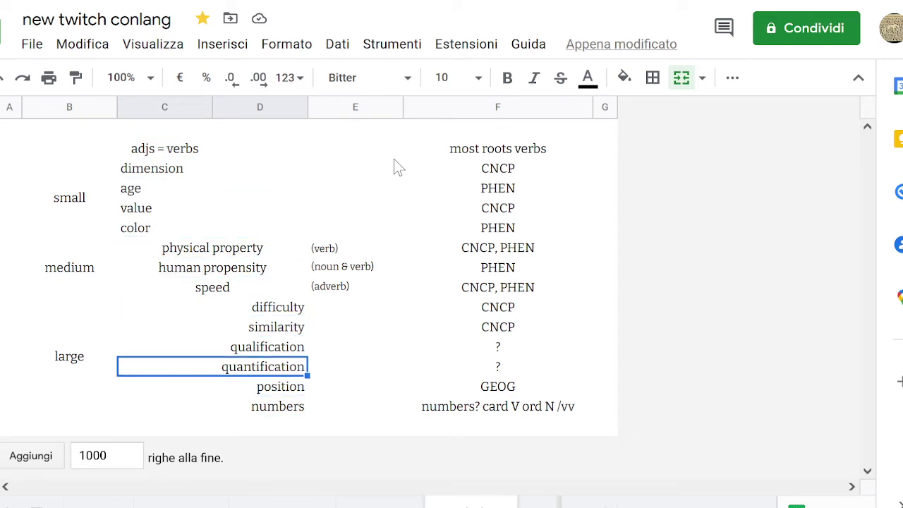
{"action": "key", "text": "Up"}
{"action": "key", "text": "Up"}
{"action": "key", "text": "Up"}
{"action": "key", "text": "Up"}
{"action": "key", "text": "Up"}
{"action": "key", "text": "Up"}
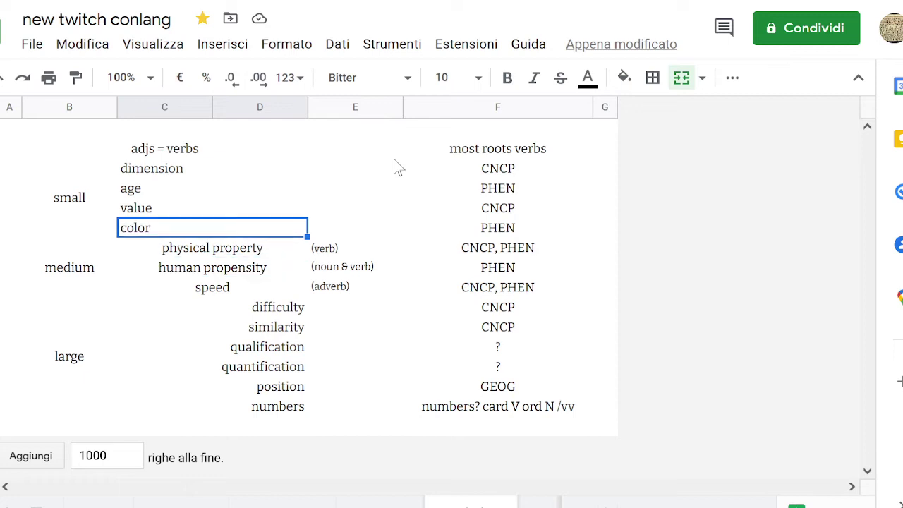
{"action": "key", "text": "Up"}
{"action": "key", "text": "Up"}
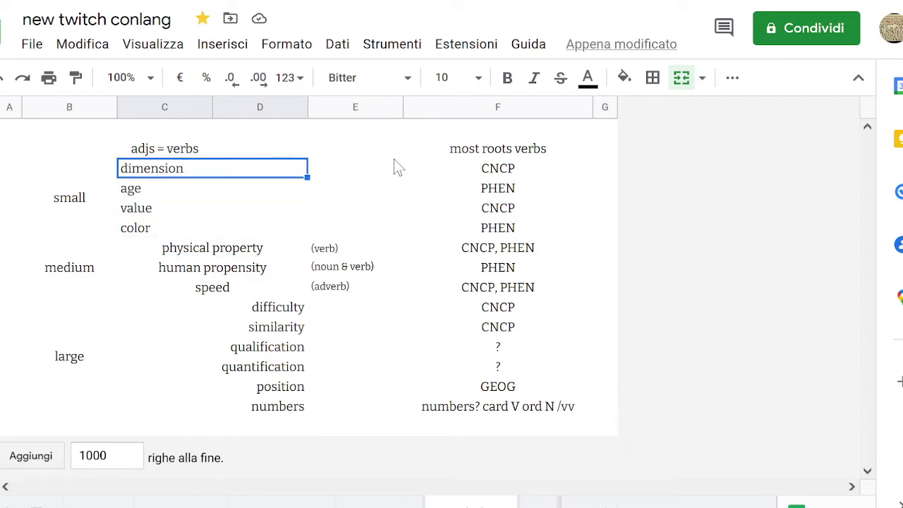
{"action": "key", "text": "Down"}
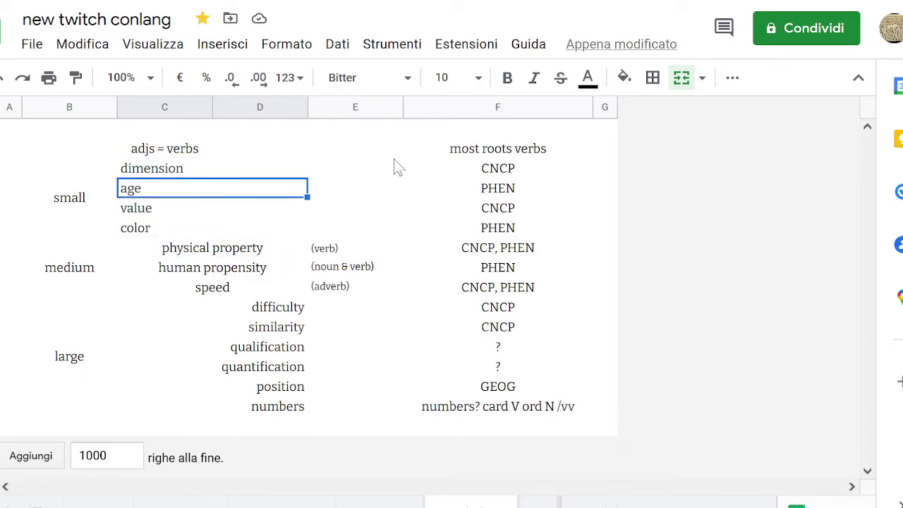
{"action": "key", "text": "Down"}
{"action": "key", "text": "Up"}
{"action": "key", "text": "Up"}
{"action": "key", "text": "Down"}
On the sheet with the word order table, examine the ADJ row's order and the COPULA example beneath it.
{"action": "key", "text": "ctrl+shift+Page_Up"}
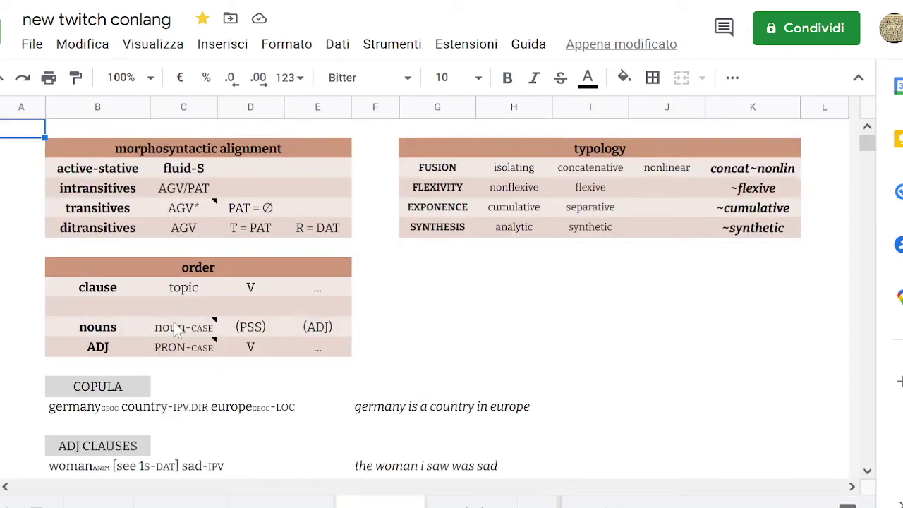
{"action": "left_click", "coordinate": [117, 331]}
{"action": "key", "text": "Down"}
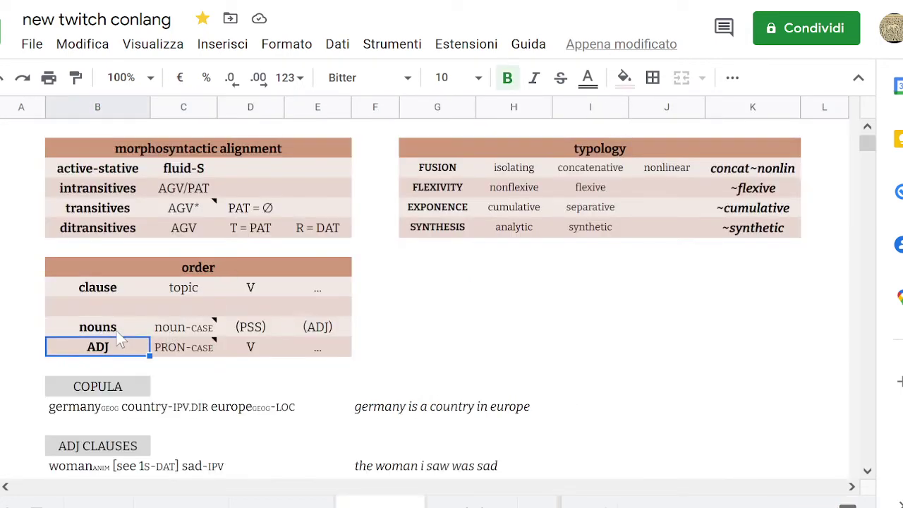
{"action": "key", "text": "Right"}
{"action": "key", "text": "Right"}
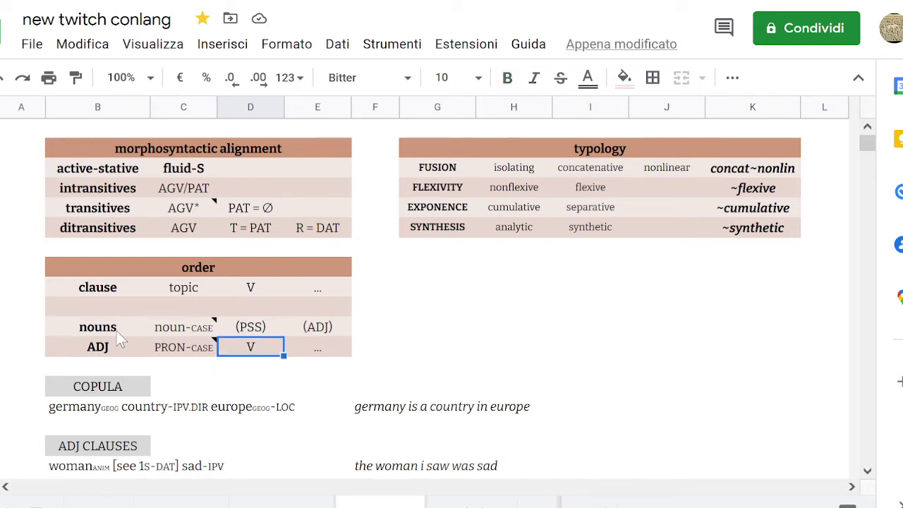
{"action": "key", "text": "Down"}
{"action": "key", "text": "Down"}
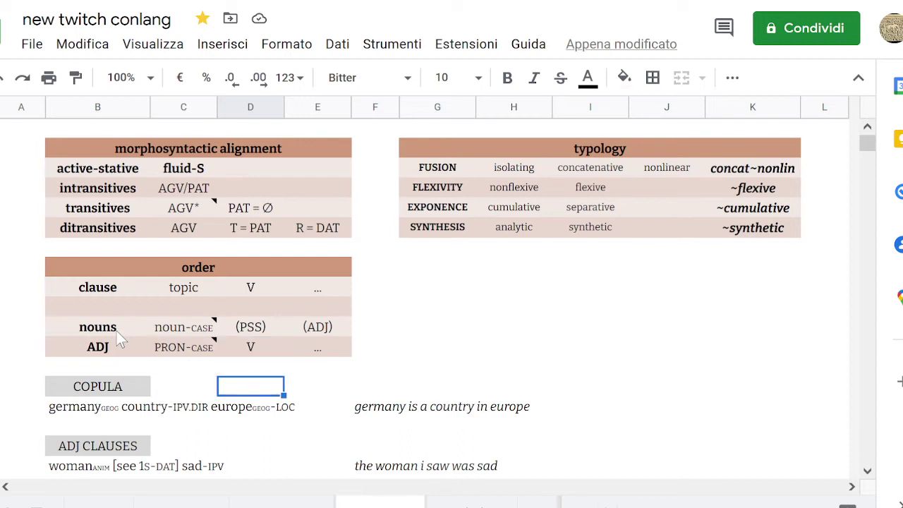
{"action": "key", "text": "Up"}
{"action": "key", "text": "Up"}
{"action": "key", "text": "Down"}
{"action": "key", "text": "Down"}
{"action": "key", "text": "Down"}
{"action": "key", "text": "Down"}
{"action": "key", "text": "Down"}
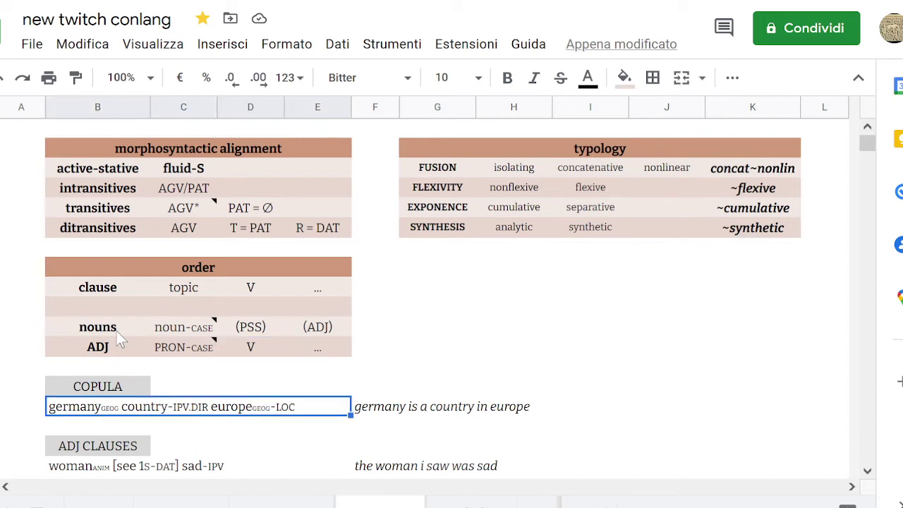
Examine the first ADJ CLAUSES example, comparing its gloss with the translation "the woman i saw was sad".
{"action": "key", "text": "Down"}
{"action": "key", "text": "Down"}
{"action": "key", "text": "Down"}
{"action": "key", "text": "Up"}
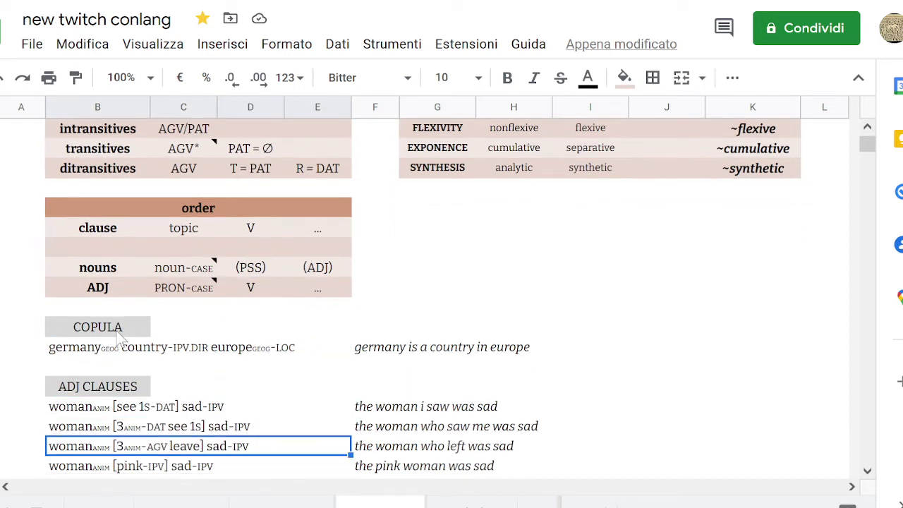
{"action": "key", "text": "Up"}
{"action": "key", "text": "Up"}
{"action": "scroll", "coordinate": [120, 340], "scroll_direction": "down", "scroll_amount": 2}
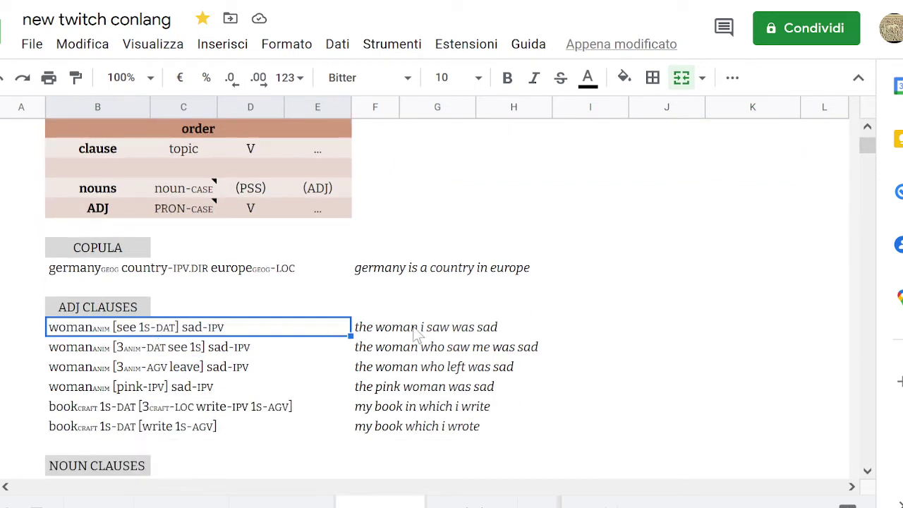
{"action": "key", "text": "Right"}
{"action": "key", "text": "Left"}
{"action": "key", "text": "Right"}
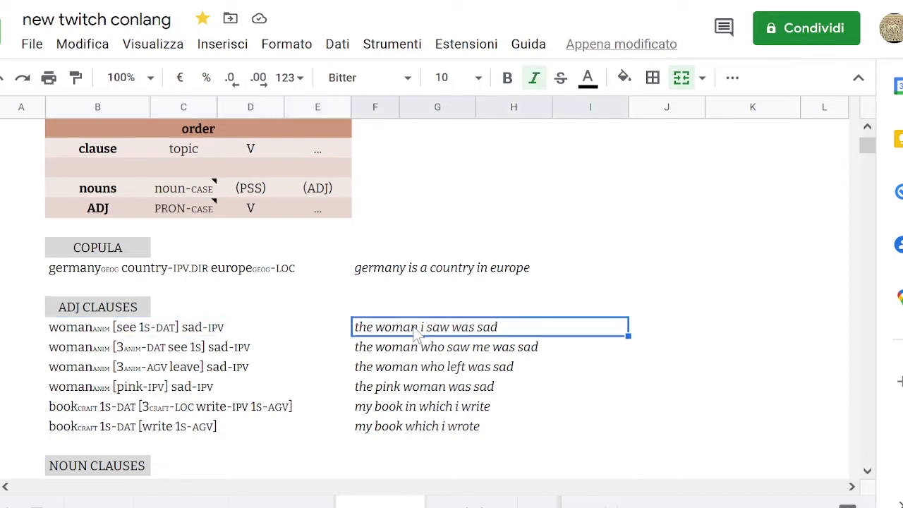
{"action": "key", "text": "Left"}
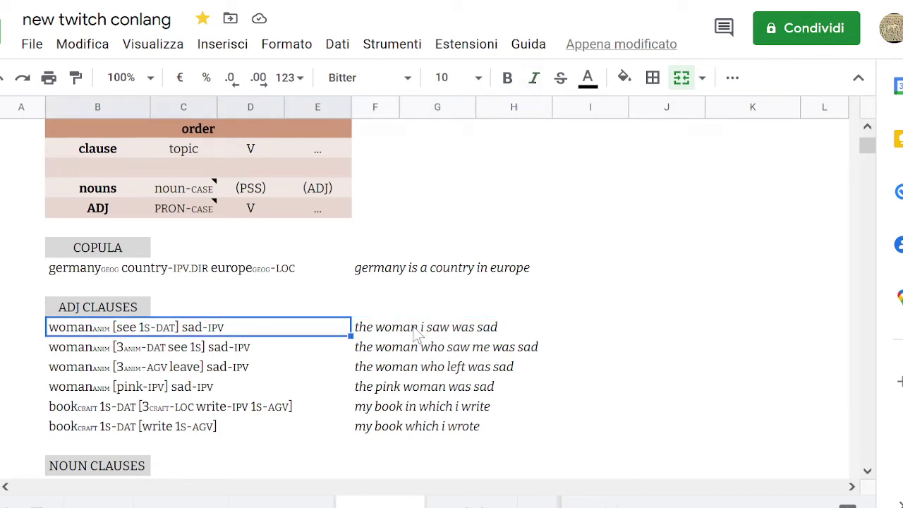
{"action": "key", "text": "Right"}
{"action": "key", "text": "Left"}
{"action": "key", "text": "Right"}
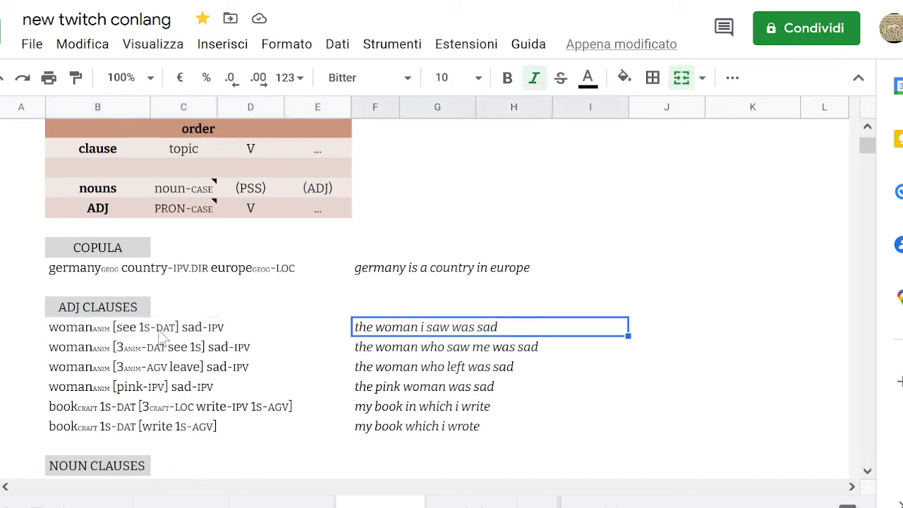
{"action": "key", "text": "Left"}
{"action": "key", "text": "Down"}
{"action": "key", "text": "Up"}
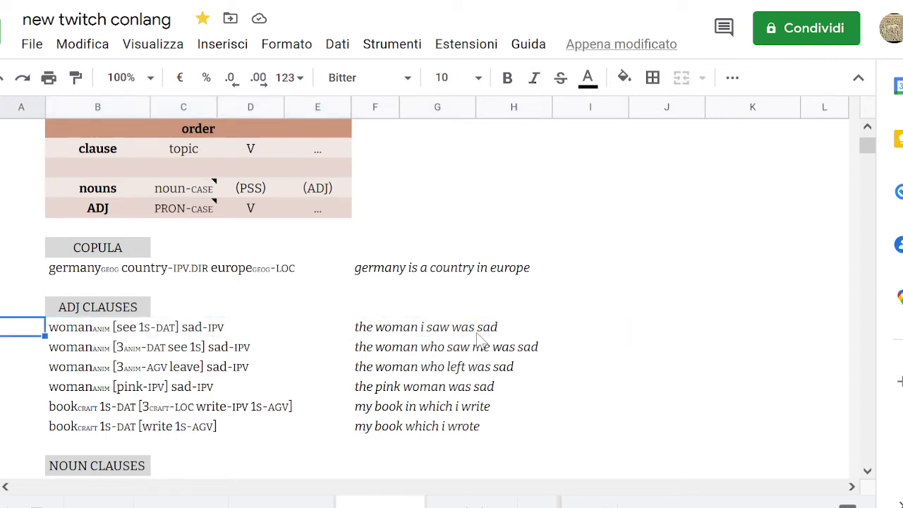
{"action": "key", "text": "Right"}
{"action": "key", "text": "Left"}
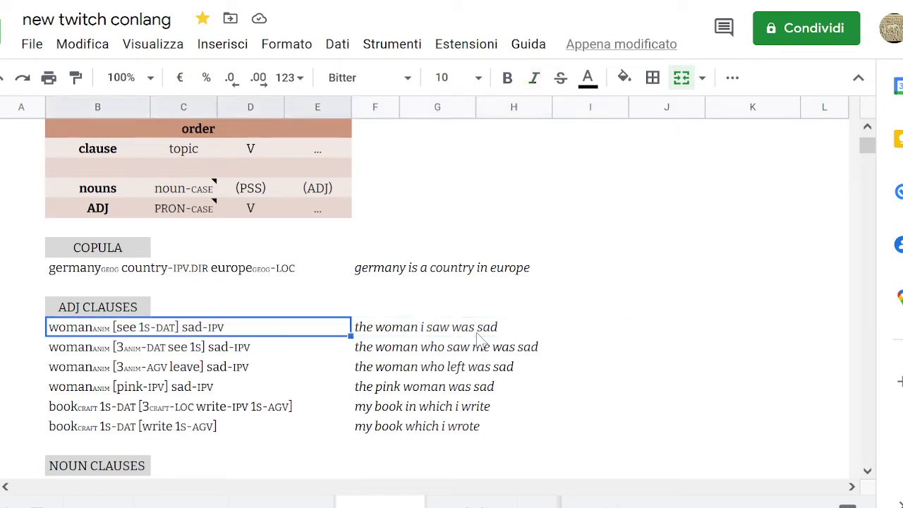
{"action": "key", "text": "Right"}
{"action": "key", "text": "Left"}
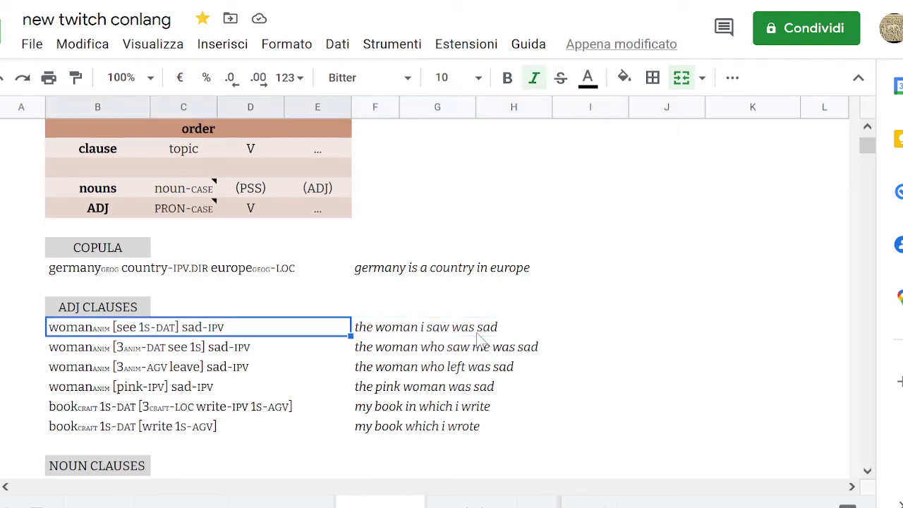
{"action": "key", "text": "Right"}
{"action": "key", "text": "Left"}
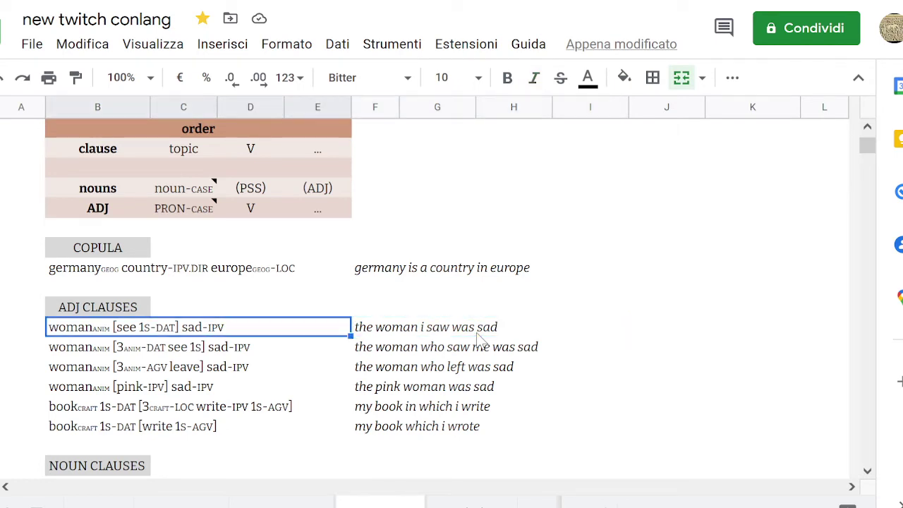
Go through the following ADJ CLAUSES examples and compare the gloss of "the pink woman was sad" with its translation.
{"action": "key", "text": "Down"}
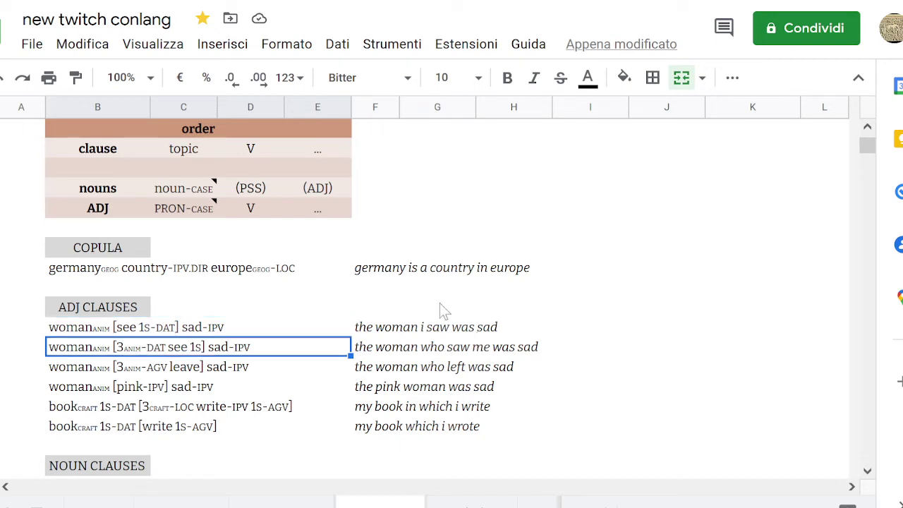
{"action": "key", "text": "Up"}
{"action": "key", "text": "Down"}
{"action": "key", "text": "Down"}
{"action": "key", "text": "Down"}
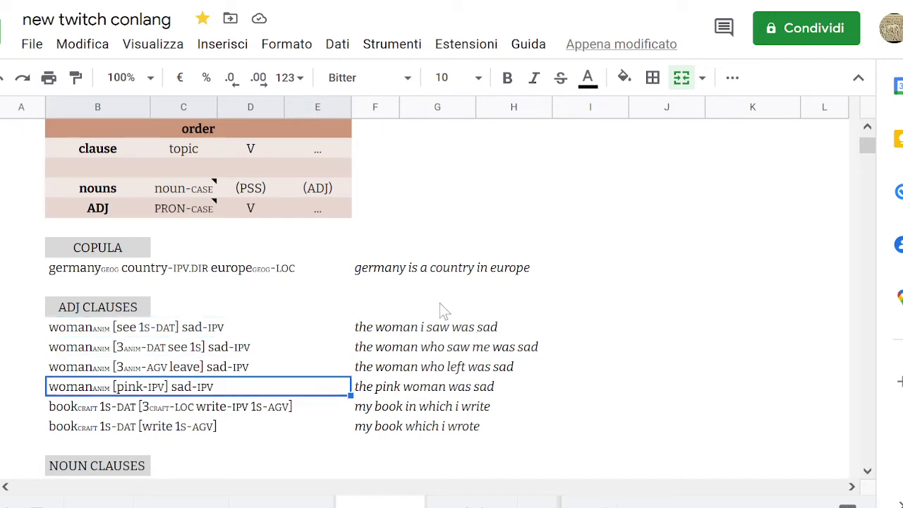
{"action": "key", "text": "Up"}
{"action": "key", "text": "Down"}
{"action": "key", "text": "Right"}
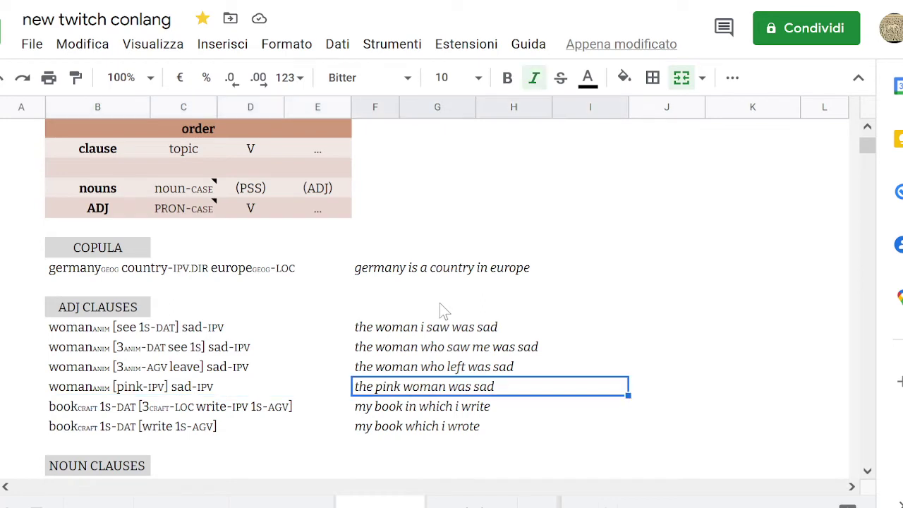
{"action": "key", "text": "Left"}
{"action": "key", "text": "Right"}
{"action": "key", "text": "Left"}
{"action": "key", "text": "Right"}
{"action": "key", "text": "Left"}
{"action": "key", "text": "Right"}
{"action": "key", "text": "Left"}
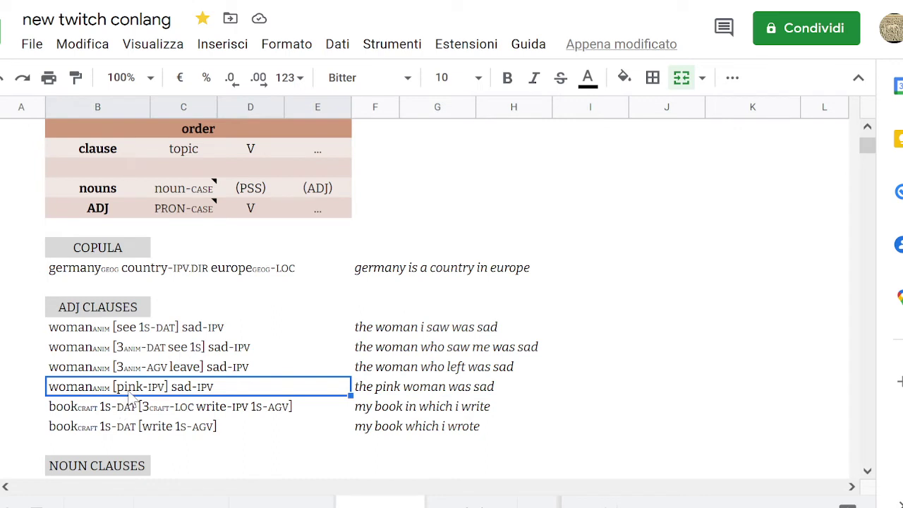
Highlight the bracketed pink-IPV clause inside the gloss of "the pink woman was sad" to inspect it.
{"action": "key", "text": "Return"}
{"action": "key", "text": "Left"}
{"action": "key", "text": "Left"}
{"action": "key", "text": "Left"}
{"action": "key", "text": "Left"}
{"action": "key", "text": "Left"}
{"action": "key", "text": "Left"}
{"action": "key", "text": "Left"}
{"action": "key", "text": "Left"}
{"action": "key", "text": "Left"}
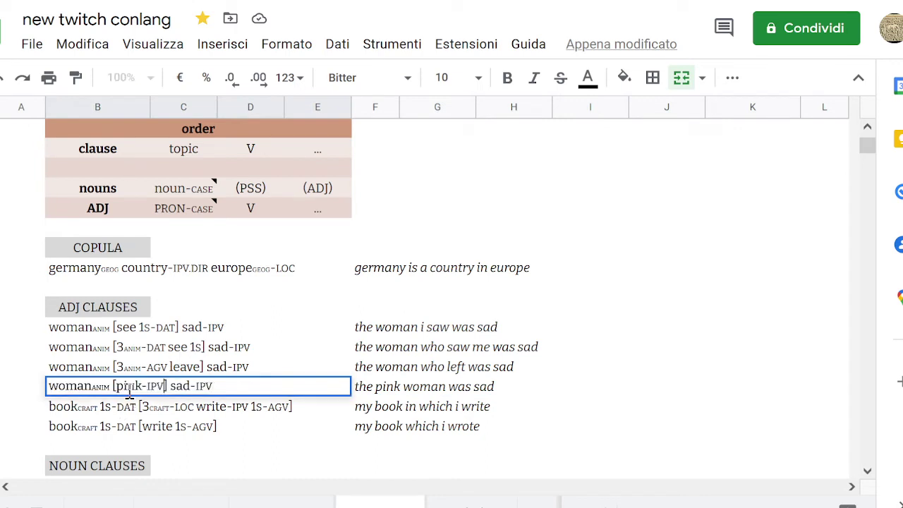
{"action": "key", "text": "shift+Left"}
{"action": "key", "text": "shift+Left"}
{"action": "key", "text": "shift+Left"}
{"action": "key", "text": "shift+Left"}
{"action": "key", "text": "shift+Left"}
{"action": "key", "text": "shift+Left"}
{"action": "key", "text": "shift+Left"}
{"action": "key", "text": "shift+Left"}
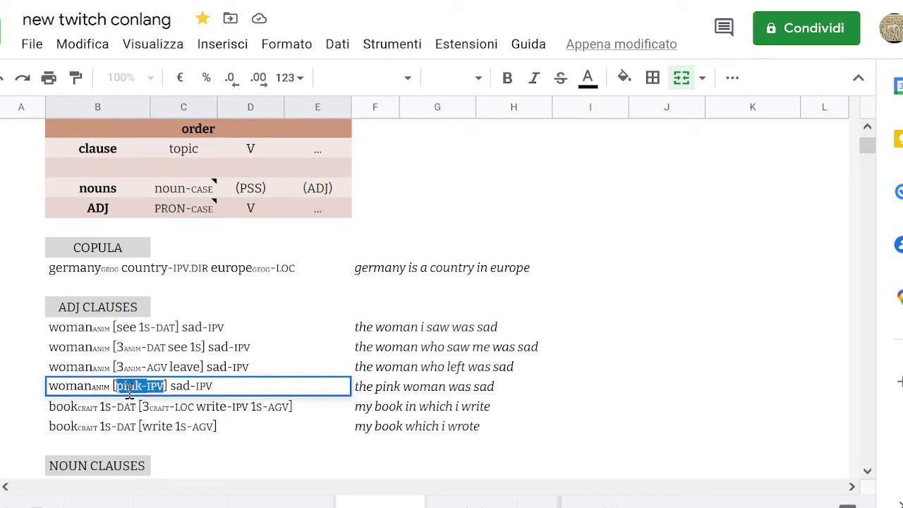
{"action": "key", "text": "Left"}
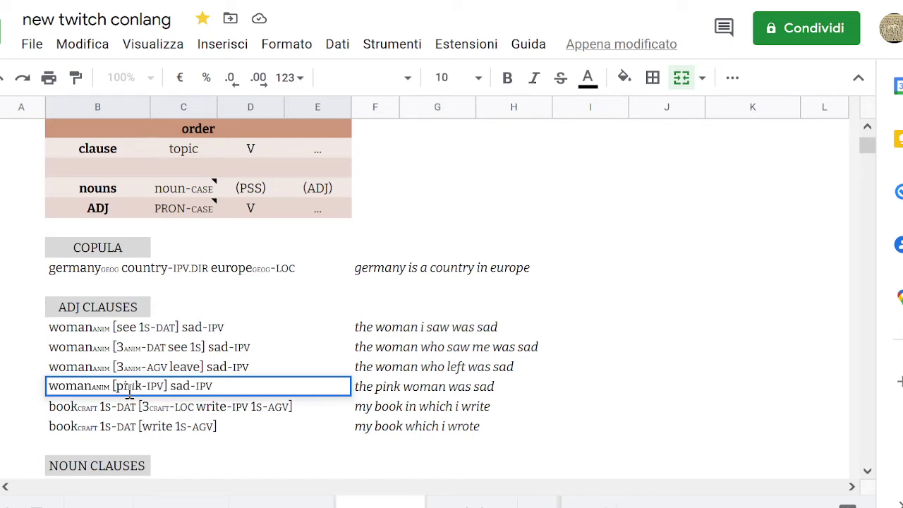
{"action": "key", "text": "Home"}
Compare the glosses and translations of "the woman who saw me was sad" and "the woman i saw was sad".
{"action": "left_click", "coordinate": [196, 352]}
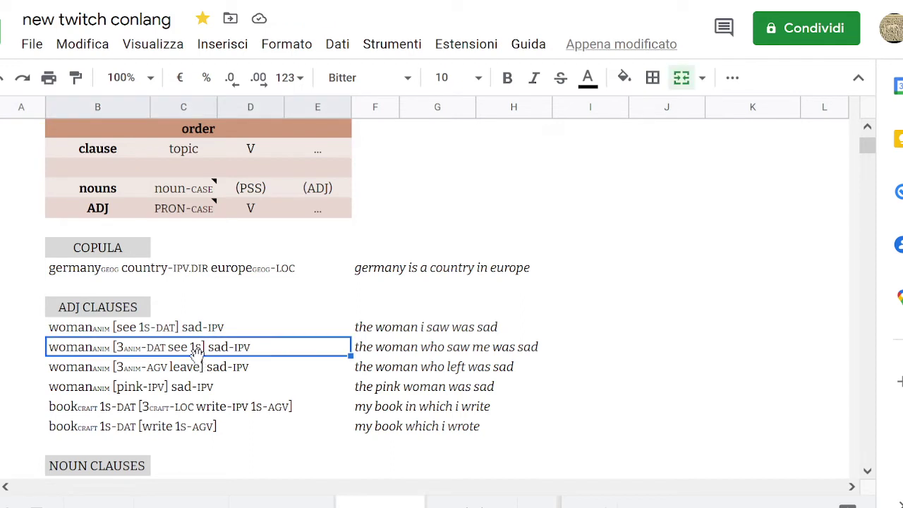
{"action": "key", "text": "Down"}
{"action": "key", "text": "Up"}
{"action": "key", "text": "Right"}
{"action": "key", "text": "Left"}
{"action": "key", "text": "Right"}
{"action": "key", "text": "Left"}
{"action": "key", "text": "Right"}
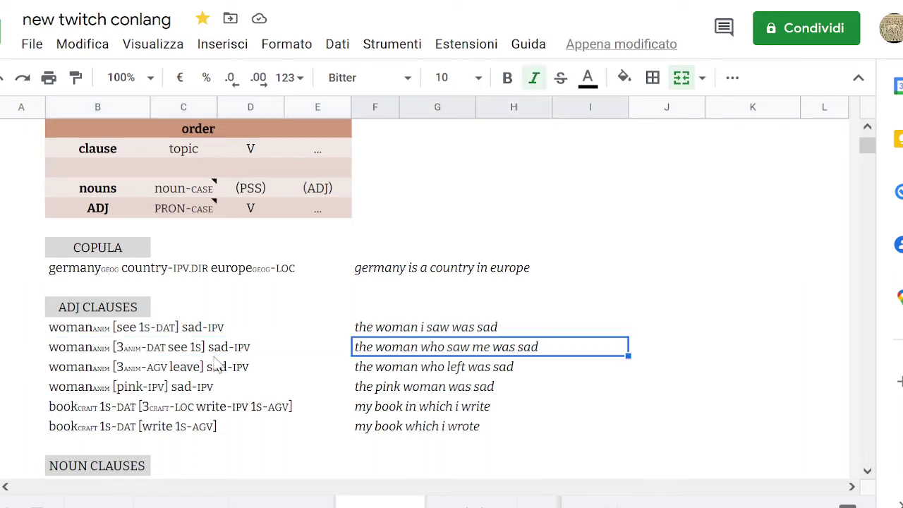
{"action": "key", "text": "Left"}
{"action": "key", "text": "Left"}
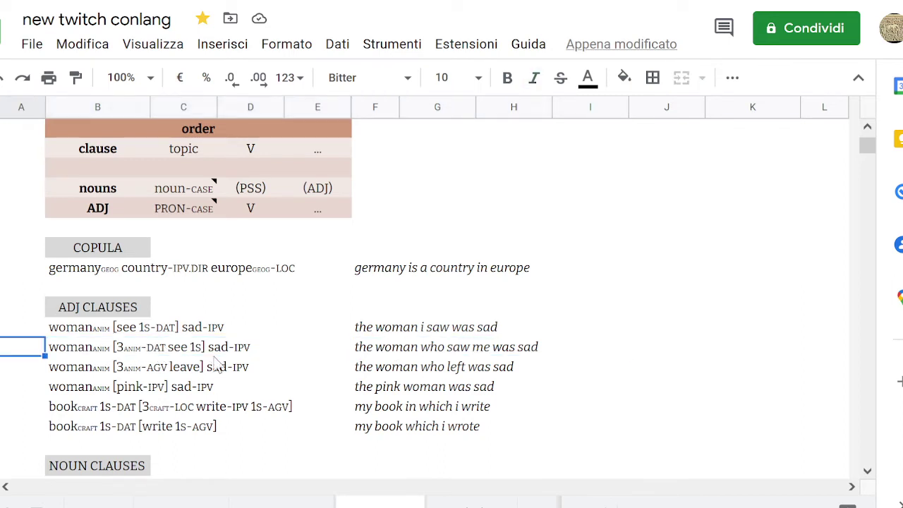
{"action": "key", "text": "Right"}
{"action": "left_click", "coordinate": [288, 329]}
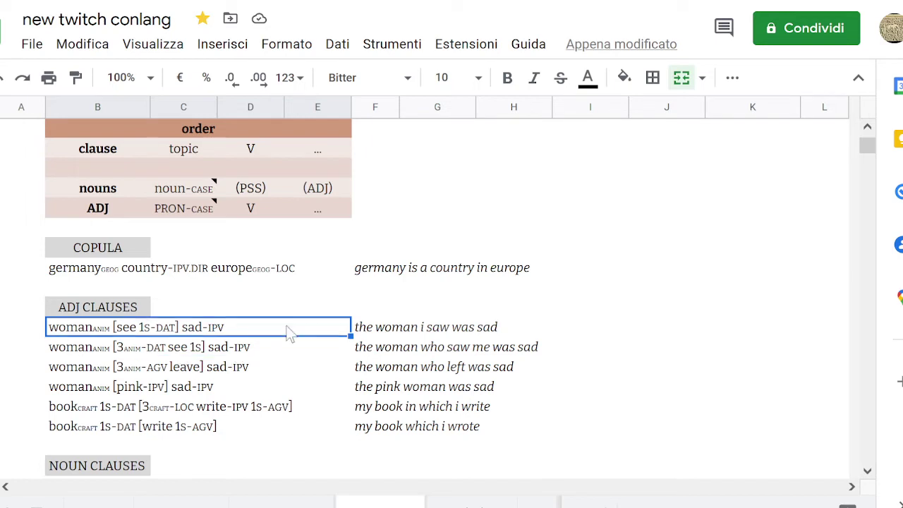
{"action": "key", "text": "Right"}
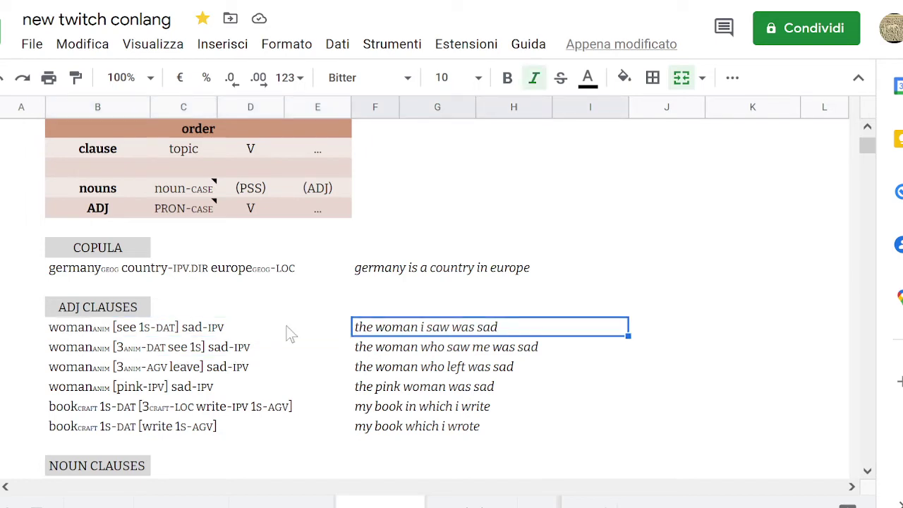
Examine the last ADJ CLAUSES examples, comparing the glosses and translations of "my book in which i write" and "my book which i wrote".
{"action": "key", "text": "Down"}
{"action": "key", "text": "Down"}
{"action": "key", "text": "Down"}
{"action": "key", "text": "Down"}
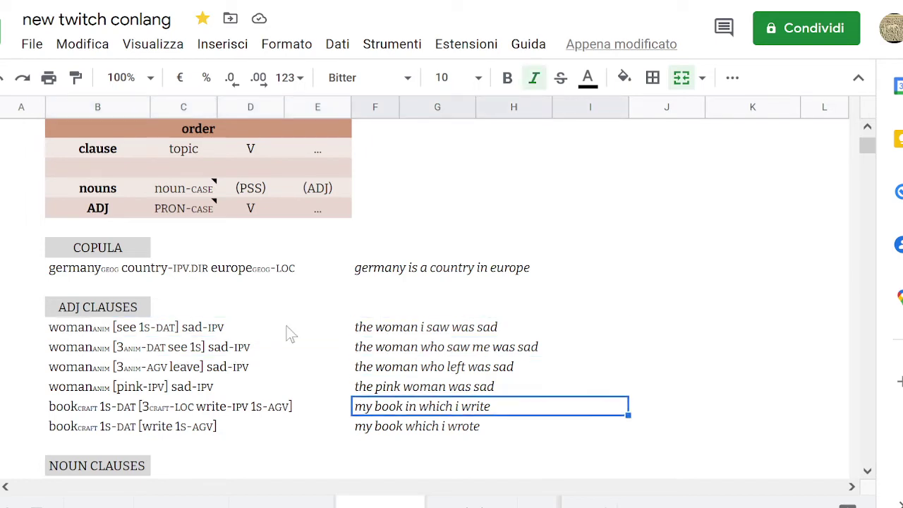
{"action": "key", "text": "Down"}
{"action": "key", "text": "Up"}
{"action": "key", "text": "Up"}
{"action": "key", "text": "Left"}
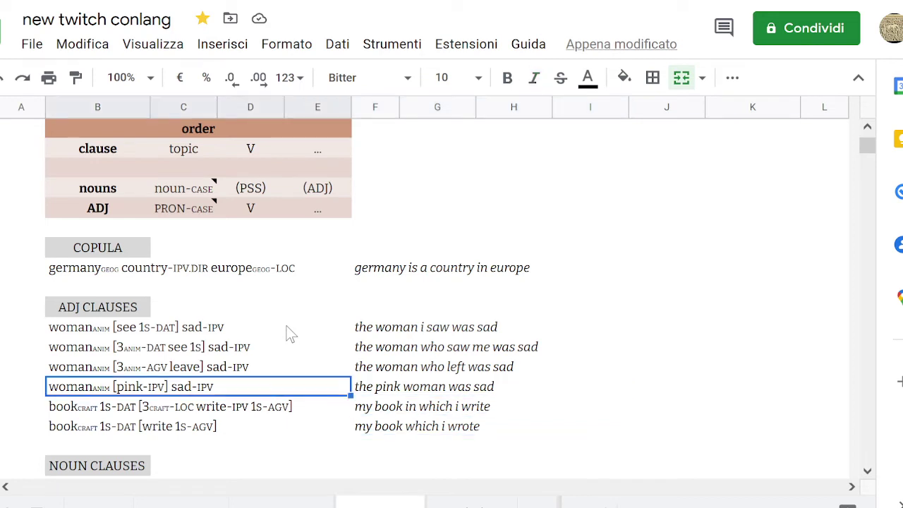
{"action": "key", "text": "Down"}
{"action": "key", "text": "Down"}
{"action": "key", "text": "Right"}
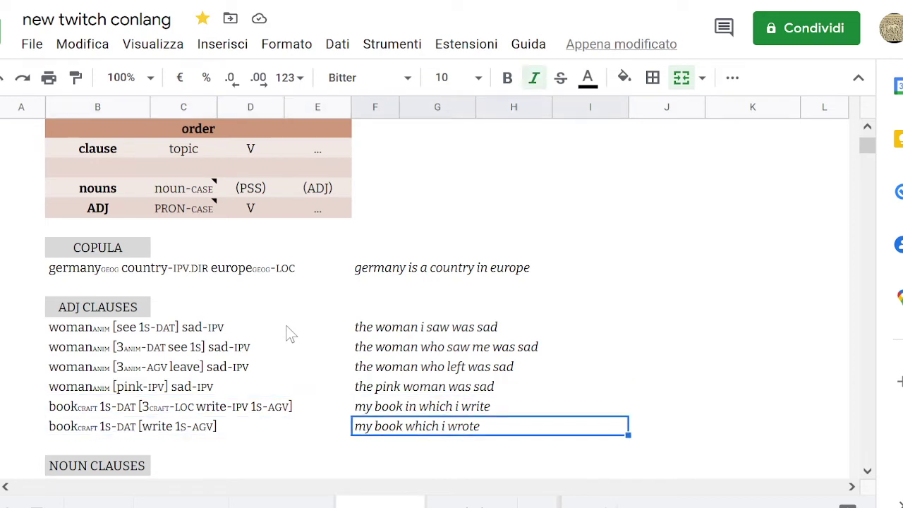
{"action": "key", "text": "Down"}
{"action": "key", "text": "Left"}
{"action": "key", "text": "Left"}
{"action": "key", "text": "Left"}
{"action": "key", "text": "Left"}
{"action": "key", "text": "Left"}
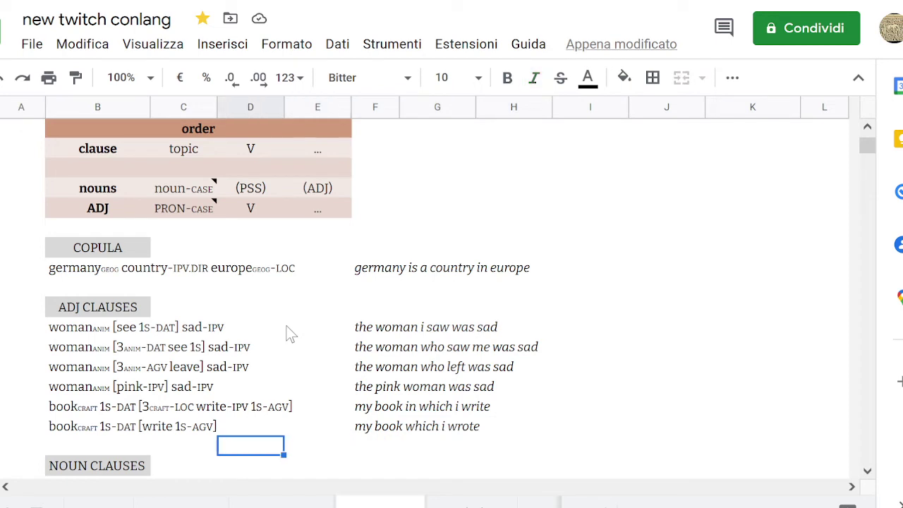
{"action": "key", "text": "Right"}
{"action": "key", "text": "Right"}
{"action": "key", "text": "Right"}
{"action": "key", "text": "Right"}
{"action": "key", "text": "Right"}
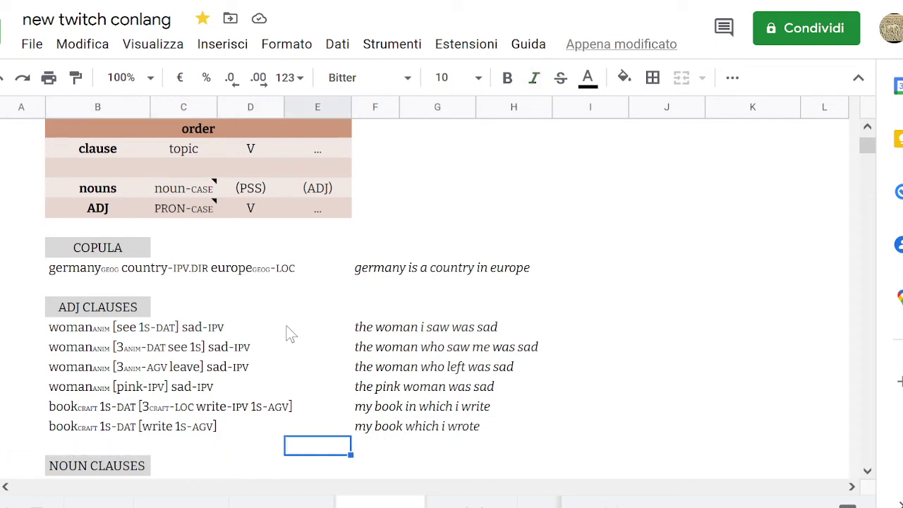
{"action": "key", "text": "Up"}
{"action": "key", "text": "Left"}
{"action": "key", "text": "Left"}
{"action": "key", "text": "Left"}
{"action": "key", "text": "Left"}
{"action": "key", "text": "Left"}
{"action": "key", "text": "Up"}
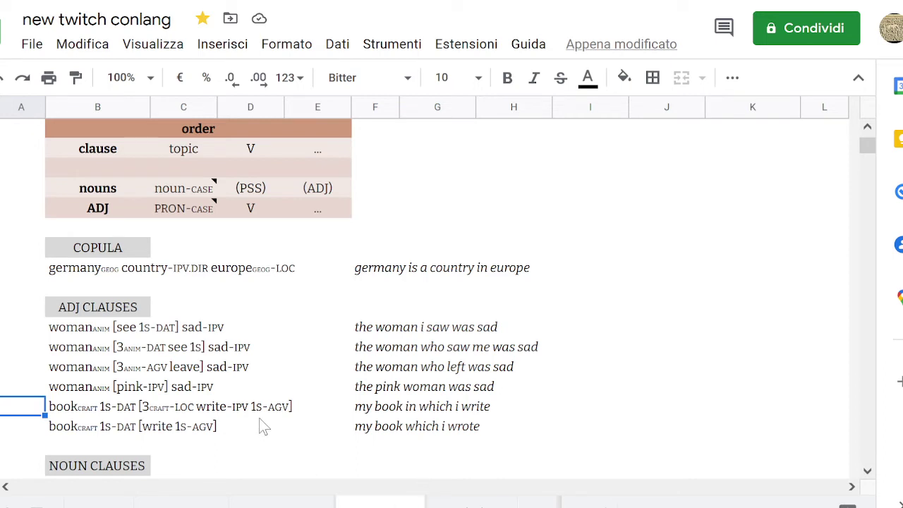
Go through the ADJ CLAUSES glosses from the first woman example to the last book example and back up towards the order table.
{"action": "left_click", "coordinate": [113, 331]}
{"action": "key", "text": "Down"}
{"action": "key", "text": "Down"}
{"action": "key", "text": "Down"}
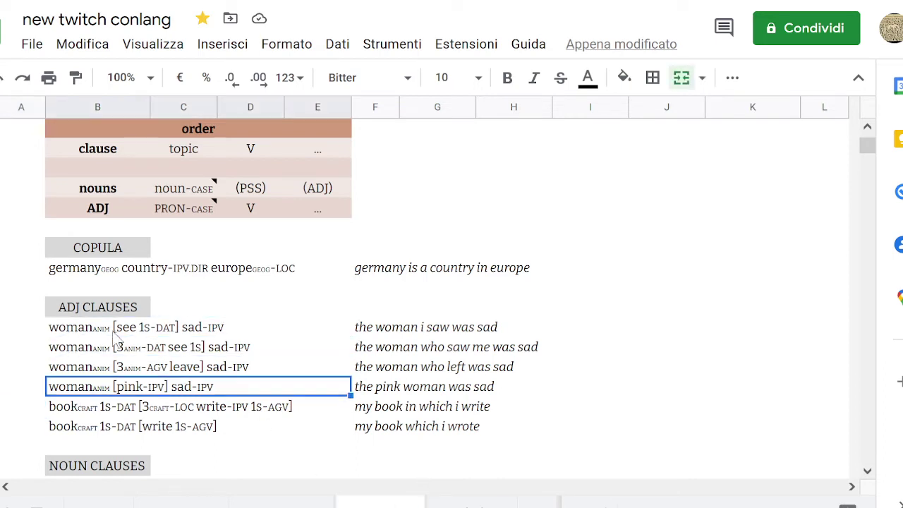
{"action": "key", "text": "Down"}
{"action": "key", "text": "Down"}
{"action": "key", "text": "Up"}
{"action": "key", "text": "Up"}
{"action": "key", "text": "Up"}
{"action": "key", "text": "Up"}
{"action": "key", "text": "Up"}
{"action": "key", "text": "Up"}
{"action": "key", "text": "Up"}
{"action": "key", "text": "Up"}
{"action": "key", "text": "Up"}
{"action": "key", "text": "Up"}
{"action": "key", "text": "Up"}
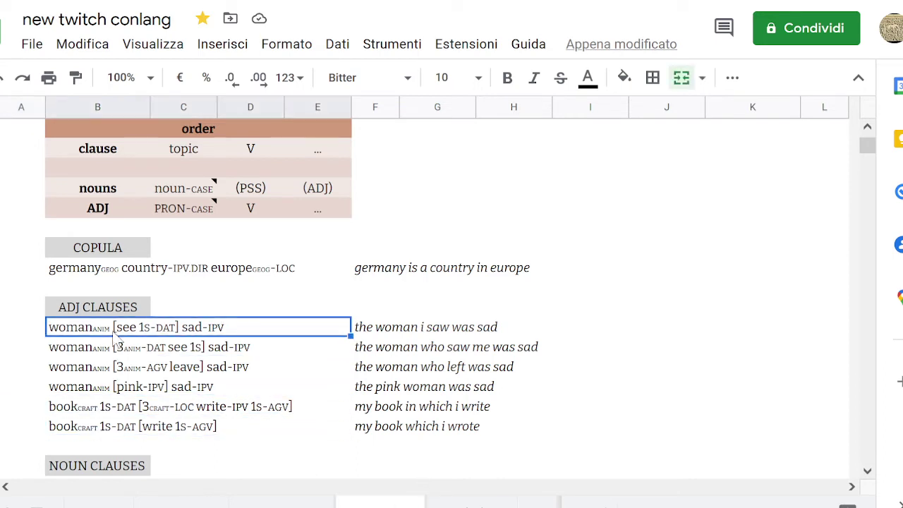
Examine the nouns row of the order table, comparing the positions of the (PSS) and (ADJ) slots.
{"action": "key", "text": "Down"}
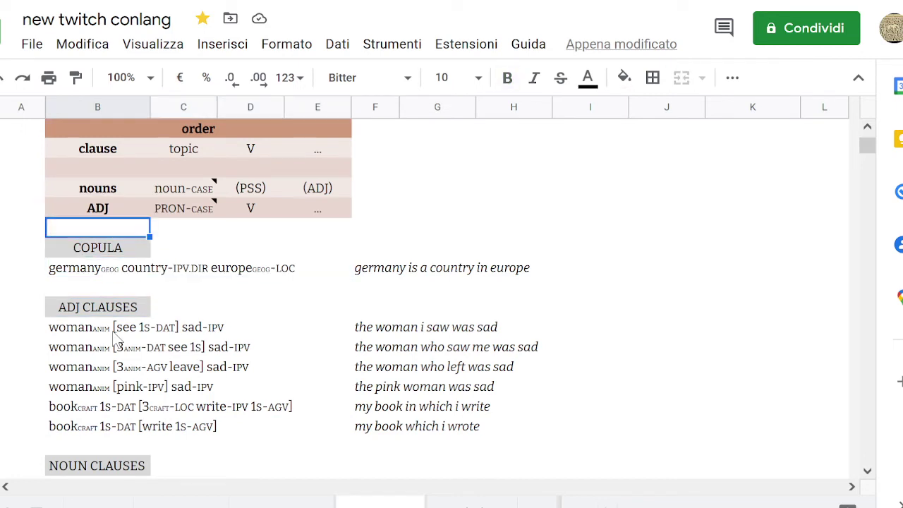
{"action": "key", "text": "Up"}
{"action": "key", "text": "Down"}
{"action": "key", "text": "Right"}
{"action": "key", "text": "Right"}
{"action": "key", "text": "Right"}
{"action": "key", "text": "Up"}
{"action": "key", "text": "Up"}
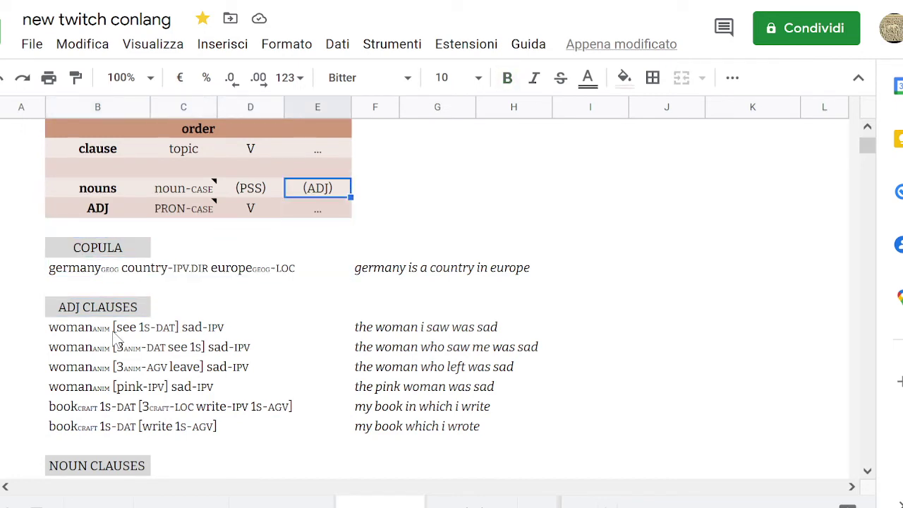
{"action": "key", "text": "Left"}
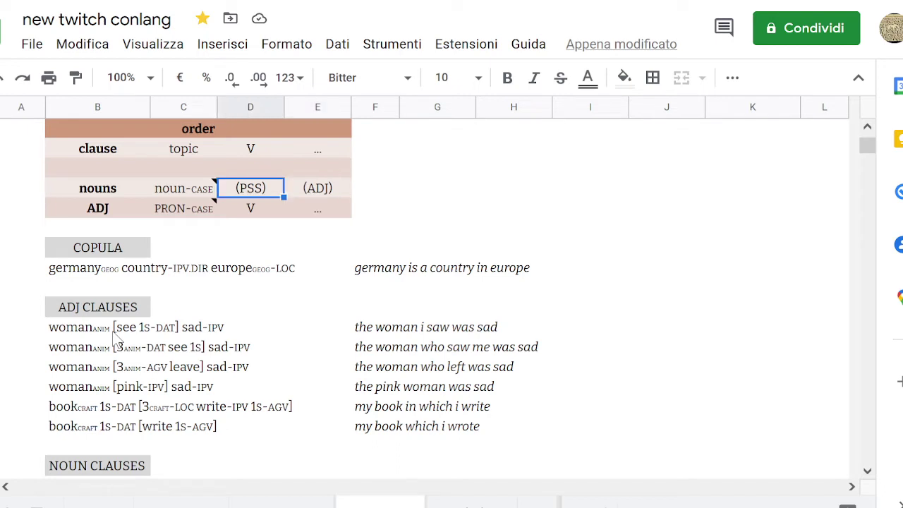
{"action": "key", "text": "Right"}
{"action": "key", "text": "Left"}
{"action": "key", "text": "Right"}
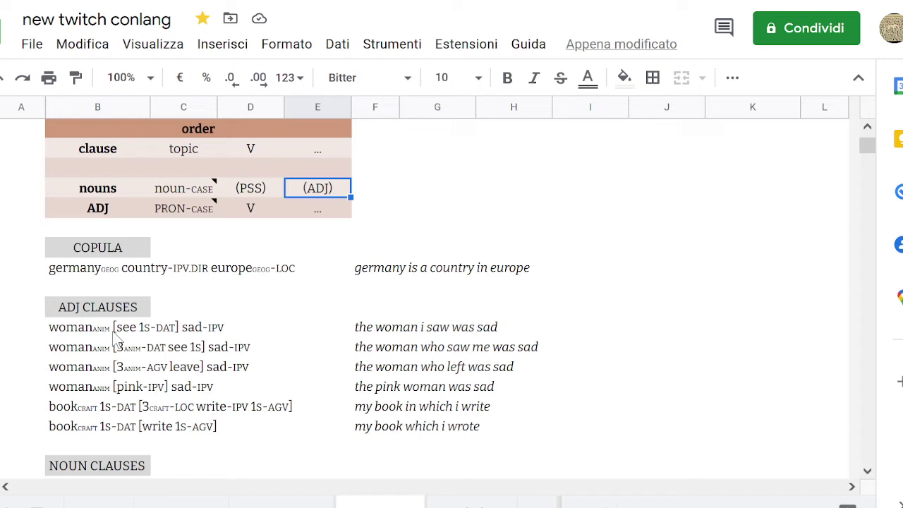
Examine the ADJ row of the order table, checking the verb slot and the elements that follow it.
{"action": "key", "text": "Down"}
{"action": "key", "text": "Down"}
{"action": "key", "text": "Left"}
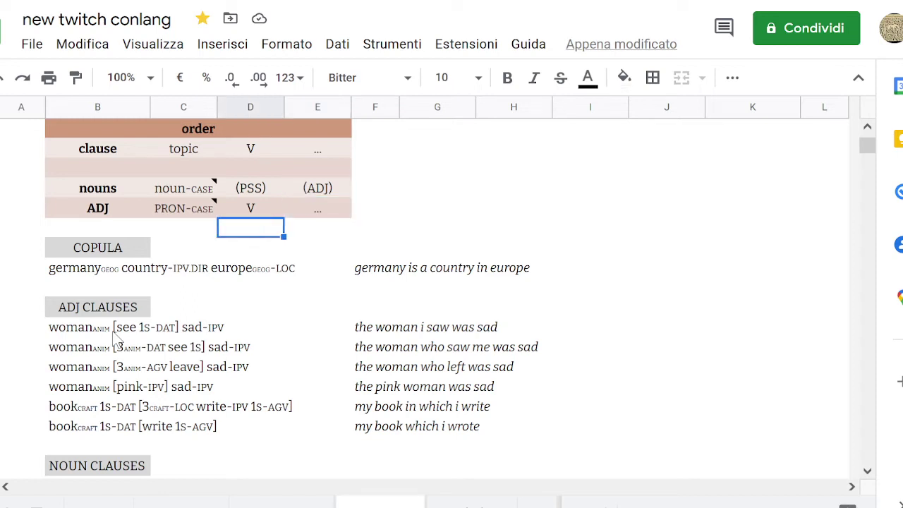
{"action": "key", "text": "Left"}
{"action": "key", "text": "Left"}
{"action": "key", "text": "Up"}
{"action": "key", "text": "Down"}
{"action": "key", "text": "Right"}
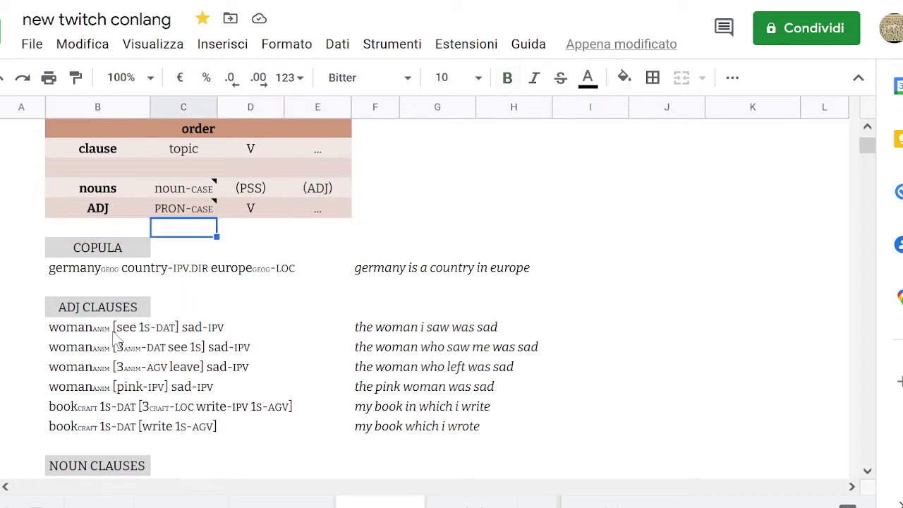
{"action": "key", "text": "Right"}
{"action": "key", "text": "Up"}
{"action": "key", "text": "Right"}
{"action": "key", "text": "Right"}
{"action": "key", "text": "Left"}
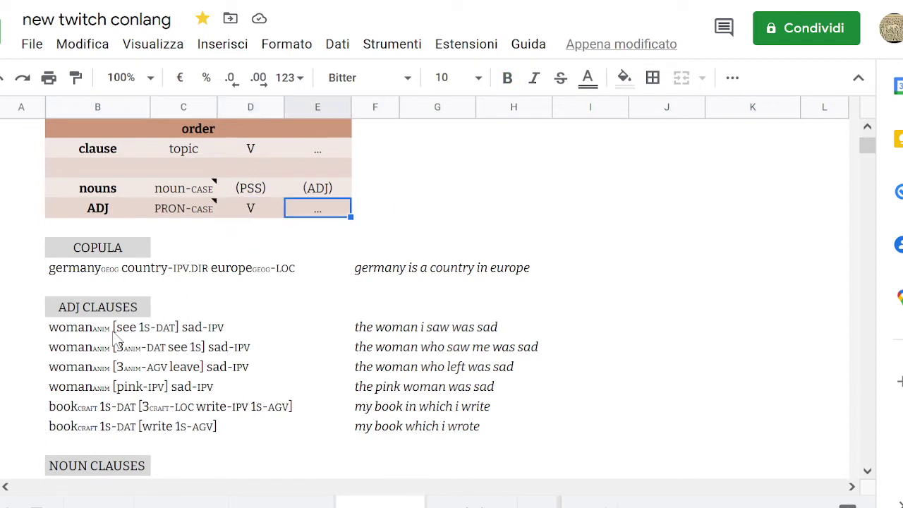
{"action": "key", "text": "Down"}
{"action": "key", "text": "Up"}
{"action": "key", "text": "Left"}
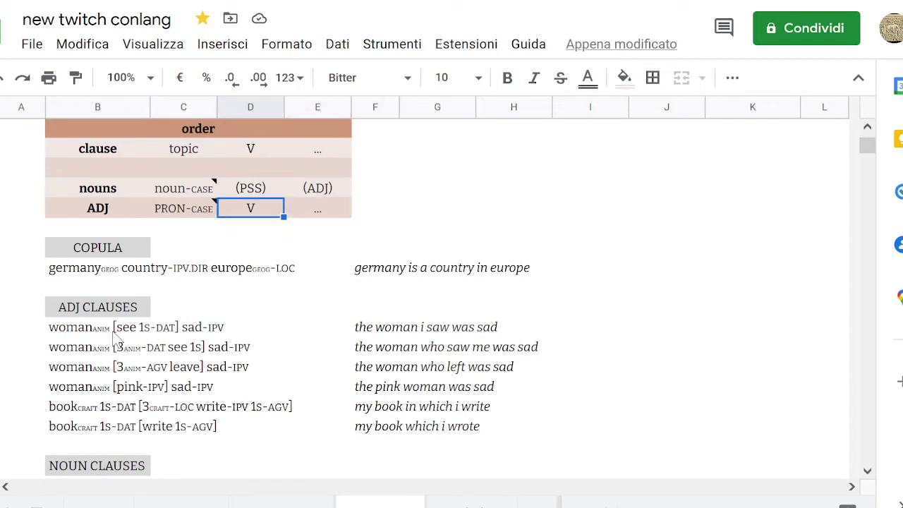
{"action": "key", "text": "Down"}
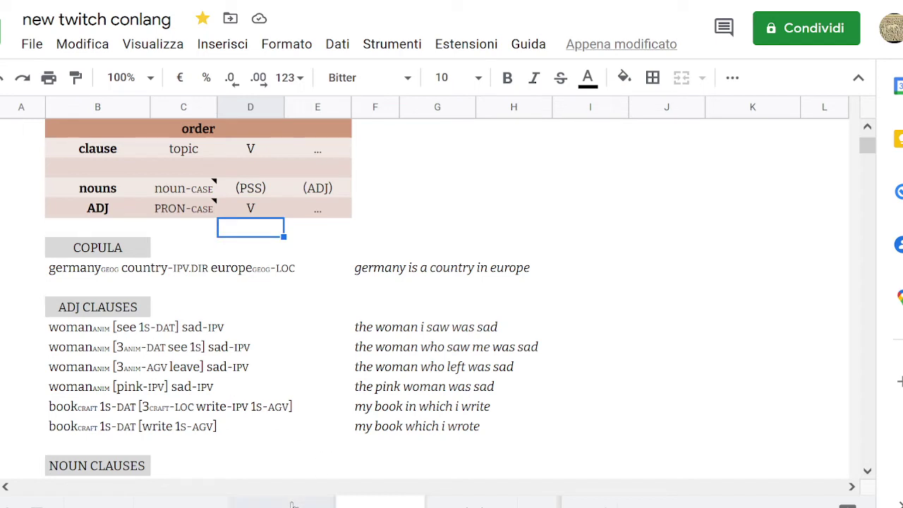
Mark the "adjectives 2" item as done with a ✓ in the status column of the progress checklist.
{"action": "key", "text": "ctrl+shift+Page_Down"}
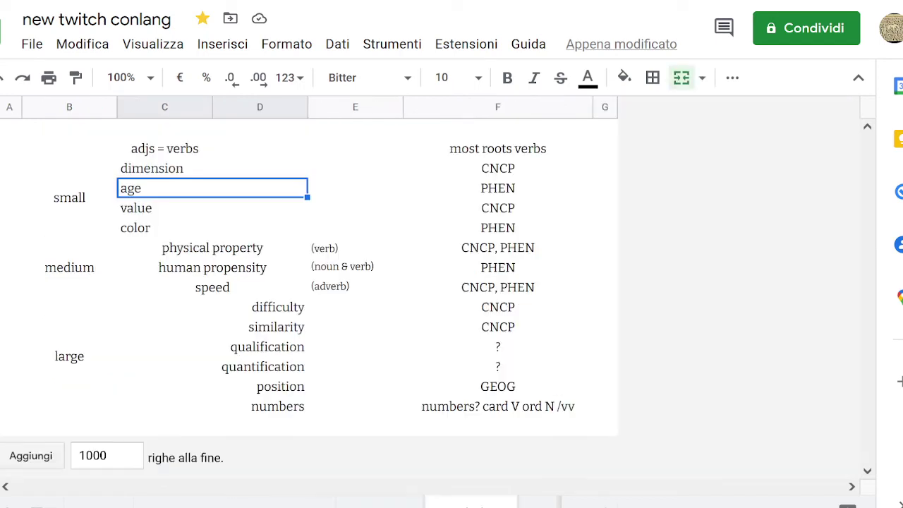
{"action": "left_click", "coordinate": [191, 503]}
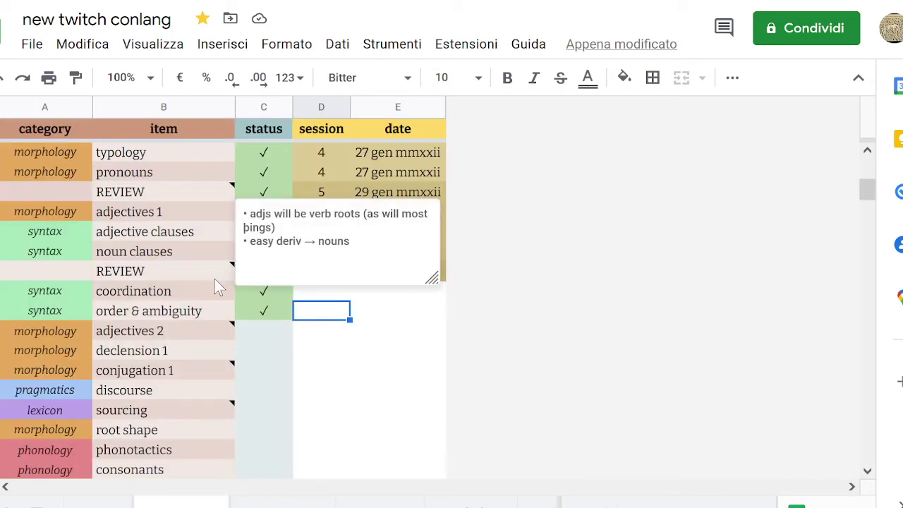
{"action": "left_click", "coordinate": [181, 326]}
{"action": "key", "text": "Up"}
{"action": "key", "text": "Right"}
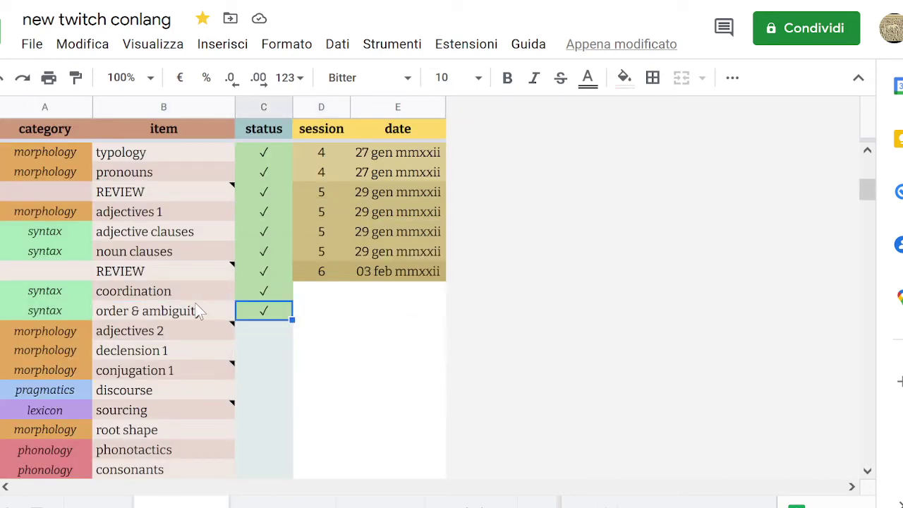
{"action": "key", "text": "Down"}
{"action": "type", "text": "✓"}
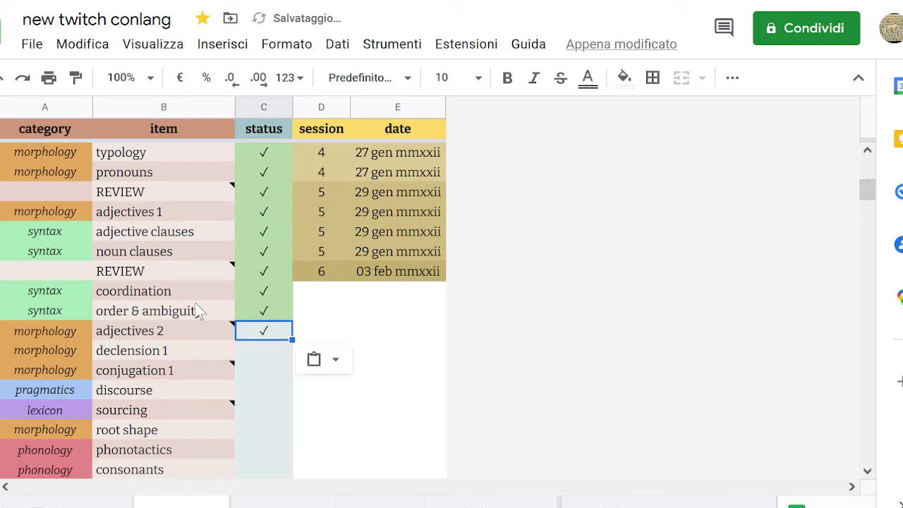
{"action": "key", "text": "Down"}
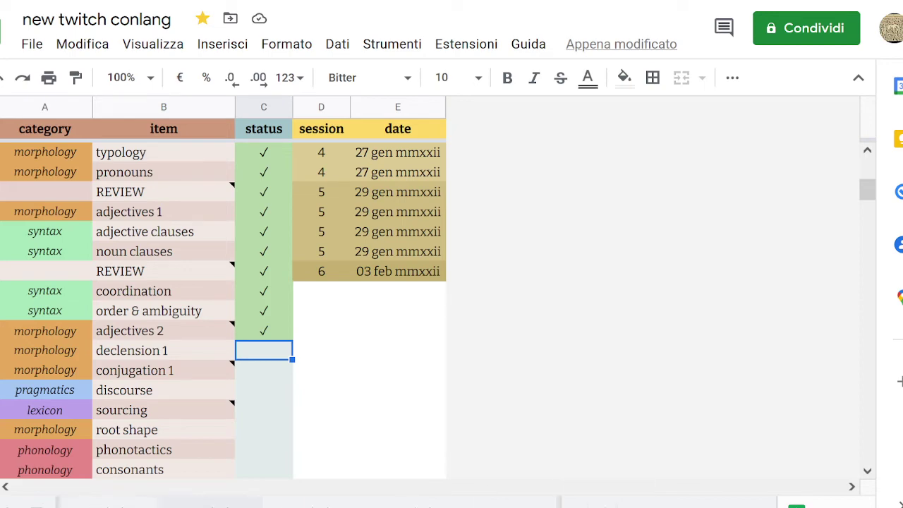
Open the sheet with the noun classes and cases tables and go down the noun classes as far as SPN.
{"action": "left_click", "coordinate": [241, 503]}
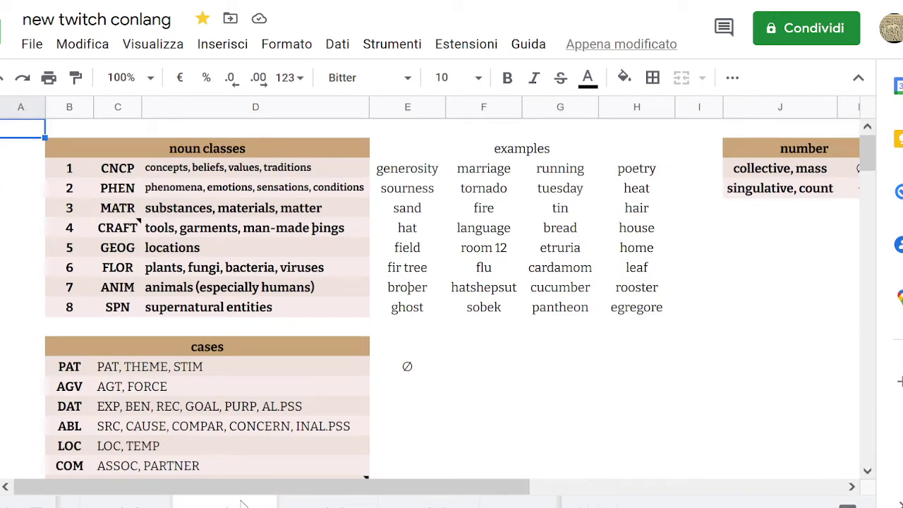
{"action": "key", "text": "Down"}
{"action": "key", "text": "Down"}
{"action": "key", "text": "Down"}
{"action": "key", "text": "Down"}
{"action": "key", "text": "Down"}
{"action": "key", "text": "Down"}
{"action": "key", "text": "Down"}
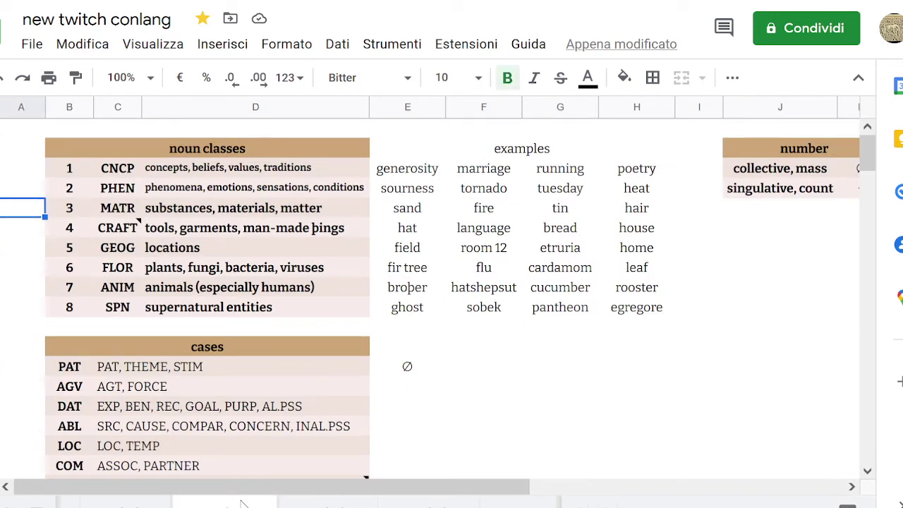
{"action": "key", "text": "Down"}
{"action": "key", "text": "Down"}
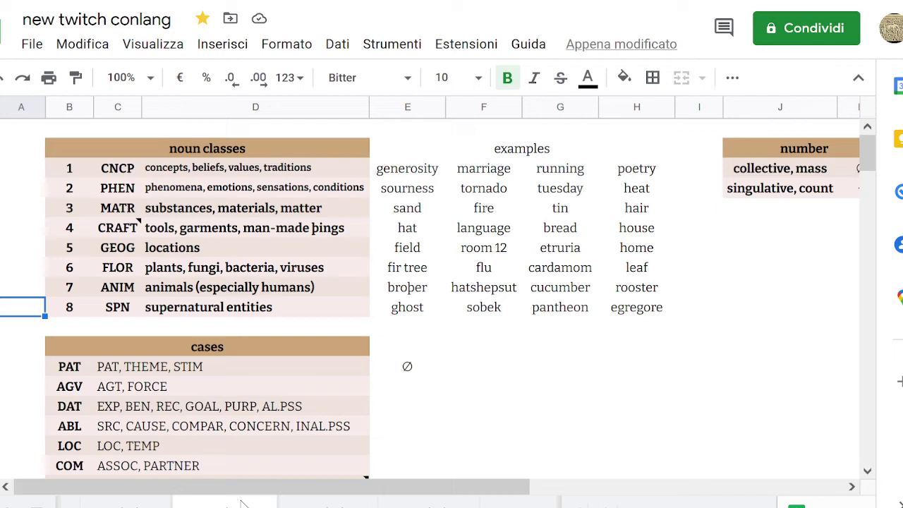
Examine the ANIM and FLOR entries in the noun classes table.
{"action": "key", "text": "Right"}
{"action": "key", "text": "Up"}
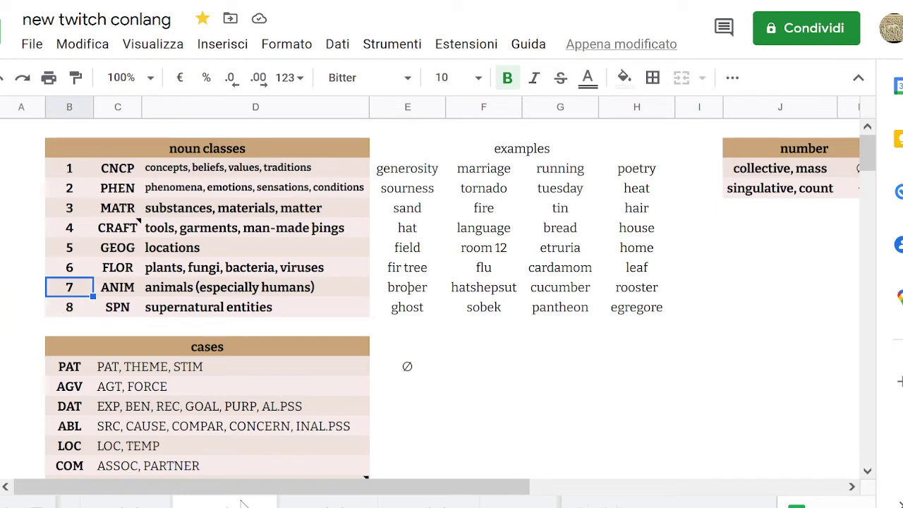
{"action": "key", "text": "Right"}
{"action": "key", "text": "Down"}
{"action": "key", "text": "Up"}
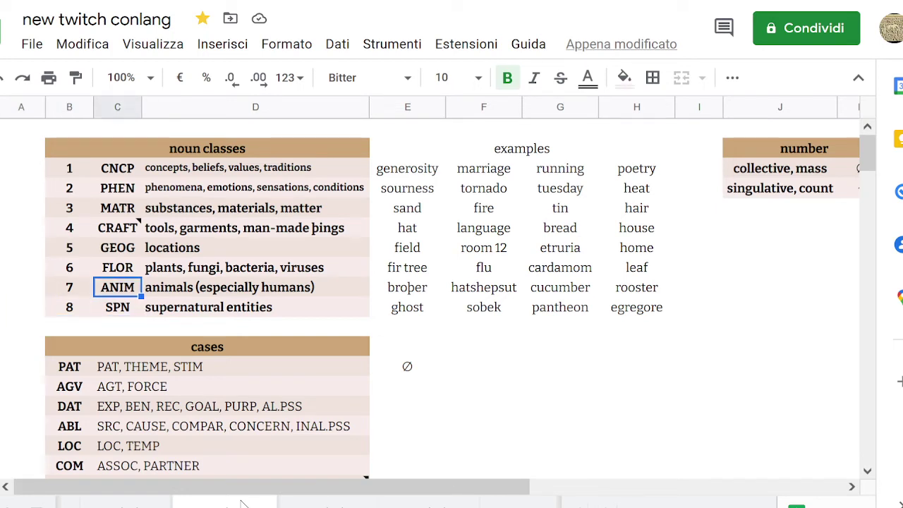
{"action": "key", "text": "Up"}
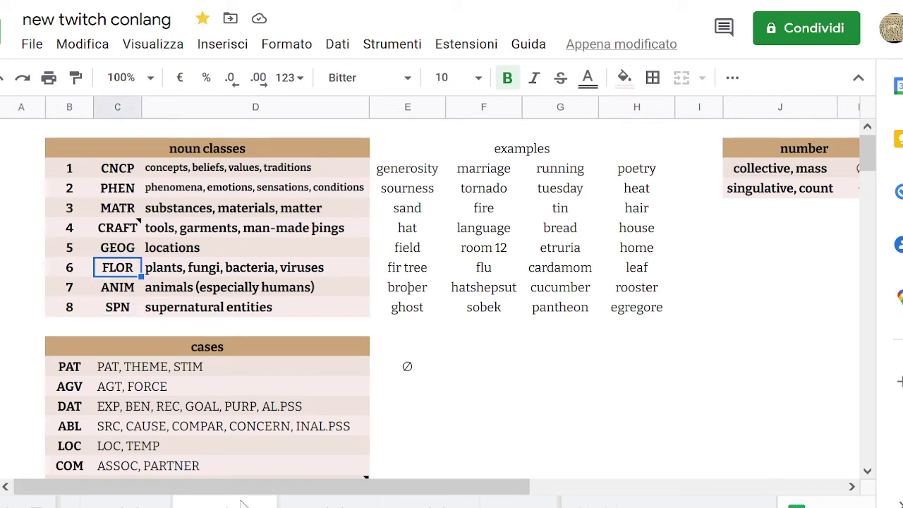
Examine the first three noun classes, CNCP, PHEN and MATR.
{"action": "key", "text": "Left"}
{"action": "key", "text": "Up"}
{"action": "key", "text": "Up"}
{"action": "key", "text": "Up"}
{"action": "key", "text": "Up"}
{"action": "key", "text": "Right"}
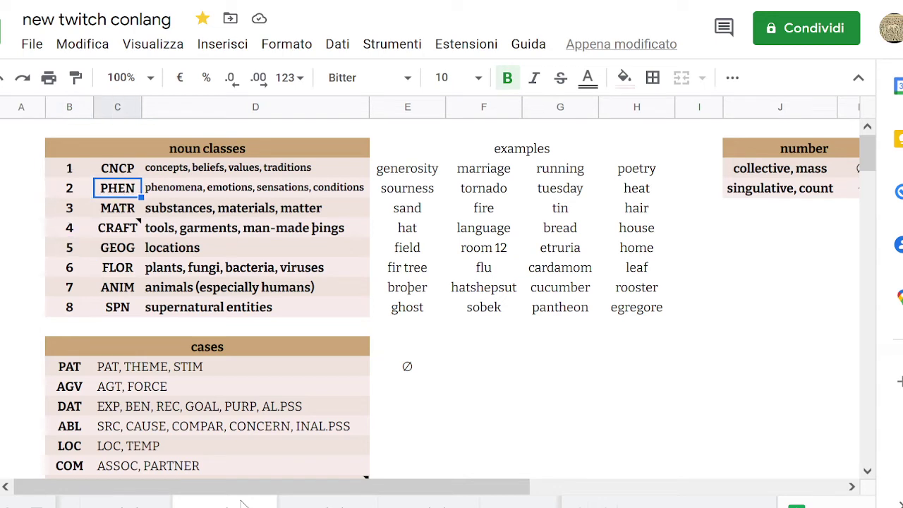
{"action": "key", "text": "Up"}
{"action": "key", "text": "Down"}
{"action": "key", "text": "Up"}
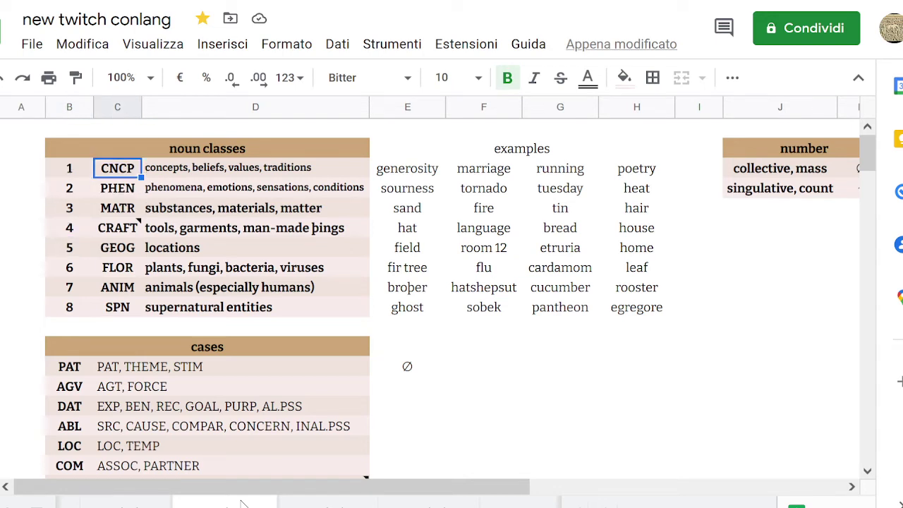
{"action": "key", "text": "Down"}
{"action": "key", "text": "Down"}
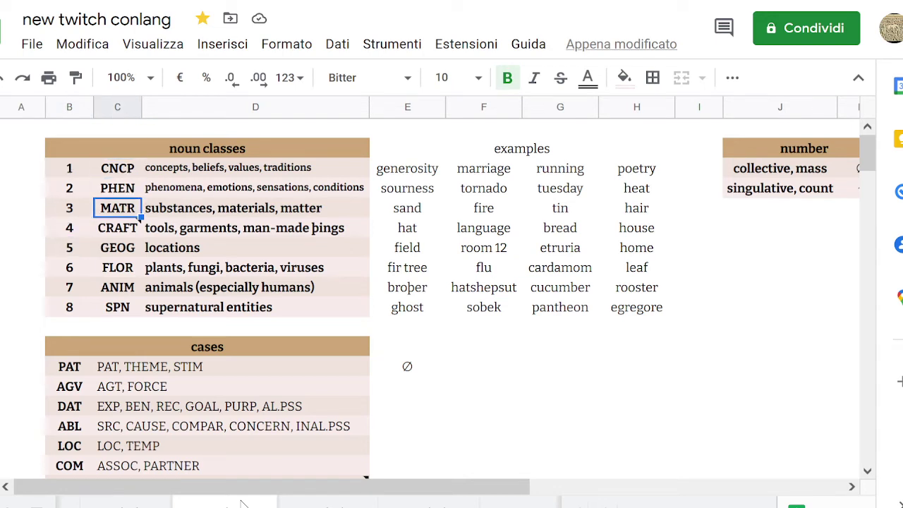
Read through the noun class descriptions from the CRAFT class down to the SPN class.
{"action": "key", "text": "Right"}
{"action": "key", "text": "Down"}
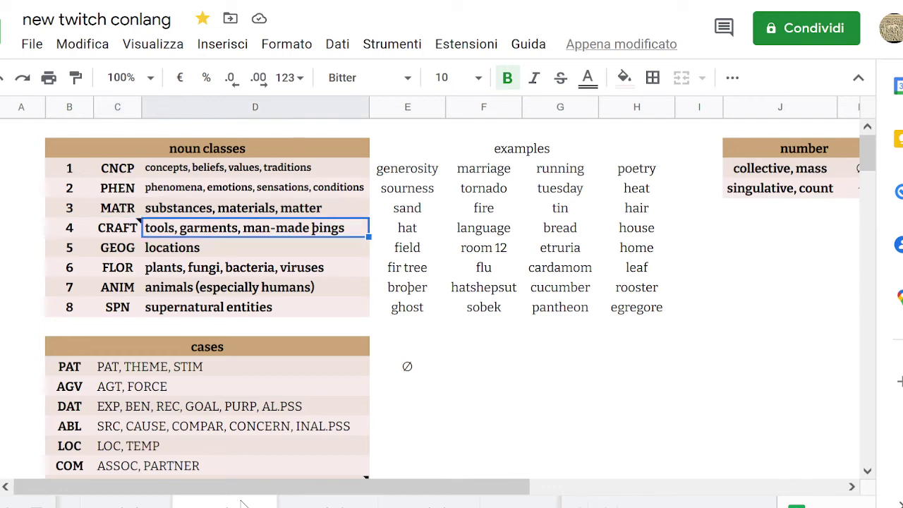
{"action": "key", "text": "Down"}
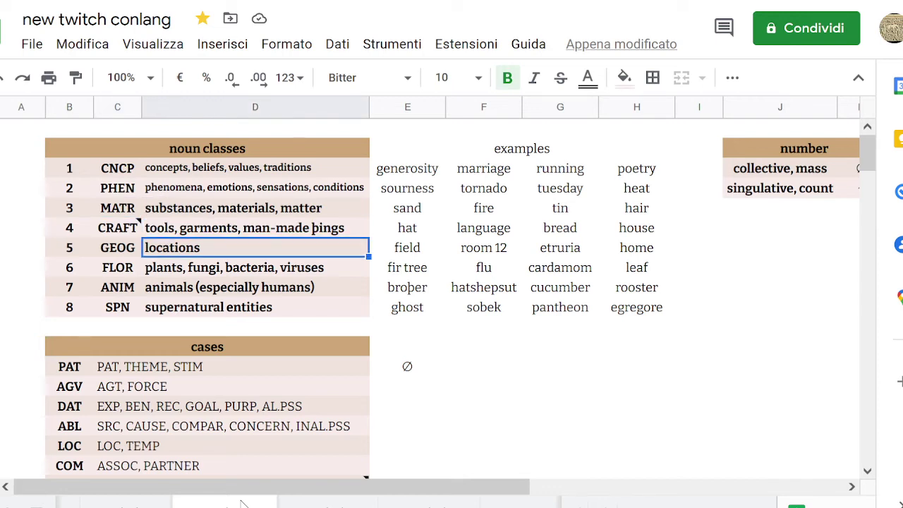
{"action": "key", "text": "Down"}
{"action": "key", "text": "Down"}
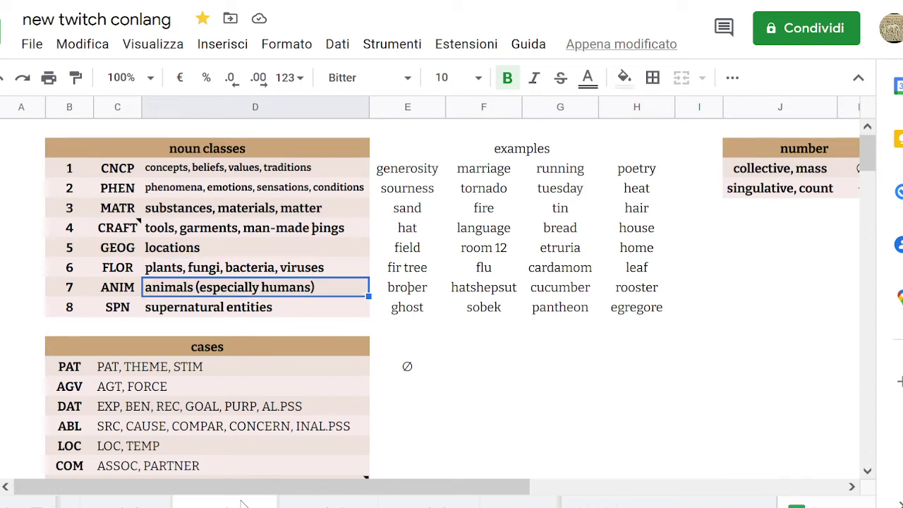
{"action": "key", "text": "Down"}
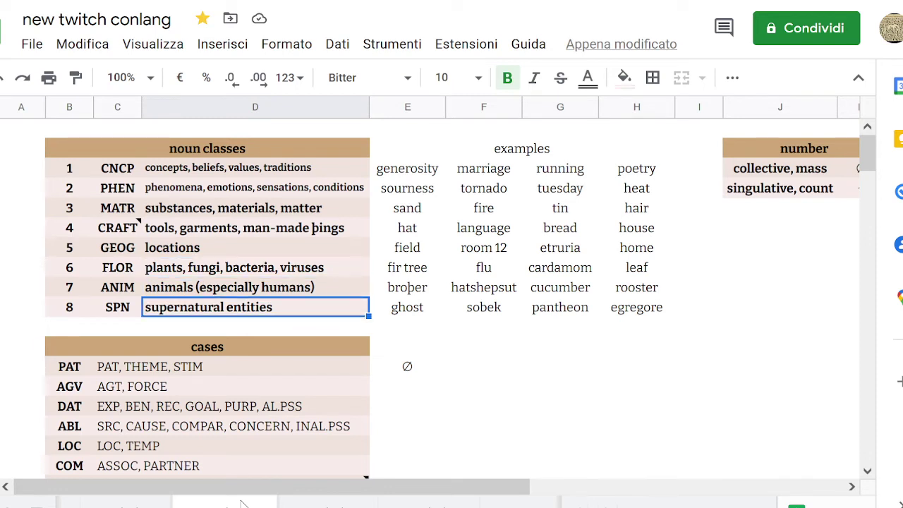
Compare the descriptions of the noun classes between CRAFT and ANIM in the noun classes table.
{"action": "key", "text": "Up"}
{"action": "key", "text": "Up"}
{"action": "key", "text": "Up"}
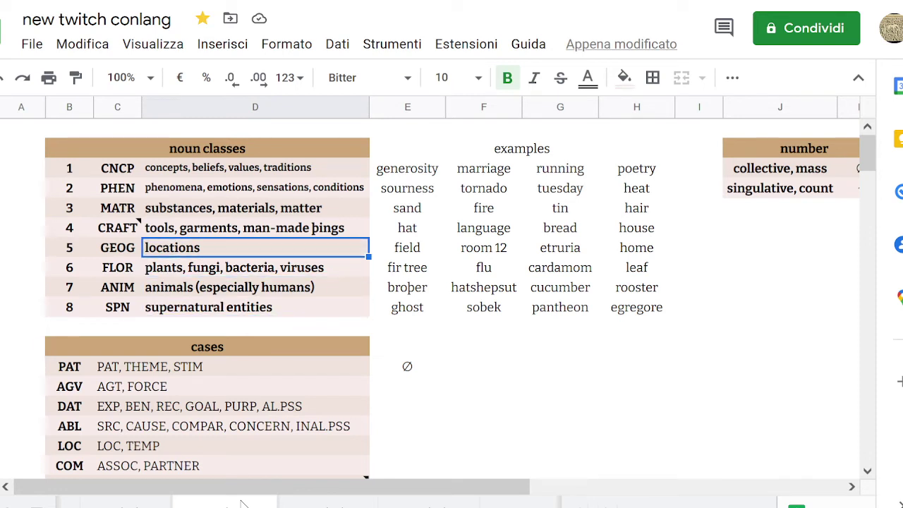
{"action": "key", "text": "Up"}
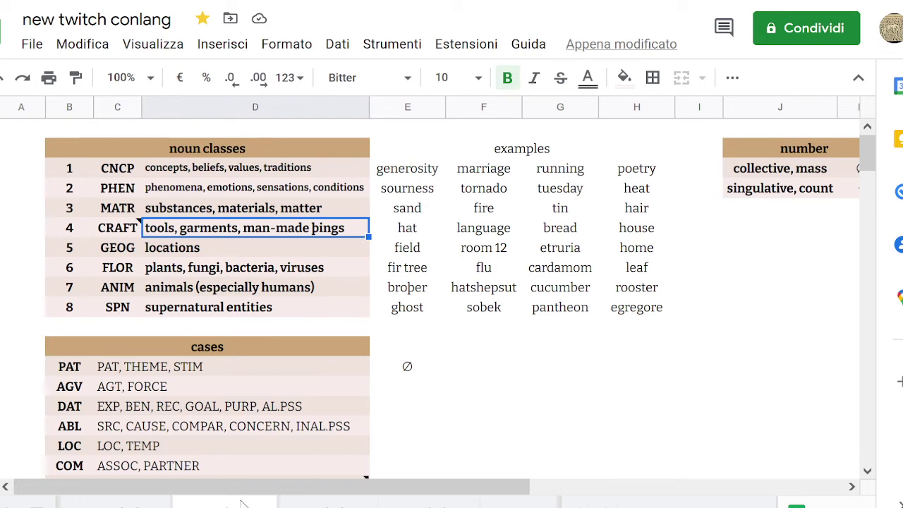
{"action": "key", "text": "Down"}
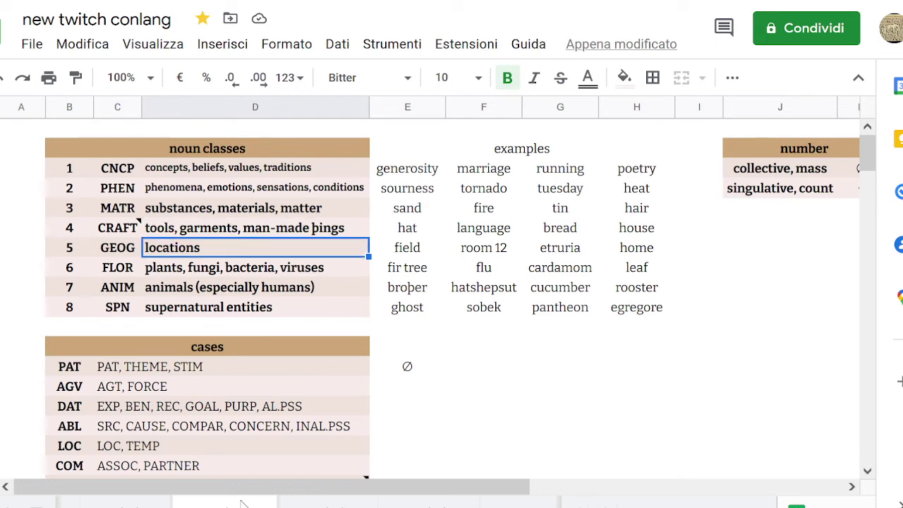
{"action": "key", "text": "Up"}
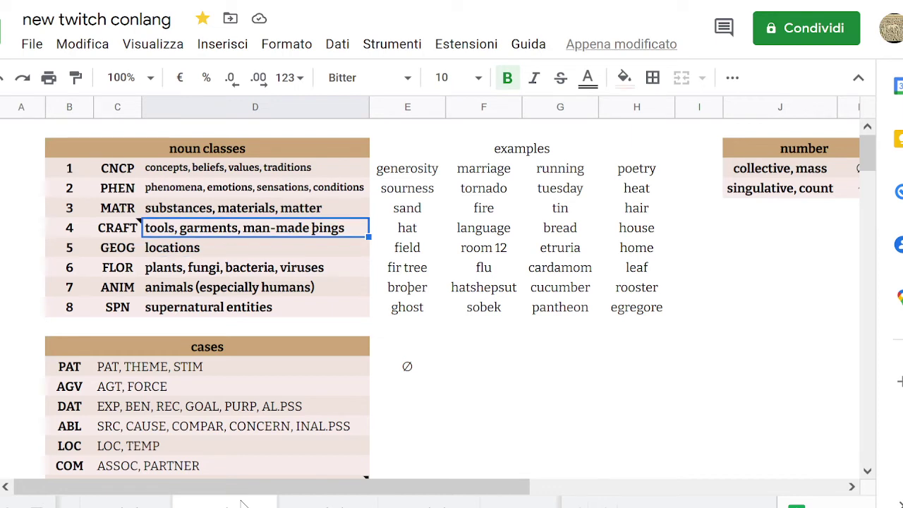
{"action": "key", "text": "Down"}
{"action": "key", "text": "Down"}
{"action": "key", "text": "Down"}
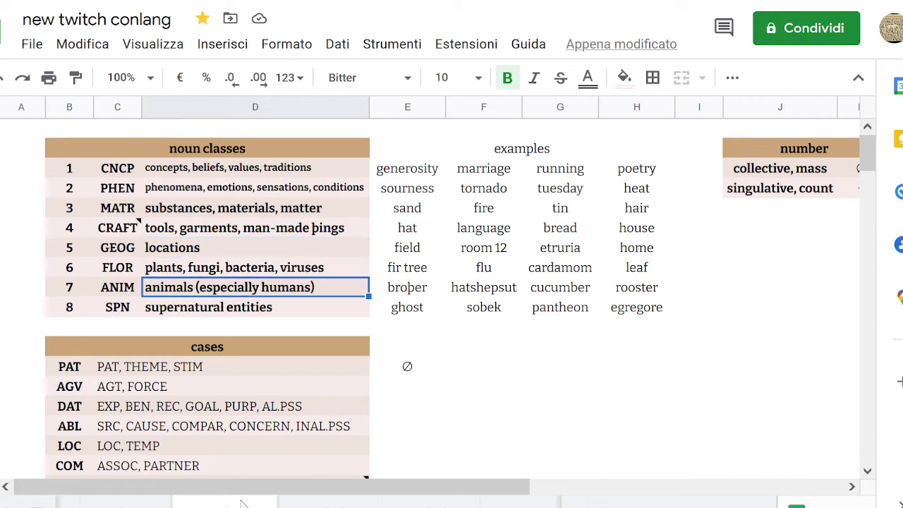
{"action": "key", "text": "Up"}
{"action": "key", "text": "Up"}
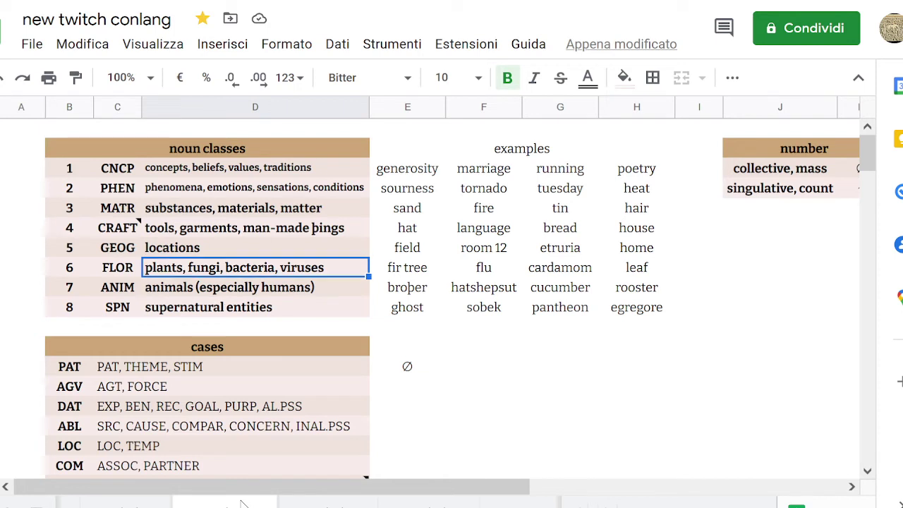
{"action": "key", "text": "Down"}
{"action": "key", "text": "Up"}
{"action": "key", "text": "Up"}
{"action": "key", "text": "Up"}
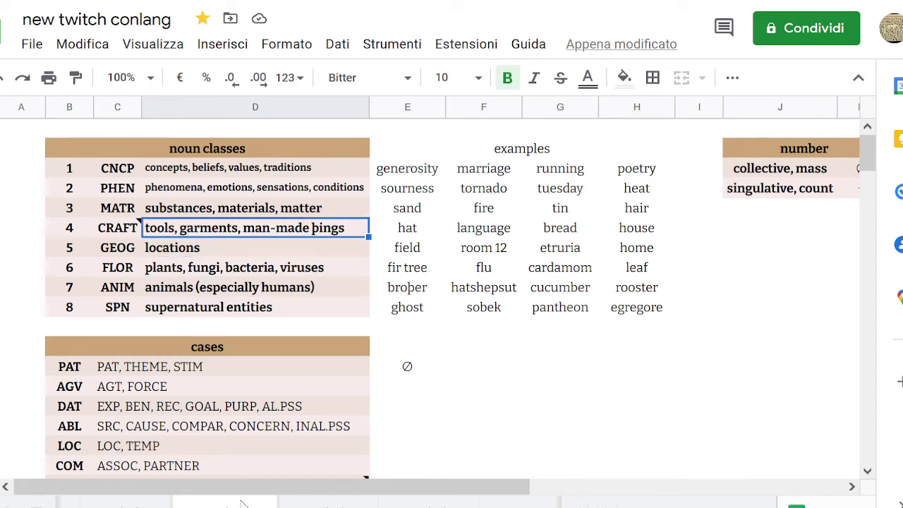
Examine the CRAFT description against those of the neighbouring GEOG and FLOR classes.
{"action": "key", "text": "Down"}
{"action": "key", "text": "Up"}
{"action": "key", "text": "Down"}
{"action": "key", "text": "Up"}
{"action": "key", "text": "Right"}
{"action": "key", "text": "Left"}
{"action": "key", "text": "Down"}
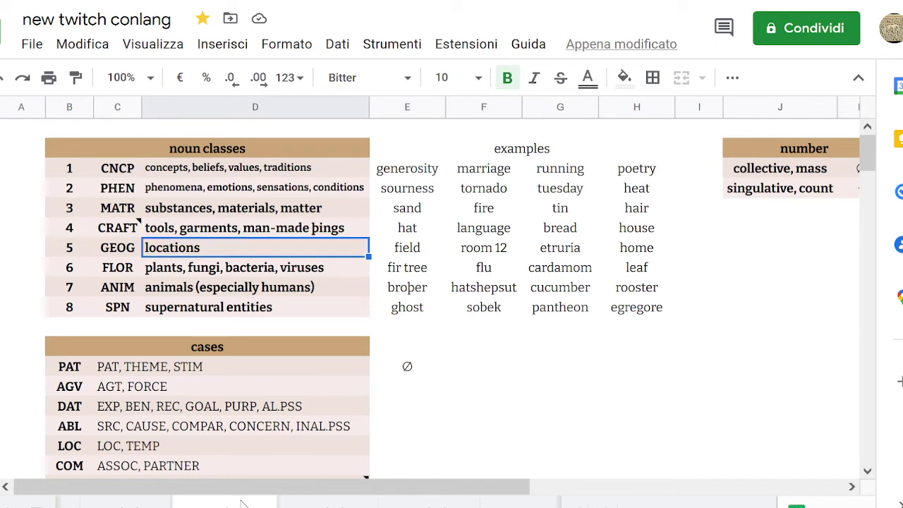
{"action": "key", "text": "Up"}
{"action": "key", "text": "Down"}
{"action": "key", "text": "Up"}
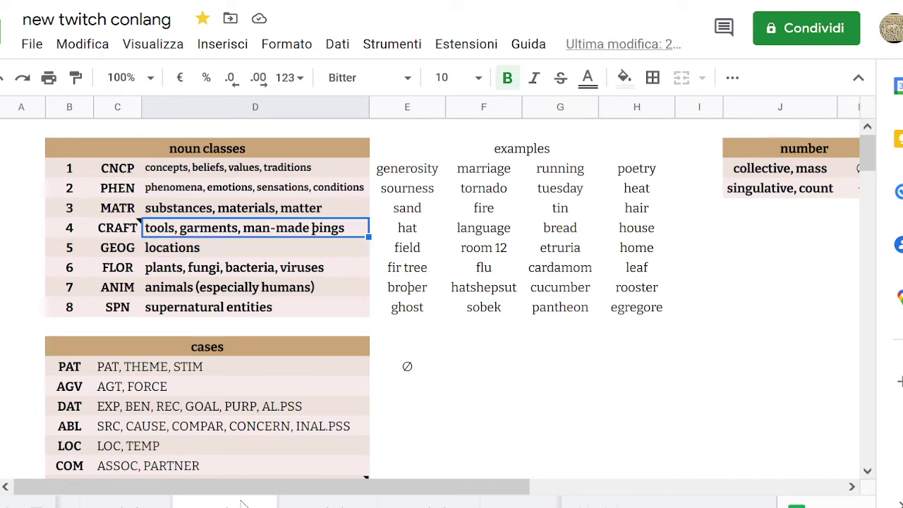
{"action": "key", "text": "Down"}
{"action": "key", "text": "Up"}
{"action": "key", "text": "Down"}
{"action": "key", "text": "Down"}
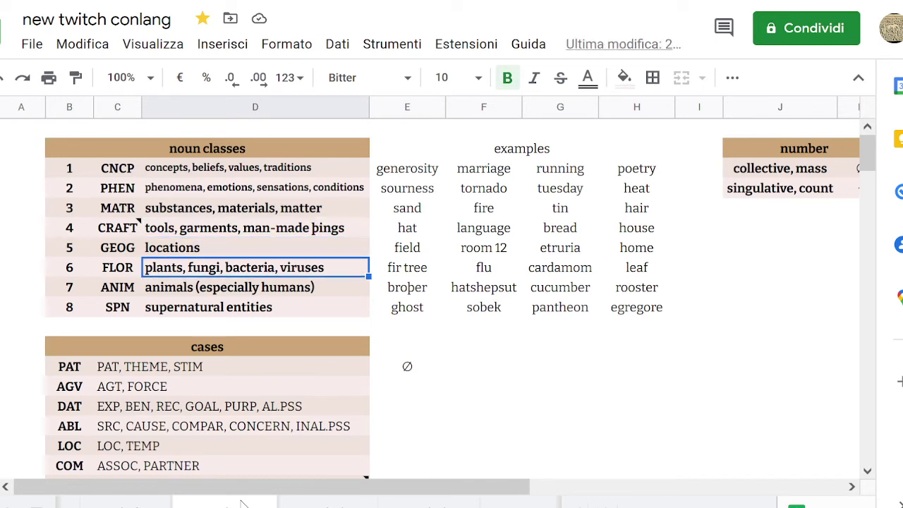
{"action": "key", "text": "Up"}
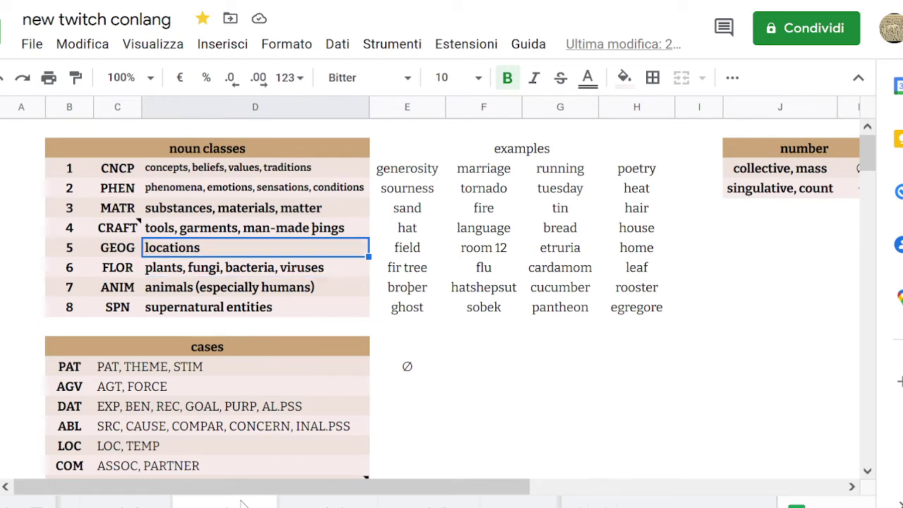
{"action": "key", "text": "Up"}
{"action": "key", "text": "Down"}
{"action": "key", "text": "Down"}
{"action": "key", "text": "Down"}
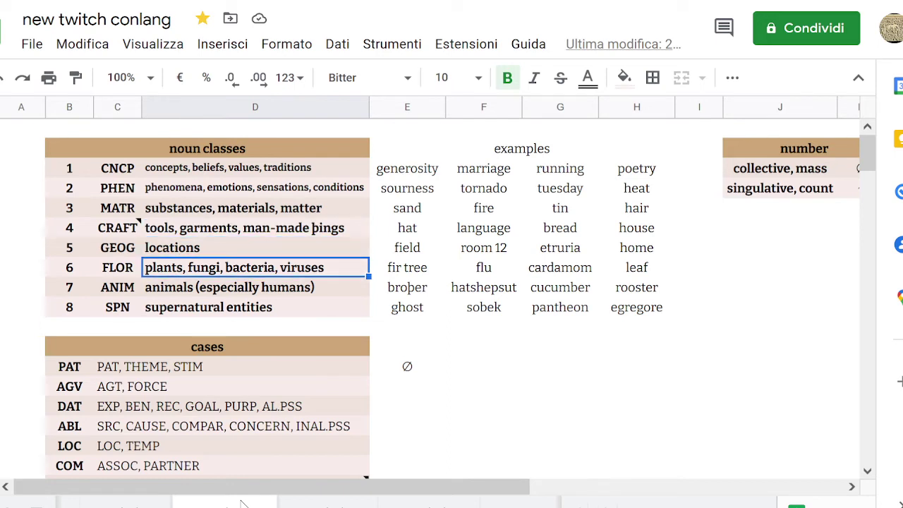
Look through the example nouns from the ANIM row up to the CRAFT row, ending at the empty cell after "house".
{"action": "key", "text": "Right"}
{"action": "key", "text": "Right"}
{"action": "key", "text": "Right"}
{"action": "key", "text": "Right"}
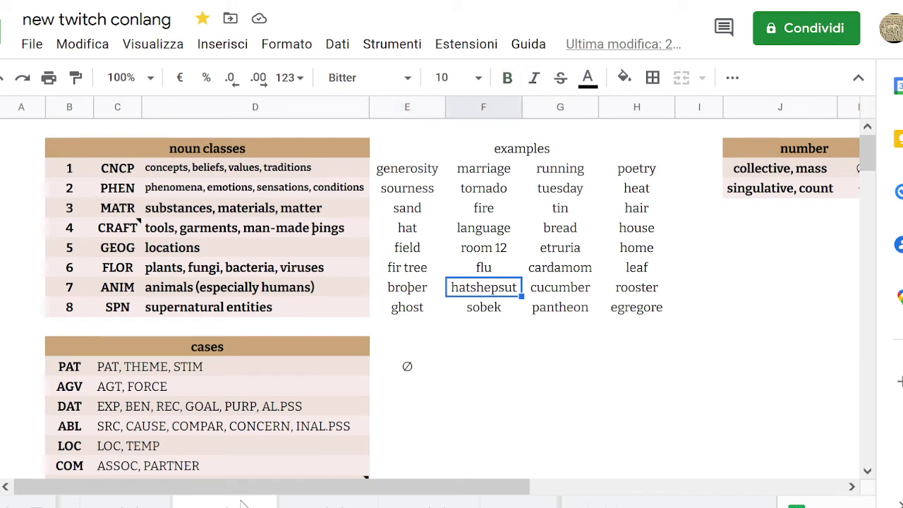
{"action": "key", "text": "Up"}
{"action": "key", "text": "Up"}
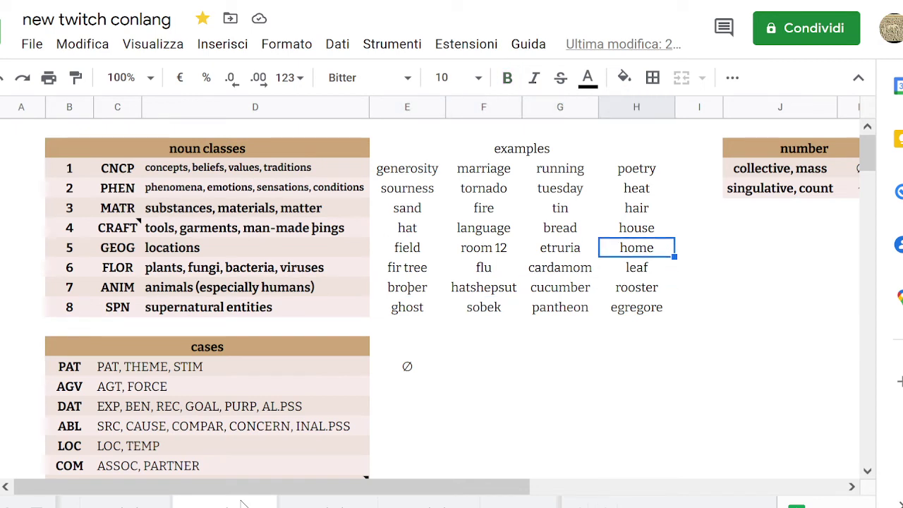
{"action": "key", "text": "Up"}
{"action": "key", "text": "Right"}
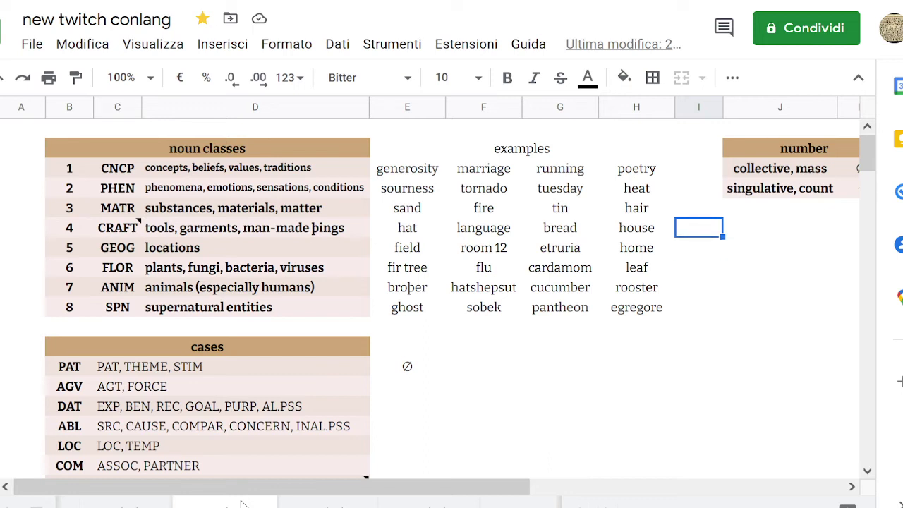
{"action": "key", "text": "Left"}
{"action": "key", "text": "Left"}
{"action": "key", "text": "Left"}
{"action": "key", "text": "Left"}
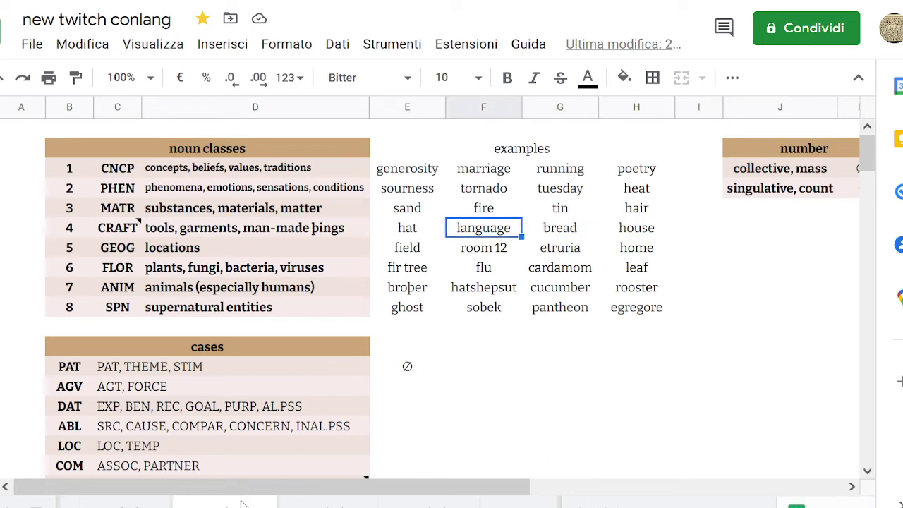
{"action": "key", "text": "Right"}
{"action": "key", "text": "Right"}
{"action": "key", "text": "Right"}
{"action": "key", "text": "Right"}
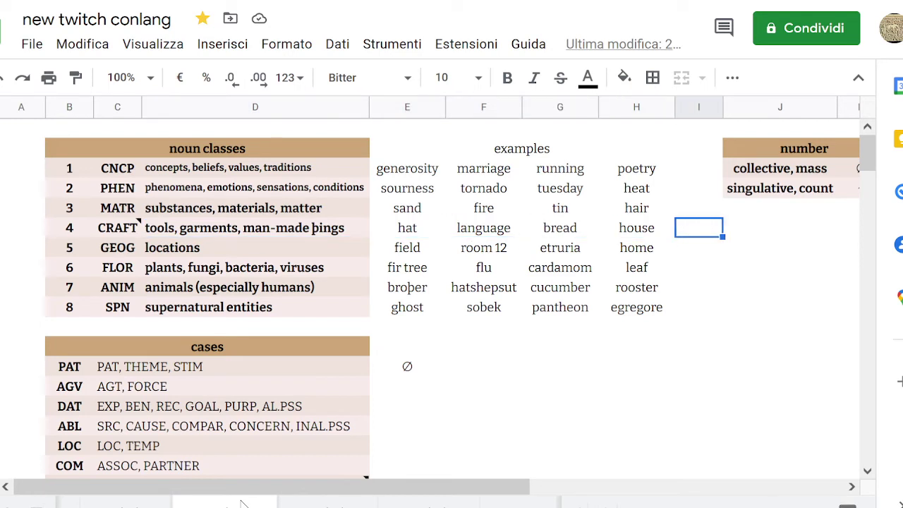
Add "beef" as an extra example in the CRAFT row and "cow" in the ANIM row.
{"action": "type", "text": "beef"}
{"action": "key", "text": "Down"}
{"action": "key", "text": "Down"}
{"action": "key", "text": "Down"}
{"action": "type", "text": "co"}
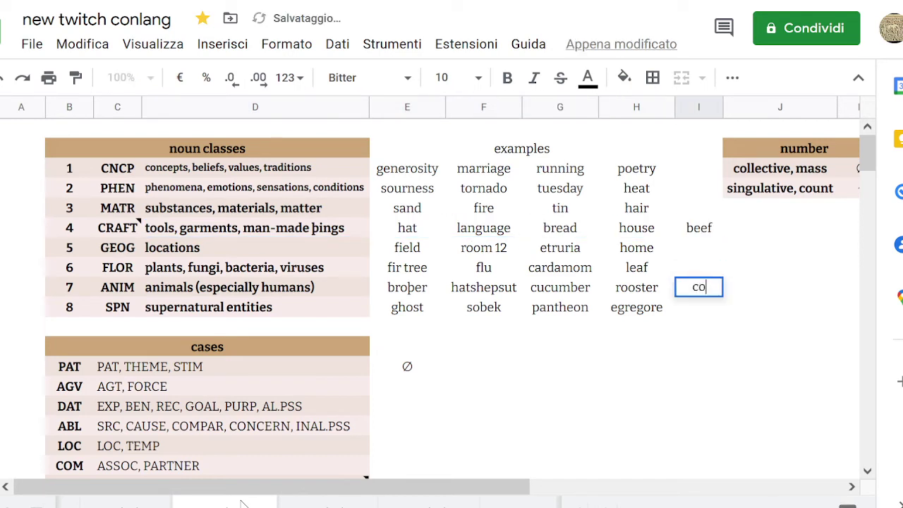
{"action": "type", "text": "ww"}
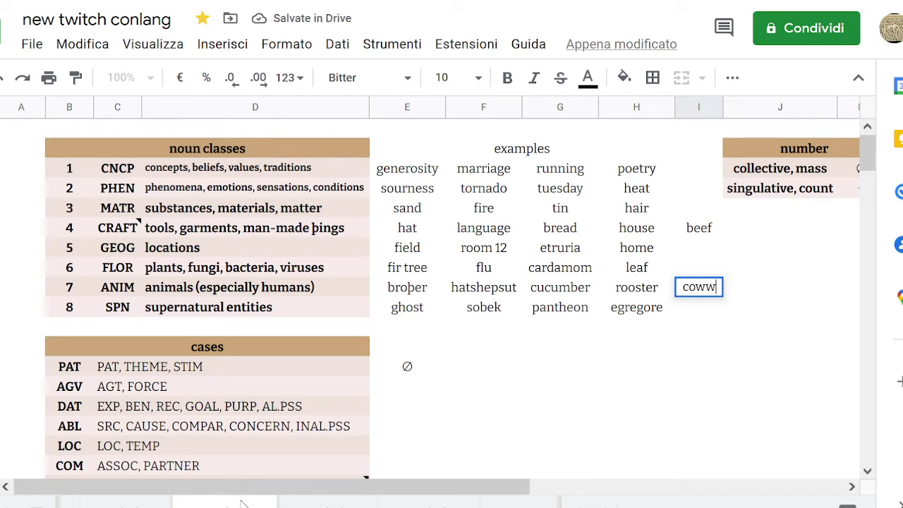
{"action": "key", "text": "BackSpace"}
{"action": "key", "text": "Up"}
Compare the "beef" example in the CRAFT row with the "cow" example in the ANIM row.
{"action": "key", "text": "Down"}
{"action": "key", "text": "Up"}
{"action": "key", "text": "Up"}
{"action": "key", "text": "Up"}
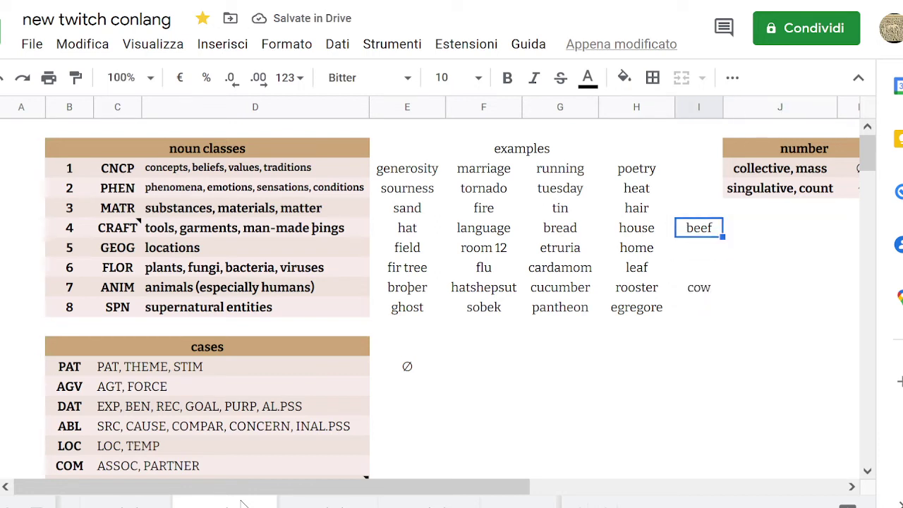
{"action": "key", "text": "Down"}
{"action": "key", "text": "Down"}
{"action": "key", "text": "Down"}
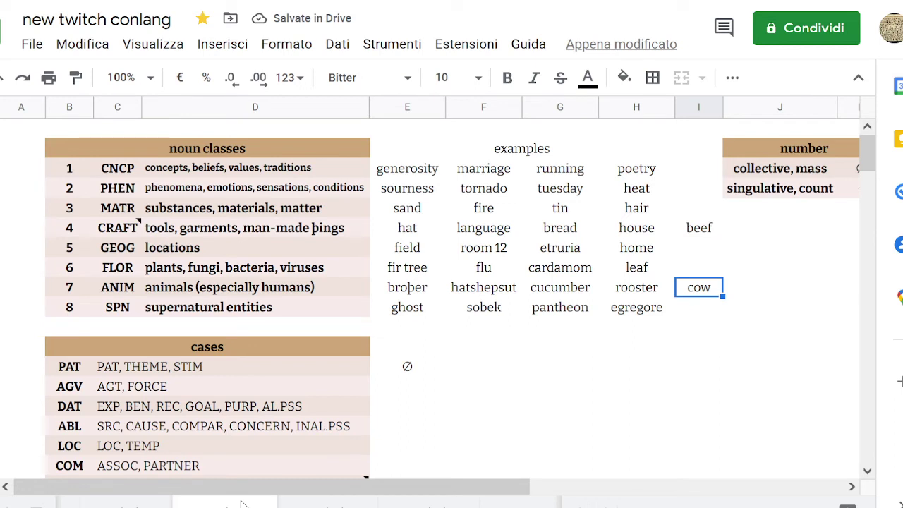
{"action": "key", "text": "Up"}
{"action": "key", "text": "Up"}
{"action": "key", "text": "Up"}
{"action": "key", "text": "Left"}
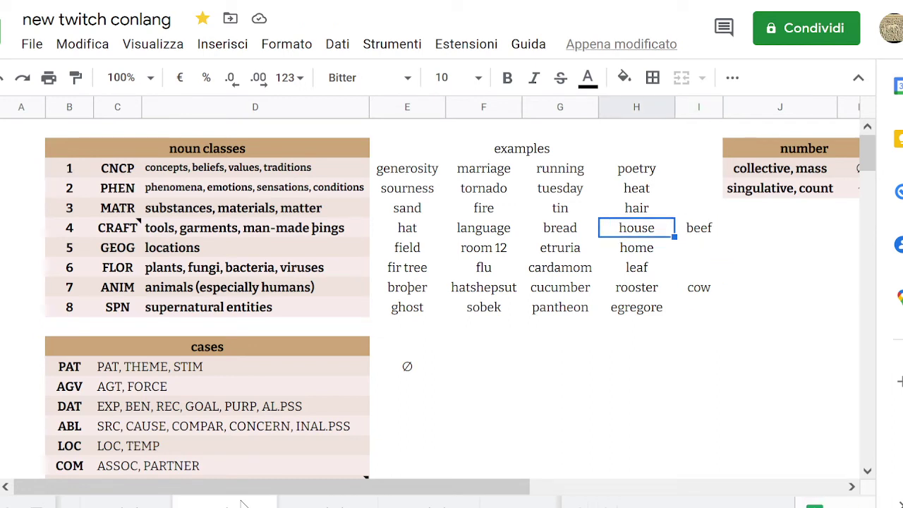
{"action": "key", "text": "Right"}
{"action": "key", "text": "Down"}
{"action": "key", "text": "Down"}
{"action": "key", "text": "Down"}
{"action": "key", "text": "Up"}
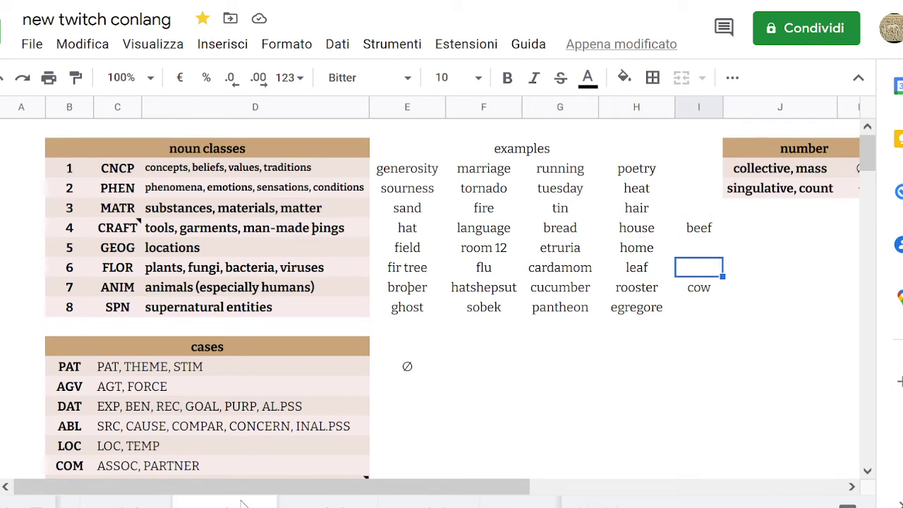
{"action": "key", "text": "Down"}
{"action": "key", "text": "Left"}
{"action": "key", "text": "Right"}
{"action": "key", "text": "Up"}
{"action": "key", "text": "Up"}
{"action": "key", "text": "Up"}
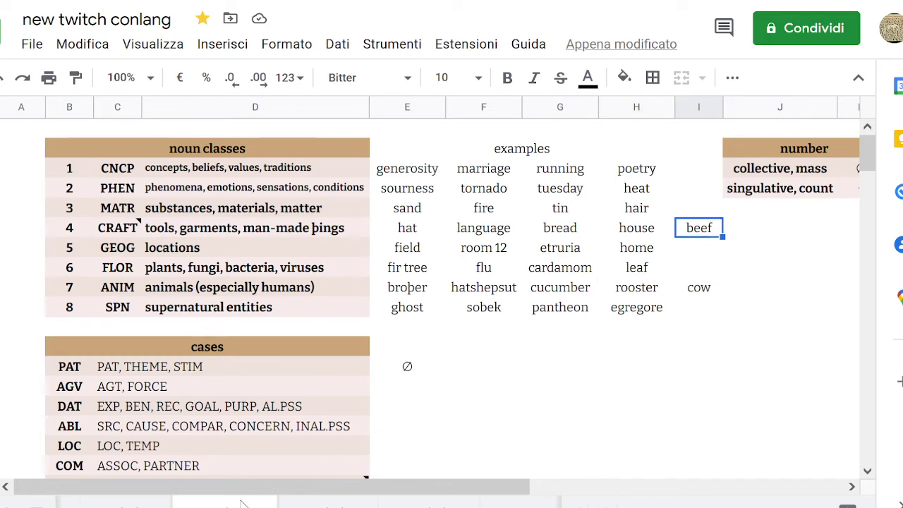
Delete the extra examples "beef" and "cow" from the CRAFT and ANIM rows.
{"action": "key", "text": "Delete"}
{"action": "key", "text": "Down"}
{"action": "key", "text": "Down"}
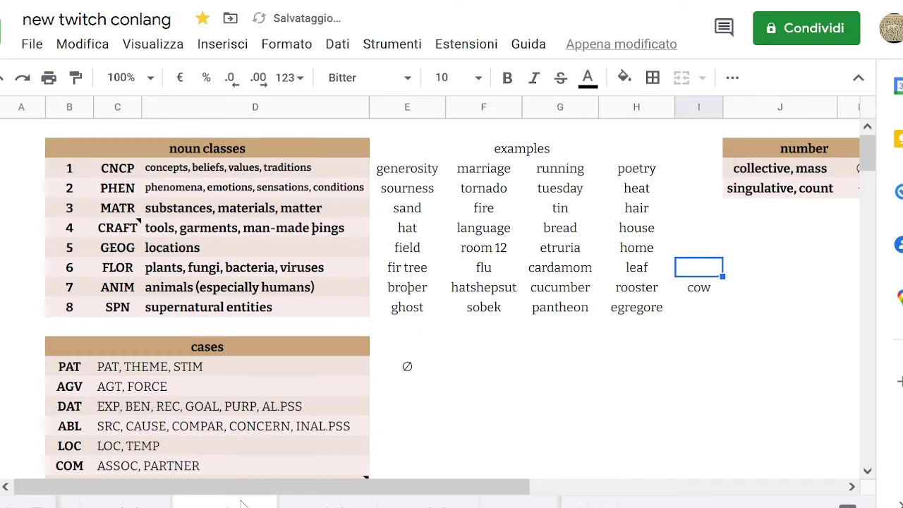
{"action": "key", "text": "Down"}
{"action": "key", "text": "Delete"}
{"action": "key", "text": "Down"}
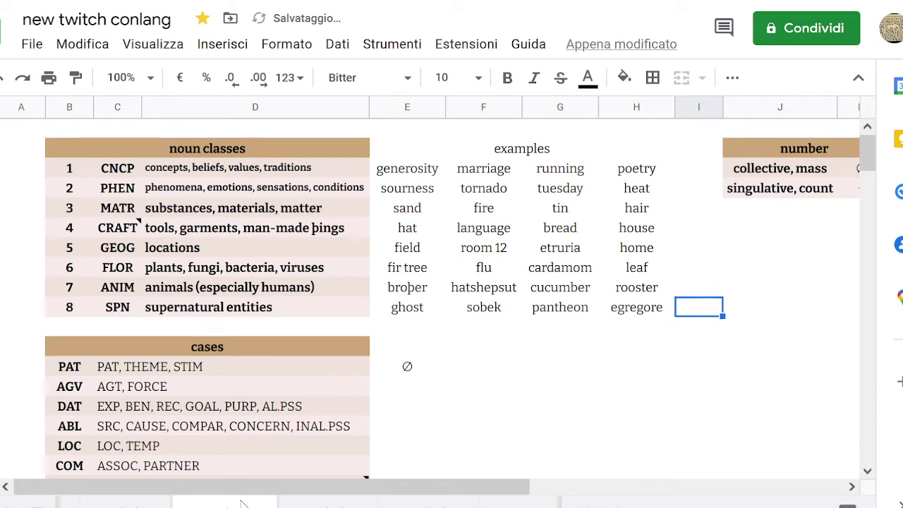
Enter "pez" as an extra example in the ANIM row and "pescado" in the CRAFT row.
{"action": "key", "text": "Up"}
{"action": "type", "text": "pez"}
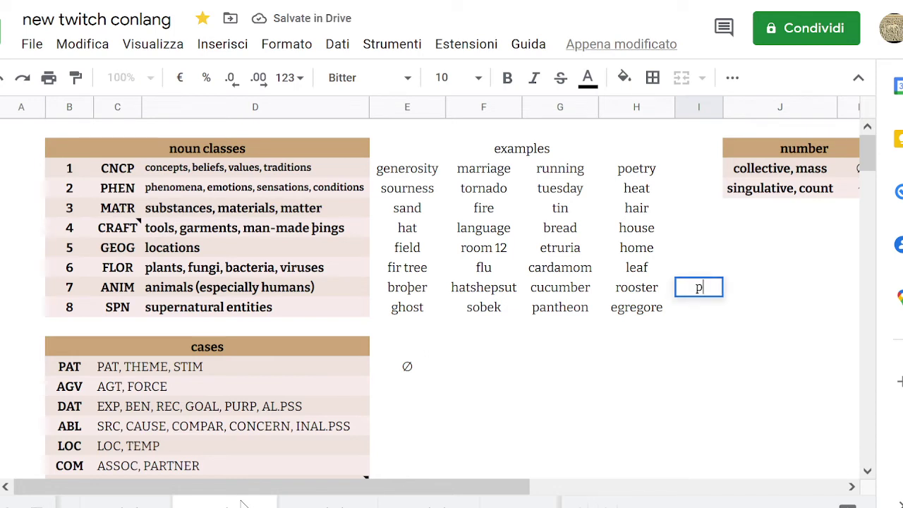
{"action": "key", "text": "Up"}
{"action": "key", "text": "Up"}
{"action": "key", "text": "Up"}
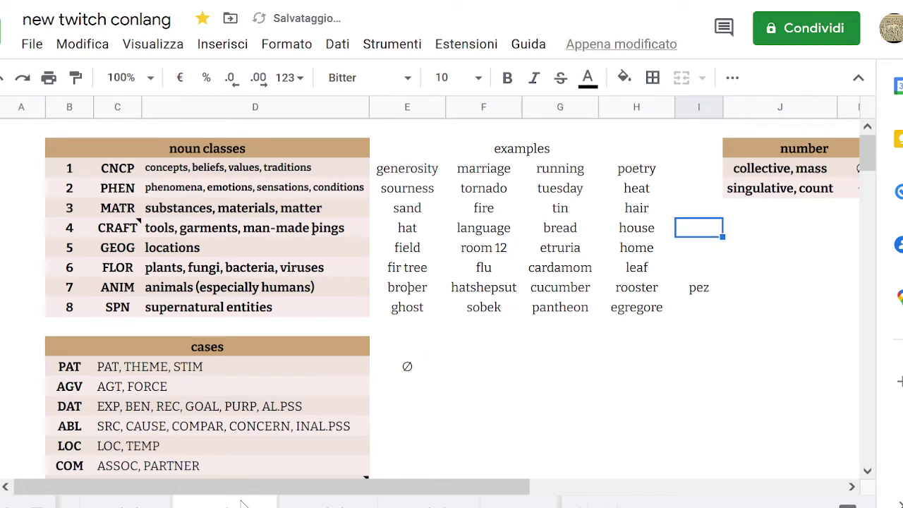
{"action": "type", "text": "pescas"}
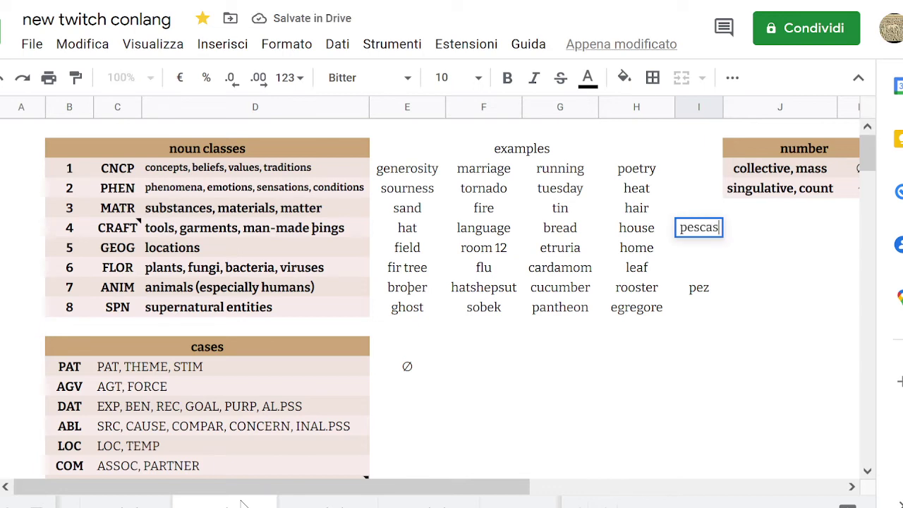
{"action": "key", "text": "BackSpace"}
{"action": "type", "text": "do"}
{"action": "key", "text": "Return"}
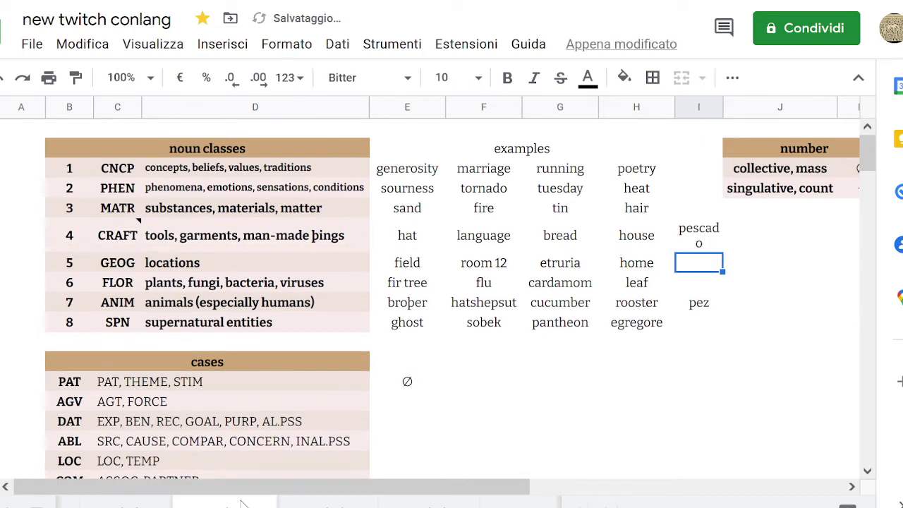
Compare the "pescado" example in the CRAFT row with the "pez" example in the ANIM row.
{"action": "key", "text": "Down"}
{"action": "key", "text": "Down"}
{"action": "key", "text": "Down"}
{"action": "key", "text": "Up"}
{"action": "key", "text": "Up"}
{"action": "key", "text": "Up"}
{"action": "key", "text": "Up"}
{"action": "key", "text": "Down"}
{"action": "key", "text": "Down"}
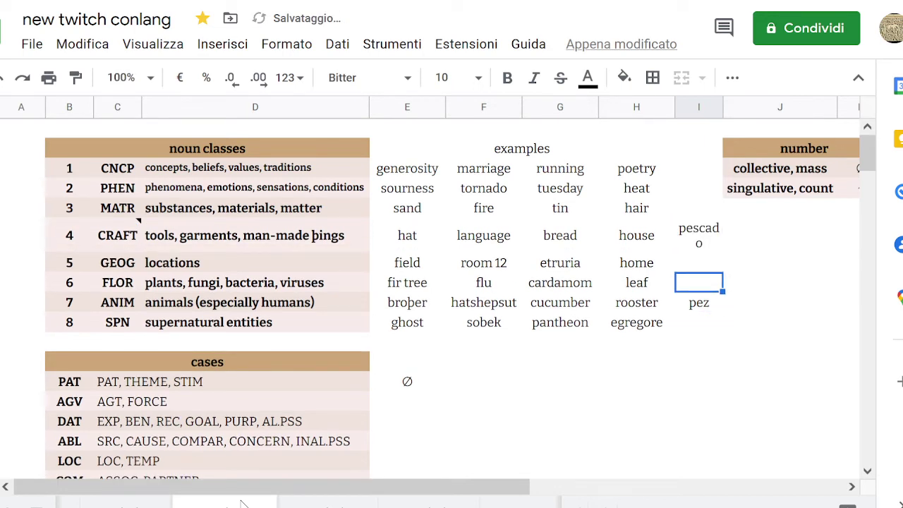
Clear the extra examples "pescado" and "pez" together from the CRAFT through ANIM rows.
{"action": "key", "text": "Down"}
{"action": "key", "text": "shift+Up"}
{"action": "key", "text": "shift+Up"}
{"action": "key", "text": "shift+Up"}
{"action": "key", "text": "Delete"}
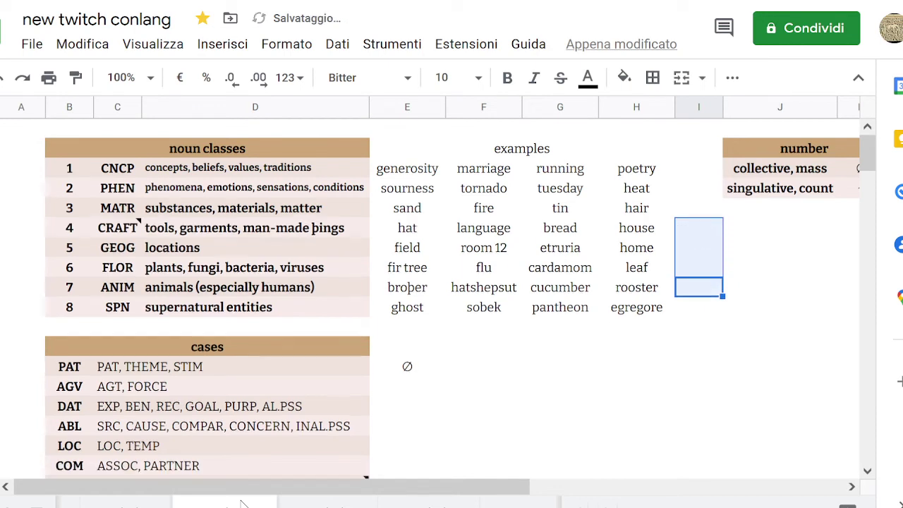
Review the example rows between the ANIM and CRAFT classes, ending at the CRAFT example "house".
{"action": "key", "text": "Down"}
{"action": "key", "text": "Up"}
{"action": "key", "text": "Up"}
{"action": "key", "text": "Up"}
{"action": "key", "text": "Up"}
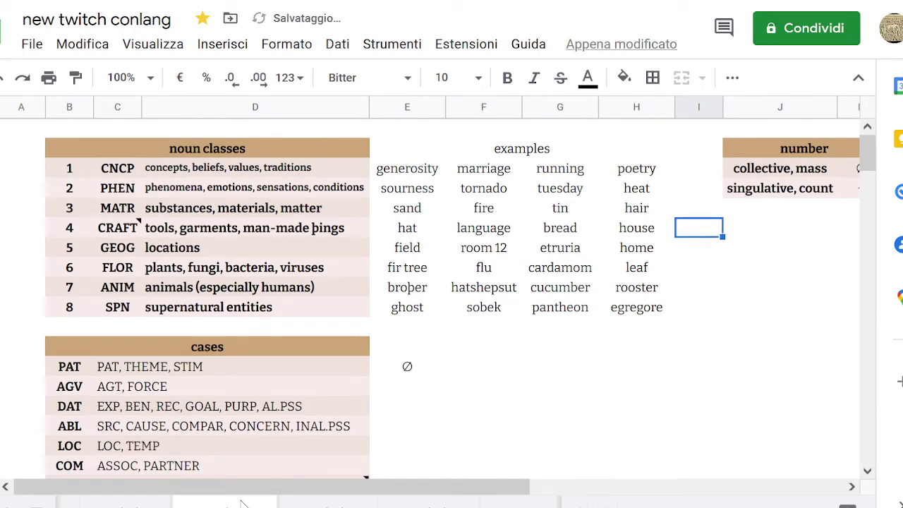
{"action": "key", "text": "Down"}
{"action": "key", "text": "Down"}
{"action": "key", "text": "Down"}
{"action": "key", "text": "Up"}
{"action": "key", "text": "Up"}
{"action": "key", "text": "Up"}
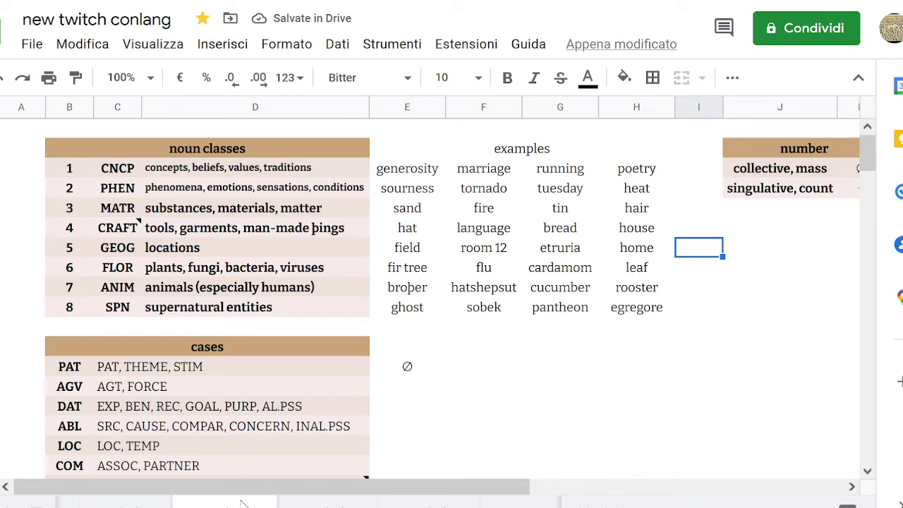
{"action": "key", "text": "Left"}
{"action": "key", "text": "Left"}
{"action": "key", "text": "Right"}
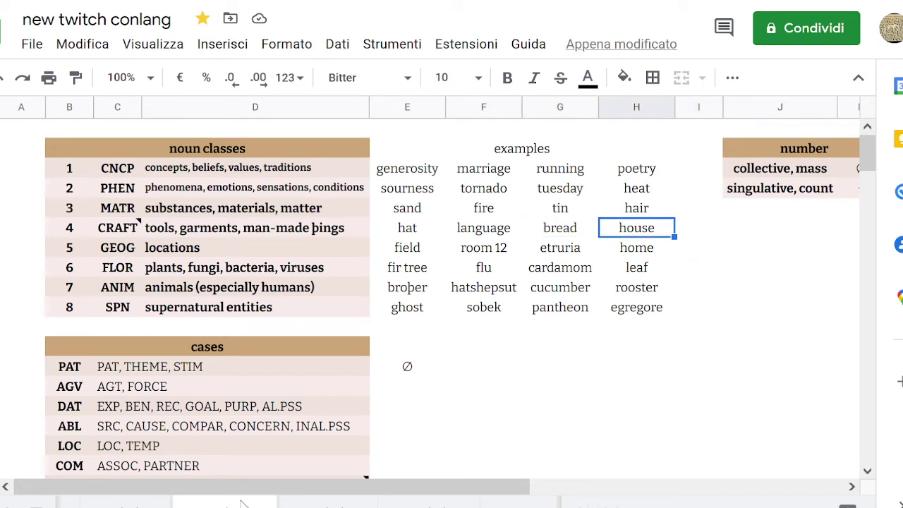
Review the CRAFT row's examples from "hat" through "house" and the empty cells beside the CRAFT to ANIM rows.
{"action": "key", "text": "Right"}
{"action": "key", "text": "Left"}
{"action": "key", "text": "Right"}
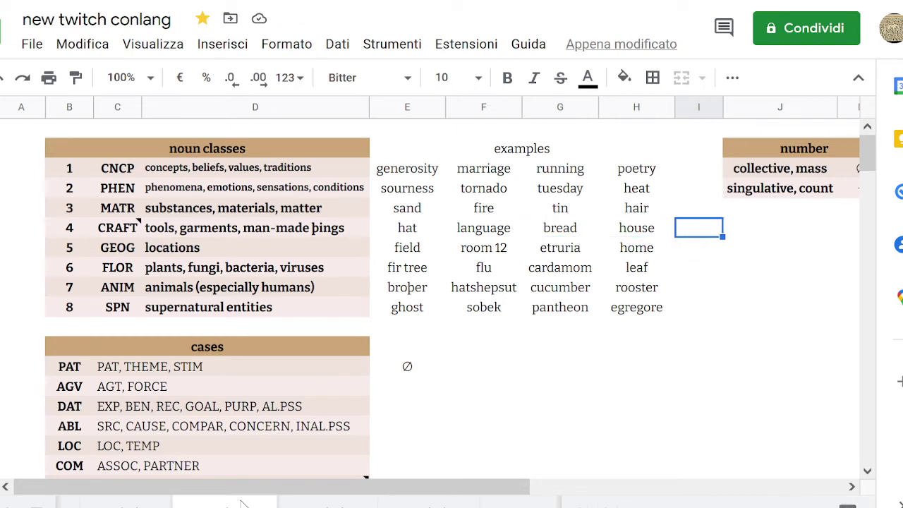
{"action": "key", "text": "Left"}
{"action": "key", "text": "Right"}
{"action": "key", "text": "Down"}
{"action": "key", "text": "Down"}
{"action": "key", "text": "Down"}
{"action": "key", "text": "Up"}
{"action": "key", "text": "Up"}
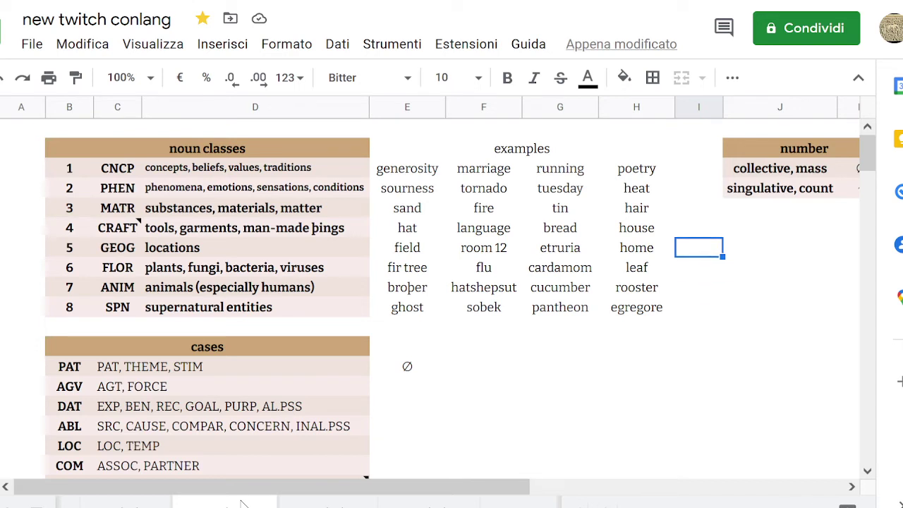
{"action": "key", "text": "Up"}
{"action": "key", "text": "Left"}
{"action": "key", "text": "Left"}
{"action": "key", "text": "Left"}
{"action": "key", "text": "Left"}
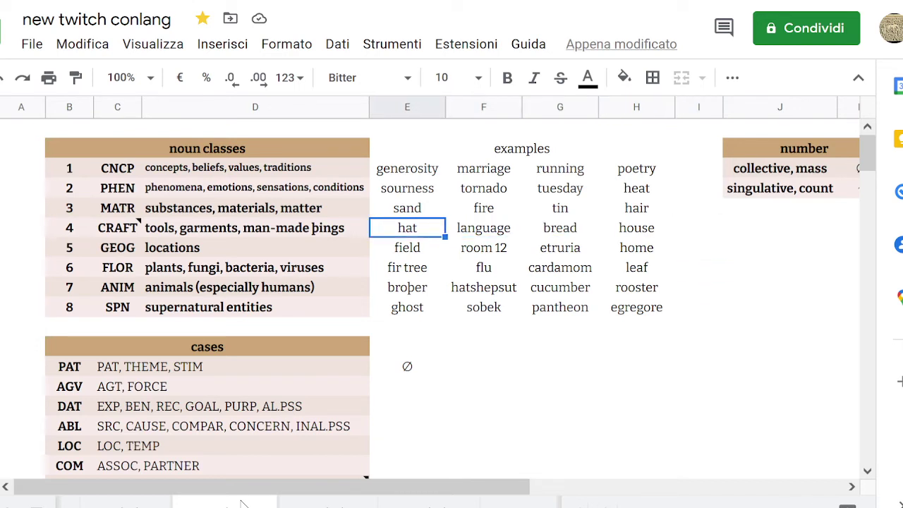
{"action": "key", "text": "Right"}
{"action": "key", "text": "Left"}
{"action": "key", "text": "Right"}
{"action": "key", "text": "Right"}
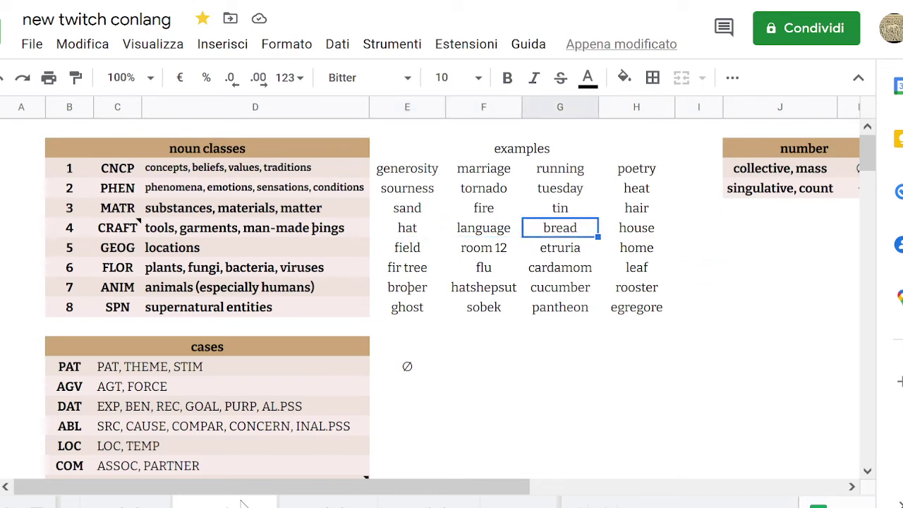
{"action": "key", "text": "Right"}
{"action": "key", "text": "Right"}
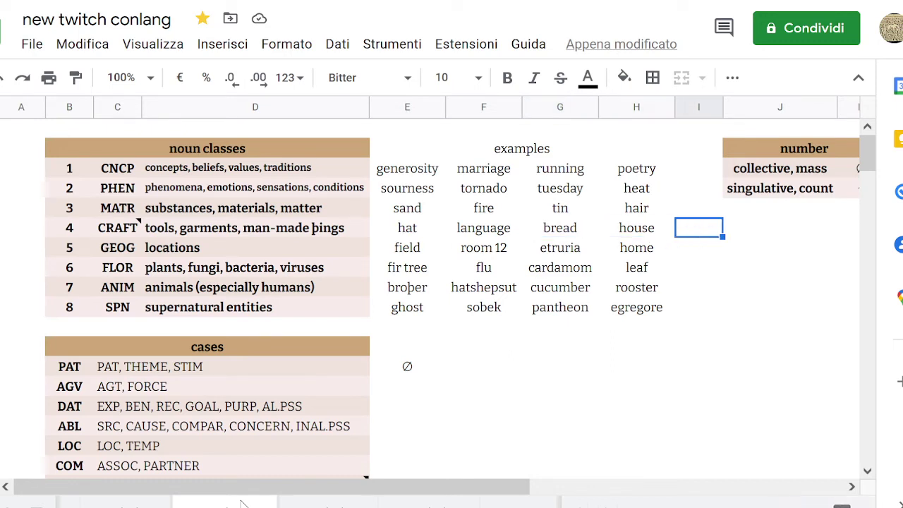
{"action": "key", "text": "Left"}
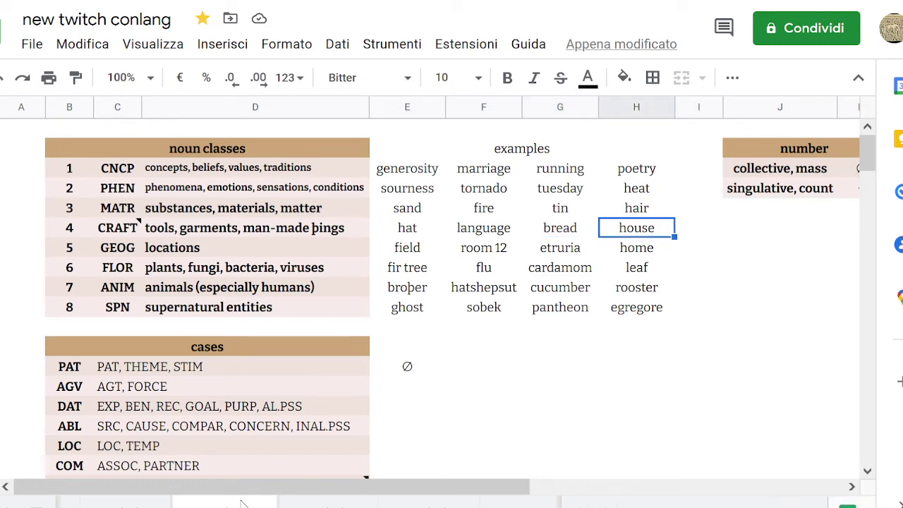
Compare the CRAFT examples "bread" and "house" with the last examples of the GEOG, FLOR and ANIM rows.
{"action": "key", "text": "Down"}
{"action": "key", "text": "Down"}
{"action": "key", "text": "Down"}
{"action": "key", "text": "Up"}
{"action": "key", "text": "Up"}
{"action": "key", "text": "Up"}
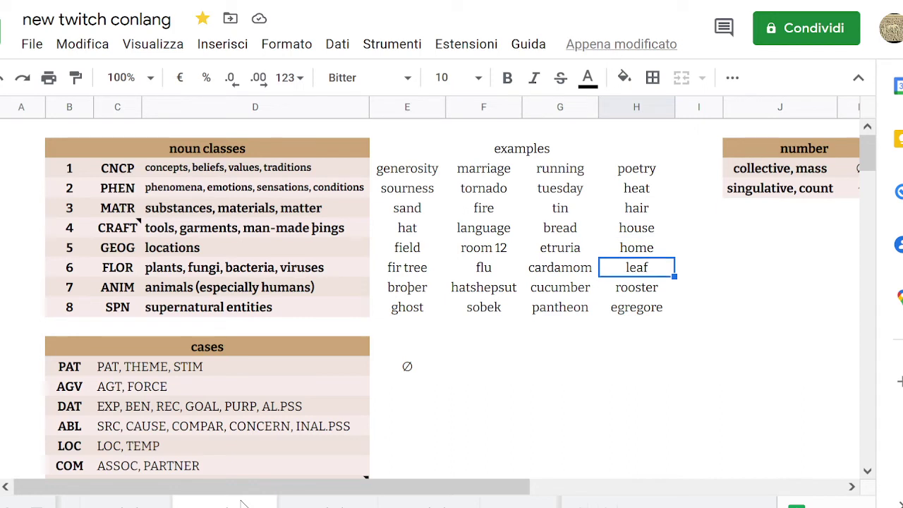
{"action": "key", "text": "Left"}
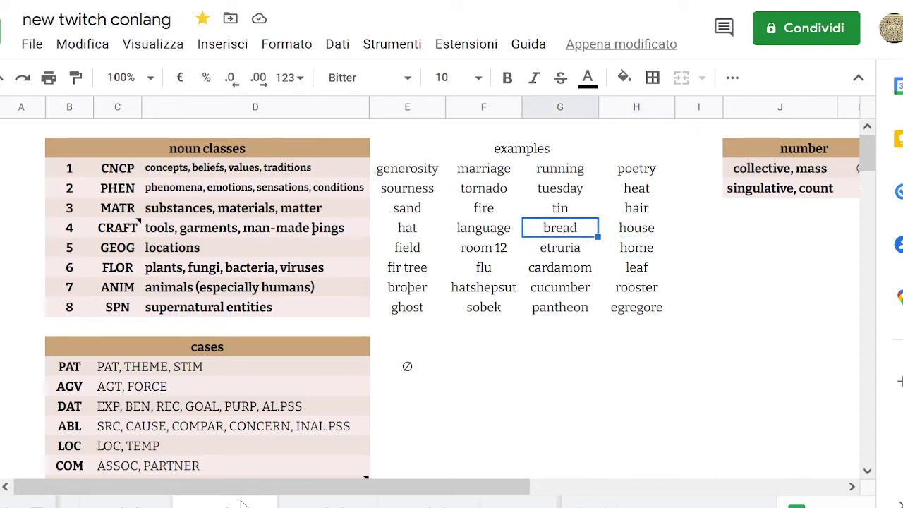
{"action": "key", "text": "Right"}
{"action": "key", "text": "Down"}
{"action": "key", "text": "Down"}
{"action": "key", "text": "Down"}
{"action": "key", "text": "Up"}
{"action": "key", "text": "Up"}
{"action": "key", "text": "Up"}
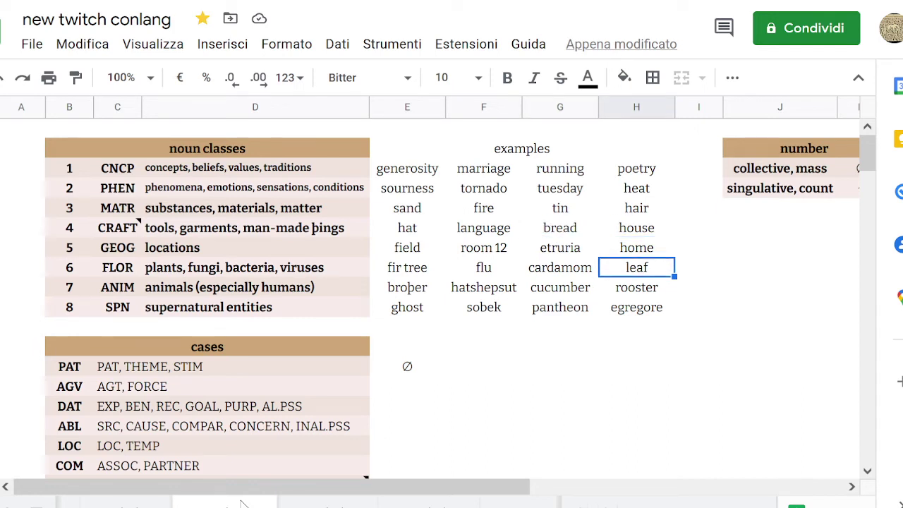
{"action": "key", "text": "Left"}
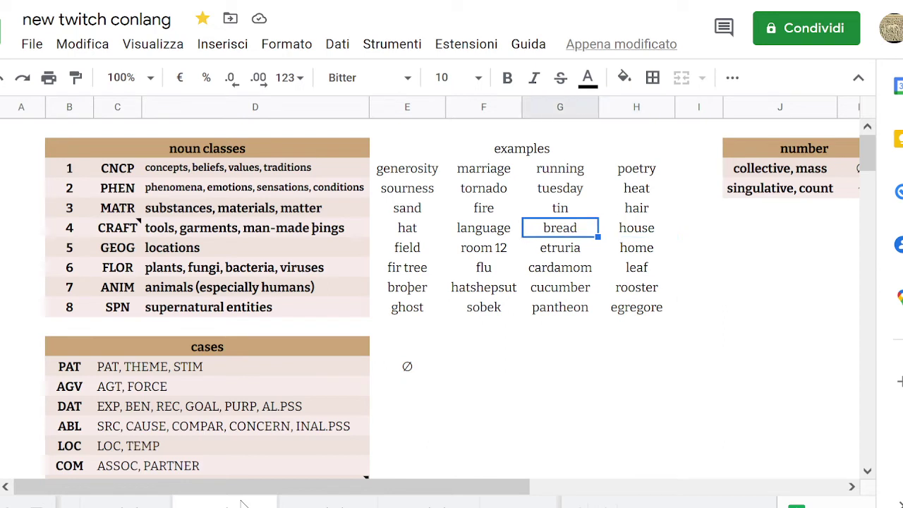
{"action": "key", "text": "Right"}
{"action": "key", "text": "Down"}
{"action": "key", "text": "Down"}
{"action": "key", "text": "Down"}
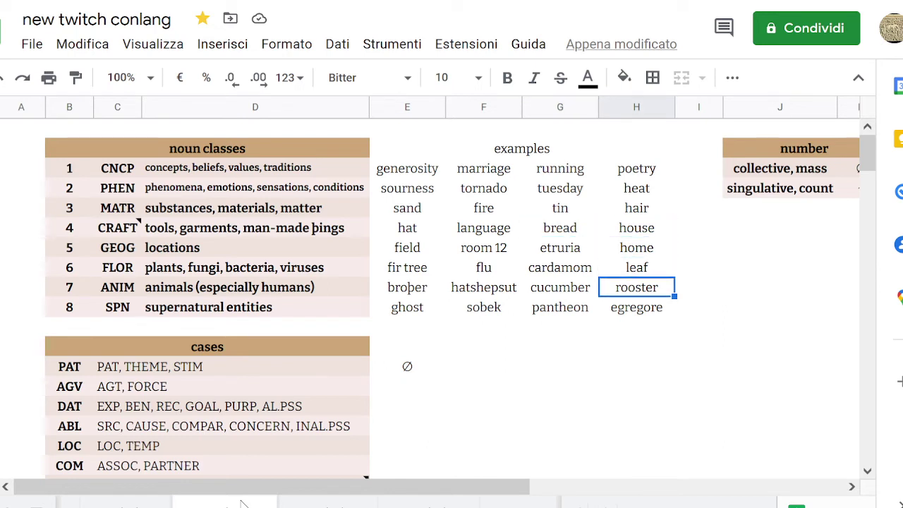
{"action": "key", "text": "Right"}
{"action": "key", "text": "Up"}
{"action": "key", "text": "Up"}
{"action": "key", "text": "Up"}
{"action": "key", "text": "Left"}
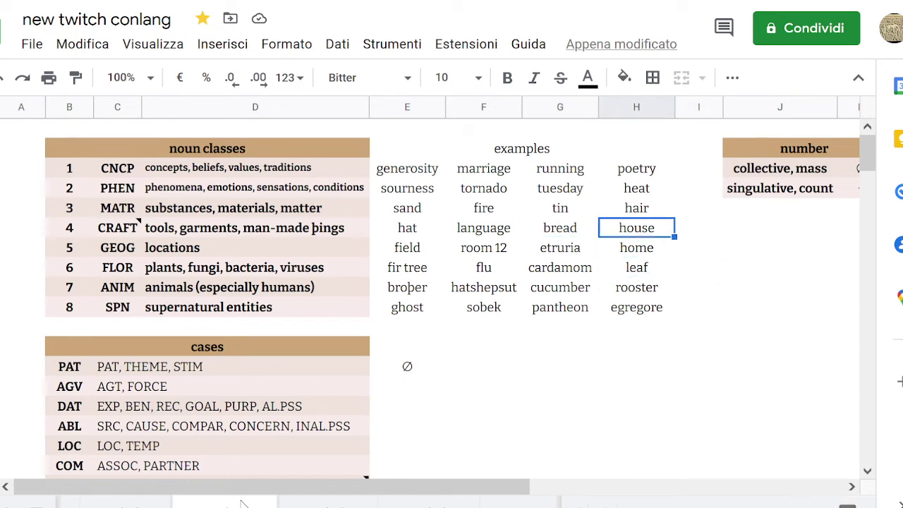
Go over the CRAFT examples back to "hat", and check "house" against "home", "leaf" and "rooster".
{"action": "key", "text": "Left"}
{"action": "key", "text": "Left"}
{"action": "key", "text": "Left"}
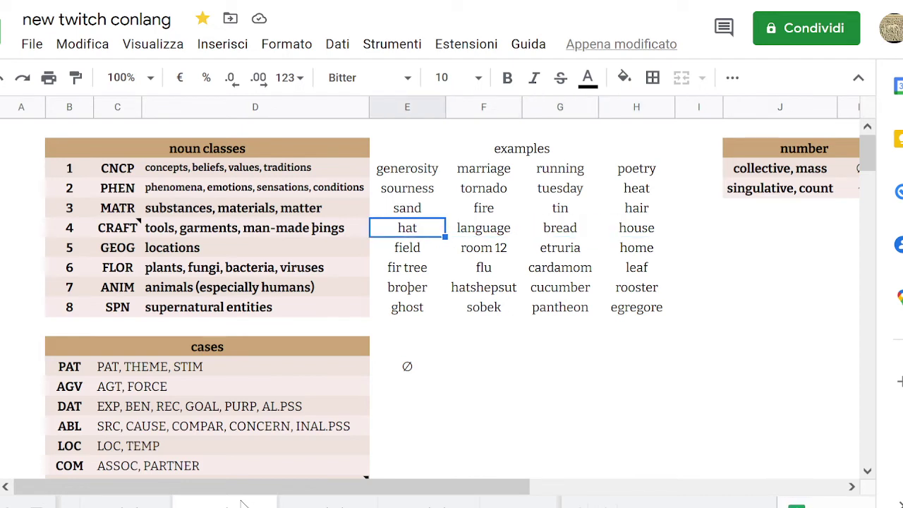
{"action": "key", "text": "Right"}
{"action": "key", "text": "Right"}
{"action": "key", "text": "Right"}
{"action": "key", "text": "Down"}
{"action": "key", "text": "Down"}
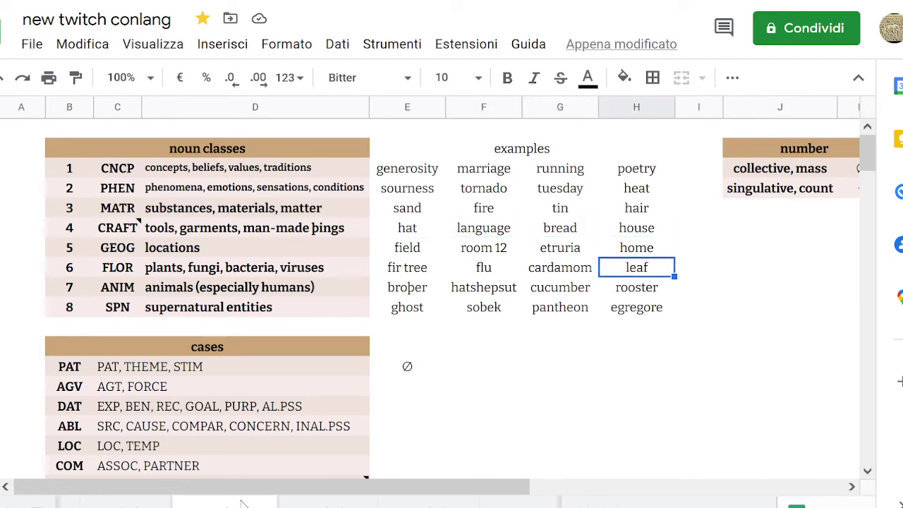
{"action": "key", "text": "Down"}
{"action": "key", "text": "Up"}
{"action": "key", "text": "Up"}
{"action": "key", "text": "Up"}
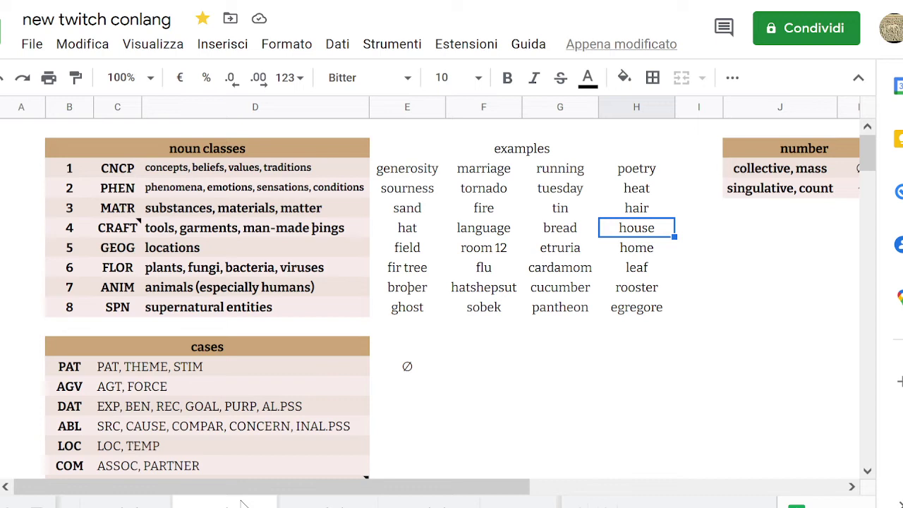
{"action": "key", "text": "Down"}
{"action": "key", "text": "Down"}
{"action": "key", "text": "Down"}
{"action": "key", "text": "Right"}
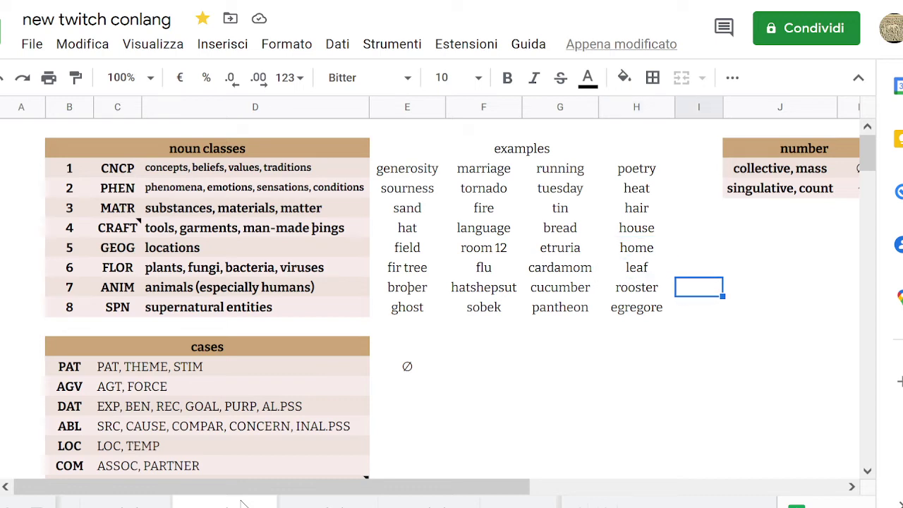
{"action": "key", "text": "Up"}
{"action": "key", "text": "Up"}
{"action": "key", "text": "Up"}
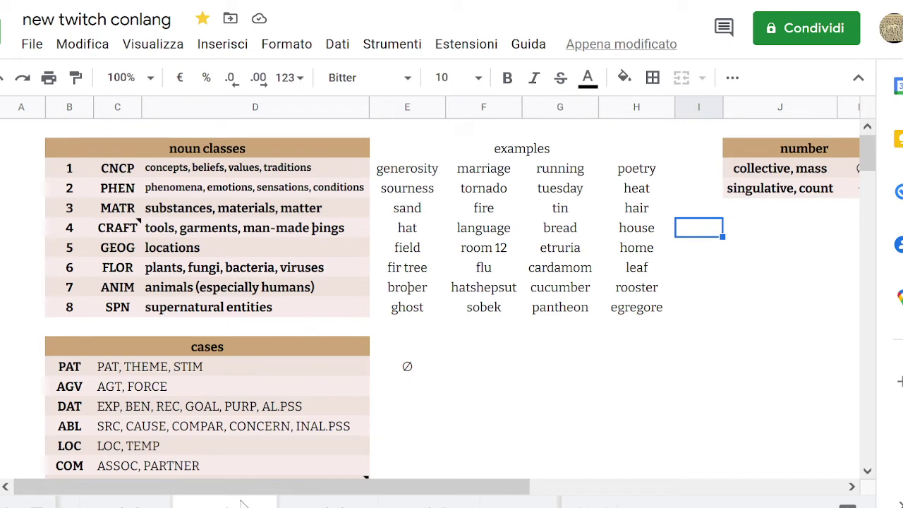
{"action": "key", "text": "Left"}
{"action": "key", "text": "Right"}
{"action": "key", "text": "Down"}
{"action": "key", "text": "Down"}
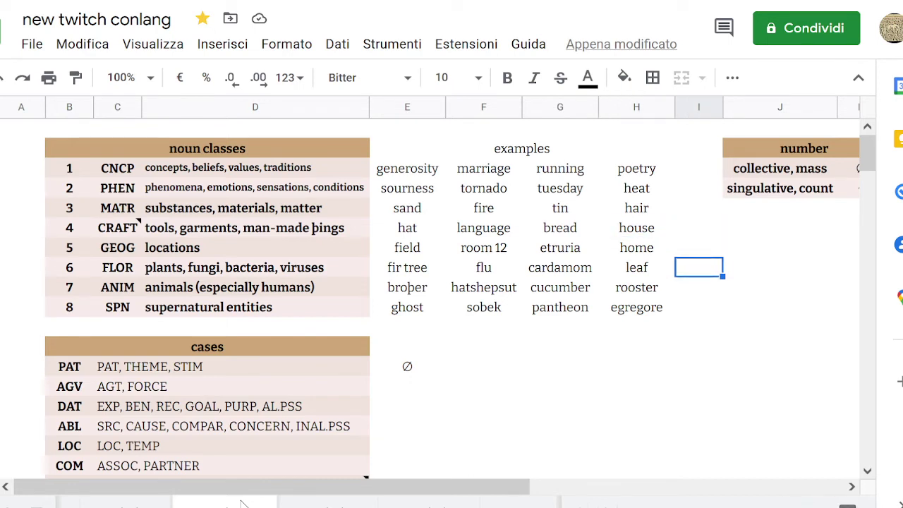
{"action": "key", "text": "Down"}
{"action": "key", "text": "Up"}
{"action": "key", "text": "Up"}
{"action": "key", "text": "Up"}
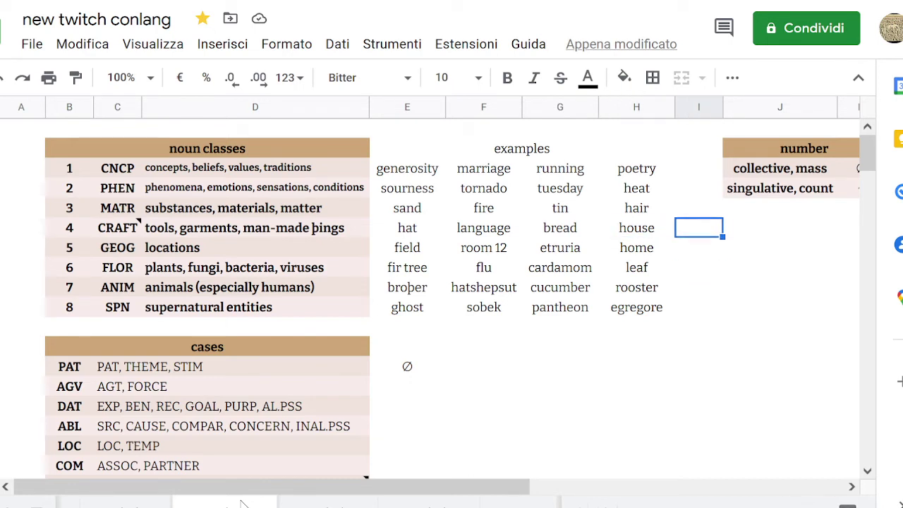
Compare the CRAFT example "house" with the last examples of the MATR, PHEN and CNCP rows.
{"action": "key", "text": "Left"}
{"action": "key", "text": "Right"}
{"action": "key", "text": "Up"}
{"action": "key", "text": "Left"}
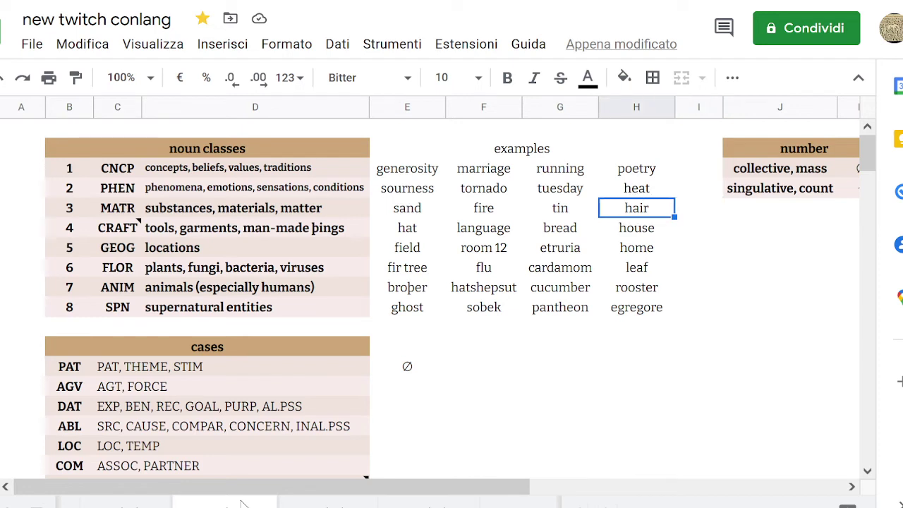
{"action": "key", "text": "Down"}
{"action": "key", "text": "Up"}
{"action": "key", "text": "Down"}
{"action": "key", "text": "Up"}
{"action": "key", "text": "Right"}
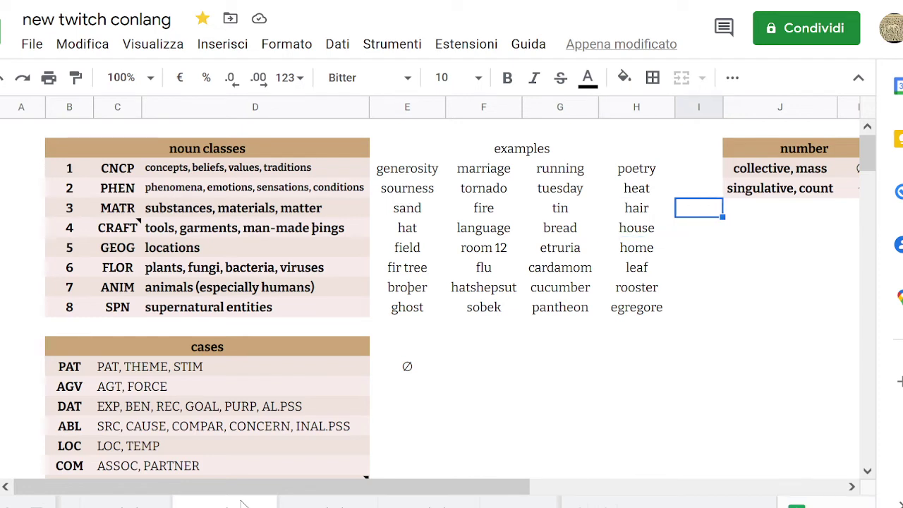
{"action": "key", "text": "Left"}
{"action": "key", "text": "Down"}
{"action": "key", "text": "Up"}
{"action": "key", "text": "Up"}
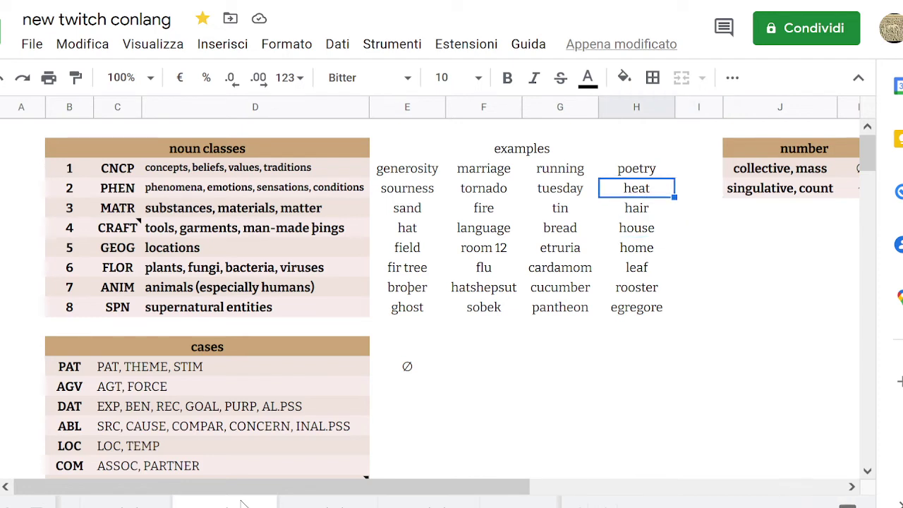
{"action": "key", "text": "Up"}
{"action": "key", "text": "Down"}
{"action": "key", "text": "Up"}
{"action": "key", "text": "Right"}
{"action": "key", "text": "Left"}
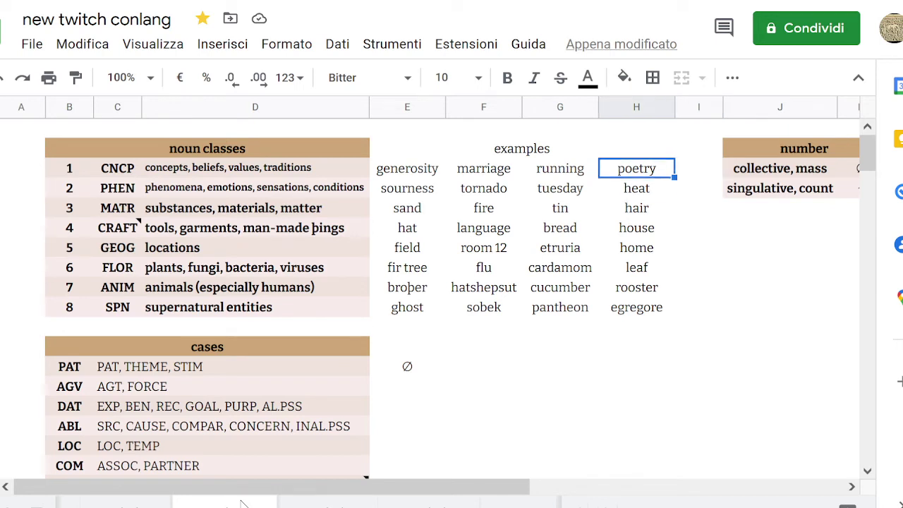
{"action": "key", "text": "Down"}
{"action": "key", "text": "Down"}
{"action": "key", "text": "Down"}
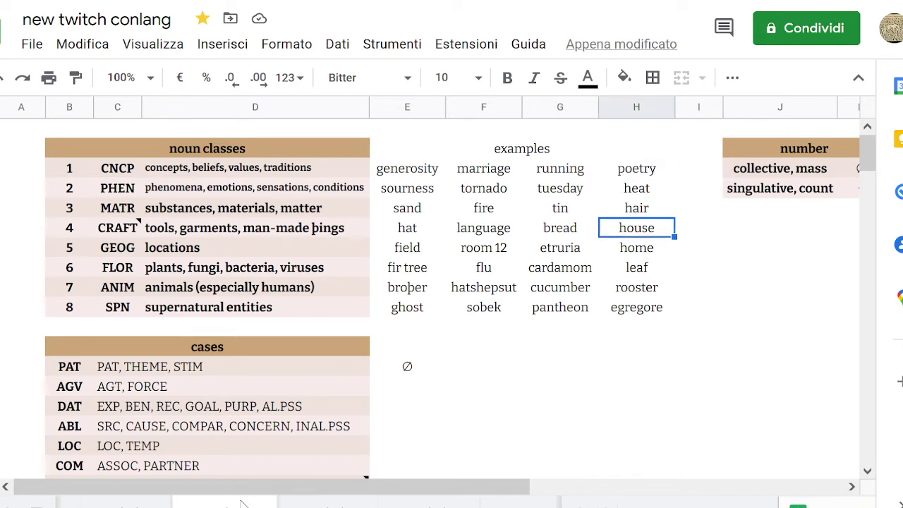
Review the class descriptions of the CRAFT, GEOG, FLOR and ANIM rows.
{"action": "key", "text": "Left"}
{"action": "key", "text": "Left"}
{"action": "key", "text": "Left"}
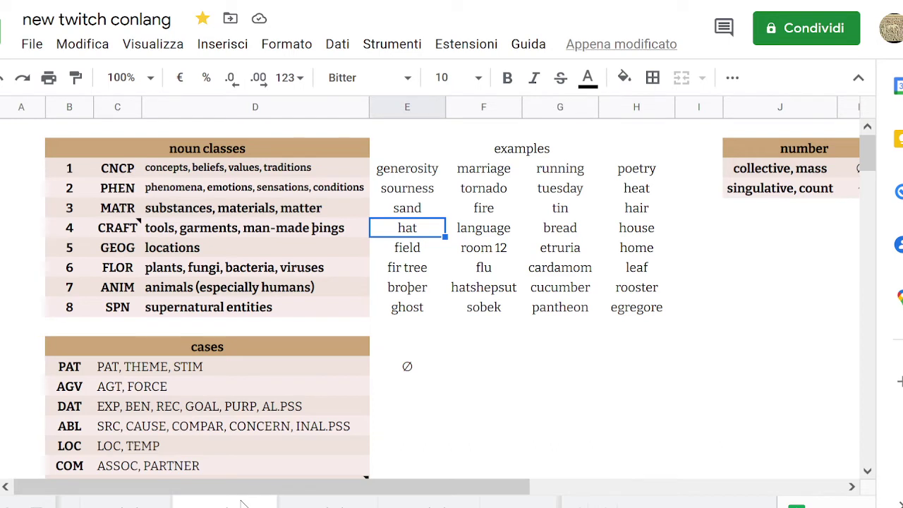
{"action": "key", "text": "Left"}
{"action": "key", "text": "Right"}
{"action": "key", "text": "Left"}
{"action": "key", "text": "Down"}
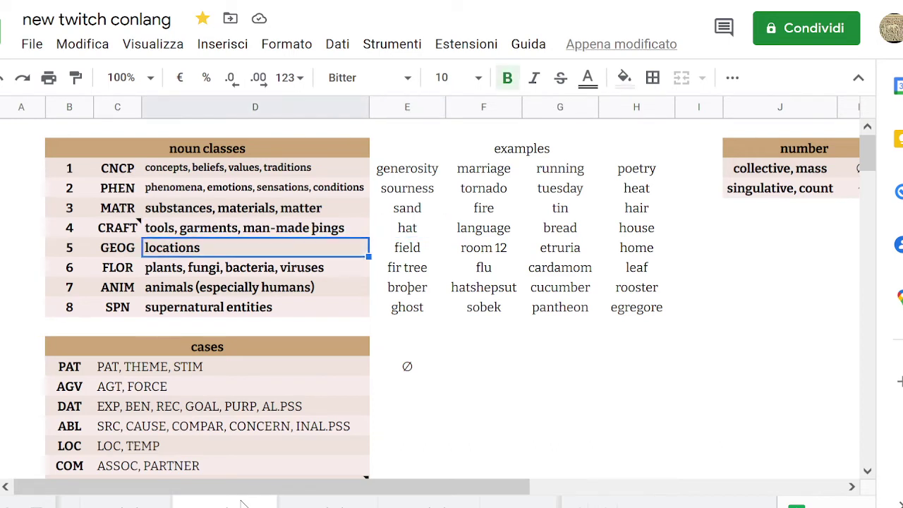
{"action": "key", "text": "Down"}
{"action": "key", "text": "Down"}
{"action": "key", "text": "Up"}
{"action": "key", "text": "Up"}
{"action": "key", "text": "Up"}
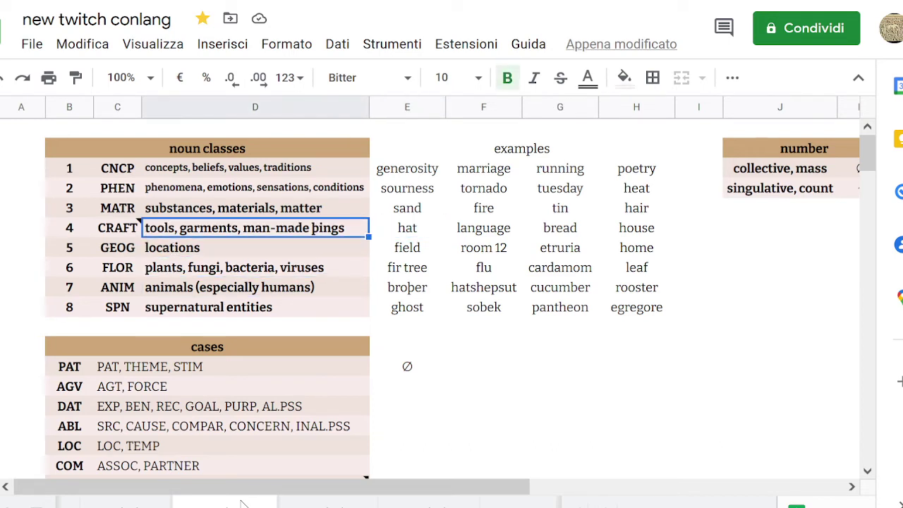
{"action": "key", "text": "Down"}
{"action": "key", "text": "Up"}
Compare the CRAFT example "bread" with the FLOR examples "cardamom" and "leaf".
{"action": "key", "text": "Right"}
{"action": "key", "text": "Right"}
{"action": "key", "text": "Right"}
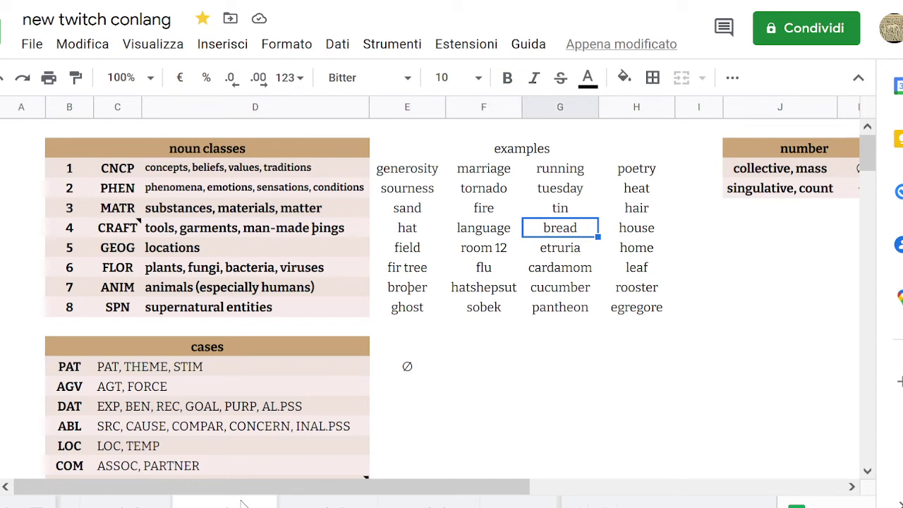
{"action": "key", "text": "Down"}
{"action": "key", "text": "Down"}
{"action": "key", "text": "Left"}
{"action": "key", "text": "Right"}
{"action": "key", "text": "Right"}
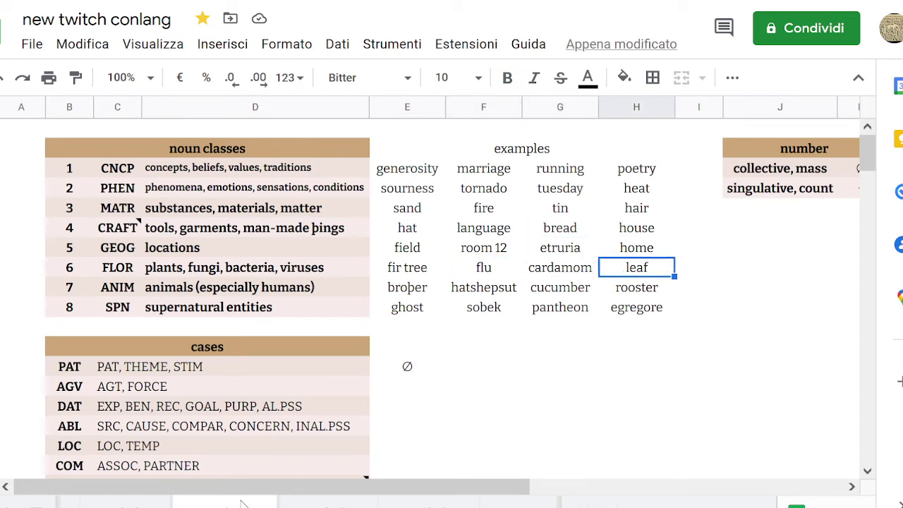
{"action": "key", "text": "Left"}
{"action": "key", "text": "Right"}
{"action": "key", "text": "Left"}
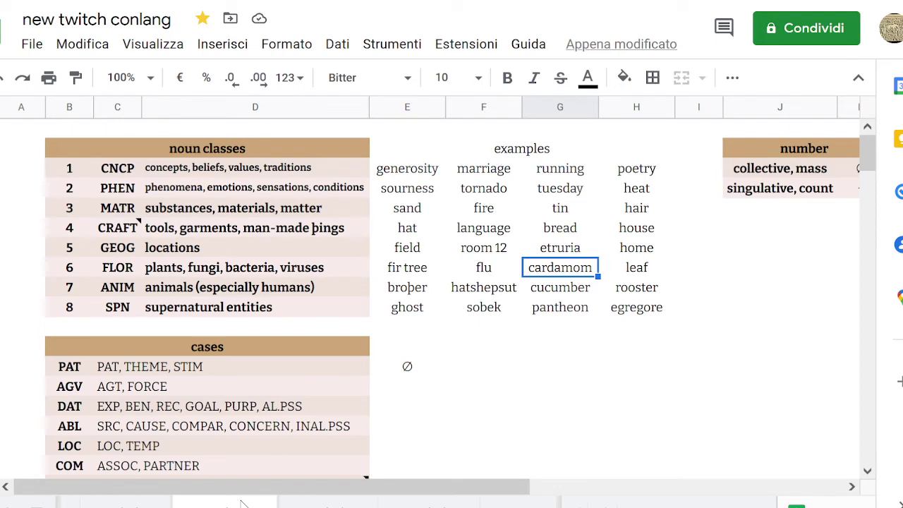
{"action": "key", "text": "Up"}
{"action": "key", "text": "Up"}
{"action": "key", "text": "Down"}
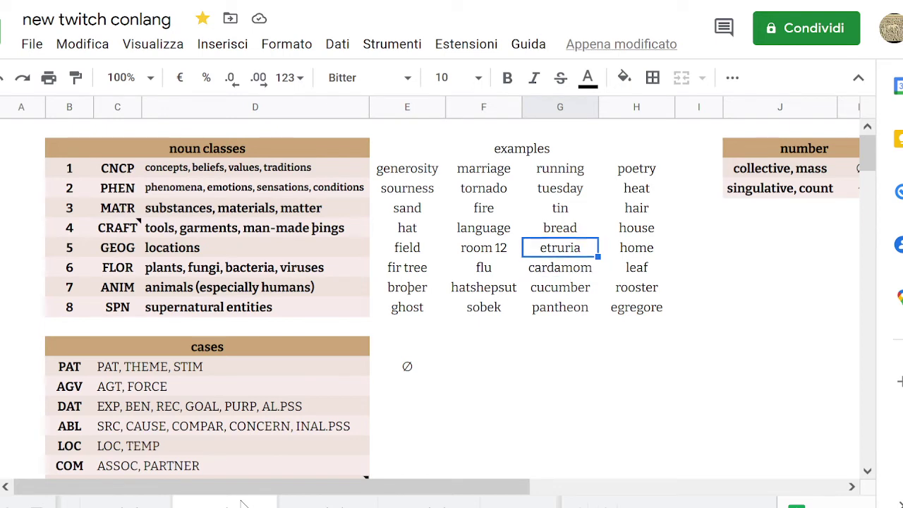
Check the CRAFT examples up to "bread" against the CRAFT class description and the neighbouring GEOG and FLOR descriptions.
{"action": "key", "text": "Up"}
{"action": "key", "text": "Left"}
{"action": "key", "text": "Left"}
{"action": "key", "text": "Left"}
{"action": "key", "text": "Right"}
{"action": "key", "text": "Right"}
{"action": "key", "text": "Right"}
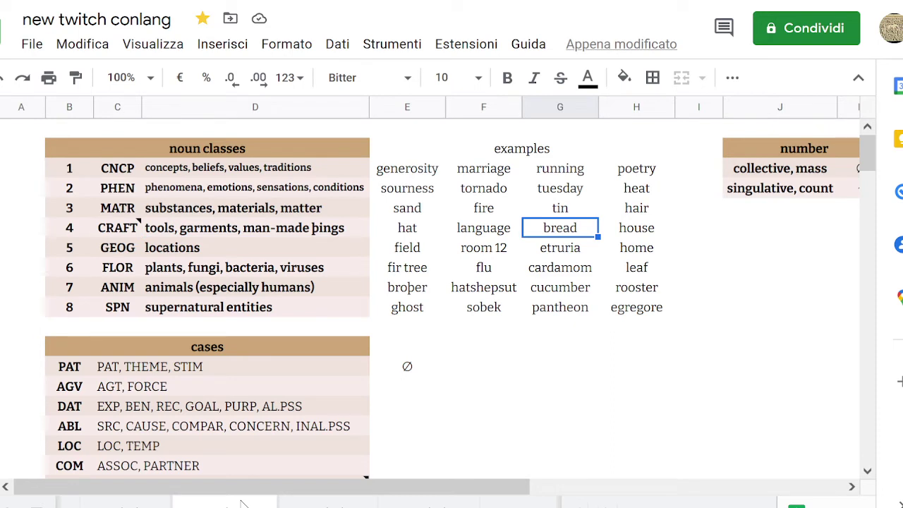
{"action": "key", "text": "Left"}
{"action": "key", "text": "Left"}
{"action": "key", "text": "Left"}
{"action": "key", "text": "Down"}
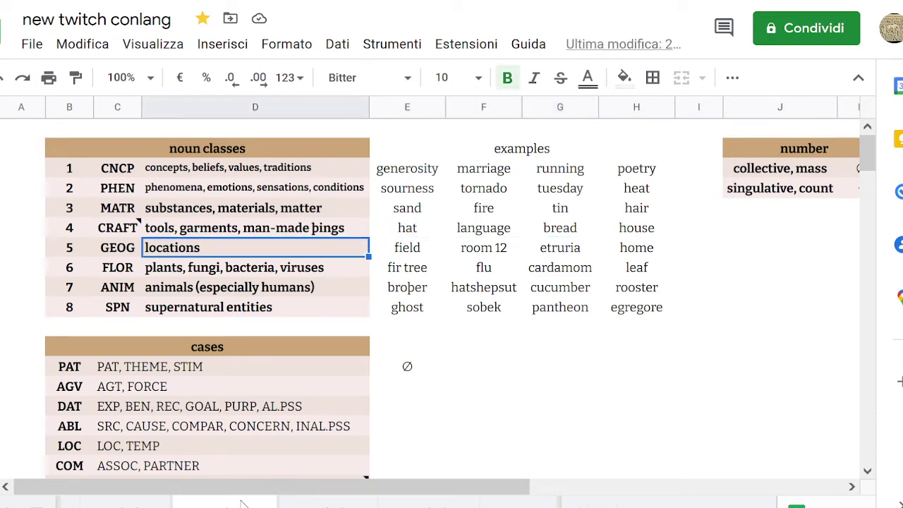
{"action": "key", "text": "Down"}
{"action": "key", "text": "Up"}
{"action": "key", "text": "Up"}
{"action": "key", "text": "Down"}
{"action": "key", "text": "Up"}
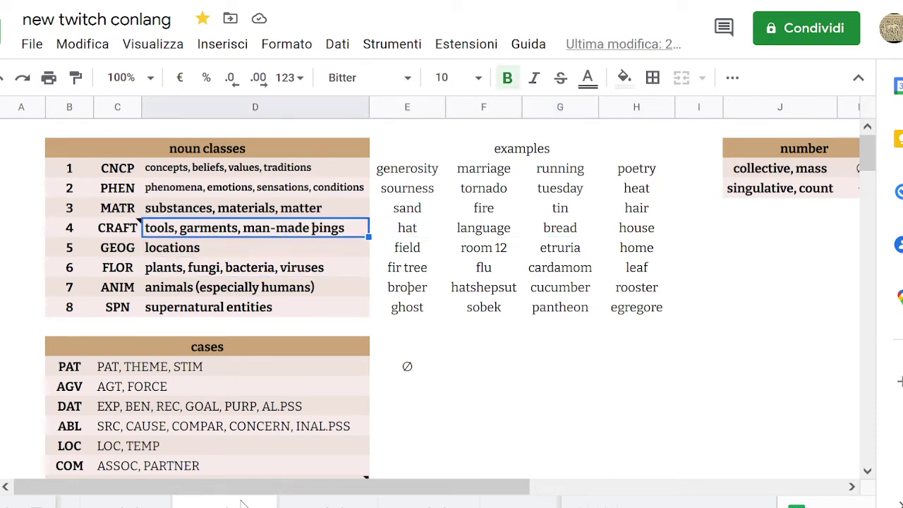
{"action": "key", "text": "Down"}
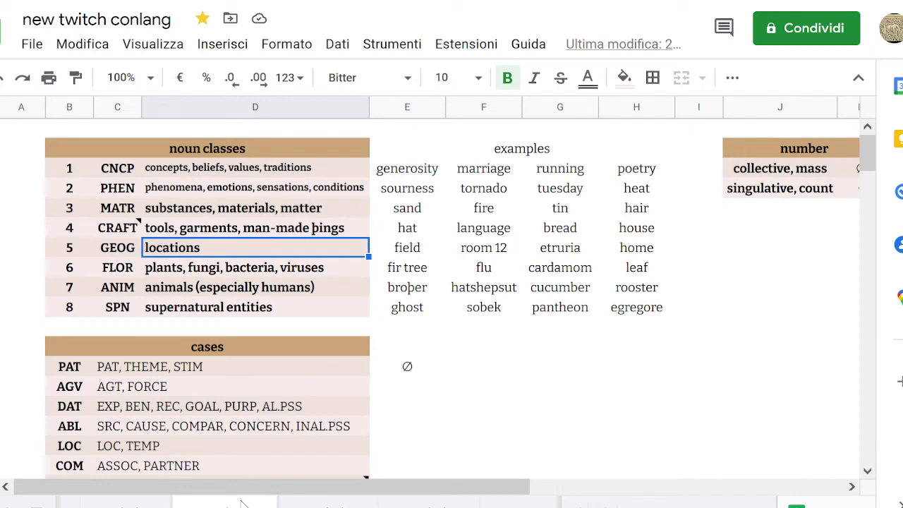
{"action": "key", "text": "Up"}
{"action": "key", "text": "Down"}
{"action": "key", "text": "Down"}
{"action": "key", "text": "Up"}
{"action": "key", "text": "Up"}
{"action": "key", "text": "Down"}
{"action": "key", "text": "Down"}
{"action": "key", "text": "Up"}
{"action": "key", "text": "Up"}
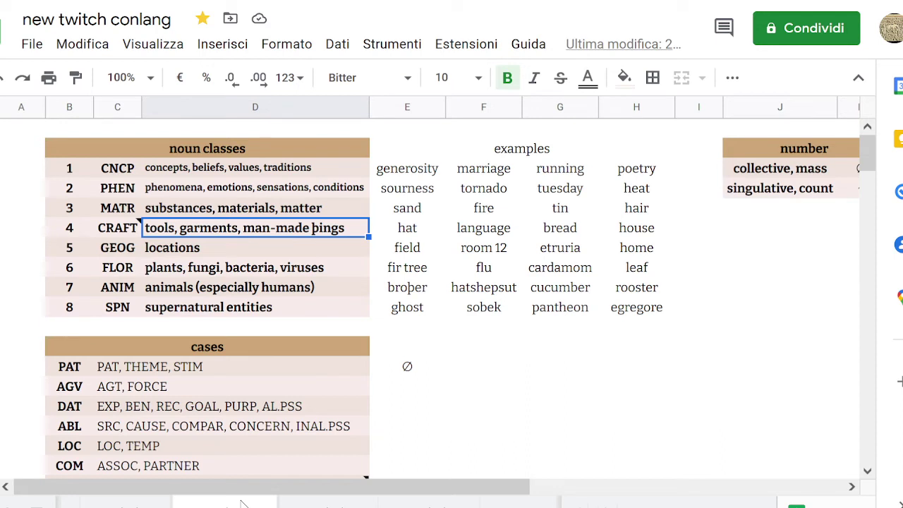
{"action": "key", "text": "Down"}
{"action": "key", "text": "Up"}
Check the CRAFT examples "hat", "language" and "bread" against the GEOG and FLOR class descriptions.
{"action": "key", "text": "Right"}
{"action": "key", "text": "Right"}
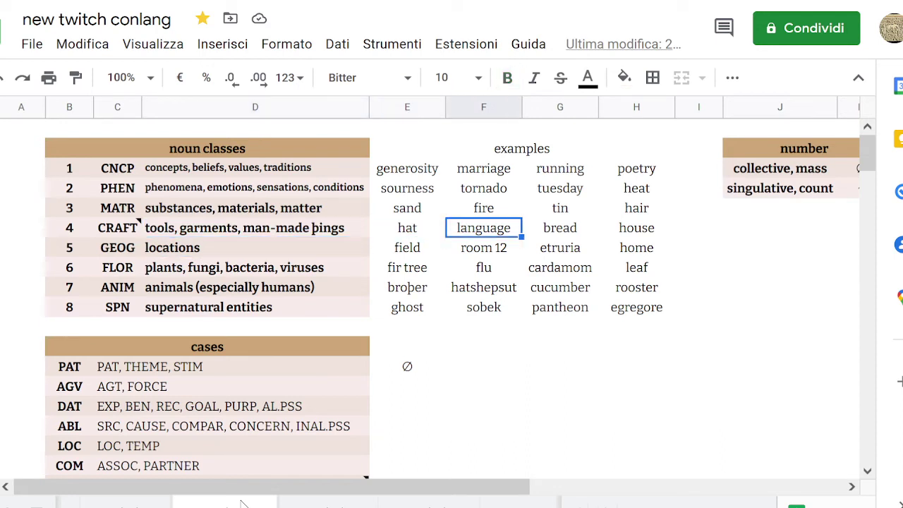
{"action": "key", "text": "Right"}
{"action": "key", "text": "Left"}
{"action": "key", "text": "Left"}
{"action": "key", "text": "Left"}
{"action": "key", "text": "Down"}
{"action": "key", "text": "Down"}
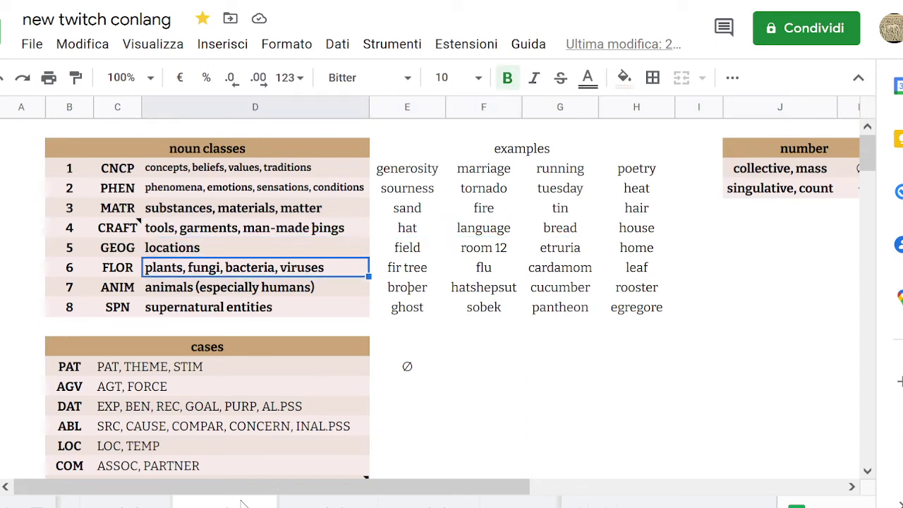
{"action": "key", "text": "Up"}
{"action": "key", "text": "Up"}
{"action": "key", "text": "Down"}
{"action": "key", "text": "Down"}
{"action": "key", "text": "Up"}
{"action": "key", "text": "Down"}
{"action": "key", "text": "Left"}
{"action": "key", "text": "Right"}
{"action": "key", "text": "Right"}
{"action": "key", "text": "Left"}
{"action": "key", "text": "Up"}
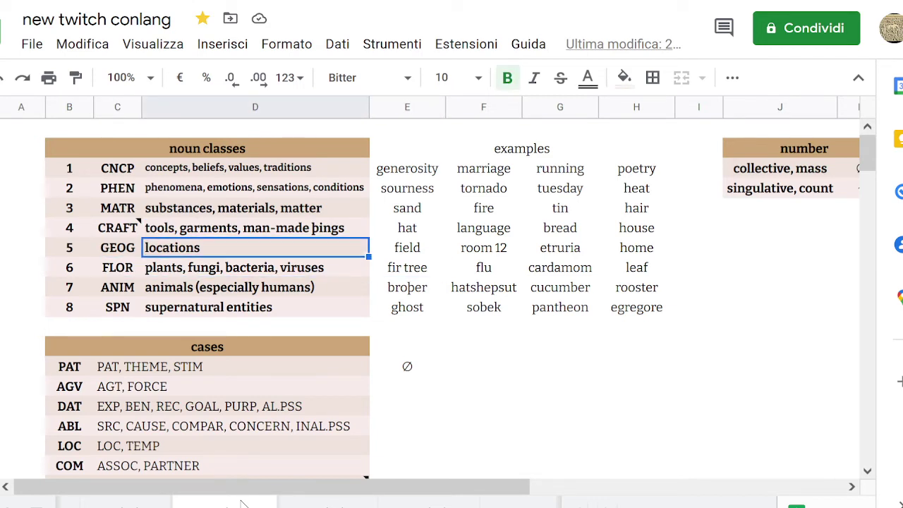
{"action": "key", "text": "Down"}
{"action": "key", "text": "Up"}
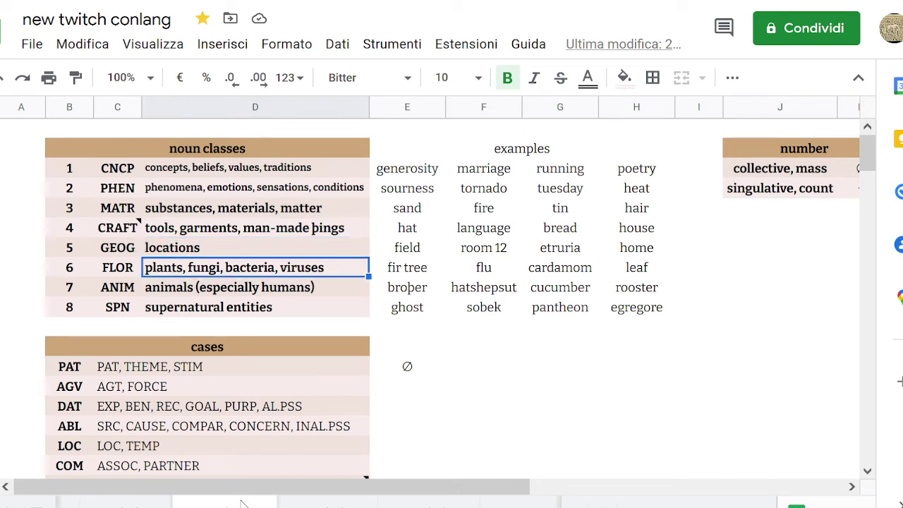
{"action": "key", "text": "Up"}
{"action": "key", "text": "Up"}
{"action": "key", "text": "Down"}
{"action": "key", "text": "Down"}
{"action": "key", "text": "Up"}
{"action": "key", "text": "Up"}
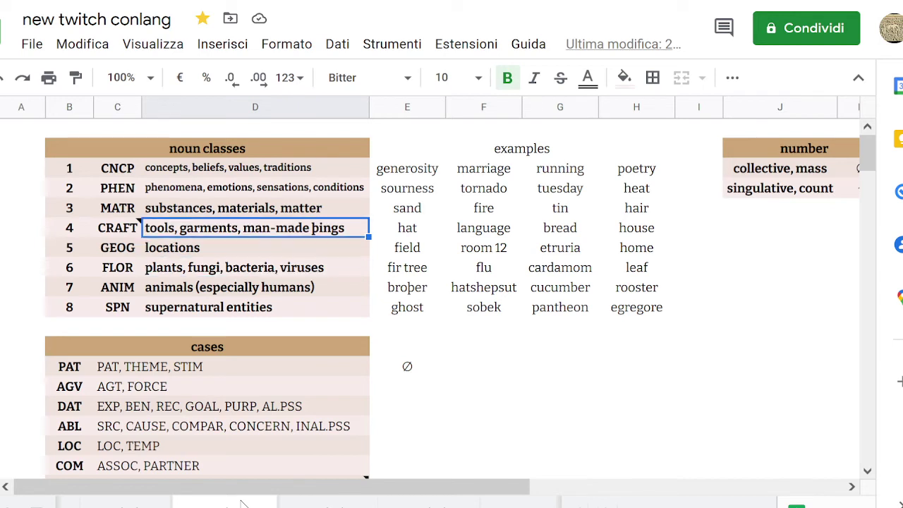
{"action": "key", "text": "Down"}
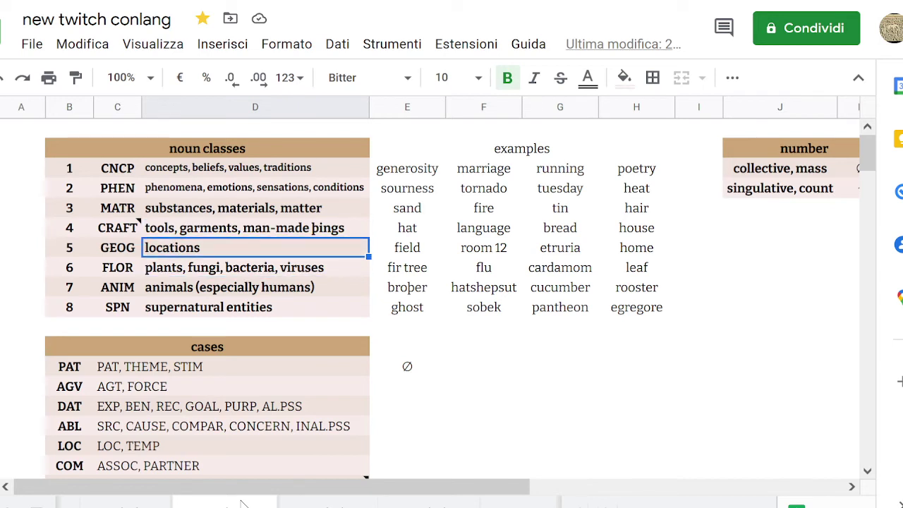
{"action": "key", "text": "Up"}
{"action": "key", "text": "Up"}
{"action": "key", "text": "Down"}
{"action": "key", "text": "Up"}
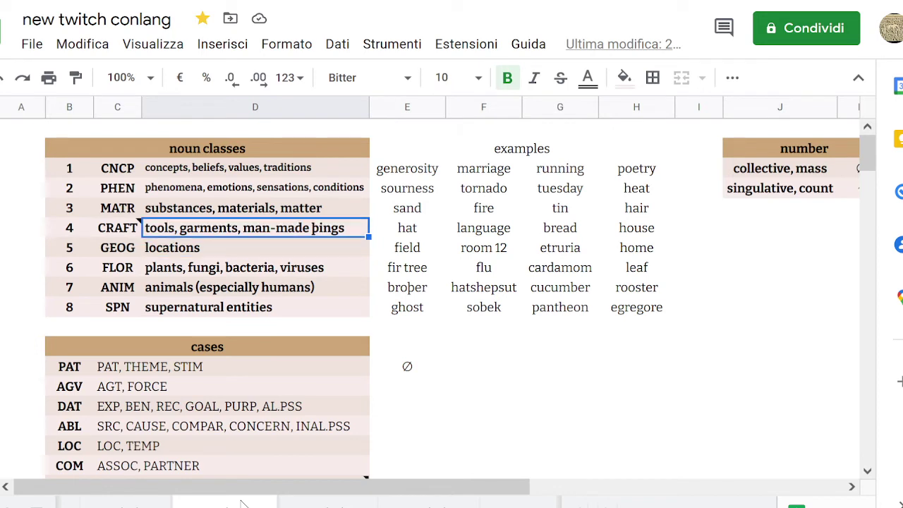
{"action": "key", "text": "Down"}
{"action": "key", "text": "Up"}
{"action": "key", "text": "Up"}
{"action": "key", "text": "Down"}
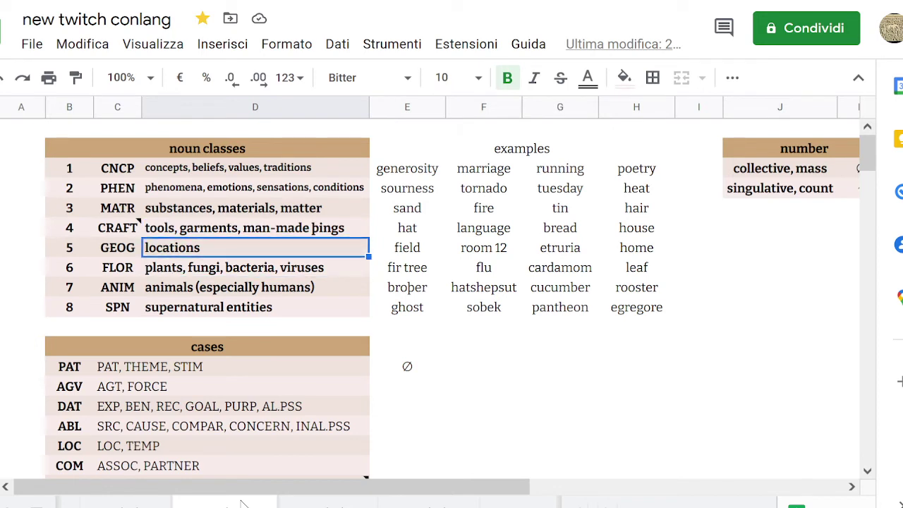
{"action": "key", "text": "Up"}
{"action": "key", "text": "Up"}
{"action": "key", "text": "Right"}
{"action": "key", "text": "Left"}
{"action": "key", "text": "Down"}
{"action": "key", "text": "Down"}
{"action": "key", "text": "Down"}
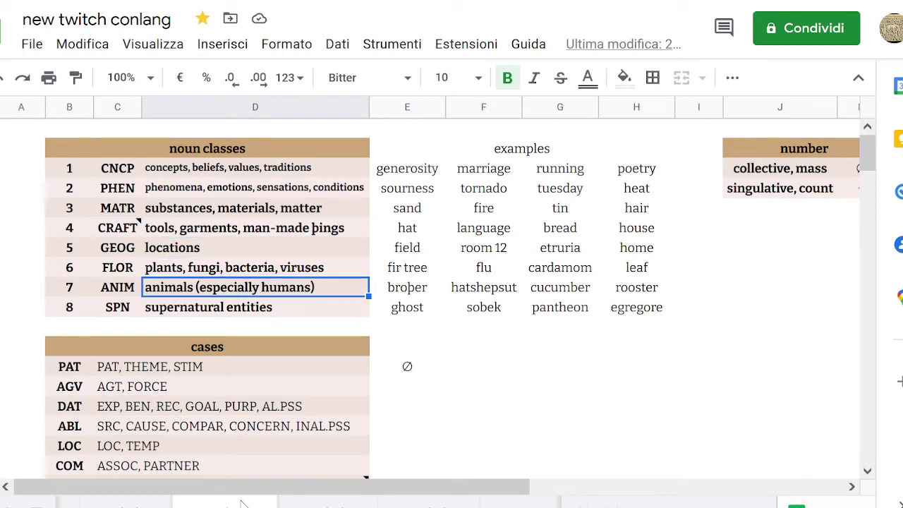
{"action": "key", "text": "Up"}
{"action": "key", "text": "Up"}
{"action": "key", "text": "Up"}
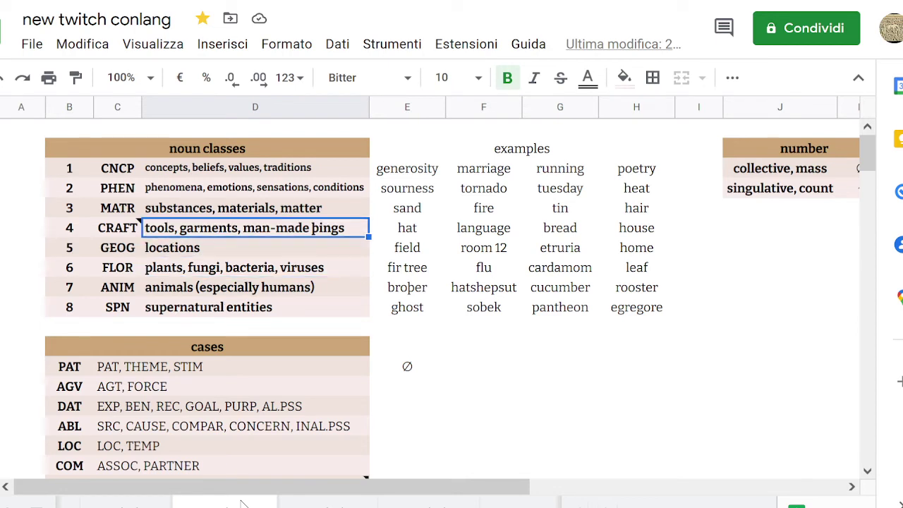
{"action": "key", "text": "Down"}
{"action": "key", "text": "Down"}
{"action": "key", "text": "Up"}
{"action": "key", "text": "Up"}
{"action": "key", "text": "Down"}
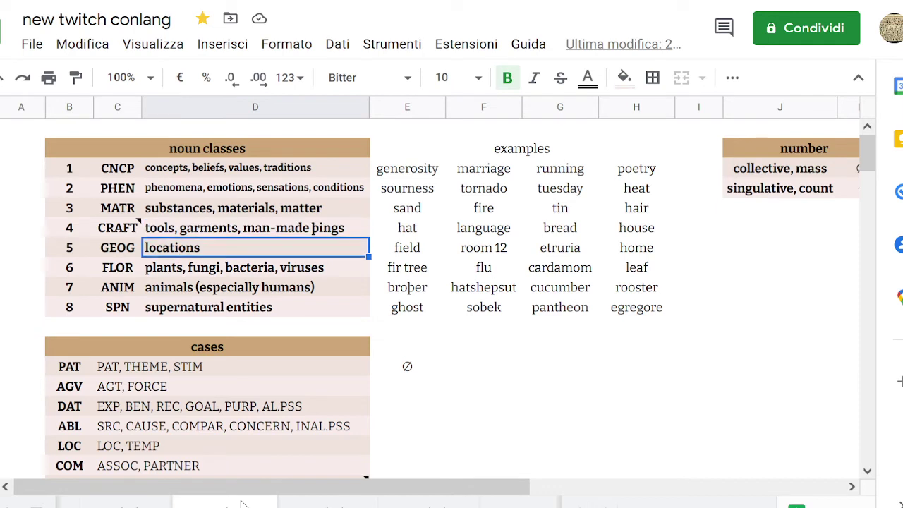
{"action": "key", "text": "Down"}
{"action": "key", "text": "Up"}
{"action": "key", "text": "Down"}
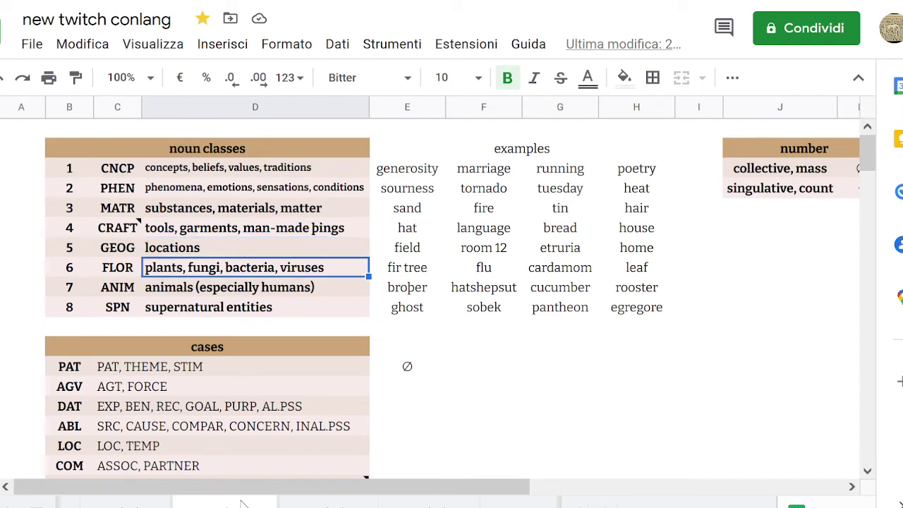
{"action": "key", "text": "Up"}
{"action": "key", "text": "Up"}
{"action": "key", "text": "Down"}
{"action": "key", "text": "Down"}
{"action": "key", "text": "Up"}
{"action": "key", "text": "Up"}
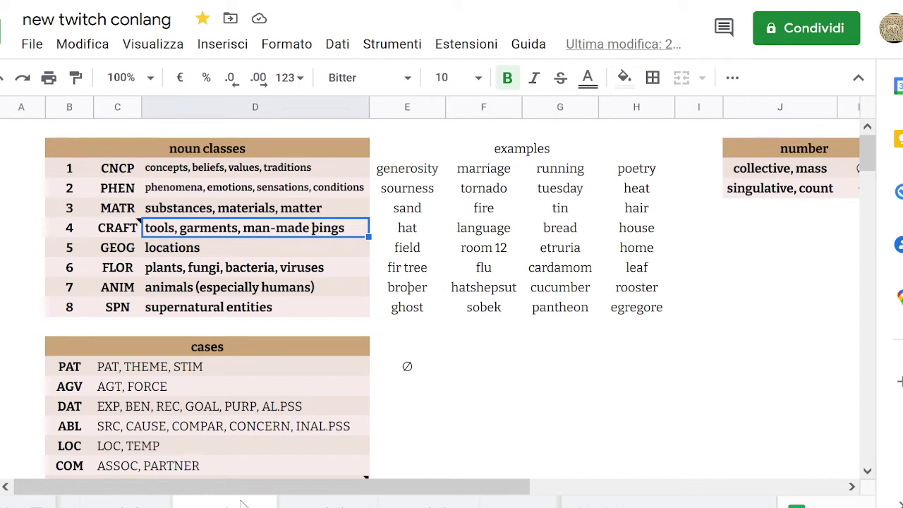
{"action": "key", "text": "Up"}
{"action": "key", "text": "Right"}
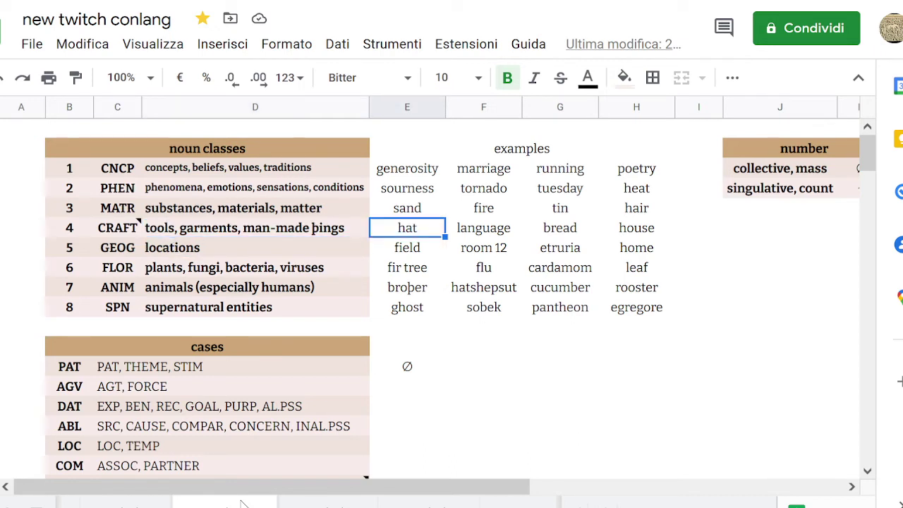
{"action": "key", "text": "Left"}
{"action": "key", "text": "Up"}
{"action": "key", "text": "Up"}
{"action": "key", "text": "Down"}
{"action": "key", "text": "Down"}
{"action": "key", "text": "Down"}
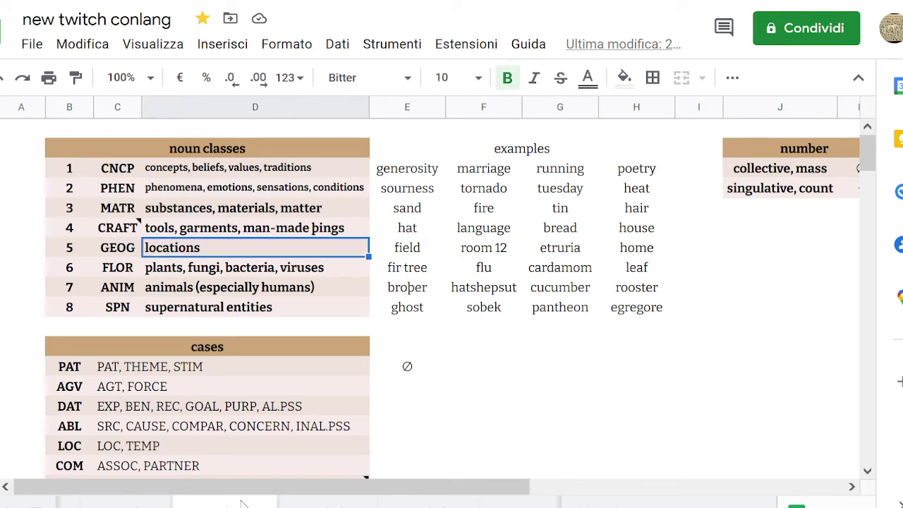
{"action": "key", "text": "Up"}
{"action": "key", "text": "Up"}
{"action": "key", "text": "Down"}
{"action": "key", "text": "Down"}
{"action": "key", "text": "Down"}
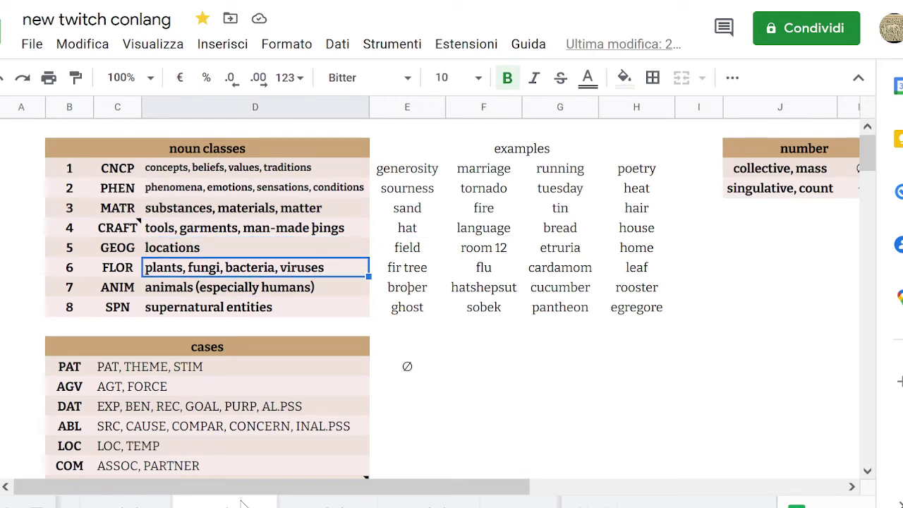
Review the class descriptions from the FLOR row up to the CNCP row and the noun classes heading.
{"action": "key", "text": "Up"}
{"action": "key", "text": "Up"}
{"action": "key", "text": "Up"}
{"action": "key", "text": "Up"}
{"action": "key", "text": "Up"}
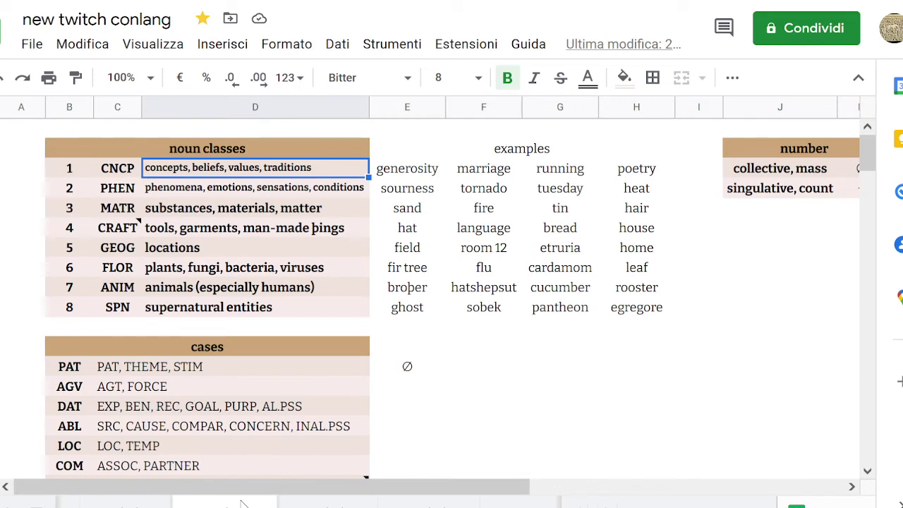
{"action": "key", "text": "Up"}
{"action": "key", "text": "Down"}
{"action": "key", "text": "Up"}
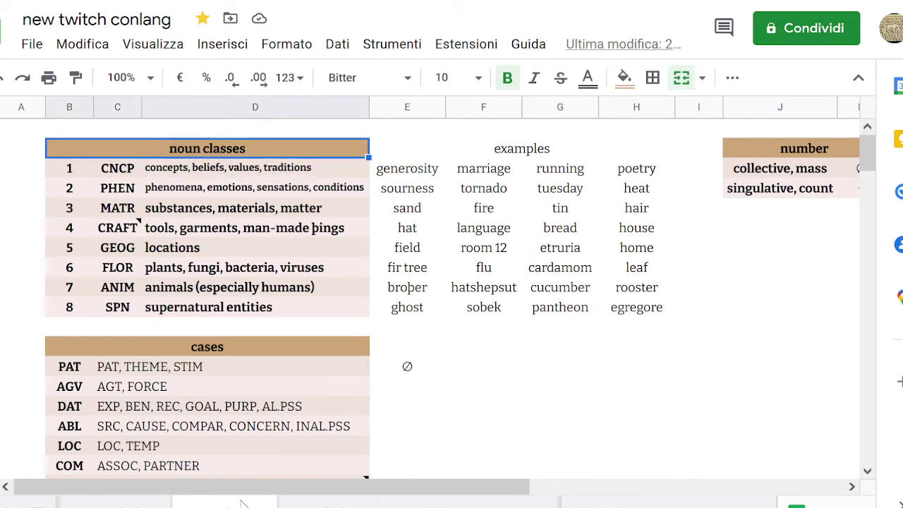
{"action": "key", "text": "Down"}
{"action": "key", "text": "Up"}
{"action": "key", "text": "Down"}
{"action": "key", "text": "Up"}
{"action": "key", "text": "Down"}
{"action": "key", "text": "Up"}
{"action": "key", "text": "Down"}
{"action": "key", "text": "Up"}
{"action": "key", "text": "Down"}
{"action": "key", "text": "Up"}
{"action": "key", "text": "Down"}
{"action": "key", "text": "Up"}
{"action": "key", "text": "Down"}
Review the noun class numbers and abbreviations from class 1 CNCP through class 8 SPN.
{"action": "key", "text": "Right"}
{"action": "key", "text": "Down"}
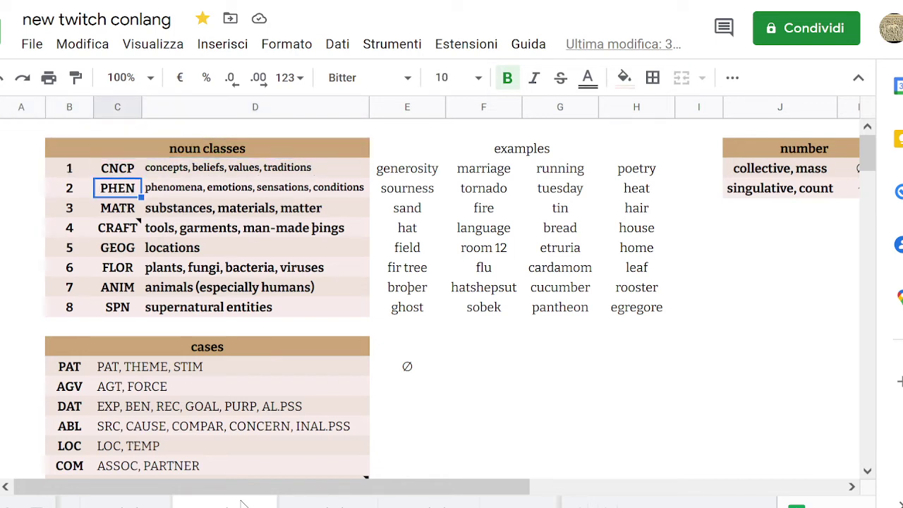
{"action": "key", "text": "Left"}
{"action": "key", "text": "Up"}
{"action": "key", "text": "Right"}
{"action": "key", "text": "Left"}
{"action": "key", "text": "Down"}
{"action": "key", "text": "Down"}
{"action": "key", "text": "Down"}
{"action": "key", "text": "Down"}
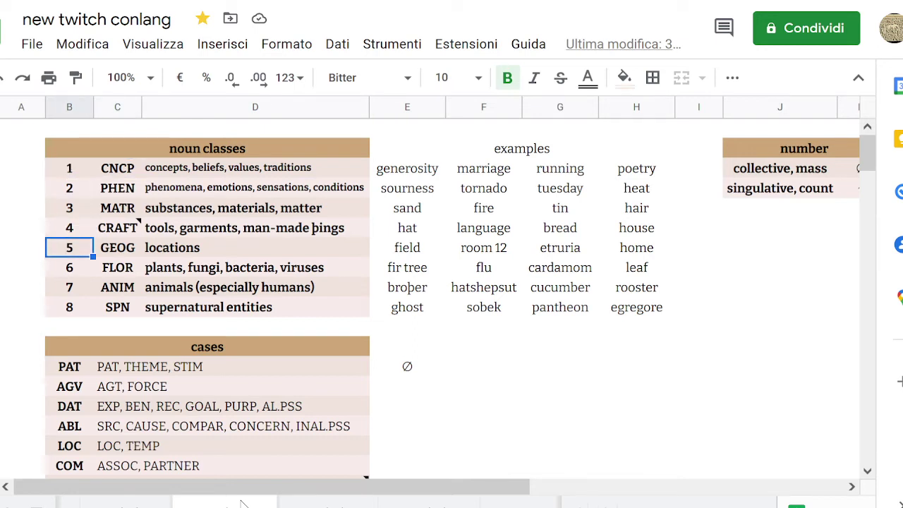
{"action": "key", "text": "Right"}
{"action": "key", "text": "Left"}
{"action": "key", "text": "Down"}
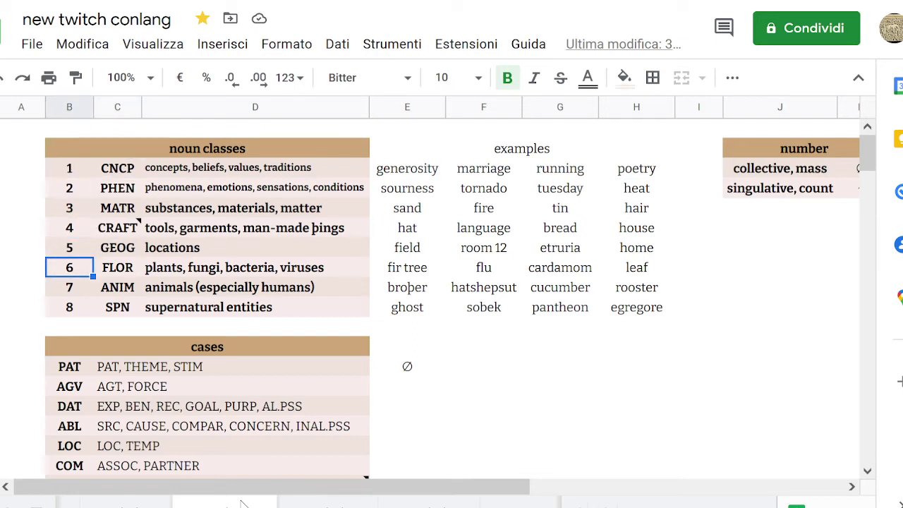
{"action": "key", "text": "Down"}
{"action": "key", "text": "Down"}
{"action": "key", "text": "Right"}
{"action": "key", "text": "Left"}
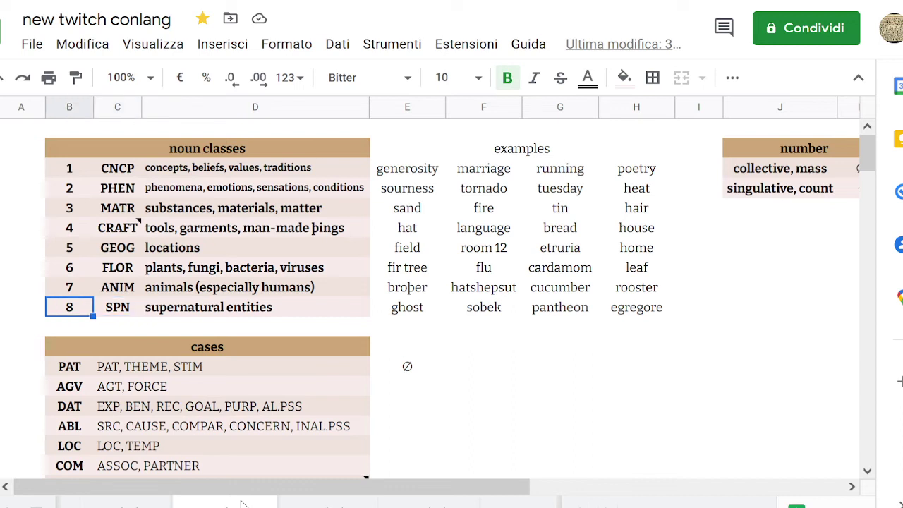
Compare the numbers and abbreviations of the first two noun classes, CNCP and PHEN.
{"action": "key", "text": "Up"}
{"action": "key", "text": "Up"}
{"action": "key", "text": "Up"}
{"action": "key", "text": "Up"}
{"action": "key", "text": "Up"}
{"action": "key", "text": "Up"}
{"action": "key", "text": "Right"}
{"action": "key", "text": "Up"}
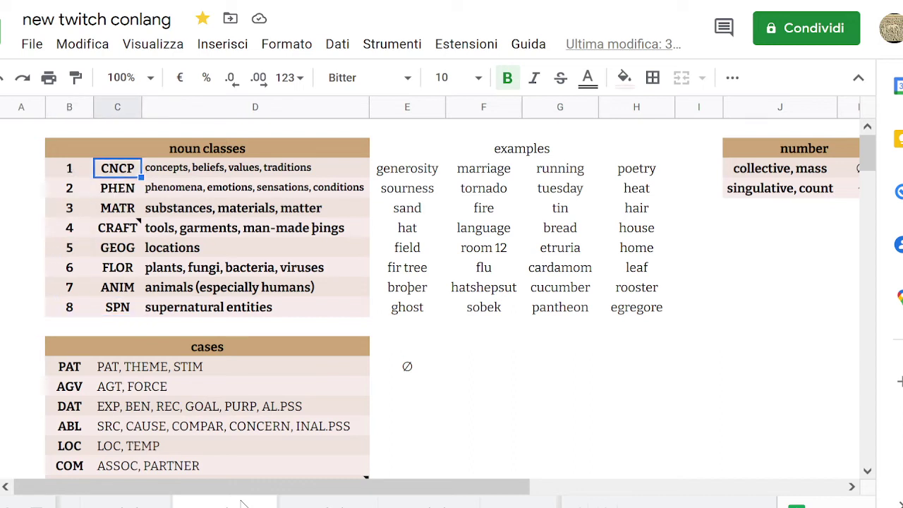
{"action": "key", "text": "Up"}
{"action": "key", "text": "Down"}
{"action": "key", "text": "Right"}
{"action": "key", "text": "Left"}
{"action": "key", "text": "Left"}
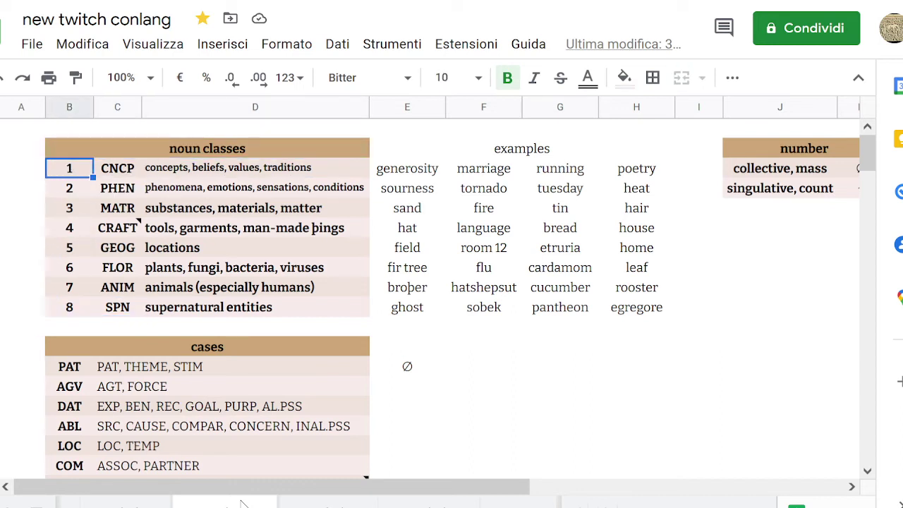
{"action": "key", "text": "Right"}
{"action": "key", "text": "Down"}
{"action": "key", "text": "Left"}
{"action": "key", "text": "Right"}
{"action": "key", "text": "Up"}
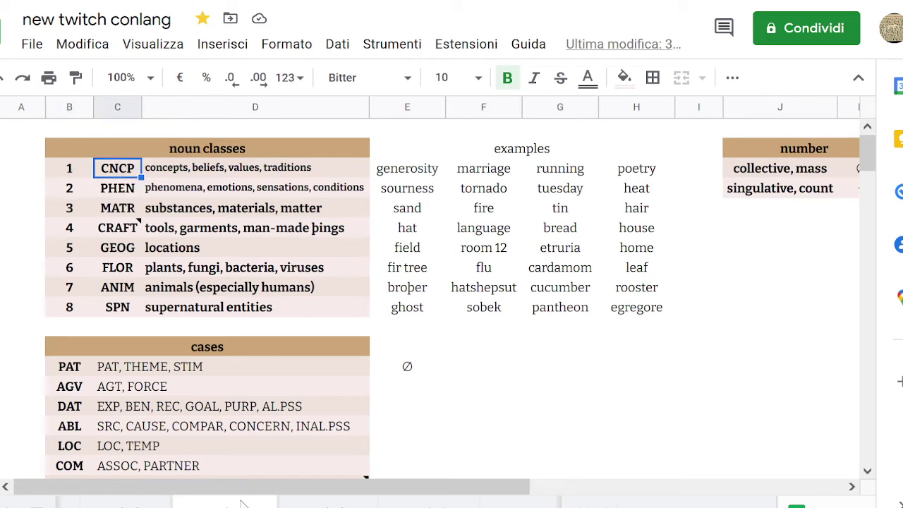
Compare the CNCP examples "generosity" and "marriage" with the PHEN examples "sourness" and "tornado".
{"action": "key", "text": "Right"}
{"action": "key", "text": "Right"}
{"action": "key", "text": "Down"}
{"action": "key", "text": "Right"}
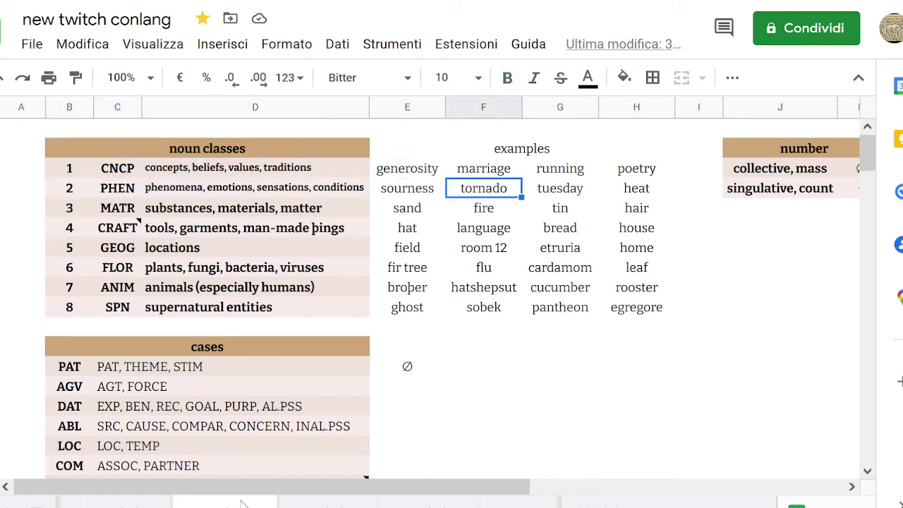
{"action": "key", "text": "Up"}
{"action": "key", "text": "Left"}
{"action": "key", "text": "Left"}
{"action": "key", "text": "Down"}
{"action": "key", "text": "Right"}
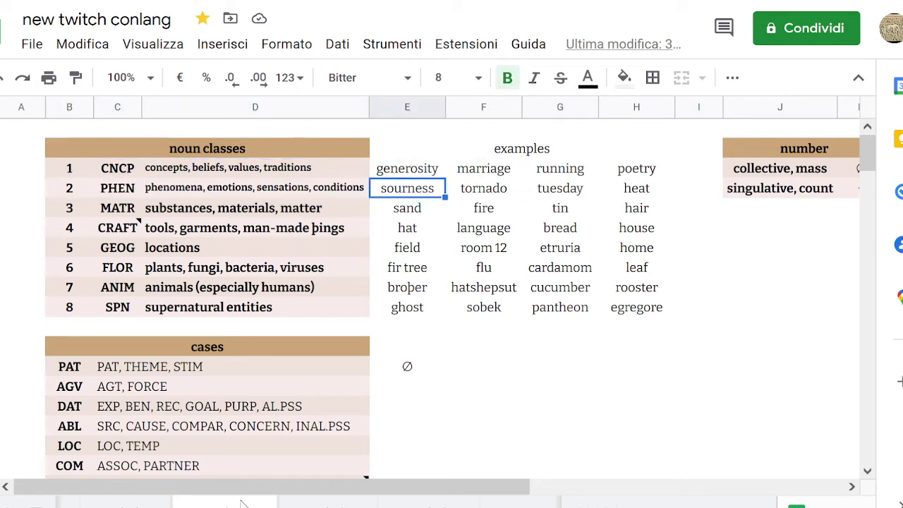
Look past the number table to the pronouns table and examine its 3/DEM rows by noun class.
{"action": "key", "text": "Right"}
{"action": "key", "text": "Right"}
{"action": "key", "text": "Right"}
{"action": "key", "text": "Right"}
{"action": "key", "text": "Down"}
{"action": "key", "text": "Down"}
{"action": "key", "text": "Down"}
{"action": "key", "text": "Down"}
{"action": "key", "text": "Down"}
{"action": "key", "text": "Right"}
{"action": "key", "text": "Right"}
{"action": "key", "text": "Right"}
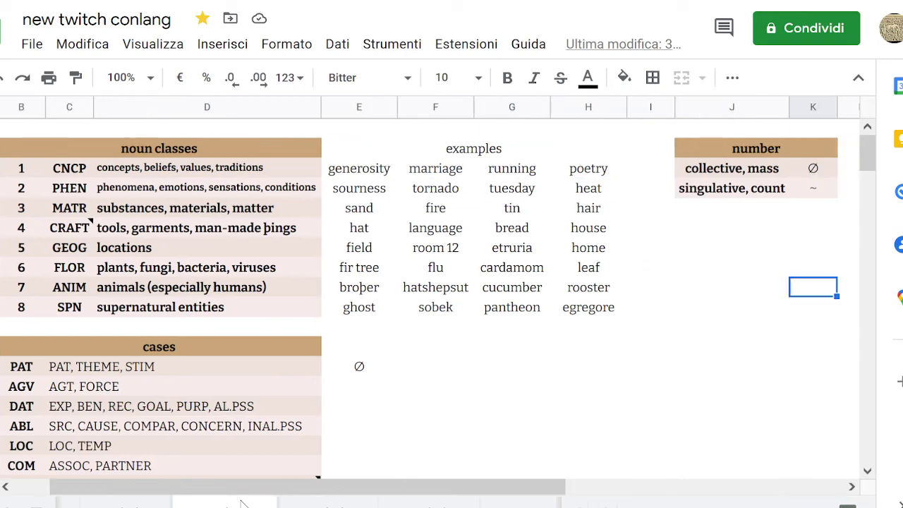
{"action": "key", "text": "Right"}
{"action": "key", "text": "Right"}
{"action": "key", "text": "Up"}
{"action": "key", "text": "Up"}
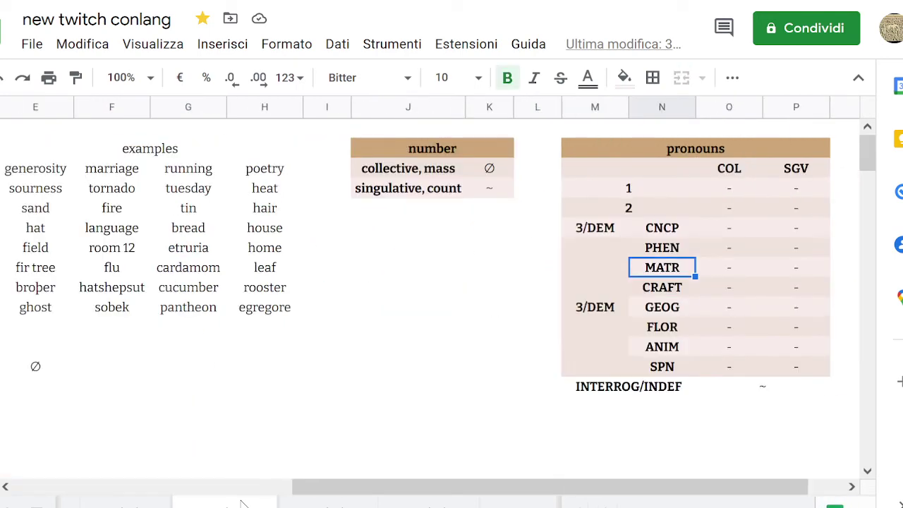
Remove the duplicate 3/DEM label beside GEOG and merge the 3/DEM cells spanning CNCP to SPN into one.
{"action": "key", "text": "Up"}
{"action": "key", "text": "Left"}
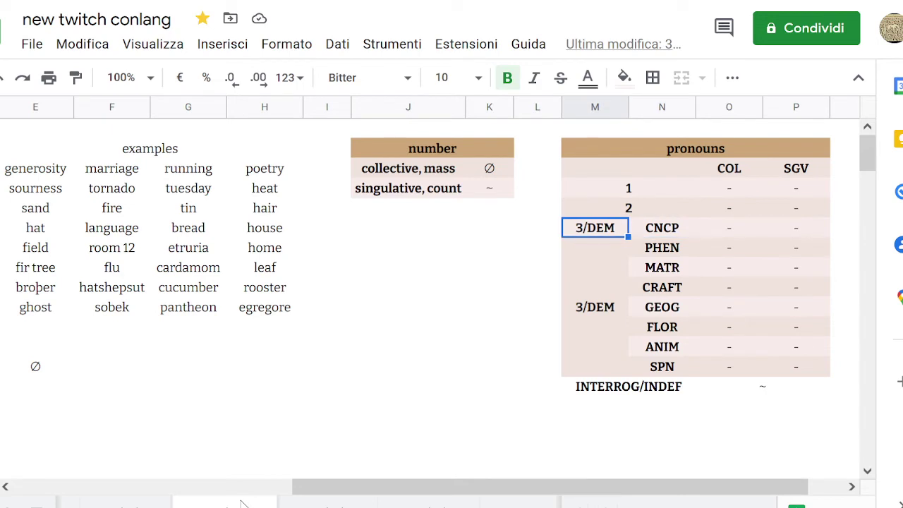
{"action": "key", "text": "Down"}
{"action": "key", "text": "Delete"}
{"action": "key", "text": "shift+Up"}
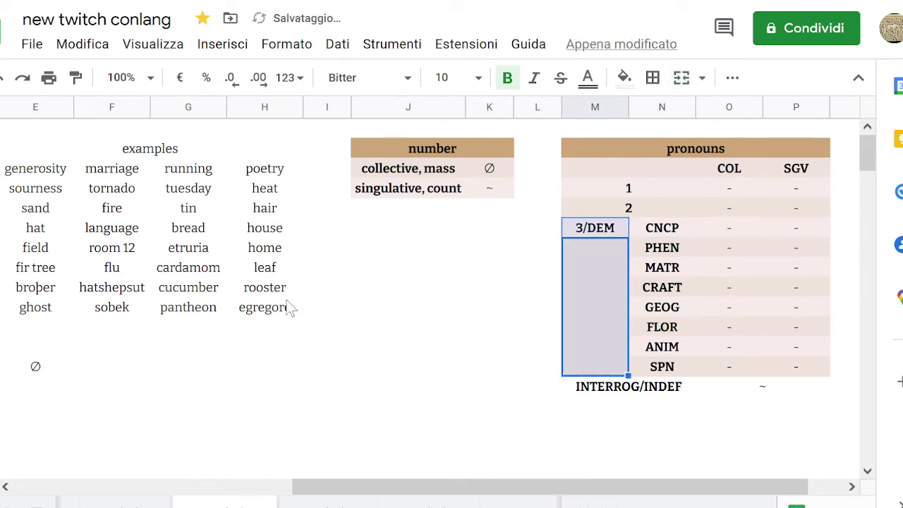
{"action": "left_click", "coordinate": [683, 76]}
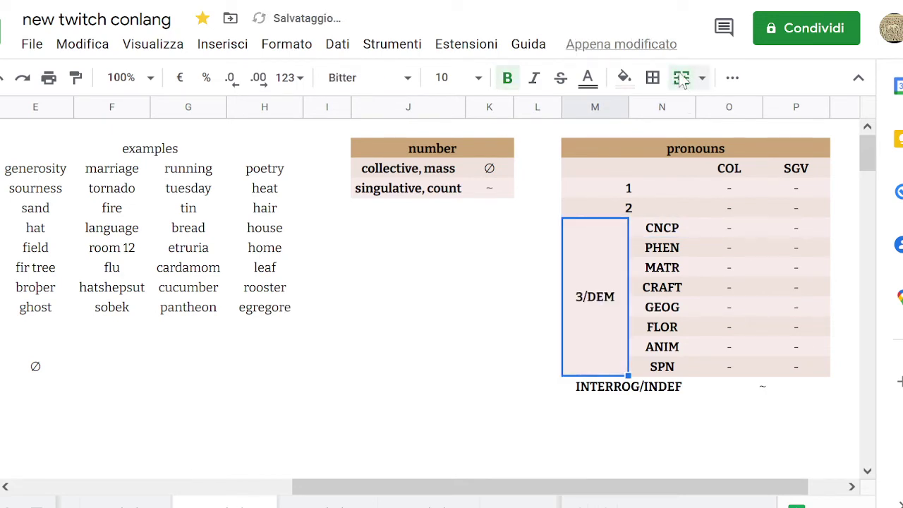
Check the noun class abbreviations listed beside the merged 3/DEM cell in the pronouns table.
{"action": "key", "text": "Right"}
{"action": "key", "text": "Down"}
{"action": "key", "text": "Down"}
{"action": "key", "text": "Down"}
{"action": "key", "text": "Down"}
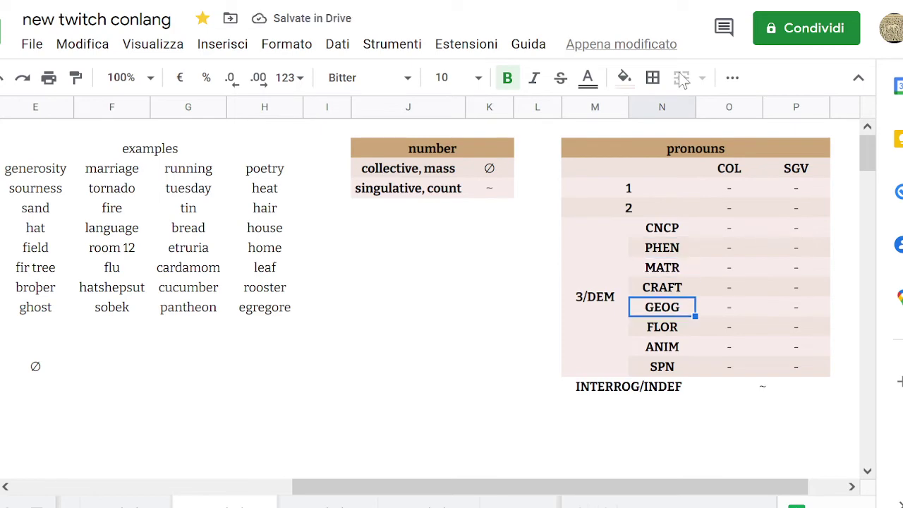
{"action": "key", "text": "Down"}
{"action": "key", "text": "Down"}
{"action": "key", "text": "Left"}
{"action": "key", "text": "Left"}
{"action": "key", "text": "Left"}
{"action": "key", "text": "Left"}
{"action": "key", "text": "Left"}
{"action": "key", "text": "Left"}
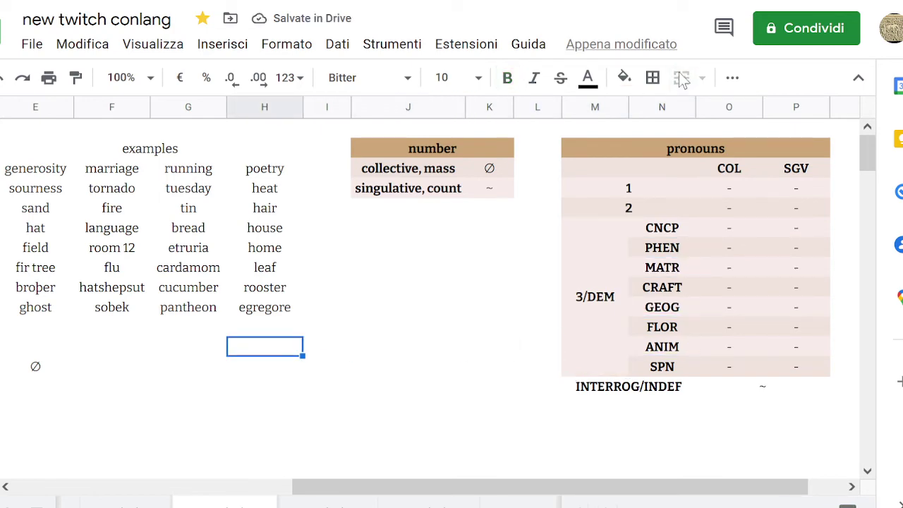
Return to the noun classes table and review the class numbers around CRAFT and GEOG.
{"action": "key", "text": "Home"}
{"action": "key", "text": "Up"}
{"action": "key", "text": "Up"}
{"action": "key", "text": "Up"}
{"action": "key", "text": "Up"}
{"action": "key", "text": "Up"}
{"action": "key", "text": "Up"}
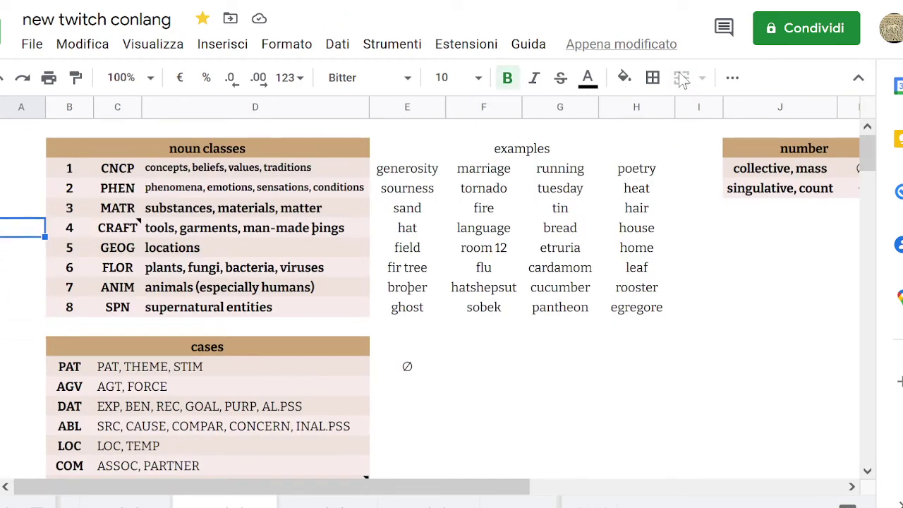
{"action": "key", "text": "Right"}
{"action": "key", "text": "Up"}
{"action": "key", "text": "Down"}
{"action": "key", "text": "Down"}
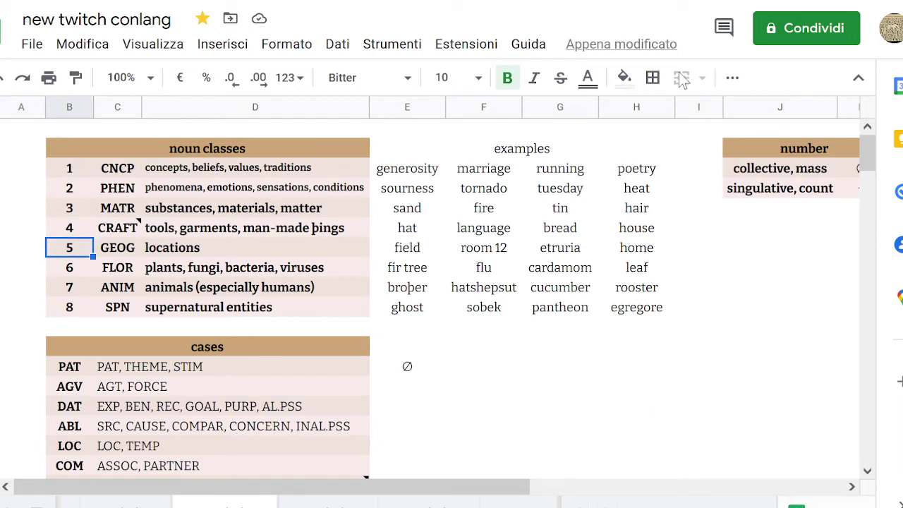
Compare the numbers and abbreviations of the FLOR, ANIM and SPN noun classes.
{"action": "key", "text": "Down"}
{"action": "key", "text": "Down"}
{"action": "key", "text": "Up"}
{"action": "key", "text": "Down"}
{"action": "key", "text": "Up"}
{"action": "key", "text": "Up"}
{"action": "key", "text": "Down"}
{"action": "key", "text": "Down"}
{"action": "key", "text": "Right"}
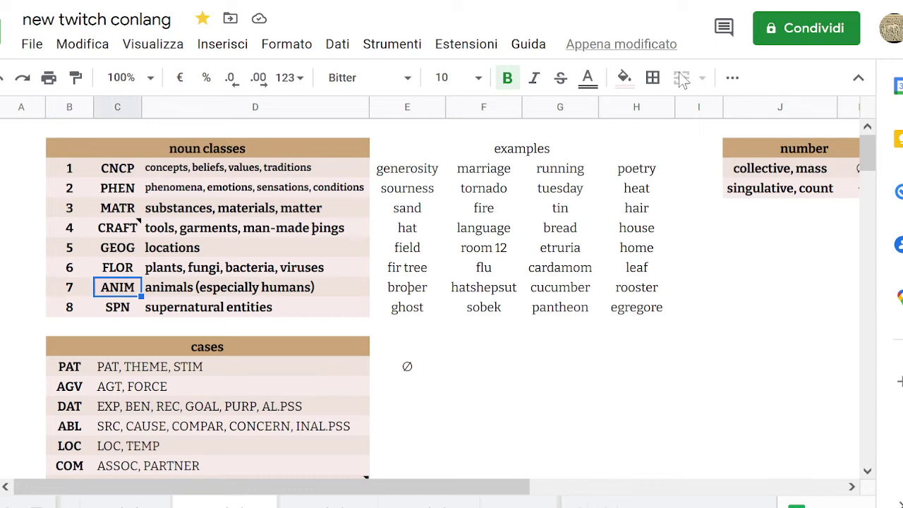
{"action": "key", "text": "Left"}
{"action": "key", "text": "Right"}
{"action": "key", "text": "Down"}
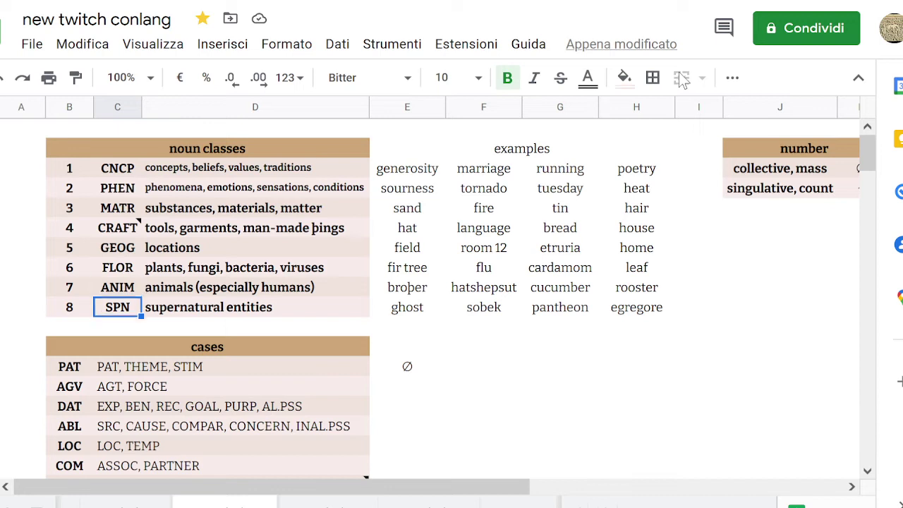
Compare the ANIM description "animals (especially humans)" with its examples "broþer" and "hatshepsut".
{"action": "key", "text": "Up"}
{"action": "key", "text": "Right"}
{"action": "key", "text": "Right"}
{"action": "key", "text": "Right"}
{"action": "key", "text": "Right"}
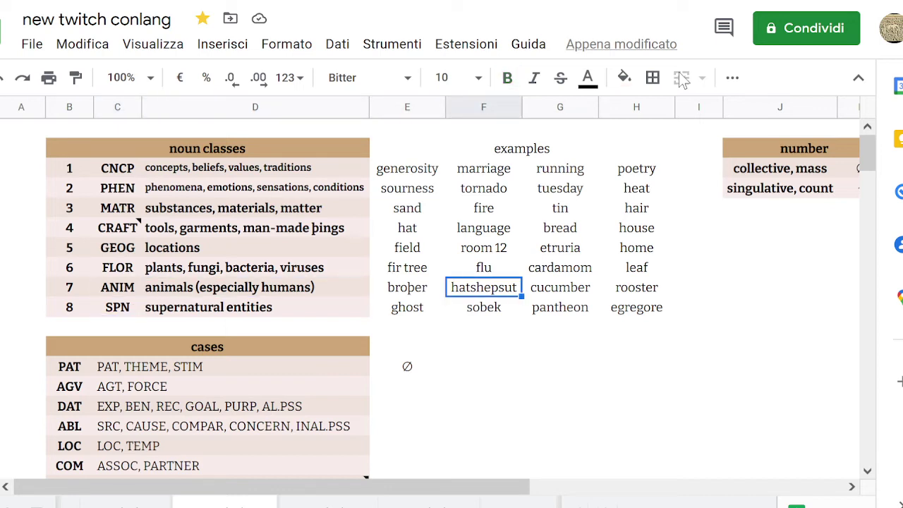
{"action": "key", "text": "Left"}
{"action": "key", "text": "Left"}
{"action": "key", "text": "Left"}
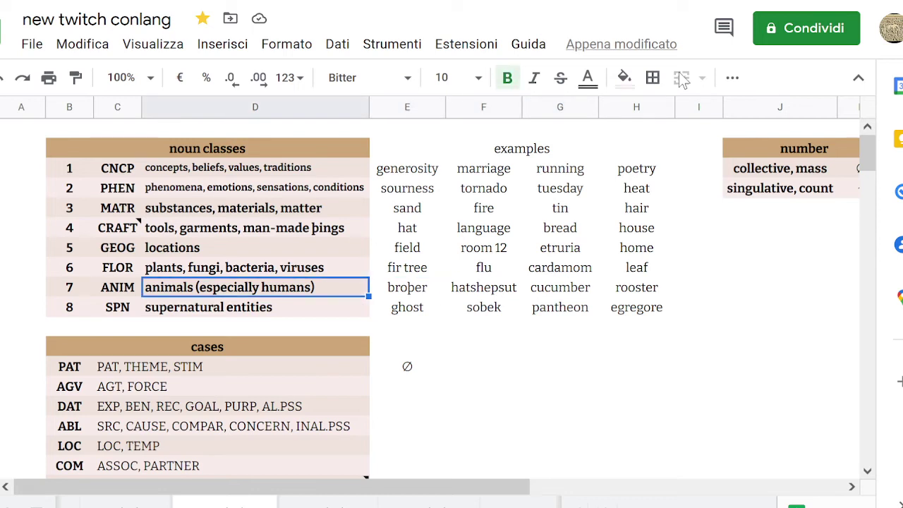
{"action": "key", "text": "Right"}
{"action": "key", "text": "Left"}
{"action": "key", "text": "Left"}
{"action": "key", "text": "Right"}
{"action": "key", "text": "Right"}
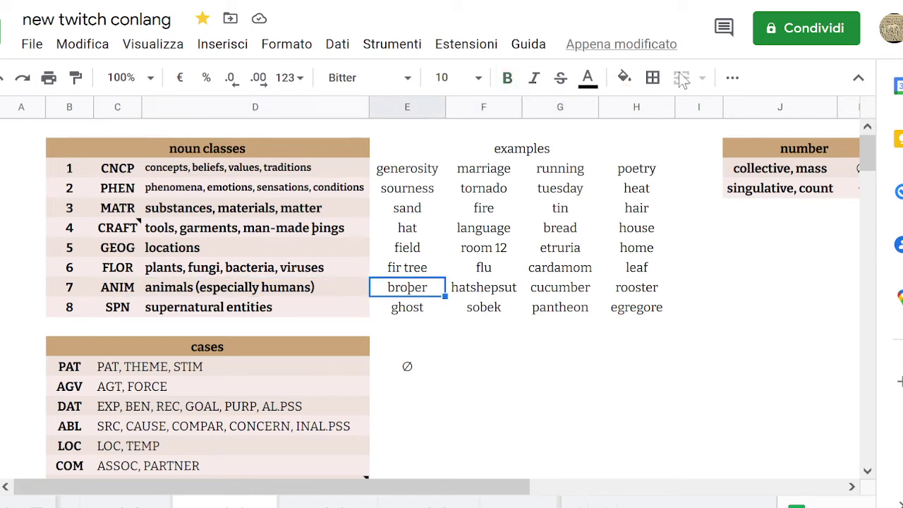
Read along the ANIM row from its abbreviation through the example "rooster".
{"action": "key", "text": "Left"}
{"action": "key", "text": "Left"}
{"action": "key", "text": "Right"}
{"action": "key", "text": "Right"}
{"action": "key", "text": "Left"}
{"action": "key", "text": "Right"}
{"action": "key", "text": "Right"}
{"action": "key", "text": "Right"}
{"action": "key", "text": "Right"}
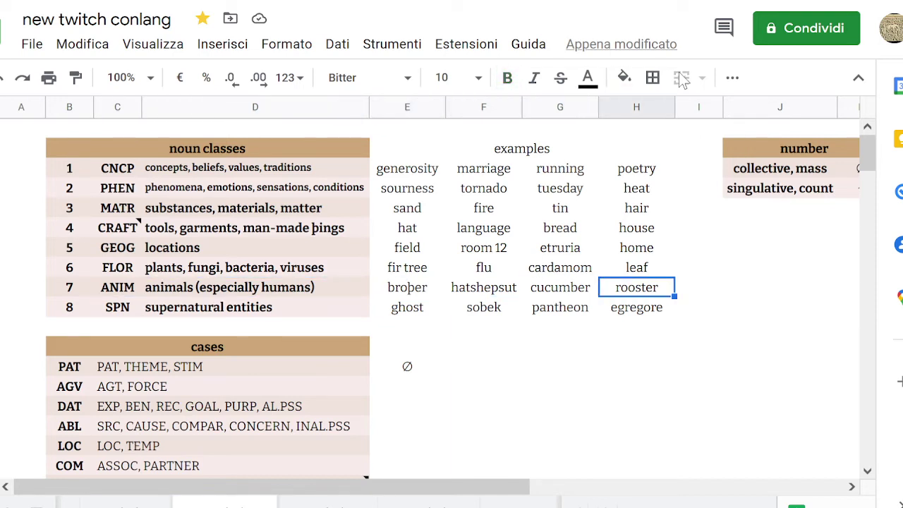
{"action": "key", "text": "Right"}
{"action": "key", "text": "Left"}
{"action": "key", "text": "Right"}
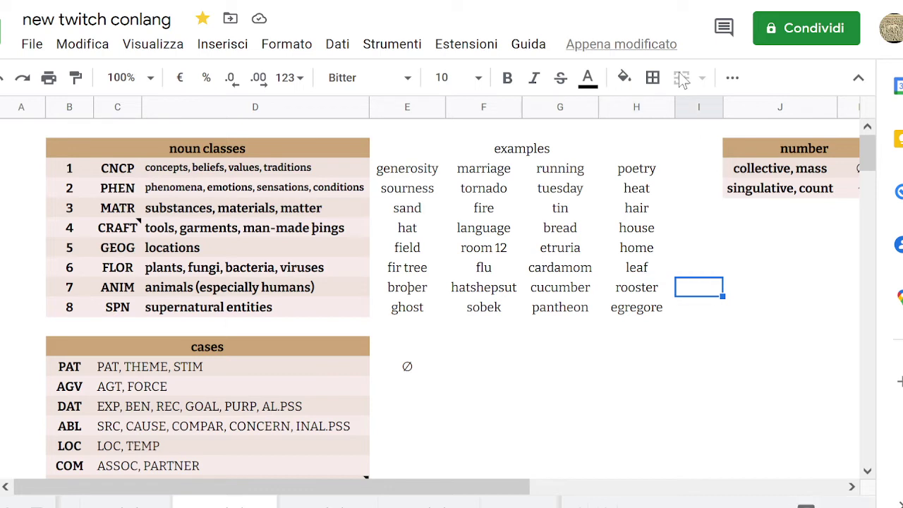
Compare the ANIM examples "rooster", "cucumber", "hatshepsut" and "broþer" with one another.
{"action": "key", "text": "Up"}
{"action": "key", "text": "Down"}
{"action": "key", "text": "Down"}
{"action": "key", "text": "Up"}
{"action": "key", "text": "Left"}
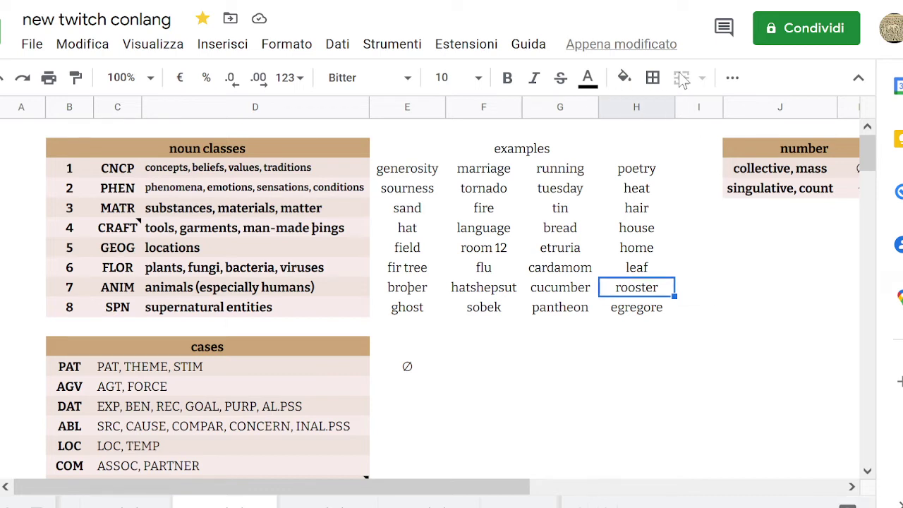
{"action": "key", "text": "Left"}
{"action": "key", "text": "Left"}
{"action": "key", "text": "Left"}
{"action": "key", "text": "Right"}
{"action": "key", "text": "Right"}
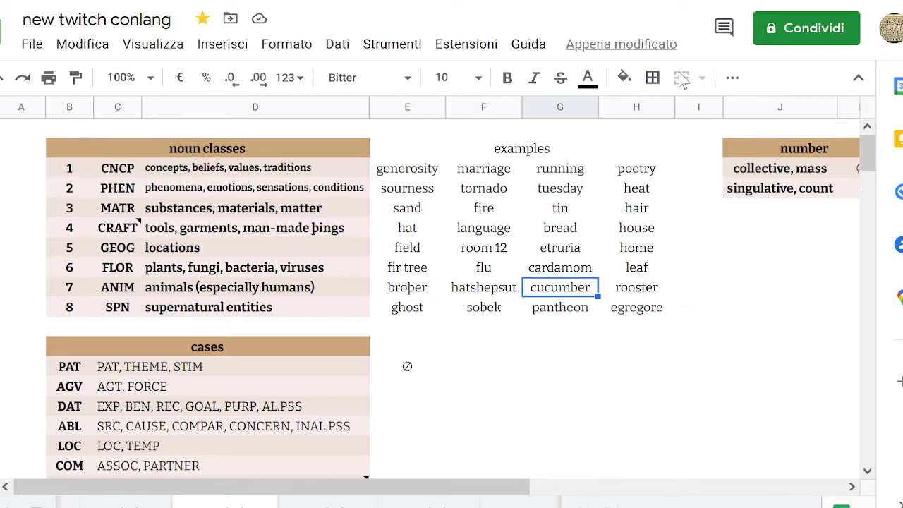
{"action": "key", "text": "Right"}
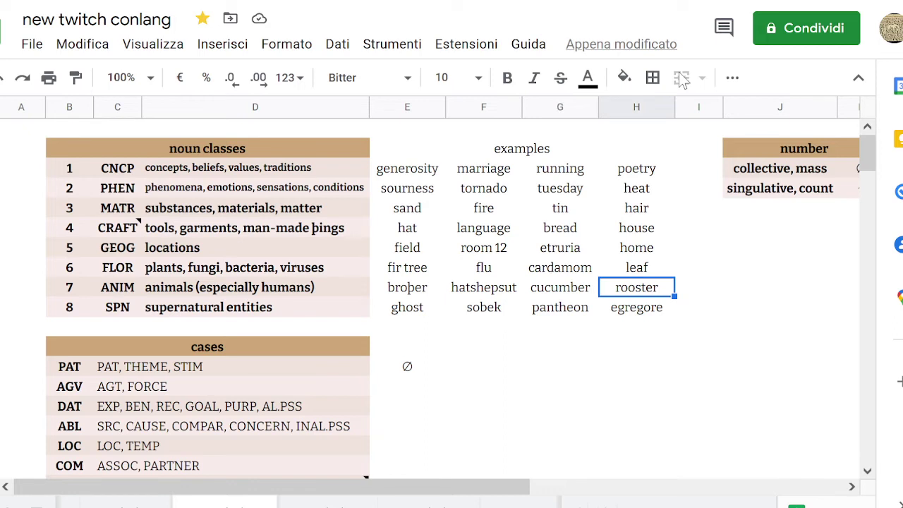
Review the ANIM class number and description again, and go through its four examples in order.
{"action": "key", "text": "Left"}
{"action": "key", "text": "Left"}
{"action": "key", "text": "Left"}
{"action": "key", "text": "Left"}
{"action": "key", "text": "Left"}
{"action": "key", "text": "Left"}
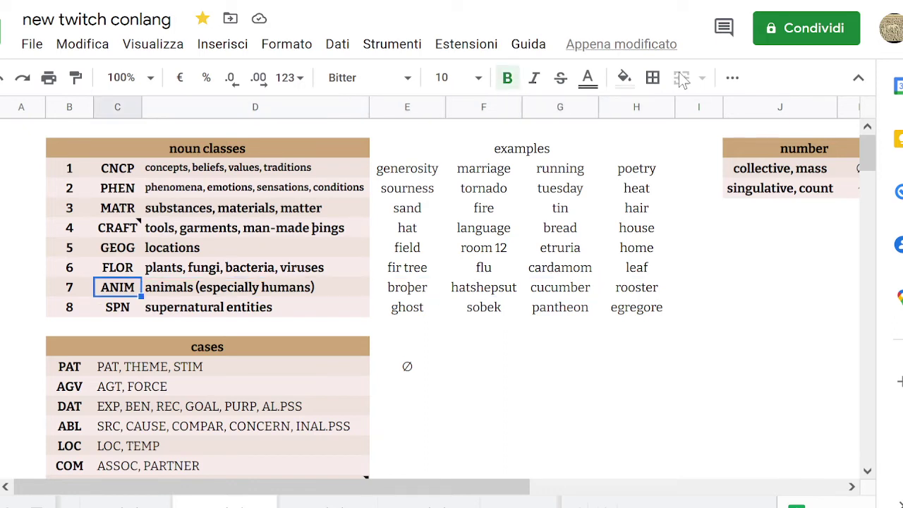
{"action": "key", "text": "Right"}
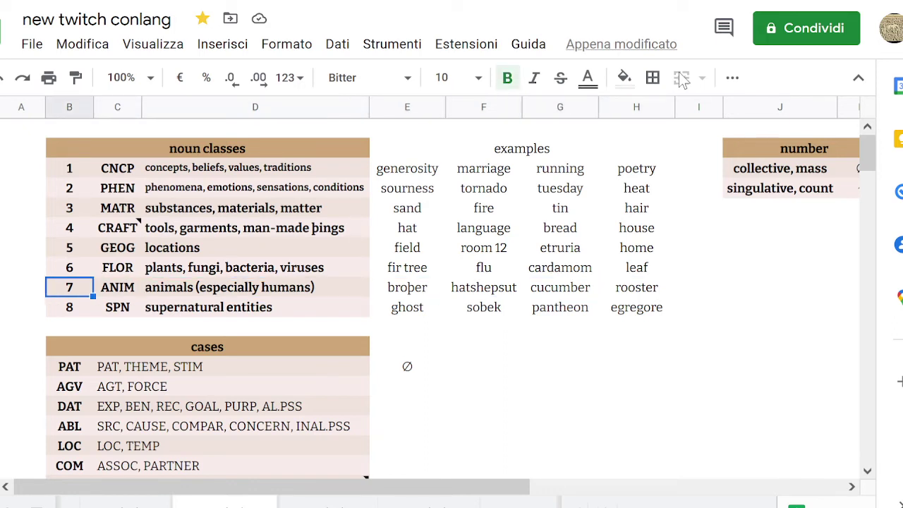
{"action": "key", "text": "Right"}
{"action": "key", "text": "Right"}
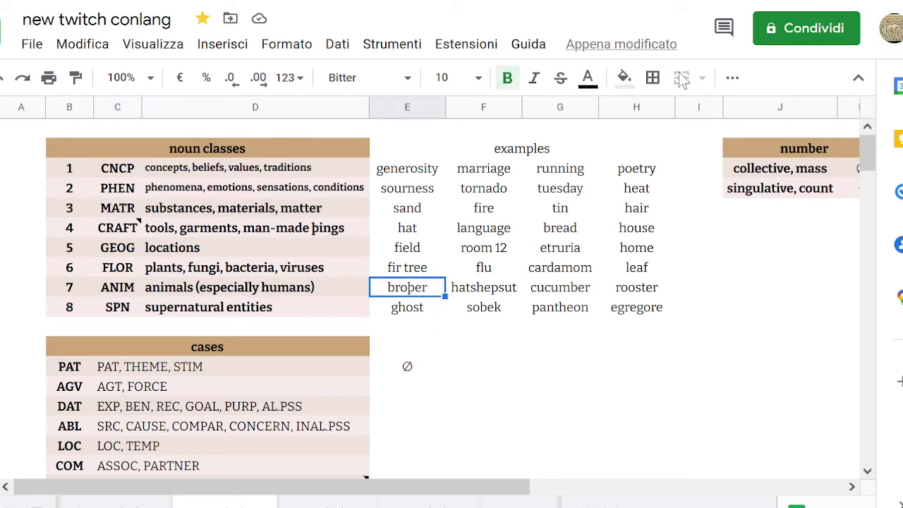
{"action": "key", "text": "Right"}
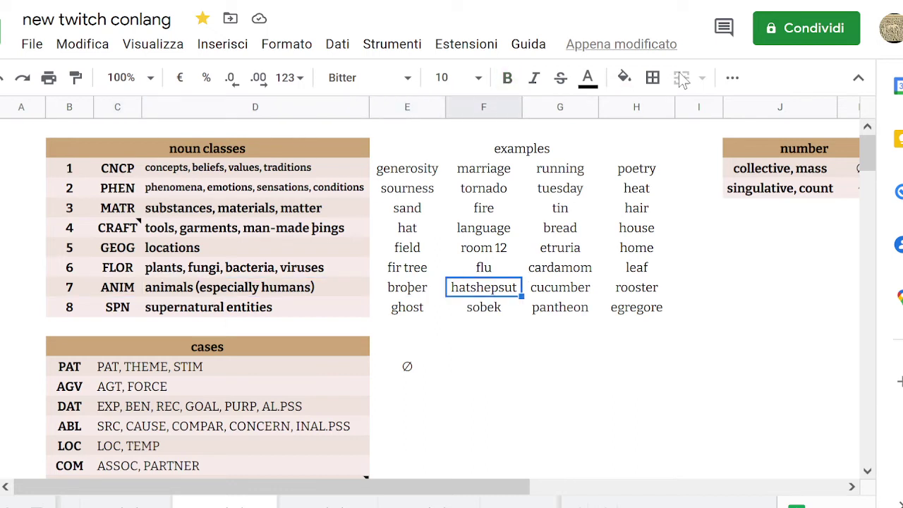
{"action": "key", "text": "Right"}
{"action": "key", "text": "Right"}
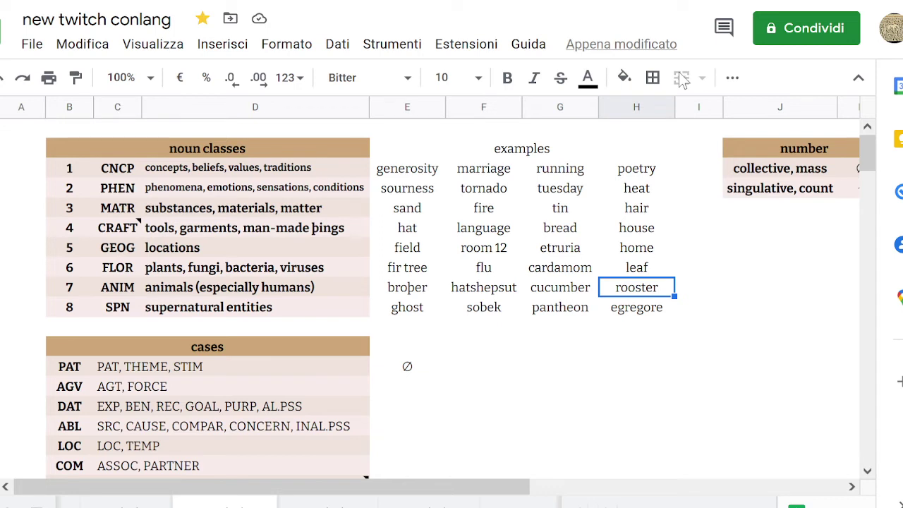
Compare the ANIM abbreviation with its class description "animals (especially humans)".
{"action": "key", "text": "Left"}
{"action": "key", "text": "Left"}
{"action": "key", "text": "Left"}
{"action": "key", "text": "Left"}
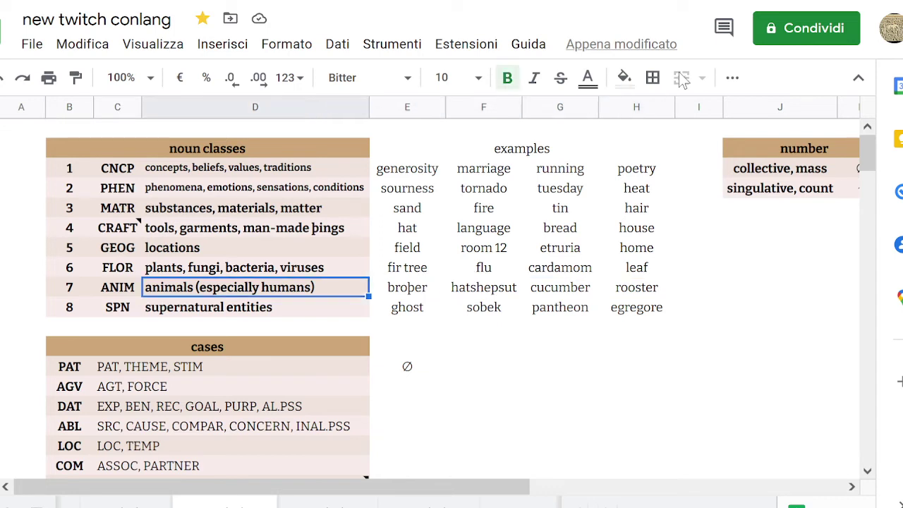
{"action": "key", "text": "Left"}
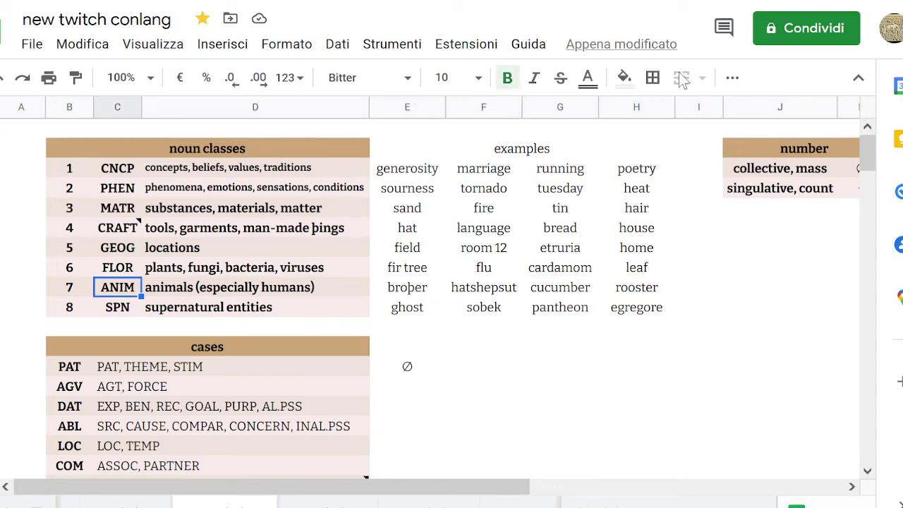
{"action": "key", "text": "Right"}
{"action": "key", "text": "Left"}
{"action": "key", "text": "Right"}
{"action": "key", "text": "Left"}
{"action": "key", "text": "Right"}
{"action": "key", "text": "Left"}
{"action": "key", "text": "Right"}
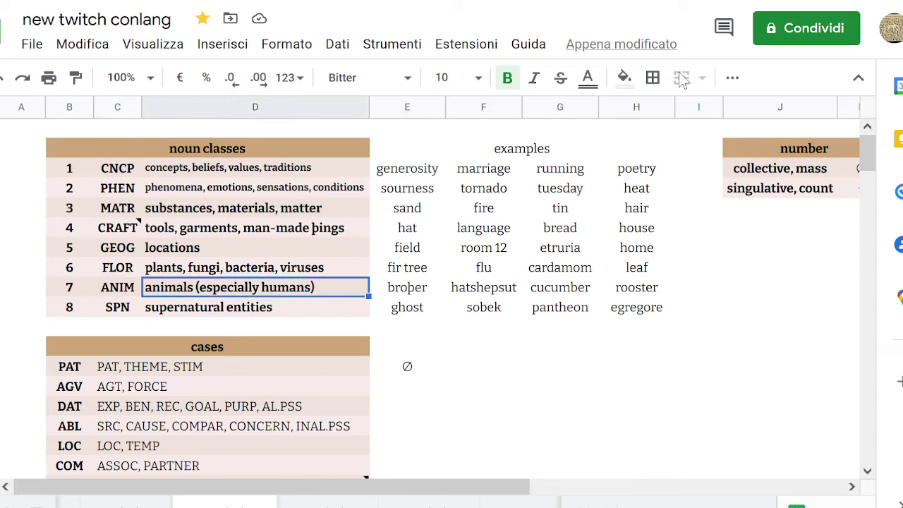
Check the ANIM class description against its examples, focusing on "broþer" and "cucumber".
{"action": "key", "text": "Right"}
{"action": "key", "text": "Left"}
{"action": "key", "text": "Left"}
{"action": "key", "text": "Right"}
{"action": "key", "text": "Right"}
{"action": "key", "text": "Right"}
{"action": "key", "text": "Right"}
{"action": "key", "text": "Right"}
{"action": "key", "text": "Left"}
{"action": "key", "text": "Left"}
{"action": "key", "text": "Left"}
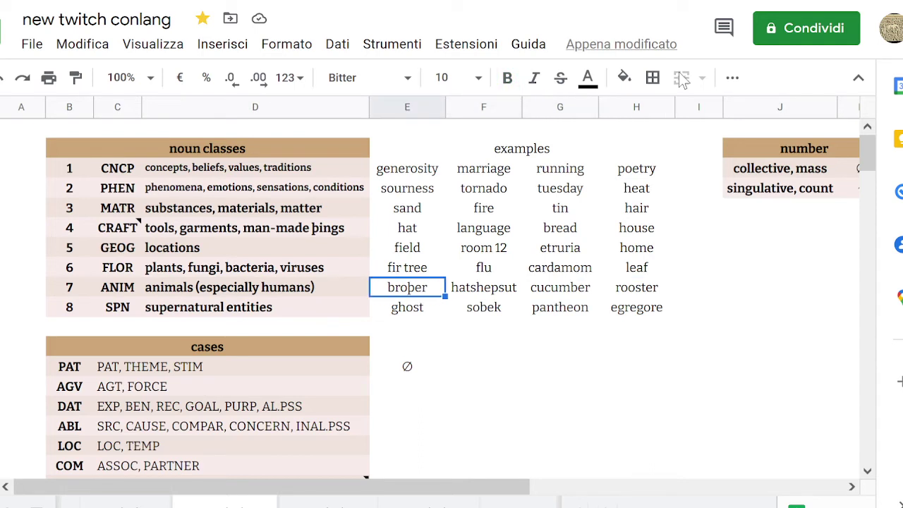
{"action": "key", "text": "Right"}
{"action": "key", "text": "Right"}
{"action": "key", "text": "Right"}
{"action": "key", "text": "Left"}
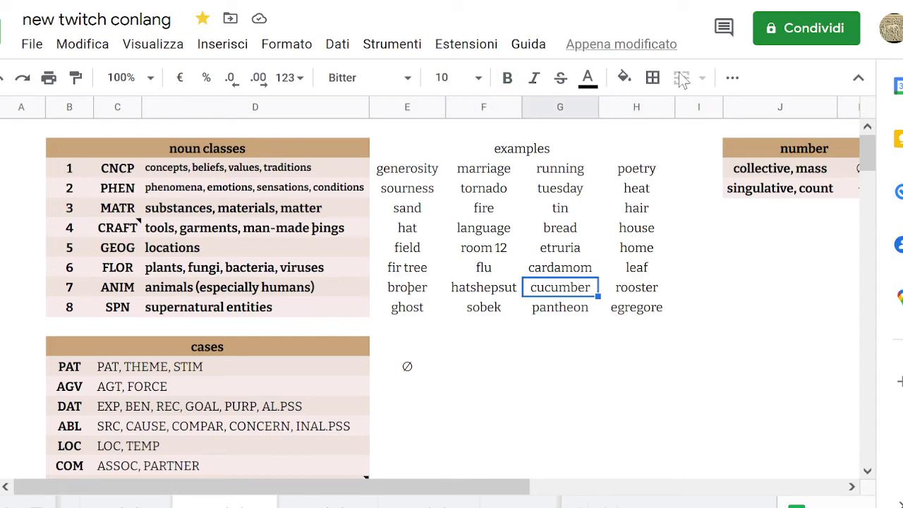
Go to the number table and examine its "collective, mass" entry.
{"action": "key", "text": "Right"}
{"action": "key", "text": "Right"}
{"action": "key", "text": "Right"}
{"action": "key", "text": "Right"}
{"action": "key", "text": "Left"}
{"action": "key", "text": "Up"}
{"action": "key", "text": "Up"}
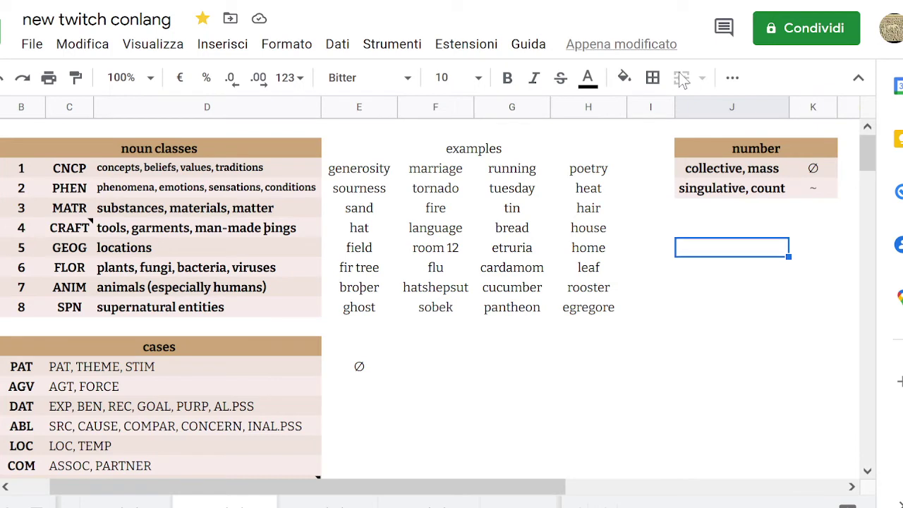
{"action": "key", "text": "Up"}
{"action": "key", "text": "Up"}
{"action": "key", "text": "Up"}
{"action": "key", "text": "Up"}
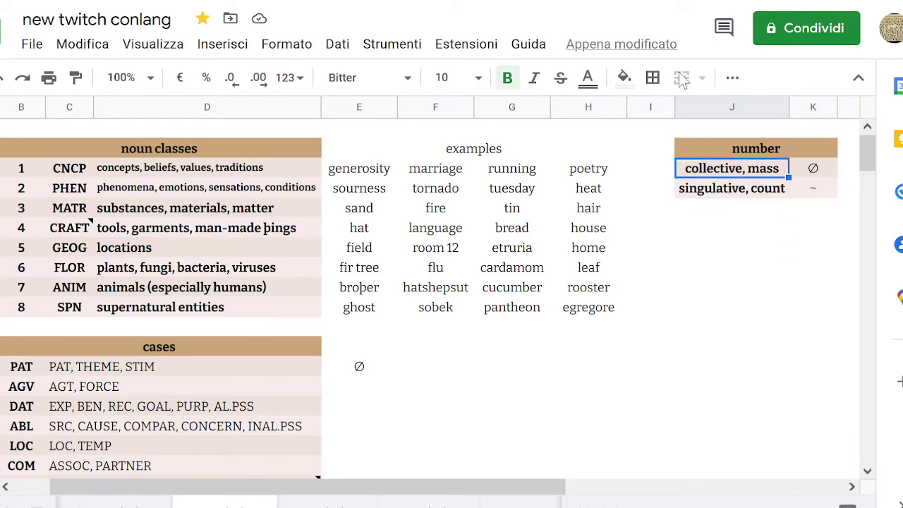
Compare the markers given for "collective, mass" and "singulative, count" in the number table.
{"action": "key", "text": "Down"}
{"action": "key", "text": "Up"}
{"action": "key", "text": "Right"}
{"action": "key", "text": "Down"}
{"action": "key", "text": "Left"}
{"action": "key", "text": "Up"}
{"action": "key", "text": "Right"}
{"action": "key", "text": "Down"}
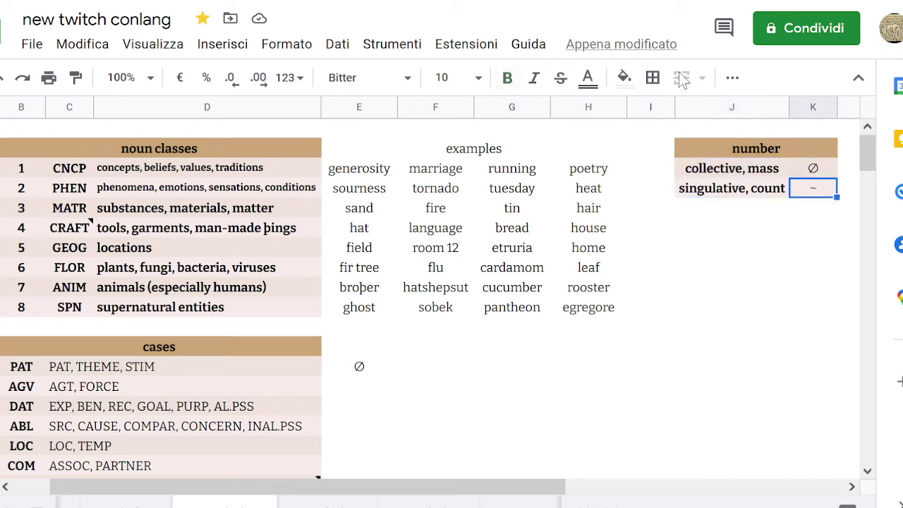
{"action": "key", "text": "Up"}
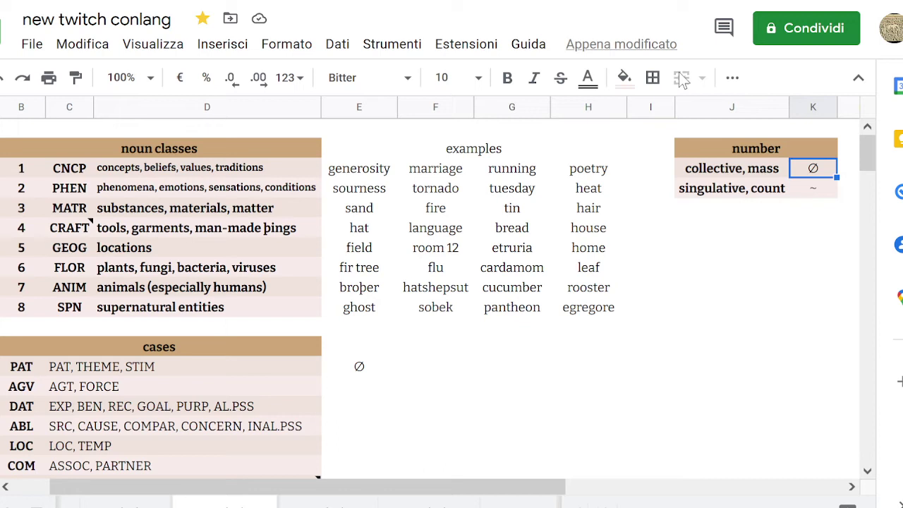
{"action": "key", "text": "Down"}
{"action": "key", "text": "Left"}
{"action": "key", "text": "Down"}
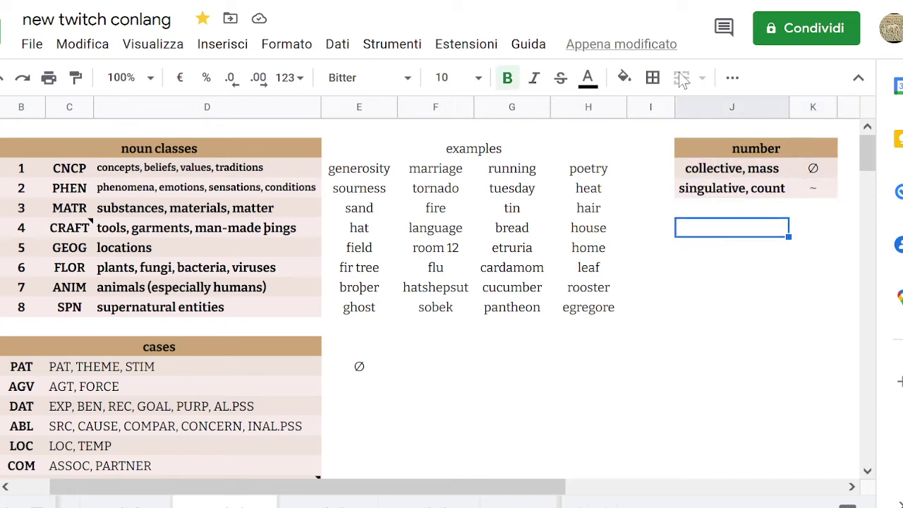
{"action": "key", "text": "Down"}
{"action": "key", "text": "Down"}
{"action": "key", "text": "Down"}
{"action": "key", "text": "Left"}
{"action": "key", "text": "Up"}
{"action": "key", "text": "Left"}
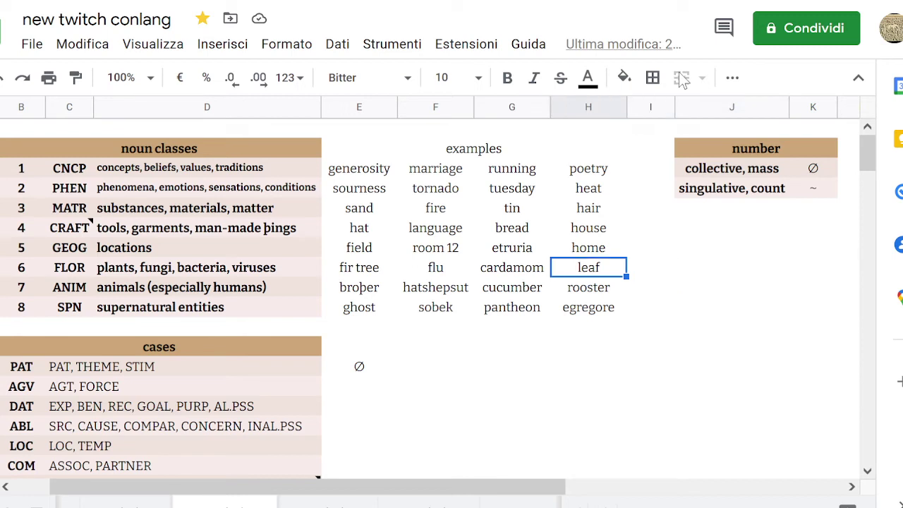
{"action": "key", "text": "Down"}
{"action": "key", "text": "Right"}
{"action": "key", "text": "Left"}
{"action": "key", "text": "Right"}
{"action": "key", "text": "Right"}
{"action": "key", "text": "Right"}
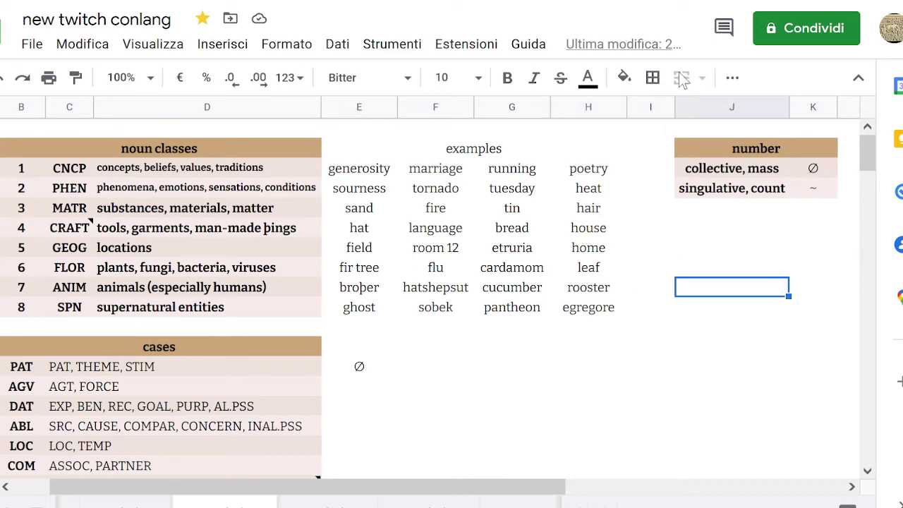
Compare the "singulative, count" marker with the "collective, mass" marker in the number table.
{"action": "key", "text": "Up"}
{"action": "key", "text": "Up"}
{"action": "key", "text": "Up"}
{"action": "key", "text": "Up"}
{"action": "key", "text": "Up"}
{"action": "key", "text": "Left"}
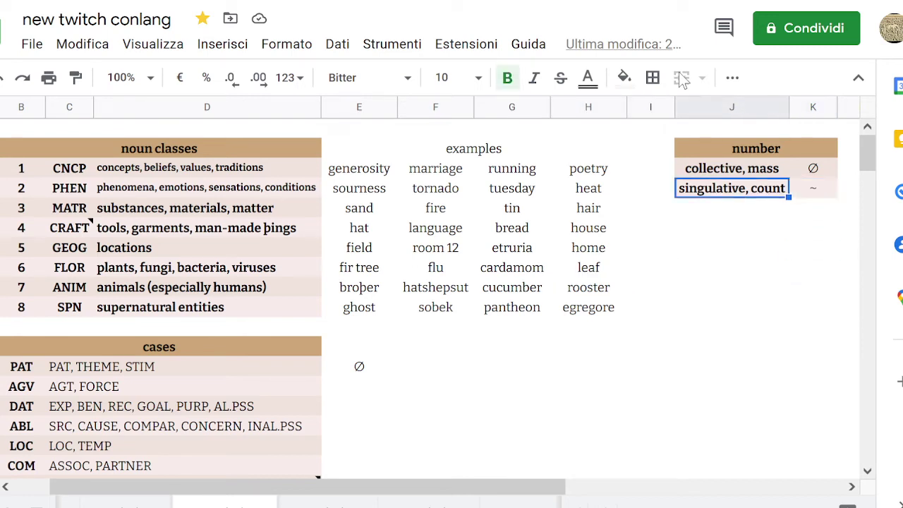
{"action": "key", "text": "Right"}
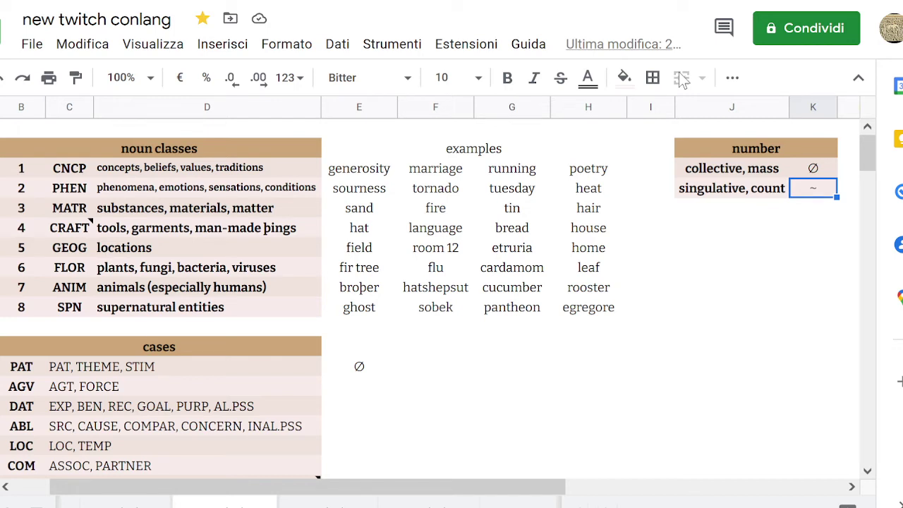
{"action": "key", "text": "Up"}
{"action": "key", "text": "Left"}
{"action": "key", "text": "Right"}
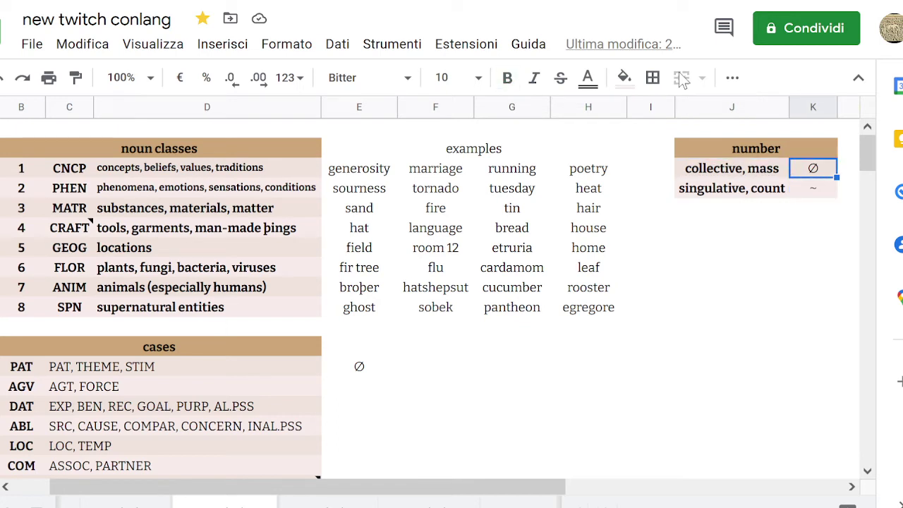
{"action": "key", "text": "Down"}
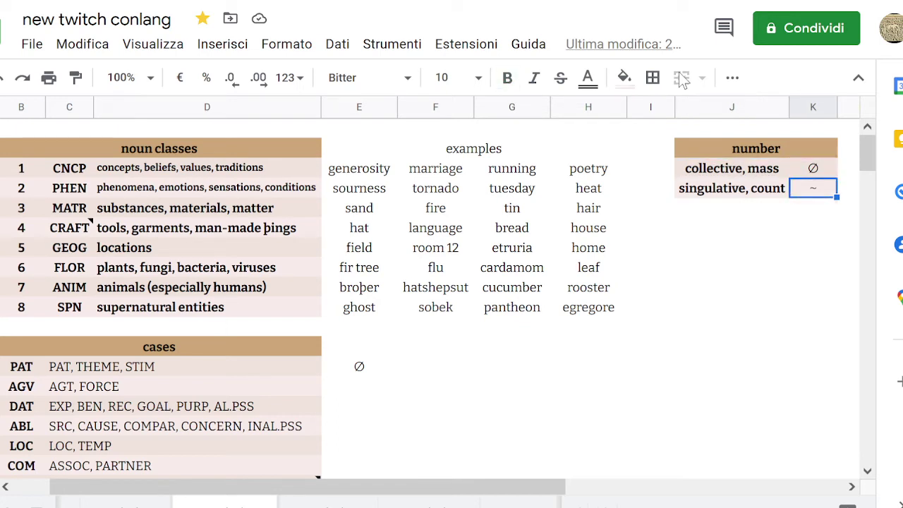
{"action": "key", "text": "Up"}
{"action": "key", "text": "Down"}
{"action": "key", "text": "Up"}
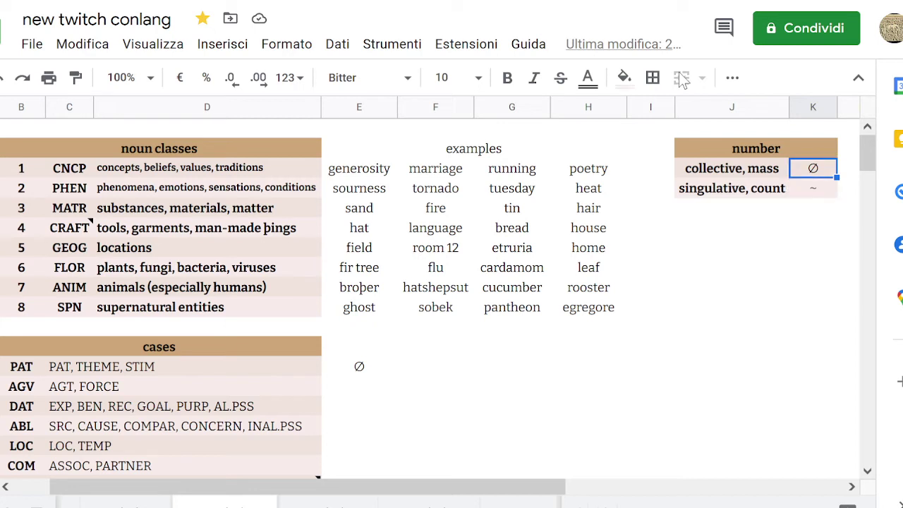
{"action": "key", "text": "Down"}
{"action": "key", "text": "Down"}
{"action": "key", "text": "Down"}
{"action": "key", "text": "Down"}
{"action": "key", "text": "Down"}
{"action": "key", "text": "Left"}
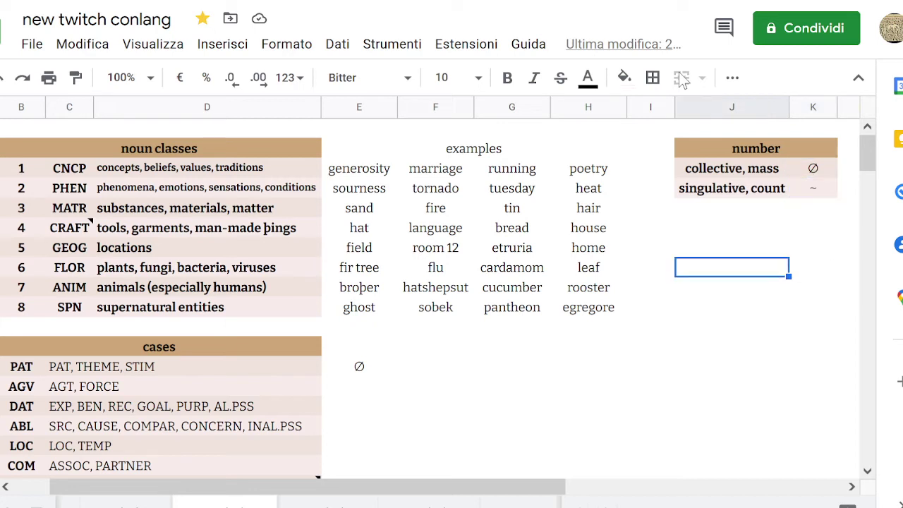
{"action": "key", "text": "Down"}
{"action": "key", "text": "Left"}
{"action": "key", "text": "Left"}
{"action": "key", "text": "Right"}
{"action": "key", "text": "Left"}
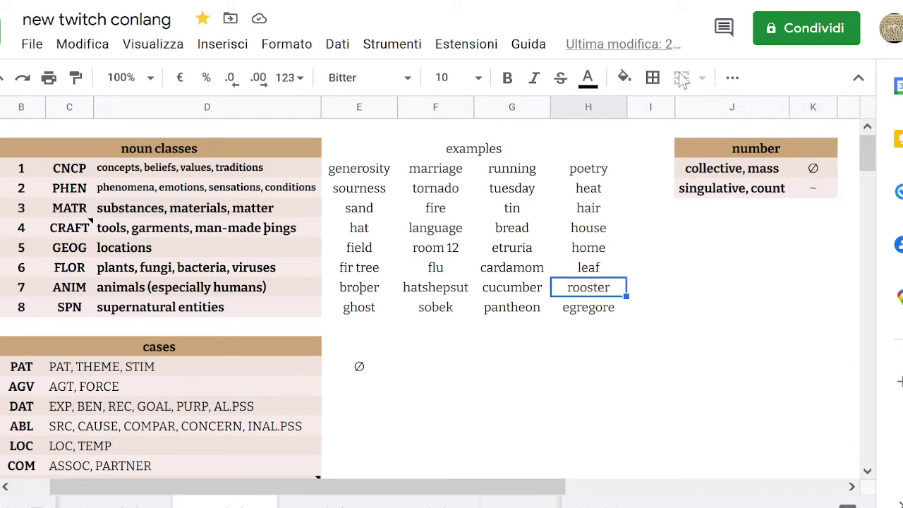
{"action": "key", "text": "Right"}
{"action": "key", "text": "Right"}
{"action": "key", "text": "Right"}
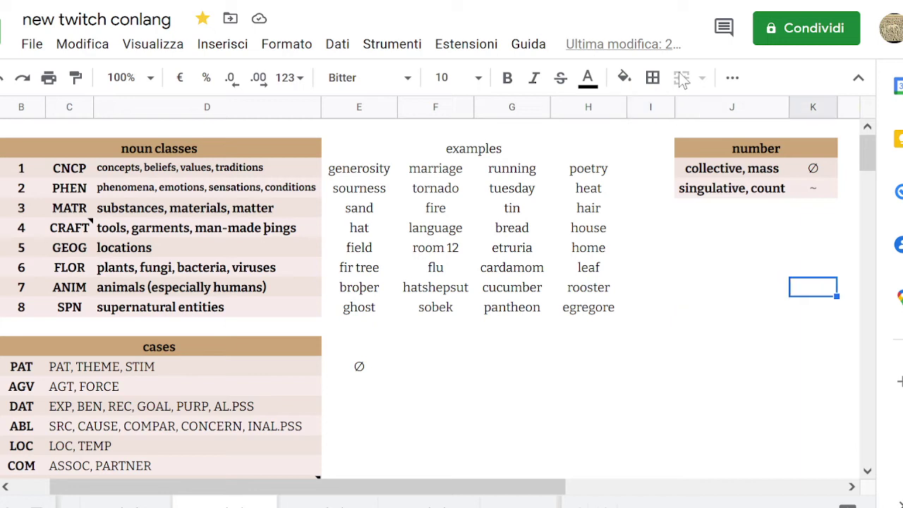
Return to the number table and check the marker given for "collective, mass".
{"action": "key", "text": "Left"}
{"action": "key", "text": "Up"}
{"action": "key", "text": "Up"}
{"action": "key", "text": "Up"}
{"action": "key", "text": "Up"}
{"action": "key", "text": "Up"}
{"action": "key", "text": "Down"}
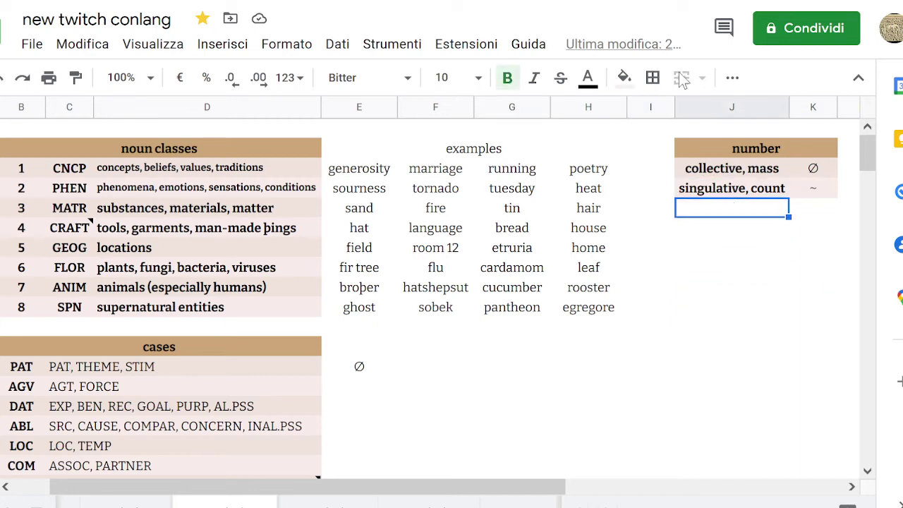
{"action": "key", "text": "Up"}
{"action": "key", "text": "Up"}
{"action": "key", "text": "Right"}
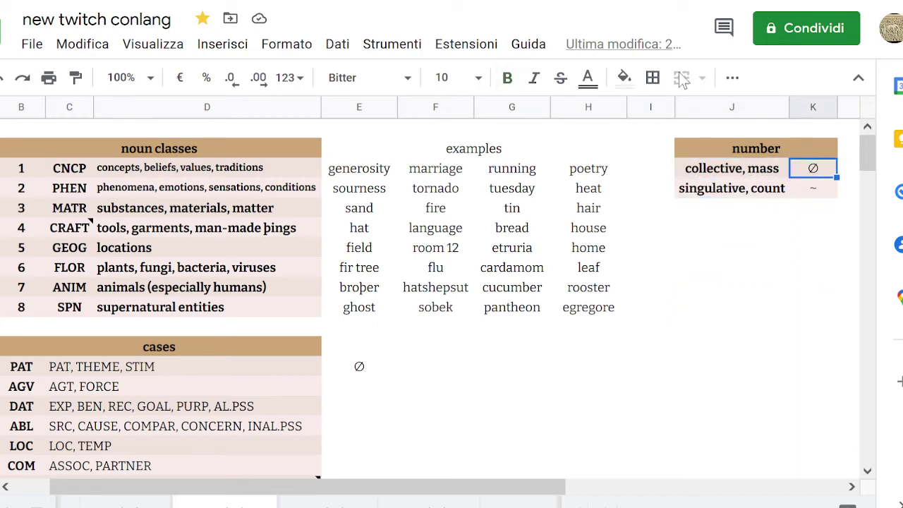
{"action": "key", "text": "Left"}
{"action": "key", "text": "Right"}
Delete "cucumber" from the ANIM noun class examples.
{"action": "key", "text": "Down"}
{"action": "key", "text": "Down"}
{"action": "key", "text": "Down"}
{"action": "key", "text": "Down"}
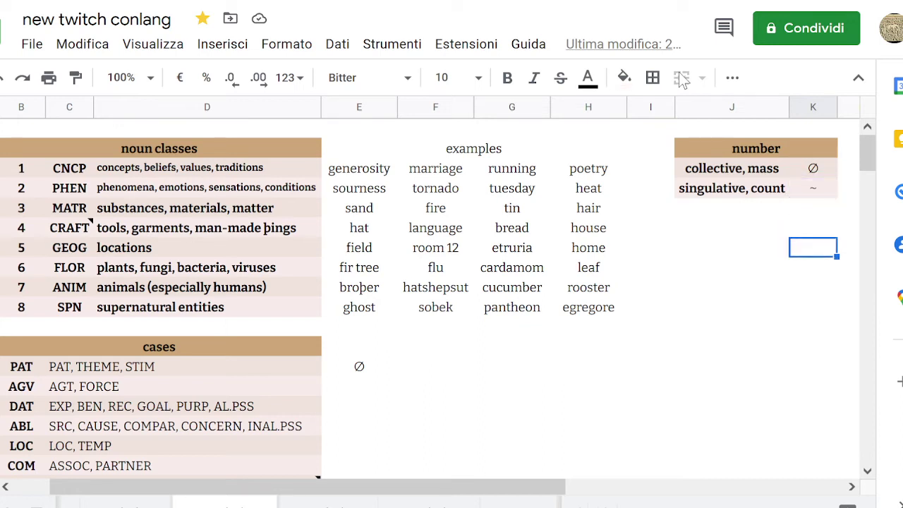
{"action": "key", "text": "Down"}
{"action": "key", "text": "Down"}
{"action": "key", "text": "Left"}
{"action": "key", "text": "Left"}
{"action": "key", "text": "Left"}
{"action": "key", "text": "Left"}
{"action": "key", "text": "Right"}
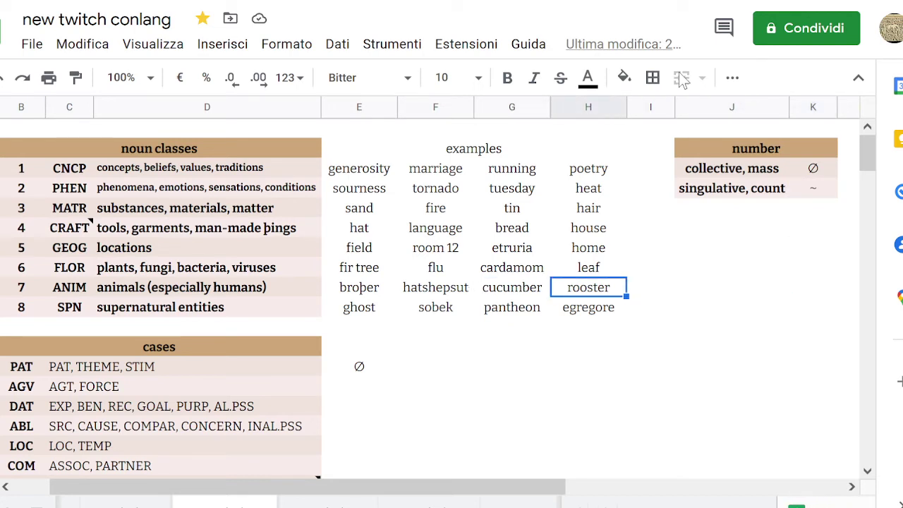
{"action": "key", "text": "Right"}
{"action": "key", "text": "Left"}
{"action": "key", "text": "Left"}
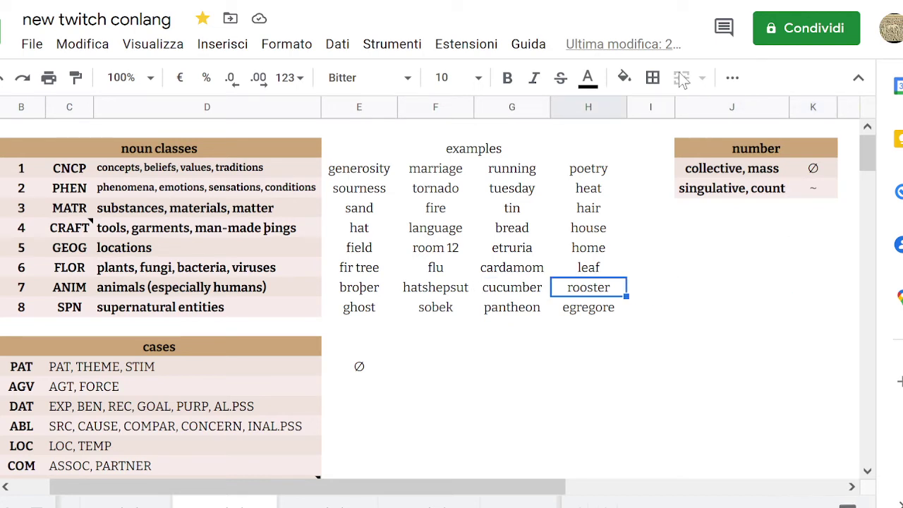
{"action": "key", "text": "Delete"}
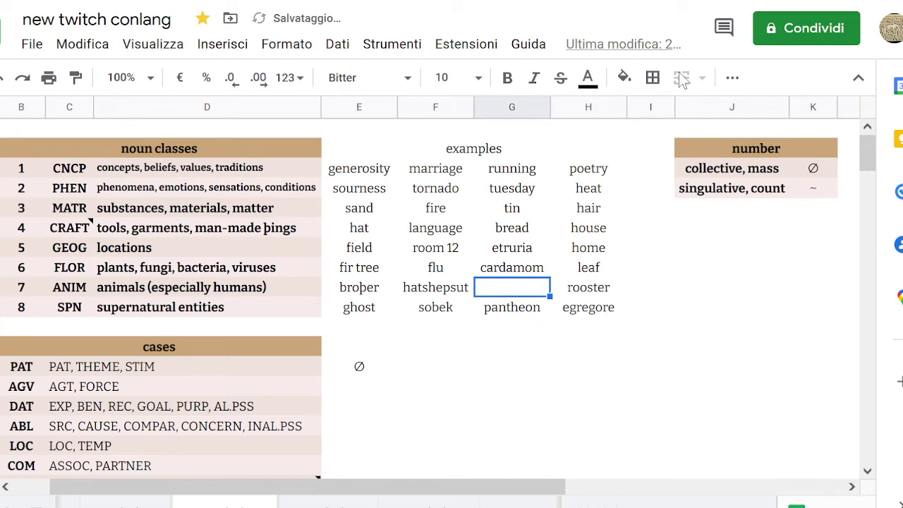
{"action": "key", "text": "Right"}
{"action": "key", "text": "Left"}
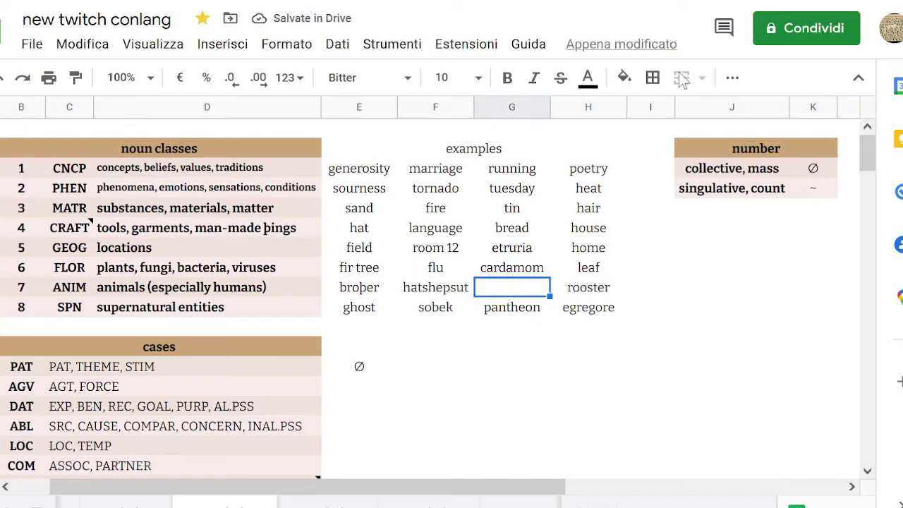
{"action": "key", "text": "Up"}
{"action": "key", "text": "Down"}
{"action": "type", "text": "sea cucum"}
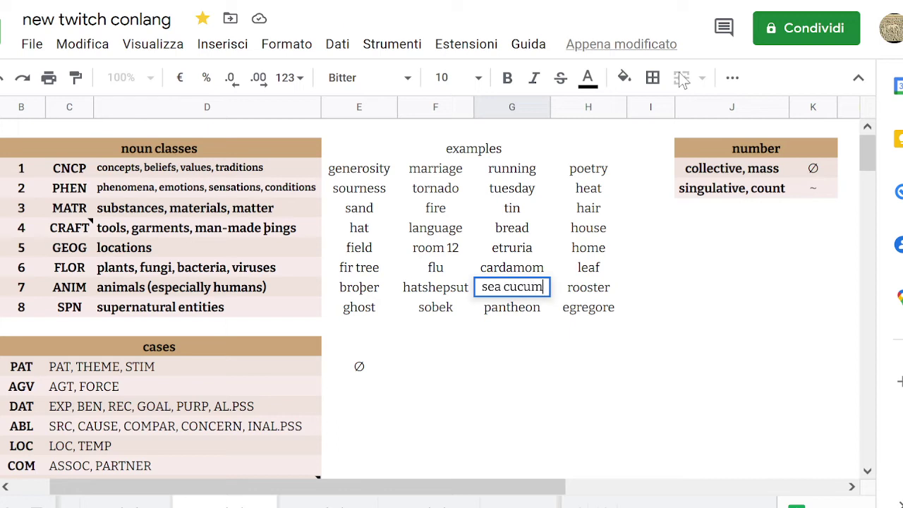
{"action": "type", "text": "ber"}
{"action": "key", "text": "BackSpace"}
{"action": "key", "text": "BackSpace"}
{"action": "key", "text": "BackSpace"}
{"action": "key", "text": "BackSpace"}
{"action": "key", "text": "BackSpace"}
{"action": "key", "text": "BackSpace"}
{"action": "key", "text": "BackSpace"}
{"action": "key", "text": "BackSpace"}
{"action": "key", "text": "BackSpace"}
{"action": "key", "text": "BackSpace"}
{"action": "key", "text": "BackSpace"}
{"action": "key", "text": "BackSpace"}
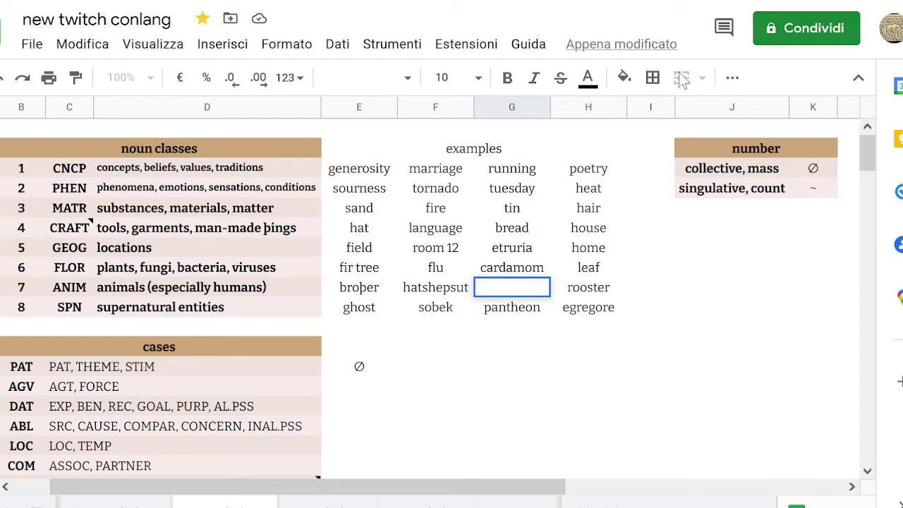
Enter "sea urchine" as the ANIM example between "hatshepsut" and "rooster".
{"action": "type", "text": "sea urh"}
{"action": "type", "text": "ine"}
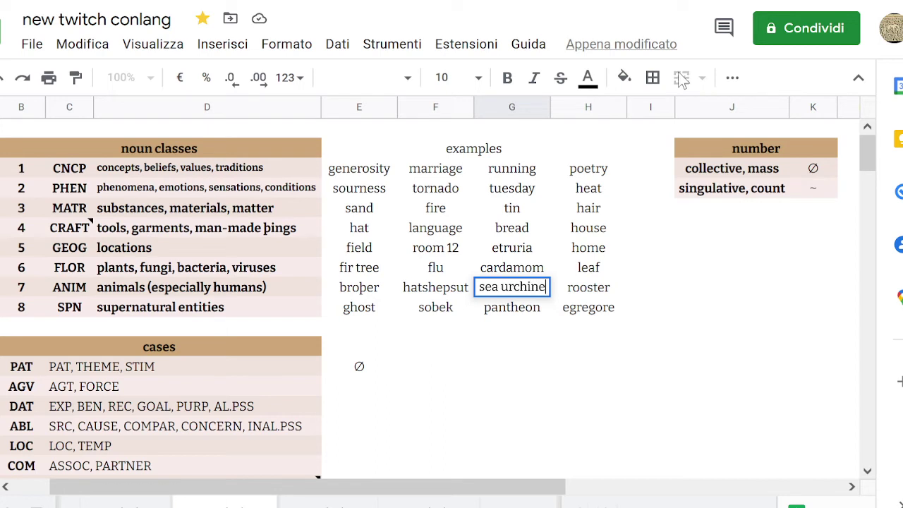
{"action": "key", "text": "Up"}
{"action": "key", "text": "Down"}
{"action": "key", "text": "Right"}
{"action": "key", "text": "Left"}
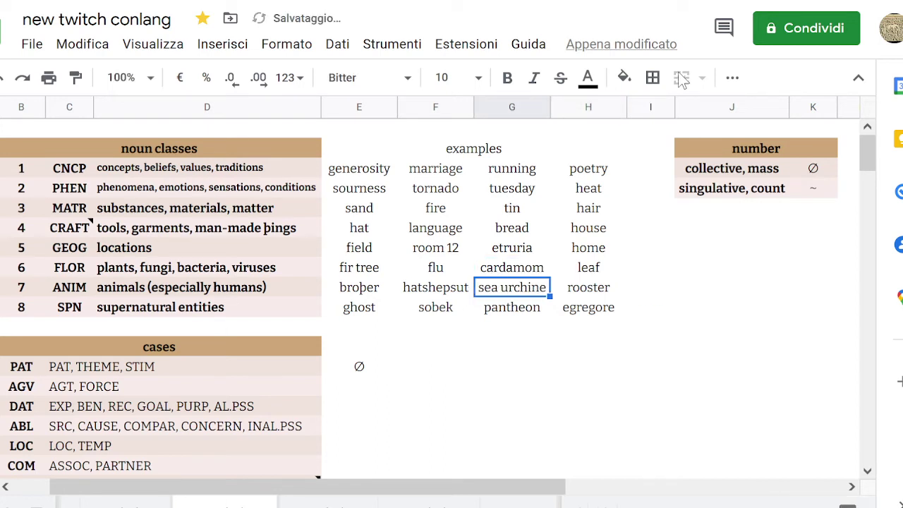
{"action": "key", "text": "Left"}
{"action": "key", "text": "Right"}
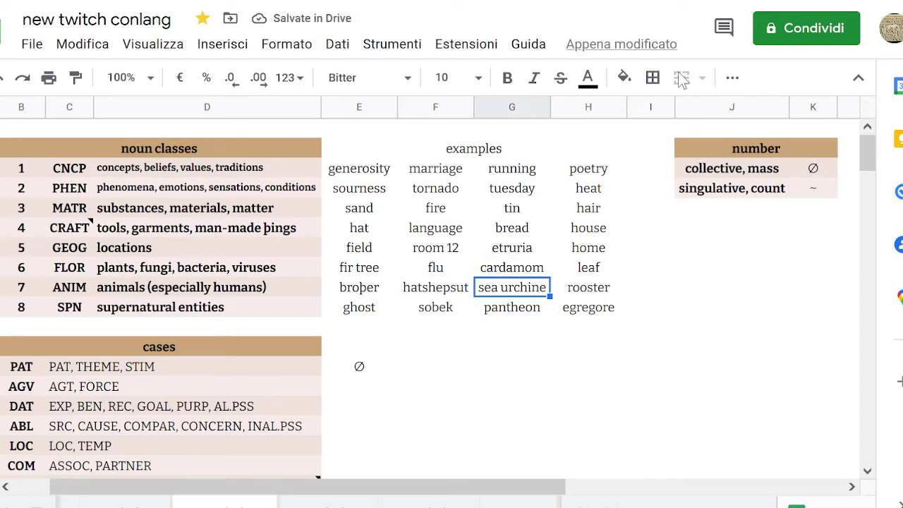
{"action": "key", "text": "Up"}
{"action": "key", "text": "Left"}
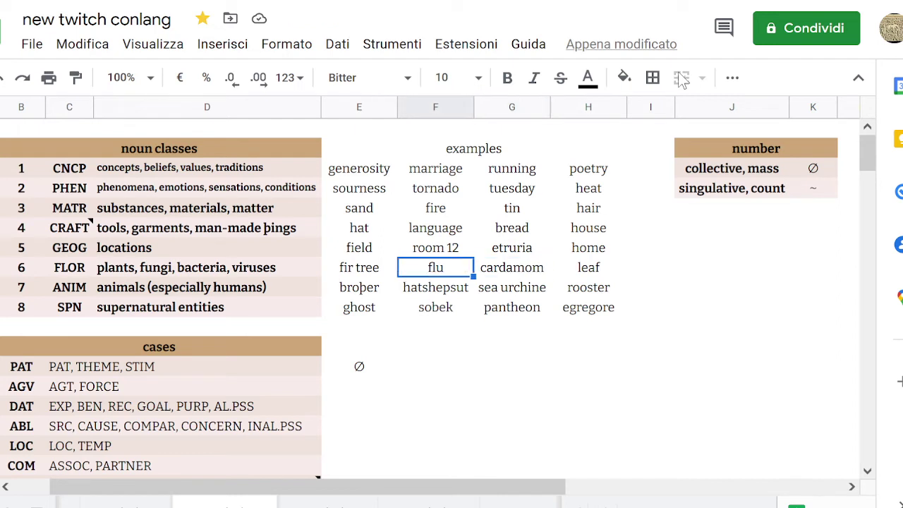
{"action": "key", "text": "Right"}
{"action": "key", "text": "Right"}
{"action": "key", "text": "Right"}
{"action": "key", "text": "Right"}
{"action": "key", "text": "Up"}
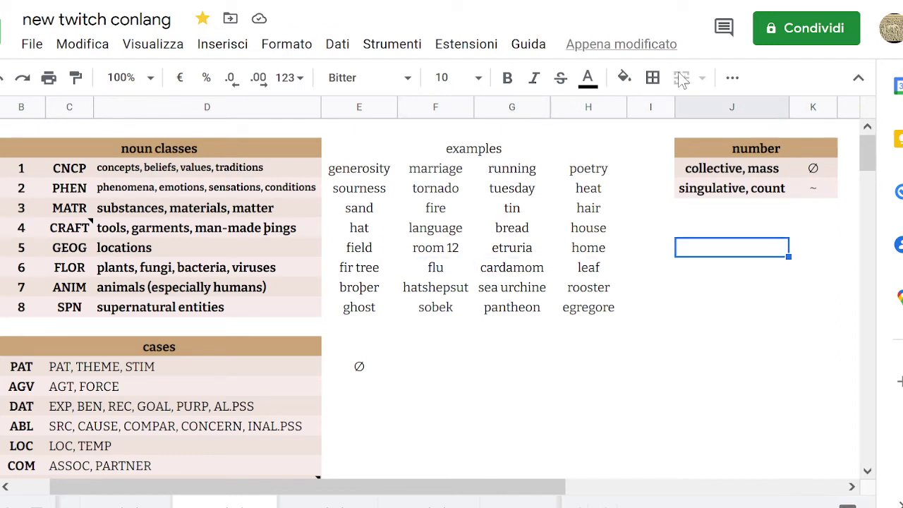
{"action": "key", "text": "Left"}
{"action": "key", "text": "Up"}
{"action": "key", "text": "Right"}
{"action": "key", "text": "Up"}
{"action": "key", "text": "Down"}
{"action": "key", "text": "Left"}
{"action": "key", "text": "Down"}
{"action": "key", "text": "Down"}
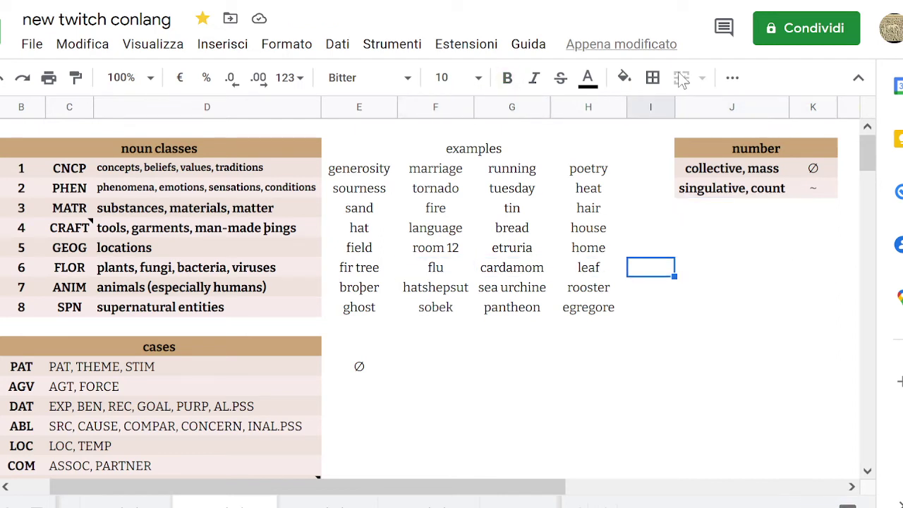
Examine the "collective, mass" entry in the number table again.
{"action": "key", "text": "Right"}
{"action": "key", "text": "Up"}
{"action": "key", "text": "Up"}
{"action": "key", "text": "Up"}
{"action": "key", "text": "Up"}
{"action": "key", "text": "Down"}
{"action": "key", "text": "Down"}
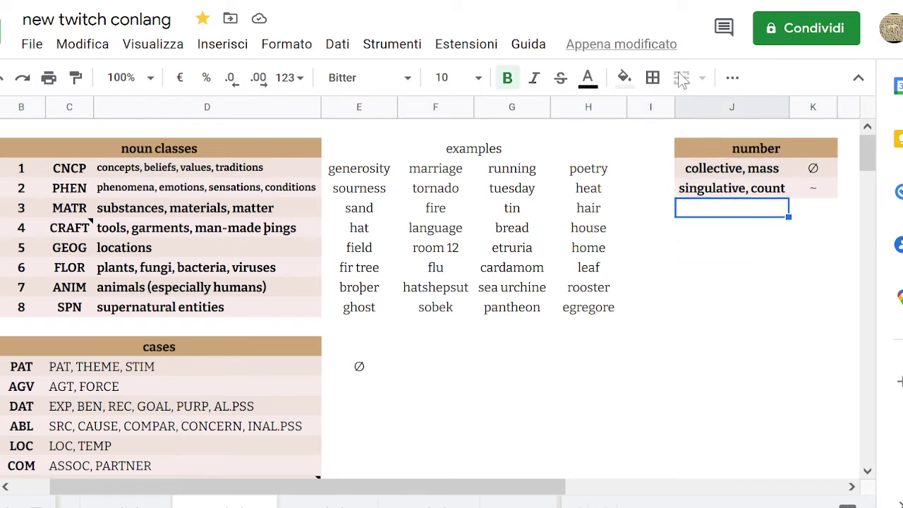
{"action": "key", "text": "Down"}
{"action": "key", "text": "Down"}
{"action": "key", "text": "Down"}
{"action": "key", "text": "Up"}
{"action": "key", "text": "Up"}
{"action": "key", "text": "Up"}
{"action": "key", "text": "Up"}
{"action": "key", "text": "Up"}
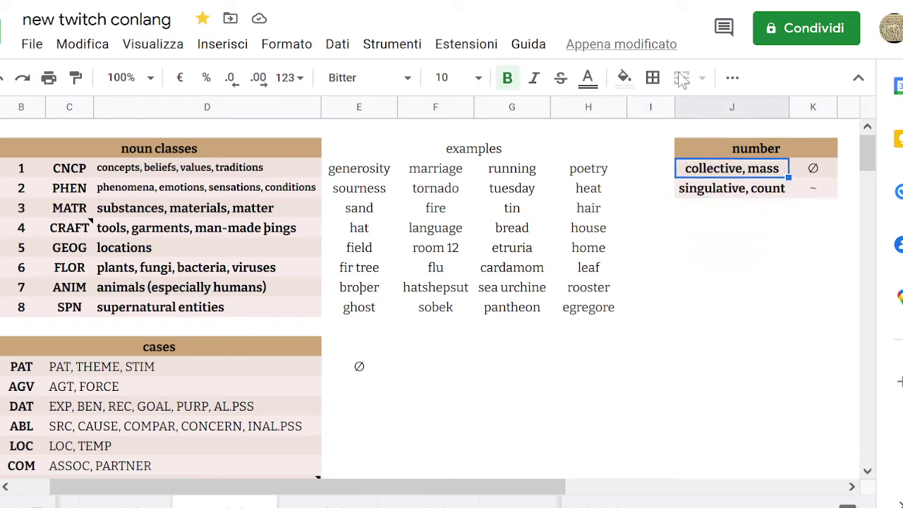
Review the row of ANIM examples, from "broþer" to "rooster".
{"action": "key", "text": "Down"}
{"action": "key", "text": "Down"}
{"action": "key", "text": "Down"}
{"action": "key", "text": "Down"}
{"action": "key", "text": "Down"}
{"action": "key", "text": "Left"}
{"action": "key", "text": "Left"}
{"action": "key", "text": "Down"}
{"action": "key", "text": "Left"}
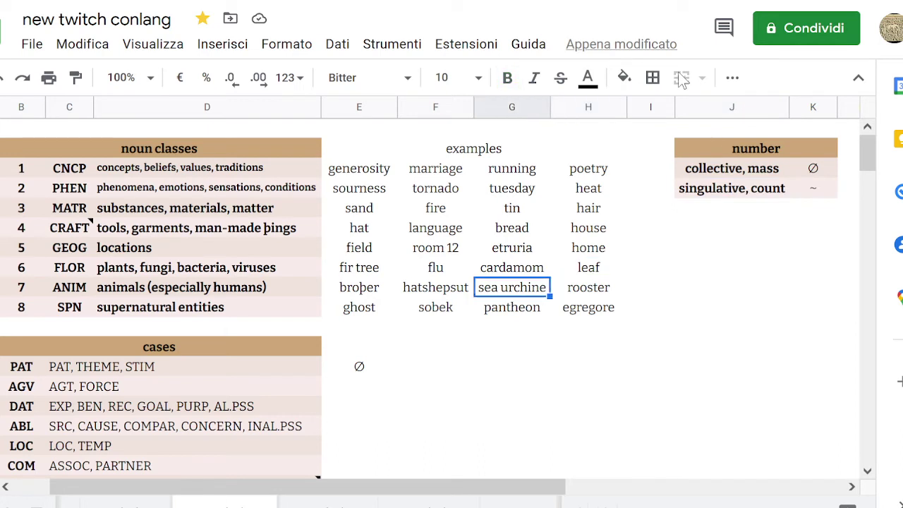
{"action": "key", "text": "Left"}
{"action": "key", "text": "Left"}
{"action": "key", "text": "Left"}
{"action": "key", "text": "Right"}
{"action": "key", "text": "Left"}
{"action": "key", "text": "Right"}
{"action": "key", "text": "Right"}
{"action": "key", "text": "Right"}
{"action": "key", "text": "Right"}
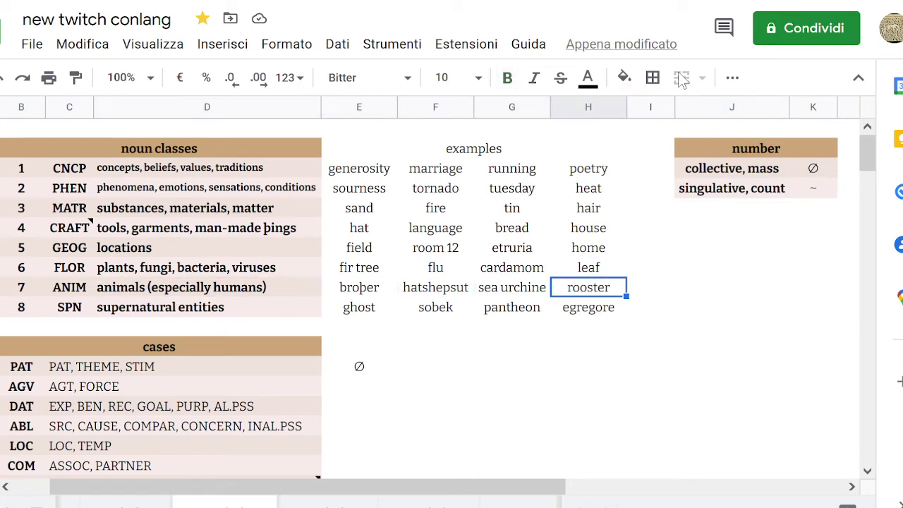
Go back to the number table and check the marker for "singulative, count".
{"action": "key", "text": "Right"}
{"action": "key", "text": "Up"}
{"action": "key", "text": "Up"}
{"action": "key", "text": "Right"}
{"action": "key", "text": "Down"}
{"action": "key", "text": "Up"}
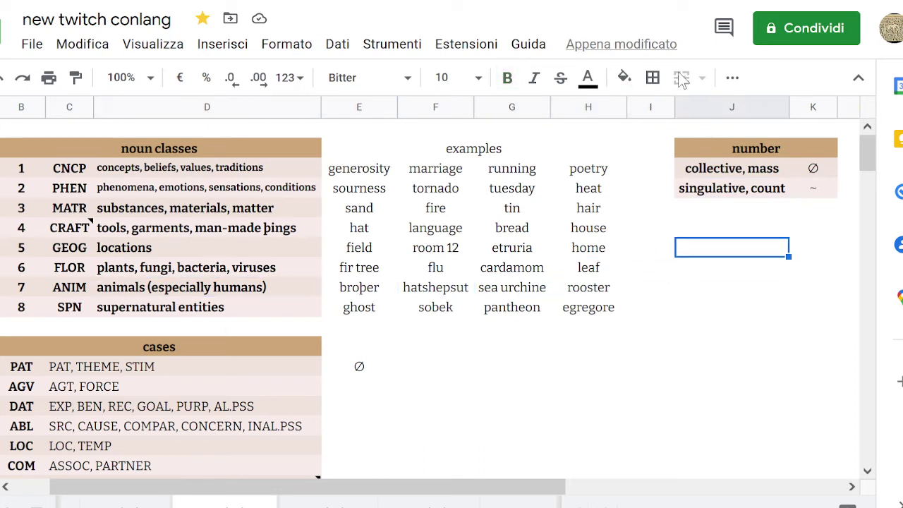
{"action": "key", "text": "Up"}
{"action": "key", "text": "Up"}
{"action": "key", "text": "Up"}
{"action": "key", "text": "Up"}
{"action": "key", "text": "Down"}
{"action": "key", "text": "Right"}
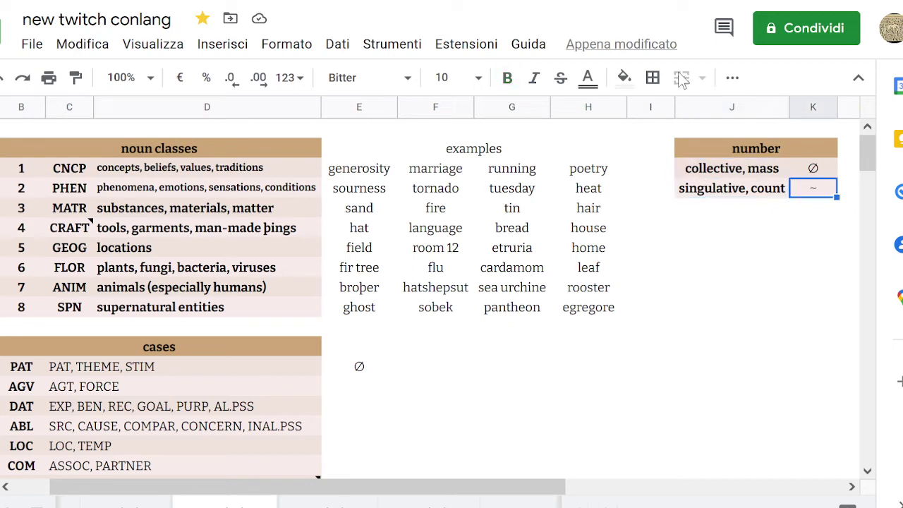
Review the ANIM examples from "hatshepsut" to "rooster".
{"action": "key", "text": "Down"}
{"action": "key", "text": "Left"}
{"action": "key", "text": "Down"}
{"action": "key", "text": "Down"}
{"action": "key", "text": "Down"}
{"action": "key", "text": "Down"}
{"action": "key", "text": "Left"}
{"action": "key", "text": "Left"}
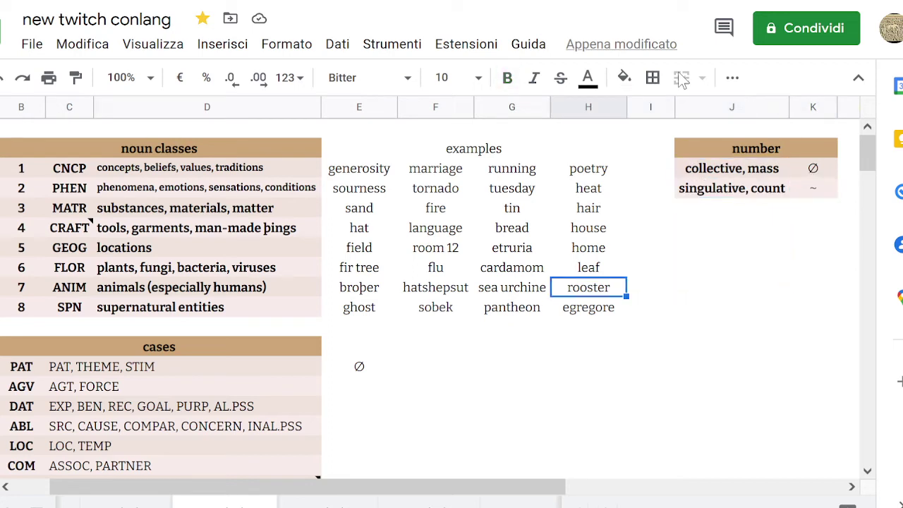
{"action": "key", "text": "Left"}
{"action": "key", "text": "Left"}
{"action": "key", "text": "Right"}
{"action": "key", "text": "Left"}
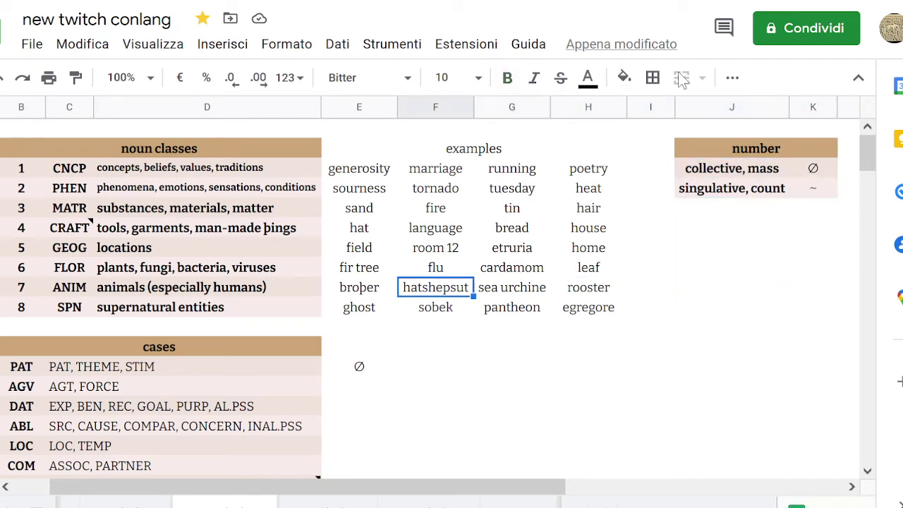
{"action": "key", "text": "Right"}
{"action": "key", "text": "Right"}
{"action": "key", "text": "Right"}
{"action": "key", "text": "Right"}
{"action": "key", "text": "Left"}
{"action": "key", "text": "Left"}
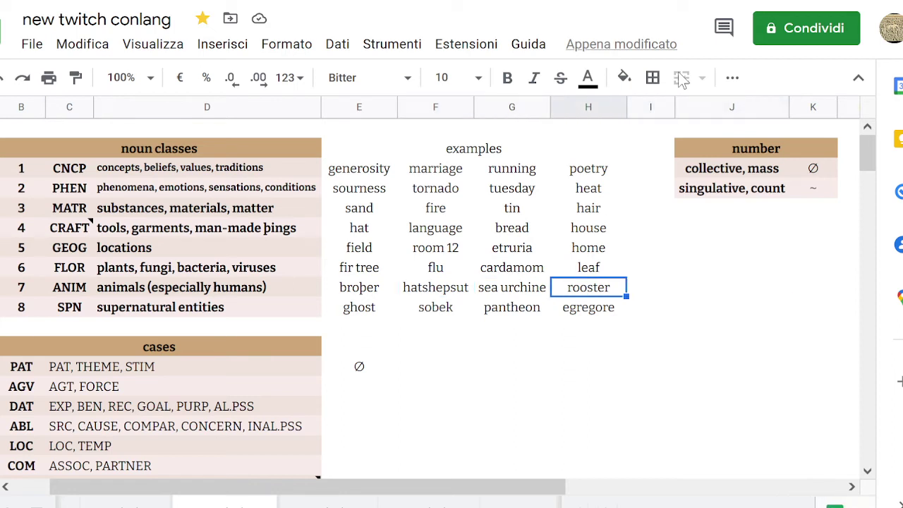
Check the "collective, mass" entry in the number table.
{"action": "key", "text": "Right"}
{"action": "key", "text": "Right"}
{"action": "key", "text": "Left"}
{"action": "key", "text": "Right"}
{"action": "key", "text": "Right"}
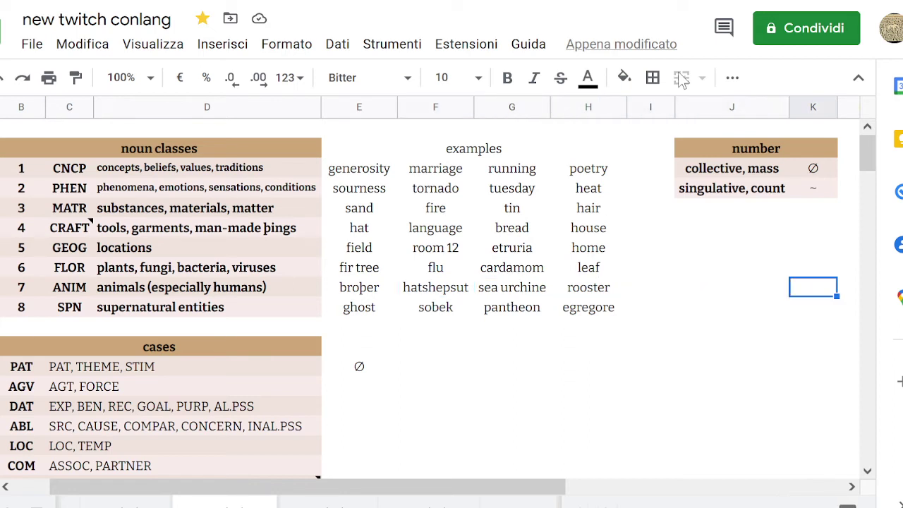
{"action": "key", "text": "Left"}
{"action": "key", "text": "Up"}
{"action": "key", "text": "Up"}
{"action": "key", "text": "Up"}
{"action": "key", "text": "Up"}
{"action": "key", "text": "Up"}
{"action": "key", "text": "Up"}
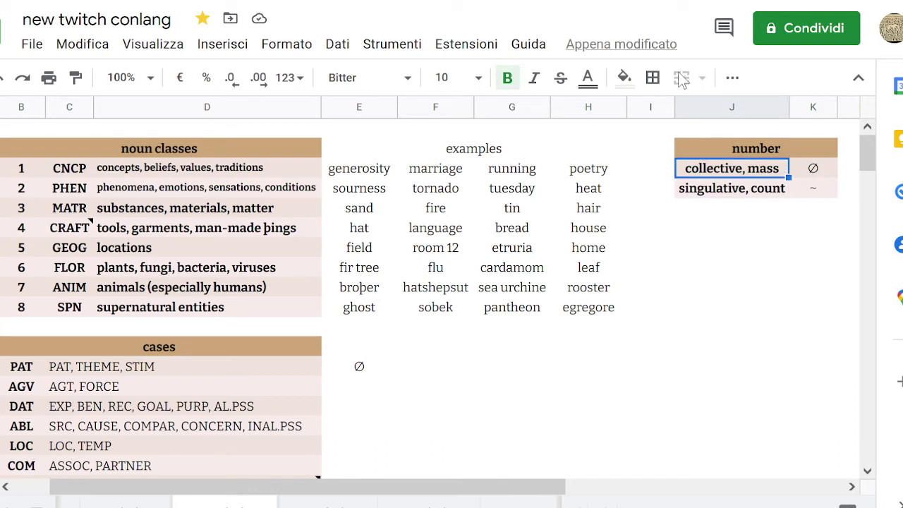
Compare the ANIM examples "hatshepsut", "sea urchine" and "rooster" again.
{"action": "key", "text": "Down"}
{"action": "key", "text": "Down"}
{"action": "key", "text": "Down"}
{"action": "key", "text": "Down"}
{"action": "key", "text": "Down"}
{"action": "key", "text": "Down"}
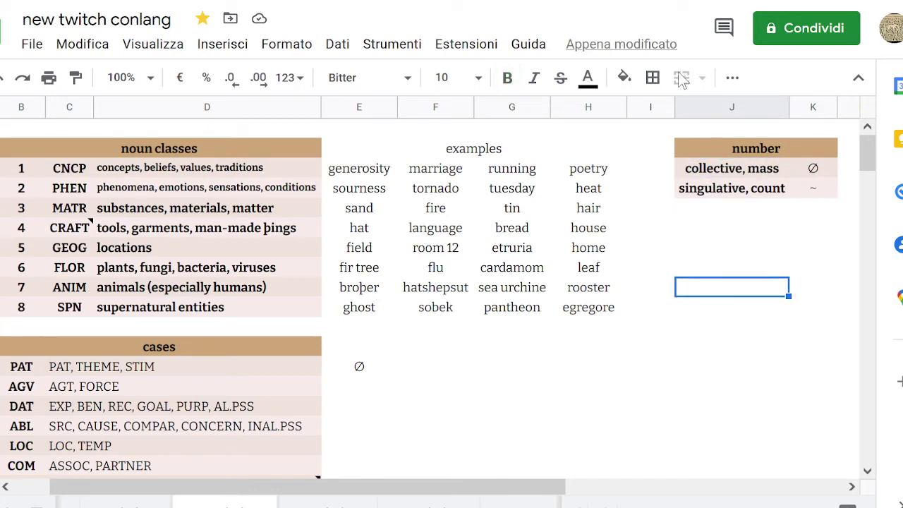
{"action": "key", "text": "Left"}
{"action": "key", "text": "Left"}
{"action": "key", "text": "Left"}
{"action": "key", "text": "Left"}
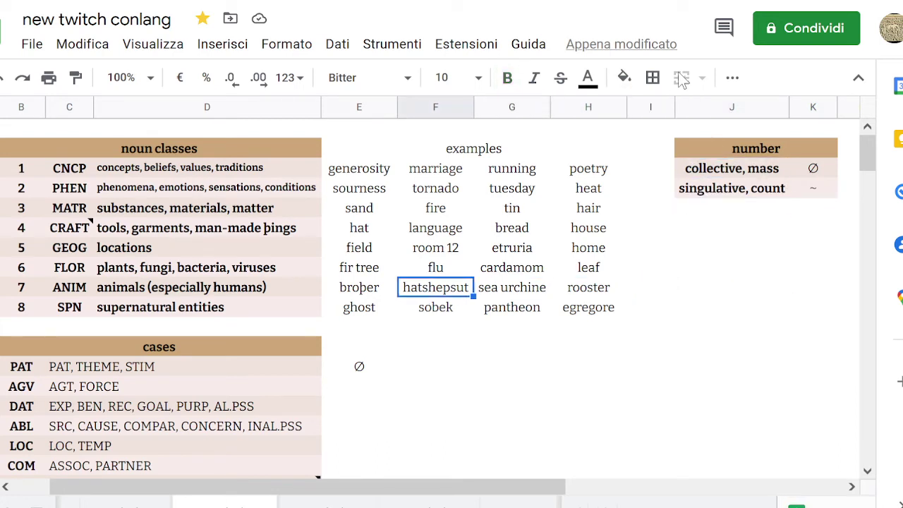
{"action": "key", "text": "Right"}
{"action": "key", "text": "Right"}
{"action": "key", "text": "Left"}
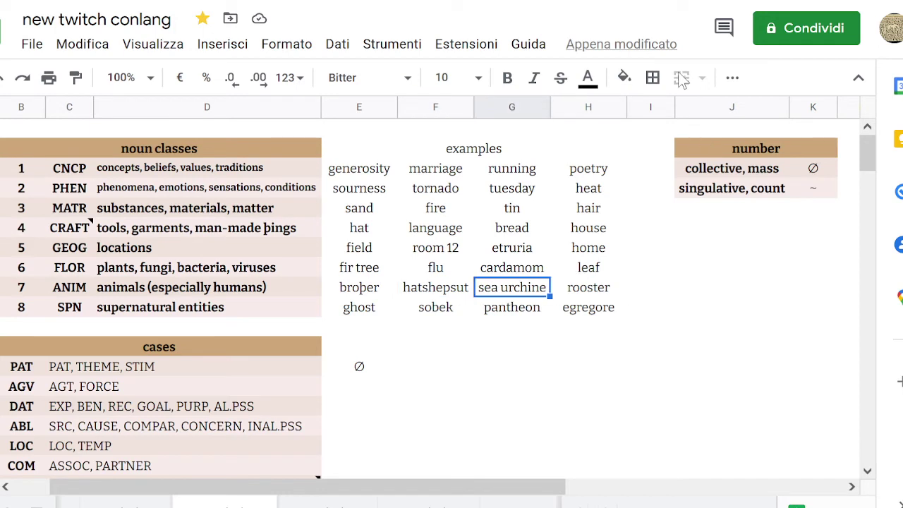
{"action": "key", "text": "Right"}
{"action": "key", "text": "Left"}
{"action": "key", "text": "Right"}
{"action": "key", "text": "Right"}
{"action": "key", "text": "Right"}
Return to the number table and examine its "collective, mass" entry once more.
{"action": "key", "text": "Up"}
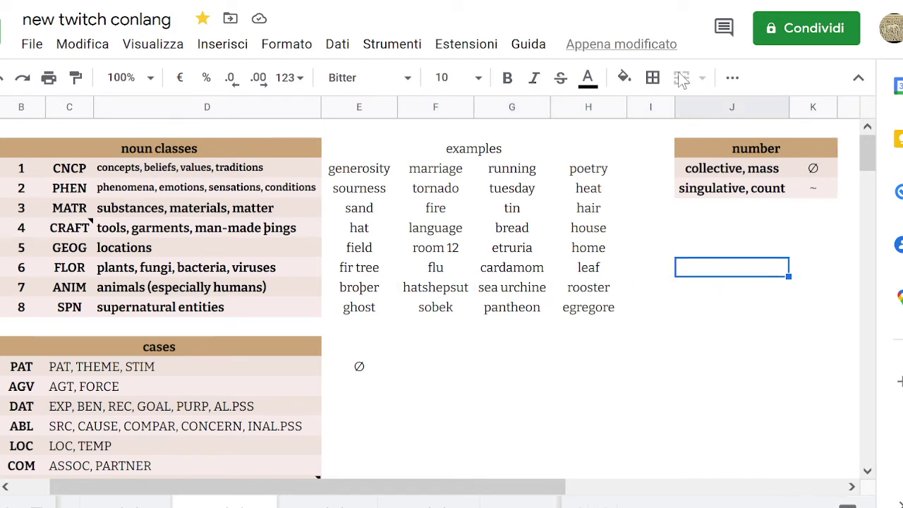
{"action": "key", "text": "Up"}
{"action": "key", "text": "Up"}
{"action": "key", "text": "Up"}
{"action": "key", "text": "Up"}
{"action": "key", "text": "Up"}
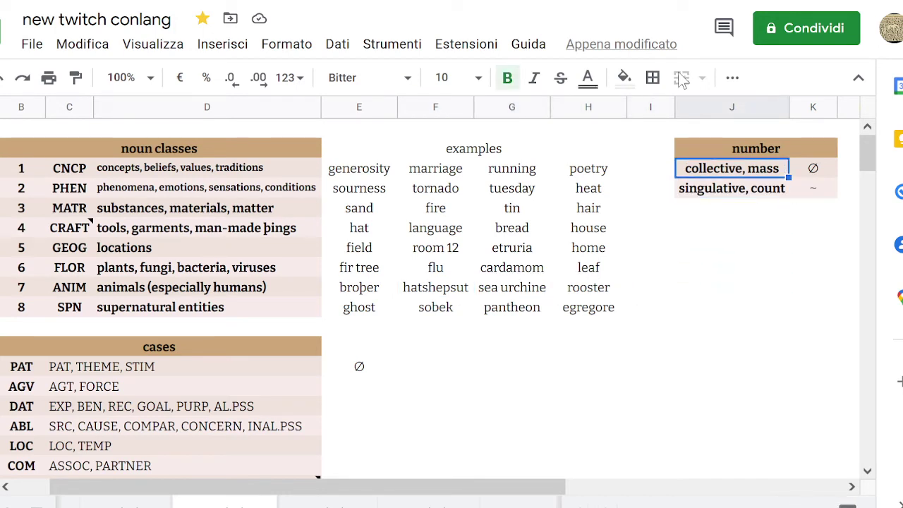
{"action": "key", "text": "Down"}
{"action": "key", "text": "Down"}
{"action": "key", "text": "Down"}
{"action": "key", "text": "Down"}
{"action": "key", "text": "Down"}
{"action": "key", "text": "Down"}
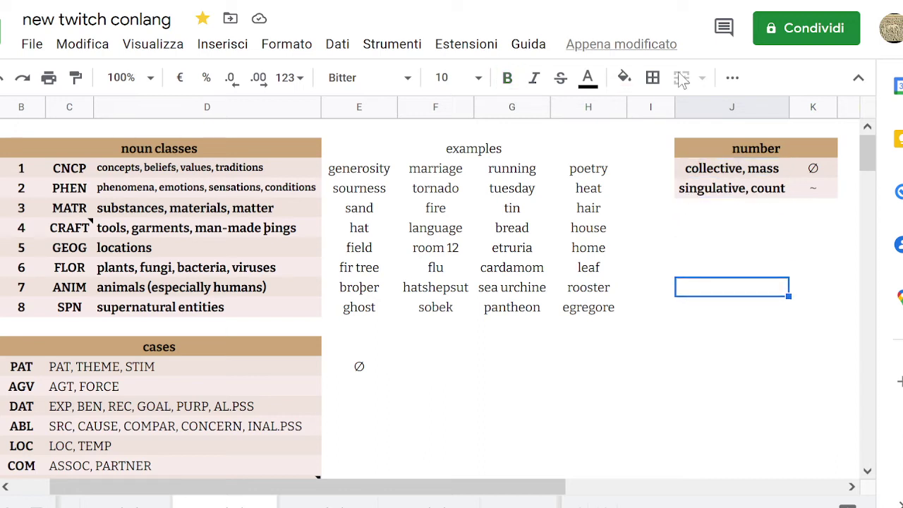
{"action": "key", "text": "Left"}
{"action": "key", "text": "Left"}
{"action": "key", "text": "Right"}
{"action": "key", "text": "Right"}
{"action": "key", "text": "Right"}
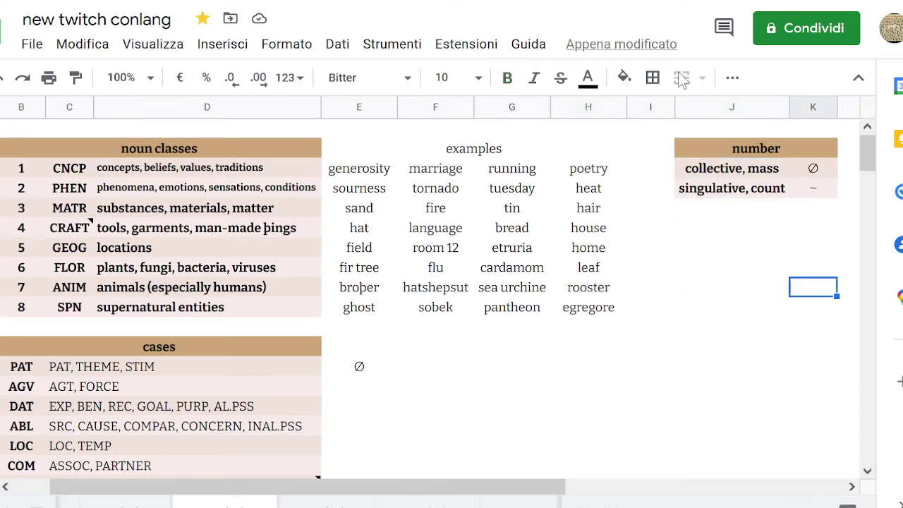
{"action": "key", "text": "Up"}
{"action": "key", "text": "Up"}
{"action": "key", "text": "Up"}
{"action": "key", "text": "Left"}
{"action": "key", "text": "Up"}
{"action": "key", "text": "Up"}
{"action": "key", "text": "Up"}
{"action": "key", "text": "Down"}
{"action": "key", "text": "Down"}
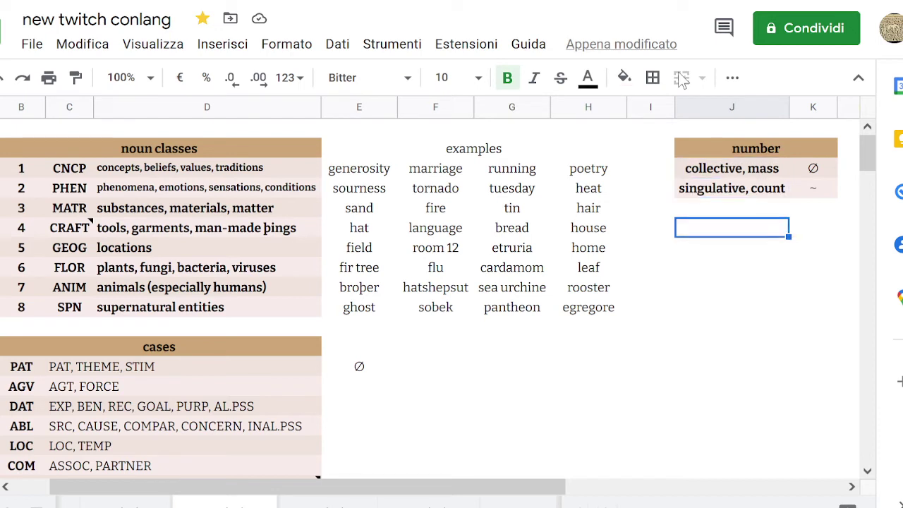
{"action": "key", "text": "Down"}
{"action": "key", "text": "Down"}
{"action": "key", "text": "Down"}
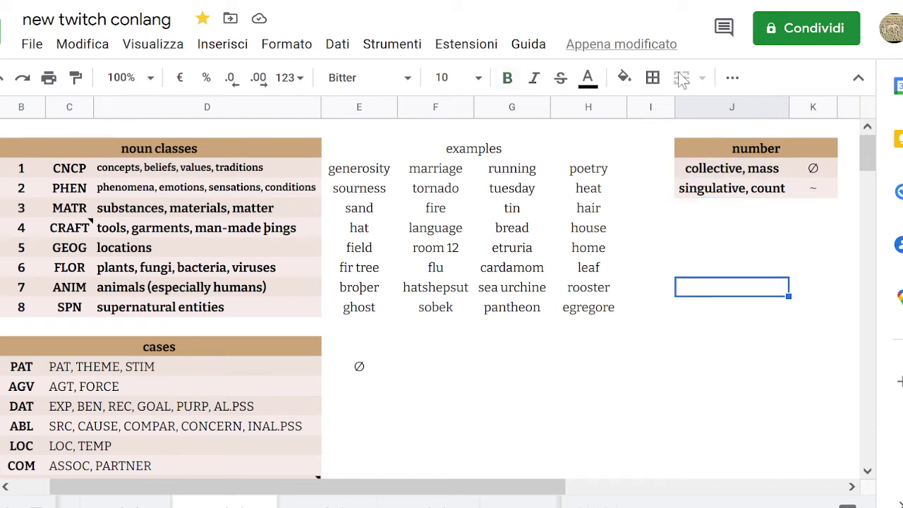
{"action": "key", "text": "Right"}
{"action": "key", "text": "Left"}
{"action": "key", "text": "Left"}
{"action": "key", "text": "Left"}
{"action": "key", "text": "Right"}
{"action": "key", "text": "Right"}
Go to the pronouns table and locate the ANIM row under 3/DEM.
{"action": "key", "text": "Right"}
{"action": "key", "text": "Right"}
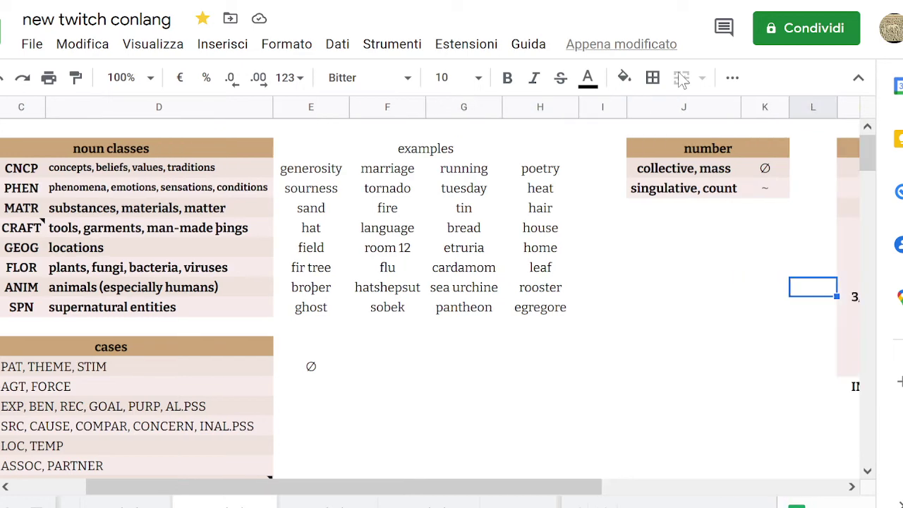
{"action": "key", "text": "Right"}
{"action": "key", "text": "Right"}
{"action": "key", "text": "Right"}
{"action": "key", "text": "Left"}
{"action": "key", "text": "Down"}
{"action": "key", "text": "Down"}
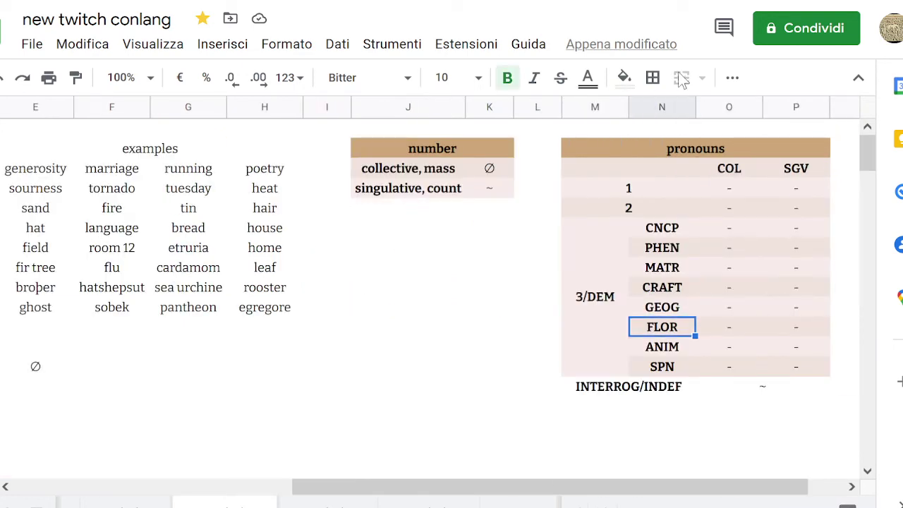
{"action": "key", "text": "Down"}
{"action": "key", "text": "Up"}
{"action": "key", "text": "Down"}
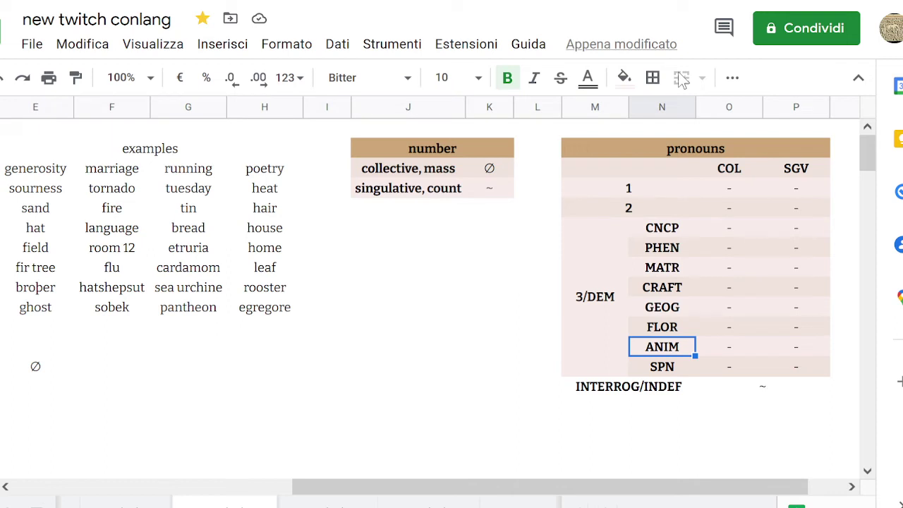
Examine the COL and SGV pronoun cells in the ANIM row, comparing them with the FLOR row.
{"action": "key", "text": "Right"}
{"action": "key", "text": "Left"}
{"action": "key", "text": "Right"}
{"action": "key", "text": "Left"}
{"action": "key", "text": "Right"}
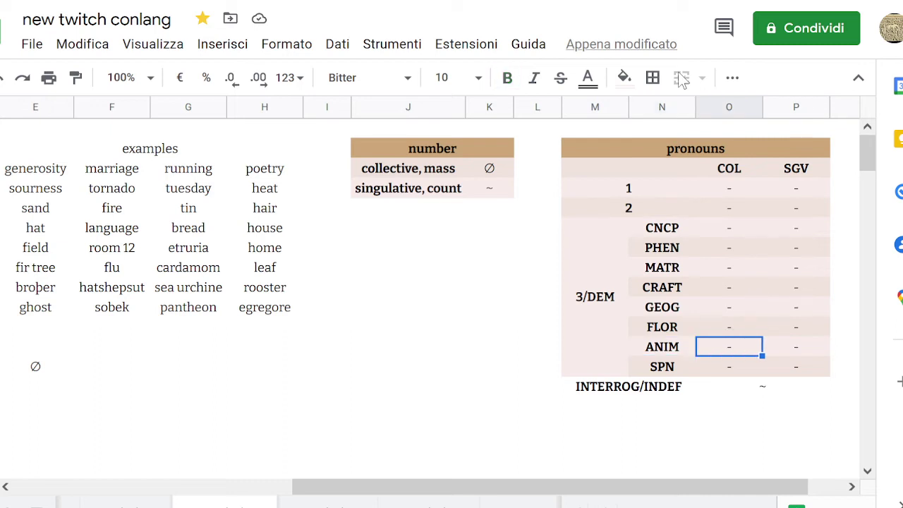
{"action": "key", "text": "Right"}
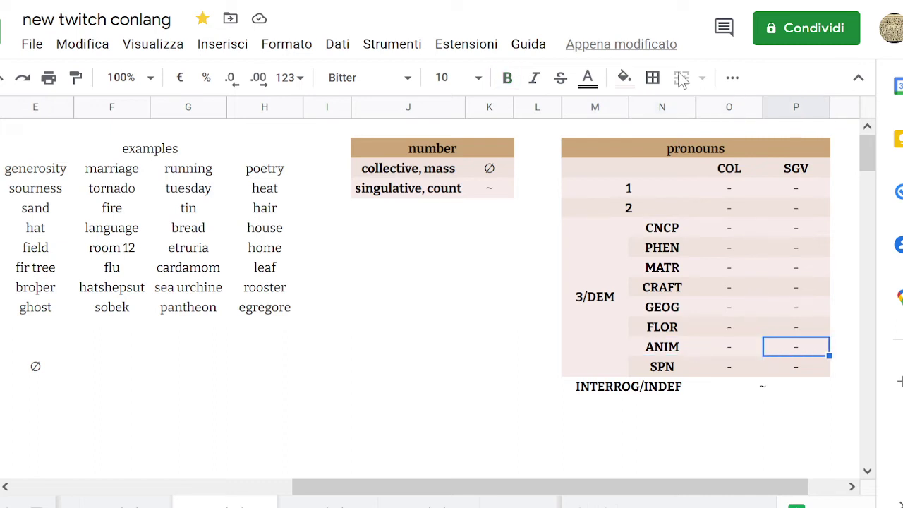
{"action": "key", "text": "Left"}
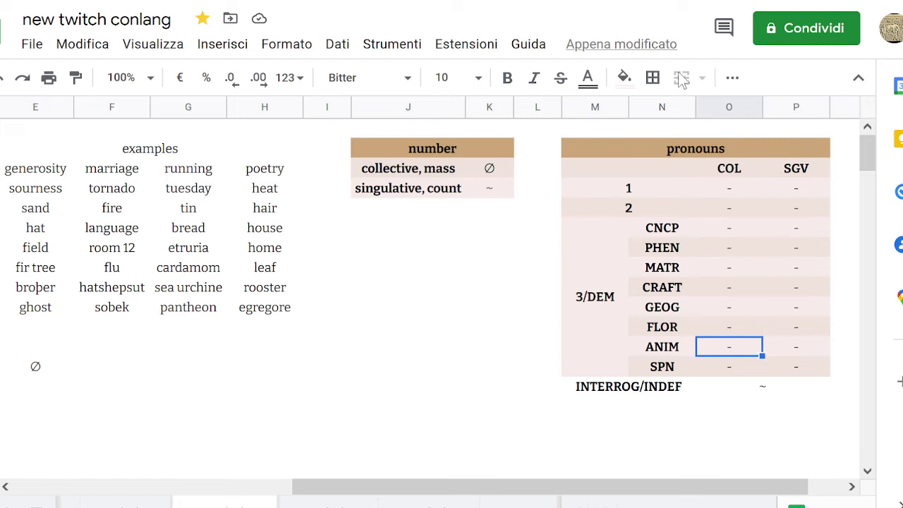
{"action": "key", "text": "Right"}
{"action": "key", "text": "Left"}
{"action": "key", "text": "Right"}
{"action": "key", "text": "Left"}
{"action": "key", "text": "Up"}
{"action": "key", "text": "Down"}
{"action": "key", "text": "Up"}
{"action": "key", "text": "Down"}
{"action": "key", "text": "Up"}
{"action": "key", "text": "Down"}
{"action": "key", "text": "Right"}
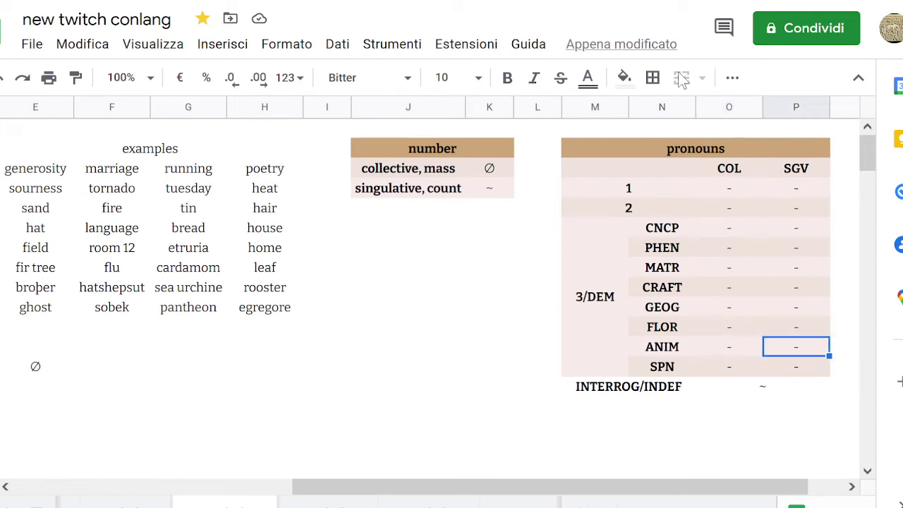
{"action": "key", "text": "Left"}
{"action": "key", "text": "Right"}
{"action": "key", "text": "Left"}
{"action": "key", "text": "Left"}
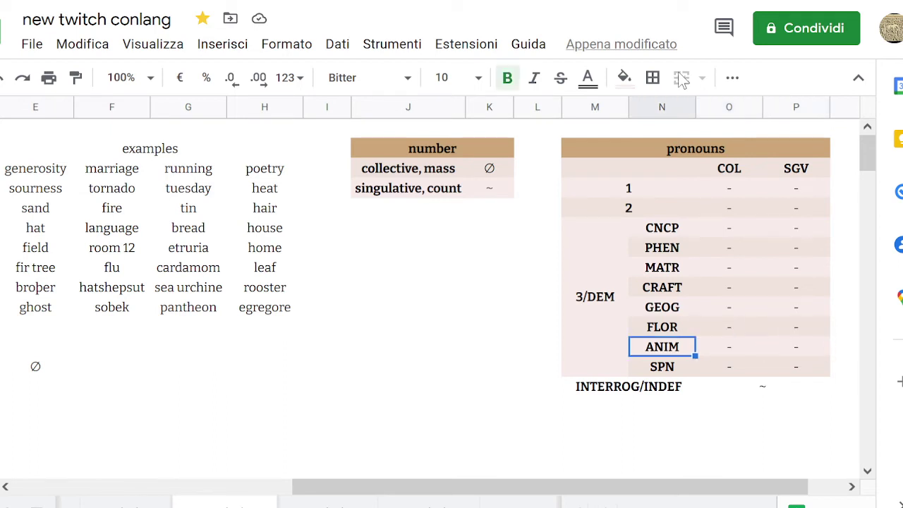
Check the ANIM label against the 3/DEM heading in the pronouns table.
{"action": "key", "text": "Right"}
{"action": "key", "text": "Left"}
{"action": "key", "text": "Left"}
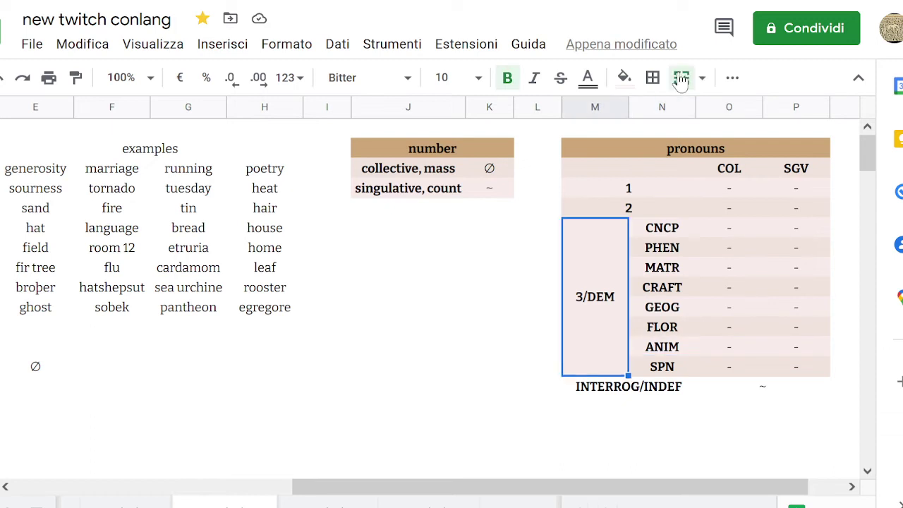
{"action": "key", "text": "Right"}
{"action": "key", "text": "Left"}
{"action": "key", "text": "Left"}
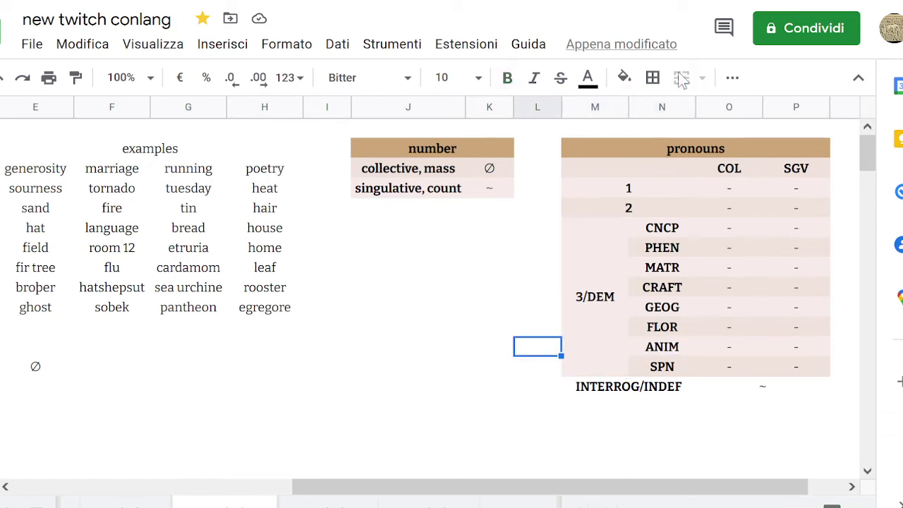
{"action": "key", "text": "Right"}
{"action": "key", "text": "Right"}
{"action": "key", "text": "Left"}
{"action": "key", "text": "Right"}
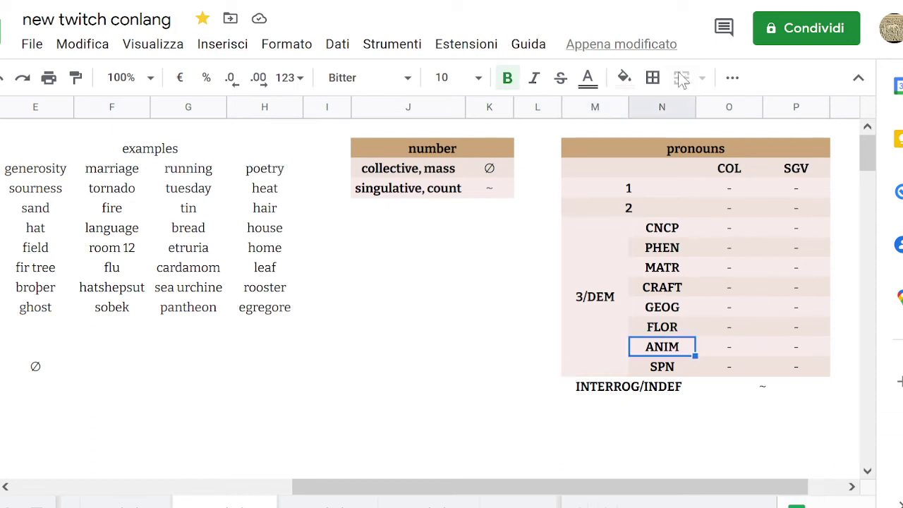
{"action": "key", "text": "Left"}
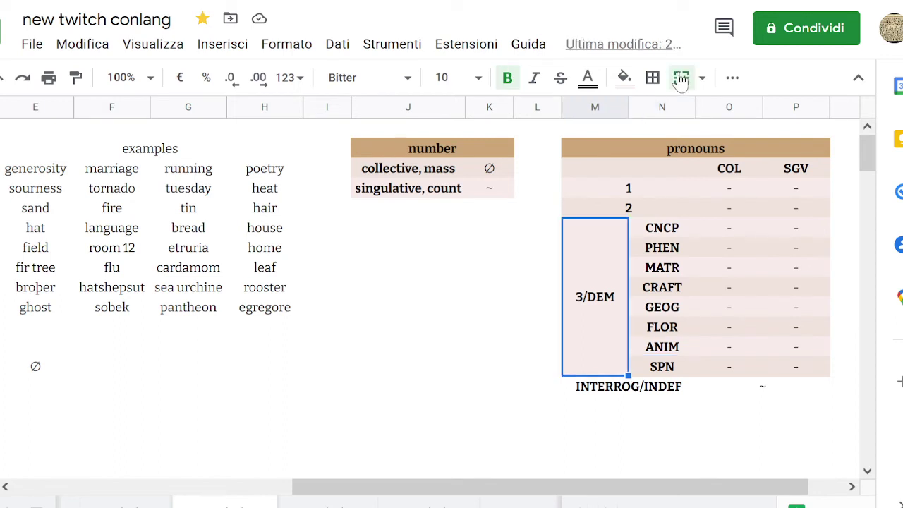
{"action": "key", "text": "Right"}
{"action": "key", "text": "Left"}
Go back to the noun class examples and check "rooster" in the ANIM row.
{"action": "key", "text": "Left"}
{"action": "key", "text": "Left"}
{"action": "key", "text": "Left"}
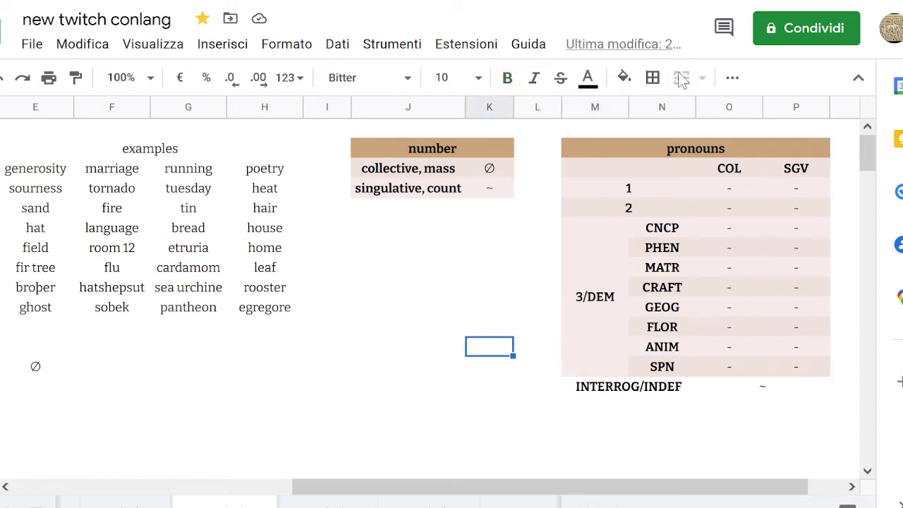
{"action": "key", "text": "Up"}
{"action": "key", "text": "Up"}
{"action": "key", "text": "Up"}
{"action": "key", "text": "Right"}
{"action": "key", "text": "Left"}
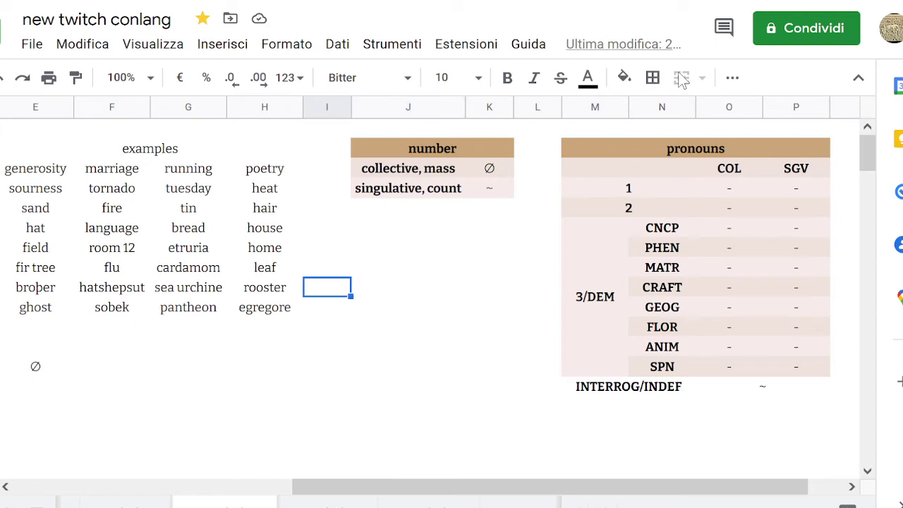
{"action": "key", "text": "Right"}
{"action": "key", "text": "Right"}
{"action": "key", "text": "Left"}
{"action": "key", "text": "Left"}
{"action": "key", "text": "Left"}
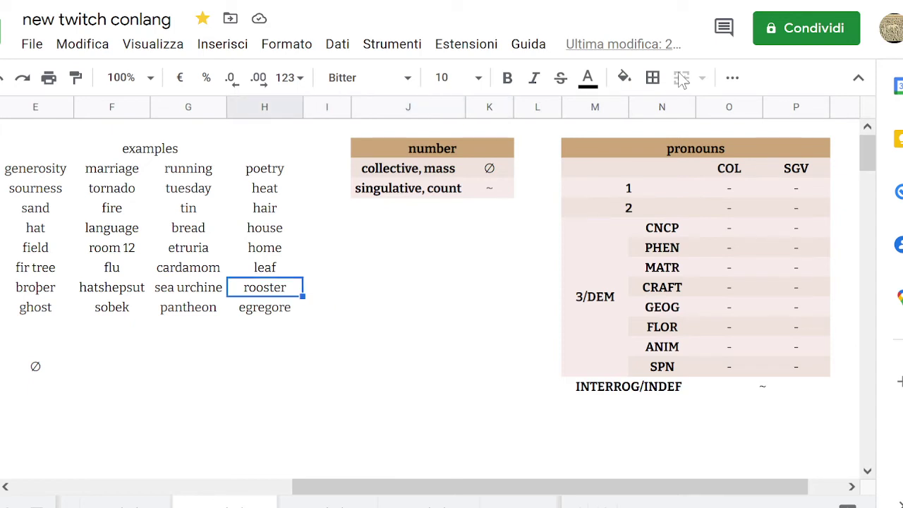
{"action": "key", "text": "Right"}
{"action": "key", "text": "Left"}
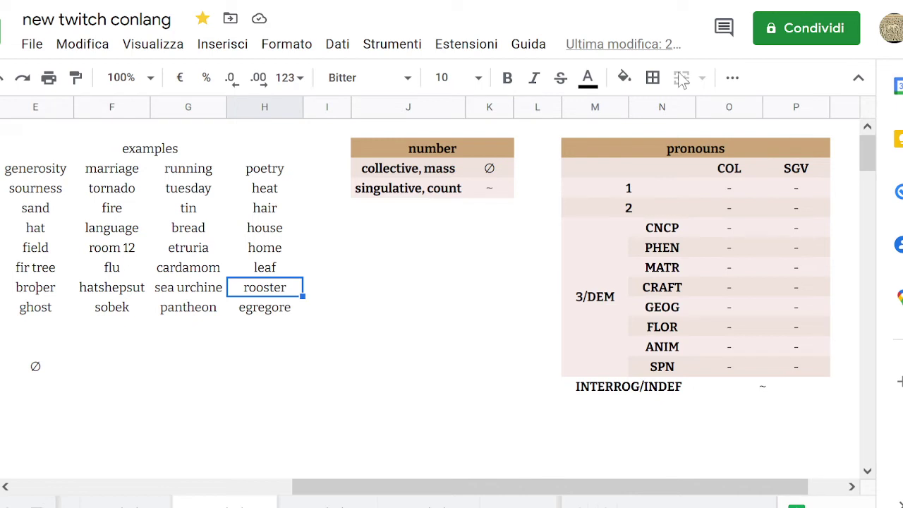
{"action": "key", "text": "Left"}
{"action": "key", "text": "Right"}
{"action": "key", "text": "Left"}
{"action": "key", "text": "Right"}
{"action": "key", "text": "Right"}
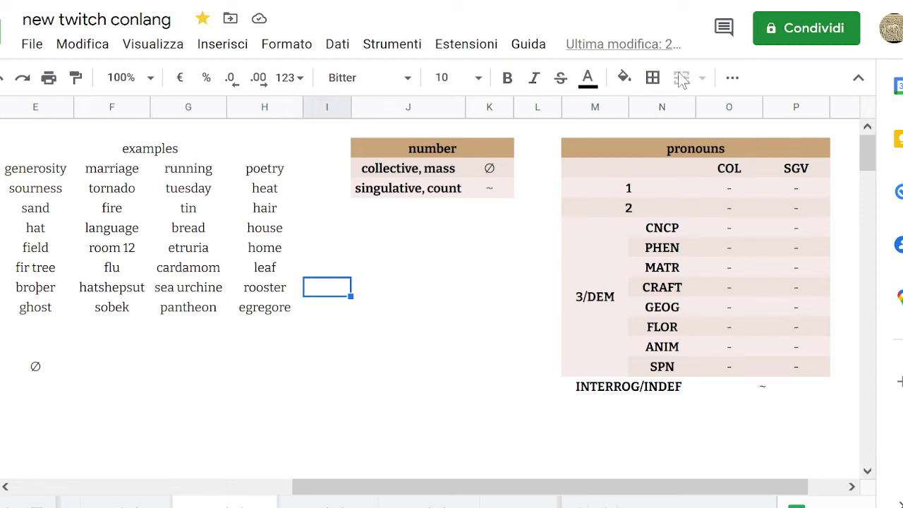
{"action": "key", "text": "Left"}
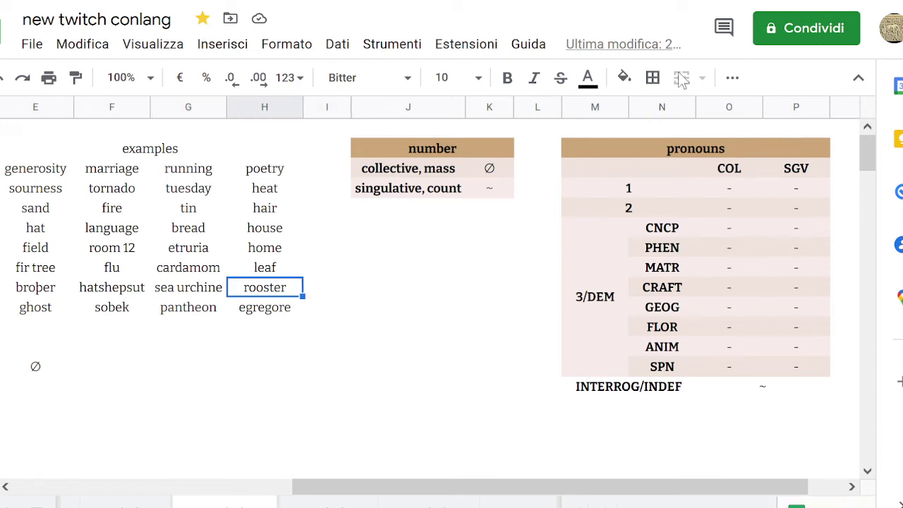
{"action": "key", "text": "Right"}
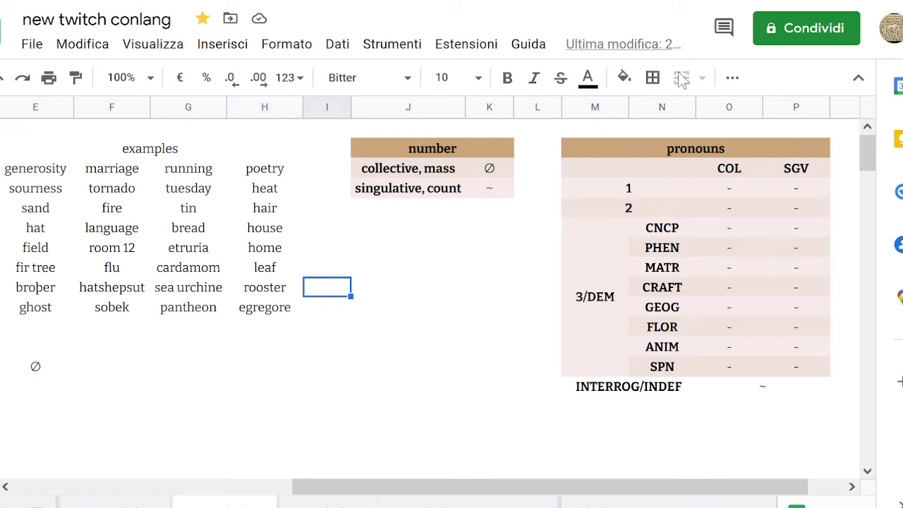
{"action": "key", "text": "Left"}
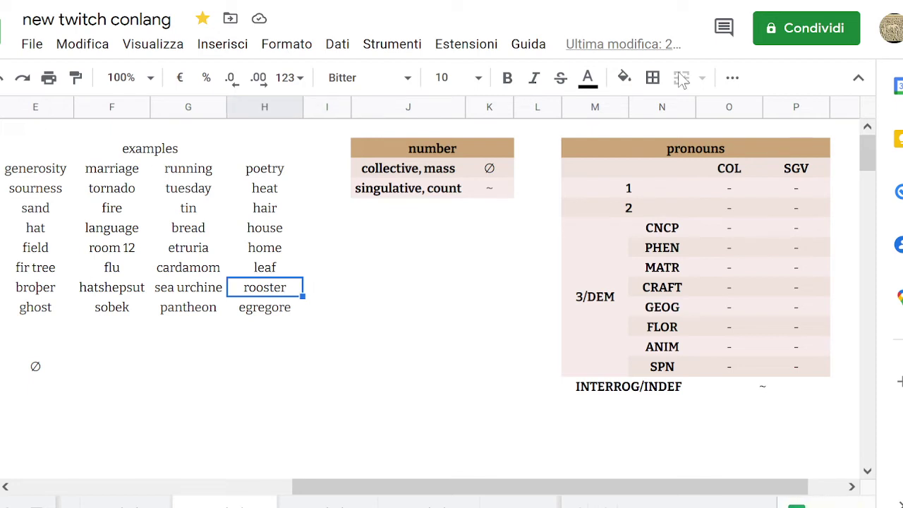
{"action": "key", "text": "Right"}
{"action": "key", "text": "Left"}
{"action": "key", "text": "Right"}
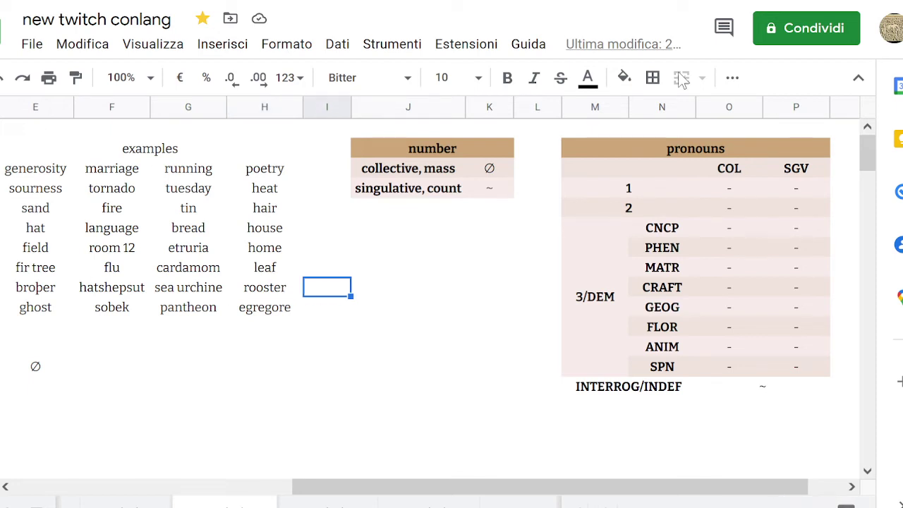
Review the ANIM noun class row from its label across its examples to "rooster".
{"action": "key", "text": "Left"}
{"action": "key", "text": "Left"}
{"action": "key", "text": "Left"}
{"action": "key", "text": "Left"}
{"action": "key", "text": "Left"}
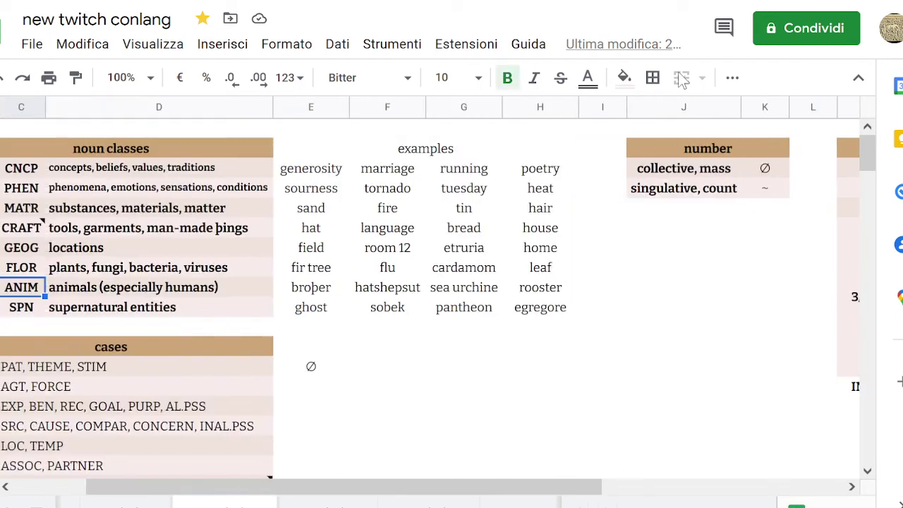
{"action": "key", "text": "Right"}
{"action": "key", "text": "Right"}
{"action": "key", "text": "Right"}
{"action": "key", "text": "Right"}
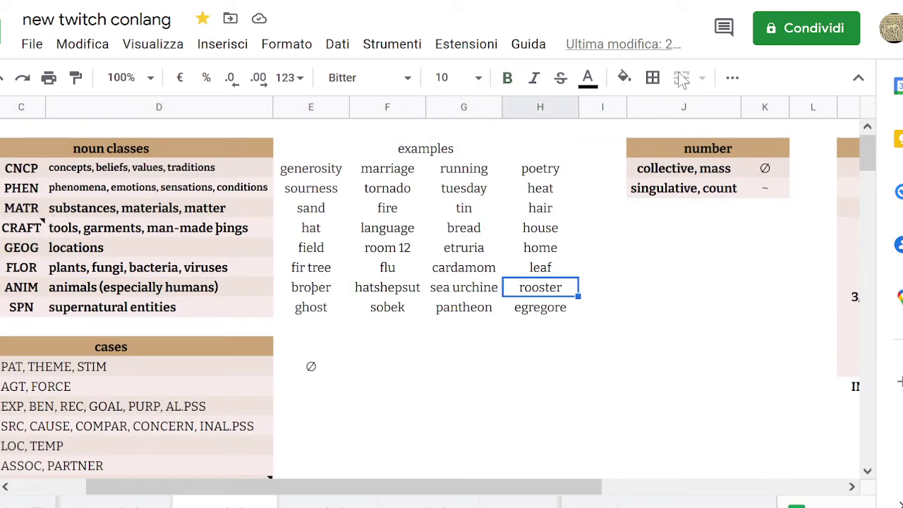
{"action": "key", "text": "Right"}
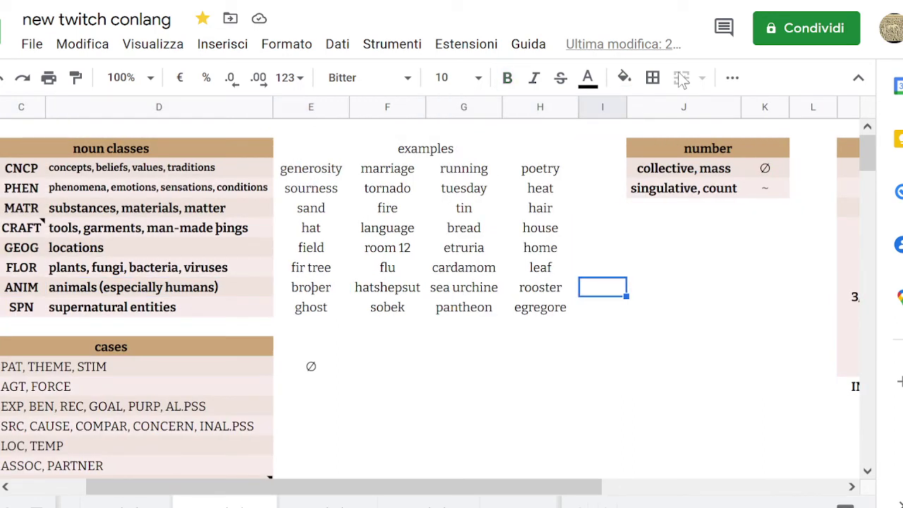
{"action": "key", "text": "Left"}
{"action": "key", "text": "Right"}
{"action": "key", "text": "Left"}
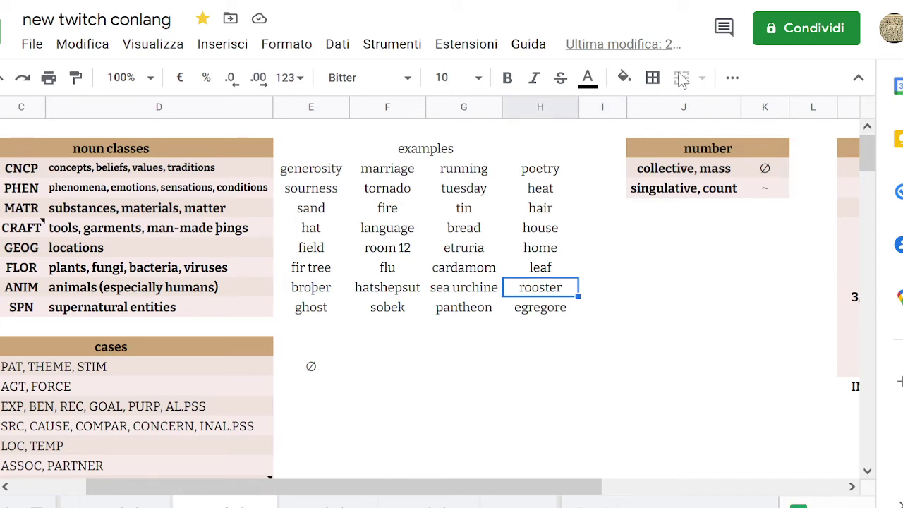
{"action": "key", "text": "Right"}
{"action": "key", "text": "Left"}
{"action": "key", "text": "Right"}
{"action": "key", "text": "Right"}
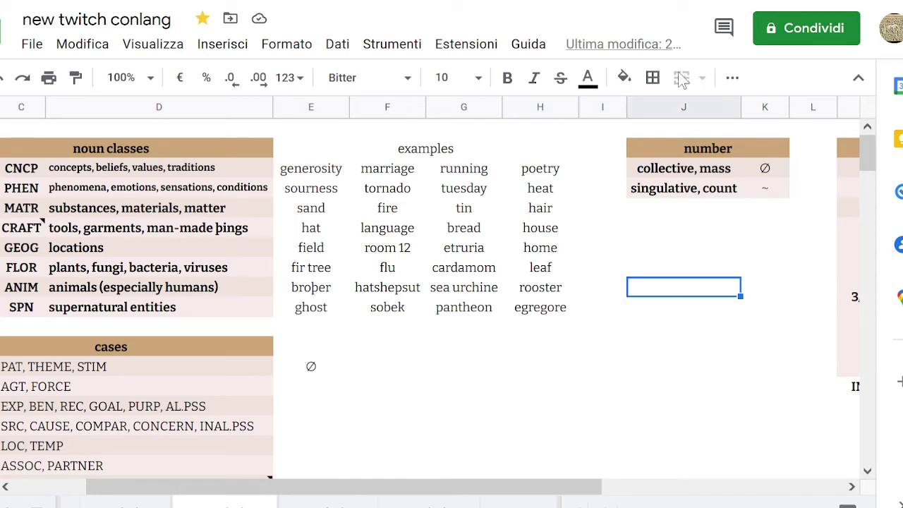
{"action": "key", "text": "Left"}
{"action": "key", "text": "Left"}
{"action": "key", "text": "Right"}
{"action": "key", "text": "Right"}
{"action": "key", "text": "Left"}
{"action": "key", "text": "Left"}
{"action": "key", "text": "Right"}
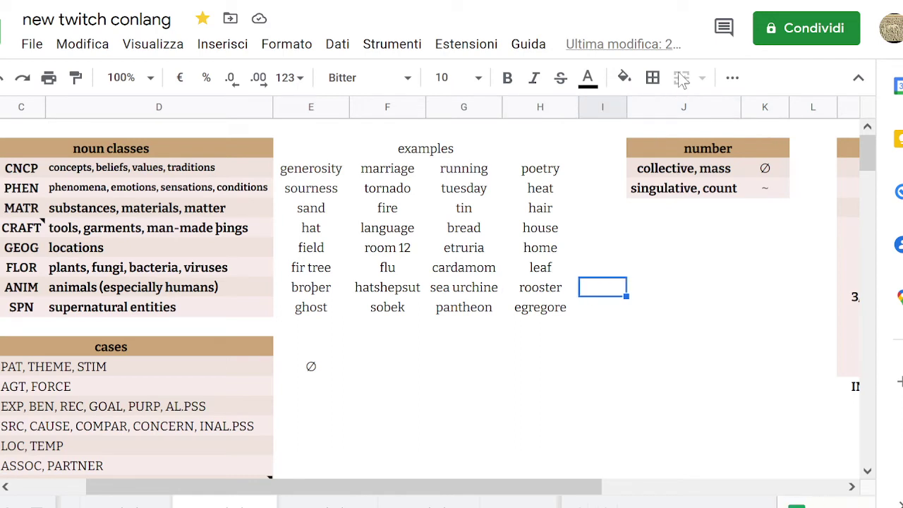
{"action": "key", "text": "Right"}
{"action": "key", "text": "Right"}
{"action": "key", "text": "Left"}
{"action": "key", "text": "Left"}
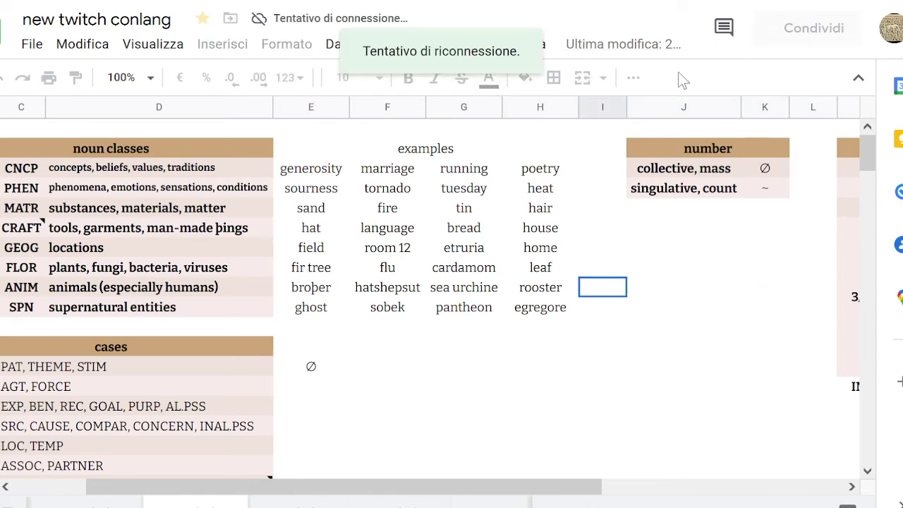
{"action": "key", "text": "Left"}
{"action": "key", "text": "Right"}
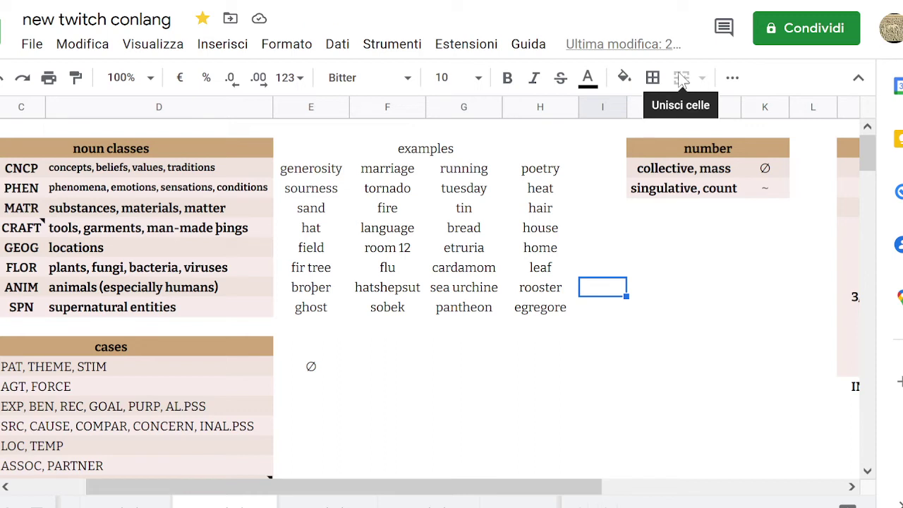
{"action": "key", "text": "Left"}
{"action": "key", "text": "Right"}
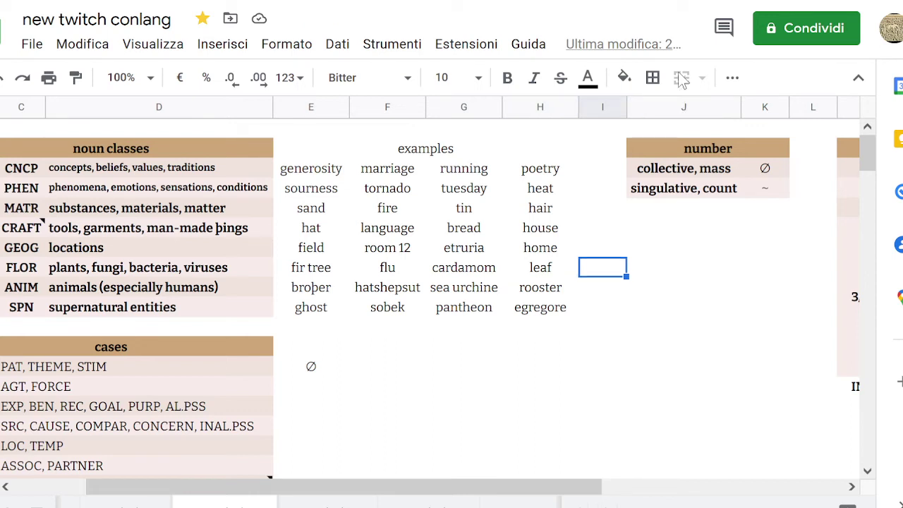
{"action": "key", "text": "Left"}
{"action": "key", "text": "Up"}
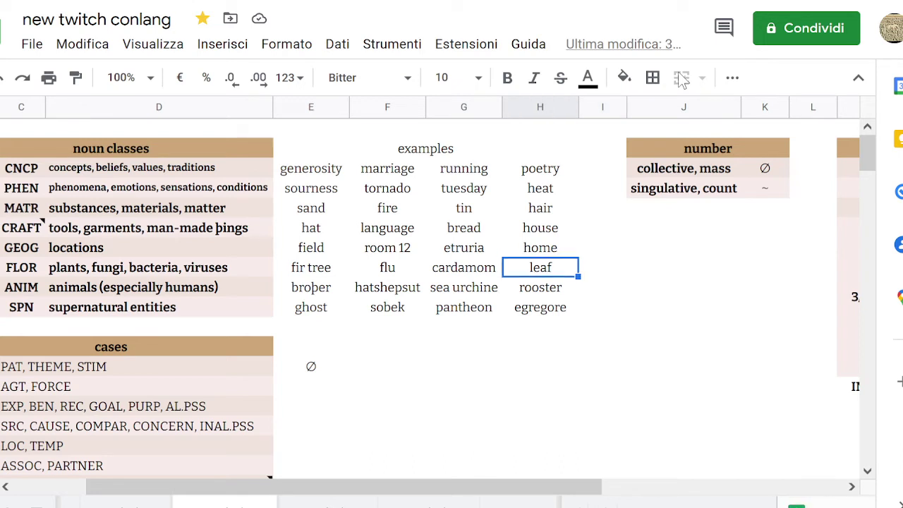
{"action": "key", "text": "Down"}
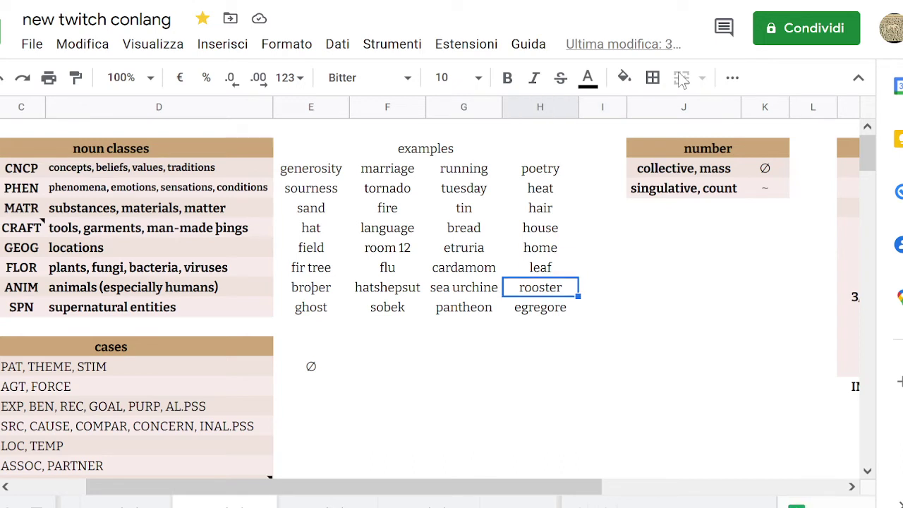
{"action": "key", "text": "Up"}
{"action": "key", "text": "Down"}
{"action": "key", "text": "Up"}
{"action": "key", "text": "Down"}
{"action": "key", "text": "Right"}
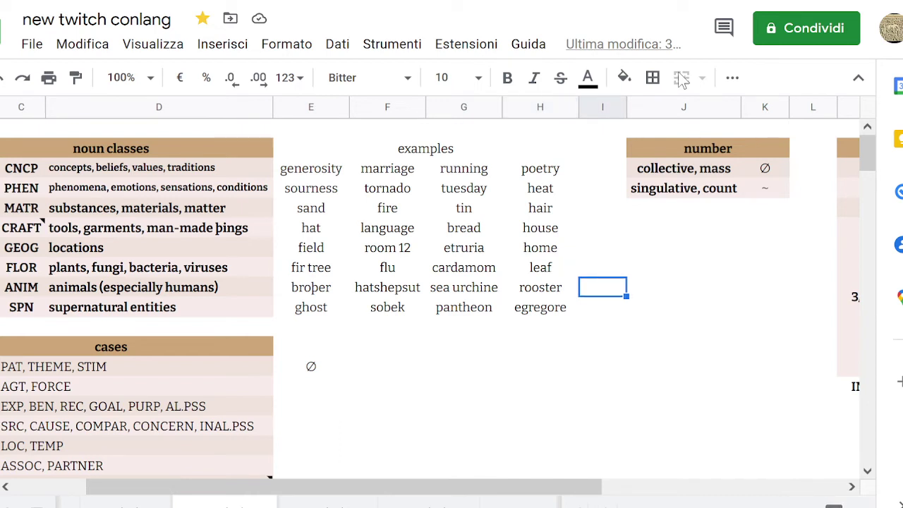
{"action": "key", "text": "Left"}
{"action": "key", "text": "Right"}
{"action": "key", "text": "Up"}
{"action": "key", "text": "Down"}
Go to the pronouns table and check the 3/DEM class labels from CRAFT down to FLOR.
{"action": "key", "text": "Right"}
{"action": "key", "text": "Right"}
{"action": "key", "text": "Right"}
{"action": "key", "text": "Right"}
{"action": "key", "text": "Right"}
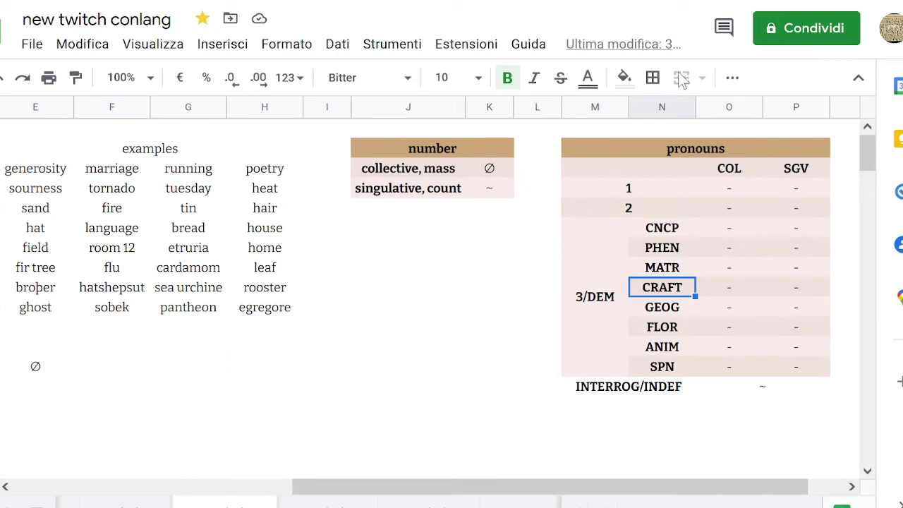
{"action": "key", "text": "Down"}
{"action": "key", "text": "Left"}
{"action": "key", "text": "Right"}
{"action": "key", "text": "Down"}
{"action": "key", "text": "Down"}
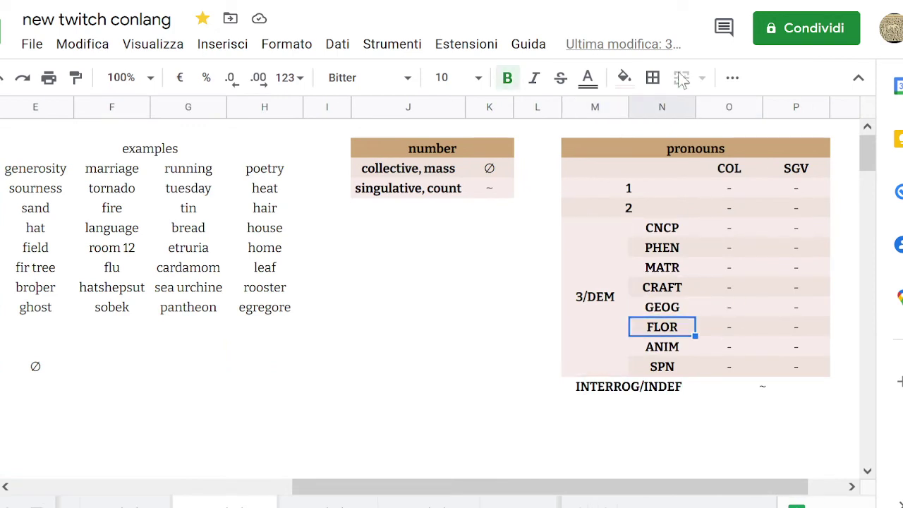
{"action": "key", "text": "Left"}
{"action": "key", "text": "Left"}
{"action": "key", "text": "Left"}
{"action": "key", "text": "Left"}
{"action": "key", "text": "Left"}
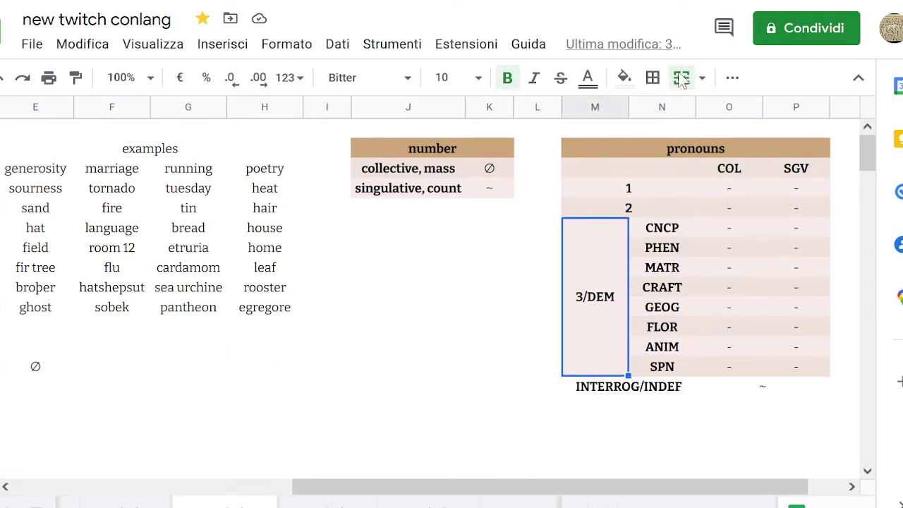
{"action": "key", "text": "Up"}
{"action": "key", "text": "Up"}
{"action": "key", "text": "Up"}
{"action": "key", "text": "Up"}
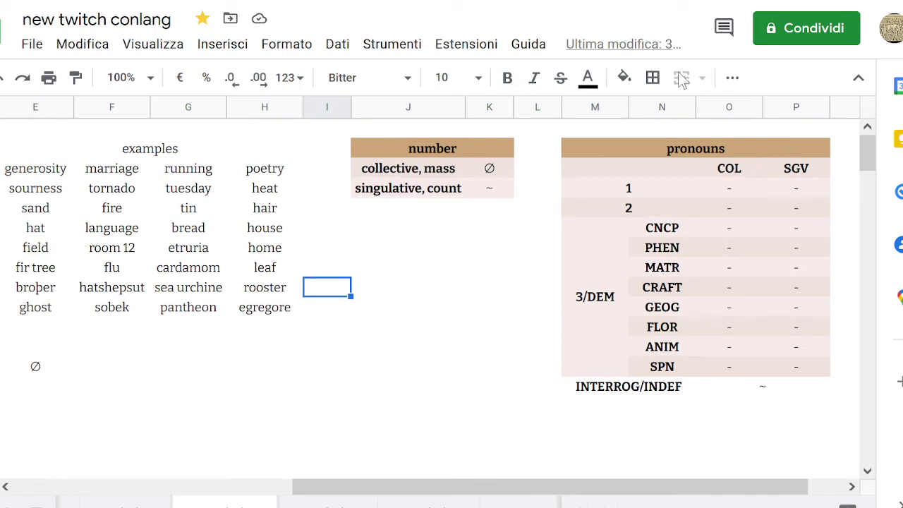
{"action": "key", "text": "Left"}
{"action": "key", "text": "Right"}
Return to the pronouns table and check the COL cell in the ANIM row under 3/DEM.
{"action": "key", "text": "Down"}
{"action": "key", "text": "Right"}
{"action": "key", "text": "Right"}
{"action": "key", "text": "Right"}
{"action": "key", "text": "Right"}
{"action": "key", "text": "Right"}
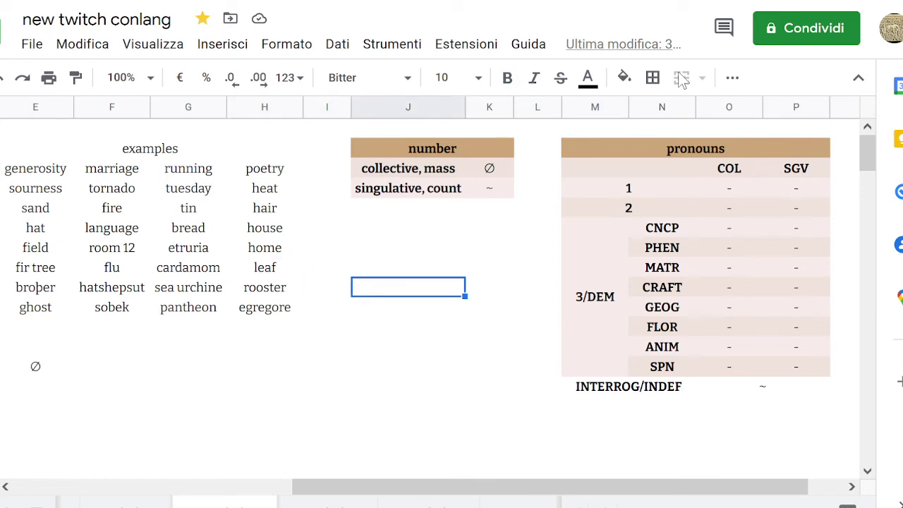
{"action": "key", "text": "Down"}
{"action": "key", "text": "Down"}
{"action": "key", "text": "Down"}
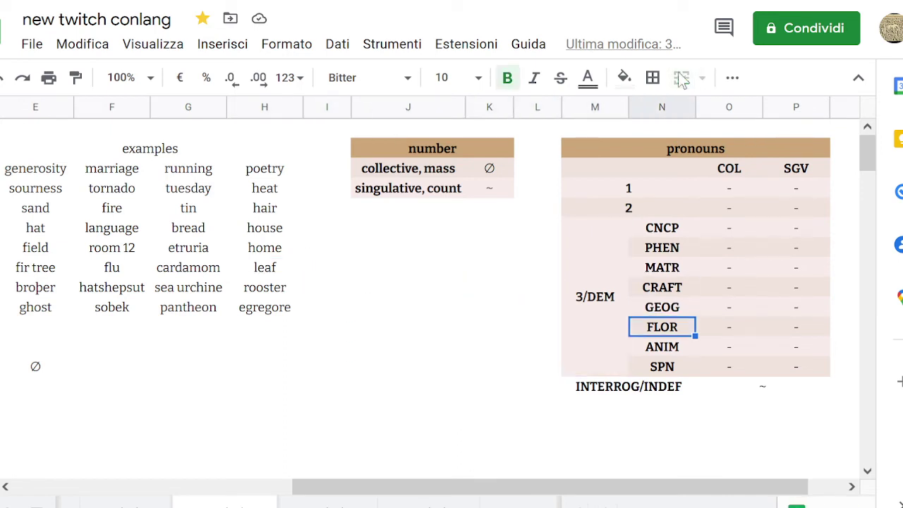
{"action": "key", "text": "Up"}
{"action": "key", "text": "Right"}
{"action": "key", "text": "Left"}
{"action": "key", "text": "Down"}
{"action": "key", "text": "Right"}
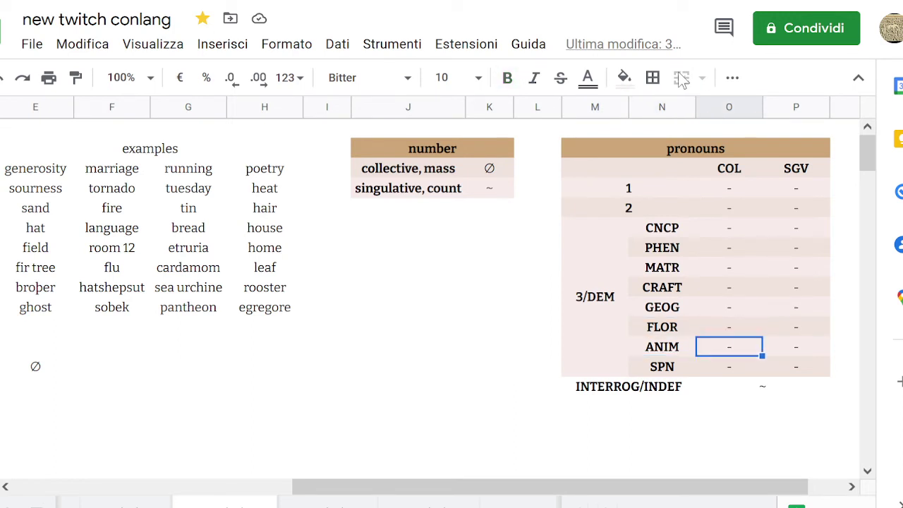
{"action": "key", "text": "Up"}
{"action": "key", "text": "Down"}
{"action": "key", "text": "Left"}
{"action": "key", "text": "Up"}
{"action": "key", "text": "Left"}
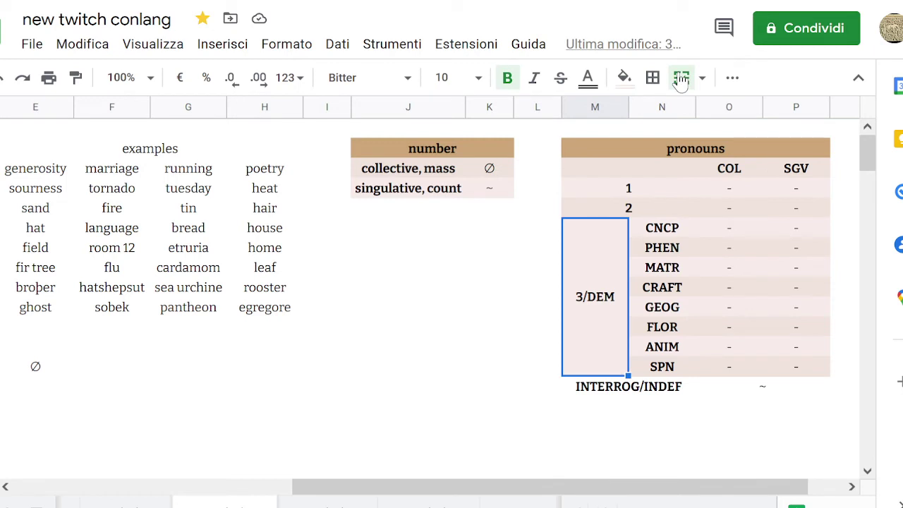
{"action": "key", "text": "Left"}
{"action": "key", "text": "Left"}
{"action": "key", "text": "Left"}
{"action": "key", "text": "Right"}
{"action": "key", "text": "Right"}
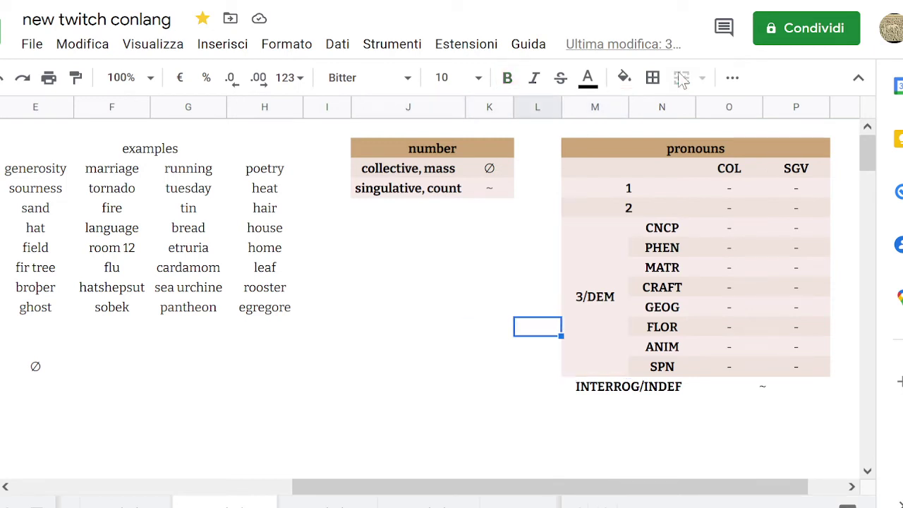
{"action": "key", "text": "Right"}
{"action": "key", "text": "Right"}
{"action": "key", "text": "Down"}
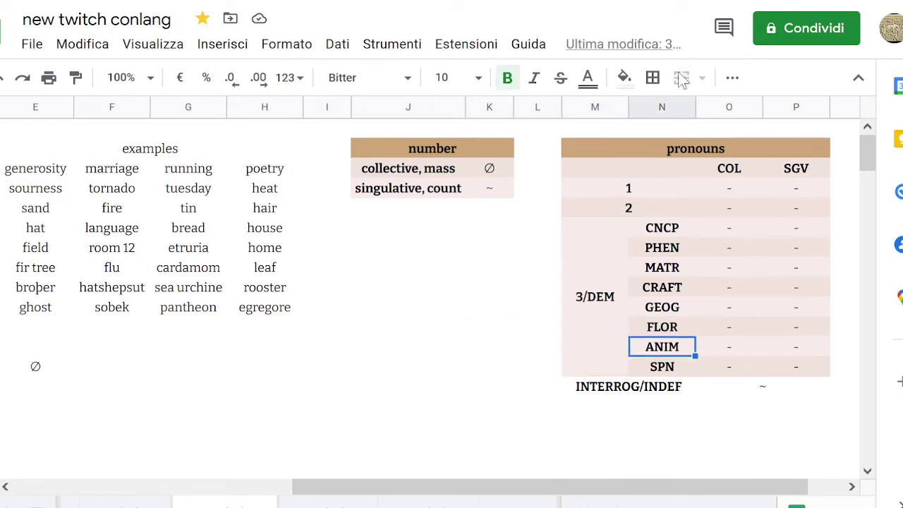
Go back to the noun class examples and check "broþer" in the ANIM row.
{"action": "key", "text": "Left"}
{"action": "key", "text": "Left"}
{"action": "key", "text": "Left"}
{"action": "key", "text": "Left"}
{"action": "key", "text": "Left"}
{"action": "key", "text": "Up"}
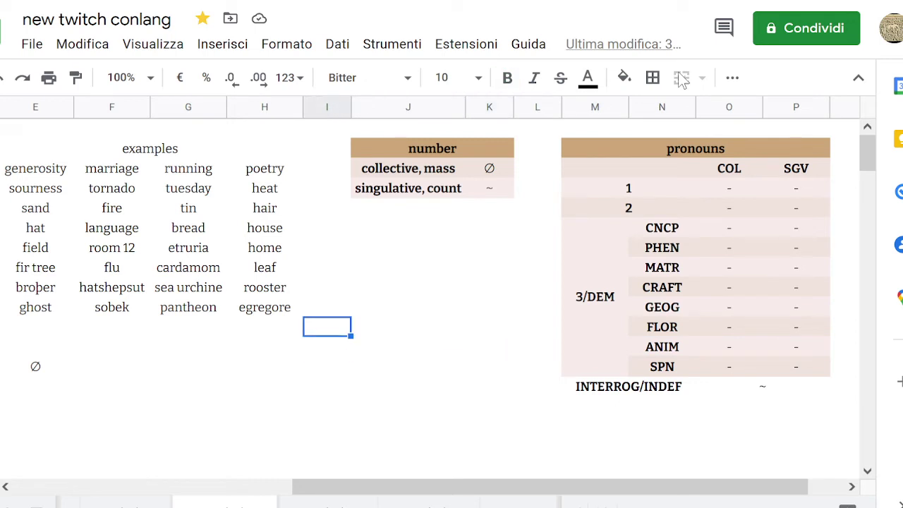
{"action": "key", "text": "Up"}
{"action": "key", "text": "Up"}
{"action": "key", "text": "Left"}
{"action": "key", "text": "Left"}
{"action": "key", "text": "Left"}
{"action": "key", "text": "Left"}
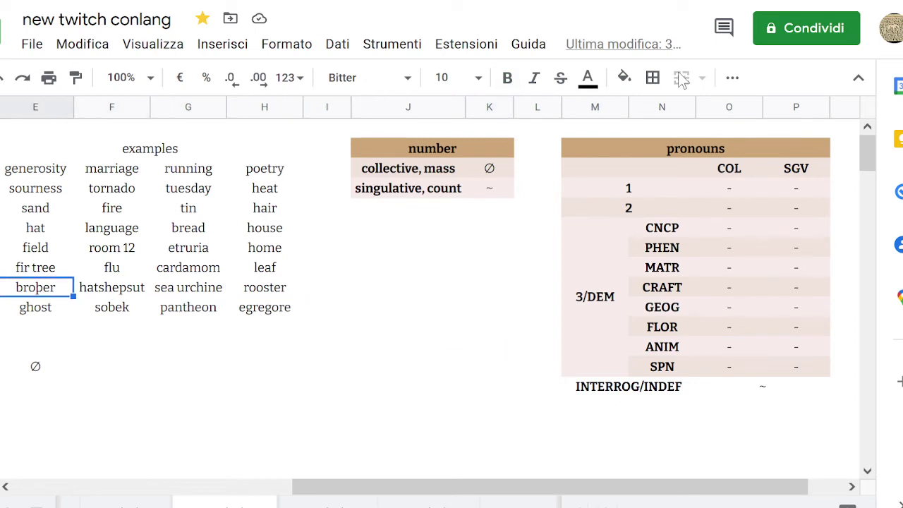
Locate the matching ANIM label under 3/DEM in the pronouns table.
{"action": "key", "text": "Right"}
{"action": "key", "text": "Right"}
{"action": "key", "text": "Right"}
{"action": "key", "text": "Right"}
{"action": "key", "text": "Right"}
{"action": "key", "text": "Right"}
{"action": "key", "text": "Right"}
{"action": "key", "text": "Right"}
{"action": "key", "text": "Right"}
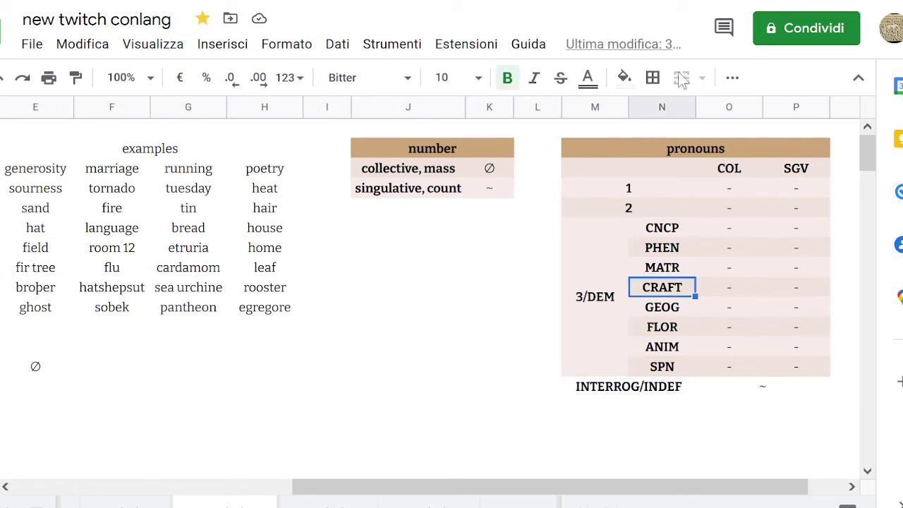
{"action": "key", "text": "Down"}
{"action": "key", "text": "Down"}
{"action": "key", "text": "Down"}
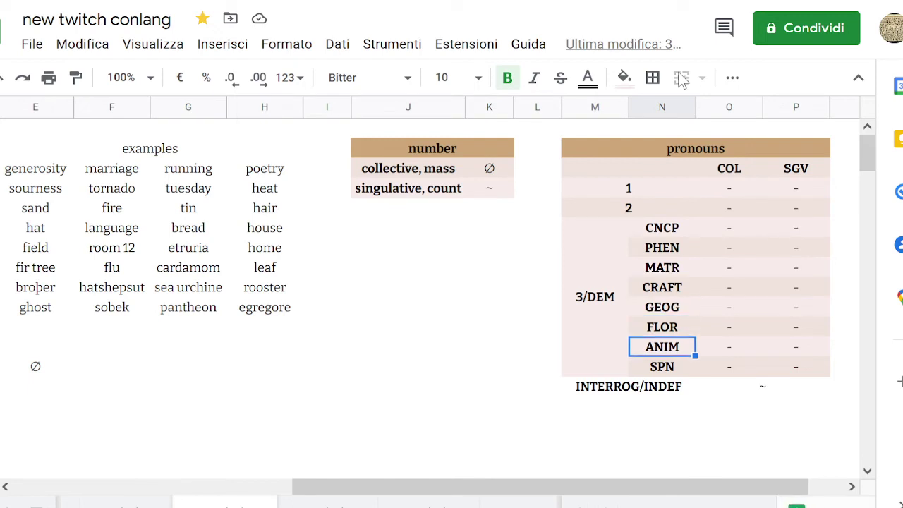
Return to the noun classes table and locate the ANIM class label.
{"action": "key", "text": "Left"}
{"action": "key", "text": "Right"}
{"action": "key", "text": "Left"}
{"action": "key", "text": "Left"}
{"action": "key", "text": "Left"}
{"action": "key", "text": "Left"}
{"action": "key", "text": "Left"}
{"action": "key", "text": "Left"}
{"action": "key", "text": "Left"}
{"action": "key", "text": "Left"}
{"action": "key", "text": "Left"}
{"action": "key", "text": "Left"}
{"action": "key", "text": "Left"}
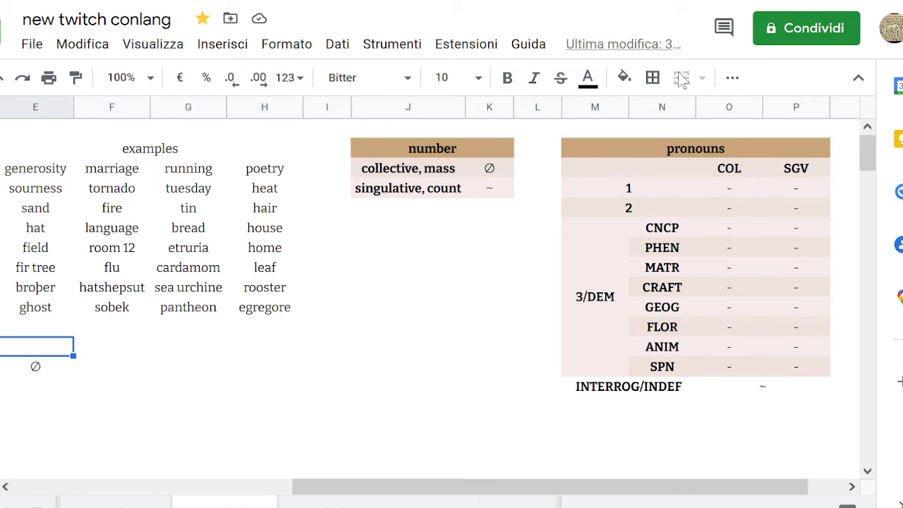
{"action": "key", "text": "Up"}
{"action": "key", "text": "Up"}
{"action": "key", "text": "Up"}
{"action": "key", "text": "Right"}
{"action": "key", "text": "Right"}
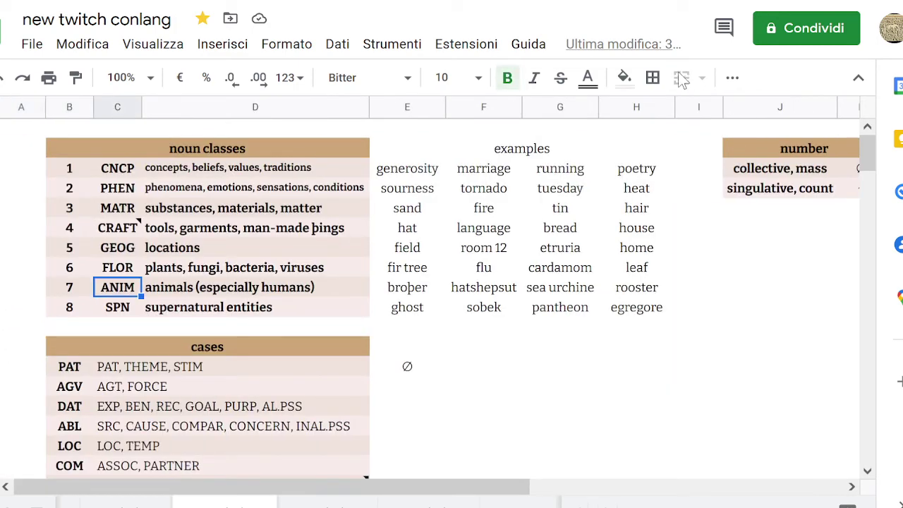
Read across the ANIM class examples from "broþer" to "rooster".
{"action": "key", "text": "Right"}
{"action": "key", "text": "Right"}
{"action": "key", "text": "Right"}
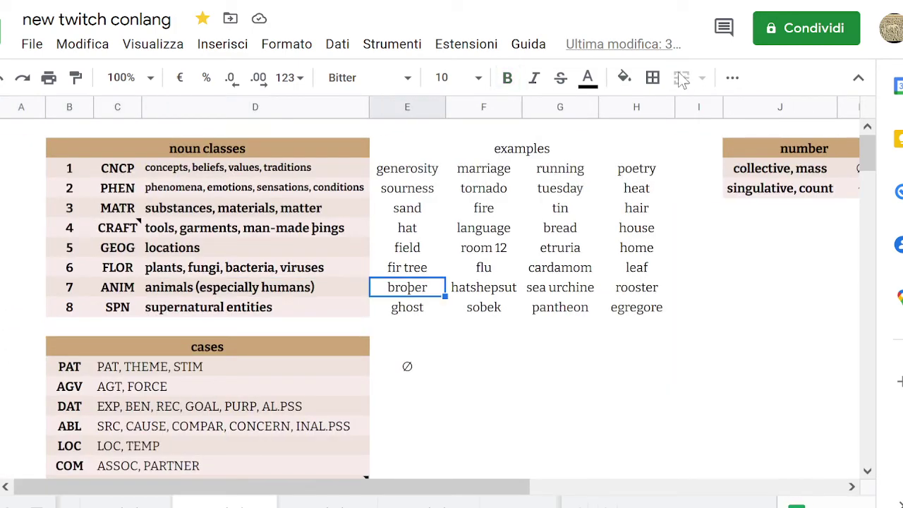
{"action": "key", "text": "Right"}
{"action": "key", "text": "Right"}
{"action": "key", "text": "Right"}
{"action": "key", "text": "Right"}
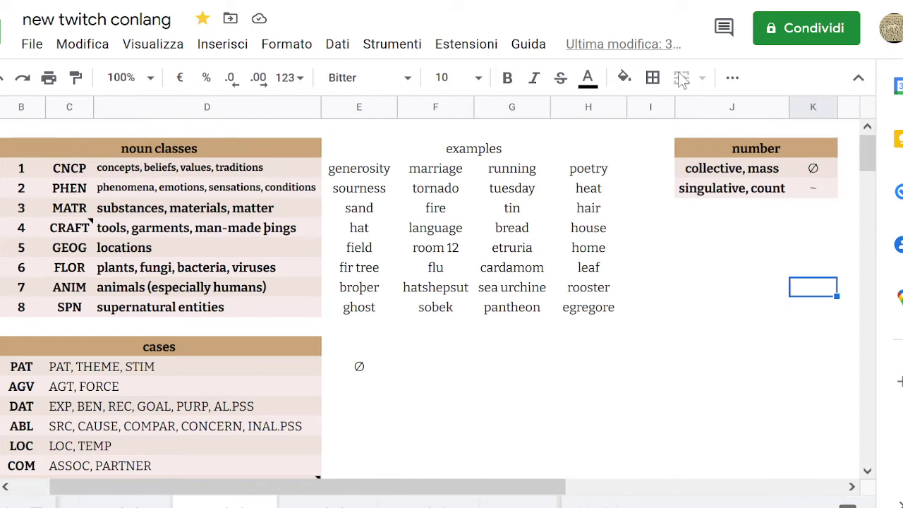
Compare the ANIM class label and description with those of the FLOR class.
{"action": "key", "text": "Left"}
{"action": "key", "text": "Left"}
{"action": "key", "text": "Left"}
{"action": "key", "text": "Left"}
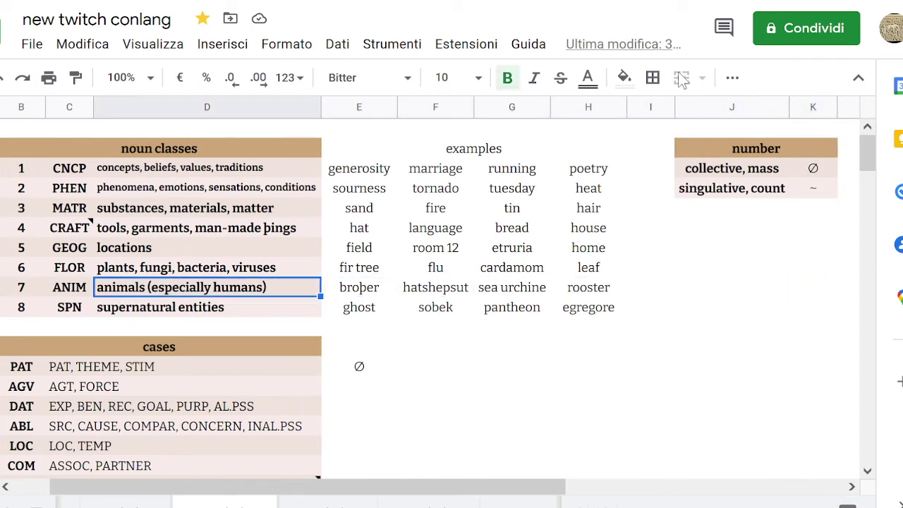
{"action": "key", "text": "Left"}
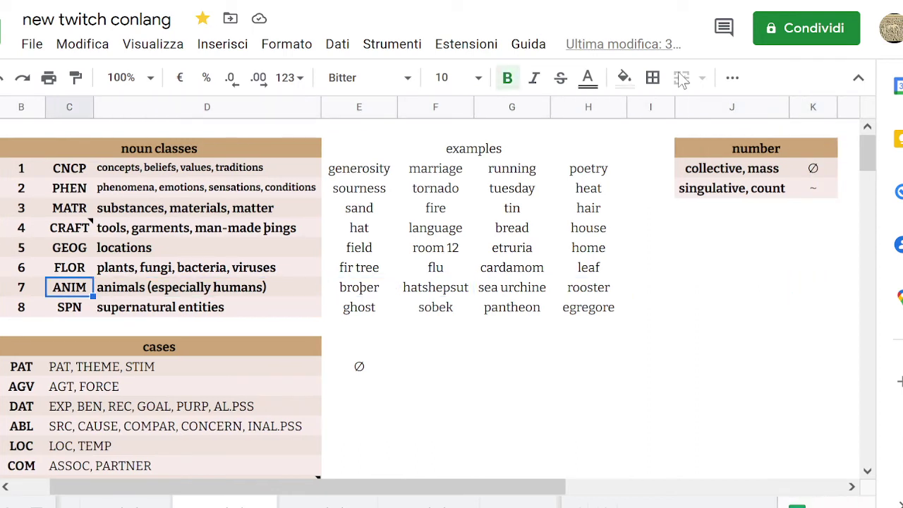
{"action": "key", "text": "Right"}
{"action": "key", "text": "Up"}
{"action": "key", "text": "Down"}
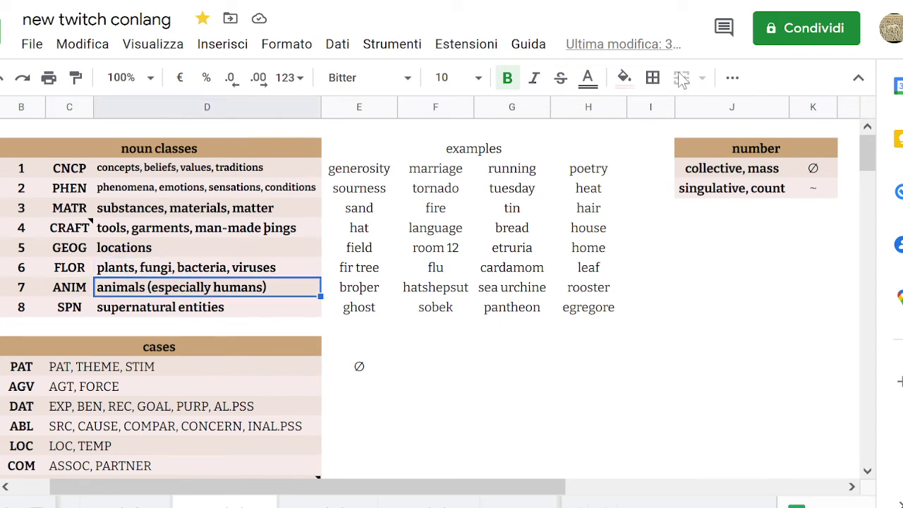
{"action": "key", "text": "Up"}
{"action": "key", "text": "Left"}
{"action": "key", "text": "Right"}
{"action": "key", "text": "Down"}
{"action": "key", "text": "Up"}
{"action": "key", "text": "Left"}
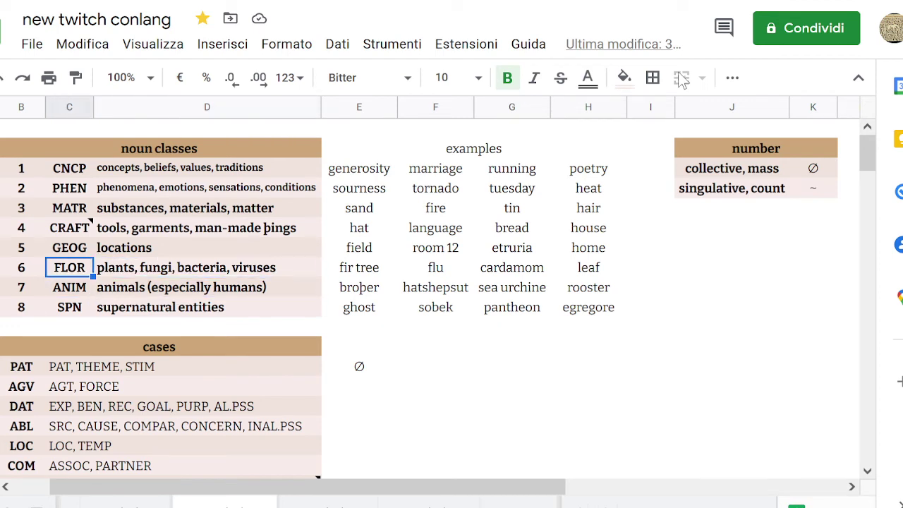
Read through the noun class descriptions from CRAFT down to ANIM.
{"action": "key", "text": "Right"}
{"action": "key", "text": "Left"}
{"action": "key", "text": "Right"}
{"action": "key", "text": "Up"}
{"action": "key", "text": "Up"}
{"action": "key", "text": "Up"}
{"action": "key", "text": "Up"}
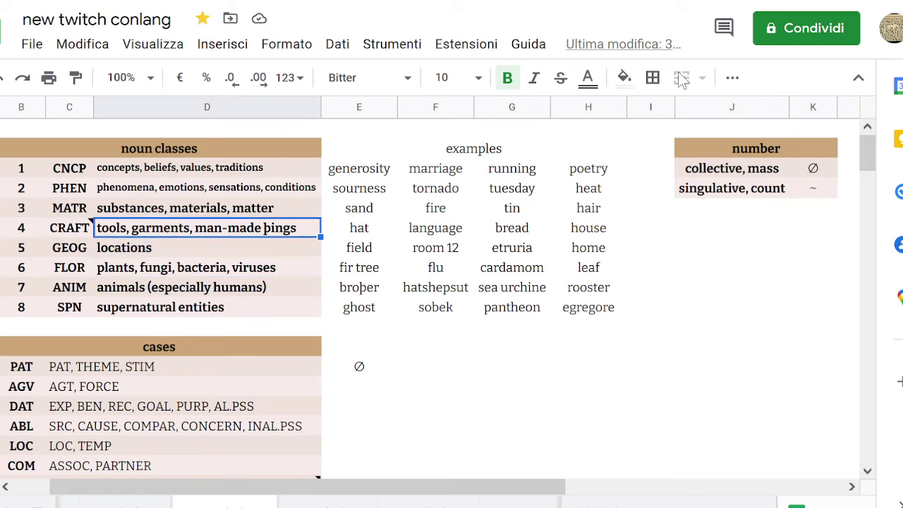
{"action": "key", "text": "Down"}
{"action": "key", "text": "Down"}
{"action": "key", "text": "Down"}
{"action": "key", "text": "Down"}
{"action": "key", "text": "Down"}
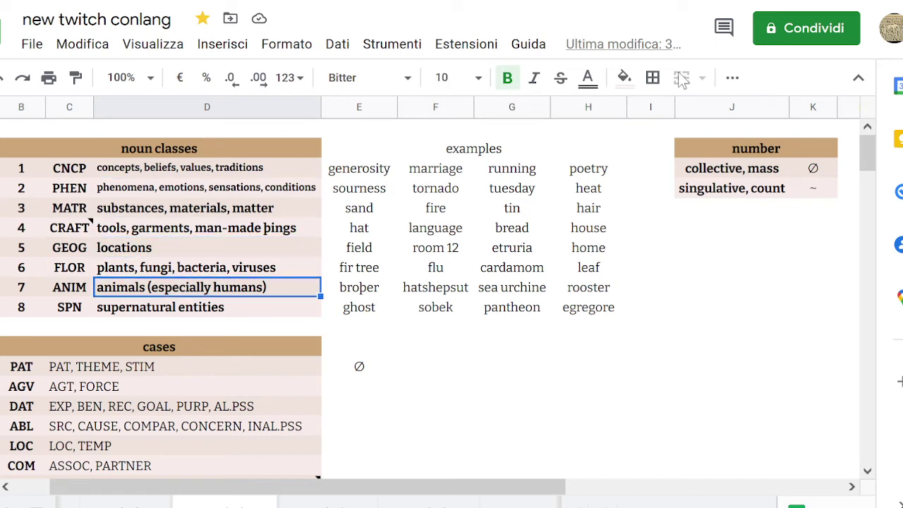
Compare the ANIM class label with the description of the FLOR class.
{"action": "key", "text": "Left"}
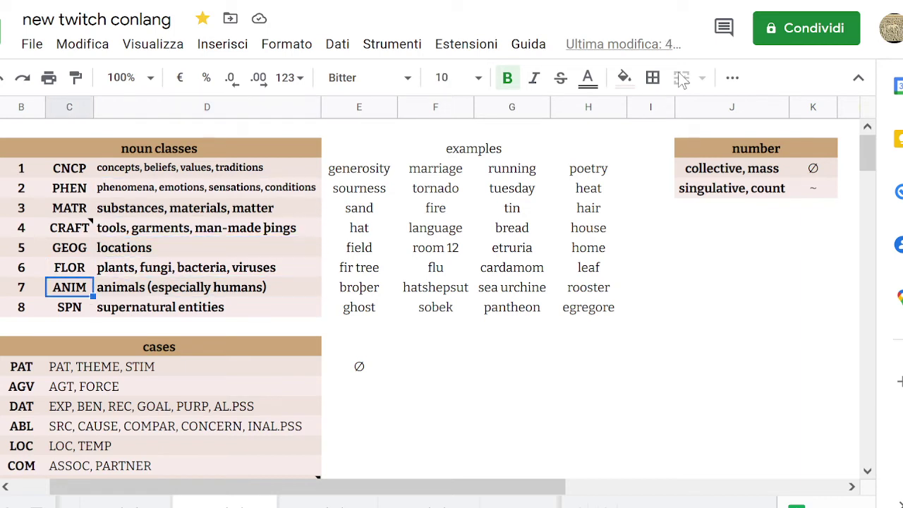
{"action": "key", "text": "Up"}
{"action": "key", "text": "Right"}
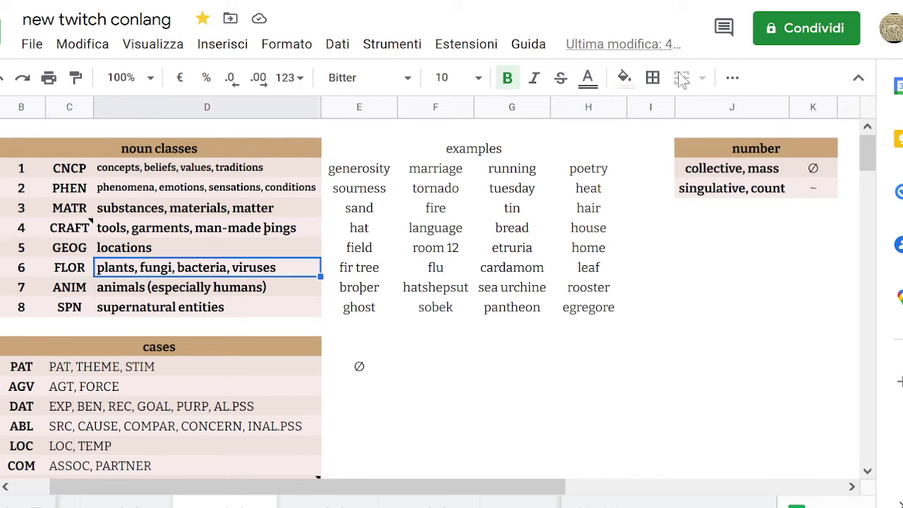
{"action": "key", "text": "Down"}
{"action": "key", "text": "Left"}
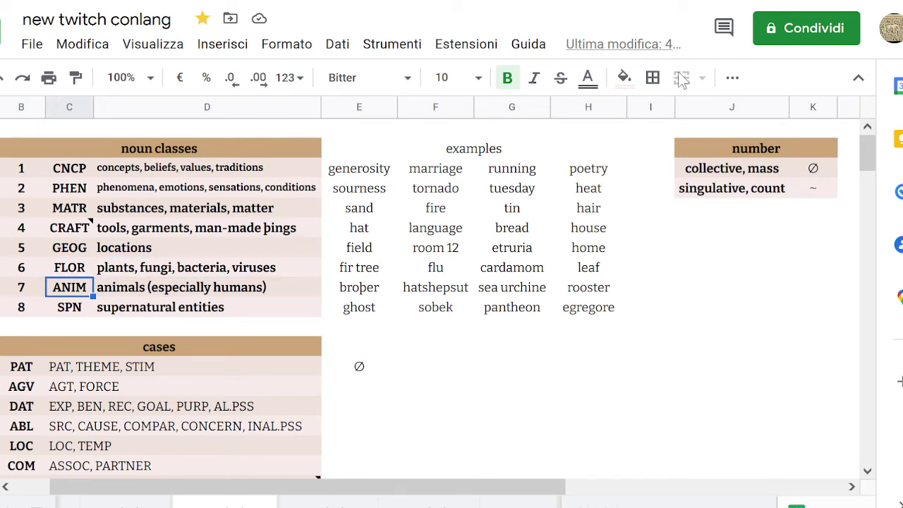
{"action": "key", "text": "Up"}
{"action": "key", "text": "Right"}
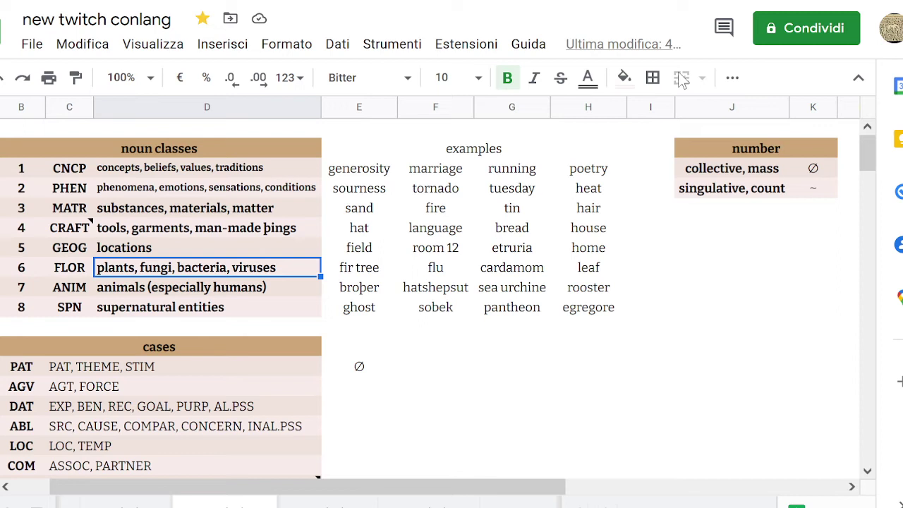
{"action": "key", "text": "Down"}
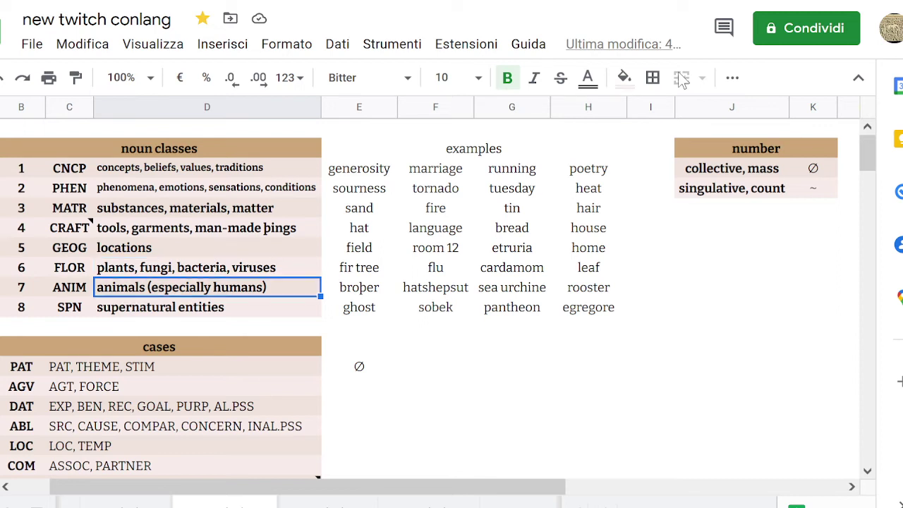
Compare the FLOR and ANIM descriptions with their first examples, "fir tree" and "broþer".
{"action": "key", "text": "Up"}
{"action": "key", "text": "Right"}
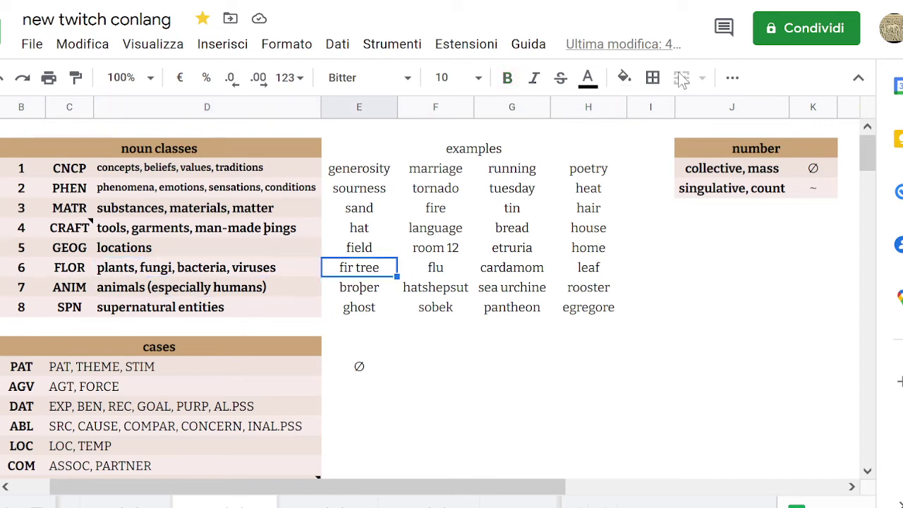
{"action": "key", "text": "Left"}
{"action": "key", "text": "Down"}
{"action": "key", "text": "Right"}
{"action": "key", "text": "Up"}
{"action": "key", "text": "Left"}
{"action": "key", "text": "Down"}
{"action": "key", "text": "Up"}
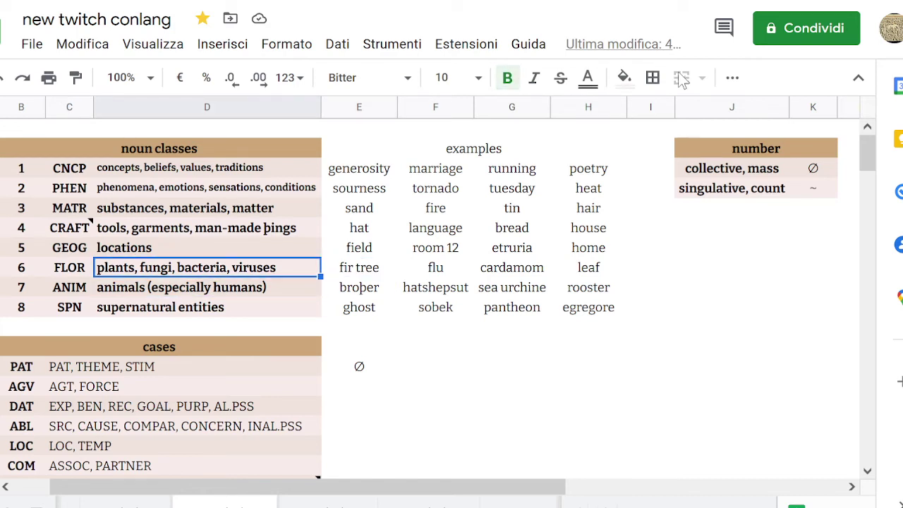
{"action": "key", "text": "Left"}
{"action": "key", "text": "Right"}
{"action": "key", "text": "Down"}
{"action": "key", "text": "Left"}
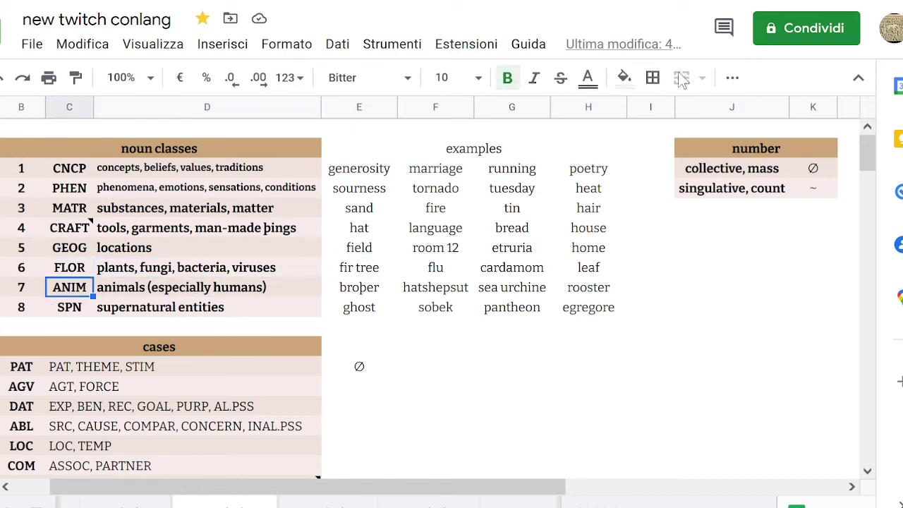
{"action": "key", "text": "Up"}
{"action": "key", "text": "Right"}
{"action": "key", "text": "Down"}
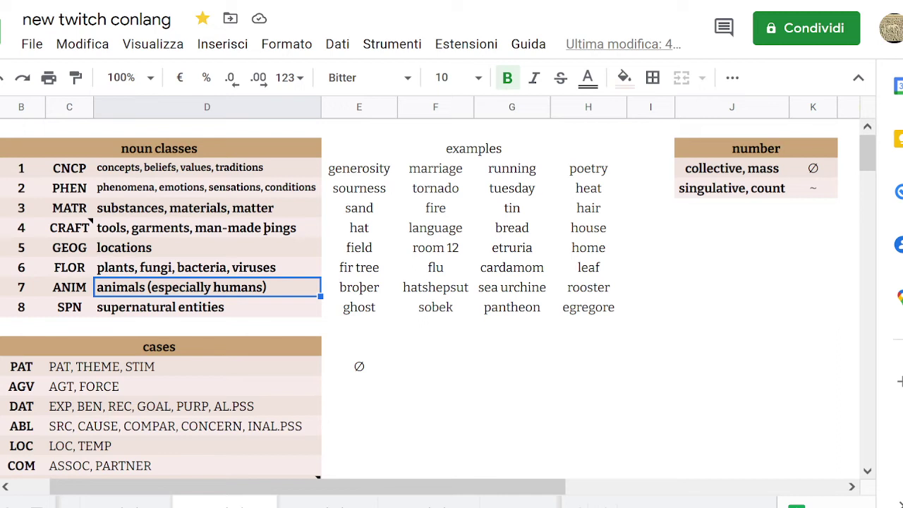
Locate noun class 6 by its number and check its FLOR label and description.
{"action": "left_click", "coordinate": [7, 212]}
{"action": "key", "text": "Down"}
{"action": "key", "text": "Down"}
{"action": "key", "text": "Down"}
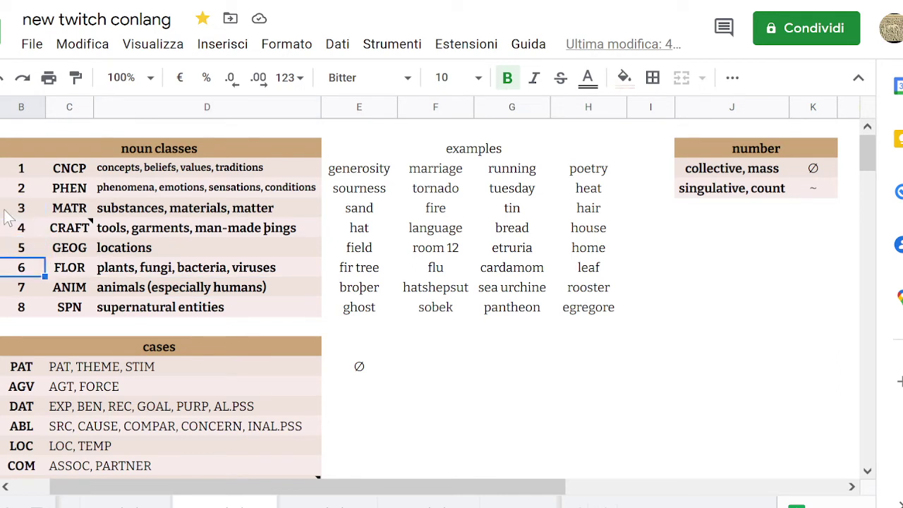
{"action": "key", "text": "Right"}
{"action": "key", "text": "Left"}
{"action": "key", "text": "Right"}
{"action": "key", "text": "Right"}
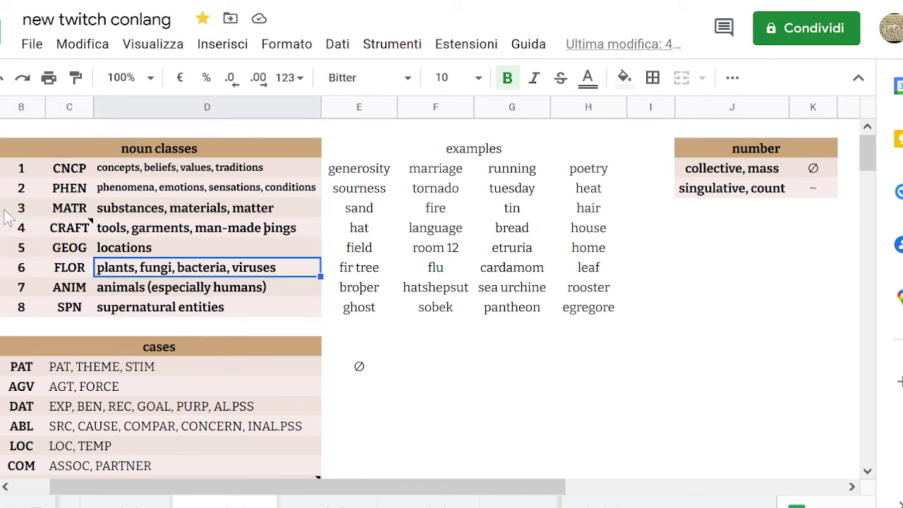
{"action": "key", "text": "Left"}
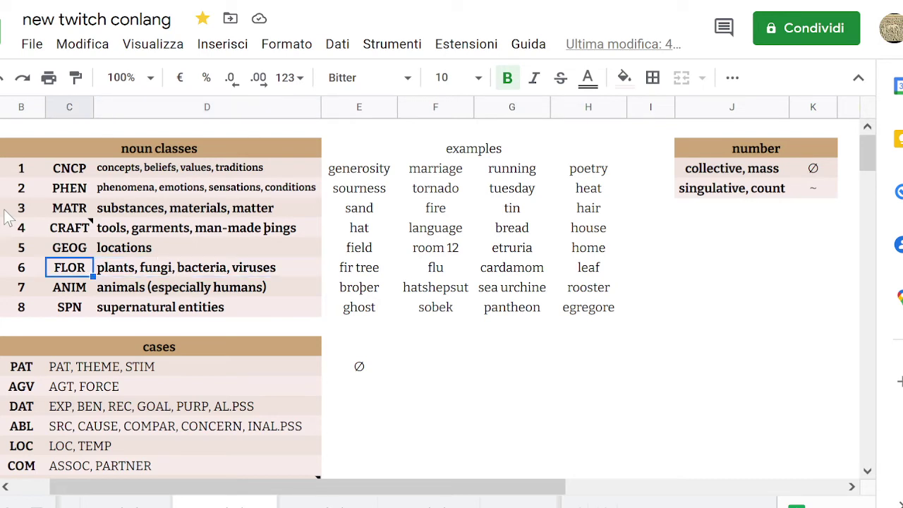
Look over the labels around the GEOG class and the number of the CRAFT class.
{"action": "key", "text": "Left"}
{"action": "key", "text": "Right"}
{"action": "key", "text": "Down"}
{"action": "key", "text": "Up"}
{"action": "key", "text": "Up"}
{"action": "key", "text": "shift+Right"}
{"action": "key", "text": "shift+Left"}
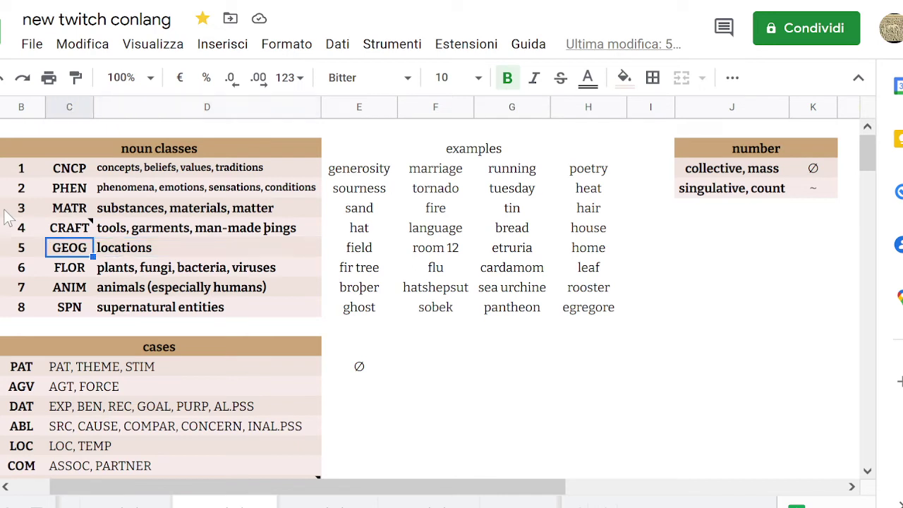
{"action": "key", "text": "Left"}
{"action": "key", "text": "Up"}
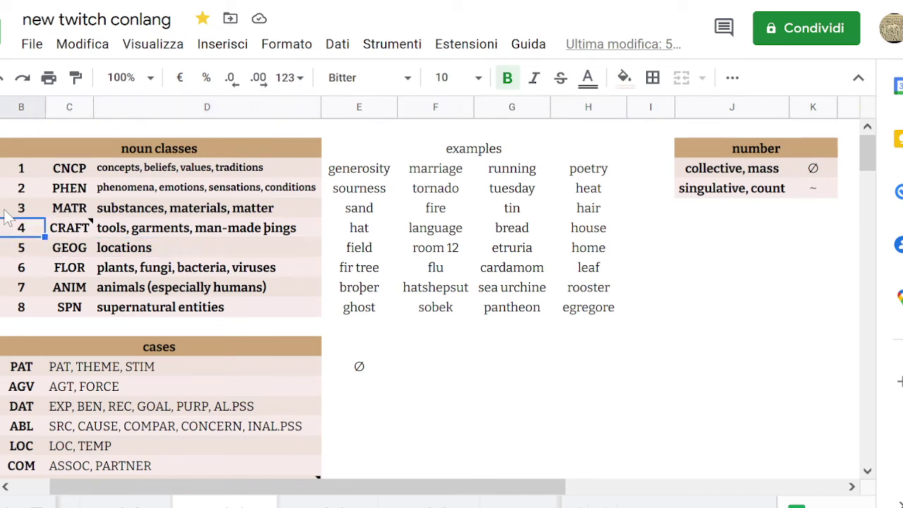
Compare the descriptions of the MATR and CRAFT classes.
{"action": "key", "text": "Up"}
{"action": "key", "text": "Right"}
{"action": "key", "text": "Right"}
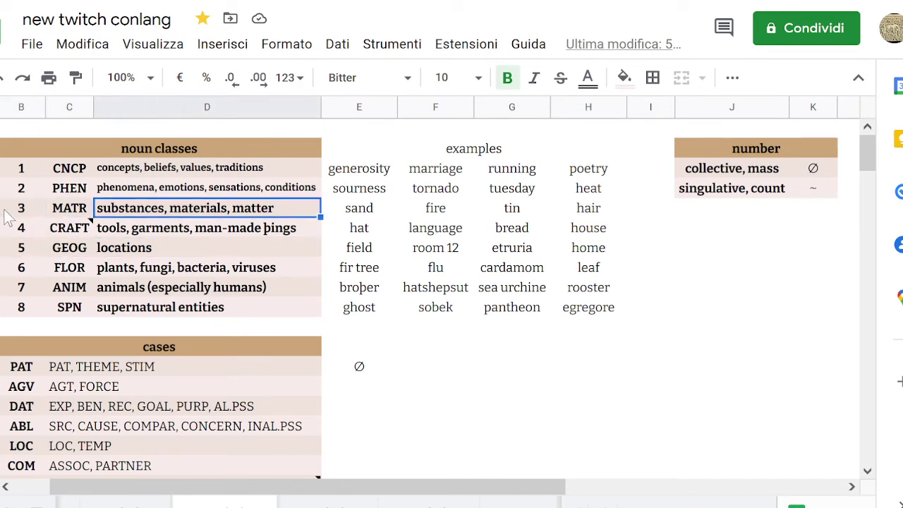
{"action": "key", "text": "Down"}
{"action": "key", "text": "Up"}
{"action": "key", "text": "Left"}
{"action": "key", "text": "Right"}
{"action": "key", "text": "Down"}
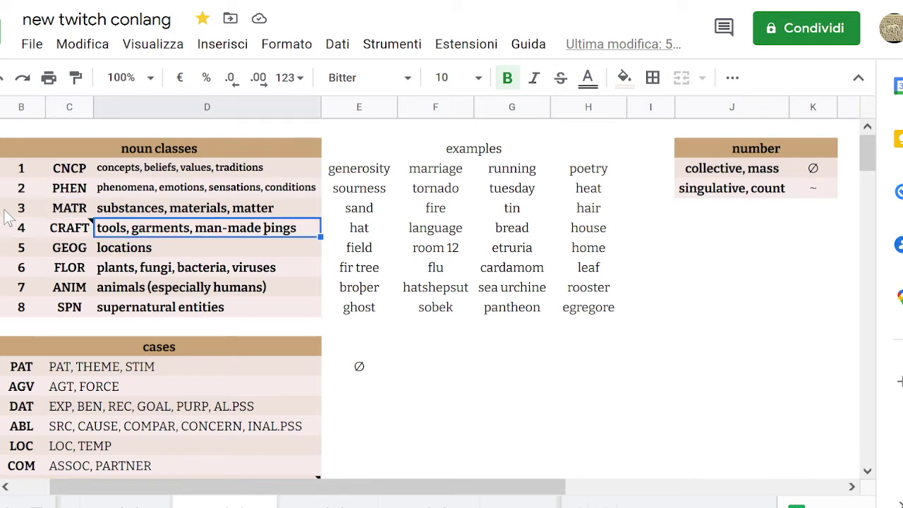
Read across the CRAFT class examples from "hat" to "house".
{"action": "key", "text": "Right"}
{"action": "key", "text": "Right"}
{"action": "key", "text": "Right"}
{"action": "key", "text": "Right"}
{"action": "key", "text": "Right"}
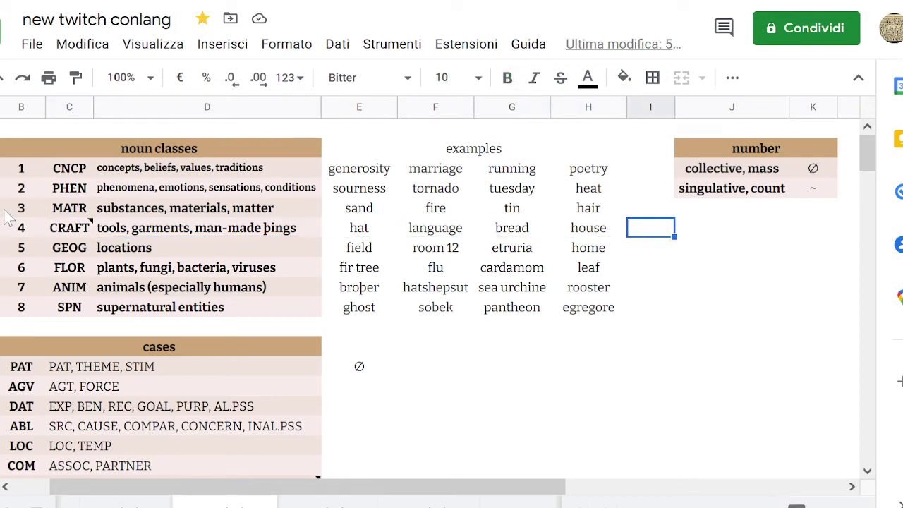
{"action": "key", "text": "Down"}
{"action": "key", "text": "Down"}
{"action": "key", "text": "Down"}
{"action": "key", "text": "Up"}
{"action": "key", "text": "Up"}
{"action": "key", "text": "Up"}
{"action": "key", "text": "Down"}
{"action": "key", "text": "Up"}
{"action": "key", "text": "Up"}
{"action": "key", "text": "Down"}
{"action": "key", "text": "Up"}
Read down the last column of examples from "hair" to "rooster".
{"action": "key", "text": "Left"}
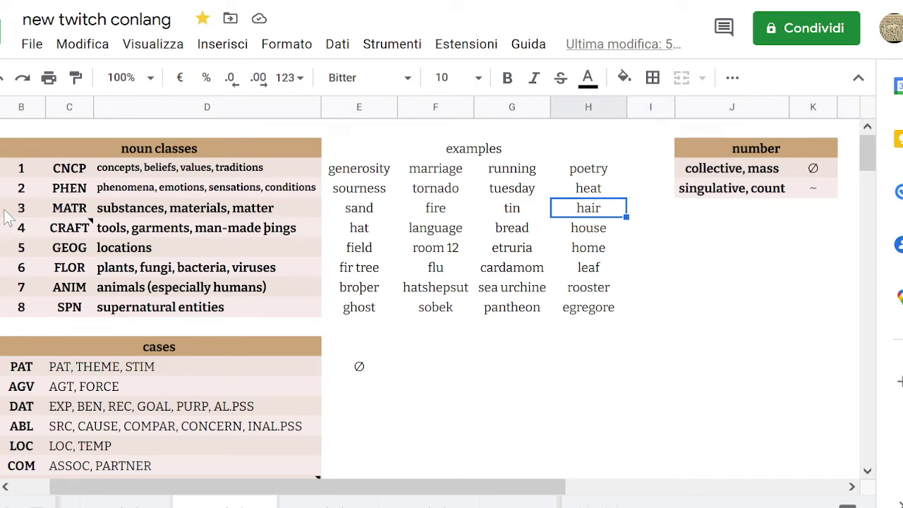
{"action": "key", "text": "Right"}
{"action": "key", "text": "Up"}
{"action": "key", "text": "Left"}
{"action": "key", "text": "Down"}
{"action": "key", "text": "Down"}
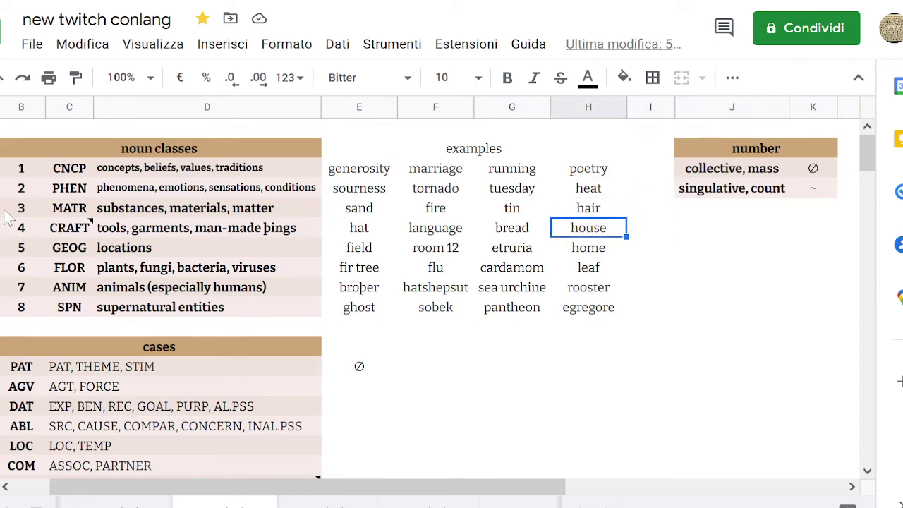
{"action": "key", "text": "Down"}
{"action": "key", "text": "Down"}
{"action": "key", "text": "Down"}
Read back across the ANIM class examples to the class description.
{"action": "key", "text": "Left"}
{"action": "key", "text": "Left"}
{"action": "key", "text": "Left"}
{"action": "key", "text": "Left"}
{"action": "key", "text": "Left"}
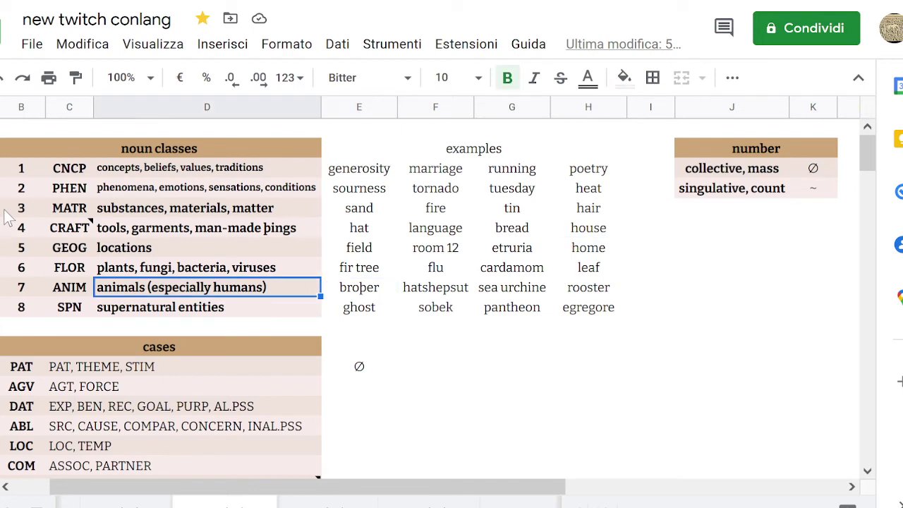
{"action": "key", "text": "Right"}
{"action": "key", "text": "Left"}
{"action": "key", "text": "Right"}
{"action": "key", "text": "Left"}
{"action": "key", "text": "Left"}
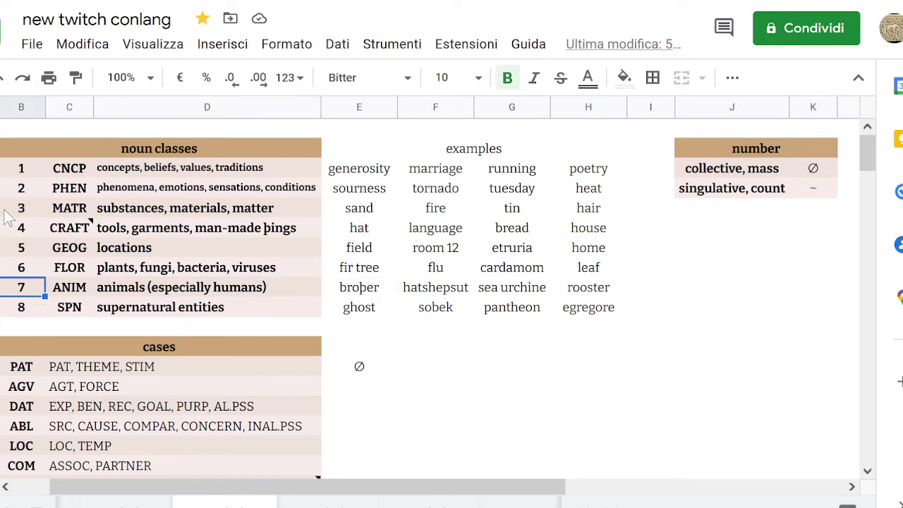
{"action": "key", "text": "Right"}
{"action": "key", "text": "Left"}
{"action": "scroll", "coordinate": [7, 218], "scroll_direction": "left", "scroll_amount": 1}
{"action": "key", "text": "Right"}
{"action": "key", "text": "Left"}
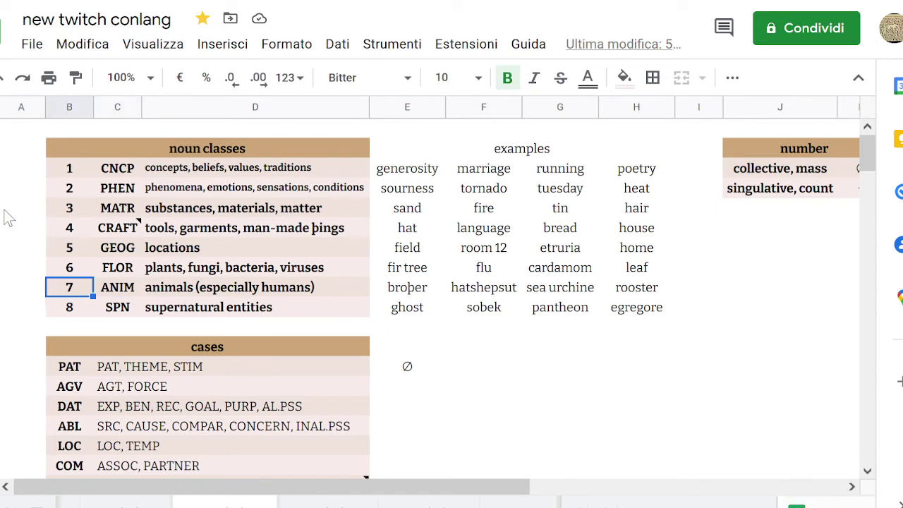
{"action": "key", "text": "Left"}
{"action": "key", "text": "Right"}
{"action": "key", "text": "Right"}
{"action": "key", "text": "Right"}
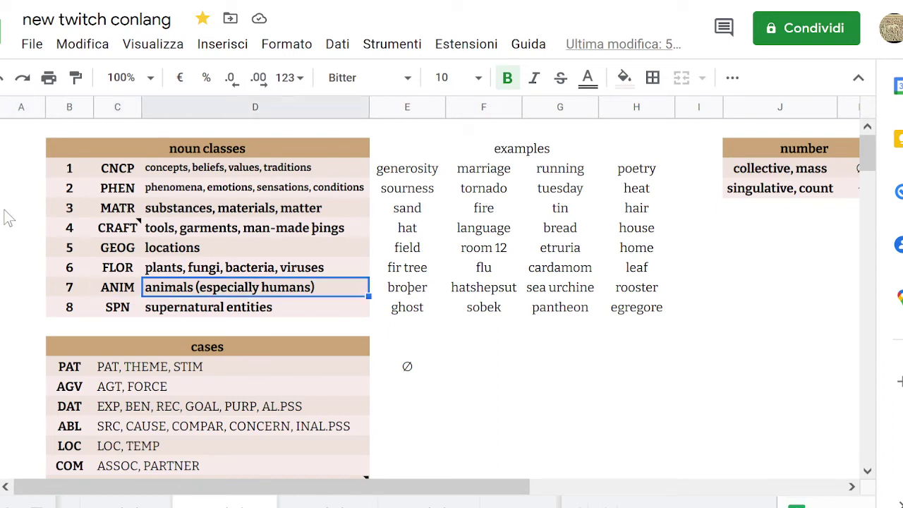
{"action": "key", "text": "Left"}
{"action": "key", "text": "Right"}
{"action": "key", "text": "Left"}
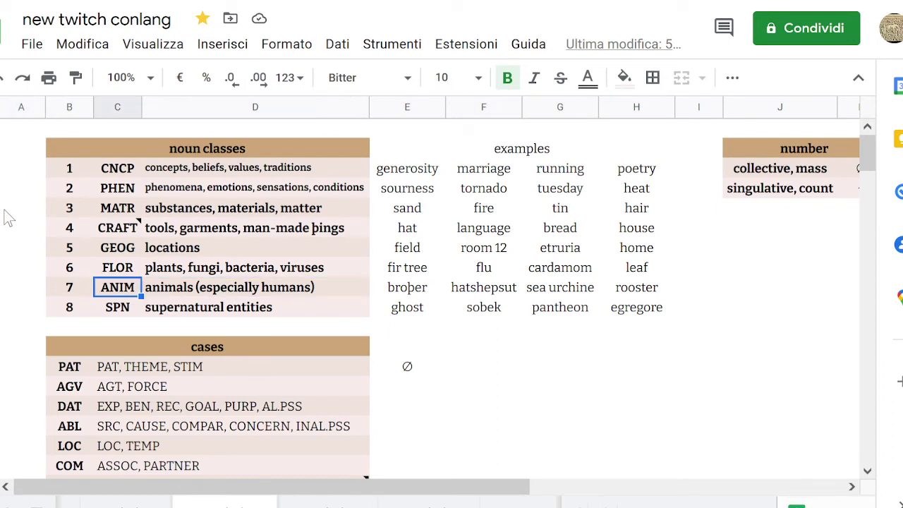
{"action": "key", "text": "Right"}
{"action": "key", "text": "Right"}
{"action": "key", "text": "Left"}
{"action": "key", "text": "Left"}
{"action": "key", "text": "Right"}
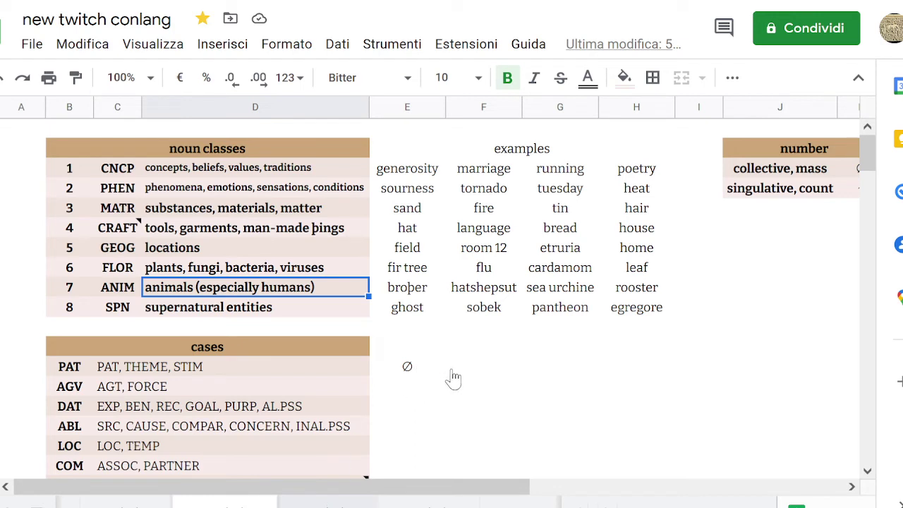
Open the sheet with the class-by-case table and locate the PAT row under the CRAFT class.
{"action": "key", "text": "ctrl+shift+Page_Down"}
{"action": "left_click", "coordinate": [493, 289]}
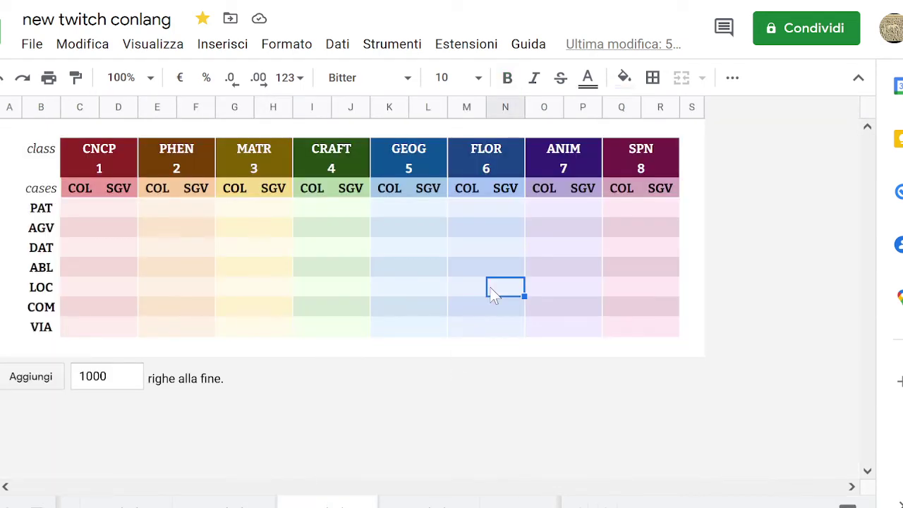
{"action": "key", "text": "Up"}
{"action": "key", "text": "Up"}
{"action": "key", "text": "Up"}
{"action": "key", "text": "Up"}
{"action": "key", "text": "Left"}
{"action": "key", "text": "Left"}
{"action": "key", "text": "Left"}
{"action": "key", "text": "Left"}
{"action": "key", "text": "Left"}
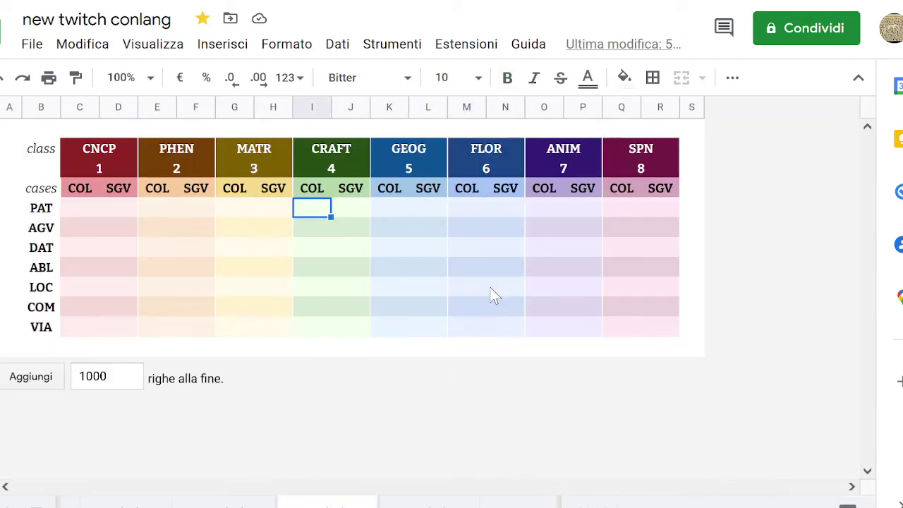
Examine the COL and SGV number headings under the PHEN, MATR and CRAFT classes.
{"action": "key", "text": "Left"}
{"action": "key", "text": "Up"}
{"action": "key", "text": "Left"}
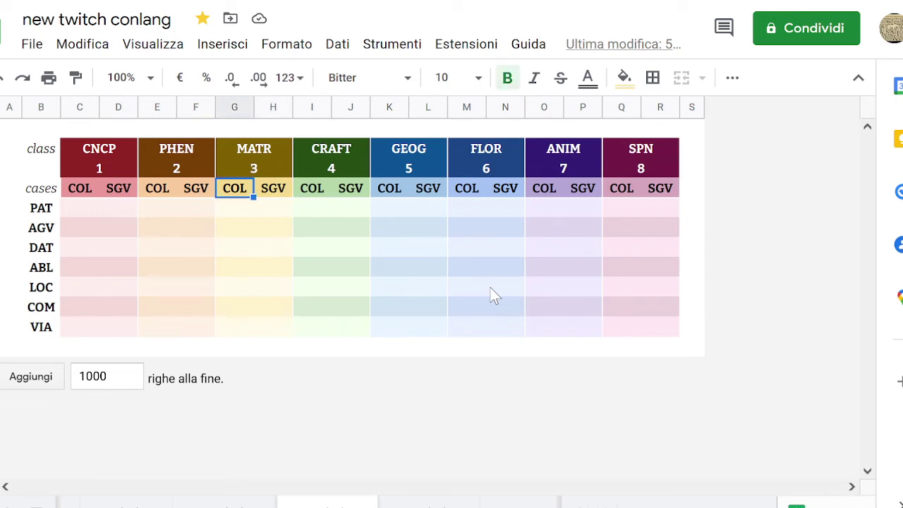
{"action": "key", "text": "Left"}
{"action": "key", "text": "Left"}
{"action": "key", "text": "Left"}
{"action": "key", "text": "Right"}
{"action": "key", "text": "Right"}
{"action": "key", "text": "Right"}
{"action": "key", "text": "Right"}
{"action": "key", "text": "Right"}
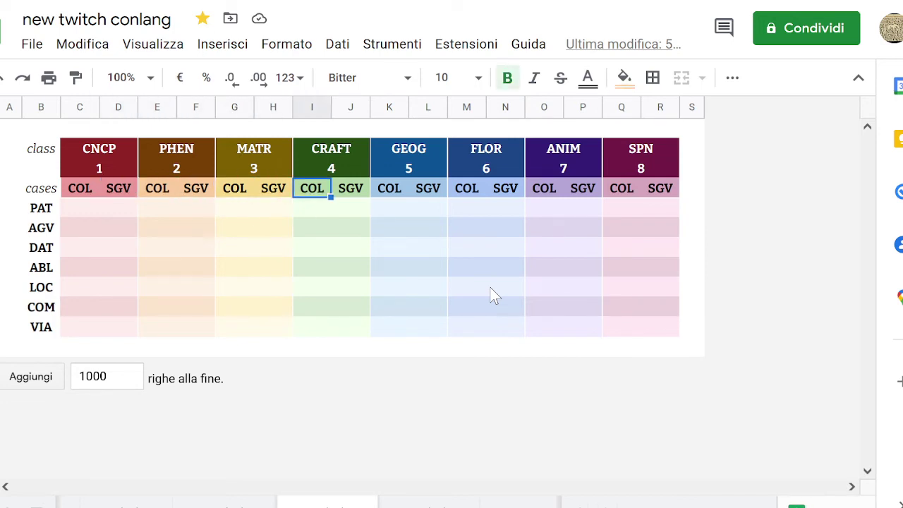
Follow the number headings across the table to the class number under ANIM.
{"action": "key", "text": "Right"}
{"action": "key", "text": "Right"}
{"action": "key", "text": "Right"}
{"action": "key", "text": "Right"}
{"action": "key", "text": "Up"}
{"action": "key", "text": "Right"}
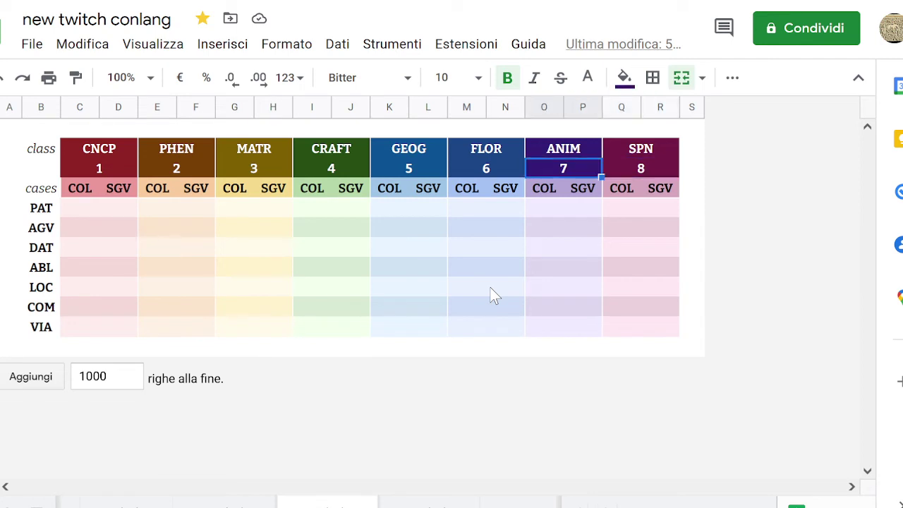
Read along the row of class numbers between CNCP and FLOR.
{"action": "key", "text": "Left"}
{"action": "key", "text": "Left"}
{"action": "key", "text": "Left"}
{"action": "key", "text": "Left"}
{"action": "key", "text": "Left"}
{"action": "key", "text": "Left"}
{"action": "key", "text": "Right"}
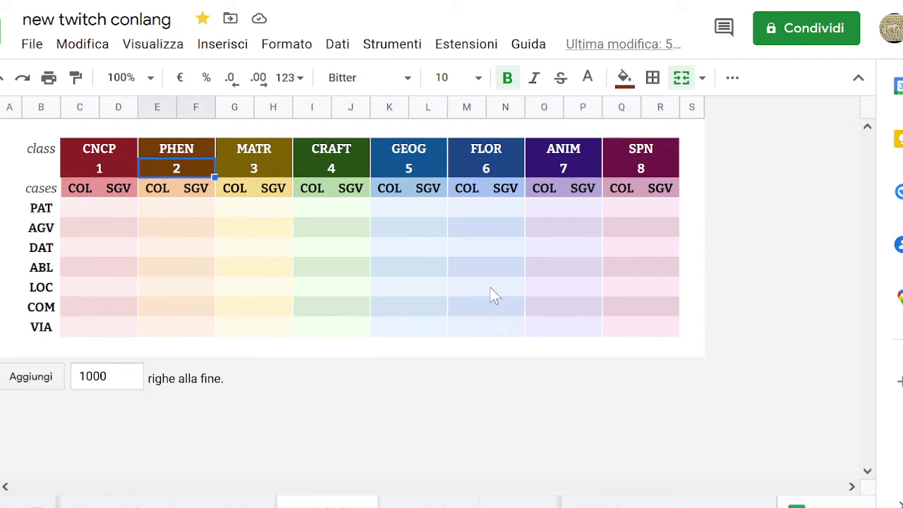
{"action": "key", "text": "Right"}
{"action": "key", "text": "Right"}
{"action": "key", "text": "Right"}
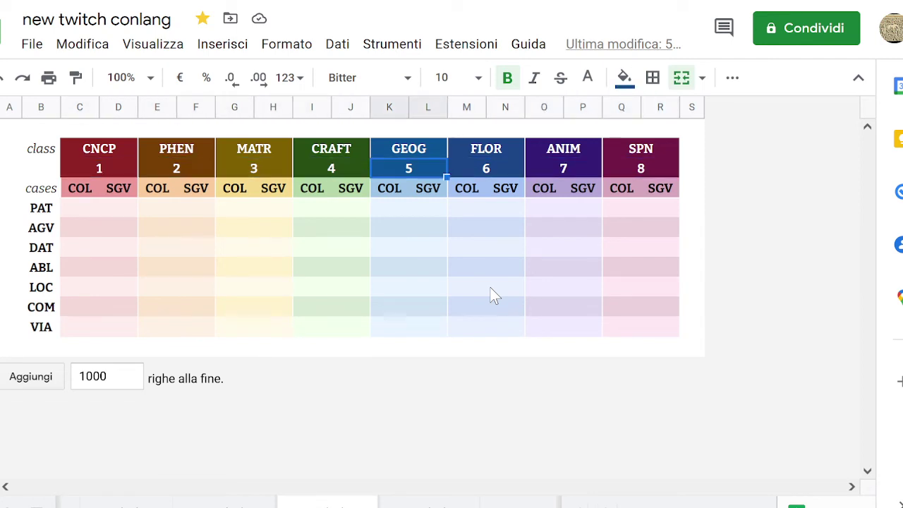
{"action": "key", "text": "Right"}
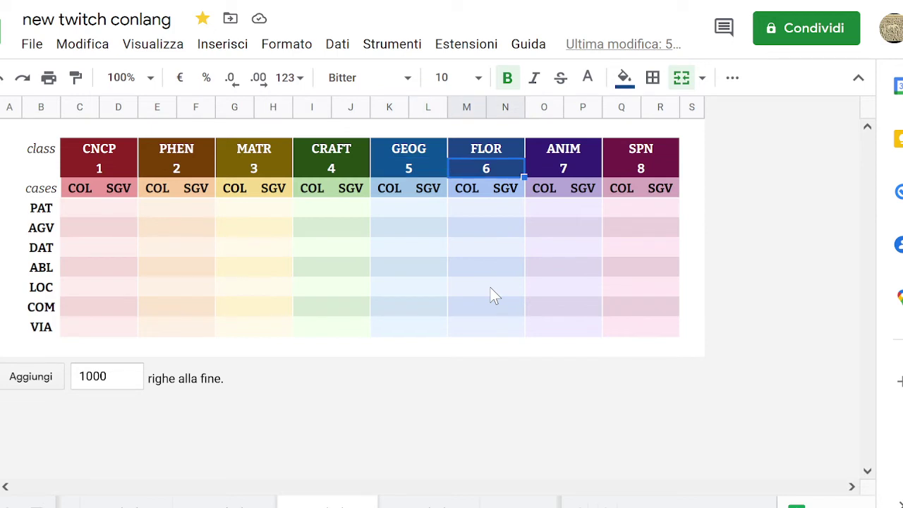
Check the class number under SPN and the PAT cell in its COL column.
{"action": "key", "text": "Right"}
{"action": "key", "text": "Right"}
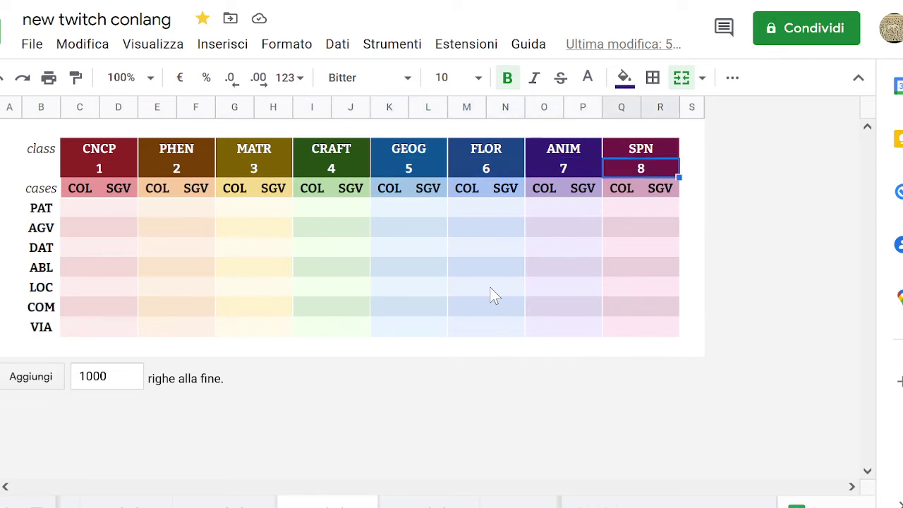
{"action": "key", "text": "Down"}
{"action": "key", "text": "Down"}
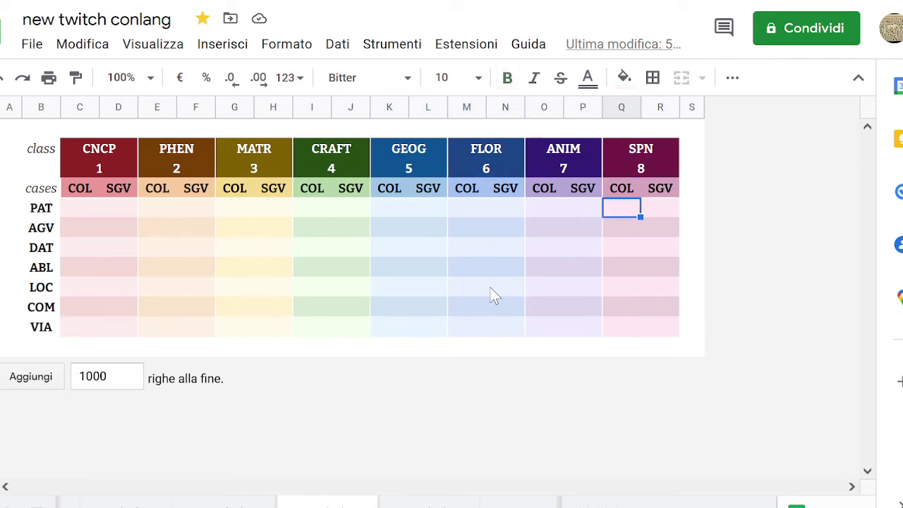
Follow the empty PAT row from the SPN class back to the COL column of CNCP.
{"action": "key", "text": "Left"}
{"action": "key", "text": "Left"}
{"action": "key", "text": "Left"}
{"action": "key", "text": "Left"}
{"action": "key", "text": "Left"}
{"action": "key", "text": "Left"}
{"action": "key", "text": "Left"}
{"action": "key", "text": "Left"}
{"action": "key", "text": "Left"}
{"action": "key", "text": "Left"}
{"action": "key", "text": "Left"}
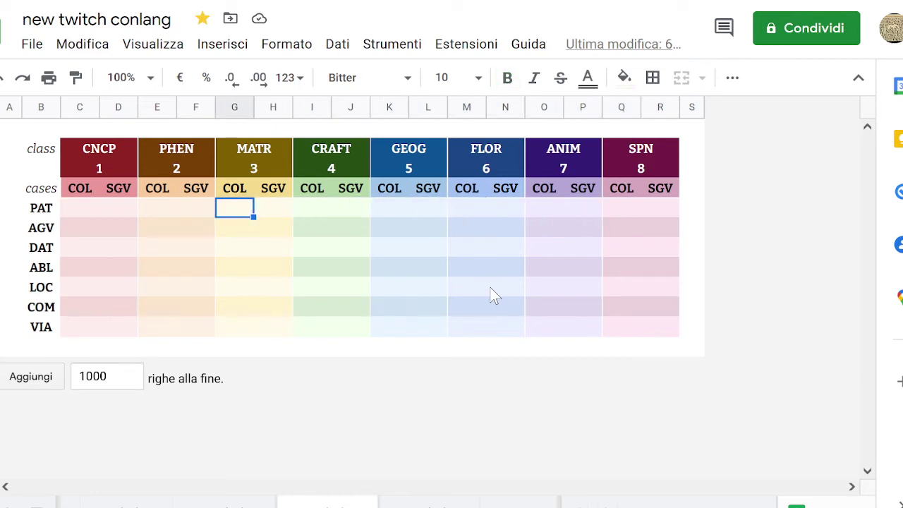
{"action": "key", "text": "Left"}
{"action": "key", "text": "Left"}
{"action": "key", "text": "Left"}
Examine the COL and SGV headings from CNCP to MATR and return to the PAT cell in CNCP's COL column.
{"action": "key", "text": "Up"}
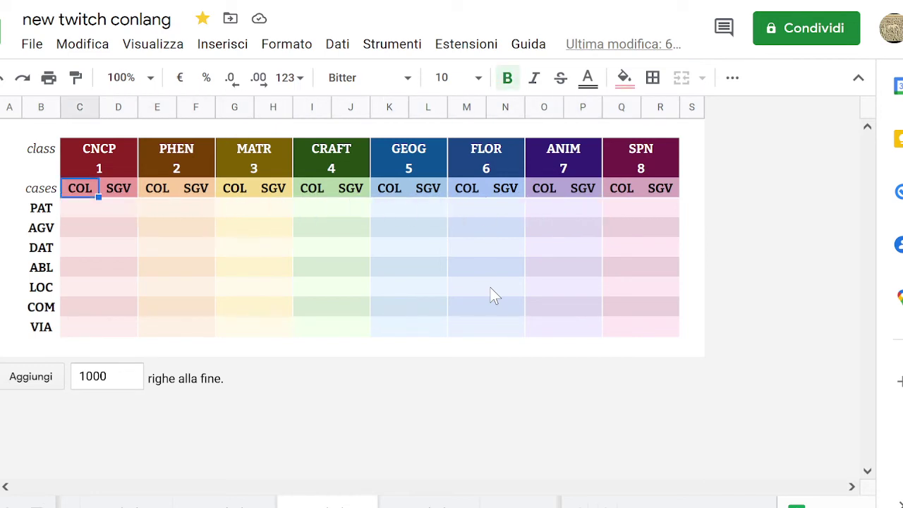
{"action": "key", "text": "Right"}
{"action": "key", "text": "Right"}
{"action": "key", "text": "Right"}
{"action": "key", "text": "Right"}
{"action": "key", "text": "Right"}
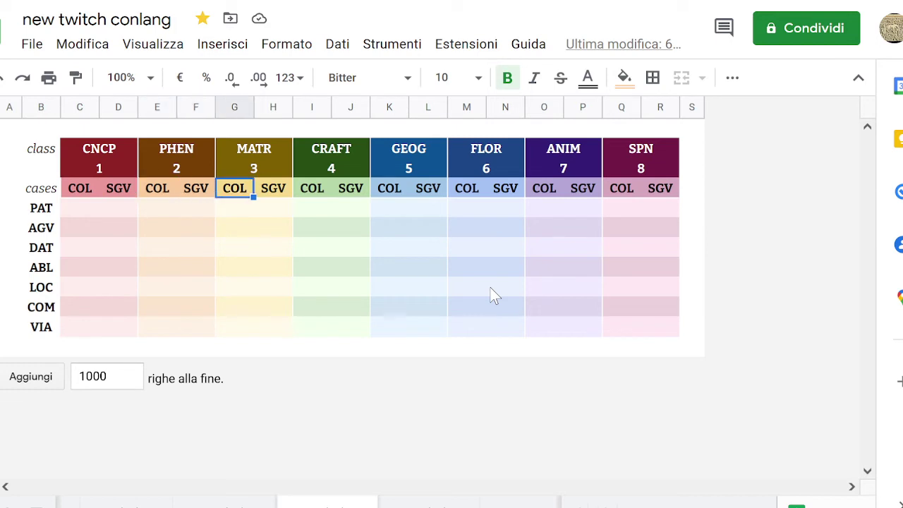
{"action": "key", "text": "Down"}
{"action": "key", "text": "Left"}
{"action": "key", "text": "Left"}
{"action": "key", "text": "Left"}
{"action": "key", "text": "Left"}
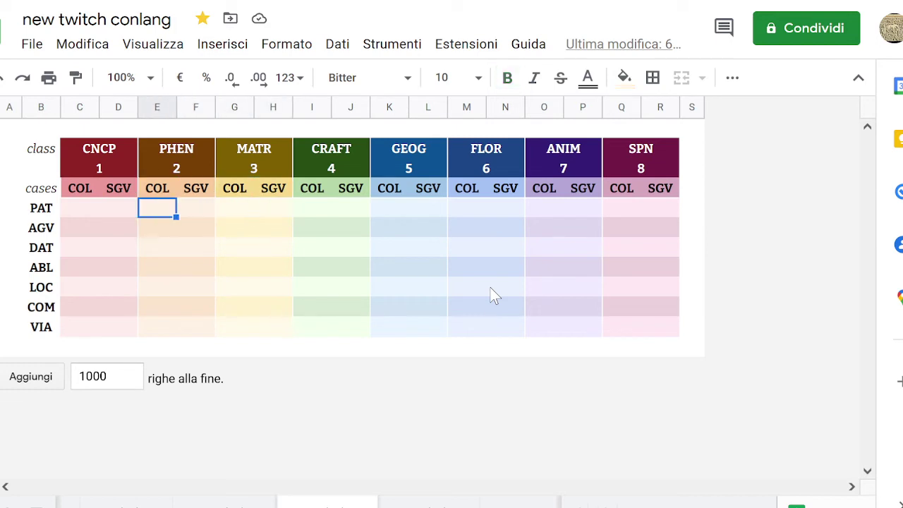
{"action": "key", "text": "Left"}
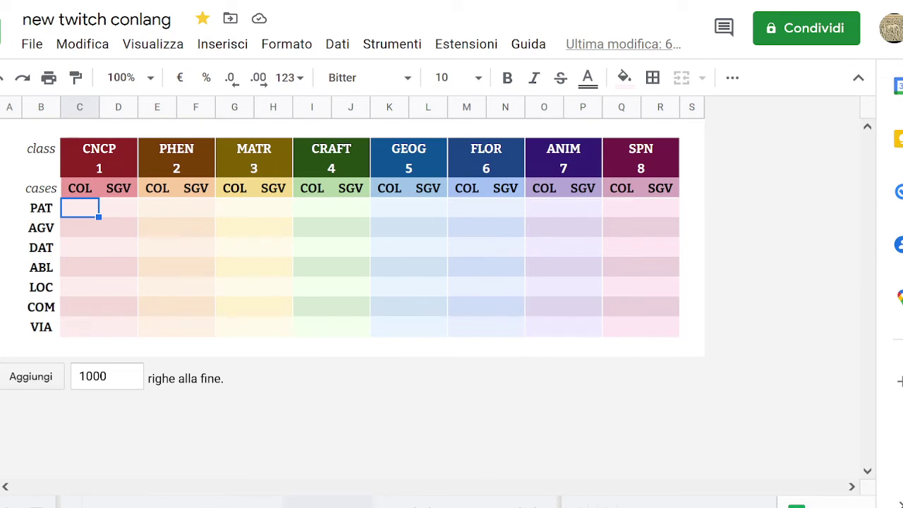
Open the sheet with the typology table and read across its FUSION row from isolating to the chosen value.
{"action": "left_click", "coordinate": [328, 502]}
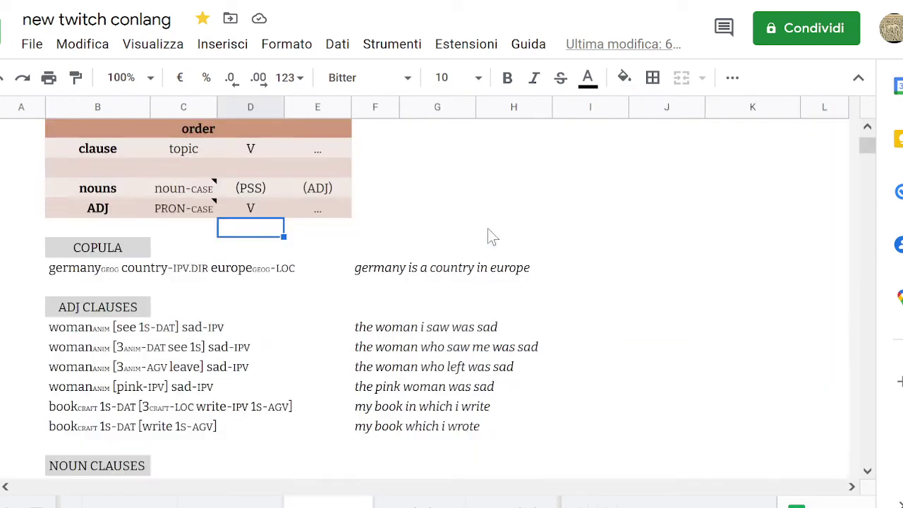
{"action": "scroll", "coordinate": [487, 227], "scroll_direction": "up", "scroll_amount": 2}
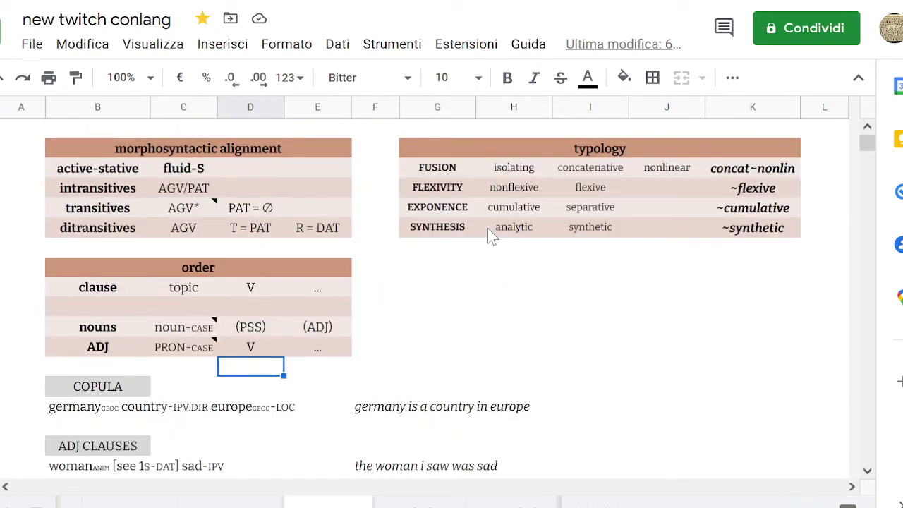
{"action": "left_click", "coordinate": [510, 174]}
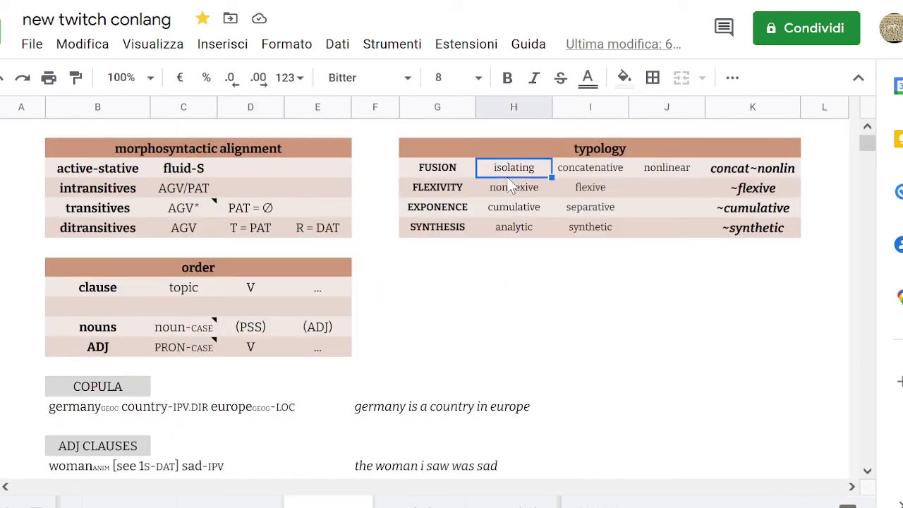
{"action": "key", "text": "Right"}
{"action": "key", "text": "Right"}
{"action": "key", "text": "Right"}
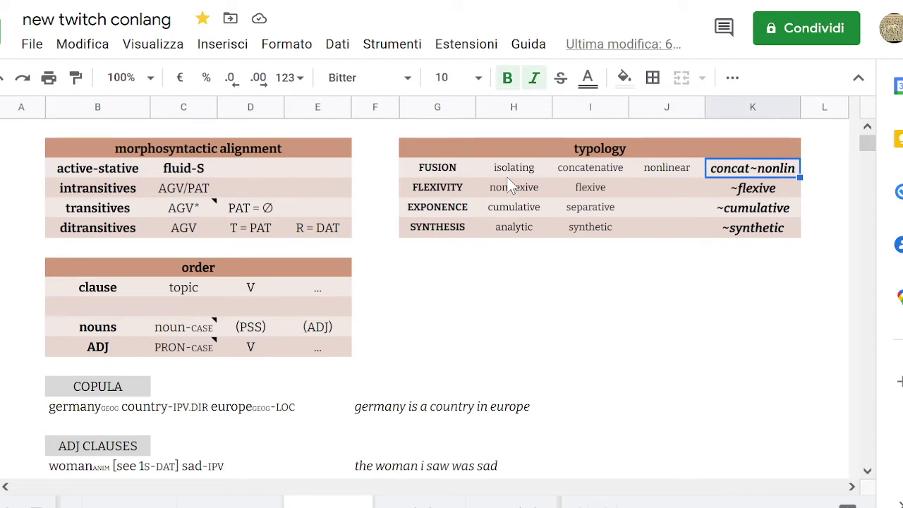
Compare the FLEXIVITY row's chosen value in the typology table with the cells beside it.
{"action": "key", "text": "Down"}
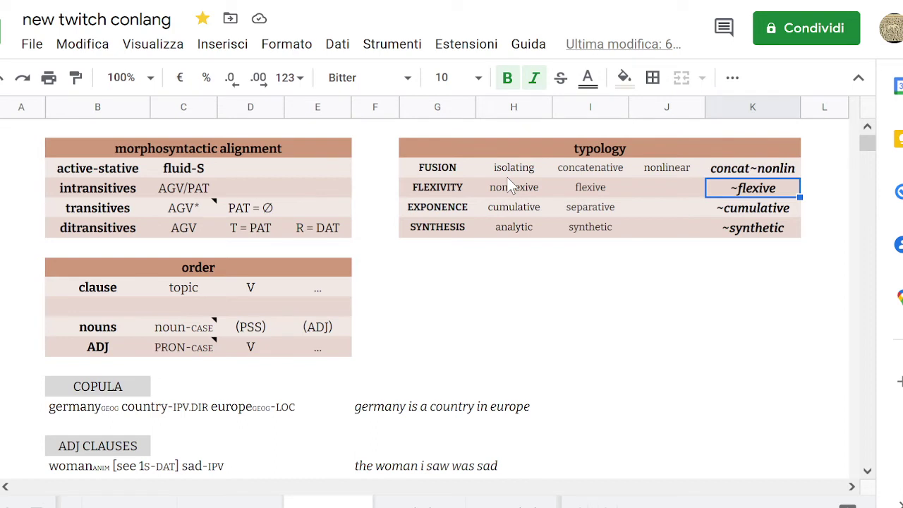
{"action": "key", "text": "Left"}
{"action": "key", "text": "Right"}
{"action": "key", "text": "Left"}
{"action": "key", "text": "Left"}
{"action": "key", "text": "Right"}
{"action": "key", "text": "Right"}
{"action": "key", "text": "Left"}
{"action": "key", "text": "Right"}
Review the chosen values for EXPONENCE and SYNTHESIS in the typology table.
{"action": "key", "text": "Down"}
{"action": "key", "text": "Up"}
{"action": "key", "text": "Down"}
{"action": "key", "text": "Left"}
{"action": "key", "text": "Right"}
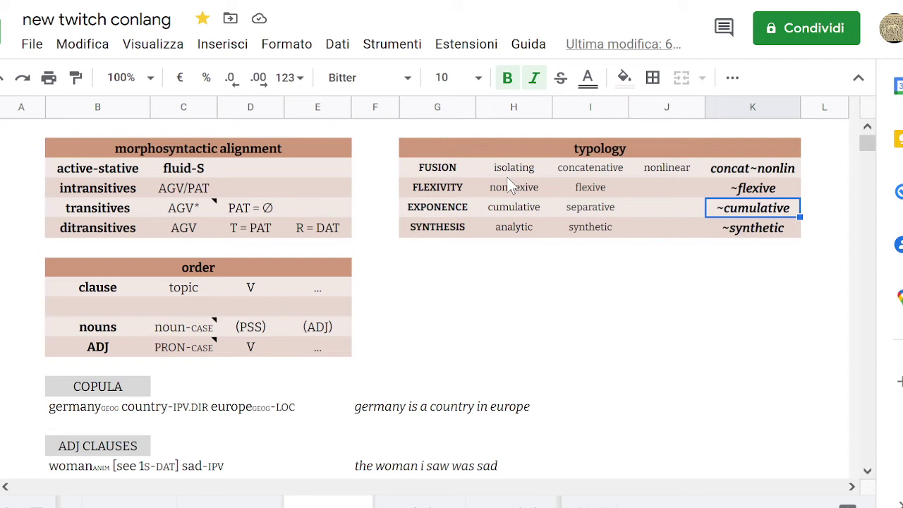
{"action": "key", "text": "Down"}
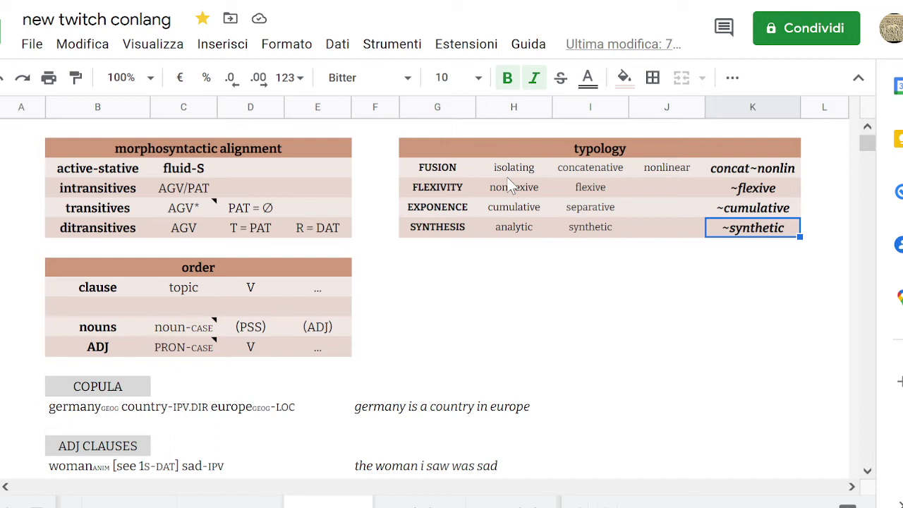
Examine the first column of typology options, from isolating down to analytic.
{"action": "left_click", "coordinate": [507, 176]}
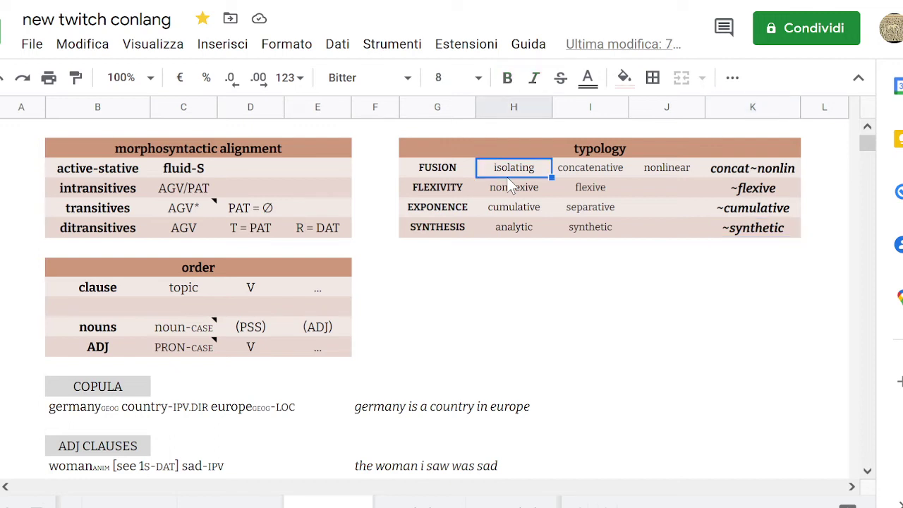
{"action": "key", "text": "Down"}
{"action": "key", "text": "Down"}
{"action": "key", "text": "Up"}
{"action": "key", "text": "Up"}
{"action": "key", "text": "Down"}
{"action": "key", "text": "Down"}
{"action": "key", "text": "Down"}
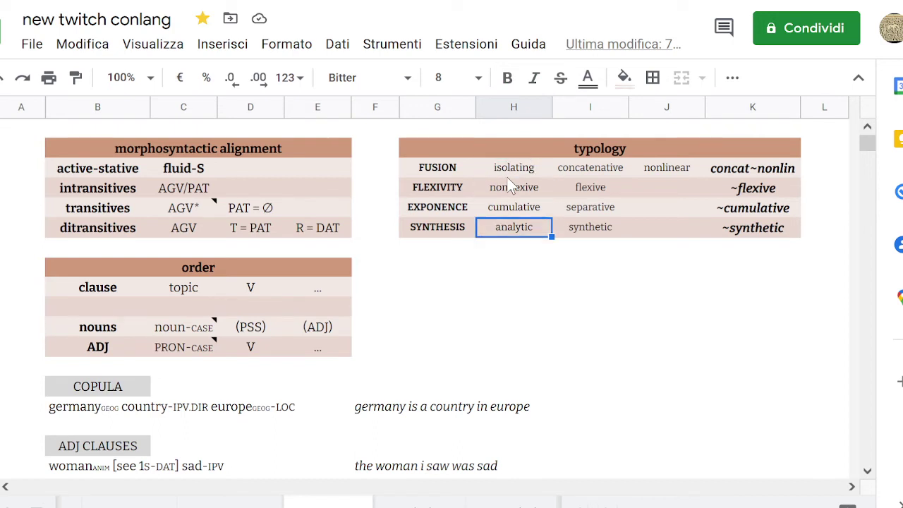
Examine the second column of typology options, from concatenative down to synthetic.
{"action": "key", "text": "Up"}
{"action": "key", "text": "Up"}
{"action": "key", "text": "Up"}
{"action": "key", "text": "Right"}
{"action": "key", "text": "Down"}
{"action": "key", "text": "Down"}
{"action": "key", "text": "Up"}
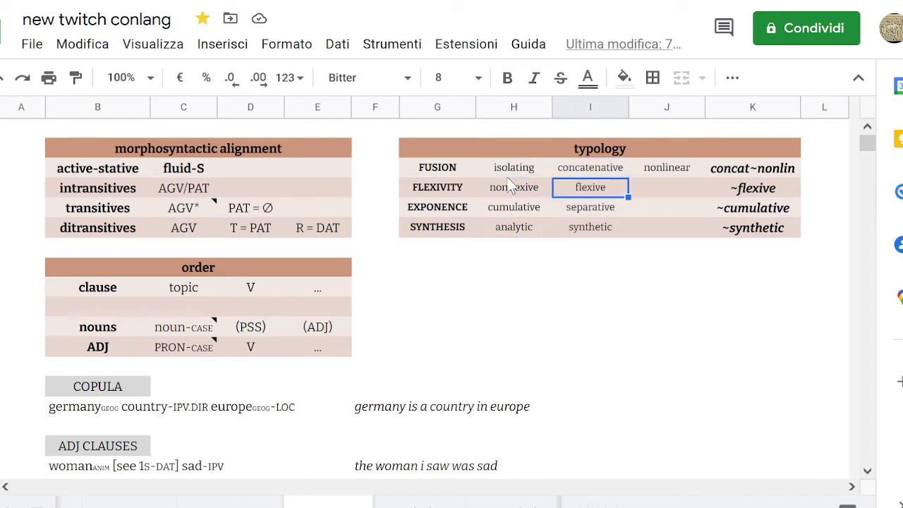
{"action": "key", "text": "Up"}
{"action": "key", "text": "Down"}
{"action": "key", "text": "Down"}
{"action": "key", "text": "Down"}
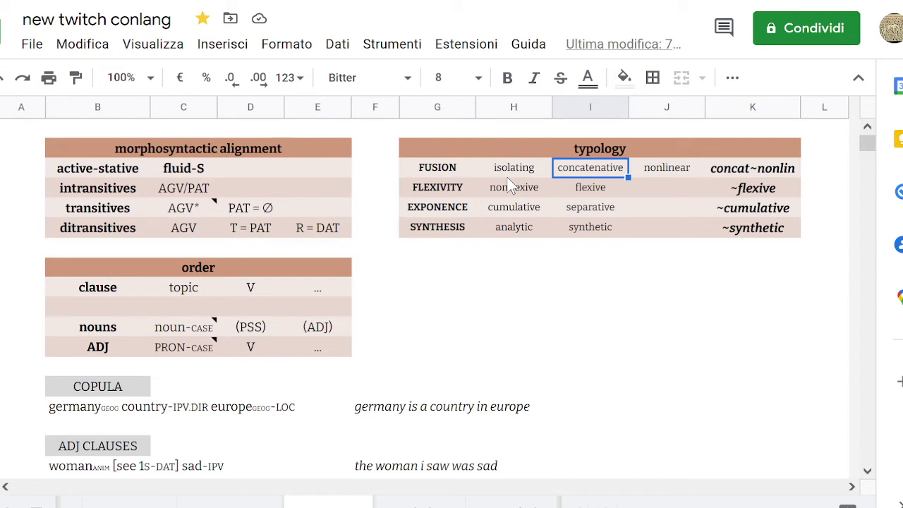
{"action": "key", "text": "Down"}
{"action": "key", "text": "Down"}
{"action": "key", "text": "Down"}
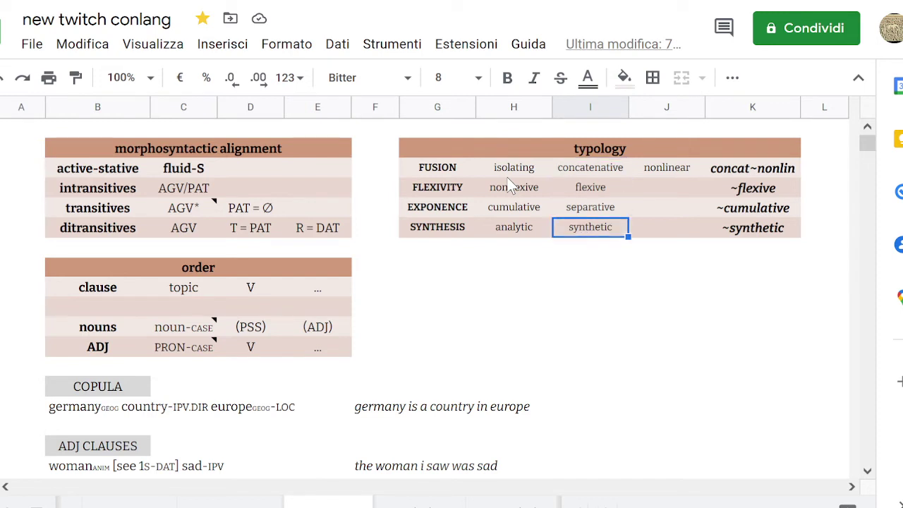
Compare the options across the SYNTHESIS and FUSION rows, and check the column under nonlinear.
{"action": "key", "text": "Left"}
{"action": "key", "text": "Left"}
{"action": "key", "text": "Right"}
{"action": "key", "text": "Right"}
{"action": "key", "text": "Up"}
{"action": "key", "text": "Up"}
{"action": "key", "text": "Up"}
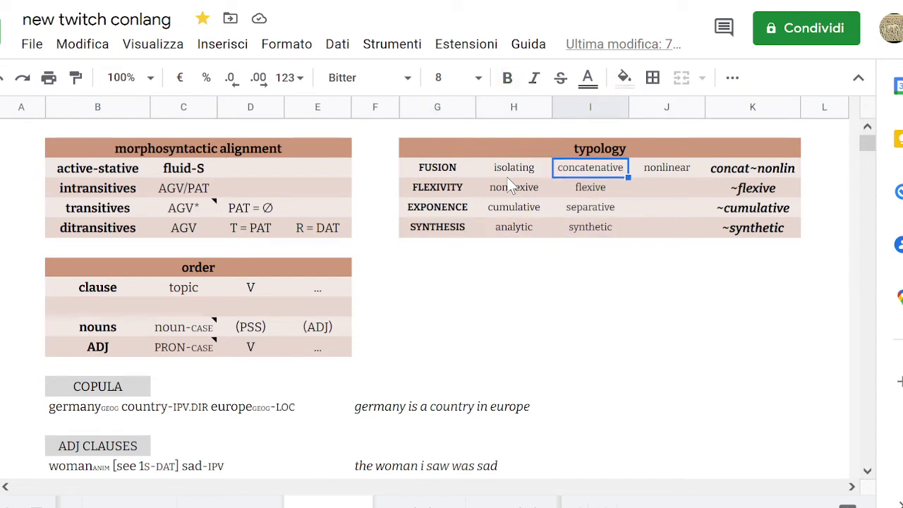
{"action": "key", "text": "Left"}
{"action": "key", "text": "Right"}
{"action": "key", "text": "Right"}
{"action": "key", "text": "Right"}
{"action": "key", "text": "Left"}
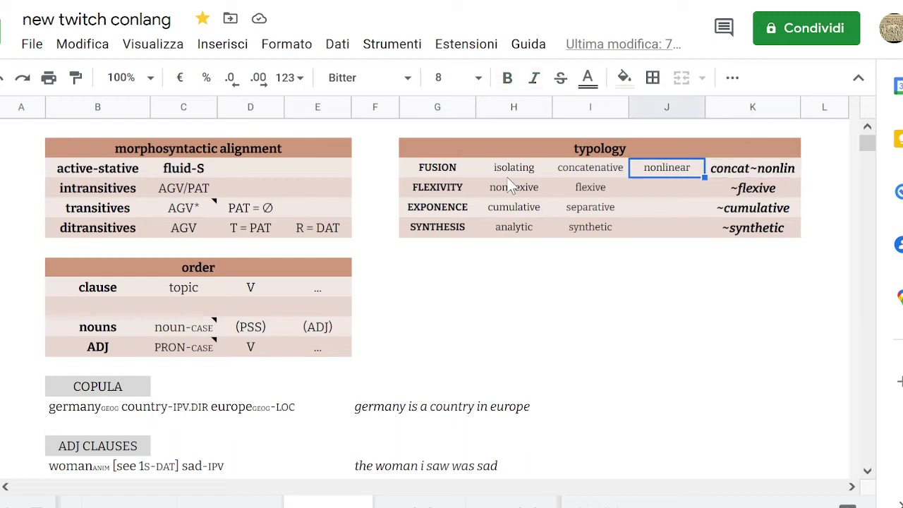
{"action": "key", "text": "Down"}
{"action": "key", "text": "Down"}
{"action": "key", "text": "Down"}
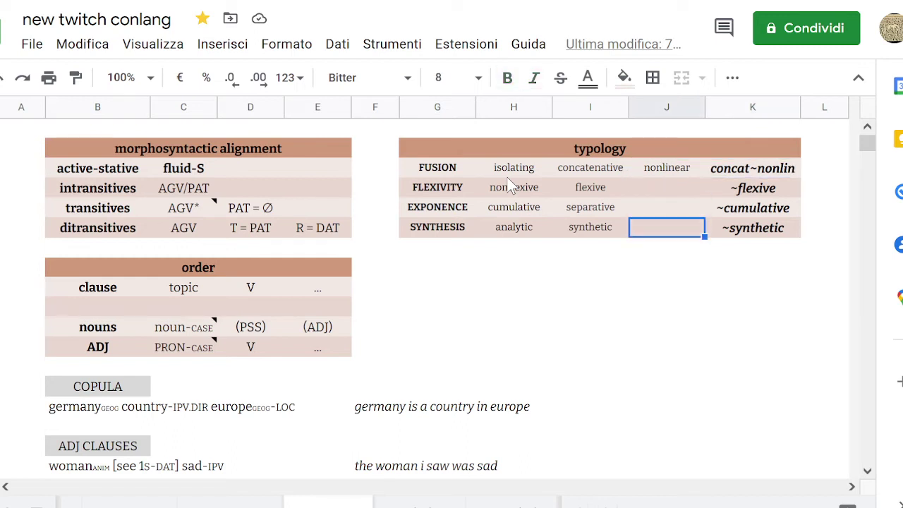
Recheck the chosen values from FLEXIVITY to SYNTHESIS and open the sheet with the noun classes and cases.
{"action": "left_click", "coordinate": [735, 189]}
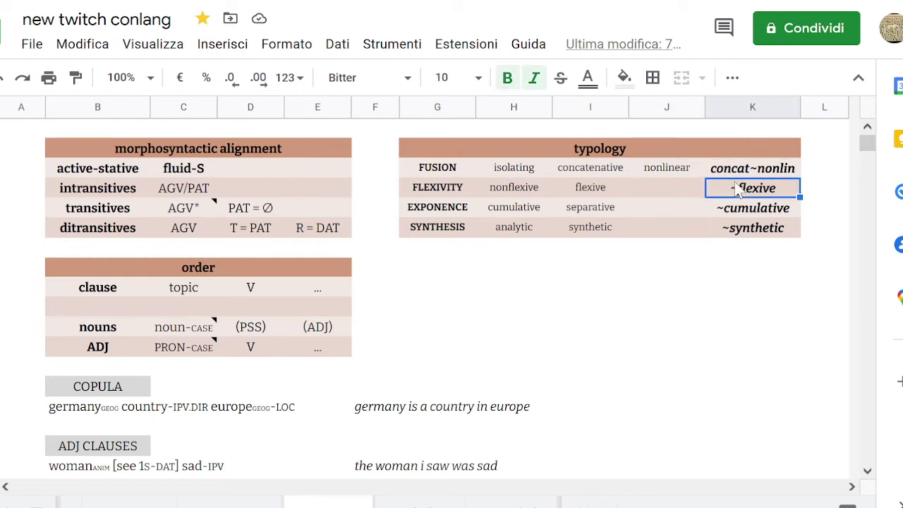
{"action": "key", "text": "Down"}
{"action": "key", "text": "Down"}
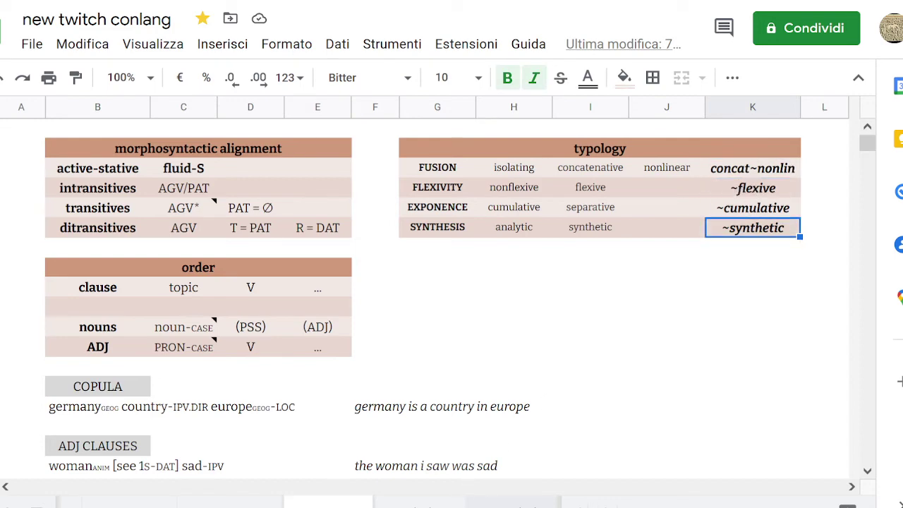
{"action": "left_click", "coordinate": [534, 502]}
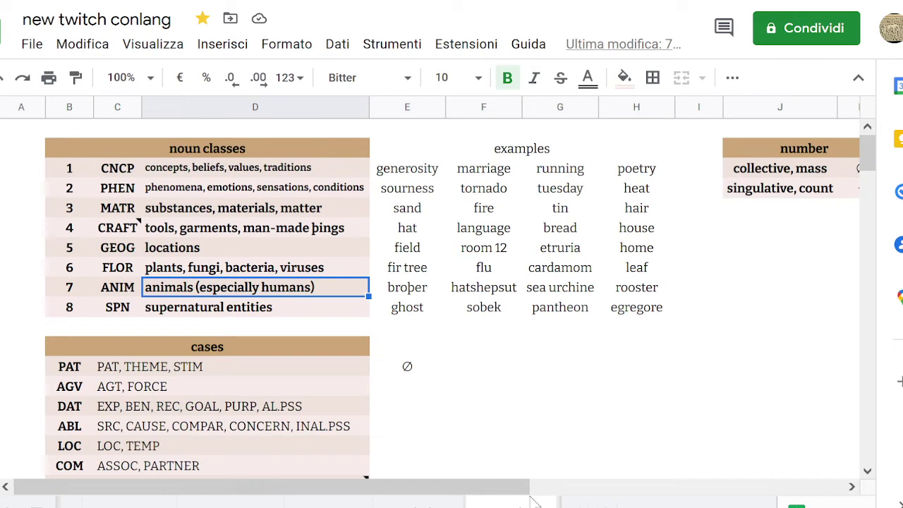
Move the noun classes sheet one place earlier in the sheet order and open the class-by-case declension table sheet.
{"action": "left_click_drag", "start_coordinate": [534, 502], "coordinate": [419, 502]}
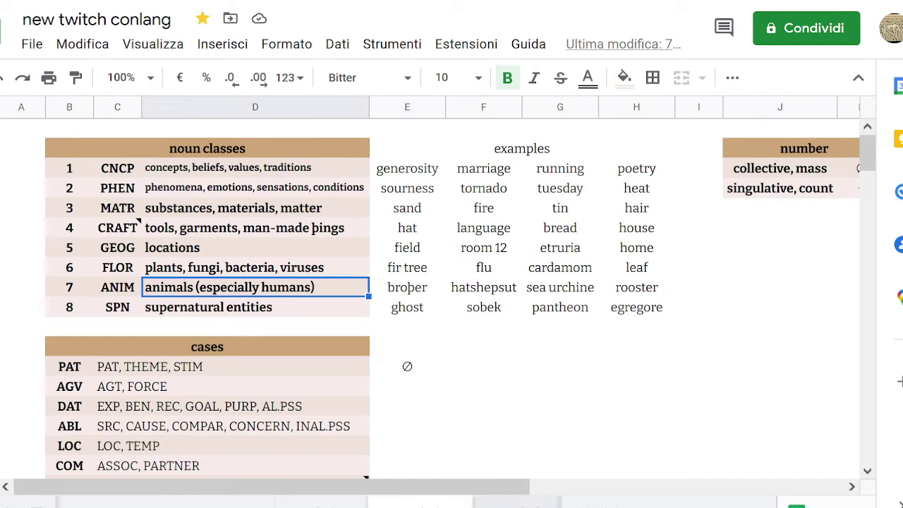
{"action": "left_click", "coordinate": [520, 502]}
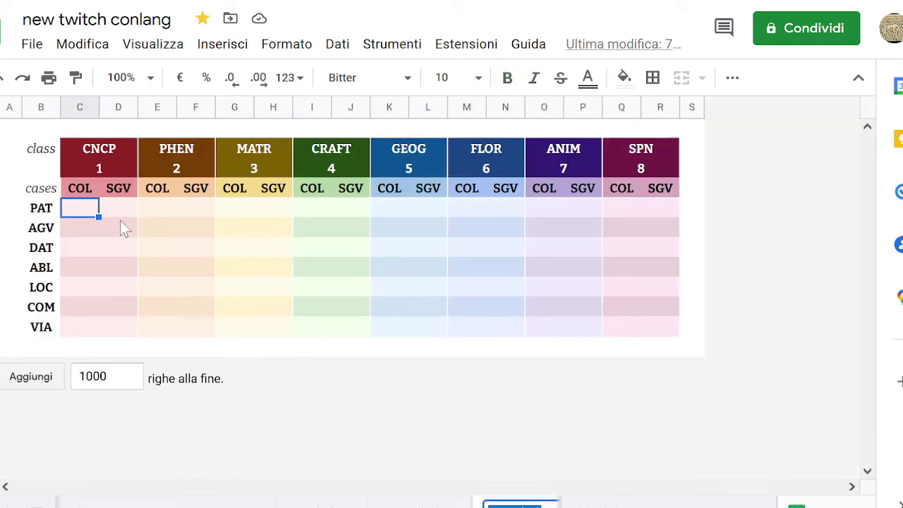
Examine the CNCP class's number and COL heading together with its PAT and AGV cells.
{"action": "left_click", "coordinate": [121, 220]}
{"action": "key", "text": "Left"}
{"action": "key", "text": "Up"}
{"action": "key", "text": "Down"}
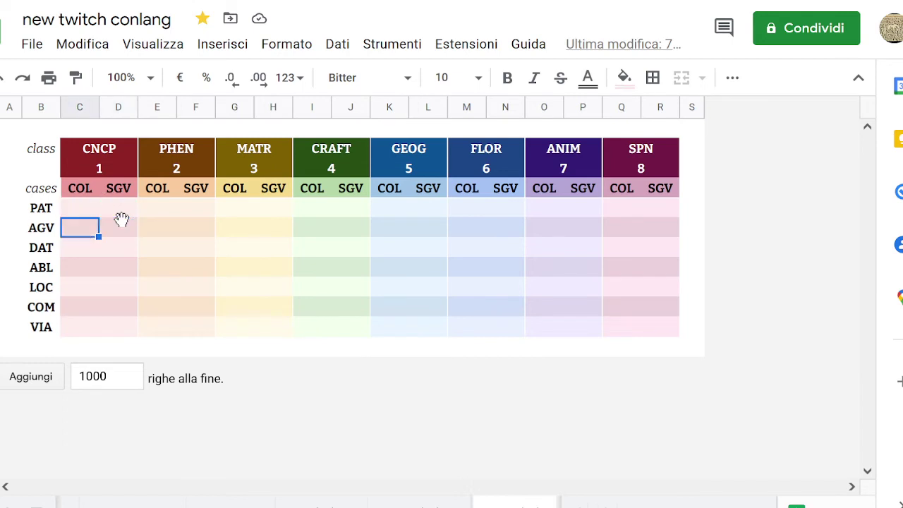
{"action": "key", "text": "Up"}
{"action": "key", "text": "Right"}
{"action": "key", "text": "Left"}
{"action": "key", "text": "Up"}
{"action": "key", "text": "Up"}
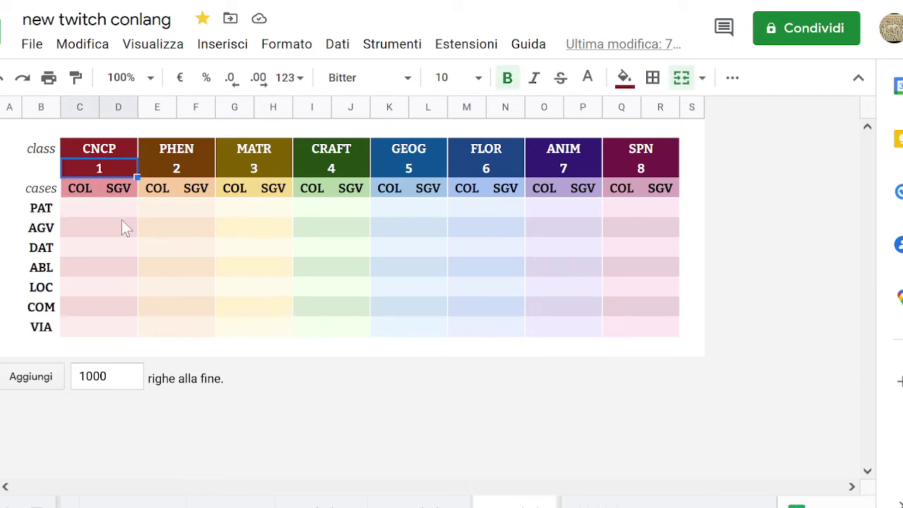
{"action": "key", "text": "Down"}
{"action": "key", "text": "Down"}
{"action": "key", "text": "Up"}
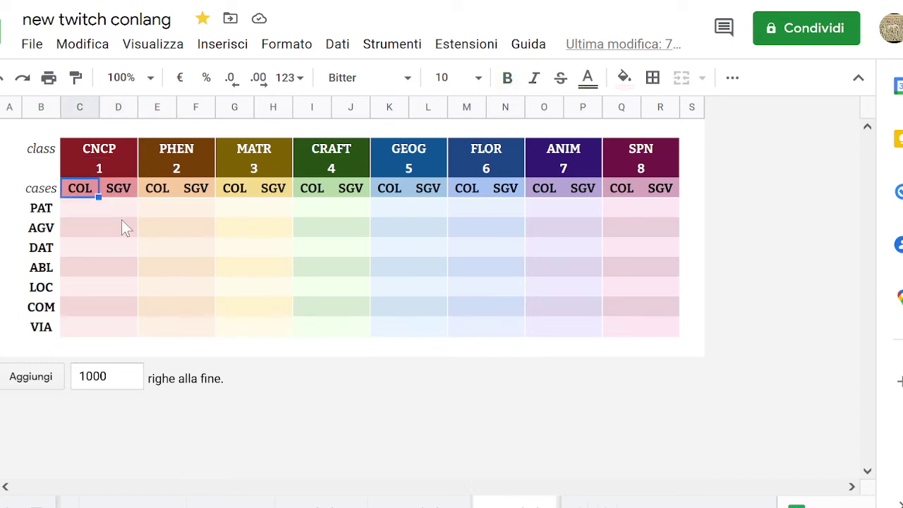
{"action": "key", "text": "Down"}
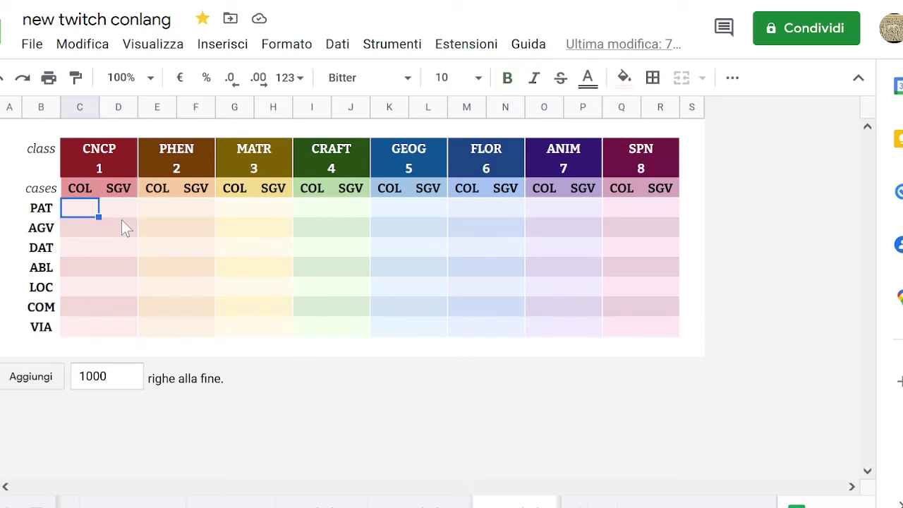
Compare the CNCP and PHEN classes' COL and SGV headings and their PAT cells.
{"action": "key", "text": "Right"}
{"action": "key", "text": "Left"}
{"action": "key", "text": "Up"}
{"action": "key", "text": "Down"}
{"action": "key", "text": "Right"}
{"action": "key", "text": "Right"}
{"action": "key", "text": "Right"}
{"action": "key", "text": "Up"}
{"action": "key", "text": "Left"}
{"action": "key", "text": "Down"}
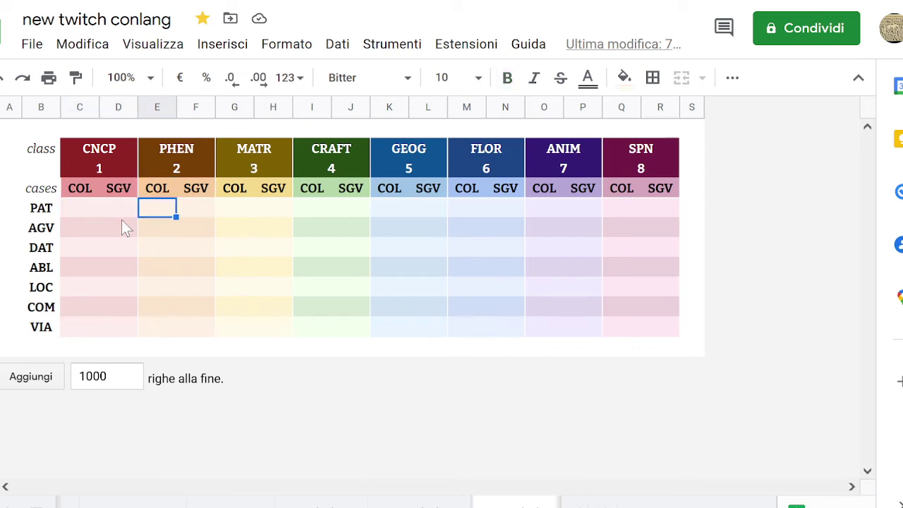
{"action": "key", "text": "Up"}
{"action": "key", "text": "Down"}
{"action": "key", "text": "Left"}
{"action": "key", "text": "Left"}
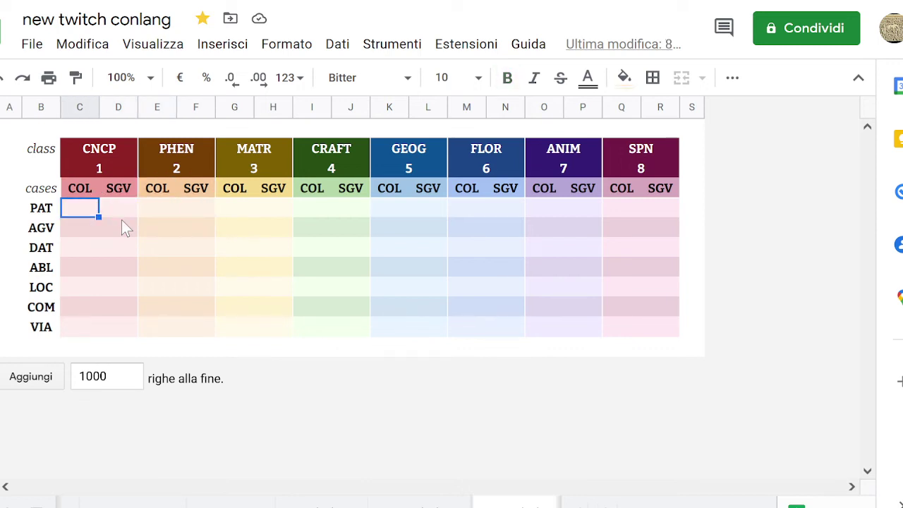
Go through the case rows from PAT to VIA in the CNCP class's COL column.
{"action": "key", "text": "Down"}
{"action": "key", "text": "Down"}
{"action": "key", "text": "Up"}
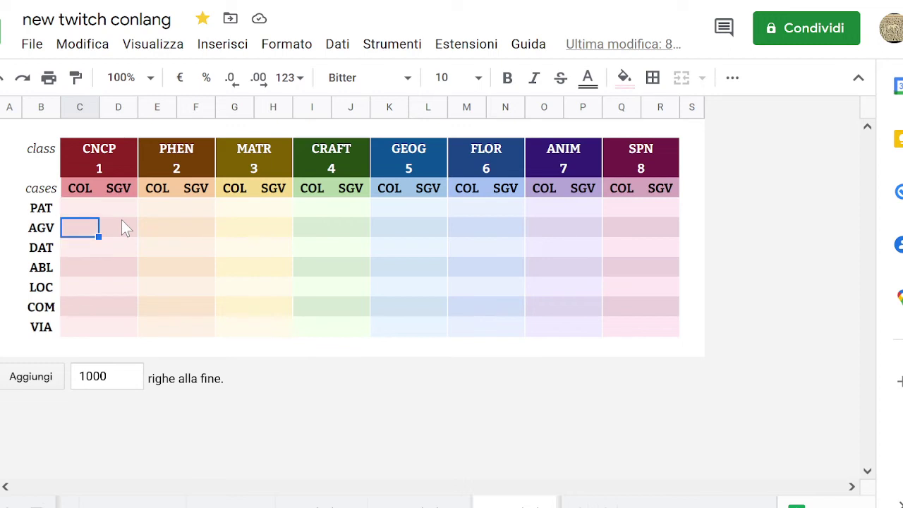
{"action": "key", "text": "Down"}
{"action": "key", "text": "Up"}
{"action": "key", "text": "Down"}
{"action": "key", "text": "Down"}
{"action": "key", "text": "Down"}
{"action": "key", "text": "Down"}
{"action": "key", "text": "Down"}
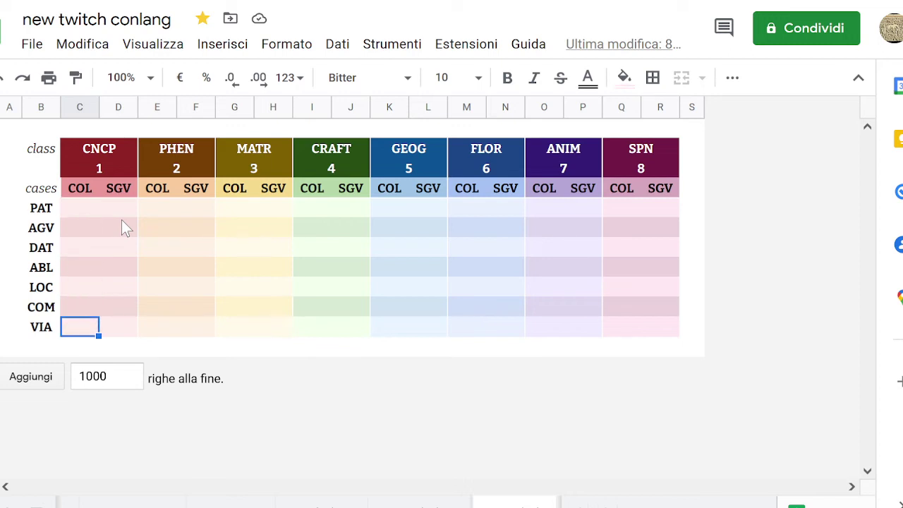
{"action": "key", "text": "Up"}
{"action": "key", "text": "Up"}
{"action": "key", "text": "Up"}
{"action": "key", "text": "Up"}
{"action": "key", "text": "Up"}
{"action": "key", "text": "Up"}
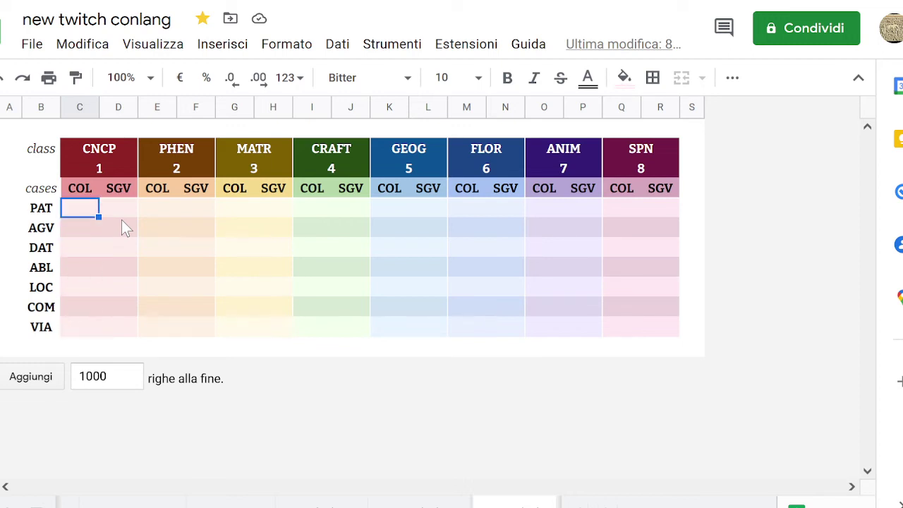
{"action": "key", "text": "Down"}
{"action": "key", "text": "Up"}
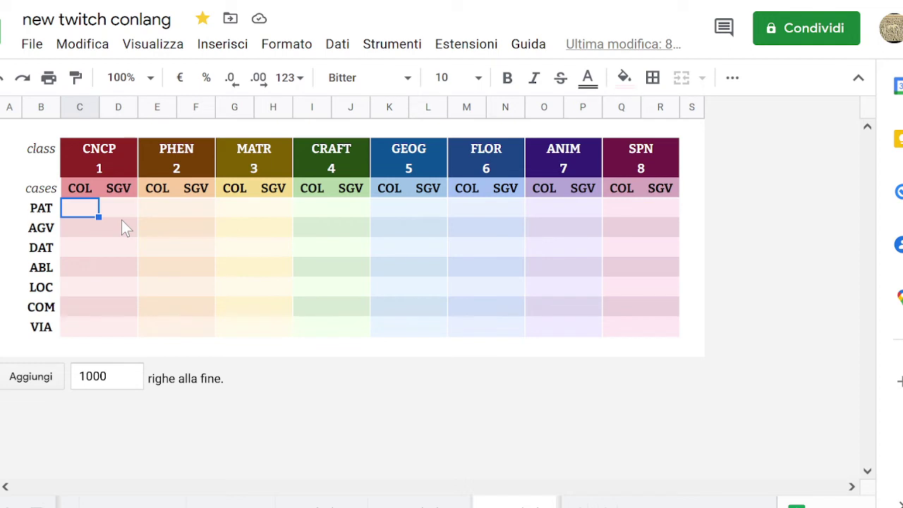
Go through the PAT row across all noun classes, up to the COL and SGV cells of SPN.
{"action": "key", "text": "Right"}
{"action": "key", "text": "Right"}
{"action": "key", "text": "Right"}
{"action": "key", "text": "Right"}
{"action": "key", "text": "Right"}
{"action": "key", "text": "Right"}
{"action": "key", "text": "Right"}
{"action": "key", "text": "Right"}
{"action": "key", "text": "Right"}
{"action": "key", "text": "Right"}
{"action": "key", "text": "Right"}
{"action": "key", "text": "Right"}
{"action": "key", "text": "Right"}
{"action": "key", "text": "Right"}
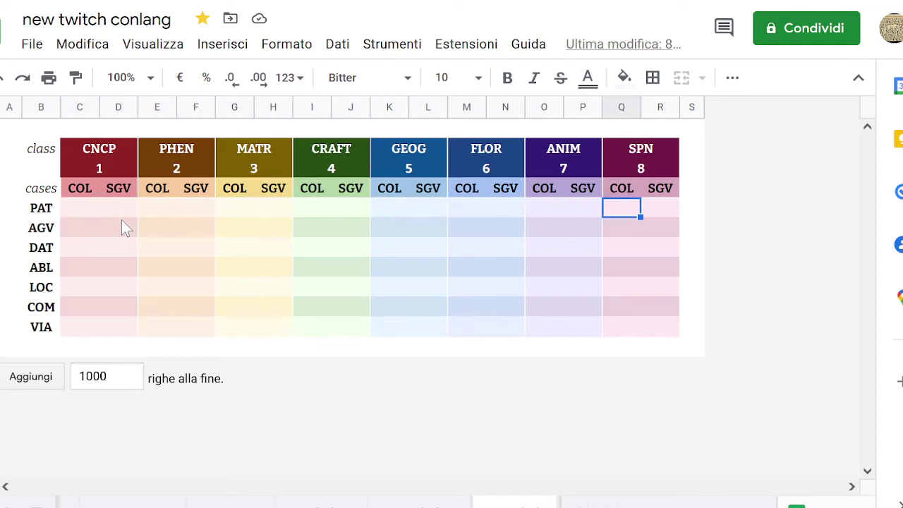
{"action": "key", "text": "Right"}
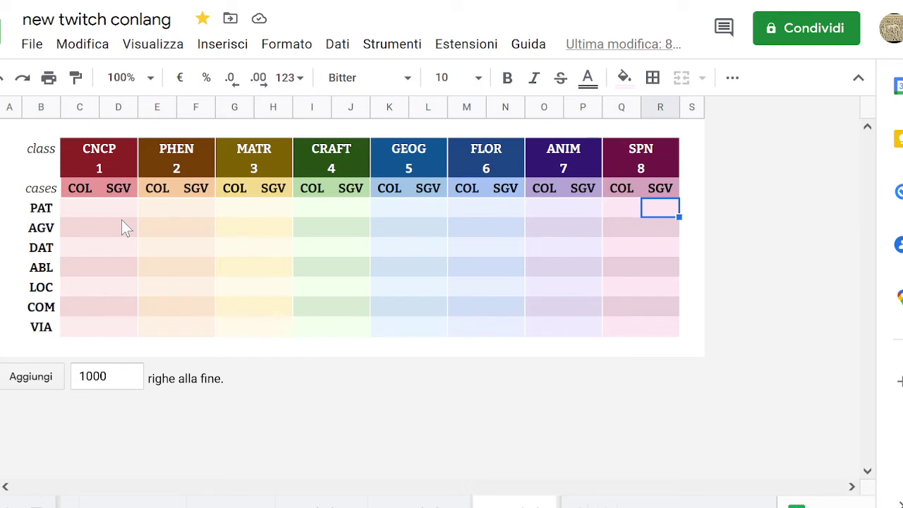
{"action": "key", "text": "Left"}
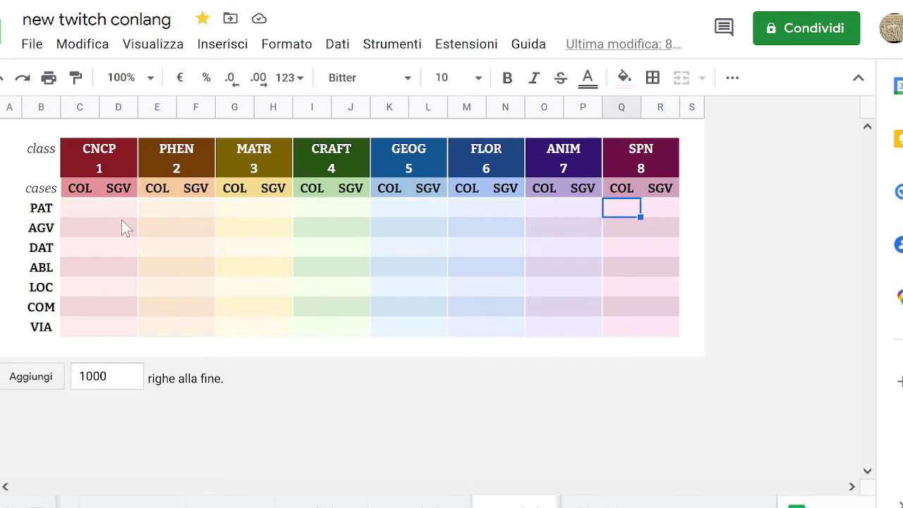
{"action": "key", "text": "Right"}
{"action": "key", "text": "Left"}
{"action": "key", "text": "Left"}
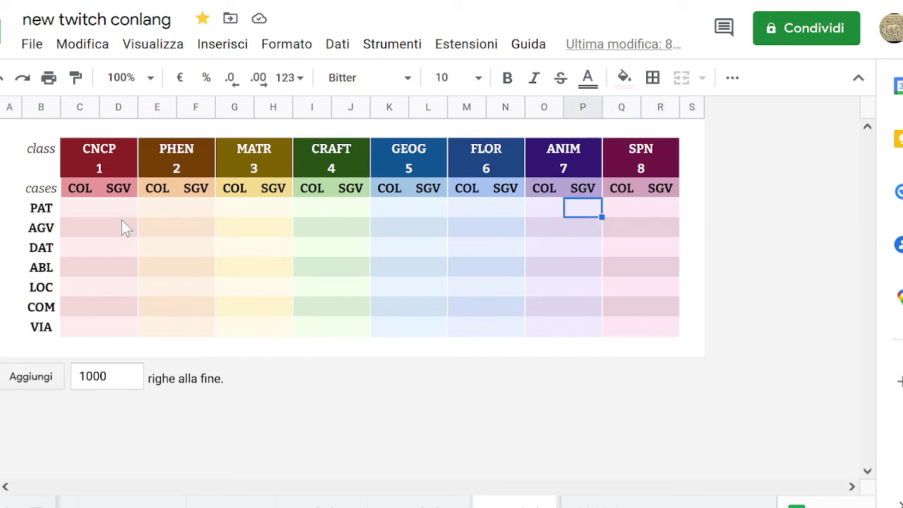
{"action": "key", "text": "Right"}
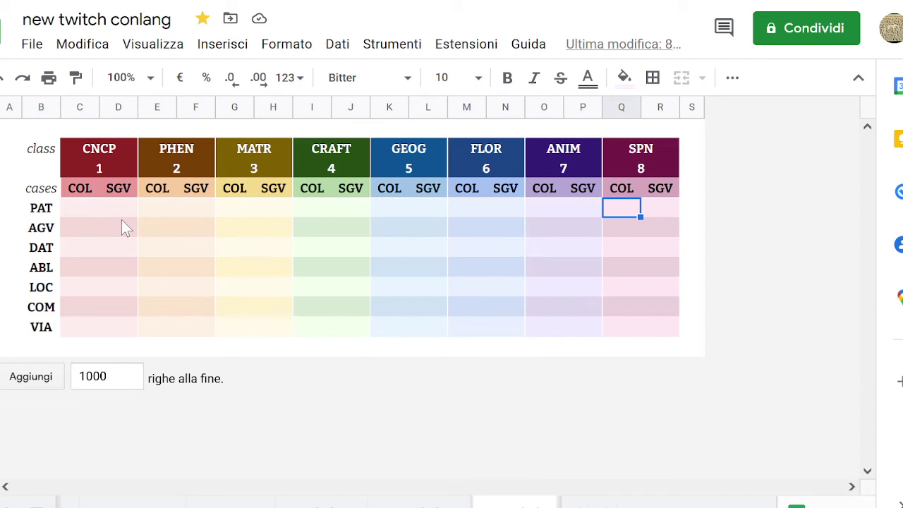
Review the PAT row back from the SPN class to the CNCP class's COL cell.
{"action": "key", "text": "Down"}
{"action": "key", "text": "Up"}
{"action": "key", "text": "Left"}
{"action": "key", "text": "Left"}
{"action": "key", "text": "Left"}
{"action": "key", "text": "Left"}
{"action": "key", "text": "Left"}
{"action": "key", "text": "Left"}
{"action": "key", "text": "Left"}
{"action": "key", "text": "Left"}
{"action": "key", "text": "Left"}
{"action": "key", "text": "Right"}
{"action": "key", "text": "Right"}
{"action": "key", "text": "Right"}
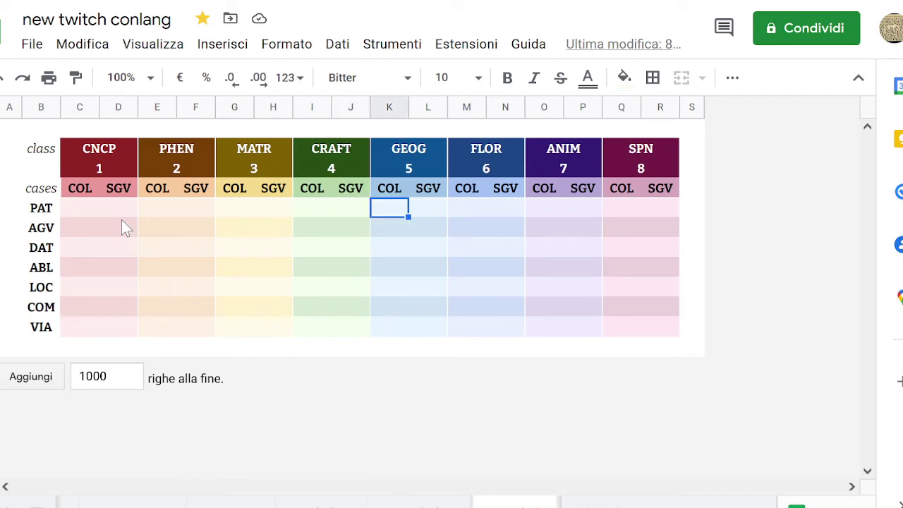
{"action": "key", "text": "Left"}
{"action": "key", "text": "Left"}
{"action": "key", "text": "Left"}
{"action": "key", "text": "Left"}
{"action": "key", "text": "Left"}
{"action": "key", "text": "Left"}
{"action": "key", "text": "Left"}
{"action": "key", "text": "Left"}
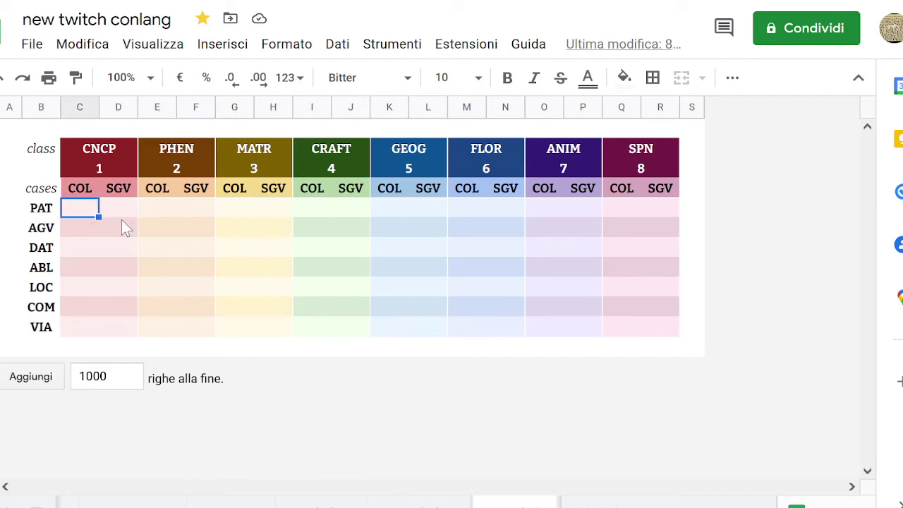
Review the CNCP class's COL and SGV cells and its case rows once more, ending at PAT.
{"action": "key", "text": "Right"}
{"action": "key", "text": "Left"}
{"action": "key", "text": "Up"}
{"action": "key", "text": "Down"}
{"action": "key", "text": "Down"}
{"action": "key", "text": "Down"}
{"action": "key", "text": "Down"}
{"action": "key", "text": "Down"}
{"action": "key", "text": "Down"}
{"action": "key", "text": "Down"}
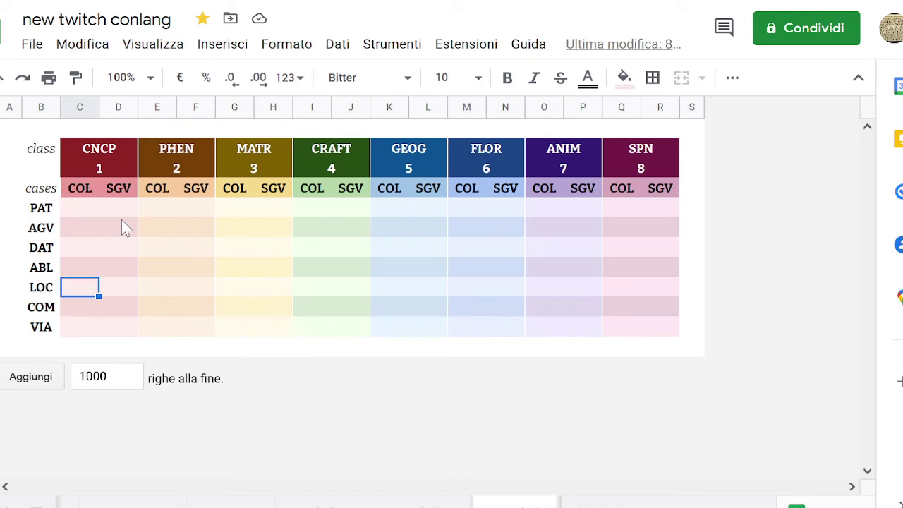
{"action": "key", "text": "Up"}
{"action": "key", "text": "Up"}
{"action": "key", "text": "Up"}
{"action": "key", "text": "Up"}
{"action": "key", "text": "Up"}
{"action": "key", "text": "Up"}
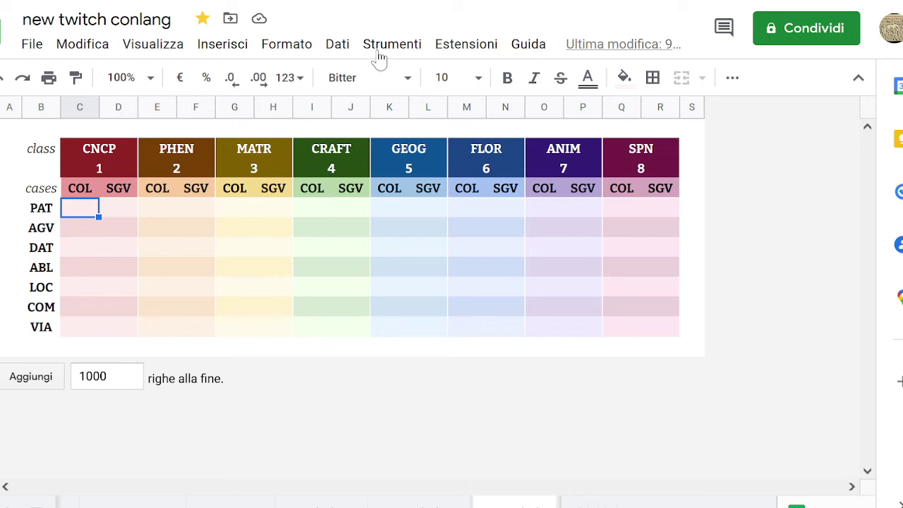
Select the whole declension body from CNCP COL PAT to SPN SGV VIA, and examine its SPN SGV VIA cell.
{"action": "left_click_drag", "start_coordinate": [83, 208], "coordinate": [639, 331]}
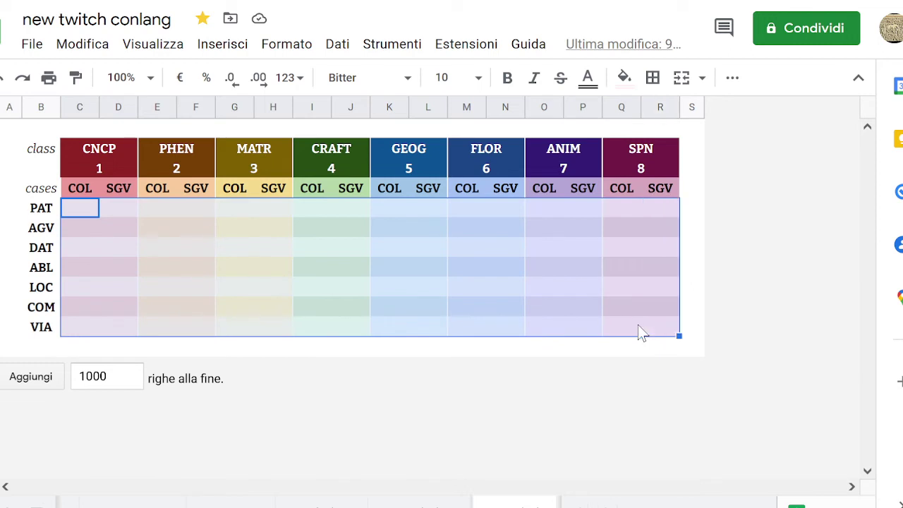
{"action": "left_click", "coordinate": [697, 334]}
{"action": "key", "text": "Left"}
{"action": "key", "text": "Right"}
{"action": "key", "text": "Left"}
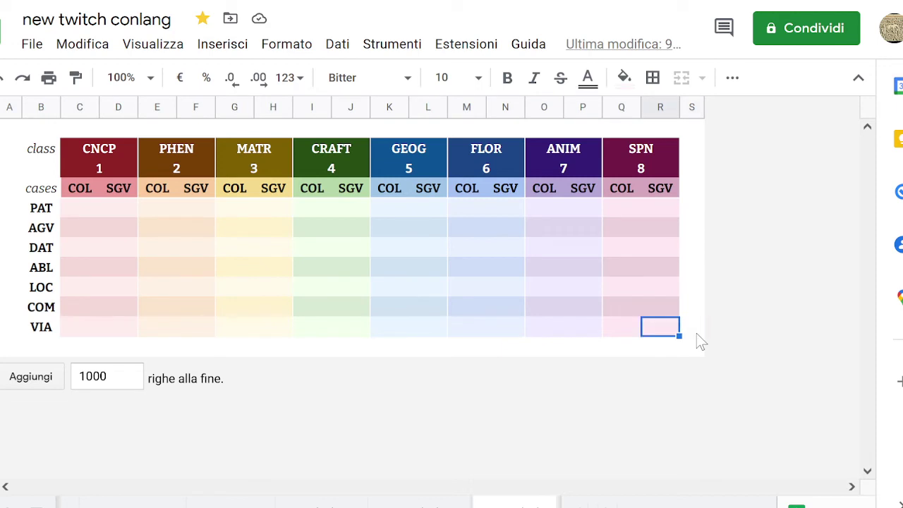
{"action": "key", "text": "Up"}
{"action": "key", "text": "Down"}
{"action": "key", "text": "Left"}
{"action": "key", "text": "Right"}
{"action": "key", "text": "Down"}
{"action": "key", "text": "Up"}
{"action": "left_click", "coordinate": [96, 212]}
{"action": "key", "text": "Right"}
{"action": "key", "text": "Left"}
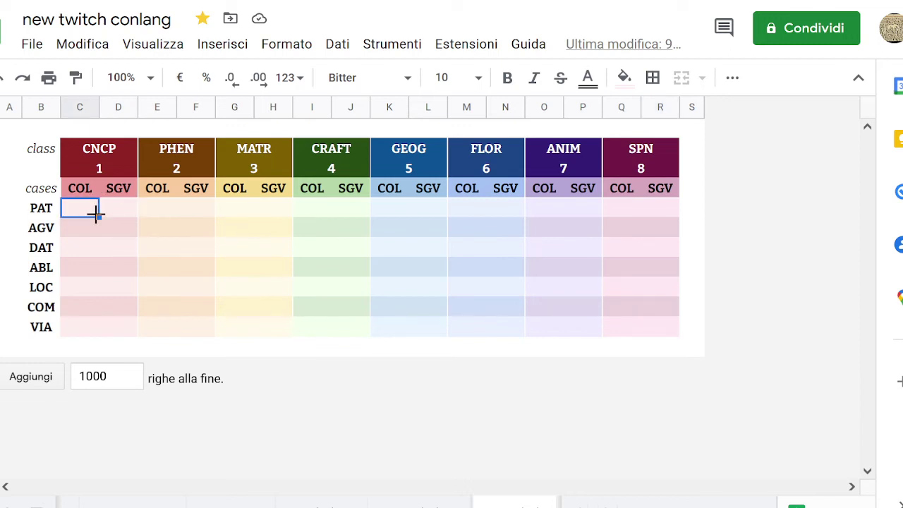
{"action": "key", "text": "Right"}
{"action": "key", "text": "Left"}
{"action": "key", "text": "Right"}
{"action": "key", "text": "Left"}
{"action": "key", "text": "Down"}
{"action": "key", "text": "Up"}
Open the sheet with the morphosyntactic alignment and typology tables and examine the chosen flexivity, exponence and synthesis values.
{"action": "left_click", "coordinate": [230, 503]}
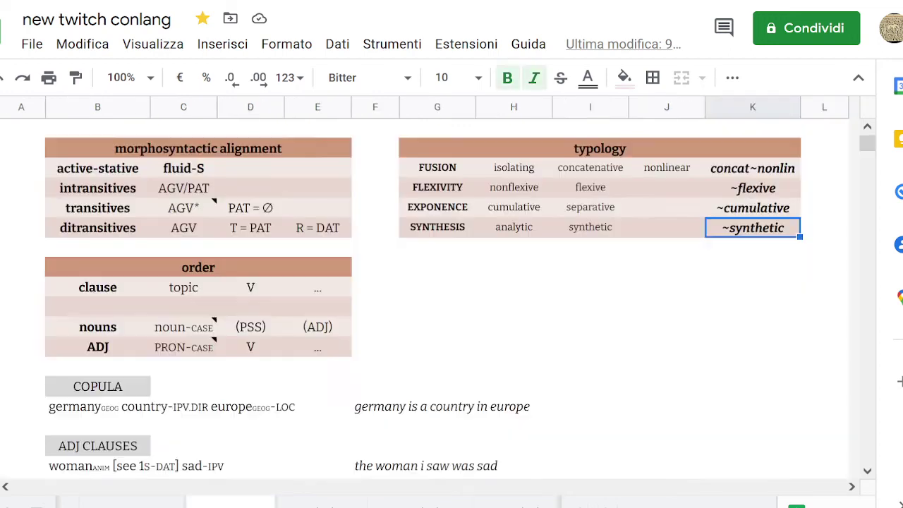
{"action": "left_click", "coordinate": [735, 192]}
{"action": "key", "text": "Down"}
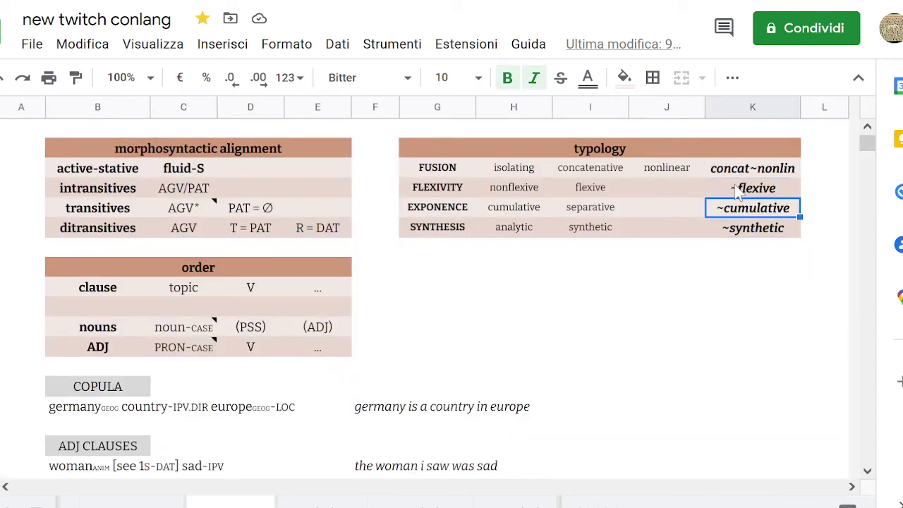
{"action": "key", "text": "Down"}
{"action": "key", "text": "Up"}
{"action": "key", "text": "Down"}
{"action": "key", "text": "Up"}
{"action": "key", "text": "Down"}
{"action": "key", "text": "Up"}
{"action": "key", "text": "Down"}
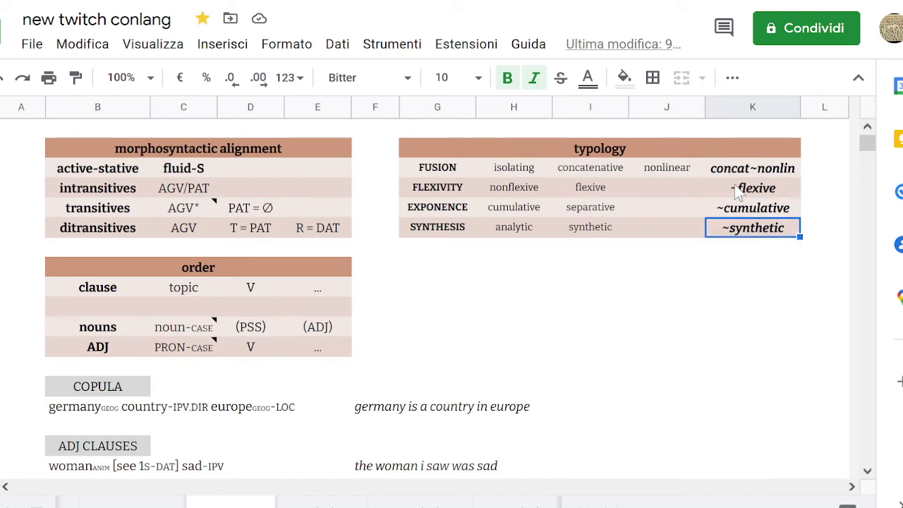
{"action": "key", "text": "Up"}
{"action": "key", "text": "Left"}
{"action": "key", "text": "Right"}
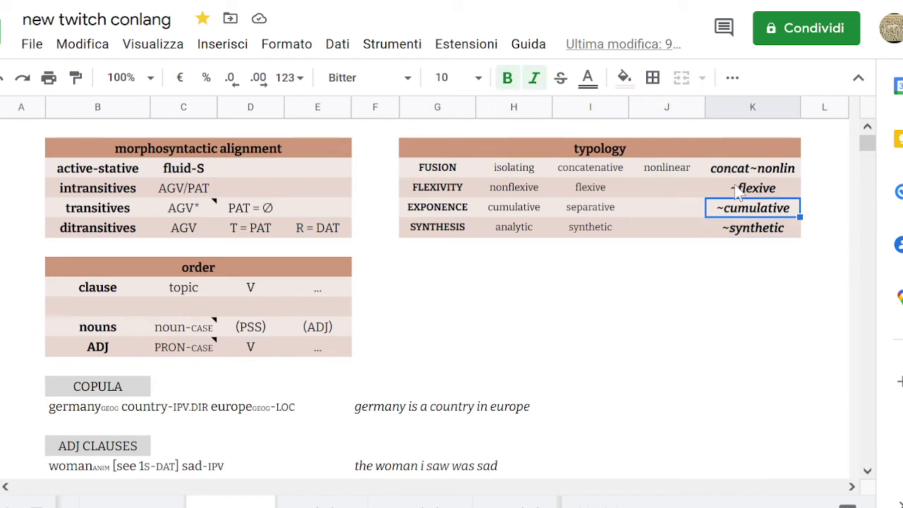
Compare the cumulative and separative options in the EXPONENCE row with the value chosen for the language.
{"action": "key", "text": "Left"}
{"action": "key", "text": "Left"}
{"action": "key", "text": "Left"}
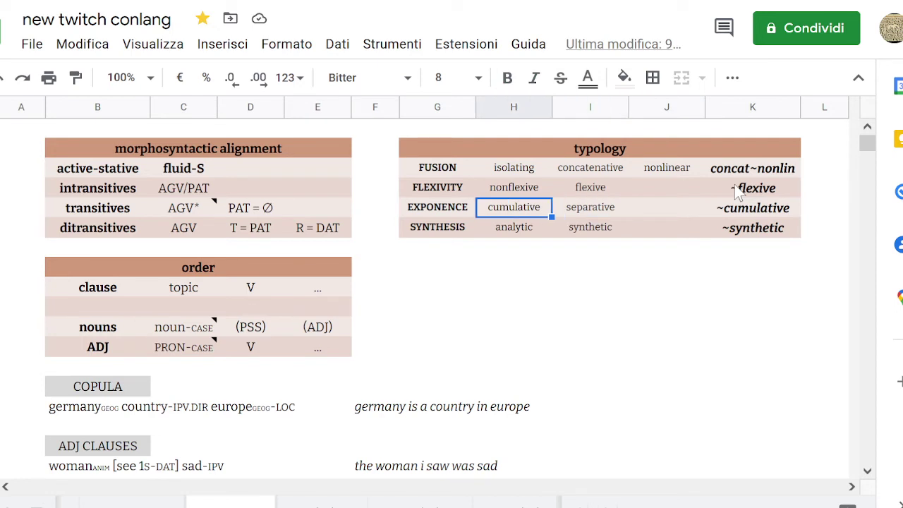
{"action": "key", "text": "shift+Right"}
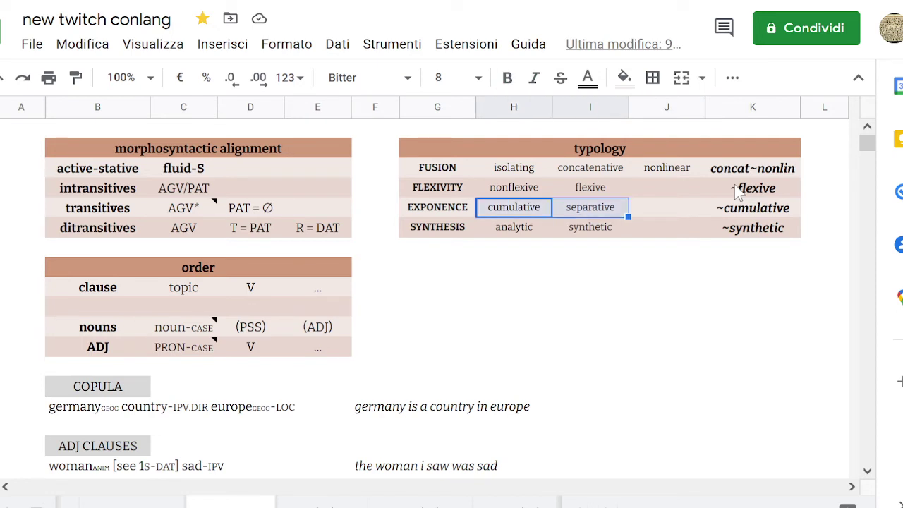
{"action": "key", "text": "shift+Left"}
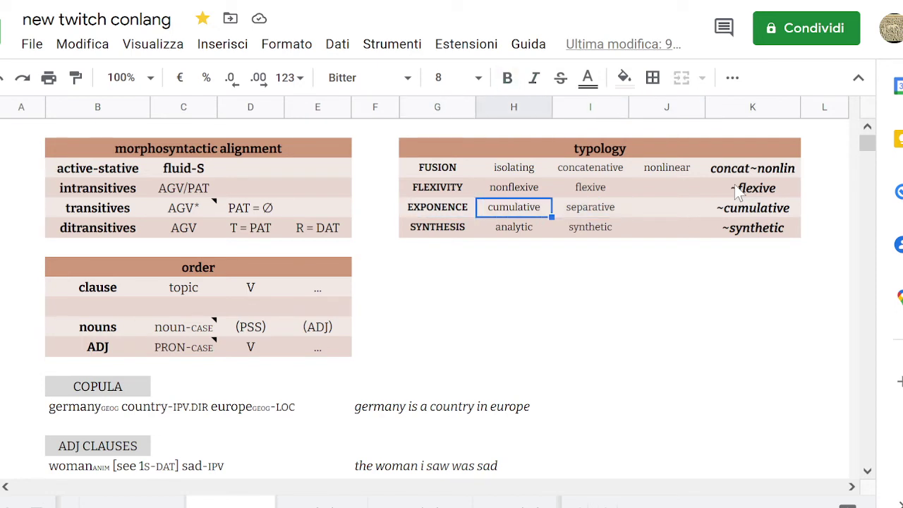
{"action": "key", "text": "shift+Right"}
{"action": "key", "text": "Right"}
{"action": "key", "text": "Right"}
{"action": "key", "text": "Right"}
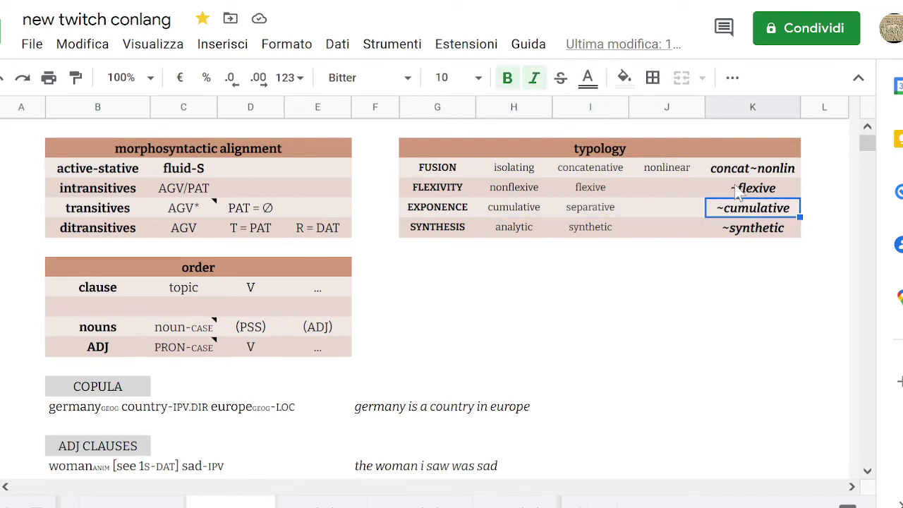
{"action": "key", "text": "Left"}
{"action": "key", "text": "Left"}
{"action": "key", "text": "Left"}
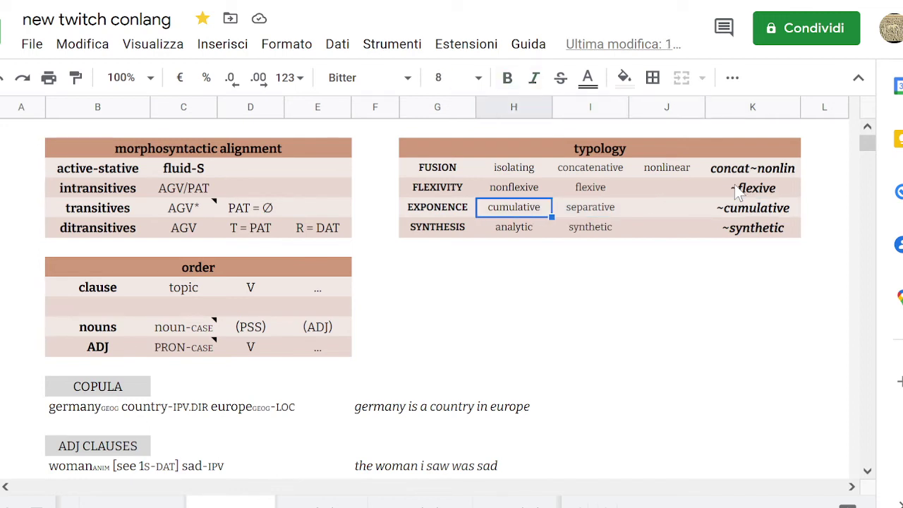
{"action": "key", "text": "shift+Right"}
{"action": "key", "text": "Right"}
{"action": "key", "text": "Right"}
{"action": "key", "text": "Right"}
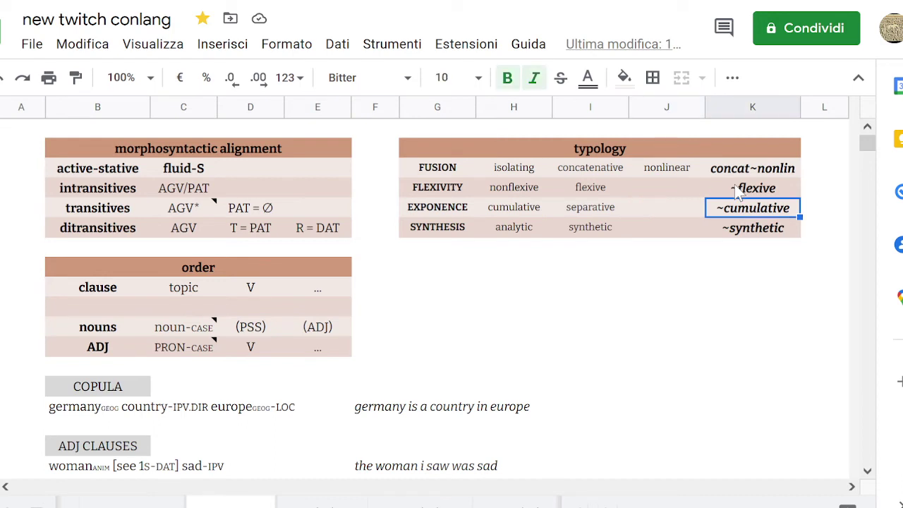
{"action": "key", "text": "Left"}
{"action": "key", "text": "Left"}
{"action": "key", "text": "Left"}
{"action": "key", "text": "shift+Right"}
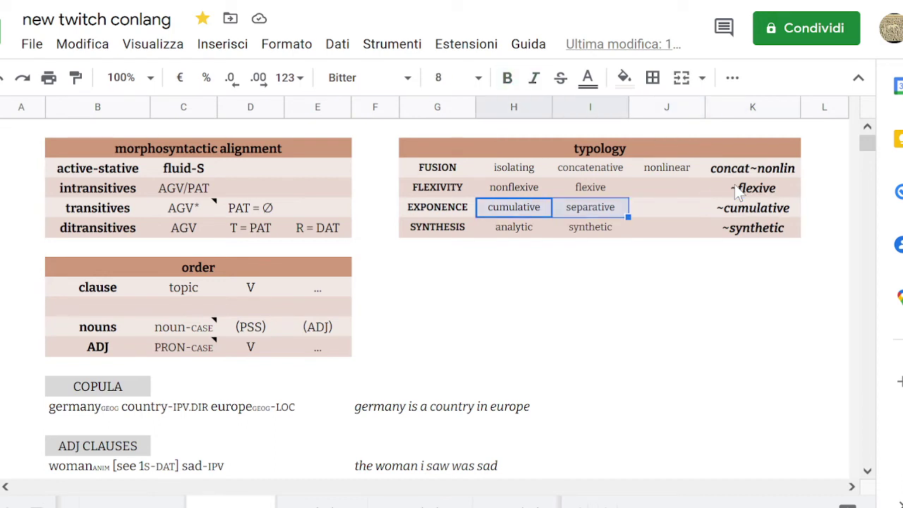
Examine the separative option in the EXPONENCE row against the chosen ~cumulative value.
{"action": "key", "text": "Right"}
{"action": "key", "text": "Left"}
{"action": "key", "text": "Right"}
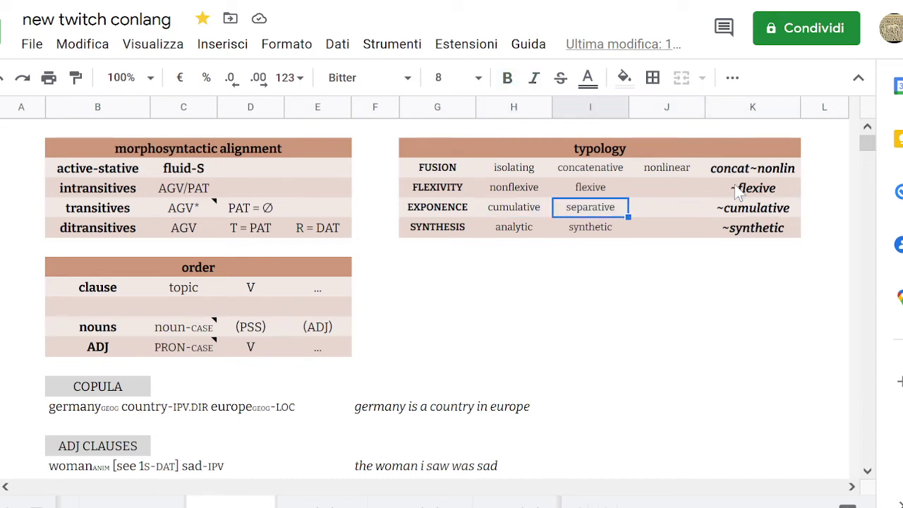
{"action": "key", "text": "Right"}
{"action": "key", "text": "Left"}
{"action": "key", "text": "Right"}
{"action": "key", "text": "Right"}
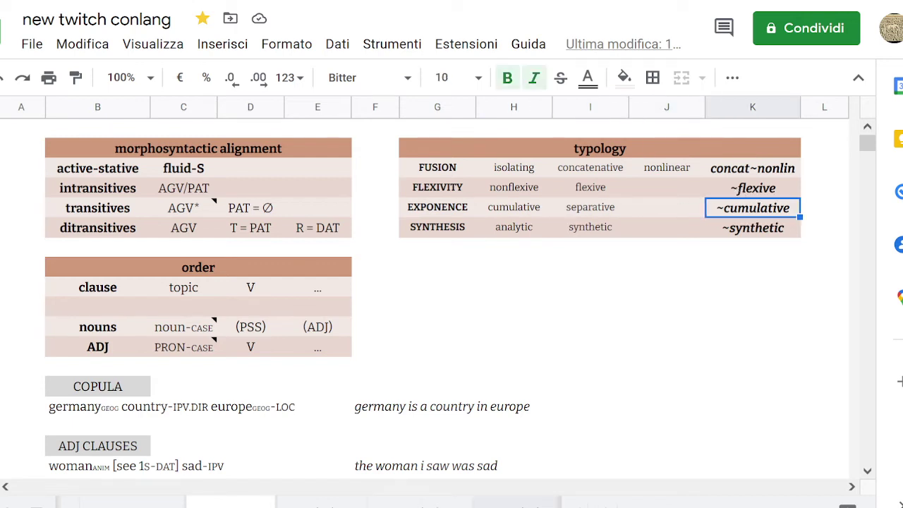
Return to the noun declension sheet and examine the CNCP COL cells from PAT down to ABL.
{"action": "left_click", "coordinate": [515, 502]}
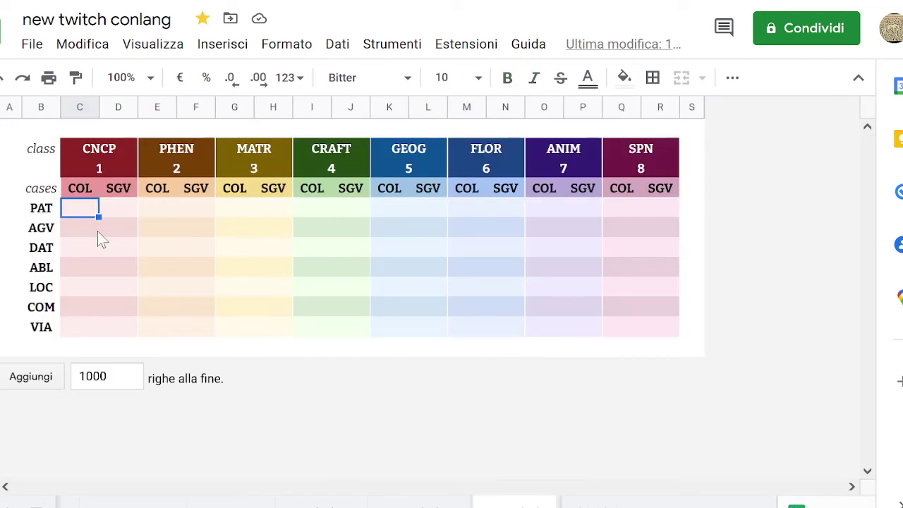
{"action": "left_click", "coordinate": [99, 234]}
{"action": "key", "text": "Up"}
{"action": "key", "text": "Down"}
{"action": "key", "text": "Up"}
{"action": "key", "text": "Down"}
{"action": "key", "text": "shift+Down"}
{"action": "key", "text": "shift+Down"}
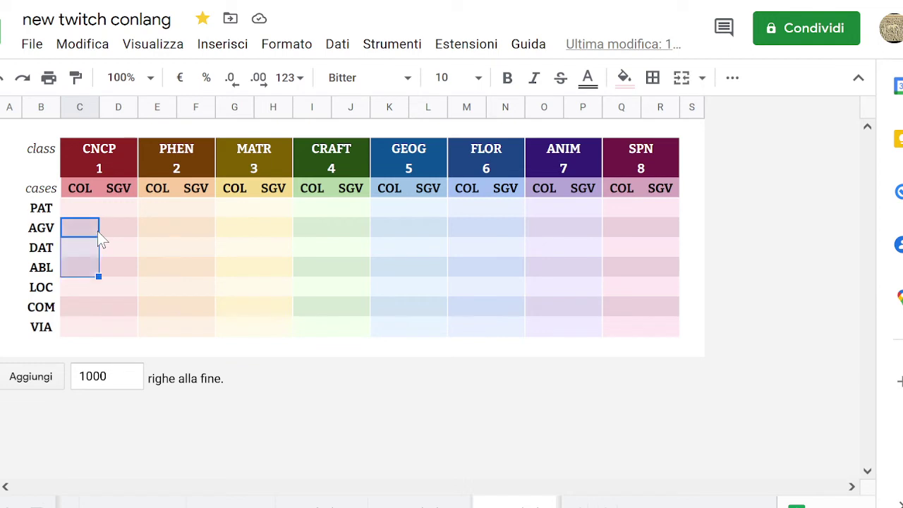
{"action": "key", "text": "Up"}
{"action": "key", "text": "Down"}
{"action": "key", "text": "Up"}
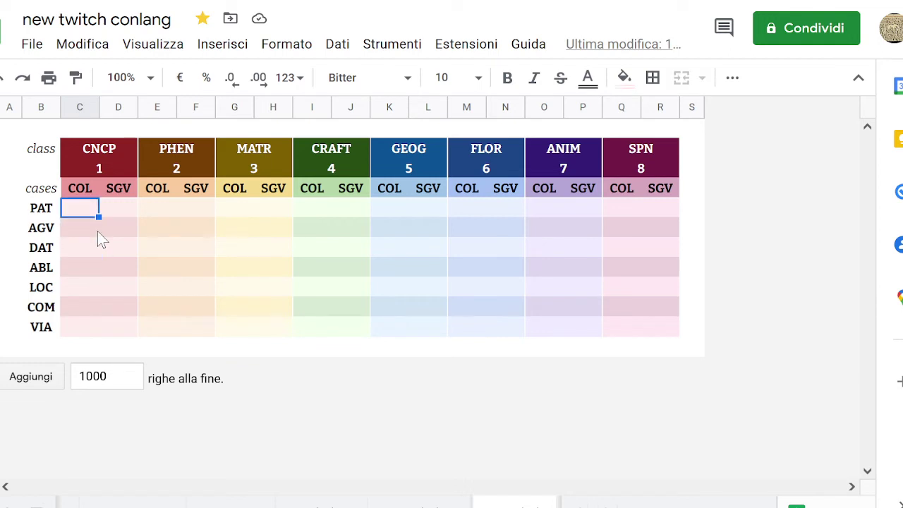
Highlight the PAT row across all classes from CNCP COL to SPN SGV, then reduce the selection to CNCP COL PAT.
{"action": "key", "text": "shift+Right"}
{"action": "key", "text": "shift+Right"}
{"action": "key", "text": "shift+Right"}
{"action": "key", "text": "shift+Right"}
{"action": "key", "text": "shift+Right"}
{"action": "key", "text": "shift+Right"}
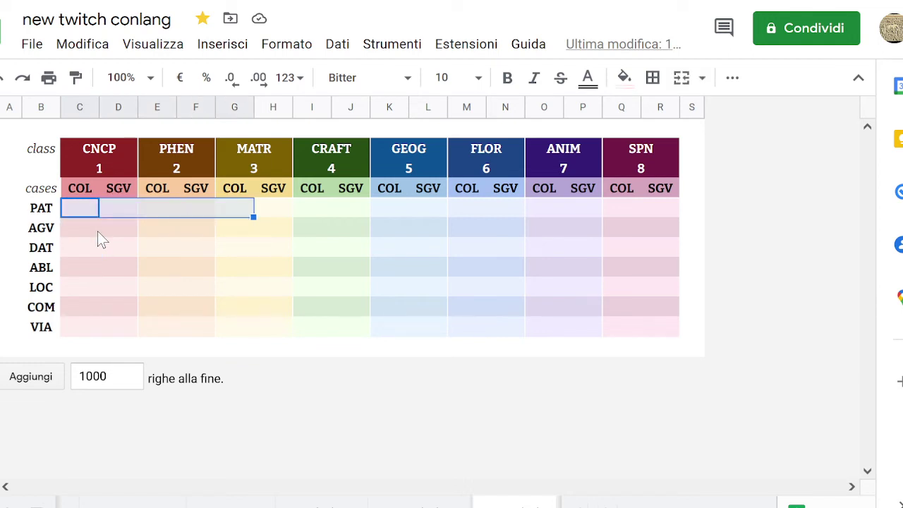
{"action": "key", "text": "shift+Right"}
{"action": "key", "text": "shift+Right"}
{"action": "key", "text": "shift+Right"}
{"action": "key", "text": "shift+Right"}
{"action": "key", "text": "shift+Right"}
{"action": "key", "text": "shift+Right"}
{"action": "key", "text": "shift+Right"}
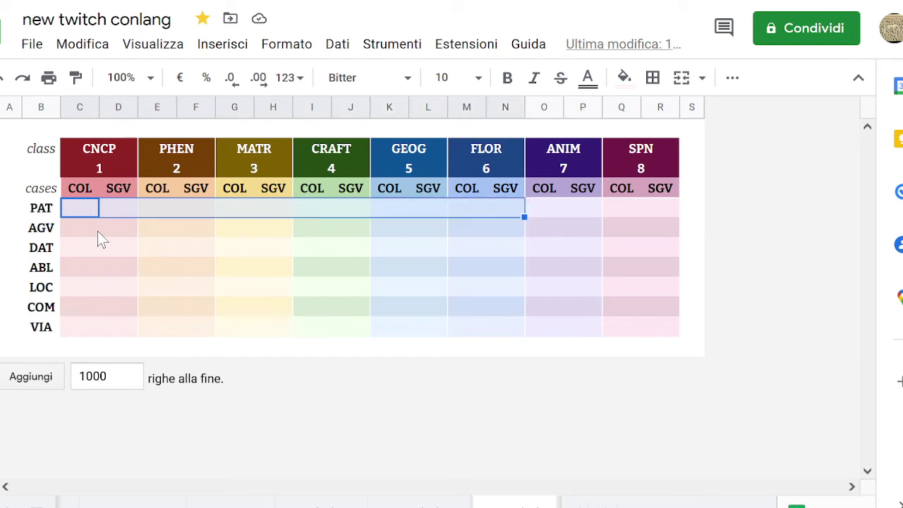
{"action": "key", "text": "shift+Right"}
{"action": "key", "text": "shift+Right"}
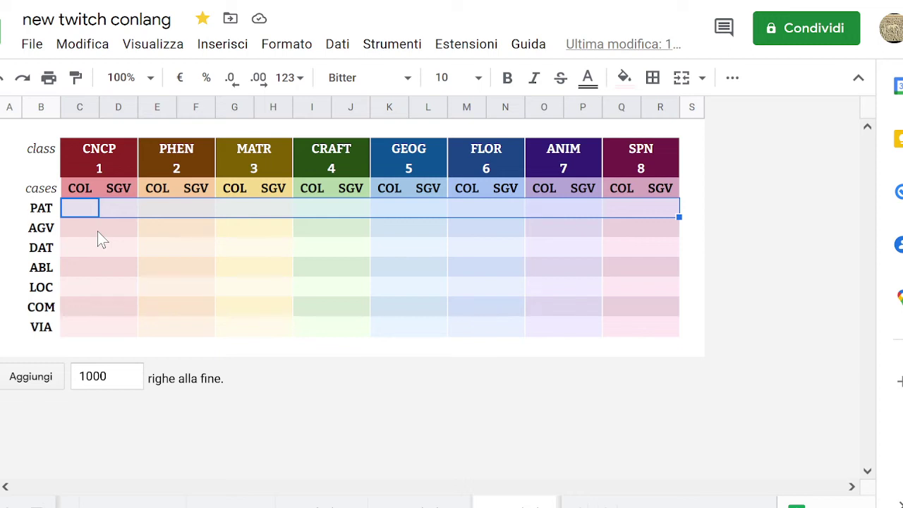
{"action": "key", "text": "Escape"}
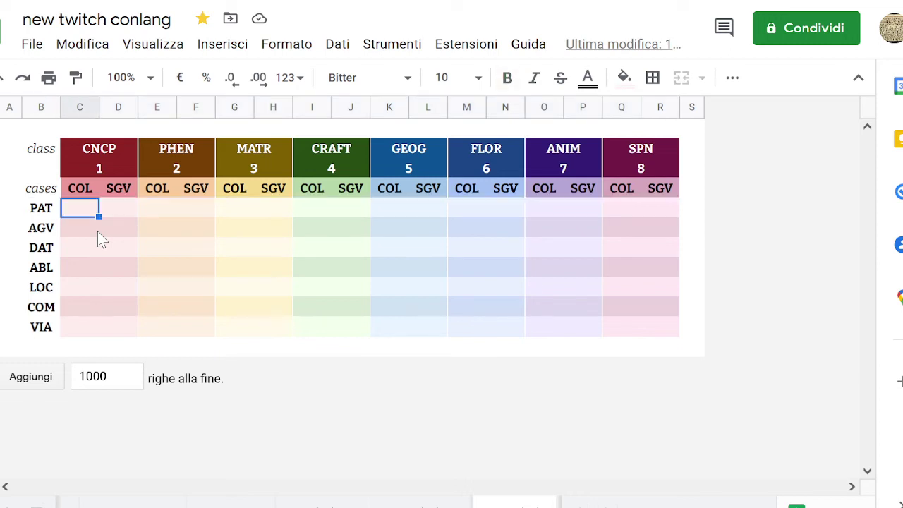
Highlight the CNCP COL cases other than PAT, from AGV through VIA, then reduce the selection to AGV.
{"action": "left_click", "coordinate": [97, 231]}
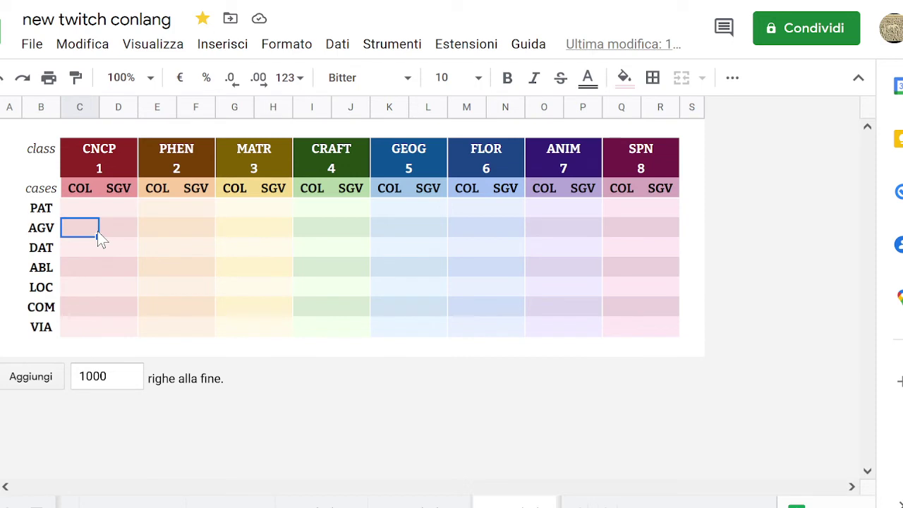
{"action": "key", "text": "Up"}
{"action": "left_click", "coordinate": [97, 232]}
{"action": "key", "text": "shift+Down"}
{"action": "key", "text": "shift+Down"}
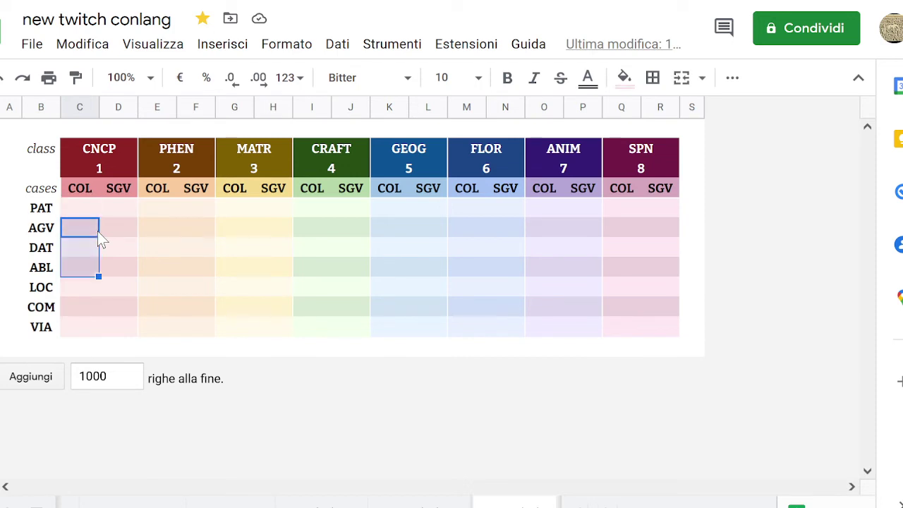
{"action": "key", "text": "shift+Down"}
{"action": "key", "text": "shift+Up"}
{"action": "key", "text": "shift+Up"}
{"action": "key", "text": "shift+Down"}
{"action": "key", "text": "shift+Down"}
{"action": "key", "text": "shift+Down"}
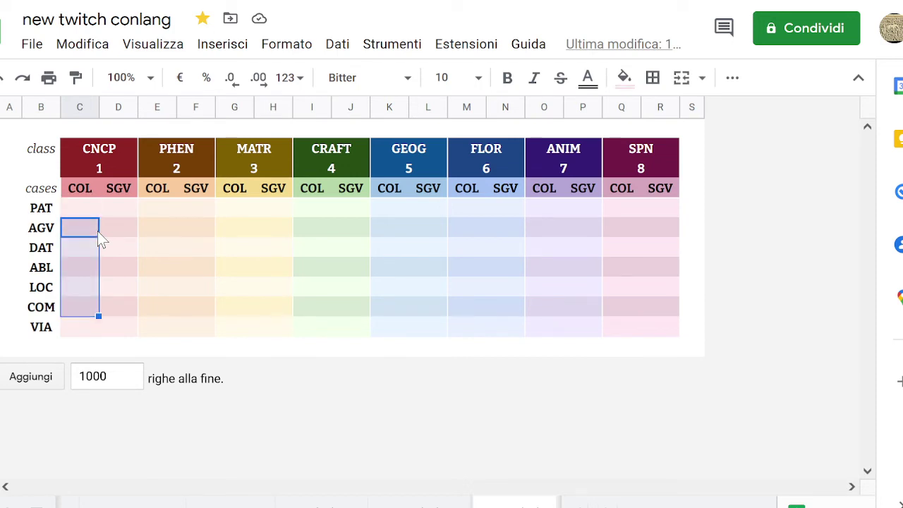
{"action": "key", "text": "shift+Down"}
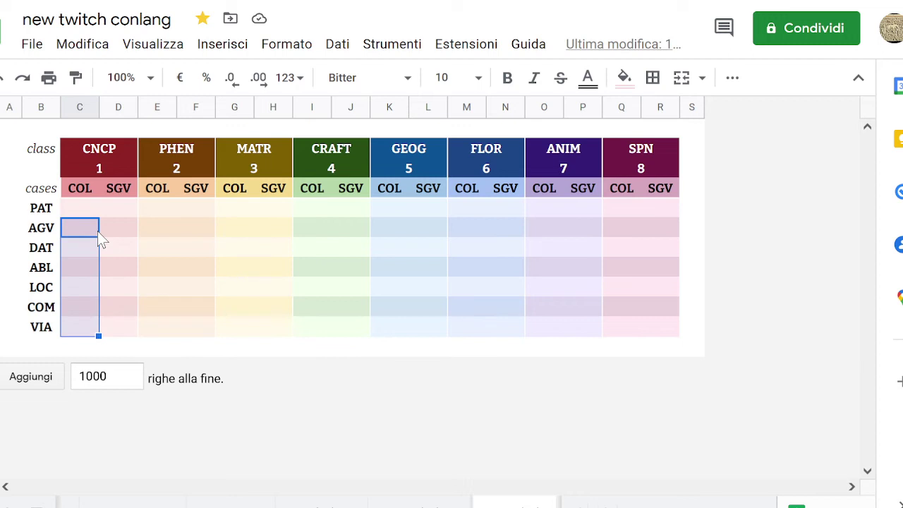
{"action": "key", "text": "shift+Up"}
{"action": "key", "text": "shift+Up"}
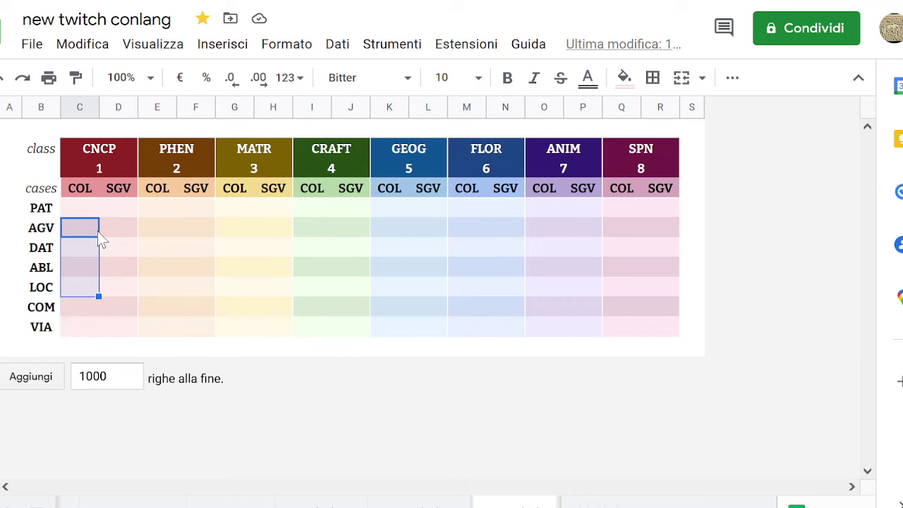
{"action": "key", "text": "shift+Up"}
{"action": "key", "text": "shift+Up"}
{"action": "key", "text": "shift+Up"}
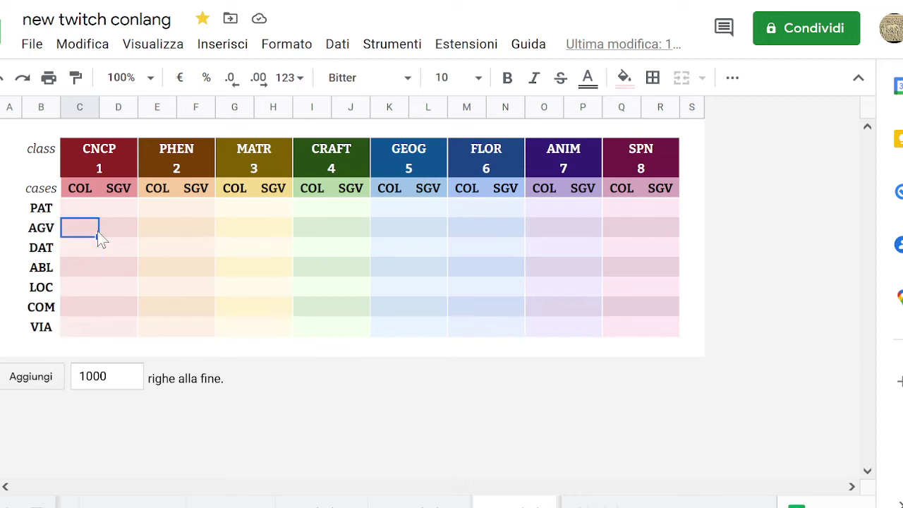
Examine the CNCP COL cases below AGV once more and compare them with the PAT cell.
{"action": "key", "text": "shift+Down"}
{"action": "key", "text": "shift+Down"}
{"action": "key", "text": "shift+Down"}
{"action": "key", "text": "shift+Up"}
{"action": "key", "text": "shift+Up"}
{"action": "key", "text": "shift+Up"}
{"action": "key", "text": "shift+Down"}
{"action": "key", "text": "shift+Down"}
{"action": "key", "text": "shift+Up"}
{"action": "key", "text": "shift+Up"}
{"action": "key", "text": "shift+Up"}
{"action": "key", "text": "Down"}
{"action": "key", "text": "Up"}
{"action": "key", "text": "Up"}
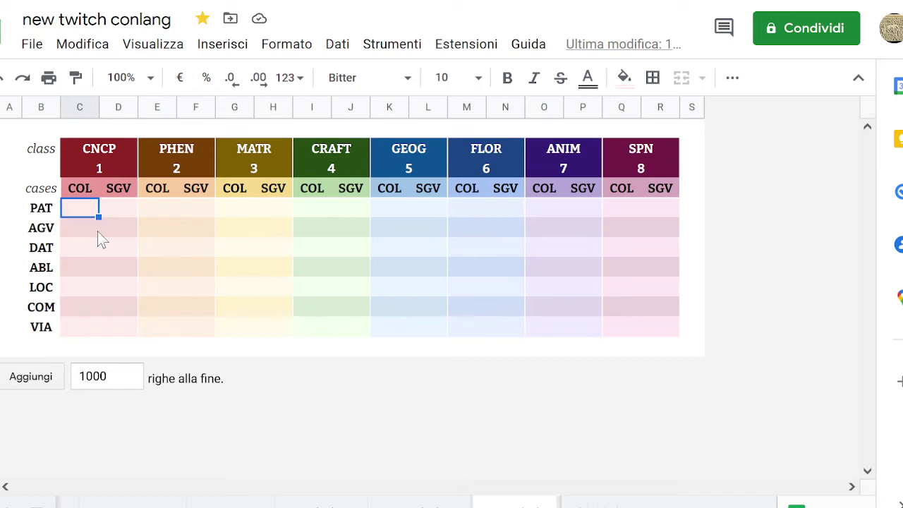
Compare the COL and SGV cells of the CNCP class in the AGV and PAT rows, including their headers.
{"action": "key", "text": "Down"}
{"action": "key", "text": "Right"}
{"action": "key", "text": "Left"}
{"action": "key", "text": "Left"}
{"action": "key", "text": "Right"}
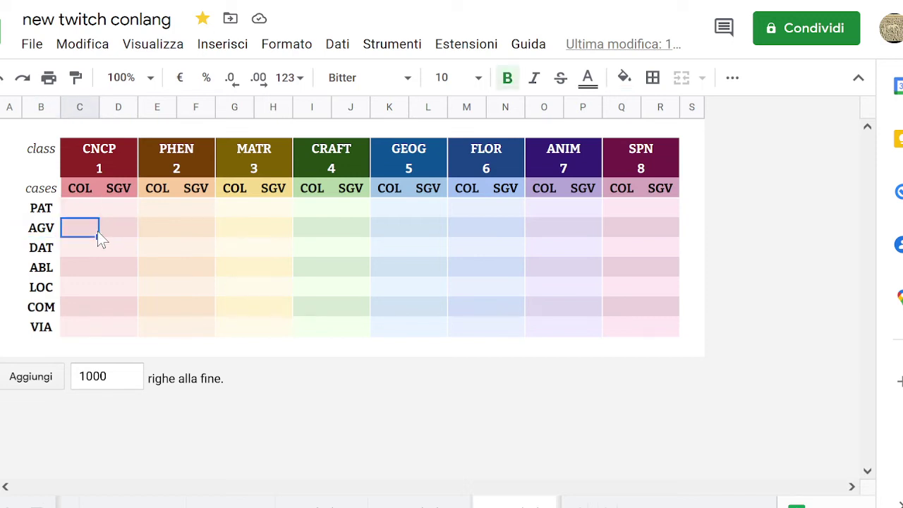
{"action": "key", "text": "Left"}
{"action": "key", "text": "Right"}
{"action": "key", "text": "Up"}
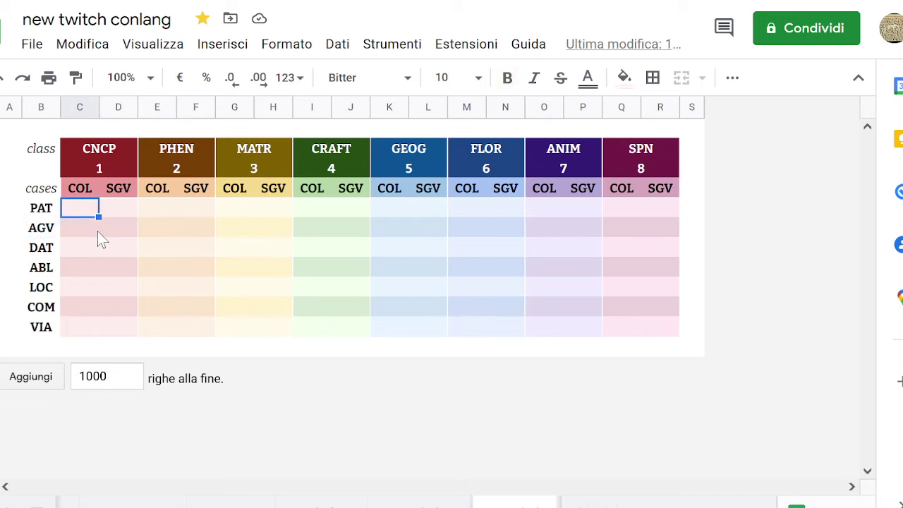
{"action": "key", "text": "Right"}
{"action": "key", "text": "Left"}
{"action": "key", "text": "Up"}
{"action": "key", "text": "Up"}
{"action": "key", "text": "Down"}
{"action": "key", "text": "Down"}
{"action": "key", "text": "Down"}
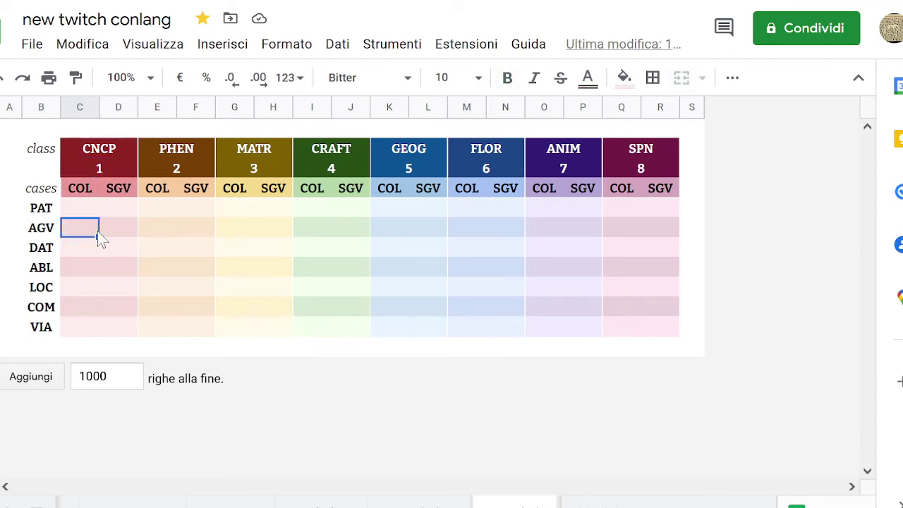
Review the CNCP COL case cells one by one from AGV down to COM and back up to PAT.
{"action": "key", "text": "Down"}
{"action": "key", "text": "Up"}
{"action": "key", "text": "Down"}
{"action": "key", "text": "Down"}
{"action": "key", "text": "Down"}
{"action": "key", "text": "Down"}
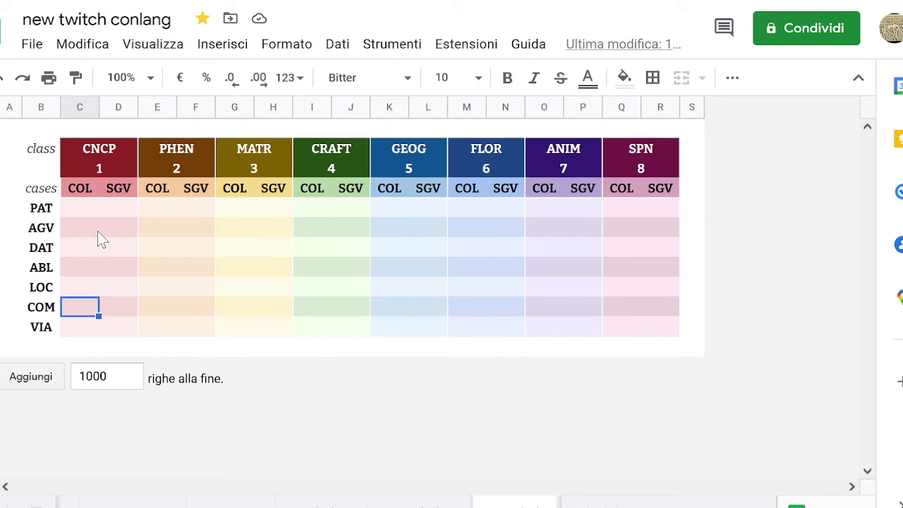
{"action": "key", "text": "Up"}
{"action": "key", "text": "Up"}
{"action": "key", "text": "Up"}
{"action": "key", "text": "Up"}
{"action": "key", "text": "Up"}
{"action": "key", "text": "Down"}
{"action": "key", "text": "Up"}
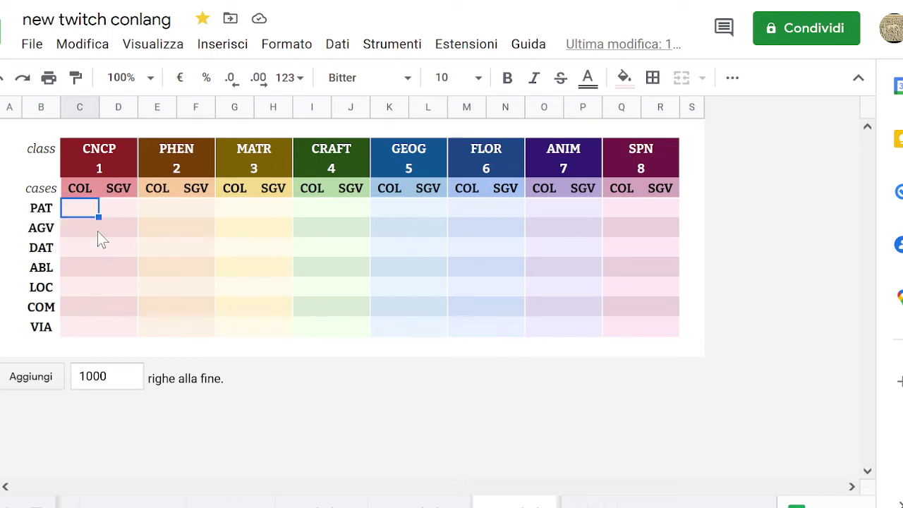
Compare CNCP COL's PAT and AGV cells, then review the PAT row across the classes to FLOR SGV.
{"action": "key", "text": "Down"}
{"action": "key", "text": "Up"}
{"action": "key", "text": "Down"}
{"action": "key", "text": "Up"}
{"action": "key", "text": "Right"}
{"action": "key", "text": "Right"}
{"action": "key", "text": "Right"}
{"action": "key", "text": "Right"}
{"action": "key", "text": "Right"}
{"action": "key", "text": "Right"}
{"action": "key", "text": "Right"}
{"action": "key", "text": "Right"}
{"action": "key", "text": "Right"}
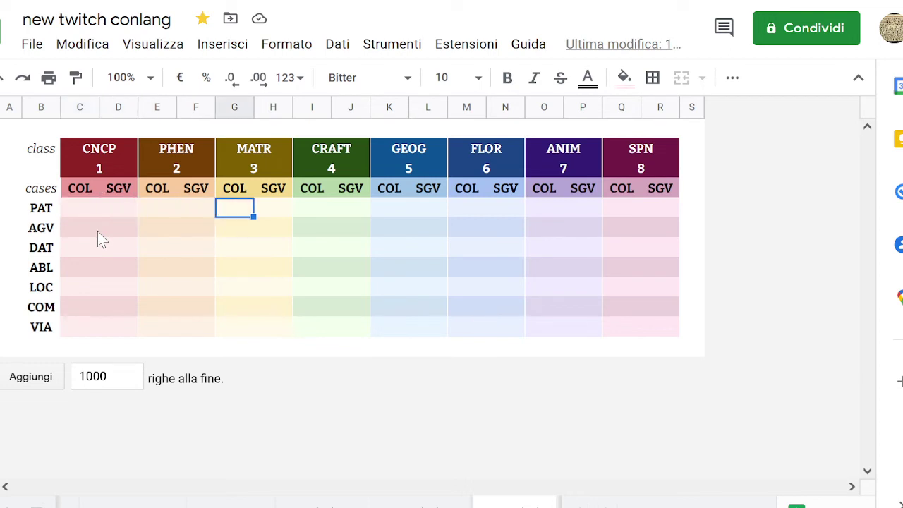
{"action": "key", "text": "Right"}
{"action": "key", "text": "Right"}
{"action": "key", "text": "Right"}
{"action": "key", "text": "Left"}
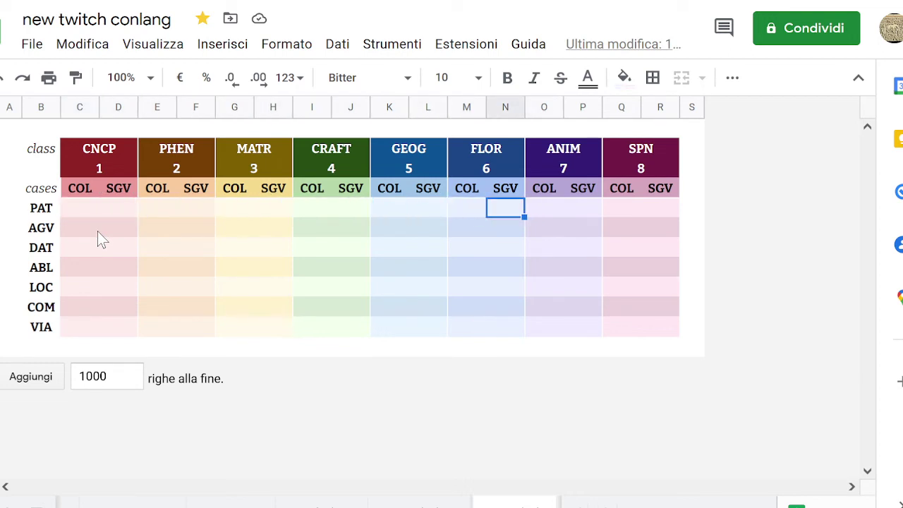
Go back and forth along the PAT row to compare the cells of the different noun classes.
{"action": "key", "text": "Left"}
{"action": "key", "text": "Left"}
{"action": "key", "text": "Left"}
{"action": "key", "text": "Left"}
{"action": "key", "text": "Left"}
{"action": "key", "text": "Right"}
{"action": "key", "text": "Right"}
{"action": "key", "text": "Right"}
{"action": "key", "text": "Right"}
{"action": "key", "text": "Right"}
{"action": "key", "text": "Right"}
{"action": "key", "text": "Right"}
{"action": "key", "text": "Right"}
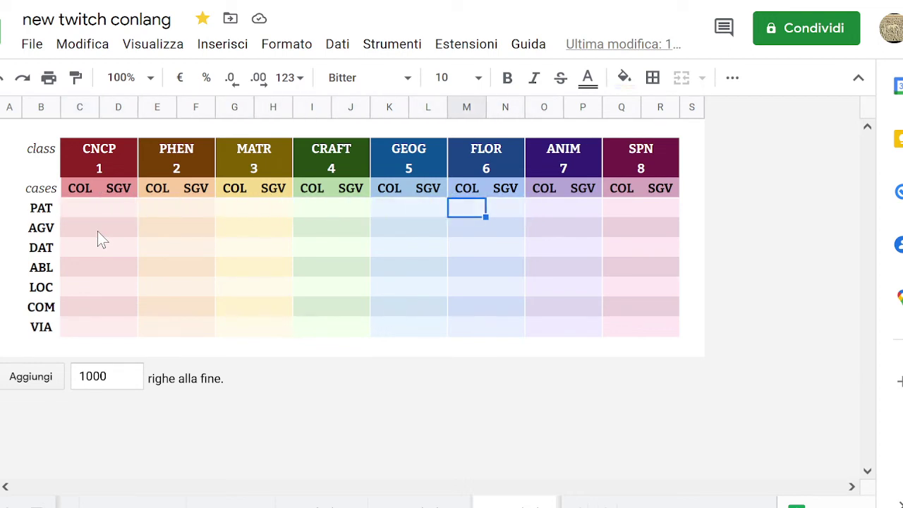
{"action": "key", "text": "Left"}
{"action": "key", "text": "Left"}
{"action": "key", "text": "Left"}
{"action": "key", "text": "Left"}
{"action": "key", "text": "Left"}
{"action": "key", "text": "Left"}
{"action": "key", "text": "Left"}
{"action": "key", "text": "Left"}
{"action": "key", "text": "Left"}
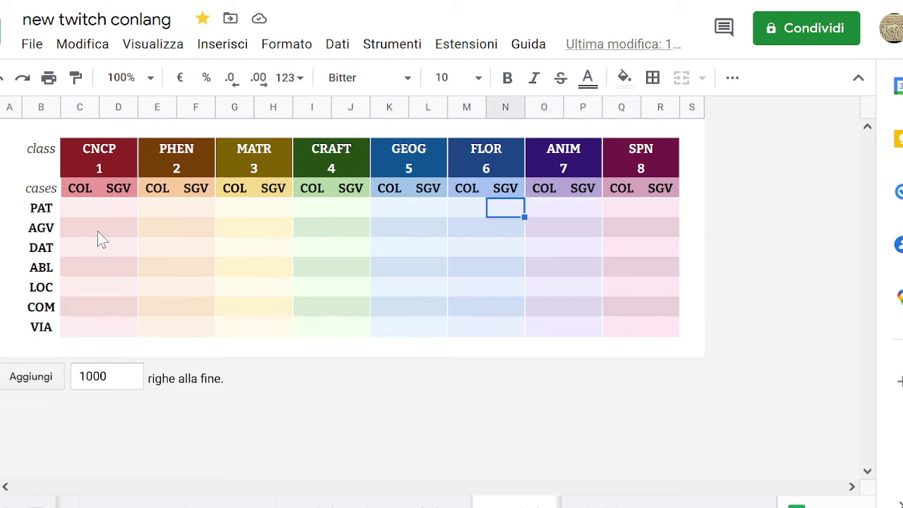
Compare the PAT cells of the GEOG, FLOR and ANIM classes, ending at GEOG SGV.
{"action": "key", "text": "Right"}
{"action": "key", "text": "Right"}
{"action": "key", "text": "Right"}
{"action": "key", "text": "Right"}
{"action": "key", "text": "Right"}
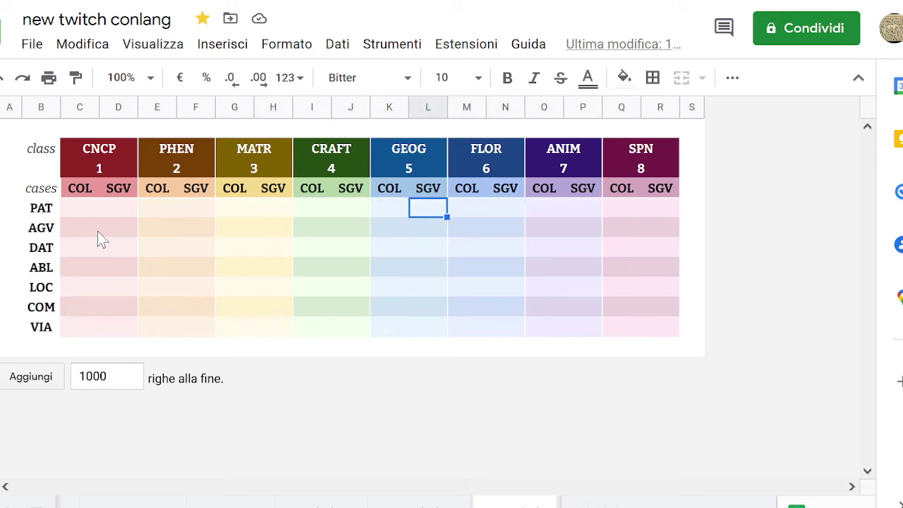
{"action": "key", "text": "Right"}
{"action": "key", "text": "Right"}
{"action": "key", "text": "Right"}
{"action": "key", "text": "Left"}
{"action": "key", "text": "Left"}
{"action": "key", "text": "Left"}
{"action": "key", "text": "Left"}
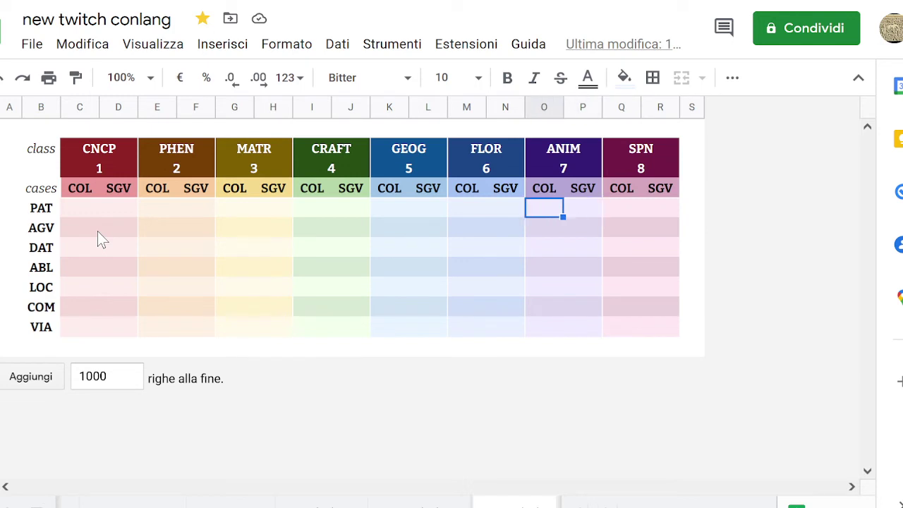
{"action": "key", "text": "Left"}
{"action": "key", "text": "Right"}
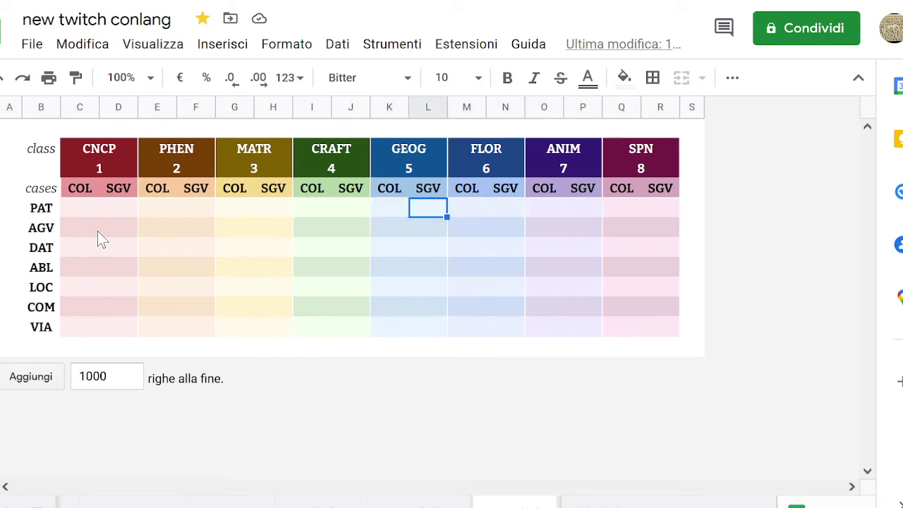
{"action": "key", "text": "Right"}
{"action": "key", "text": "Right"}
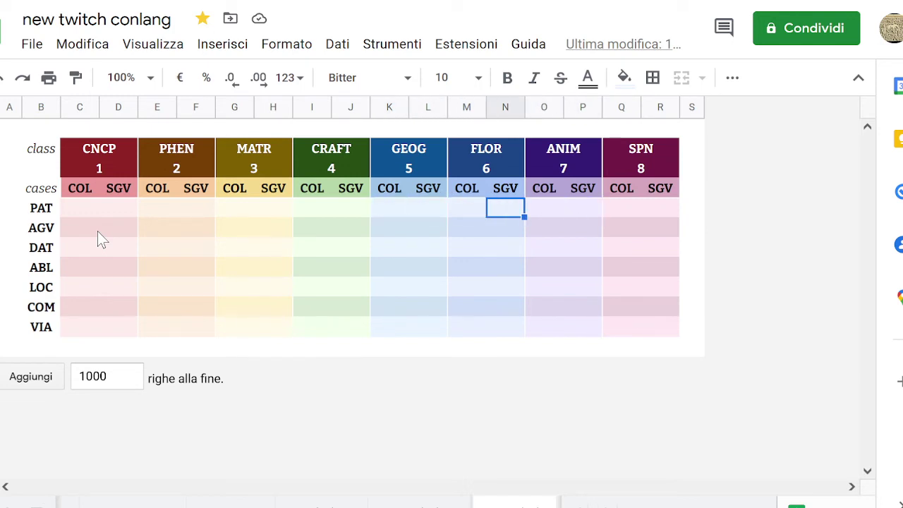
{"action": "key", "text": "Left"}
{"action": "key", "text": "Left"}
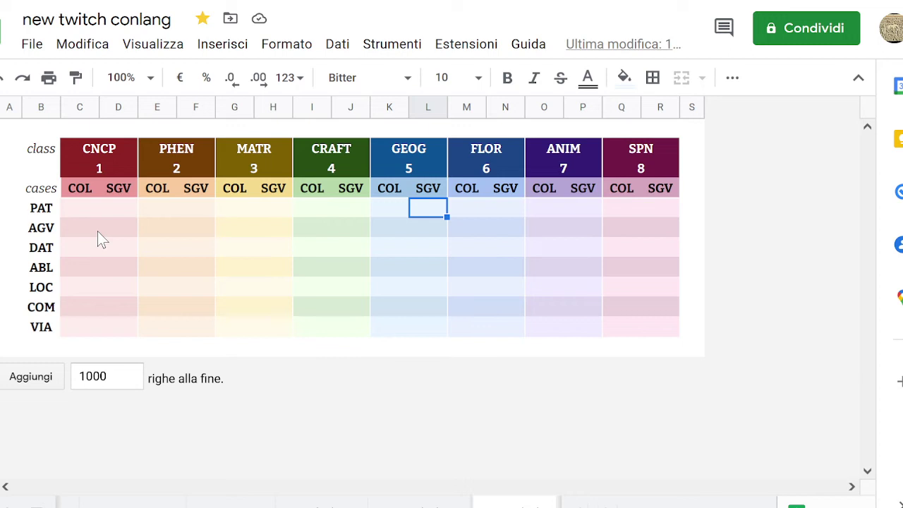
Review the PAT cells from GEOG back to PHEN SGV, and across the remaining classes to ANIM SGV.
{"action": "key", "text": "Left"}
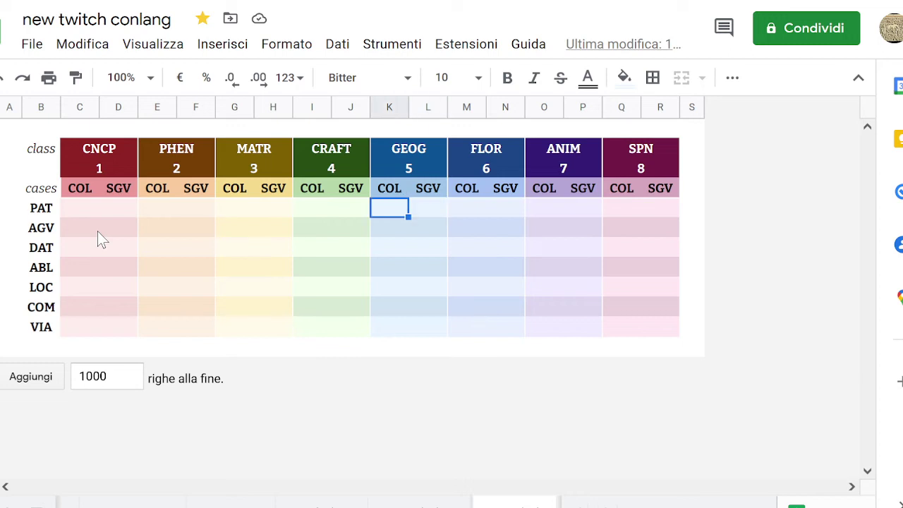
{"action": "key", "text": "Left"}
{"action": "key", "text": "Left"}
{"action": "key", "text": "Left"}
{"action": "key", "text": "Left"}
{"action": "key", "text": "Left"}
{"action": "key", "text": "Left"}
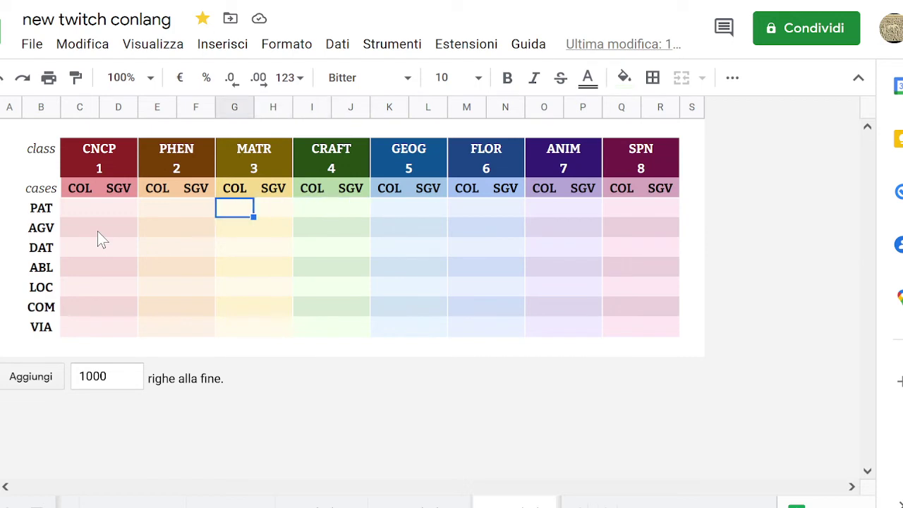
{"action": "key", "text": "Left"}
{"action": "key", "text": "Right"}
{"action": "key", "text": "Right"}
{"action": "key", "text": "Right"}
{"action": "key", "text": "Right"}
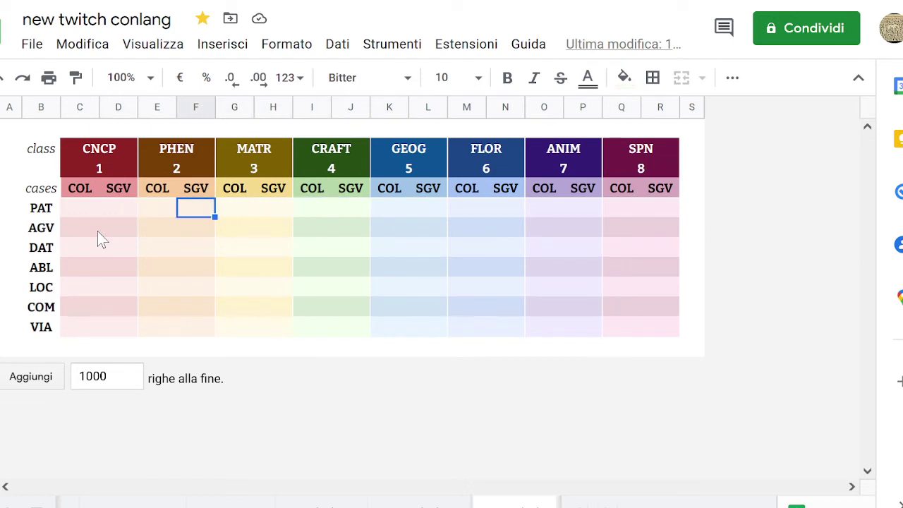
{"action": "key", "text": "Right"}
{"action": "key", "text": "Right"}
{"action": "key", "text": "Right"}
{"action": "key", "text": "Right"}
{"action": "key", "text": "Right"}
{"action": "key", "text": "Right"}
{"action": "key", "text": "Right"}
{"action": "key", "text": "Right"}
{"action": "key", "text": "Right"}
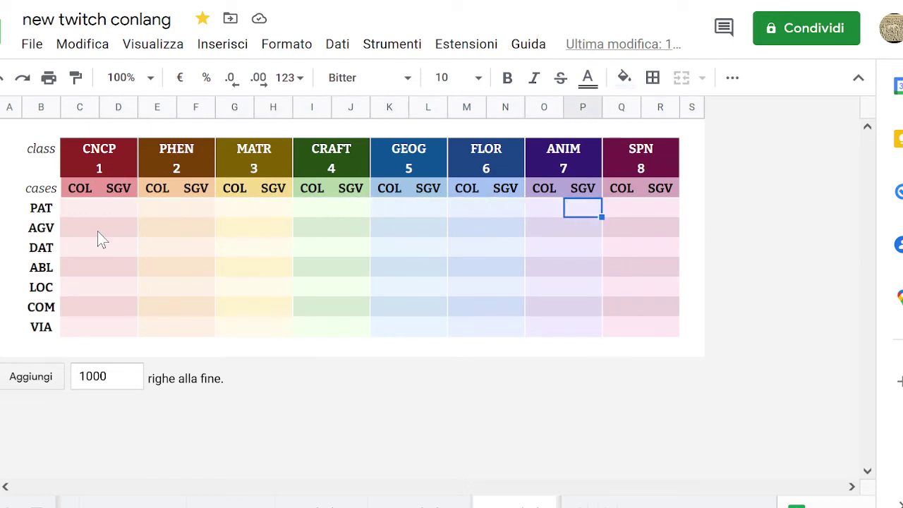
Review the PAT row back from ANIM through GEOG and MATR to the CNCP COL cell.
{"action": "key", "text": "Left"}
{"action": "key", "text": "Left"}
{"action": "key", "text": "Left"}
{"action": "key", "text": "Left"}
{"action": "key", "text": "Left"}
{"action": "key", "text": "Left"}
{"action": "key", "text": "Left"}
{"action": "key", "text": "Left"}
{"action": "key", "text": "Left"}
{"action": "key", "text": "Left"}
{"action": "key", "text": "Left"}
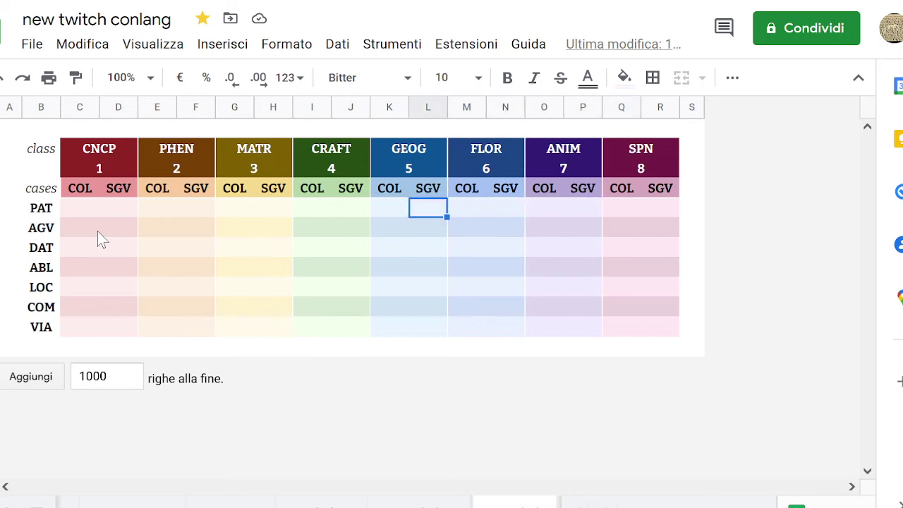
{"action": "key", "text": "Right"}
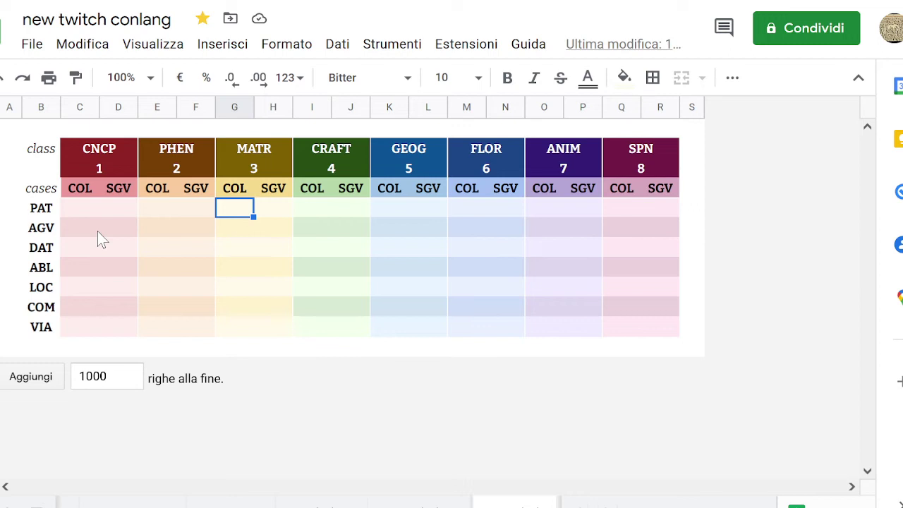
{"action": "key", "text": "Left"}
{"action": "key", "text": "Left"}
{"action": "key", "text": "Left"}
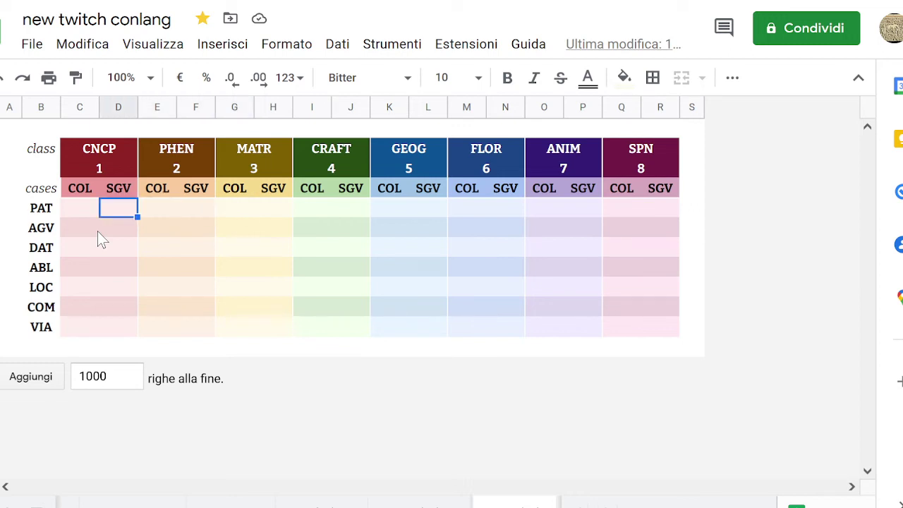
{"action": "key", "text": "Left"}
{"action": "key", "text": "Right"}
{"action": "key", "text": "Left"}
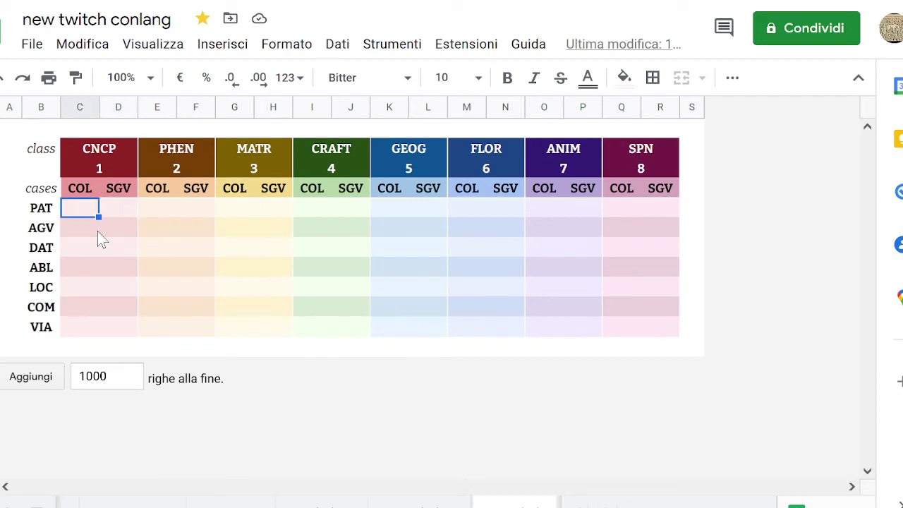
Enter the vowels i, a and u in columns C, D and E of the row above the class header.
{"action": "key", "text": "Up"}
{"action": "key", "text": "Up"}
{"action": "key", "text": "Up"}
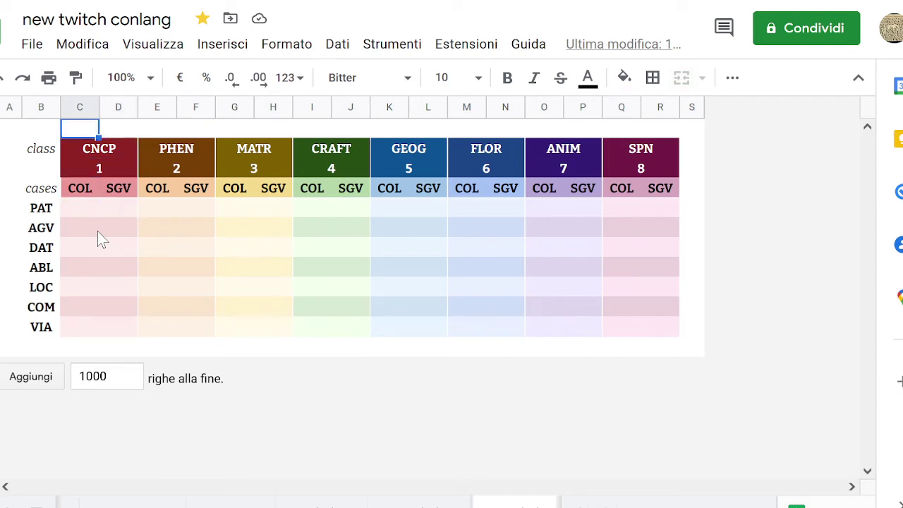
{"action": "type", "text": "i"}
{"action": "key", "text": "Tab"}
{"action": "type", "text": "a"}
{"action": "key", "text": "Tab"}
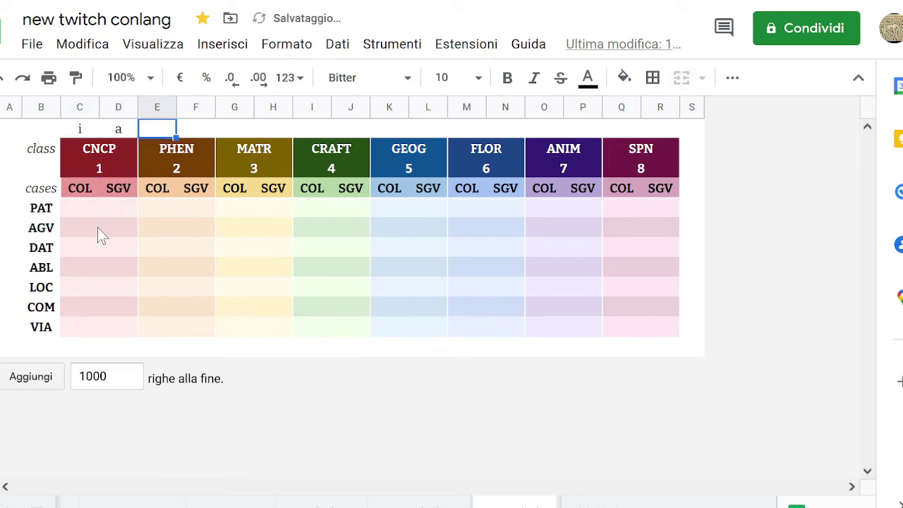
{"action": "type", "text": "u"}
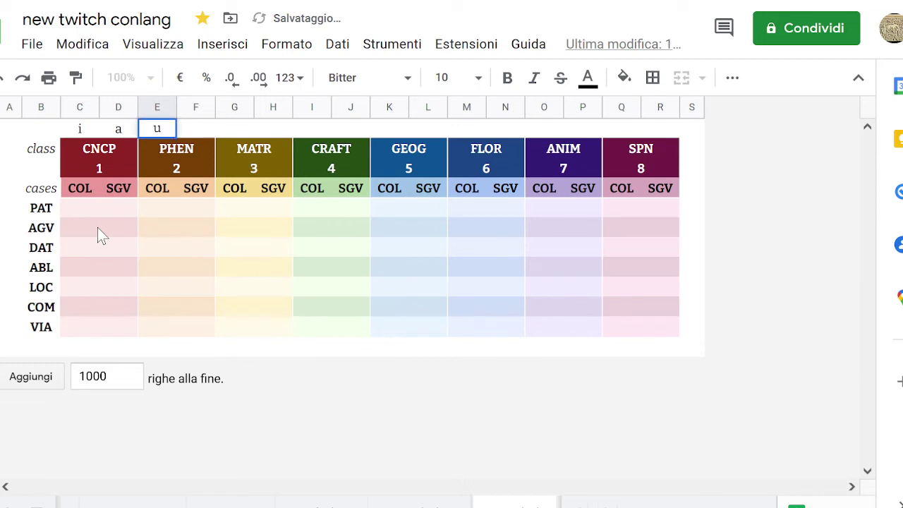
{"action": "key", "text": "Return"}
Fill in the PAT COL forms ia for CNCP and iu for PHEN.
{"action": "left_click", "coordinate": [94, 215]}
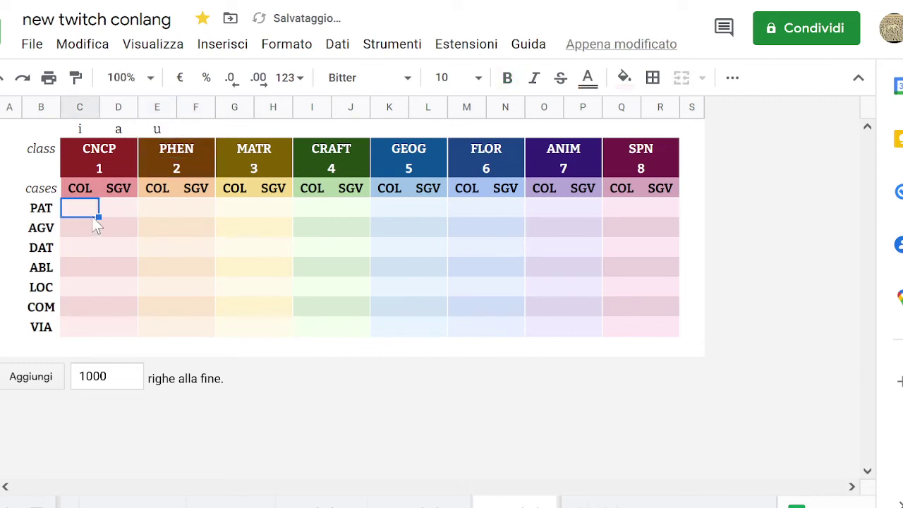
{"action": "type", "text": "ia"}
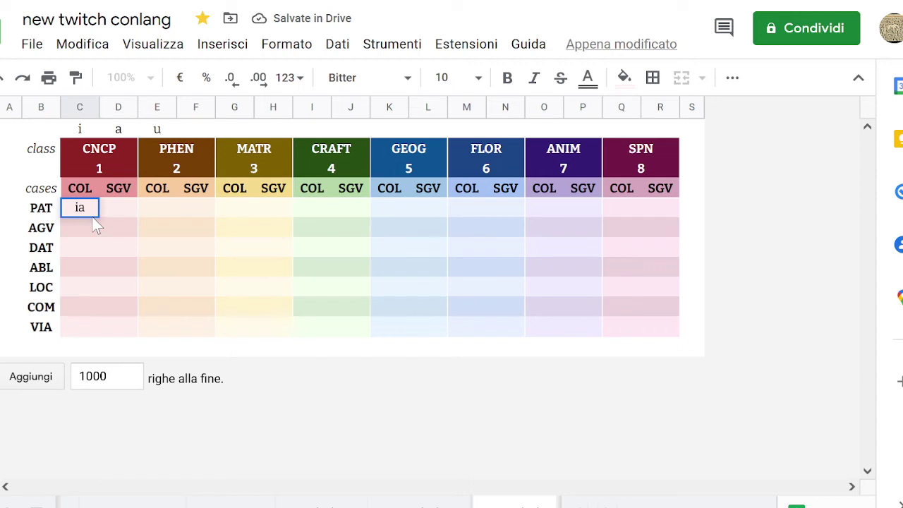
{"action": "key", "text": "Tab"}
{"action": "key", "text": "Right"}
{"action": "key", "text": "Right"}
{"action": "key", "text": "Left"}
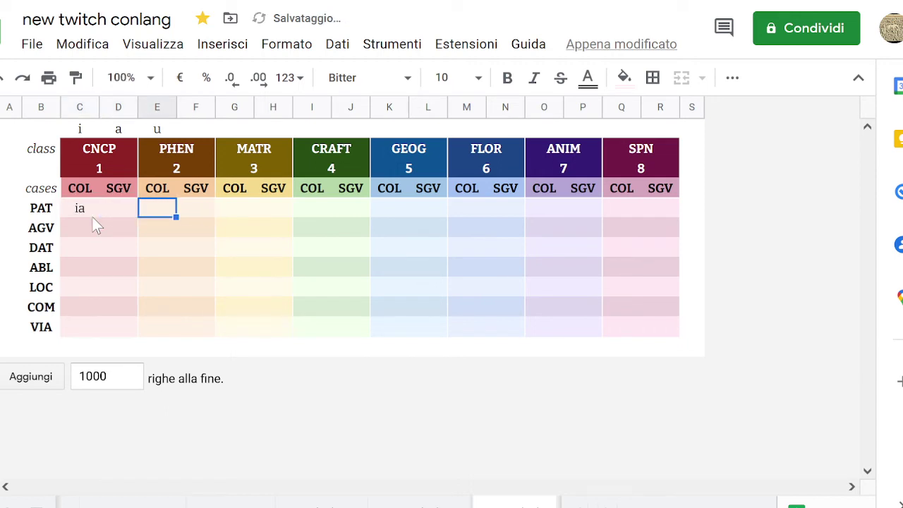
{"action": "type", "text": "iu"}
{"action": "key", "text": "Tab"}
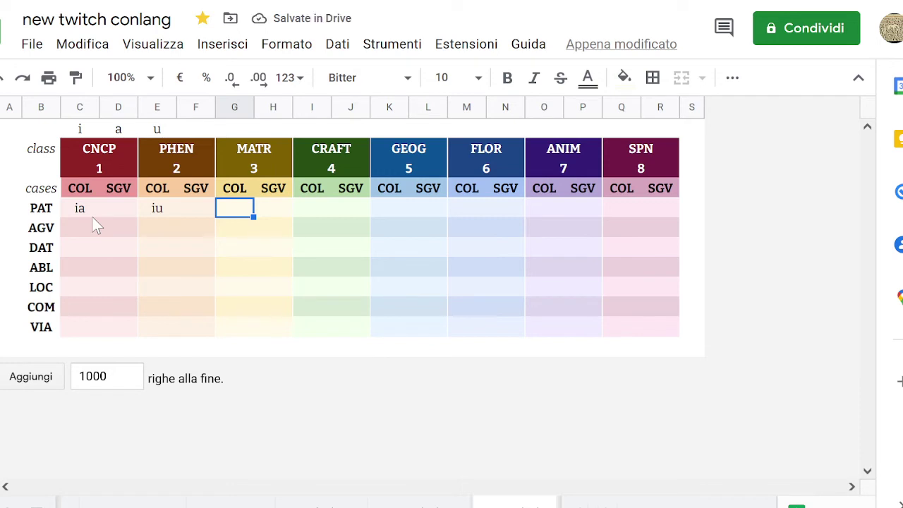
Fill in the PAT COL forms ai for MATR and au for CRAFT.
{"action": "type", "text": "ai"}
{"action": "key", "text": "Tab"}
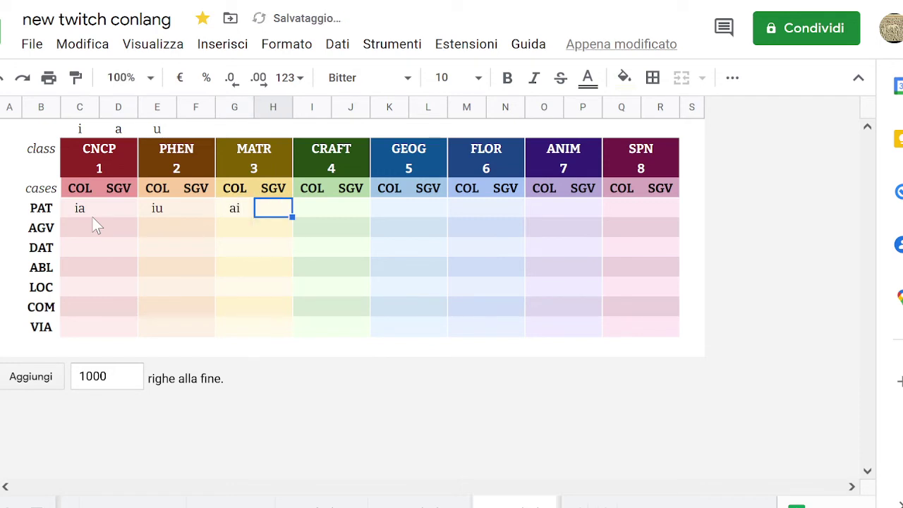
{"action": "key", "text": "Tab"}
{"action": "key", "text": "Tab"}
{"action": "key", "text": "Left"}
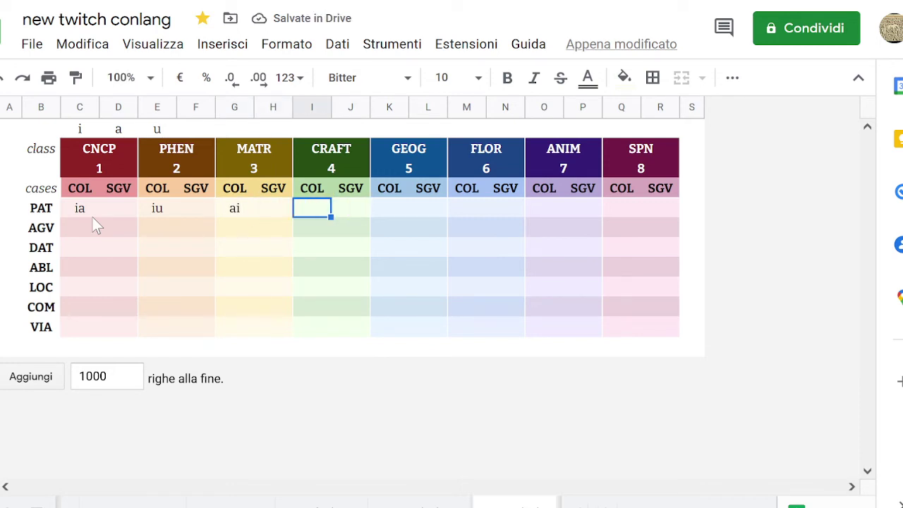
{"action": "type", "text": "au"}
{"action": "key", "text": "Tab"}
{"action": "key", "text": "Tab"}
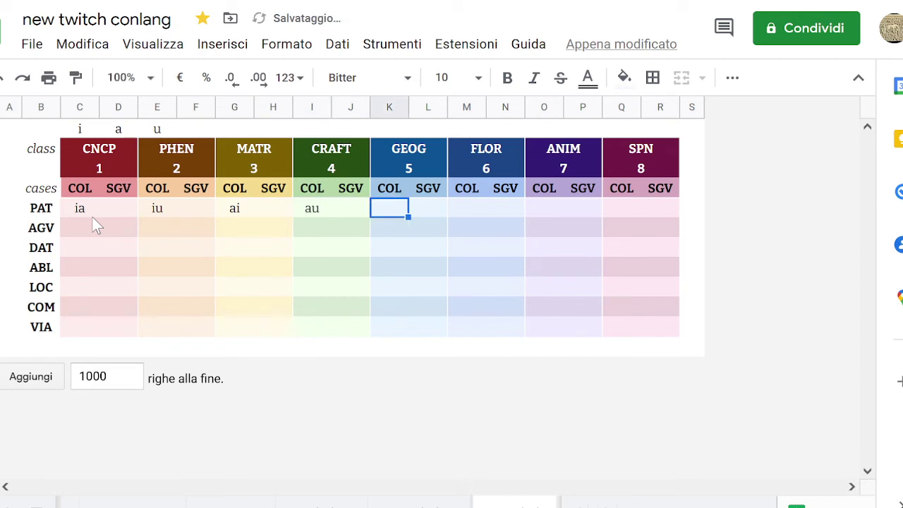
Fill in the PAT COL forms ui for GEOG and ua for FLOR.
{"action": "type", "text": "ui"}
{"action": "key", "text": "Tab"}
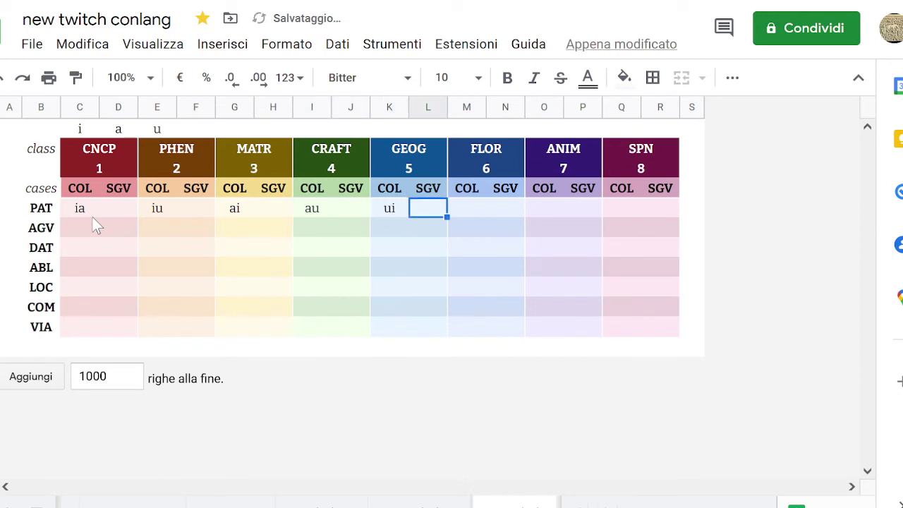
{"action": "key", "text": "Tab"}
{"action": "key", "text": "Tab"}
{"action": "key", "text": "shift+Tab"}
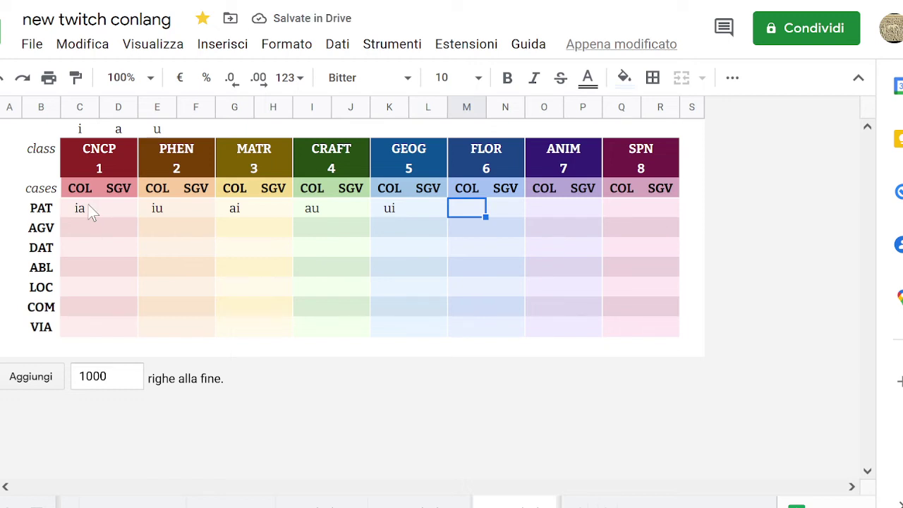
{"action": "type", "text": "ua"}
{"action": "key", "text": "Tab"}
{"action": "key", "text": "Tab"}
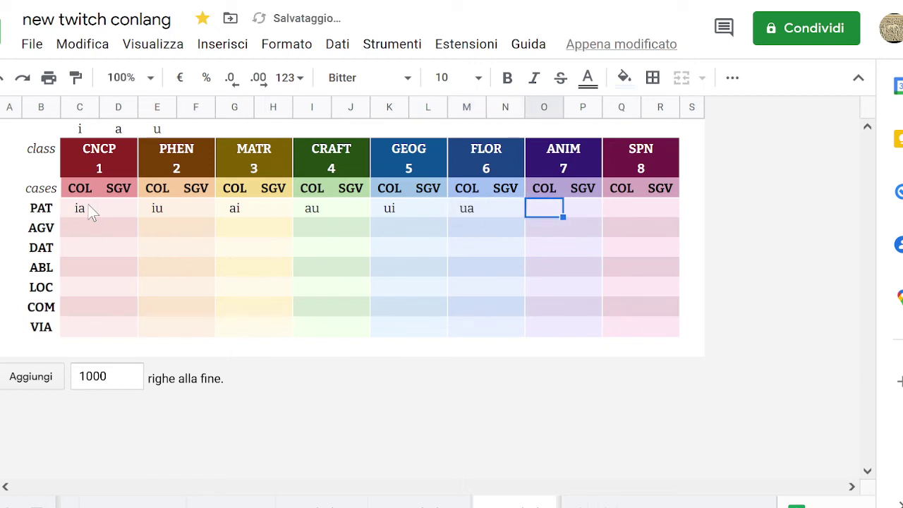
Fill in the PAT COL forms i for ANIM and a for SPN.
{"action": "type", "text": "i"}
{"action": "key", "text": "Tab"}
{"action": "key", "text": "Tab"}
{"action": "type", "text": "a"}
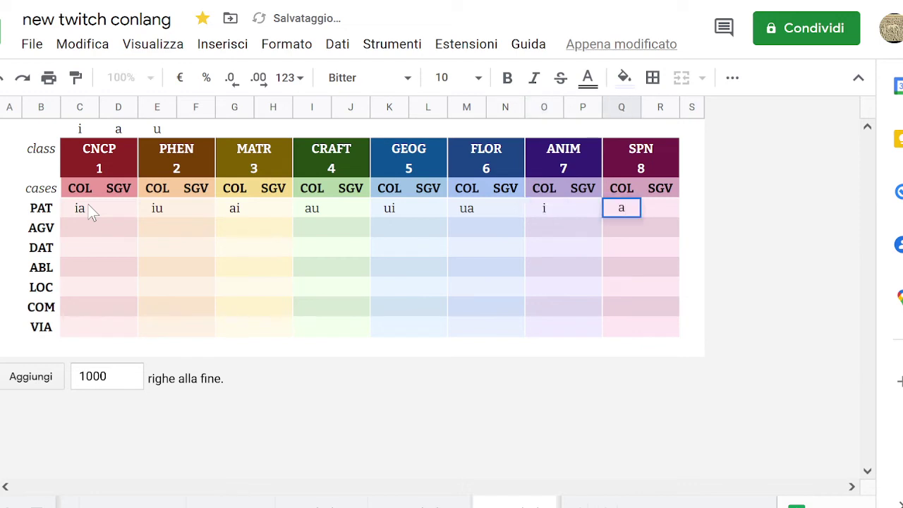
{"action": "key", "text": "Tab"}
{"action": "key", "text": "Tab"}
{"action": "key", "text": "shift+Tab"}
Check the SPN and ANIM class headers against their PAT COL forms.
{"action": "key", "text": "Up"}
{"action": "key", "text": "Up"}
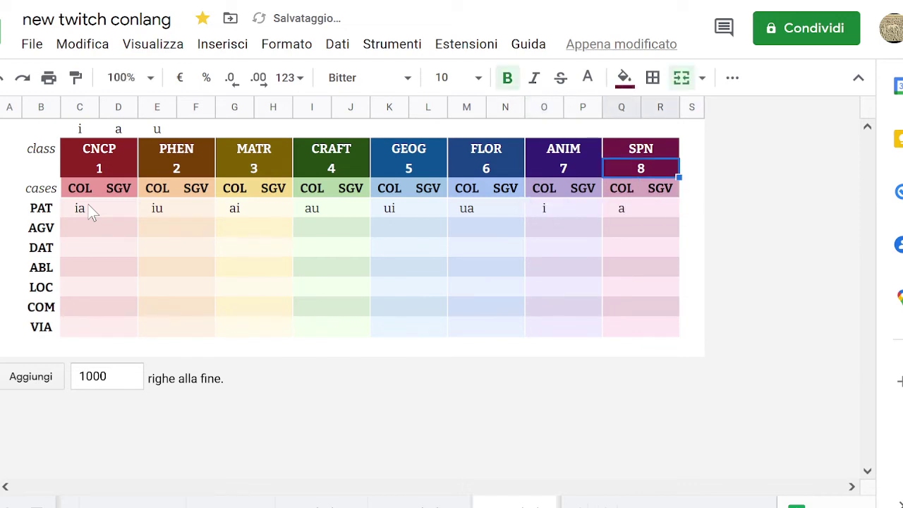
{"action": "key", "text": "Down"}
{"action": "key", "text": "Down"}
{"action": "key", "text": "Left"}
{"action": "key", "text": "Left"}
{"action": "key", "text": "Up"}
{"action": "key", "text": "Up"}
{"action": "key", "text": "Up"}
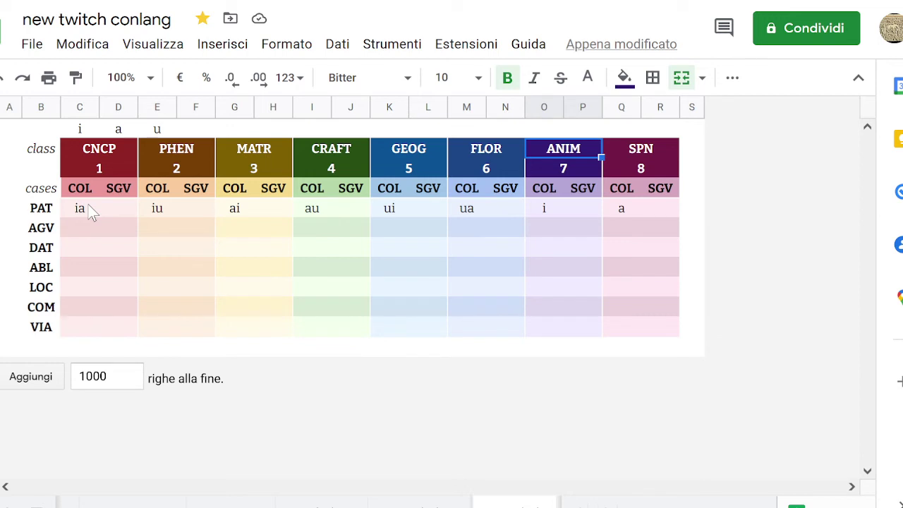
{"action": "key", "text": "Down"}
{"action": "key", "text": "Down"}
{"action": "key", "text": "Down"}
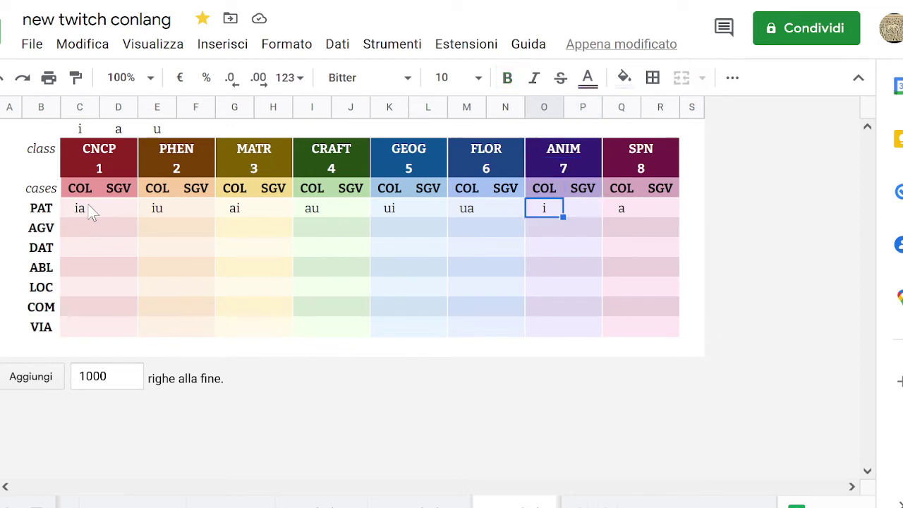
Compare the single-vowel PAT forms of ANIM and SPN with the two-vowel forms of GEOG and FLOR.
{"action": "key", "text": "Right"}
{"action": "key", "text": "Right"}
{"action": "key", "text": "Left"}
{"action": "key", "text": "Left"}
{"action": "key", "text": "Left"}
{"action": "key", "text": "Left"}
{"action": "key", "text": "Left"}
{"action": "key", "text": "Left"}
{"action": "key", "text": "Right"}
{"action": "key", "text": "Right"}
{"action": "key", "text": "Right"}
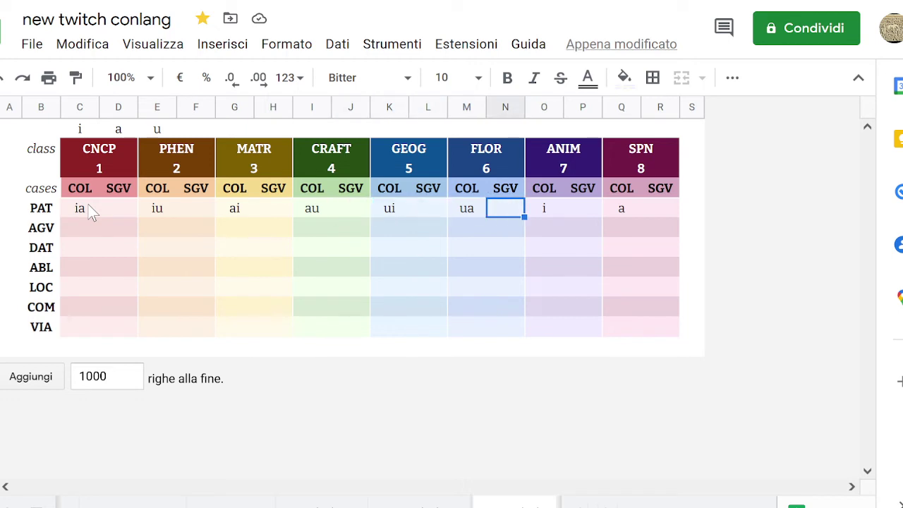
Clear all the PAT forms from SPN COL back to CNCP COL.
{"action": "key", "text": "Right"}
{"action": "key", "text": "Right"}
{"action": "key", "text": "Right"}
{"action": "key", "text": "shift+Left"}
{"action": "key", "text": "shift+Left"}
{"action": "key", "text": "shift+Left"}
{"action": "key", "text": "shift+Left"}
{"action": "key", "text": "shift+Left"}
{"action": "key", "text": "shift+Left"}
{"action": "key", "text": "shift+Left"}
{"action": "key", "text": "shift+Left"}
{"action": "key", "text": "shift+Left"}
{"action": "key", "text": "shift+Left"}
{"action": "key", "text": "shift+Left"}
{"action": "key", "text": "shift+Left"}
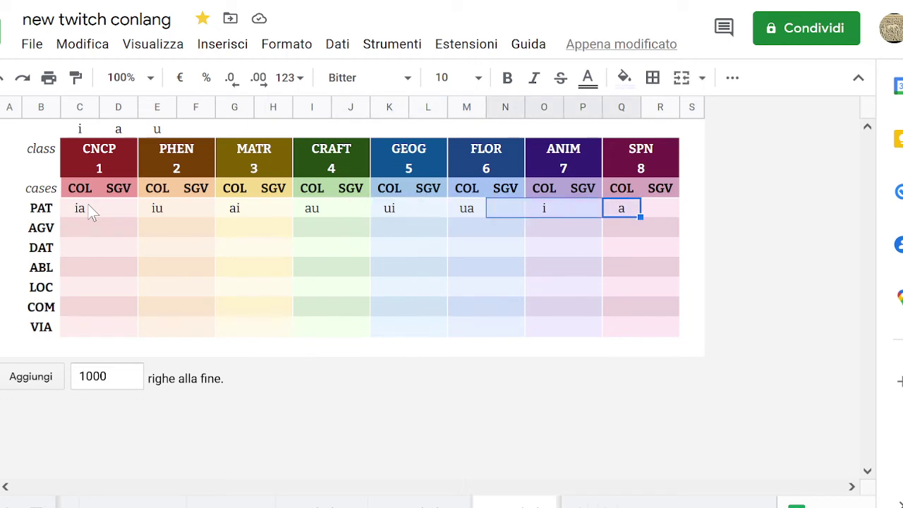
{"action": "key", "text": "shift+Left"}
{"action": "key", "text": "shift+Left"}
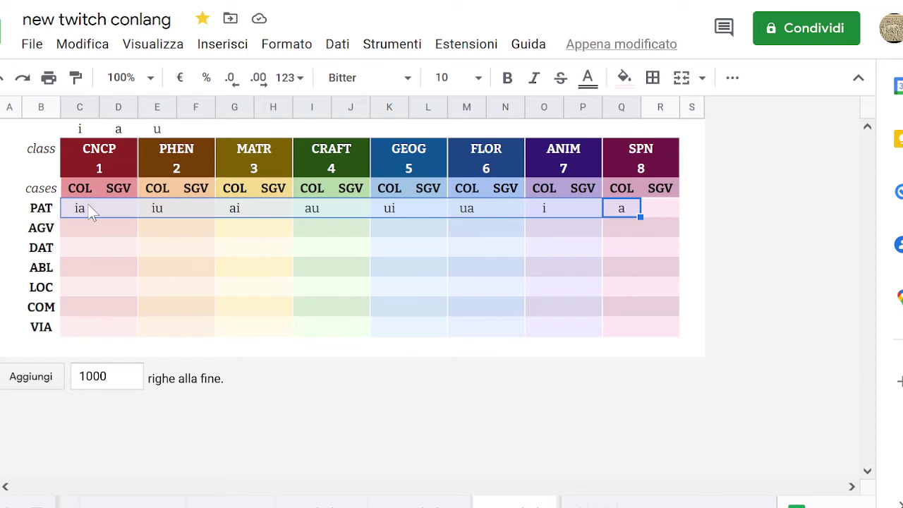
{"action": "key", "text": "Delete"}
In the vowel list above the class header, change the second vowel to e and the third to a.
{"action": "key", "text": "Left"}
{"action": "key", "text": "Up"}
{"action": "key", "text": "Up"}
{"action": "key", "text": "Left"}
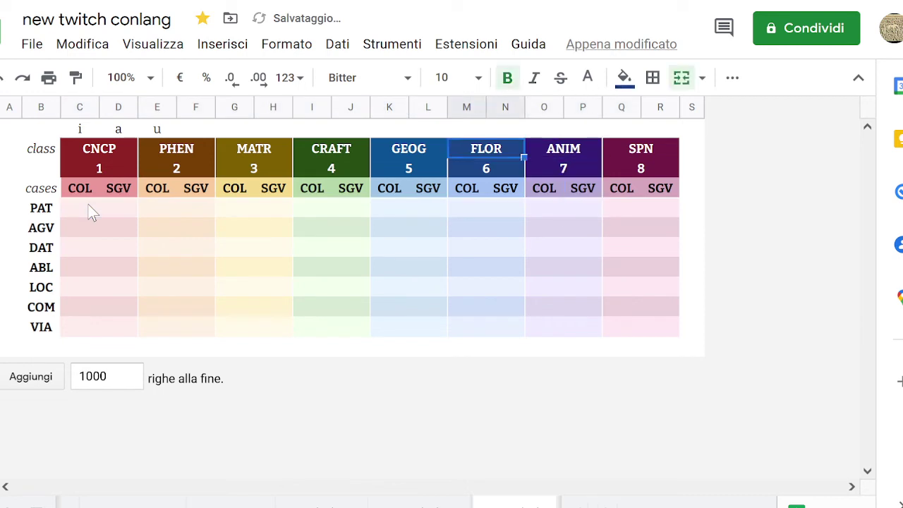
{"action": "key", "text": "Up"}
{"action": "key", "text": "Left"}
{"action": "key", "text": "Left"}
{"action": "key", "text": "Left"}
{"action": "key", "text": "Left"}
{"action": "key", "text": "Left"}
{"action": "key", "text": "Left"}
{"action": "key", "text": "Left"}
{"action": "key", "text": "Left"}
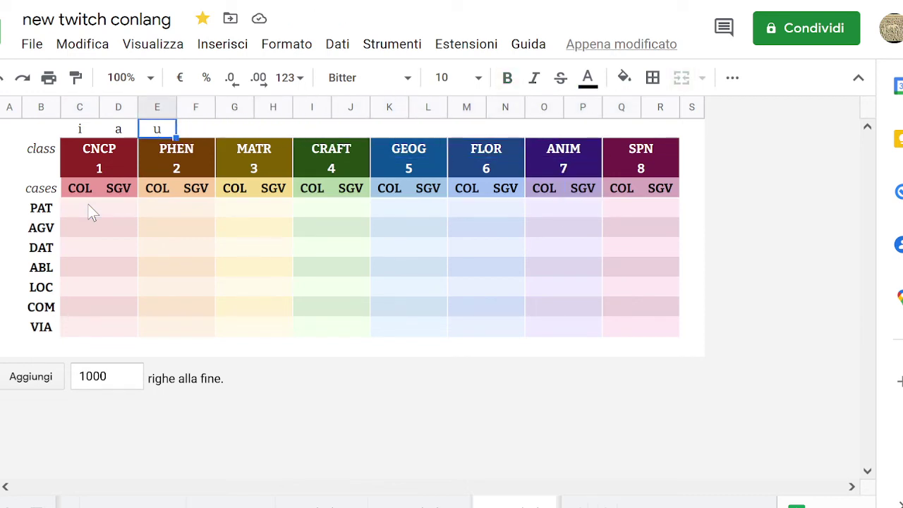
{"action": "key", "text": "Left"}
{"action": "key", "text": "Right"}
{"action": "key", "text": "Right"}
{"action": "key", "text": "Left"}
{"action": "key", "text": "Left"}
{"action": "type", "text": "e"}
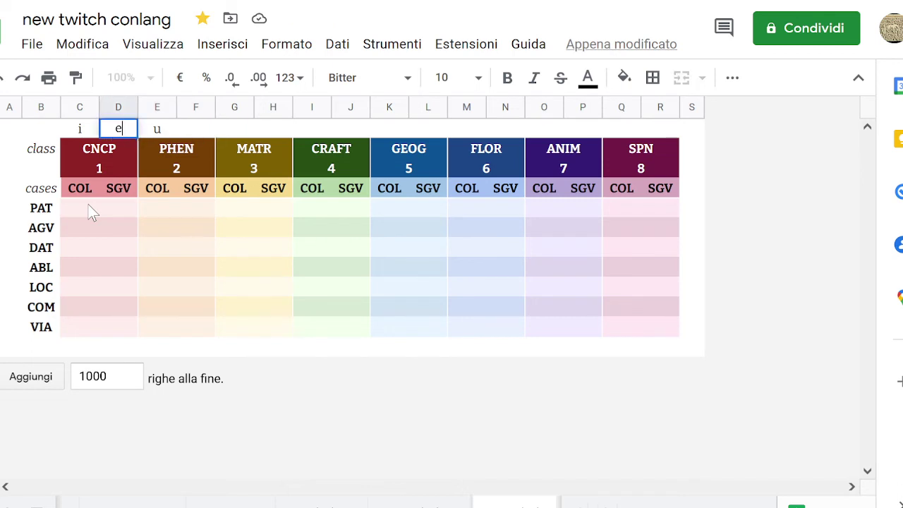
{"action": "key", "text": "Right"}
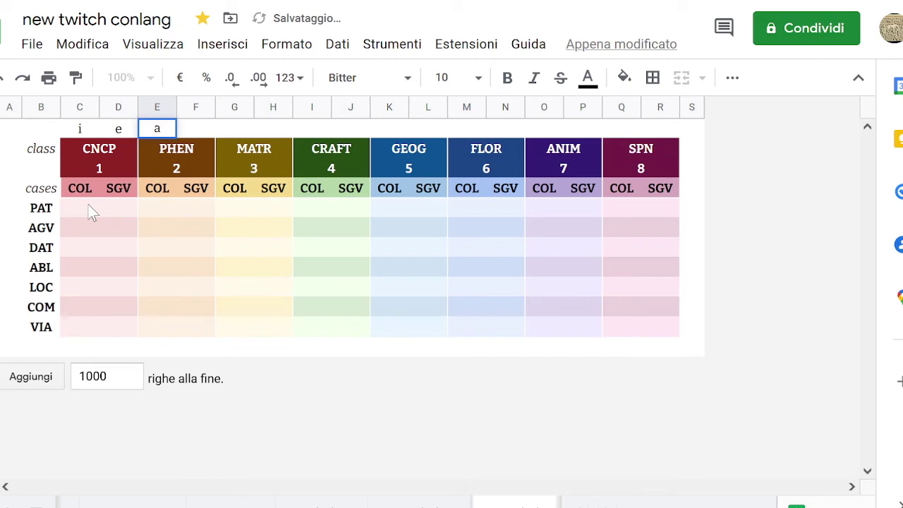
{"action": "key", "text": "Tab"}
Enter u as the fourth vowel above the PHEN header, in column F, instead of o.
{"action": "type", "text": "o"}
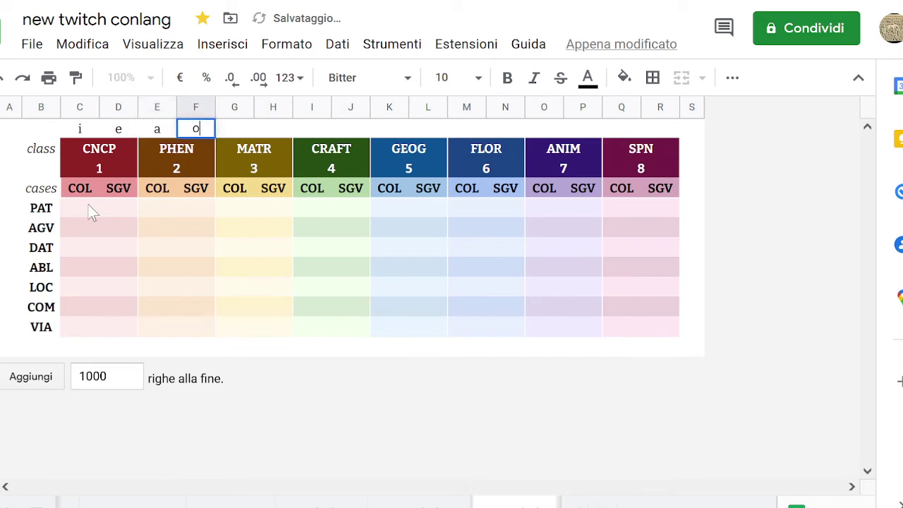
{"action": "key", "text": "ctrl+Return"}
{"action": "type", "text": "u"}
{"action": "key", "text": "Return"}
{"action": "key", "text": "Down"}
{"action": "key", "text": "Down"}
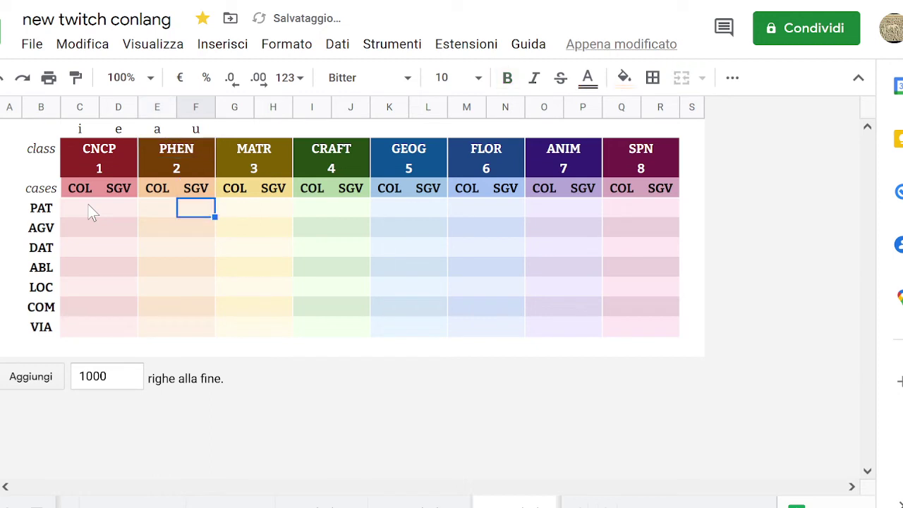
Review the empty PAT cells of CNCP and PHEN beneath the four listed vowels.
{"action": "key", "text": "Left"}
{"action": "key", "text": "Left"}
{"action": "key", "text": "Left"}
{"action": "key", "text": "Right"}
{"action": "key", "text": "Right"}
{"action": "key", "text": "Right"}
{"action": "key", "text": "Up"}
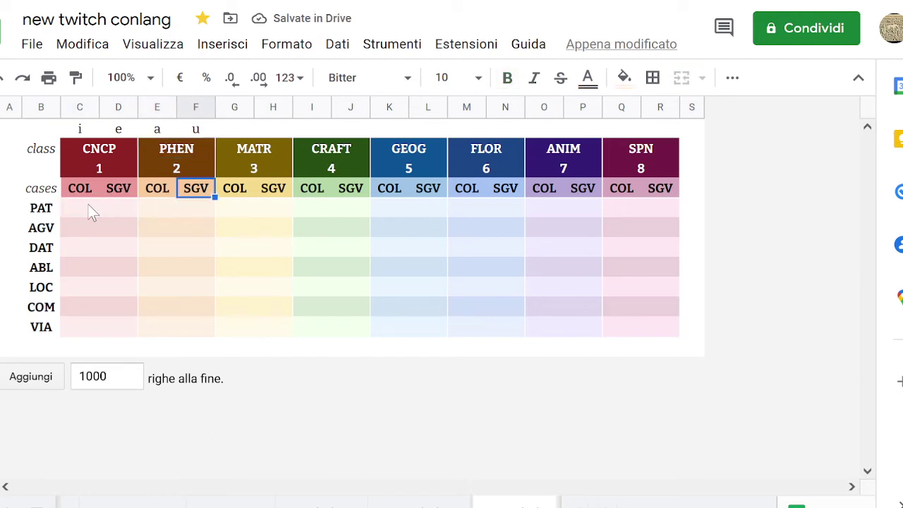
In the PAT row, enter a for CNCP COL and e for PHEN COL.
{"action": "key", "text": "Up"}
{"action": "key", "text": "Up"}
{"action": "key", "text": "Down"}
{"action": "key", "text": "Down"}
{"action": "key", "text": "Down"}
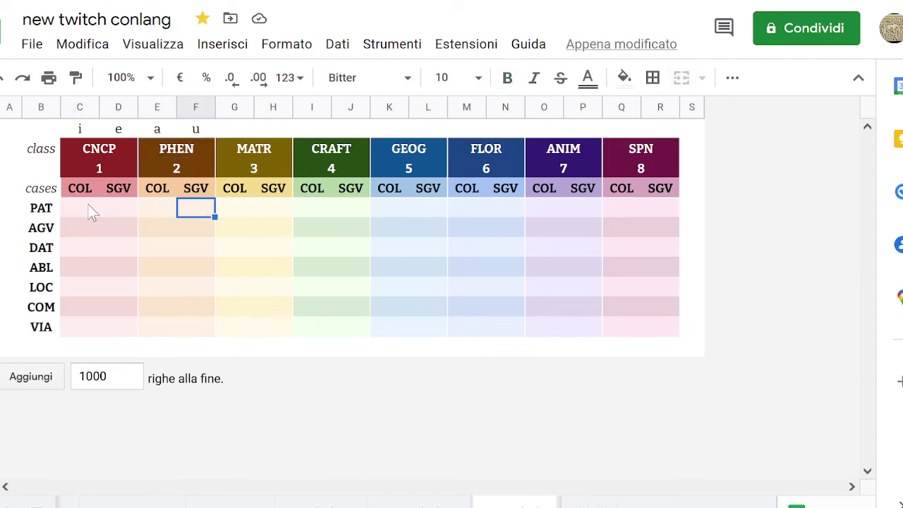
{"action": "key", "text": "Left"}
{"action": "key", "text": "Left"}
{"action": "key", "text": "Left"}
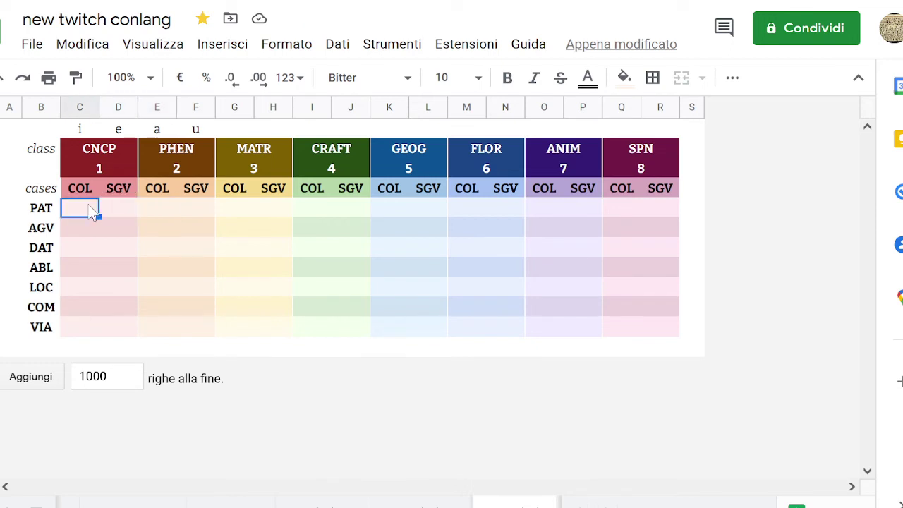
{"action": "type", "text": "a"}
{"action": "key", "text": "Tab"}
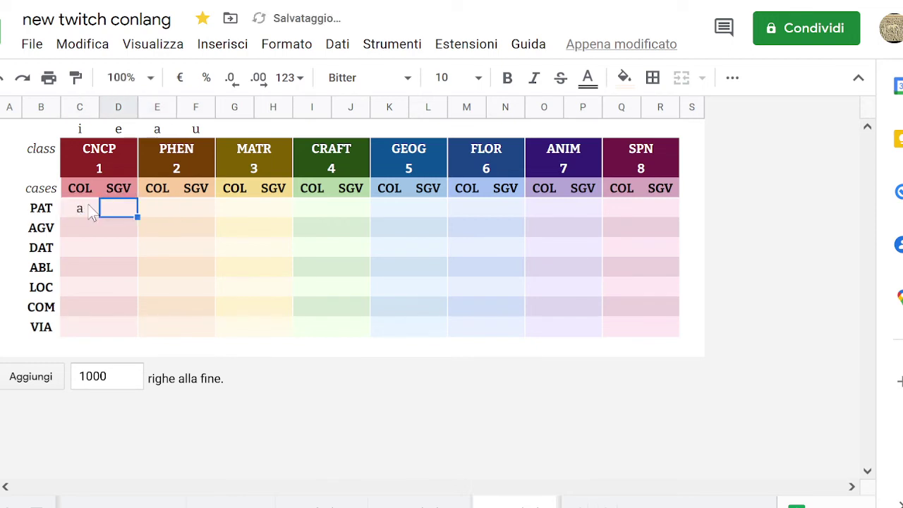
{"action": "key", "text": "Tab"}
{"action": "type", "text": "e"}
{"action": "key", "text": "Tab"}
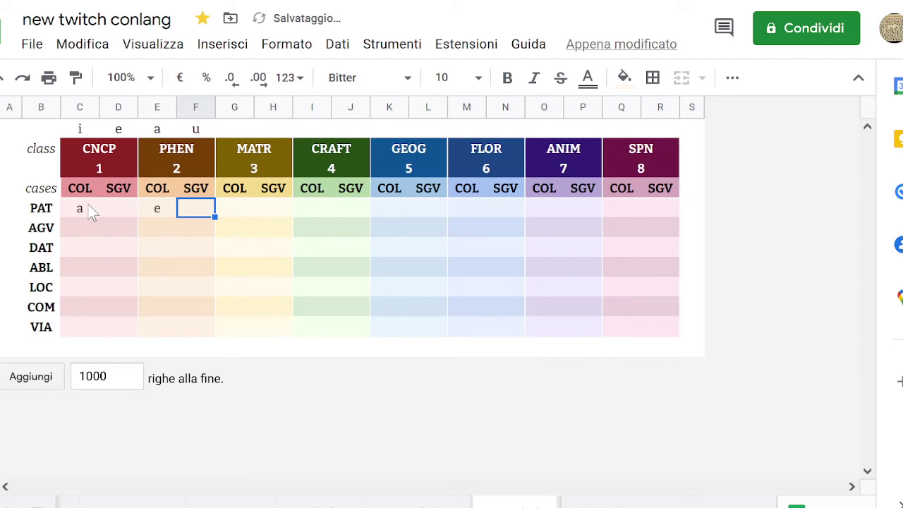
Enter i as the PAT form of MATR COL and u as that of CRAFT COL.
{"action": "key", "text": "Tab"}
{"action": "key", "text": "Tab"}
{"action": "key", "text": "shift+Tab"}
{"action": "type", "text": "i"}
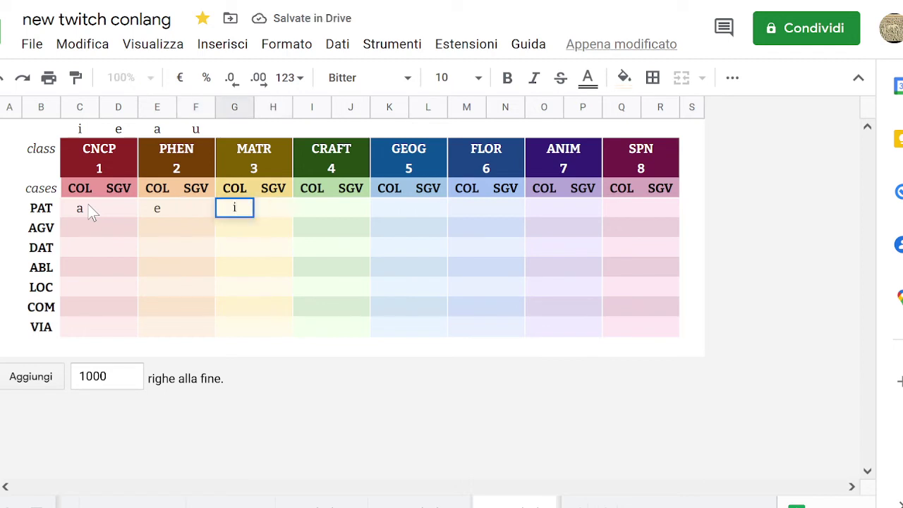
{"action": "key", "text": "Tab"}
{"action": "key", "text": "Tab"}
{"action": "key", "text": "Tab"}
{"action": "key", "text": "shift+Tab"}
{"action": "type", "text": "u"}
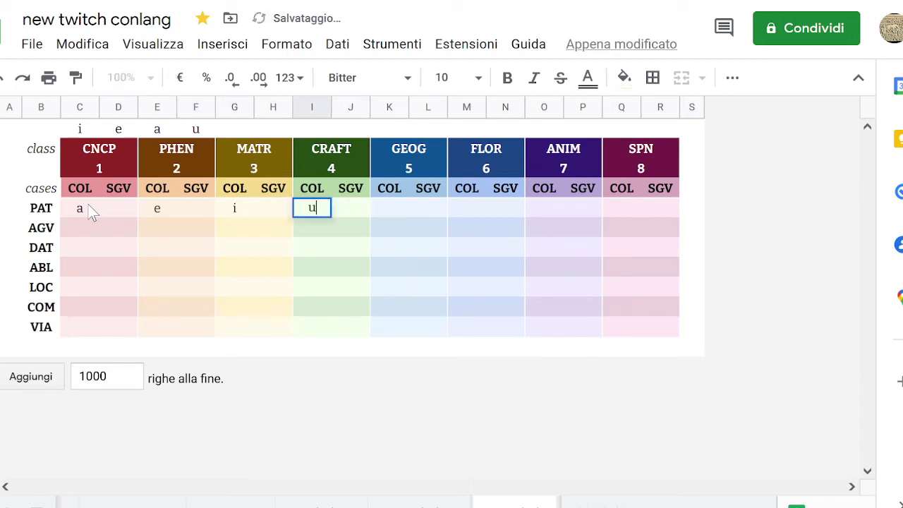
{"action": "key", "text": "Tab"}
{"action": "key", "text": "Tab"}
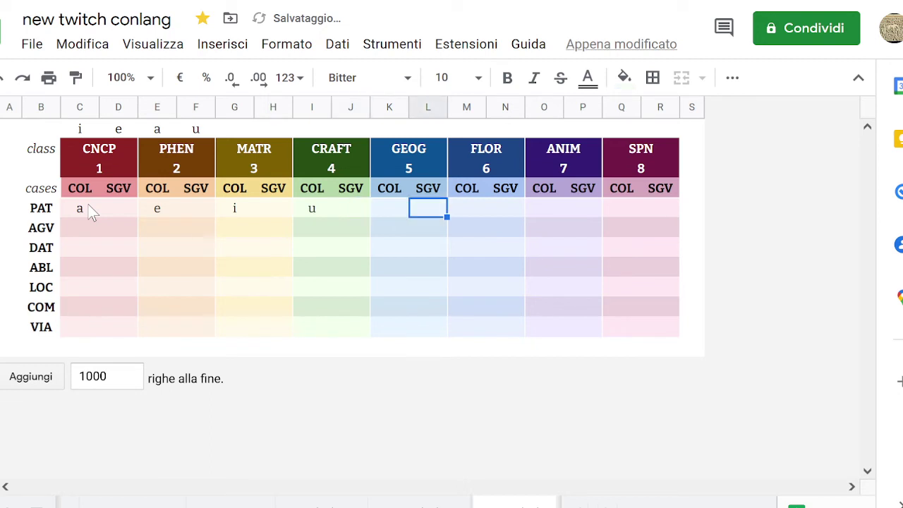
Enter the diphthongs ai for GEOG COL and ei for FLOR COL in the PAT row.
{"action": "key", "text": "shift+Tab"}
{"action": "type", "text": "ai"}
{"action": "key", "text": "Tab"}
{"action": "key", "text": "Tab"}
{"action": "type", "text": "ei"}
{"action": "key", "text": "Tab"}
{"action": "key", "text": "Tab"}
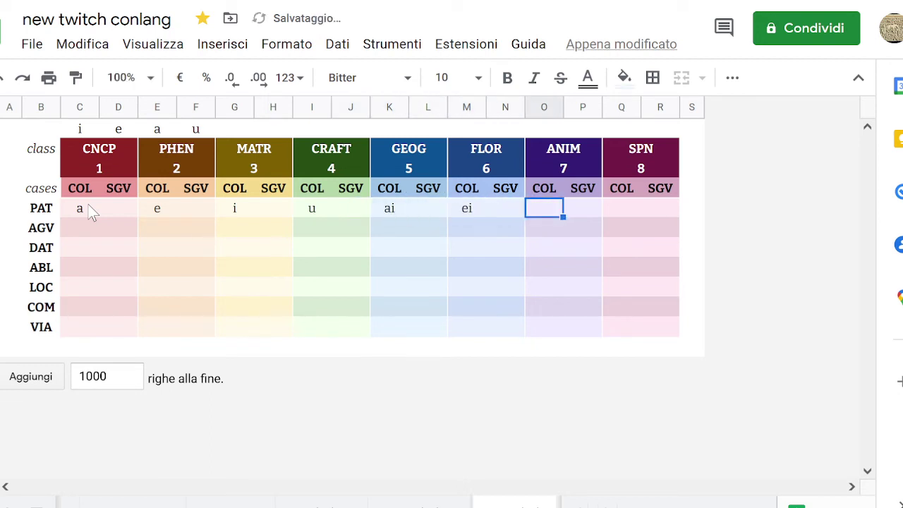
Enter au for ANIM COL and eu for SPN COL in the PAT row.
{"action": "type", "text": "au"}
{"action": "key", "text": "Tab"}
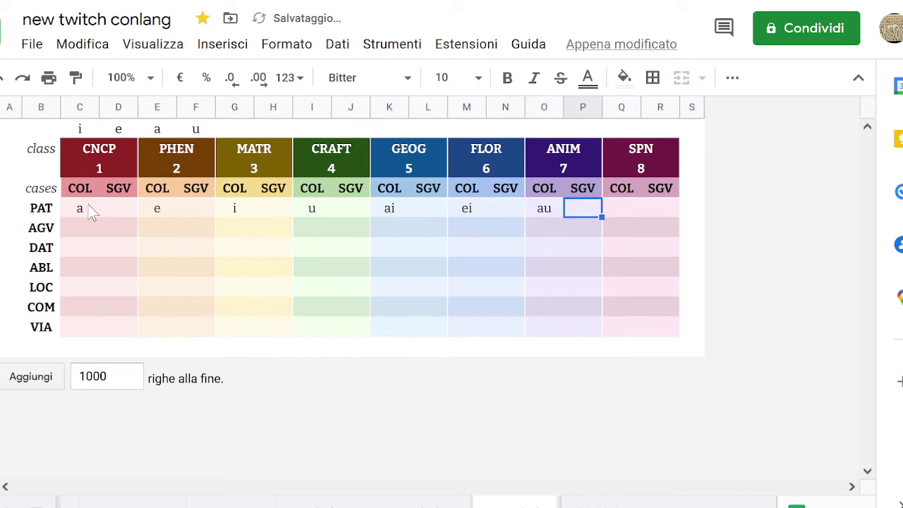
{"action": "key", "text": "Tab"}
{"action": "key", "text": "Tab"}
{"action": "type", "text": "e"}
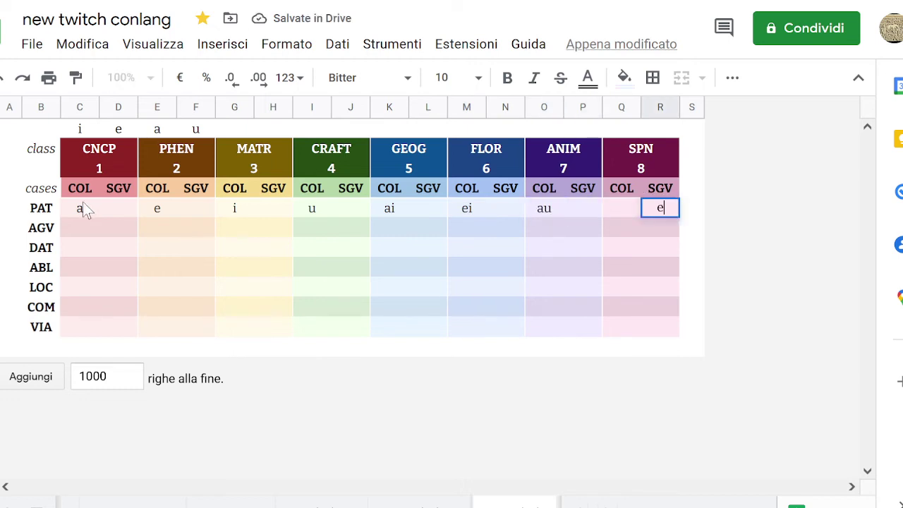
{"action": "key", "text": "BackSpace"}
{"action": "key", "text": "shift+Tab"}
{"action": "type", "text": "eu"}
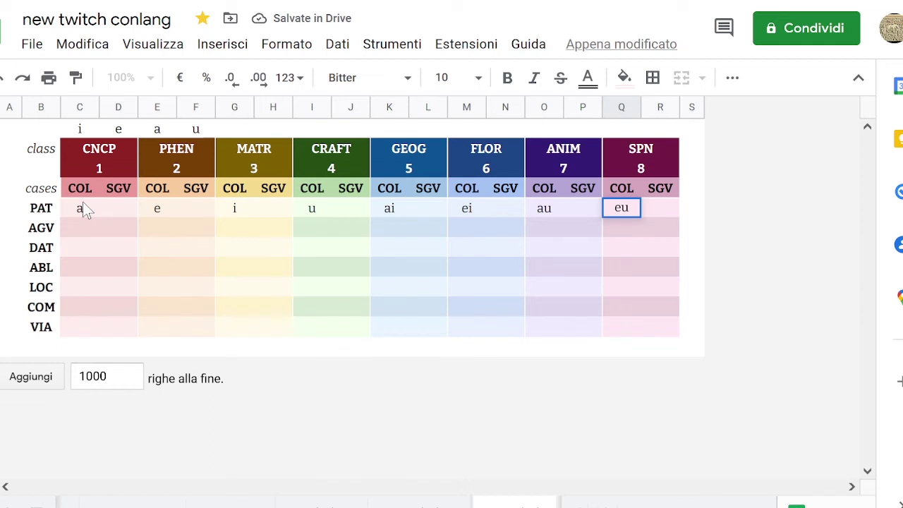
{"action": "key", "text": "Return"}
Examine the single-vowel PAT markers of MATR COL and CRAFT COL.
{"action": "key", "text": "Left"}
{"action": "key", "text": "Left"}
{"action": "key", "text": "Left"}
{"action": "key", "text": "Left"}
{"action": "key", "text": "Left"}
{"action": "key", "text": "Left"}
{"action": "key", "text": "Left"}
{"action": "key", "text": "Left"}
{"action": "key", "text": "Up"}
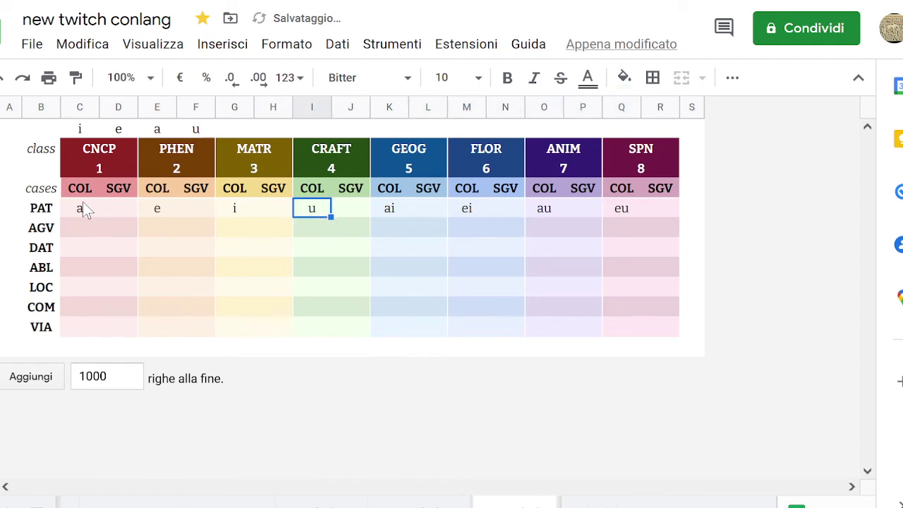
{"action": "key", "text": "Left"}
{"action": "key", "text": "Left"}
{"action": "key", "text": "shift+Right"}
{"action": "key", "text": "shift+Right"}
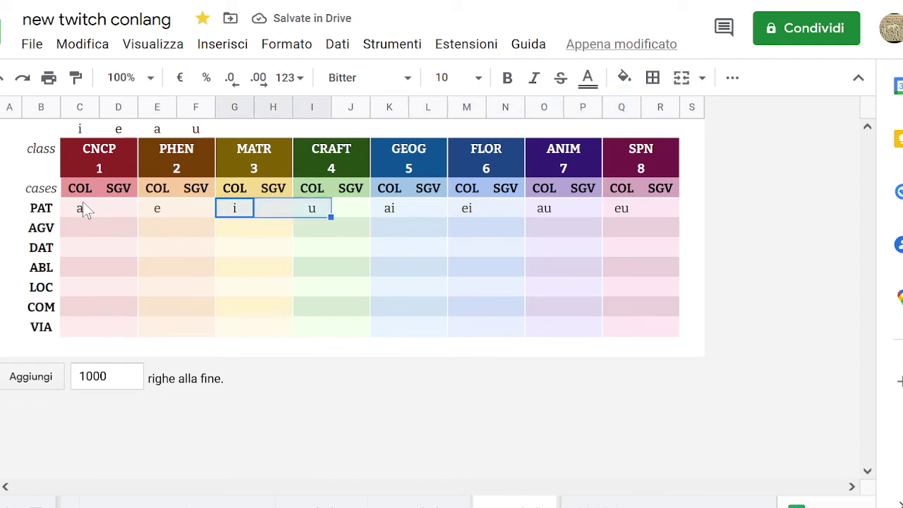
Compare the diphthong PAT markers of the GEOG, FLOR, ANIM and SPN classes.
{"action": "key", "text": "Right"}
{"action": "key", "text": "Right"}
{"action": "key", "text": "Right"}
{"action": "key", "text": "Right"}
{"action": "key", "text": "Right"}
{"action": "key", "text": "Right"}
{"action": "key", "text": "Left"}
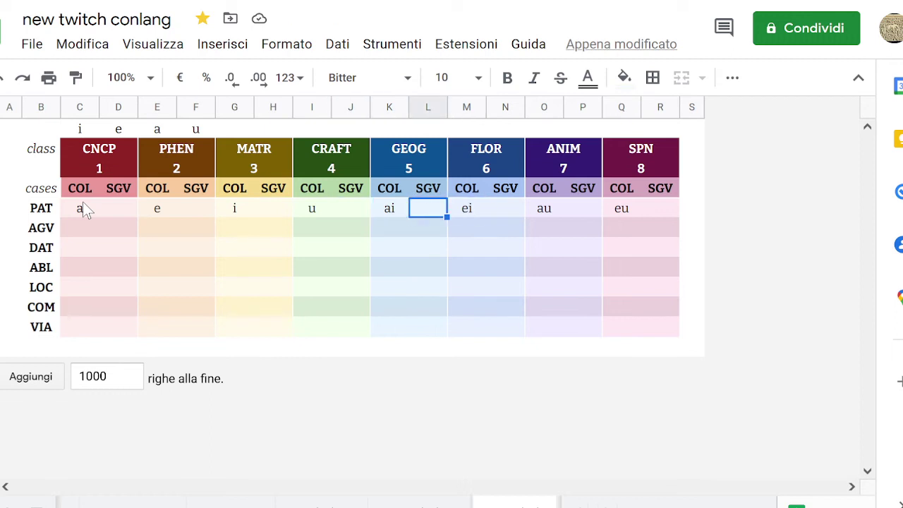
{"action": "key", "text": "Left"}
{"action": "key", "text": "Right"}
{"action": "key", "text": "Right"}
{"action": "key", "text": "Right"}
{"action": "key", "text": "Right"}
{"action": "key", "text": "Right"}
{"action": "key", "text": "Right"}
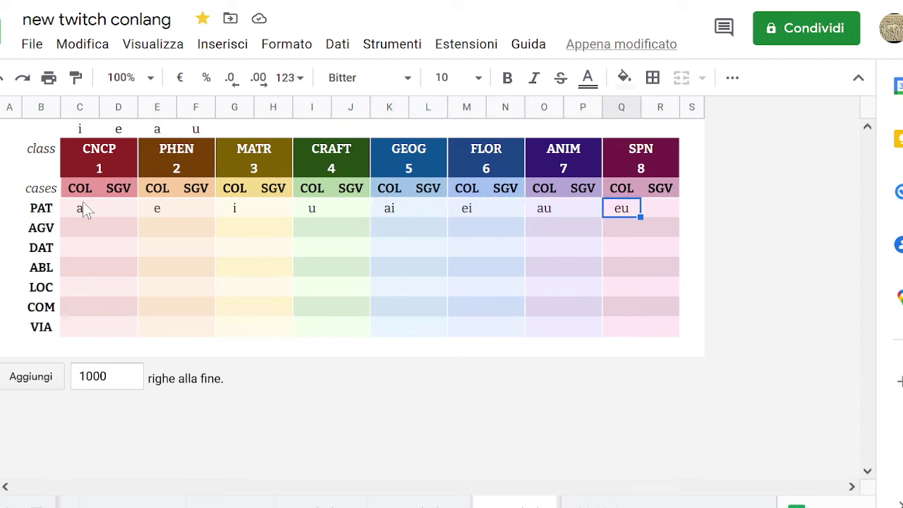
{"action": "key", "text": "Left"}
{"action": "key", "text": "Left"}
{"action": "key", "text": "Left"}
{"action": "key", "text": "Left"}
{"action": "key", "text": "Left"}
{"action": "key", "text": "Left"}
{"action": "key", "text": "Left"}
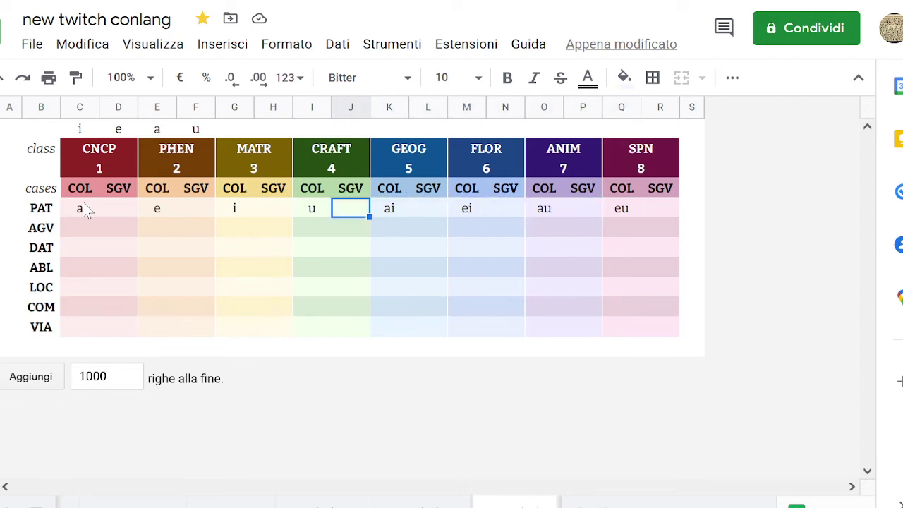
{"action": "key", "text": "Right"}
{"action": "key", "text": "Right"}
{"action": "key", "text": "Right"}
{"action": "key", "text": "Right"}
{"action": "key", "text": "Right"}
{"action": "key", "text": "Right"}
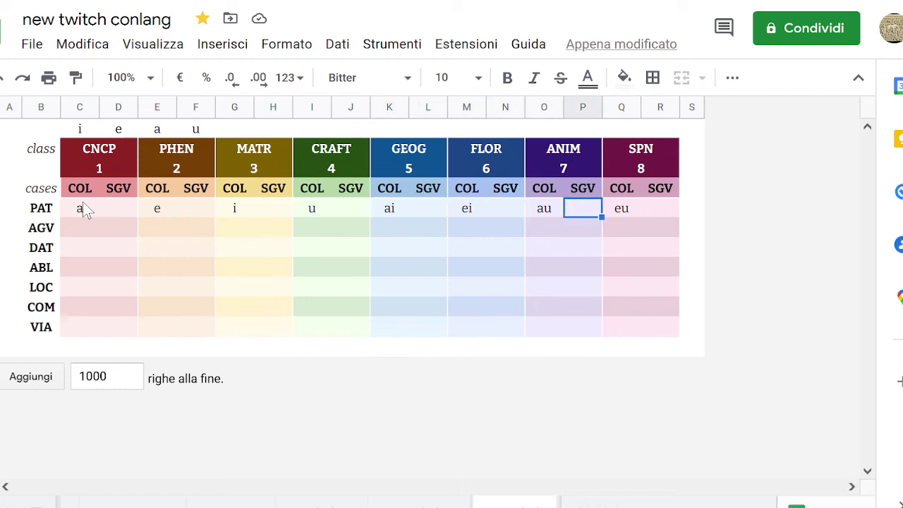
{"action": "key", "text": "Right"}
{"action": "key", "text": "Left"}
{"action": "key", "text": "Left"}
{"action": "key", "text": "Left"}
{"action": "key", "text": "Left"}
{"action": "key", "text": "Left"}
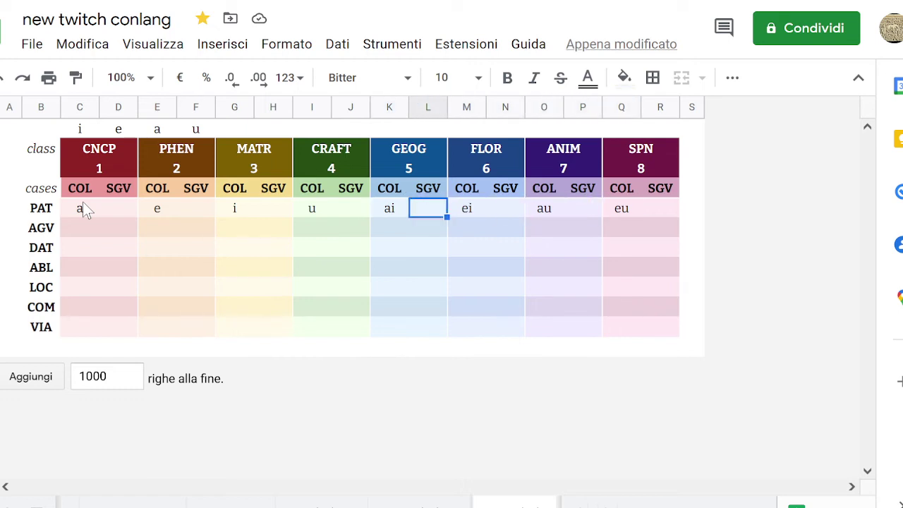
{"action": "key", "text": "Right"}
{"action": "key", "text": "Right"}
{"action": "key", "text": "Right"}
{"action": "key", "text": "Right"}
{"action": "key", "text": "Left"}
{"action": "key", "text": "Right"}
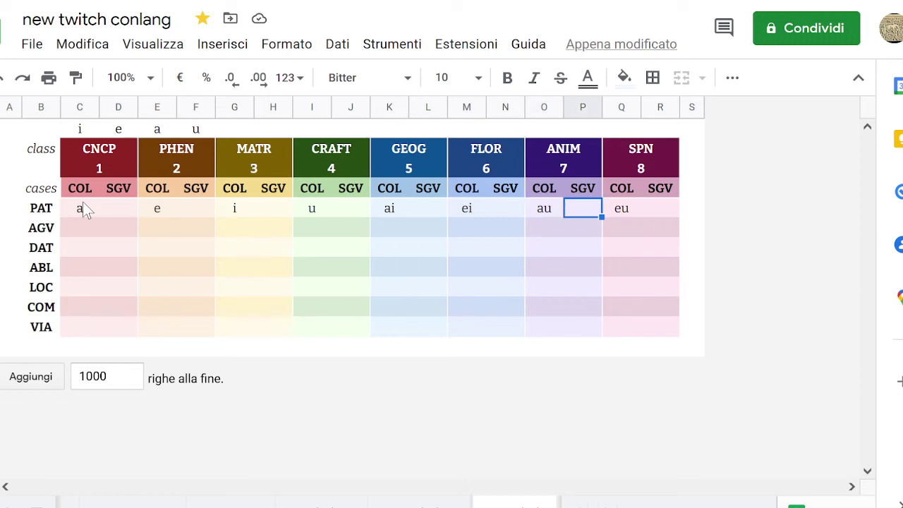
Review the whole set of PAT markers from SPN COL back to CNCP COL.
{"action": "key", "text": "Right"}
{"action": "key", "text": "shift+Left"}
{"action": "key", "text": "shift+Left"}
{"action": "key", "text": "shift+Left"}
{"action": "key", "text": "shift+Left"}
{"action": "key", "text": "shift+Left"}
{"action": "key", "text": "shift+Left"}
{"action": "key", "text": "shift+Left"}
{"action": "key", "text": "shift+Left"}
{"action": "key", "text": "shift+Left"}
{"action": "key", "text": "shift+Left"}
{"action": "key", "text": "shift+Left"}
{"action": "key", "text": "shift+Left"}
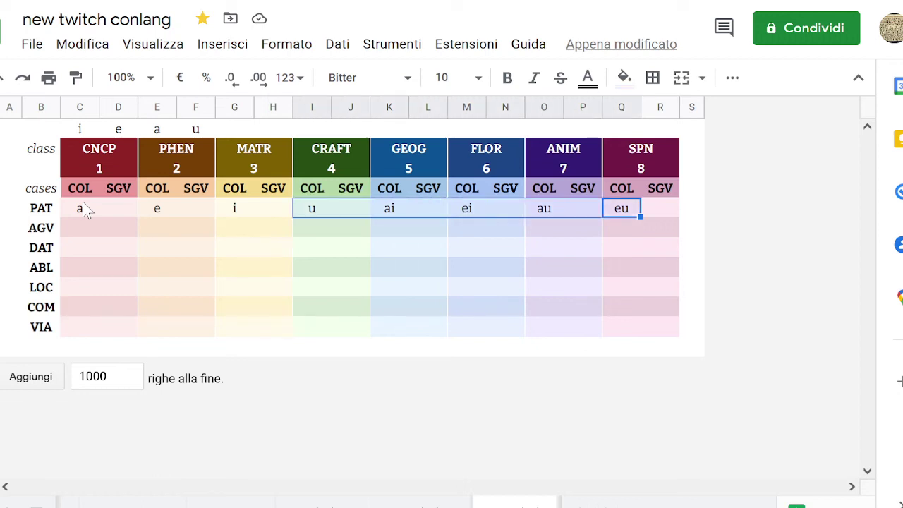
{"action": "key", "text": "shift+Left"}
{"action": "key", "text": "shift+Left"}
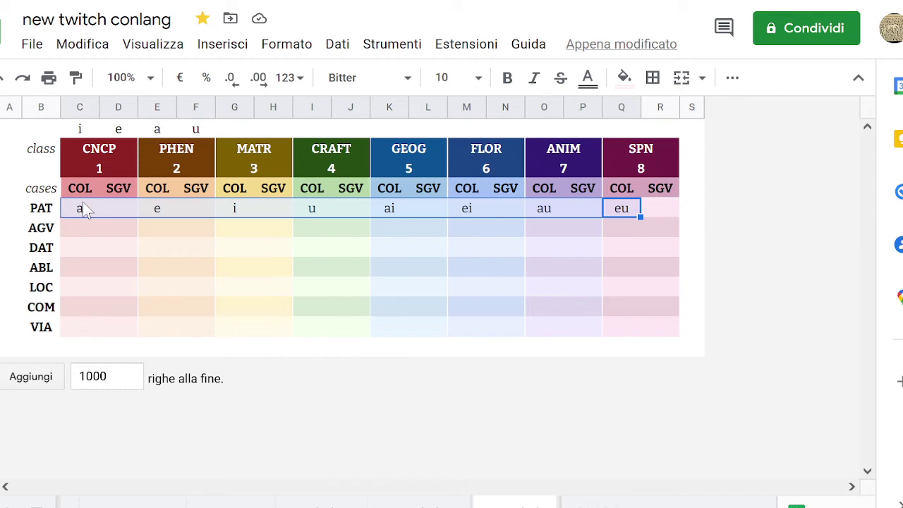
{"action": "key", "text": "Right"}
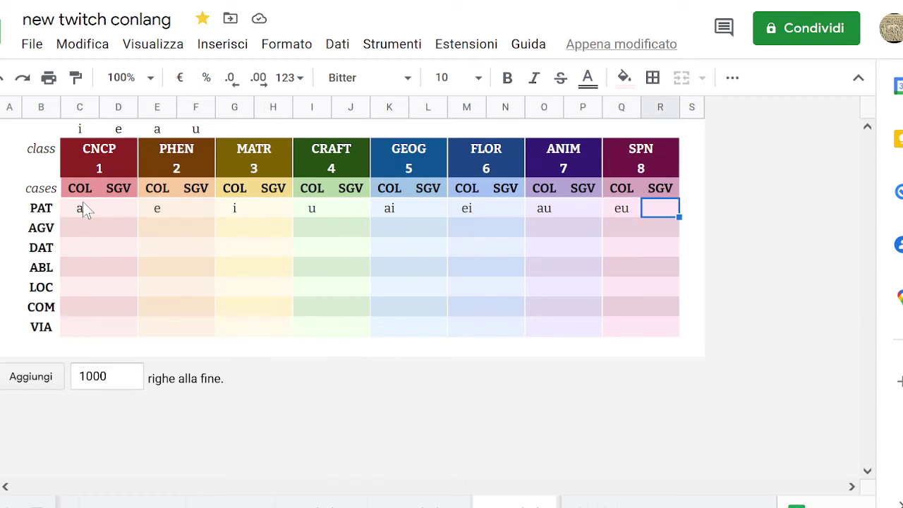
Clear the single-vowel and diphthong markers in the PAT row from SPN COL back to CNCP COL.
{"action": "key", "text": "Left"}
{"action": "key", "text": "shift+Left"}
{"action": "key", "text": "shift+Left"}
{"action": "key", "text": "shift+Left"}
{"action": "key", "text": "shift+Left"}
{"action": "key", "text": "shift+Left"}
{"action": "key", "text": "shift+Left"}
{"action": "key", "text": "shift+Left"}
{"action": "key", "text": "shift+Left"}
{"action": "key", "text": "shift+Left"}
{"action": "key", "text": "shift+Left"}
{"action": "key", "text": "shift+Left"}
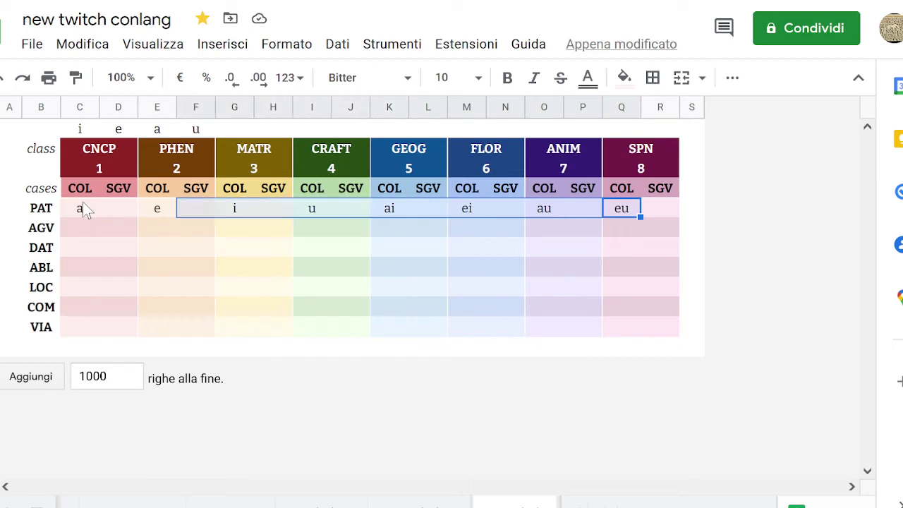
{"action": "key", "text": "shift+Left"}
{"action": "key", "text": "shift+Left"}
{"action": "key", "text": "shift+Left"}
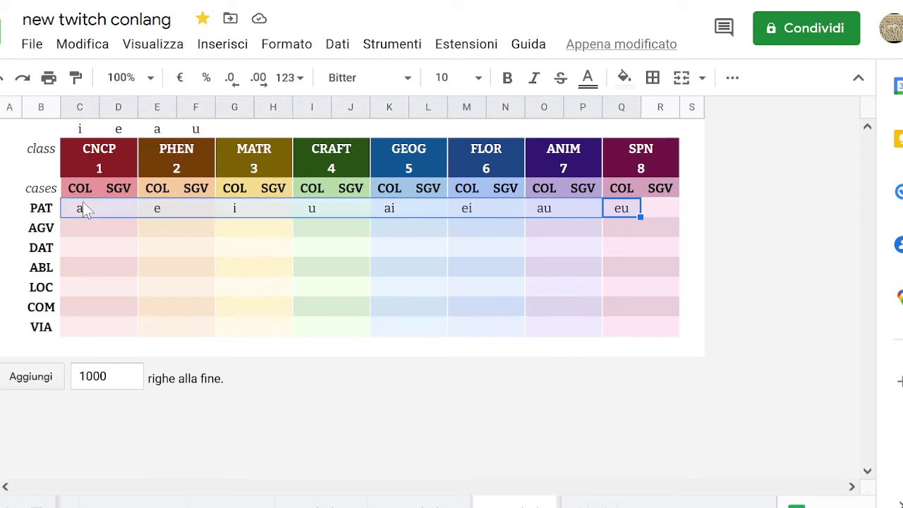
{"action": "key", "text": "Delete"}
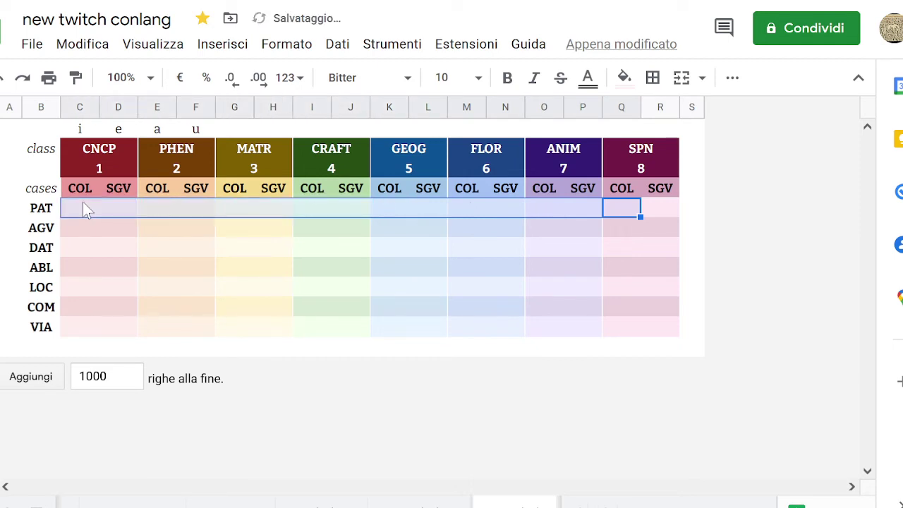
Delete the four listed vowels above the CNCP and PHEN headers, in columns C to F.
{"action": "key", "text": "Up"}
{"action": "key", "text": "Up"}
{"action": "key", "text": "Up"}
{"action": "key", "text": "Left"}
{"action": "key", "text": "Left"}
{"action": "key", "text": "Left"}
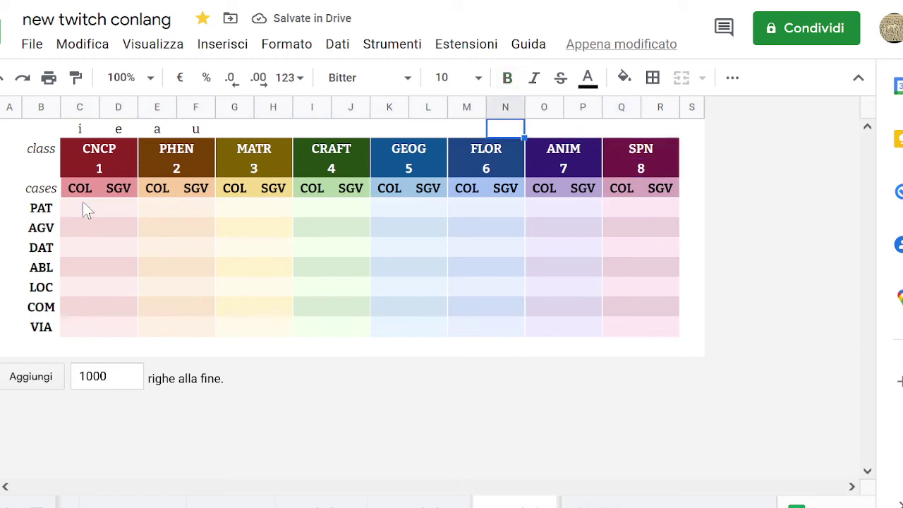
{"action": "key", "text": "Left"}
{"action": "key", "text": "Left"}
{"action": "key", "text": "Left"}
{"action": "key", "text": "Left"}
{"action": "key", "text": "Left"}
{"action": "key", "text": "Left"}
{"action": "key", "text": "Left"}
{"action": "key", "text": "Left"}
{"action": "key", "text": "shift+Left"}
{"action": "key", "text": "shift+Left"}
{"action": "key", "text": "shift+Left"}
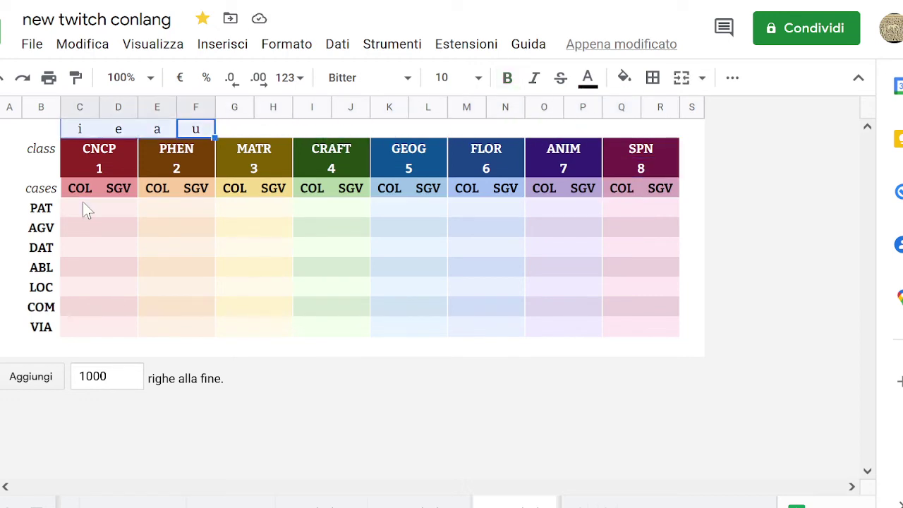
{"action": "key", "text": "Delete"}
{"action": "key", "text": "Down"}
{"action": "key", "text": "Down"}
{"action": "key", "text": "Down"}
{"action": "key", "text": "Down"}
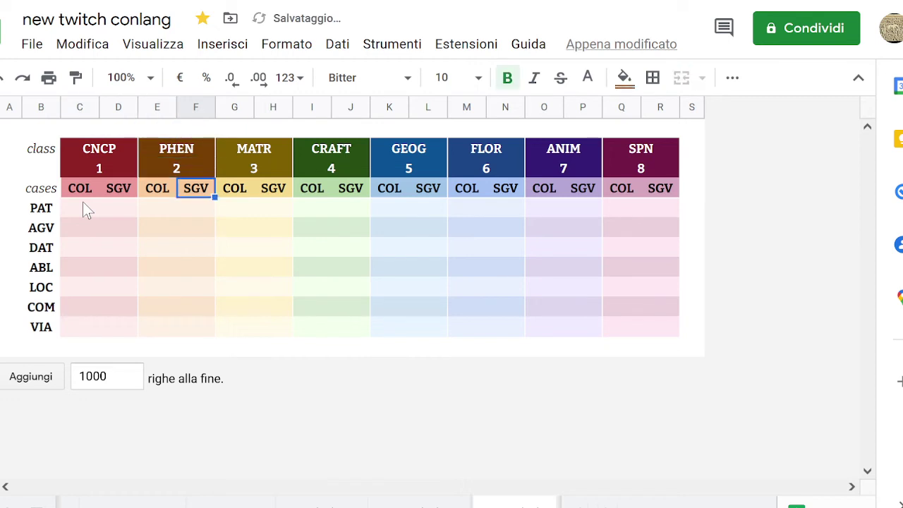
{"action": "key", "text": "Left"}
{"action": "key", "text": "Left"}
{"action": "key", "text": "Down"}
{"action": "key", "text": "Down"}
{"action": "key", "text": "Down"}
{"action": "key", "text": "Down"}
{"action": "key", "text": "Down"}
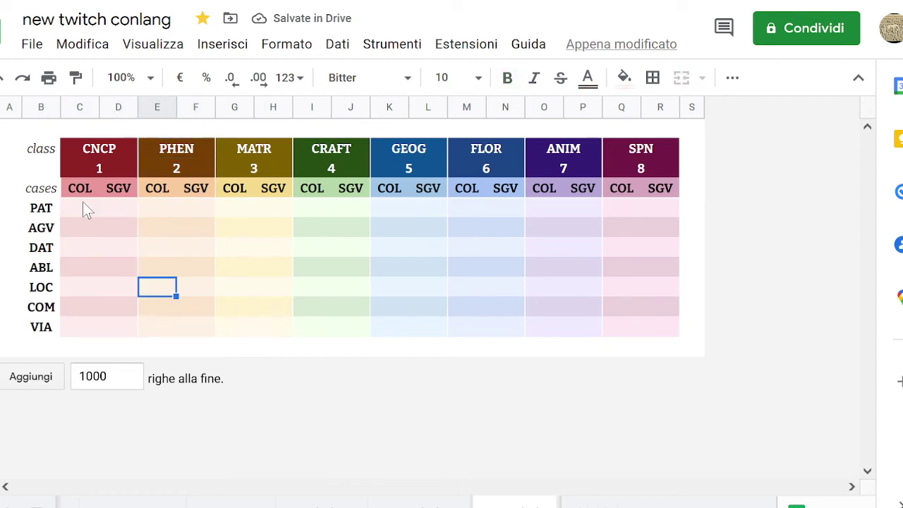
{"action": "key", "text": "Up"}
{"action": "key", "text": "Up"}
{"action": "key", "text": "Up"}
{"action": "key", "text": "Up"}
{"action": "key", "text": "Up"}
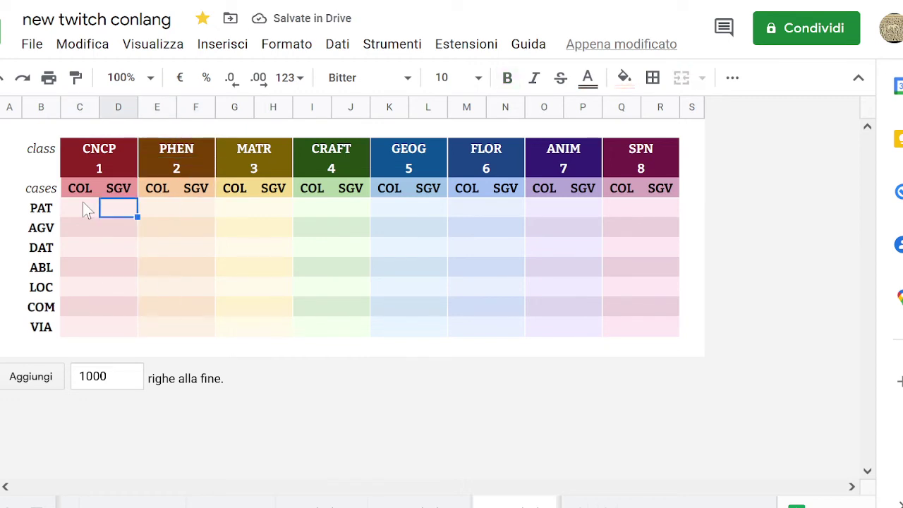
{"action": "key", "text": "Down"}
{"action": "key", "text": "Up"}
{"action": "key", "text": "Left"}
{"action": "key", "text": "Right"}
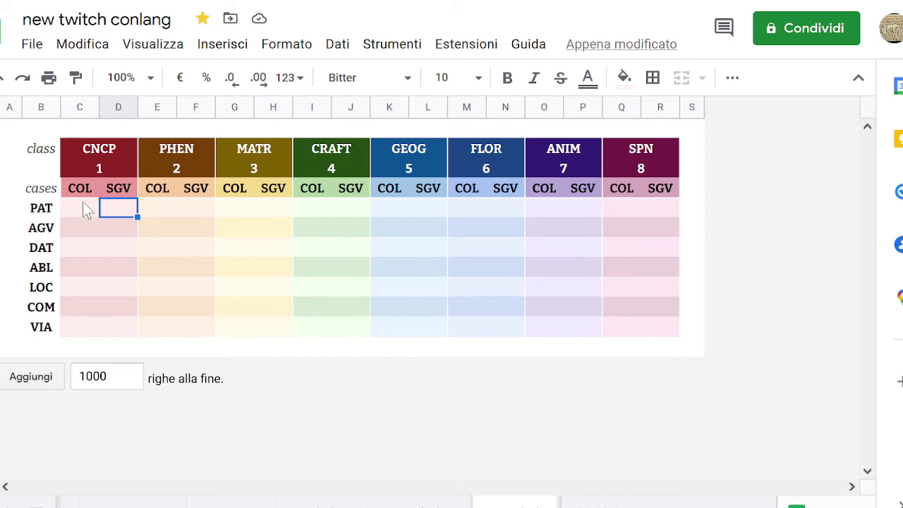
{"action": "key", "text": "Left"}
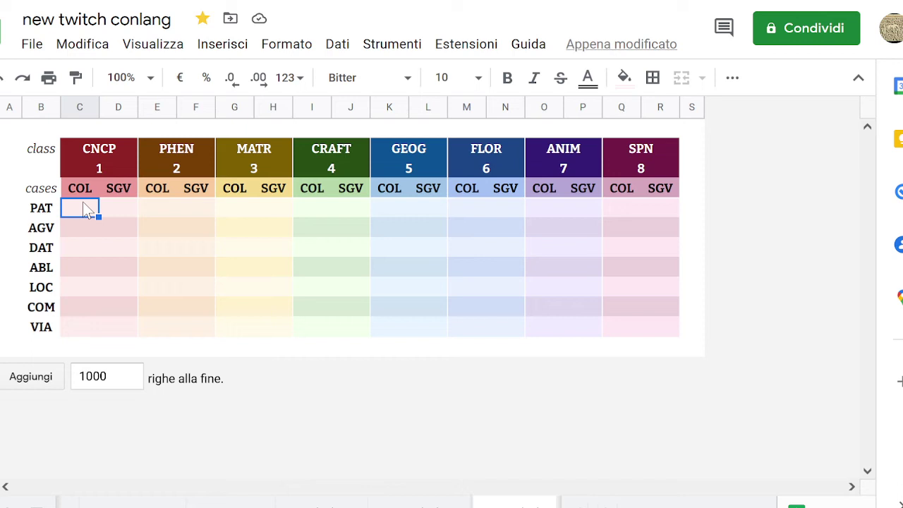
{"action": "key", "text": "Down"}
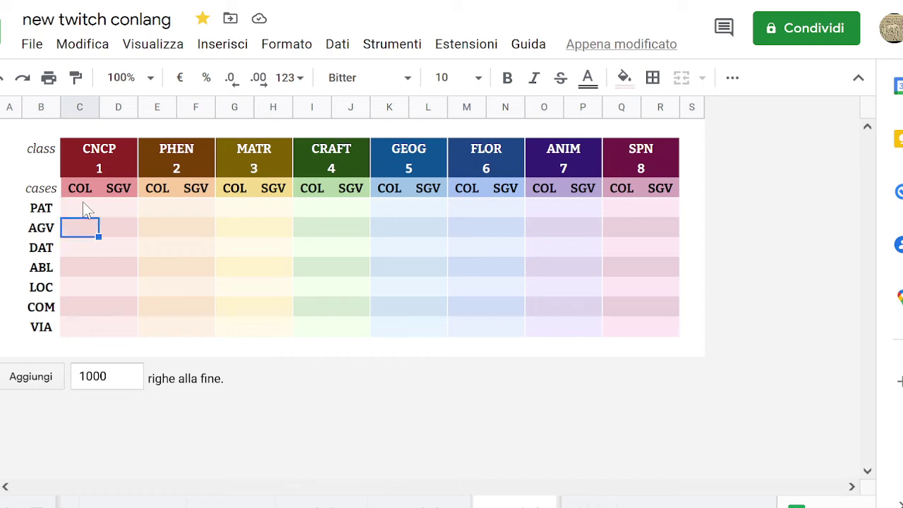
{"action": "key", "text": "Up"}
{"action": "key", "text": "Up"}
{"action": "key", "text": "Down"}
{"action": "key", "text": "Down"}
{"action": "key", "text": "Up"}
{"action": "key", "text": "Down"}
{"action": "key", "text": "Up"}
{"action": "key", "text": "Down"}
{"action": "key", "text": "Up"}
{"action": "key", "text": "Down"}
{"action": "key", "text": "Up"}
{"action": "key", "text": "Down"}
{"action": "key", "text": "Up"}
{"action": "key", "text": "Down"}
{"action": "key", "text": "Up"}
{"action": "key", "text": "Down"}
{"action": "key", "text": "Up"}
{"action": "key", "text": "Down"}
{"action": "key", "text": "Up"}
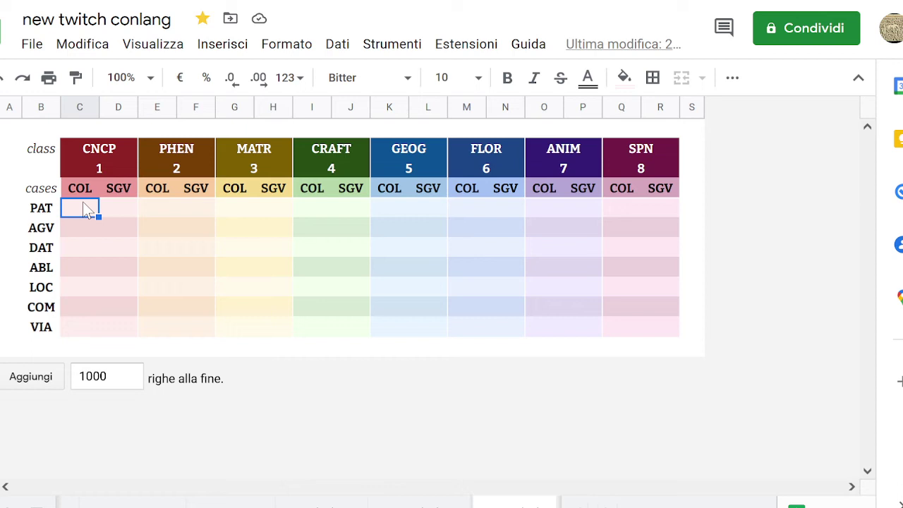
Look over the PAT row from CNCP COL across to FLOR COL and back.
{"action": "key", "text": "Right"}
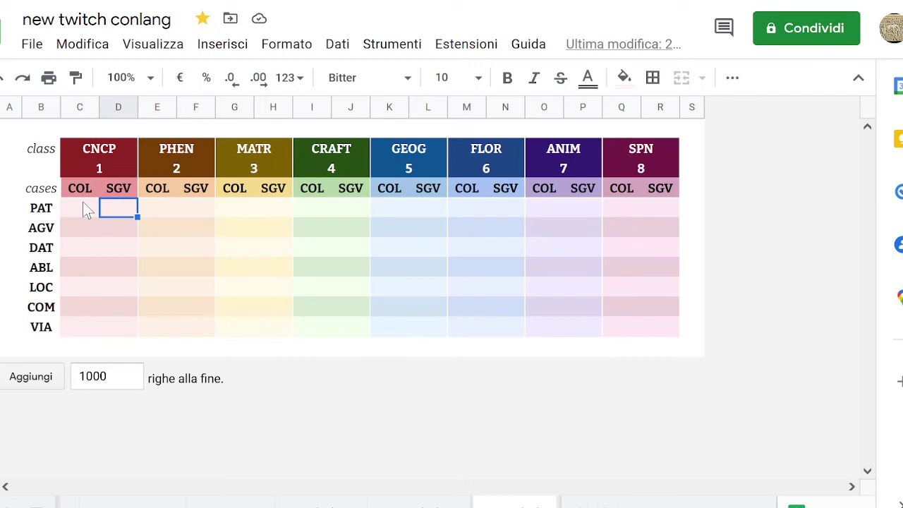
{"action": "key", "text": "Right"}
{"action": "key", "text": "Right"}
{"action": "key", "text": "Right"}
{"action": "key", "text": "Right"}
{"action": "key", "text": "Right"}
{"action": "key", "text": "Right"}
{"action": "key", "text": "Right"}
{"action": "key", "text": "Right"}
{"action": "key", "text": "Right"}
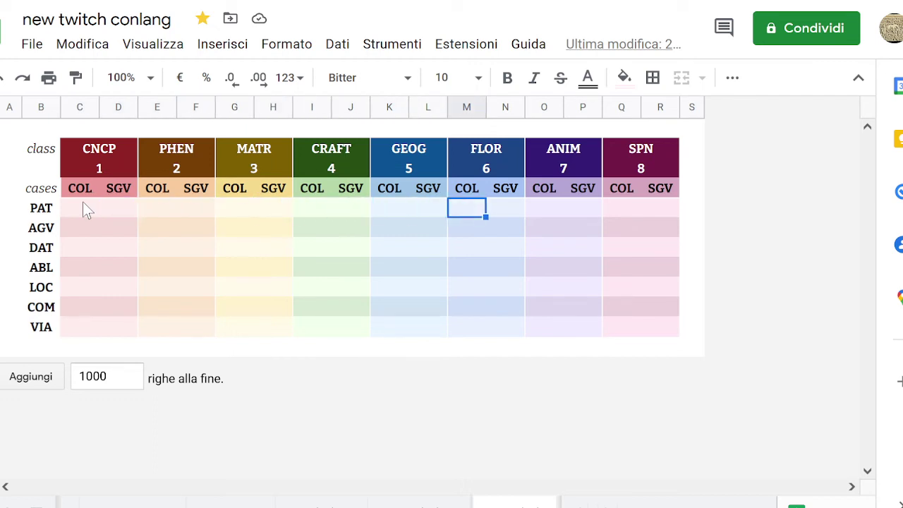
{"action": "key", "text": "Left"}
{"action": "key", "text": "Left"}
{"action": "key", "text": "Left"}
{"action": "key", "text": "Left"}
{"action": "key", "text": "Left"}
{"action": "key", "text": "Left"}
{"action": "key", "text": "Left"}
{"action": "key", "text": "Left"}
{"action": "key", "text": "Left"}
{"action": "key", "text": "Left"}
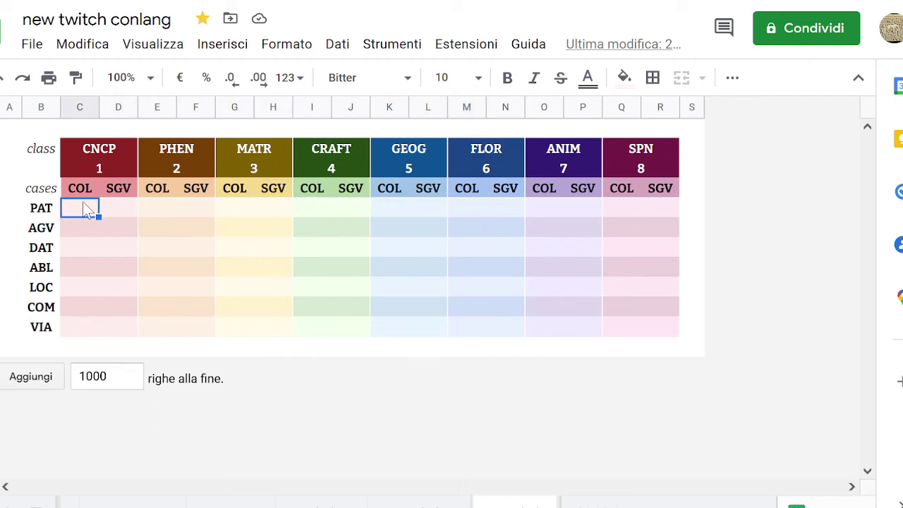
Mark out the PAT cells of the CNCP, PHEN, MATR and CRAFT classes as one group.
{"action": "key", "text": "Left"}
{"action": "key", "text": "Right"}
{"action": "key", "text": "Right"}
{"action": "key", "text": "Right"}
{"action": "key", "text": "Right"}
{"action": "key", "text": "Right"}
{"action": "key", "text": "Right"}
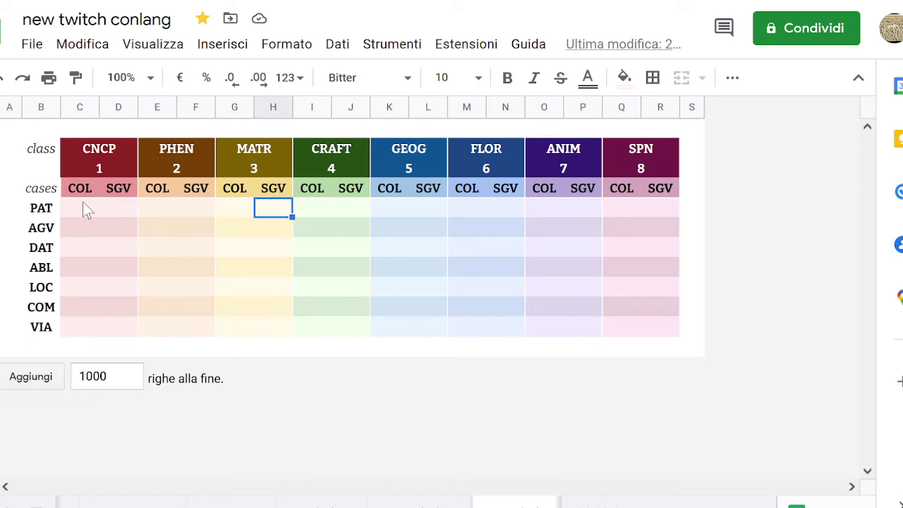
{"action": "key", "text": "Right"}
{"action": "key", "text": "Right"}
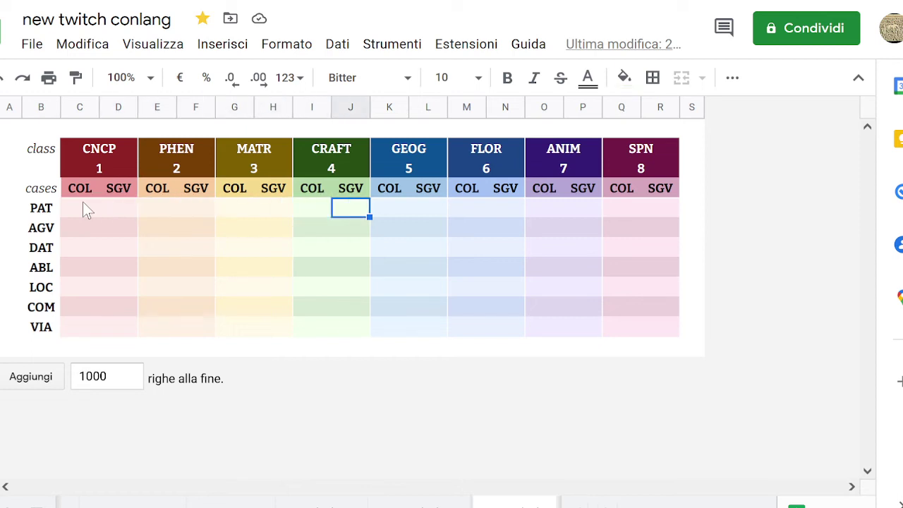
{"action": "key", "text": "shift+Left"}
{"action": "key", "text": "shift+Left"}
{"action": "key", "text": "shift+Left"}
{"action": "key", "text": "shift+Left"}
{"action": "key", "text": "shift+Left"}
{"action": "key", "text": "shift+Left"}
{"action": "key", "text": "shift+Left"}
{"action": "key", "text": "shift+Left"}
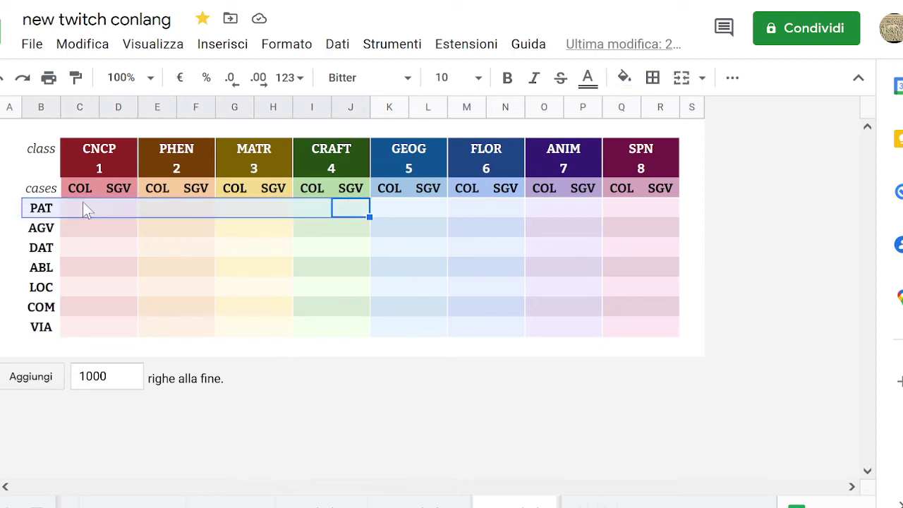
{"action": "key", "text": "Right"}
{"action": "key", "text": "Left"}
{"action": "key", "text": "shift+Left"}
{"action": "key", "text": "shift+Left"}
{"action": "key", "text": "shift+Left"}
{"action": "key", "text": "shift+Left"}
{"action": "key", "text": "shift+Left"}
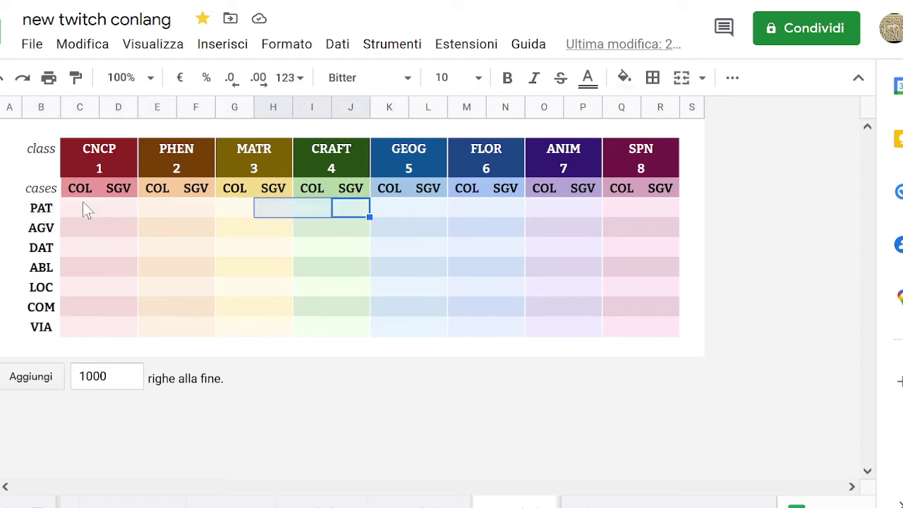
{"action": "key", "text": "shift+Left"}
{"action": "key", "text": "shift+Left"}
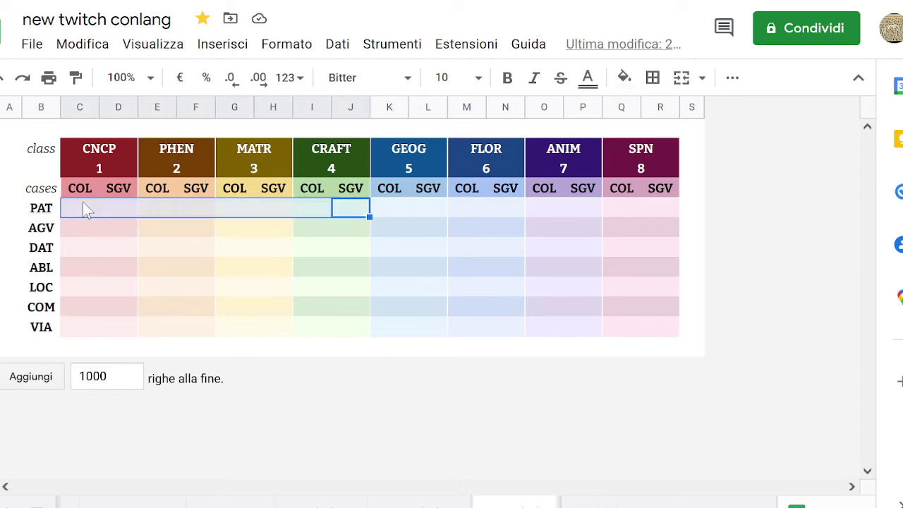
Select the cells above the CNCP to CRAFT headers, in columns C to J.
{"action": "key", "text": "Up"}
{"action": "key", "text": "Up"}
{"action": "key", "text": "Up"}
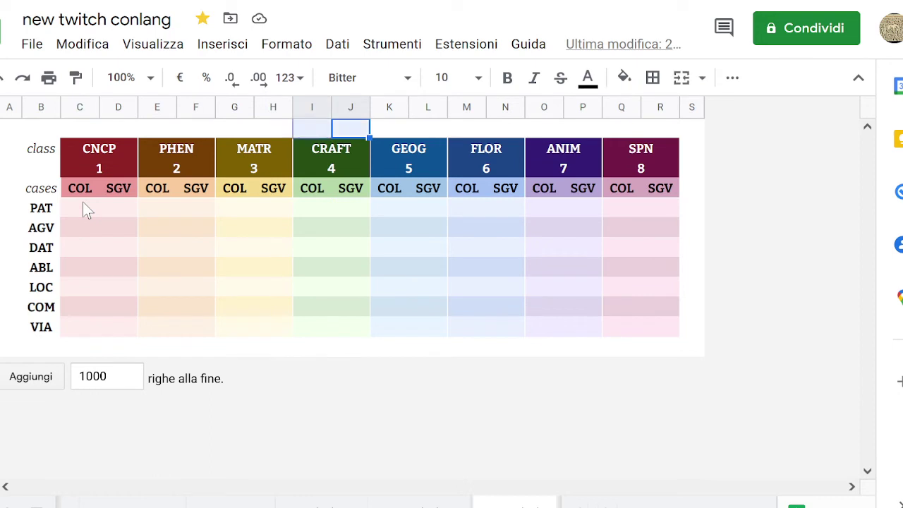
{"action": "key", "text": "shift+Left"}
{"action": "key", "text": "shift+Left"}
{"action": "key", "text": "shift+Left"}
{"action": "key", "text": "shift+Left"}
{"action": "key", "text": "shift+Left"}
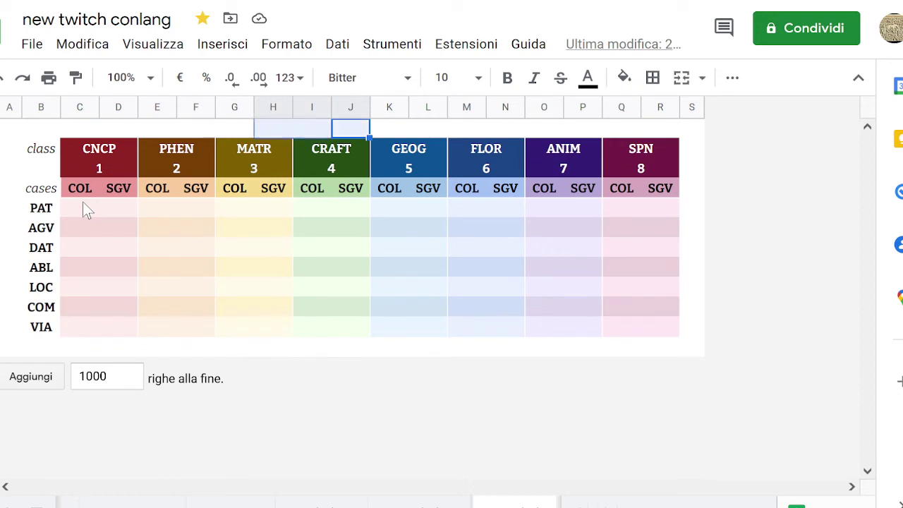
{"action": "key", "text": "shift+Left"}
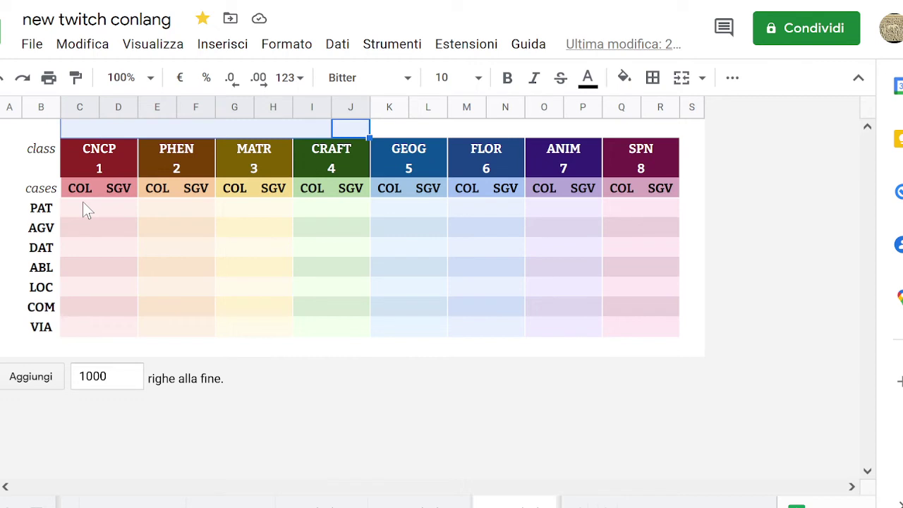
Highlight the headers of classes 1 to 4, CNCP to CRAFT, to view them as one group.
{"action": "key", "text": "Down"}
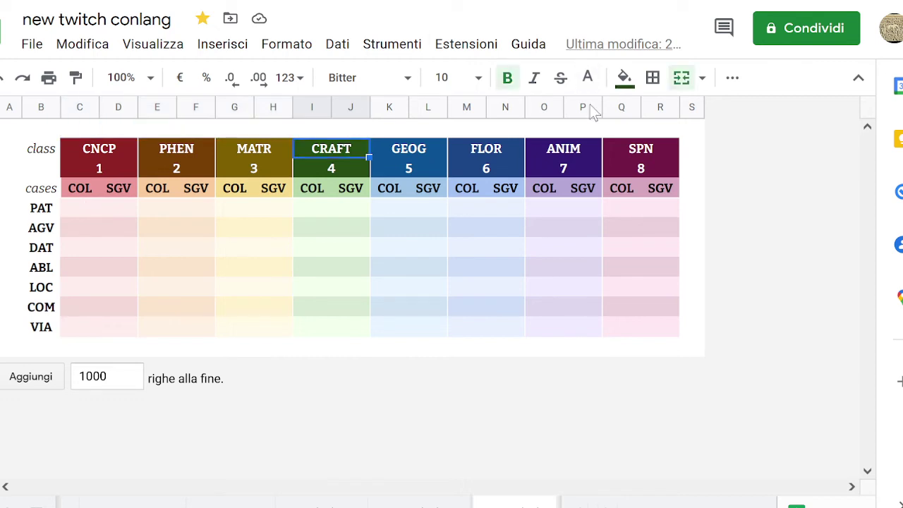
{"action": "key", "text": "Right"}
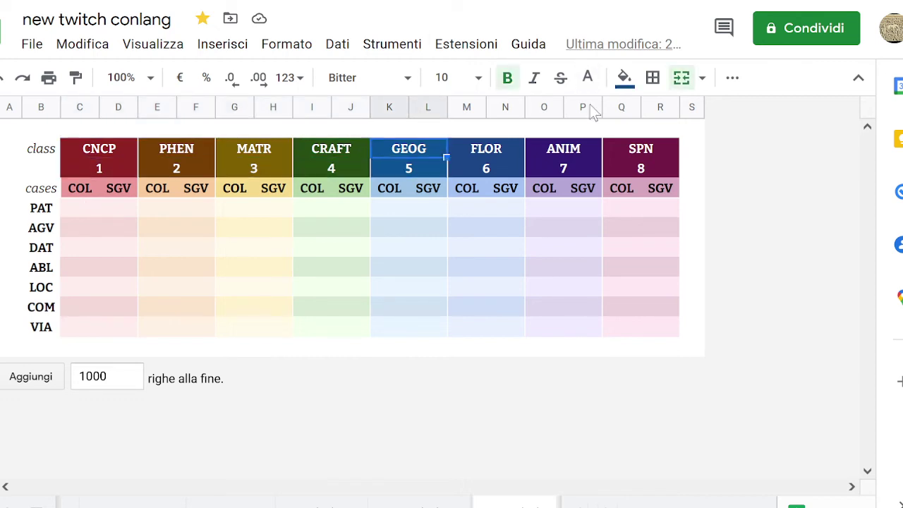
{"action": "key", "text": "Left"}
{"action": "key", "text": "shift+Left"}
{"action": "key", "text": "shift+Left"}
{"action": "key", "text": "shift+Left"}
{"action": "key", "text": "shift+Left"}
{"action": "key", "text": "shift+Right"}
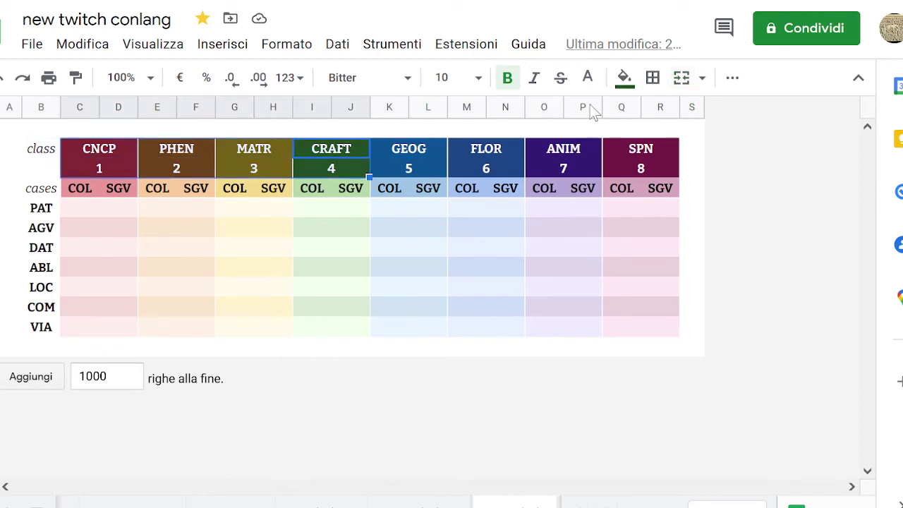
Highlight the headers of classes 5 to 8, GEOG to SPN, to view them as the second group.
{"action": "key", "text": "Right"}
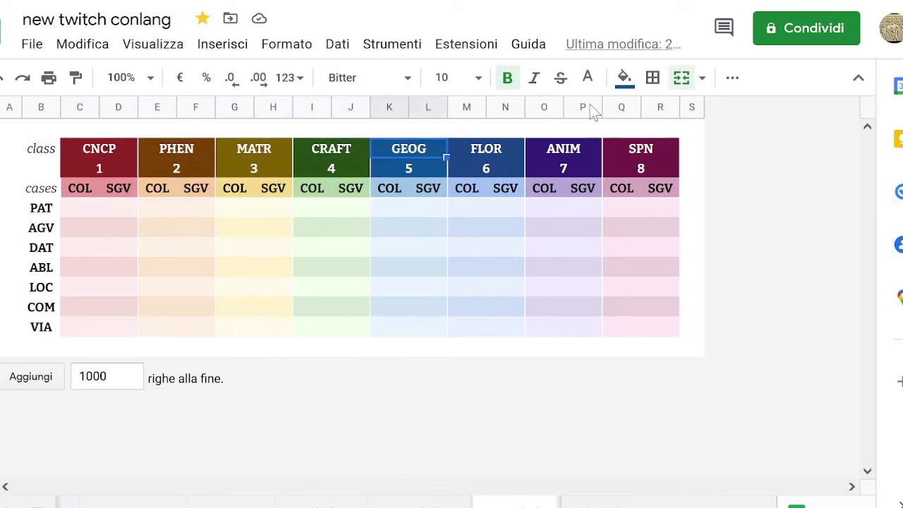
{"action": "key", "text": "shift+Right"}
{"action": "key", "text": "shift+Right"}
{"action": "key", "text": "shift+Right"}
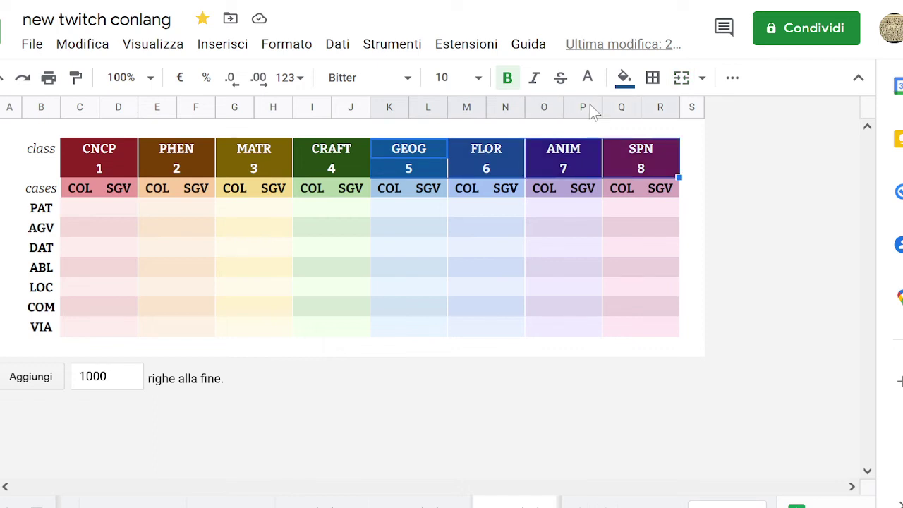
{"action": "key", "text": "Up"}
{"action": "key", "text": "Down"}
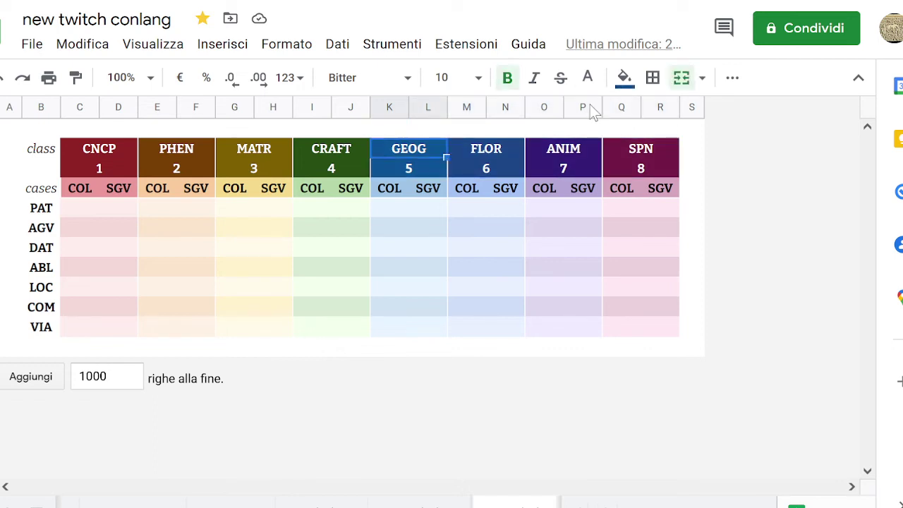
Enter the vowels e and o above the PHEN header, in columns E and F.
{"action": "key", "text": "Up"}
{"action": "key", "text": "Left"}
{"action": "key", "text": "Left"}
{"action": "key", "text": "Left"}
{"action": "key", "text": "Left"}
{"action": "key", "text": "Left"}
{"action": "key", "text": "Left"}
{"action": "key", "text": "Left"}
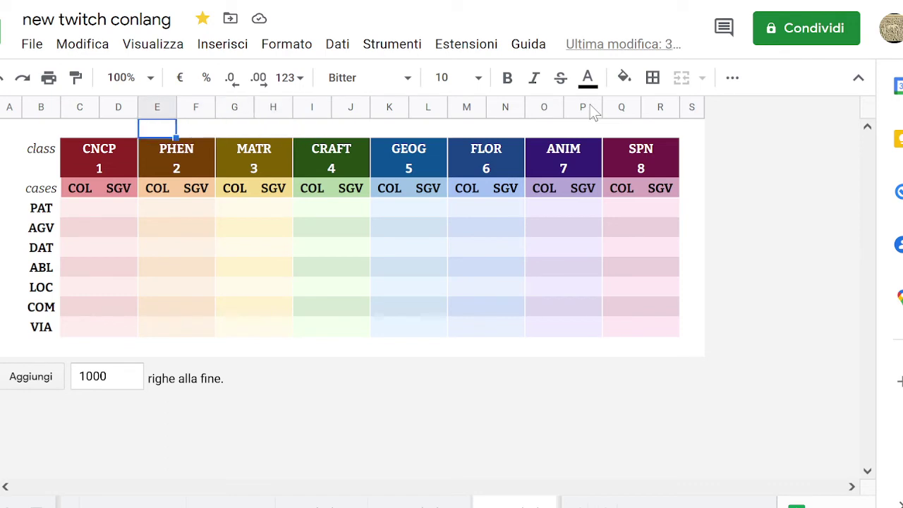
{"action": "key", "text": "Right"}
{"action": "type", "text": "e"}
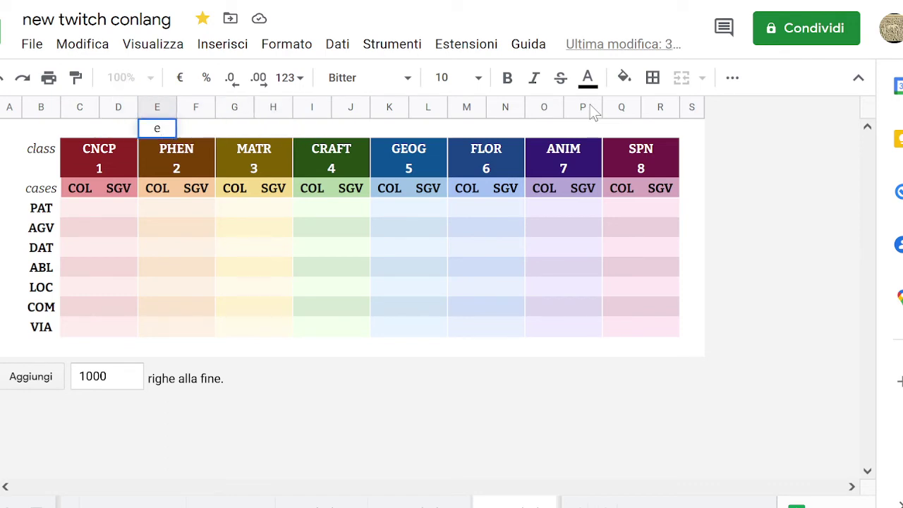
{"action": "key", "text": "Right"}
{"action": "type", "text": "o"}
{"action": "key", "text": "shift+Left"}
{"action": "key", "text": "shift+Right"}
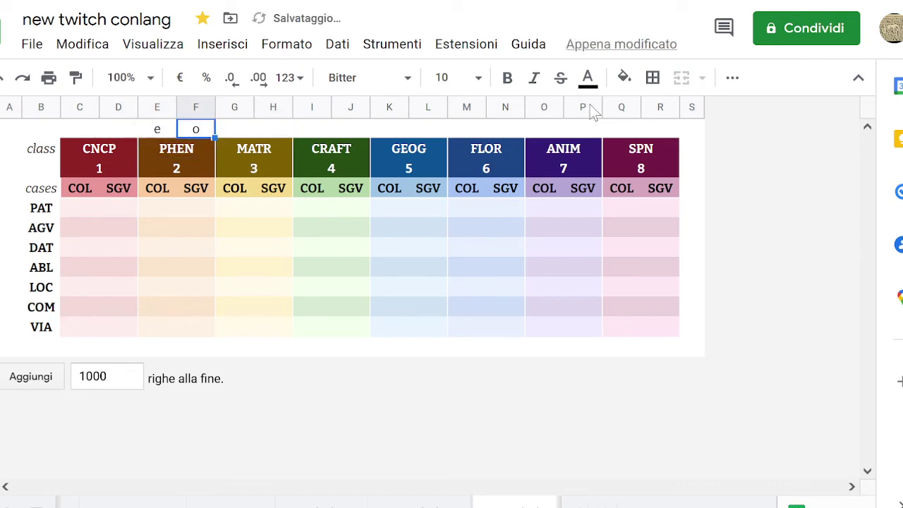
Replace the two vowels above PHEN with e in column F and o in column G, at the PHEN–MATR boundary.
{"action": "key", "text": "Left"}
{"action": "key", "text": "shift+Right"}
{"action": "key", "text": "Delete"}
{"action": "key", "text": "Right"}
{"action": "type", "text": "e"}
{"action": "key", "text": "Right"}
{"action": "type", "text": "o"}
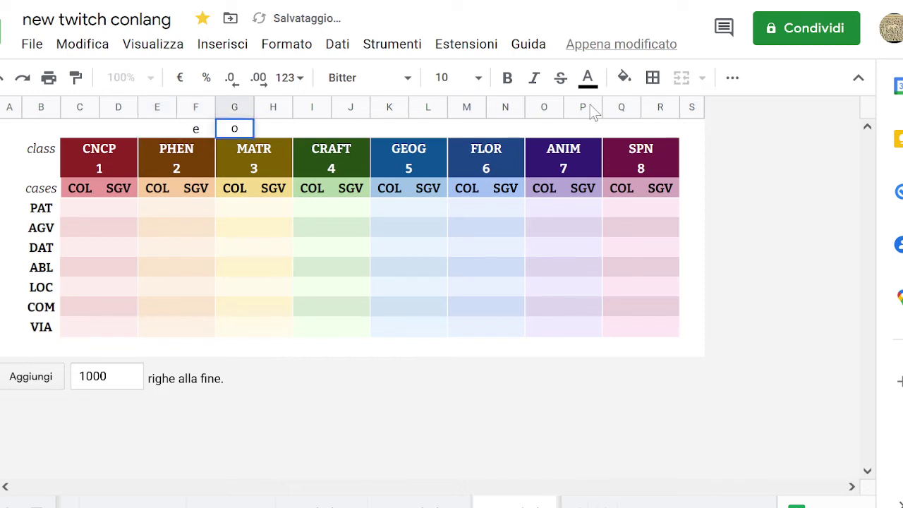
Enter i above FLOR in column N and u above ANIM in column O.
{"action": "key", "text": "Left"}
{"action": "key", "text": "Down"}
{"action": "key", "text": "Left"}
{"action": "key", "text": "Up"}
{"action": "key", "text": "Right"}
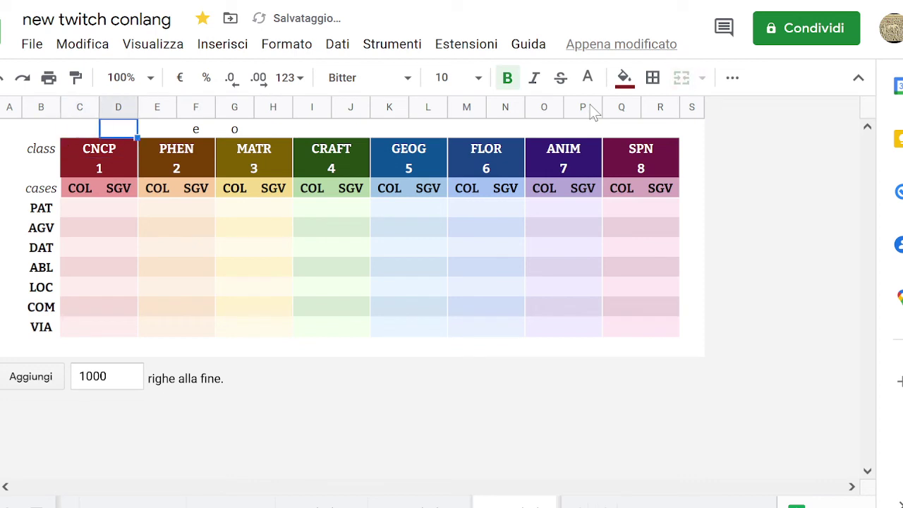
{"action": "key", "text": "Right"}
{"action": "key", "text": "Right"}
{"action": "key", "text": "Right"}
{"action": "key", "text": "Right"}
{"action": "key", "text": "Right"}
{"action": "key", "text": "Right"}
{"action": "key", "text": "Right"}
{"action": "key", "text": "Right"}
{"action": "key", "text": "Right"}
{"action": "key", "text": "Right"}
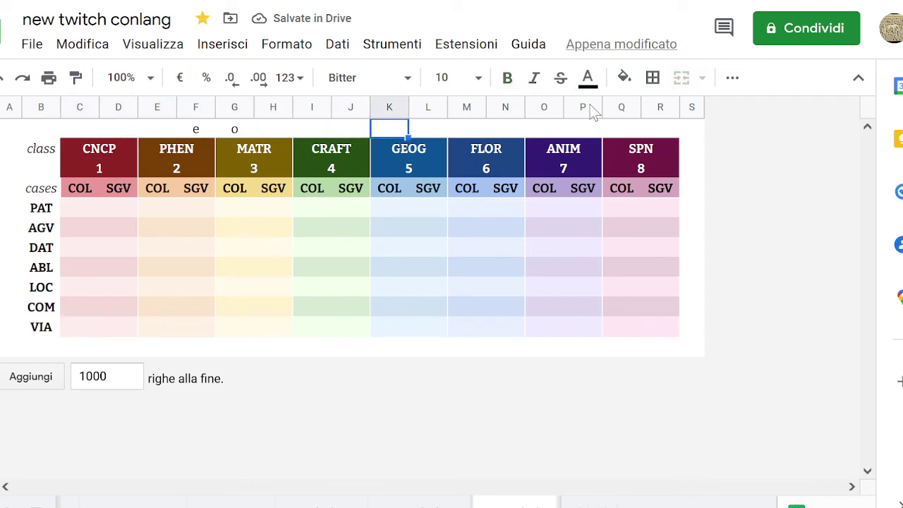
{"action": "type", "text": "i"}
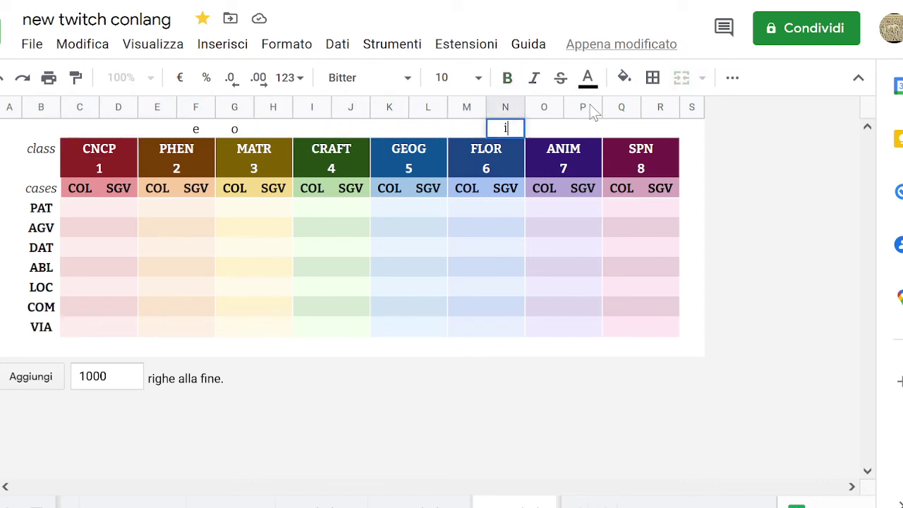
{"action": "key", "text": "Right"}
{"action": "type", "text": "u"}
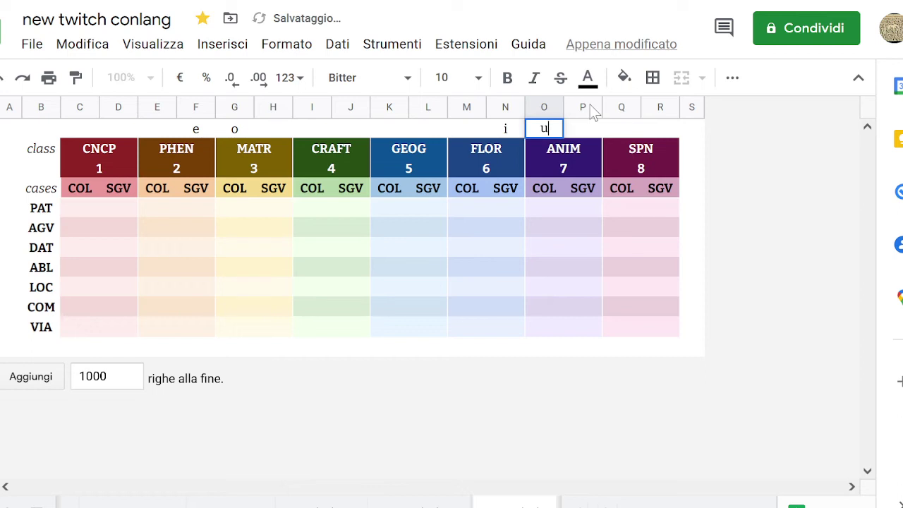
{"action": "key", "text": "Left"}
{"action": "key", "text": "Right"}
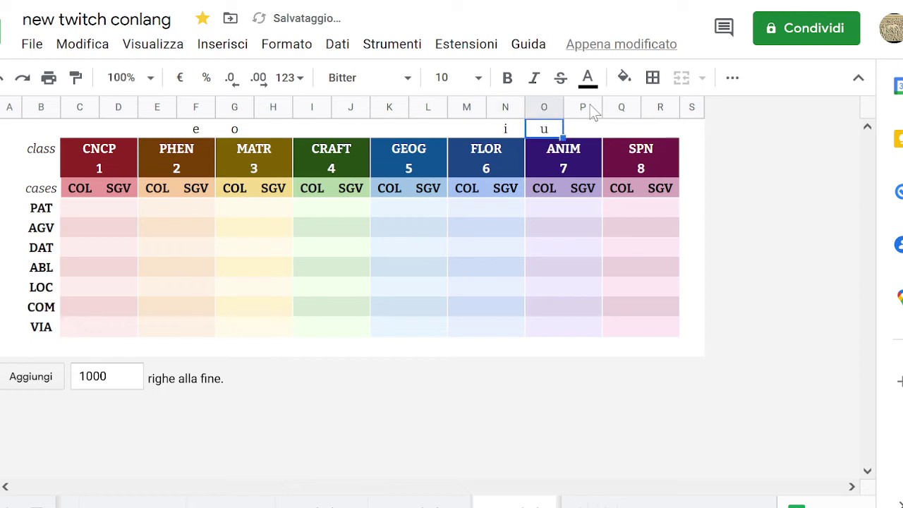
{"action": "key", "text": "Left"}
{"action": "key", "text": "Right"}
{"action": "key", "text": "Left"}
Examine the GEOG to SPN class headers as the group beneath the vowels i and u.
{"action": "key", "text": "Down"}
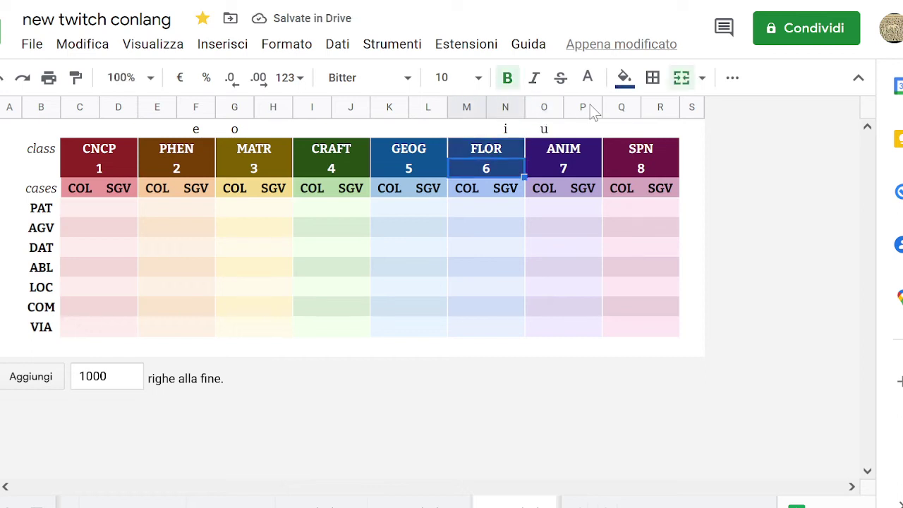
{"action": "key", "text": "Left"}
{"action": "key", "text": "Left"}
{"action": "key", "text": "Right"}
{"action": "key", "text": "Down"}
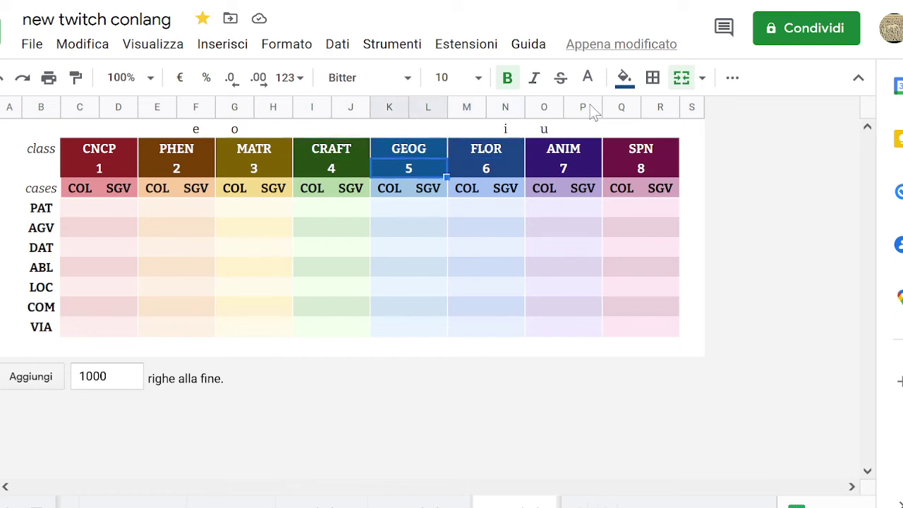
{"action": "key", "text": "shift+Up"}
{"action": "key", "text": "shift+Right"}
{"action": "key", "text": "shift+Right"}
{"action": "key", "text": "shift+Right"}
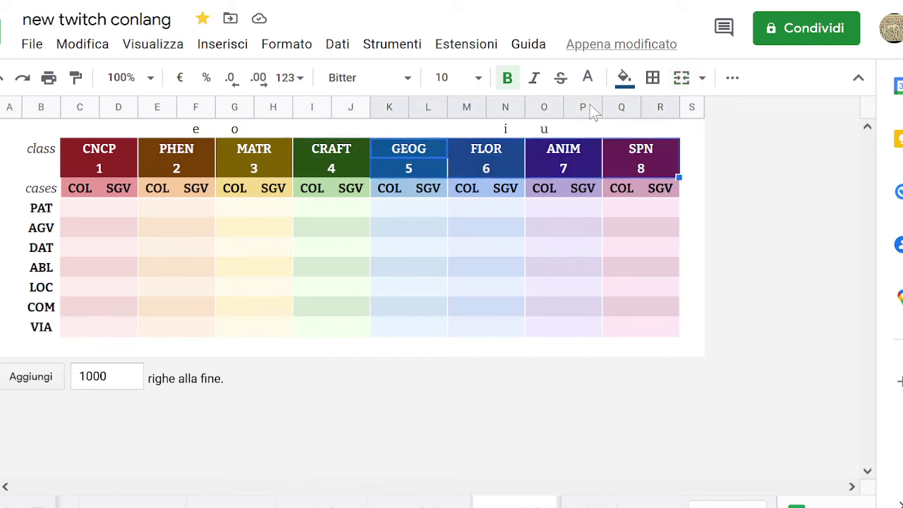
{"action": "key", "text": "shift+Right"}
{"action": "key", "text": "shift+Left"}
{"action": "key", "text": "shift+Left"}
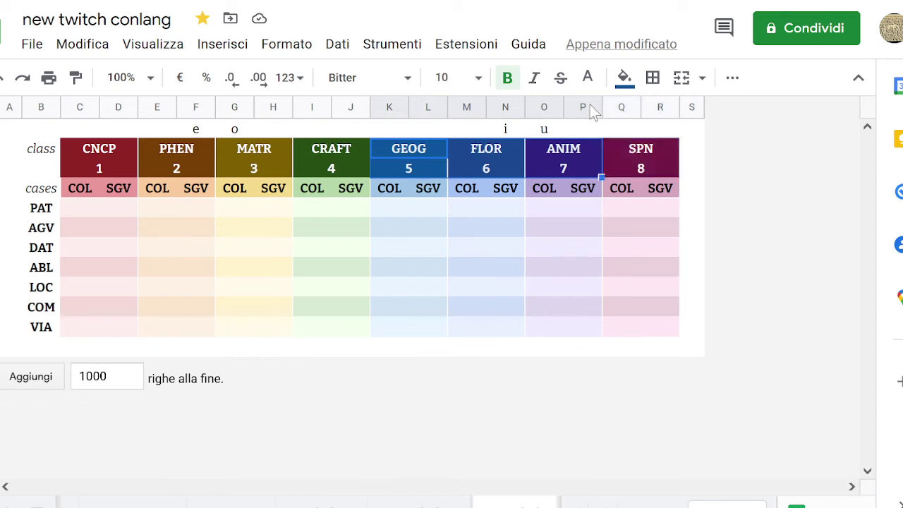
{"action": "key", "text": "shift+Left"}
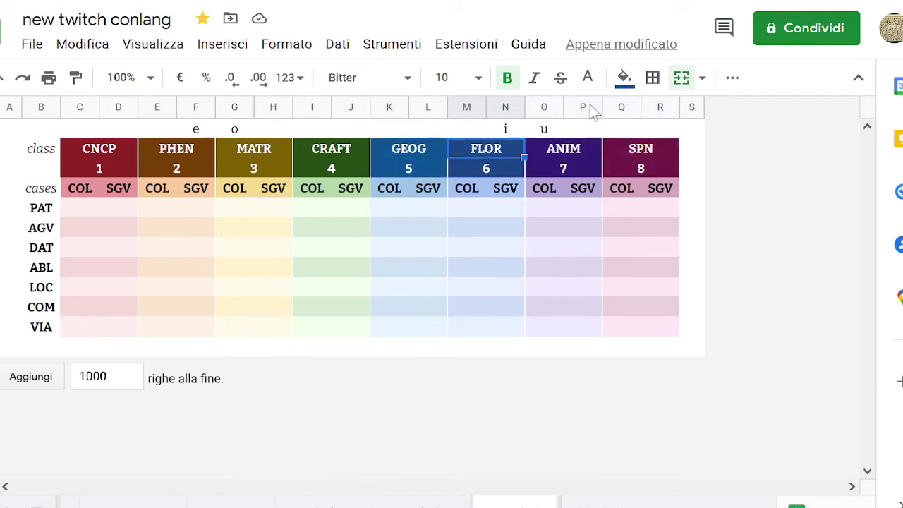
Examine the CNCP to CRAFT class headers as the group beneath the vowels e and o.
{"action": "key", "text": "Left"}
{"action": "key", "text": "shift+Left"}
{"action": "key", "text": "shift+Left"}
{"action": "key", "text": "shift+Left"}
{"action": "key", "text": "shift+Left"}
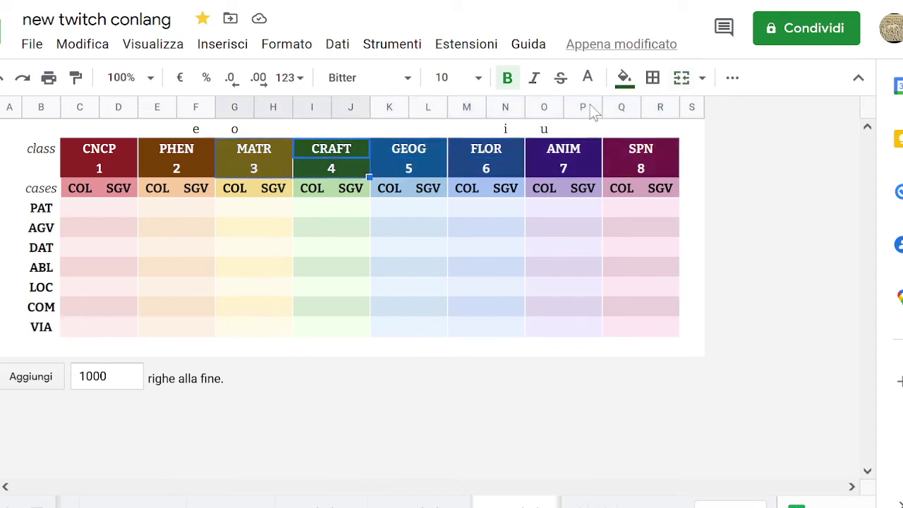
{"action": "key", "text": "shift+Right"}
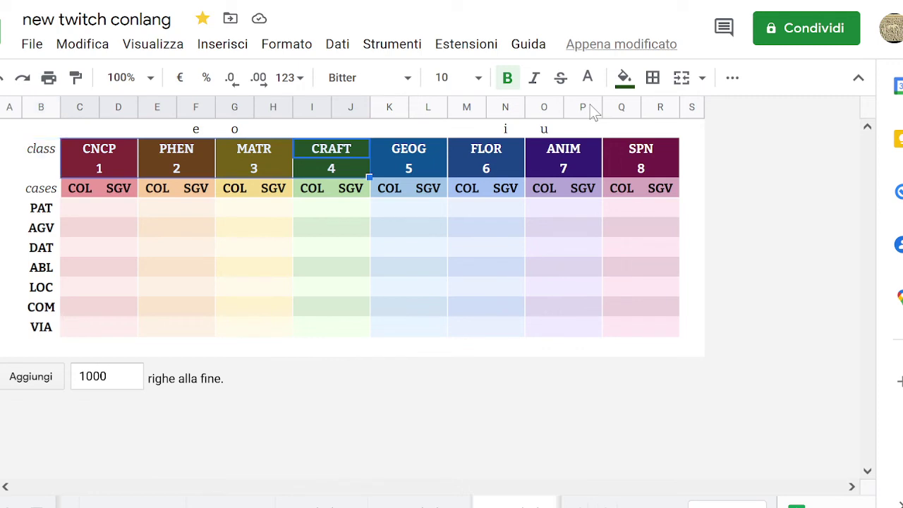
{"action": "key", "text": "shift+Right"}
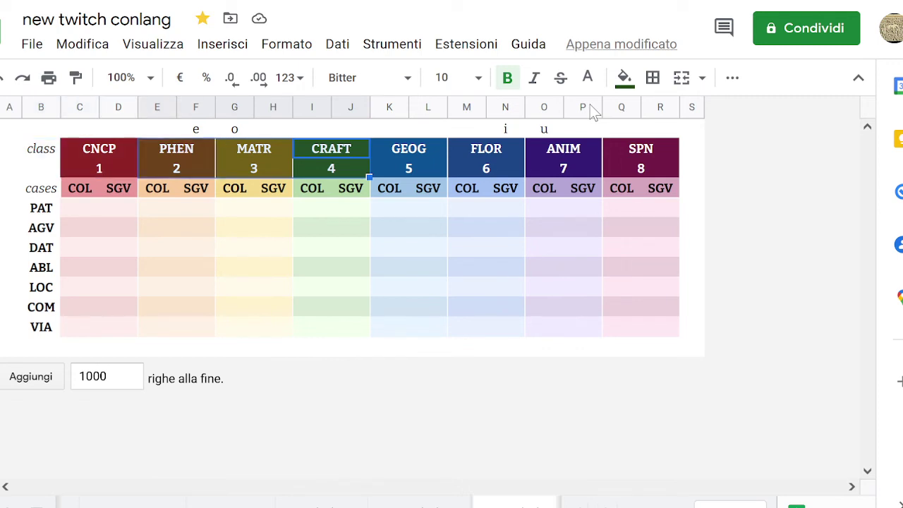
{"action": "key", "text": "shift+Left"}
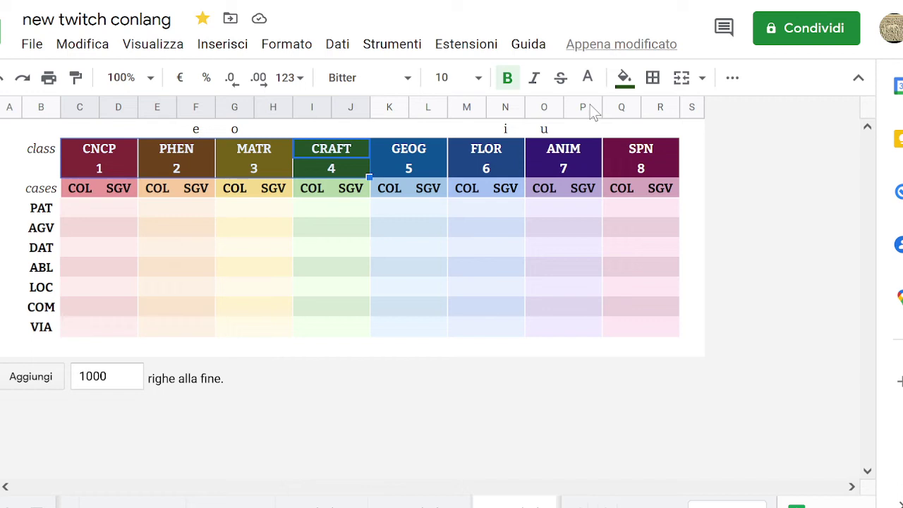
{"action": "key", "text": "Up"}
{"action": "key", "text": "Down"}
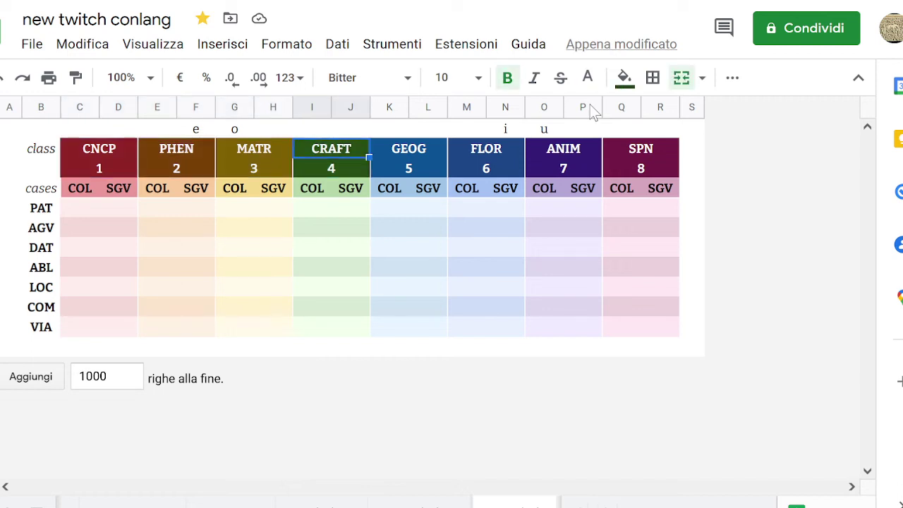
Compare the GEOG to SPN headers and the vowel row above them with the first four classes.
{"action": "key", "text": "Right"}
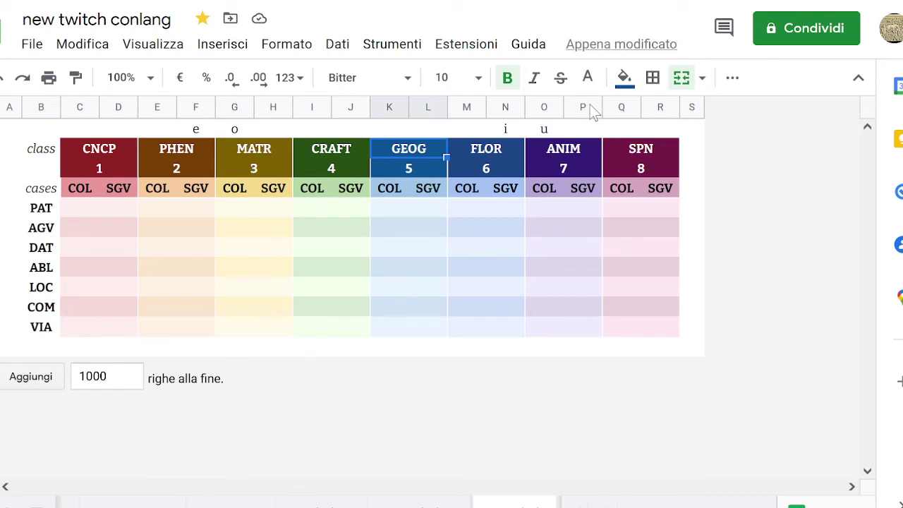
{"action": "key", "text": "shift+Right"}
{"action": "key", "text": "shift+Right"}
{"action": "key", "text": "shift+Right"}
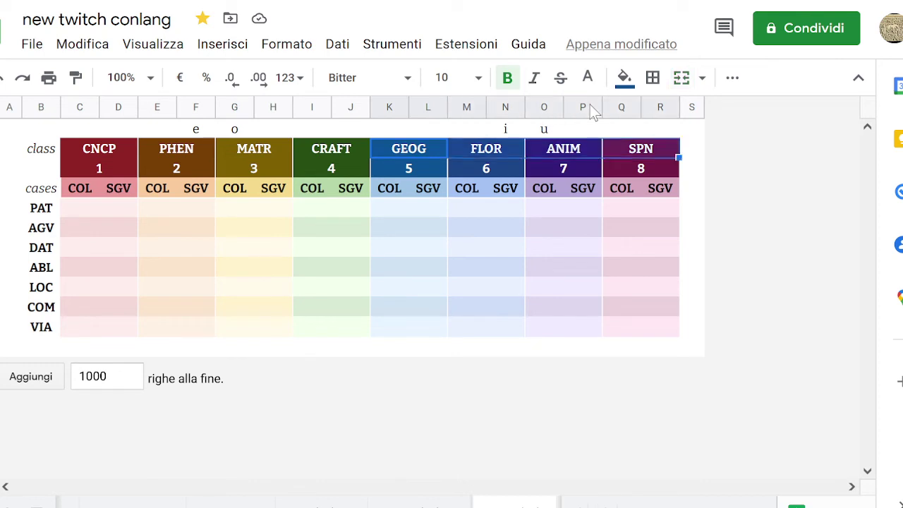
{"action": "key", "text": "shift+Up"}
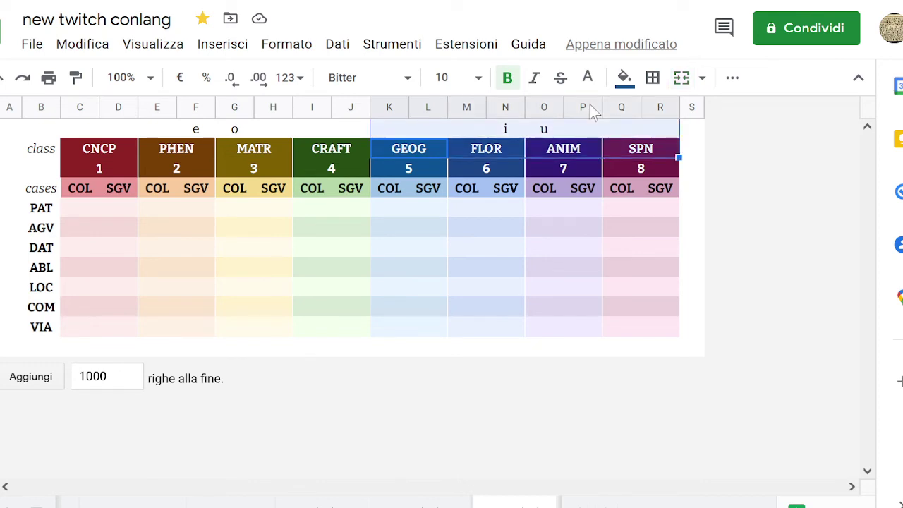
{"action": "key", "text": "shift+Down"}
{"action": "key", "text": "Left"}
{"action": "key", "text": "Left"}
{"action": "key", "text": "Left"}
{"action": "key", "text": "Right"}
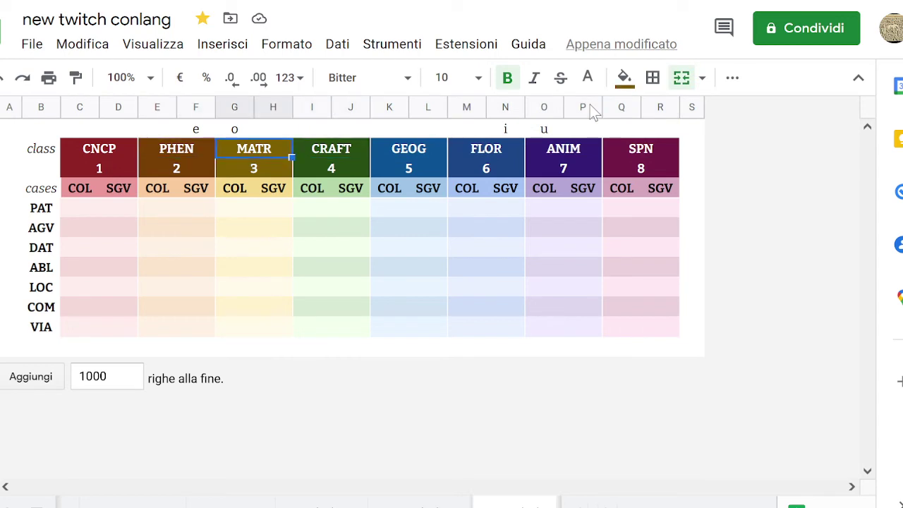
Enter e for collective and o for singulative in the PAT row of the CNCP class.
{"action": "key", "text": "Down"}
{"action": "key", "text": "Down"}
{"action": "key", "text": "Left"}
{"action": "key", "text": "Left"}
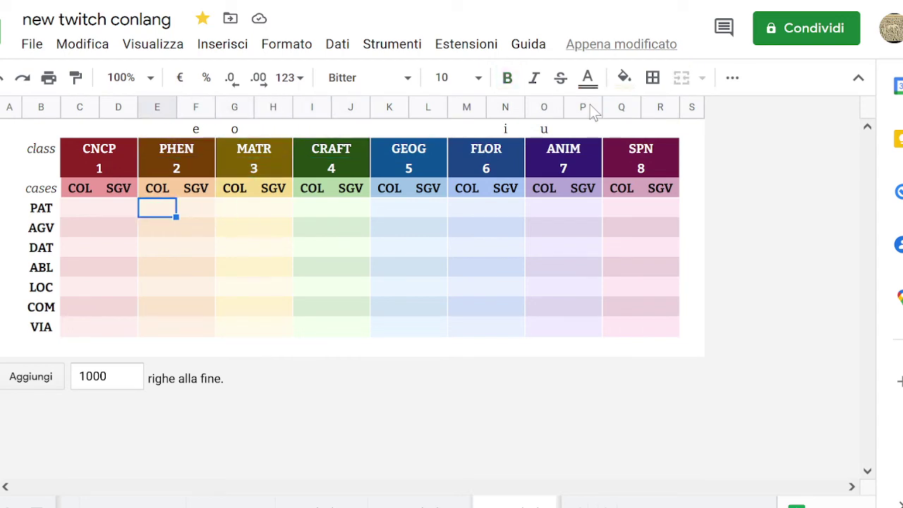
{"action": "key", "text": "Left"}
{"action": "key", "text": "Right"}
{"action": "key", "text": "Left"}
{"action": "key", "text": "Left"}
{"action": "type", "text": "e"}
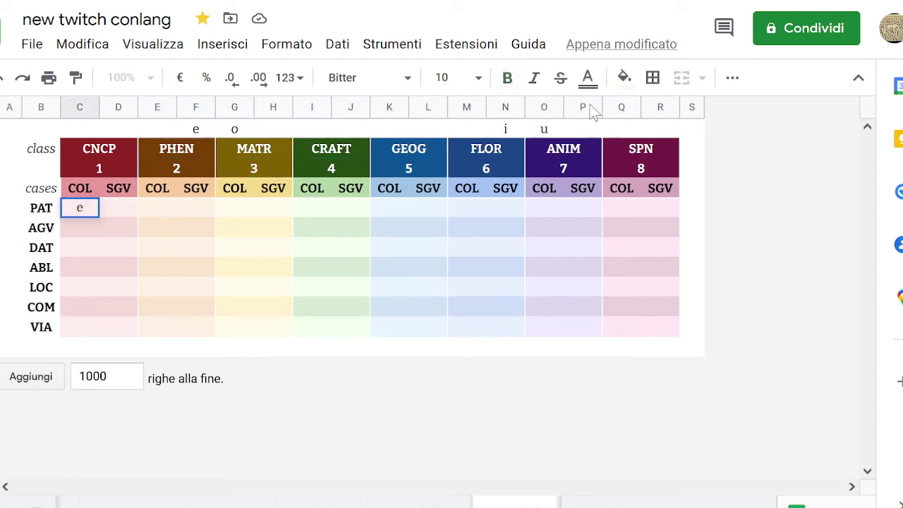
{"action": "key", "text": "Tab"}
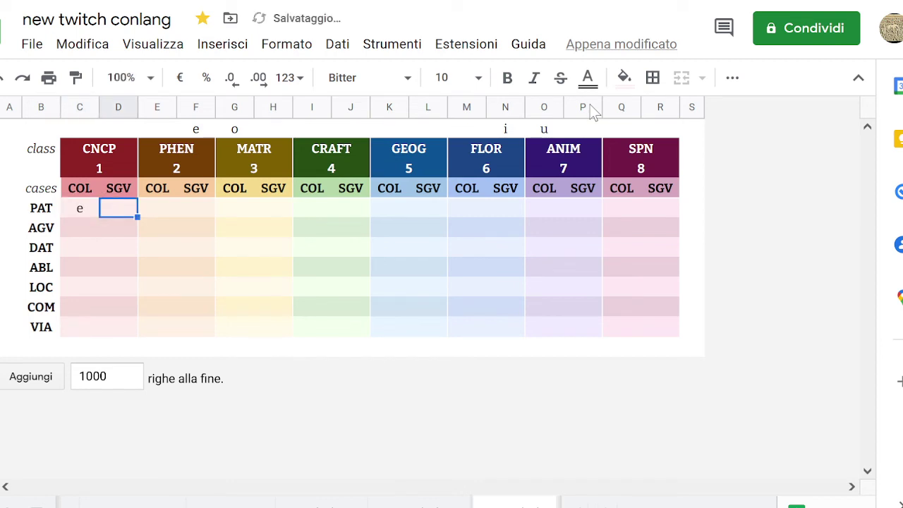
{"action": "type", "text": "o"}
{"action": "key", "text": "Return"}
Rewrite the CNCP patient markers as the suffixes -e for collective and -o for singulative.
{"action": "key", "text": "Up"}
{"action": "key", "text": "Down"}
{"action": "key", "text": "Left"}
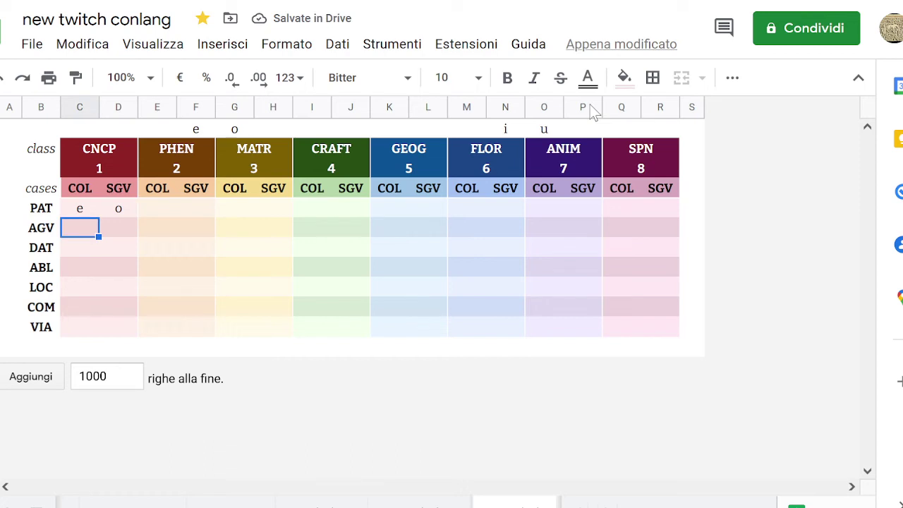
{"action": "key", "text": "Up"}
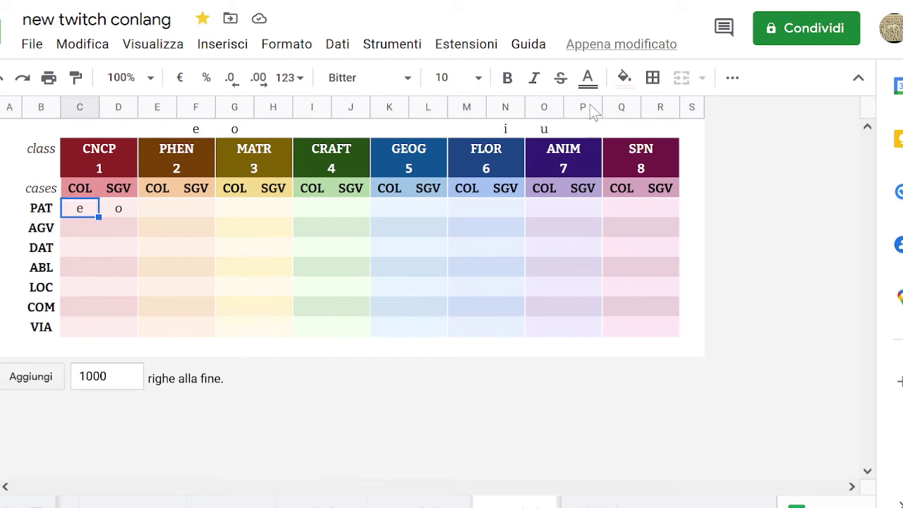
{"action": "type", "text": "-e"}
{"action": "key", "text": "Tab"}
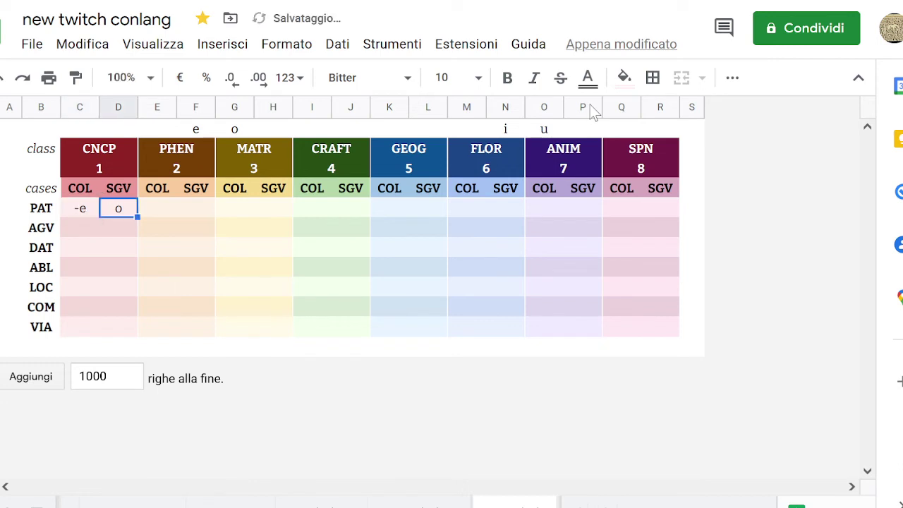
{"action": "type", "text": "-o"}
{"action": "key", "text": "Return"}
Examine the case rows under CNCP beneath the collective and singulative patient suffixes.
{"action": "key", "text": "Down"}
{"action": "key", "text": "Down"}
{"action": "key", "text": "Down"}
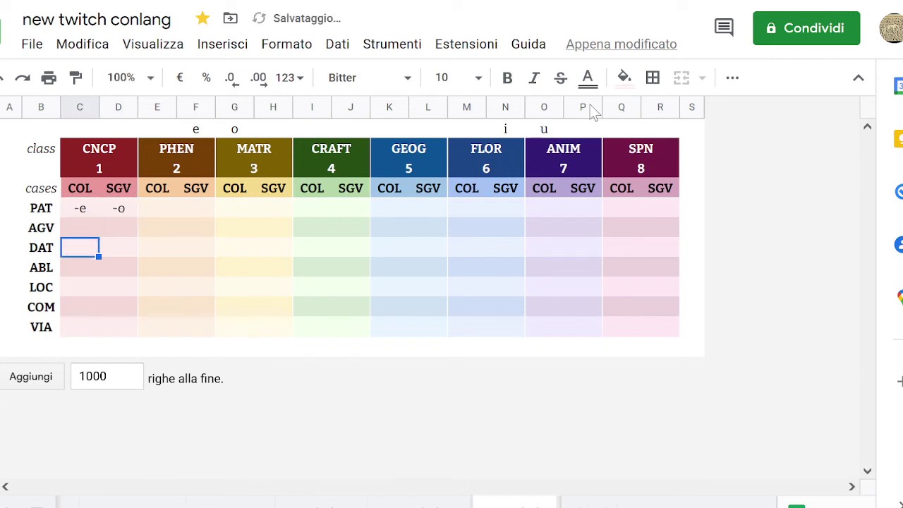
{"action": "key", "text": "Up"}
{"action": "key", "text": "Up"}
{"action": "key", "text": "Up"}
{"action": "key", "text": "Up"}
{"action": "key", "text": "Down"}
{"action": "key", "text": "Down"}
{"action": "key", "text": "Down"}
{"action": "key", "text": "Down"}
{"action": "key", "text": "Down"}
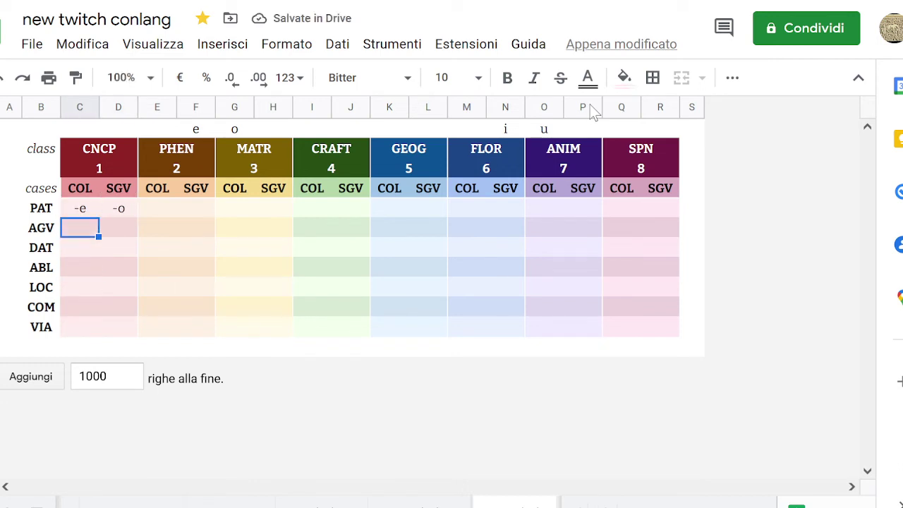
{"action": "key", "text": "Up"}
{"action": "key", "text": "Up"}
{"action": "key", "text": "Up"}
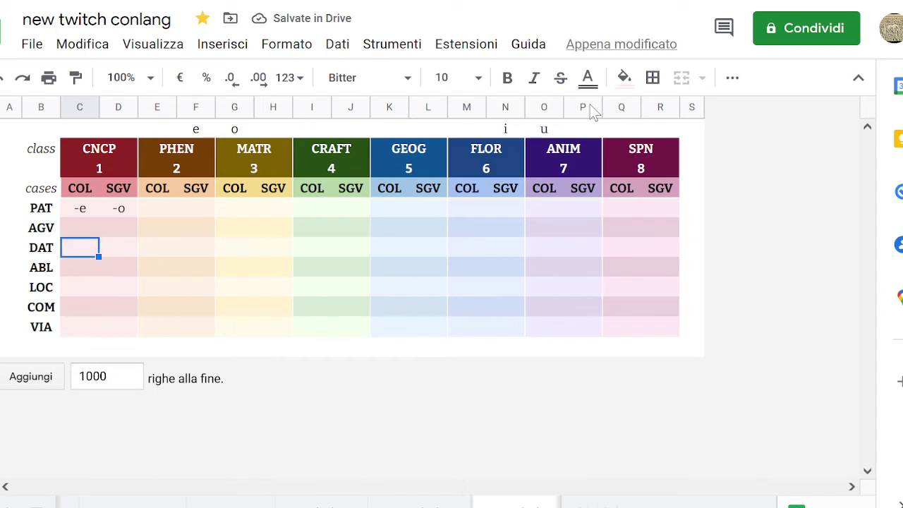
{"action": "key", "text": "Down"}
{"action": "key", "text": "Down"}
{"action": "key", "text": "Up"}
{"action": "key", "text": "Up"}
{"action": "key", "text": "Up"}
{"action": "key", "text": "Up"}
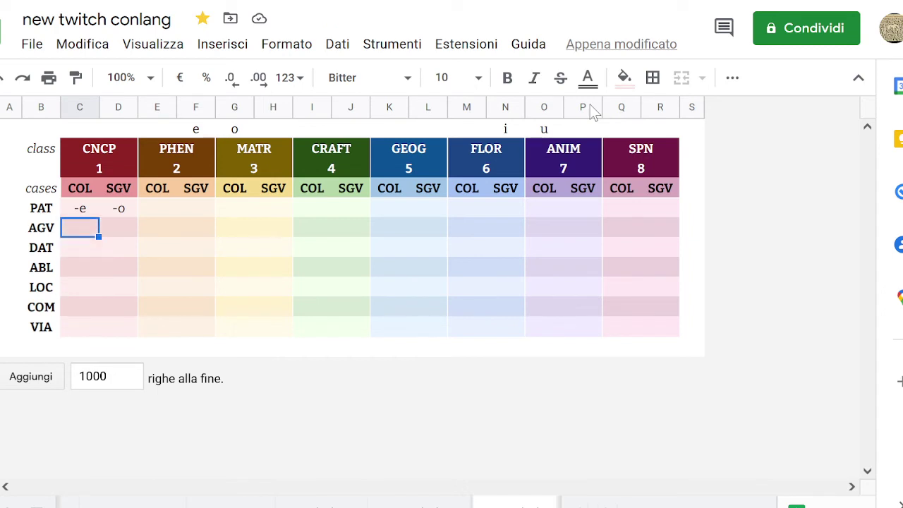
{"action": "key", "text": "Right"}
{"action": "key", "text": "Left"}
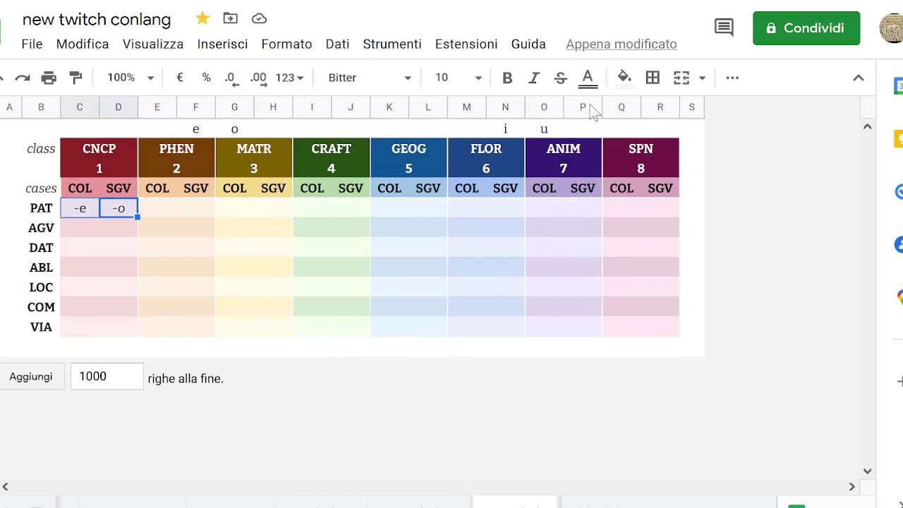
Clear the -e and -o suffixes from the PAT row of the CNCP class.
{"action": "key", "text": "Right"}
{"action": "key", "text": "Right"}
{"action": "key", "text": "Left"}
{"action": "key", "text": "shift+Left"}
{"action": "key", "text": "Delete"}
{"action": "key", "text": "Right"}
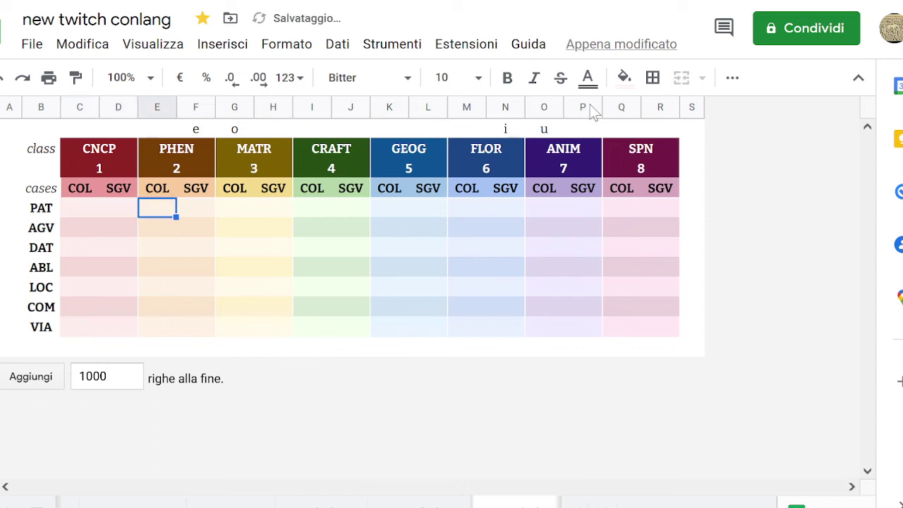
Delete the vowels e and o above the PHEN and MATR headers, in columns F and G.
{"action": "key", "text": "Up"}
{"action": "key", "text": "Up"}
{"action": "key", "text": "Up"}
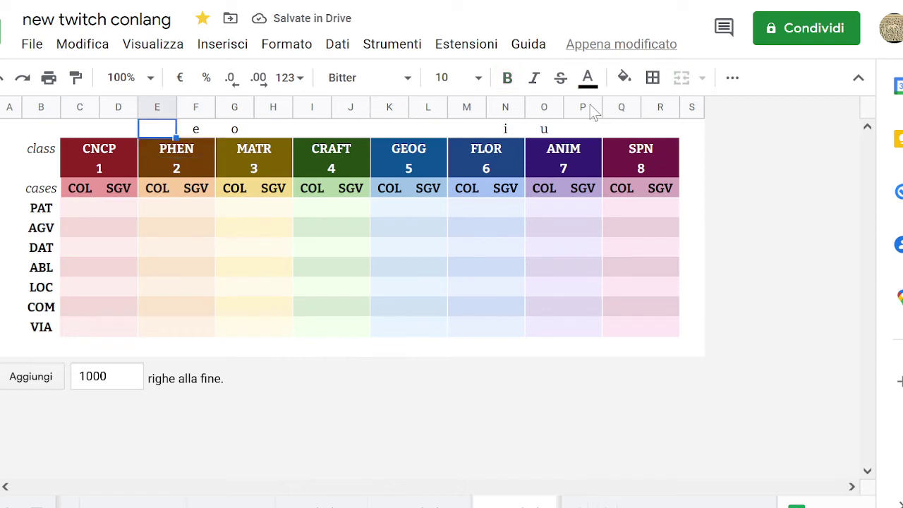
{"action": "key", "text": "Right"}
{"action": "key", "text": "shift+Right"}
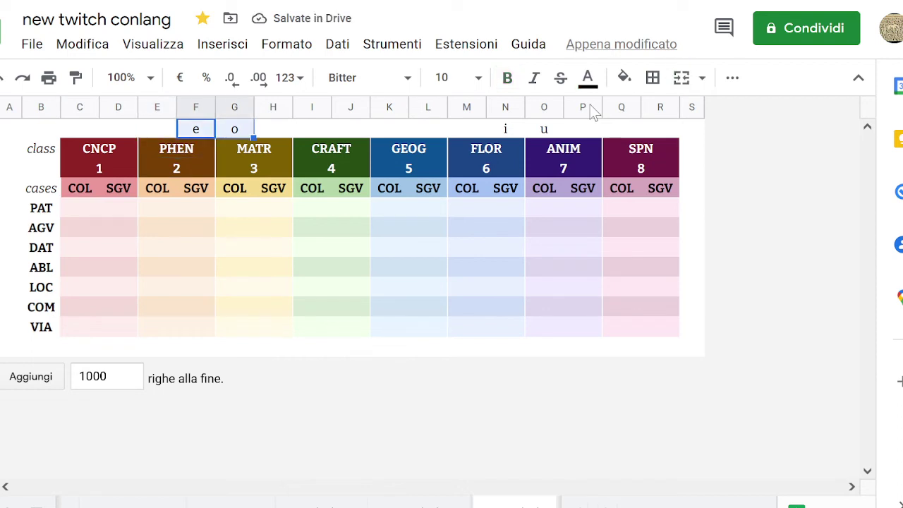
{"action": "key", "text": "Delete"}
Delete the vowels i and u above the FLOR and ANIM headers, in columns N and O.
{"action": "key", "text": "Right"}
{"action": "key", "text": "Right"}
{"action": "key", "text": "Right"}
{"action": "key", "text": "Right"}
{"action": "key", "text": "Right"}
{"action": "key", "text": "Right"}
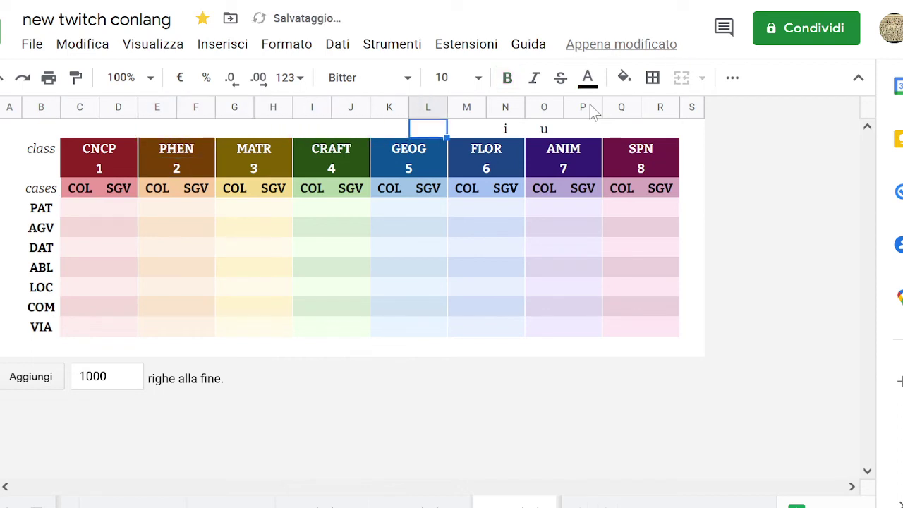
{"action": "key", "text": "Right"}
{"action": "key", "text": "Right"}
{"action": "key", "text": "shift+Right"}
{"action": "key", "text": "Delete"}
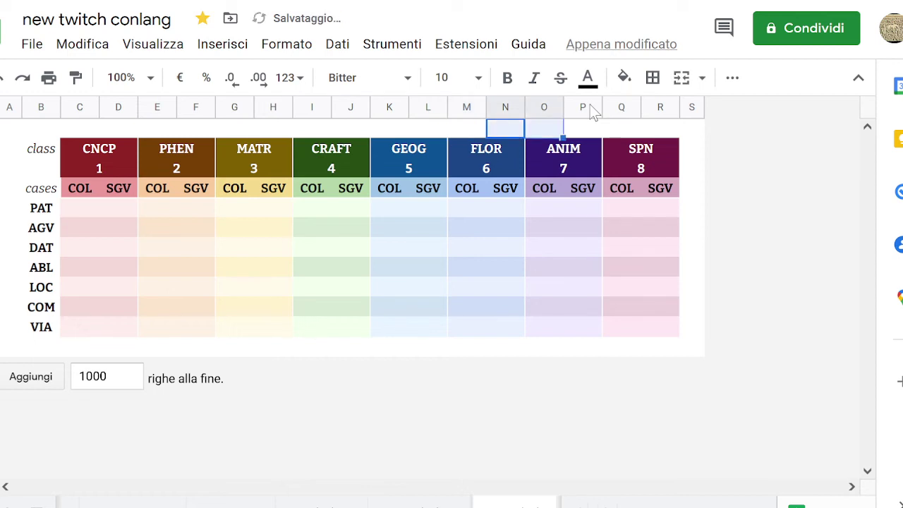
{"action": "key", "text": "Left"}
{"action": "key", "text": "Left"}
{"action": "key", "text": "Left"}
{"action": "key", "text": "Left"}
{"action": "key", "text": "Left"}
{"action": "key", "text": "Left"}
{"action": "key", "text": "Left"}
{"action": "key", "text": "Left"}
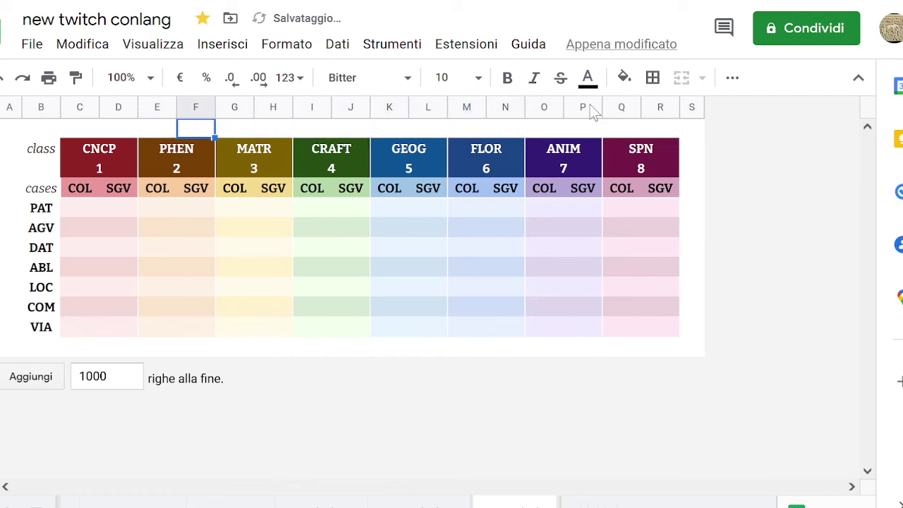
{"action": "key", "text": "shift+Right"}
{"action": "key", "text": "Left"}
{"action": "key", "text": "Down"}
{"action": "key", "text": "Down"}
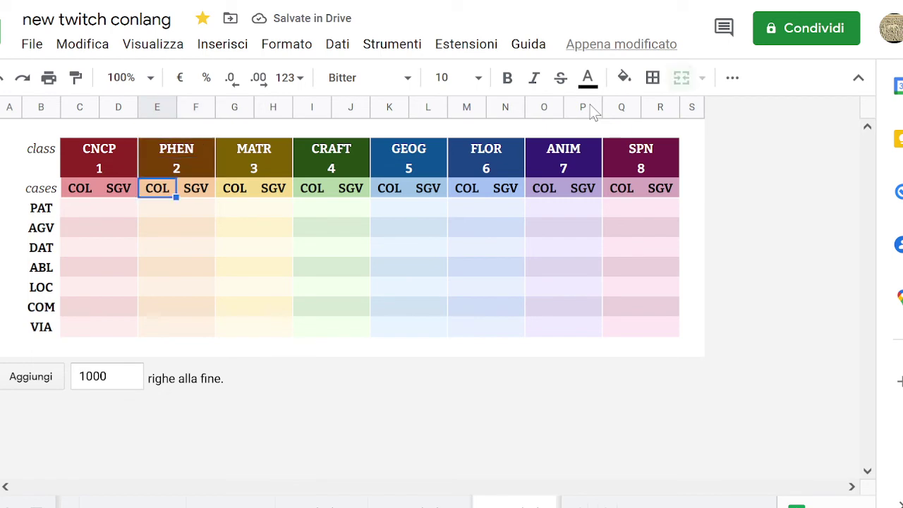
{"action": "key", "text": "Left"}
{"action": "key", "text": "Up"}
{"action": "key", "text": "Right"}
{"action": "key", "text": "Right"}
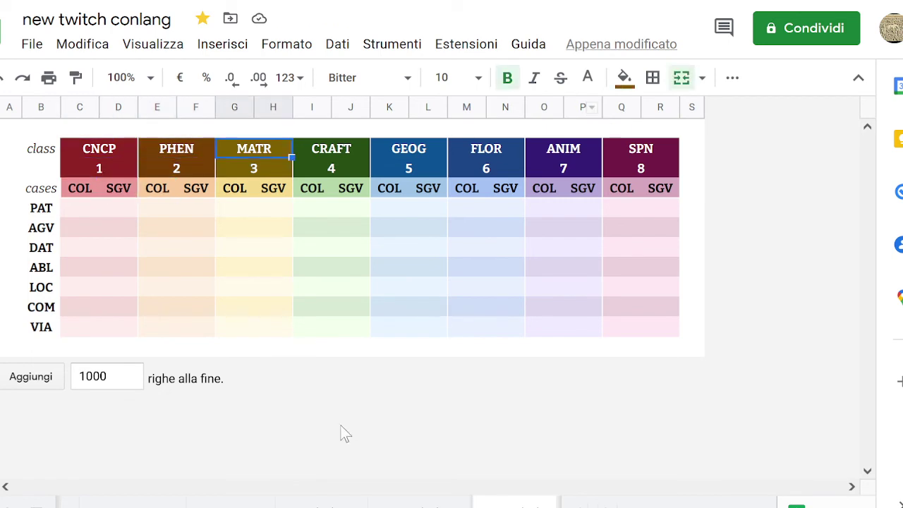
{"action": "right_click", "coordinate": [1, 345]}
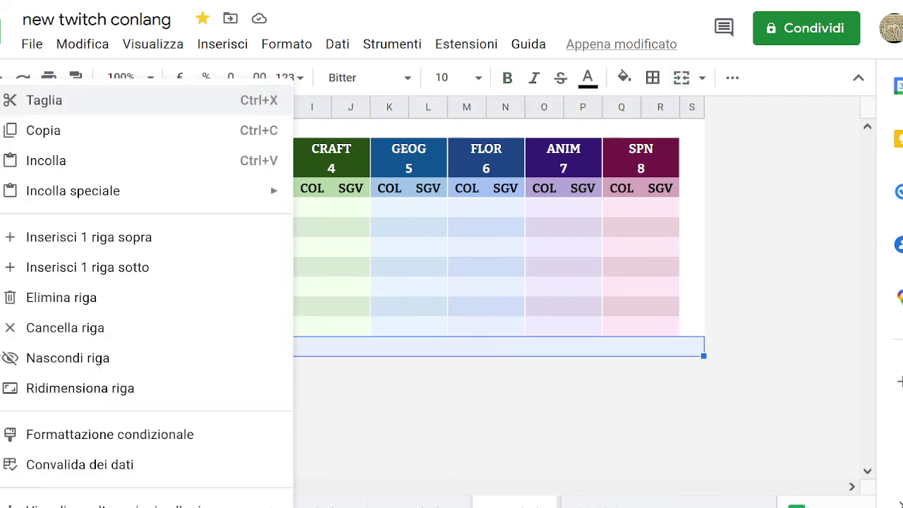
{"action": "left_click", "coordinate": [7, 297]}
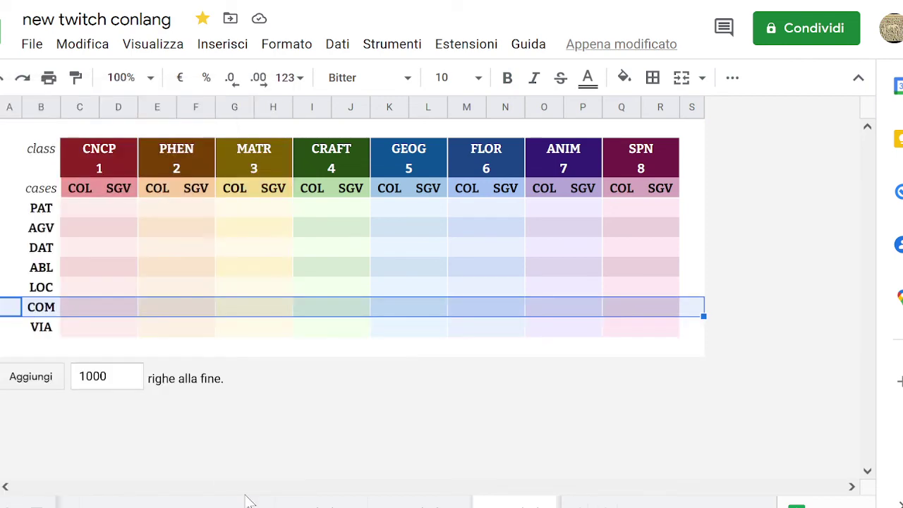
Switch to the noun classes sheet and enter the note "suffixes" in column F of the PAT row, beside the ∅.
{"action": "key", "text": "ctrl+shift+Page_Up"}
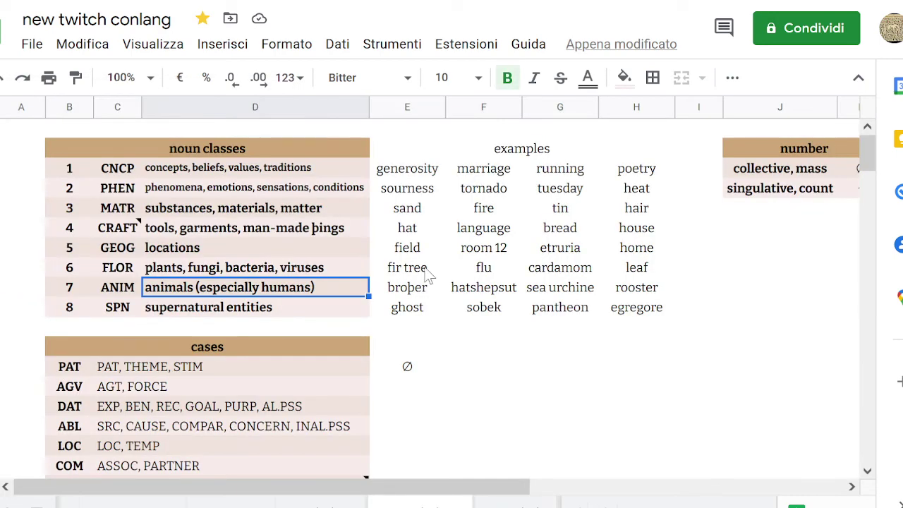
{"action": "scroll", "coordinate": [492, 377], "scroll_direction": "down", "scroll_amount": 5}
{"action": "scroll", "coordinate": [455, 374], "scroll_direction": "up", "scroll_amount": 2}
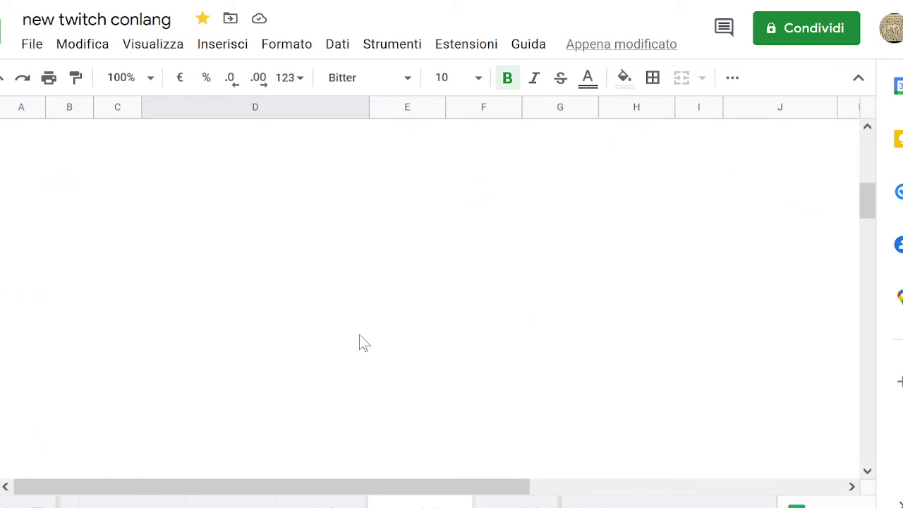
{"action": "scroll", "coordinate": [360, 337], "scroll_direction": "up", "scroll_amount": 2}
{"action": "left_click", "coordinate": [476, 250]}
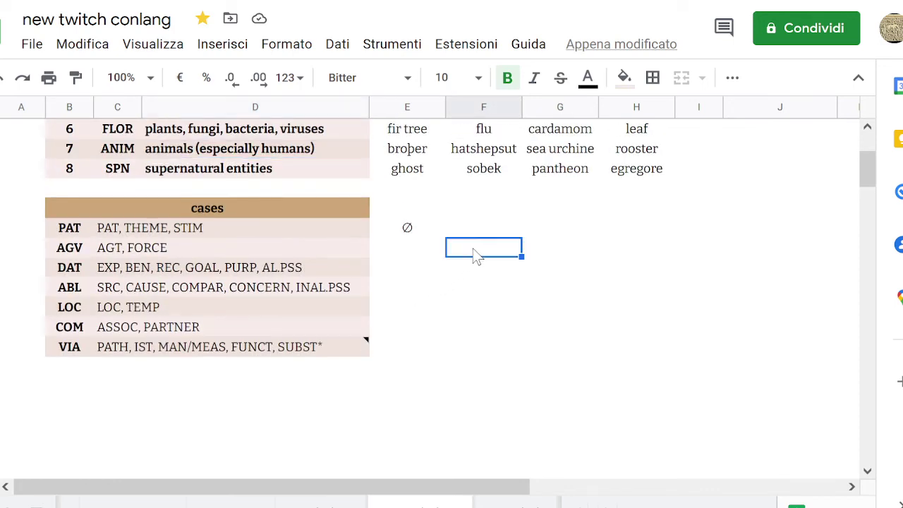
{"action": "left_click", "coordinate": [483, 232]}
{"action": "type", "text": "suffi"}
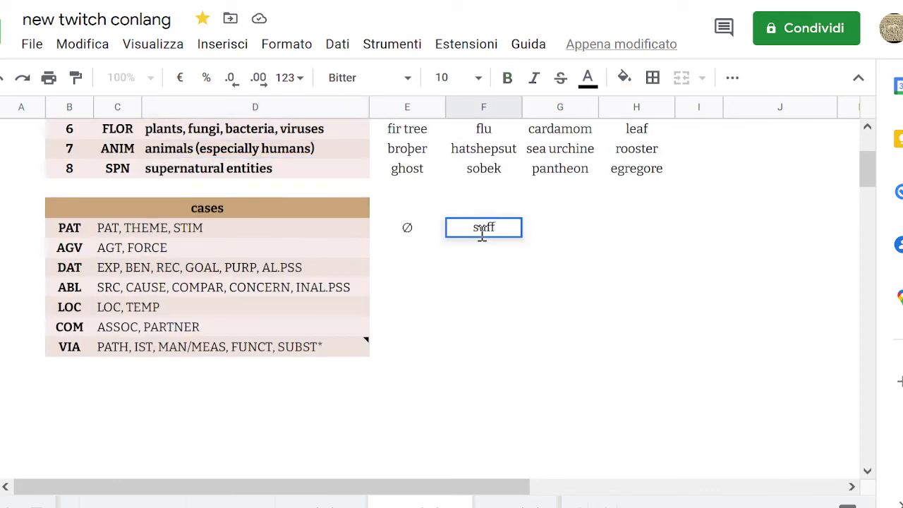
{"action": "type", "text": "xes"}
{"action": "key", "text": "Return"}
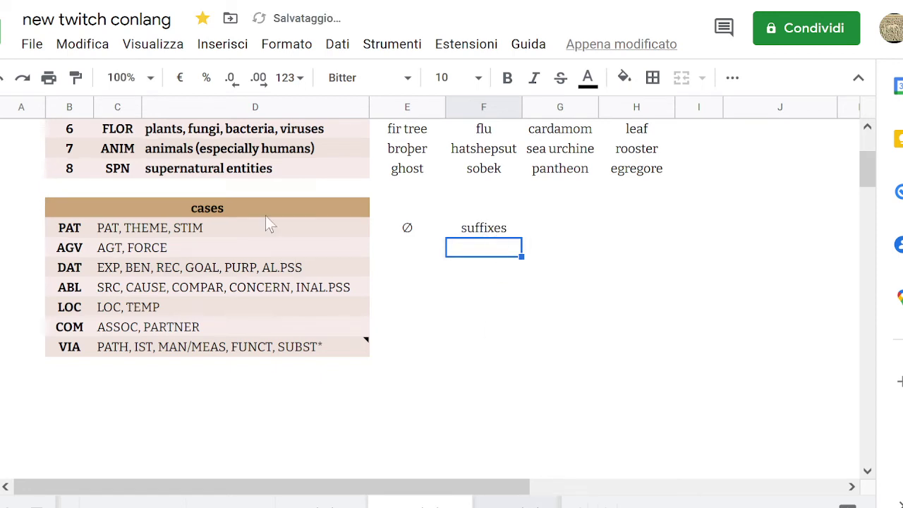
Switch to the declension sheet and enter e under COL and o under SGV in the PAT row of the CNCP class.
{"action": "key", "text": "ctrl+shift+Page_Down"}
{"action": "left_click", "coordinate": [81, 216]}
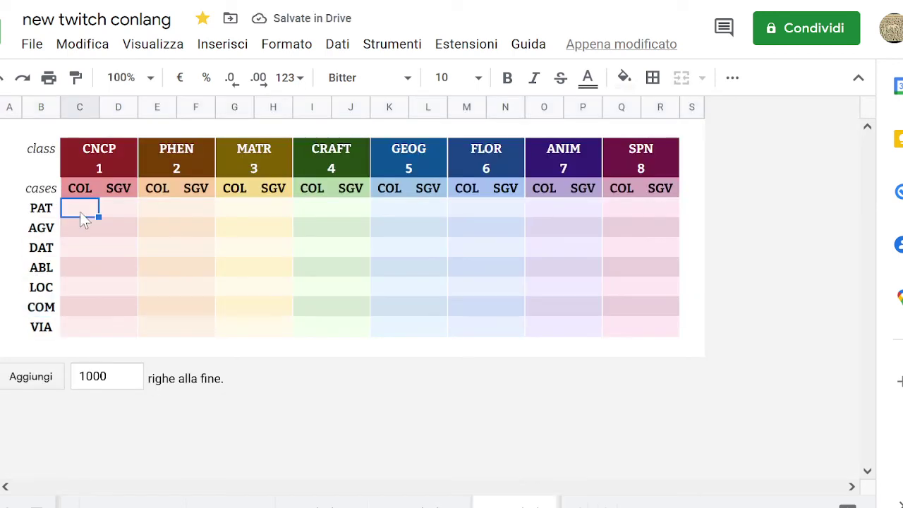
{"action": "type", "text": "e"}
{"action": "key", "text": "Tab"}
{"action": "type", "text": "o"}
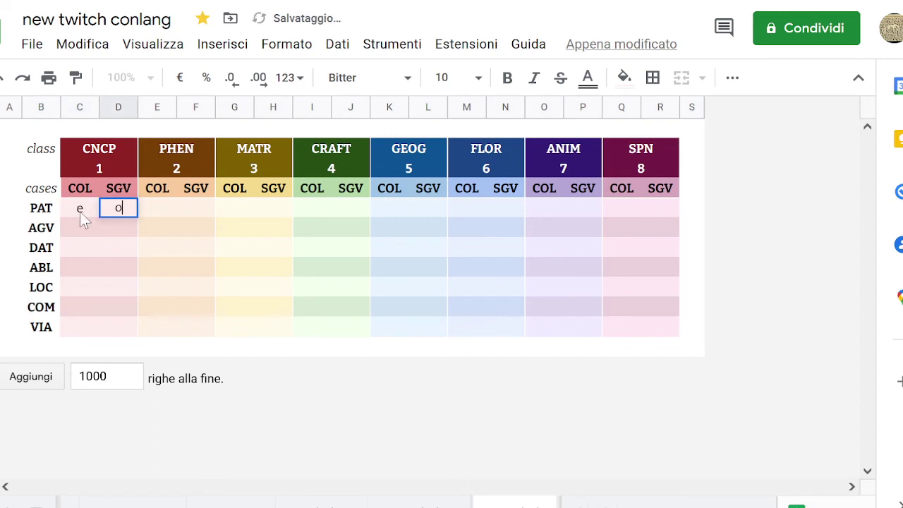
{"action": "key", "text": "Return"}
{"action": "key", "text": "Up"}
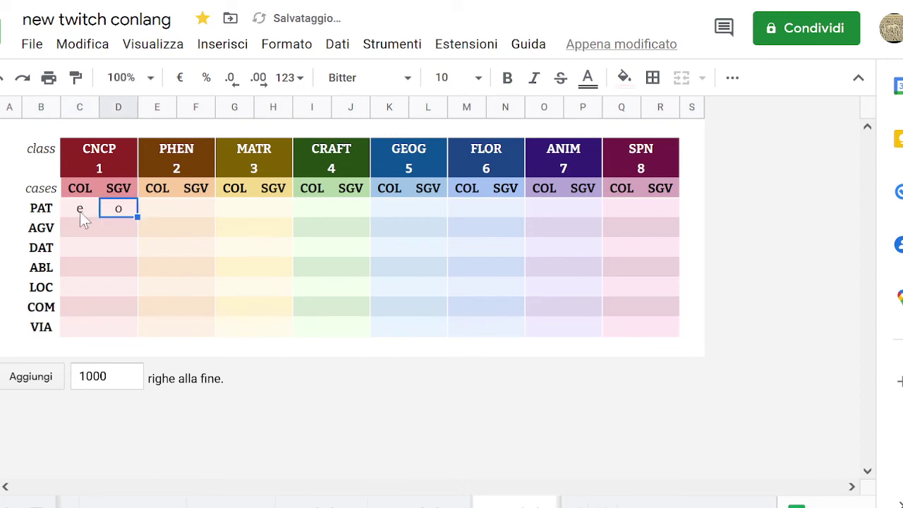
Add a leading hyphen to both PAT vowels of the CNCP class, making them -e and -o.
{"action": "key", "text": "Right"}
{"action": "key", "text": "Left"}
{"action": "key", "text": "Left"}
{"action": "double_click", "coordinate": [82, 213]}
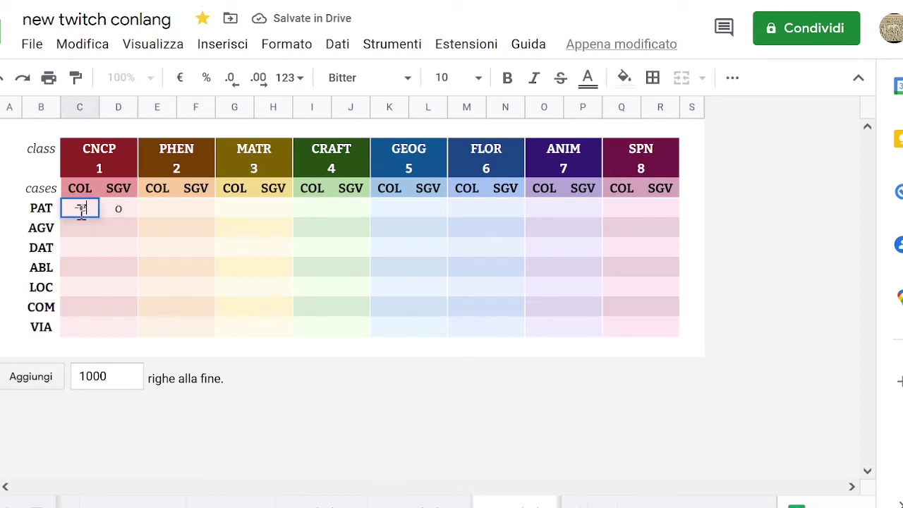
{"action": "type", "text": "-"}
{"action": "key", "text": "Tab"}
{"action": "key", "text": "Return"}
{"action": "key", "text": "Home"}
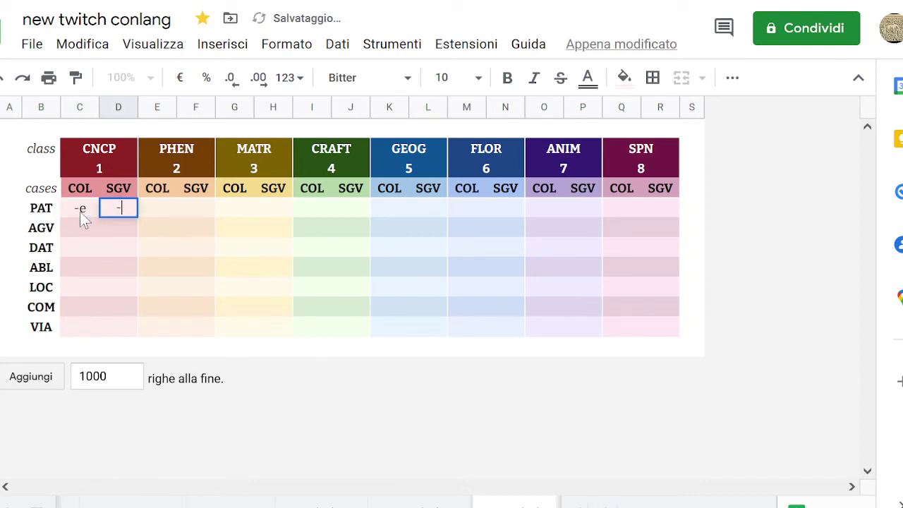
{"action": "type", "text": "-"}
{"action": "key", "text": "Return"}
Enter the PAT suffixes -le under COL and -lo under SGV for the PHEN class.
{"action": "key", "text": "shift+Down"}
{"action": "key", "text": "shift+Down"}
{"action": "key", "text": "shift+Down"}
{"action": "key", "text": "shift+Down"}
{"action": "key", "text": "shift+Down"}
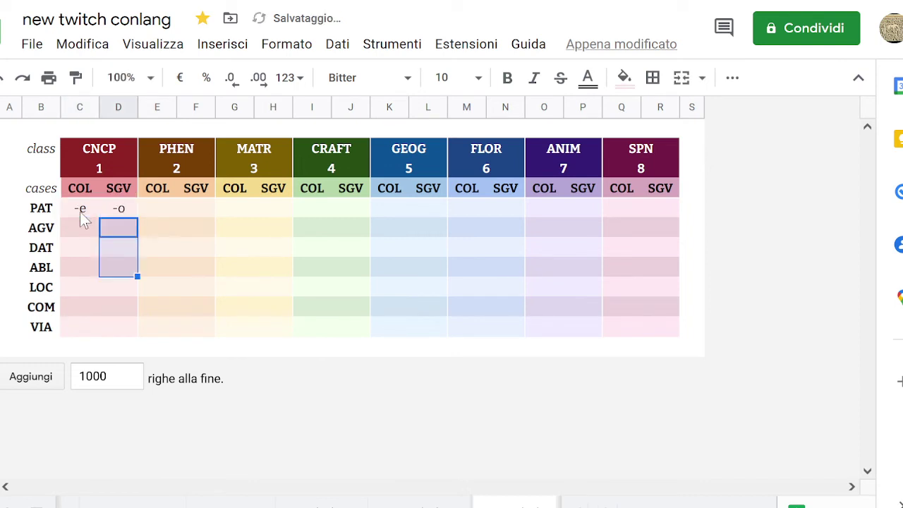
{"action": "key", "text": "Right"}
{"action": "key", "text": "Up"}
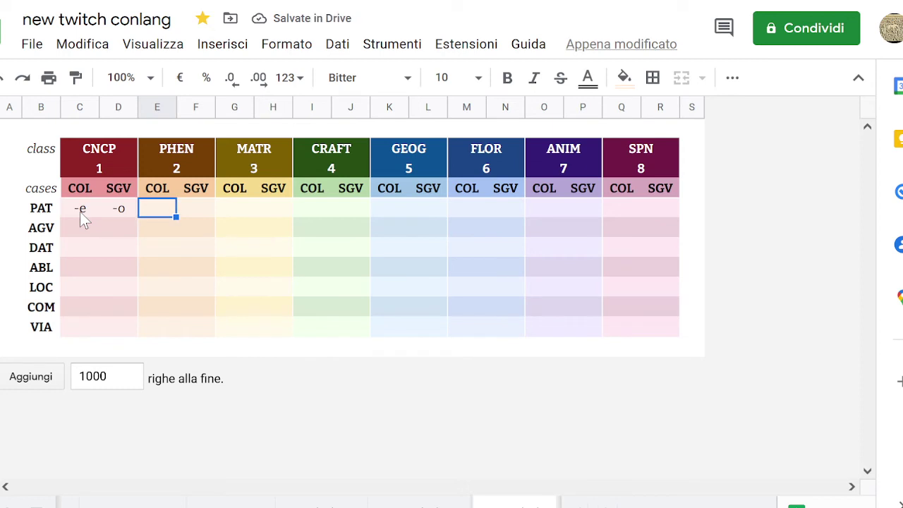
{"action": "type", "text": "-"}
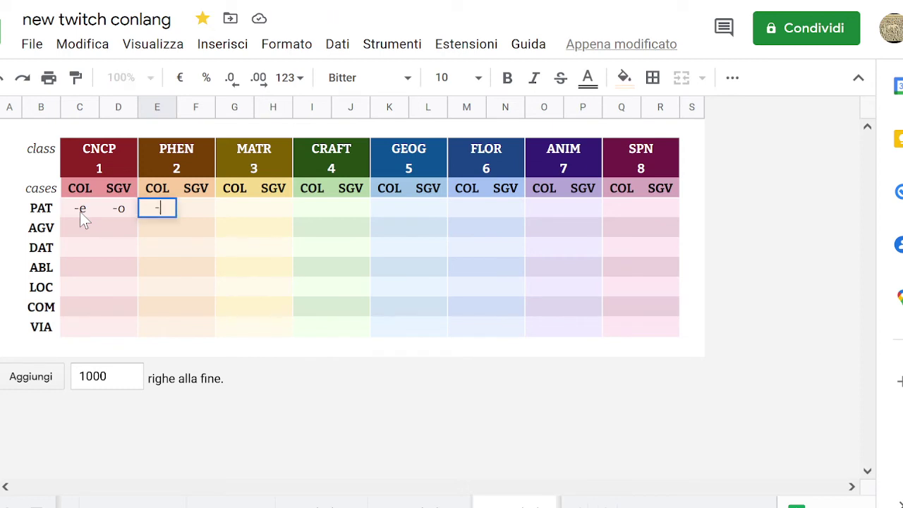
{"action": "type", "text": "le"}
{"action": "key", "text": "Tab"}
{"action": "type", "text": "-lo"}
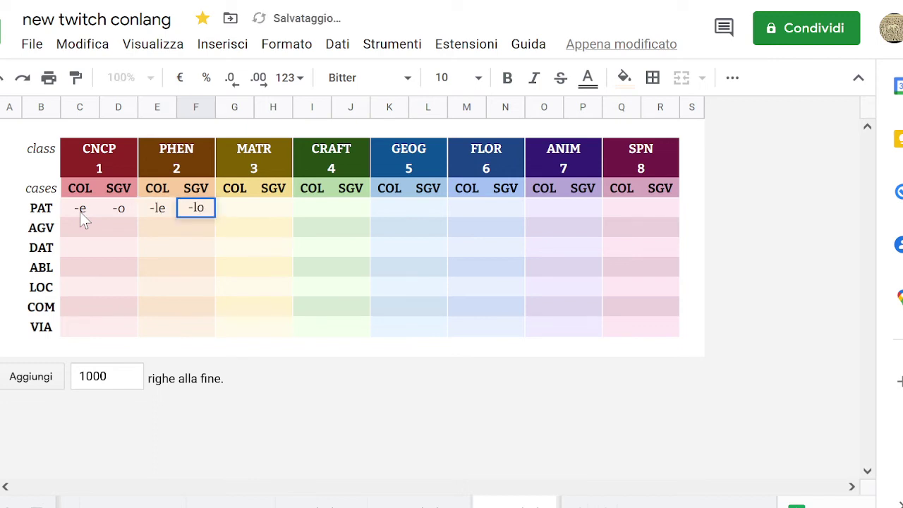
{"action": "key", "text": "ctrl+Return"}
{"action": "key", "text": "Left"}
{"action": "key", "text": "Left"}
{"action": "key", "text": "Right"}
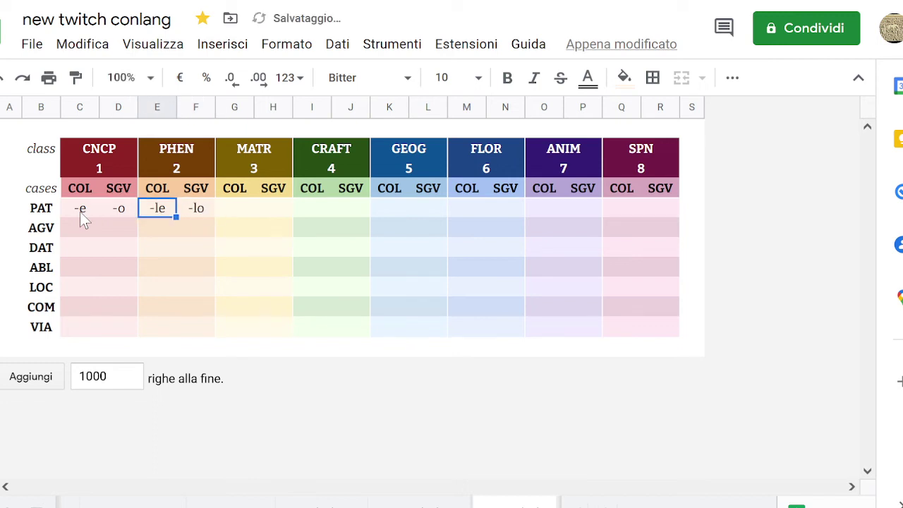
{"action": "key", "text": "Right"}
{"action": "key", "text": "Up"}
{"action": "key", "text": "Left"}
{"action": "key", "text": "Left"}
{"action": "key", "text": "Right"}
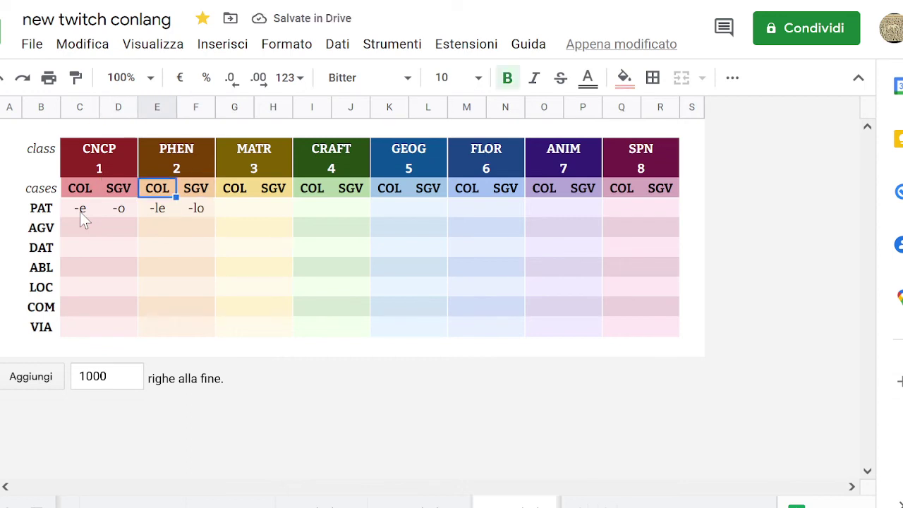
{"action": "key", "text": "Down"}
{"action": "key", "text": "Right"}
{"action": "key", "text": "Right"}
{"action": "key", "text": "Left"}
{"action": "key", "text": "Left"}
{"action": "key", "text": "Right"}
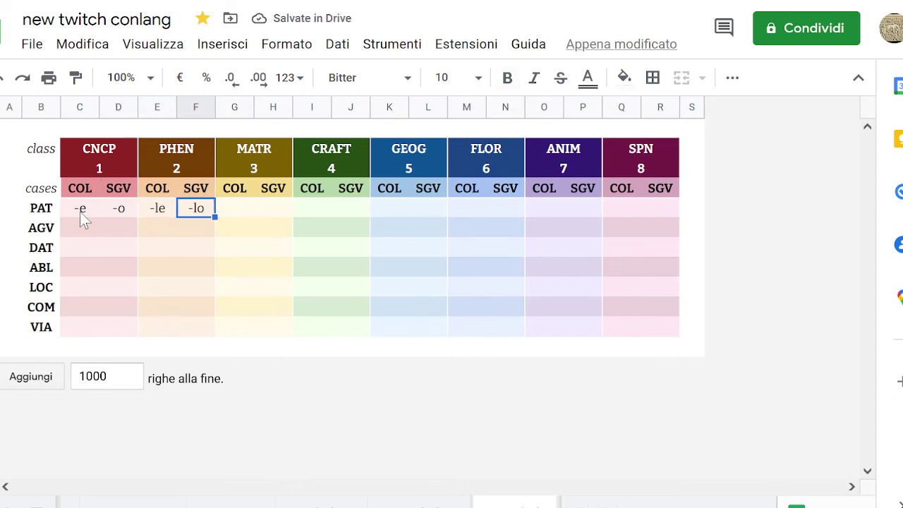
{"action": "key", "text": "Left"}
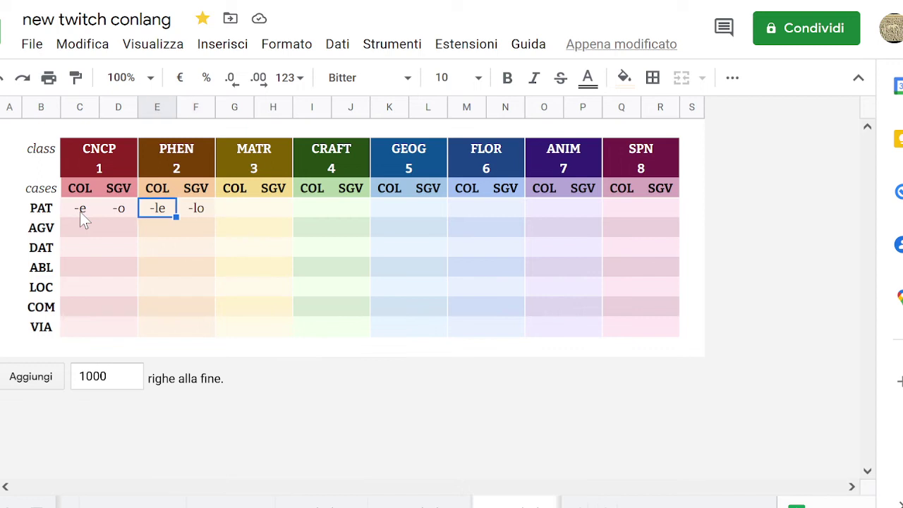
{"action": "key", "text": "Up"}
{"action": "key", "text": "Right"}
{"action": "key", "text": "Left"}
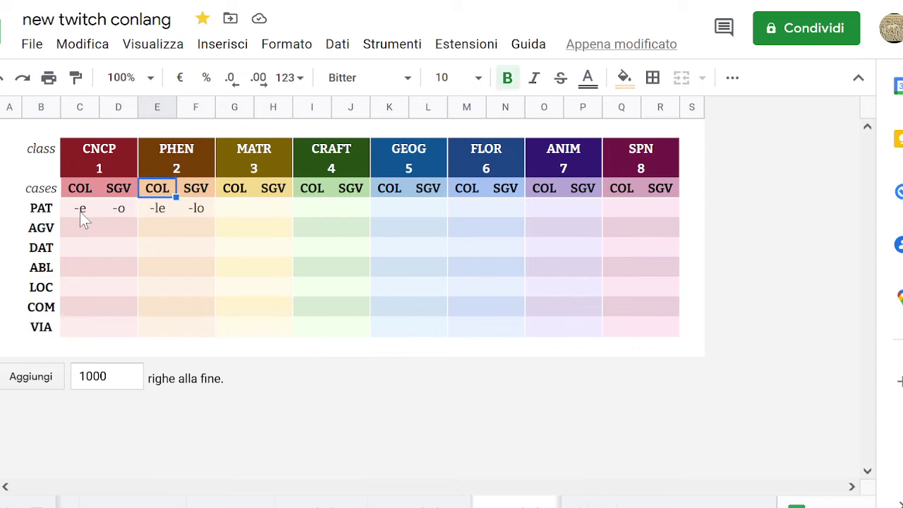
{"action": "key", "text": "Down"}
{"action": "key", "text": "Right"}
{"action": "key", "text": "Left"}
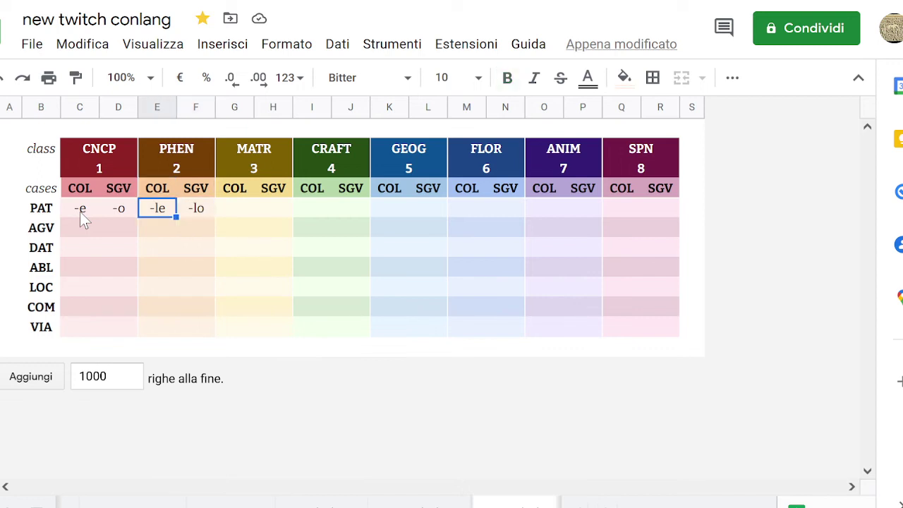
{"action": "key", "text": "shift+Right"}
{"action": "key", "text": "shift+Left"}
{"action": "key", "text": "Up"}
{"action": "key", "text": "shift+Right"}
{"action": "key", "text": "shift+Up"}
{"action": "key", "text": "shift+Down"}
{"action": "key", "text": "shift+Left"}
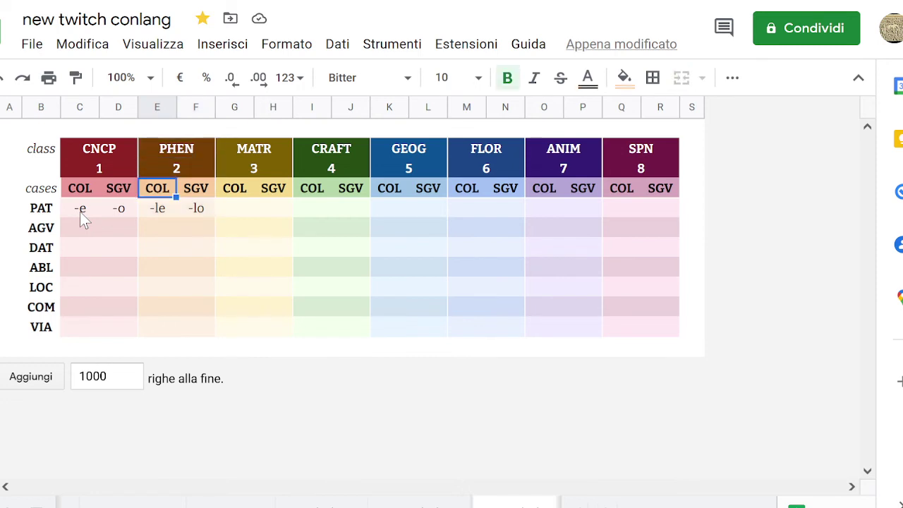
{"action": "key", "text": "Down"}
{"action": "key", "text": "Up"}
{"action": "key", "text": "Down"}
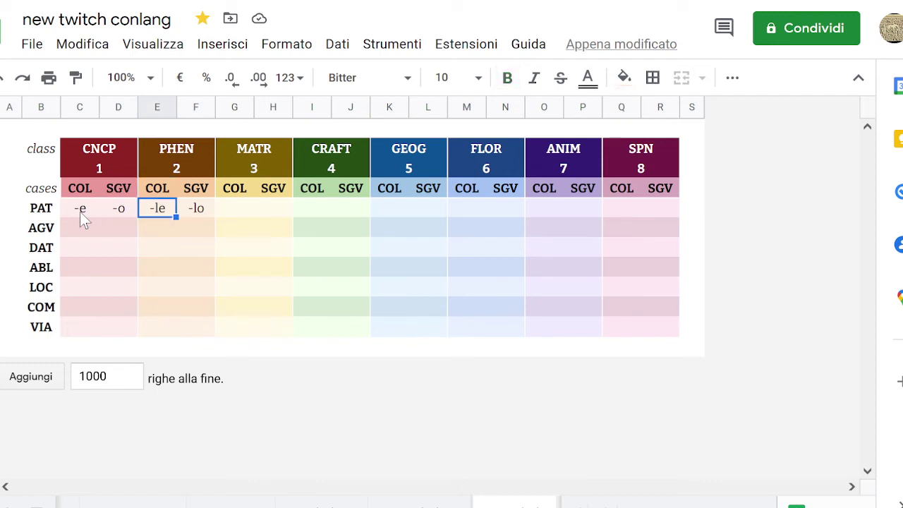
{"action": "key", "text": "Right"}
{"action": "key", "text": "Left"}
{"action": "key", "text": "Right"}
{"action": "key", "text": "Right"}
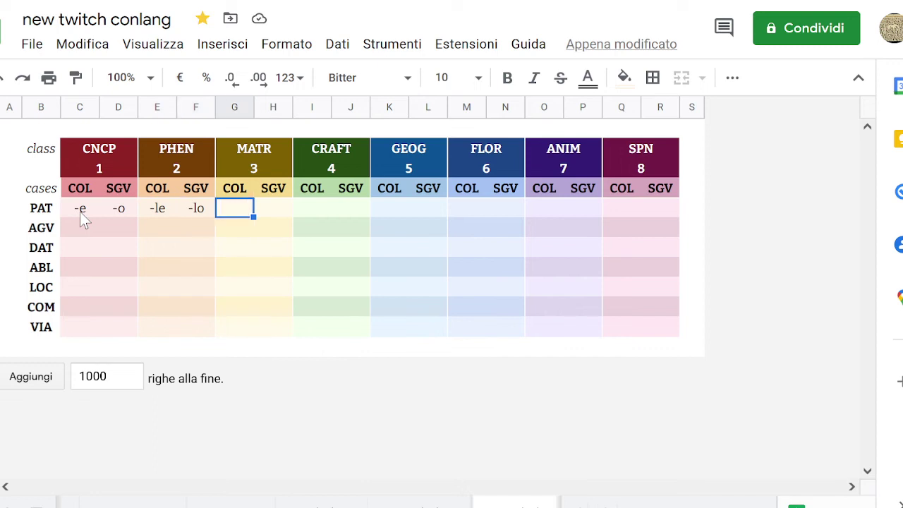
{"action": "key", "text": "Left"}
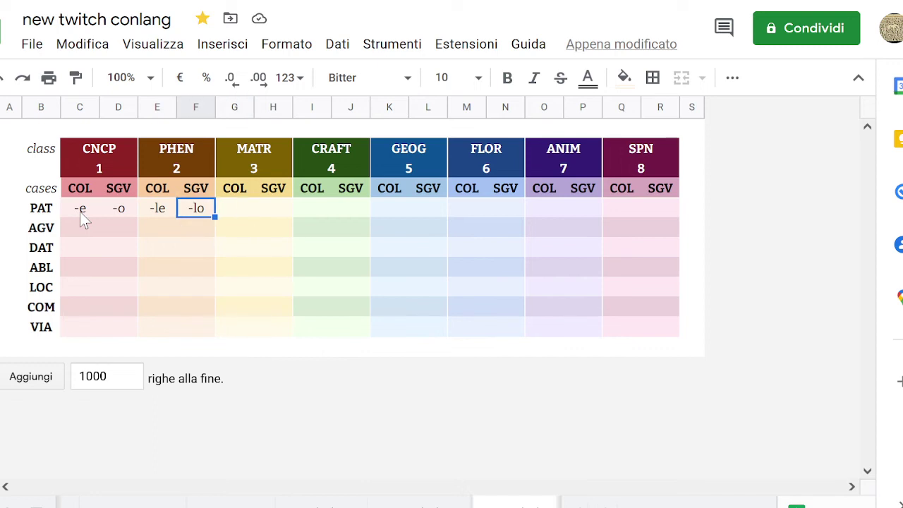
{"action": "key", "text": "shift+Left"}
{"action": "key", "text": "Right"}
{"action": "key", "text": "Right"}
{"action": "key", "text": "Right"}
{"action": "key", "text": "Right"}
{"action": "key", "text": "Right"}
{"action": "key", "text": "Right"}
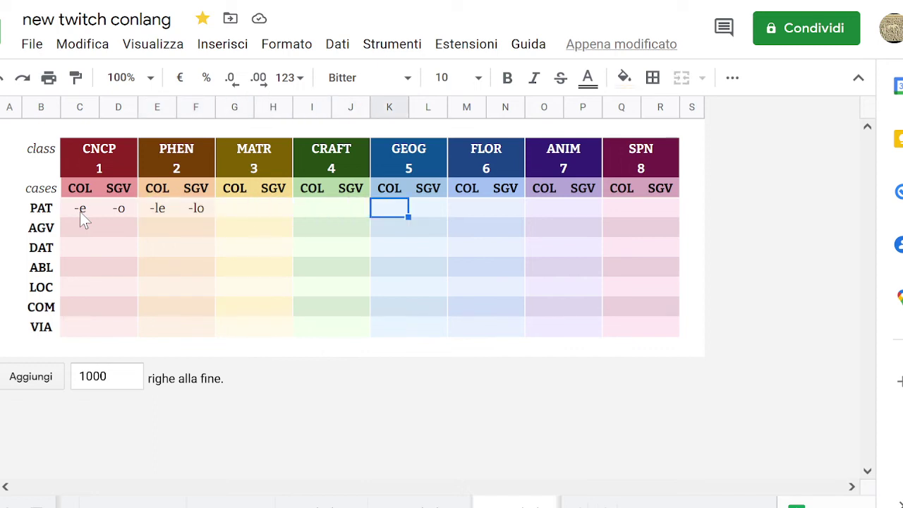
Enter the PAT suffixes -ne under COL and -no under SGV for the MATR class.
{"action": "key", "text": "Left"}
{"action": "key", "text": "Left"}
{"action": "key", "text": "Left"}
{"action": "key", "text": "Left"}
{"action": "key", "text": "Left"}
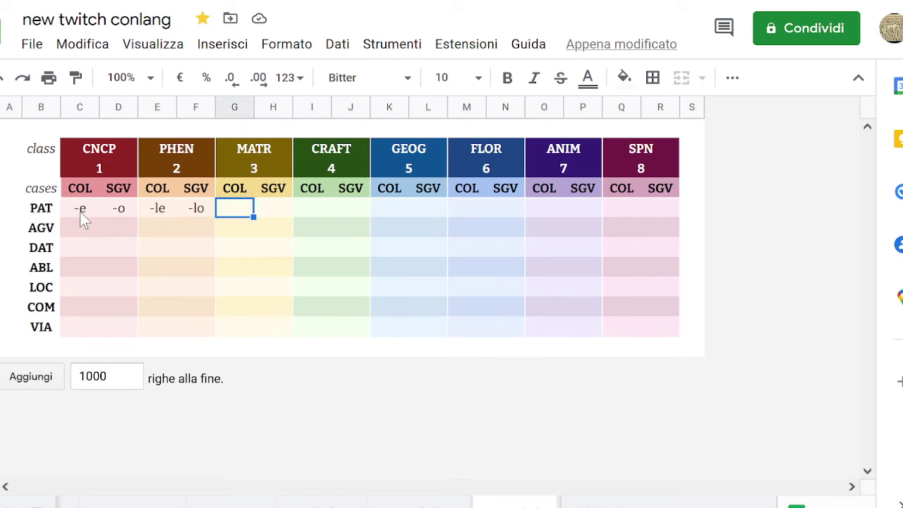
{"action": "type", "text": "-ne"}
{"action": "key", "text": "Tab"}
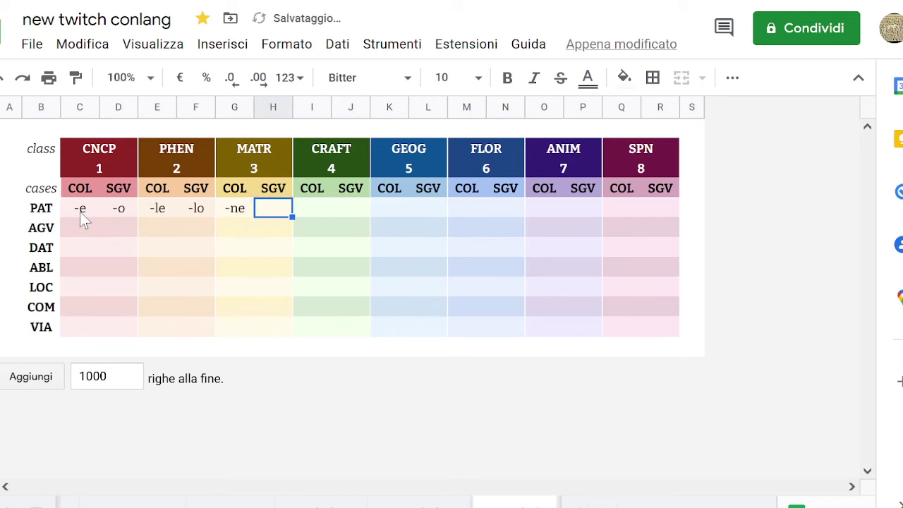
{"action": "type", "text": "-no"}
{"action": "key", "text": "Tab"}
Enter the PAT suffixes -me under COL and -mo under SGV for the CRAFT class.
{"action": "type", "text": "-"}
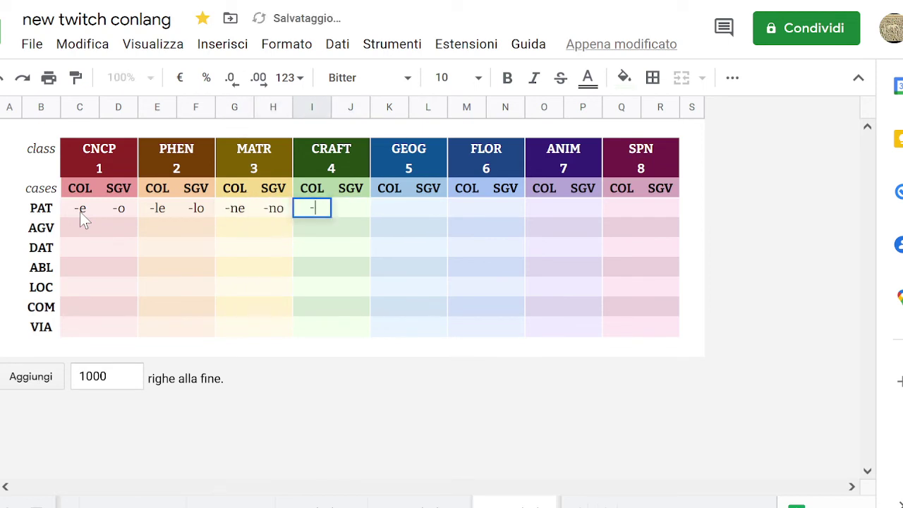
{"action": "type", "text": "me"}
{"action": "key", "text": "Tab"}
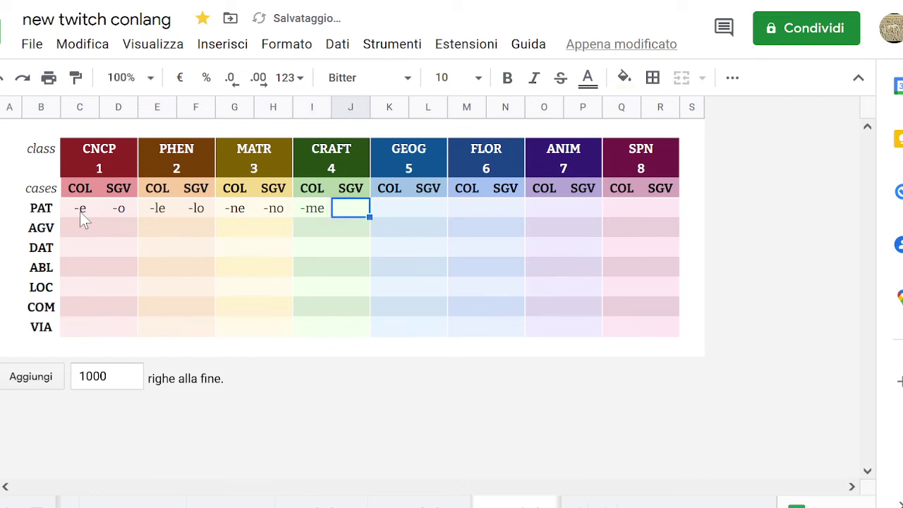
{"action": "type", "text": "-mo"}
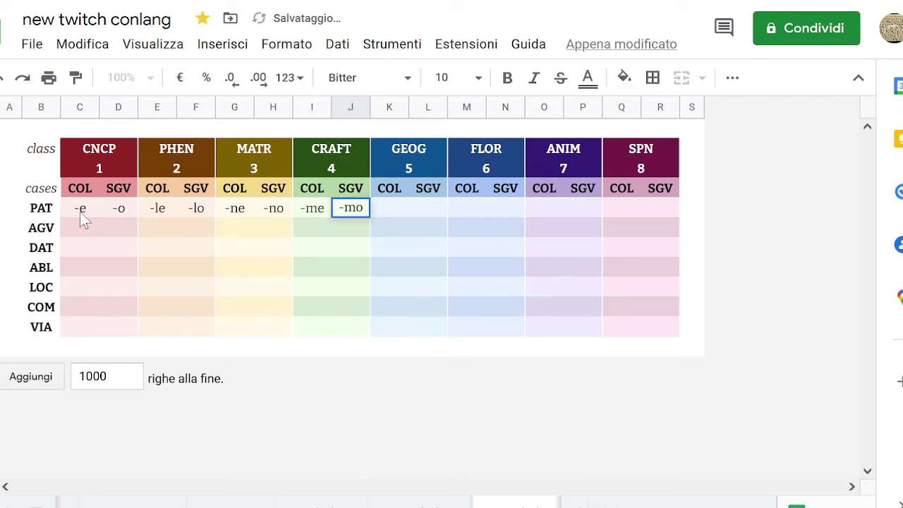
{"action": "key", "text": "Tab"}
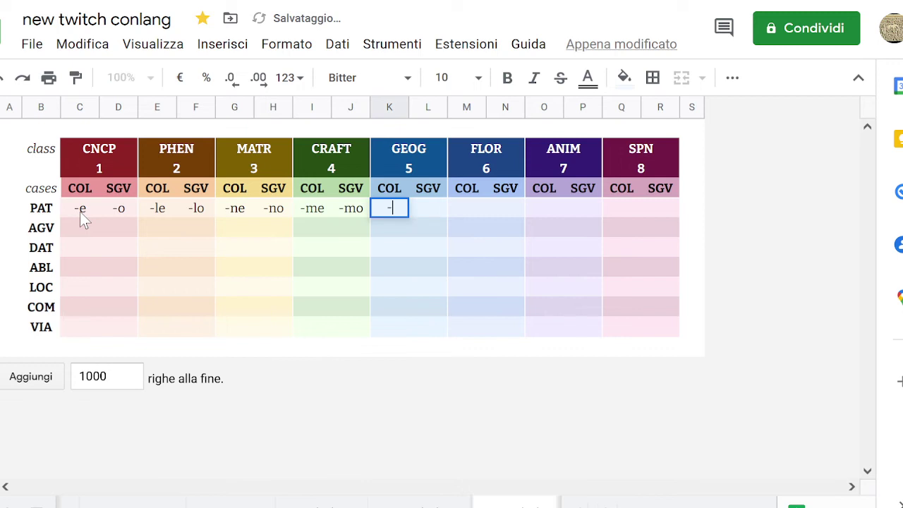
Enter the PAT suffixes -i under COL and -u under SGV for the ANIM class, leaving the GEOG cells empty.
{"action": "key", "text": "Return"}
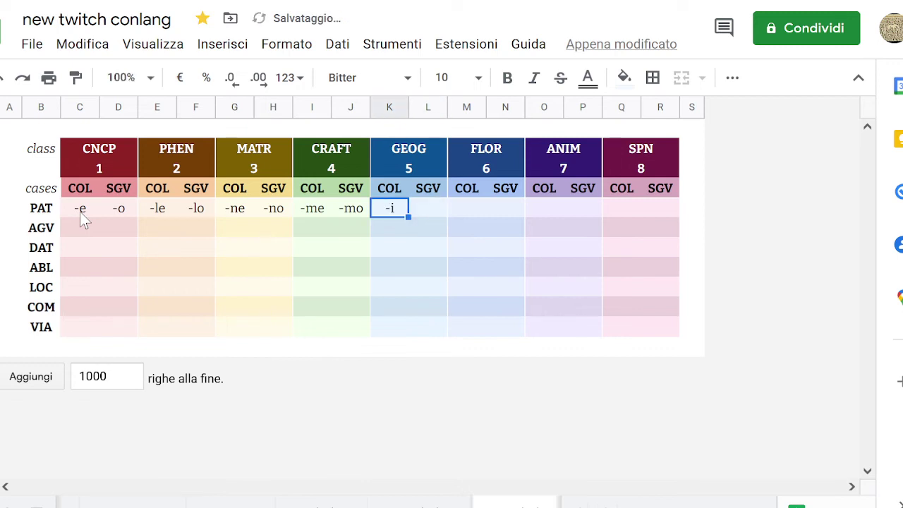
{"action": "key", "text": "Right"}
{"action": "key", "text": "Right"}
{"action": "key", "text": "Right"}
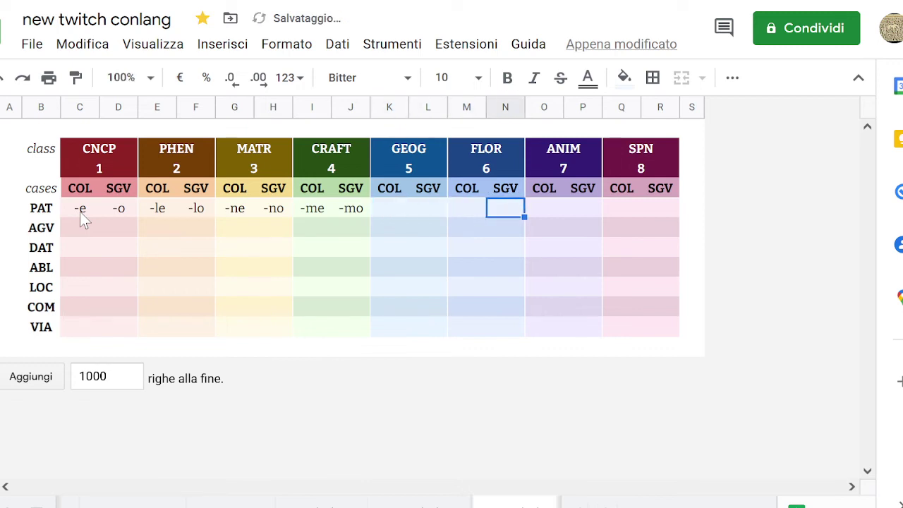
{"action": "key", "text": "Right"}
{"action": "type", "text": "-"}
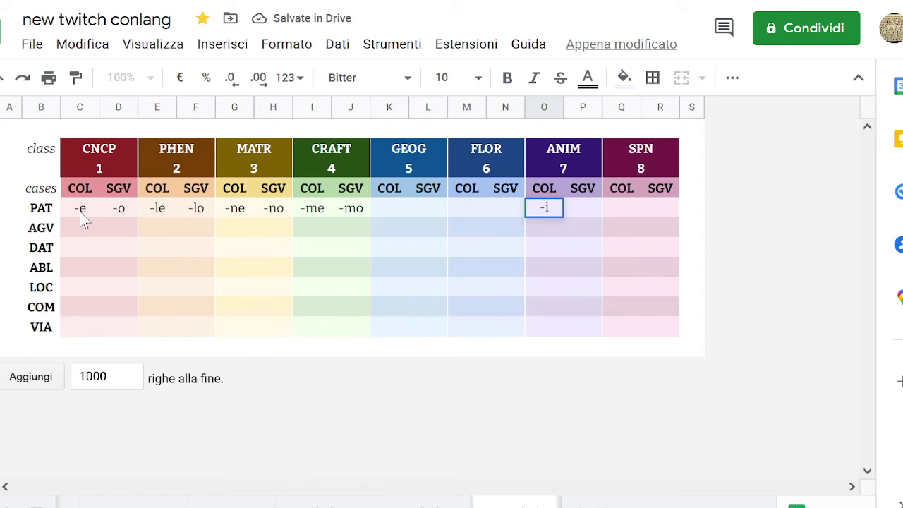
{"action": "key", "text": "Tab"}
{"action": "type", "text": "-u"}
Enter the PAT suffixes -li under COL and -lu under SGV for the FLOR class.
{"action": "key", "text": "Left"}
{"action": "key", "text": "Left"}
{"action": "key", "text": "Left"}
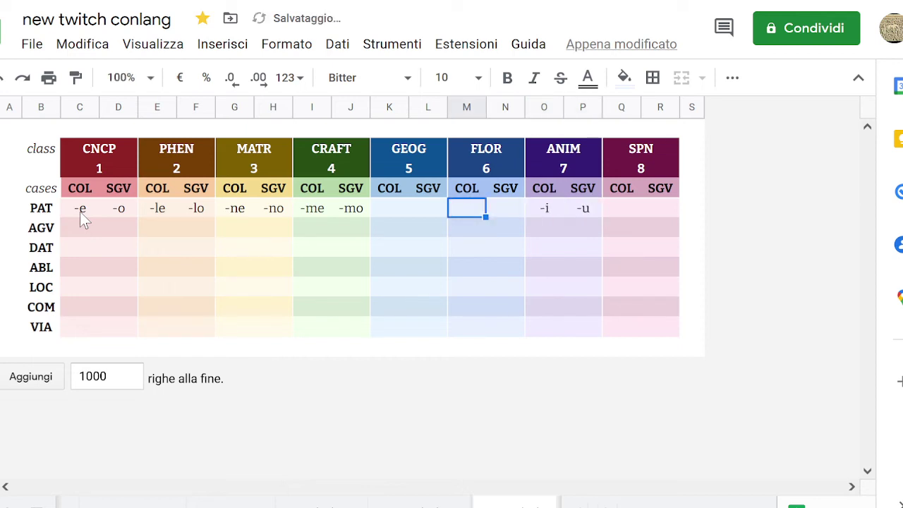
{"action": "type", "text": "-li"}
{"action": "key", "text": "Tab"}
{"action": "type", "text": "-lu"}
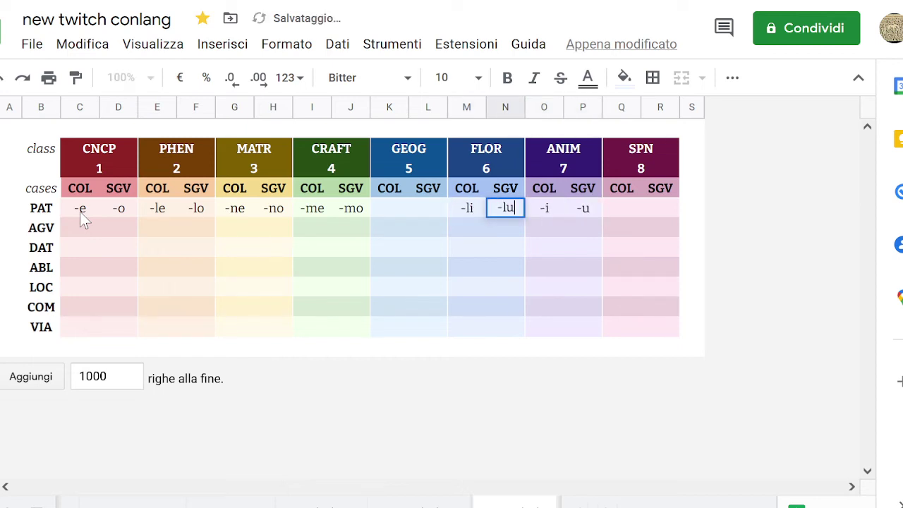
Enter the PAT suffixes -ni under COL and -nu under SGV for the GEOG class.
{"action": "key", "text": "Left"}
{"action": "key", "text": "Left"}
{"action": "key", "text": "Left"}
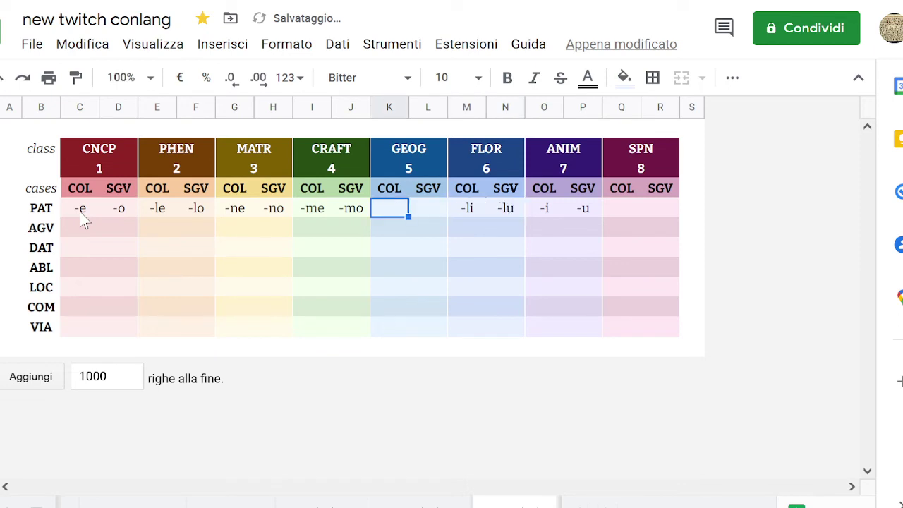
{"action": "type", "text": "-ni"}
{"action": "key", "text": "Tab"}
{"action": "type", "text": "-"}
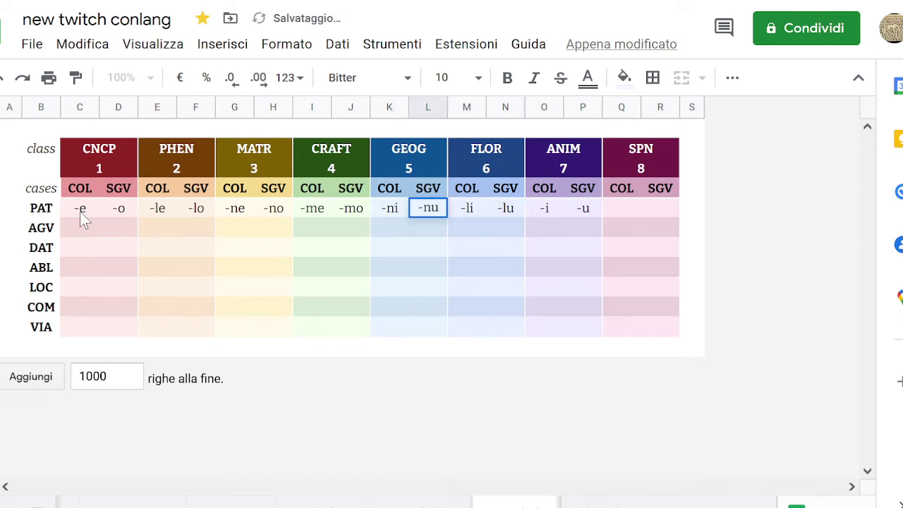
{"action": "type", "text": "nu"}
Enter the PAT suffixes -mi under COL and -mu under SGV for the SPN class.
{"action": "key", "text": "Tab"}
{"action": "key", "text": "Tab"}
{"action": "key", "text": "Tab"}
{"action": "key", "text": "Tab"}
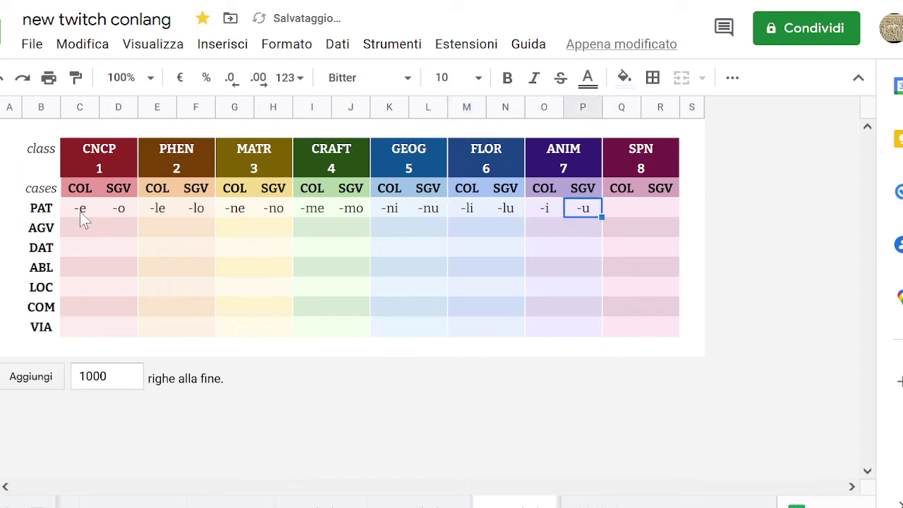
{"action": "key", "text": "Tab"}
{"action": "type", "text": "-mi"}
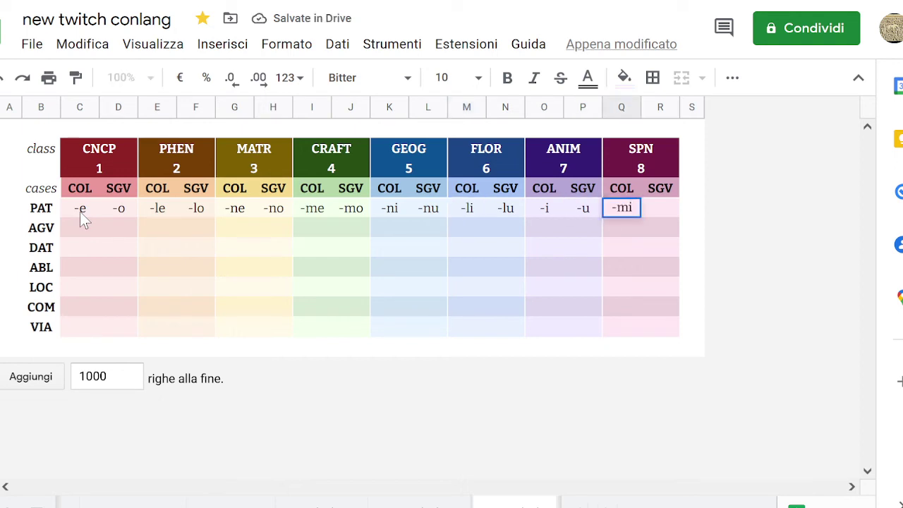
{"action": "key", "text": "Tab"}
{"action": "type", "text": "-mu"}
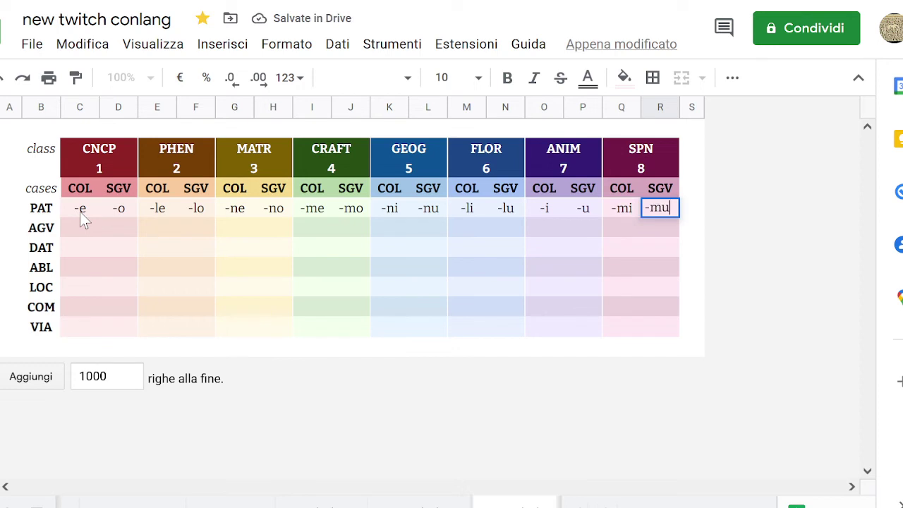
{"action": "key", "text": "Return"}
{"action": "key", "text": "Up"}
{"action": "key", "text": "Right"}
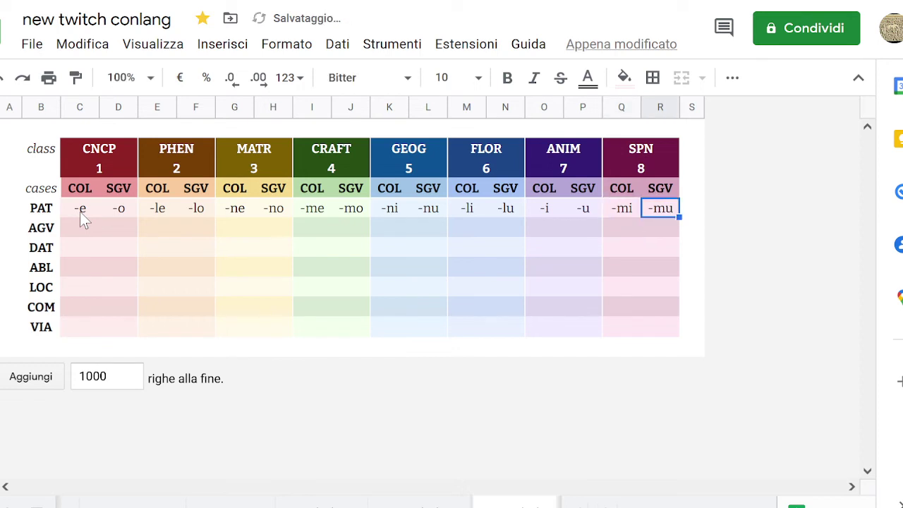
{"action": "key", "text": "shift+Left"}
{"action": "key", "text": "shift+Left"}
{"action": "key", "text": "shift+Left"}
{"action": "key", "text": "Right"}
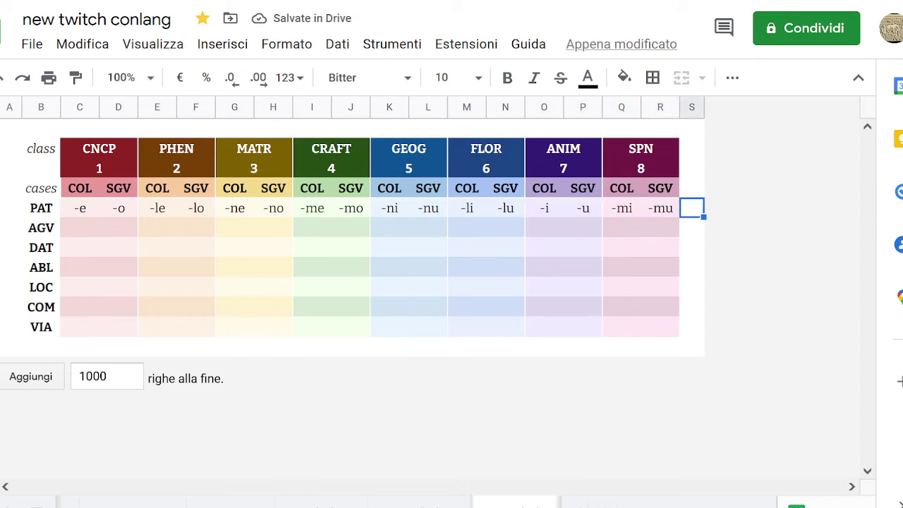
{"action": "left_click", "coordinate": [488, 163]}
{"action": "key", "text": "shift+Right"}
{"action": "key", "text": "Right"}
{"action": "key", "text": "Left"}
{"action": "key", "text": "Left"}
{"action": "key", "text": "Left"}
{"action": "key", "text": "Left"}
{"action": "key", "text": "Left"}
{"action": "key", "text": "Left"}
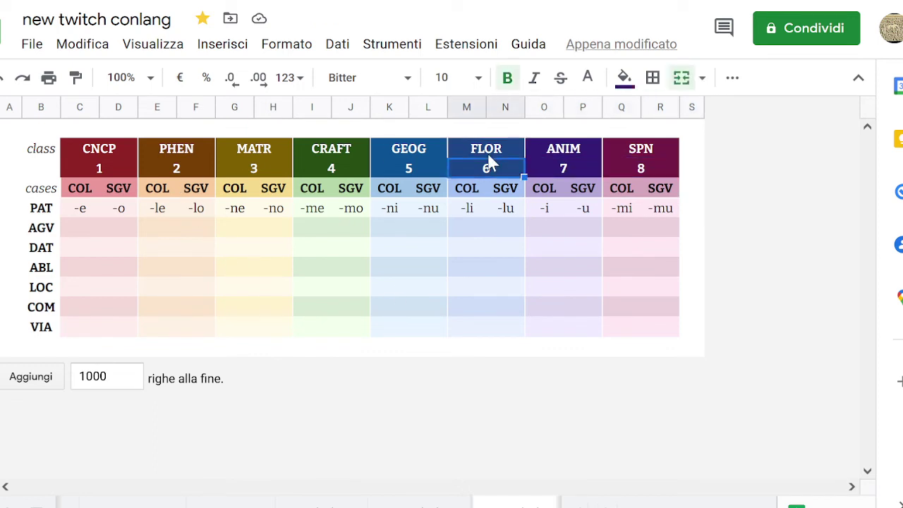
{"action": "key", "text": "Right"}
{"action": "key", "text": "Right"}
{"action": "key", "text": "Right"}
{"action": "key", "text": "Right"}
{"action": "key", "text": "Right"}
{"action": "key", "text": "Right"}
{"action": "key", "text": "Right"}
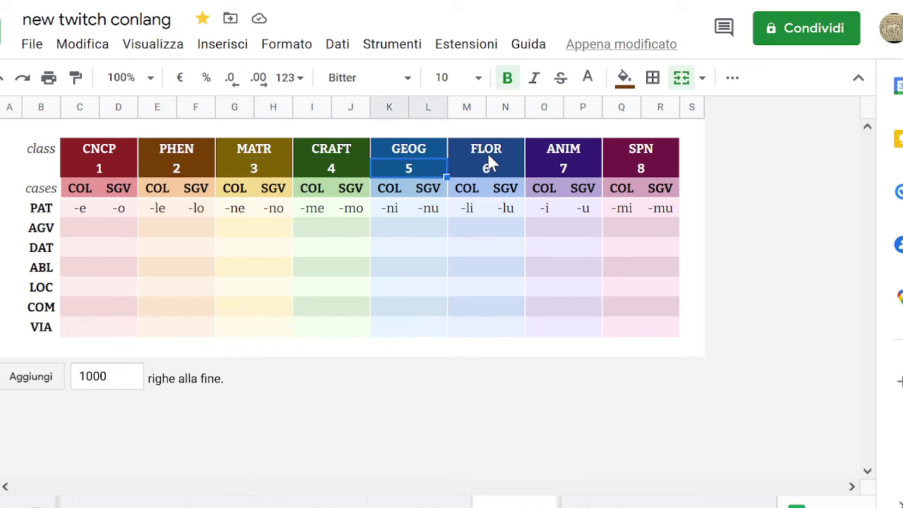
{"action": "key", "text": "Left"}
{"action": "key", "text": "Left"}
{"action": "key", "text": "Left"}
{"action": "key", "text": "Left"}
{"action": "key", "text": "Left"}
{"action": "key", "text": "Left"}
{"action": "key", "text": "Left"}
{"action": "key", "text": "Left"}
{"action": "key", "text": "Right"}
{"action": "key", "text": "Right"}
{"action": "key", "text": "Right"}
{"action": "key", "text": "Right"}
{"action": "key", "text": "Right"}
{"action": "key", "text": "Right"}
{"action": "key", "text": "Right"}
{"action": "key", "text": "Up"}
{"action": "key", "text": "Left"}
{"action": "key", "text": "Left"}
{"action": "key", "text": "Left"}
{"action": "key", "text": "Left"}
{"action": "key", "text": "Left"}
{"action": "key", "text": "Left"}
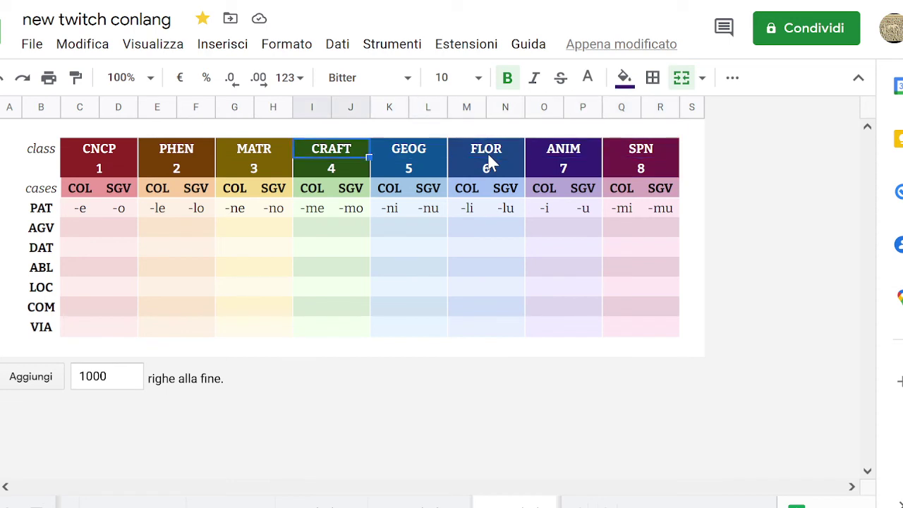
{"action": "key", "text": "Right"}
{"action": "key", "text": "Right"}
{"action": "key", "text": "Right"}
{"action": "key", "text": "Right"}
{"action": "key", "text": "Right"}
{"action": "key", "text": "Right"}
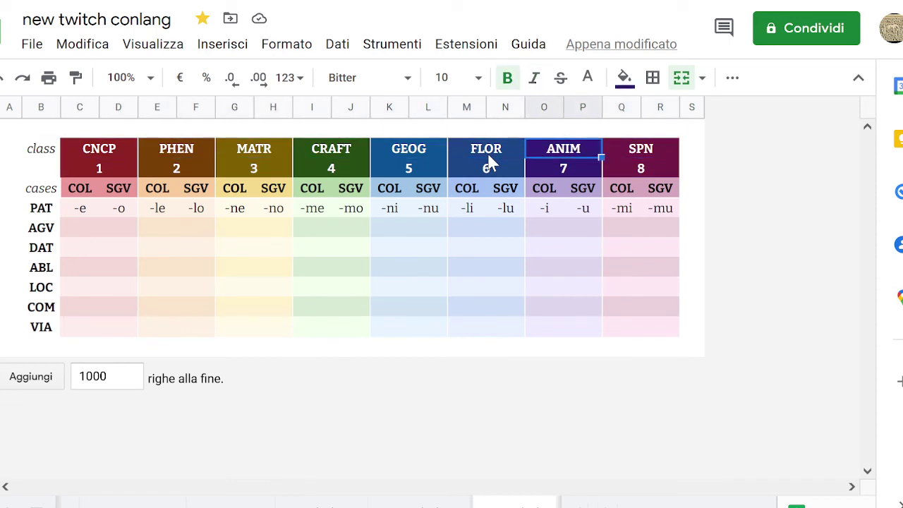
{"action": "key", "text": "Left"}
{"action": "key", "text": "Left"}
{"action": "key", "text": "Left"}
{"action": "key", "text": "Left"}
{"action": "key", "text": "Left"}
{"action": "key", "text": "Left"}
{"action": "key", "text": "Left"}
{"action": "key", "text": "Right"}
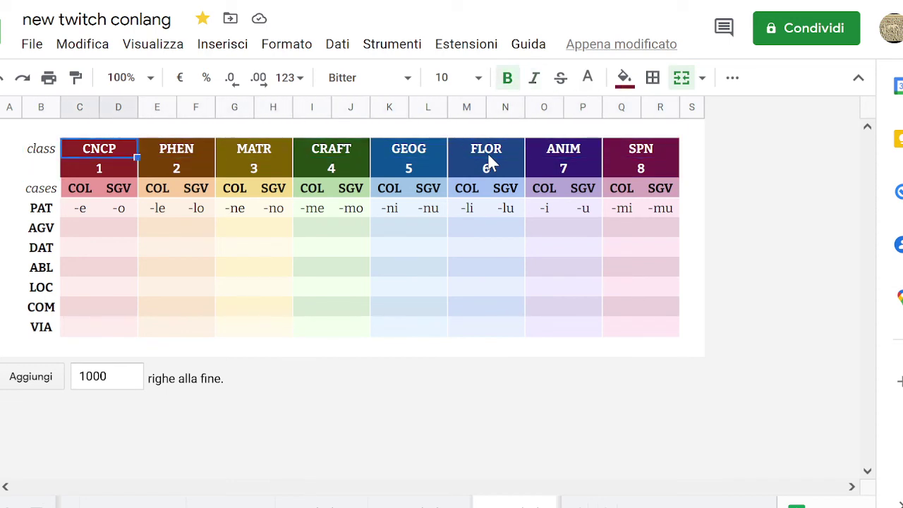
{"action": "key", "text": "Down"}
{"action": "key", "text": "Up"}
{"action": "key", "text": "Right"}
{"action": "key", "text": "Right"}
{"action": "key", "text": "Right"}
{"action": "key", "text": "Right"}
{"action": "key", "text": "Right"}
{"action": "key", "text": "Right"}
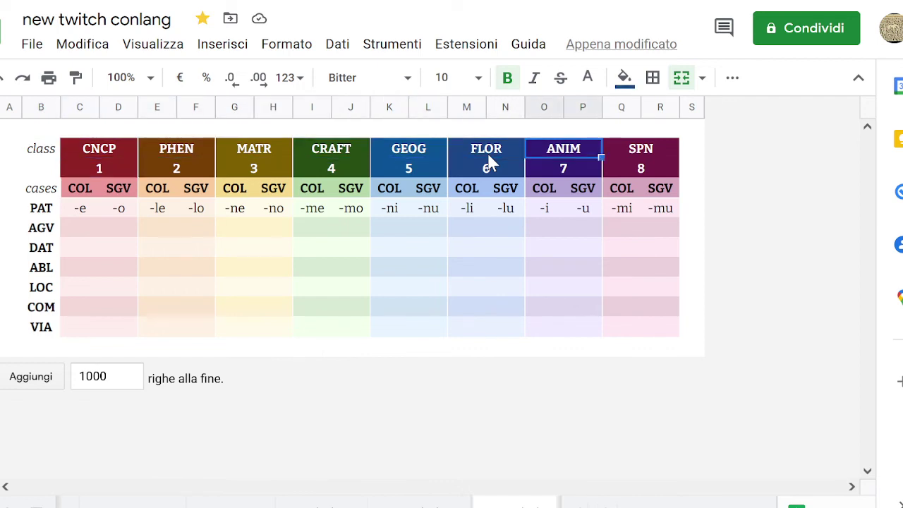
{"action": "key", "text": "Left"}
{"action": "key", "text": "Right"}
{"action": "key", "text": "Right"}
{"action": "key", "text": "Right"}
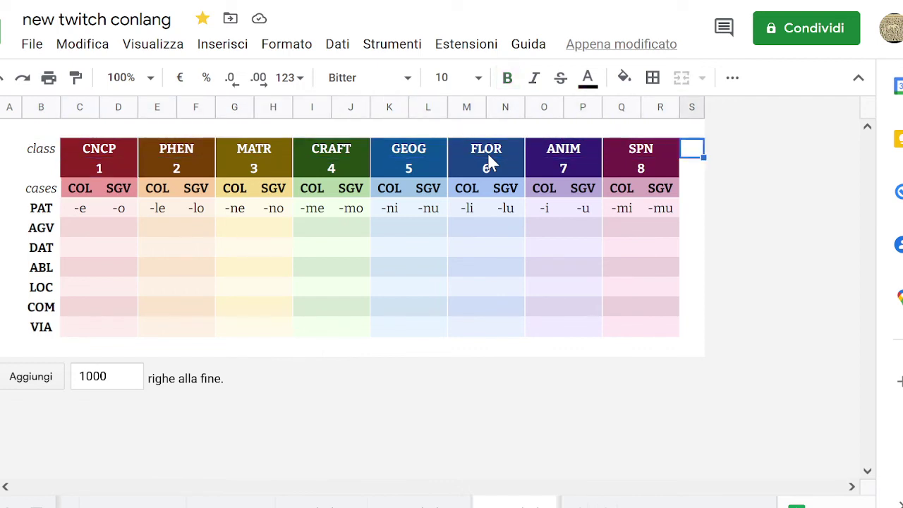
{"action": "key", "text": "Left"}
{"action": "key", "text": "Left"}
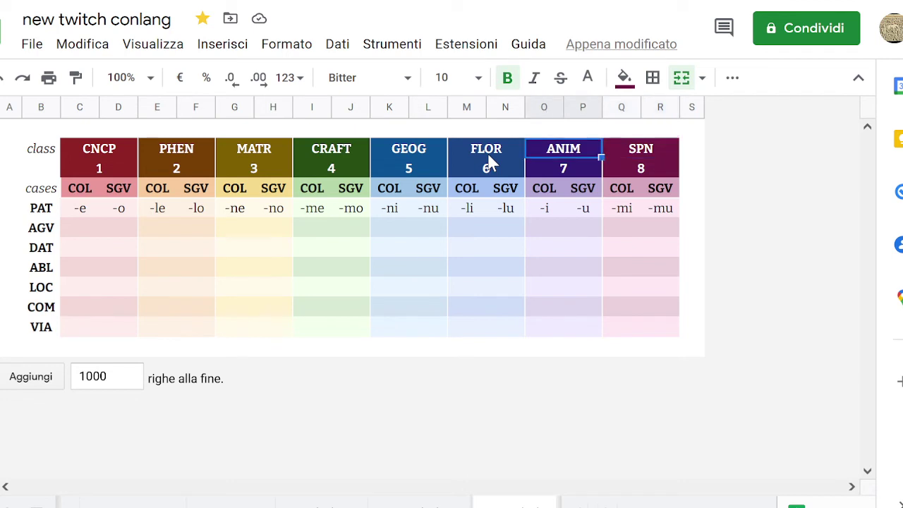
{"action": "key", "text": "Right"}
{"action": "key", "text": "Left"}
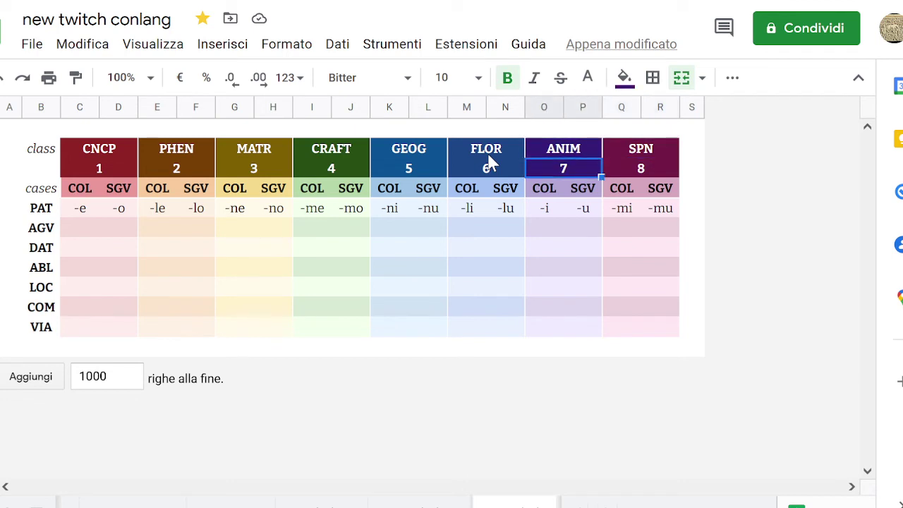
{"action": "key", "text": "Right"}
{"action": "key", "text": "Down"}
{"action": "key", "text": "Up"}
{"action": "key", "text": "Left"}
{"action": "key", "text": "Right"}
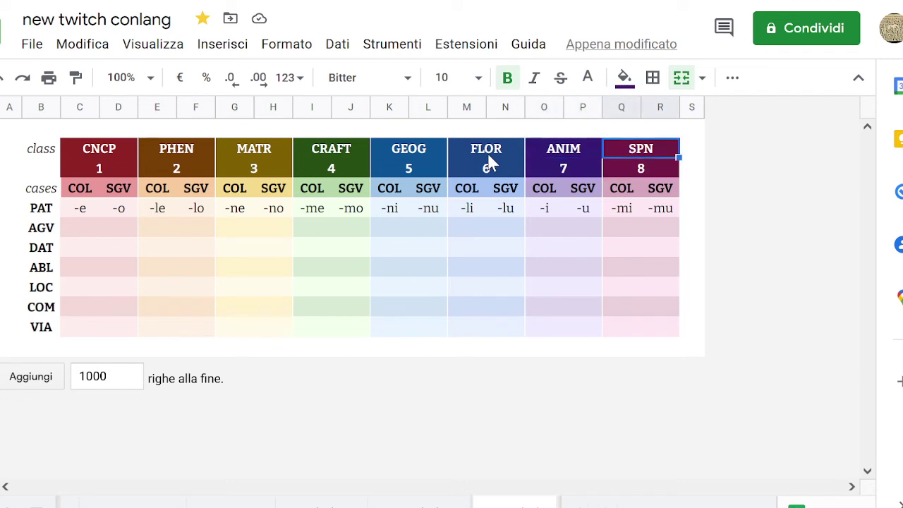
{"action": "key", "text": "Left"}
{"action": "key", "text": "Left"}
{"action": "key", "text": "Left"}
{"action": "key", "text": "Left"}
{"action": "key", "text": "Left"}
{"action": "key", "text": "Right"}
{"action": "key", "text": "Right"}
{"action": "key", "text": "Right"}
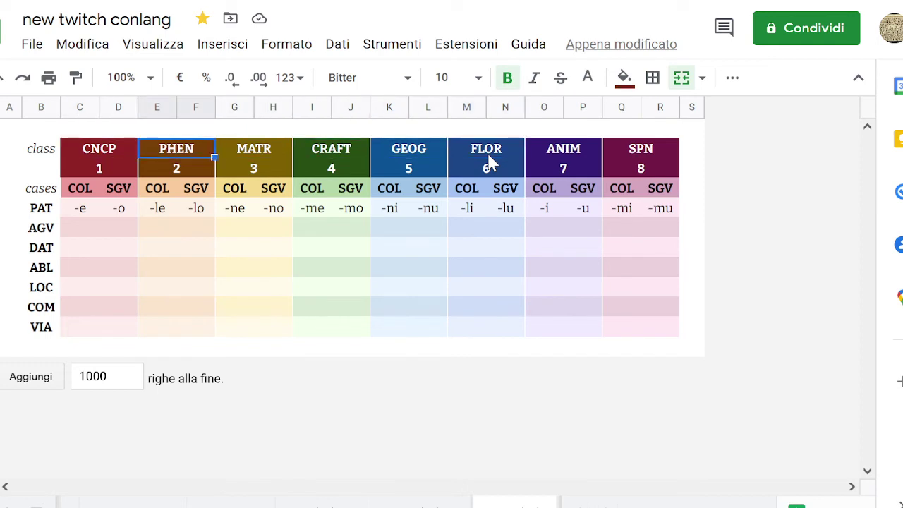
{"action": "key", "text": "Down"}
{"action": "key", "text": "Down"}
{"action": "key", "text": "Right"}
{"action": "key", "text": "Right"}
{"action": "key", "text": "Right"}
{"action": "key", "text": "Right"}
{"action": "key", "text": "Right"}
{"action": "key", "text": "Right"}
{"action": "key", "text": "Right"}
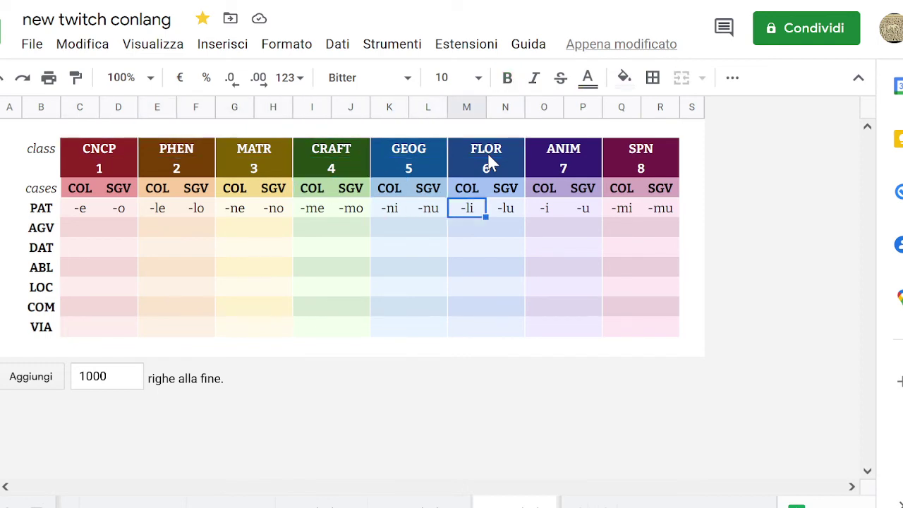
{"action": "key", "text": "Right"}
{"action": "key", "text": "Left"}
{"action": "key", "text": "Up"}
{"action": "key", "text": "Up"}
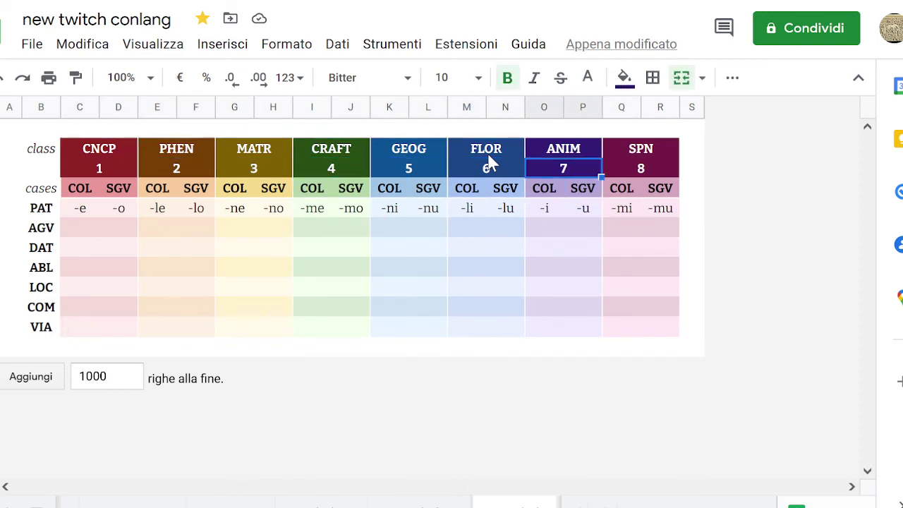
{"action": "key", "text": "Left"}
{"action": "key", "text": "Right"}
{"action": "key", "text": "Right"}
{"action": "key", "text": "Left"}
{"action": "key", "text": "Left"}
{"action": "key", "text": "Left"}
{"action": "key", "text": "Left"}
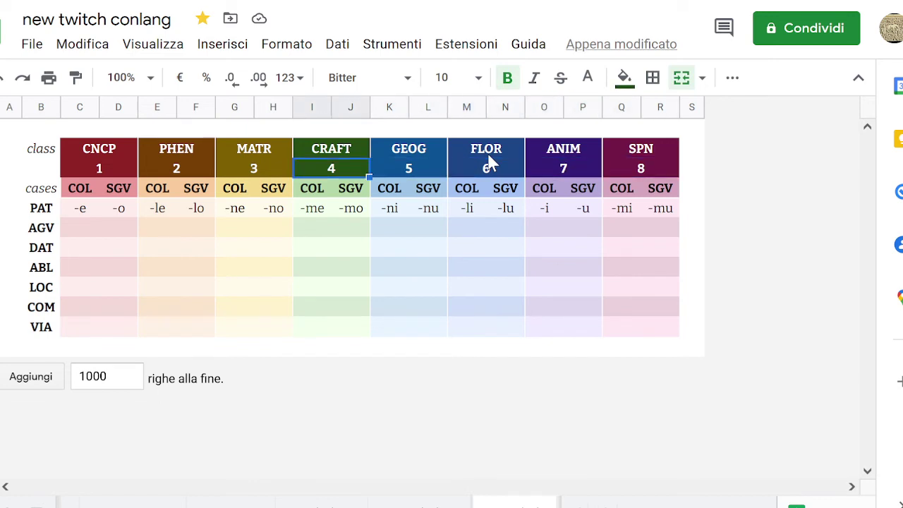
{"action": "key", "text": "Right"}
{"action": "key", "text": "Right"}
{"action": "key", "text": "Right"}
{"action": "key", "text": "Right"}
{"action": "key", "text": "Left"}
{"action": "key", "text": "Left"}
{"action": "key", "text": "Left"}
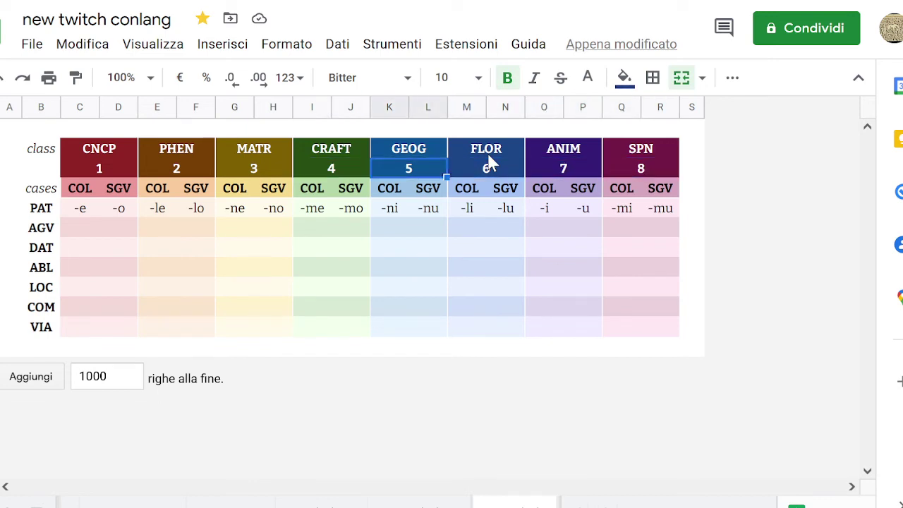
{"action": "key", "text": "Left"}
{"action": "key", "text": "Left"}
{"action": "key", "text": "Left"}
{"action": "key", "text": "Left"}
{"action": "key", "text": "Left"}
{"action": "key", "text": "Right"}
{"action": "key", "text": "Right"}
{"action": "key", "text": "Right"}
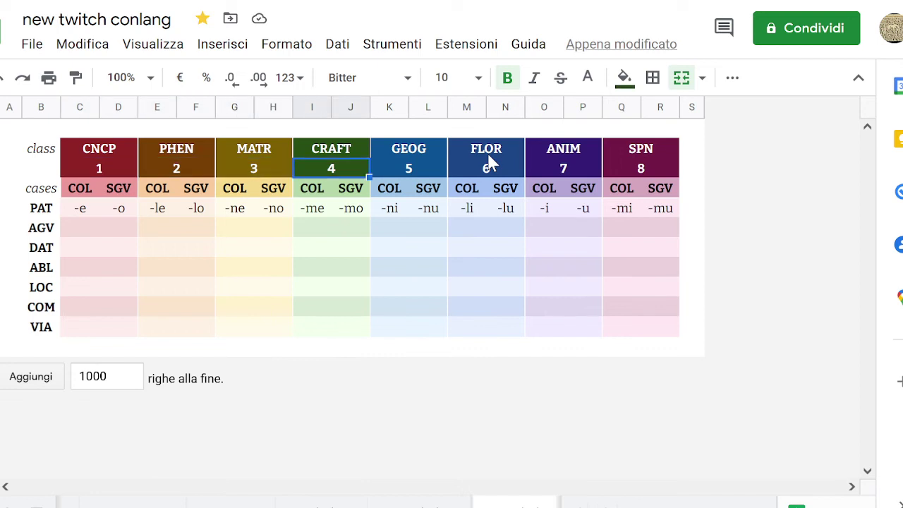
{"action": "key", "text": "Right"}
{"action": "key", "text": "Right"}
{"action": "key", "text": "Right"}
{"action": "key", "text": "Right"}
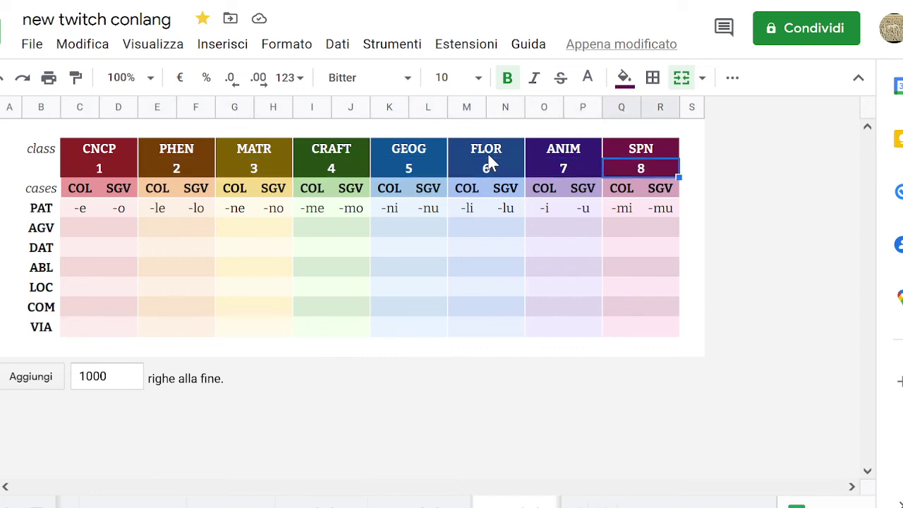
{"action": "key", "text": "Left"}
{"action": "key", "text": "Down"}
{"action": "key", "text": "Down"}
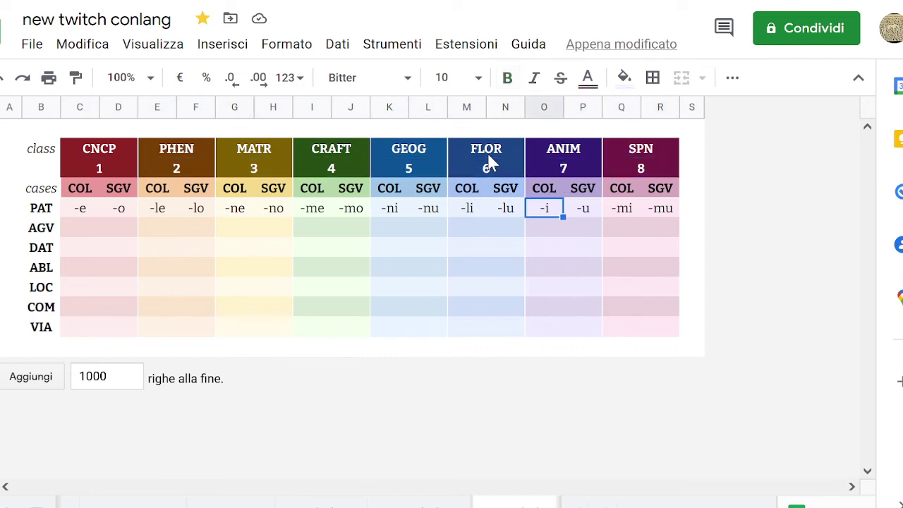
{"action": "key", "text": "Left"}
{"action": "key", "text": "Left"}
{"action": "key", "text": "Left"}
{"action": "key", "text": "Right"}
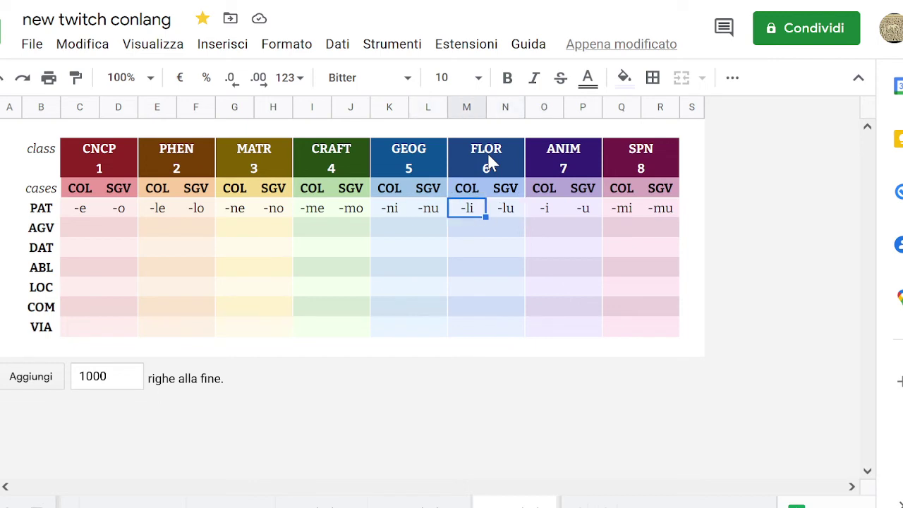
{"action": "key", "text": "Left"}
{"action": "key", "text": "Left"}
{"action": "key", "text": "Left"}
{"action": "key", "text": "Left"}
{"action": "key", "text": "Left"}
{"action": "key", "text": "Left"}
{"action": "key", "text": "Left"}
{"action": "key", "text": "Right"}
{"action": "key", "text": "Right"}
{"action": "key", "text": "Right"}
{"action": "key", "text": "Right"}
{"action": "key", "text": "Right"}
{"action": "key", "text": "Right"}
{"action": "key", "text": "Right"}
{"action": "key", "text": "Right"}
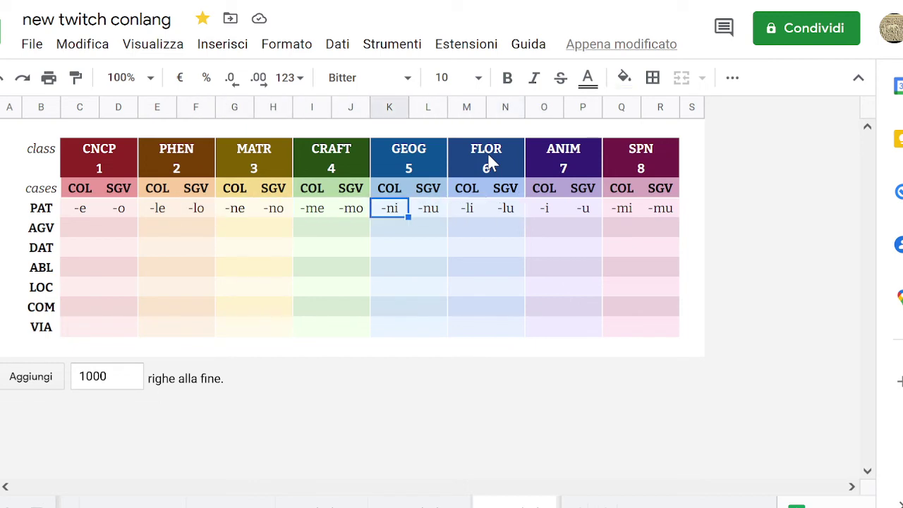
Review the COL and SGV suffixes in the PAT row across all eight noun classes, from CNCP to SPN.
{"action": "key", "text": "Right"}
{"action": "key", "text": "Right"}
{"action": "key", "text": "Right"}
{"action": "key", "text": "Right"}
{"action": "key", "text": "shift+Left"}
{"action": "key", "text": "shift+Left"}
{"action": "key", "text": "shift+Left"}
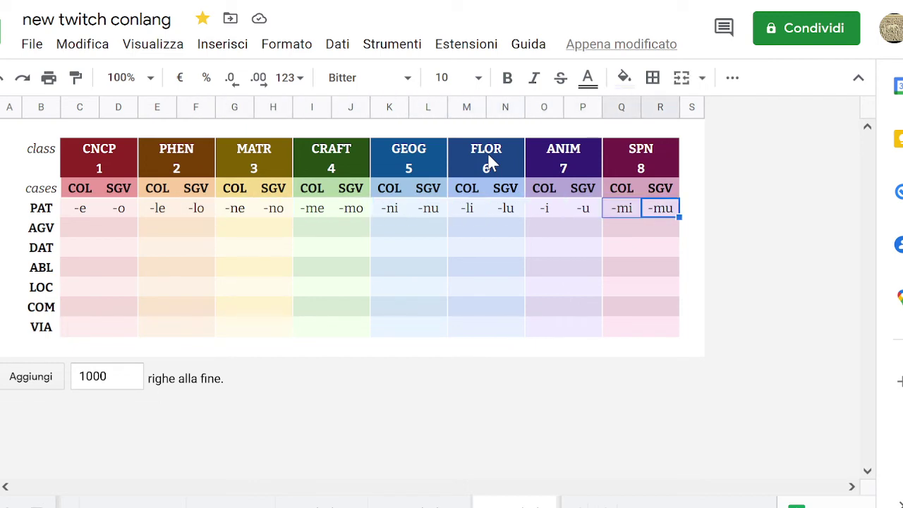
{"action": "key", "text": "shift+Left"}
{"action": "key", "text": "shift+Left"}
{"action": "key", "text": "shift+Left"}
{"action": "key", "text": "shift+Left"}
{"action": "key", "text": "shift+Left"}
{"action": "key", "text": "shift+Left"}
{"action": "key", "text": "shift+Left"}
{"action": "key", "text": "shift+Left"}
{"action": "key", "text": "shift+Left"}
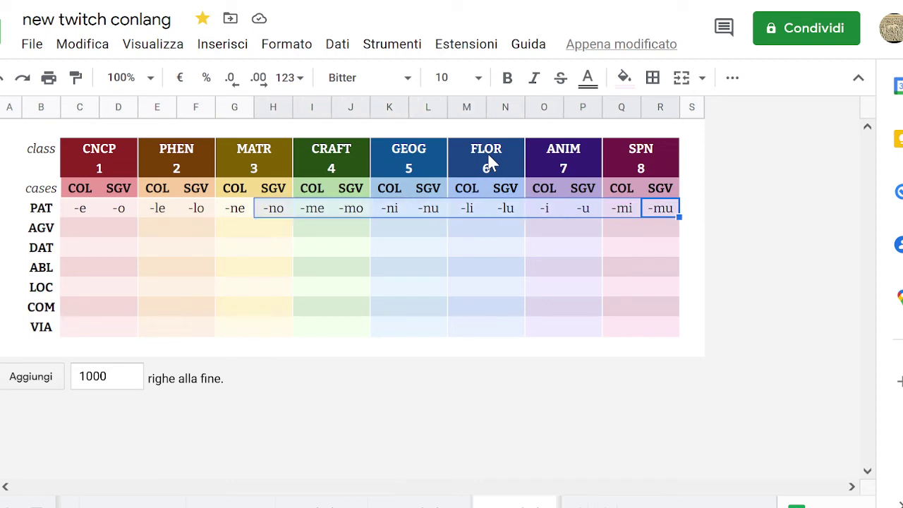
{"action": "key", "text": "shift+Left"}
{"action": "key", "text": "shift+Left"}
{"action": "key", "text": "shift+Left"}
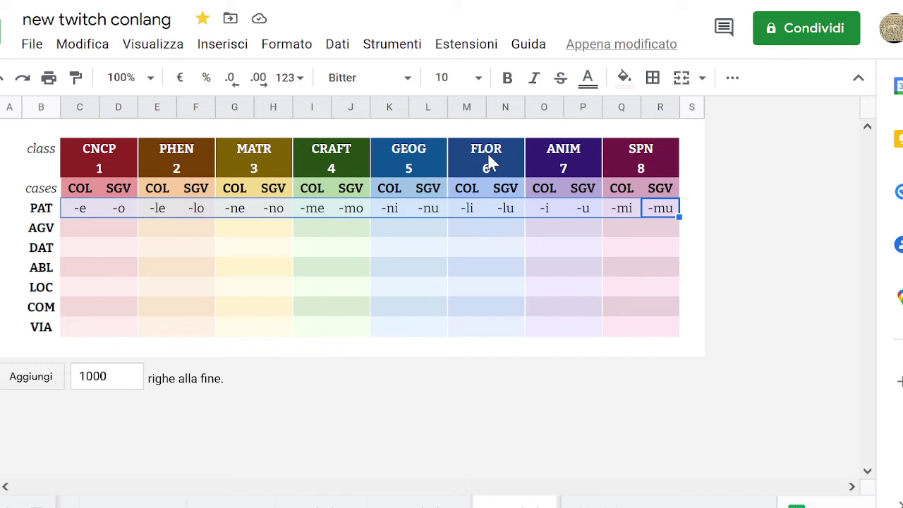
{"action": "key", "text": "Left"}
{"action": "key", "text": "Left"}
{"action": "key", "text": "Left"}
{"action": "key", "text": "Left"}
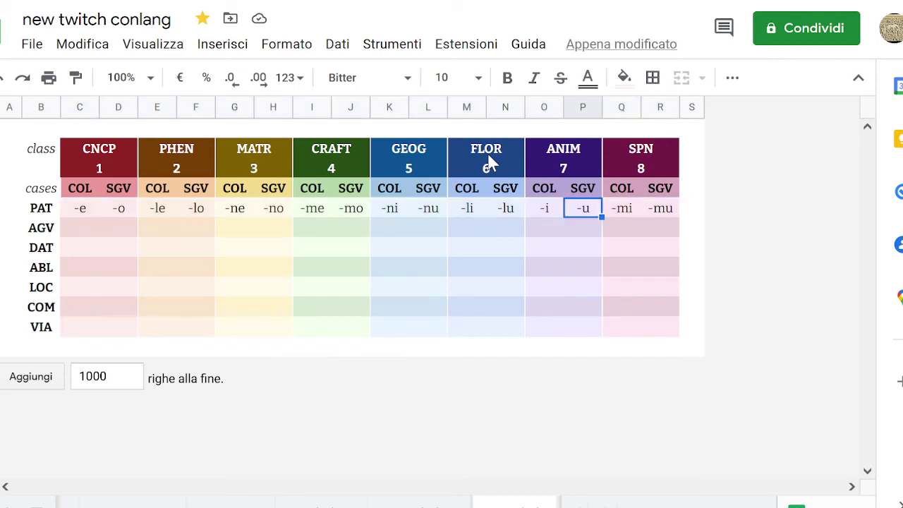
{"action": "key", "text": "Up"}
{"action": "key", "text": "Left"}
{"action": "key", "text": "Left"}
{"action": "key", "text": "Up"}
{"action": "key", "text": "Left"}
{"action": "key", "text": "Left"}
{"action": "key", "text": "Left"}
{"action": "key", "text": "Left"}
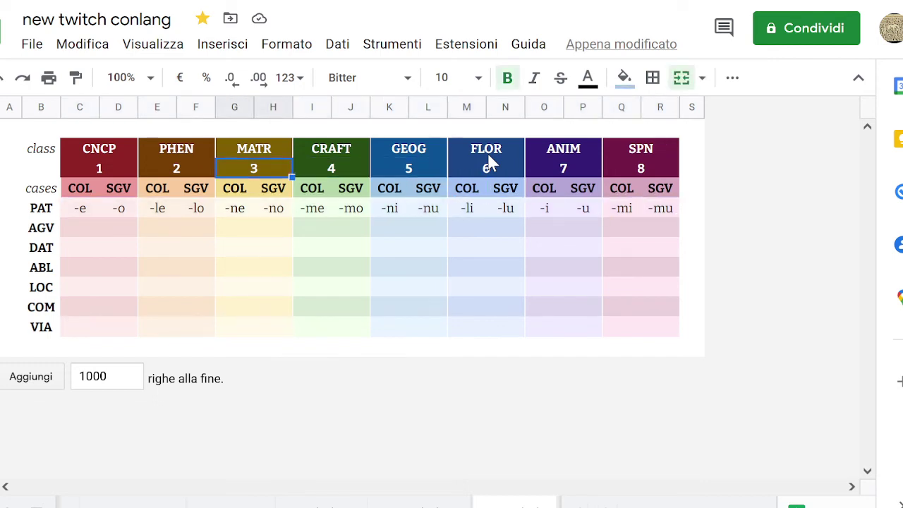
{"action": "key", "text": "Down"}
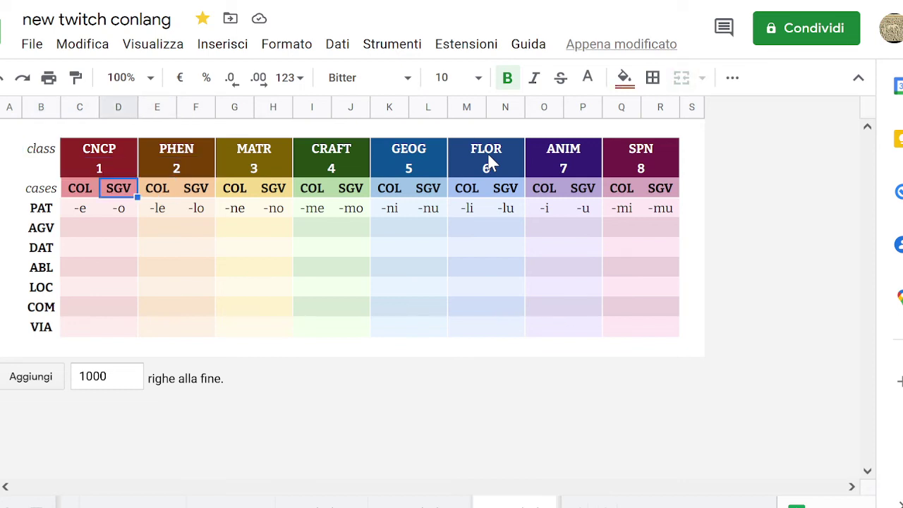
{"action": "key", "text": "Down"}
{"action": "key", "text": "Left"}
{"action": "key", "text": "Right"}
{"action": "key", "text": "Right"}
{"action": "key", "text": "Right"}
{"action": "key", "text": "Right"}
{"action": "key", "text": "Right"}
{"action": "key", "text": "Right"}
{"action": "key", "text": "Right"}
{"action": "key", "text": "Right"}
{"action": "key", "text": "Right"}
{"action": "key", "text": "Right"}
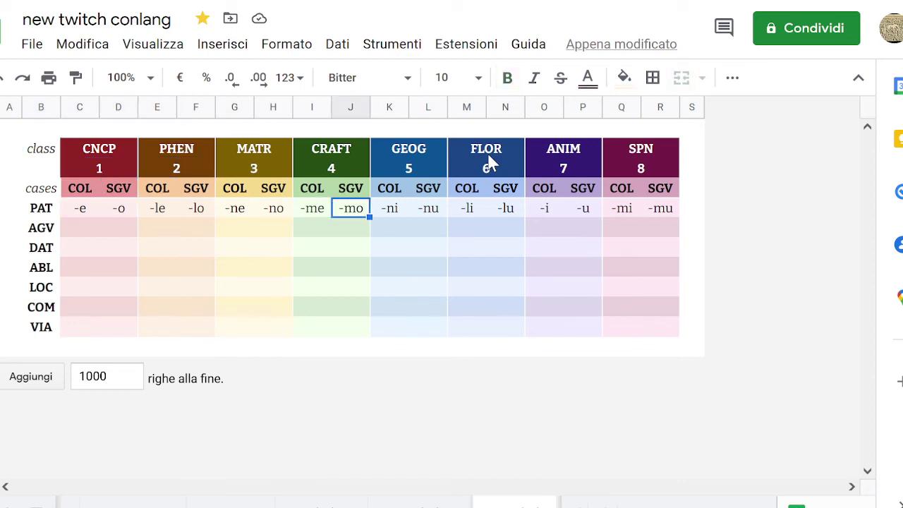
{"action": "key", "text": "Left"}
{"action": "key", "text": "Right"}
{"action": "key", "text": "Right"}
{"action": "key", "text": "Right"}
{"action": "key", "text": "Right"}
{"action": "key", "text": "Right"}
{"action": "key", "text": "Right"}
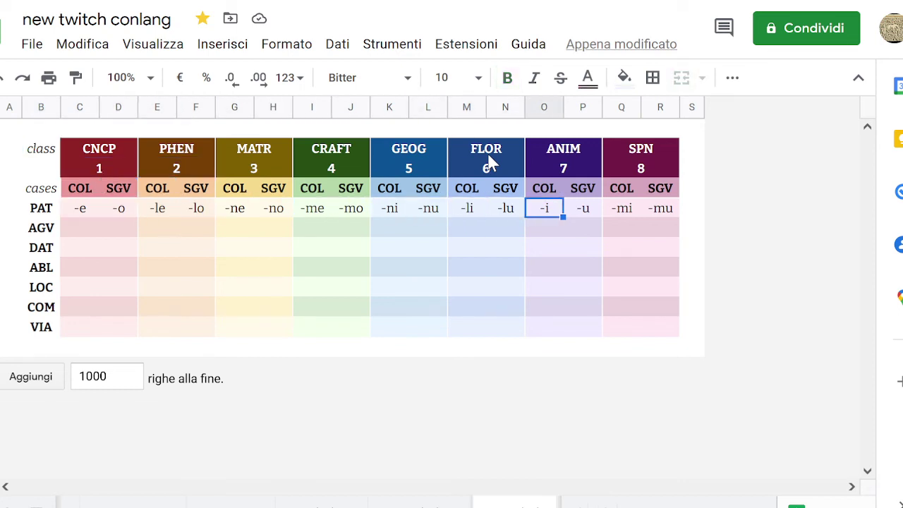
{"action": "key", "text": "shift+Left"}
{"action": "key", "text": "shift+Left"}
{"action": "key", "text": "shift+Left"}
{"action": "key", "text": "shift+Left"}
{"action": "key", "text": "shift+Left"}
{"action": "key", "text": "shift+Left"}
{"action": "key", "text": "shift+Left"}
{"action": "key", "text": "shift+Left"}
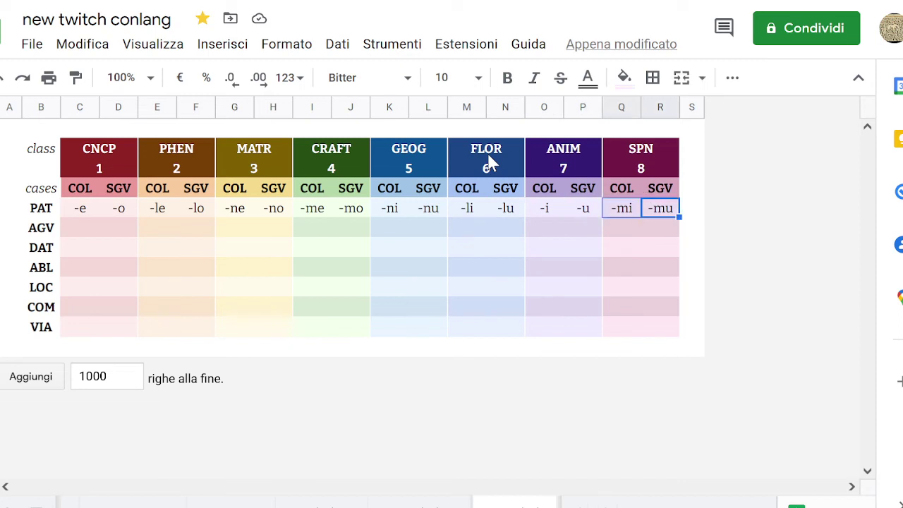
{"action": "key", "text": "shift+Left"}
{"action": "key", "text": "shift+Left"}
{"action": "key", "text": "shift+Left"}
{"action": "key", "text": "shift+Left"}
{"action": "key", "text": "shift+Left"}
{"action": "key", "text": "shift+Left"}
{"action": "key", "text": "shift+Left"}
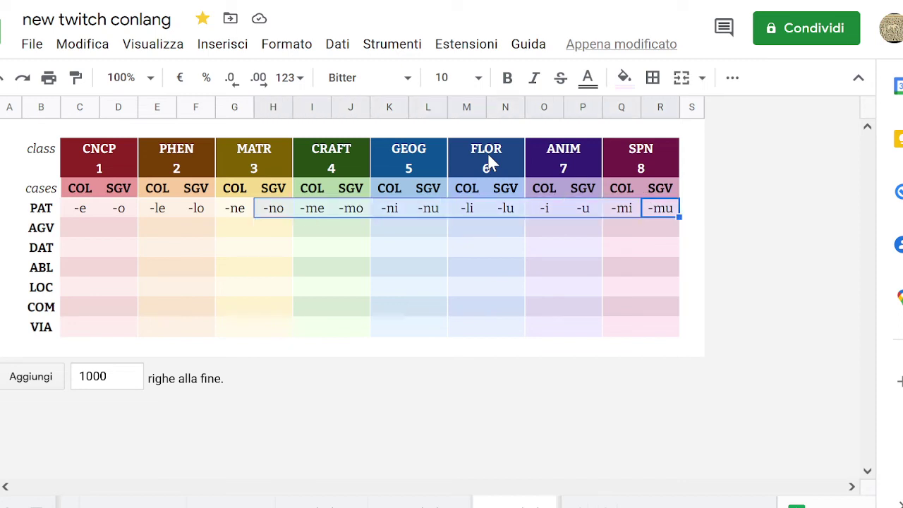
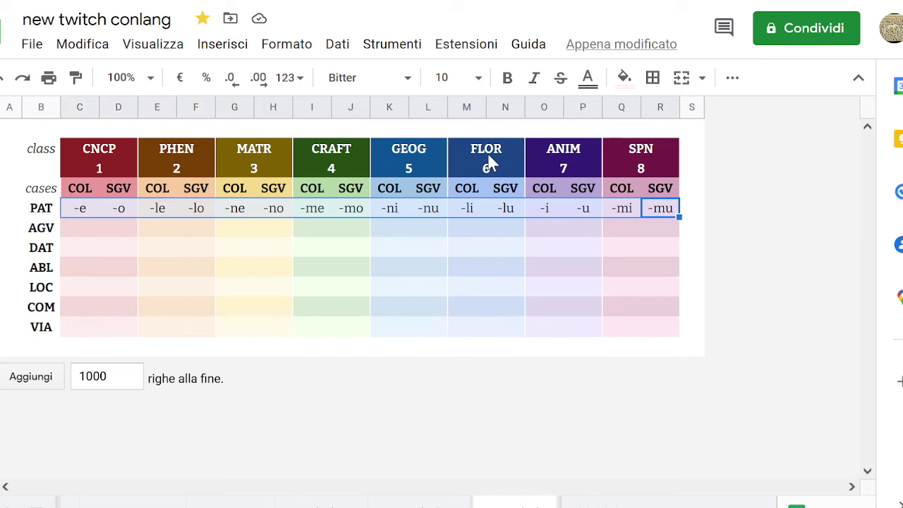
{"action": "key", "text": "Left"}
{"action": "key", "text": "Left"}
{"action": "key", "text": "Left"}
{"action": "key", "text": "Left"}
{"action": "key", "text": "Left"}
{"action": "key", "text": "Left"}
{"action": "key", "text": "Left"}
{"action": "key", "text": "Left"}
{"action": "key", "text": "Left"}
{"action": "key", "text": "Left"}
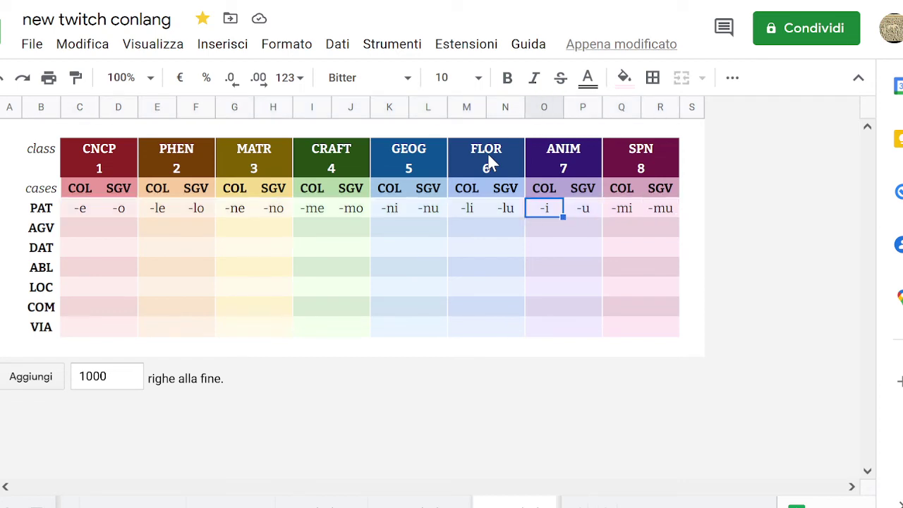
{"action": "key", "text": "Right"}
{"action": "key", "text": "Right"}
{"action": "key", "text": "Right"}
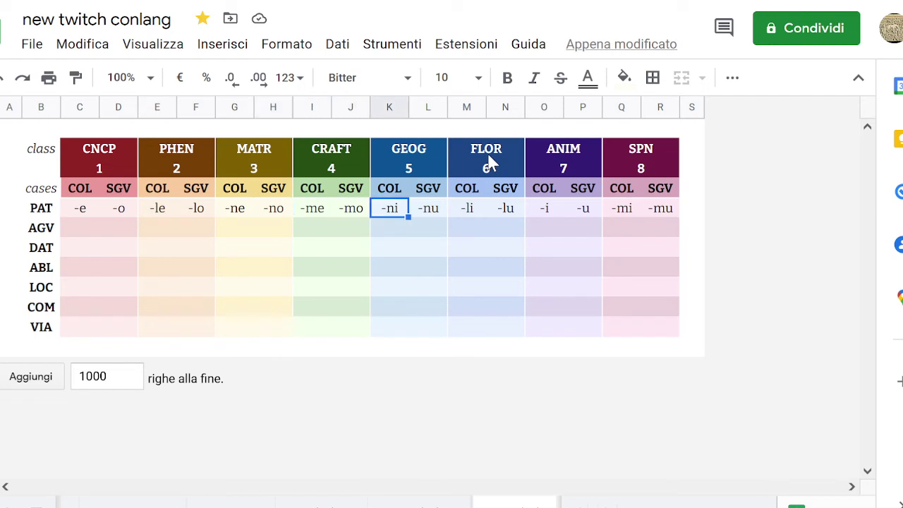
{"action": "key", "text": "Right"}
{"action": "key", "text": "Right"}
{"action": "key", "text": "Left"}
{"action": "key", "text": "Left"}
{"action": "key", "text": "Left"}
{"action": "key", "text": "Left"}
{"action": "key", "text": "Left"}
{"action": "key", "text": "Left"}
{"action": "key", "text": "Left"}
{"action": "key", "text": "Left"}
{"action": "key", "text": "Left"}
{"action": "key", "text": "Right"}
{"action": "key", "text": "Right"}
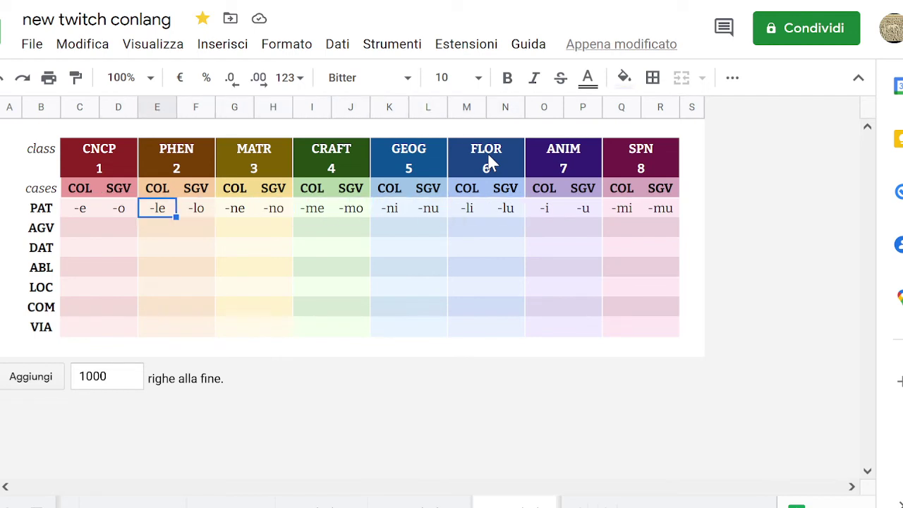
{"action": "key", "text": "Right"}
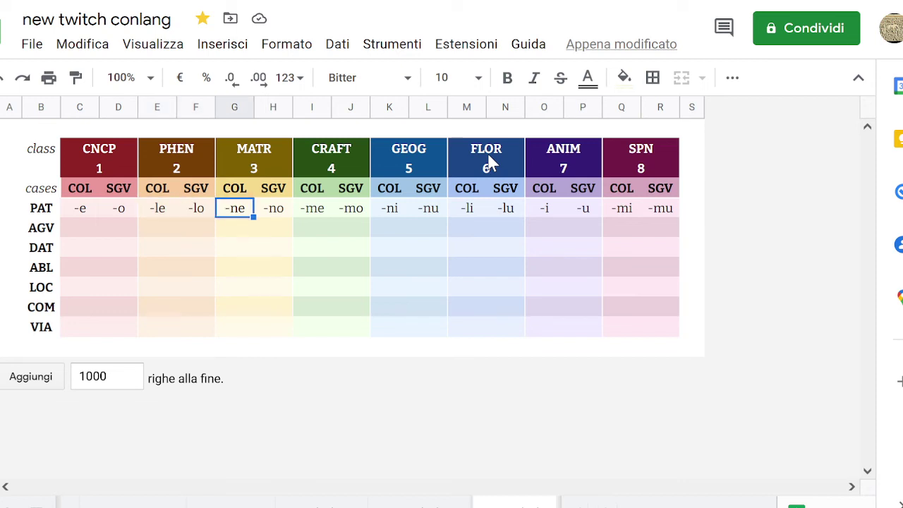
{"action": "key", "text": "Left"}
{"action": "key", "text": "Left"}
{"action": "key", "text": "Left"}
{"action": "key", "text": "Left"}
{"action": "key", "text": "Left"}
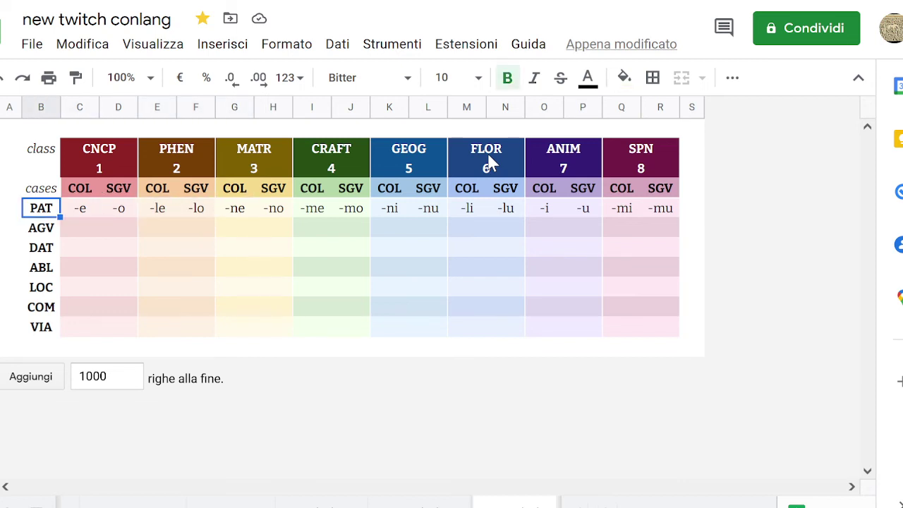
Clear all COL and SGV suffixes from the PAT row, from the CNCP class through the SPN class.
{"action": "key", "text": "Right"}
{"action": "key", "text": "shift+Right"}
{"action": "key", "text": "shift+Right"}
{"action": "key", "text": "shift+Right"}
{"action": "key", "text": "shift+Right"}
{"action": "key", "text": "shift+Right"}
{"action": "key", "text": "shift+Right"}
{"action": "key", "text": "shift+Right"}
{"action": "key", "text": "shift+Right"}
{"action": "key", "text": "shift+Right"}
{"action": "key", "text": "shift+Right"}
{"action": "key", "text": "shift+Right"}
{"action": "key", "text": "shift+Right"}
{"action": "key", "text": "shift+Right"}
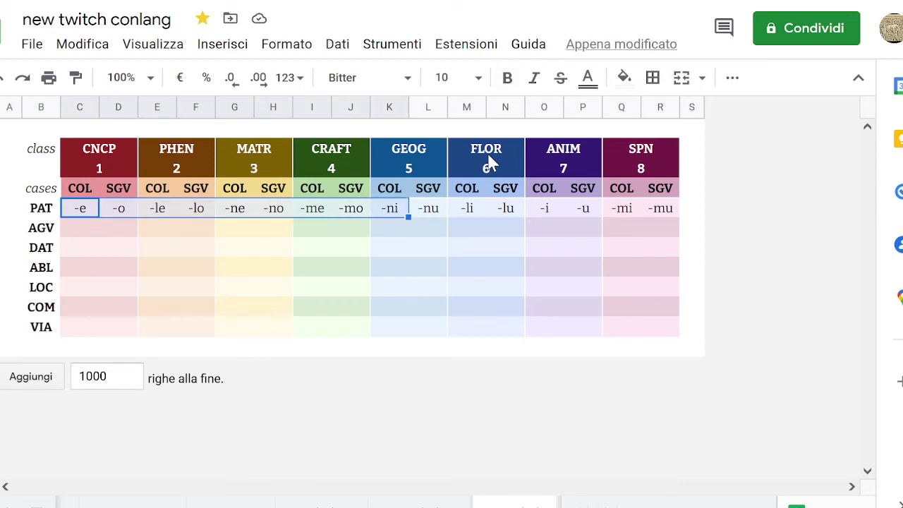
{"action": "key", "text": "shift+Right"}
{"action": "key", "text": "shift+Right"}
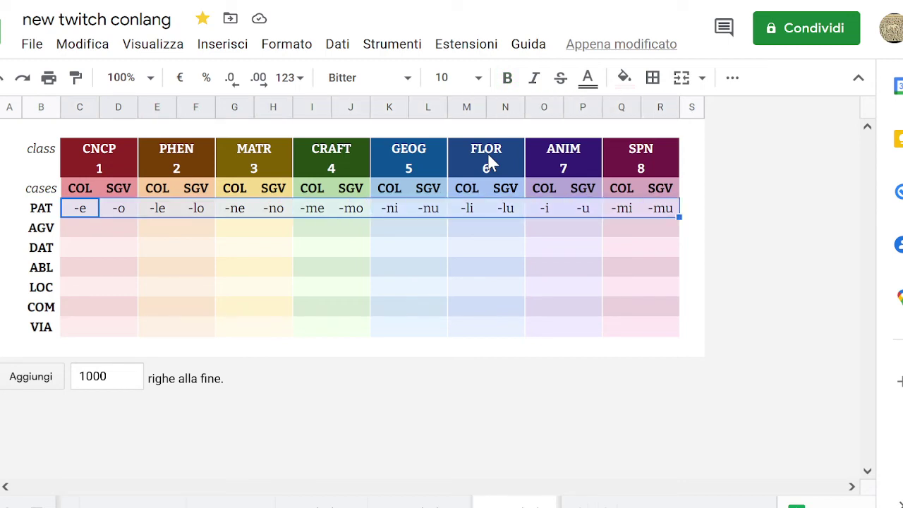
{"action": "key", "text": "Delete"}
{"action": "key", "text": "Right"}
{"action": "key", "text": "Right"}
{"action": "key", "text": "Right"}
{"action": "key", "text": "Right"}
{"action": "key", "text": "Right"}
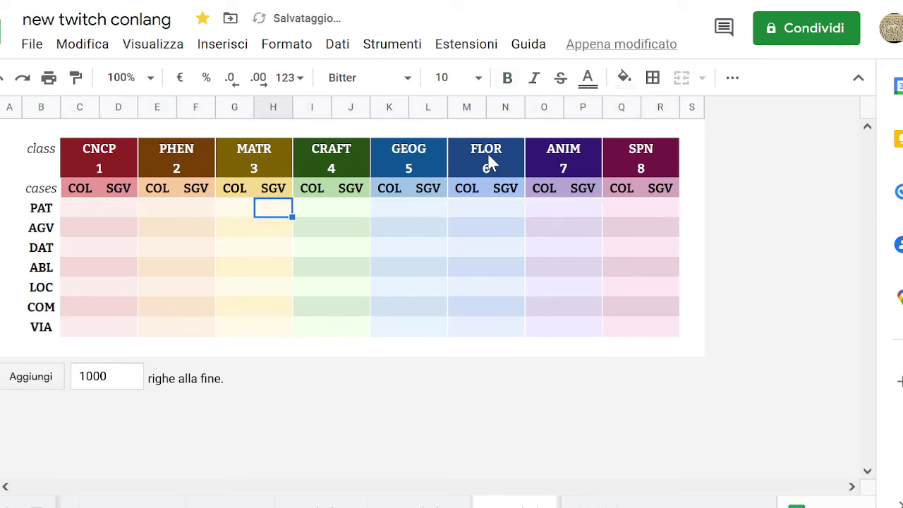
{"action": "key", "text": "Right"}
{"action": "key", "text": "Right"}
{"action": "key", "text": "Right"}
{"action": "key", "text": "Right"}
{"action": "key", "text": "Right"}
{"action": "key", "text": "Right"}
{"action": "key", "text": "Right"}
{"action": "key", "text": "Right"}
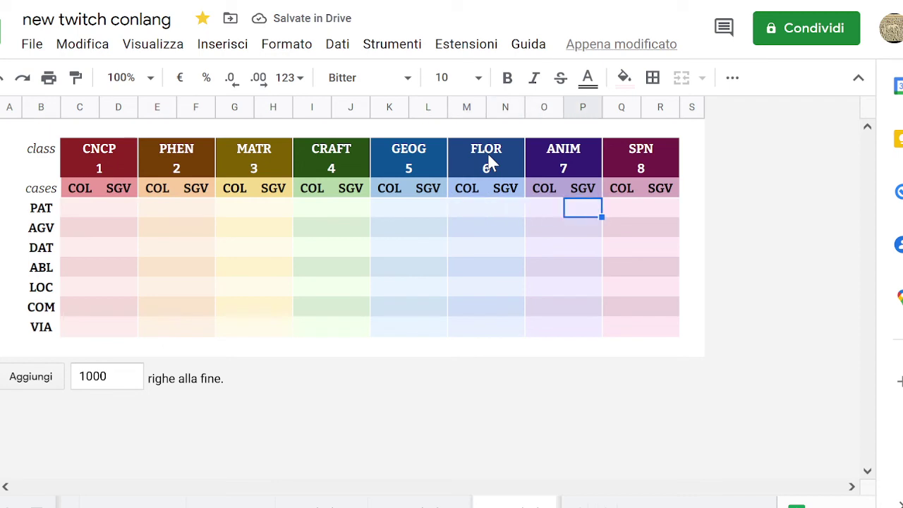
{"action": "key", "text": "Right"}
{"action": "key", "text": "Left"}
{"action": "key", "text": "Left"}
{"action": "key", "text": "Left"}
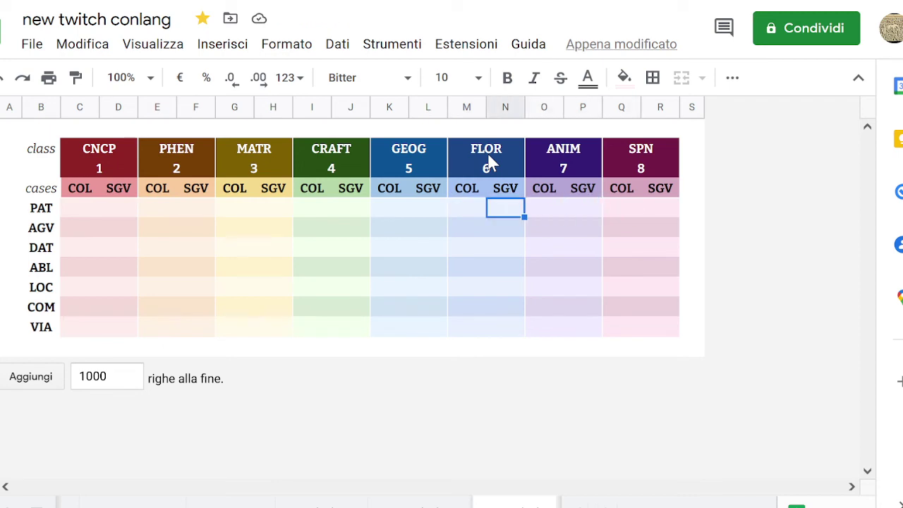
{"action": "key", "text": "Right"}
{"action": "key", "text": "Up"}
{"action": "key", "text": "Up"}
{"action": "key", "text": "Up"}
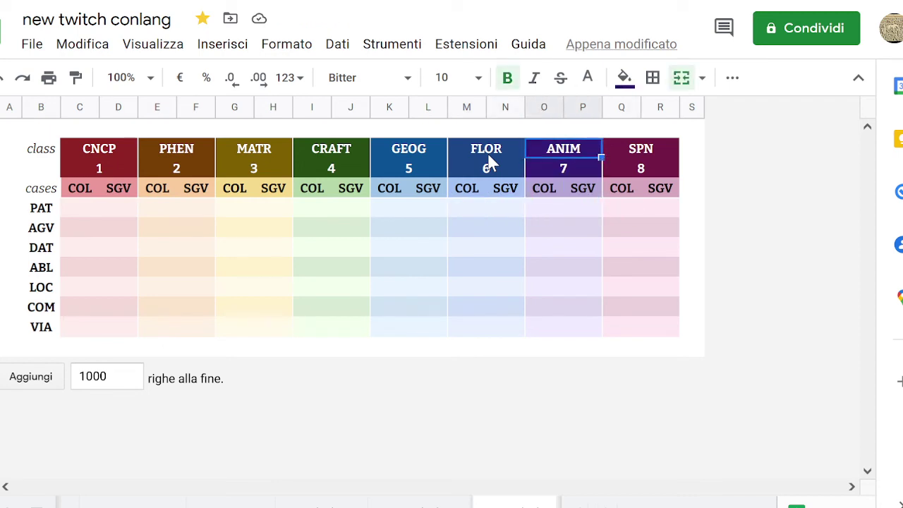
{"action": "key", "text": "Down"}
{"action": "key", "text": "Down"}
{"action": "key", "text": "Up"}
{"action": "key", "text": "Down"}
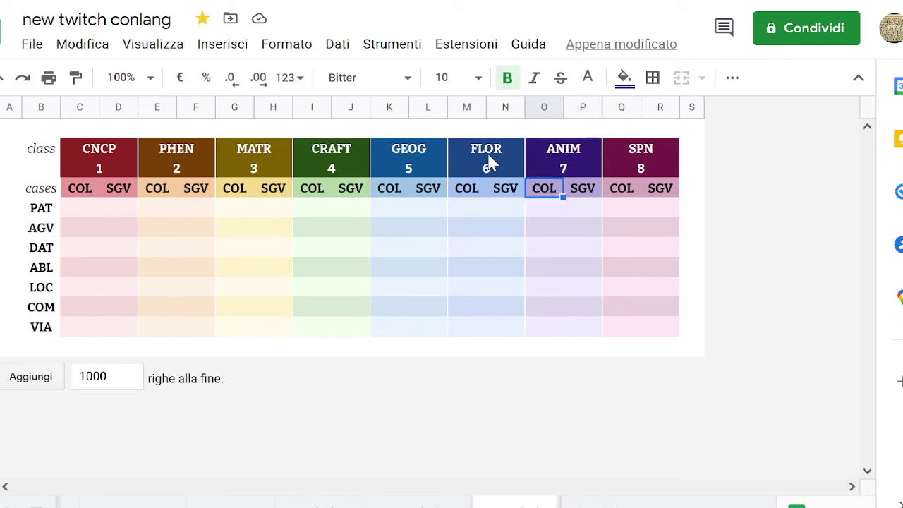
{"action": "key", "text": "Down"}
{"action": "key", "text": "Left"}
{"action": "key", "text": "Right"}
{"action": "key", "text": "Up"}
{"action": "key", "text": "Up"}
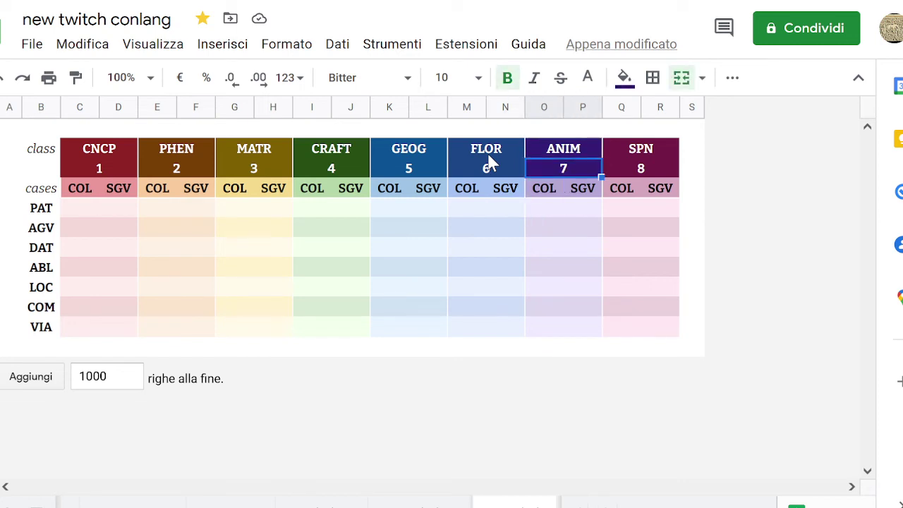
{"action": "key", "text": "Down"}
{"action": "key", "text": "Down"}
{"action": "key", "text": "Up"}
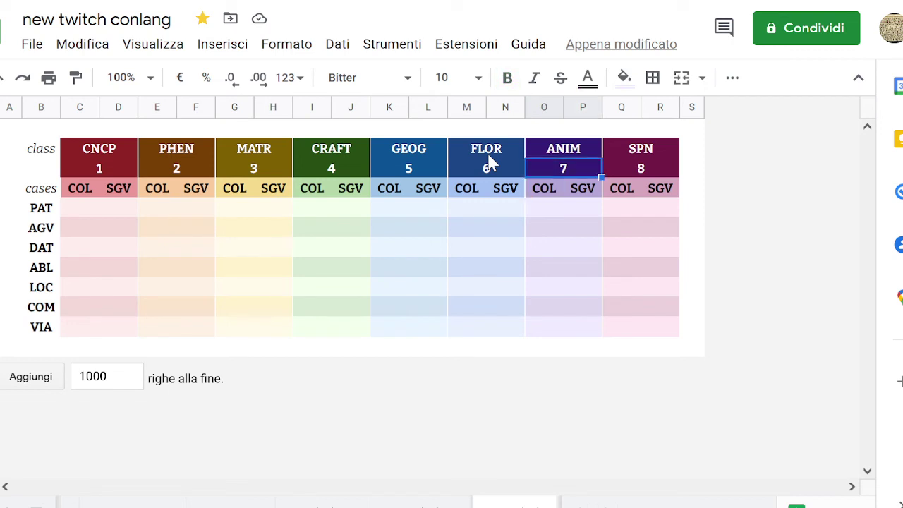
{"action": "key", "text": "Up"}
{"action": "key", "text": "Down"}
{"action": "key", "text": "Down"}
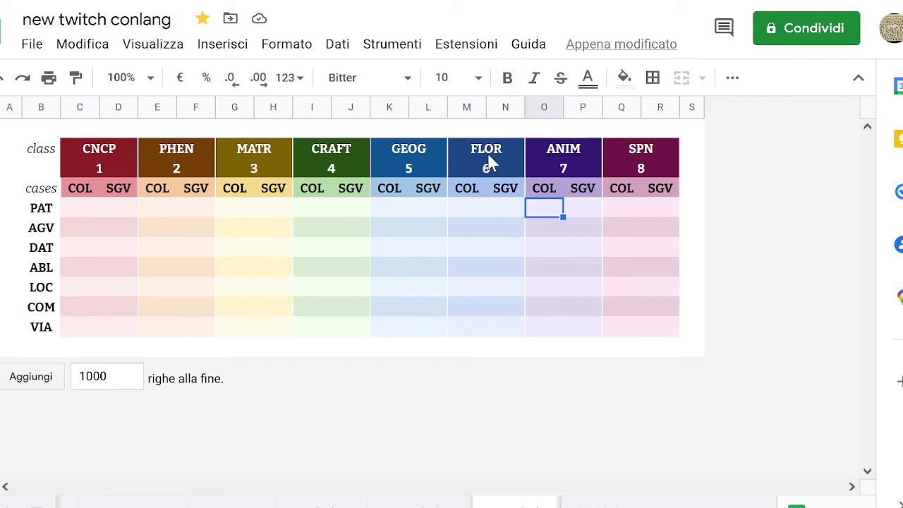
Enter the suffix -i under COL in the PAT row for the CNCP, PHEN and MATR classes.
{"action": "key", "text": "Left"}
{"action": "key", "text": "Left"}
{"action": "key", "text": "Left"}
{"action": "key", "text": "Left"}
{"action": "key", "text": "Left"}
{"action": "key", "text": "Left"}
{"action": "key", "text": "Left"}
{"action": "key", "text": "Left"}
{"action": "key", "text": "Left"}
{"action": "key", "text": "Left"}
{"action": "key", "text": "Left"}
{"action": "key", "text": "Left"}
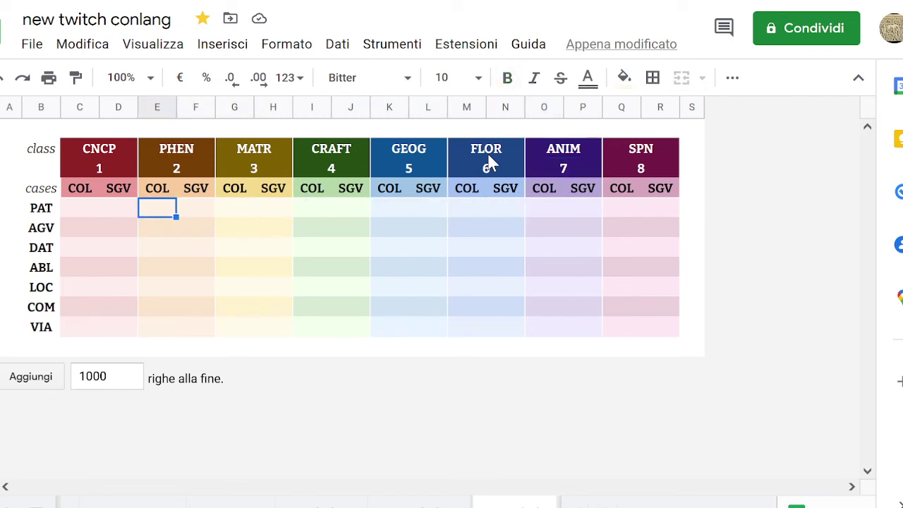
{"action": "type", "text": "-"}
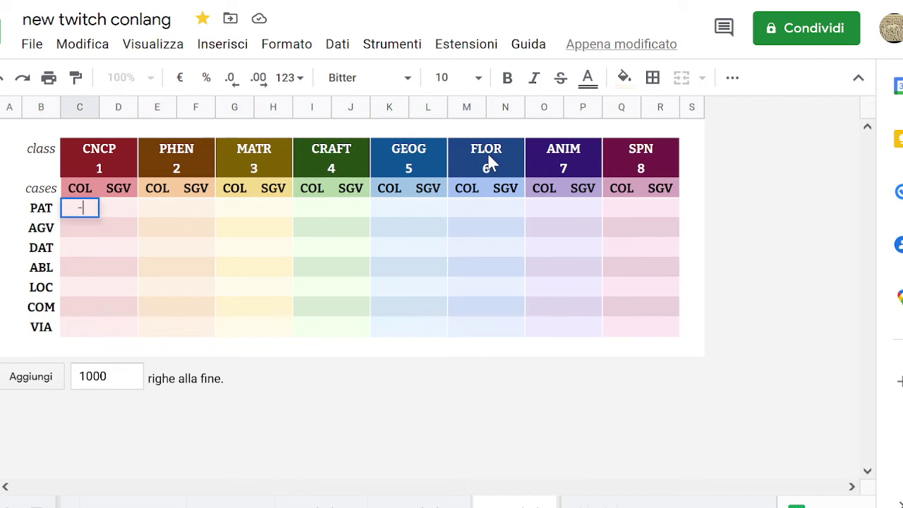
{"action": "type", "text": "i"}
{"action": "key", "text": "Tab"}
{"action": "key", "text": "Tab"}
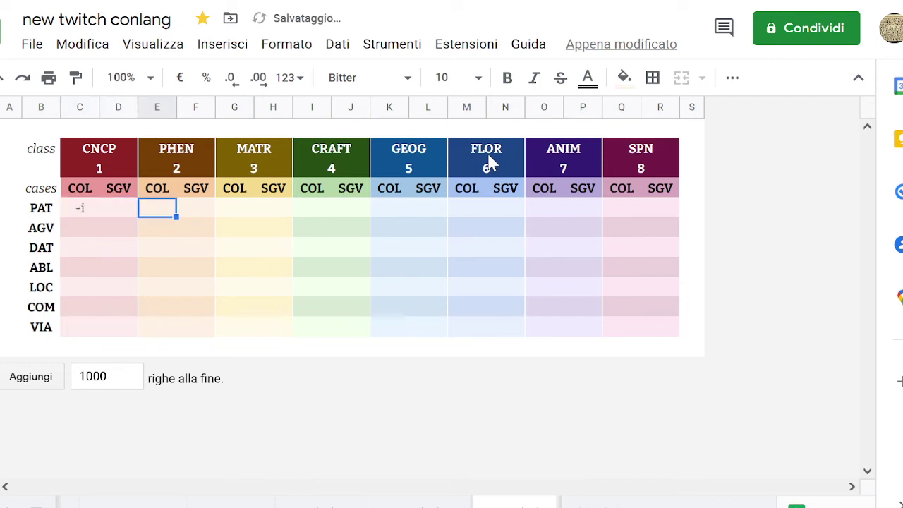
{"action": "type", "text": "-i"}
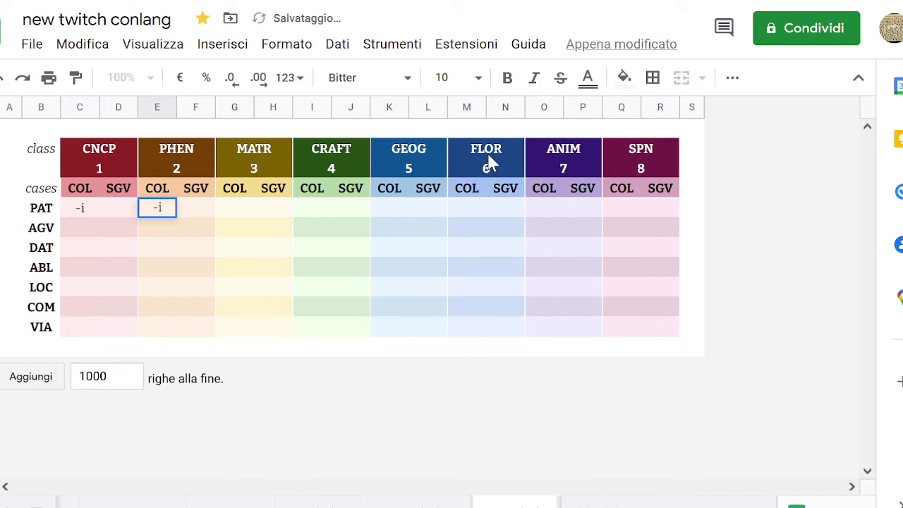
{"action": "key", "text": "Tab"}
{"action": "key", "text": "Tab"}
{"action": "type", "text": "-"}
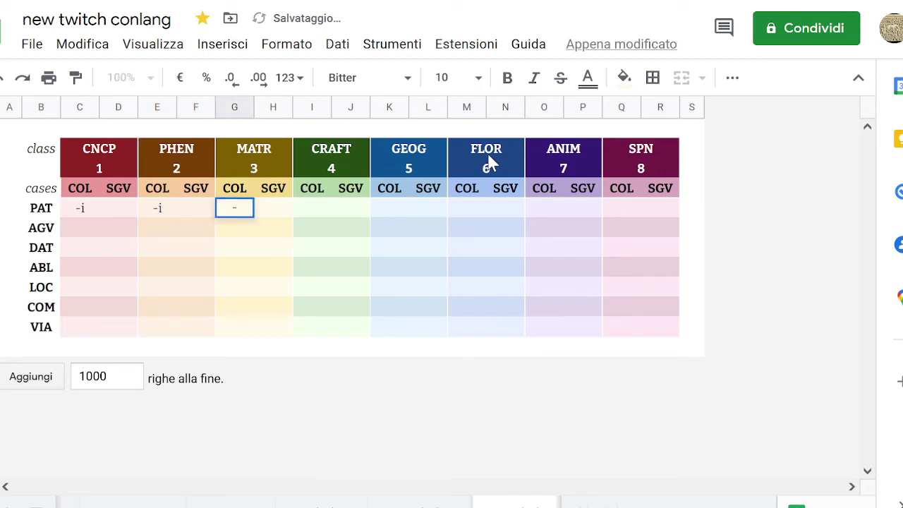
{"action": "key", "text": "Tab"}
{"action": "key", "text": "Tab"}
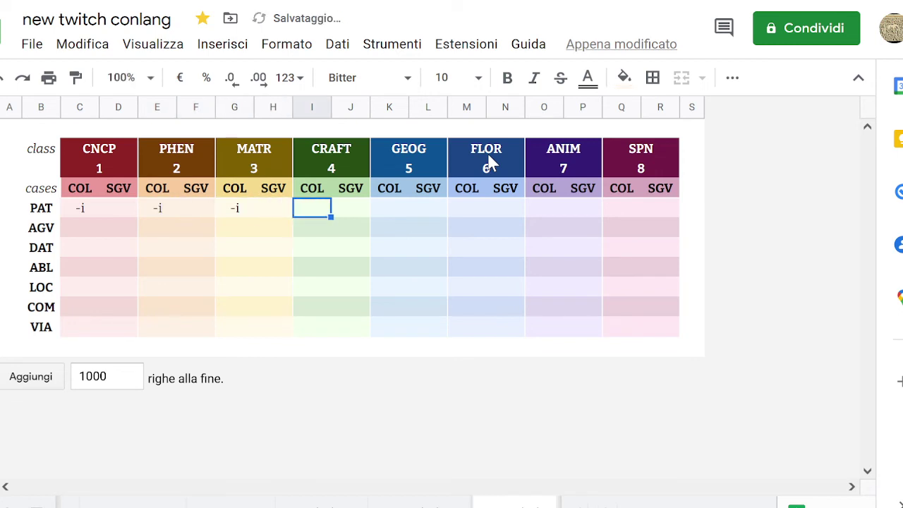
Enter the suffix -a under COL in the PAT row for the CRAFT, GEOG and FLOR classes.
{"action": "type", "text": "0-"}
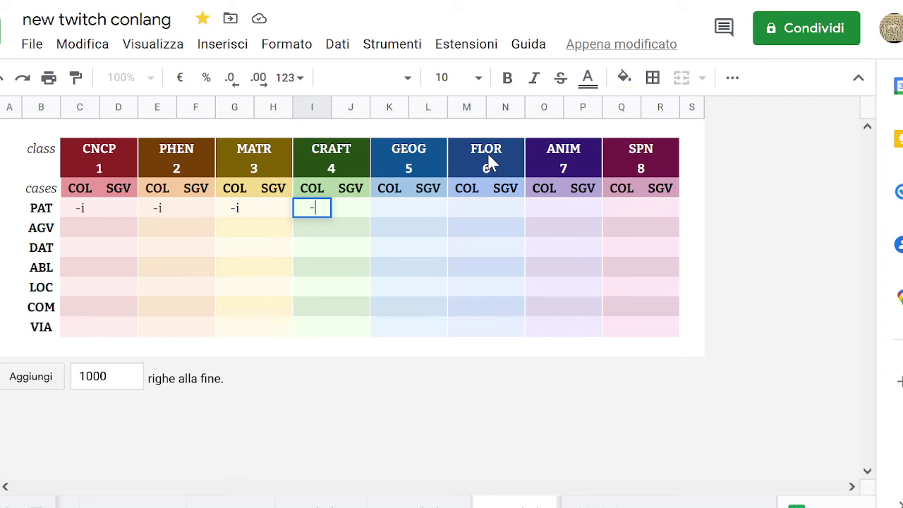
{"action": "key", "text": "Tab"}
{"action": "type", "text": "-"}
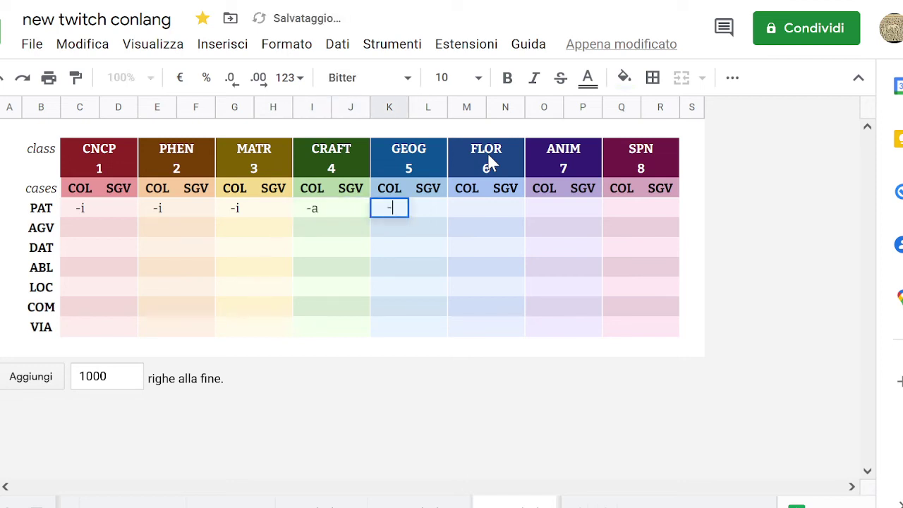
{"action": "type", "text": "=a"}
{"action": "key", "text": "Tab"}
{"action": "key", "text": "Tab"}
{"action": "key", "text": "Tab"}
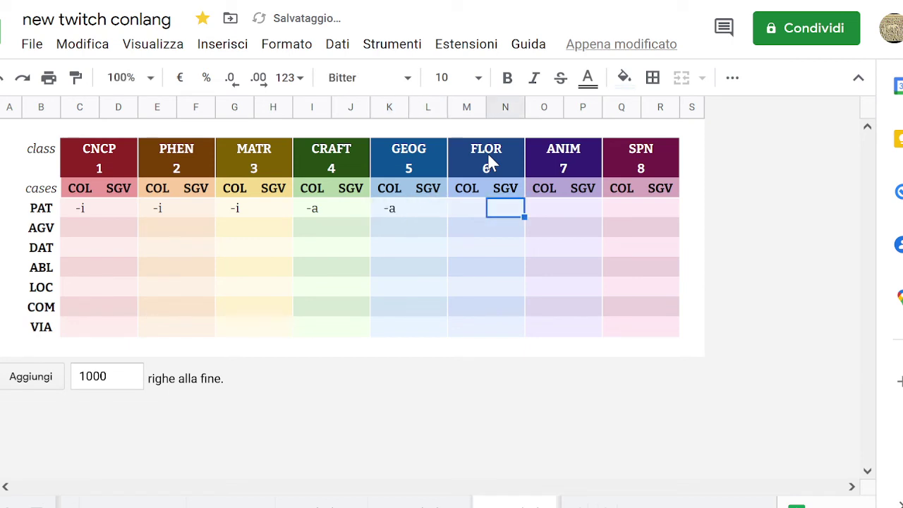
{"action": "key", "text": "shift+Tab"}
{"action": "type", "text": "-"}
{"action": "key", "text": "Tab"}
{"action": "key", "text": "Tab"}
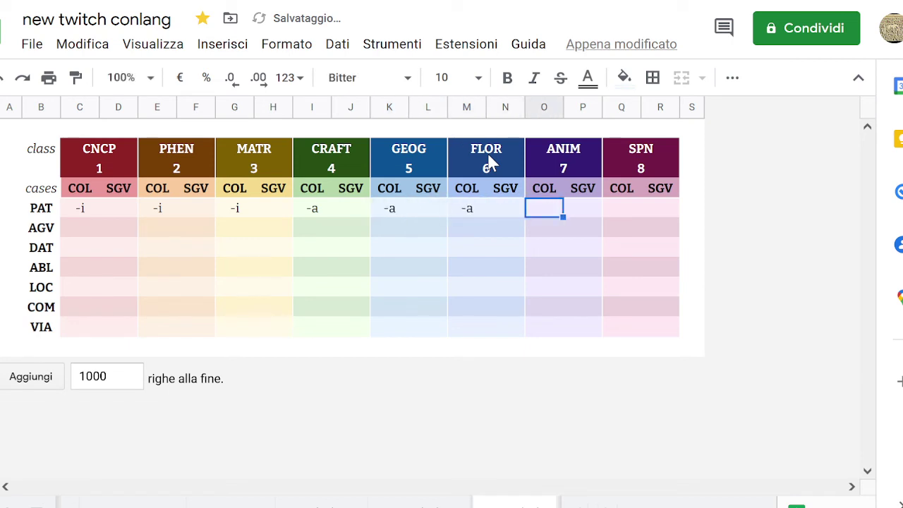
Enter the suffix -u under COL in the PAT row for the ANIM and SPN classes.
{"action": "type", "text": "-u"}
{"action": "key", "text": "Tab"}
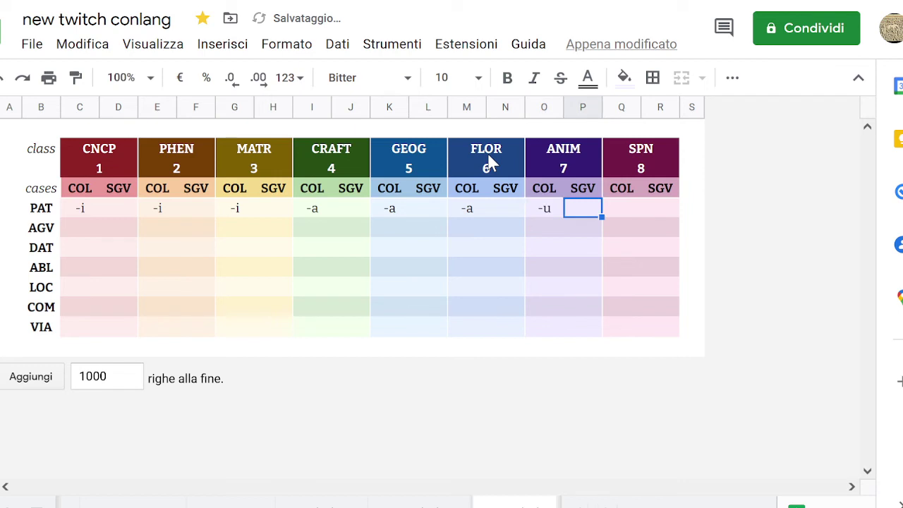
{"action": "key", "text": "Tab"}
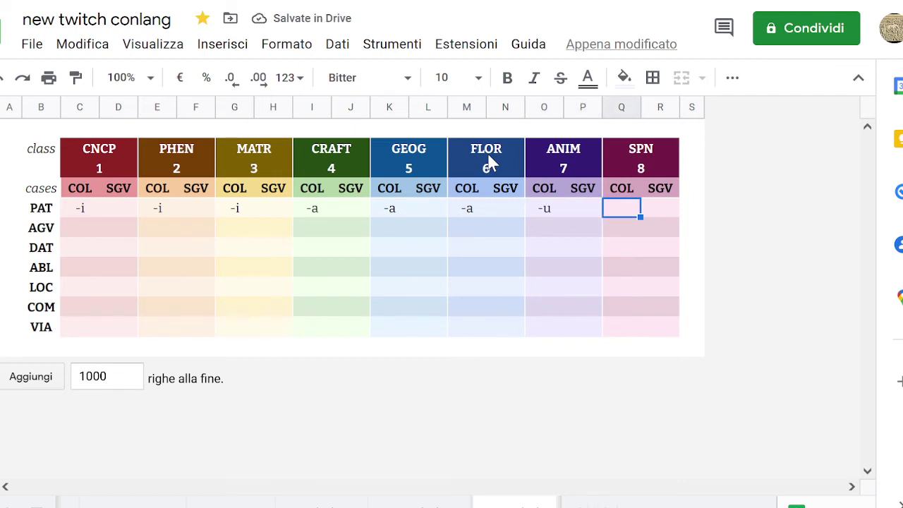
{"action": "type", "text": "-u"}
{"action": "key", "text": "Return"}
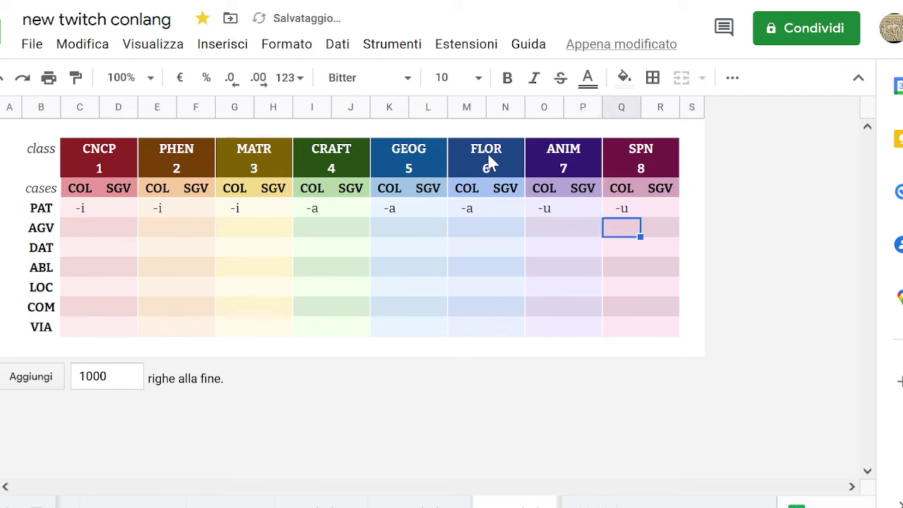
Change the PAT suffixes under COL to -li for the PHEN class and -mi for the MATR class.
{"action": "key", "text": "Up"}
{"action": "key", "text": "Left"}
{"action": "key", "text": "Left"}
{"action": "key", "text": "Left"}
{"action": "key", "text": "Left"}
{"action": "key", "text": "Left"}
{"action": "key", "text": "Left"}
{"action": "key", "text": "Left"}
{"action": "key", "text": "Left"}
{"action": "key", "text": "Left"}
{"action": "key", "text": "Left"}
{"action": "key", "text": "Left"}
{"action": "key", "text": "Left"}
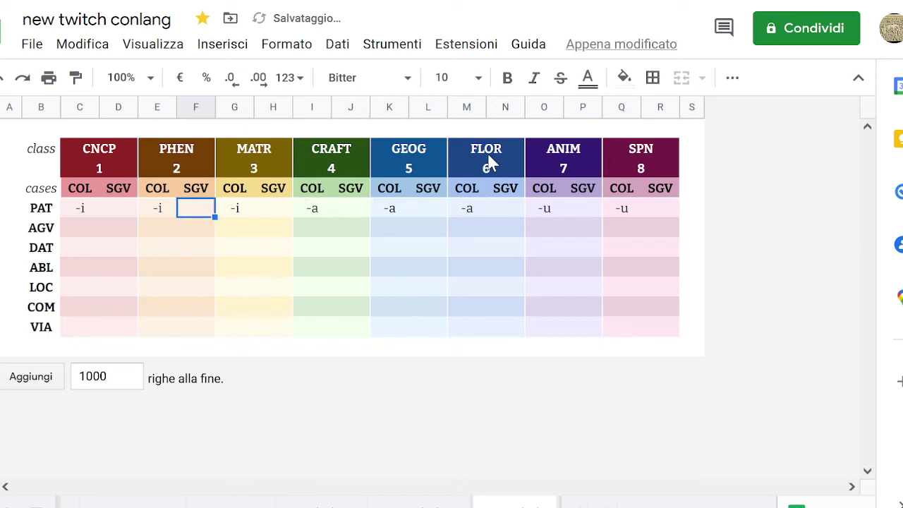
{"action": "double_click", "coordinate": [183, 206]}
{"action": "double_click", "coordinate": [170, 212]}
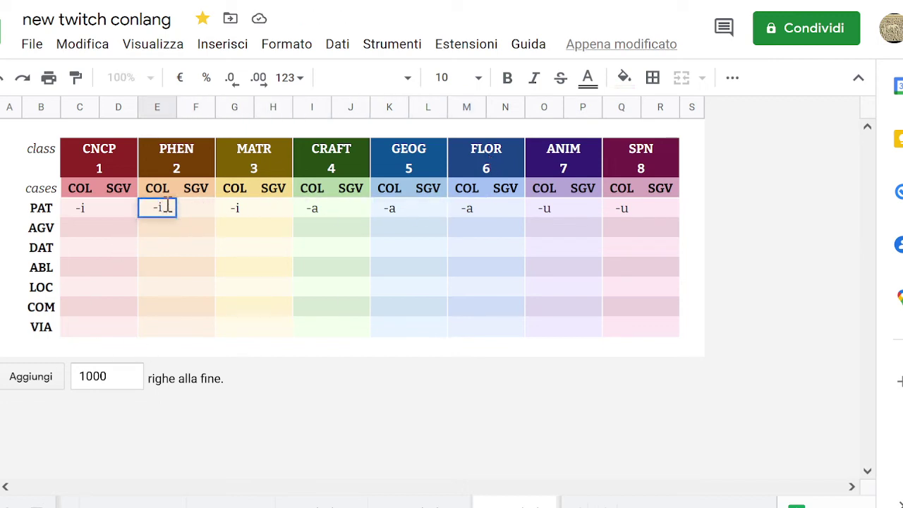
{"action": "key", "text": "Left"}
{"action": "type", "text": "l"}
{"action": "double_click", "coordinate": [243, 211]}
{"action": "key", "text": "Left"}
{"action": "type", "text": "m"}
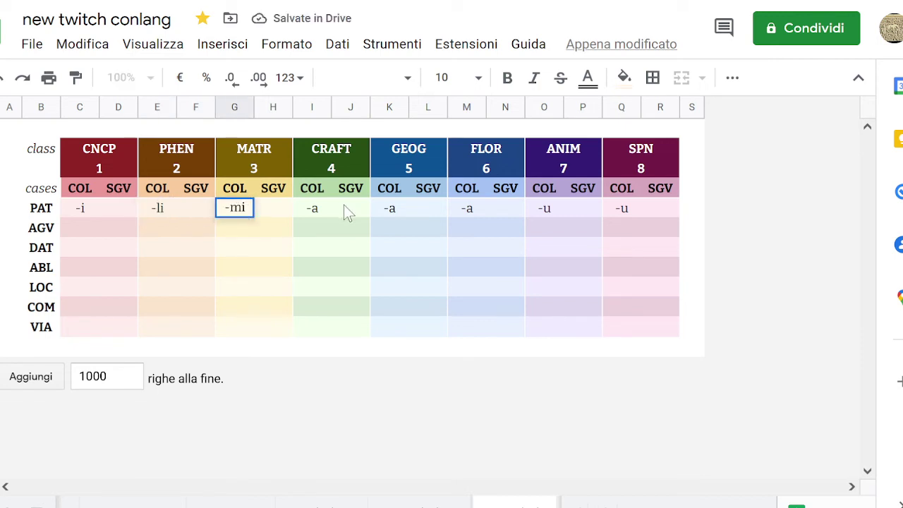
Change the PAT suffixes under COL to -la for the GEOG class and -ma for the FLOR class.
{"action": "double_click", "coordinate": [344, 208]}
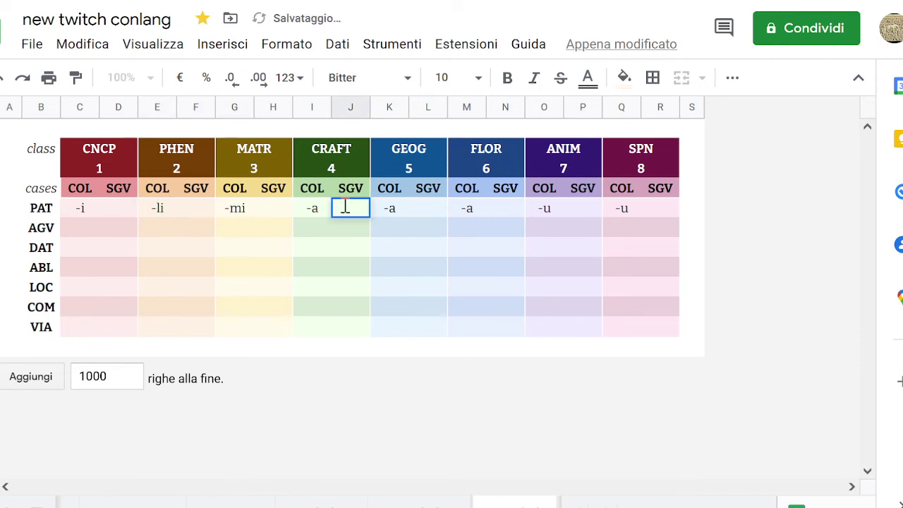
{"action": "double_click", "coordinate": [399, 213]}
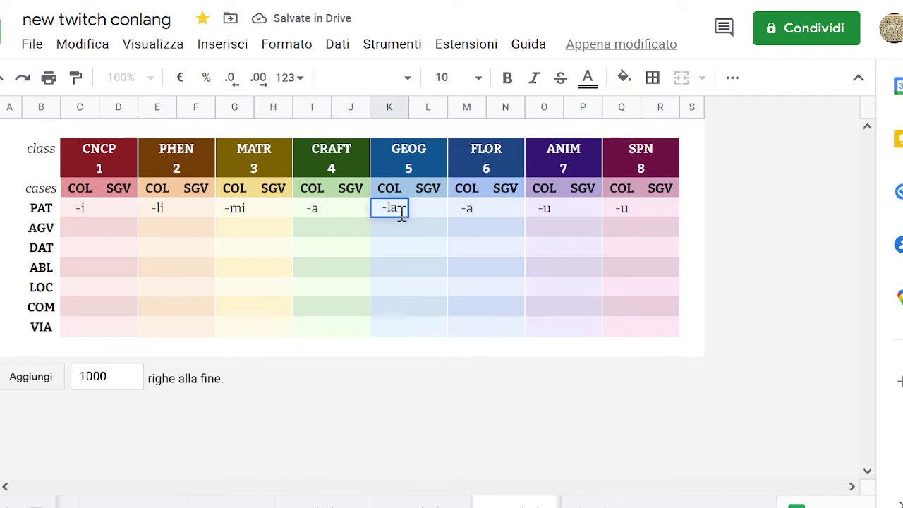
{"action": "double_click", "coordinate": [473, 210]}
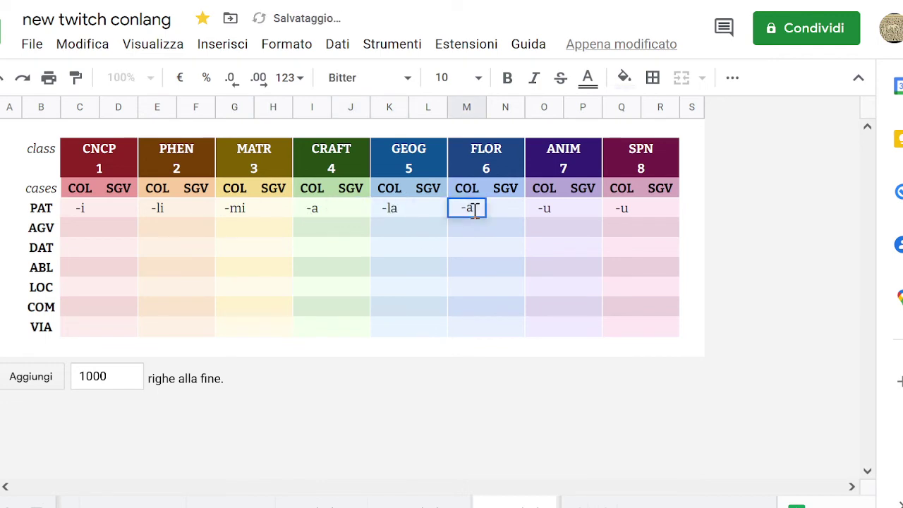
{"action": "key", "text": "Left"}
{"action": "type", "text": "m"}
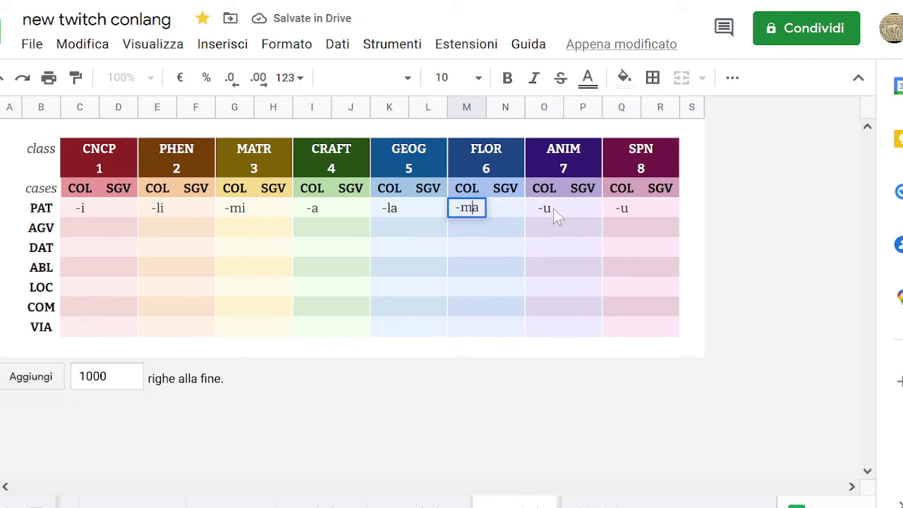
Change the PAT suffix under COL to -lu for the SPN class.
{"action": "double_click", "coordinate": [553, 208]}
{"action": "double_click", "coordinate": [624, 210]}
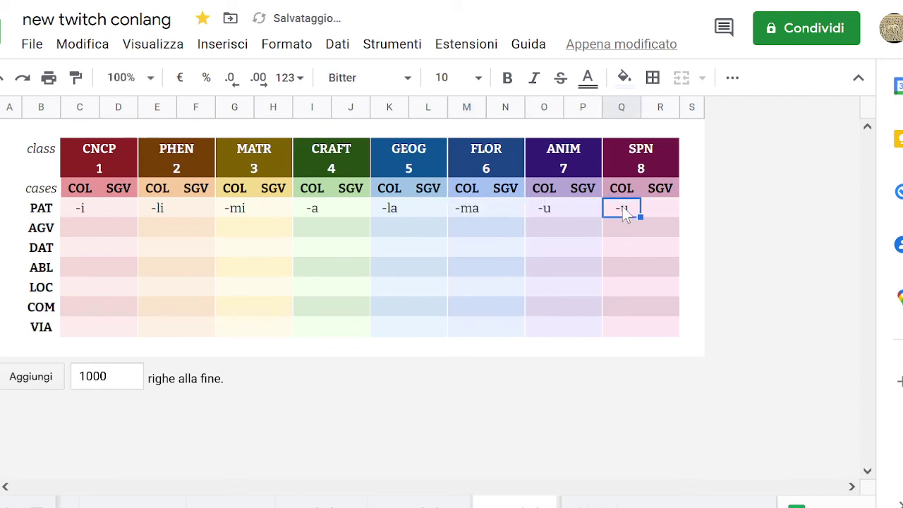
{"action": "type", "text": "l"}
{"action": "key", "text": "Return"}
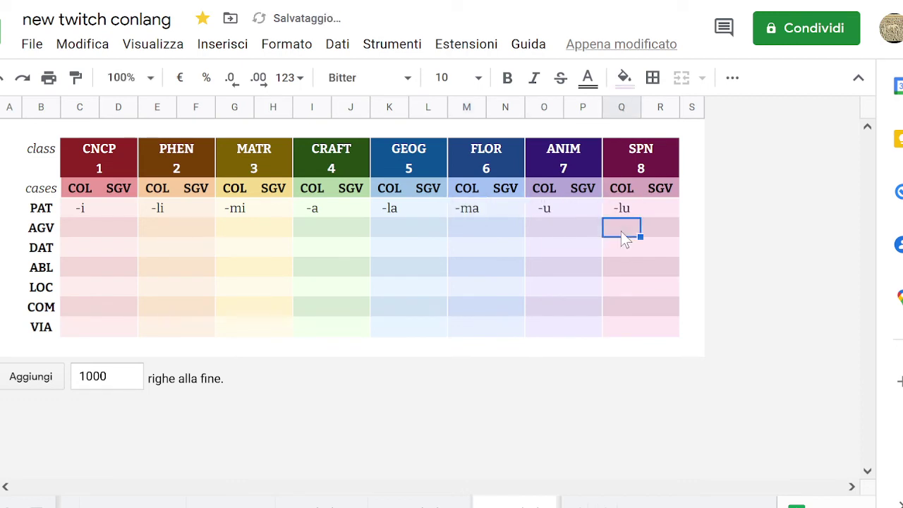
Enter the PAT suffix -iu under SGV for the CNCP class.
{"action": "key", "text": "Left"}
{"action": "key", "text": "Left"}
{"action": "key", "text": "Left"}
{"action": "key", "text": "Left"}
{"action": "key", "text": "Right"}
{"action": "key", "text": "Right"}
{"action": "key", "text": "Right"}
{"action": "key", "text": "Up"}
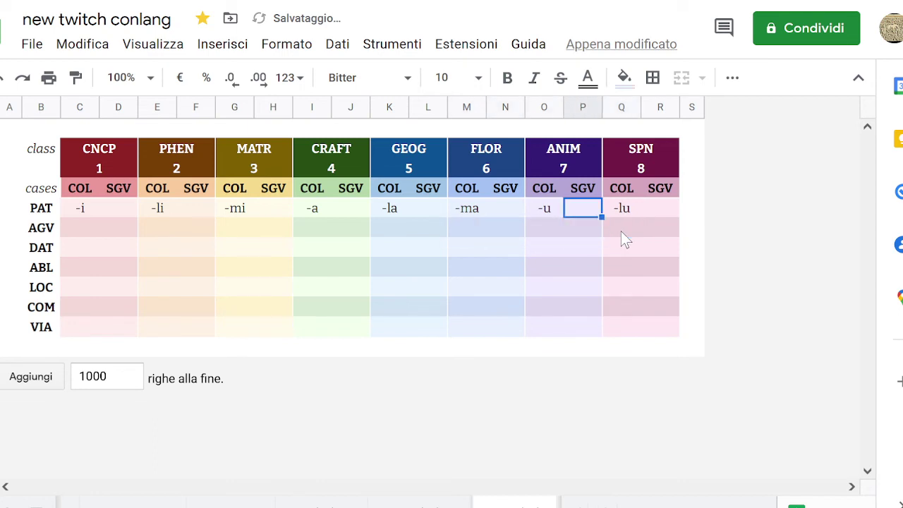
{"action": "key", "text": "Right"}
{"action": "key", "text": "Left"}
{"action": "key", "text": "Left"}
{"action": "key", "text": "Left"}
{"action": "key", "text": "Left"}
{"action": "key", "text": "Left"}
{"action": "key", "text": "Left"}
{"action": "key", "text": "Left"}
{"action": "key", "text": "Left"}
{"action": "key", "text": "Left"}
{"action": "key", "text": "Left"}
{"action": "key", "text": "Left"}
{"action": "key", "text": "Left"}
{"action": "key", "text": "Left"}
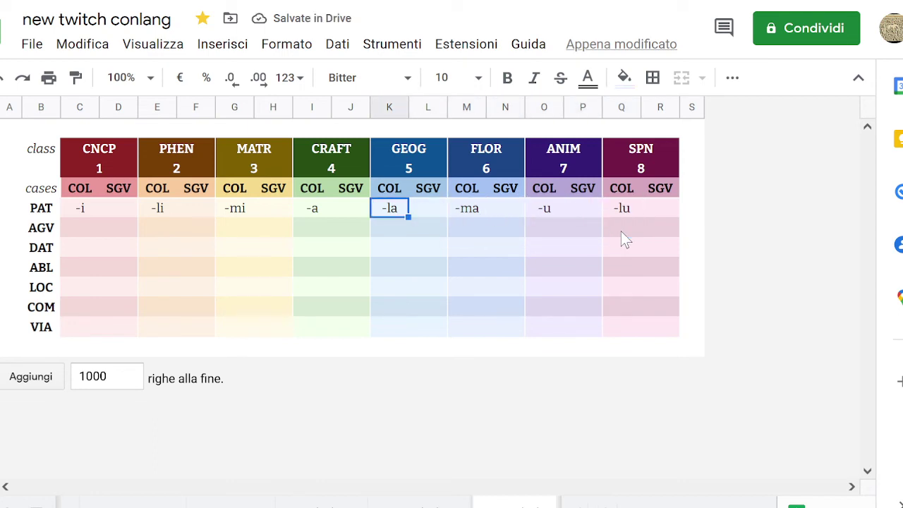
{"action": "type", "text": "-"}
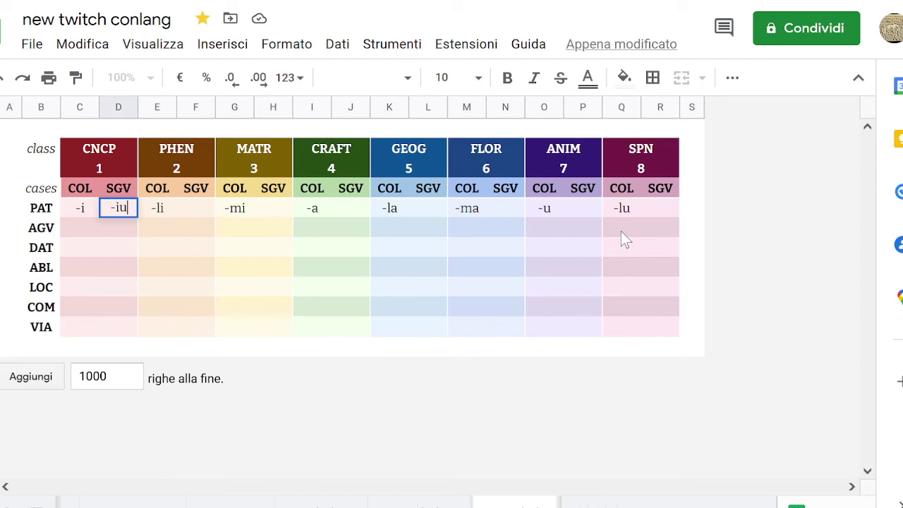
{"action": "type", "text": "iu"}
{"action": "key", "text": "Right"}
{"action": "key", "text": "Right"}
{"action": "type", "text": "0-"}
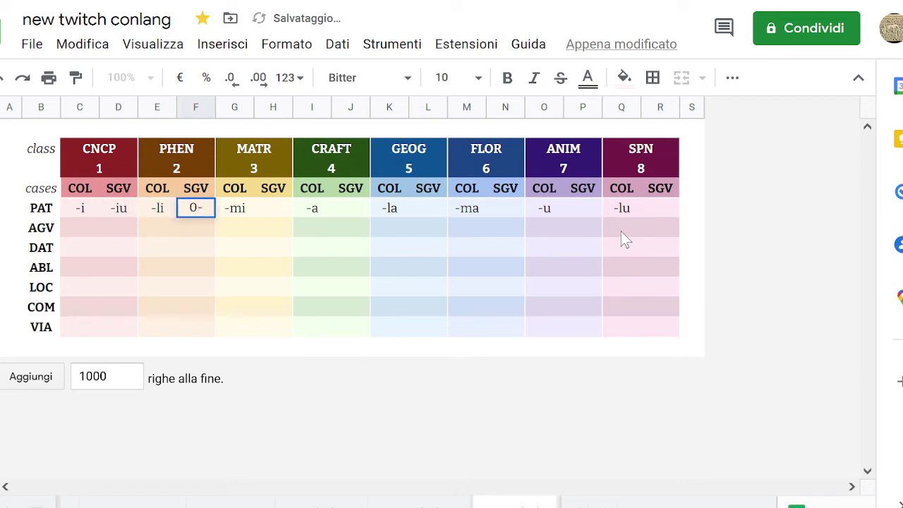
{"action": "type", "text": "0"}
{"action": "key", "text": "Left"}
{"action": "key", "text": "Left"}
{"action": "key", "text": "Left"}
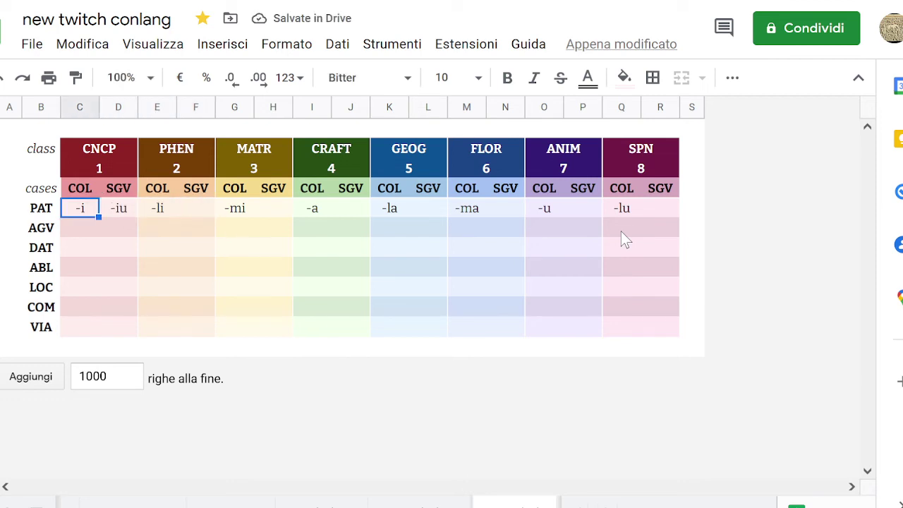
Set the PAT suffixes under SGV to -ia for CNCP, -lia for PHEN and -mia for MATR.
{"action": "key", "text": "Right"}
{"action": "type", "text": "-ia"}
{"action": "key", "text": "Right"}
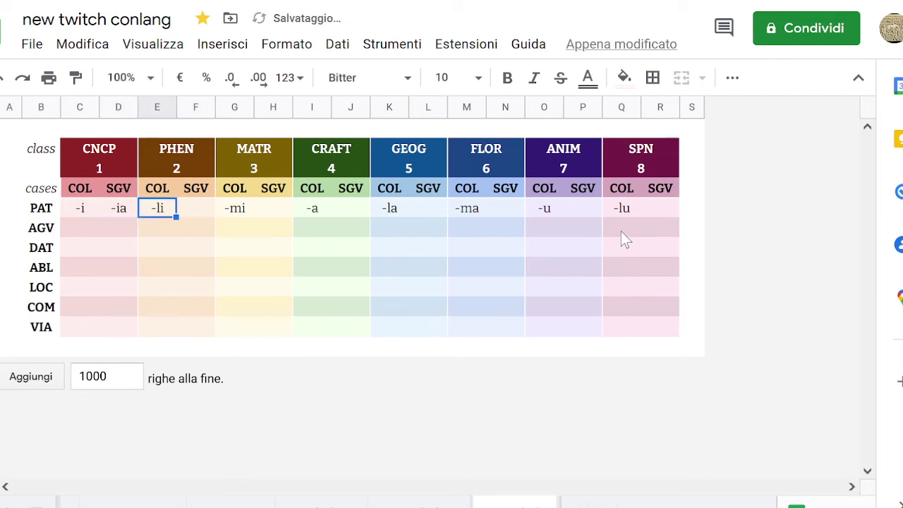
{"action": "key", "text": "Right"}
{"action": "key", "text": "Right"}
{"action": "key", "text": "Left"}
{"action": "type", "text": "-lia"}
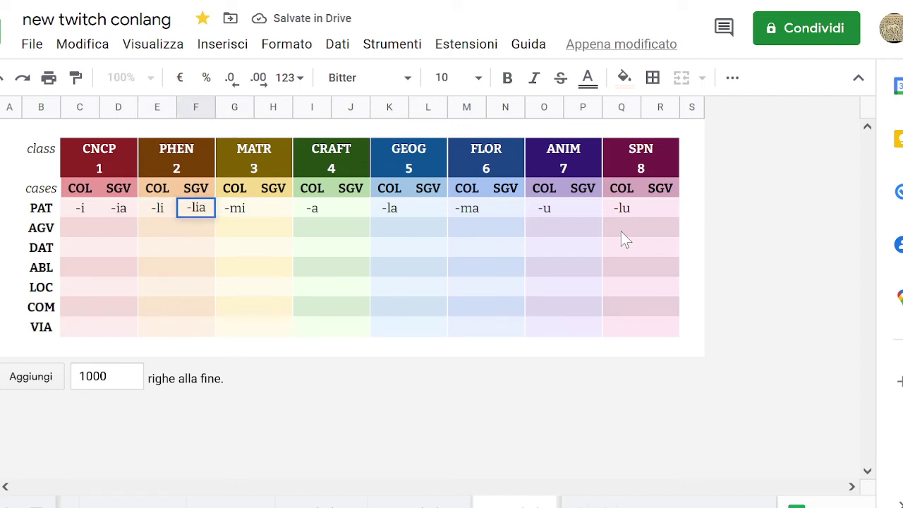
{"action": "key", "text": "Right"}
{"action": "key", "text": "Right"}
{"action": "type", "text": "-mia"}
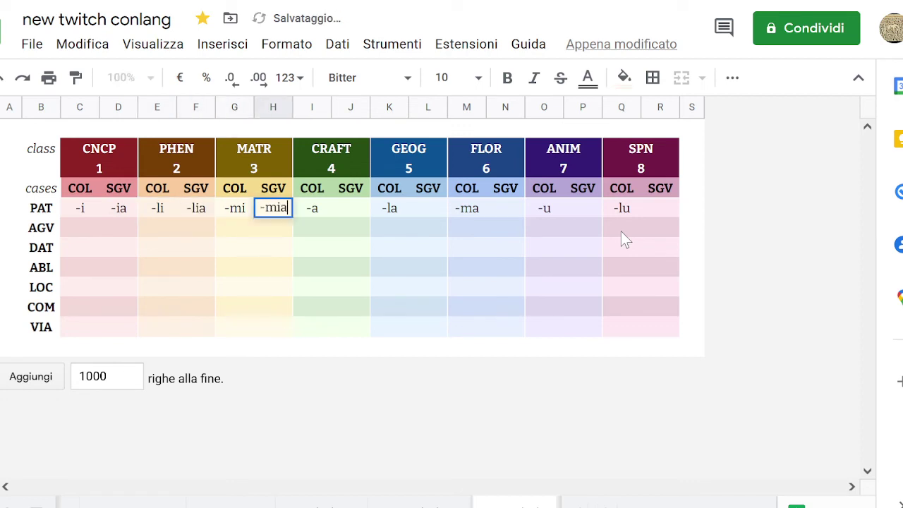
{"action": "key", "text": "Right"}
{"action": "key", "text": "Left"}
{"action": "key", "text": "Down"}
{"action": "key", "text": "Down"}
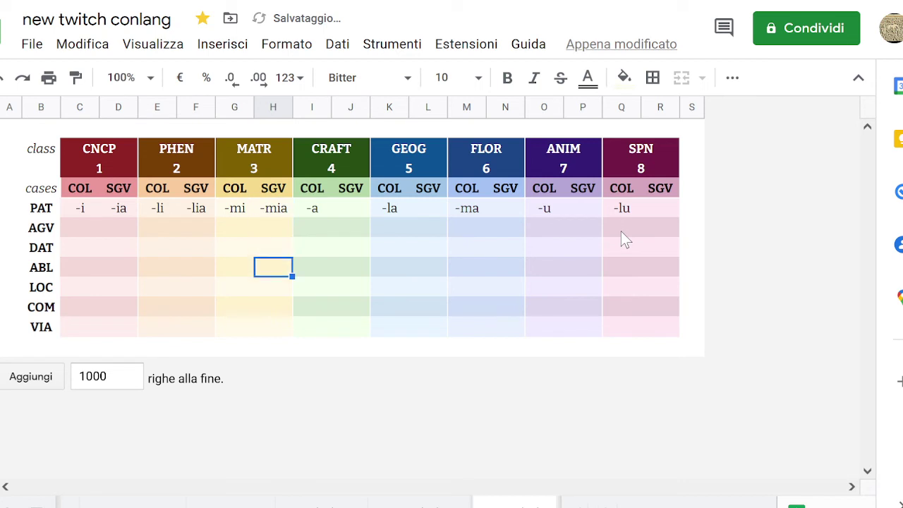
{"action": "key", "text": "Up"}
{"action": "key", "text": "Up"}
{"action": "key", "text": "Down"}
{"action": "key", "text": "Up"}
Enter the PAT suffixes under SGV as -ai for the CRAFT class and -lai for the GEOG class.
{"action": "key", "text": "Right"}
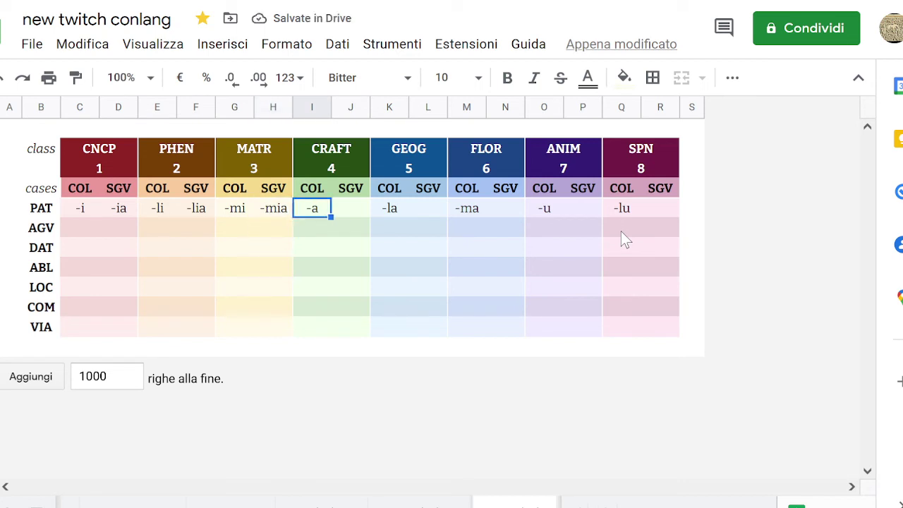
{"action": "key", "text": "Right"}
{"action": "type", "text": "-ai"}
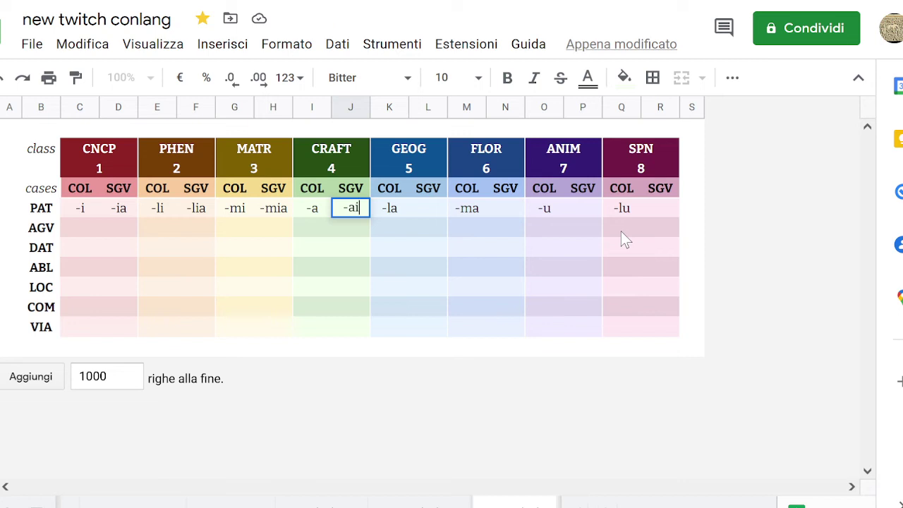
{"action": "key", "text": "Right"}
{"action": "key", "text": "Right"}
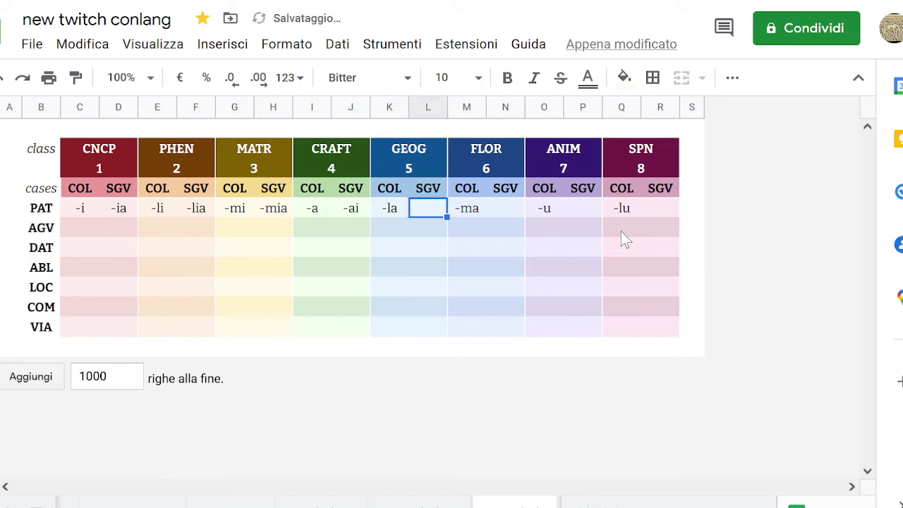
{"action": "type", "text": "-lai"}
{"action": "key", "text": "Right"}
{"action": "key", "text": "Right"}
{"action": "key", "text": "Right"}
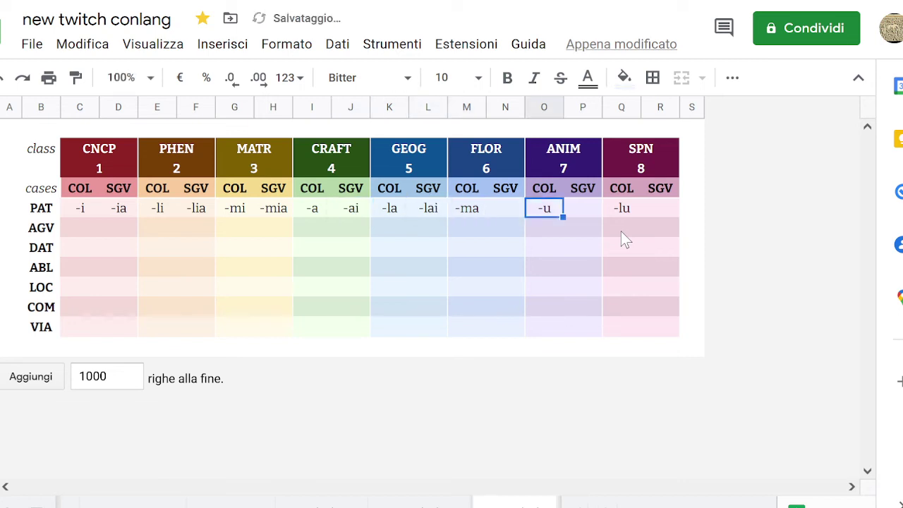
Enter the PAT suffix -mai under SGV for the FLOR class.
{"action": "key", "text": "Left"}
{"action": "type", "text": "-"}
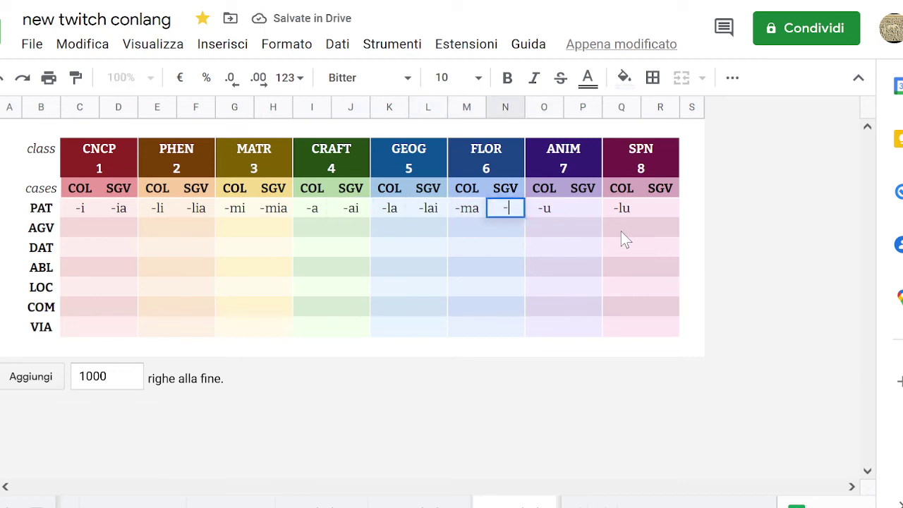
{"action": "type", "text": "mai"}
{"action": "key", "text": "Right"}
{"action": "key", "text": "Right"}
{"action": "key", "text": "Right"}
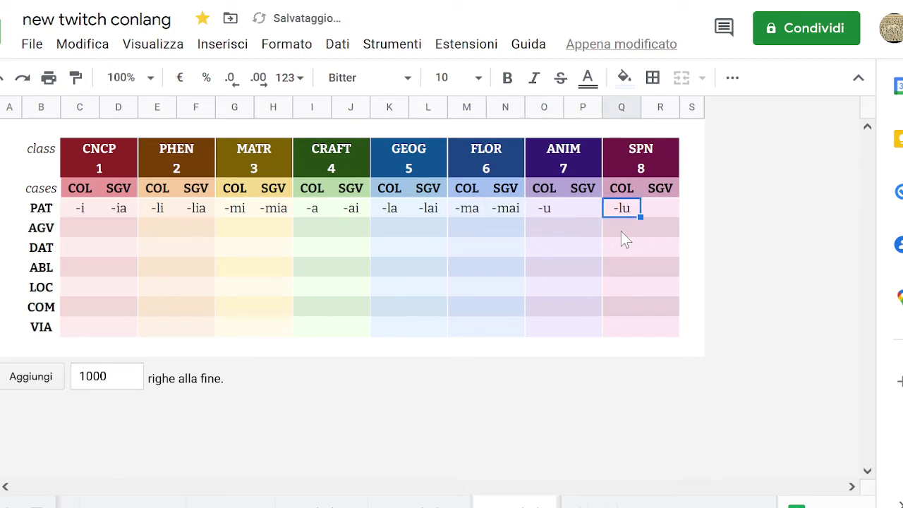
Enter the PAT suffixes under SGV as -ui for the ANIM class and -lui for the SPN class.
{"action": "key", "text": "Left"}
{"action": "type", "text": "-ui"}
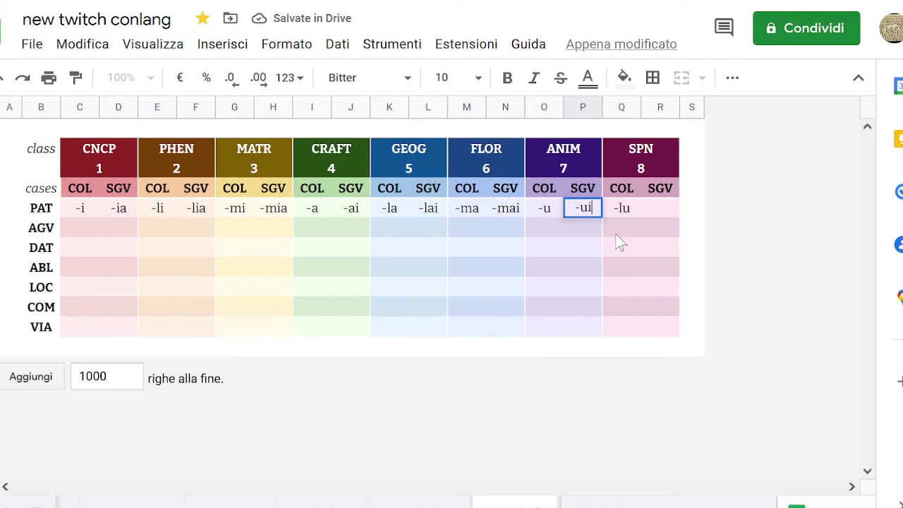
{"action": "key", "text": "Right"}
{"action": "key", "text": "Right"}
{"action": "type", "text": "-lui"}
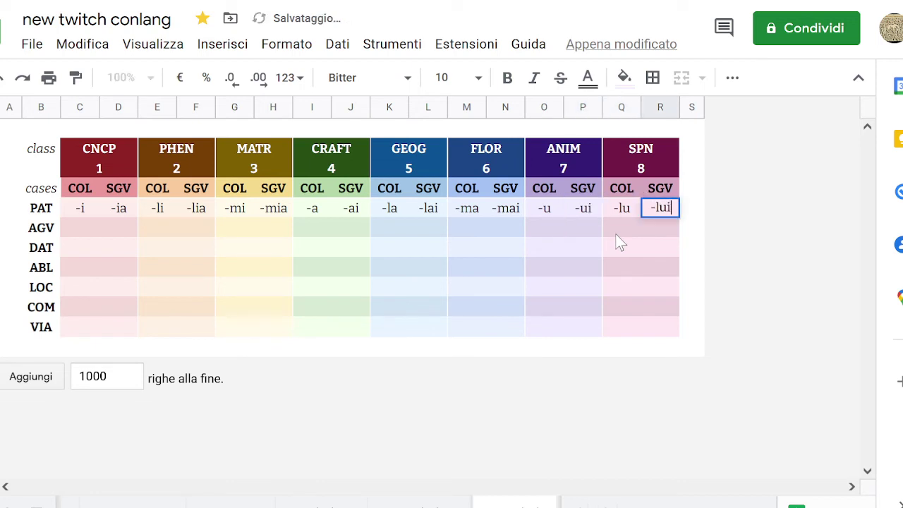
{"action": "key", "text": "Left"}
{"action": "key", "text": "Left"}
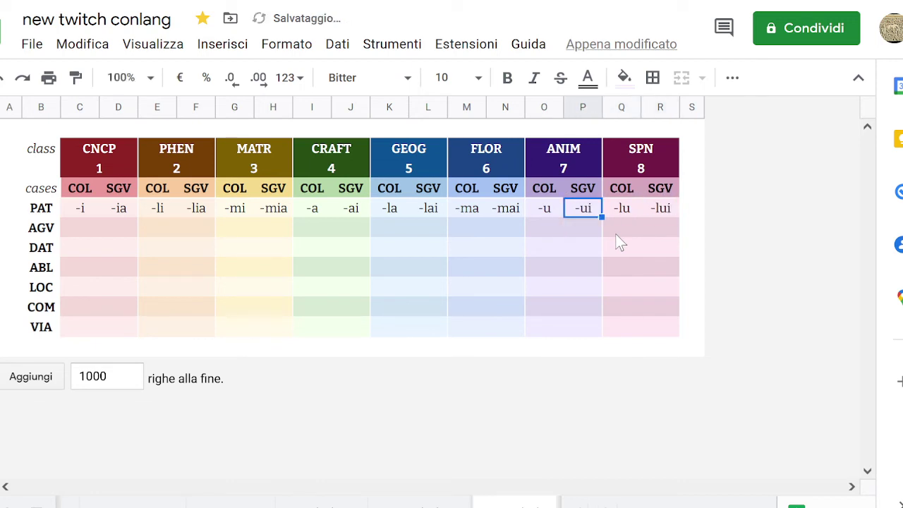
Change the PAT suffix under SGV to -ai for the CNCP class.
{"action": "key", "text": "Left"}
{"action": "key", "text": "Left"}
{"action": "key", "text": "Left"}
{"action": "key", "text": "Left"}
{"action": "key", "text": "Left"}
{"action": "key", "text": "Left"}
{"action": "key", "text": "Left"}
{"action": "key", "text": "Left"}
{"action": "key", "text": "Left"}
{"action": "key", "text": "Left"}
{"action": "key", "text": "Left"}
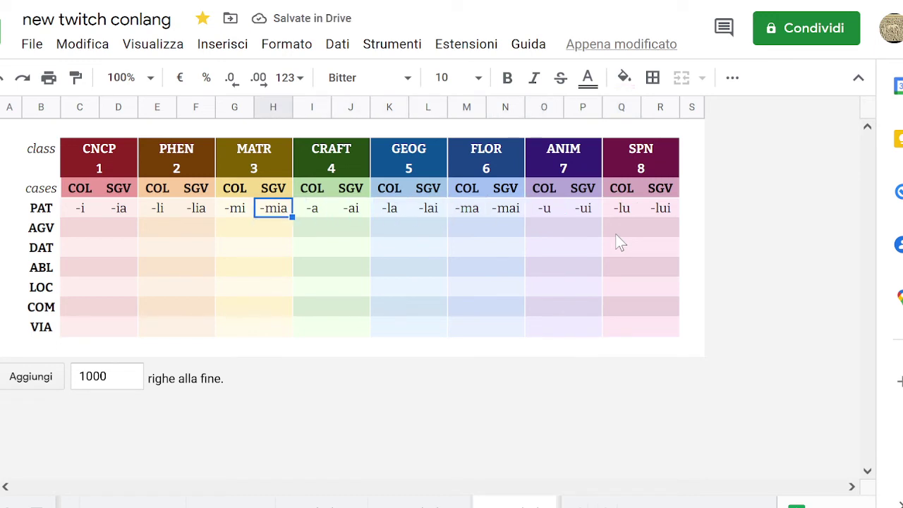
{"action": "key", "text": "Left"}
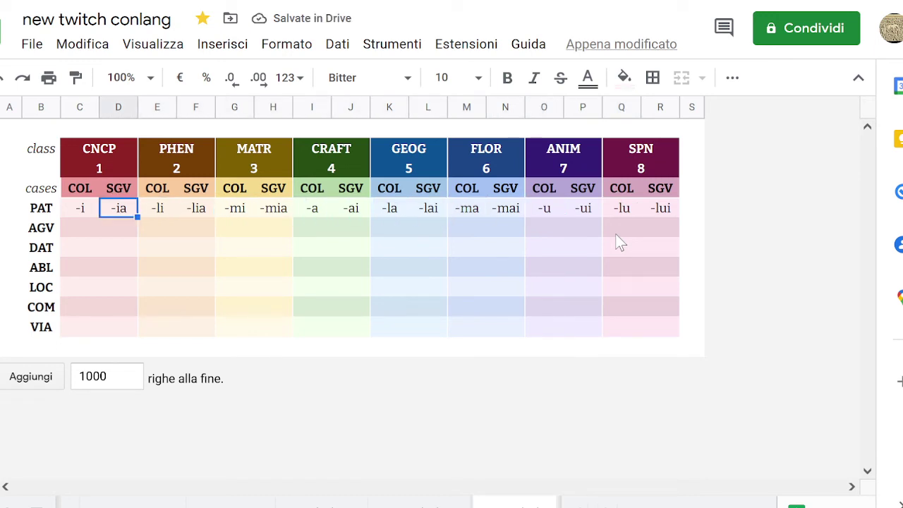
{"action": "key", "text": "BackSpace"}
{"action": "type", "text": "p"}
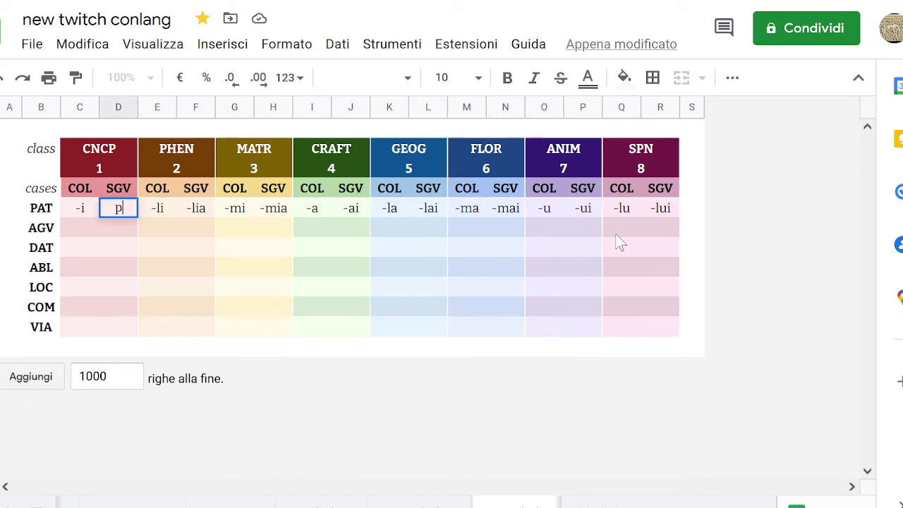
{"action": "key", "text": "BackSpace"}
{"action": "type", "text": "-ai"}
{"action": "key", "text": "Right"}
{"action": "key", "text": "Right"}
{"action": "key", "text": "Left"}
{"action": "key", "text": "Left"}
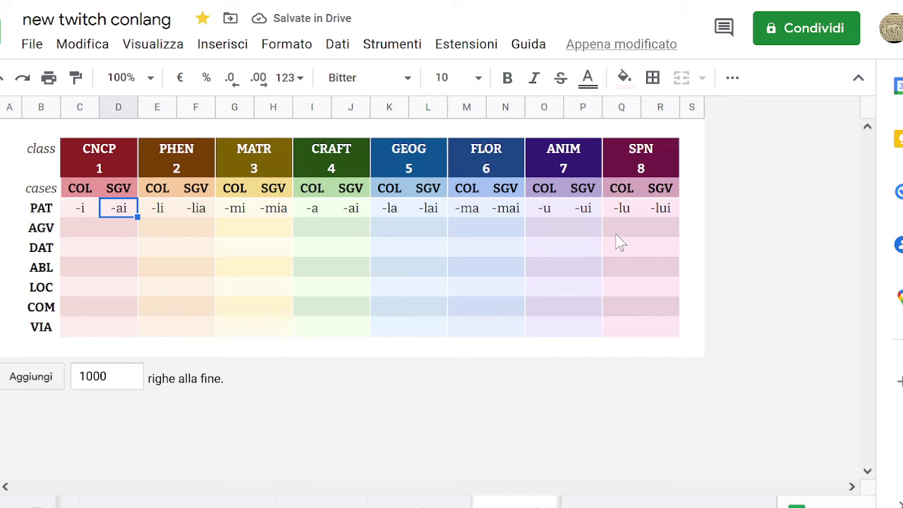
Change the PAT suffixes under SGV to -lai for the PHEN class and -mai for the MATR class.
{"action": "key", "text": "Left"}
{"action": "key", "text": "Right"}
{"action": "key", "text": "Right"}
{"action": "key", "text": "Right"}
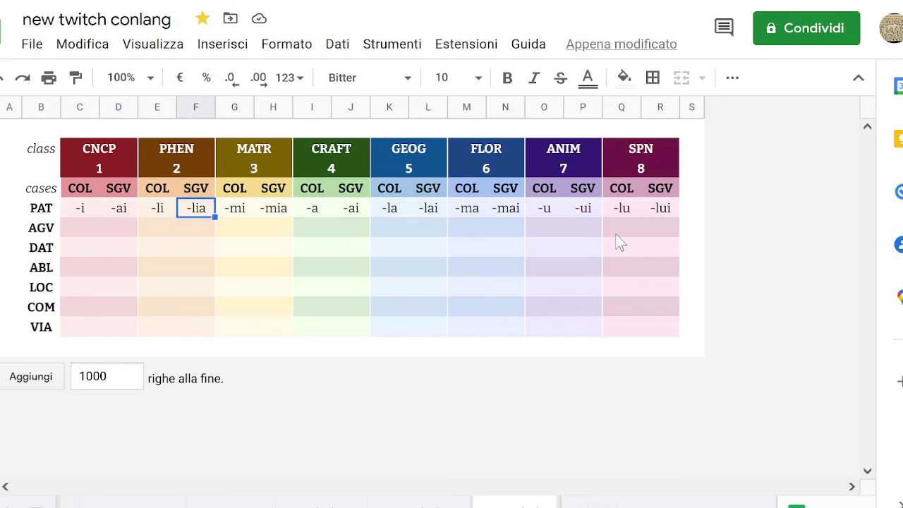
{"action": "type", "text": "-"}
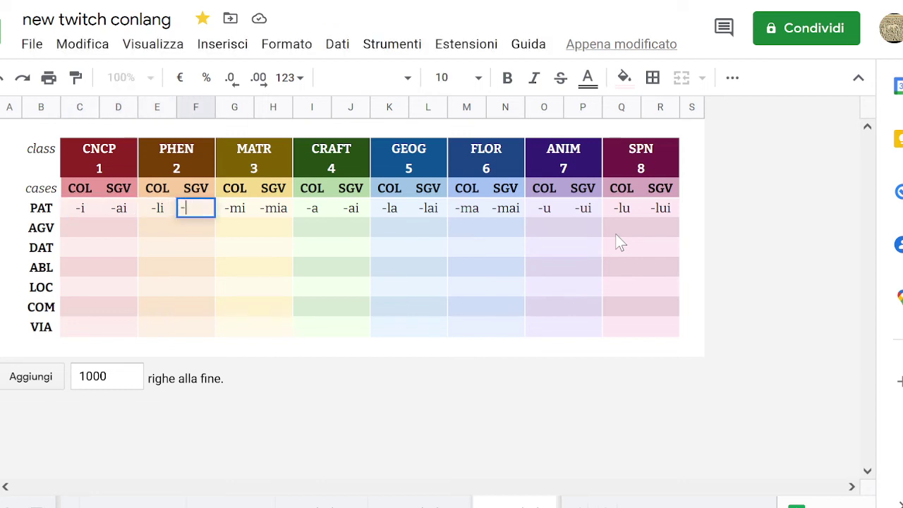
{"action": "type", "text": "lai"}
{"action": "key", "text": "Tab"}
{"action": "key", "text": "Right"}
{"action": "key", "text": "Right"}
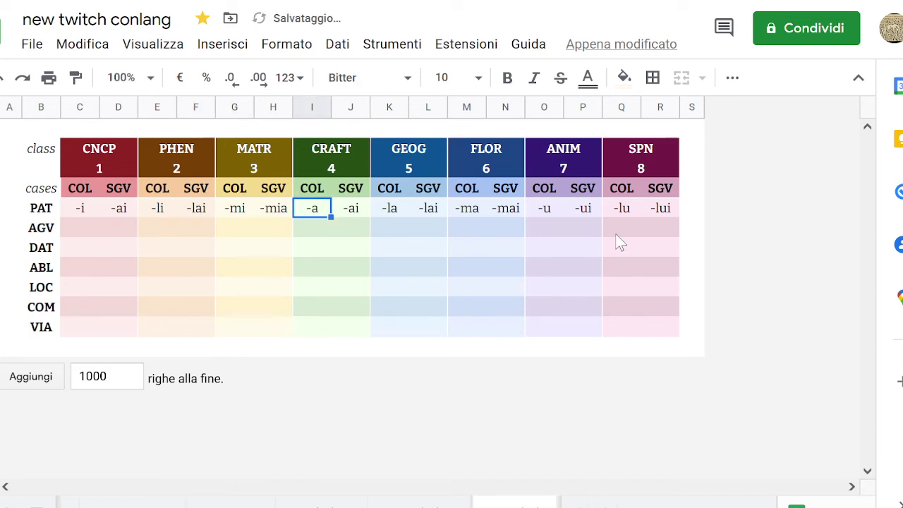
{"action": "key", "text": "Left"}
{"action": "type", "text": "-mai"}
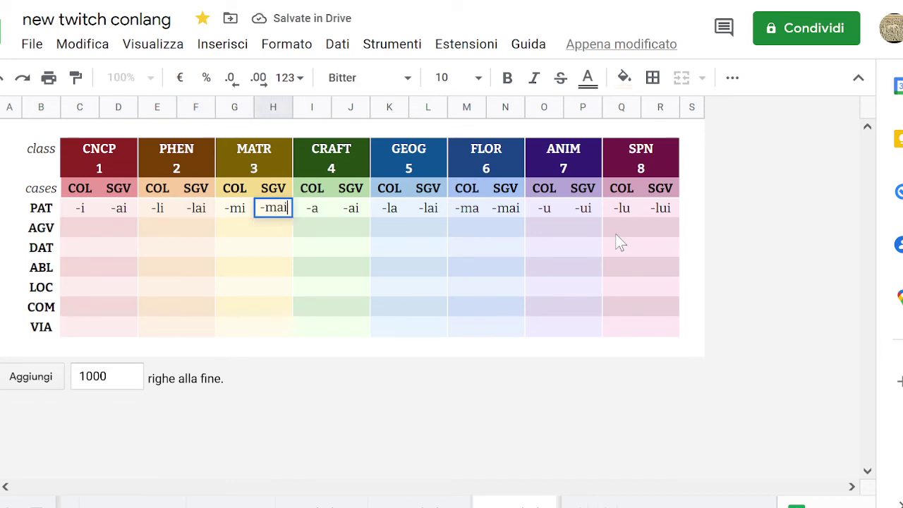
Change the PAT suffix under SGV to -au for the ANIM class.
{"action": "key", "text": "Right"}
{"action": "key", "text": "Right"}
{"action": "key", "text": "Right"}
{"action": "key", "text": "Right"}
{"action": "key", "text": "Right"}
{"action": "key", "text": "Right"}
{"action": "key", "text": "Right"}
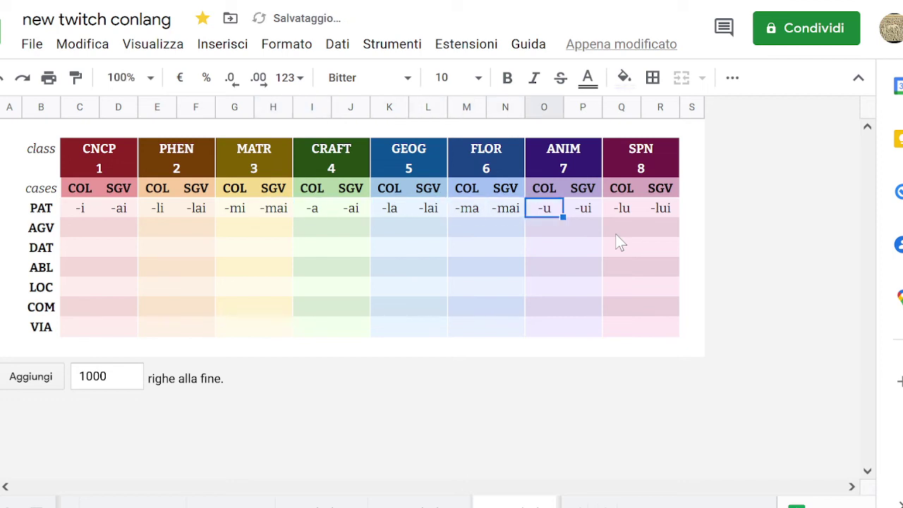
{"action": "key", "text": "Right"}
{"action": "type", "text": "-a"}
{"action": "key", "text": "BackSpace"}
{"action": "key", "text": "BackSpace"}
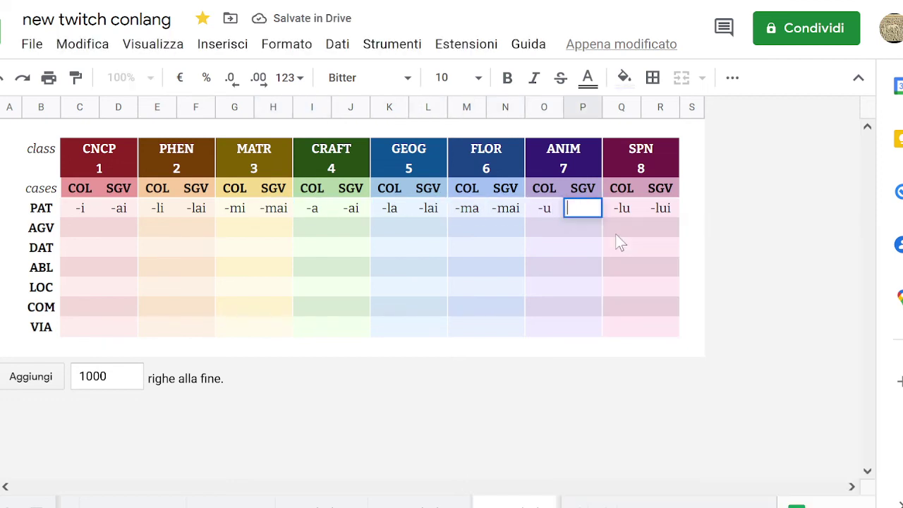
{"action": "type", "text": "-au"}
{"action": "key", "text": "Right"}
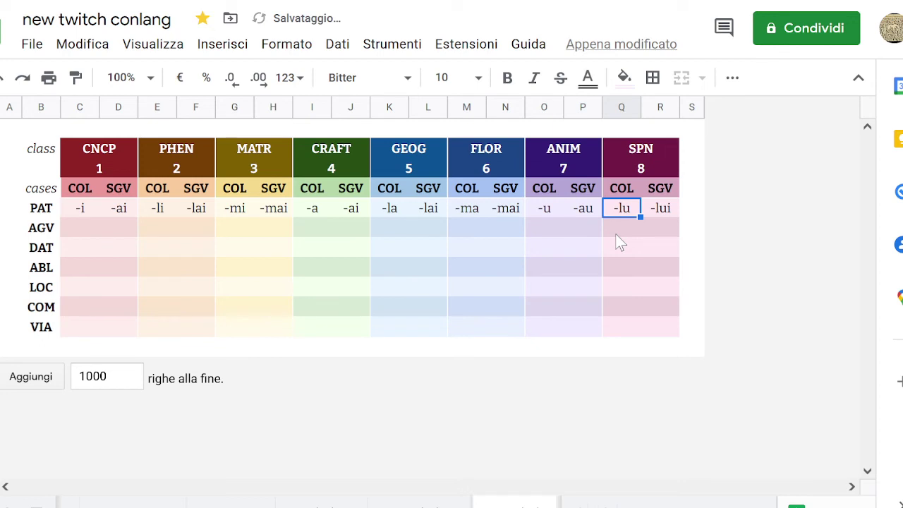
Change the PAT suffix under SGV to -lau for the SPN class.
{"action": "key", "text": "Right"}
{"action": "key", "text": "Right"}
{"action": "key", "text": "Left"}
{"action": "type", "text": "="}
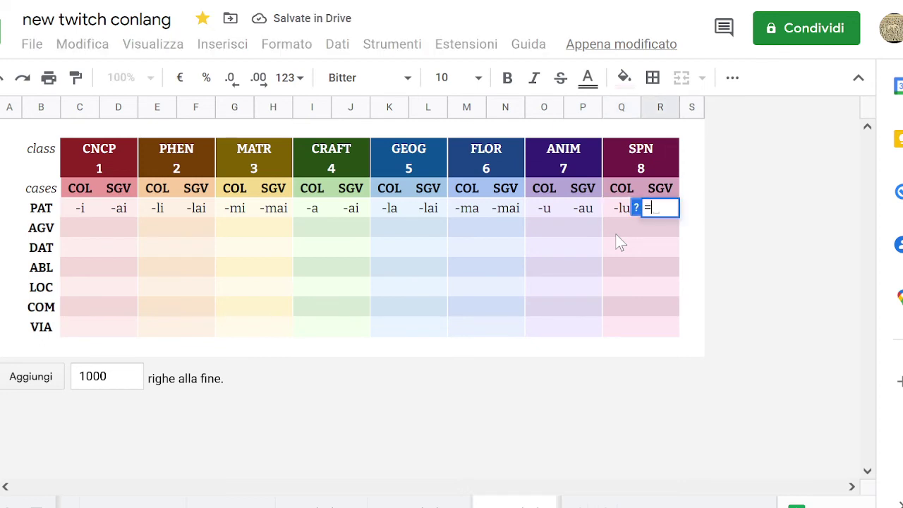
{"action": "key", "text": "BackSpace"}
{"action": "type", "text": "-lau"}
Change the PAT suffixes under SGV to -a for CRAFT, -la for GEOG and -ma for FLOR.
{"action": "key", "text": "Left"}
{"action": "key", "text": "Left"}
{"action": "key", "text": "Left"}
{"action": "key", "text": "Left"}
{"action": "key", "text": "Left"}
{"action": "key", "text": "Left"}
{"action": "key", "text": "Left"}
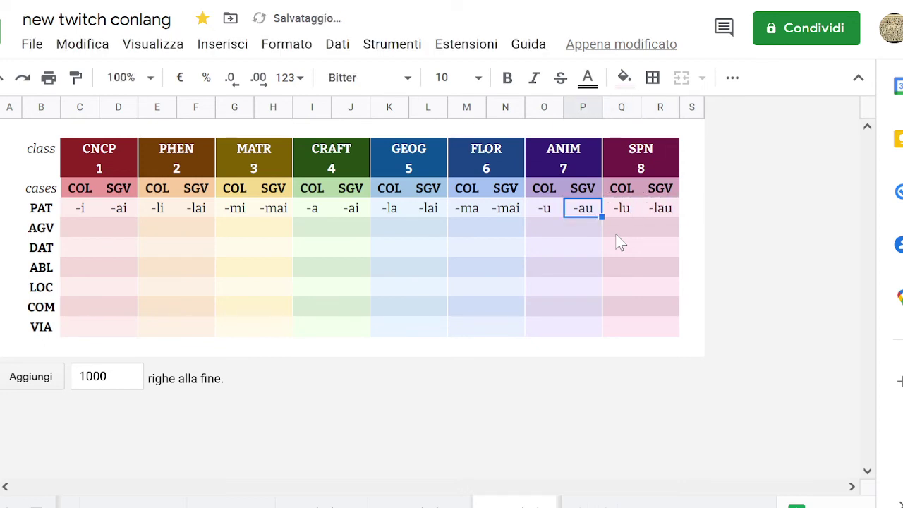
{"action": "key", "text": "Left"}
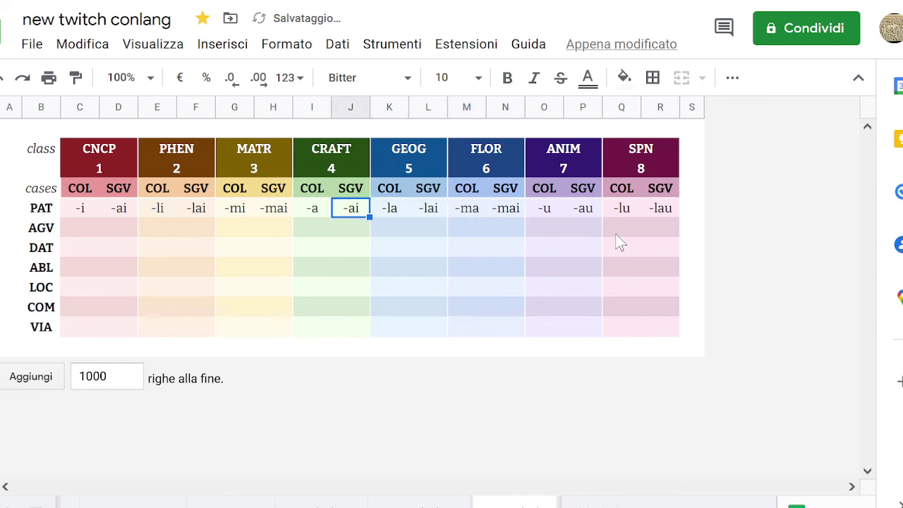
{"action": "type", "text": "-a"}
{"action": "key", "text": "Right"}
{"action": "key", "text": "Right"}
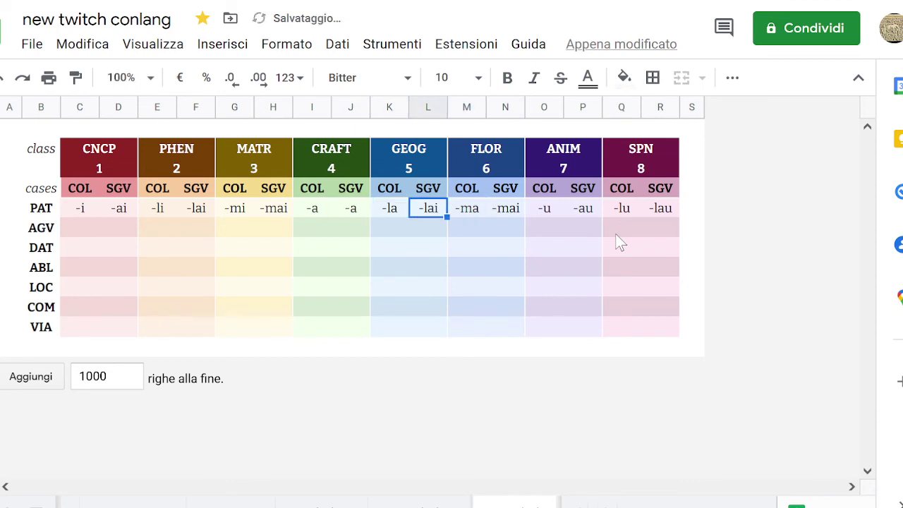
{"action": "type", "text": "-la"}
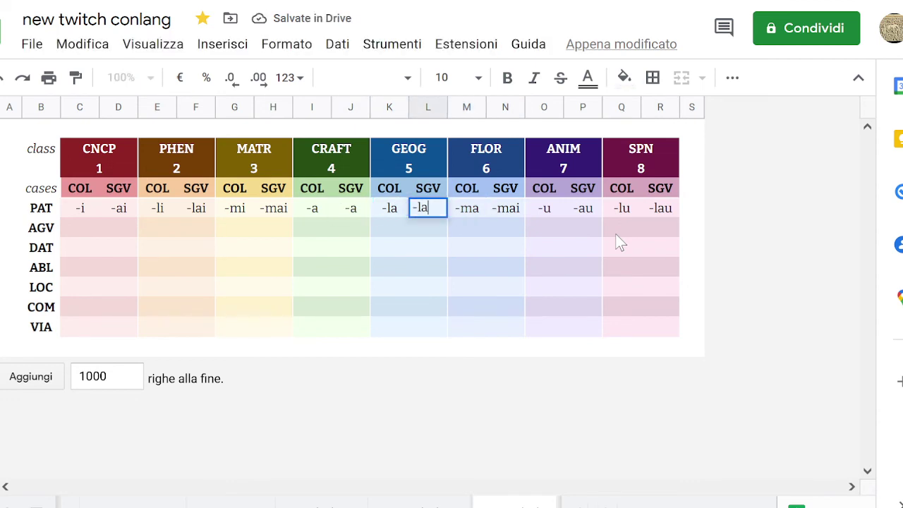
{"action": "key", "text": "Right"}
{"action": "key", "text": "Right"}
{"action": "type", "text": "-ma"}
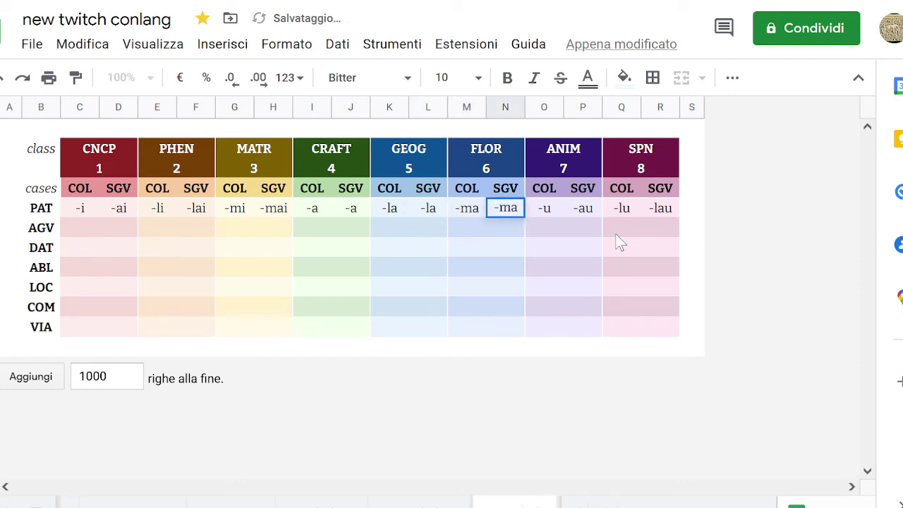
{"action": "key", "text": "Return"}
{"action": "key", "text": "Up"}
{"action": "key", "text": "Left"}
{"action": "key", "text": "Left"}
{"action": "key", "text": "Left"}
{"action": "key", "text": "Left"}
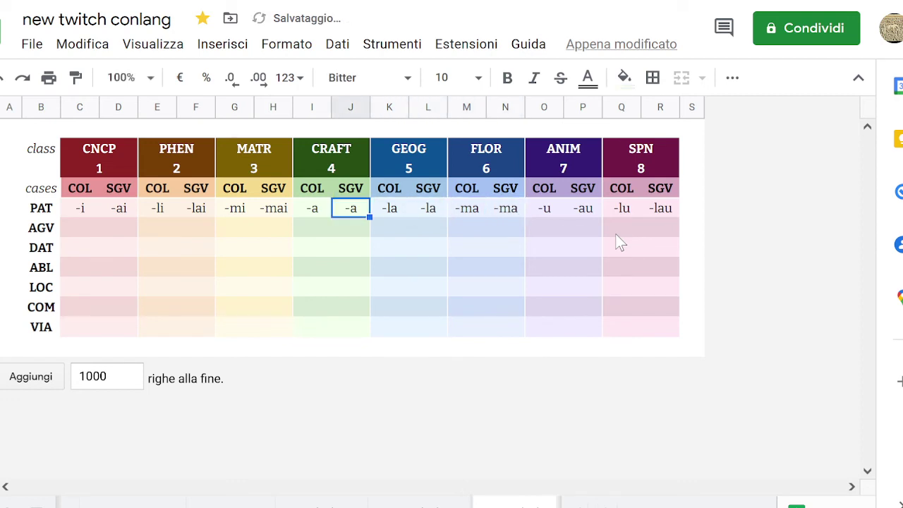
{"action": "double_click", "coordinate": [350, 212]}
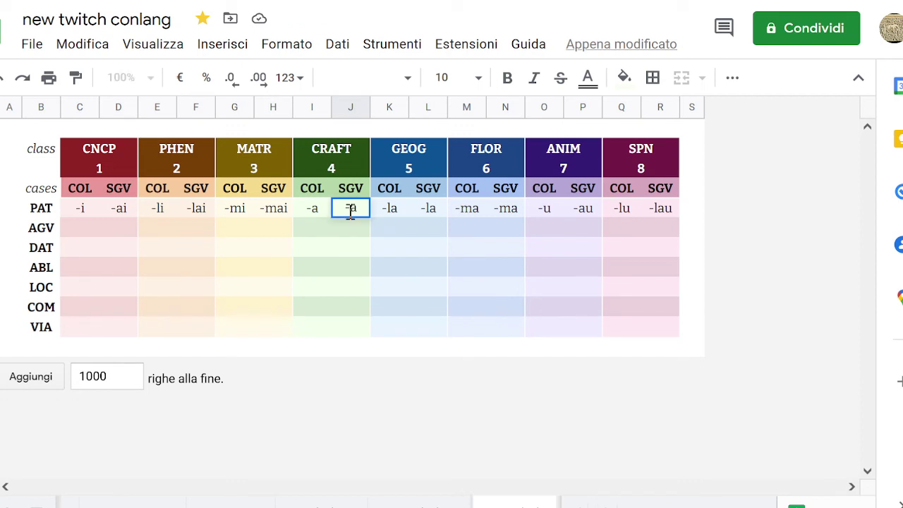
{"action": "type", "text": "m"}
{"action": "key", "text": "BackSpace"}
{"action": "left_click", "coordinate": [402, 207]}
{"action": "key", "text": "Right"}
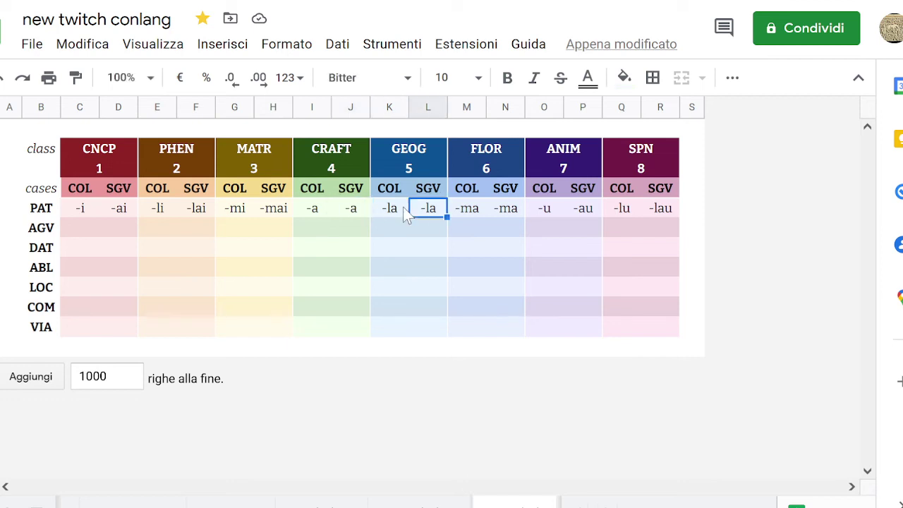
{"action": "key", "text": "Left"}
{"action": "key", "text": "Left"}
{"action": "key", "text": "Left"}
{"action": "key", "text": "Left"}
{"action": "key", "text": "Left"}
{"action": "key", "text": "Left"}
{"action": "key", "text": "Left"}
{"action": "key", "text": "Left"}
{"action": "key", "text": "Left"}
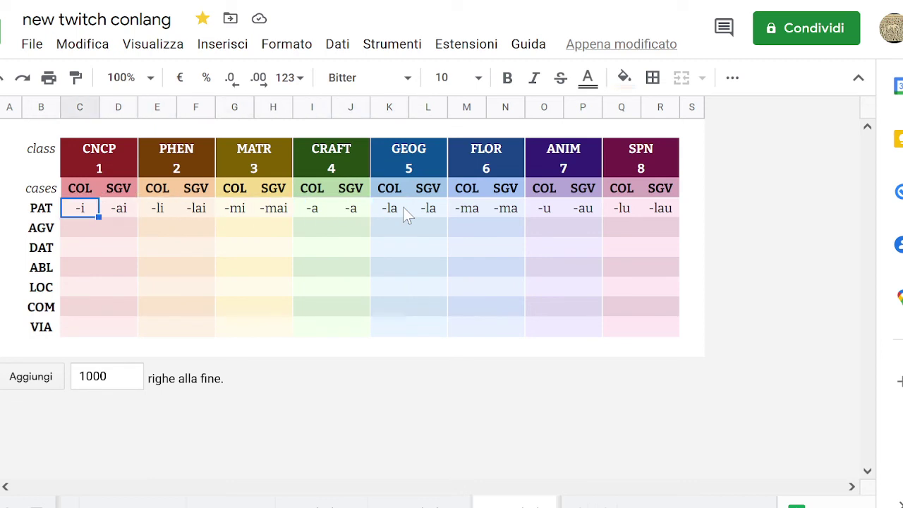
{"action": "key", "text": "Up"}
{"action": "key", "text": "shift+Right"}
{"action": "key", "text": "Right"}
{"action": "key", "text": "Right"}
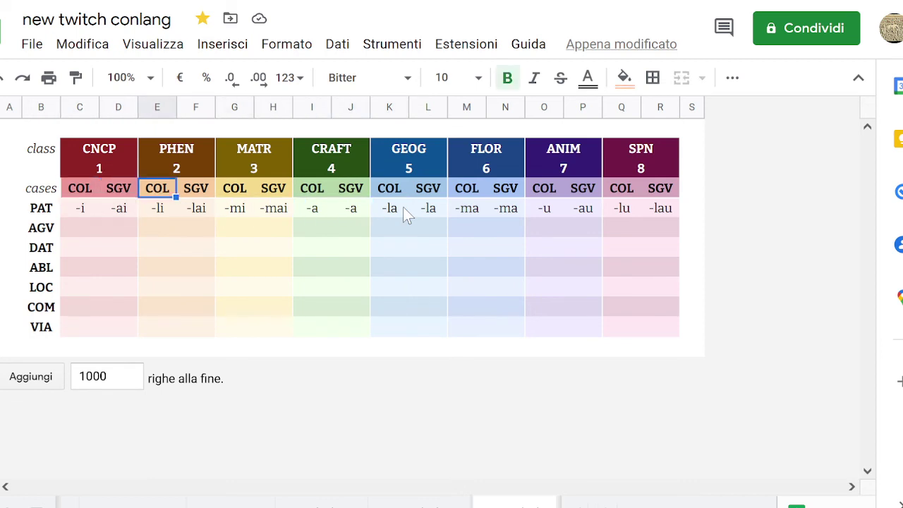
{"action": "key", "text": "shift+Right"}
{"action": "key", "text": "Right"}
{"action": "key", "text": "Right"}
{"action": "key", "text": "shift+Right"}
{"action": "key", "text": "Right"}
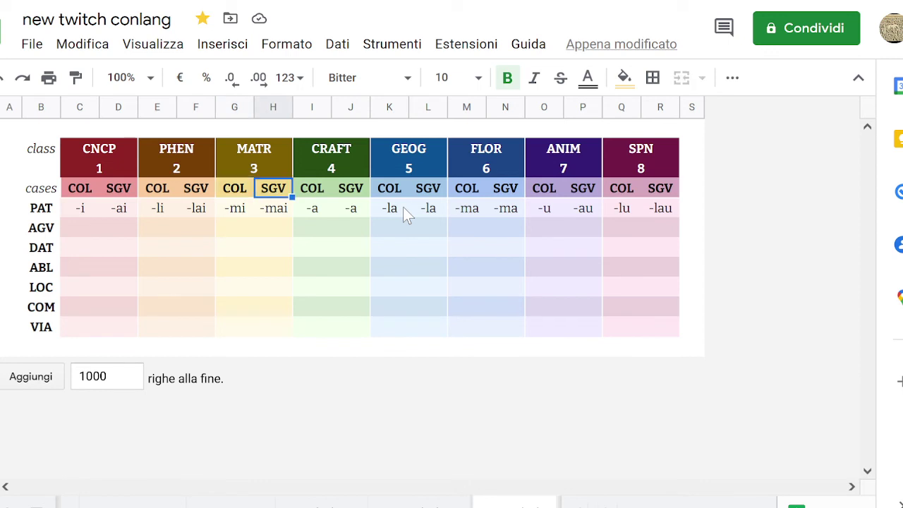
{"action": "key", "text": "Right"}
{"action": "key", "text": "shift+Right"}
{"action": "key", "text": "Right"}
{"action": "key", "text": "Right"}
{"action": "key", "text": "Right"}
{"action": "key", "text": "Down"}
{"action": "key", "text": "Left"}
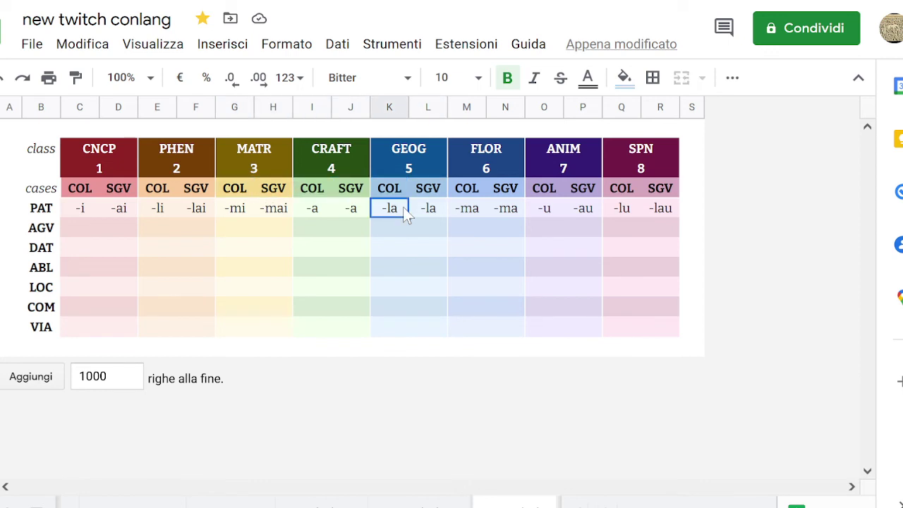
{"action": "key", "text": "Left"}
{"action": "key", "text": "Left"}
{"action": "key", "text": "Left"}
{"action": "key", "text": "Down"}
{"action": "key", "text": "Left"}
{"action": "key", "text": "Left"}
{"action": "key", "text": "Left"}
{"action": "key", "text": "Up"}
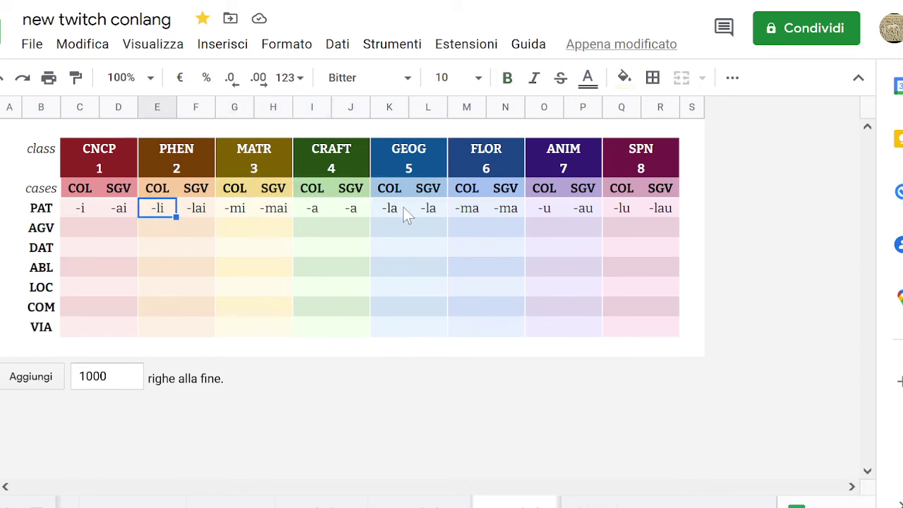
Clear all the suffixes in the PAT row, from CNCP COL through SPN SGV.
{"action": "key", "text": "Left"}
{"action": "key", "text": "Left"}
{"action": "key", "text": "shift+Right"}
{"action": "key", "text": "shift+Right"}
{"action": "key", "text": "shift+Right"}
{"action": "key", "text": "shift+Right"}
{"action": "key", "text": "shift+Right"}
{"action": "key", "text": "shift+Right"}
{"action": "key", "text": "shift+Right"}
{"action": "key", "text": "shift+Right"}
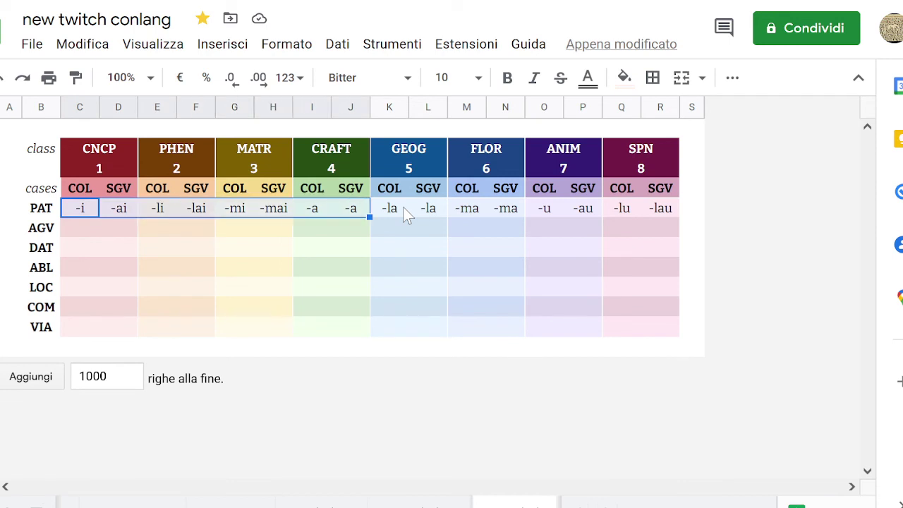
{"action": "key", "text": "shift+Right"}
{"action": "key", "text": "shift+Right"}
{"action": "key", "text": "shift+Right"}
{"action": "key", "text": "shift+Right"}
{"action": "key", "text": "shift+Right"}
{"action": "key", "text": "shift+Right"}
{"action": "key", "text": "shift+Right"}
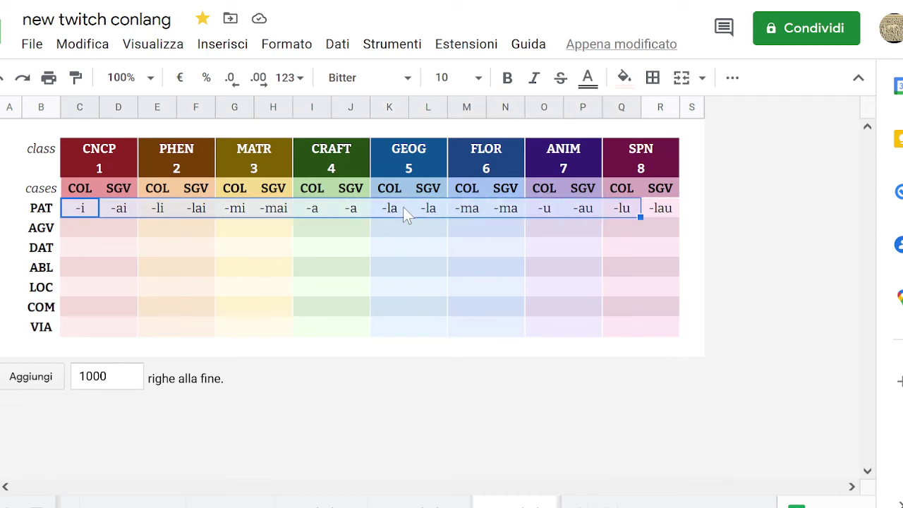
{"action": "key", "text": "Delete"}
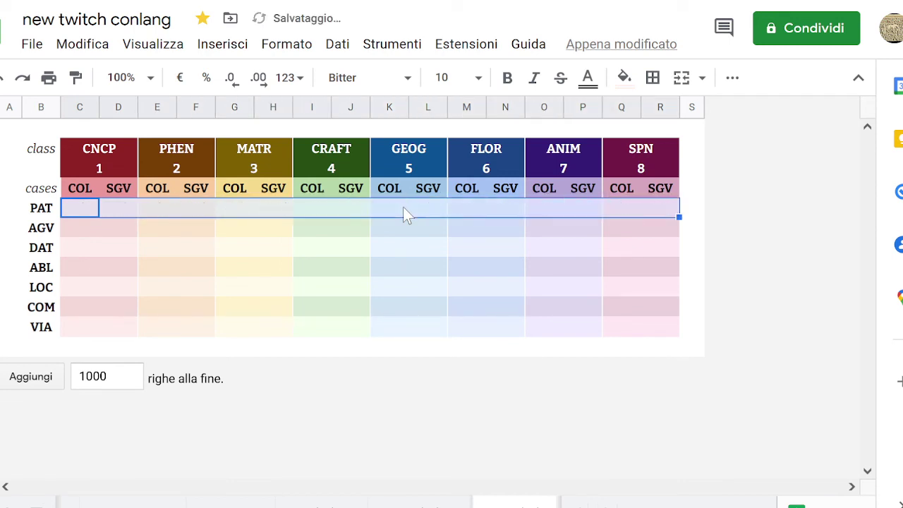
{"action": "key", "text": "Right"}
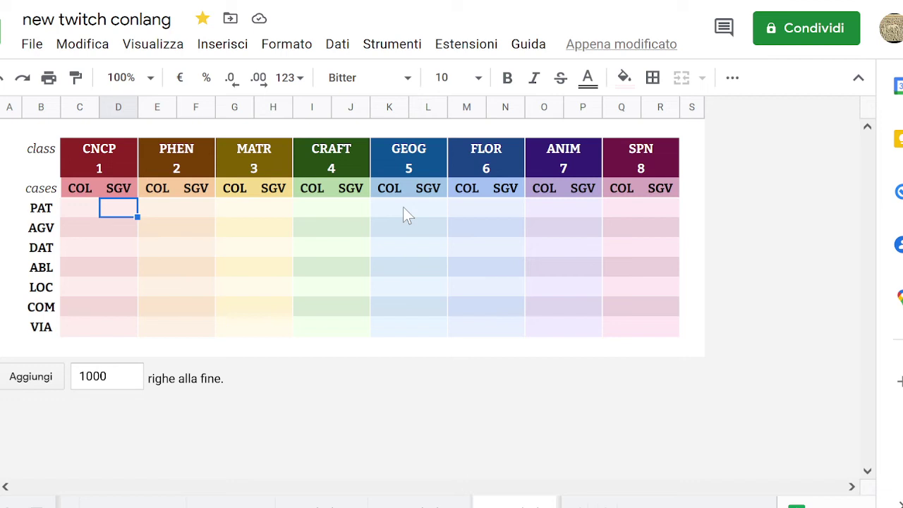
{"action": "key", "text": "Up"}
{"action": "key", "text": "Right"}
{"action": "key", "text": "Right"}
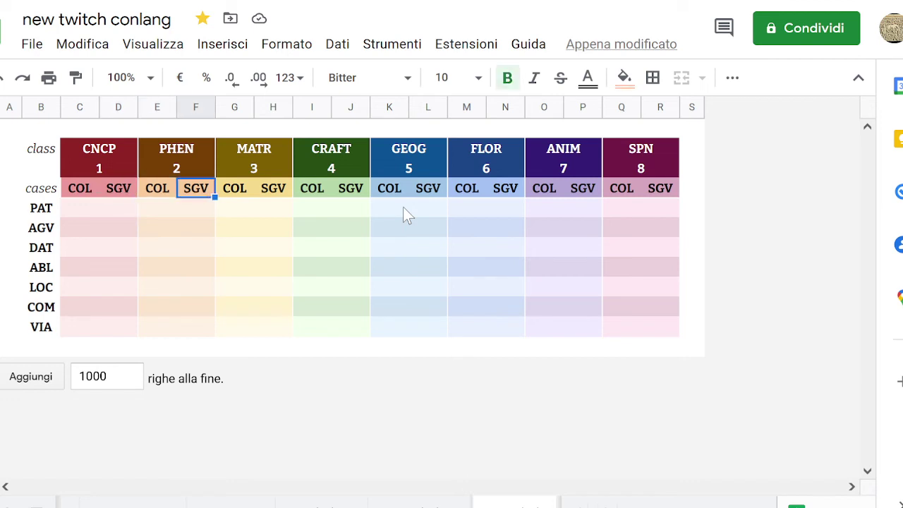
{"action": "key", "text": "Right"}
{"action": "key", "text": "Left"}
{"action": "key", "text": "Left"}
{"action": "key", "text": "Left"}
{"action": "key", "text": "Down"}
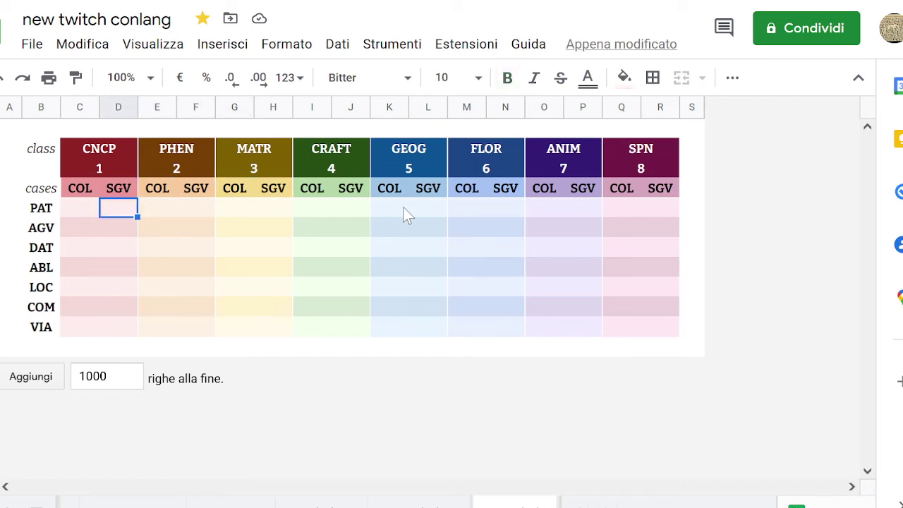
{"action": "key", "text": "Left"}
{"action": "key", "text": "Right"}
{"action": "key", "text": "Right"}
{"action": "key", "text": "Right"}
{"action": "key", "text": "Right"}
{"action": "key", "text": "Right"}
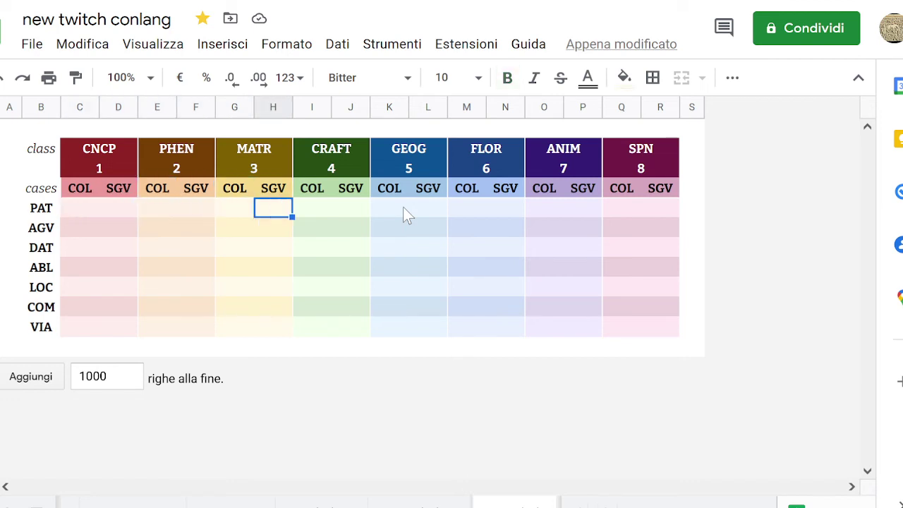
{"action": "key", "text": "Right"}
{"action": "key", "text": "Right"}
{"action": "key", "text": "Left"}
{"action": "key", "text": "Left"}
{"action": "key", "text": "Left"}
{"action": "key", "text": "Left"}
{"action": "key", "text": "Left"}
{"action": "key", "text": "Left"}
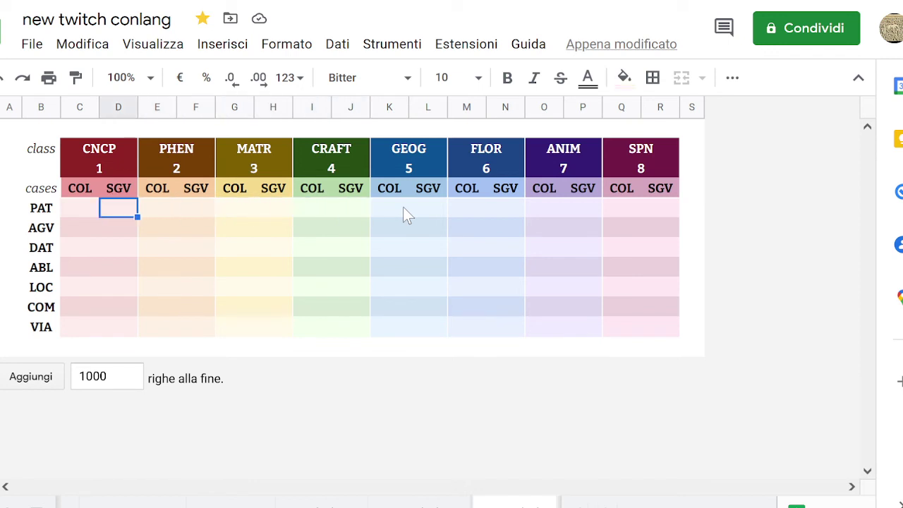
{"action": "key", "text": "Right"}
{"action": "key", "text": "Left"}
{"action": "key", "text": "Right"}
{"action": "key", "text": "Right"}
{"action": "key", "text": "Left"}
{"action": "key", "text": "Left"}
{"action": "key", "text": "Left"}
{"action": "key", "text": "Right"}
{"action": "key", "text": "Right"}
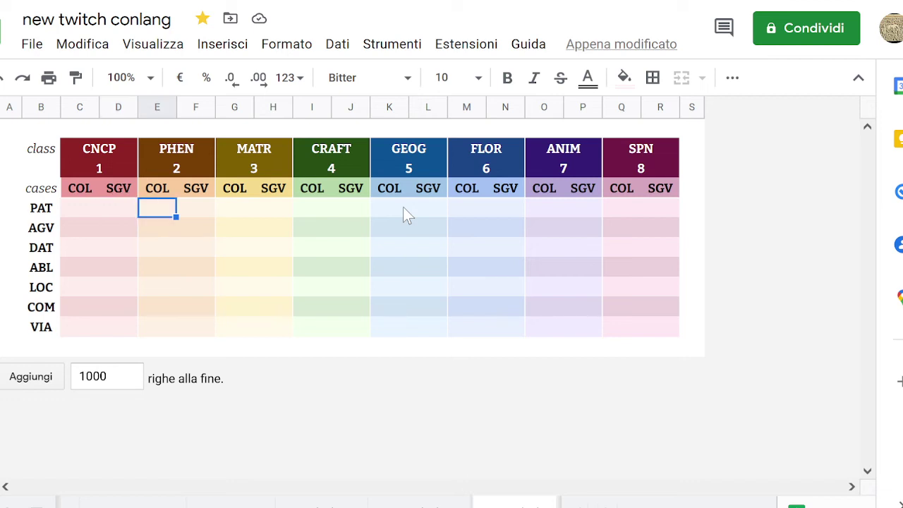
{"action": "key", "text": "Up"}
{"action": "key", "text": "Down"}
{"action": "key", "text": "Up"}
{"action": "key", "text": "Down"}
{"action": "key", "text": "Up"}
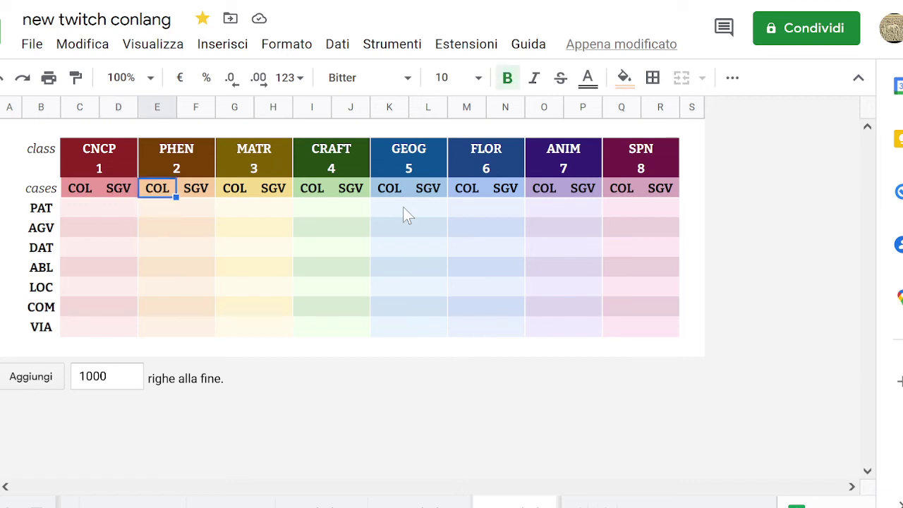
{"action": "key", "text": "Down"}
{"action": "key", "text": "Up"}
{"action": "key", "text": "Down"}
{"action": "key", "text": "Down"}
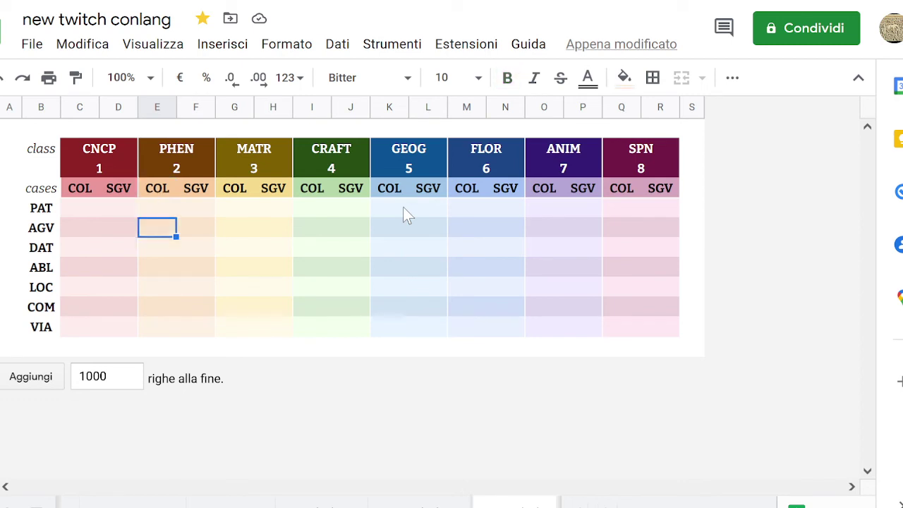
{"action": "key", "text": "Up"}
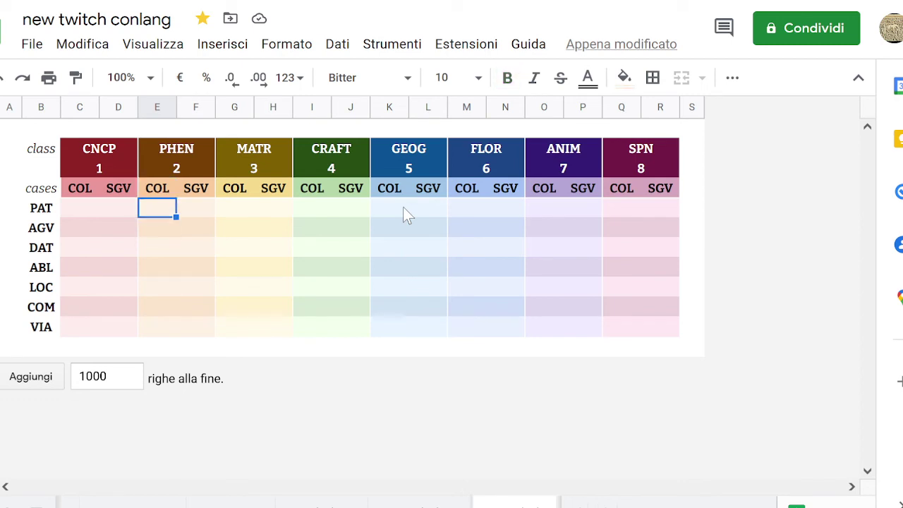
{"action": "key", "text": "Up"}
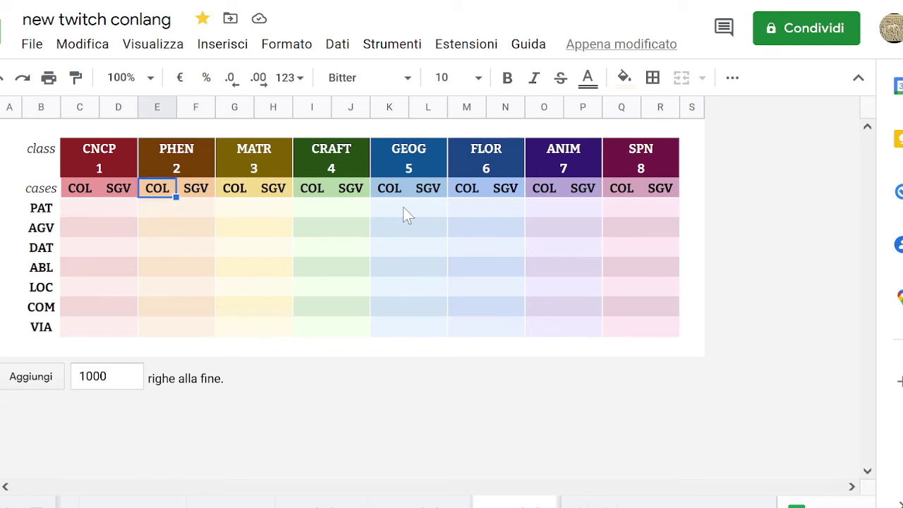
{"action": "key", "text": "Right"}
{"action": "key", "text": "Down"}
{"action": "key", "text": "Left"}
{"action": "key", "text": "Up"}
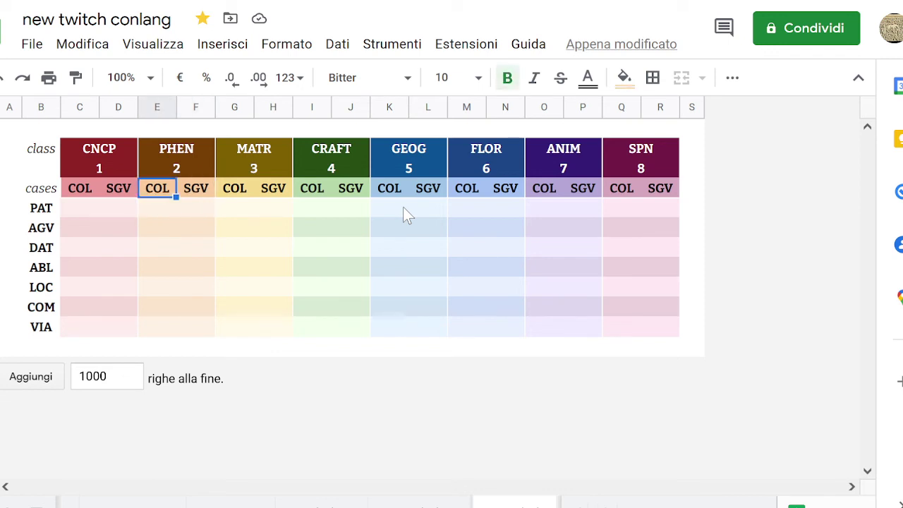
{"action": "key", "text": "Right"}
{"action": "key", "text": "Left"}
{"action": "key", "text": "shift+Right"}
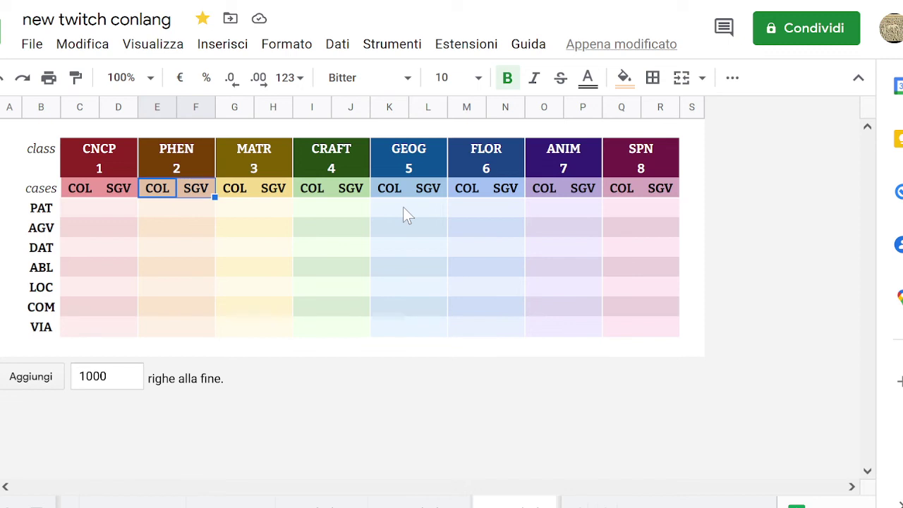
{"action": "key", "text": "Down"}
{"action": "key", "text": "Up"}
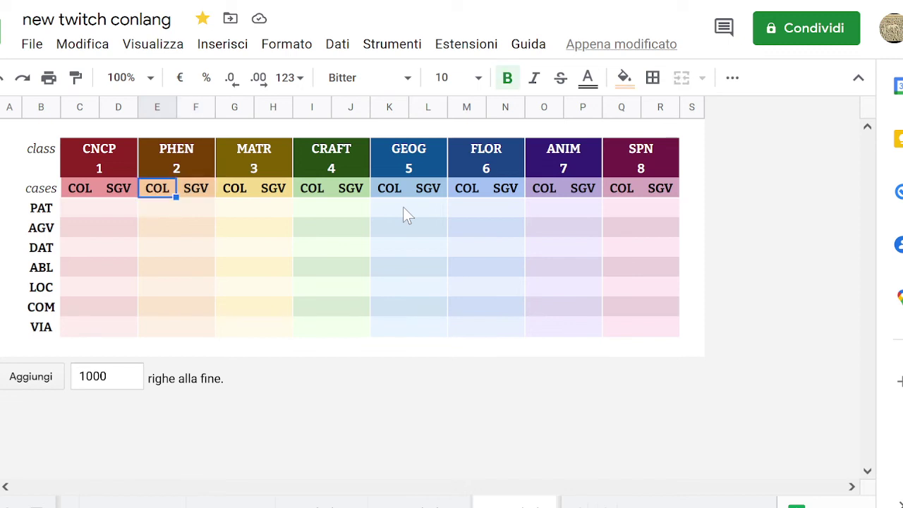
{"action": "key", "text": "shift+Right"}
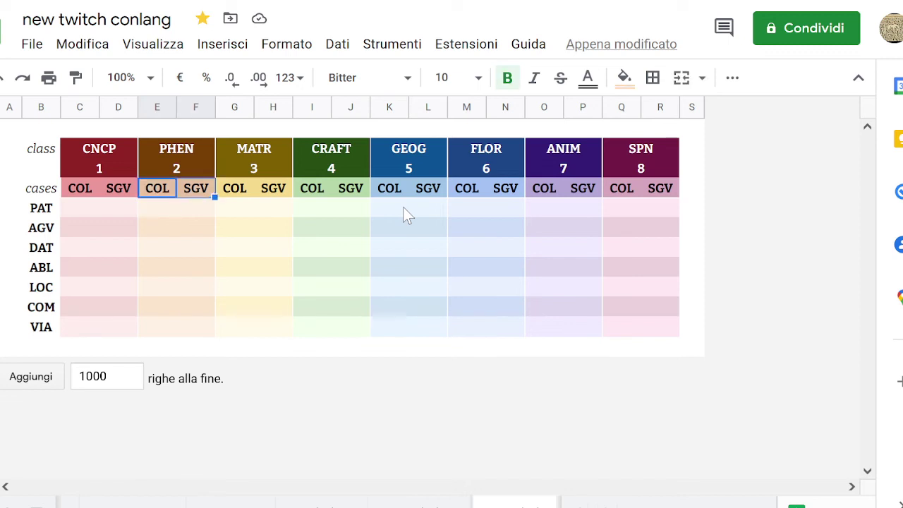
{"action": "key", "text": "Down"}
{"action": "key", "text": "Up"}
{"action": "key", "text": "shift+Right"}
{"action": "key", "text": "Down"}
{"action": "key", "text": "Up"}
{"action": "key", "text": "shift+Right"}
{"action": "key", "text": "Down"}
{"action": "key", "text": "Up"}
{"action": "key", "text": "Down"}
{"action": "key", "text": "Right"}
{"action": "key", "text": "Down"}
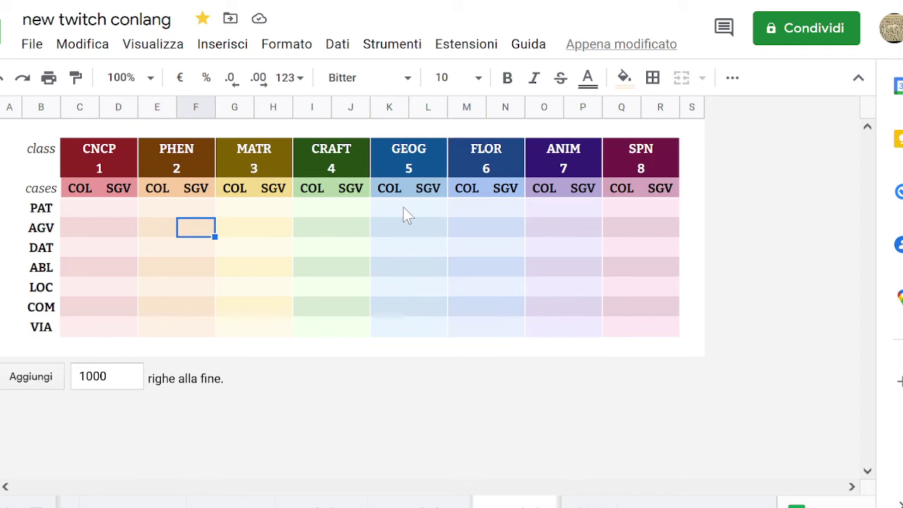
{"action": "key", "text": "Up"}
{"action": "key", "text": "Up"}
{"action": "key", "text": "Up"}
{"action": "key", "text": "Up"}
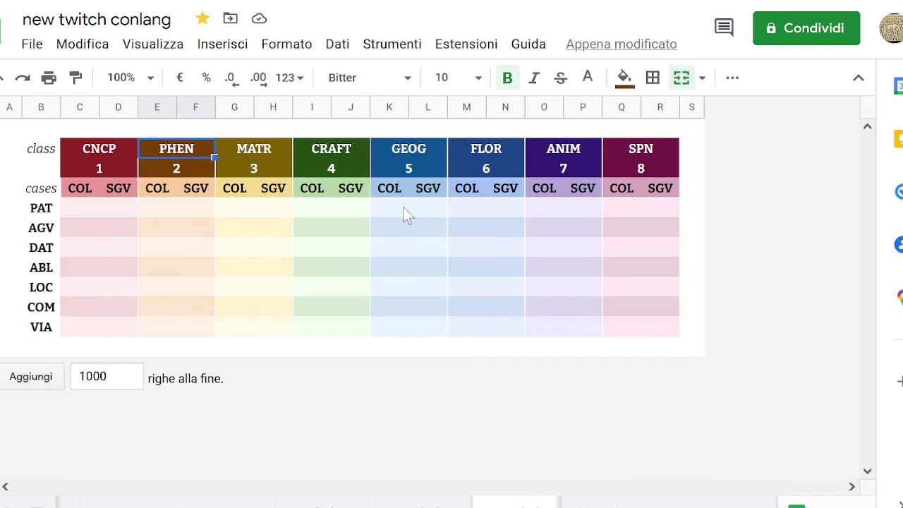
{"action": "key", "text": "Down"}
{"action": "key", "text": "Up"}
{"action": "key", "text": "Down"}
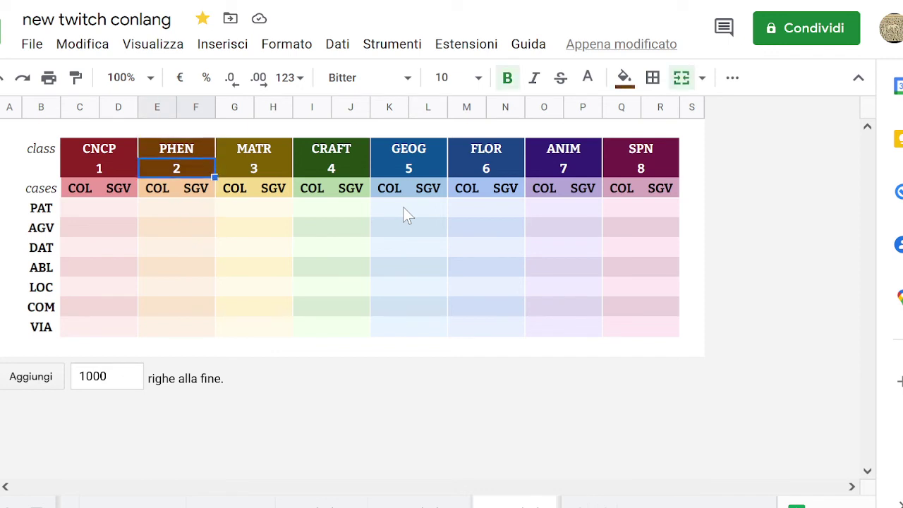
{"action": "key", "text": "Up"}
{"action": "key", "text": "Down"}
{"action": "key", "text": "Down"}
{"action": "key", "text": "Down"}
{"action": "key", "text": "Up"}
{"action": "key", "text": "Up"}
{"action": "key", "text": "Down"}
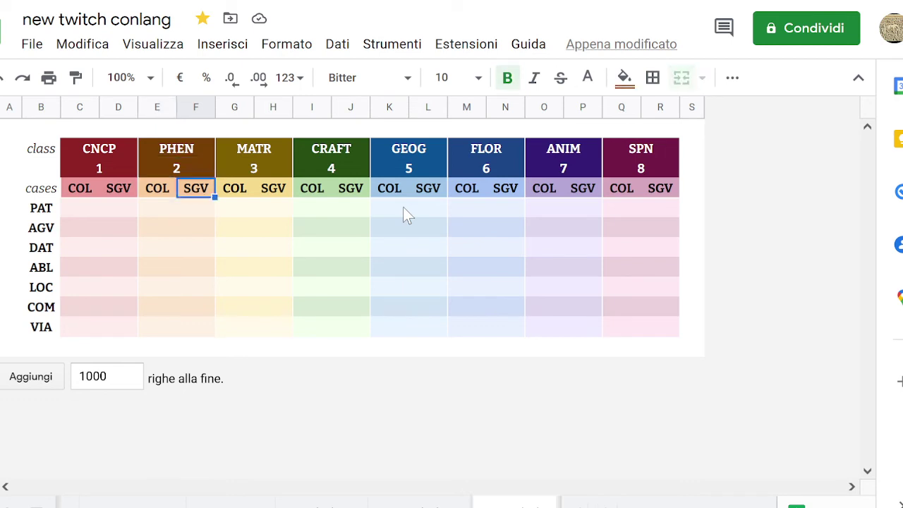
{"action": "key", "text": "Up"}
{"action": "key", "text": "Up"}
{"action": "key", "text": "Down"}
{"action": "key", "text": "Up"}
{"action": "key", "text": "Down"}
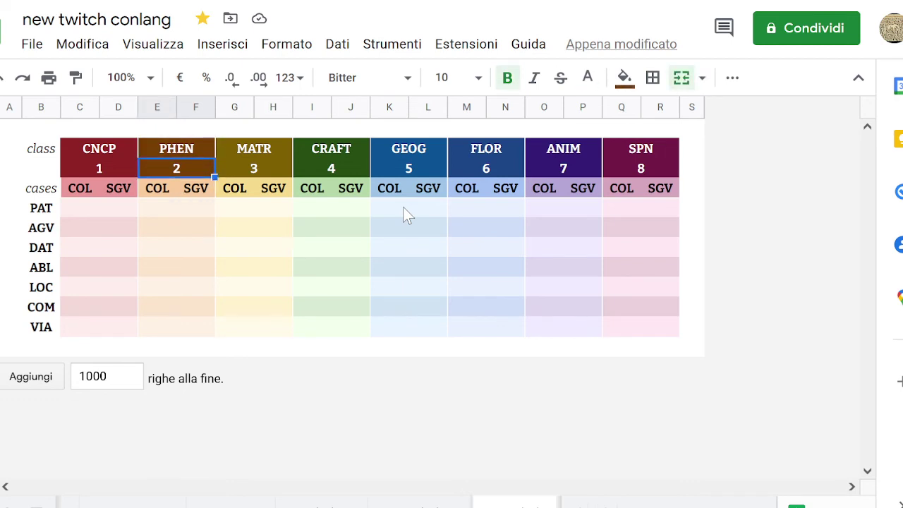
{"action": "key", "text": "Down"}
{"action": "key", "text": "Up"}
{"action": "key", "text": "Up"}
{"action": "key", "text": "Down"}
{"action": "key", "text": "Up"}
{"action": "key", "text": "Down"}
{"action": "key", "text": "Down"}
{"action": "key", "text": "Down"}
{"action": "key", "text": "Up"}
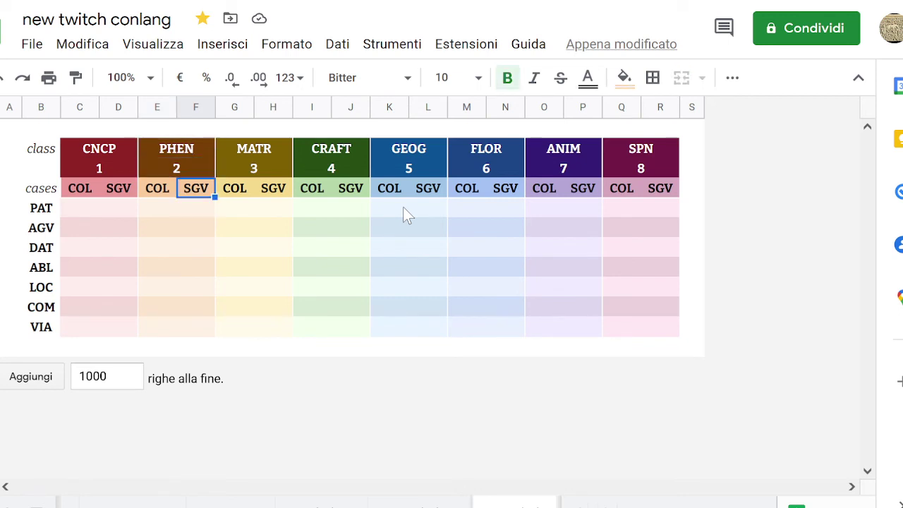
{"action": "key", "text": "Down"}
{"action": "key", "text": "Left"}
{"action": "key", "text": "Right"}
{"action": "key", "text": "Up"}
{"action": "key", "text": "Up"}
{"action": "key", "text": "Up"}
{"action": "key", "text": "Right"}
{"action": "key", "text": "Right"}
{"action": "key", "text": "Right"}
{"action": "key", "text": "Right"}
{"action": "key", "text": "Right"}
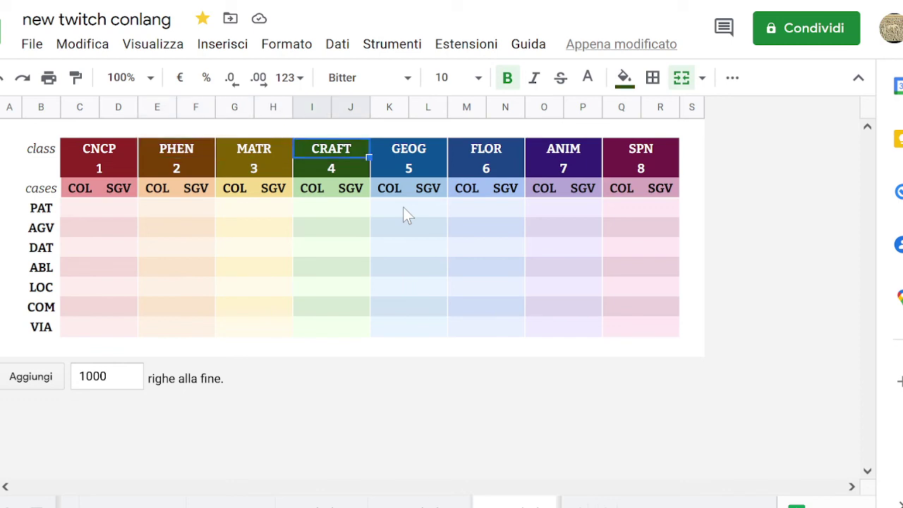
{"action": "key", "text": "Left"}
{"action": "key", "text": "Left"}
{"action": "key", "text": "Left"}
{"action": "key", "text": "Left"}
{"action": "key", "text": "Left"}
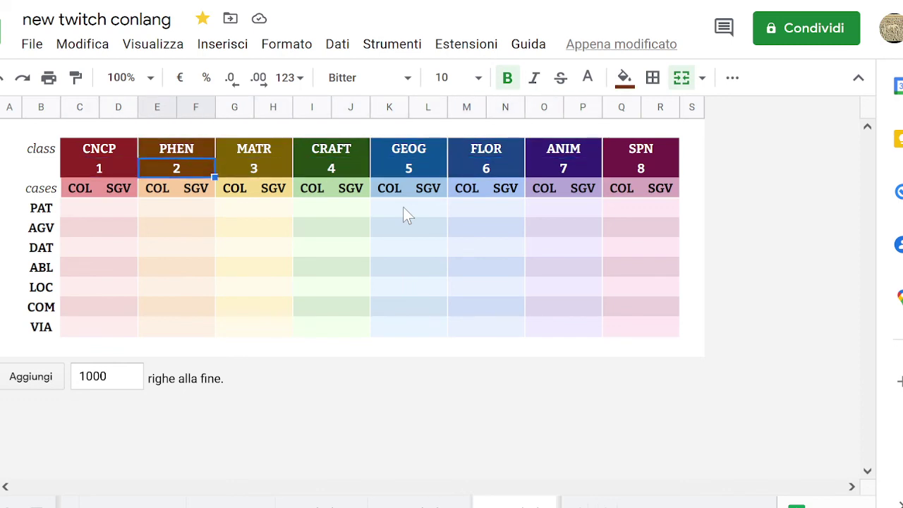
{"action": "key", "text": "Down"}
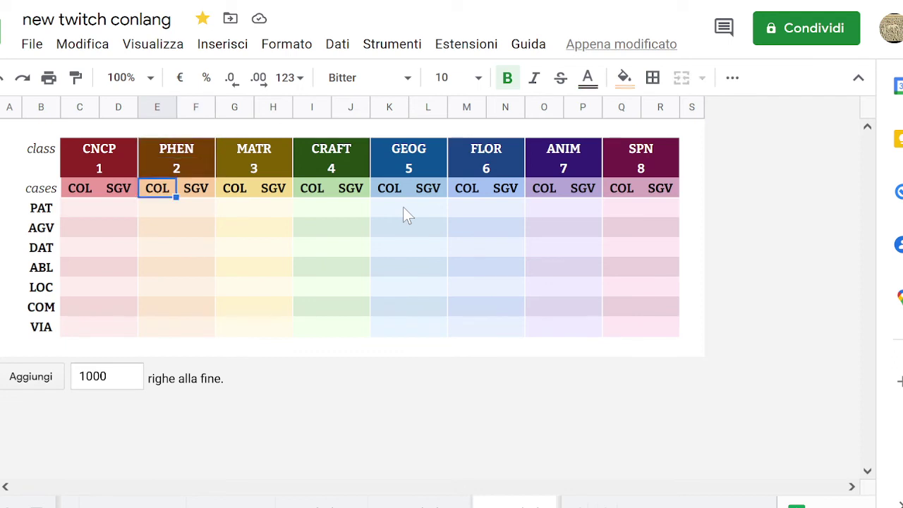
{"action": "key", "text": "Up"}
{"action": "key", "text": "Down"}
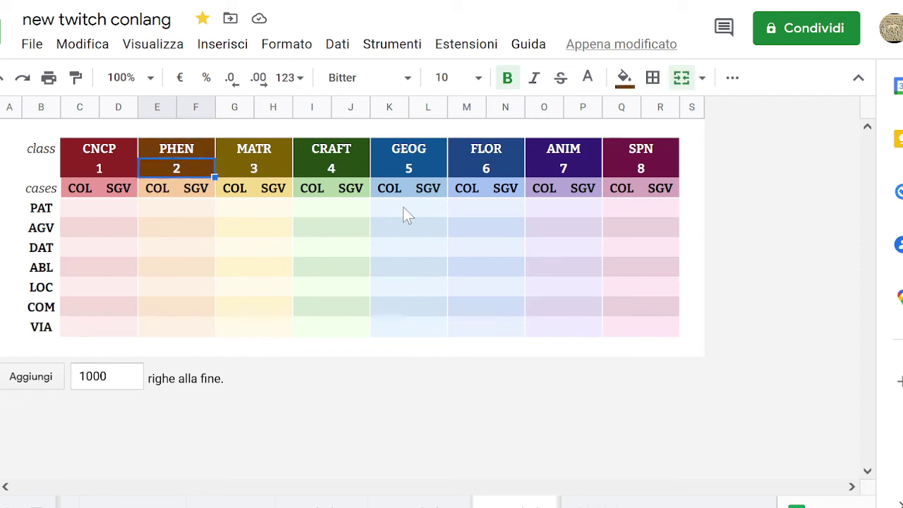
{"action": "key", "text": "Down"}
{"action": "key", "text": "Right"}
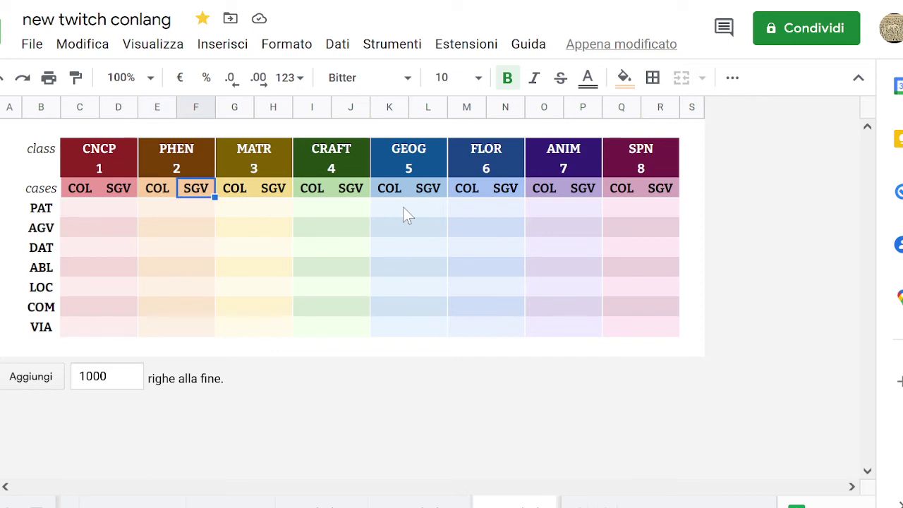
{"action": "key", "text": "Up"}
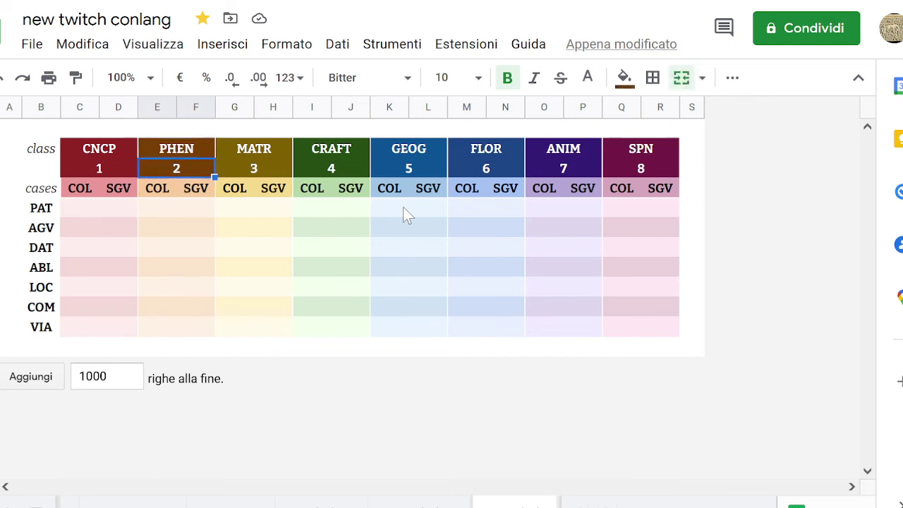
{"action": "key", "text": "Down"}
{"action": "key", "text": "Right"}
{"action": "key", "text": "Up"}
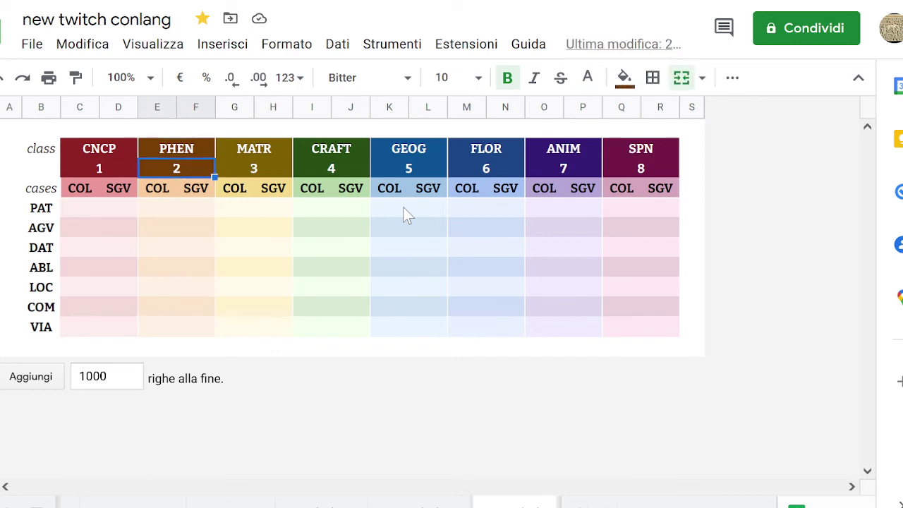
{"action": "key", "text": "Left"}
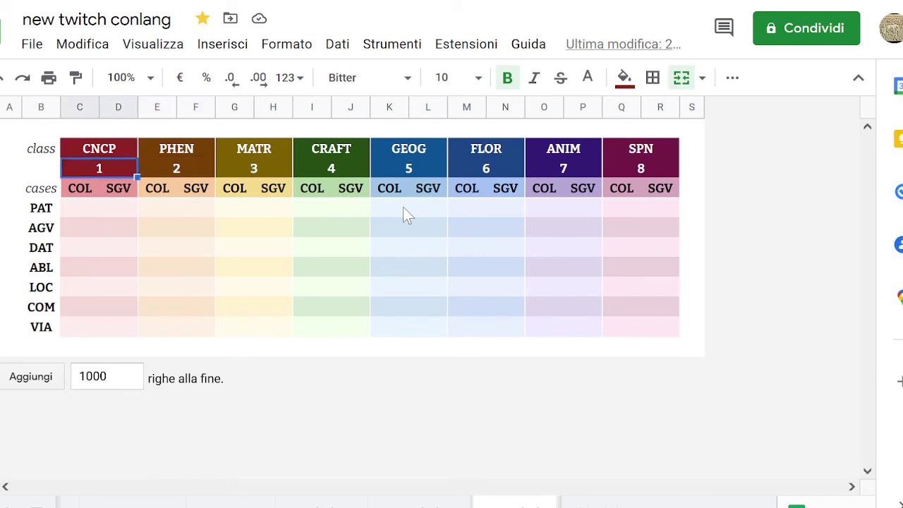
{"action": "key", "text": "Down"}
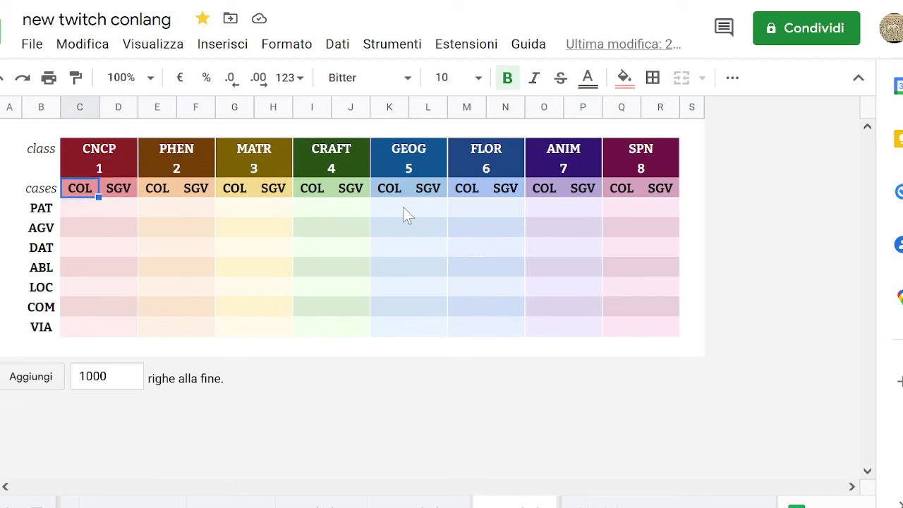
{"action": "key", "text": "Down"}
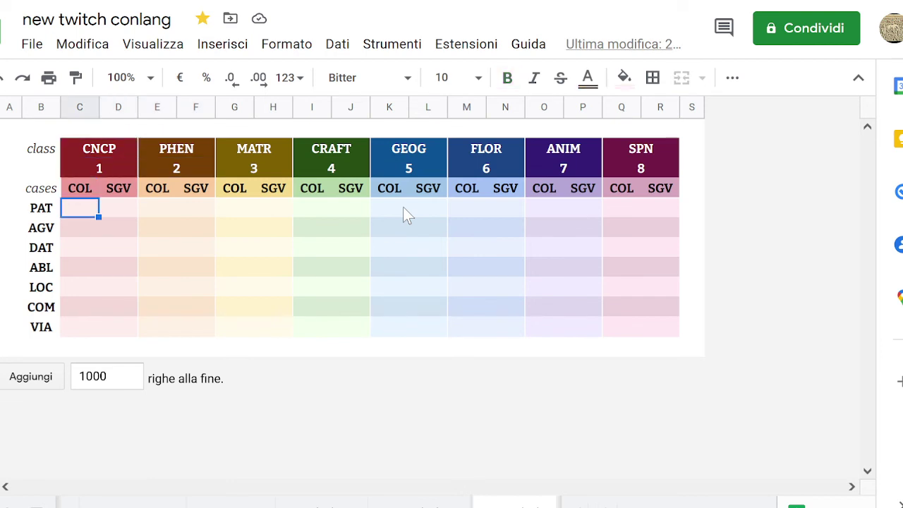
{"action": "key", "text": "Up"}
{"action": "key", "text": "Down"}
{"action": "key", "text": "Right"}
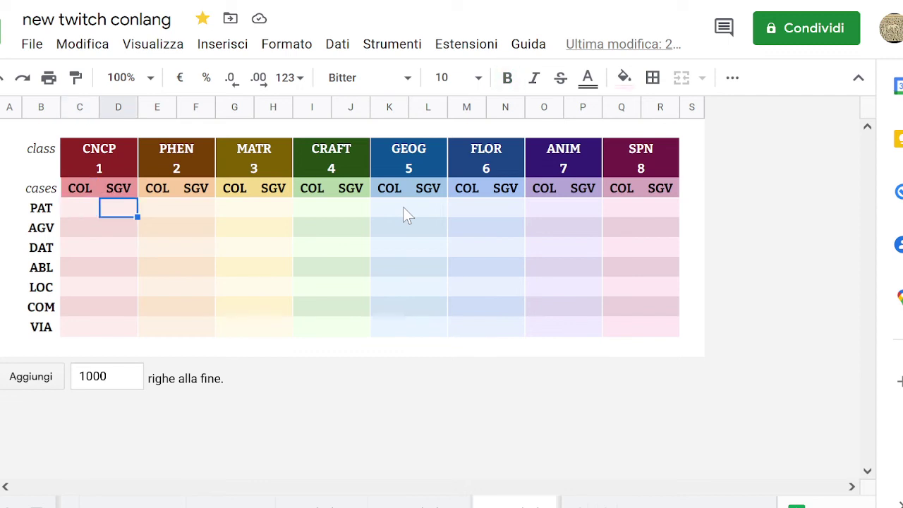
{"action": "key", "text": "Down"}
{"action": "key", "text": "Up"}
{"action": "key", "text": "Down"}
{"action": "key", "text": "Right"}
{"action": "key", "text": "Right"}
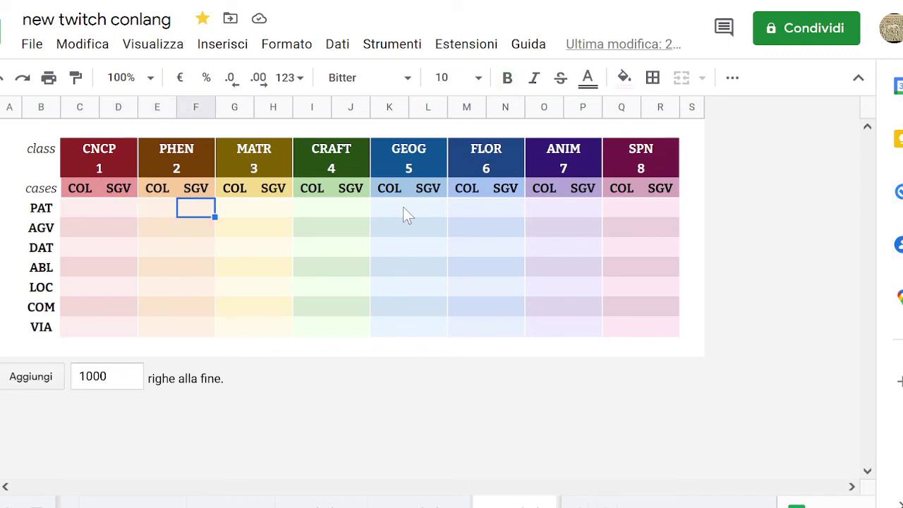
{"action": "key", "text": "Left"}
{"action": "key", "text": "Left"}
{"action": "key", "text": "Left"}
{"action": "key", "text": "Up"}
{"action": "key", "text": "Down"}
{"action": "key", "text": "Up"}
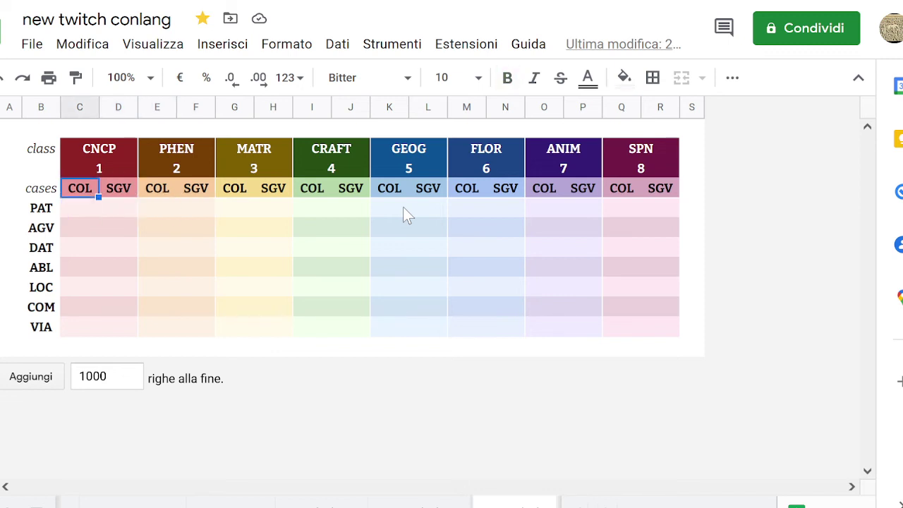
{"action": "key", "text": "Down"}
{"action": "key", "text": "Up"}
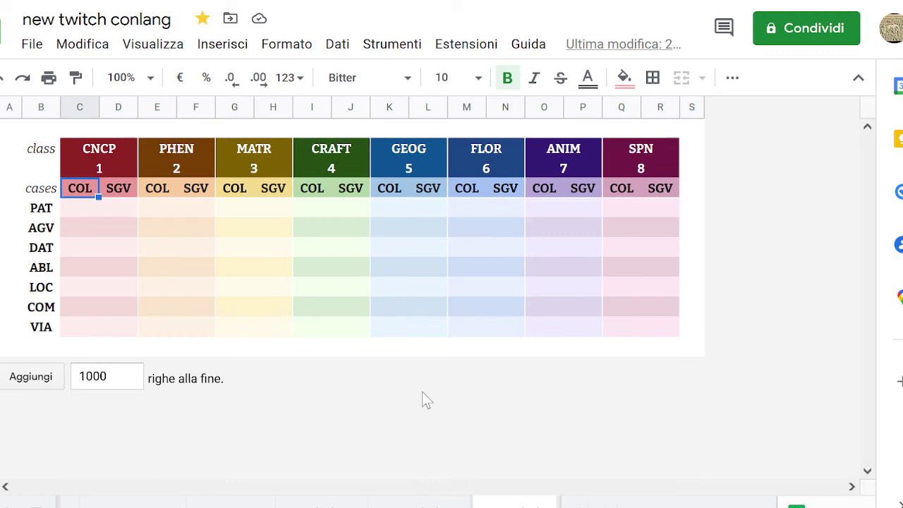
{"action": "key", "text": "Right"}
{"action": "key", "text": "Right"}
{"action": "key", "text": "Right"}
{"action": "key", "text": "Right"}
{"action": "key", "text": "Right"}
{"action": "key", "text": "Right"}
{"action": "key", "text": "Right"}
{"action": "key", "text": "Right"}
{"action": "key", "text": "Right"}
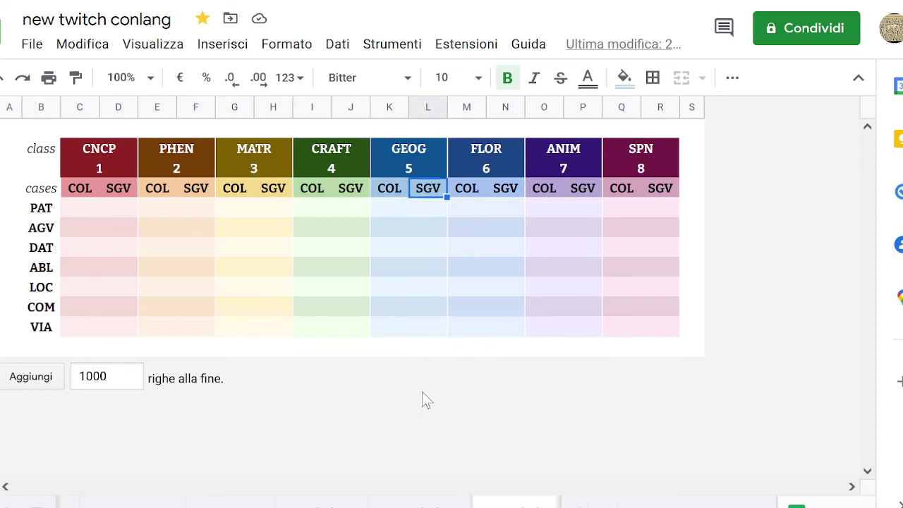
{"action": "key", "text": "Right"}
{"action": "key", "text": "Right"}
{"action": "key", "text": "Right"}
{"action": "key", "text": "Left"}
{"action": "key", "text": "Left"}
{"action": "key", "text": "Left"}
{"action": "key", "text": "Left"}
{"action": "key", "text": "Left"}
{"action": "key", "text": "Left"}
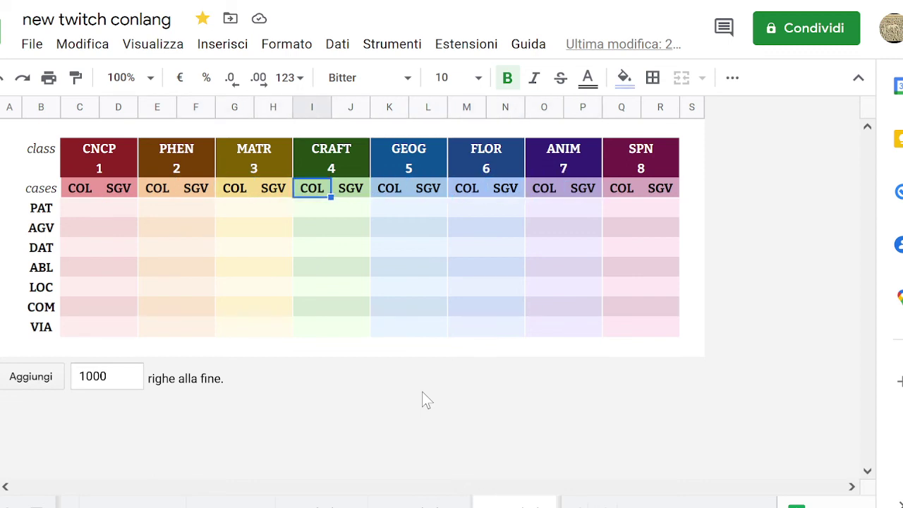
{"action": "key", "text": "Left"}
{"action": "key", "text": "Left"}
{"action": "key", "text": "Left"}
{"action": "key", "text": "Left"}
Enter the ending -a in the PAT row under the COL column of class 1, CNCP.
{"action": "key", "text": "Down"}
{"action": "key", "text": "Left"}
{"action": "key", "text": "Left"}
{"action": "key", "text": "Right"}
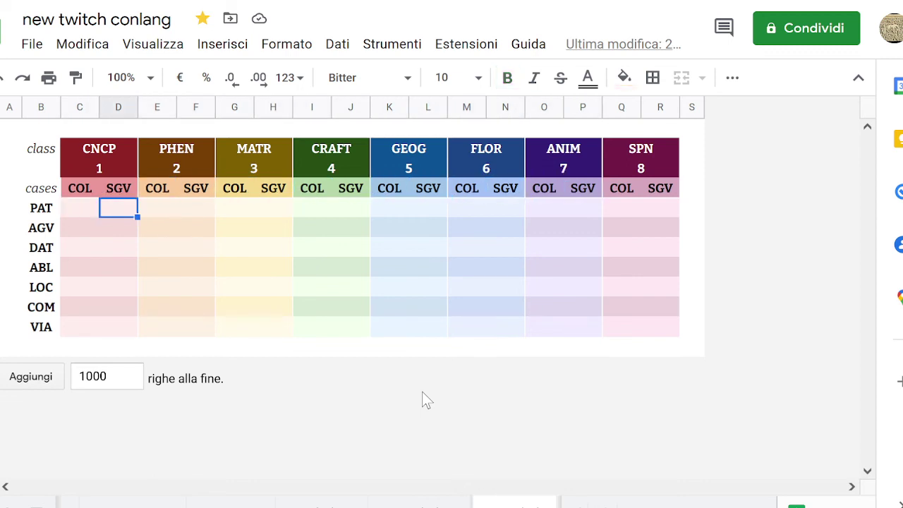
{"action": "key", "text": "Left"}
{"action": "type", "text": "-a"}
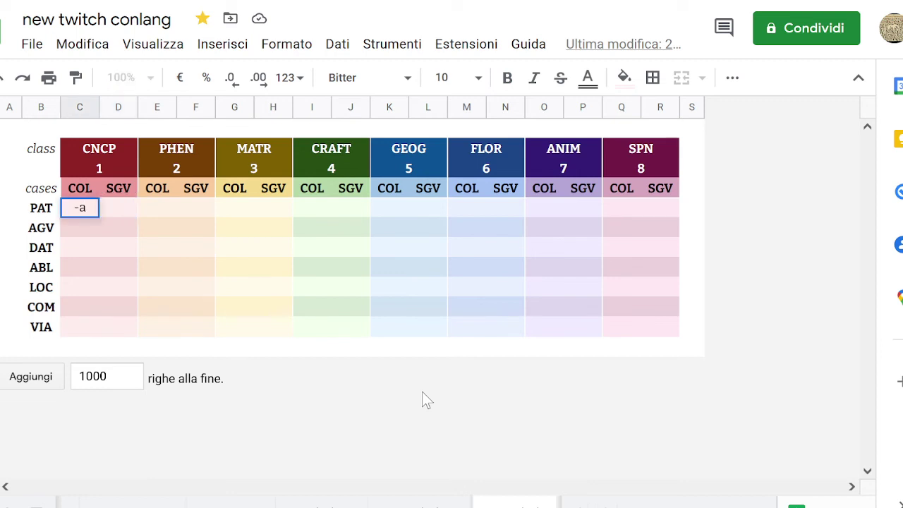
{"action": "key", "text": "Right"}
{"action": "key", "text": "Right"}
{"action": "key", "text": "Right"}
{"action": "key", "text": "Left"}
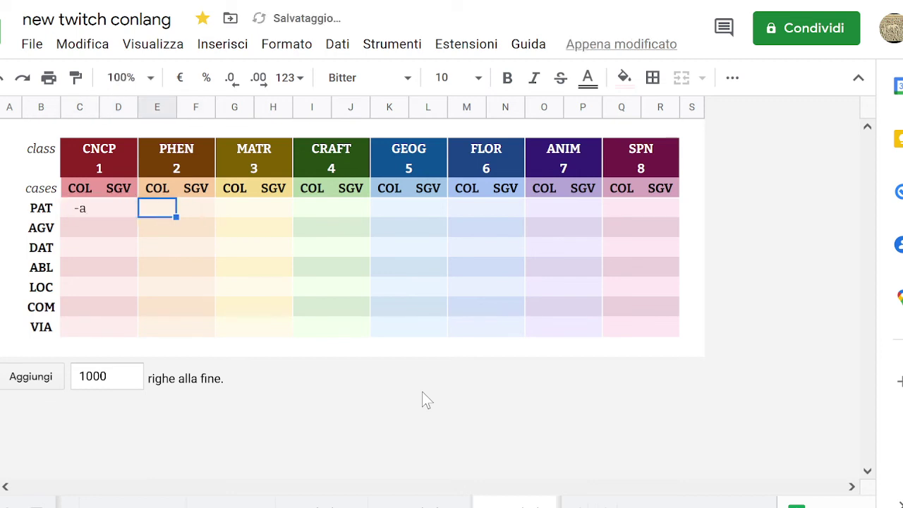
{"action": "type", "text": "-"}
{"action": "key", "text": "Return"}
{"action": "key", "text": "Up"}
{"action": "key", "text": "Left"}
{"action": "key", "text": "Right"}
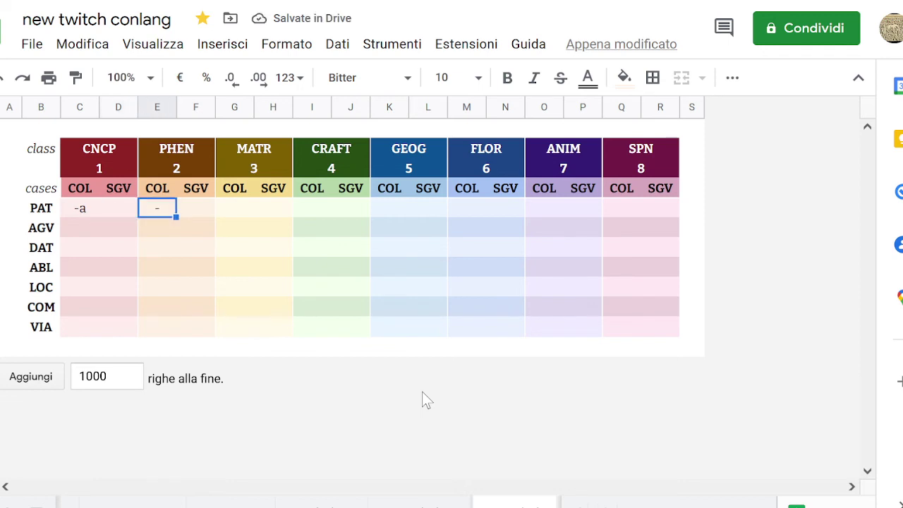
{"action": "key", "text": "Delete"}
{"action": "key", "text": "Left"}
{"action": "key", "text": "Right"}
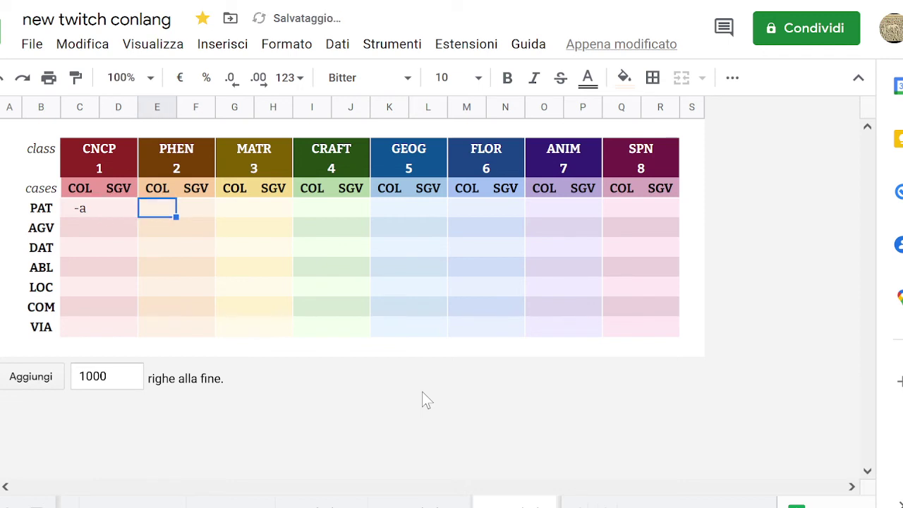
{"action": "key", "text": "Left"}
{"action": "key", "text": "Right"}
{"action": "key", "text": "Left"}
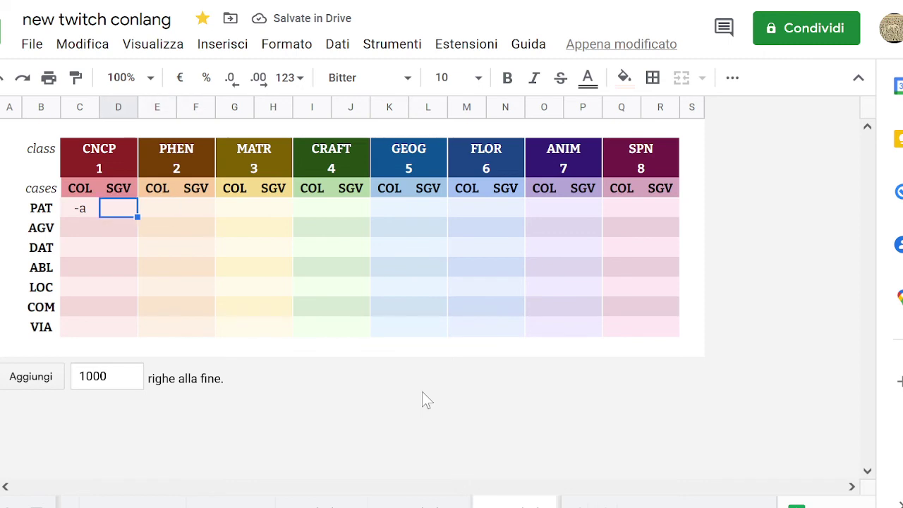
{"action": "key", "text": "Right"}
{"action": "key", "text": "Left"}
{"action": "key", "text": "Right"}
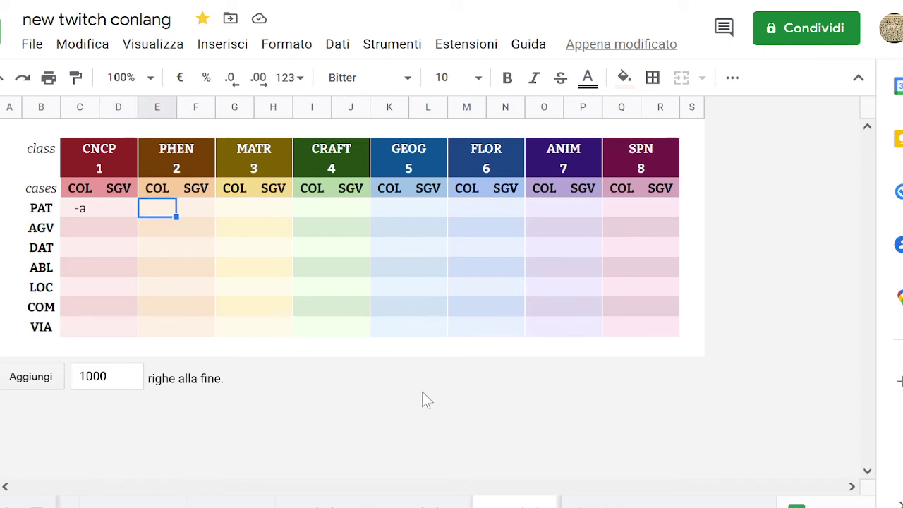
{"action": "key", "text": "Right"}
{"action": "key", "text": "Left"}
{"action": "key", "text": "Left"}
{"action": "key", "text": "Left"}
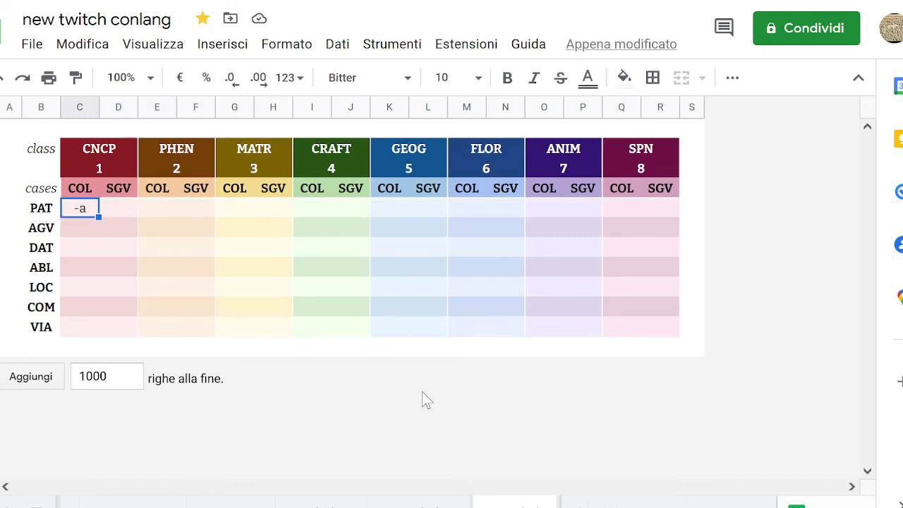
Clear the -a ending from the PAT row under class 1's COL column.
{"action": "key", "text": "Delete"}
{"action": "key", "text": "Right"}
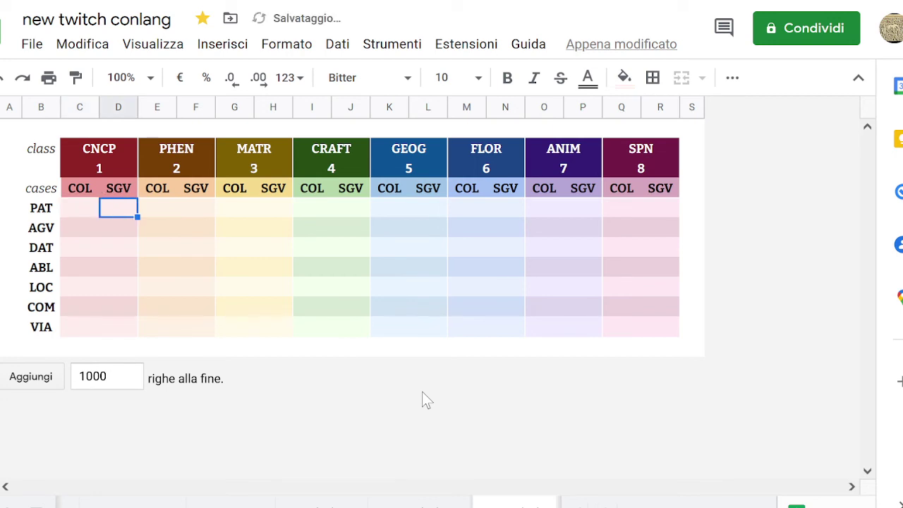
{"action": "key", "text": "Up"}
{"action": "key", "text": "Left"}
{"action": "key", "text": "Up"}
{"action": "key", "text": "Right"}
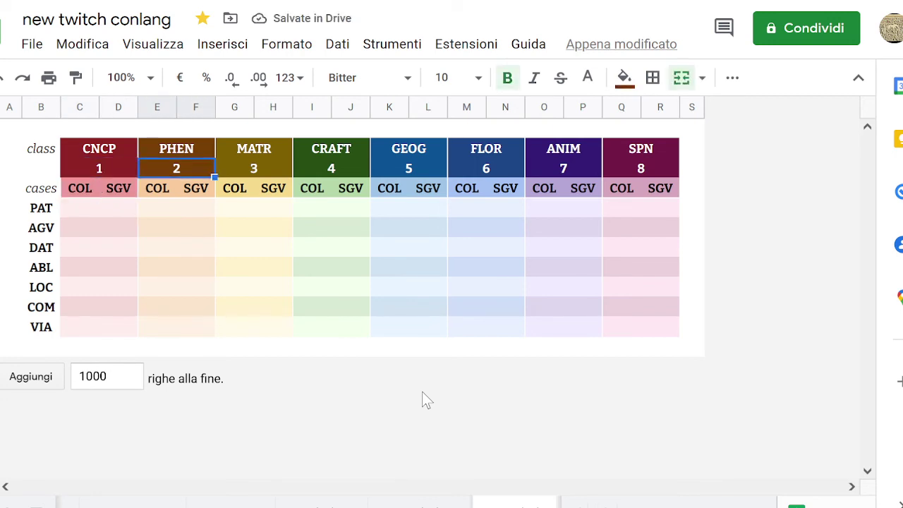
{"action": "key", "text": "Right"}
{"action": "key", "text": "Right"}
{"action": "key", "text": "Right"}
{"action": "key", "text": "Down"}
{"action": "key", "text": "Up"}
{"action": "key", "text": "Down"}
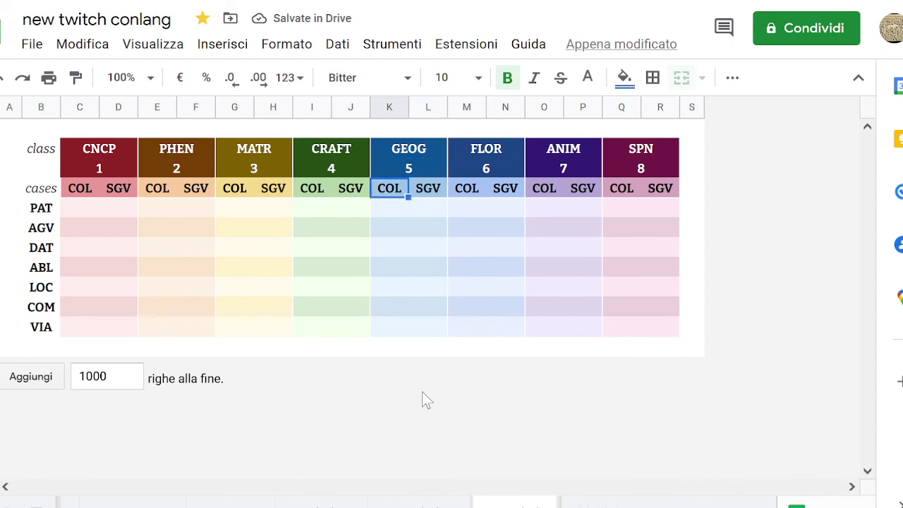
{"action": "key", "text": "Down"}
{"action": "key", "text": "Left"}
{"action": "key", "text": "Left"}
{"action": "key", "text": "Left"}
{"action": "key", "text": "Left"}
{"action": "key", "text": "Left"}
{"action": "key", "text": "Left"}
{"action": "key", "text": "Left"}
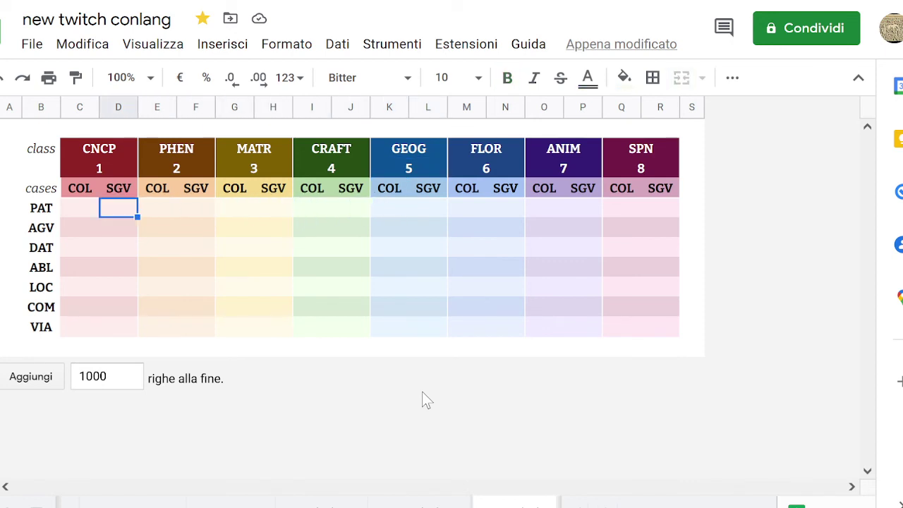
{"action": "key", "text": "Left"}
{"action": "key", "text": "Right"}
{"action": "key", "text": "Right"}
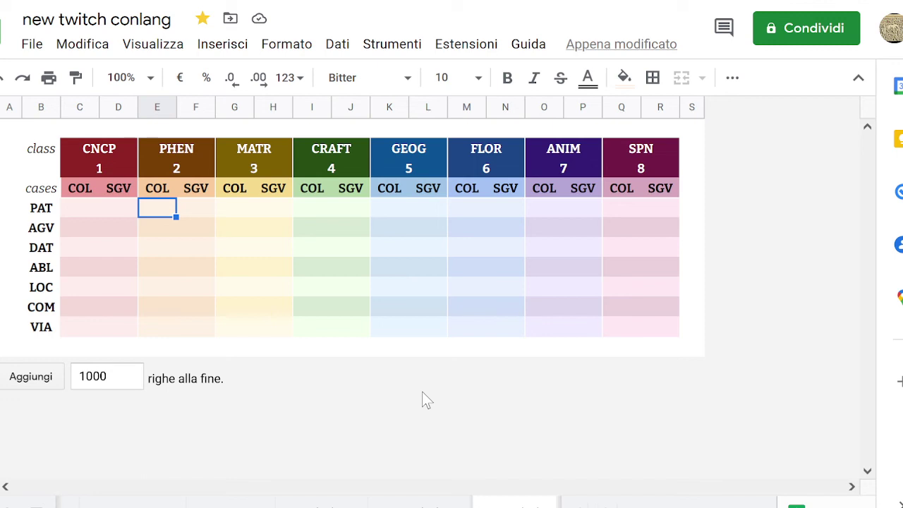
Enter o under COL and e under SGV in the PAT row of class 1, CNCP.
{"action": "key", "text": "Left"}
{"action": "key", "text": "Left"}
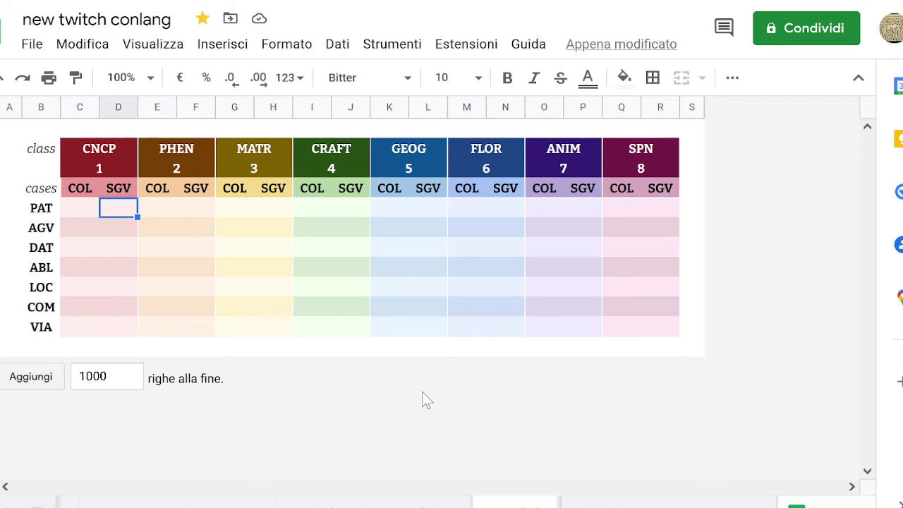
{"action": "type", "text": "o"}
{"action": "key", "text": "Tab"}
{"action": "type", "text": "e"}
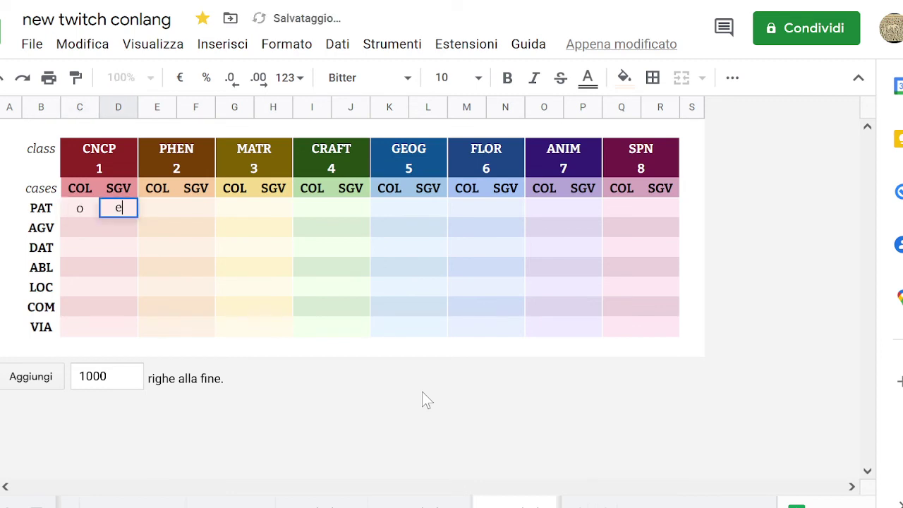
{"action": "key", "text": "ctrl+Return"}
{"action": "key", "text": "Left"}
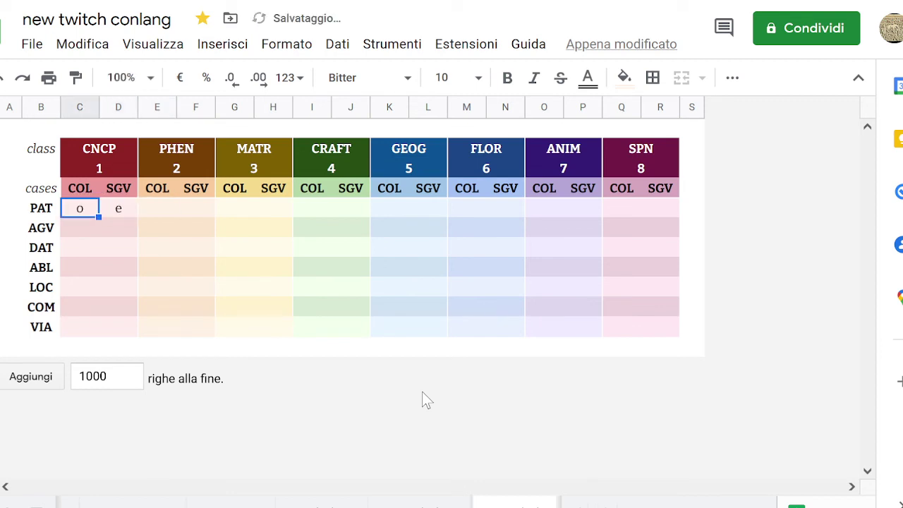
{"action": "key", "text": "Right"}
{"action": "key", "text": "Up"}
{"action": "key", "text": "Down"}
{"action": "key", "text": "Left"}
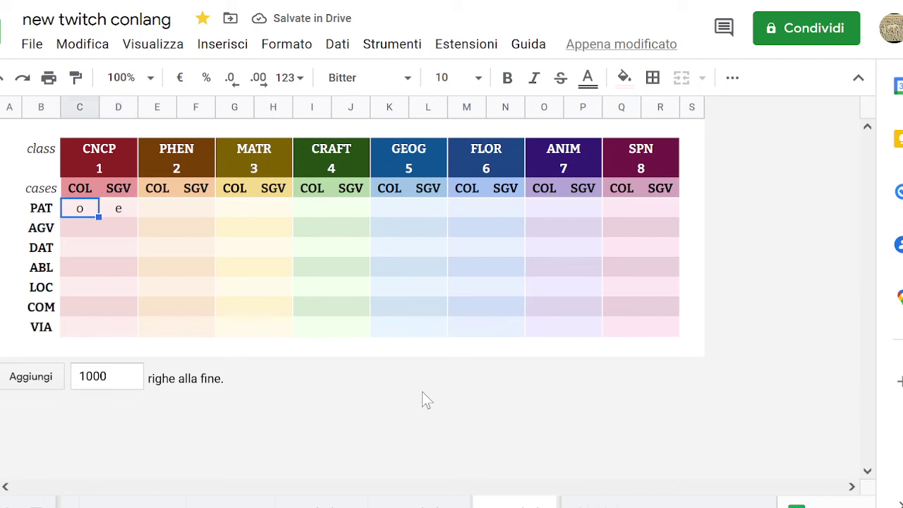
Enter u under COL and i under SGV in the PAT row of class 5, GEOG.
{"action": "key", "text": "Right"}
{"action": "key", "text": "Right"}
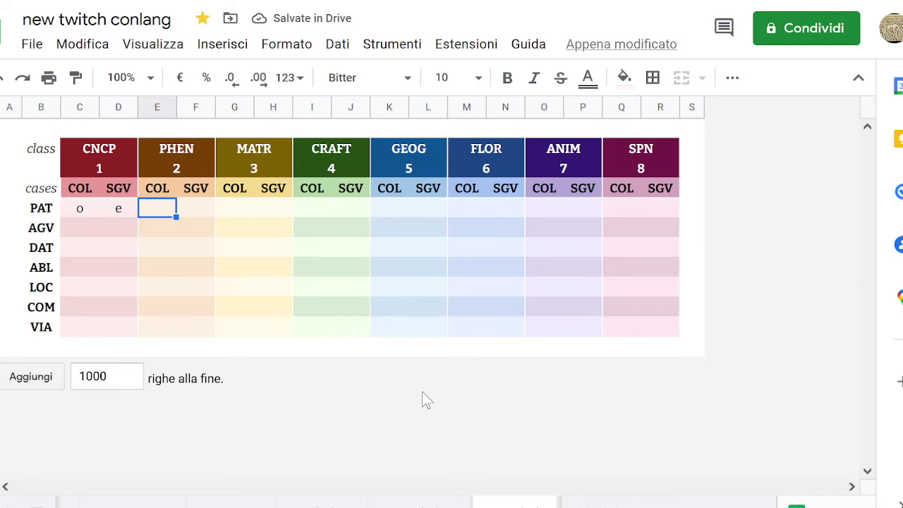
{"action": "key", "text": "Right"}
{"action": "key", "text": "Right"}
{"action": "key", "text": "Right"}
{"action": "key", "text": "Right"}
{"action": "key", "text": "Right"}
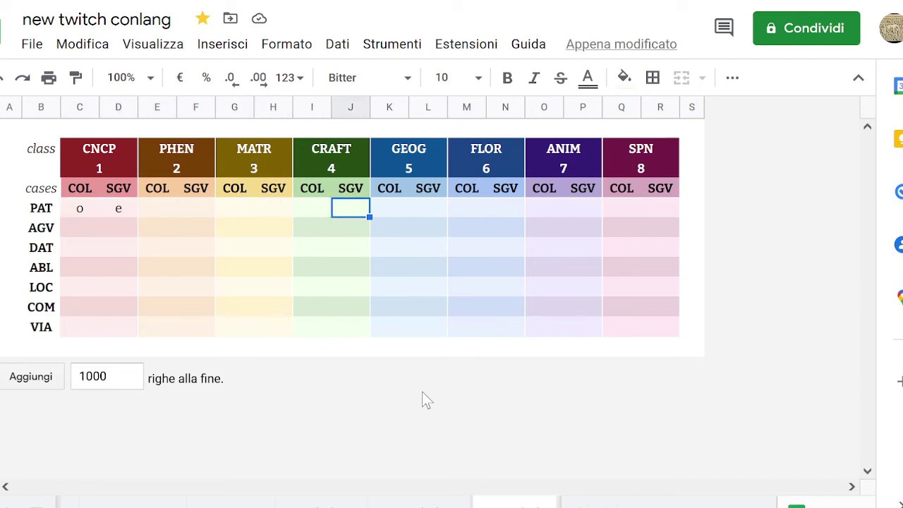
{"action": "key", "text": "Right"}
{"action": "type", "text": "u"}
{"action": "key", "text": "Right"}
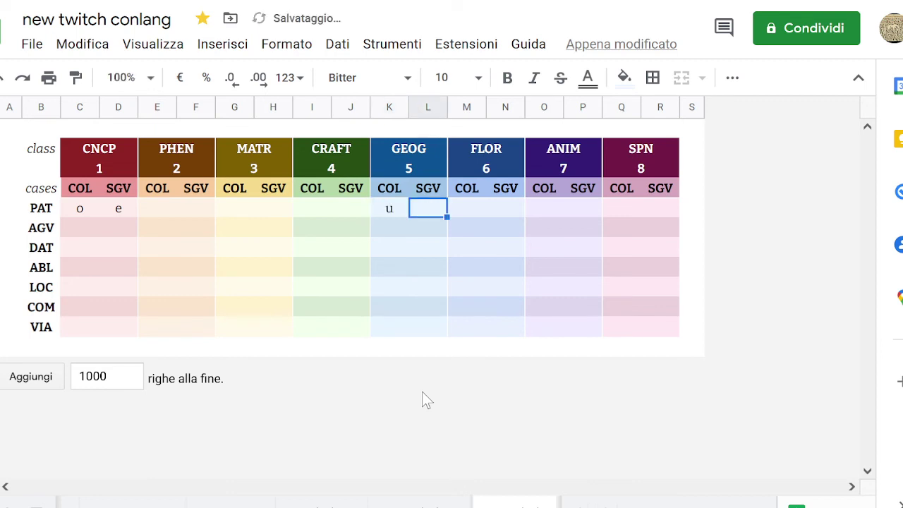
{"action": "type", "text": "i"}
{"action": "key", "text": "Return"}
{"action": "key", "text": "Up"}
{"action": "key", "text": "Left"}
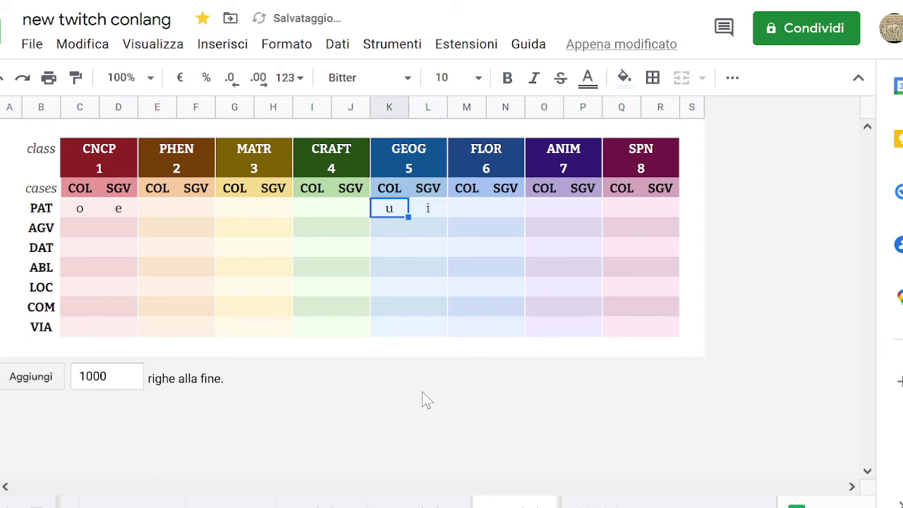
{"action": "key", "text": "Right"}
{"action": "key", "text": "Right"}
{"action": "key", "text": "Left"}
{"action": "key", "text": "Left"}
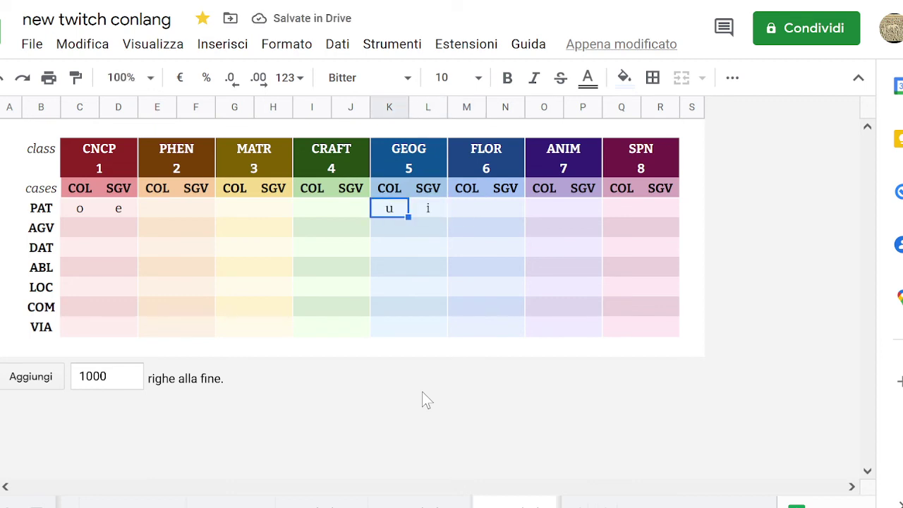
{"action": "key", "text": "Right"}
{"action": "key", "text": "Left"}
{"action": "key", "text": "Right"}
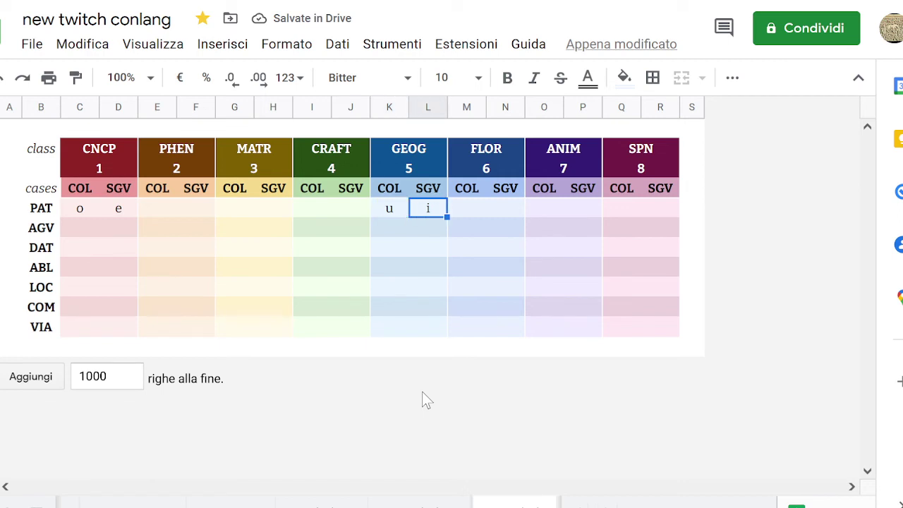
{"action": "key", "text": "Left"}
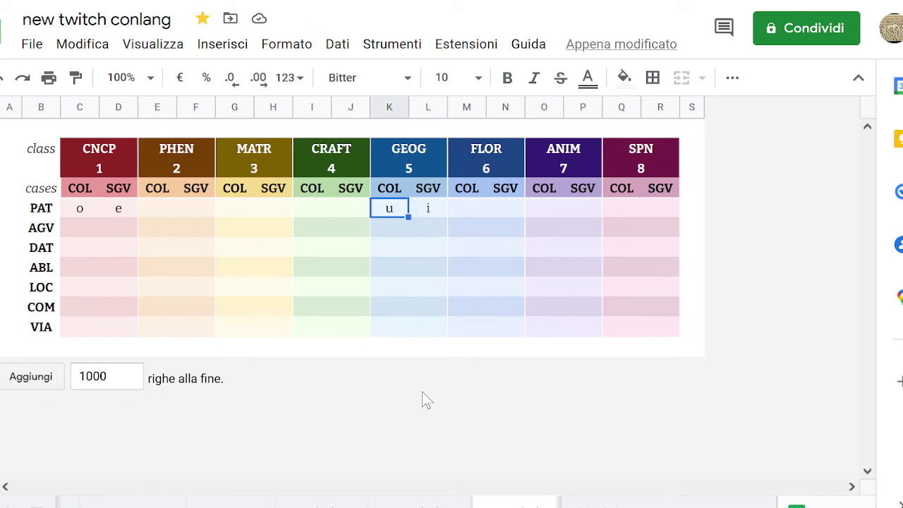
{"action": "key", "text": "Down"}
{"action": "key", "text": "Up"}
{"action": "key", "text": "Right"}
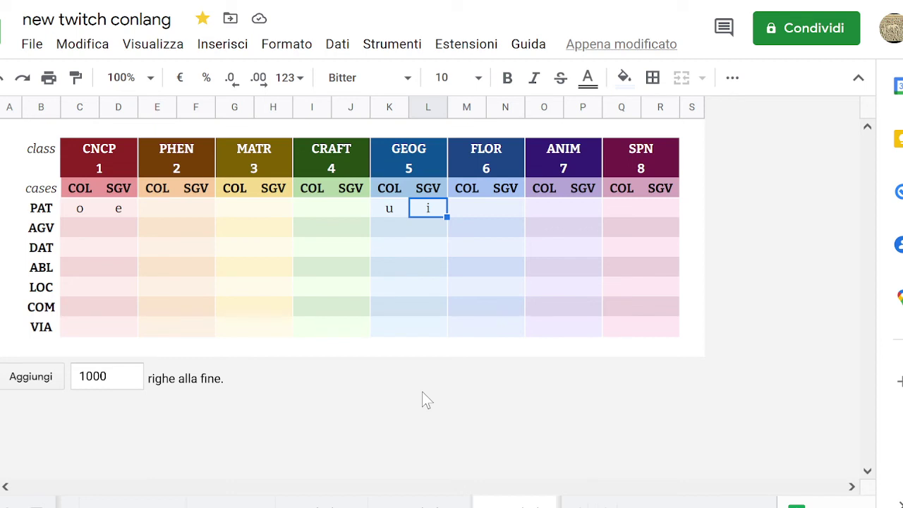
{"action": "key", "text": "Left"}
{"action": "key", "text": "Left"}
{"action": "key", "text": "Left"}
{"action": "key", "text": "Left"}
{"action": "key", "text": "Left"}
{"action": "key", "text": "Left"}
{"action": "key", "text": "Left"}
{"action": "key", "text": "Left"}
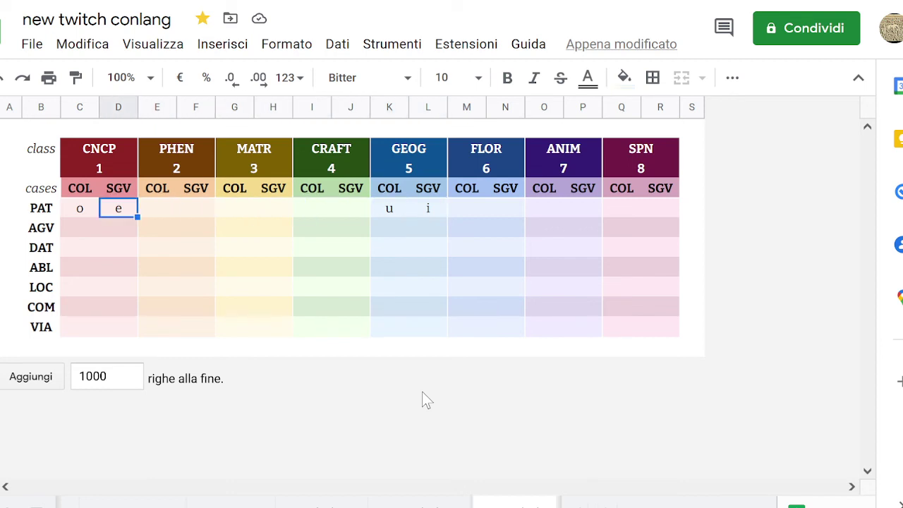
{"action": "key", "text": "Right"}
{"action": "key", "text": "Right"}
{"action": "key", "text": "Right"}
{"action": "key", "text": "Right"}
{"action": "key", "text": "Right"}
{"action": "key", "text": "Right"}
{"action": "key", "text": "Right"}
{"action": "key", "text": "Right"}
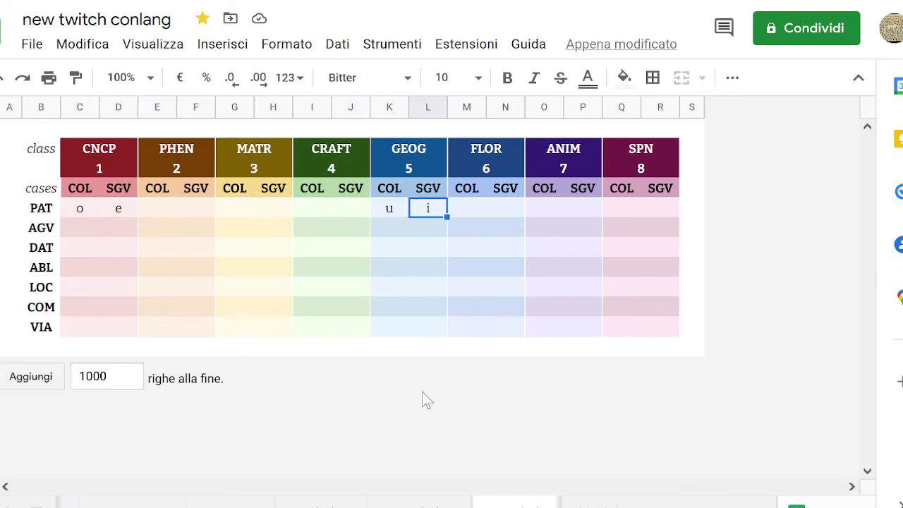
{"action": "key", "text": "Right"}
{"action": "key", "text": "Left"}
{"action": "key", "text": "Left"}
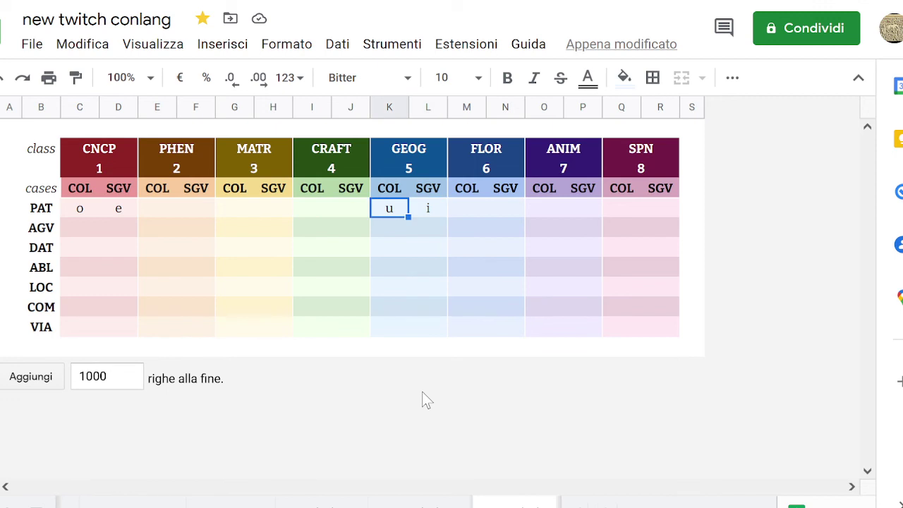
{"action": "key", "text": "Up"}
{"action": "key", "text": "Down"}
{"action": "key", "text": "Up"}
{"action": "key", "text": "Right"}
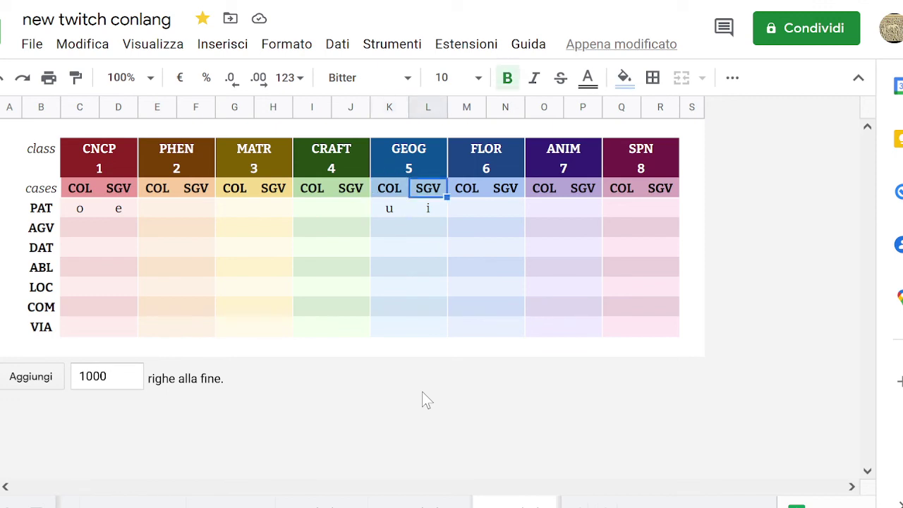
{"action": "key", "text": "Down"}
{"action": "key", "text": "Up"}
{"action": "key", "text": "Down"}
{"action": "key", "text": "Up"}
Clear the COL and SGV endings in the PAT row of class 5, GEOG.
{"action": "key", "text": "Down"}
{"action": "key", "text": "shift+Left"}
{"action": "key", "text": "Delete"}
Clear the COL and SGV endings in the PAT row of class 1, CNCP.
{"action": "key", "text": "Left"}
{"action": "key", "text": "Left"}
{"action": "key", "text": "Left"}
{"action": "key", "text": "Left"}
{"action": "key", "text": "Left"}
{"action": "key", "text": "Left"}
{"action": "key", "text": "Left"}
{"action": "key", "text": "Left"}
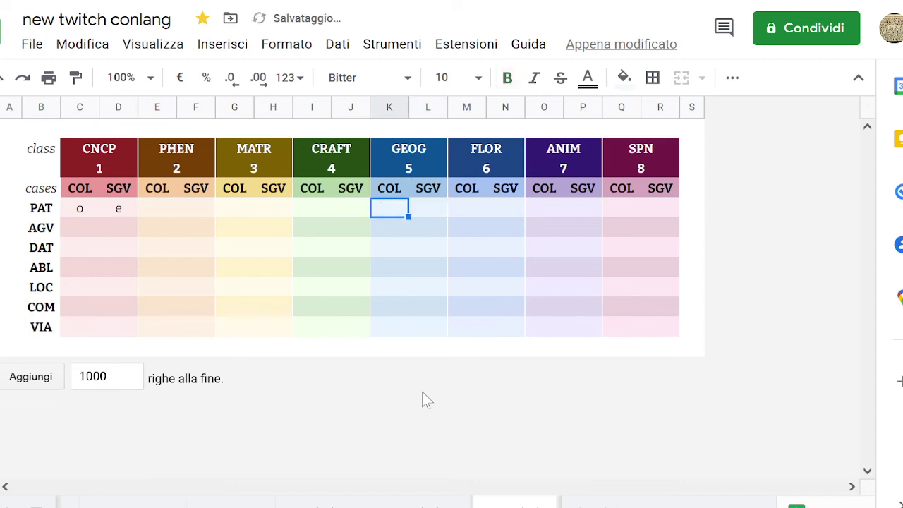
{"action": "key", "text": "shift+Left"}
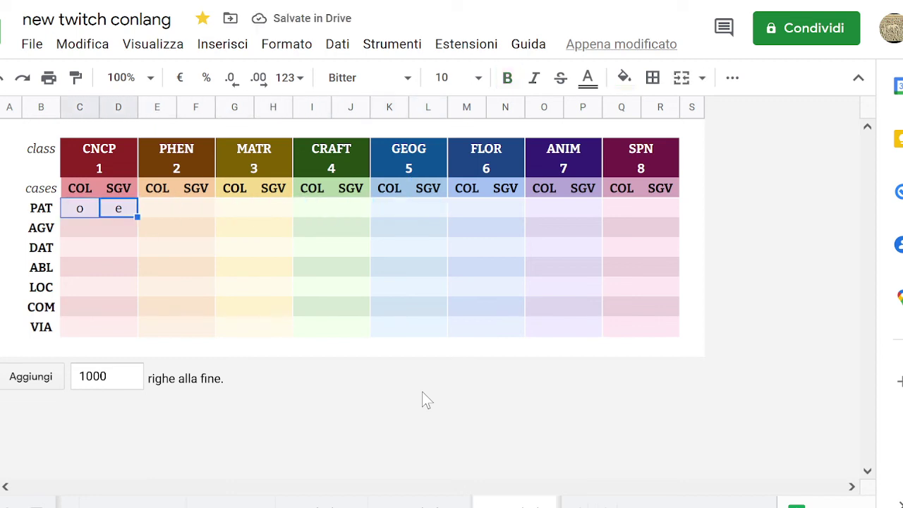
{"action": "key", "text": "Delete"}
{"action": "key", "text": "Right"}
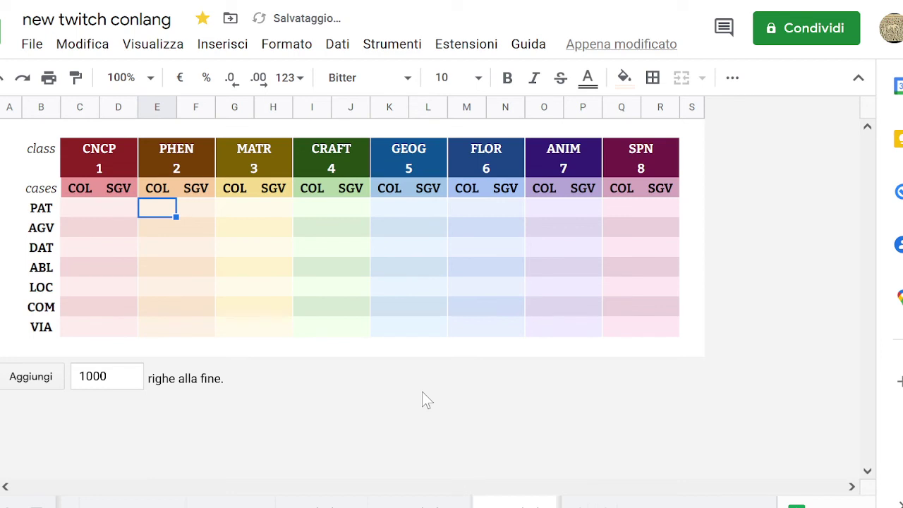
{"action": "key", "text": "Left"}
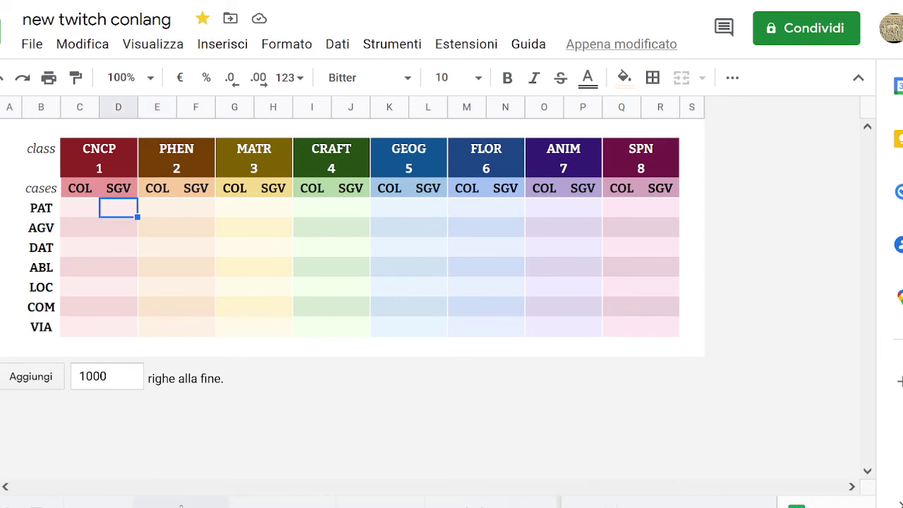
Switch to the sheet listing item status and add a note to the vowels item beginning "keep in mind: noun classes".
{"action": "left_click", "coordinate": [182, 506]}
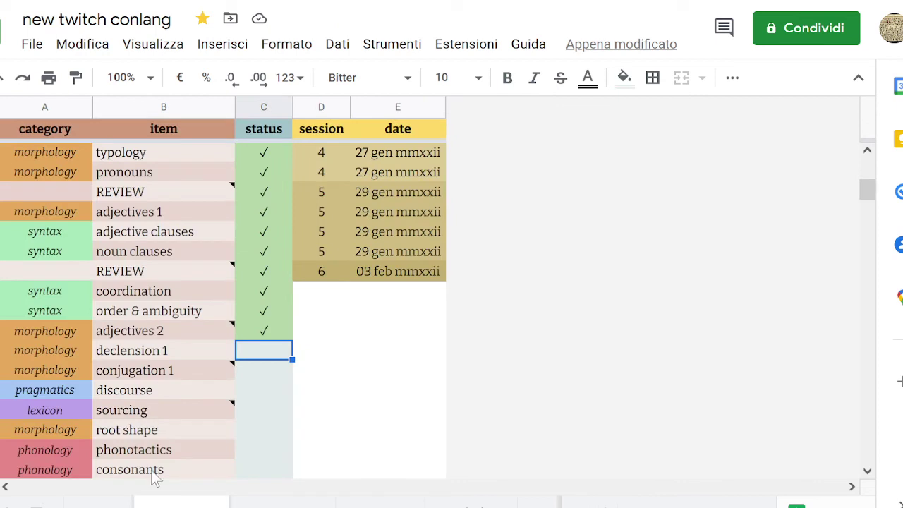
{"action": "scroll", "coordinate": [168, 467], "scroll_direction": "down", "scroll_amount": 3}
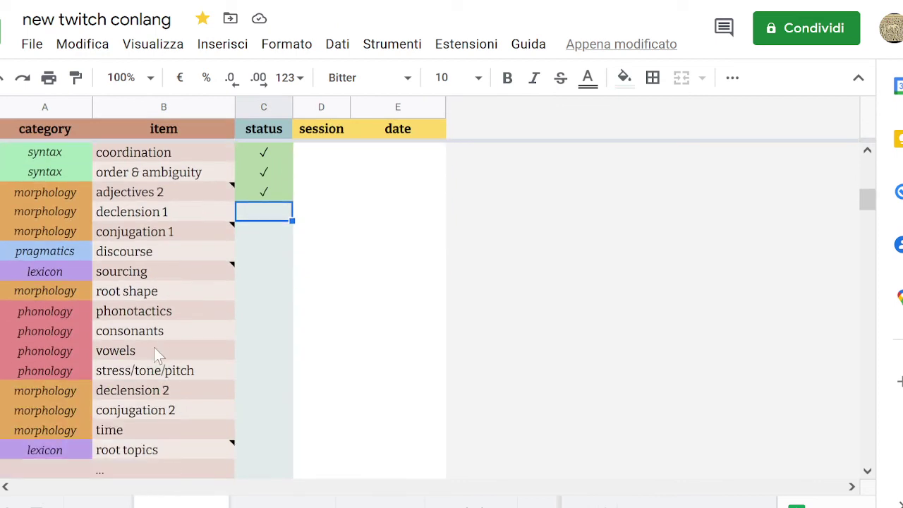
{"action": "left_click", "coordinate": [155, 350]}
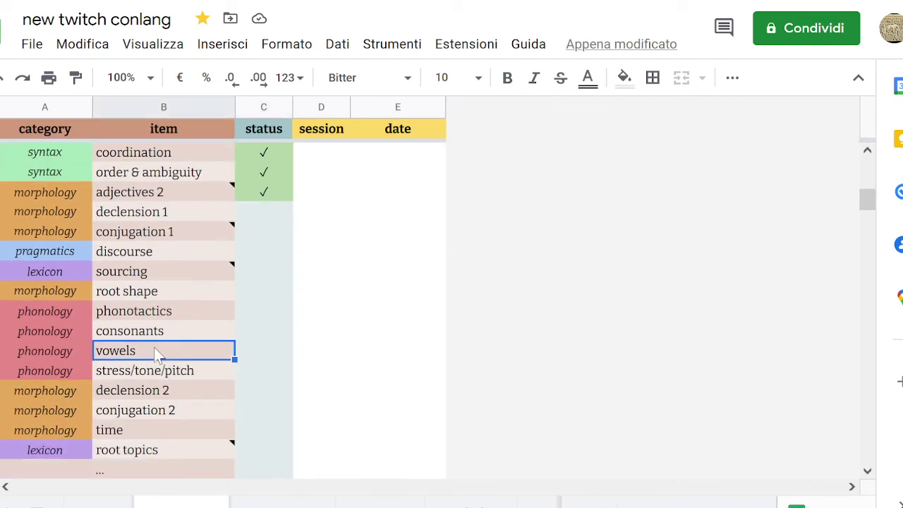
{"action": "key", "text": "shift+F2"}
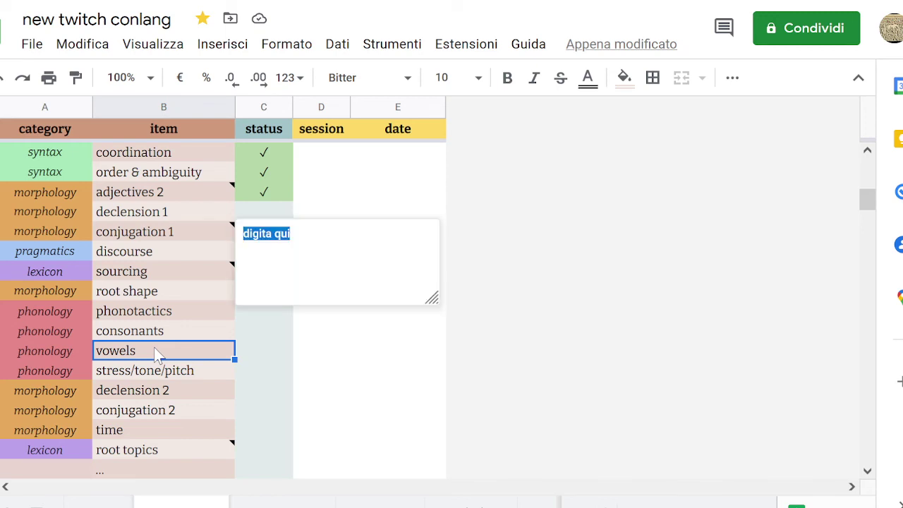
{"action": "type", "text": "keep in mind: "}
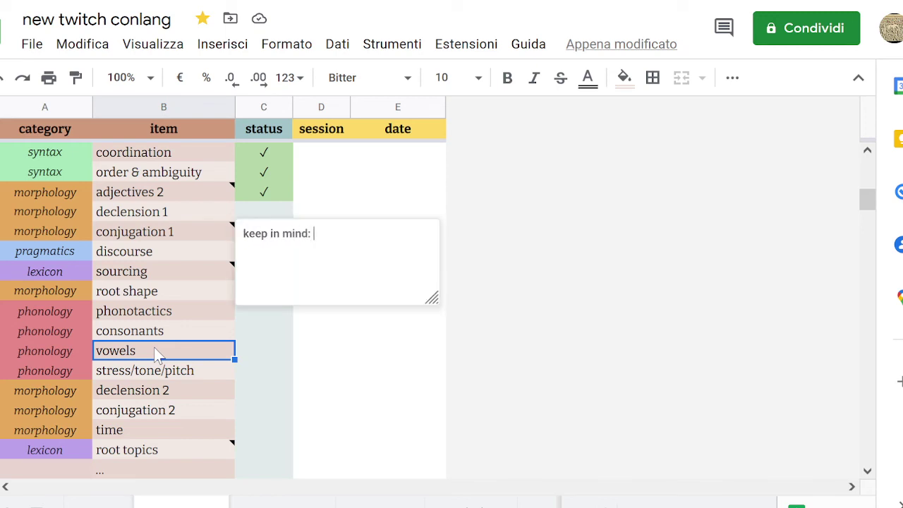
{"action": "type", "text": "c"}
{"action": "key", "text": "BackSpace"}
{"action": "type", "text": "con"}
{"action": "key", "text": "BackSpace"}
{"action": "key", "text": "BackSpace"}
{"action": "key", "text": "BackSpace"}
{"action": "type", "text": "noun classes e ~ o"}
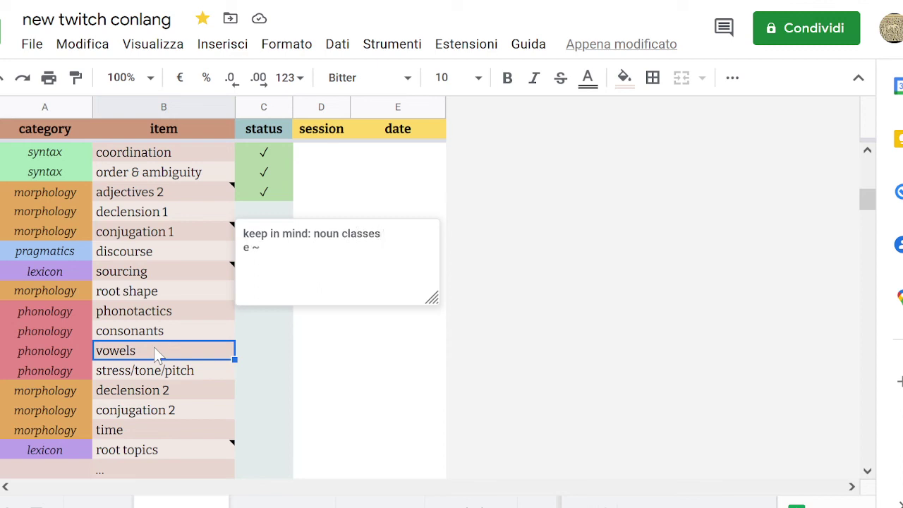
Complete the vowels note with the separate lines "COLL ~ SGV", "o ~ e" and "u ~ i".
{"action": "key", "text": "BackSpace"}
{"action": "key", "text": "BackSpace"}
{"action": "key", "text": "BackSpace"}
{"action": "key", "text": "BackSpace"}
{"action": "key", "text": "BackSpace"}
{"action": "type", "text": "o ~ e"}
{"action": "key", "text": "Up"}
{"action": "key", "text": "Return"}
{"action": "type", "text": "COLL ~ SGV o ~ e u ~ i"}
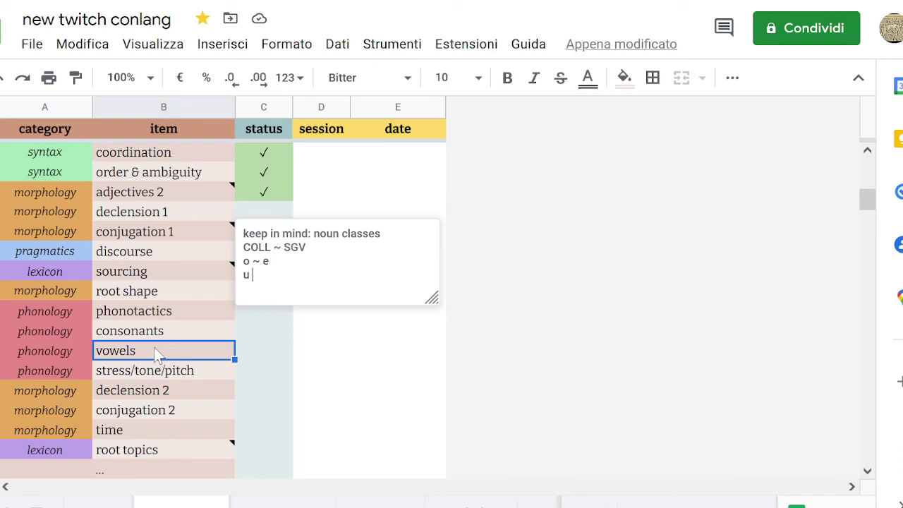
{"action": "key", "text": "Up"}
{"action": "key", "text": "Up"}
{"action": "left_click", "coordinate": [136, 335]}
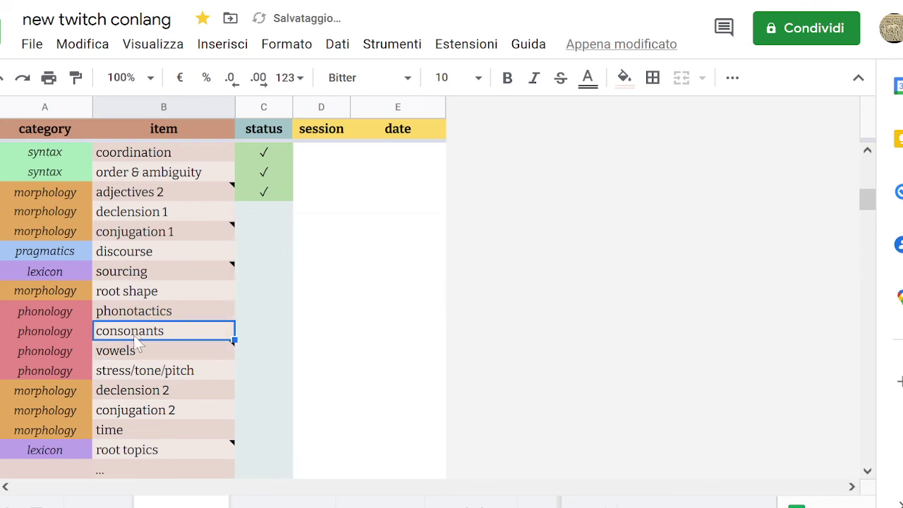
Add a note to the phonotactics item reading "keep in mind:" with "word-class suffixes between root & cases" on a new line.
{"action": "left_click", "coordinate": [142, 318]}
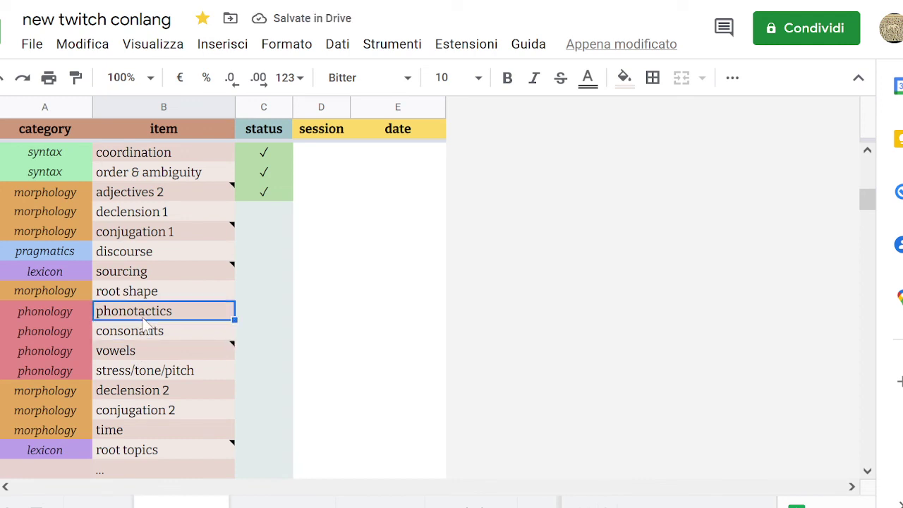
{"action": "key", "text": "shift+F2"}
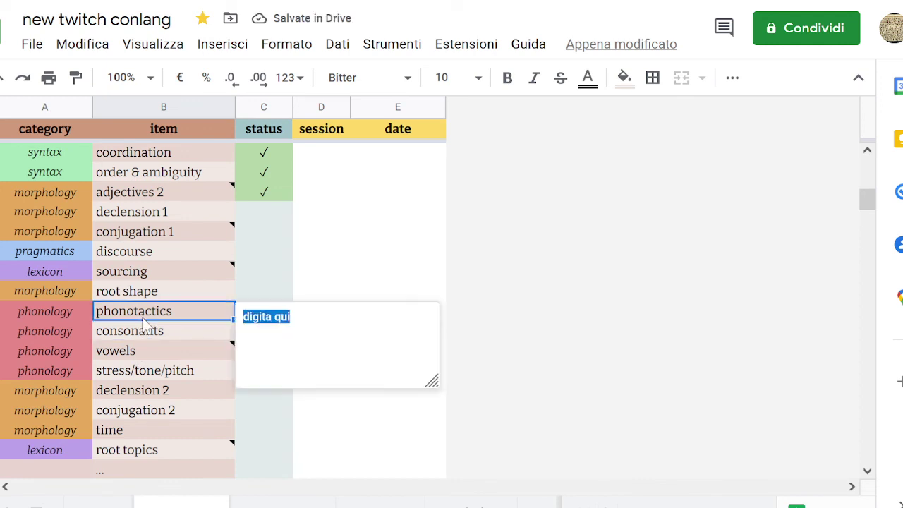
{"action": "type", "text": "keep in "}
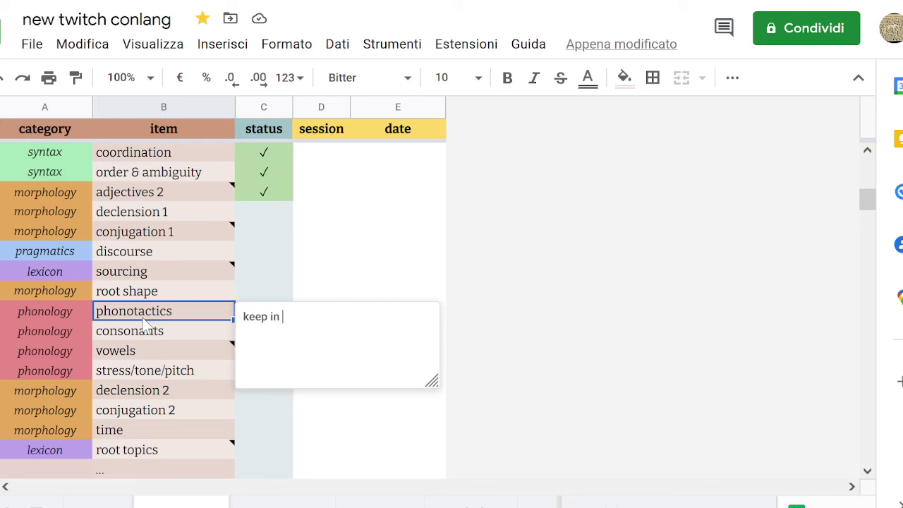
{"action": "type", "text": "mind:"}
{"action": "type", "text": "word-cla"}
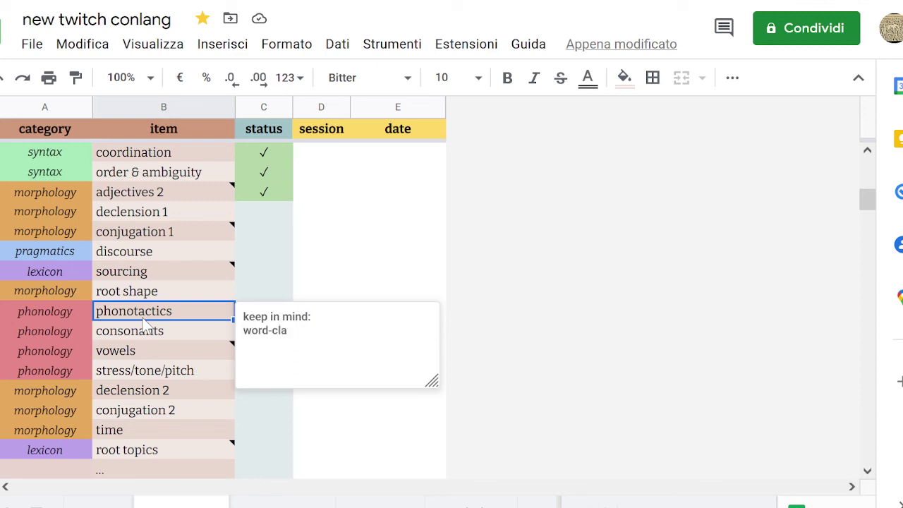
{"action": "type", "text": "ss suffixes between root &"}
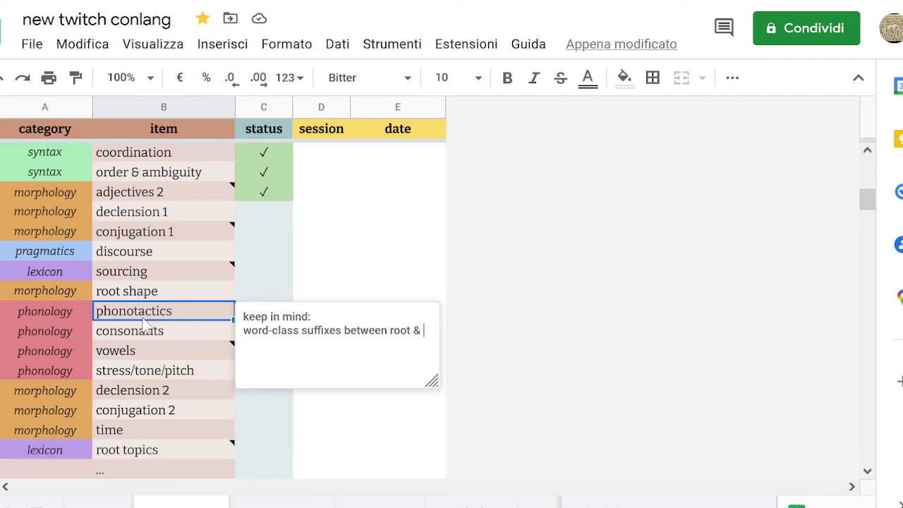
{"action": "type", "text": " cases"}
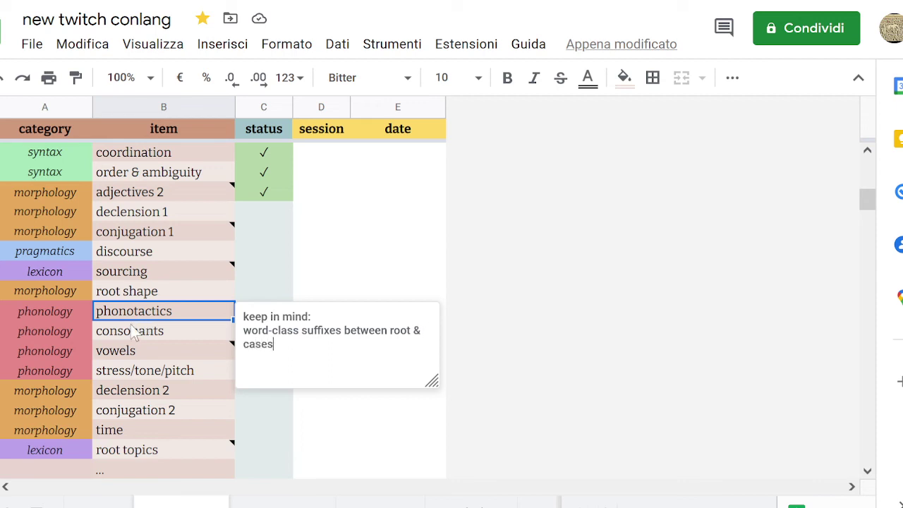
{"action": "left_click", "coordinate": [132, 328]}
{"action": "left_click", "coordinate": [139, 319]}
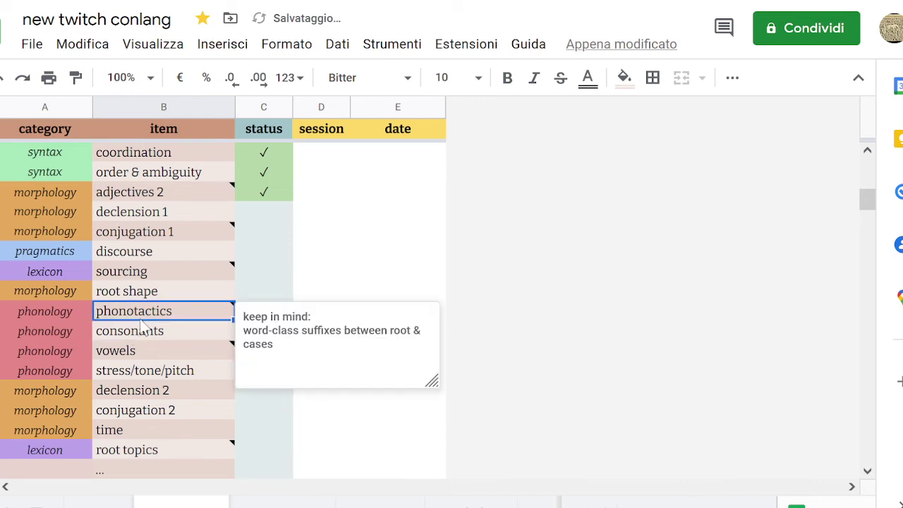
Add the line "@ least six legal coda consonants" to the end of the phonotactics note.
{"action": "left_click", "coordinate": [333, 343]}
{"action": "key", "text": "Return"}
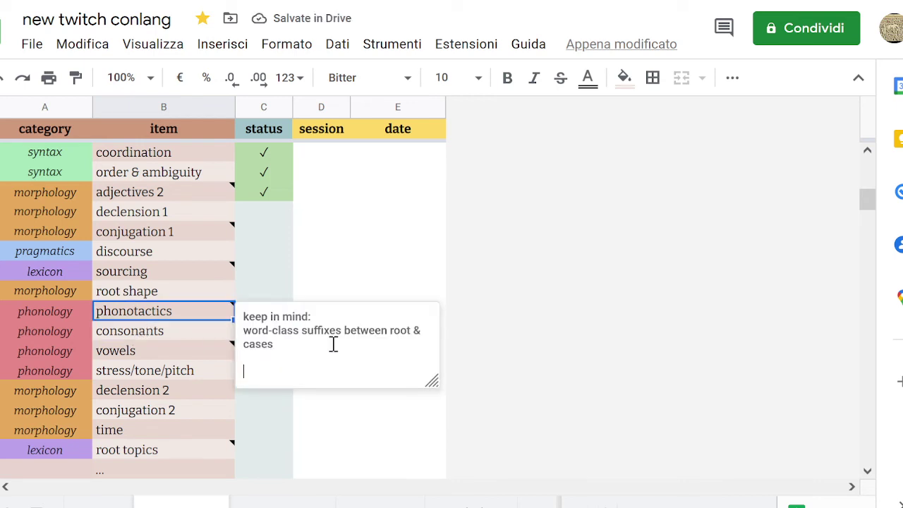
{"action": "key", "text": "BackSpace"}
{"action": "type", "text": "-"}
{"action": "key", "text": "BackSpace"}
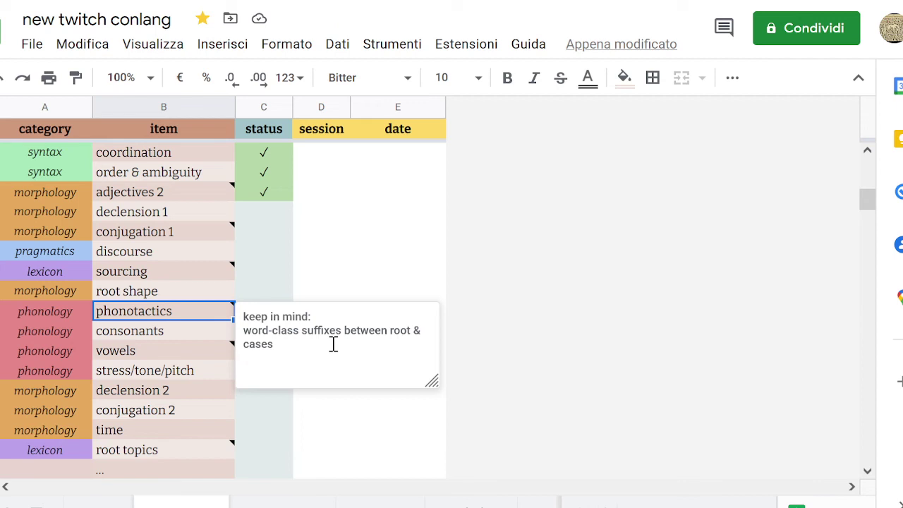
{"action": "type", "text": "@ least six legal coda con"}
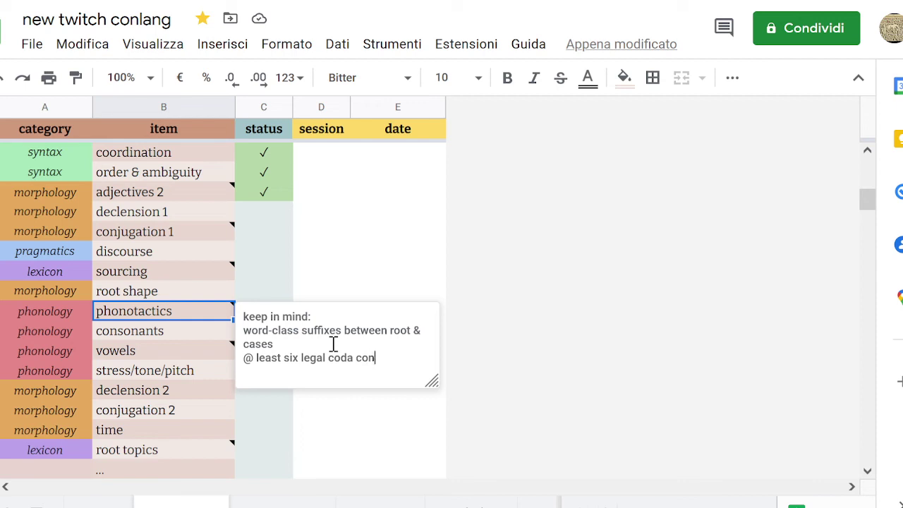
{"action": "type", "text": "sonants"}
{"action": "left_click", "coordinate": [28, 309]}
Switch to the noun declension table and look over its empty case rows across the classes.
{"action": "left_click", "coordinate": [151, 190]}
{"action": "left_click", "coordinate": [151, 215]}
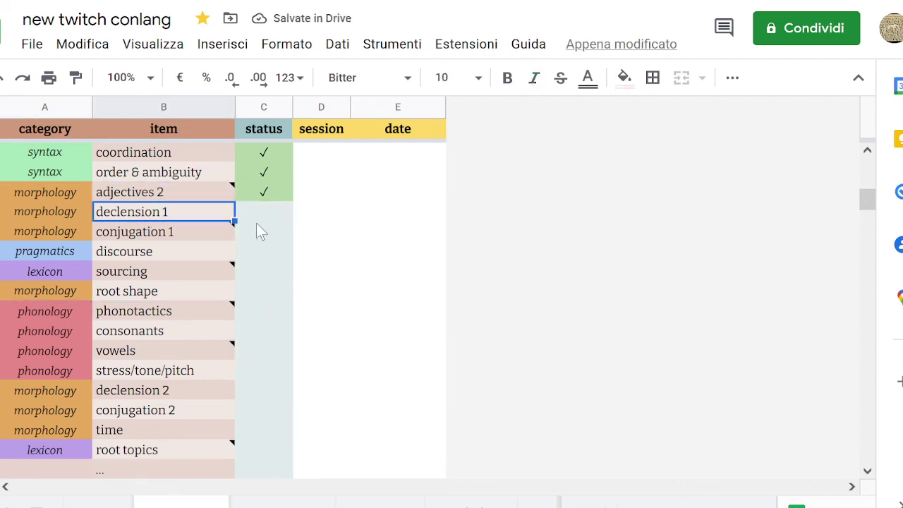
{"action": "left_click", "coordinate": [288, 219]}
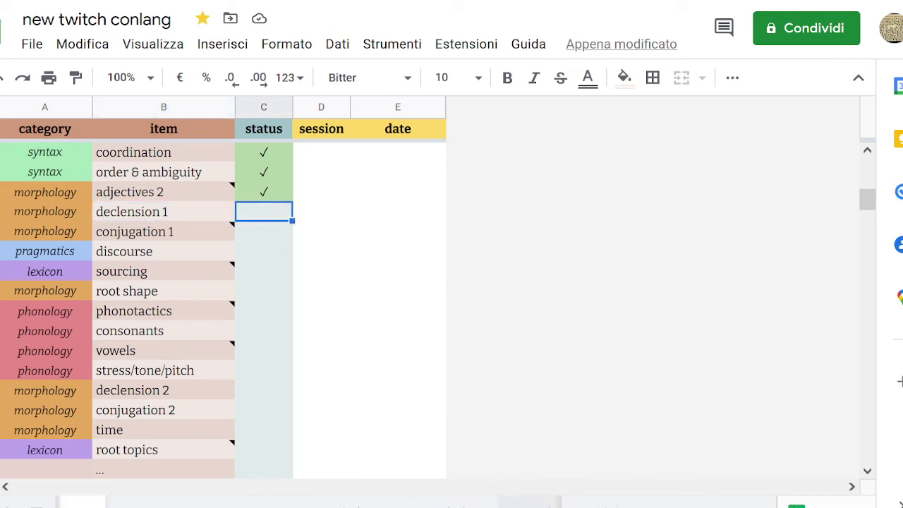
{"action": "left_click", "coordinate": [529, 502]}
{"action": "left_click", "coordinate": [240, 292]}
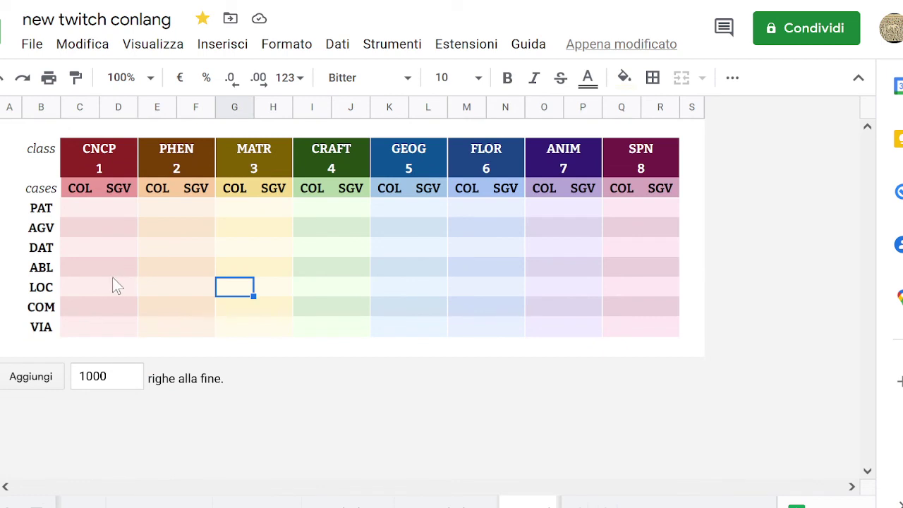
{"action": "left_click", "coordinate": [113, 276]}
{"action": "key", "text": "Down"}
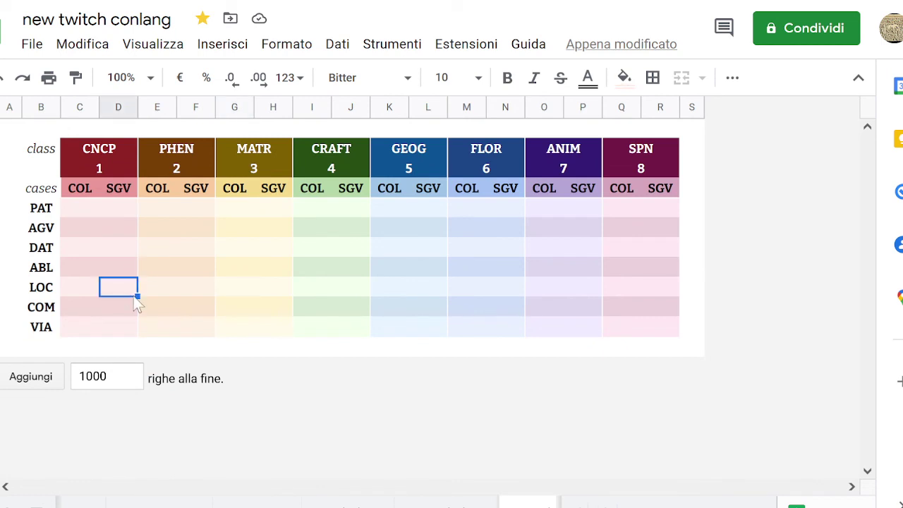
{"action": "key", "text": "Down"}
{"action": "key", "text": "Left"}
{"action": "key", "text": "Up"}
{"action": "key", "text": "Down"}
{"action": "key", "text": "Right"}
{"action": "key", "text": "Right"}
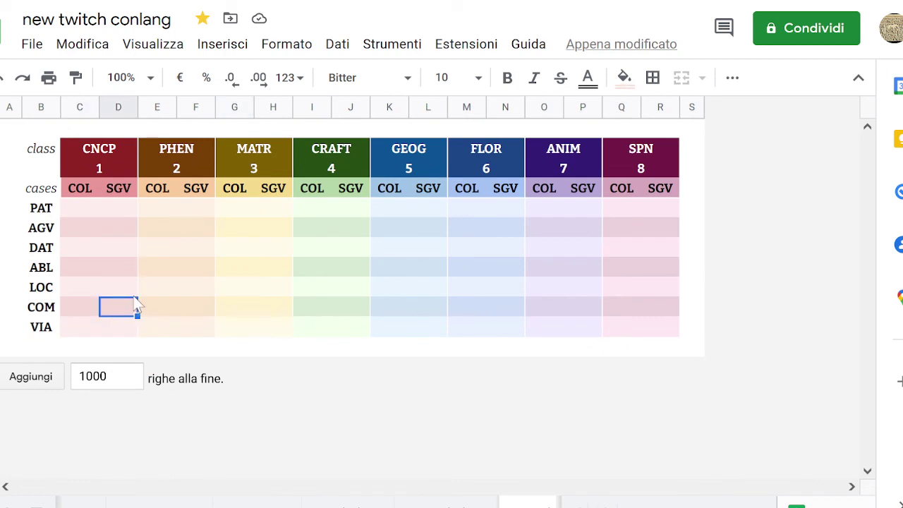
{"action": "key", "text": "Up"}
{"action": "key", "text": "Down"}
{"action": "key", "text": "Down"}
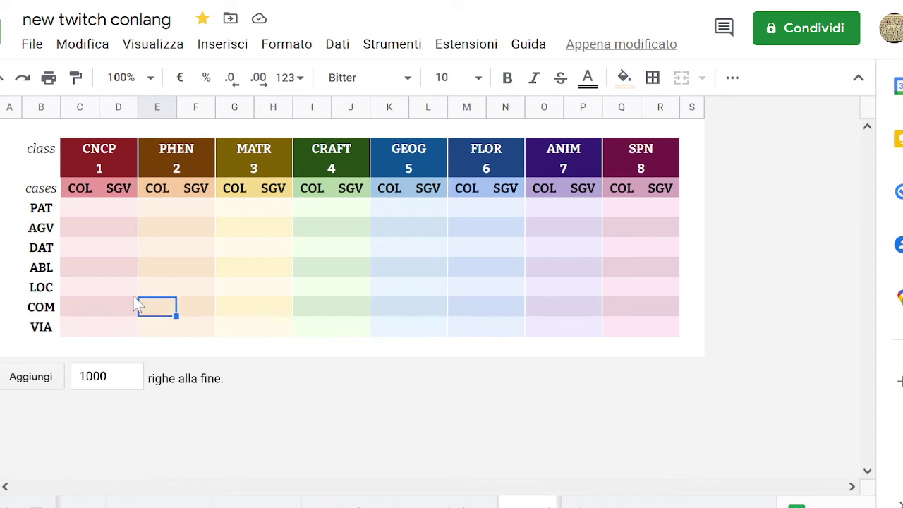
{"action": "key", "text": "Up"}
{"action": "key", "text": "Down"}
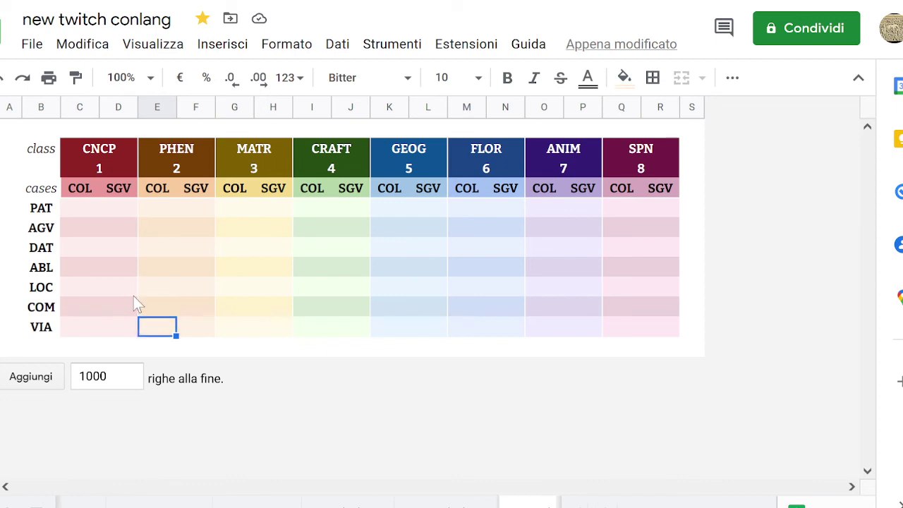
{"action": "key", "text": "Up"}
{"action": "key", "text": "Down"}
{"action": "key", "text": "Left"}
{"action": "key", "text": "Up"}
{"action": "key", "text": "Right"}
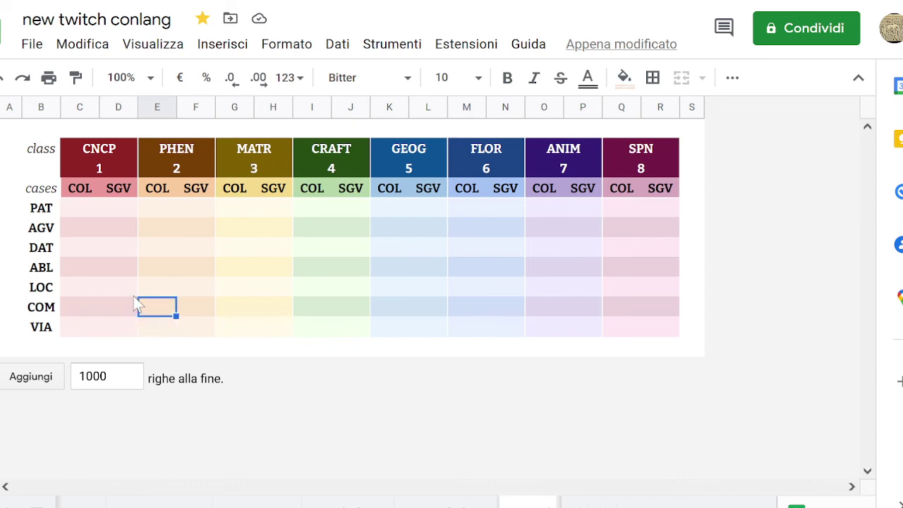
{"action": "key", "text": "Left"}
{"action": "key", "text": "Right"}
{"action": "key", "text": "Down"}
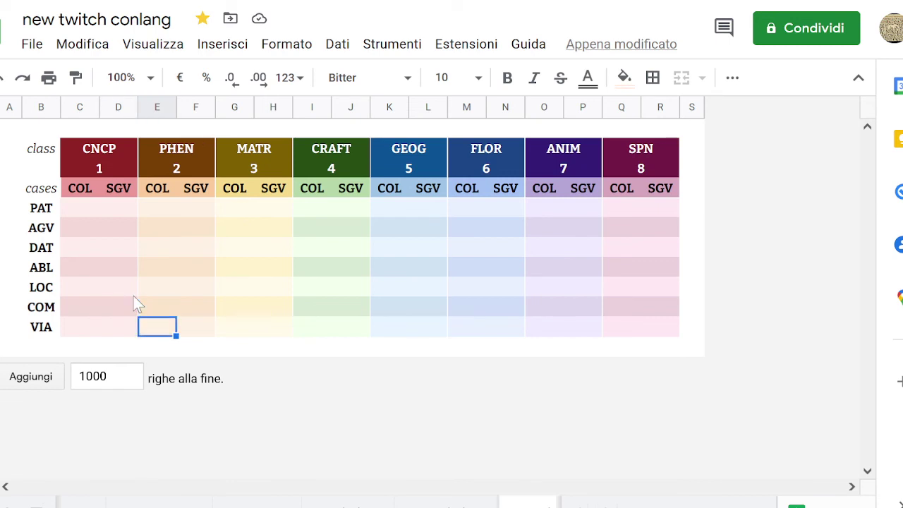
{"action": "key", "text": "Right"}
{"action": "key", "text": "Right"}
{"action": "key", "text": "Right"}
{"action": "key", "text": "Right"}
{"action": "key", "text": "Right"}
{"action": "key", "text": "Right"}
{"action": "key", "text": "Right"}
{"action": "key", "text": "Right"}
{"action": "key", "text": "Right"}
{"action": "key", "text": "Right"}
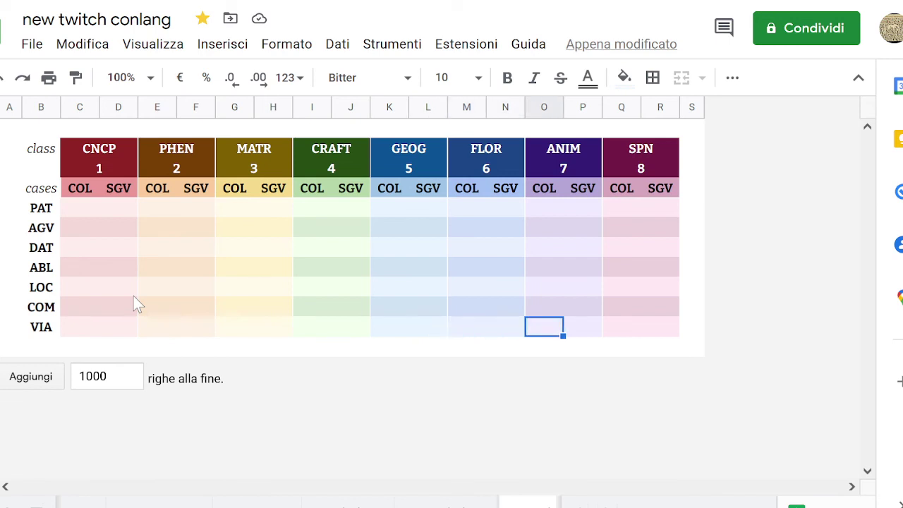
{"action": "key", "text": "Up"}
{"action": "key", "text": "Up"}
{"action": "key", "text": "Up"}
{"action": "key", "text": "Up"}
{"action": "key", "text": "Up"}
{"action": "key", "text": "Up"}
{"action": "key", "text": "Down"}
{"action": "key", "text": "Down"}
{"action": "key", "text": "Down"}
{"action": "key", "text": "Down"}
{"action": "key", "text": "Down"}
{"action": "key", "text": "Down"}
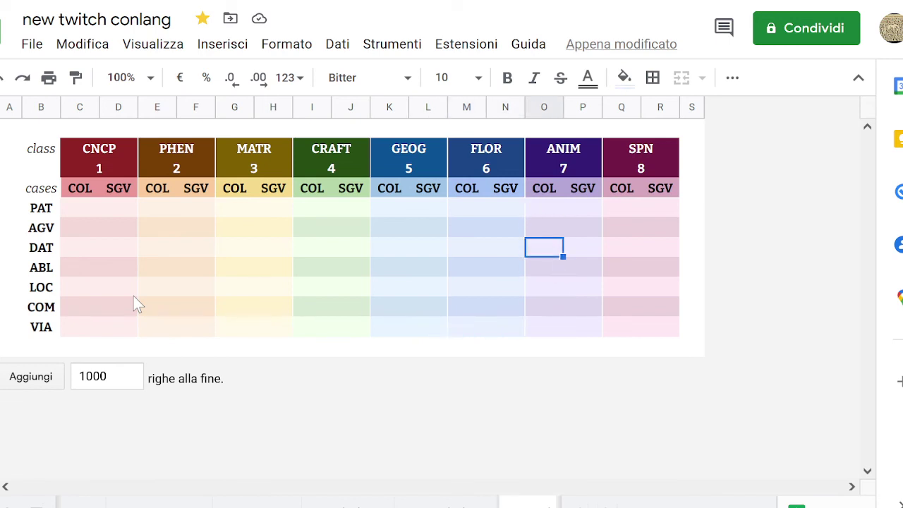
{"action": "key", "text": "Left"}
{"action": "key", "text": "Left"}
{"action": "key", "text": "Left"}
{"action": "key", "text": "Left"}
{"action": "key", "text": "Left"}
{"action": "key", "text": "Left"}
{"action": "key", "text": "Left"}
{"action": "key", "text": "Left"}
{"action": "key", "text": "Left"}
{"action": "key", "text": "Left"}
{"action": "key", "text": "Left"}
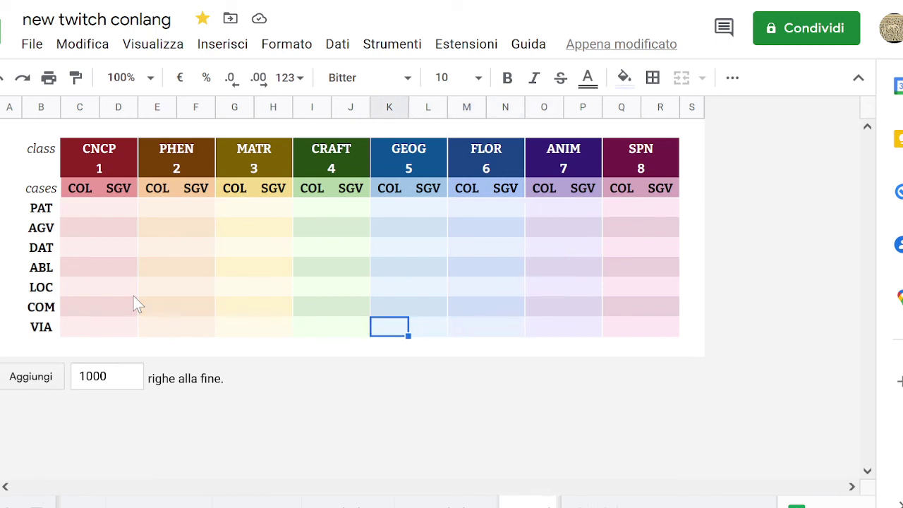
{"action": "key", "text": "Left"}
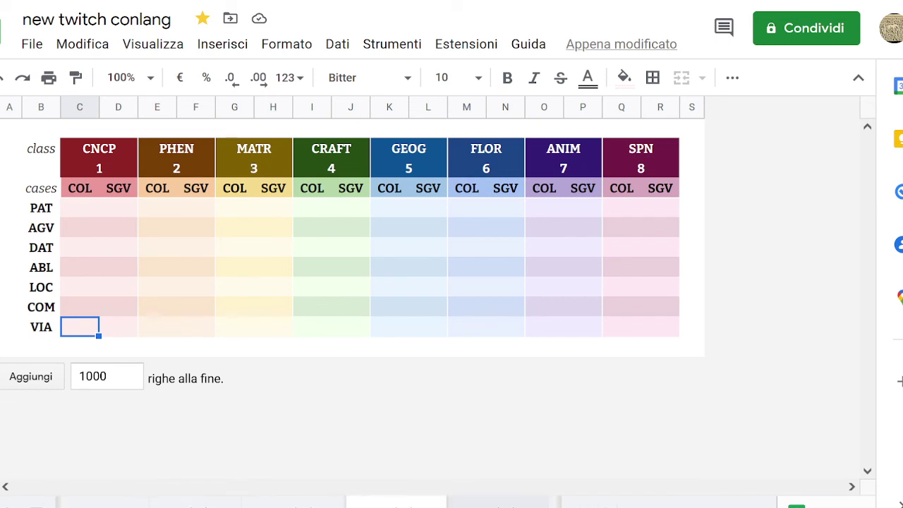
Examine the COL and SGV cells of the PAT row in classes 1 to 4.
{"action": "left_click", "coordinate": [211, 201]}
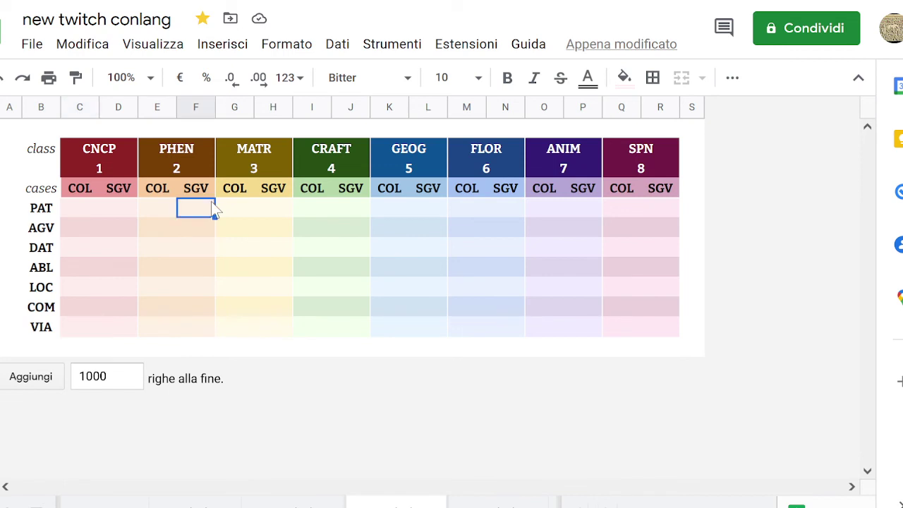
{"action": "key", "text": "Down"}
{"action": "key", "text": "Left"}
{"action": "key", "text": "Up"}
{"action": "key", "text": "Right"}
{"action": "key", "text": "Right"}
{"action": "key", "text": "Right"}
{"action": "key", "text": "Right"}
{"action": "key", "text": "Right"}
{"action": "key", "text": "Right"}
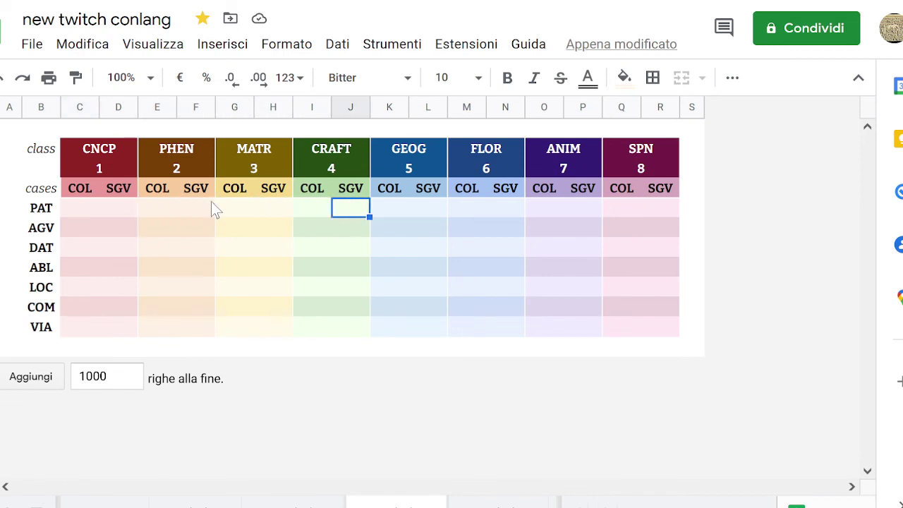
{"action": "key", "text": "Left"}
{"action": "key", "text": "Left"}
{"action": "key", "text": "Left"}
{"action": "key", "text": "Left"}
{"action": "key", "text": "Right"}
{"action": "key", "text": "Right"}
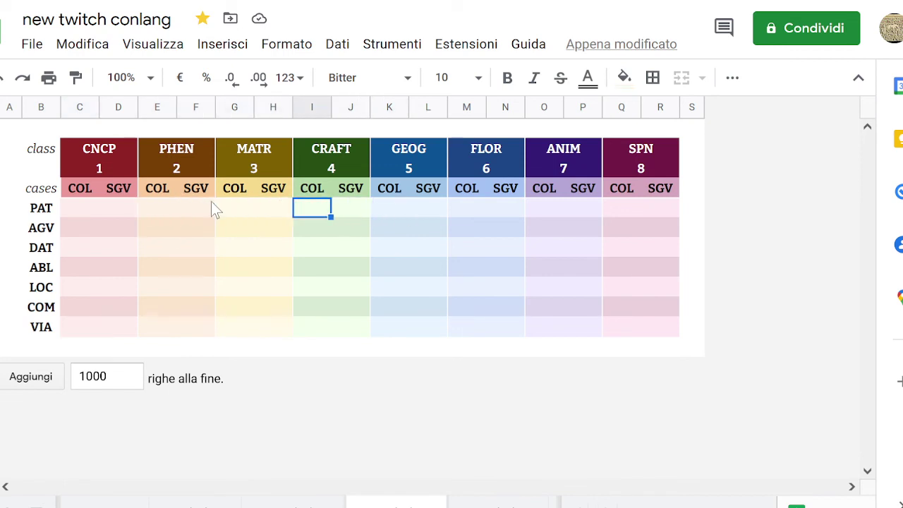
{"action": "key", "text": "Left"}
{"action": "key", "text": "Left"}
{"action": "key", "text": "Left"}
{"action": "key", "text": "Left"}
{"action": "key", "text": "Left"}
{"action": "key", "text": "Right"}
{"action": "key", "text": "Right"}
{"action": "key", "text": "Right"}
{"action": "key", "text": "Right"}
{"action": "key", "text": "Right"}
{"action": "key", "text": "Right"}
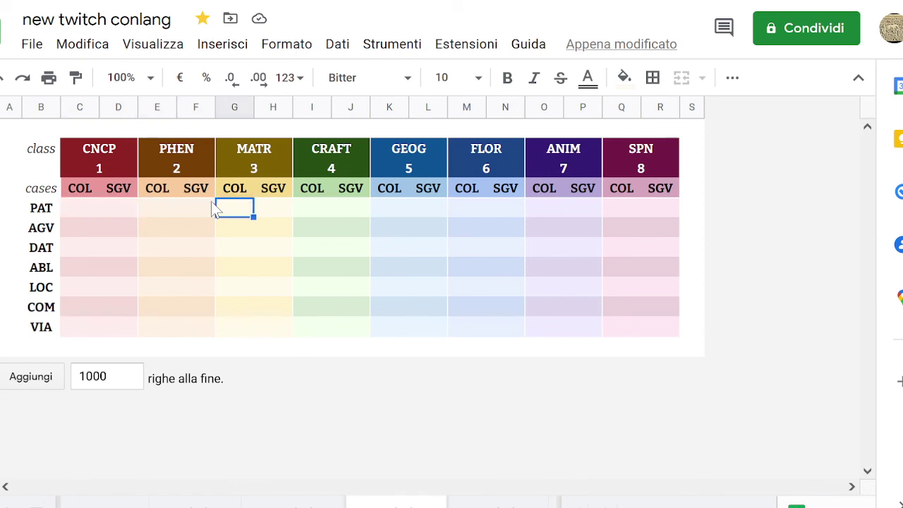
{"action": "left_click", "coordinate": [119, 212]}
{"action": "key", "text": "Left"}
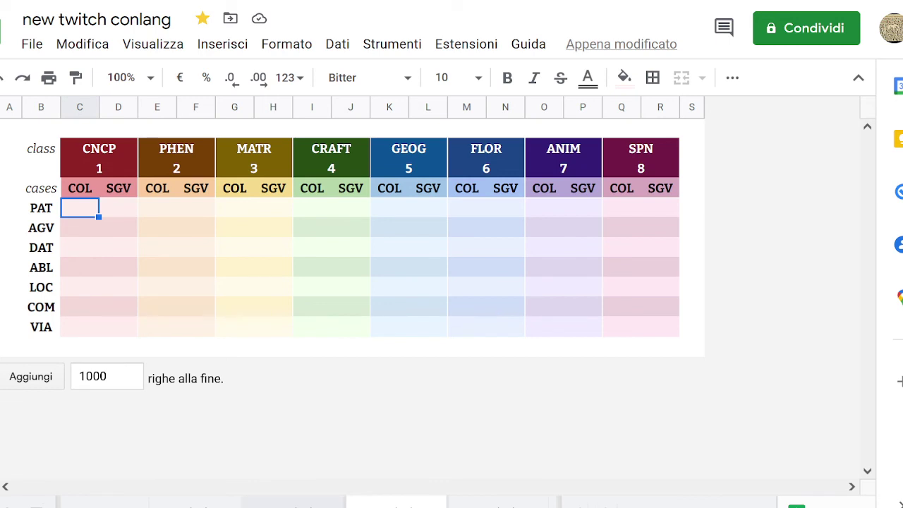
Switch to the sheet describing noun classes and cases and enter "ROOT·Gender-CASE" in the cell below "suffixes".
{"action": "key", "text": "ctrl+shift+Page_Up"}
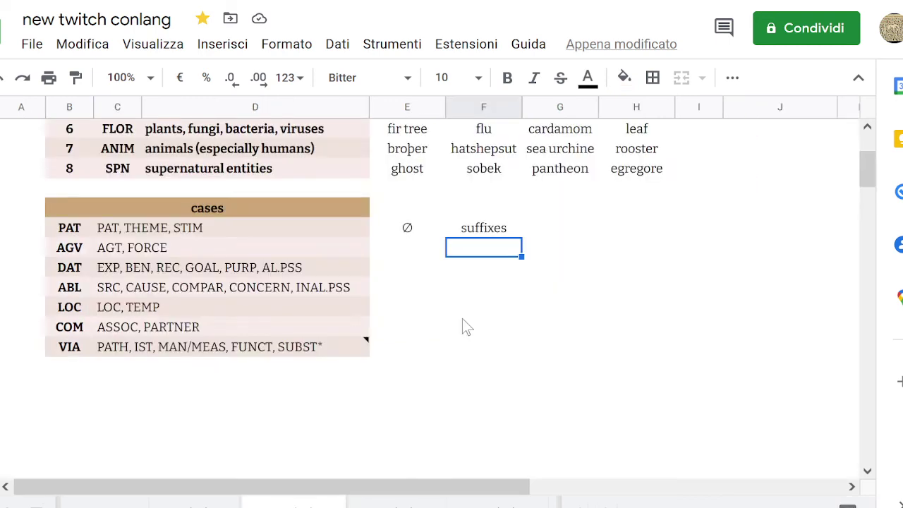
{"action": "type", "text": "R"}
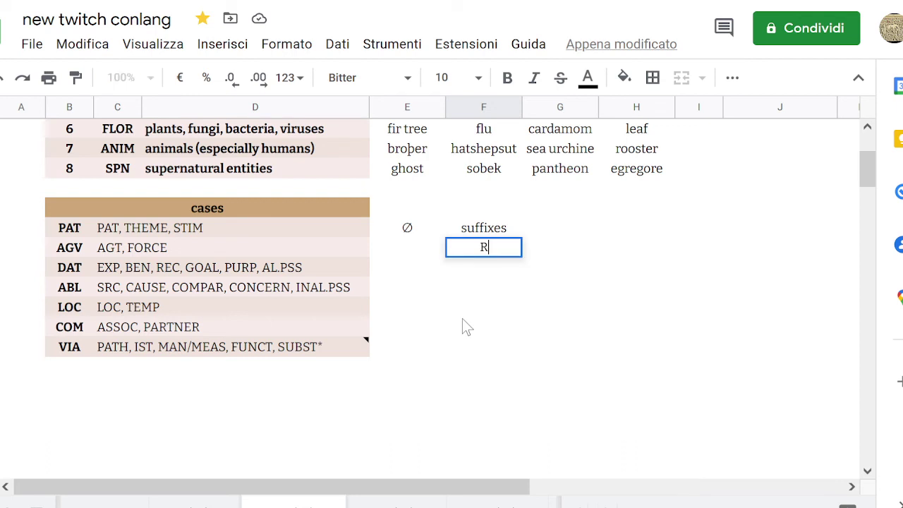
{"action": "type", "text": "OOT·Gender"}
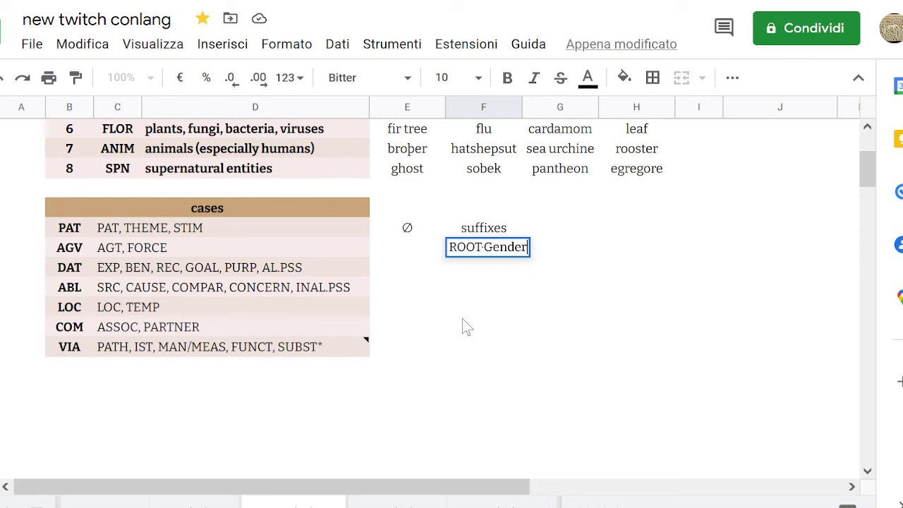
{"action": "type", "text": "="}
{"action": "key", "text": "BackSpace"}
{"action": "type", "text": "-CASE"}
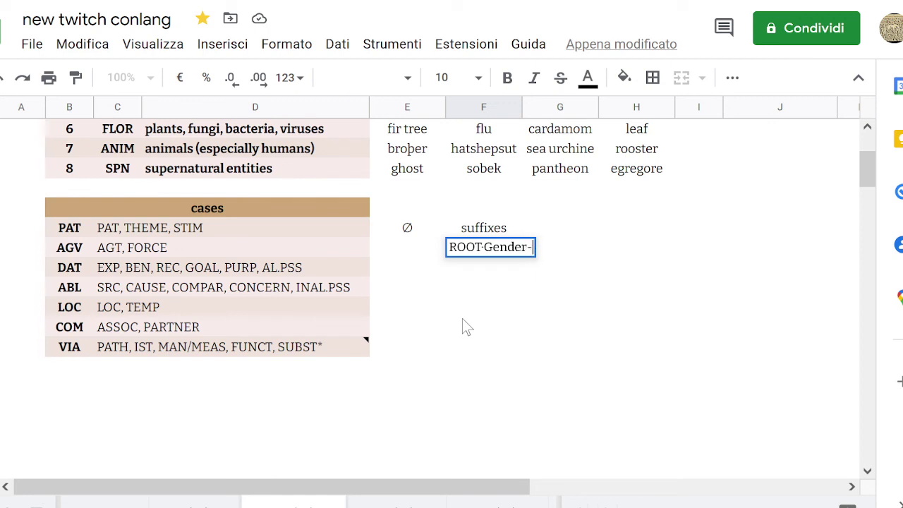
Replace "Gender" with "CLASS" in the suffix pattern so it reads "ROOT·CLASS-CASE".
{"action": "left_click", "coordinate": [528, 247]}
{"action": "key", "text": "shift+Left"}
{"action": "key", "text": "shift+Left"}
{"action": "key", "text": "shift+Left"}
{"action": "key", "text": "shift+Left"}
{"action": "key", "text": "shift+Left"}
{"action": "key", "text": "shift+Left"}
{"action": "type", "text": "C"}
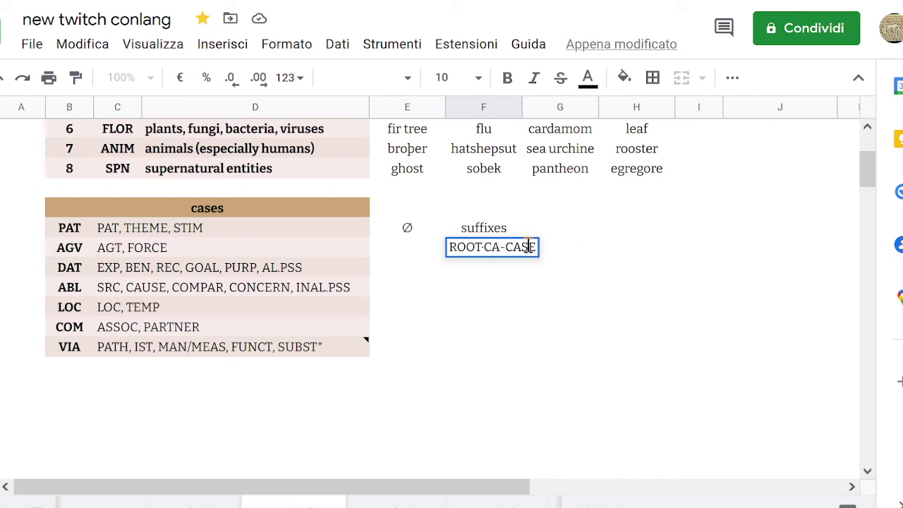
{"action": "type", "text": "LASS"}
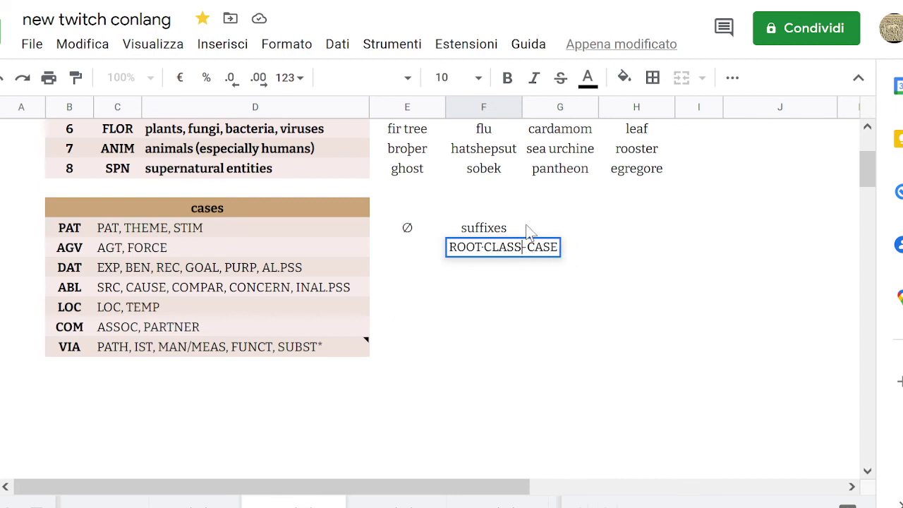
Commit the ROOT·CLASS-CASE entry and merge its cell in column F with the adjacent cell in column G.
{"action": "left_click", "coordinate": [527, 233]}
{"action": "key", "text": "Down"}
{"action": "key", "text": "shift+Left"}
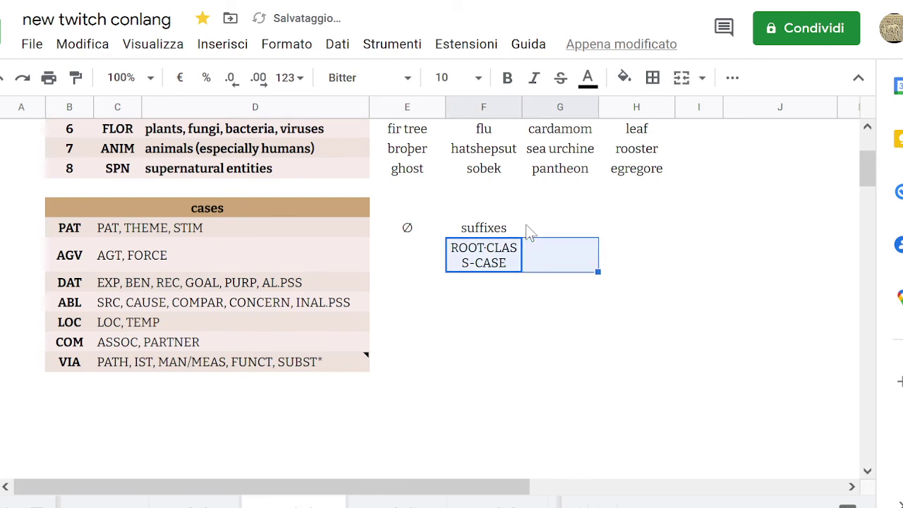
{"action": "left_click", "coordinate": [681, 77]}
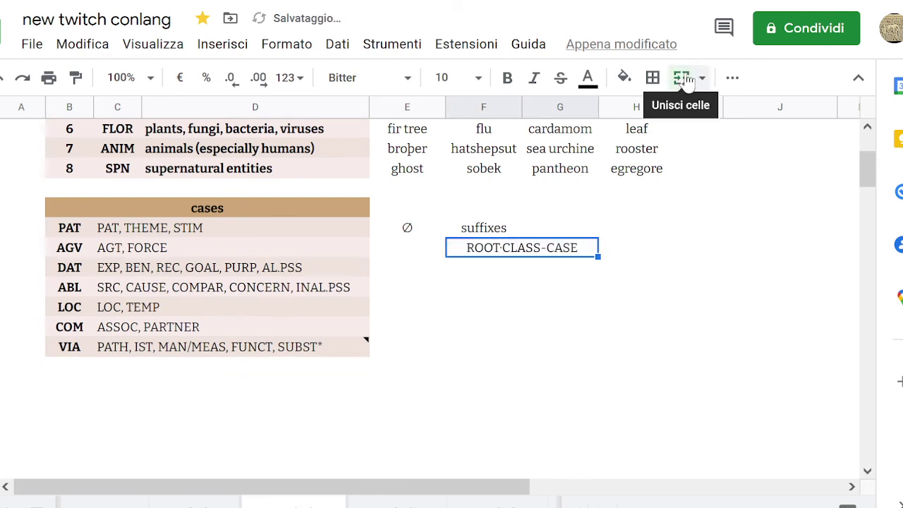
Merge the "suffixes" heading cell in column F with the adjacent cell in column G.
{"action": "key", "text": "Up"}
{"action": "key", "text": "shift+Right"}
{"action": "key", "text": "shift+Right"}
{"action": "key", "text": "shift+Left"}
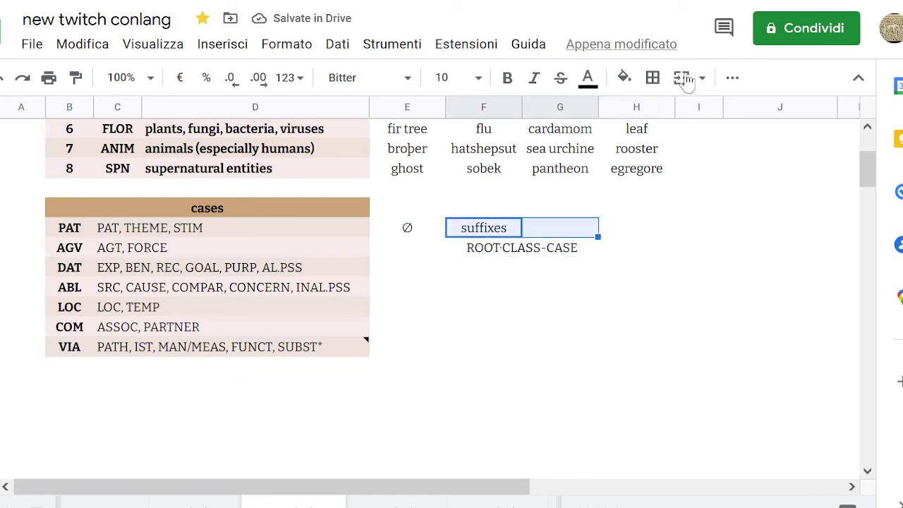
{"action": "left_click", "coordinate": [681, 78]}
{"action": "key", "text": "Down"}
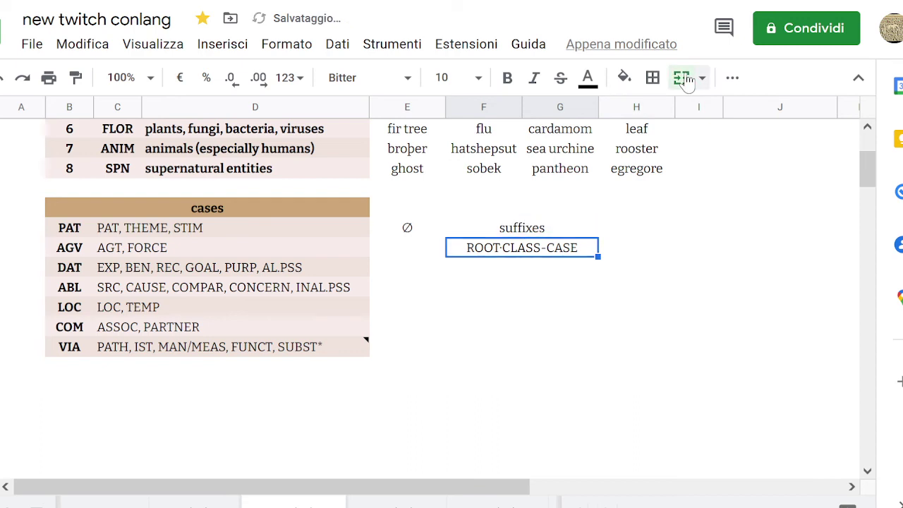
Examine the ROOT, CLASS and CASE parts of the suffix pattern and the separators between them, leaving the text unedited.
{"action": "double_click", "coordinate": [505, 251]}
{"action": "left_click", "coordinate": [505, 248]}
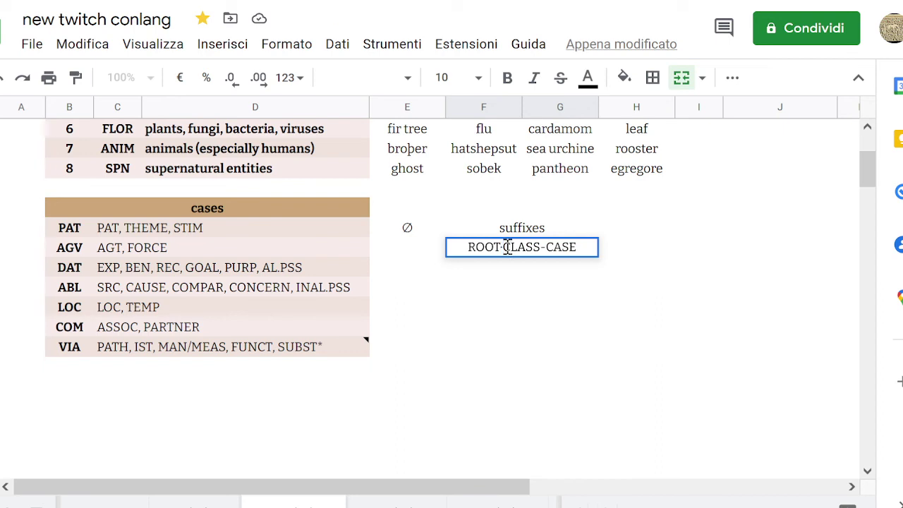
{"action": "key", "text": "shift+Left"}
{"action": "key", "text": "Left"}
{"action": "key", "text": "shift+Right"}
{"action": "key", "text": "shift+Right"}
{"action": "key", "text": "shift+Right"}
{"action": "key", "text": "Right"}
{"action": "key", "text": "shift+Right"}
{"action": "key", "text": "shift+Right"}
{"action": "key", "text": "shift+Right"}
{"action": "key", "text": "shift+Right"}
{"action": "key", "text": "shift+Right"}
{"action": "key", "text": "Left"}
{"action": "key", "text": "Right"}
{"action": "key", "text": "Right"}
{"action": "key", "text": "Right"}
{"action": "key", "text": "Right"}
{"action": "key", "text": "Right"}
{"action": "key", "text": "Right"}
{"action": "key", "text": "shift+Right"}
{"action": "key", "text": "shift+Right"}
{"action": "key", "text": "shift+Right"}
{"action": "key", "text": "shift+Right"}
{"action": "key", "text": "Left"}
{"action": "key", "text": "shift+Left"}
{"action": "key", "text": "Right"}
{"action": "key", "text": "shift+Left"}
{"action": "key", "text": "Right"}
{"action": "left_click", "coordinate": [591, 229]}
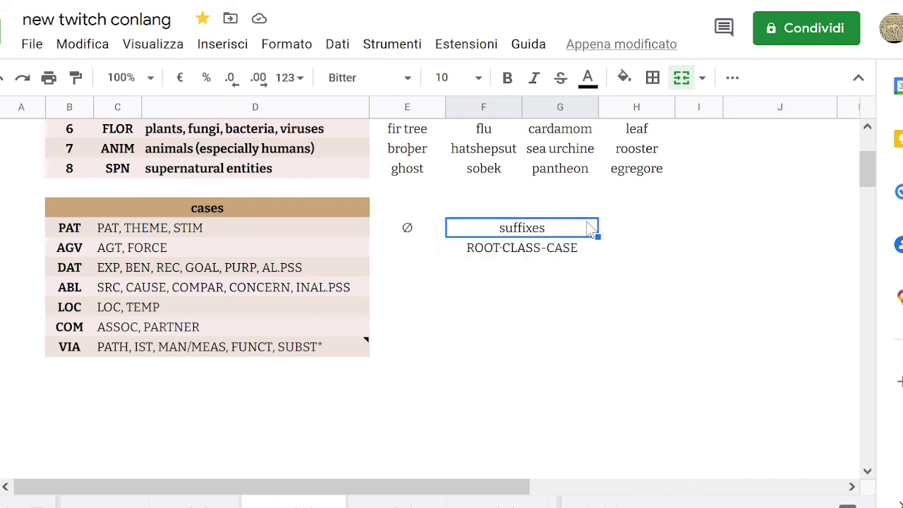
{"action": "key", "text": "Down"}
{"action": "left_click", "coordinate": [591, 229]}
{"action": "key", "text": "Down"}
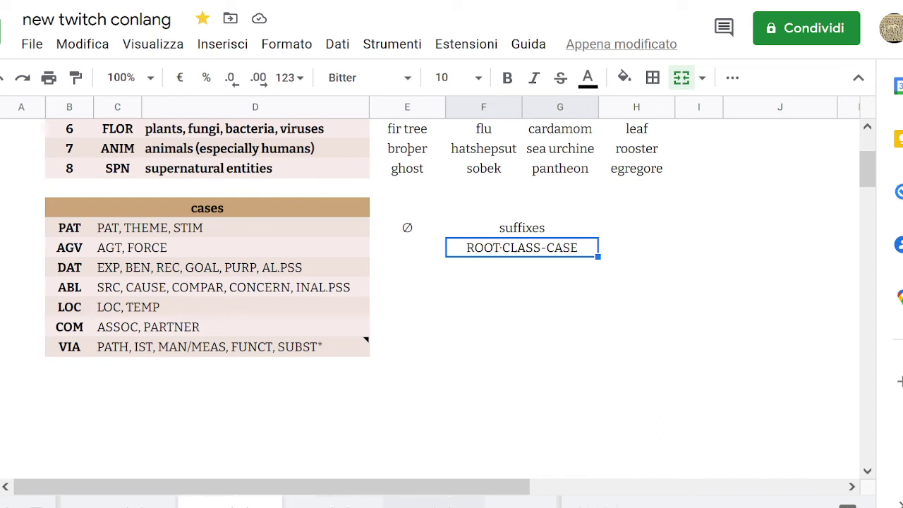
Switch to the sheet with the tense, aspect and mood tables and look over the upper table's past and nonpast rows.
{"action": "key", "text": "ctrl+Page_Down"}
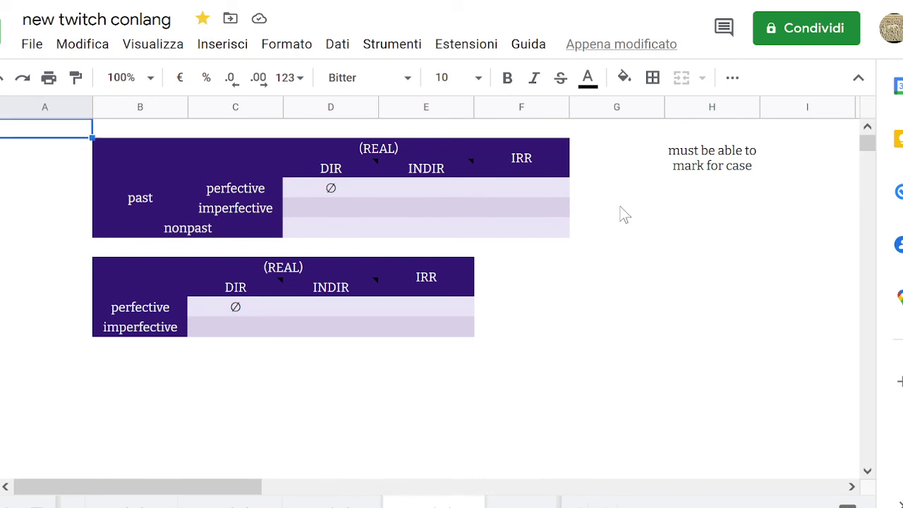
{"action": "key", "text": "Right"}
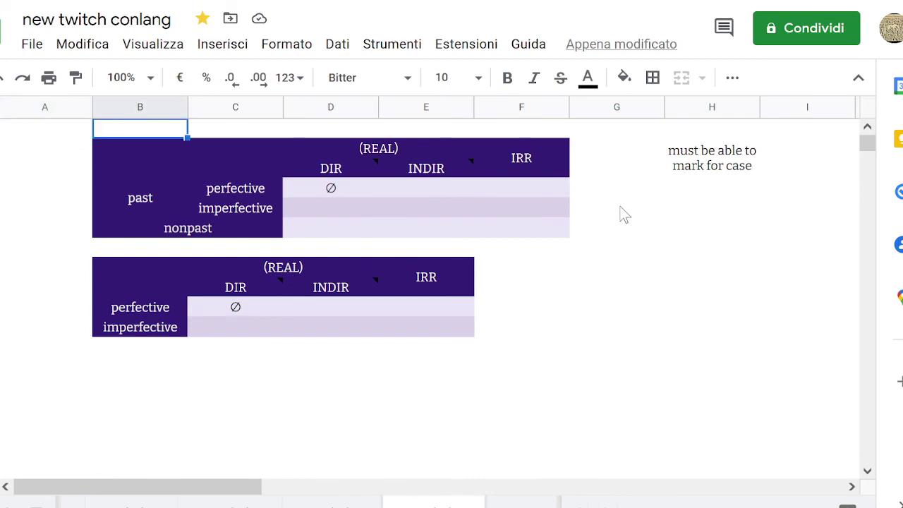
{"action": "key", "text": "Left"}
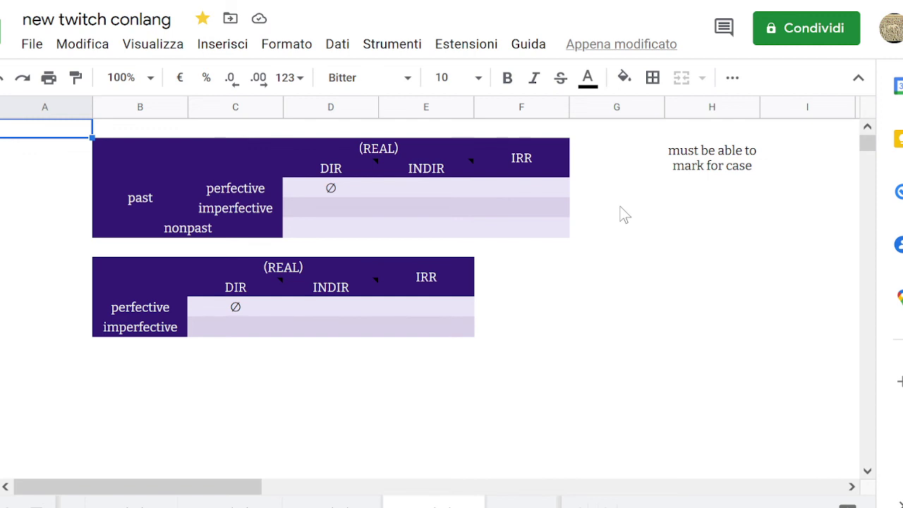
{"action": "key", "text": "Right"}
{"action": "key", "text": "Down"}
{"action": "key", "text": "Down"}
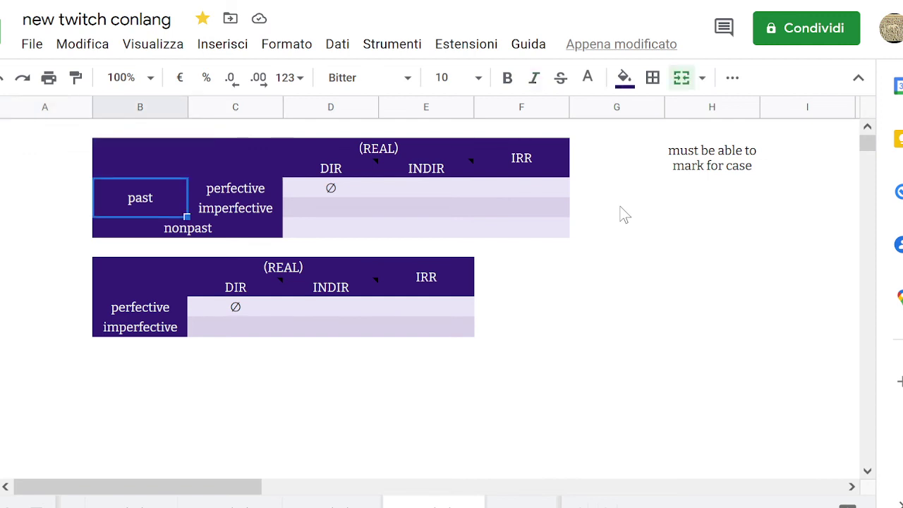
{"action": "key", "text": "Down"}
{"action": "key", "text": "Up"}
{"action": "key", "text": "Right"}
{"action": "key", "text": "Right"}
{"action": "key", "text": "Right"}
{"action": "key", "text": "Left"}
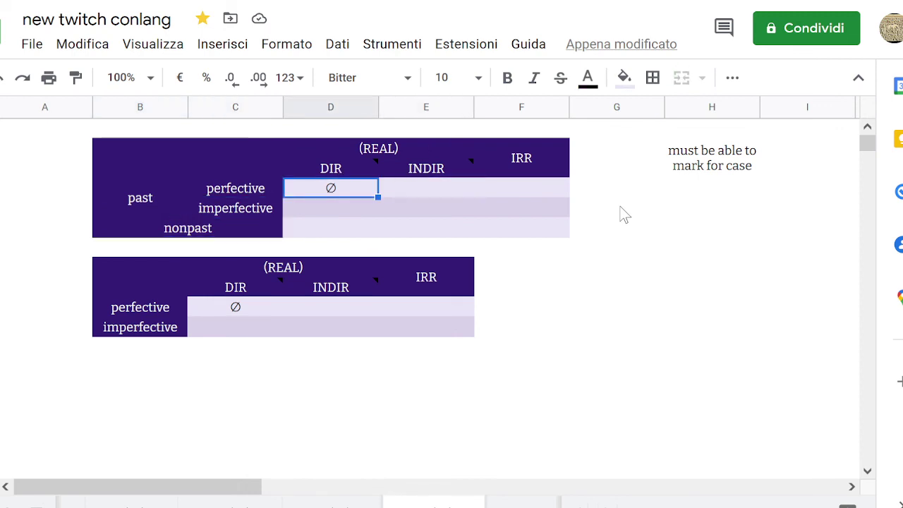
Read and compare the notes attached to the DIR and INDIR headers of the upper table.
{"action": "key", "text": "Right"}
{"action": "key", "text": "Left"}
{"action": "key", "text": "Up"}
{"action": "key", "text": "Right"}
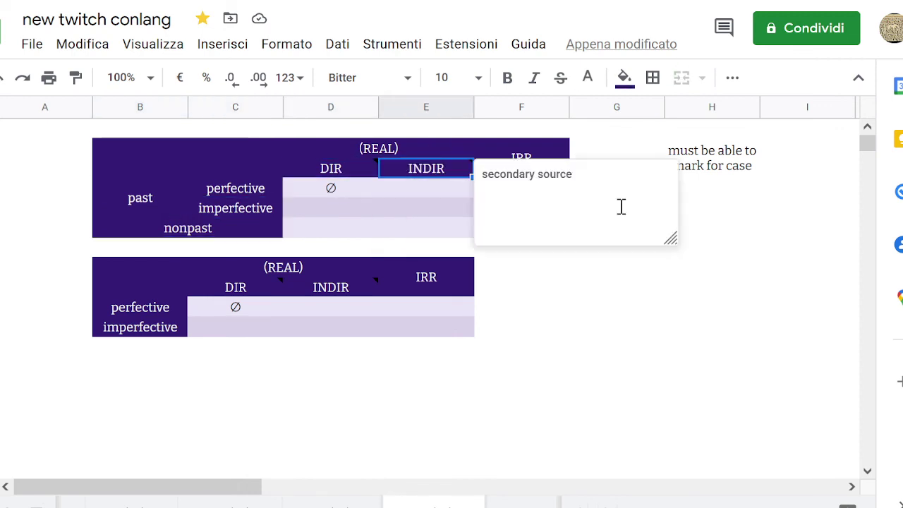
{"action": "key", "text": "Left"}
{"action": "key", "text": "Right"}
{"action": "key", "text": "Left"}
{"action": "key", "text": "Right"}
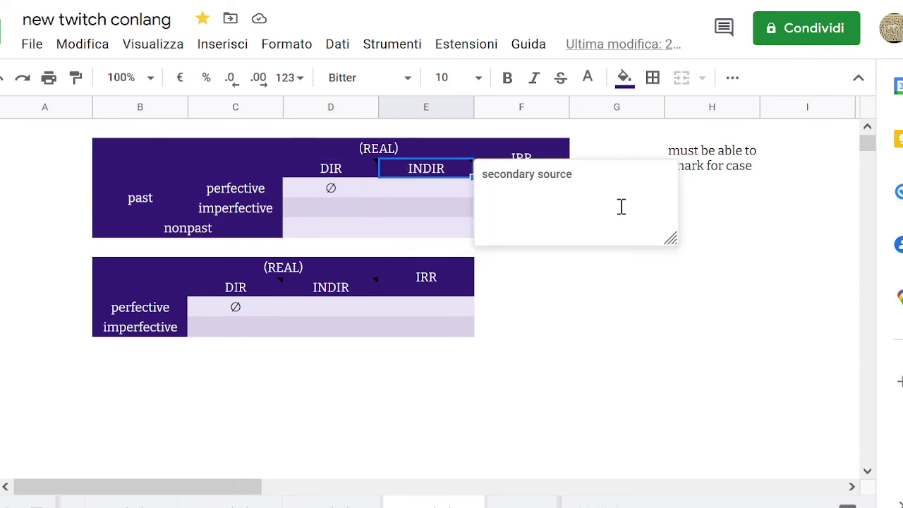
{"action": "key", "text": "Left"}
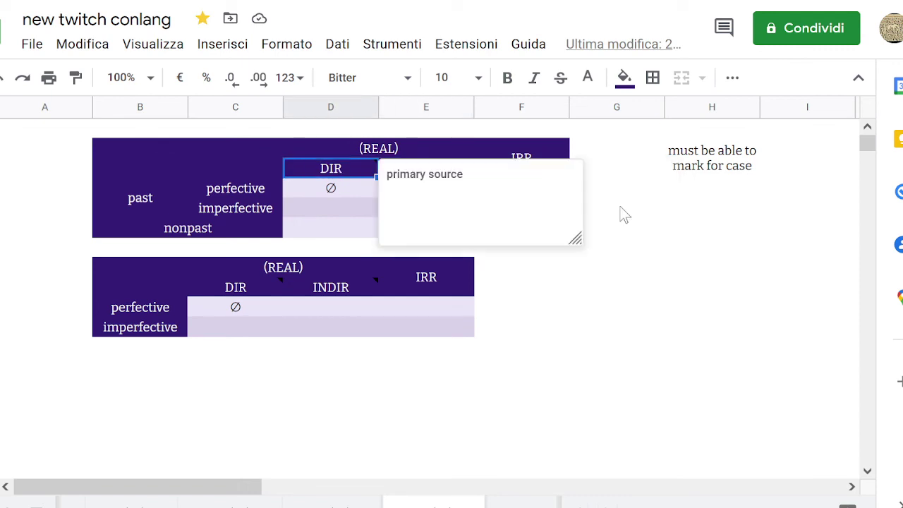
{"action": "key", "text": "Right"}
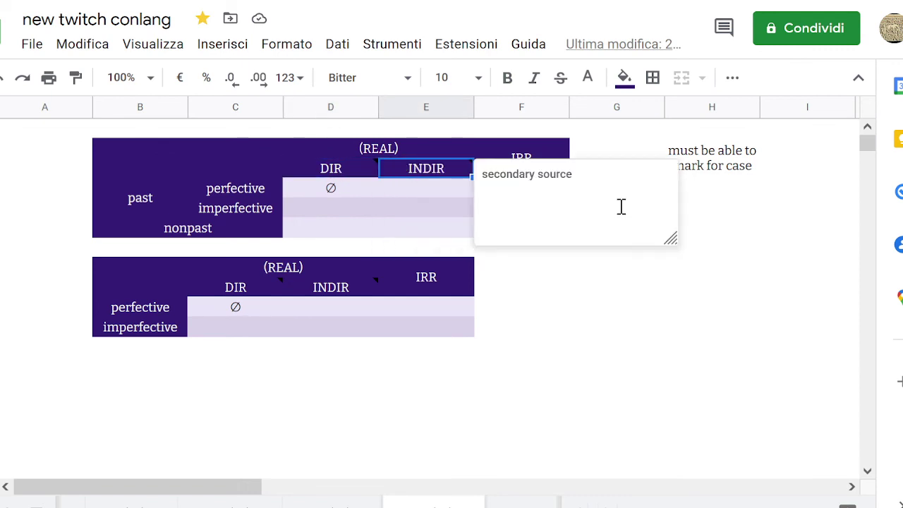
{"action": "key", "text": "Left"}
{"action": "key", "text": "Right"}
{"action": "key", "text": "Left"}
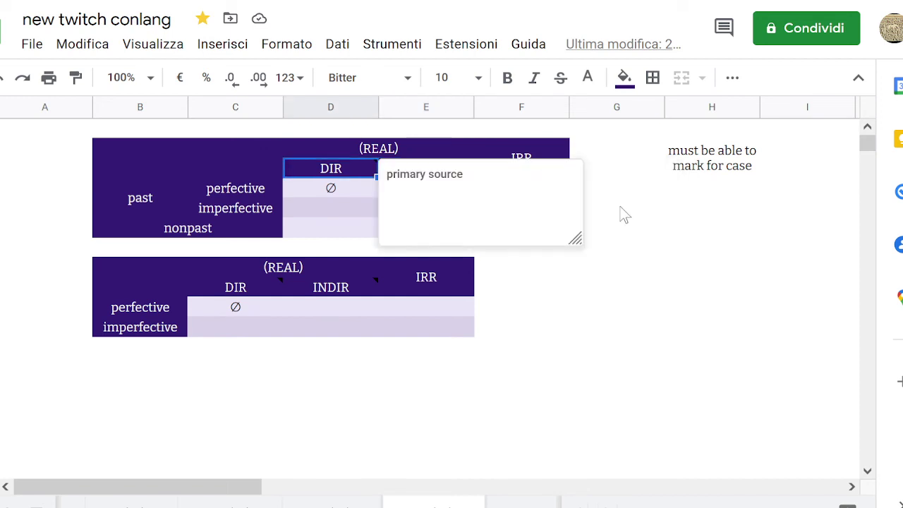
{"action": "key", "text": "Right"}
{"action": "key", "text": "Left"}
{"action": "key", "text": "Right"}
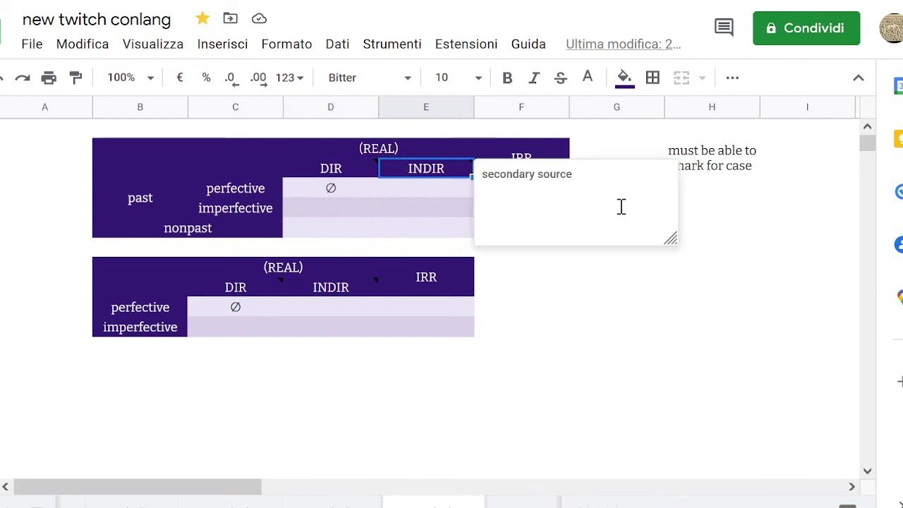
{"action": "key", "text": "Left"}
{"action": "key", "text": "Down"}
{"action": "key", "text": "Up"}
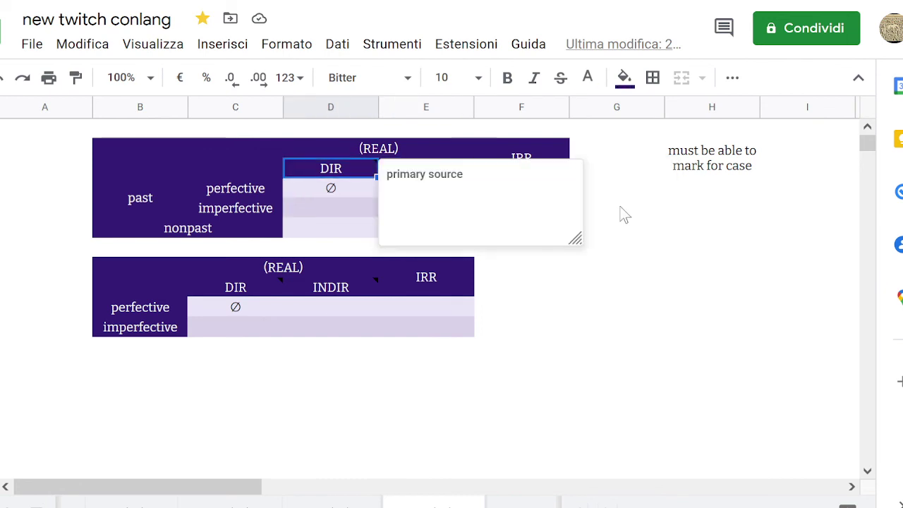
Examine the past perfective cells under the DIR, INDIR and IRR headers of the upper table.
{"action": "key", "text": "Right"}
{"action": "key", "text": "Right"}
{"action": "key", "text": "Left"}
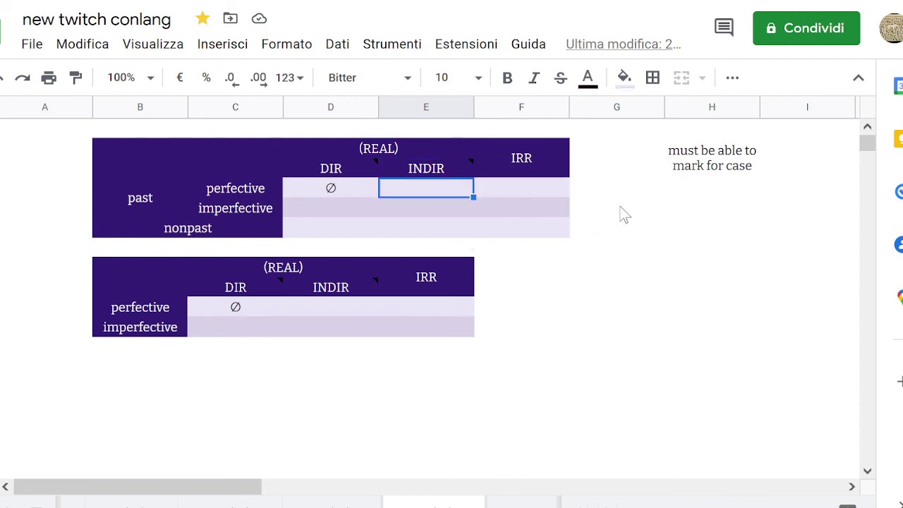
{"action": "key", "text": "Up"}
{"action": "key", "text": "Down"}
{"action": "key", "text": "Left"}
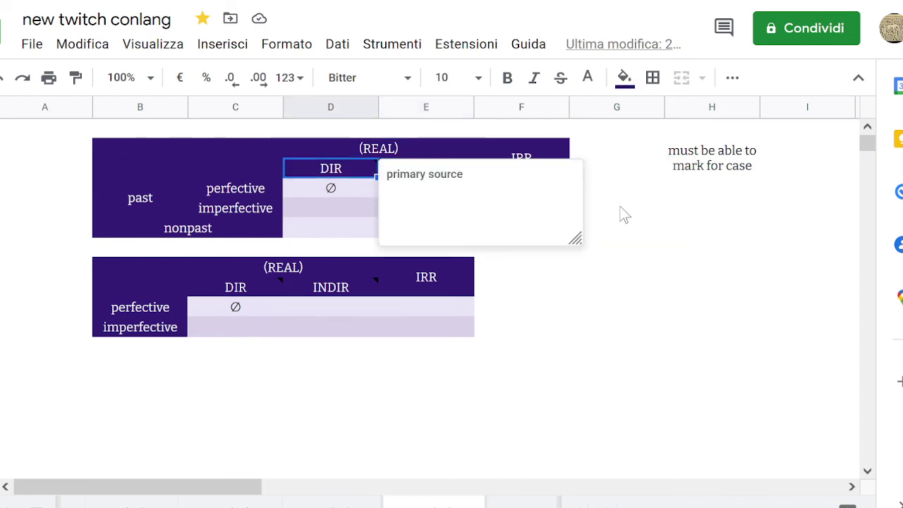
{"action": "key", "text": "Right"}
{"action": "key", "text": "Down"}
{"action": "key", "text": "Left"}
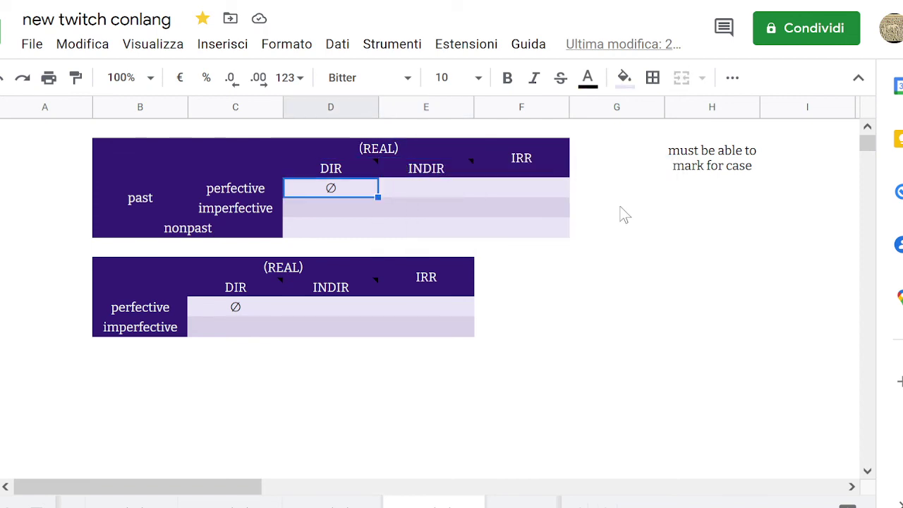
{"action": "key", "text": "Right"}
{"action": "key", "text": "Right"}
{"action": "key", "text": "Up"}
{"action": "key", "text": "Down"}
{"action": "key", "text": "Left"}
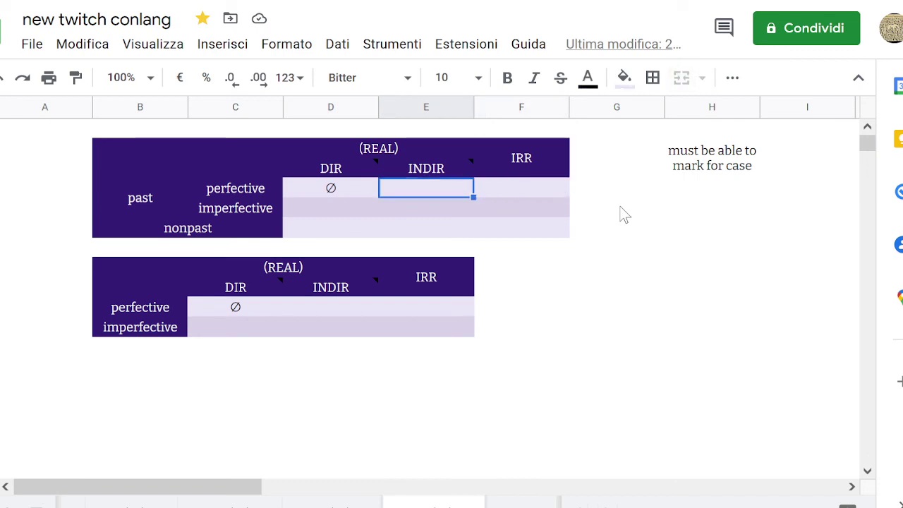
{"action": "key", "text": "Left"}
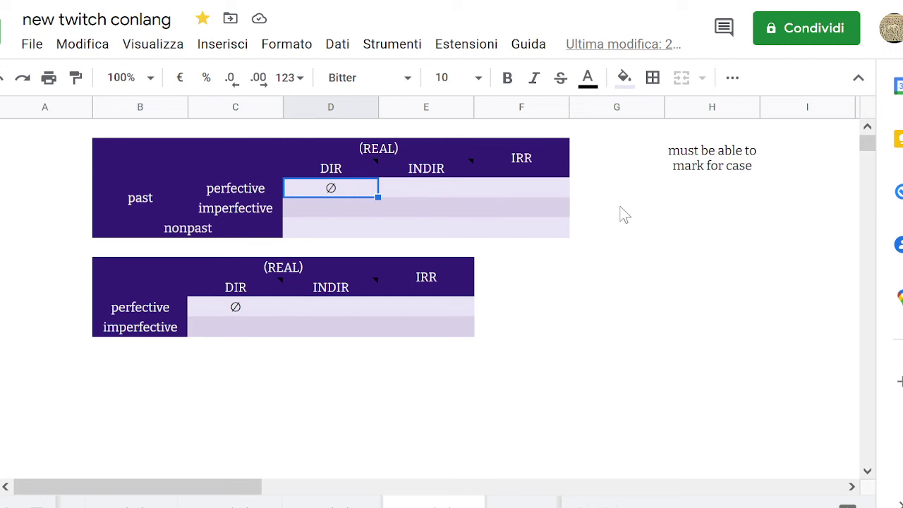
Compare the past perfective and past imperfective rows at their labels and in the DIR column.
{"action": "key", "text": "Down"}
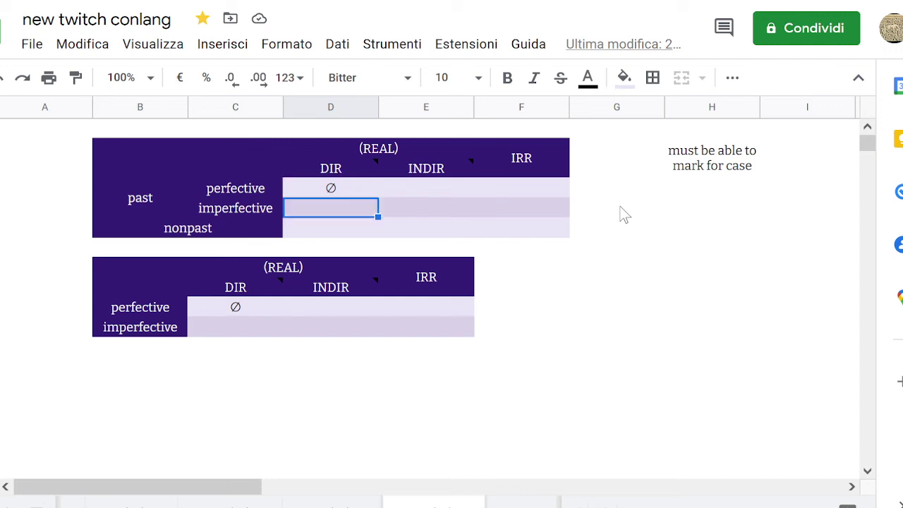
{"action": "key", "text": "Up"}
{"action": "key", "text": "Down"}
{"action": "key", "text": "Up"}
{"action": "key", "text": "Down"}
{"action": "key", "text": "Up"}
{"action": "key", "text": "Down"}
{"action": "key", "text": "Up"}
{"action": "key", "text": "Down"}
{"action": "key", "text": "Down"}
{"action": "key", "text": "Left"}
{"action": "key", "text": "Up"}
{"action": "key", "text": "Right"}
{"action": "key", "text": "Down"}
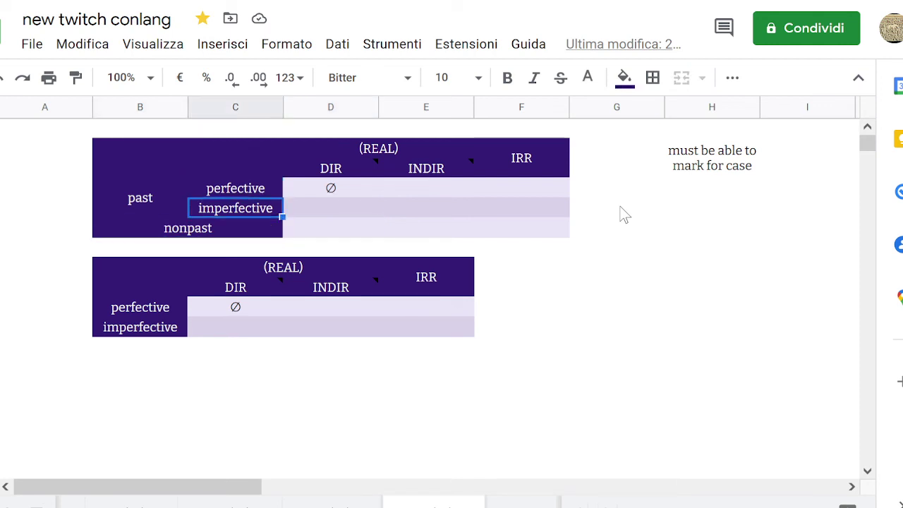
{"action": "key", "text": "Up"}
{"action": "key", "text": "Down"}
{"action": "key", "text": "Up"}
{"action": "key", "text": "Right"}
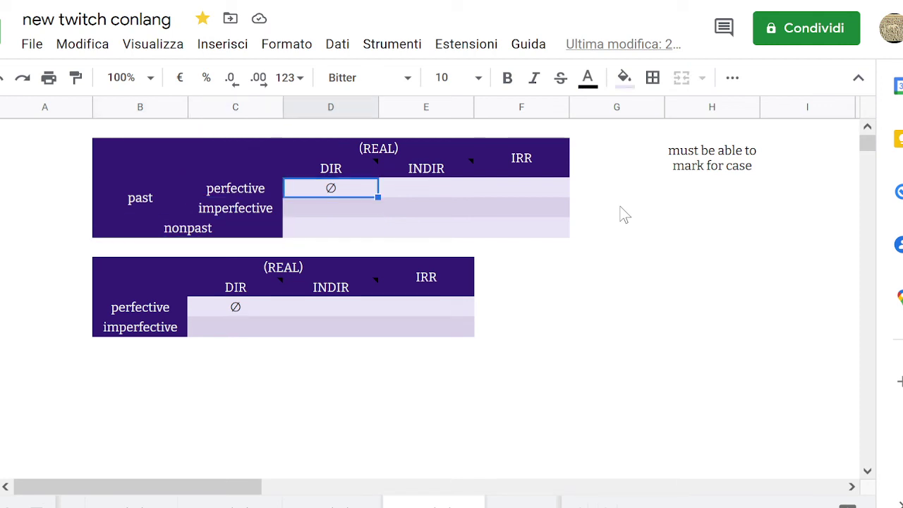
Look along the past perfective row from its labels to the DIR and INDIR cells.
{"action": "key", "text": "Left"}
{"action": "key", "text": "Right"}
{"action": "key", "text": "Right"}
{"action": "key", "text": "Left"}
{"action": "key", "text": "Right"}
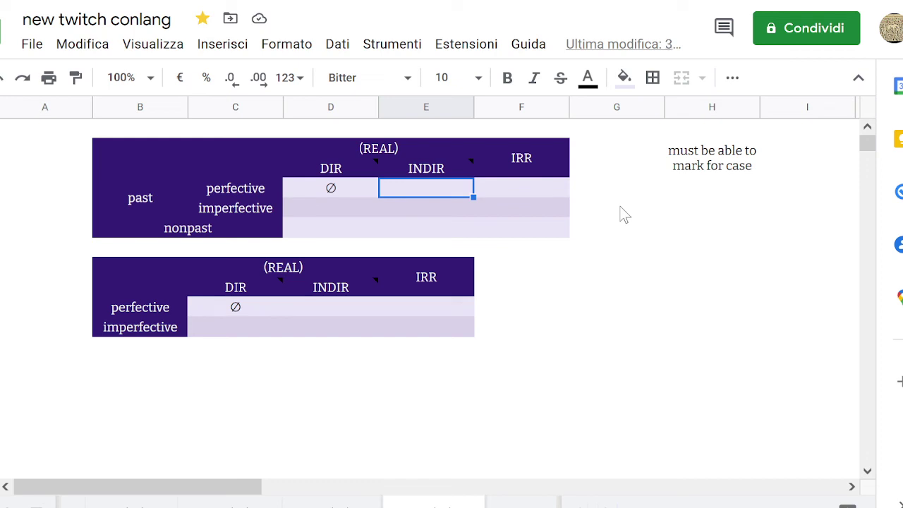
{"action": "key", "text": "Left"}
{"action": "key", "text": "Left"}
{"action": "key", "text": "Left"}
{"action": "key", "text": "Right"}
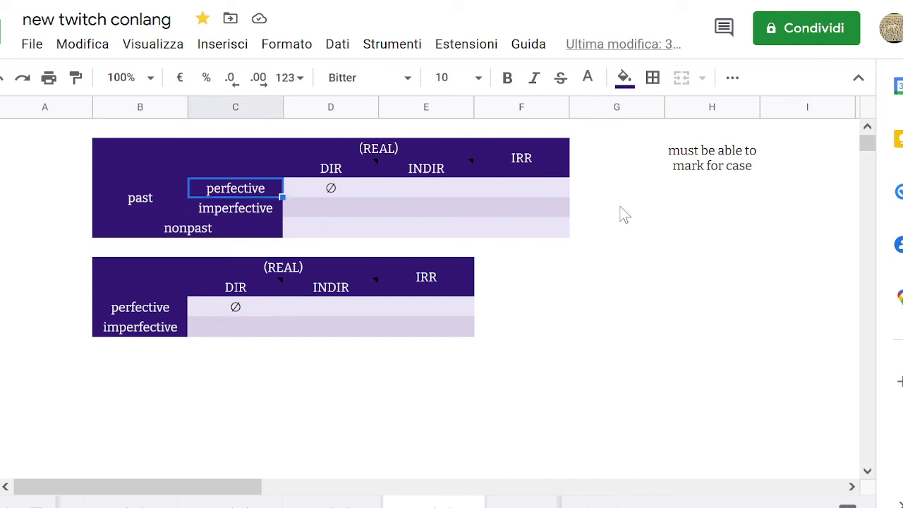
{"action": "key", "text": "Right"}
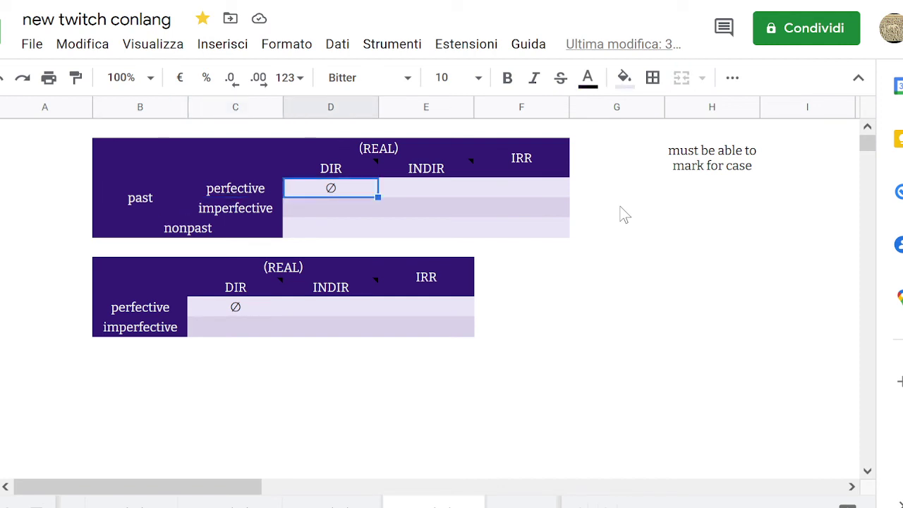
{"action": "key", "text": "Right"}
{"action": "key", "text": "Left"}
Compare the past imperfective DIR cell with the past perfective DIR cell and its row label.
{"action": "key", "text": "Down"}
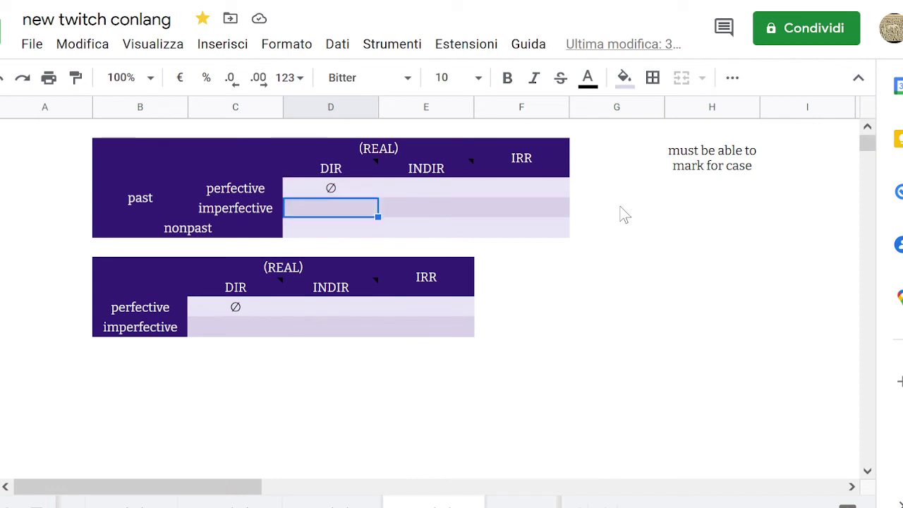
{"action": "key", "text": "Up"}
{"action": "key", "text": "Left"}
{"action": "key", "text": "Right"}
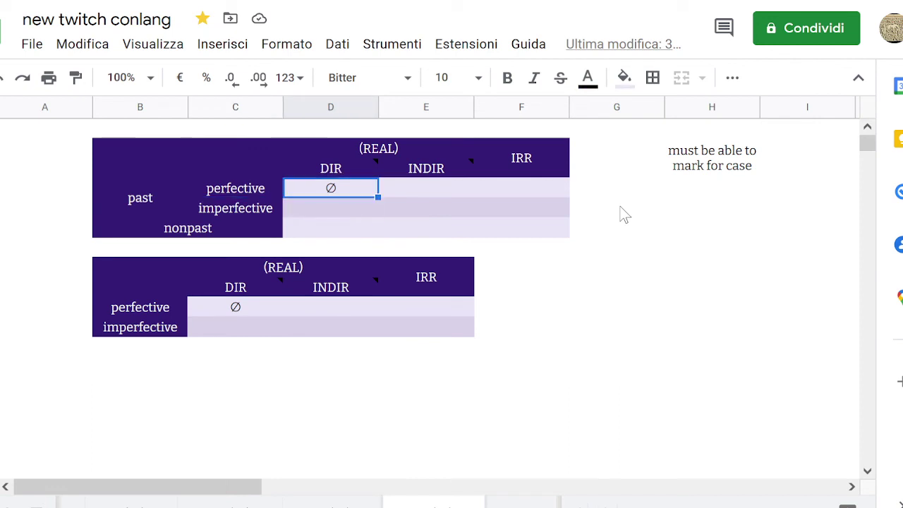
{"action": "key", "text": "Down"}
{"action": "key", "text": "Up"}
{"action": "key", "text": "Left"}
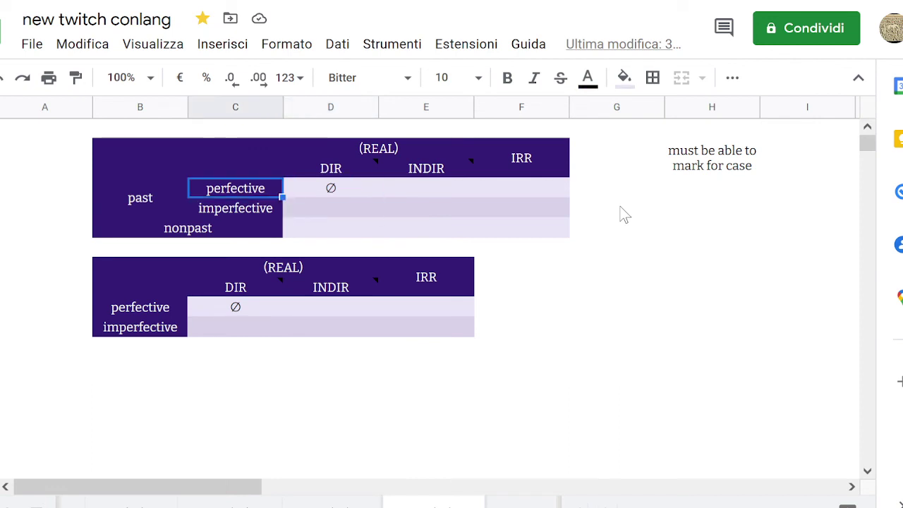
{"action": "key", "text": "Right"}
{"action": "key", "text": "Down"}
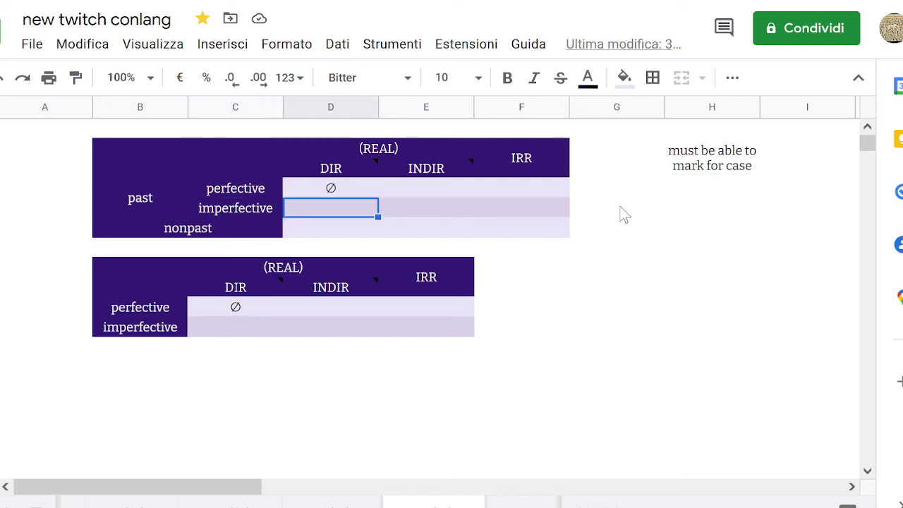
{"action": "key", "text": "Up"}
{"action": "key", "text": "Left"}
{"action": "key", "text": "Right"}
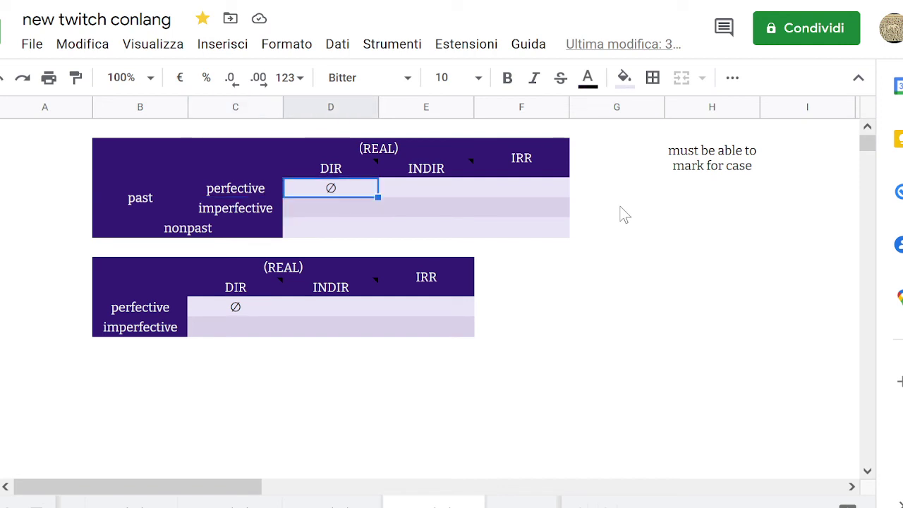
Review the past perfective row of the upper table from its label to the INDIR cell.
{"action": "key", "text": "Right"}
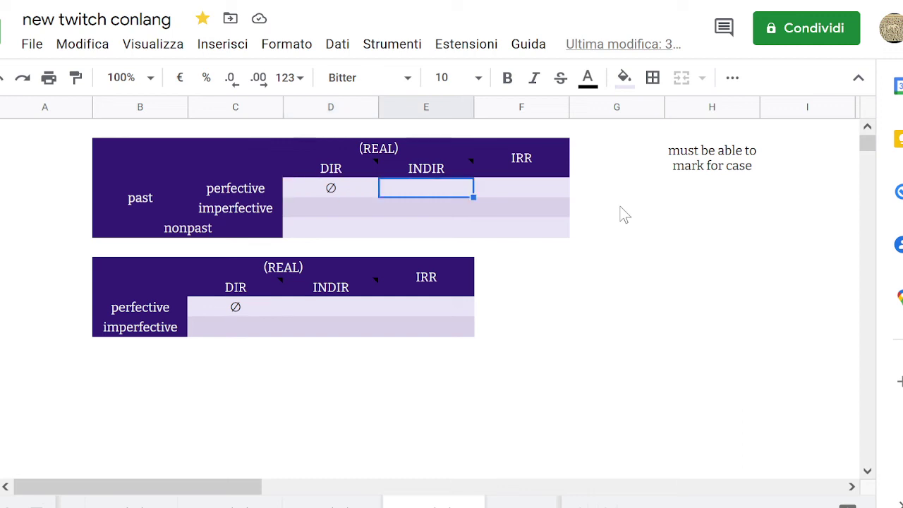
{"action": "key", "text": "Left"}
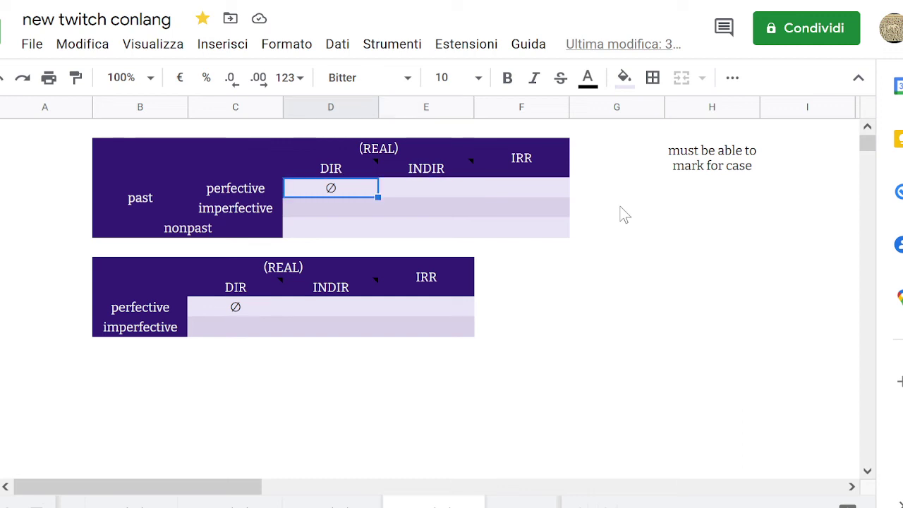
{"action": "key", "text": "Right"}
{"action": "key", "text": "Left"}
{"action": "key", "text": "Down"}
{"action": "key", "text": "Up"}
{"action": "key", "text": "Right"}
{"action": "key", "text": "Left"}
{"action": "key", "text": "Left"}
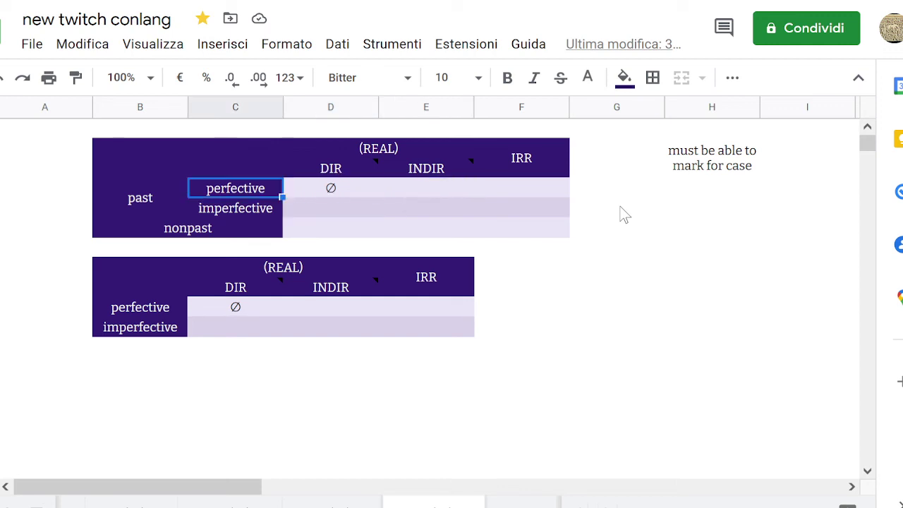
{"action": "key", "text": "Right"}
{"action": "key", "text": "Right"}
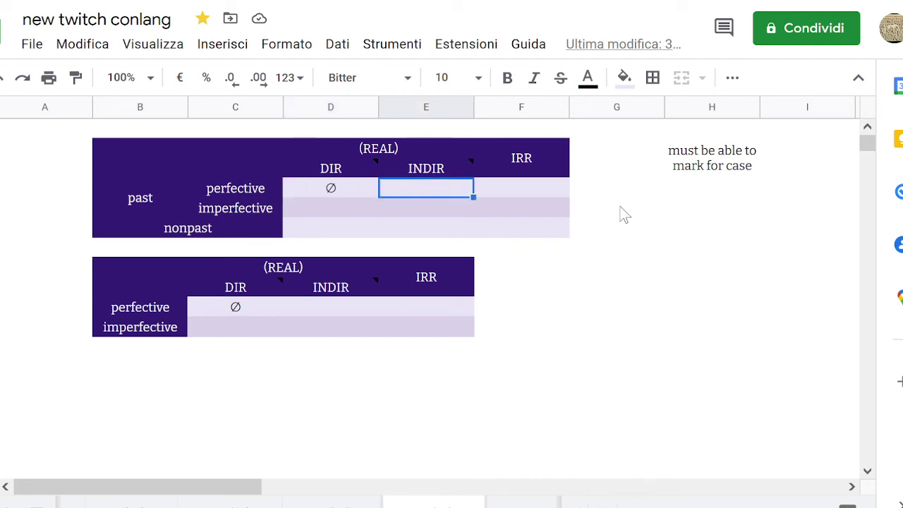
Compare the past perfective and past imperfective cells in the DIR column, checking the imperfective row label.
{"action": "key", "text": "Left"}
{"action": "key", "text": "Down"}
{"action": "key", "text": "Left"}
{"action": "key", "text": "Right"}
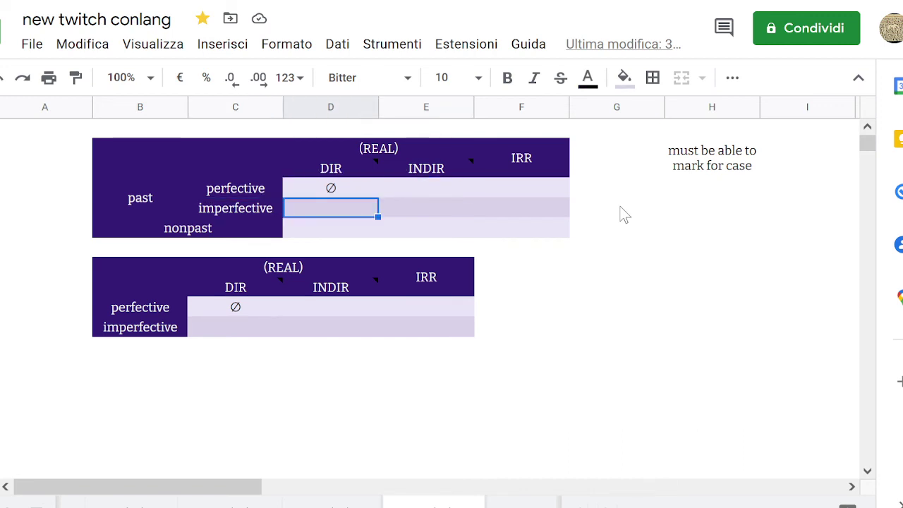
{"action": "key", "text": "Up"}
{"action": "key", "text": "Down"}
{"action": "key", "text": "Up"}
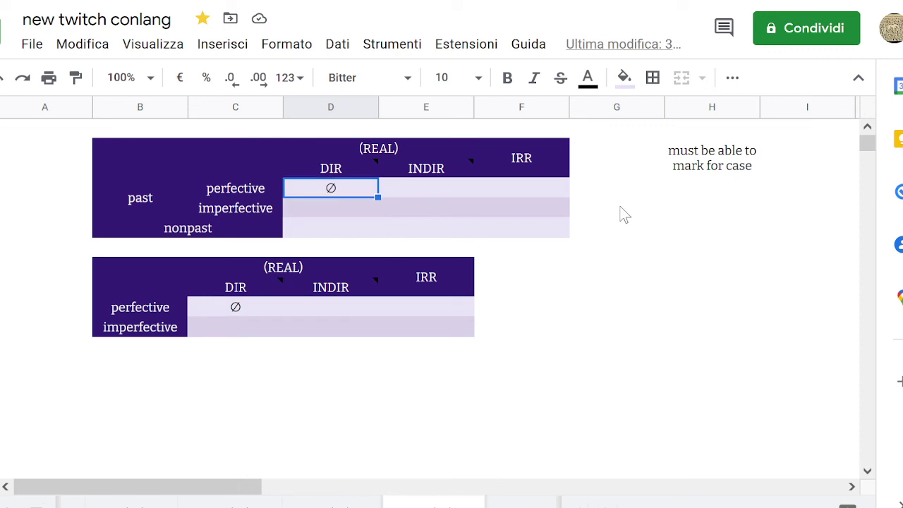
{"action": "key", "text": "Down"}
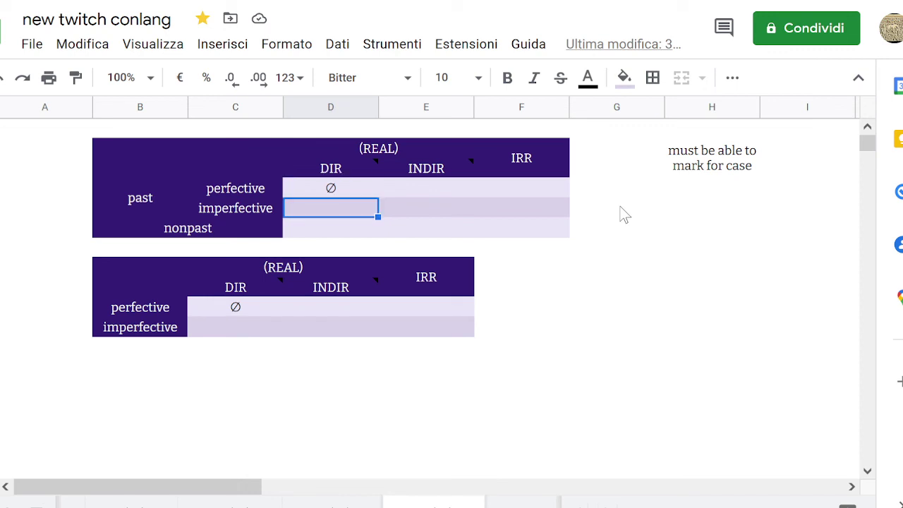
{"action": "key", "text": "Up"}
{"action": "key", "text": "Down"}
{"action": "key", "text": "Left"}
{"action": "key", "text": "Right"}
{"action": "key", "text": "Up"}
{"action": "key", "text": "Down"}
{"action": "key", "text": "Up"}
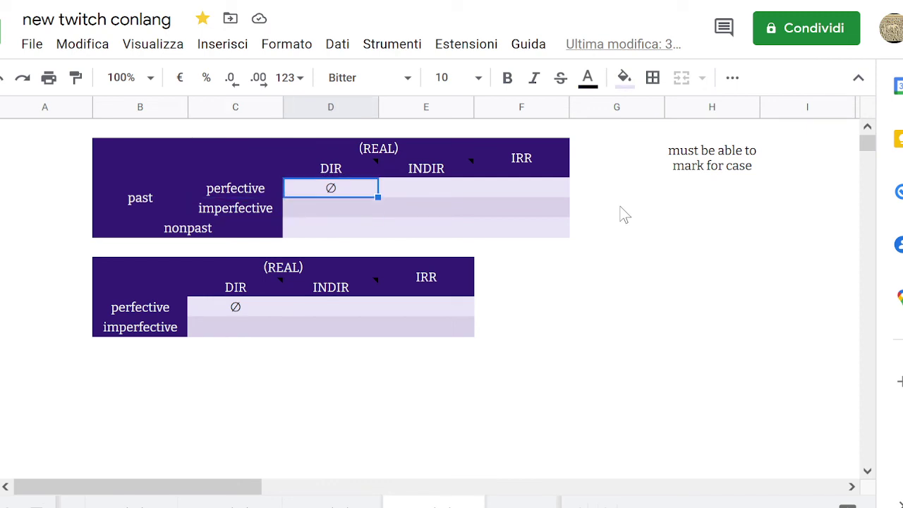
{"action": "key", "text": "Down"}
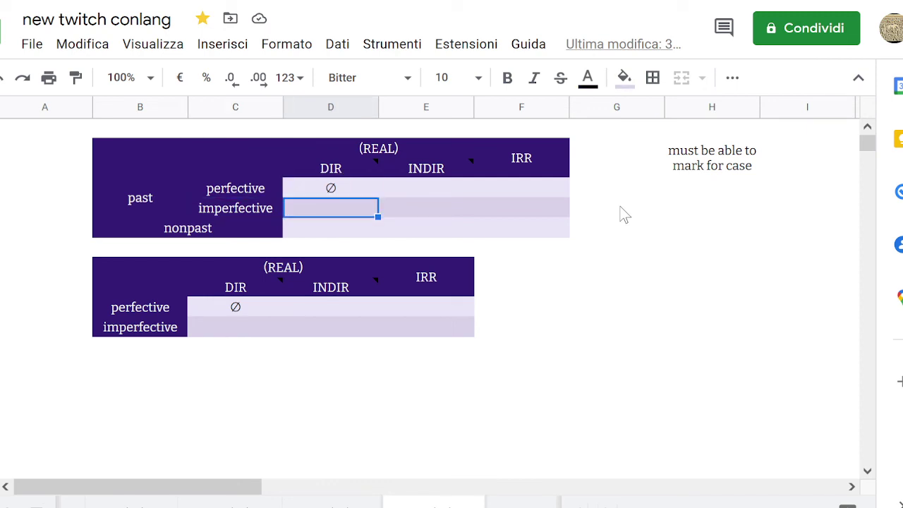
{"action": "key", "text": "Up"}
{"action": "key", "text": "Down"}
Look along the past imperfective row from its label across the DIR, INDIR and IRR cells.
{"action": "key", "text": "Left"}
{"action": "key", "text": "Right"}
{"action": "key", "text": "Right"}
{"action": "key", "text": "Right"}
{"action": "key", "text": "Left"}
{"action": "key", "text": "Left"}
{"action": "key", "text": "Left"}
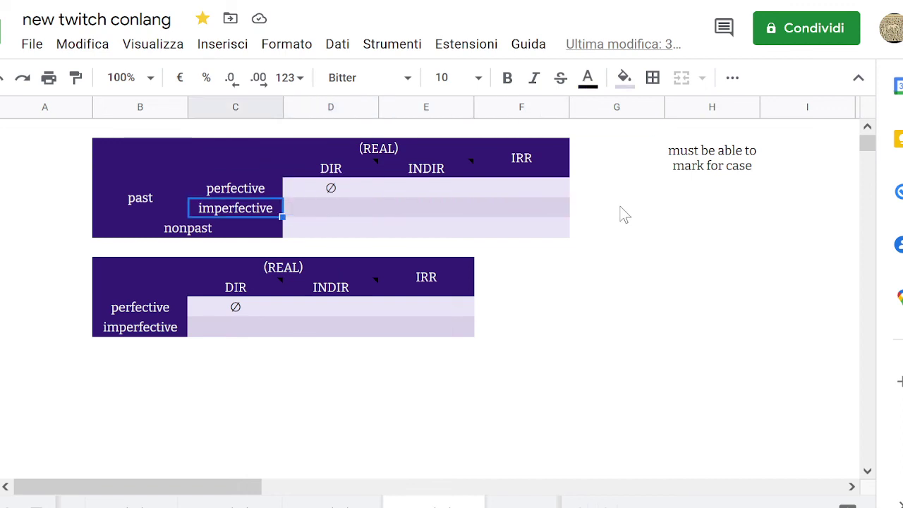
{"action": "key", "text": "Right"}
{"action": "key", "text": "Right"}
{"action": "key", "text": "Left"}
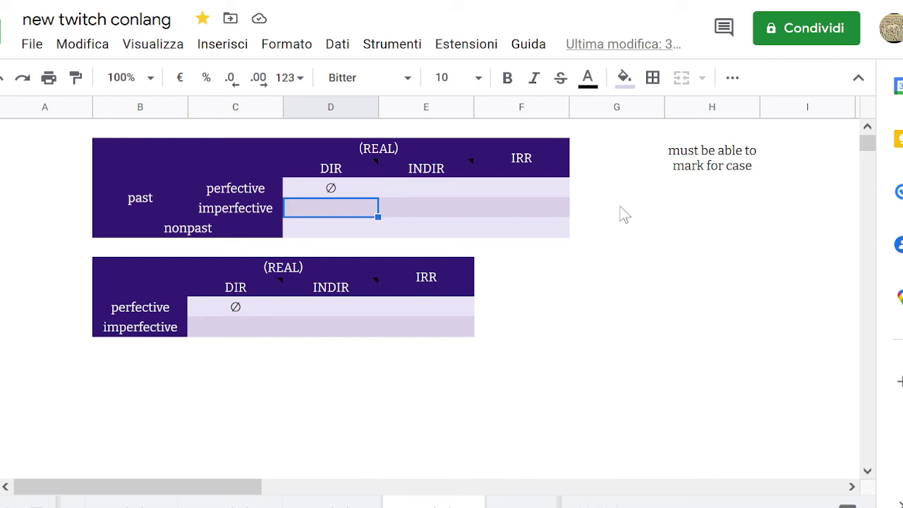
{"action": "key", "text": "Left"}
{"action": "key", "text": "Right"}
{"action": "key", "text": "Right"}
{"action": "key", "text": "Left"}
{"action": "key", "text": "Left"}
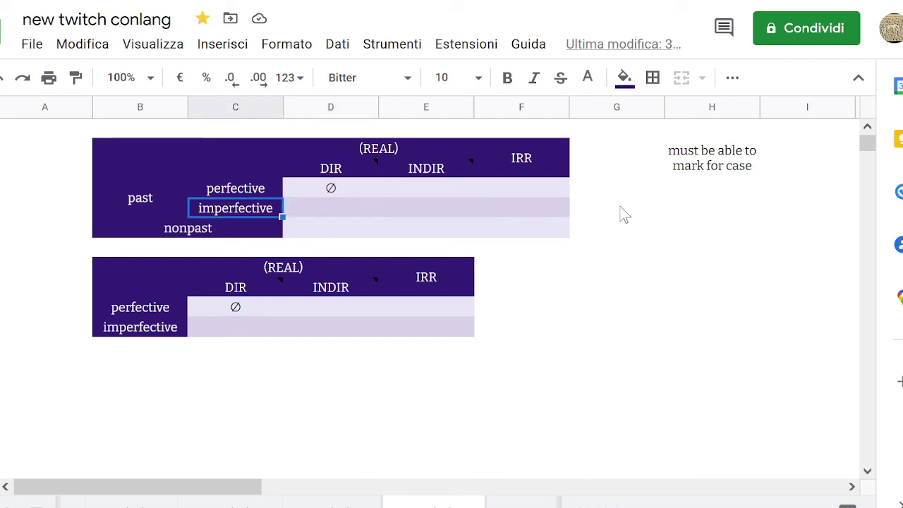
{"action": "key", "text": "Right"}
{"action": "key", "text": "Right"}
{"action": "key", "text": "Right"}
{"action": "key", "text": "Left"}
{"action": "key", "text": "Left"}
Examine the past imperfective cells under DIR, INDIR and IRR against the past perfective DIR cell and its label.
{"action": "key", "text": "Up"}
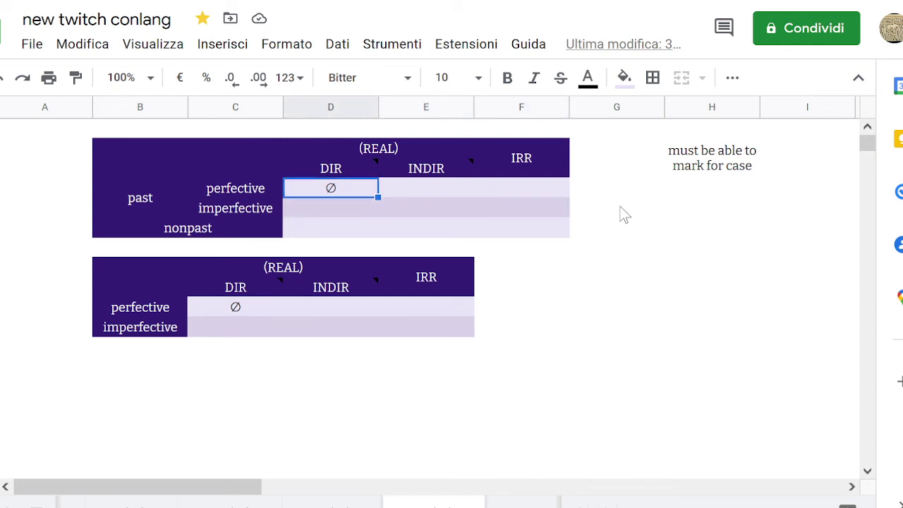
{"action": "key", "text": "Down"}
{"action": "key", "text": "Right"}
{"action": "key", "text": "Left"}
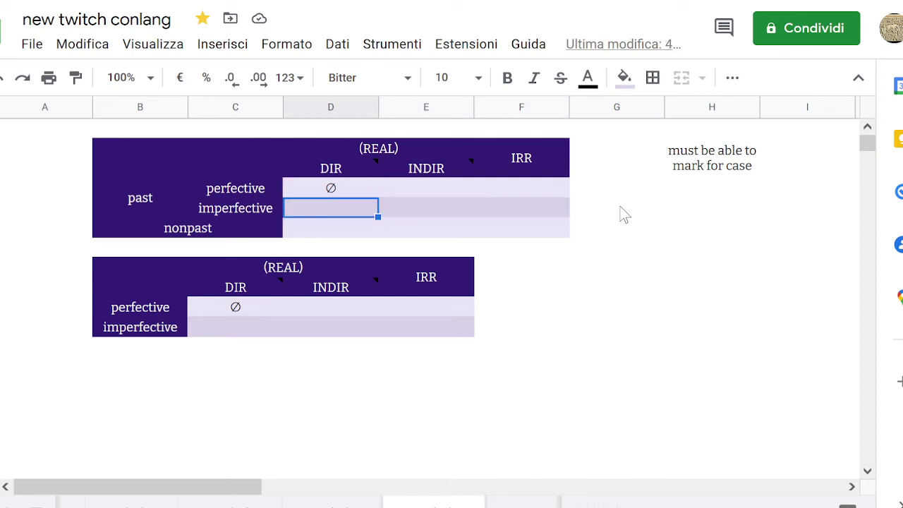
{"action": "key", "text": "Right"}
{"action": "key", "text": "Left"}
{"action": "key", "text": "Left"}
{"action": "key", "text": "Right"}
{"action": "key", "text": "Right"}
{"action": "key", "text": "Right"}
{"action": "key", "text": "Left"}
{"action": "key", "text": "Left"}
{"action": "key", "text": "Up"}
{"action": "key", "text": "Left"}
{"action": "key", "text": "Right"}
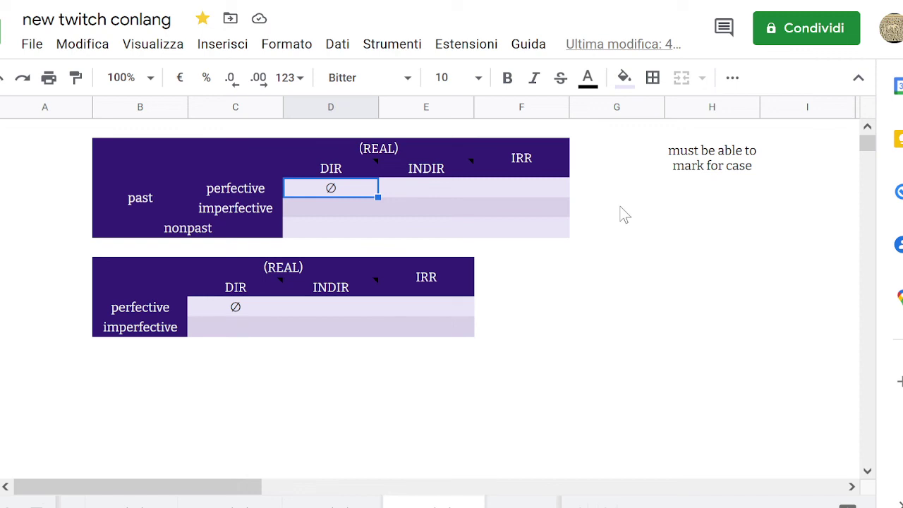
Compare the past imperfective label, DIR and INDIR cells with the past perfective DIR cell.
{"action": "key", "text": "Down"}
{"action": "key", "text": "Up"}
{"action": "key", "text": "Down"}
{"action": "key", "text": "Left"}
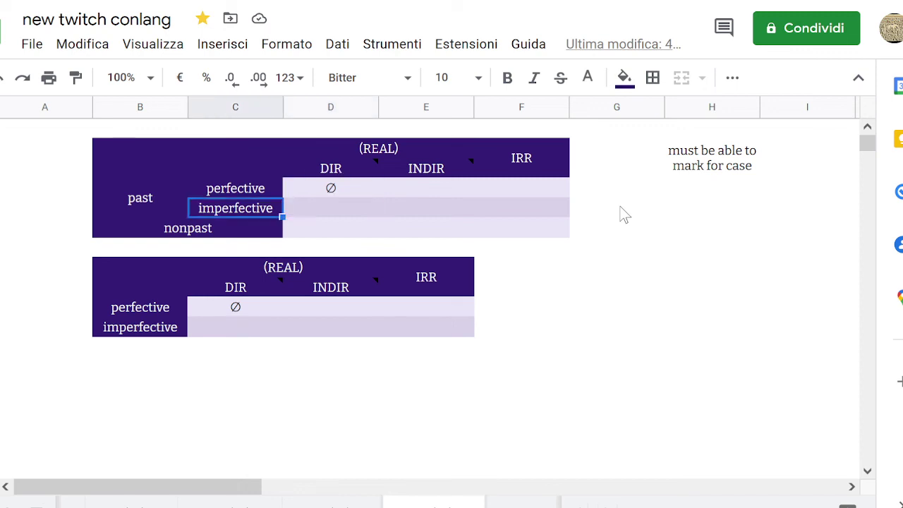
{"action": "key", "text": "Right"}
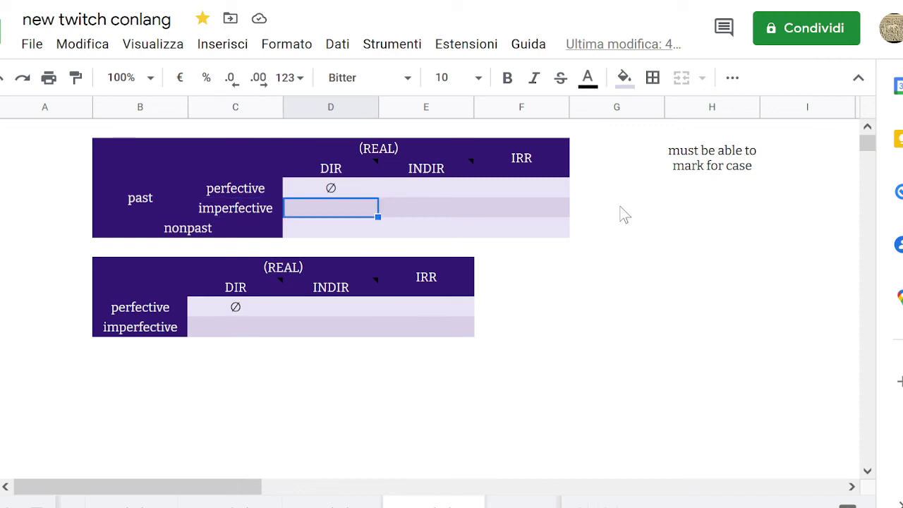
{"action": "key", "text": "Right"}
{"action": "key", "text": "Left"}
{"action": "key", "text": "Up"}
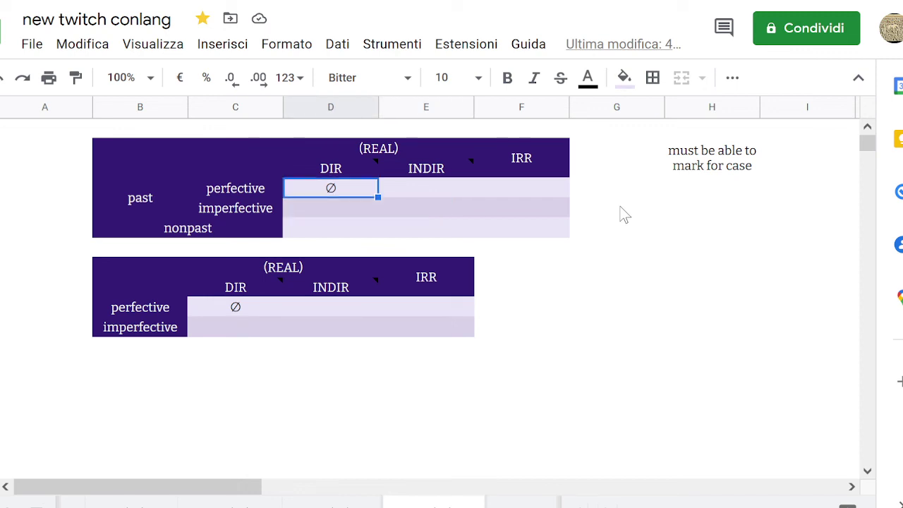
Review the DIR column from past perfective to nonpast, along with the past imperfective INDIR cell.
{"action": "key", "text": "Down"}
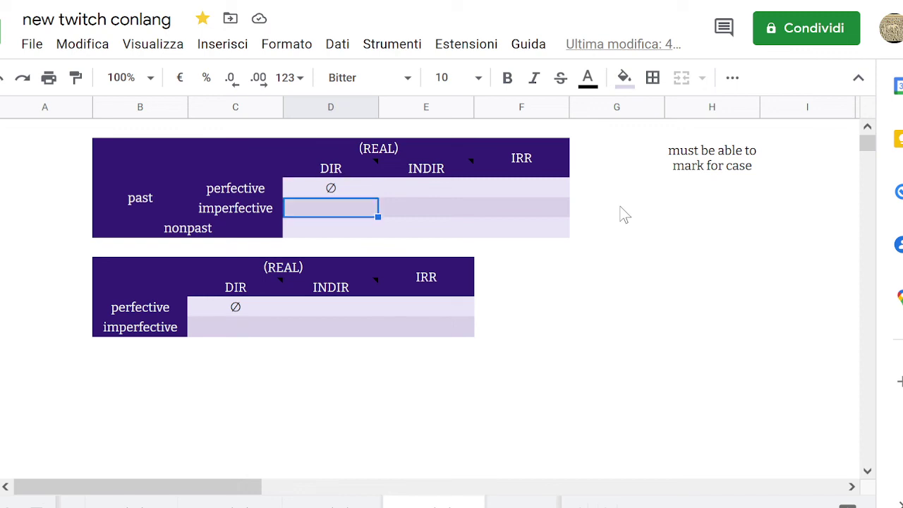
{"action": "key", "text": "Up"}
{"action": "key", "text": "Down"}
{"action": "key", "text": "Down"}
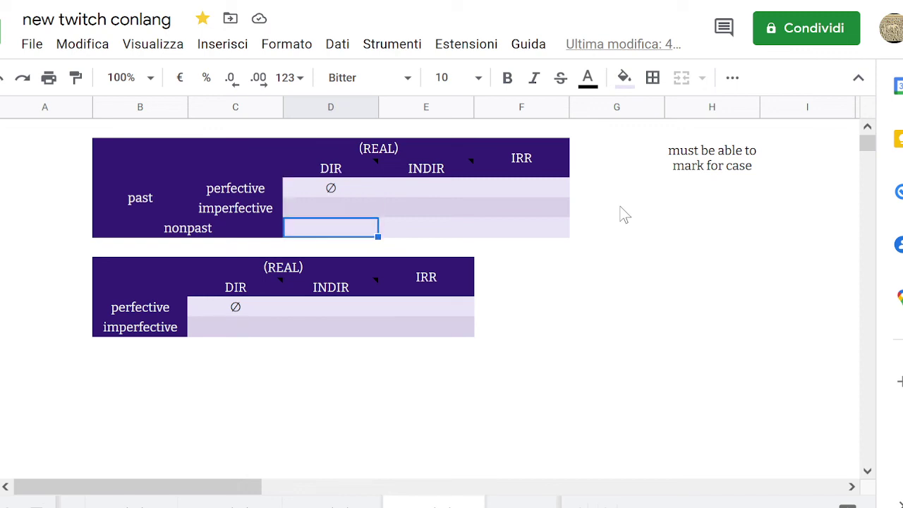
{"action": "key", "text": "Up"}
{"action": "key", "text": "Right"}
{"action": "key", "text": "Left"}
{"action": "key", "text": "Up"}
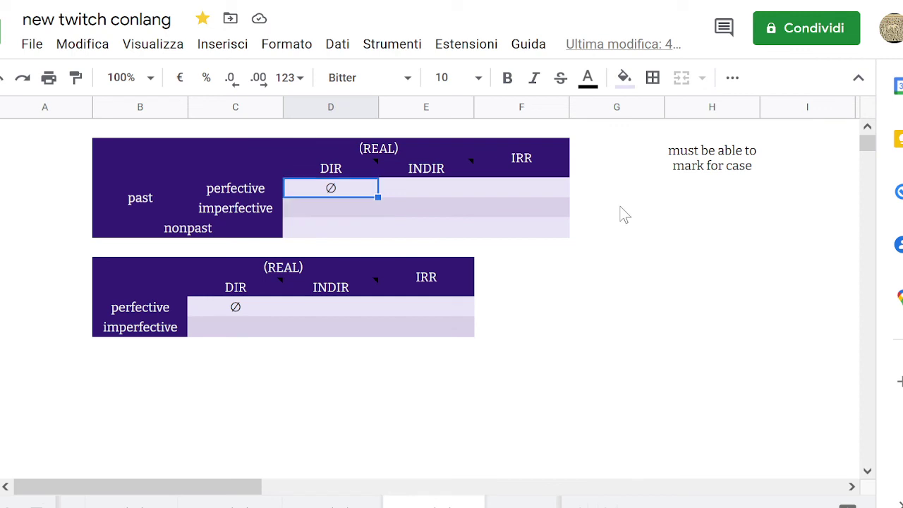
Compare the past perfective DIR cell with the past imperfective DIR and INDIR cells.
{"action": "key", "text": "Down"}
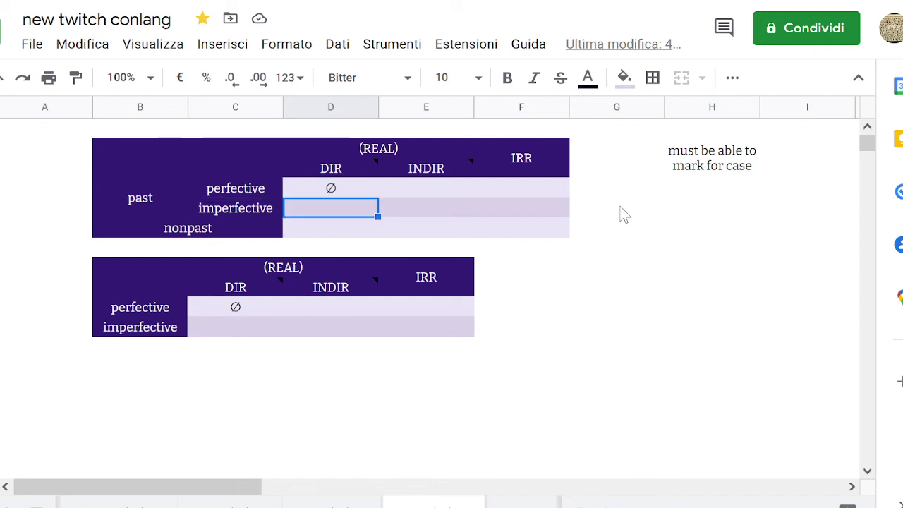
{"action": "key", "text": "Up"}
{"action": "key", "text": "Down"}
{"action": "key", "text": "Up"}
{"action": "key", "text": "Down"}
{"action": "key", "text": "Up"}
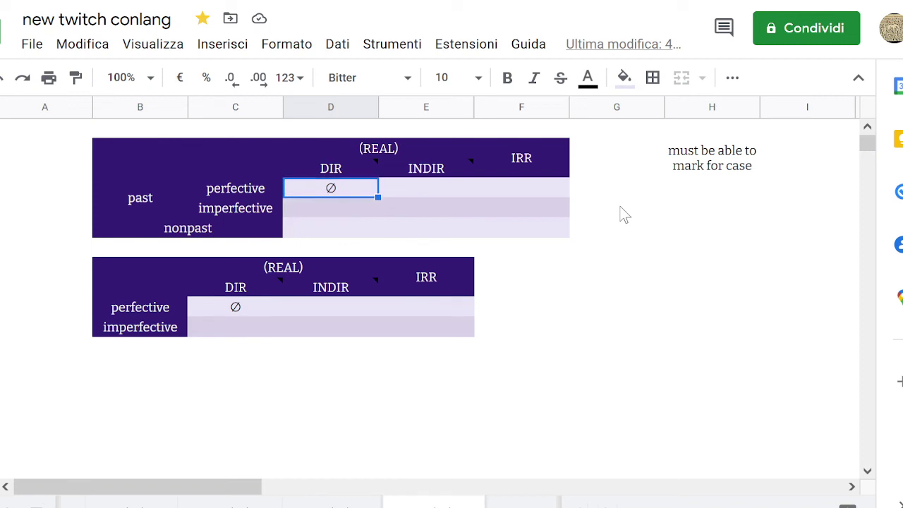
{"action": "key", "text": "Down"}
{"action": "key", "text": "Up"}
{"action": "key", "text": "Down"}
{"action": "key", "text": "Right"}
{"action": "key", "text": "Left"}
{"action": "key", "text": "Up"}
{"action": "key", "text": "Down"}
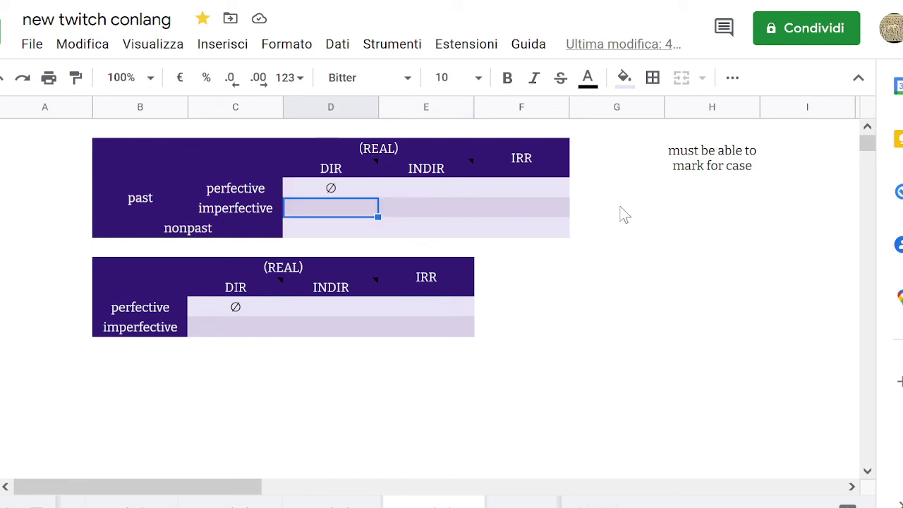
{"action": "key", "text": "Right"}
{"action": "key", "text": "Left"}
{"action": "key", "text": "Up"}
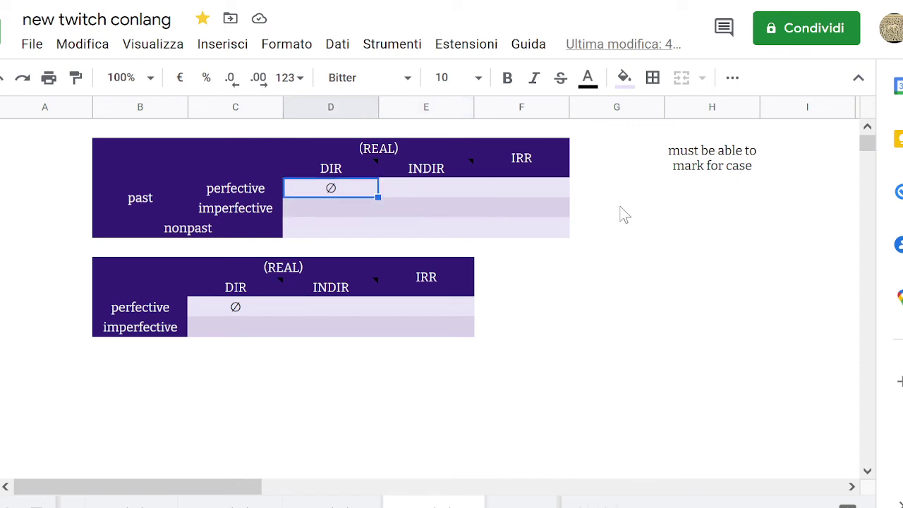
Review the past perfective label and the three DIR cells for past perfective, past imperfective and nonpast.
{"action": "key", "text": "Down"}
{"action": "key", "text": "Up"}
{"action": "key", "text": "Left"}
{"action": "key", "text": "Right"}
{"action": "key", "text": "Down"}
{"action": "key", "text": "Up"}
{"action": "key", "text": "Down"}
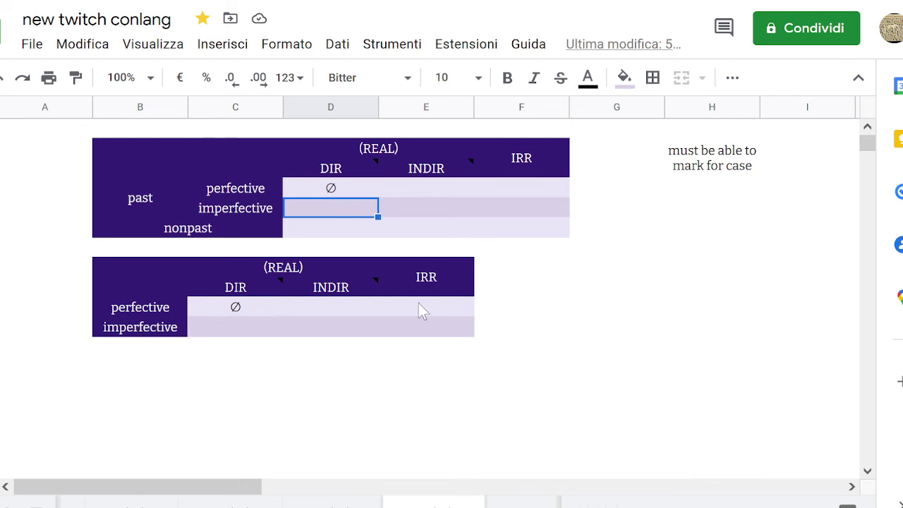
{"action": "key", "text": "Down"}
{"action": "key", "text": "Up"}
{"action": "key", "text": "Up"}
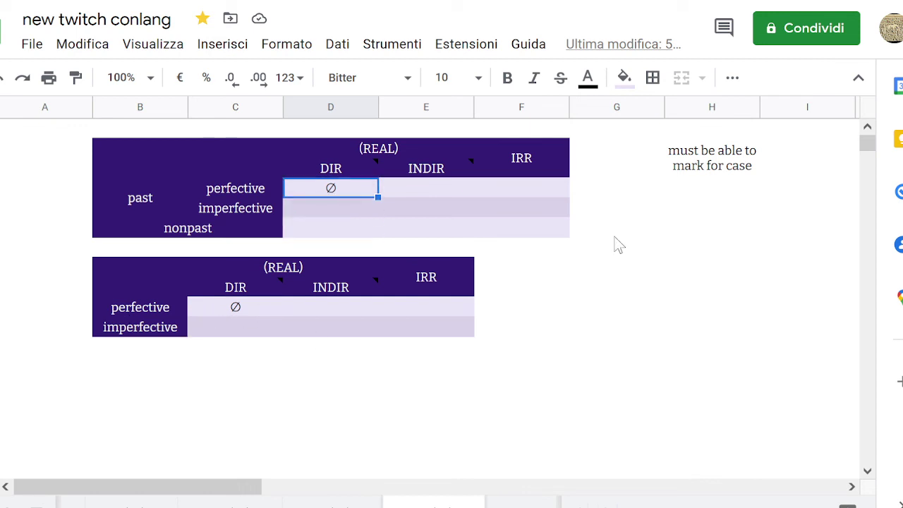
{"action": "key", "text": "Down"}
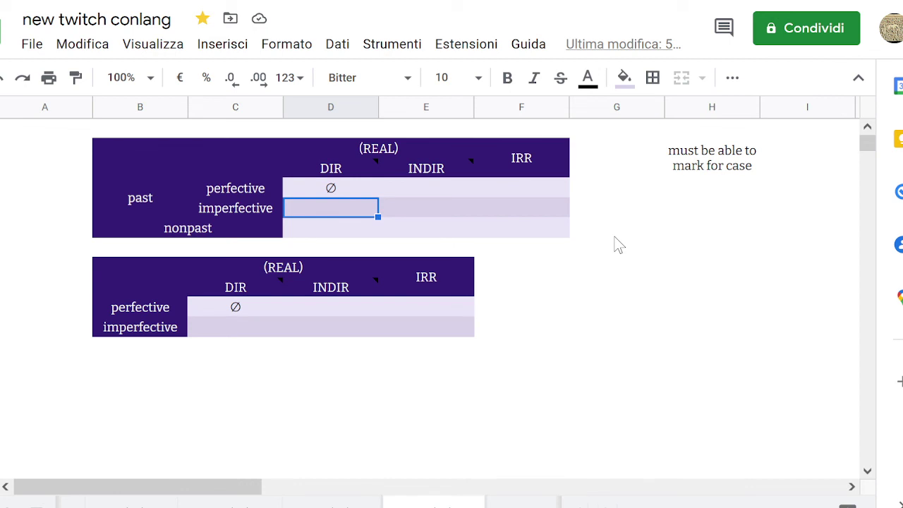
{"action": "key", "text": "Up"}
Examine the nonpast row from its label across the DIR, INDIR and IRR cells.
{"action": "key", "text": "Down"}
{"action": "key", "text": "Down"}
{"action": "key", "text": "Left"}
{"action": "key", "text": "Up"}
{"action": "key", "text": "Down"}
{"action": "key", "text": "Right"}
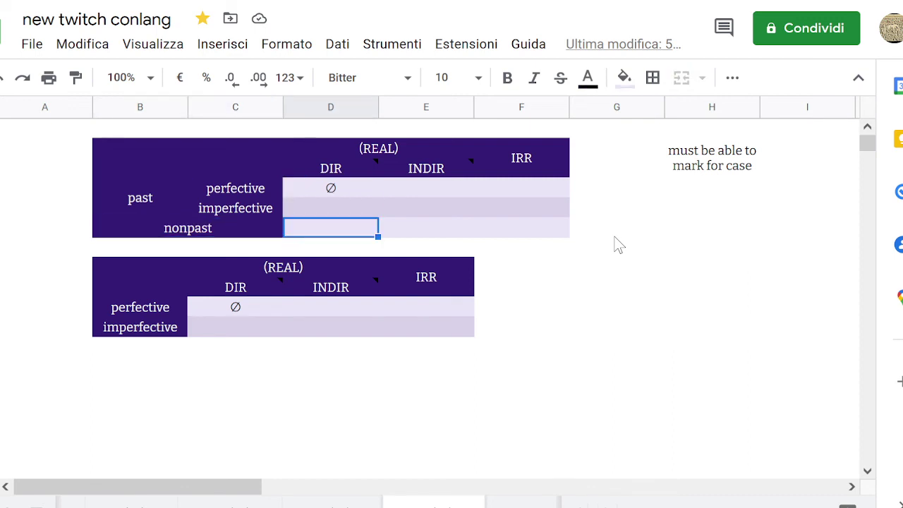
{"action": "key", "text": "Right"}
{"action": "key", "text": "Right"}
{"action": "key", "text": "Left"}
{"action": "key", "text": "Left"}
{"action": "key", "text": "Left"}
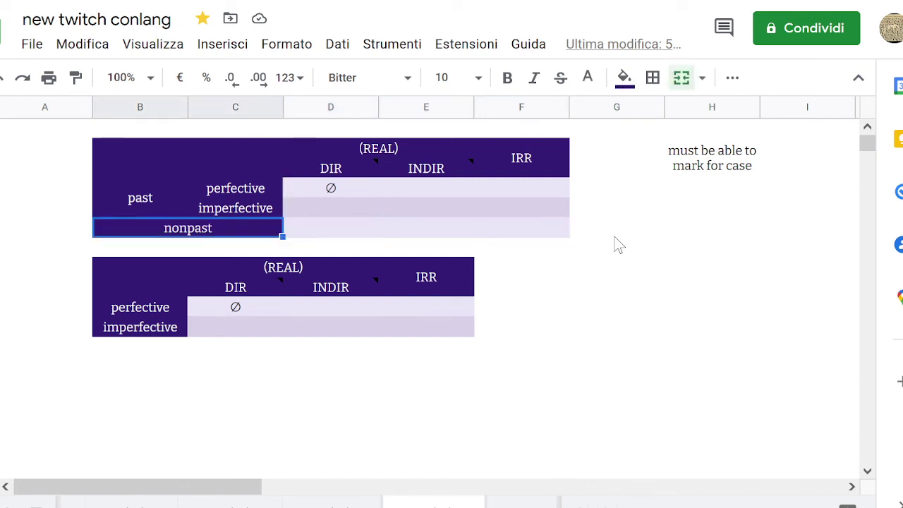
{"action": "key", "text": "Up"}
{"action": "key", "text": "Down"}
{"action": "key", "text": "Right"}
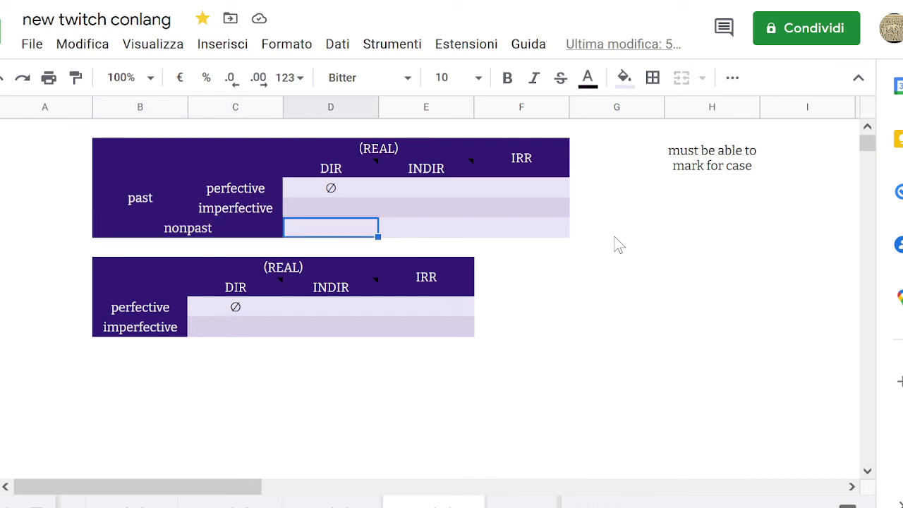
Compare the nonpast cells under DIR, INDIR and IRR with the past perfective DIR cell.
{"action": "key", "text": "Up"}
{"action": "key", "text": "Up"}
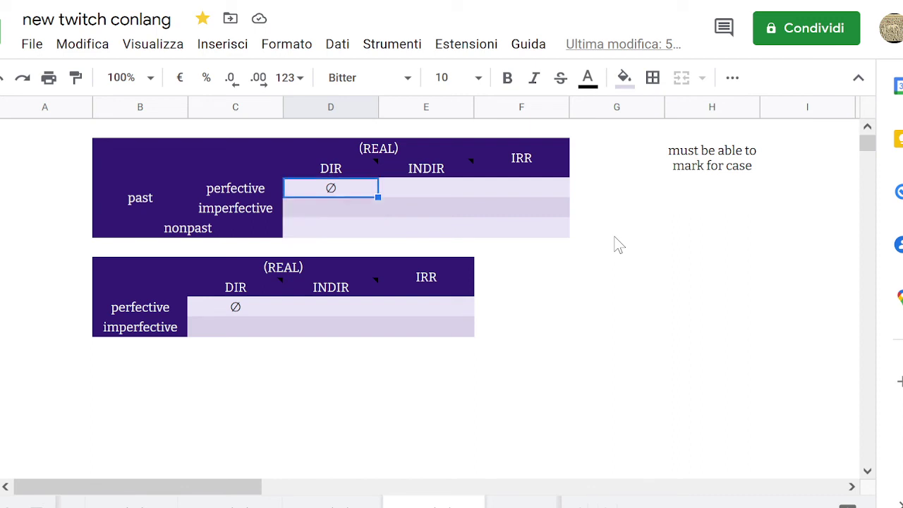
{"action": "key", "text": "Down"}
{"action": "key", "text": "Down"}
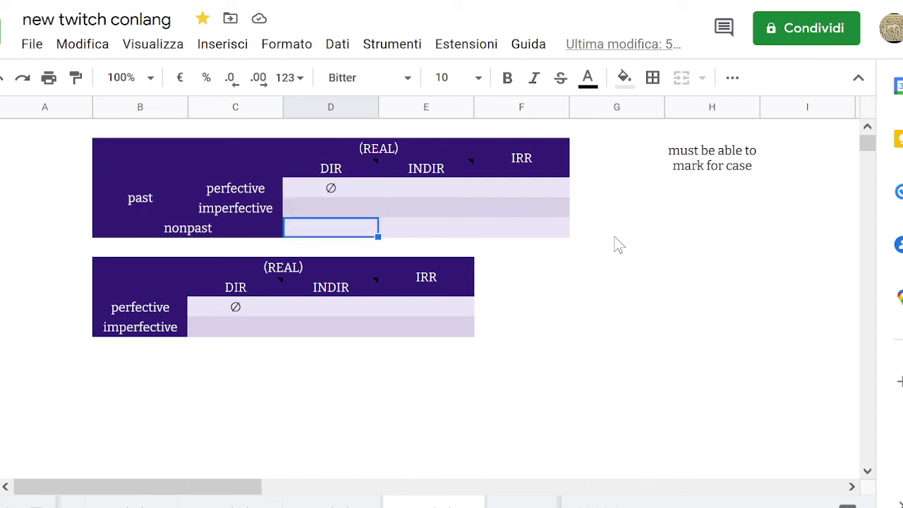
{"action": "key", "text": "Right"}
{"action": "key", "text": "Right"}
{"action": "key", "text": "Left"}
{"action": "key", "text": "Left"}
{"action": "key", "text": "Up"}
{"action": "key", "text": "Up"}
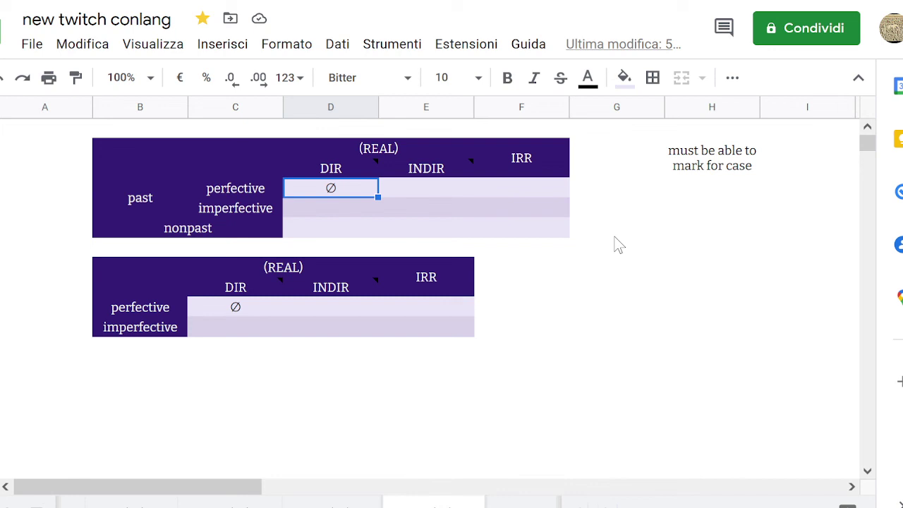
{"action": "key", "text": "Down"}
{"action": "key", "text": "Down"}
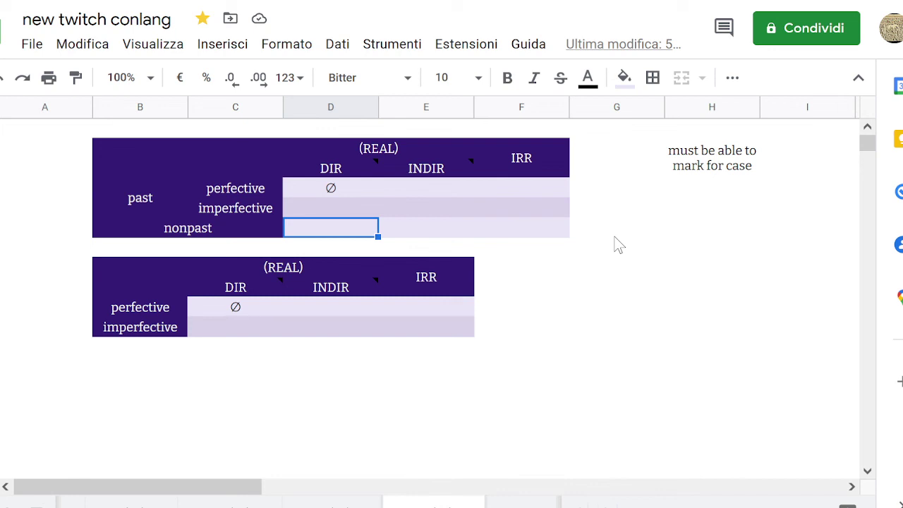
Compare the past imperfective and nonpast DIR cells, continuing across the nonpast row past IRR.
{"action": "key", "text": "Up"}
{"action": "key", "text": "Down"}
{"action": "key", "text": "Right"}
{"action": "key", "text": "Left"}
{"action": "key", "text": "Up"}
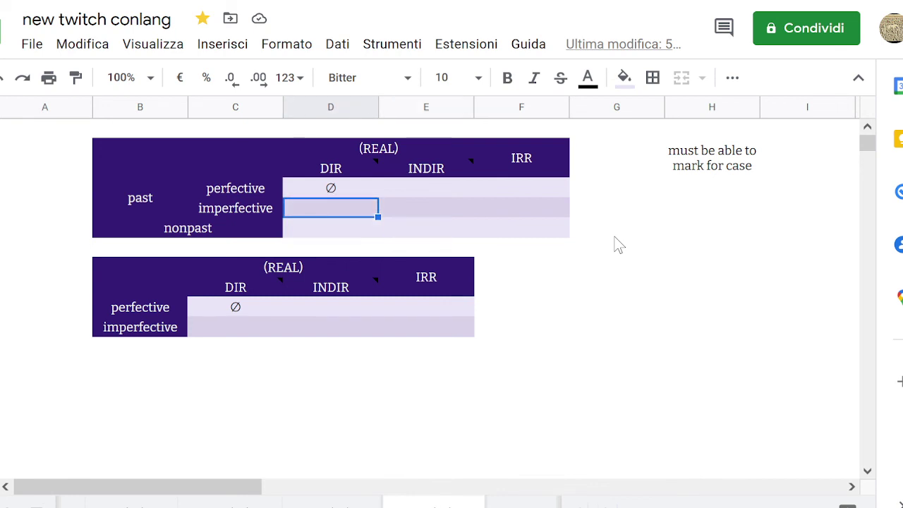
{"action": "key", "text": "Down"}
{"action": "key", "text": "Right"}
{"action": "key", "text": "Right"}
{"action": "key", "text": "Right"}
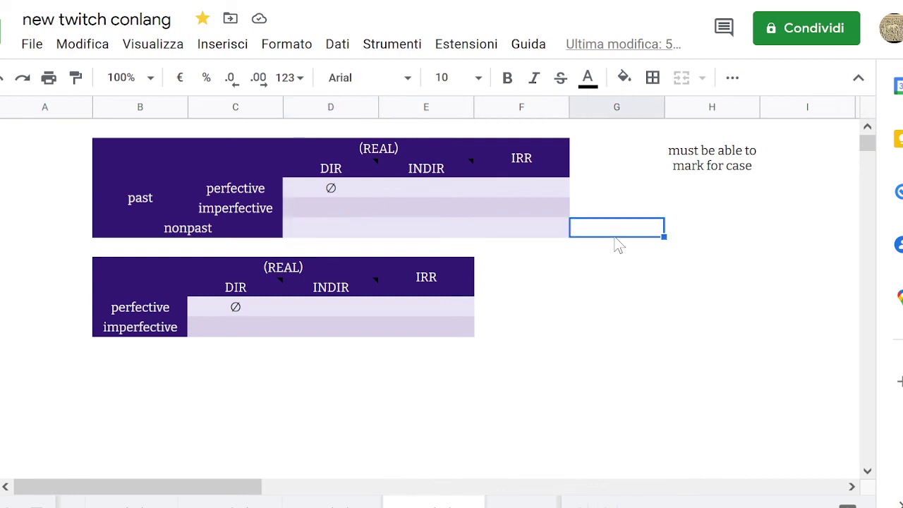
Review the nonpast row from its label across the DIR, INDIR and IRR cells.
{"action": "key", "text": "Left"}
{"action": "key", "text": "Left"}
{"action": "key", "text": "Left"}
{"action": "key", "text": "Left"}
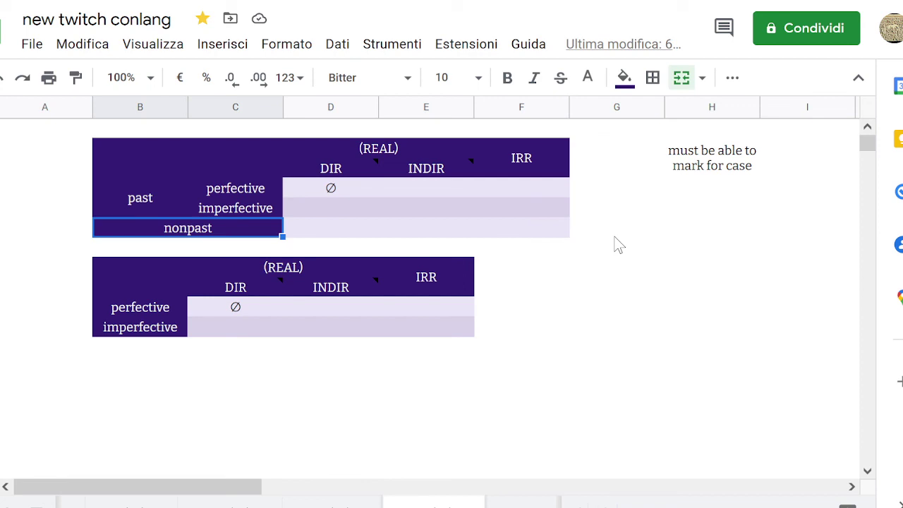
{"action": "key", "text": "Right"}
{"action": "key", "text": "Right"}
{"action": "key", "text": "Right"}
{"action": "key", "text": "Right"}
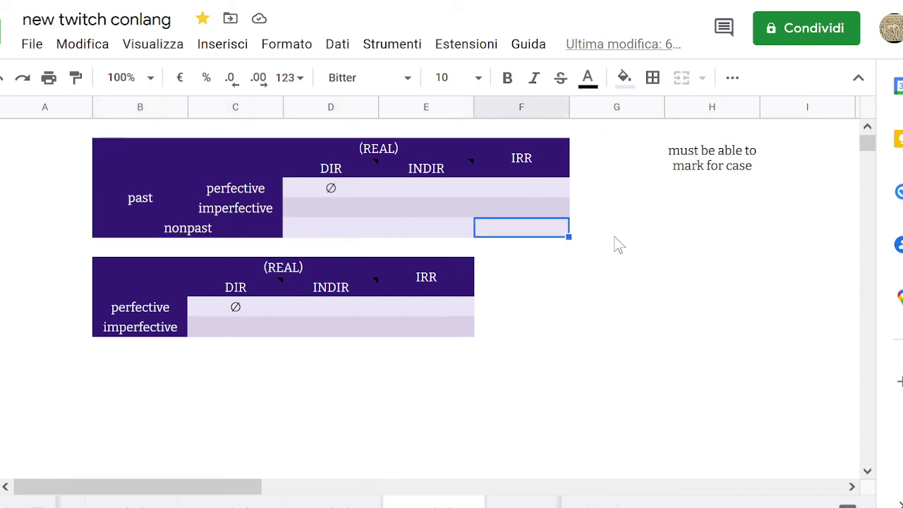
{"action": "key", "text": "Up"}
{"action": "key", "text": "Up"}
{"action": "key", "text": "Down"}
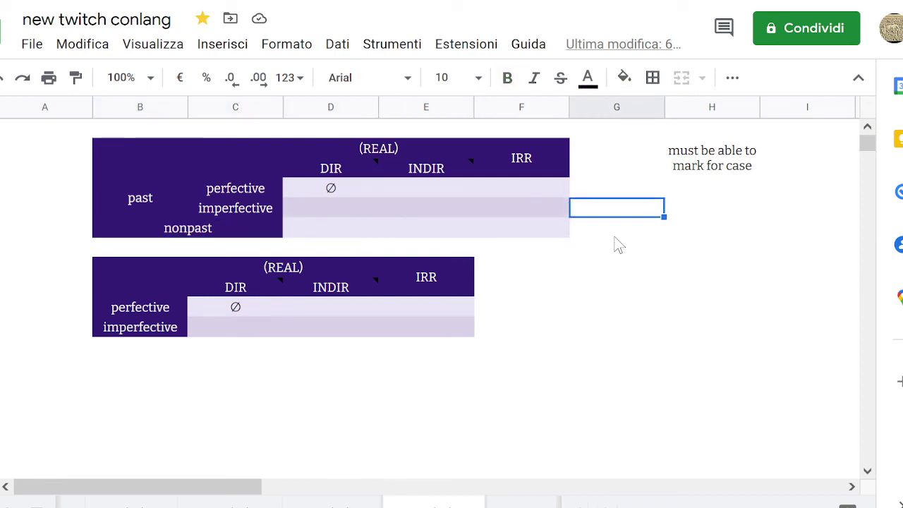
{"action": "key", "text": "Up"}
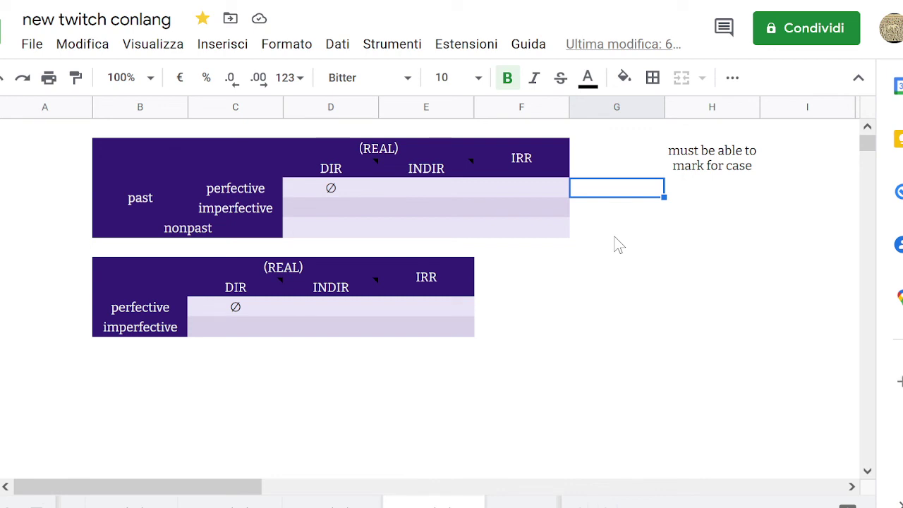
{"action": "key", "text": "Down"}
{"action": "key", "text": "Down"}
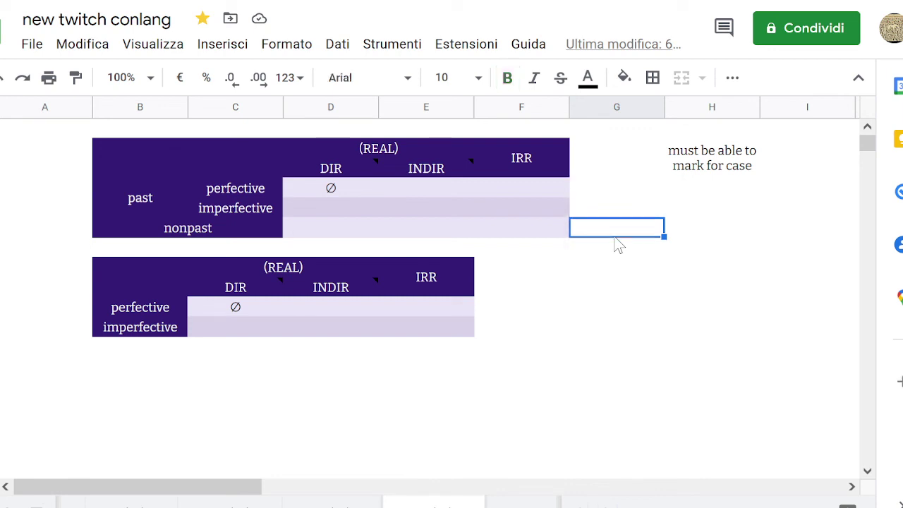
{"action": "key", "text": "Up"}
{"action": "key", "text": "Up"}
{"action": "key", "text": "Down"}
{"action": "key", "text": "Down"}
Trace the nonpast row back to its label and out again to the IRR cell.
{"action": "key", "text": "Left"}
{"action": "key", "text": "Left"}
{"action": "key", "text": "Left"}
{"action": "key", "text": "Left"}
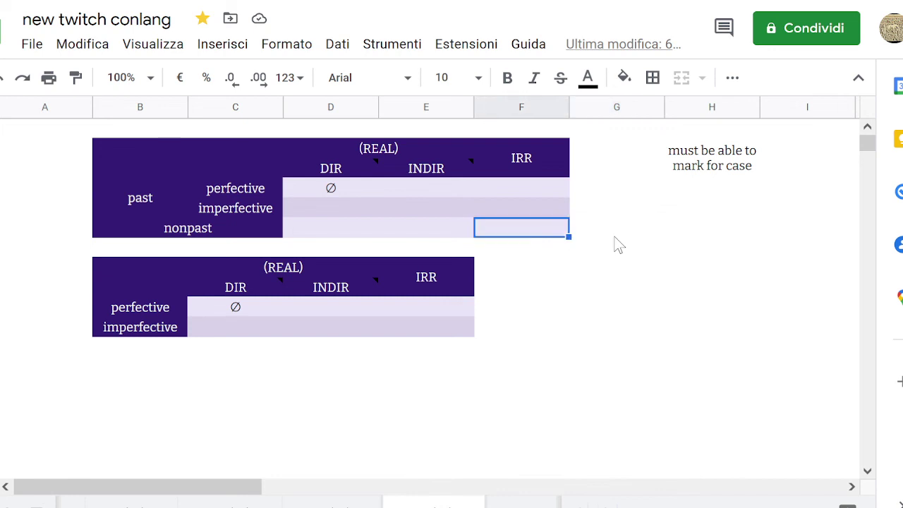
{"action": "key", "text": "Right"}
{"action": "key", "text": "Right"}
{"action": "key", "text": "Right"}
{"action": "key", "text": "Right"}
{"action": "key", "text": "Left"}
{"action": "key", "text": "Right"}
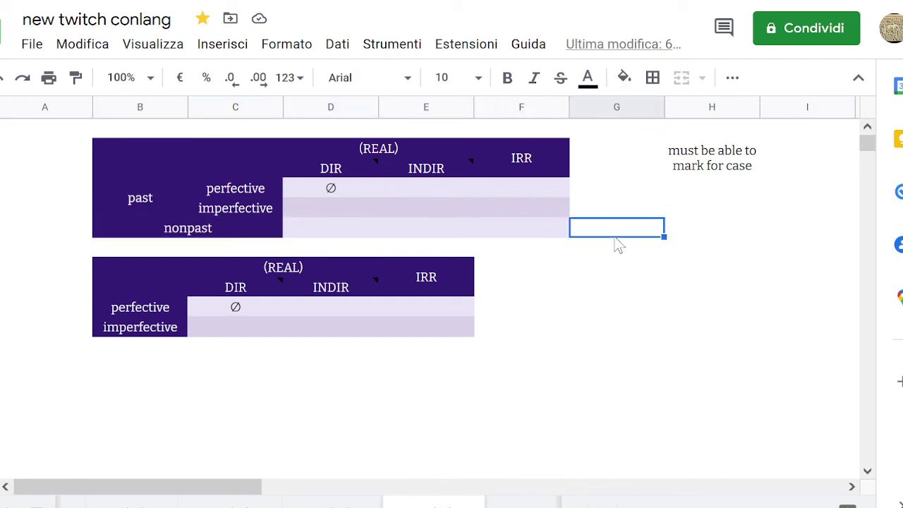
{"action": "key", "text": "Right"}
{"action": "key", "text": "Left"}
{"action": "key", "text": "Right"}
{"action": "key", "text": "Left"}
{"action": "key", "text": "Right"}
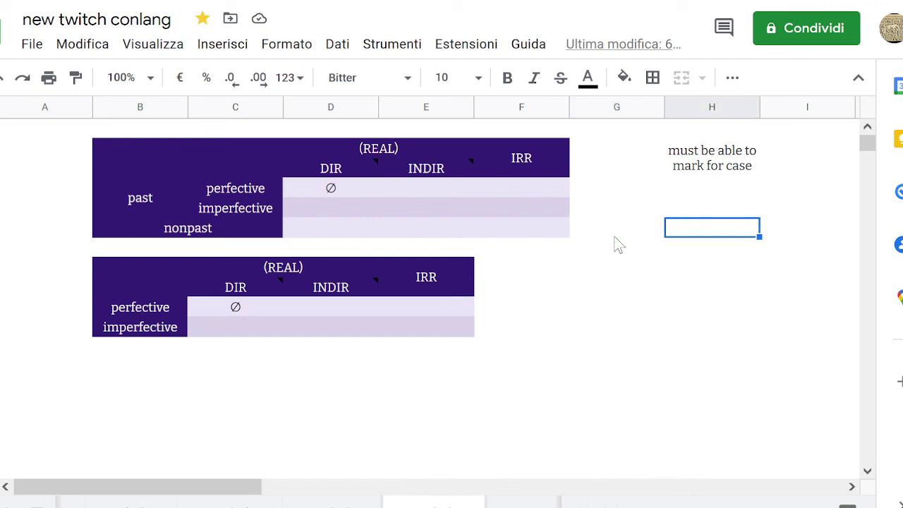
{"action": "key", "text": "Left"}
{"action": "key", "text": "Right"}
Compare the nonpast label and DIR cell with the past imperfective label and DIR cell.
{"action": "key", "text": "Left"}
{"action": "key", "text": "Left"}
{"action": "key", "text": "Left"}
{"action": "key", "text": "Left"}
{"action": "key", "text": "Left"}
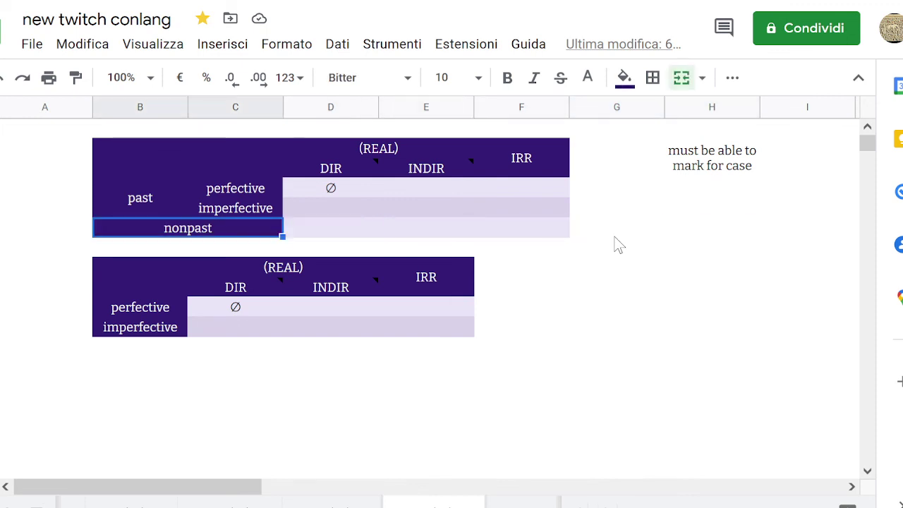
{"action": "key", "text": "Right"}
{"action": "key", "text": "Up"}
{"action": "key", "text": "Left"}
{"action": "key", "text": "Right"}
{"action": "key", "text": "Down"}
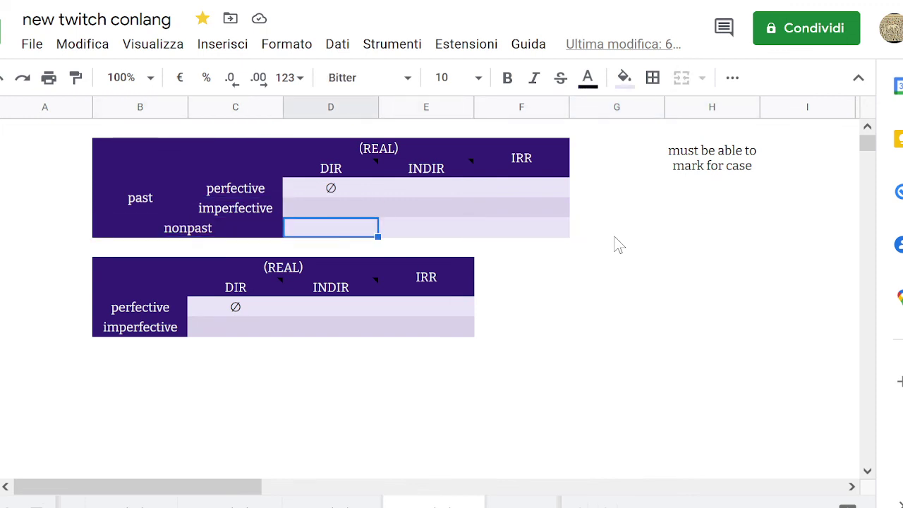
Examine the nonpast label and DIR cell, continuing through INDIR and IRR.
{"action": "key", "text": "Left"}
{"action": "key", "text": "Right"}
{"action": "key", "text": "Right"}
{"action": "key", "text": "Left"}
{"action": "key", "text": "Left"}
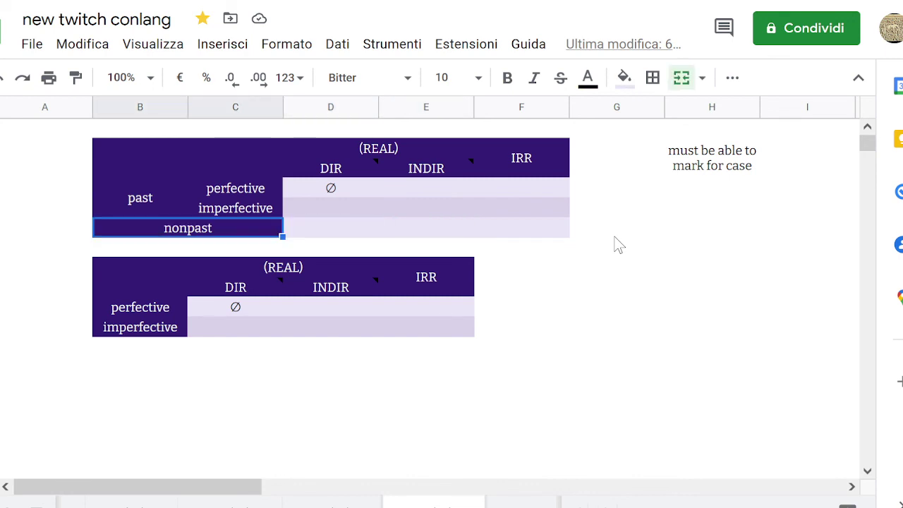
{"action": "key", "text": "Right"}
{"action": "key", "text": "Right"}
{"action": "key", "text": "Right"}
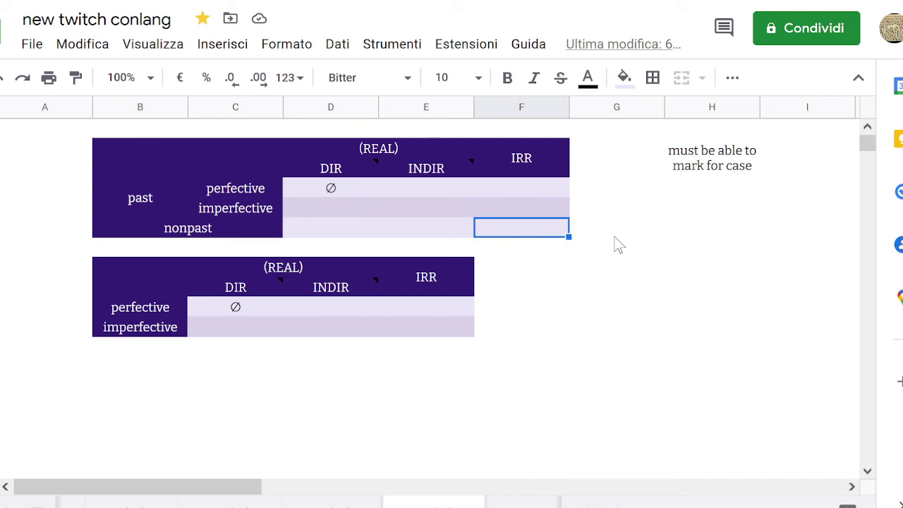
{"action": "key", "text": "Right"}
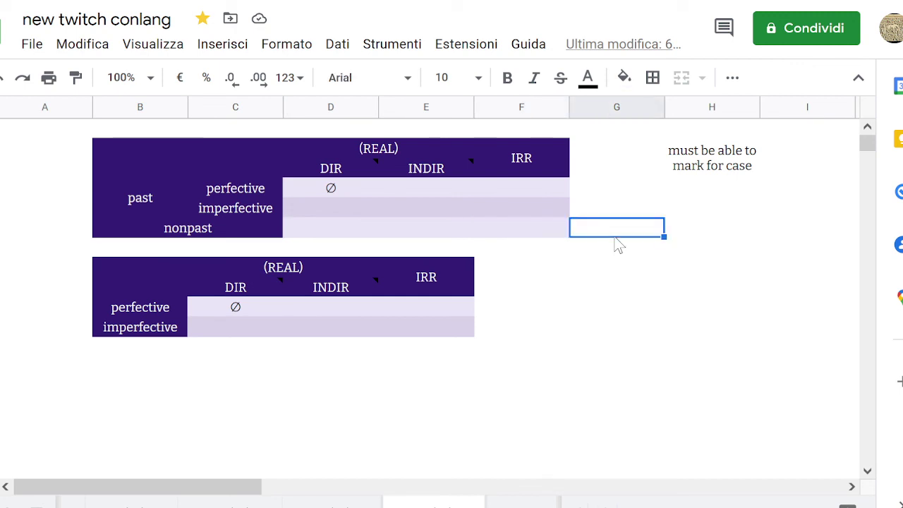
{"action": "key", "text": "Right"}
{"action": "key", "text": "Left"}
{"action": "key", "text": "Down"}
{"action": "key", "text": "Up"}
{"action": "key", "text": "Right"}
{"action": "key", "text": "Left"}
{"action": "key", "text": "Left"}
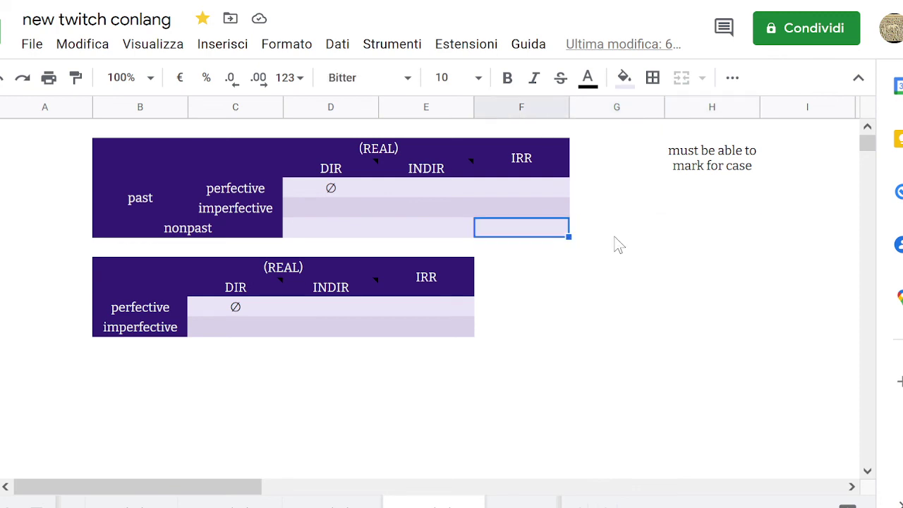
{"action": "key", "text": "Right"}
Review the nonpast IRR, INDIR and DIR cells back to the label, ending on INDIR.
{"action": "key", "text": "Left"}
{"action": "key", "text": "Left"}
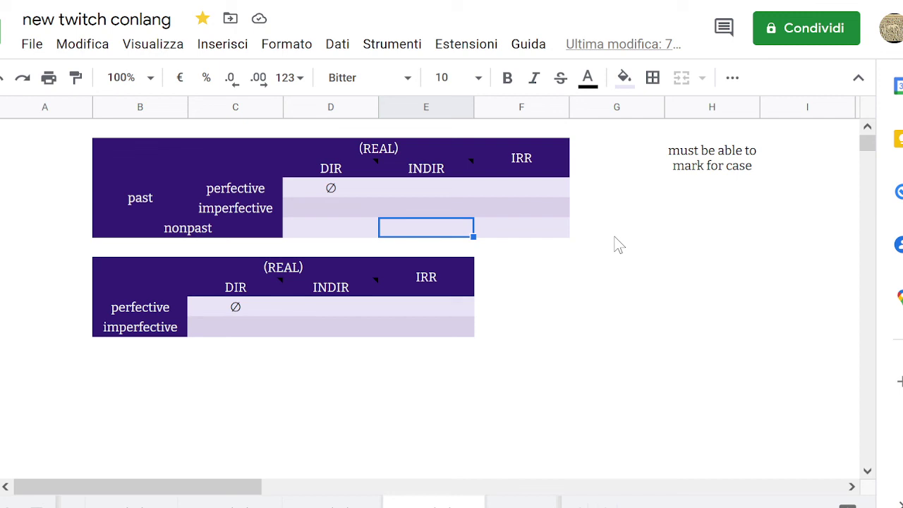
{"action": "key", "text": "Left"}
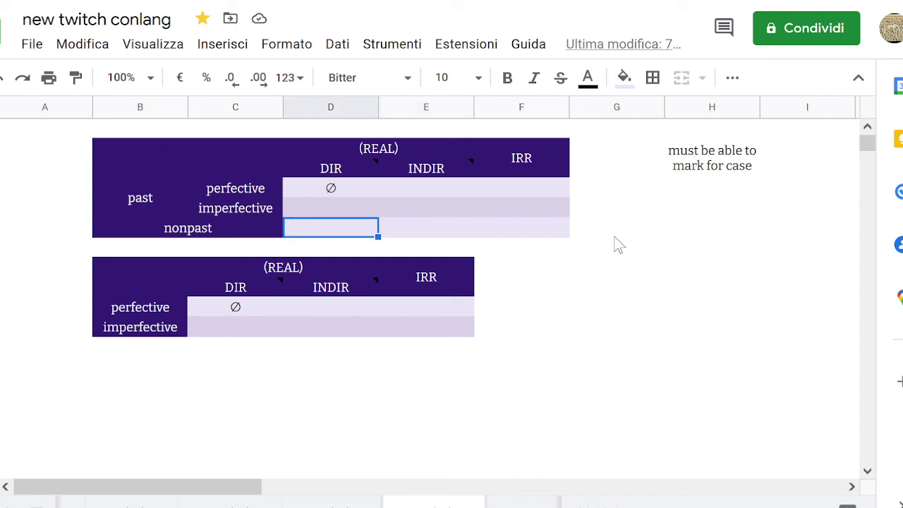
{"action": "key", "text": "Left"}
{"action": "key", "text": "Right"}
{"action": "key", "text": "Right"}
{"action": "key", "text": "Left"}
{"action": "key", "text": "Right"}
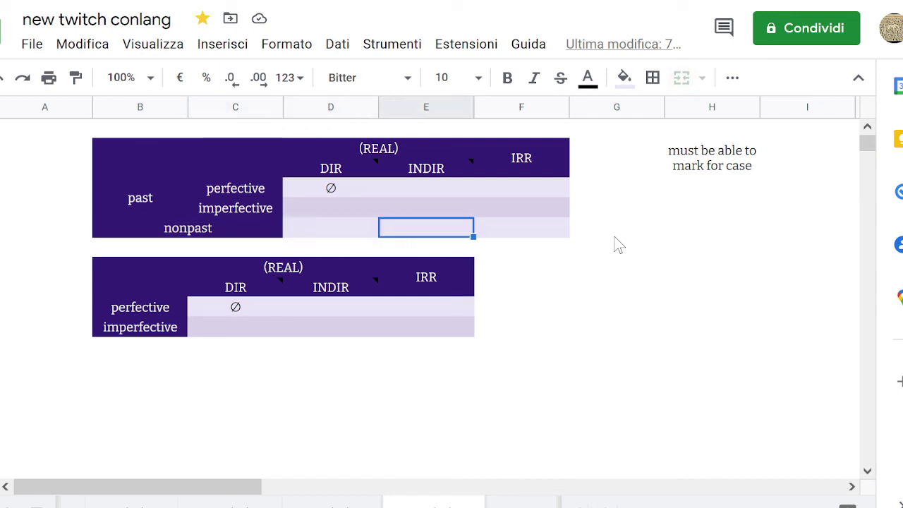
Compare the past perfective and imperfective INDIR cells with the past imperfective DIR cell and the nonpast DIR and INDIR cells.
{"action": "key", "text": "Up"}
{"action": "key", "text": "Up"}
{"action": "key", "text": "Down"}
{"action": "key", "text": "Left"}
{"action": "key", "text": "Down"}
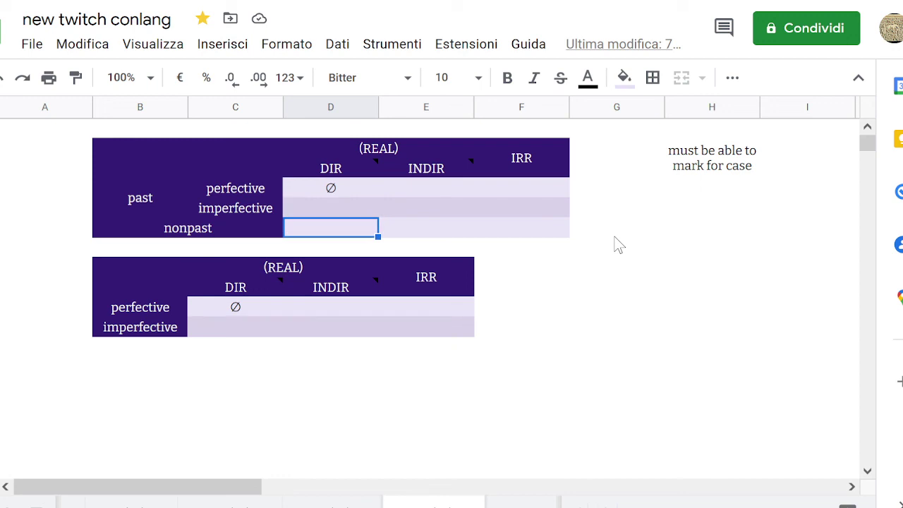
{"action": "key", "text": "Right"}
{"action": "key", "text": "Left"}
{"action": "key", "text": "Left"}
{"action": "key", "text": "Right"}
{"action": "key", "text": "Up"}
{"action": "key", "text": "Right"}
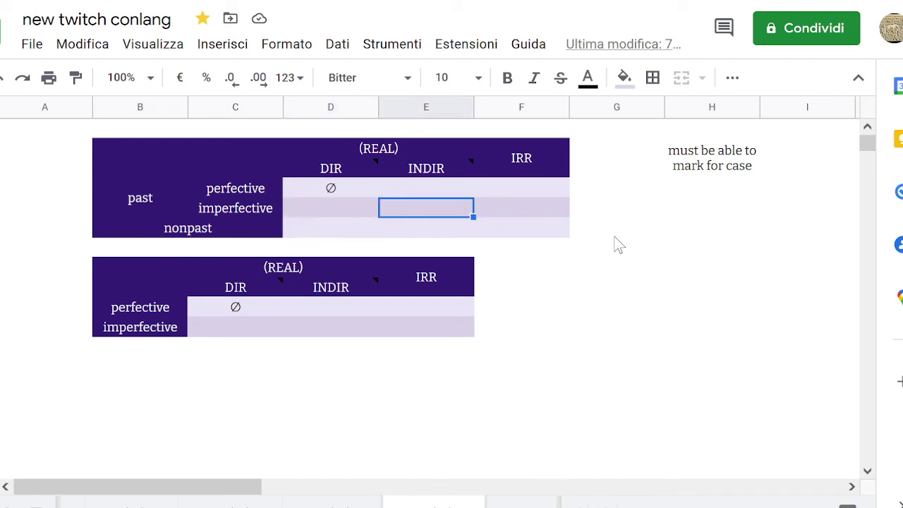
{"action": "key", "text": "Down"}
{"action": "key", "text": "Left"}
{"action": "key", "text": "Right"}
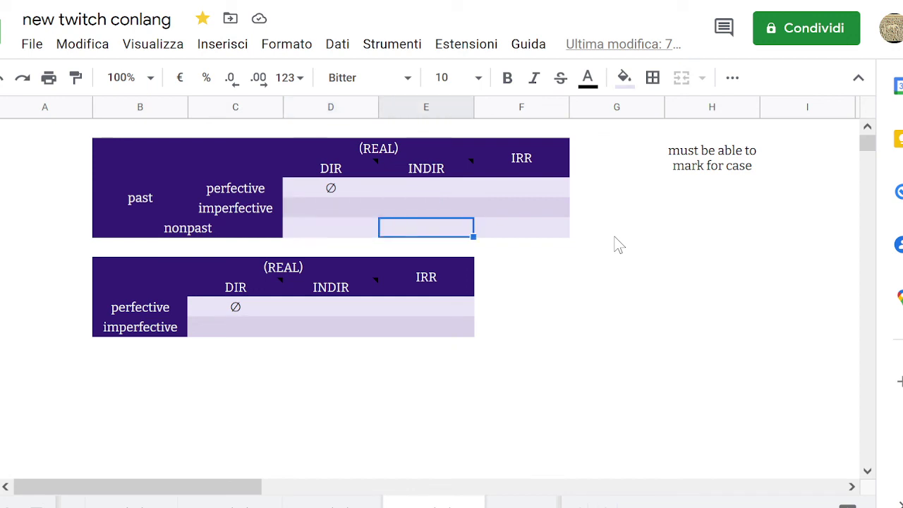
Compare the nonpast cells under DIR, INDIR and IRR with one another.
{"action": "key", "text": "Right"}
{"action": "key", "text": "Right"}
{"action": "key", "text": "Left"}
{"action": "key", "text": "Left"}
{"action": "key", "text": "Left"}
{"action": "key", "text": "Right"}
{"action": "key", "text": "Right"}
{"action": "key", "text": "Right"}
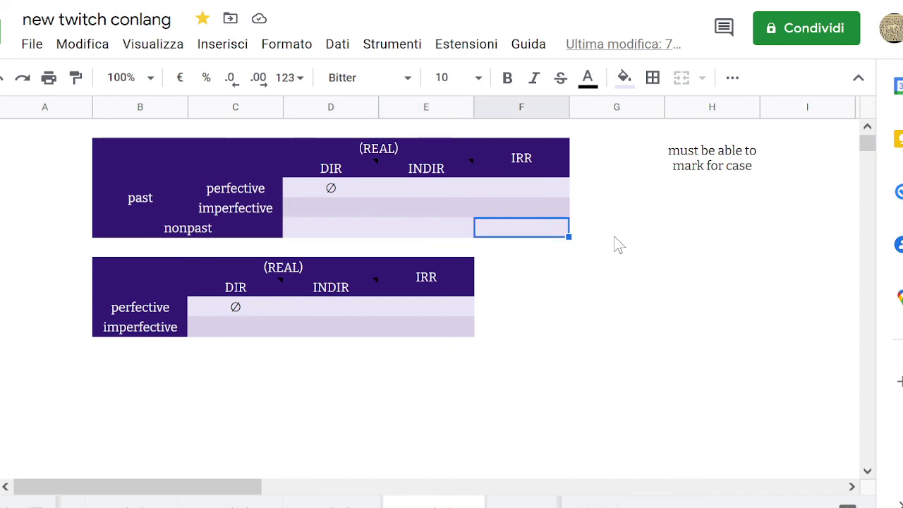
Follow the nonpast row from IRR back to its label, rechecking the DIR and INDIR cells.
{"action": "key", "text": "Left"}
{"action": "key", "text": "Left"}
{"action": "key", "text": "Left"}
{"action": "key", "text": "Left"}
{"action": "key", "text": "Right"}
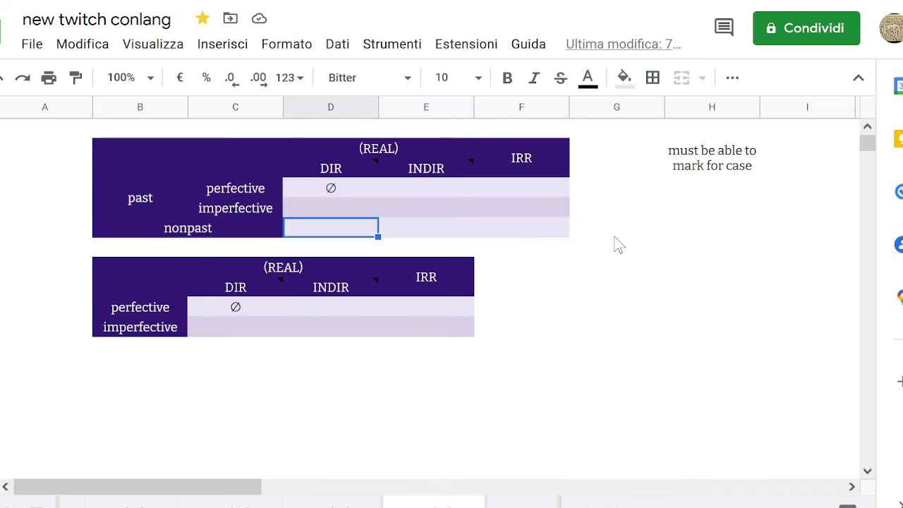
{"action": "key", "text": "Left"}
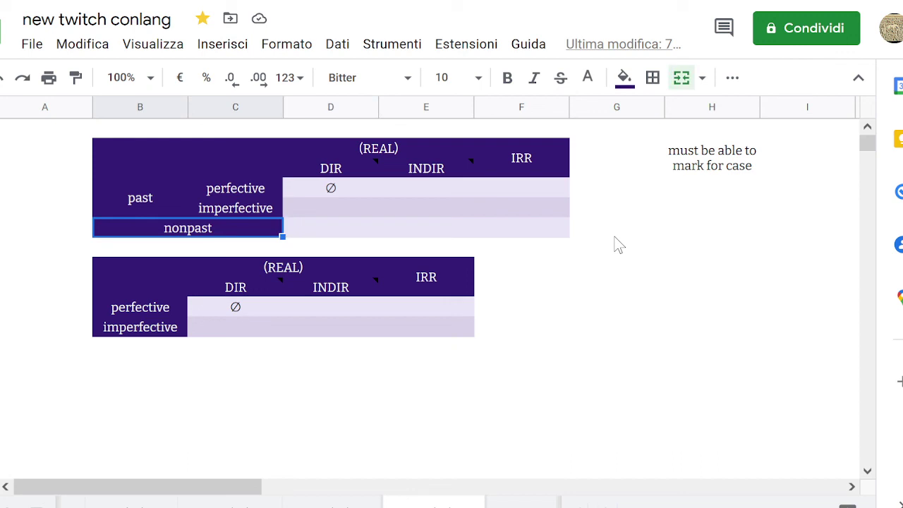
{"action": "key", "text": "Right"}
{"action": "key", "text": "Left"}
{"action": "key", "text": "Right"}
{"action": "key", "text": "Right"}
Compare the DIR cells for past perfective, past imperfective and nonpast.
{"action": "key", "text": "Up"}
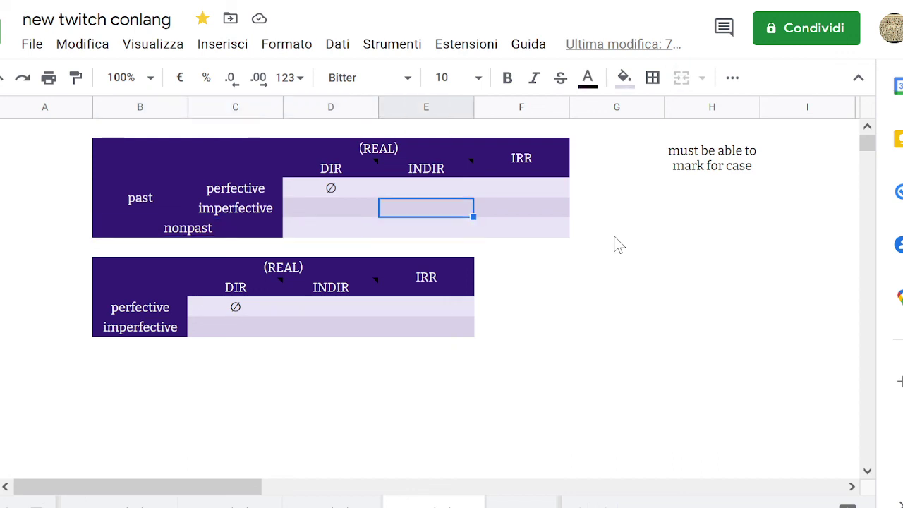
{"action": "key", "text": "Left"}
{"action": "key", "text": "Up"}
{"action": "key", "text": "Down"}
{"action": "key", "text": "Down"}
{"action": "key", "text": "Up"}
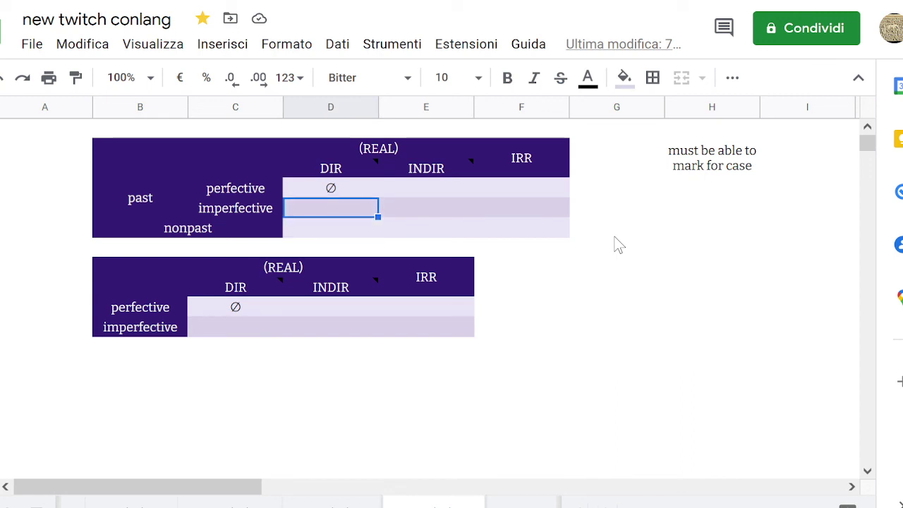
{"action": "key", "text": "Up"}
{"action": "key", "text": "Down"}
{"action": "key", "text": "Down"}
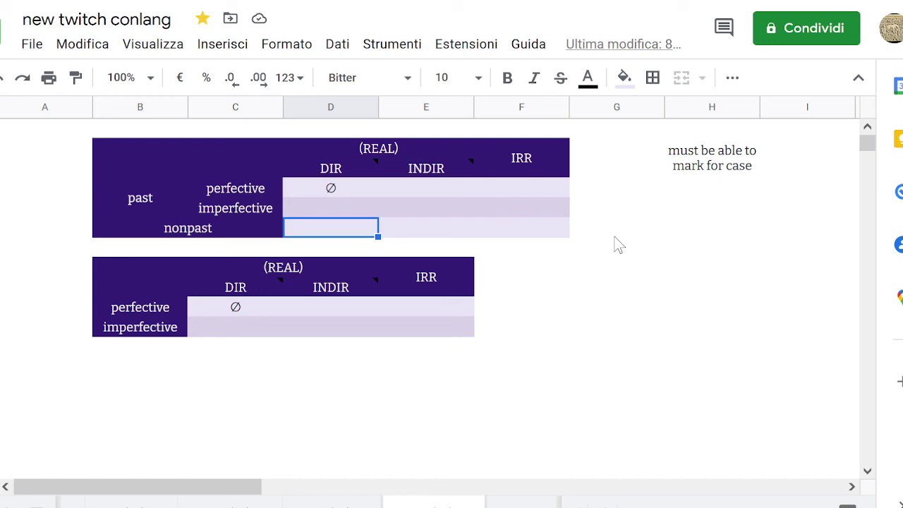
{"action": "key", "text": "Up"}
{"action": "key", "text": "Down"}
Examine the nonpast label together with its DIR cell, and check the INDIR and IRR cells beside them.
{"action": "key", "text": "shift+Left"}
{"action": "key", "text": "shift+Right"}
{"action": "key", "text": "shift+Left"}
{"action": "key", "text": "shift+Right"}
{"action": "key", "text": "Right"}
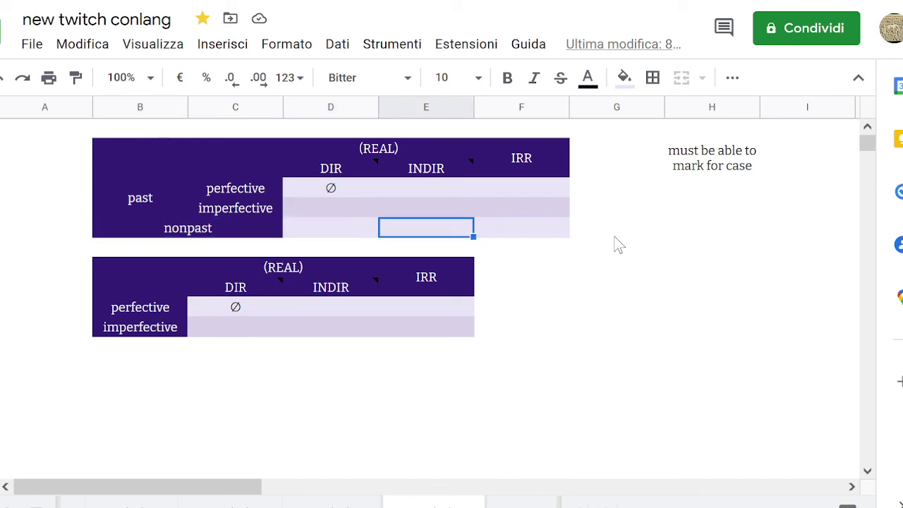
{"action": "key", "text": "Right"}
{"action": "key", "text": "Left"}
{"action": "key", "text": "Left"}
{"action": "key", "text": "shift+Left"}
{"action": "key", "text": "shift+Right"}
Review the nonpast DIR, INDIR and IRR cells back and forth, ending on INDIR.
{"action": "key", "text": "Right"}
{"action": "key", "text": "Left"}
{"action": "key", "text": "Right"}
{"action": "key", "text": "Right"}
{"action": "key", "text": "Right"}
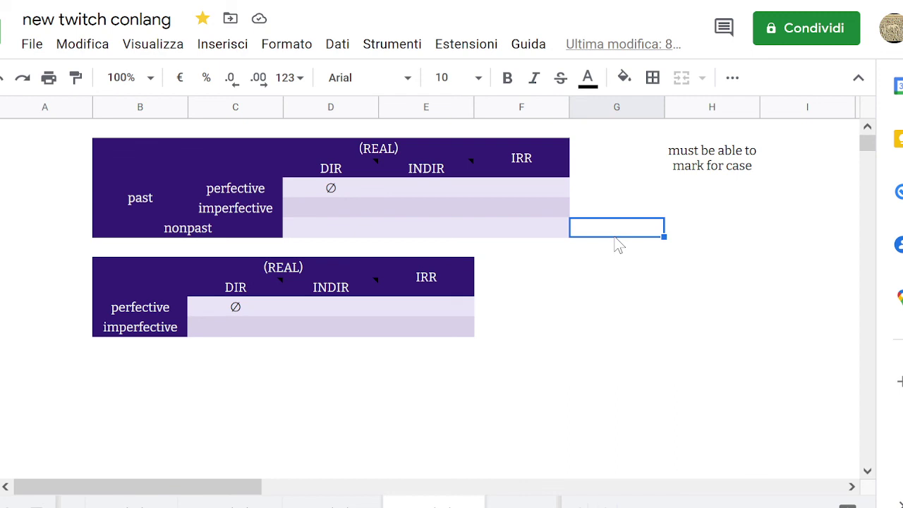
{"action": "key", "text": "Left"}
{"action": "key", "text": "Left"}
{"action": "key", "text": "Left"}
{"action": "key", "text": "Right"}
{"action": "key", "text": "Right"}
{"action": "key", "text": "Left"}
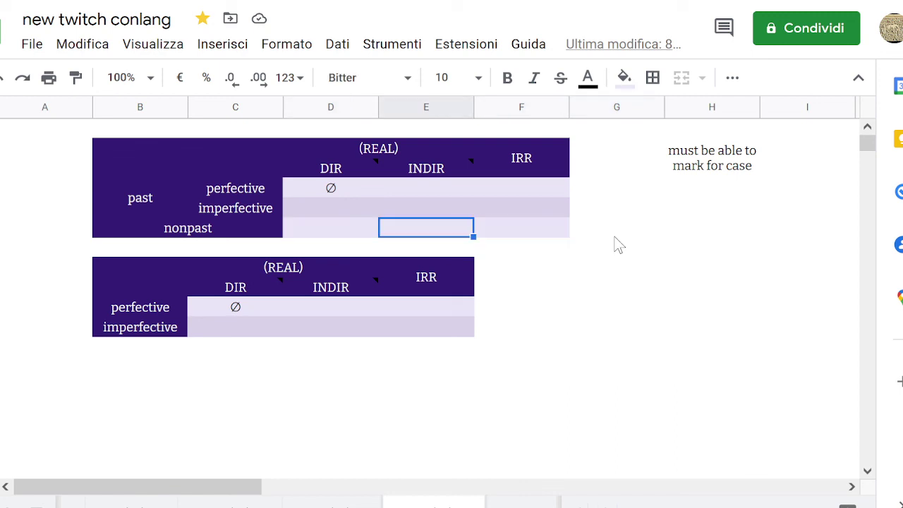
Recheck the nonpast row from its label through DIR, INDIR and IRR.
{"action": "key", "text": "Left"}
{"action": "key", "text": "Left"}
{"action": "key", "text": "Right"}
{"action": "key", "text": "Right"}
{"action": "key", "text": "Right"}
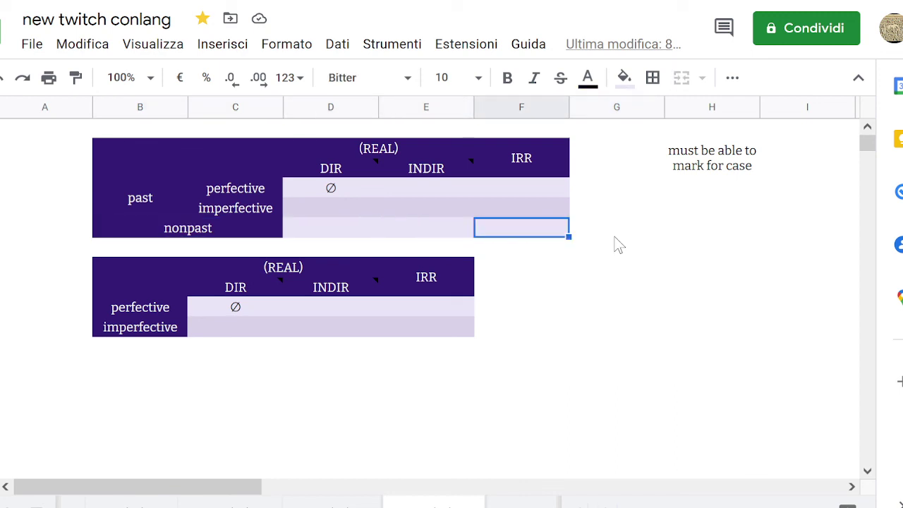
{"action": "key", "text": "Right"}
{"action": "key", "text": "Left"}
{"action": "key", "text": "Left"}
{"action": "key", "text": "Left"}
{"action": "key", "text": "Right"}
{"action": "key", "text": "Right"}
{"action": "key", "text": "Right"}
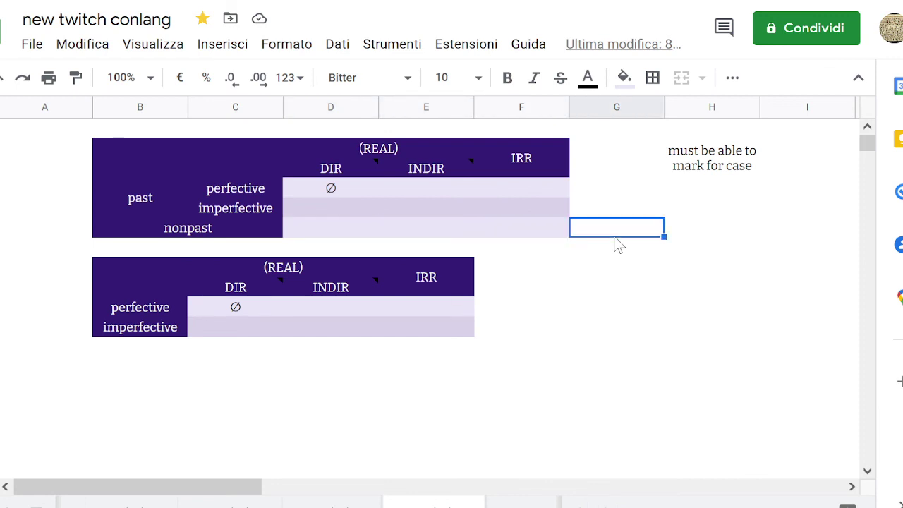
Review the nonpast row of the larger verb table from its IRR cell back to DIR, finishing on INDIR.
{"action": "key", "text": "Left"}
{"action": "key", "text": "Right"}
{"action": "key", "text": "Left"}
{"action": "key", "text": "Left"}
{"action": "key", "text": "Left"}
{"action": "key", "text": "Right"}
{"action": "key", "text": "Left"}
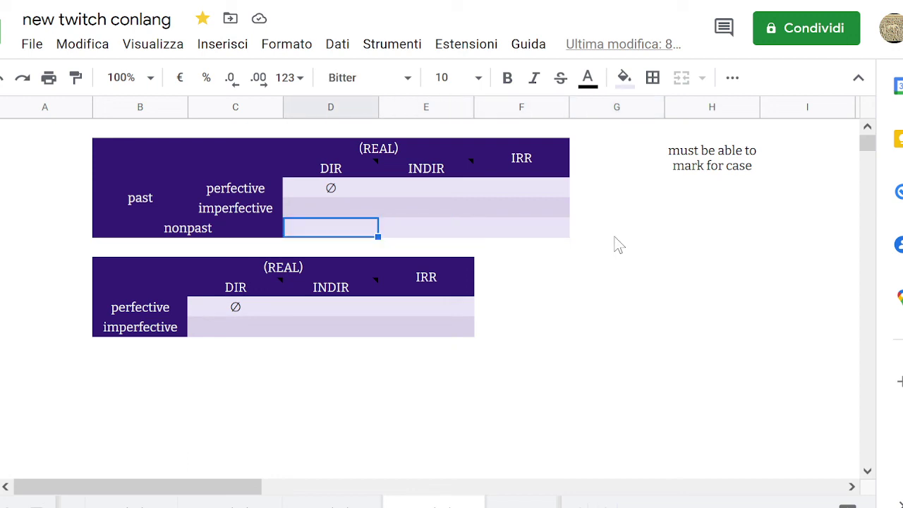
{"action": "key", "text": "Left"}
{"action": "key", "text": "Right"}
{"action": "key", "text": "Right"}
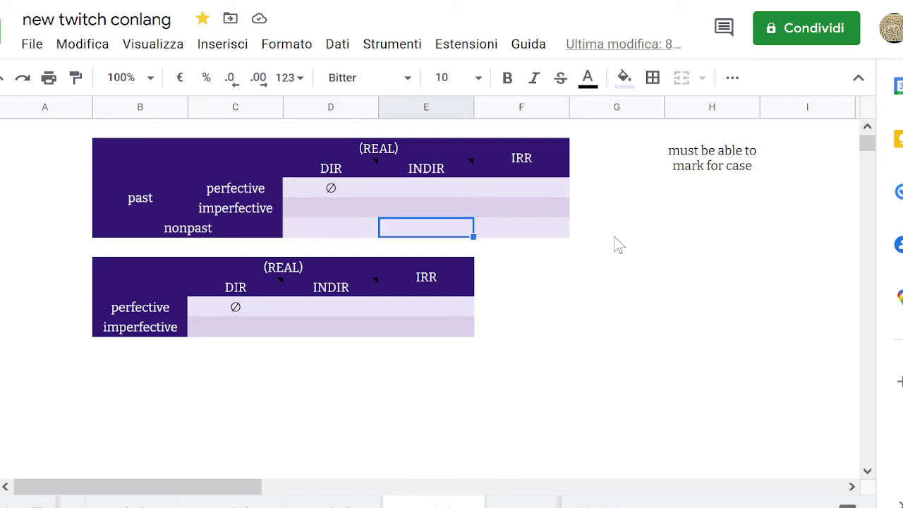
Compare the nonpast DIR and INDIR cells in the larger verb table.
{"action": "key", "text": "Left"}
{"action": "key", "text": "Right"}
{"action": "key", "text": "Left"}
{"action": "key", "text": "Right"}
{"action": "key", "text": "Left"}
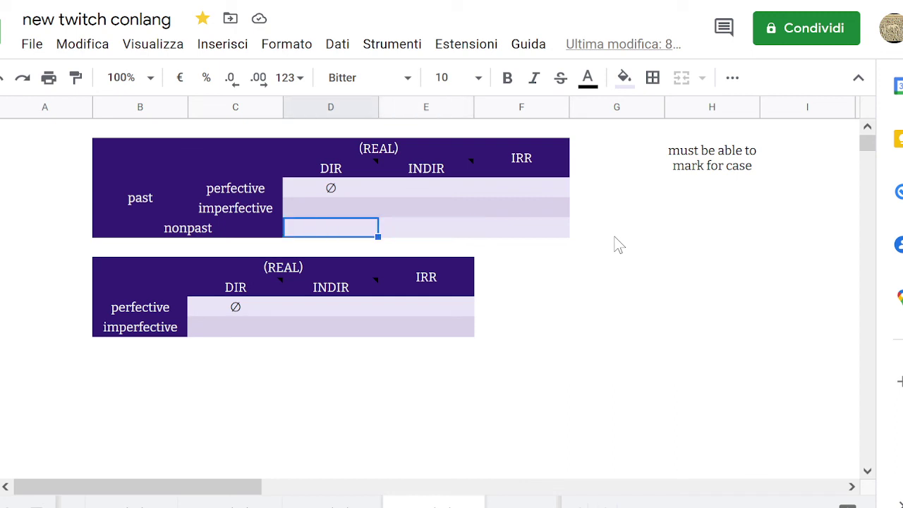
{"action": "key", "text": "Right"}
{"action": "key", "text": "Left"}
{"action": "key", "text": "Left"}
{"action": "key", "text": "Right"}
{"action": "key", "text": "Right"}
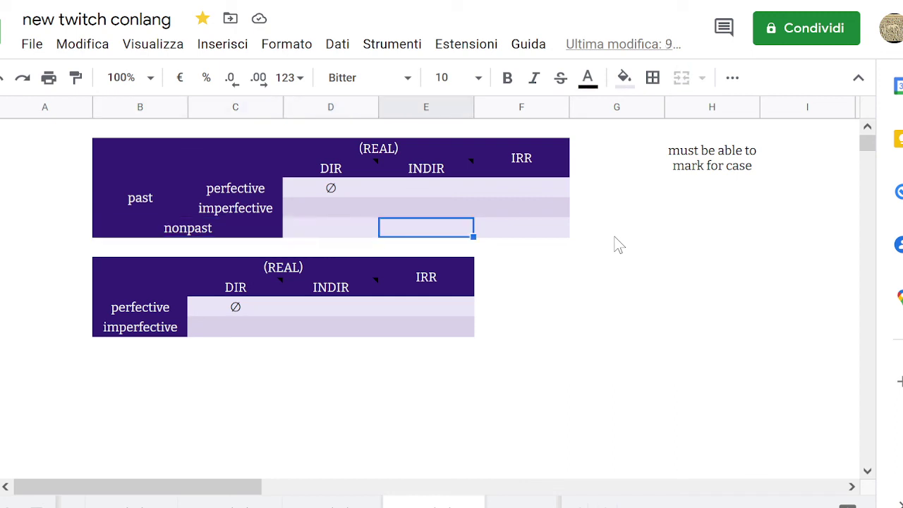
{"action": "key", "text": "Left"}
Examine the past perfective, past imperfective and nonpast row labels, along with the past imperfective and nonpast DIR cells.
{"action": "key", "text": "Up"}
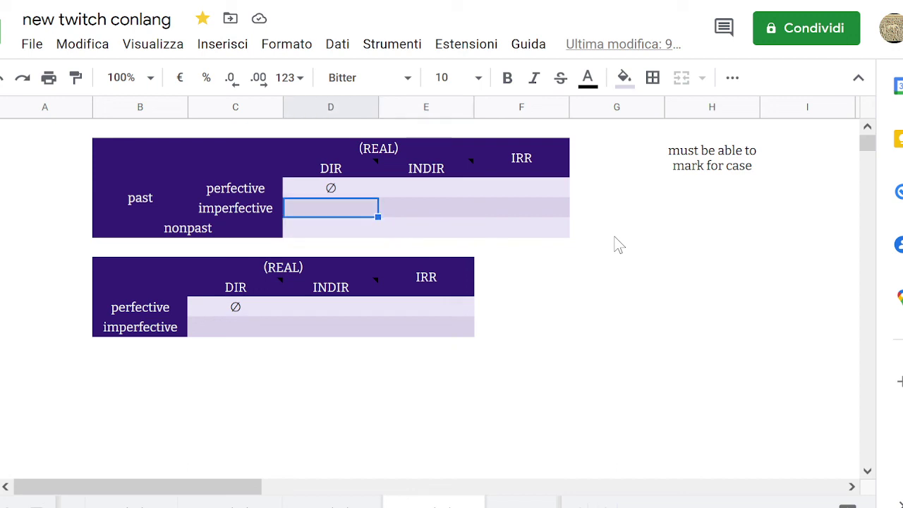
{"action": "key", "text": "Left"}
{"action": "key", "text": "Up"}
{"action": "key", "text": "Down"}
{"action": "key", "text": "Down"}
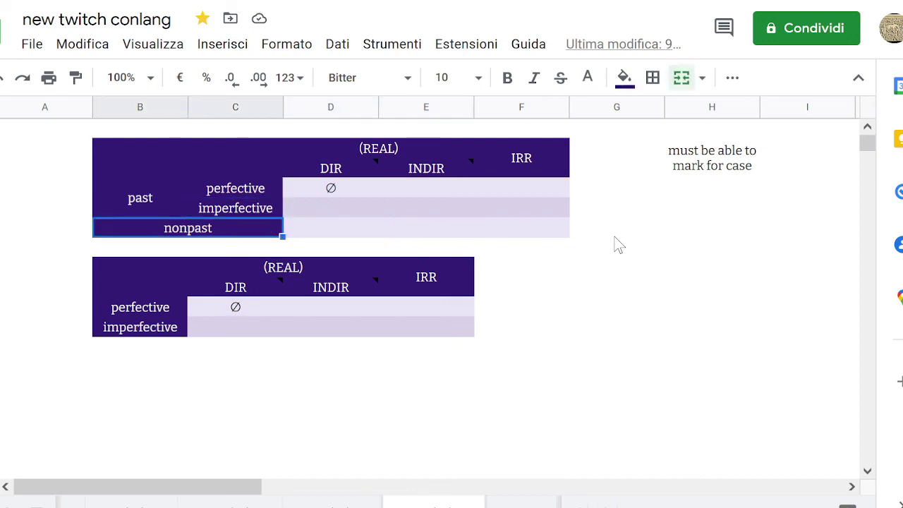
{"action": "key", "text": "Up"}
{"action": "key", "text": "Down"}
{"action": "key", "text": "Up"}
{"action": "key", "text": "Up"}
{"action": "key", "text": "Down"}
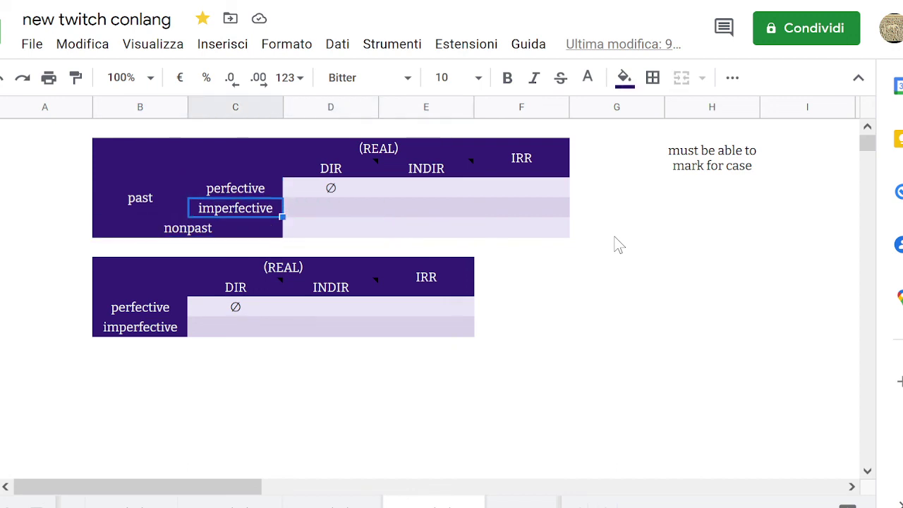
{"action": "key", "text": "Right"}
{"action": "key", "text": "Down"}
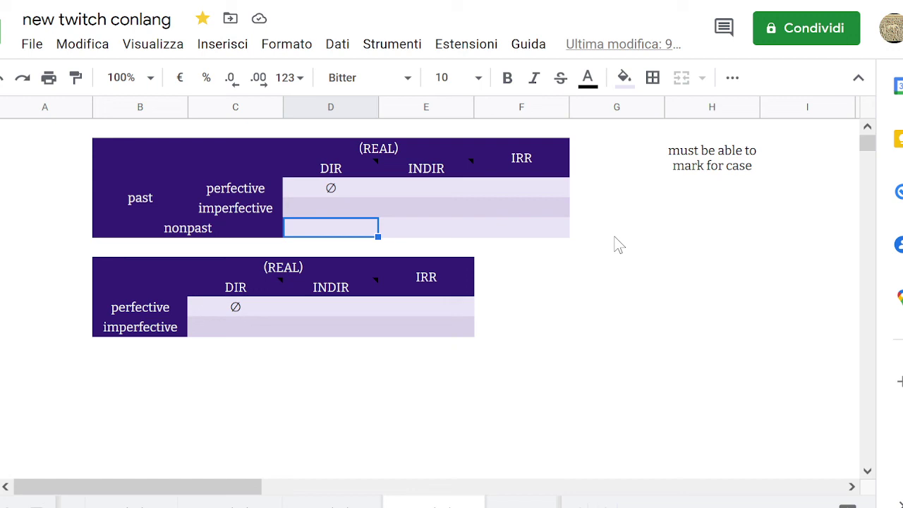
Compare the past imperfective label and its DIR cell with the nonpast row.
{"action": "key", "text": "Up"}
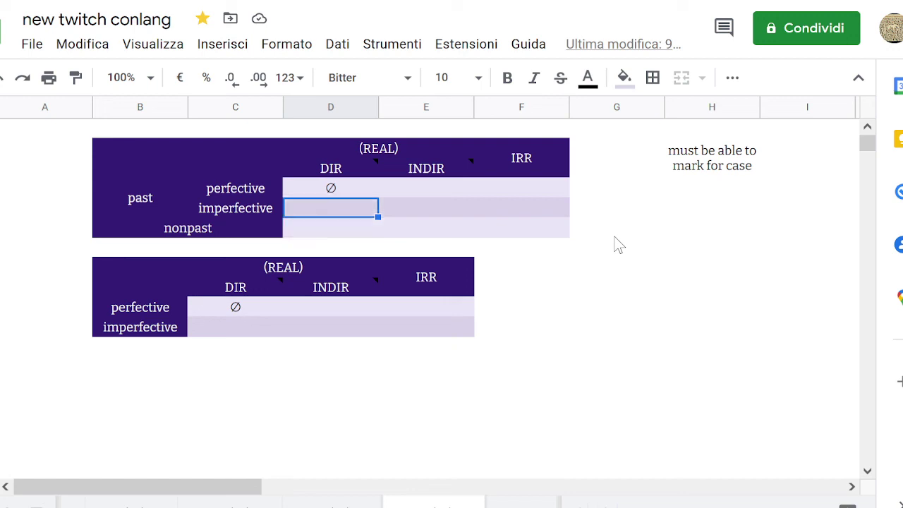
{"action": "key", "text": "Left"}
{"action": "key", "text": "Right"}
{"action": "key", "text": "Down"}
{"action": "key", "text": "Up"}
{"action": "key", "text": "Left"}
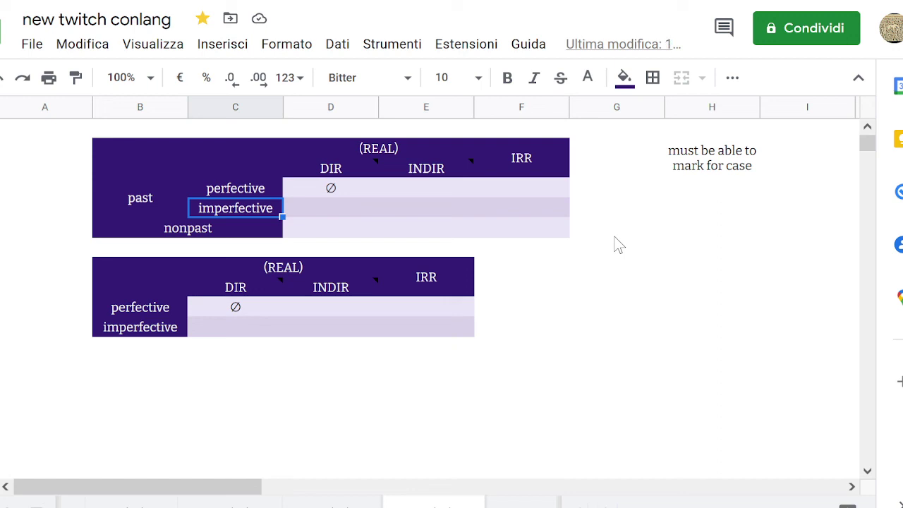
{"action": "key", "text": "Down"}
{"action": "key", "text": "Right"}
{"action": "key", "text": "Up"}
{"action": "key", "text": "Left"}
Examine the perfective and imperfective labels under past as a pair in the larger verb table.
{"action": "key", "text": "Up"}
{"action": "key", "text": "shift+Down"}
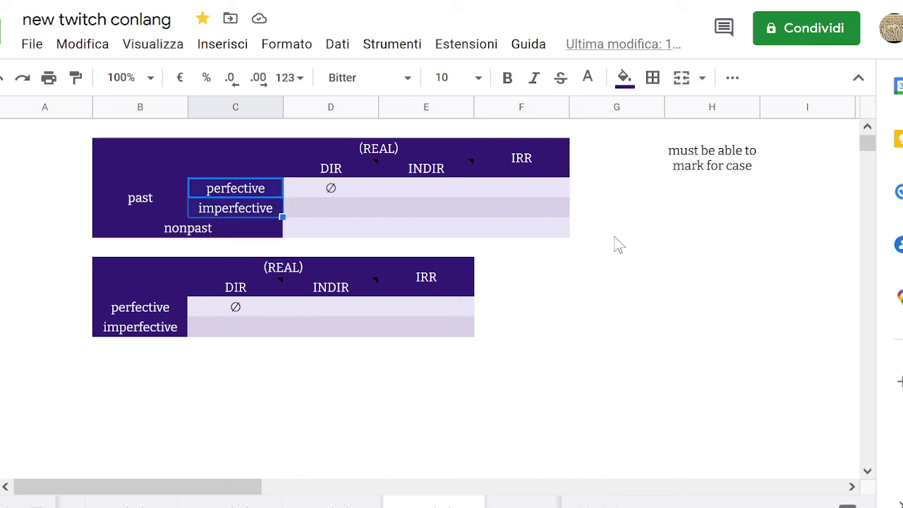
{"action": "key", "text": "shift+Up"}
{"action": "key", "text": "shift+Up"}
{"action": "key", "text": "shift+Down"}
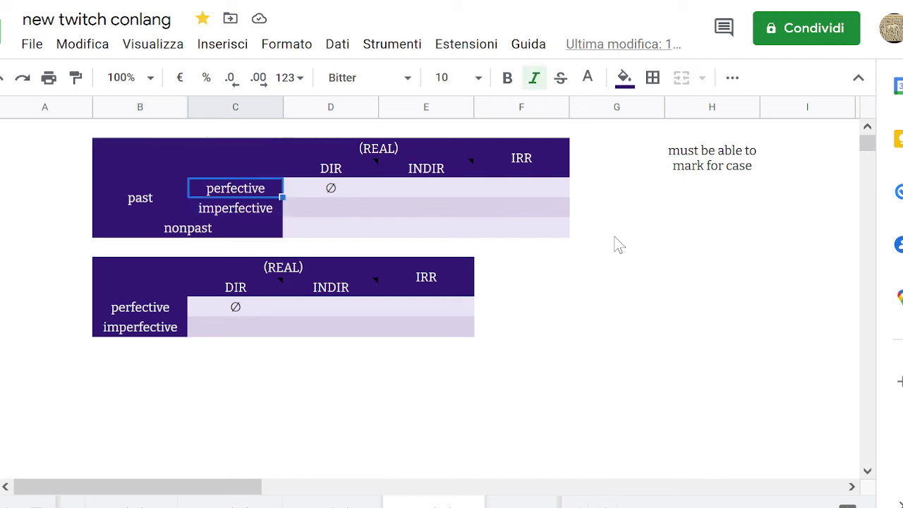
{"action": "key", "text": "shift+Down"}
{"action": "key", "text": "Right"}
{"action": "key", "text": "Left"}
{"action": "key", "text": "Left"}
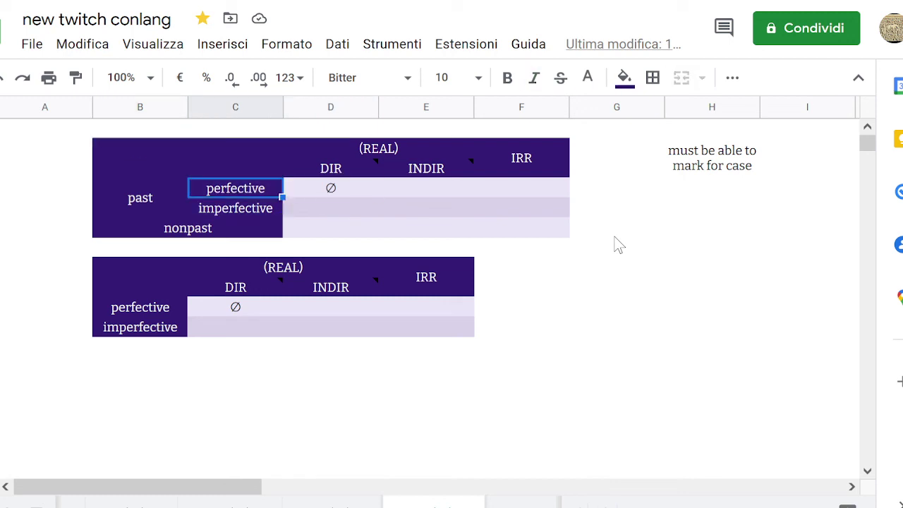
{"action": "key", "text": "Right"}
Compare the past label with the nonpast label in the larger verb table.
{"action": "key", "text": "Left"}
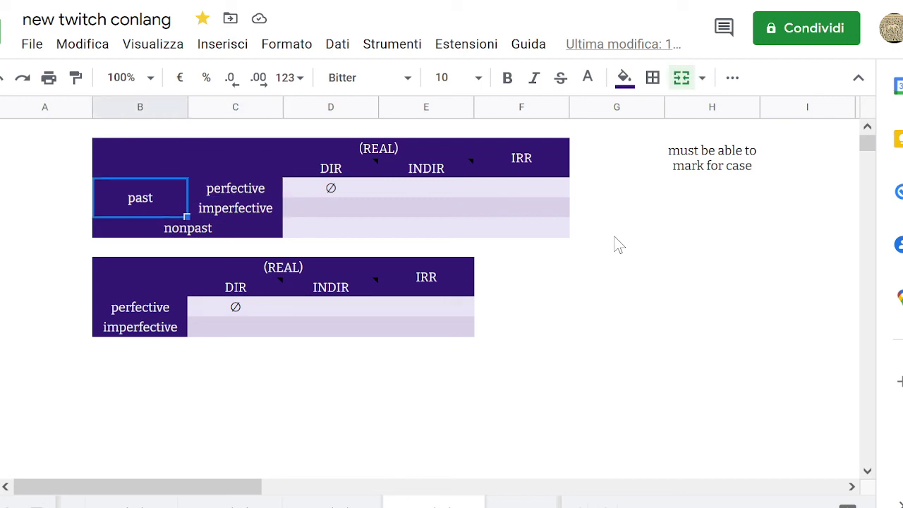
{"action": "key", "text": "shift+Down"}
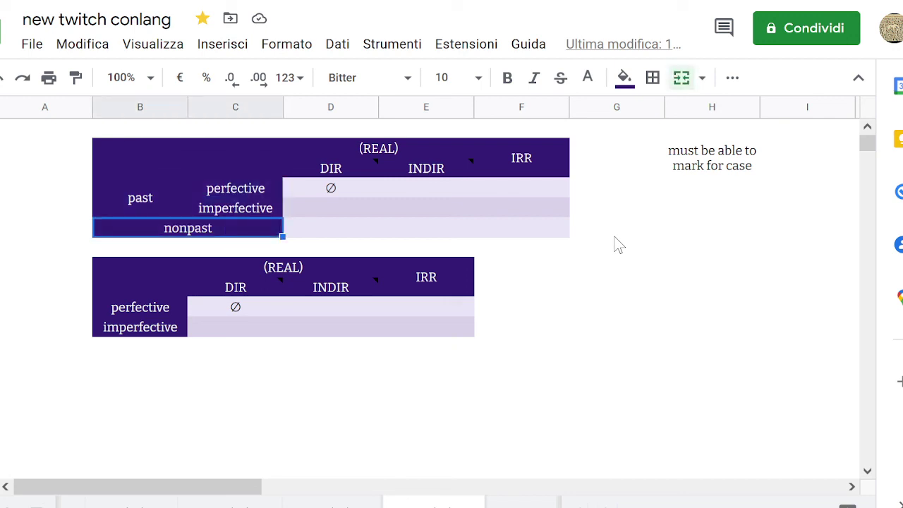
{"action": "key", "text": "shift+Up"}
{"action": "key", "text": "shift+Down"}
{"action": "key", "text": "shift+Up"}
{"action": "key", "text": "shift+Down"}
{"action": "key", "text": "shift+Up"}
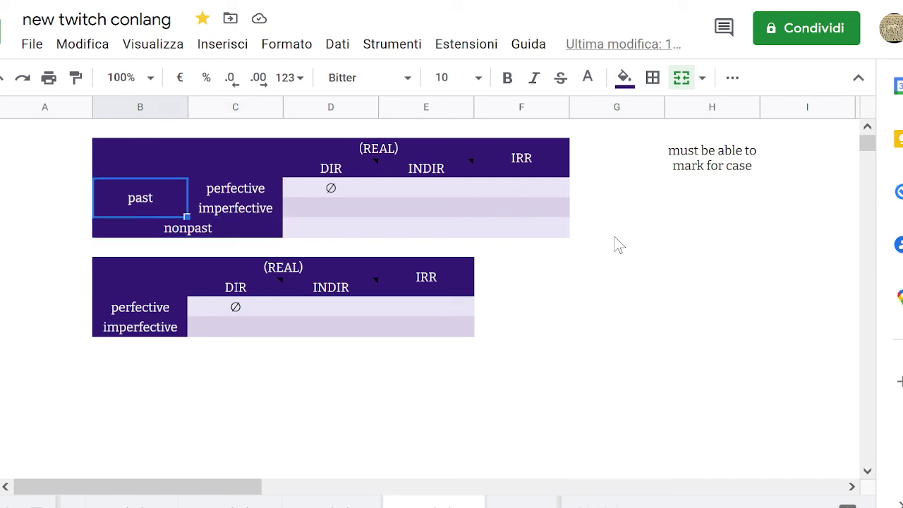
{"action": "key", "text": "Right"}
{"action": "key", "text": "Down"}
{"action": "key", "text": "Left"}
{"action": "key", "text": "shift+Down"}
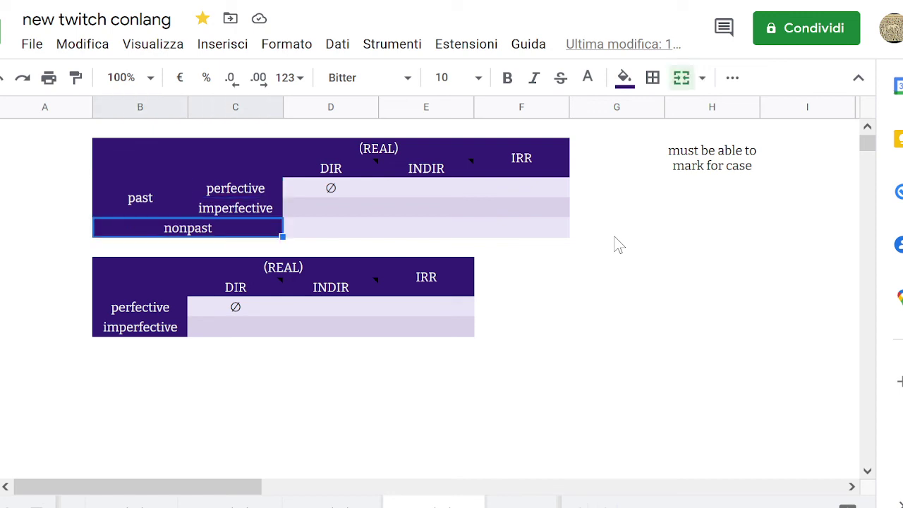
{"action": "key", "text": "shift+Up"}
{"action": "key", "text": "shift+Down"}
{"action": "key", "text": "Down"}
{"action": "key", "text": "Right"}
{"action": "key", "text": "Left"}
{"action": "key", "text": "Up"}
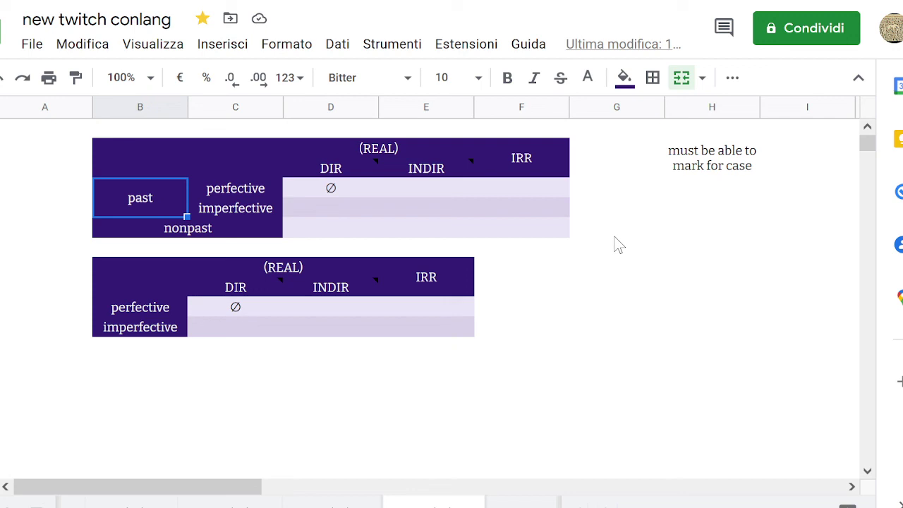
Review the past label's perfective and imperfective subdivisions against nonpast, then select the two aspect labels together.
{"action": "key", "text": "Right"}
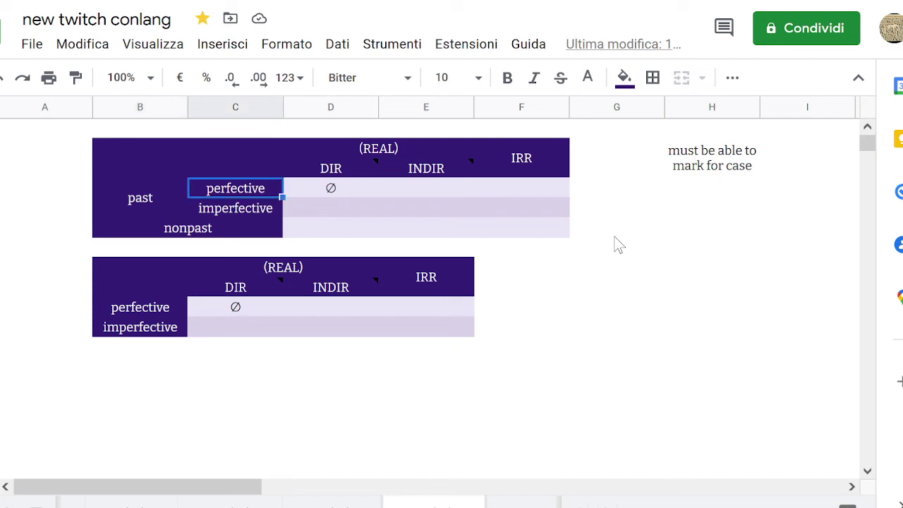
{"action": "key", "text": "Down"}
{"action": "key", "text": "Down"}
{"action": "key", "text": "Up"}
{"action": "key", "text": "Up"}
{"action": "key", "text": "Left"}
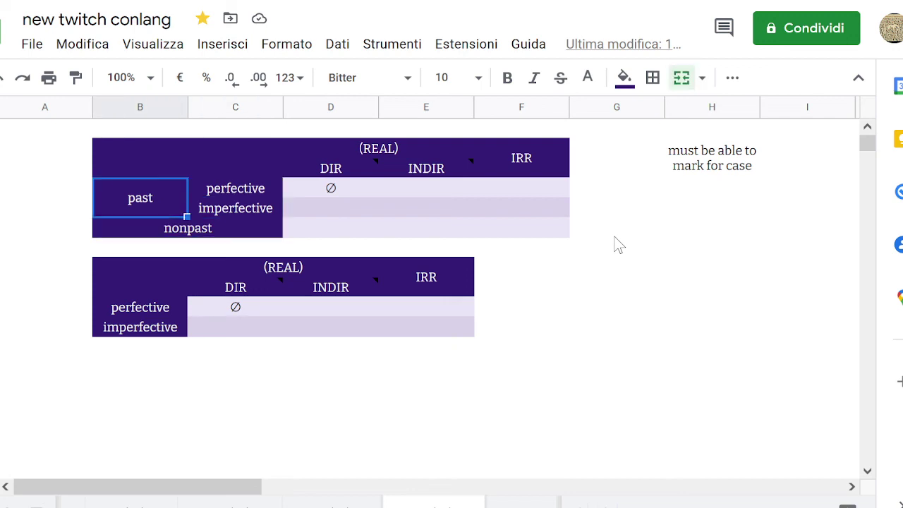
{"action": "key", "text": "Down"}
{"action": "key", "text": "Up"}
{"action": "key", "text": "Up"}
{"action": "key", "text": "Down"}
{"action": "key", "text": "Up"}
{"action": "key", "text": "Down"}
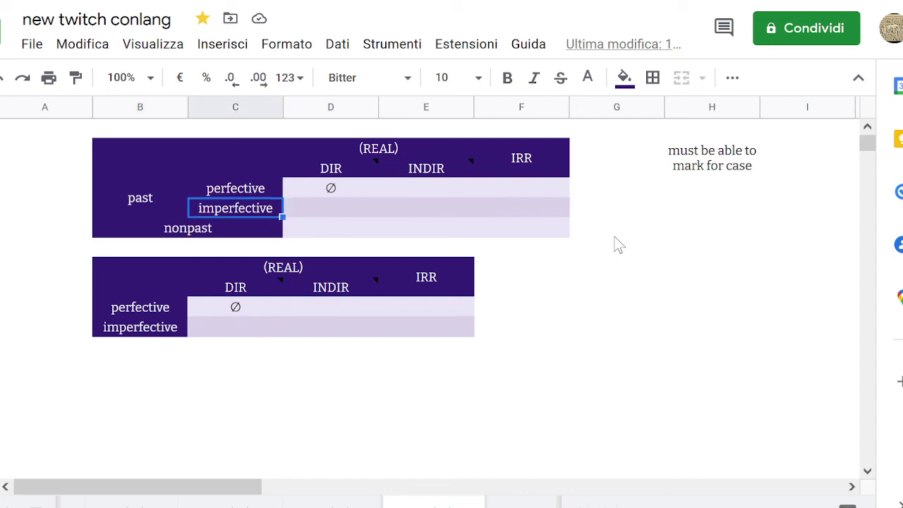
{"action": "key", "text": "Up"}
{"action": "key", "text": "Down"}
{"action": "key", "text": "Up"}
{"action": "key", "text": "shift+Down"}
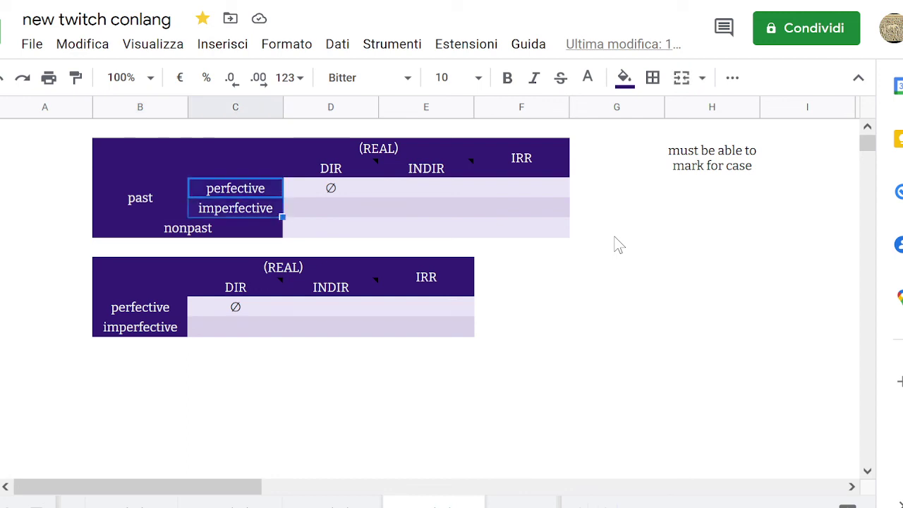
Examine the smaller verb table's empty corner header and its perfective and imperfective row labels.
{"action": "key", "text": "Down"}
{"action": "key", "text": "Down"}
{"action": "key", "text": "Down"}
{"action": "key", "text": "Left"}
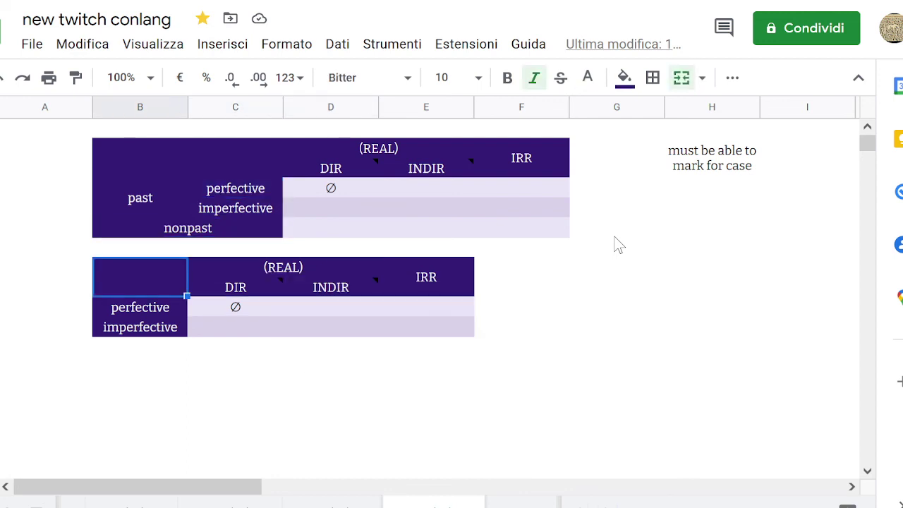
{"action": "key", "text": "Down"}
{"action": "key", "text": "shift+Down"}
{"action": "key", "text": "Up"}
{"action": "key", "text": "Down"}
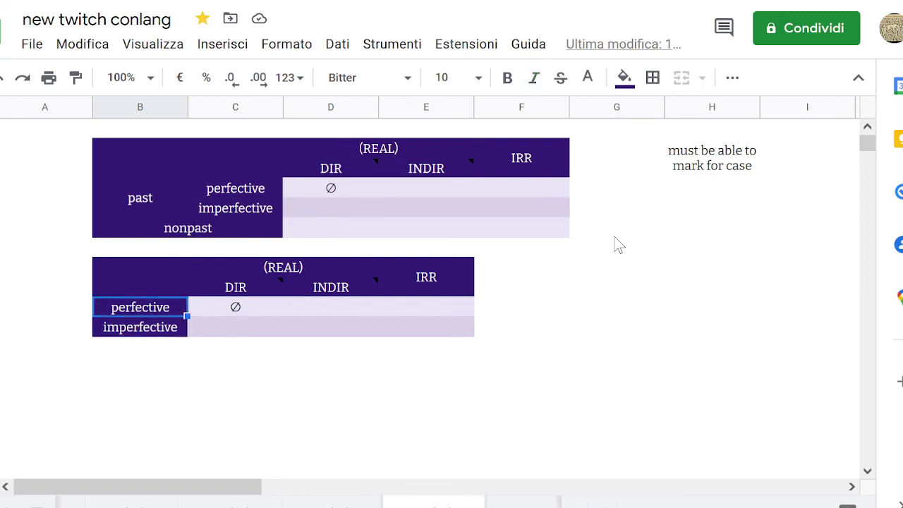
{"action": "key", "text": "Down"}
{"action": "key", "text": "Up"}
{"action": "key", "text": "Up"}
{"action": "key", "text": "Left"}
{"action": "key", "text": "Right"}
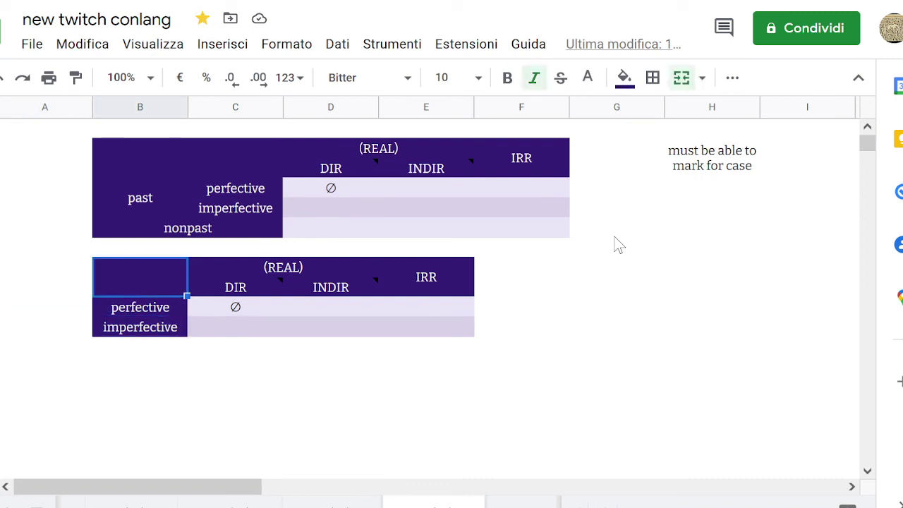
Recheck the past and nonpast labels of the larger table before returning to the smaller table's corner header.
{"action": "key", "text": "Up"}
{"action": "key", "text": "Up"}
{"action": "key", "text": "Up"}
{"action": "key", "text": "Down"}
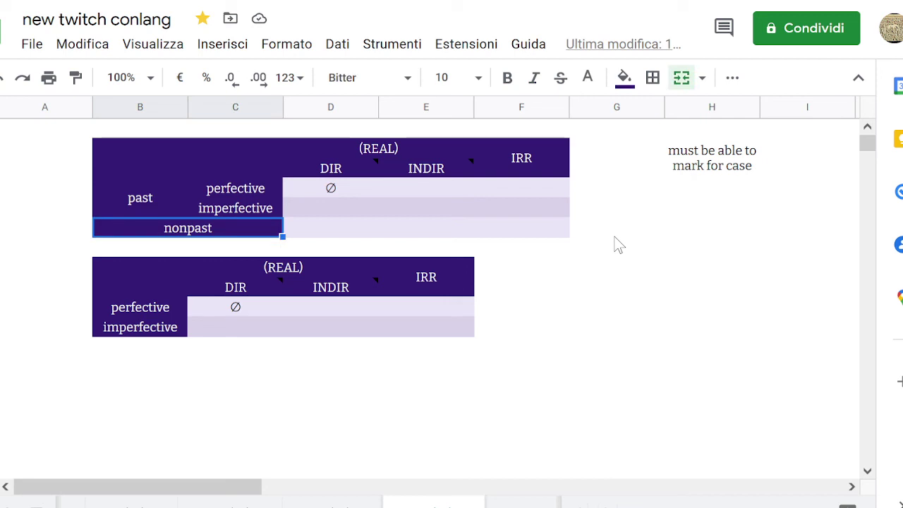
{"action": "key", "text": "Up"}
{"action": "key", "text": "Down"}
{"action": "key", "text": "Down"}
{"action": "key", "text": "Down"}
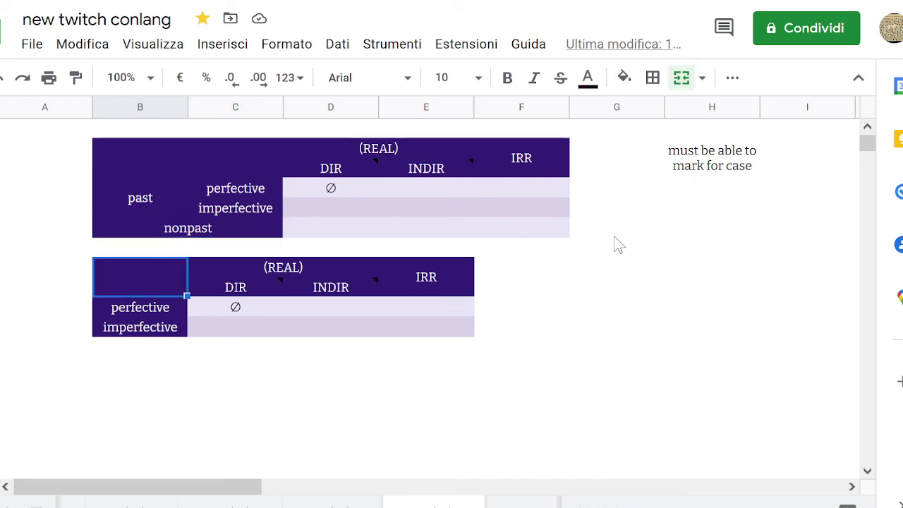
Compare the perfective and imperfective row labels of the smaller verb table, individually and selected together.
{"action": "key", "text": "Down"}
{"action": "key", "text": "Left"}
{"action": "key", "text": "Right"}
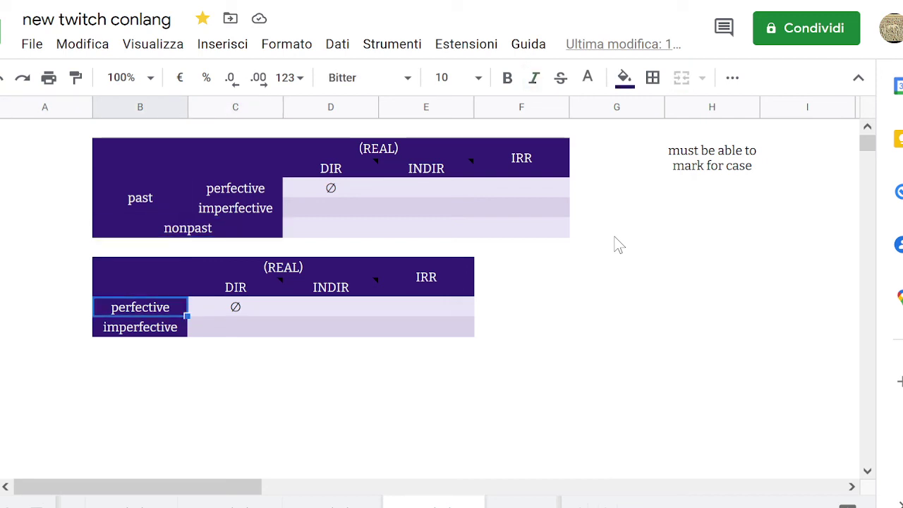
{"action": "key", "text": "Down"}
{"action": "key", "text": "Up"}
{"action": "key", "text": "shift+Down"}
{"action": "key", "text": "Down"}
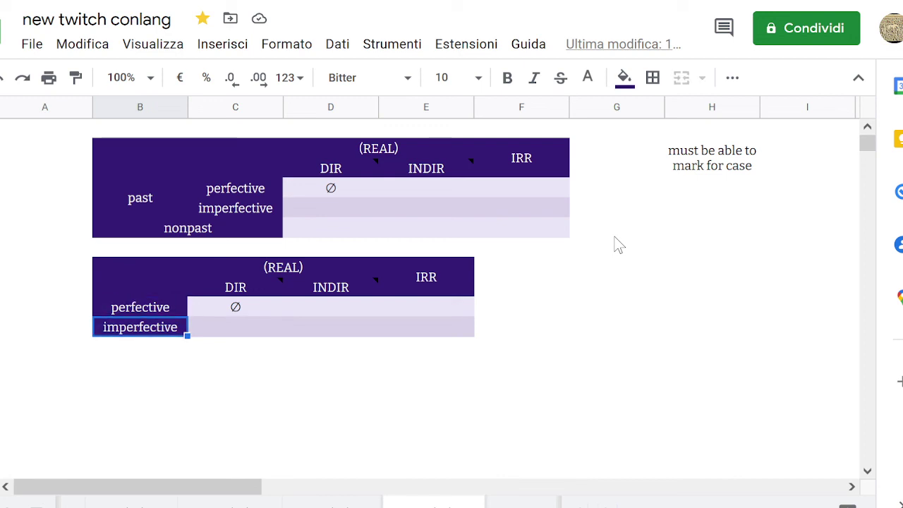
{"action": "key", "text": "Up"}
{"action": "key", "text": "shift+Down"}
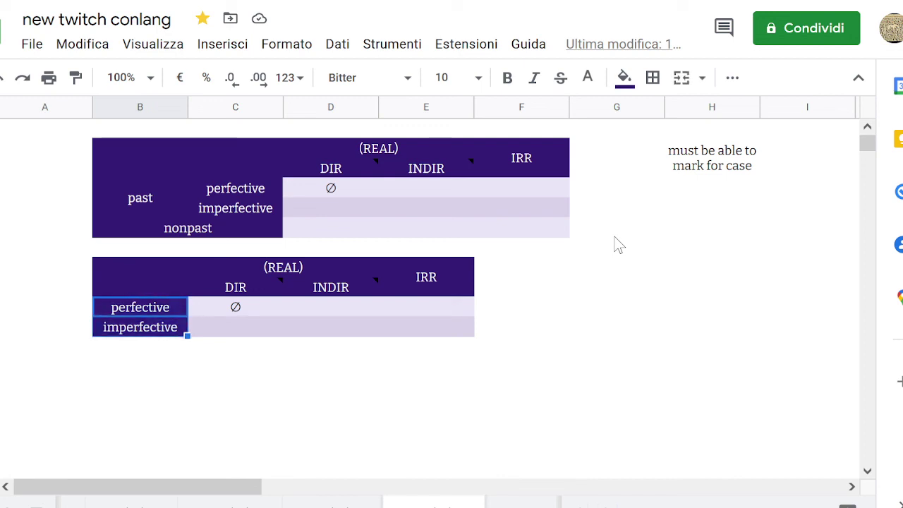
{"action": "key", "text": "shift+Up"}
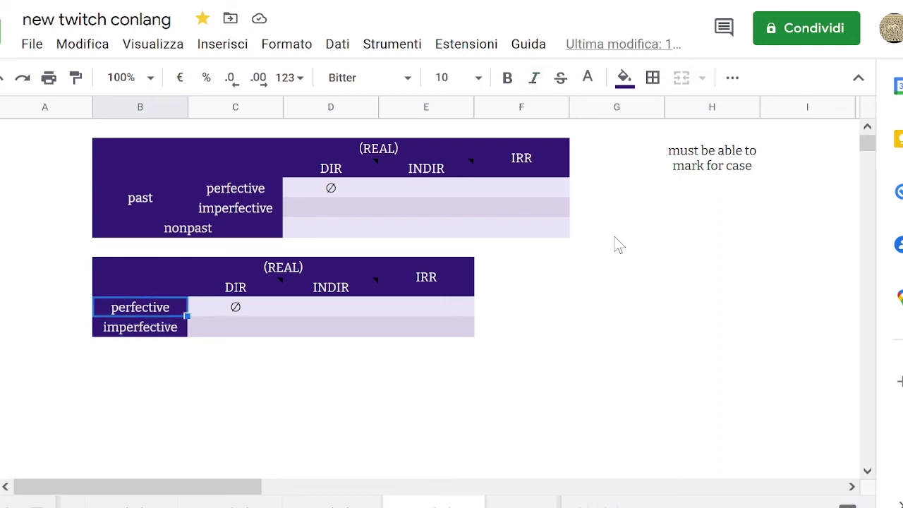
{"action": "key", "text": "shift+Down"}
{"action": "key", "text": "Down"}
{"action": "key", "text": "Up"}
{"action": "key", "text": "Down"}
{"action": "key", "text": "Up"}
{"action": "key", "text": "Down"}
{"action": "key", "text": "Up"}
{"action": "key", "text": "Down"}
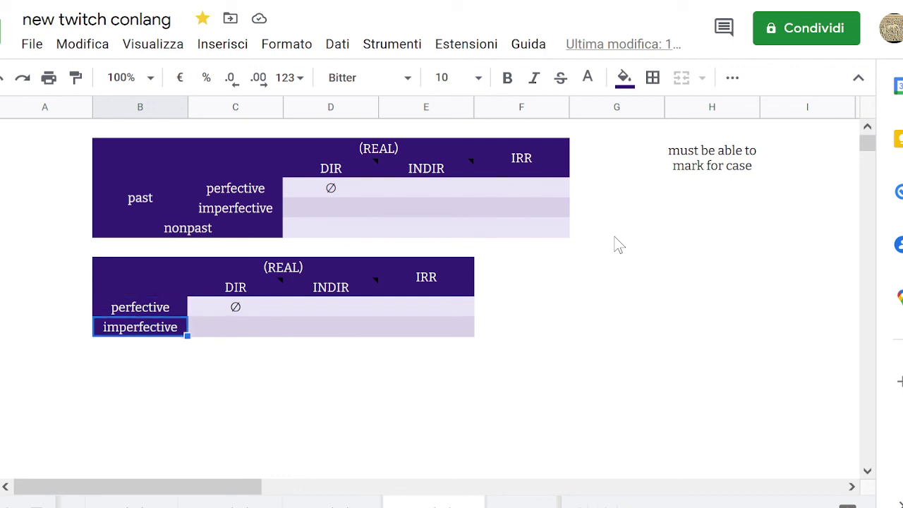
{"action": "key", "text": "Up"}
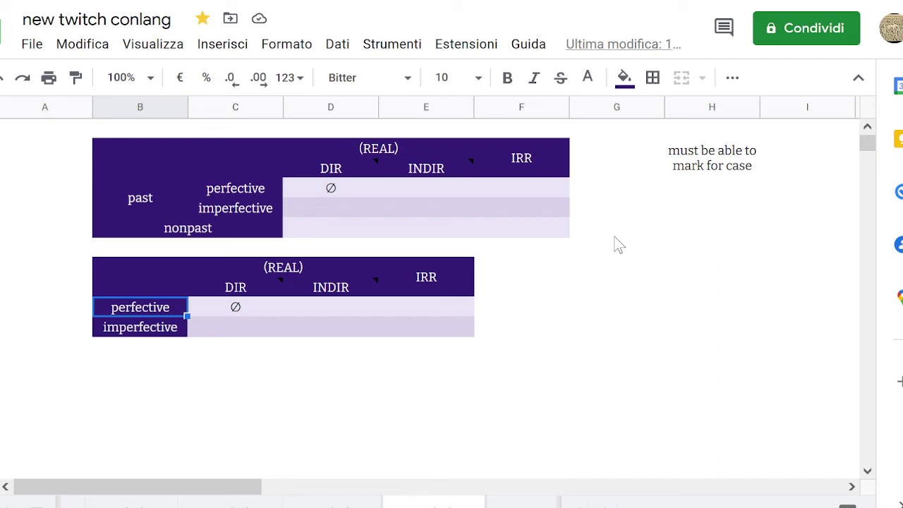
Compare the larger table's past and nonpast labels with the smaller table's aspect labels, ending on perfective.
{"action": "key", "text": "Up"}
{"action": "key", "text": "Up"}
{"action": "key", "text": "Up"}
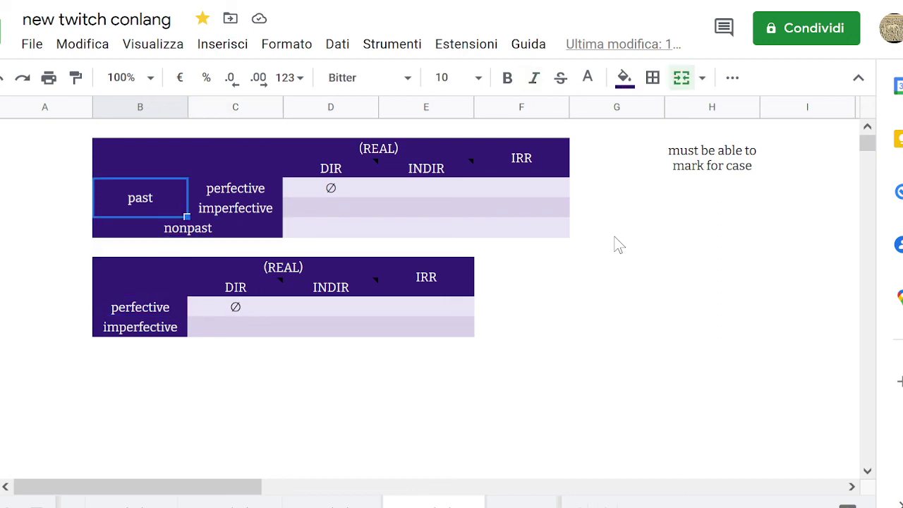
{"action": "key", "text": "Down"}
{"action": "key", "text": "Up"}
{"action": "key", "text": "Down"}
{"action": "key", "text": "Up"}
{"action": "key", "text": "Down"}
{"action": "key", "text": "Down"}
{"action": "key", "text": "Down"}
{"action": "key", "text": "Down"}
{"action": "key", "text": "Down"}
{"action": "key", "text": "Up"}
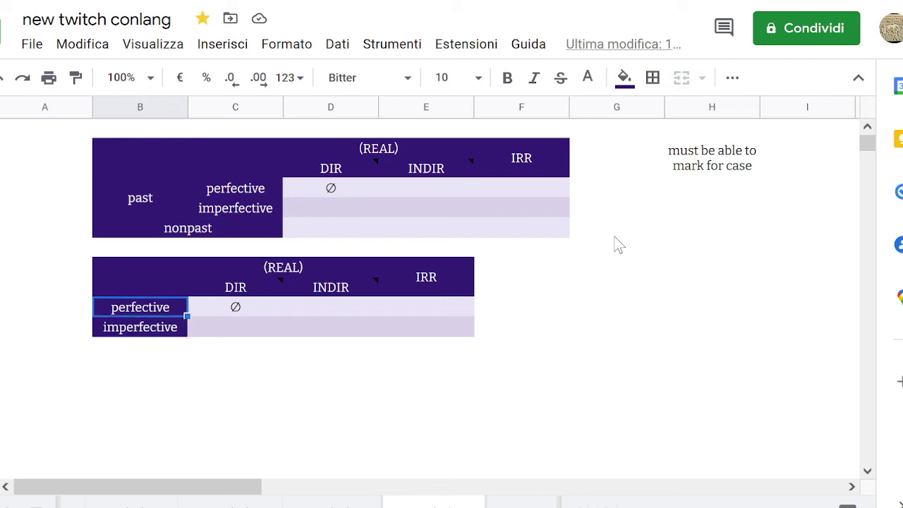
Examine the smaller verb table's perfective and imperfective labels against their DIR column cells.
{"action": "key", "text": "Down"}
{"action": "key", "text": "Up"}
{"action": "key", "text": "Right"}
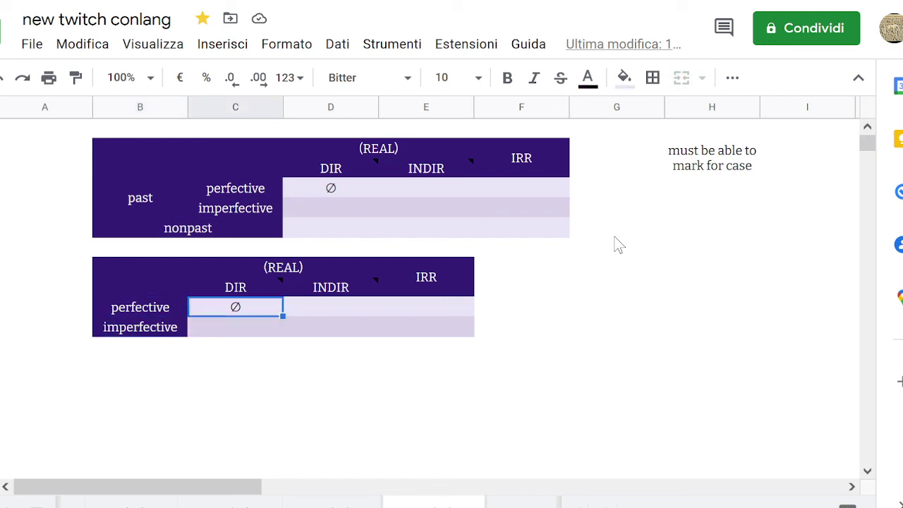
{"action": "key", "text": "Down"}
{"action": "key", "text": "Left"}
{"action": "key", "text": "Up"}
{"action": "key", "text": "Right"}
{"action": "key", "text": "Left"}
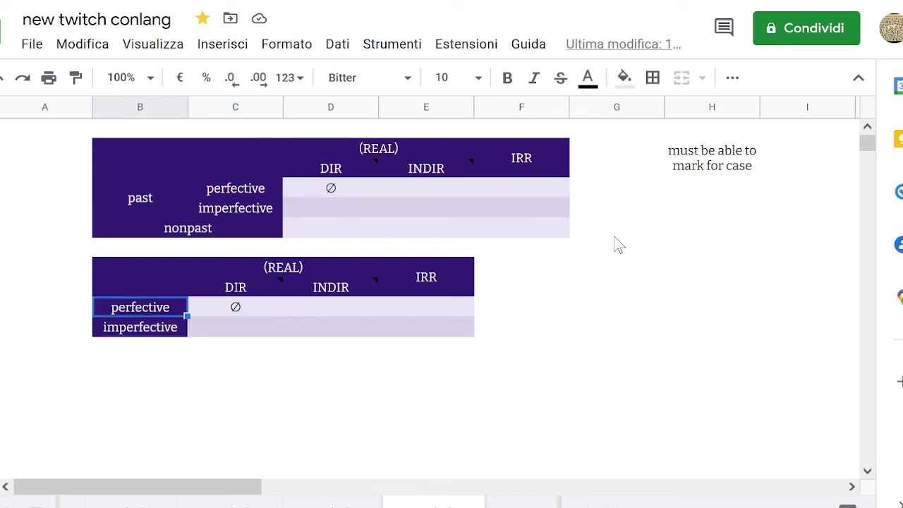
{"action": "key", "text": "Right"}
{"action": "key", "text": "Down"}
{"action": "key", "text": "Left"}
{"action": "key", "text": "Up"}
{"action": "key", "text": "Right"}
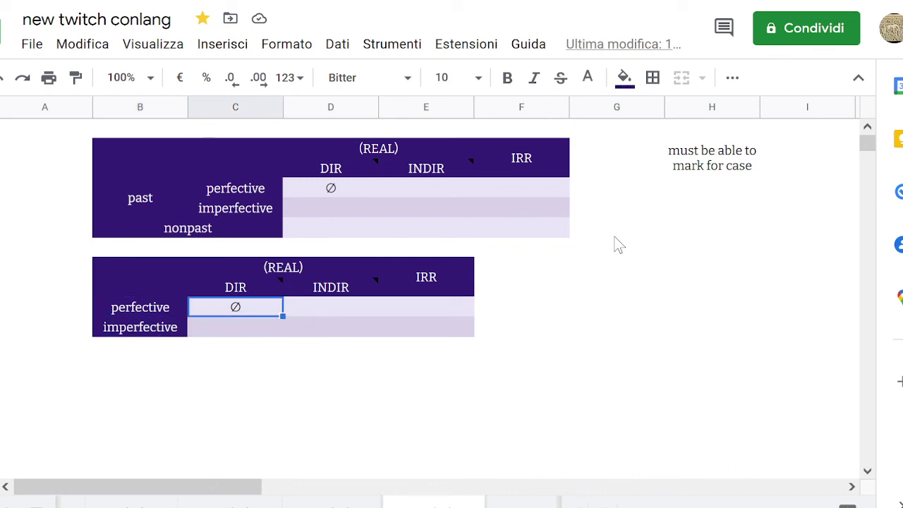
{"action": "key", "text": "Up"}
{"action": "key", "text": "Right"}
{"action": "key", "text": "Down"}
{"action": "key", "text": "Left"}
{"action": "key", "text": "Left"}
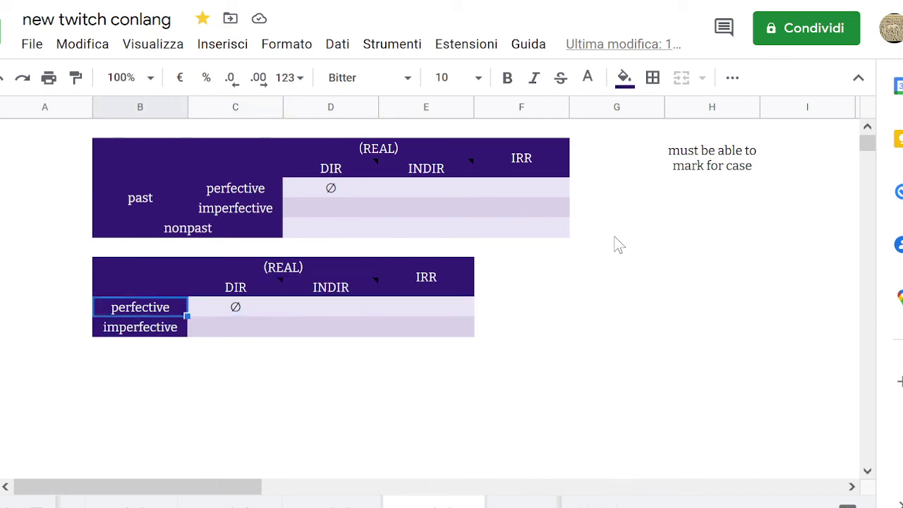
Trace the smaller table's perfective row through to the IRR column, then check the imperfective DIR and INDIR cells.
{"action": "key", "text": "Down"}
{"action": "key", "text": "Up"}
{"action": "key", "text": "Down"}
{"action": "key", "text": "Up"}
{"action": "key", "text": "Right"}
{"action": "key", "text": "Down"}
{"action": "key", "text": "Up"}
{"action": "key", "text": "Right"}
{"action": "key", "text": "Right"}
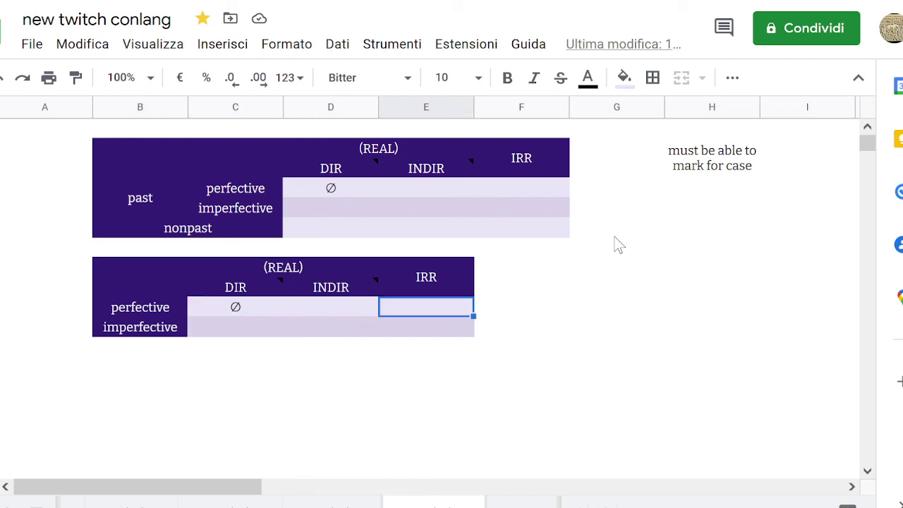
{"action": "key", "text": "Left"}
{"action": "key", "text": "Left"}
{"action": "key", "text": "Left"}
{"action": "key", "text": "Right"}
{"action": "key", "text": "Down"}
{"action": "key", "text": "Right"}
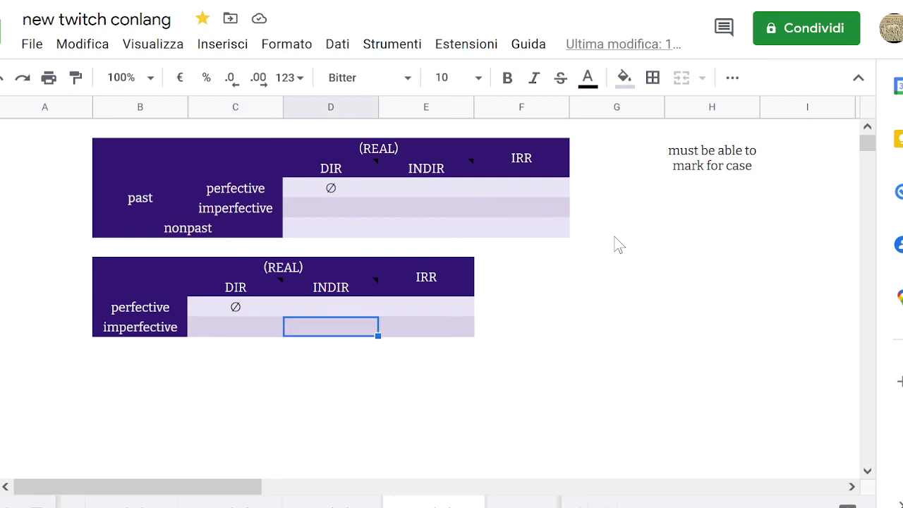
Add the note "includes gnomic" to the imperfective row label of the smaller verb table.
{"action": "key", "text": "Left"}
{"action": "key", "text": "Left"}
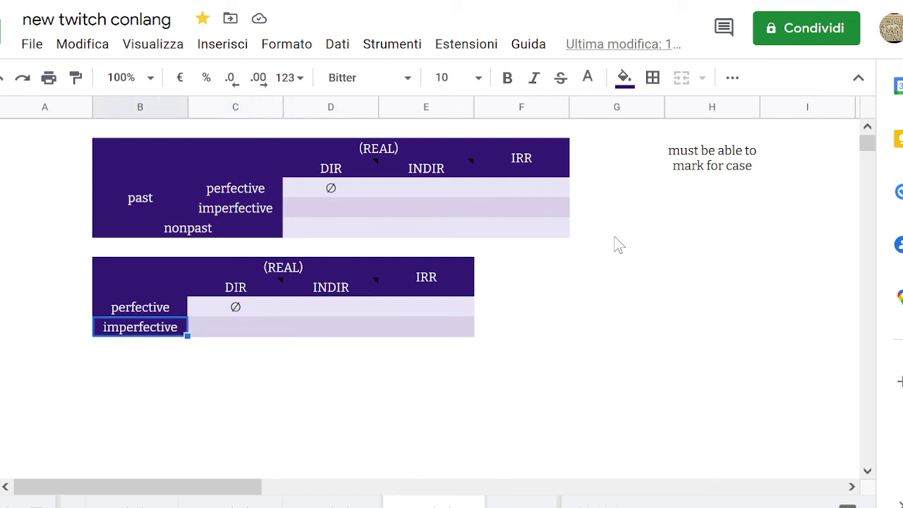
{"action": "key", "text": "shift+F2"}
{"action": "type", "text": "includes n"}
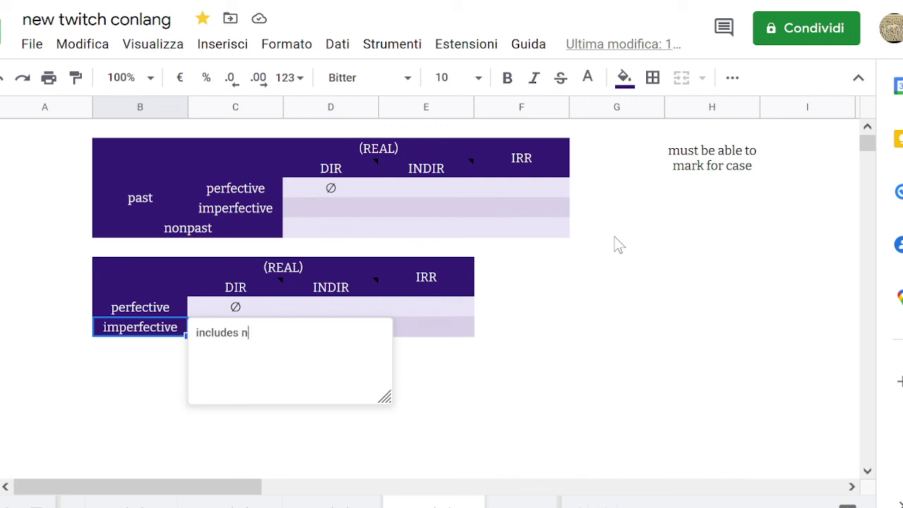
{"action": "key", "text": "BackSpace"}
{"action": "type", "text": "gnomic"}
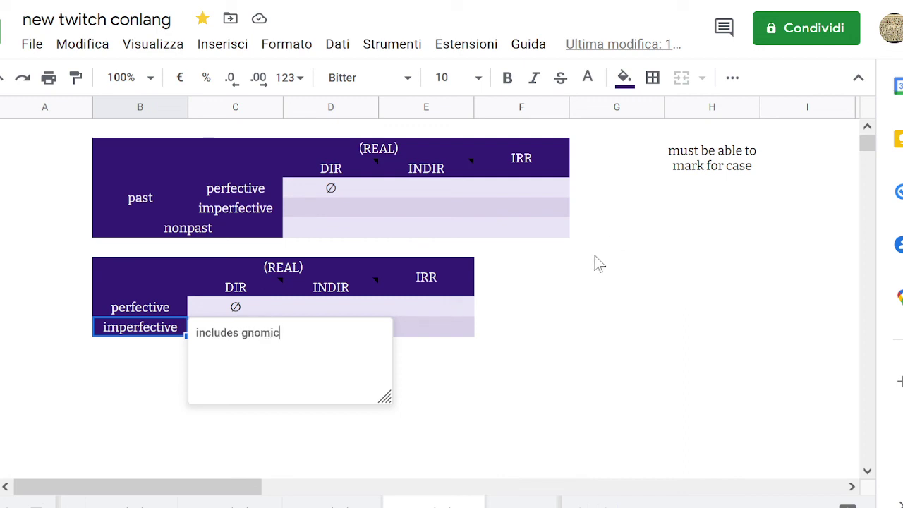
{"action": "left_click", "coordinate": [437, 347]}
Compare the perfective and imperfective cells of the smaller table across its DIR, INDIR and IRR columns.
{"action": "key", "text": "Up"}
{"action": "key", "text": "Up"}
{"action": "key", "text": "Left"}
{"action": "key", "text": "Left"}
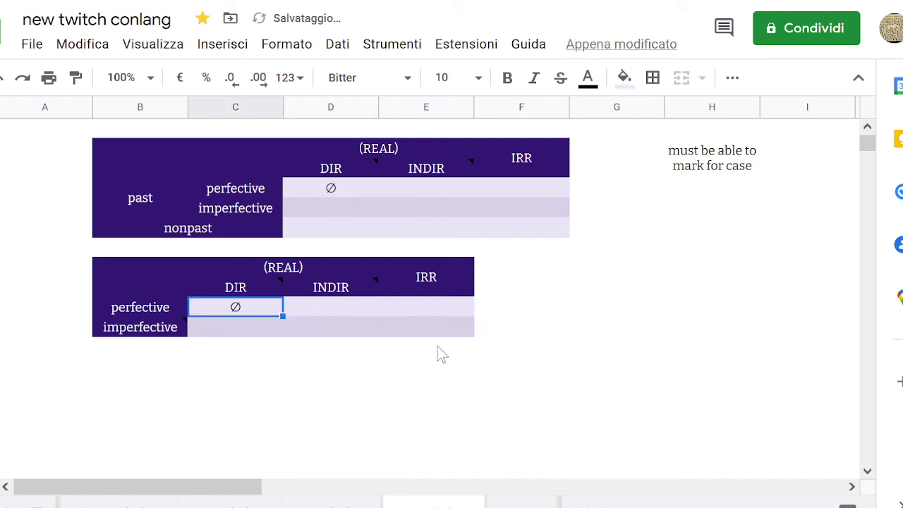
{"action": "key", "text": "Right"}
{"action": "key", "text": "Left"}
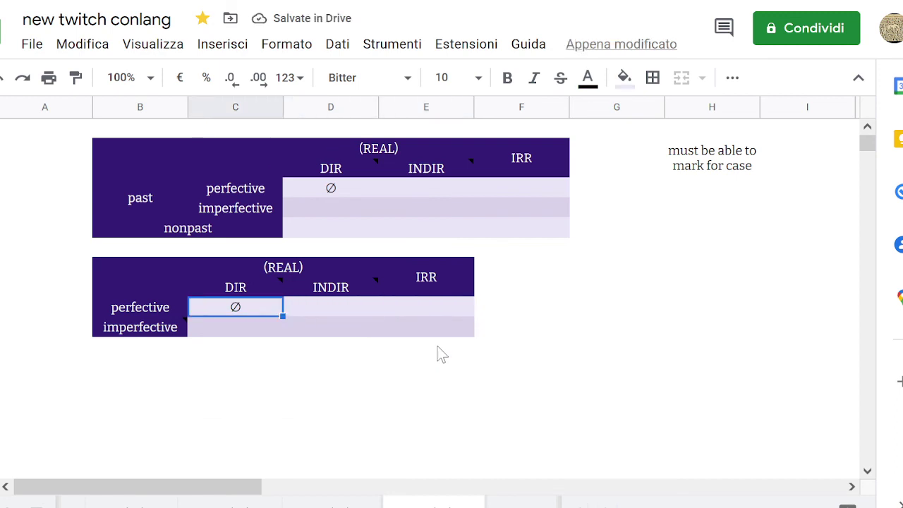
{"action": "key", "text": "Right"}
{"action": "key", "text": "Left"}
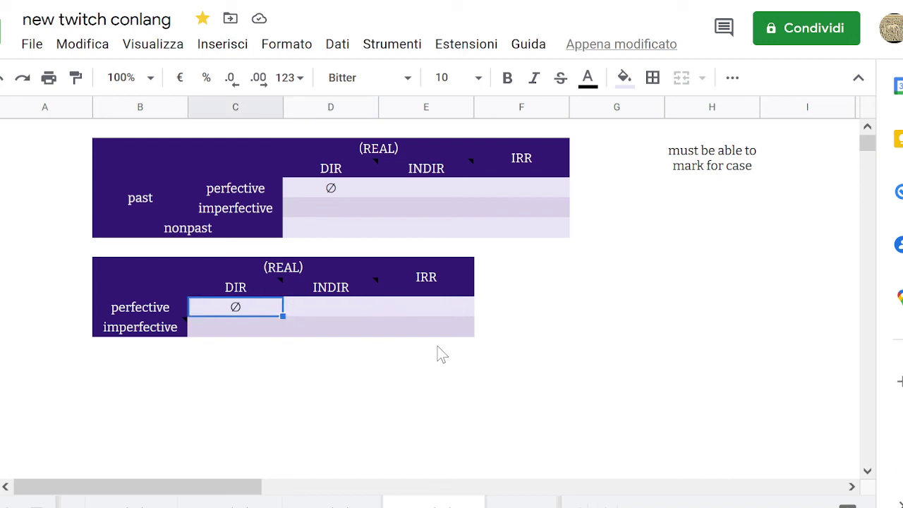
{"action": "key", "text": "Right"}
{"action": "key", "text": "Right"}
{"action": "key", "text": "Down"}
{"action": "key", "text": "Left"}
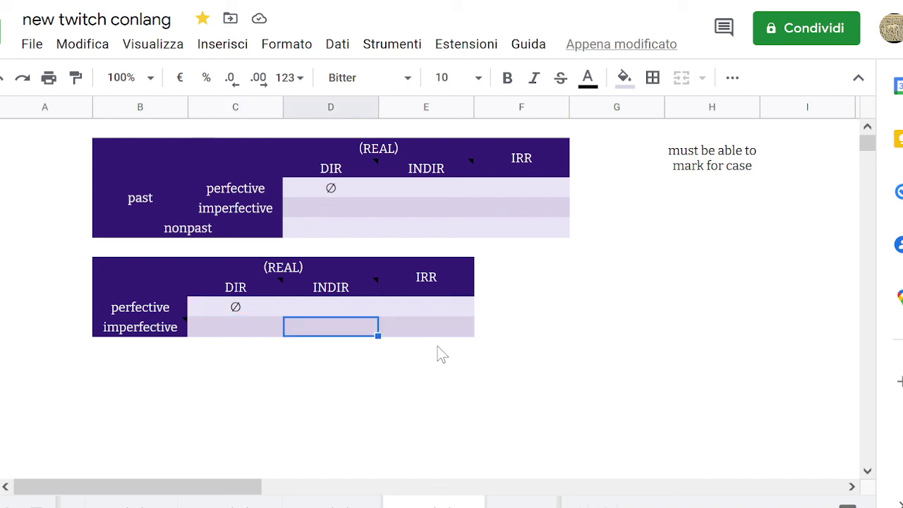
{"action": "key", "text": "Up"}
{"action": "key", "text": "Left"}
{"action": "key", "text": "Down"}
{"action": "key", "text": "Right"}
{"action": "key", "text": "Right"}
{"action": "key", "text": "Up"}
{"action": "key", "text": "Left"}
{"action": "key", "text": "Left"}
{"action": "key", "text": "Down"}
{"action": "key", "text": "Right"}
{"action": "key", "text": "Up"}
{"action": "key", "text": "Left"}
{"action": "key", "text": "Down"}
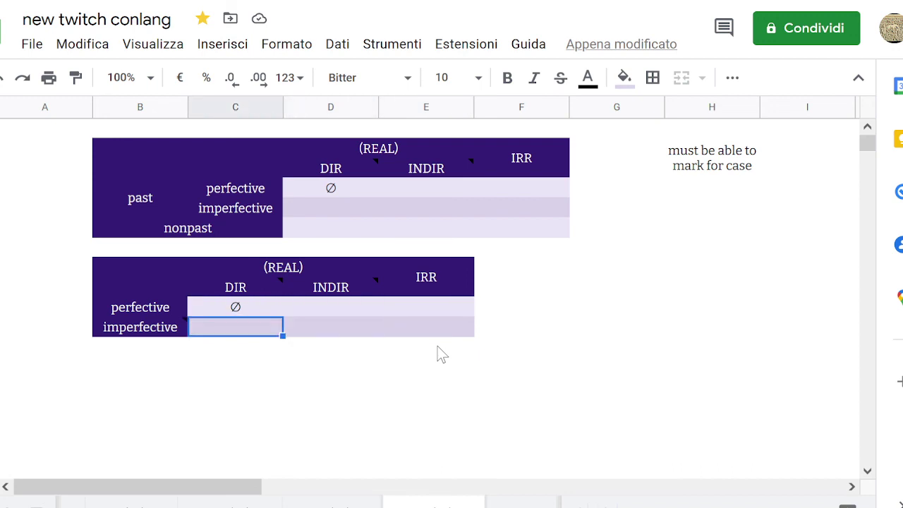
Recheck the smaller table's perfective label and DIR cells, then follow the imperfective row to the IRR column.
{"action": "key", "text": "Up"}
{"action": "key", "text": "Left"}
{"action": "key", "text": "Down"}
{"action": "key", "text": "Up"}
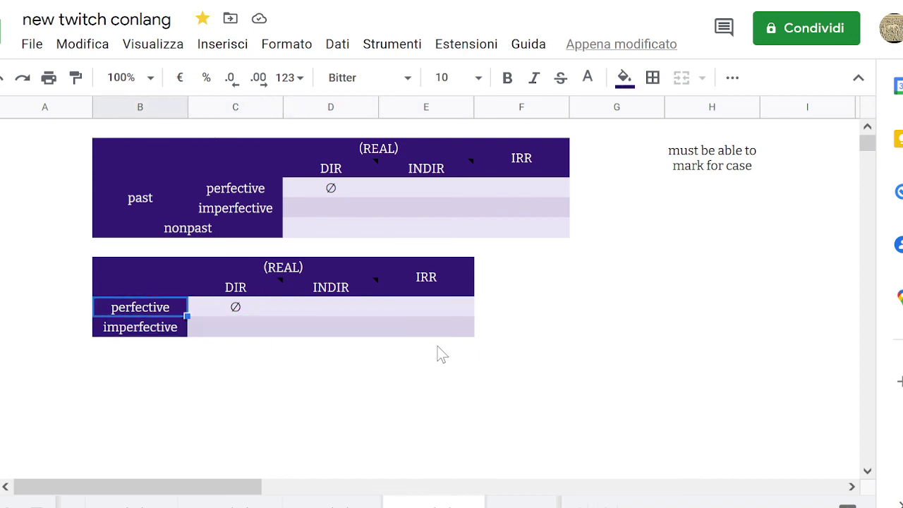
{"action": "key", "text": "Right"}
{"action": "key", "text": "Left"}
{"action": "key", "text": "Right"}
{"action": "key", "text": "Down"}
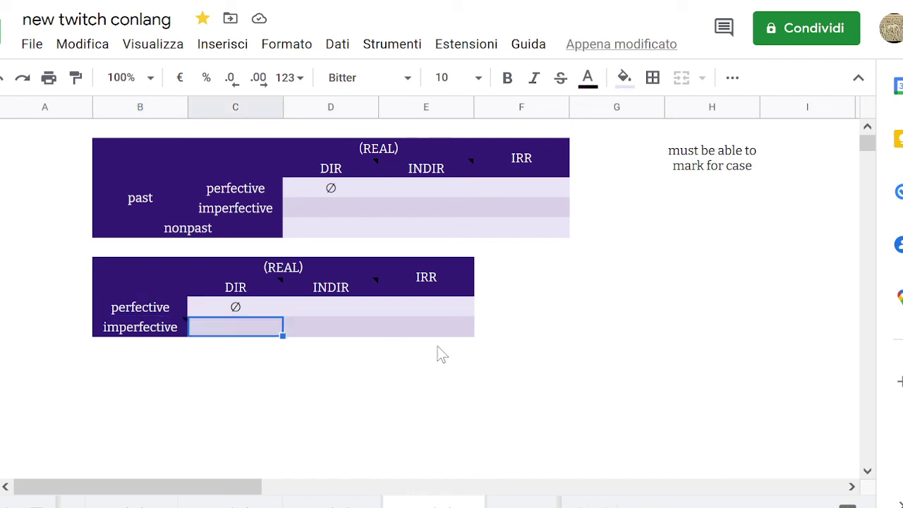
{"action": "key", "text": "Up"}
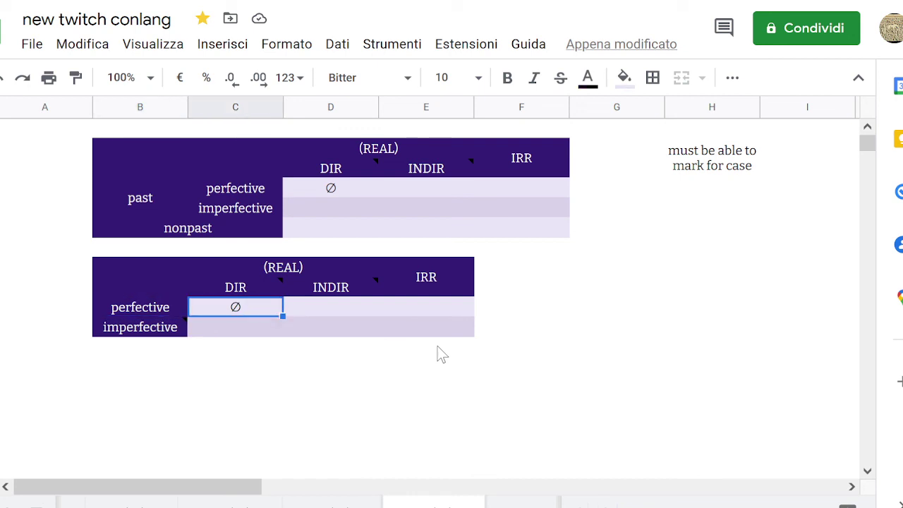
{"action": "key", "text": "Down"}
{"action": "key", "text": "Up"}
{"action": "key", "text": "Left"}
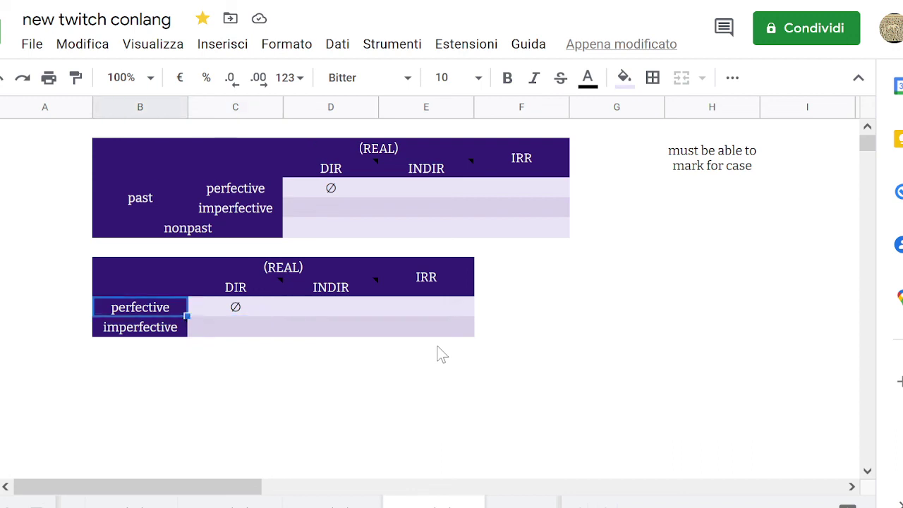
{"action": "key", "text": "Right"}
{"action": "key", "text": "Down"}
{"action": "key", "text": "Right"}
{"action": "key", "text": "Right"}
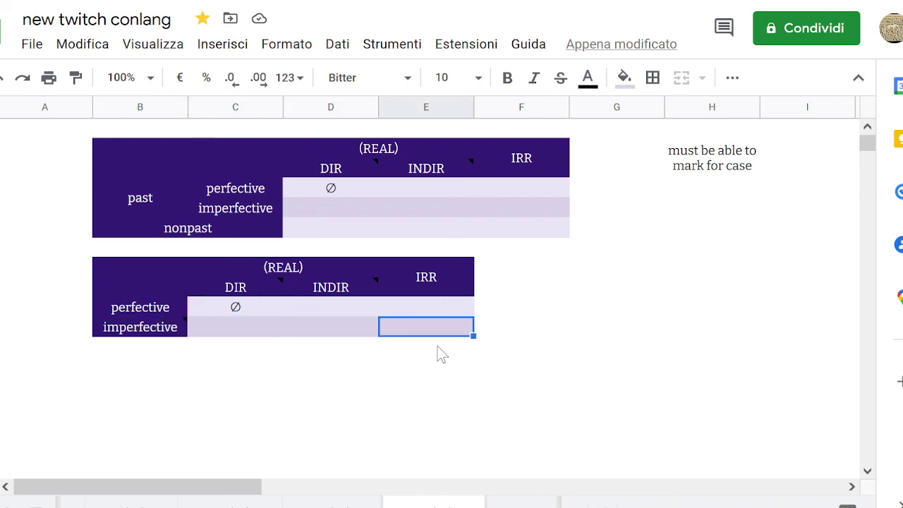
{"action": "key", "text": "Right"}
{"action": "key", "text": "Left"}
{"action": "key", "text": "Left"}
{"action": "key", "text": "Left"}
{"action": "key", "text": "Up"}
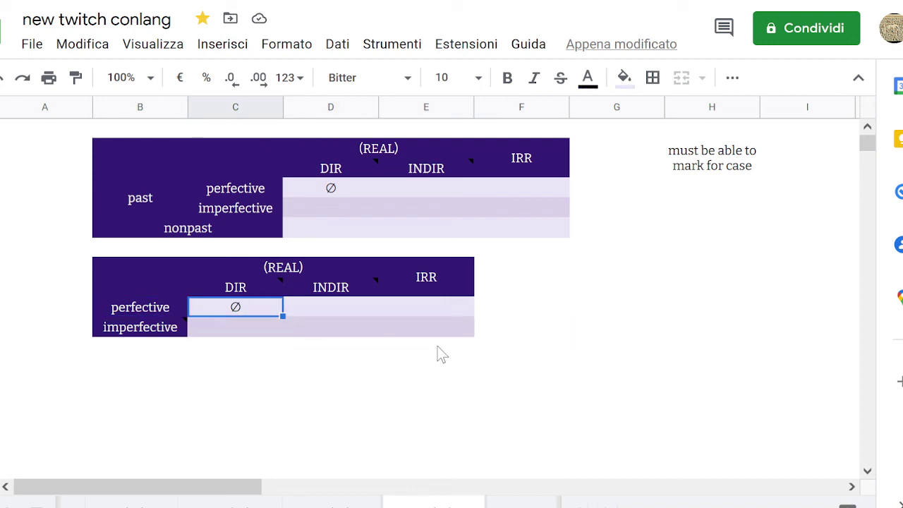
{"action": "key", "text": "Right"}
{"action": "key", "text": "Left"}
{"action": "key", "text": "Right"}
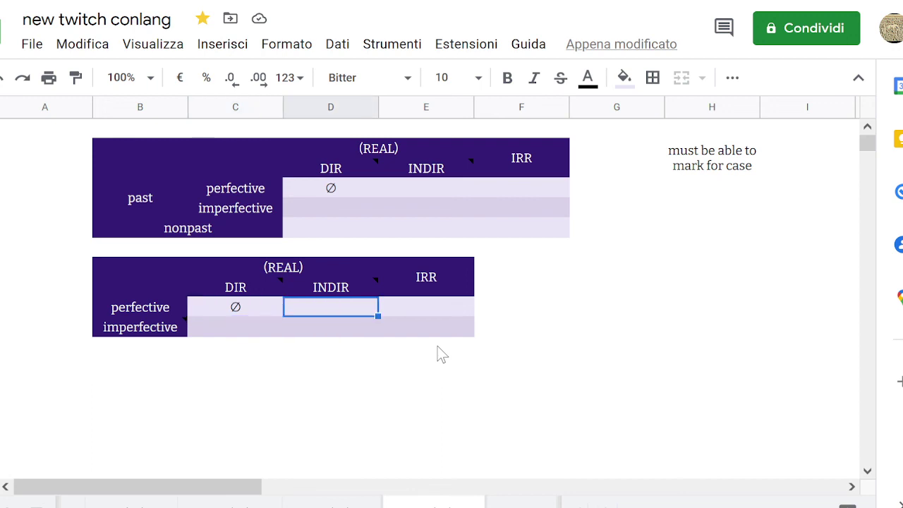
{"action": "key", "text": "Left"}
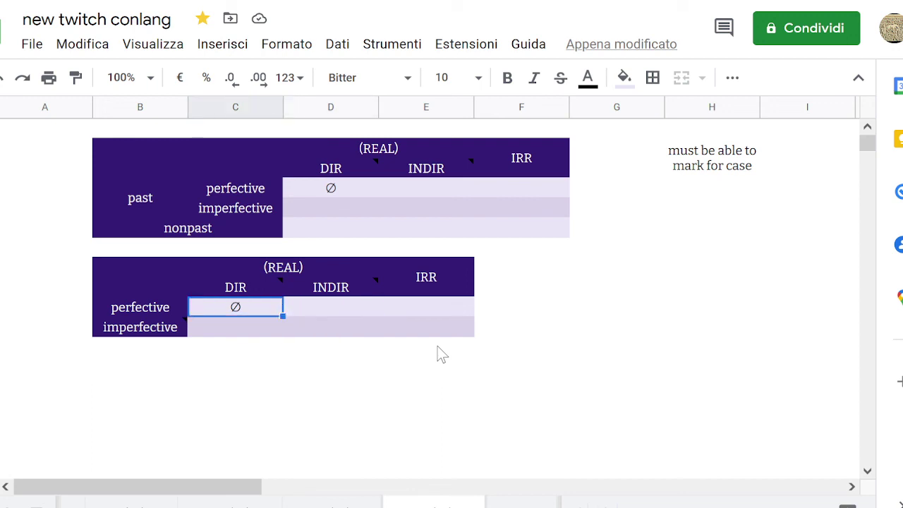
{"action": "key", "text": "Down"}
{"action": "key", "text": "Up"}
{"action": "key", "text": "Left"}
{"action": "key", "text": "Left"}
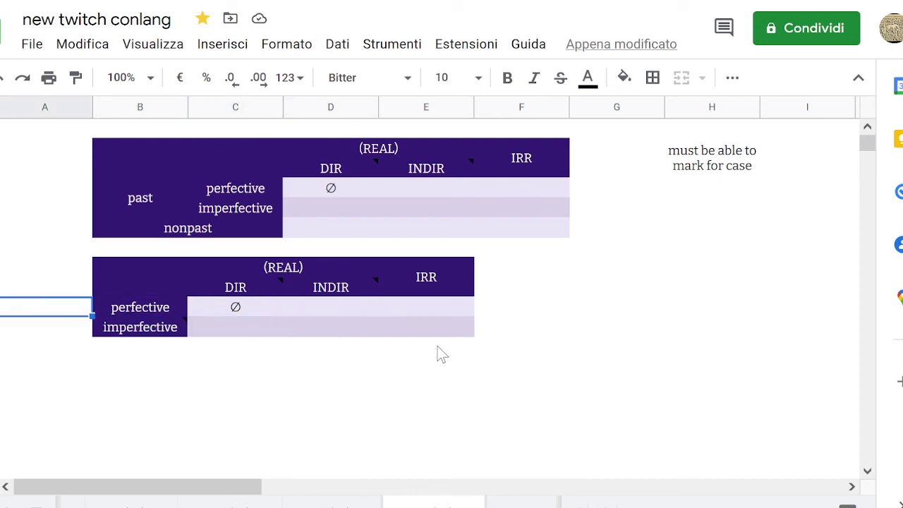
{"action": "key", "text": "Down"}
{"action": "key", "text": "Up"}
{"action": "key", "text": "Right"}
{"action": "key", "text": "Left"}
{"action": "key", "text": "Right"}
{"action": "key", "text": "Right"}
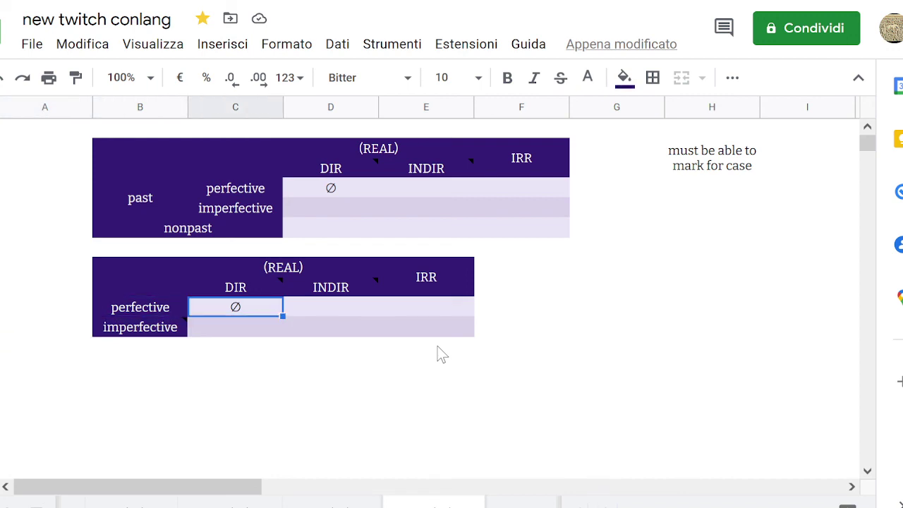
{"action": "key", "text": "Down"}
{"action": "key", "text": "Up"}
{"action": "key", "text": "Down"}
{"action": "key", "text": "Up"}
{"action": "key", "text": "Left"}
{"action": "key", "text": "Right"}
{"action": "key", "text": "Down"}
{"action": "key", "text": "Up"}
{"action": "key", "text": "Down"}
{"action": "key", "text": "Left"}
{"action": "key", "text": "Up"}
{"action": "key", "text": "Left"}
{"action": "key", "text": "Down"}
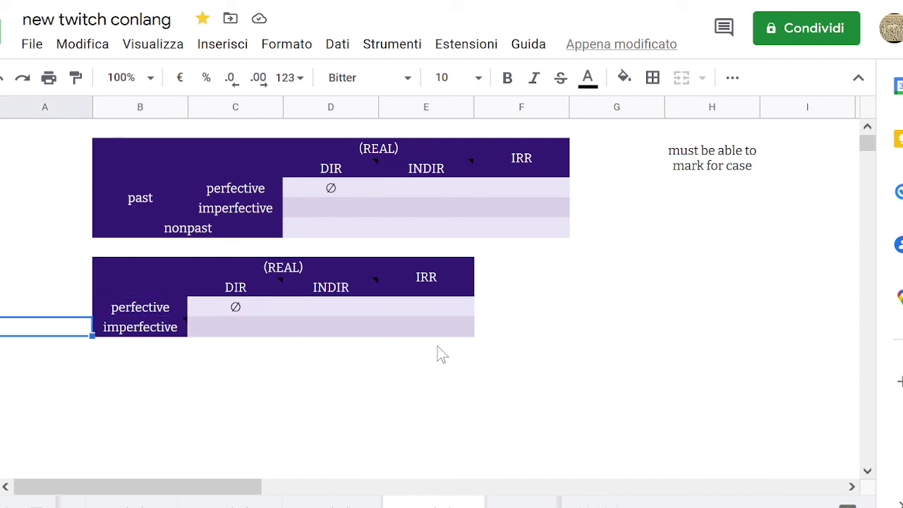
{"action": "key", "text": "Down"}
{"action": "key", "text": "Right"}
{"action": "key", "text": "Right"}
{"action": "key", "text": "Up"}
{"action": "key", "text": "Up"}
{"action": "key", "text": "Down"}
{"action": "key", "text": "Down"}
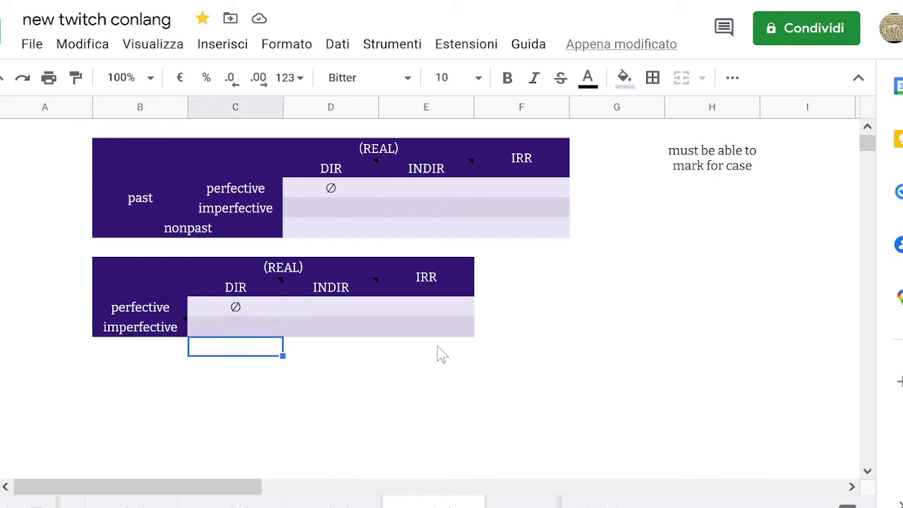
Examine the smaller table's DIR column, then its INDIR and IRR cells for both aspects.
{"action": "key", "text": "Up"}
{"action": "key", "text": "Up"}
{"action": "key", "text": "Down"}
{"action": "key", "text": "Down"}
{"action": "key", "text": "Up"}
{"action": "key", "text": "Up"}
{"action": "key", "text": "Right"}
{"action": "key", "text": "Right"}
{"action": "key", "text": "Left"}
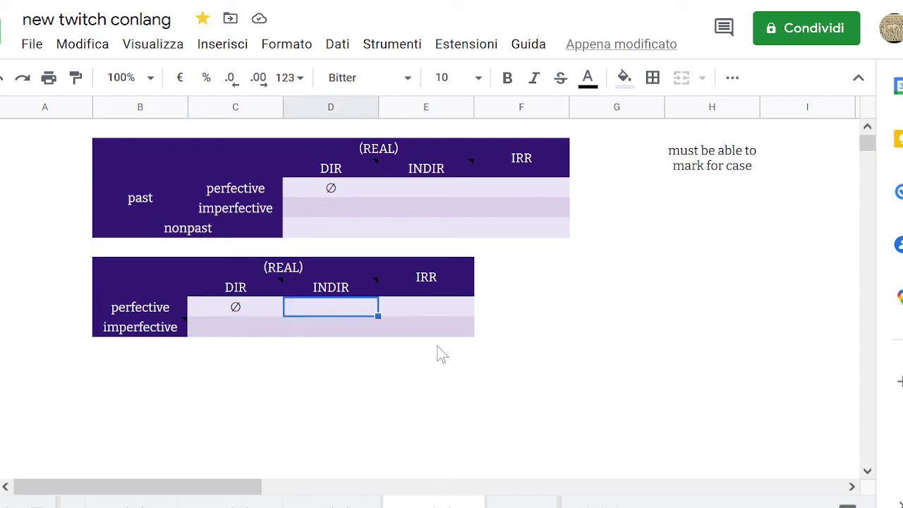
{"action": "key", "text": "Right"}
{"action": "key", "text": "Down"}
{"action": "key", "text": "Down"}
{"action": "key", "text": "Up"}
{"action": "key", "text": "Left"}
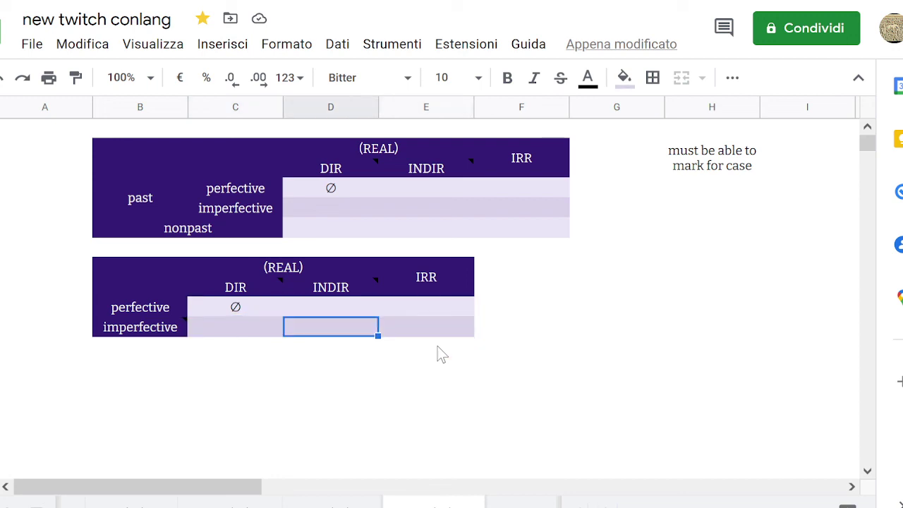
{"action": "key", "text": "Right"}
{"action": "key", "text": "Up"}
{"action": "key", "text": "Down"}
{"action": "key", "text": "Down"}
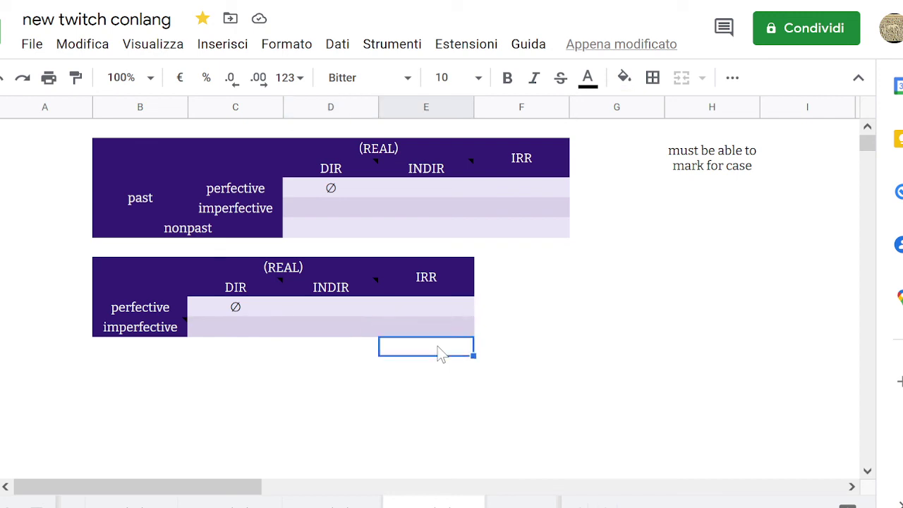
{"action": "key", "text": "Up"}
{"action": "key", "text": "Up"}
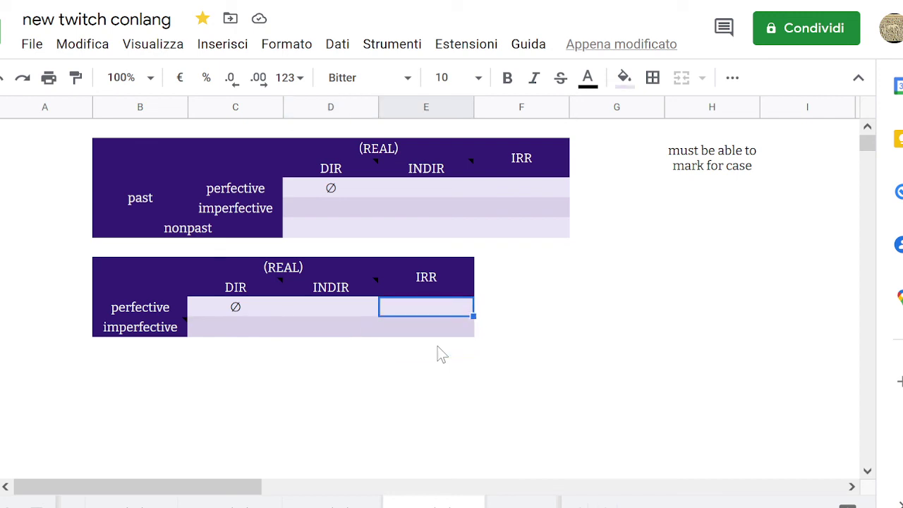
{"action": "key", "text": "Down"}
{"action": "key", "text": "Down"}
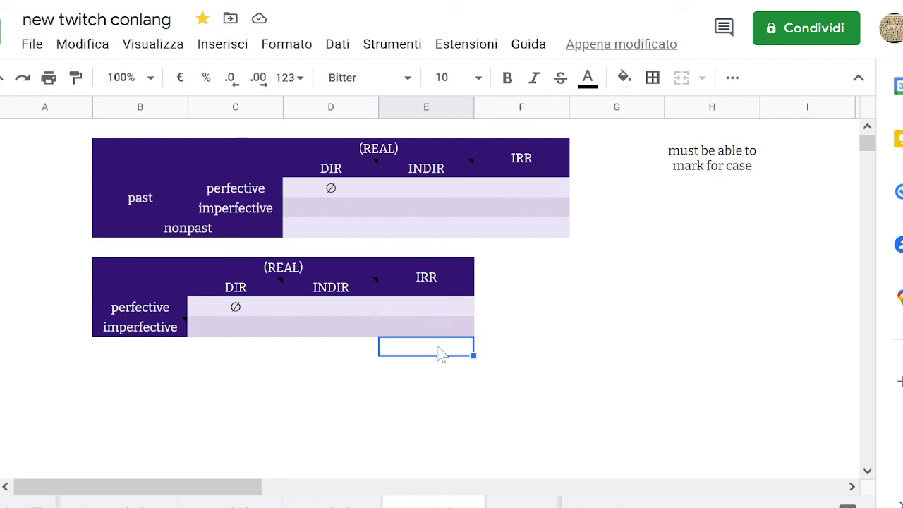
Review the smaller table's perfective label, then the larger table's nonpast, perfective and imperfective labels.
{"action": "key", "text": "Up"}
{"action": "key", "text": "Left"}
{"action": "key", "text": "Left"}
{"action": "key", "text": "Down"}
{"action": "key", "text": "Left"}
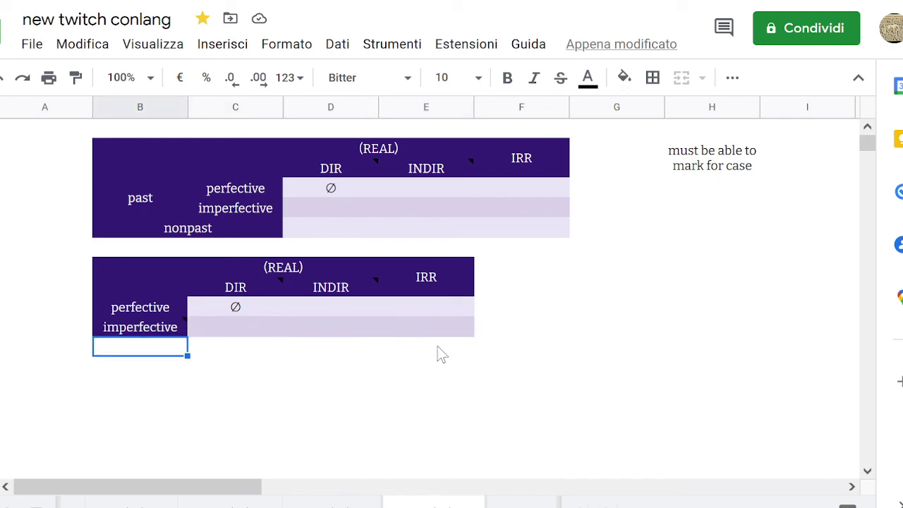
{"action": "key", "text": "Left"}
{"action": "key", "text": "Up"}
{"action": "key", "text": "Up"}
{"action": "key", "text": "Right"}
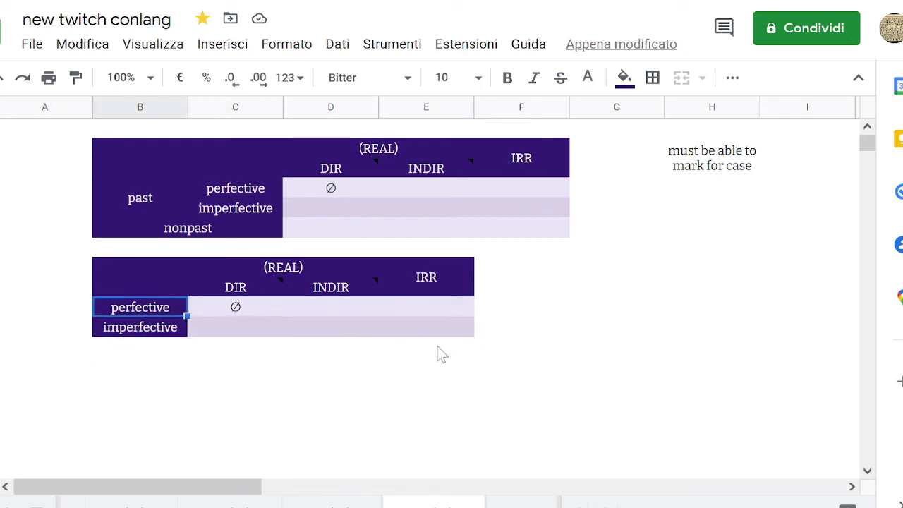
{"action": "key", "text": "Right"}
{"action": "key", "text": "Up"}
{"action": "key", "text": "Up"}
{"action": "key", "text": "Up"}
{"action": "key", "text": "Up"}
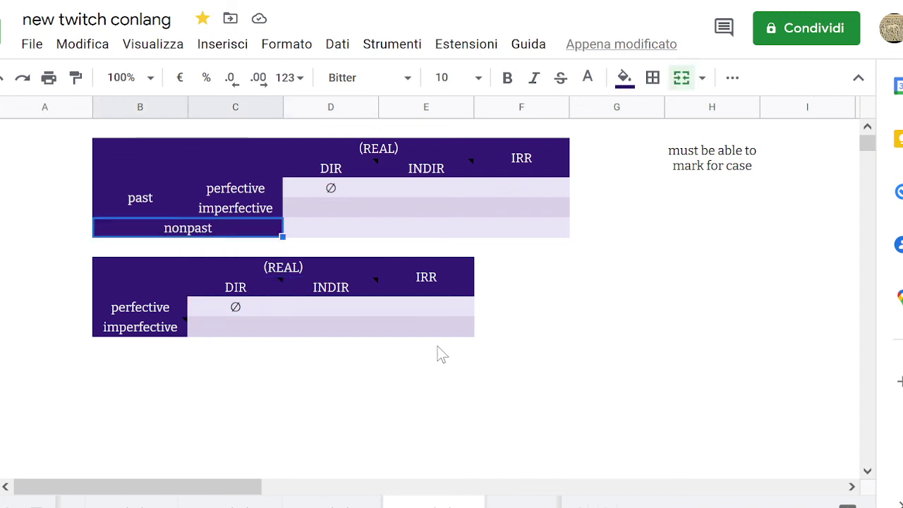
{"action": "key", "text": "Up"}
{"action": "key", "text": "Up"}
{"action": "key", "text": "Down"}
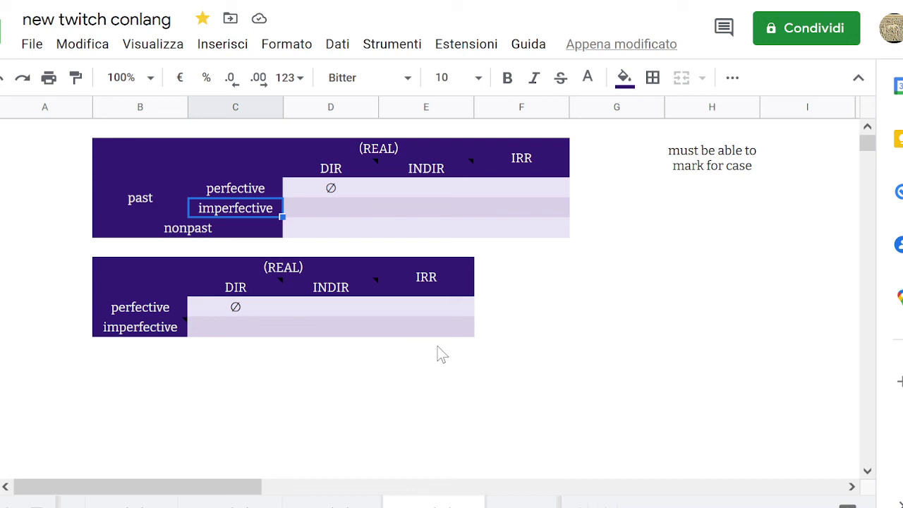
Examine the smaller table from its (REAL) heading down the DIR column, then its perfective INDIR cell.
{"action": "key", "text": "Down"}
{"action": "key", "text": "Down"}
{"action": "key", "text": "Down"}
{"action": "key", "text": "Down"}
{"action": "key", "text": "Down"}
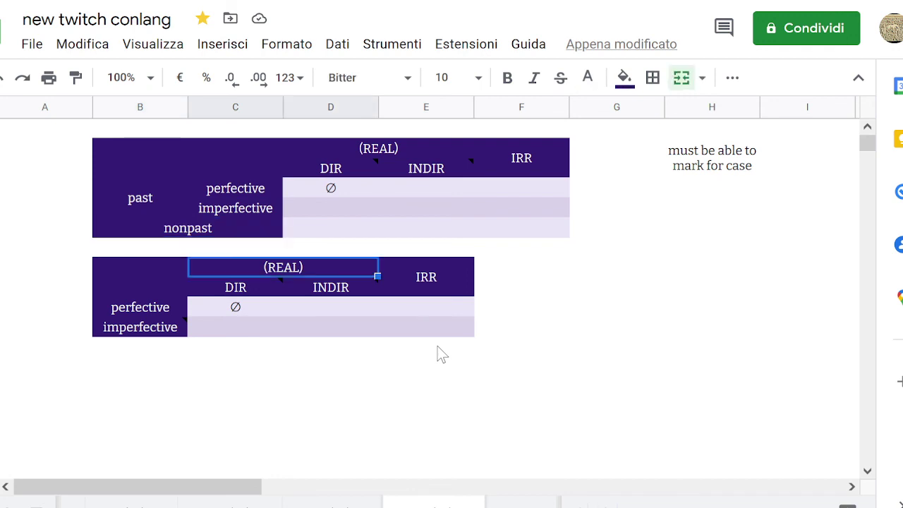
{"action": "key", "text": "Down"}
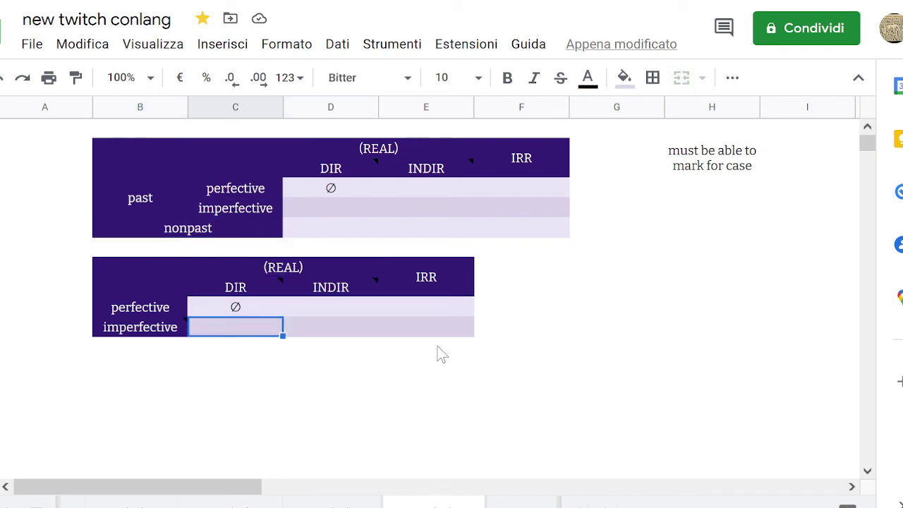
{"action": "key", "text": "Down"}
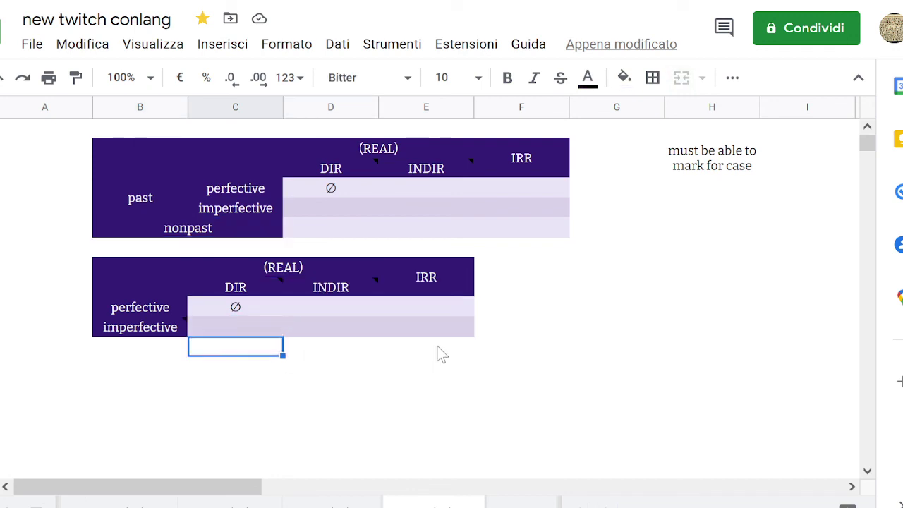
{"action": "key", "text": "Up"}
{"action": "key", "text": "Right"}
{"action": "key", "text": "Left"}
{"action": "key", "text": "Down"}
{"action": "key", "text": "Up"}
{"action": "key", "text": "Down"}
{"action": "key", "text": "Up"}
{"action": "key", "text": "Up"}
{"action": "key", "text": "Right"}
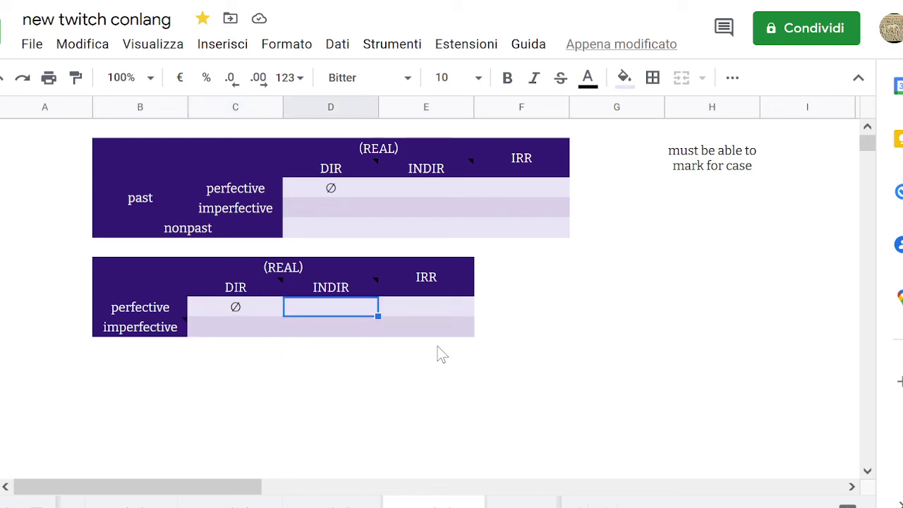
Compare the smaller table's perfective and imperfective DIR cells, checking the perfective row label.
{"action": "key", "text": "Left"}
{"action": "key", "text": "Down"}
{"action": "key", "text": "Up"}
{"action": "key", "text": "Down"}
{"action": "key", "text": "Up"}
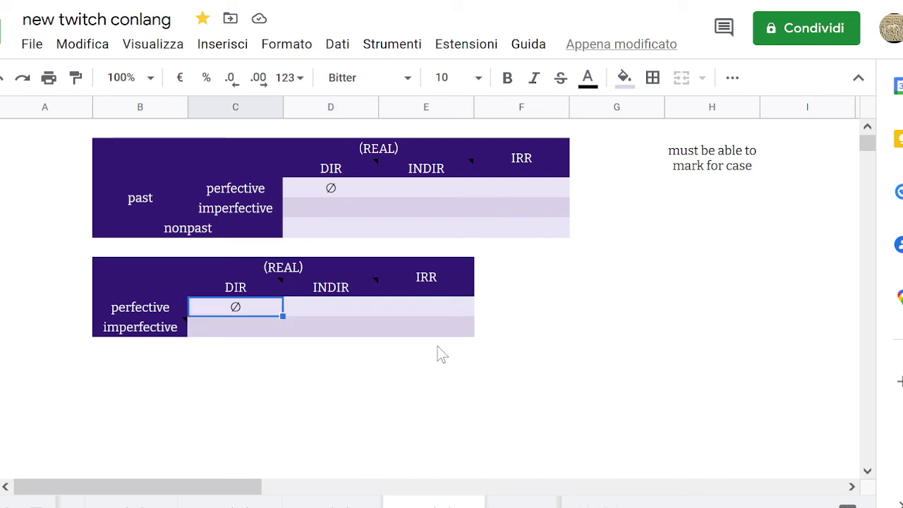
{"action": "key", "text": "Left"}
{"action": "key", "text": "Right"}
{"action": "key", "text": "Left"}
{"action": "key", "text": "Right"}
{"action": "key", "text": "Down"}
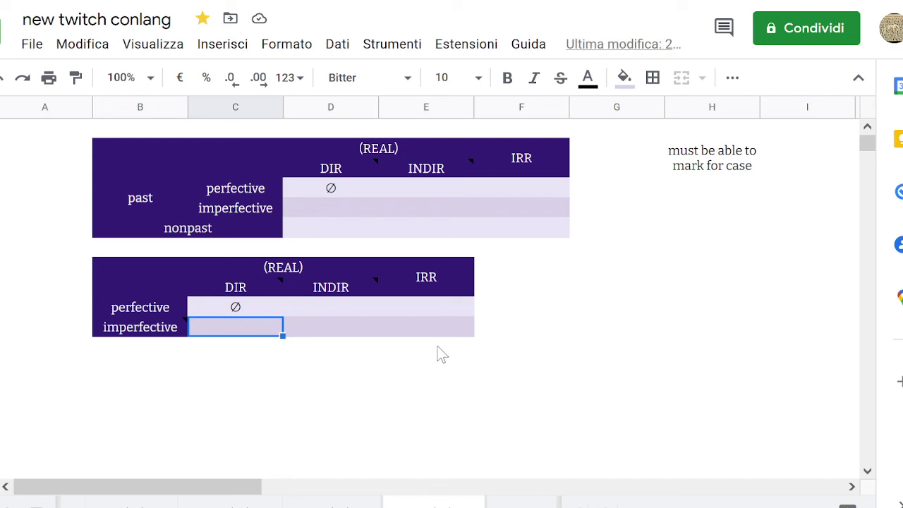
Check the larger table's nonpast label and follow its row across the DIR, INDIR and IRR columns.
{"action": "key", "text": "Up"}
{"action": "key", "text": "Up"}
{"action": "key", "text": "Up"}
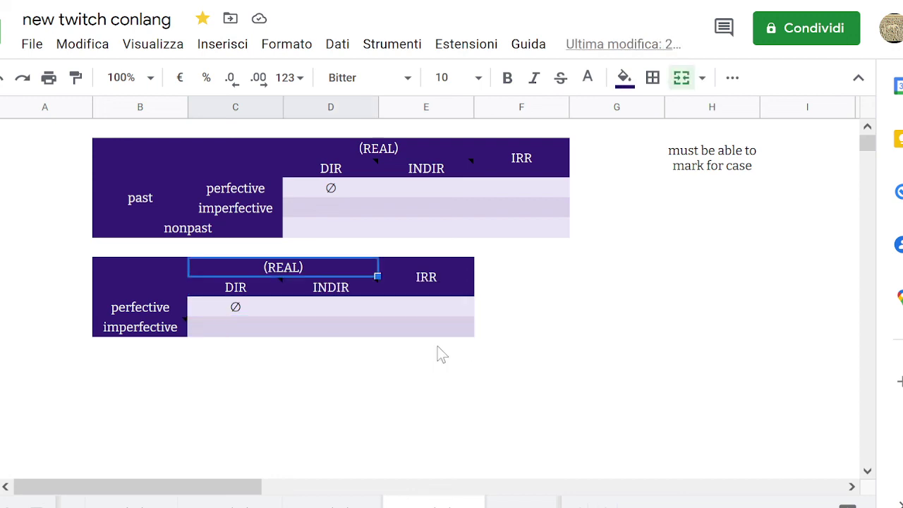
{"action": "key", "text": "Up"}
{"action": "key", "text": "Right"}
{"action": "key", "text": "Up"}
{"action": "key", "text": "Left"}
{"action": "key", "text": "Down"}
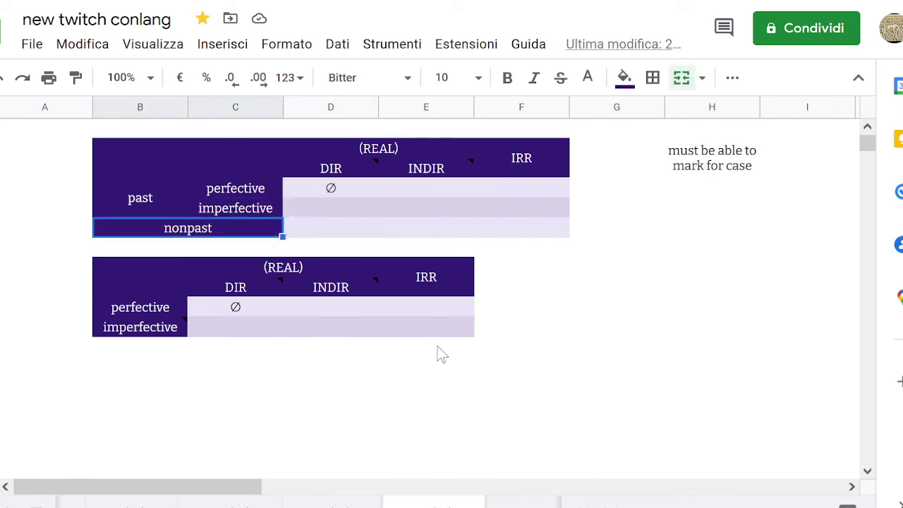
{"action": "key", "text": "Up"}
{"action": "key", "text": "Right"}
{"action": "key", "text": "Down"}
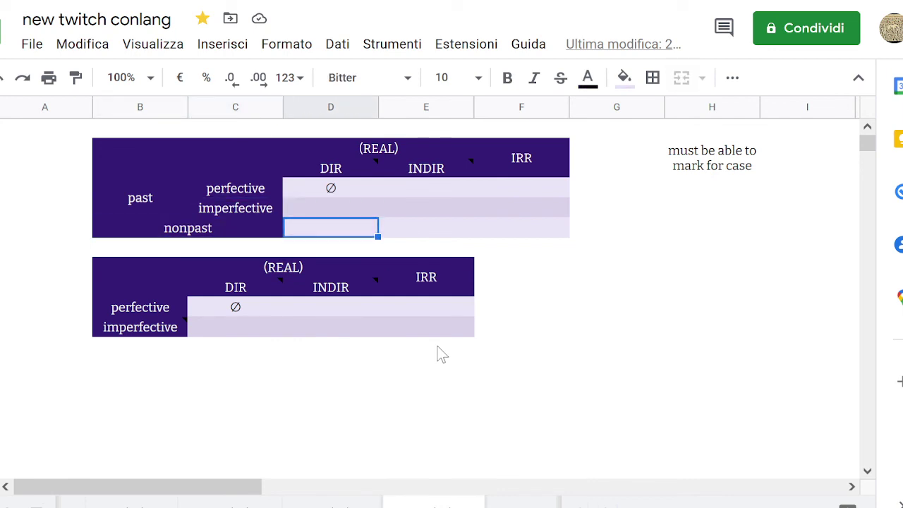
{"action": "key", "text": "Right"}
{"action": "key", "text": "Right"}
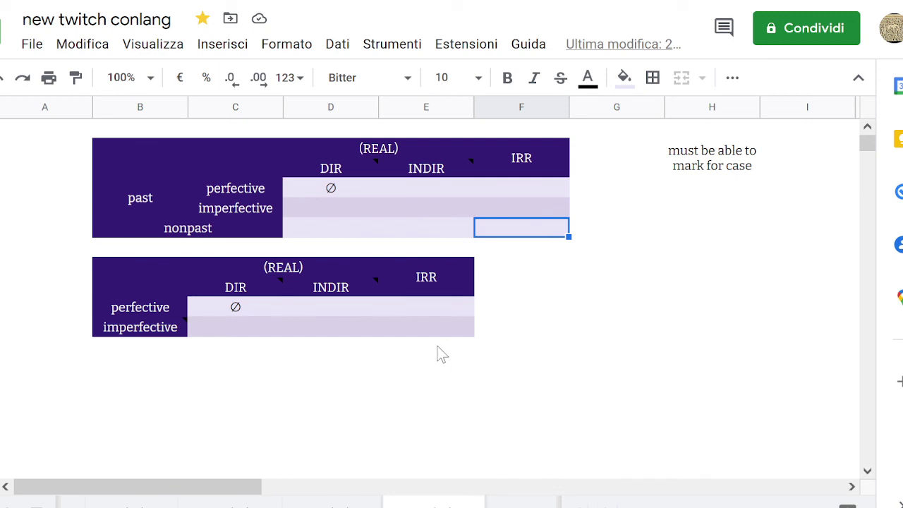
{"action": "key", "text": "Down"}
{"action": "key", "text": "Down"}
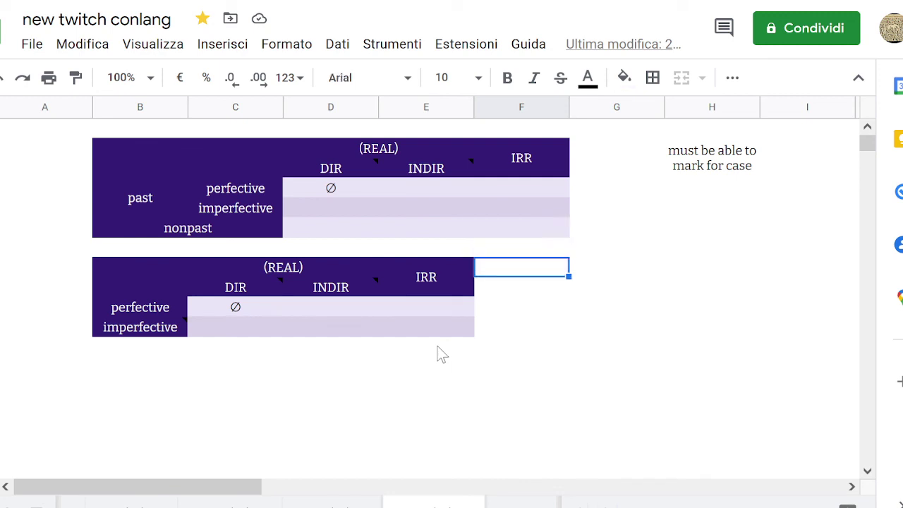
Return to the smaller table and recheck its perfective and imperfective cells under DIR.
{"action": "key", "text": "Down"}
{"action": "key", "text": "Left"}
{"action": "key", "text": "Left"}
{"action": "key", "text": "Left"}
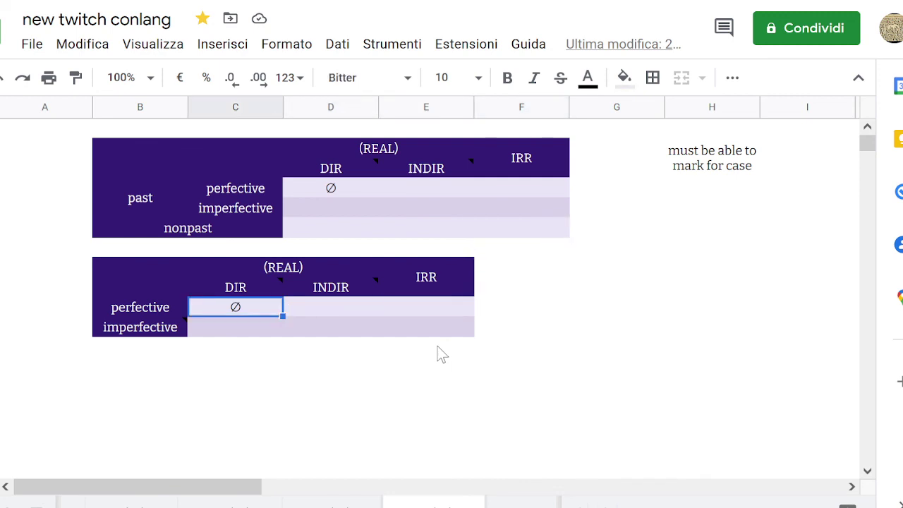
{"action": "key", "text": "Down"}
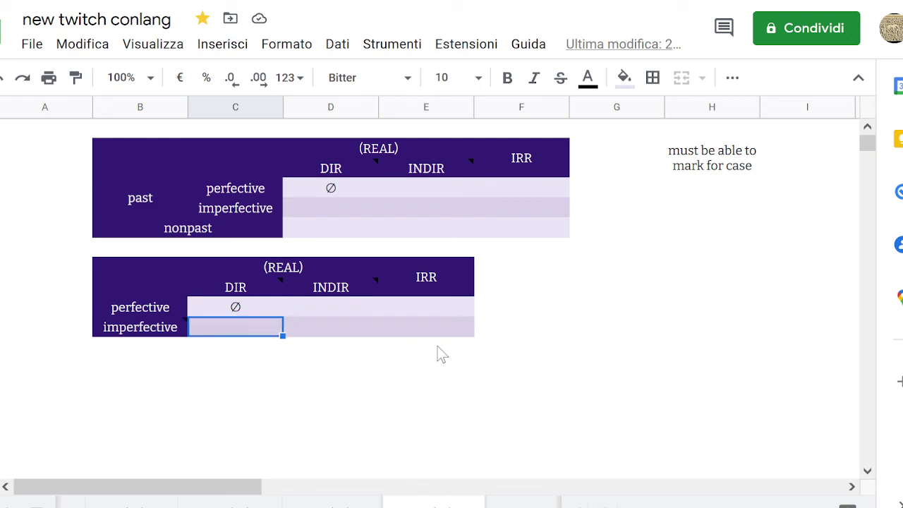
{"action": "key", "text": "Up"}
{"action": "key", "text": "Up"}
{"action": "key", "text": "Down"}
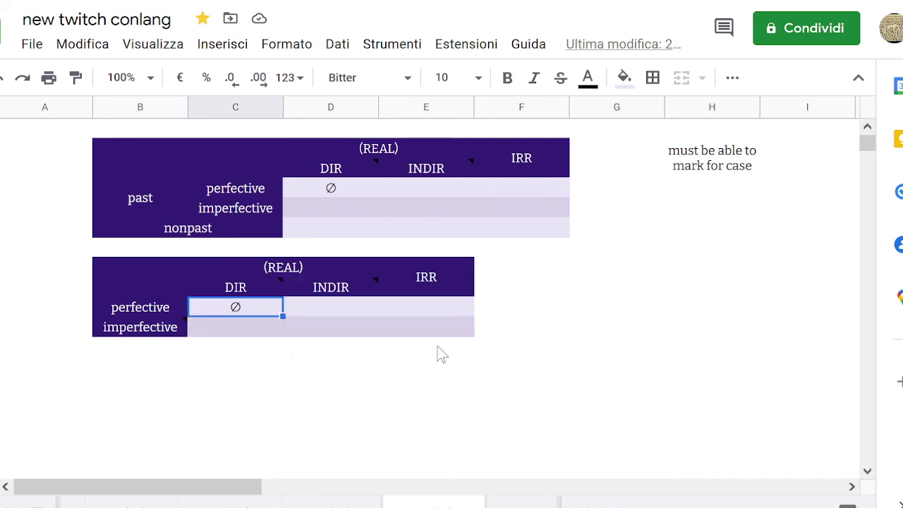
{"action": "key", "text": "Left"}
{"action": "key", "text": "Right"}
{"action": "key", "text": "Down"}
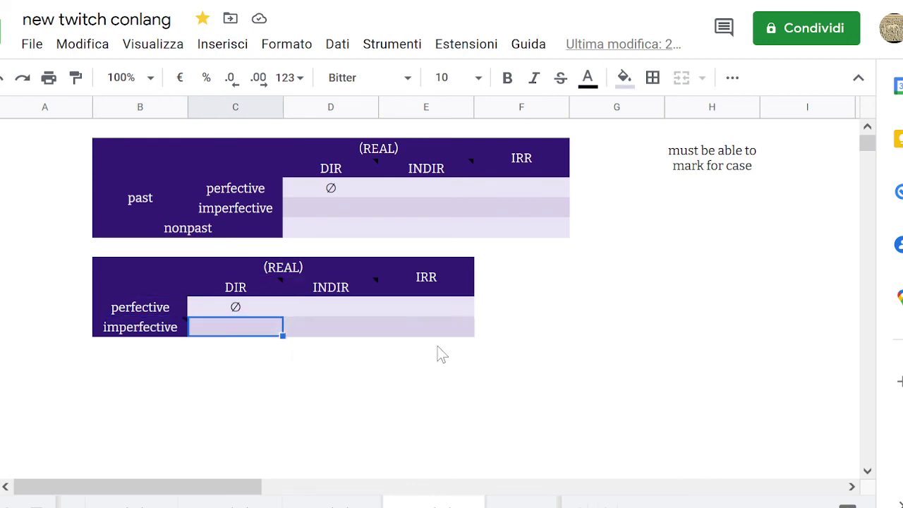
Look around the smaller table's edges, then review its perfective label and the imperfective DIR cell.
{"action": "key", "text": "Up"}
{"action": "key", "text": "Left"}
{"action": "key", "text": "Left"}
{"action": "key", "text": "Down"}
{"action": "key", "text": "Down"}
{"action": "key", "text": "Right"}
{"action": "key", "text": "Right"}
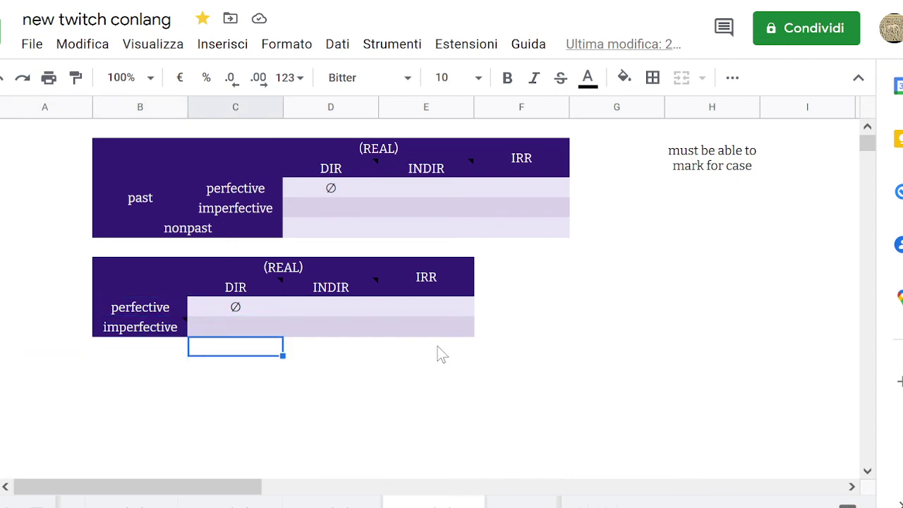
{"action": "key", "text": "Up"}
{"action": "key", "text": "Up"}
{"action": "key", "text": "Down"}
{"action": "key", "text": "Up"}
{"action": "key", "text": "Left"}
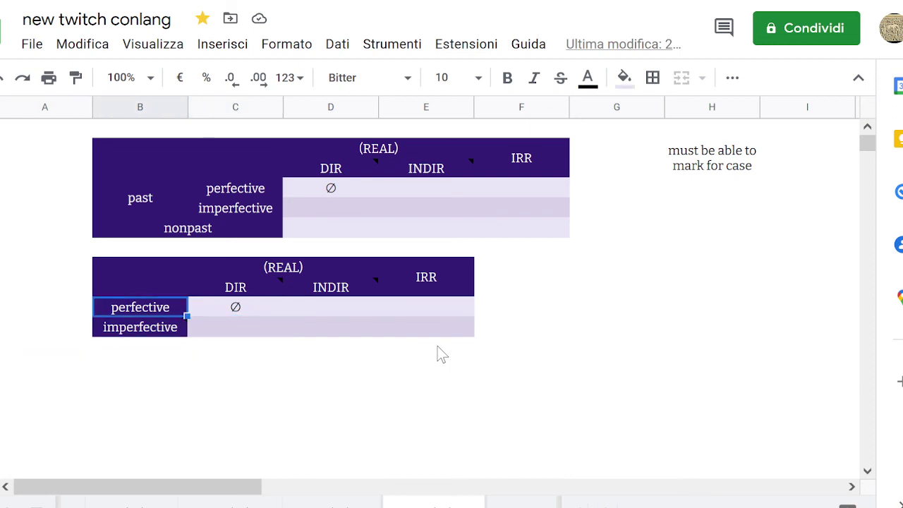
{"action": "key", "text": "Right"}
{"action": "key", "text": "Down"}
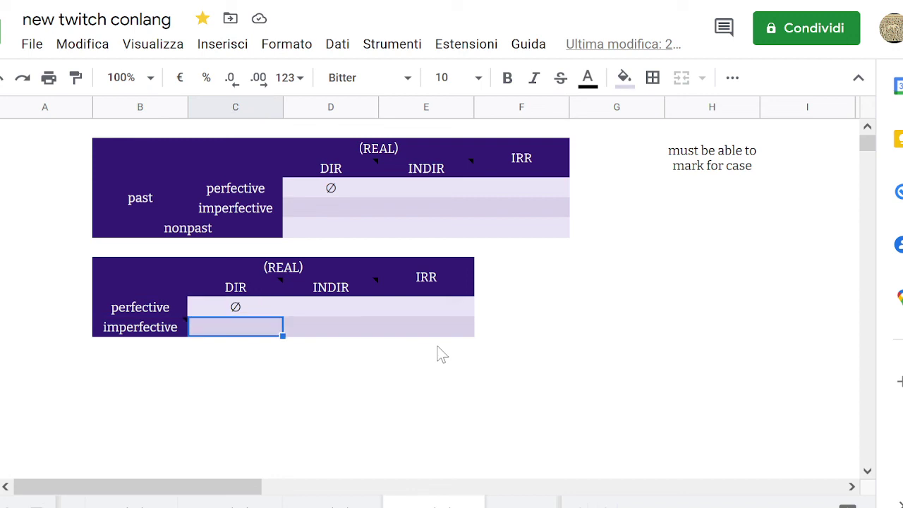
Compare the DIR and INDIR cells in the smaller table's perfective and imperfective rows.
{"action": "key", "text": "Up"}
{"action": "key", "text": "Left"}
{"action": "key", "text": "Right"}
{"action": "key", "text": "Right"}
{"action": "key", "text": "Left"}
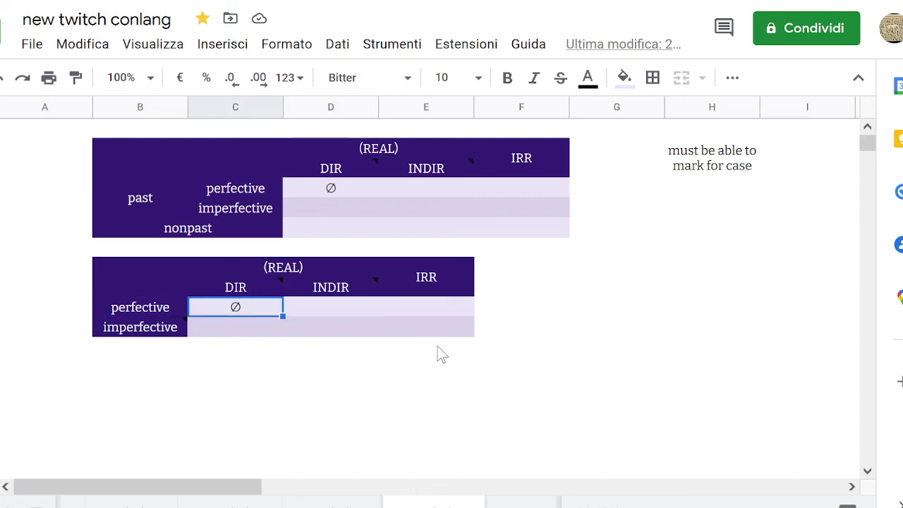
{"action": "key", "text": "Down"}
{"action": "key", "text": "Right"}
{"action": "key", "text": "Left"}
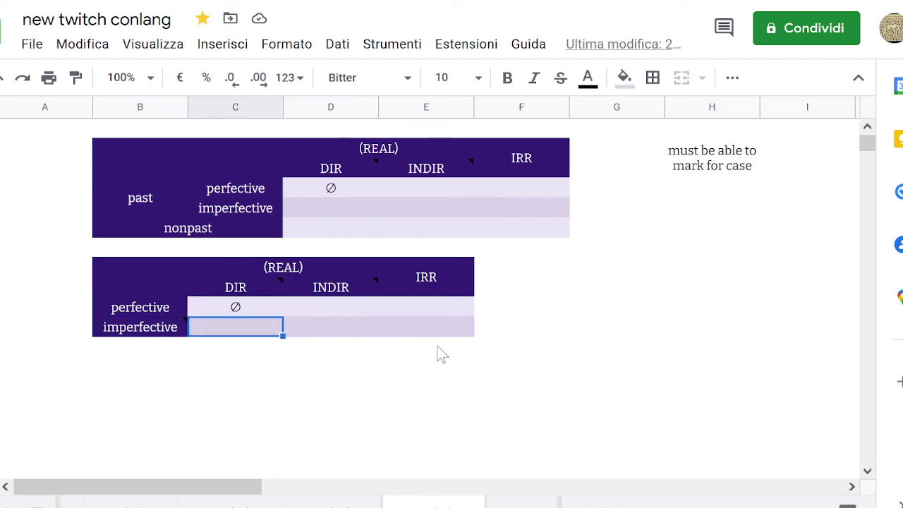
{"action": "key", "text": "Up"}
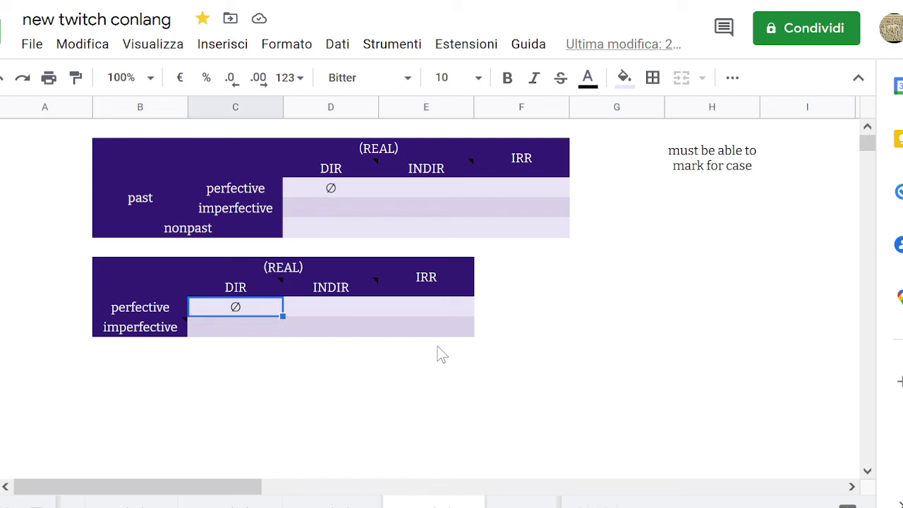
Weigh the smaller table's perfective DIR cell against the imperfective DIR and INDIR cells.
{"action": "key", "text": "Down"}
{"action": "key", "text": "Up"}
{"action": "key", "text": "Down"}
{"action": "key", "text": "Up"}
{"action": "key", "text": "Down"}
{"action": "key", "text": "Up"}
{"action": "key", "text": "Down"}
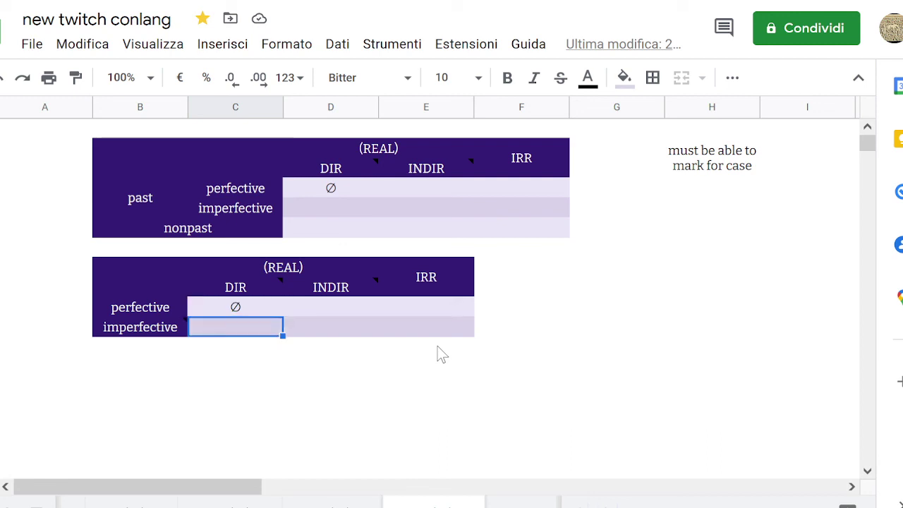
{"action": "key", "text": "Up"}
{"action": "key", "text": "Down"}
{"action": "key", "text": "Up"}
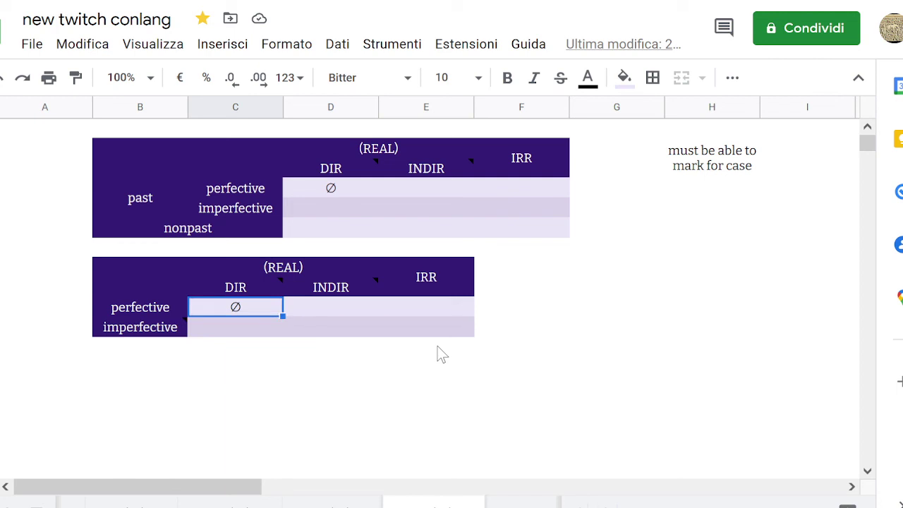
{"action": "key", "text": "Down"}
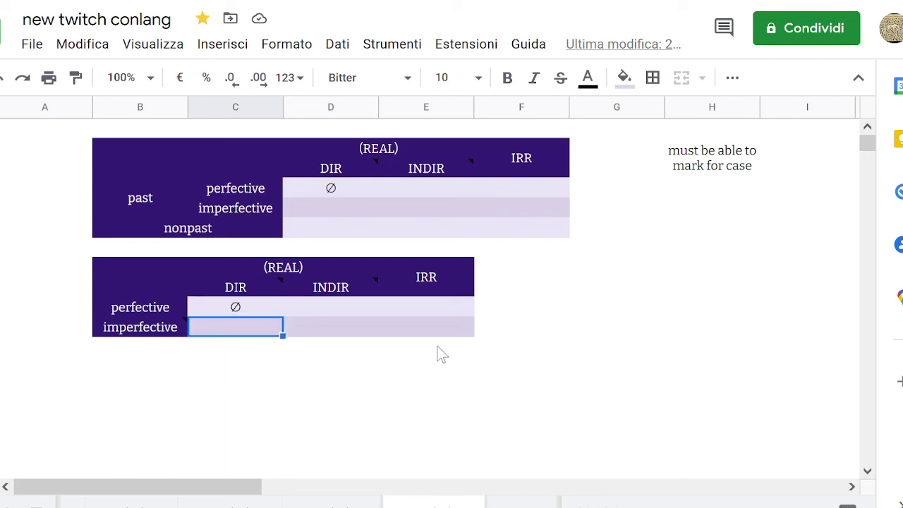
{"action": "key", "text": "Up"}
{"action": "key", "text": "Down"}
{"action": "key", "text": "Up"}
{"action": "key", "text": "Right"}
{"action": "key", "text": "Down"}
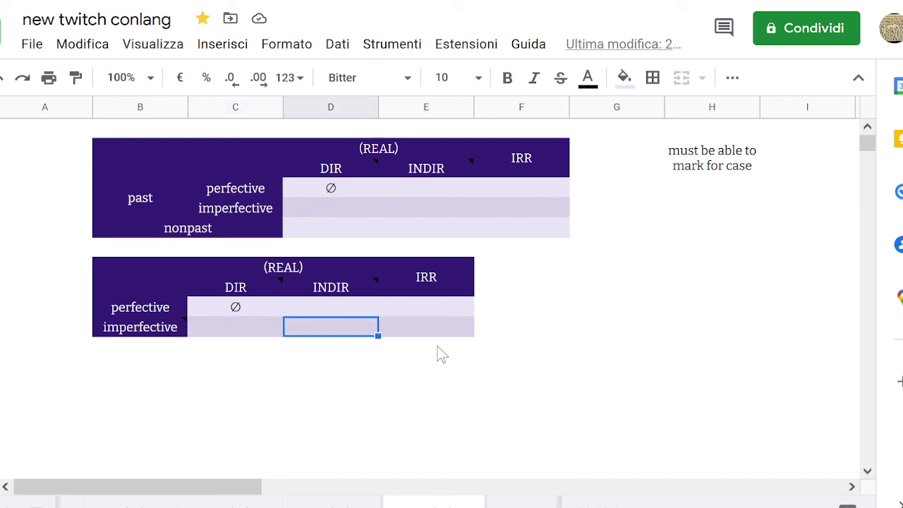
{"action": "key", "text": "Left"}
{"action": "key", "text": "Up"}
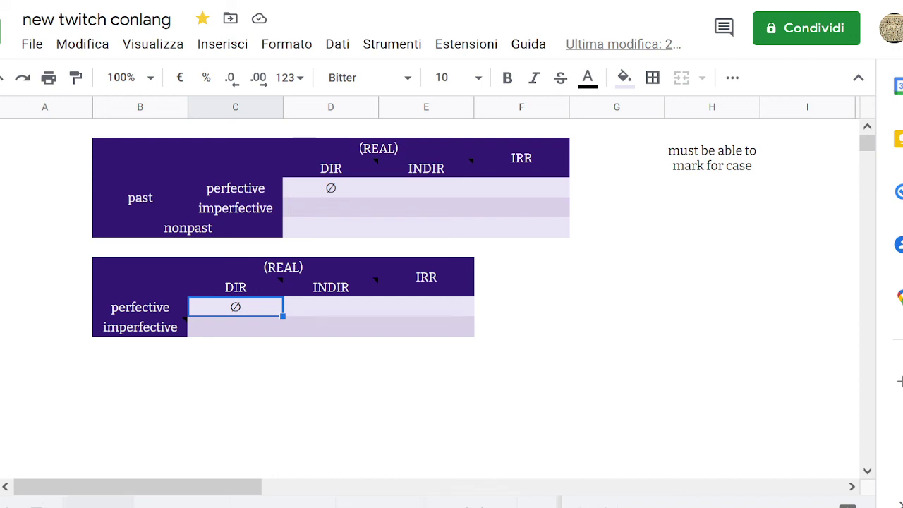
In the planning checklist sheet, copy the ✓ status from adjectives 2 to declension 1 and conjugation 1.
{"action": "key", "text": "ctrl+shift+Page_Up"}
{"action": "key", "text": "ctrl+shift+Page_Down"}
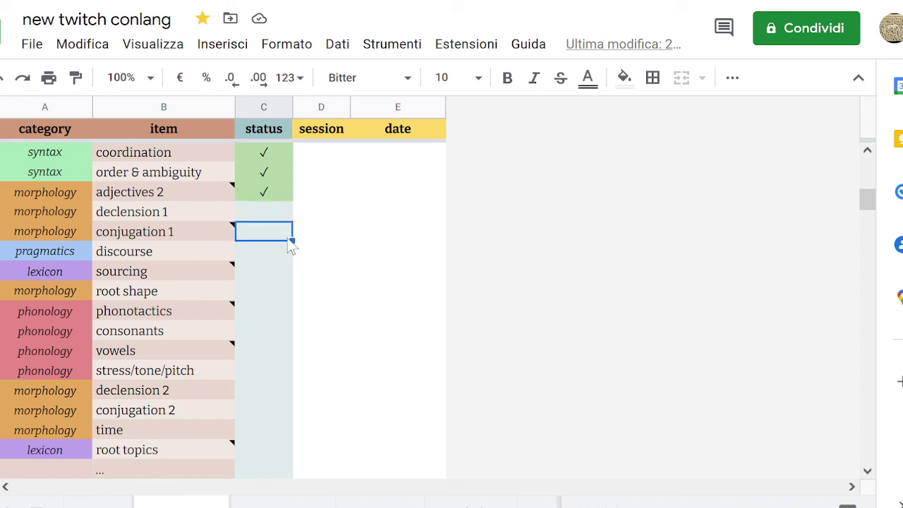
{"action": "key", "text": "Up"}
{"action": "key", "text": "ctrl+c"}
{"action": "key", "text": "Down"}
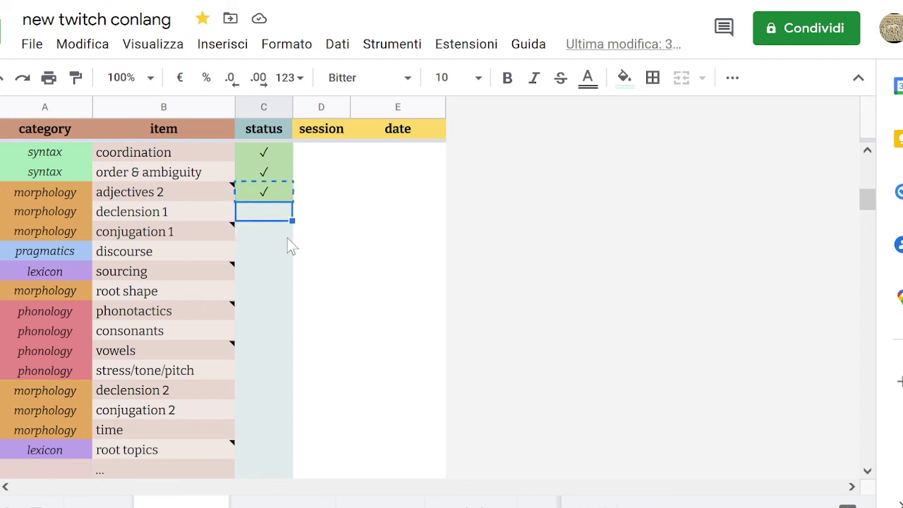
{"action": "key", "text": "ctrl+v"}
{"action": "key", "text": "Down"}
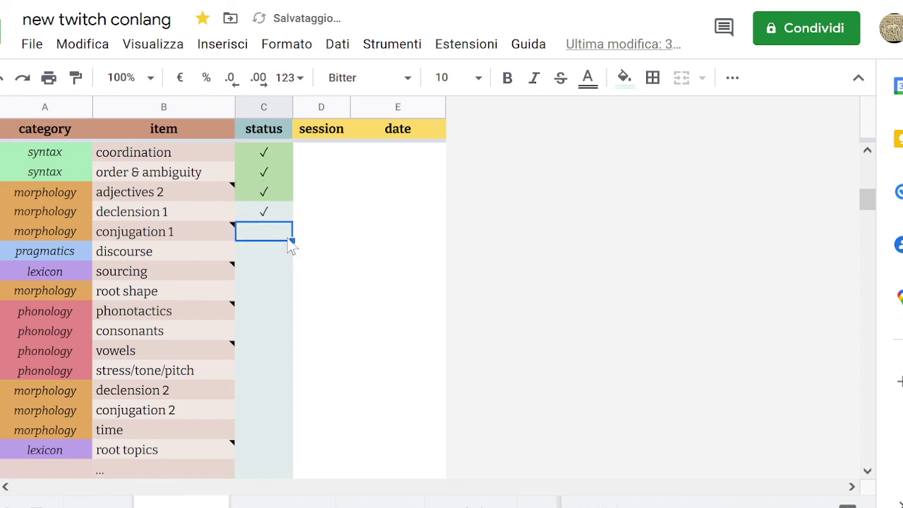
{"action": "key", "text": "ctrl+v"}
{"action": "key", "text": "Down"}
Review the discourse entry's category, item and status cells in the checklist.
{"action": "key", "text": "Left"}
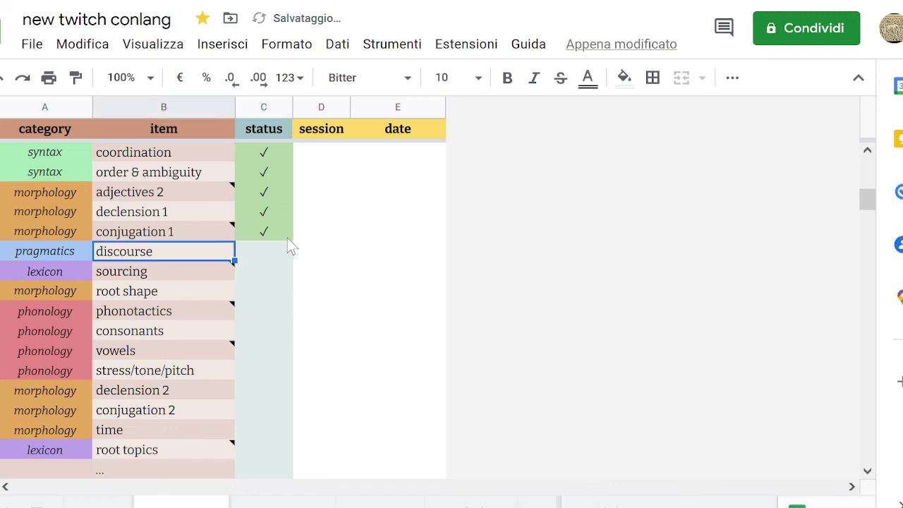
{"action": "key", "text": "Left"}
{"action": "key", "text": "Right"}
{"action": "key", "text": "Right"}
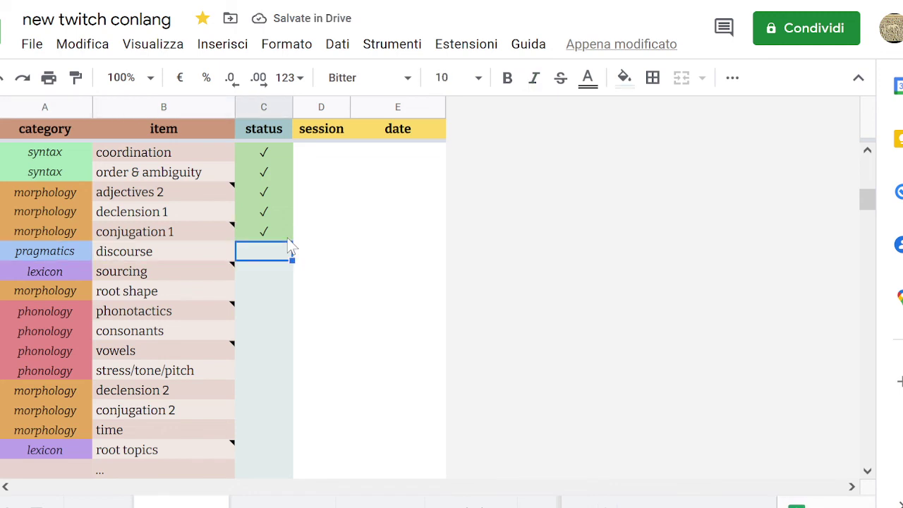
{"action": "key", "text": "Left"}
{"action": "key", "text": "Right"}
{"action": "key", "text": "Left"}
{"action": "key", "text": "Left"}
{"action": "key", "text": "Right"}
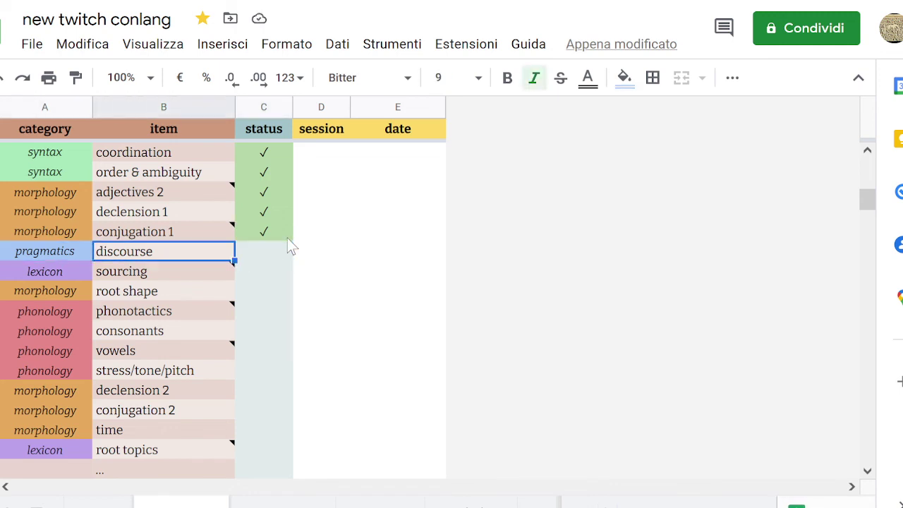
{"action": "key", "text": "Right"}
{"action": "key", "text": "Left"}
{"action": "key", "text": "Left"}
{"action": "key", "text": "Right"}
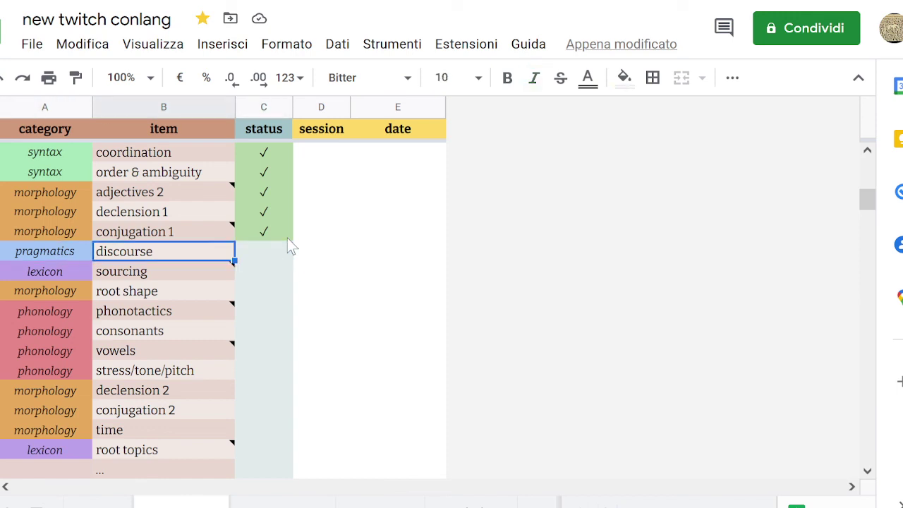
{"action": "key", "text": "Right"}
{"action": "key", "text": "Left"}
{"action": "key", "text": "Left"}
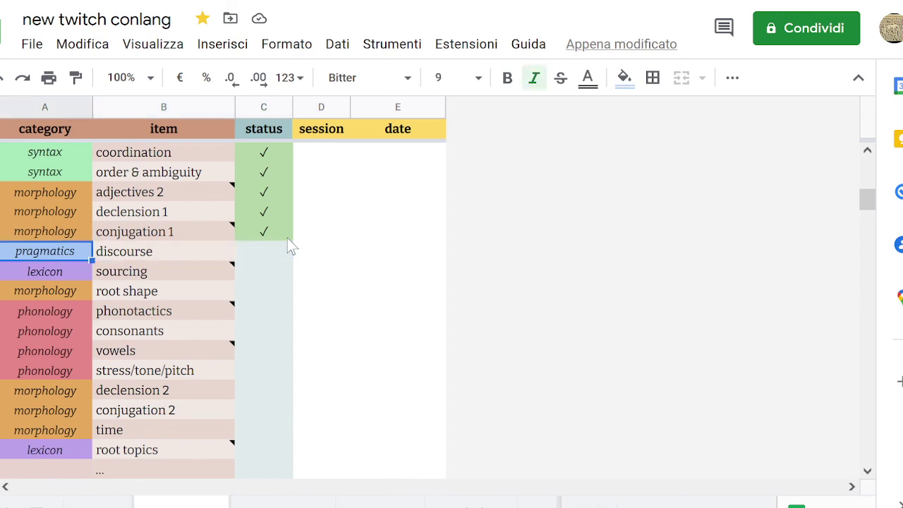
{"action": "key", "text": "Right"}
{"action": "key", "text": "Right"}
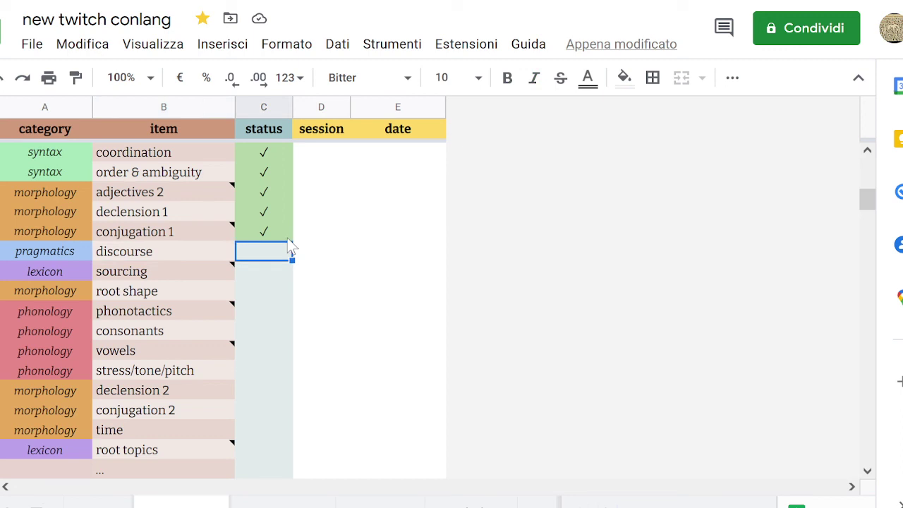
{"action": "key", "text": "Right"}
{"action": "key", "text": "Left"}
{"action": "key", "text": "Right"}
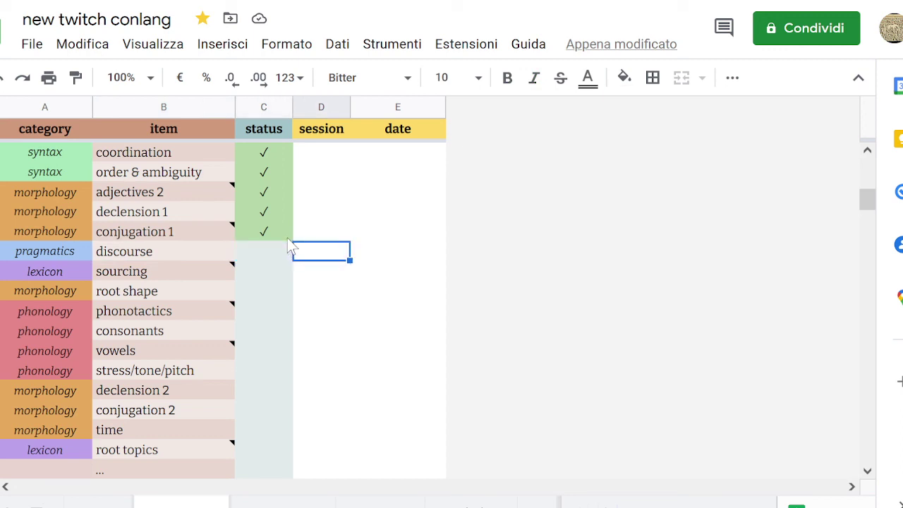
{"action": "key", "text": "Left"}
{"action": "key", "text": "Right"}
{"action": "key", "text": "Left"}
{"action": "key", "text": "Left"}
{"action": "key", "text": "Right"}
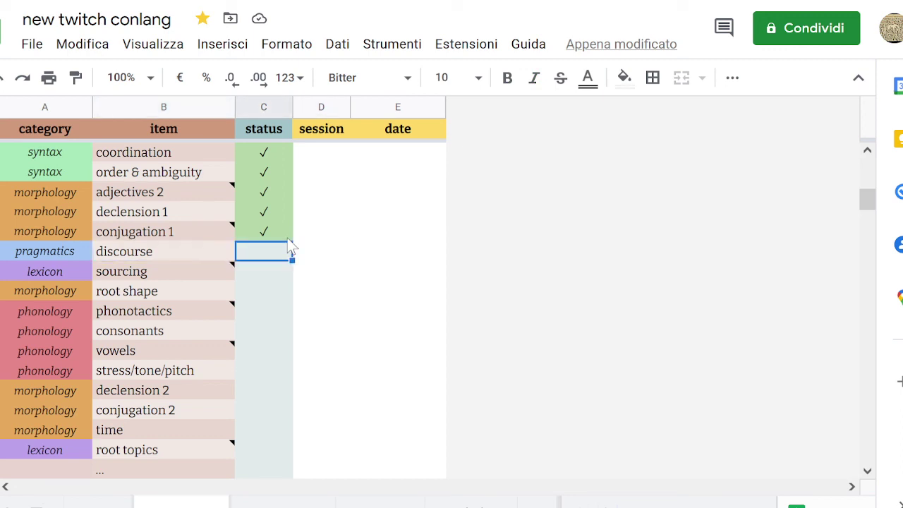
{"action": "key", "text": "Left"}
{"action": "key", "text": "Left"}
{"action": "key", "text": "Right"}
{"action": "key", "text": "Right"}
{"action": "key", "text": "Left"}
{"action": "key", "text": "Left"}
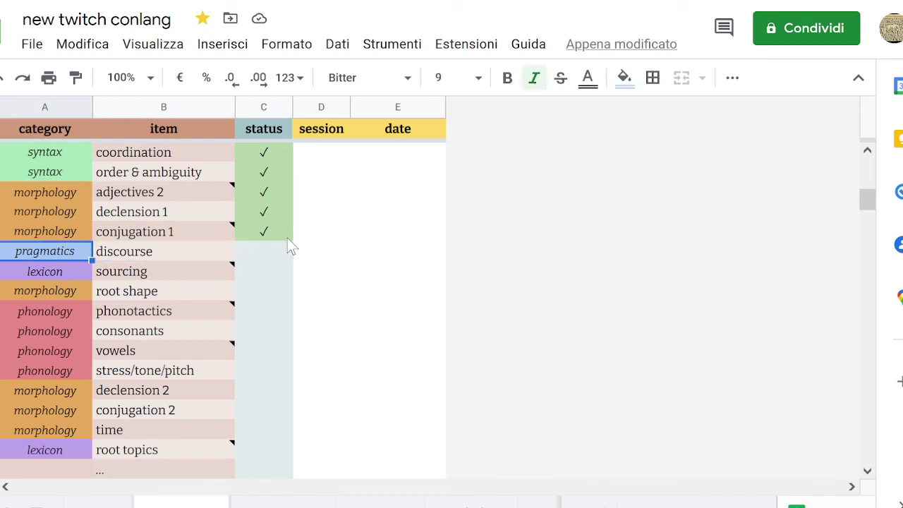
{"action": "key", "text": "Right"}
{"action": "key", "text": "Left"}
{"action": "key", "text": "Right"}
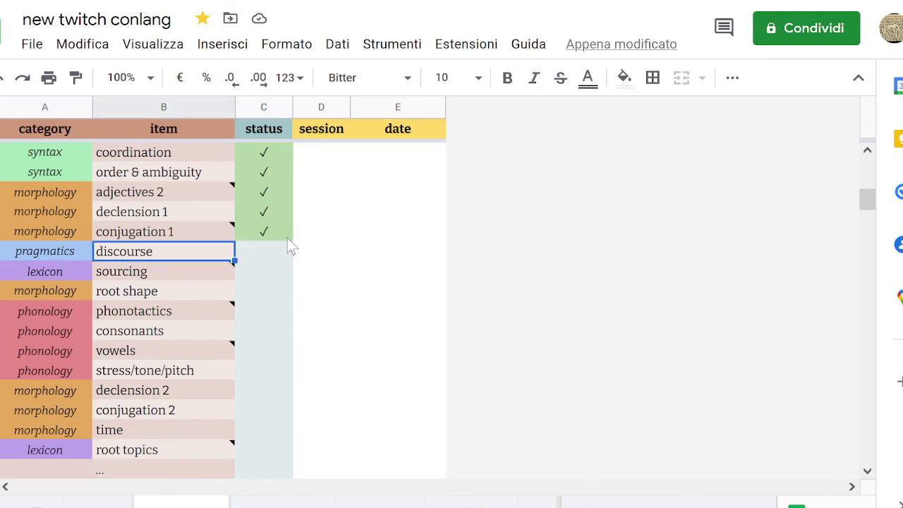
{"action": "key", "text": "Left"}
{"action": "key", "text": "Right"}
{"action": "key", "text": "shift+Left"}
{"action": "key", "text": "shift+Right"}
{"action": "key", "text": "shift+Left"}
{"action": "key", "text": "shift+Right"}
{"action": "key", "text": "shift+Left"}
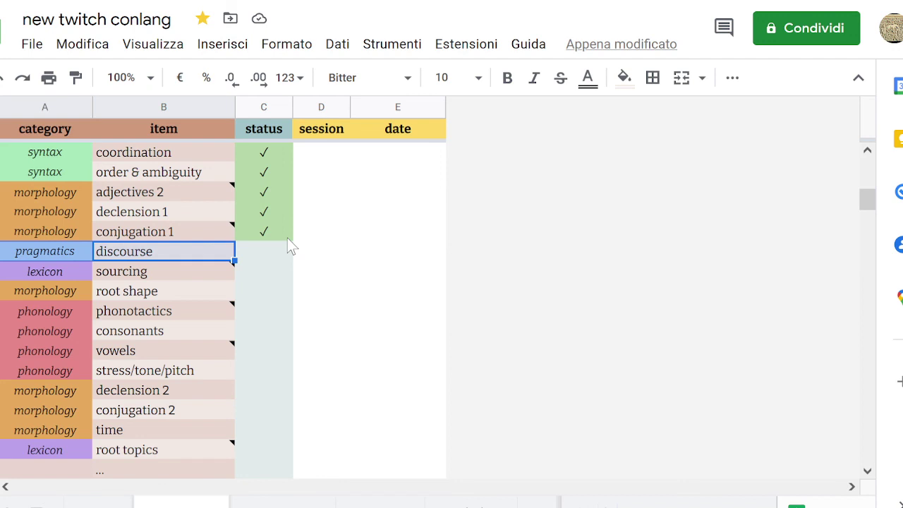
{"action": "key", "text": "Right"}
{"action": "key", "text": "Left"}
{"action": "key", "text": "Left"}
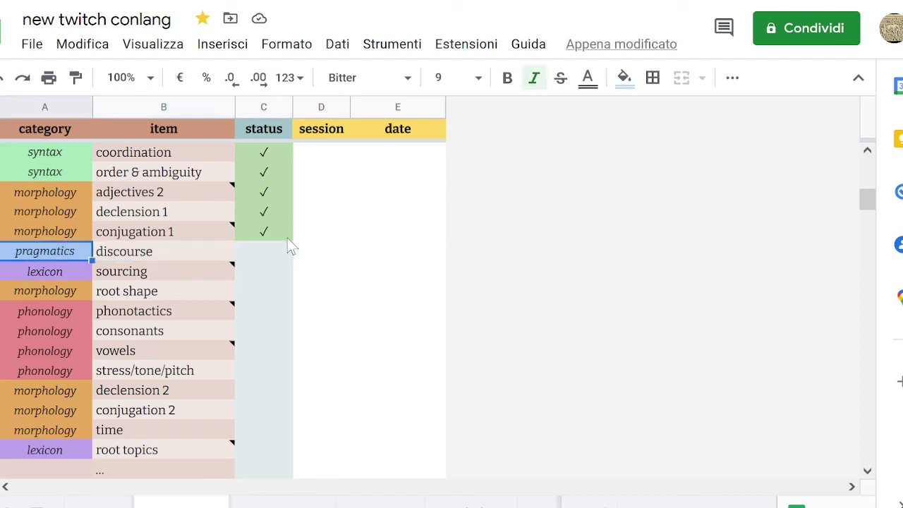
{"action": "key", "text": "Right"}
{"action": "key", "text": "shift+Left"}
{"action": "key", "text": "shift+Right"}
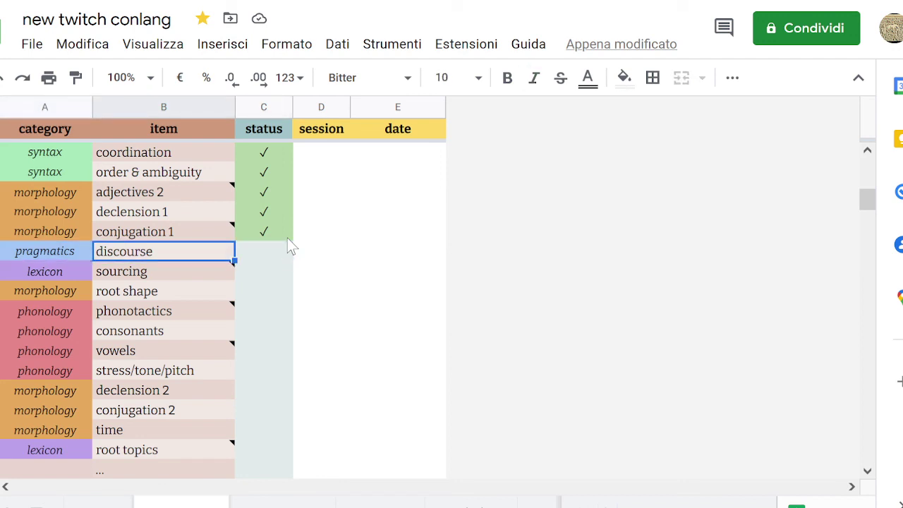
{"action": "key", "text": "shift+Left"}
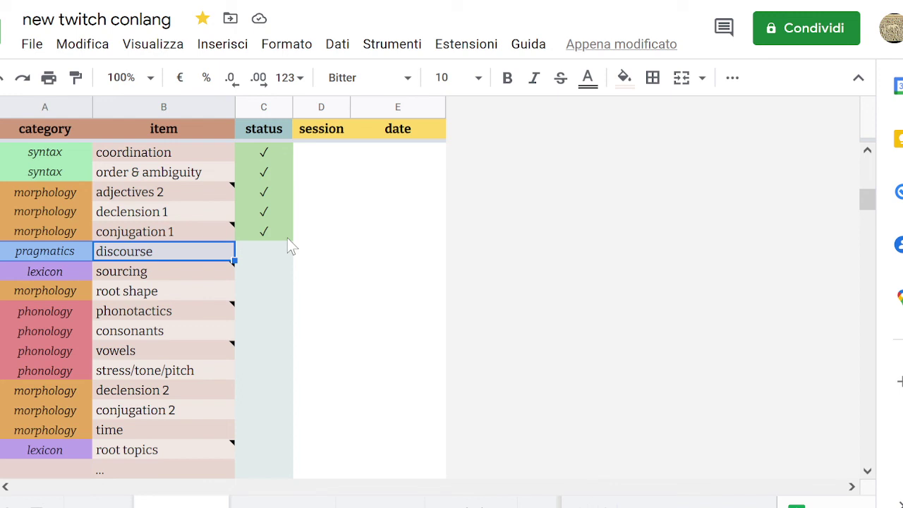
{"action": "key", "text": "shift+Right"}
{"action": "key", "text": "Right"}
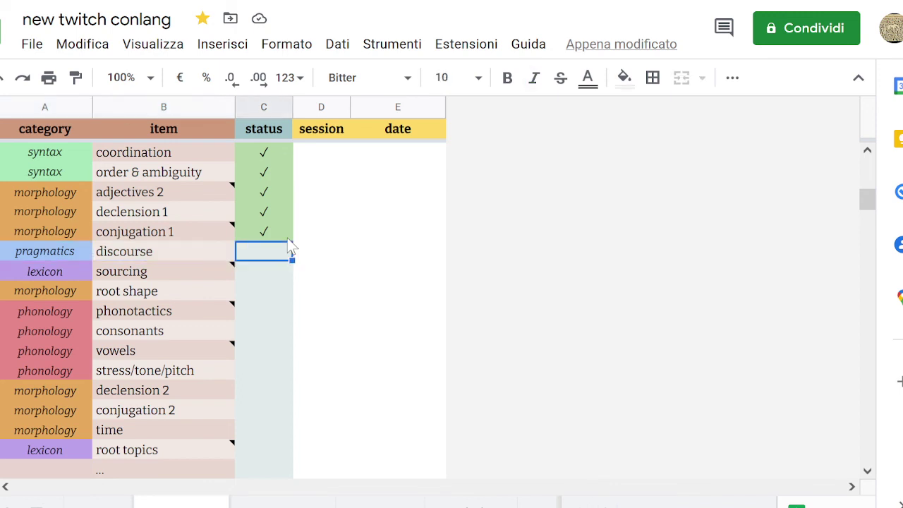
{"action": "key", "text": "Left"}
{"action": "key", "text": "Right"}
{"action": "key", "text": "Left"}
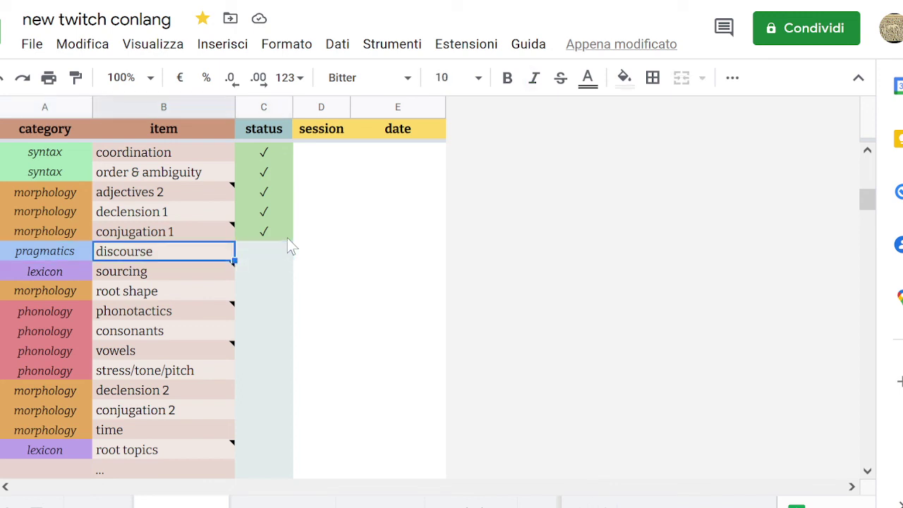
{"action": "key", "text": "Right"}
{"action": "key", "text": "Left"}
{"action": "key", "text": "shift+Left"}
{"action": "key", "text": "shift+Right"}
{"action": "key", "text": "Right"}
{"action": "key", "text": "Left"}
{"action": "key", "text": "Right"}
{"action": "key", "text": "Left"}
{"action": "key", "text": "Left"}
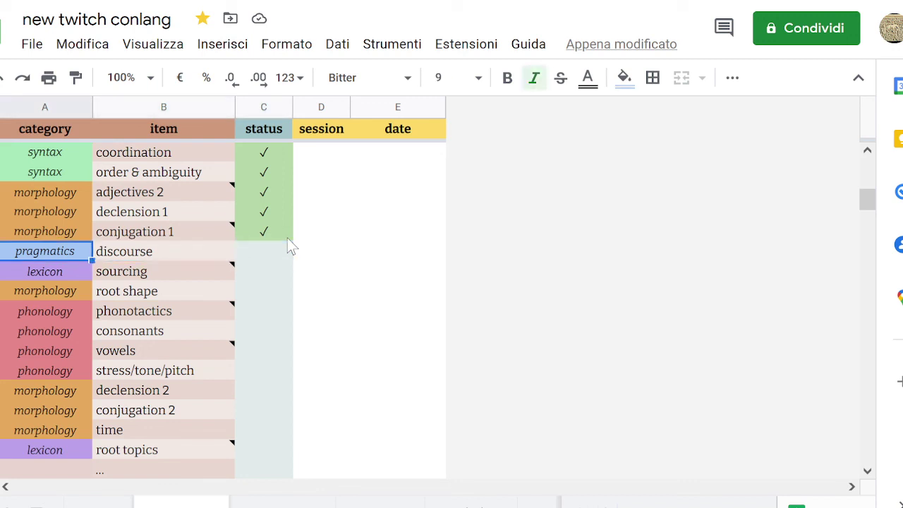
{"action": "key", "text": "Right"}
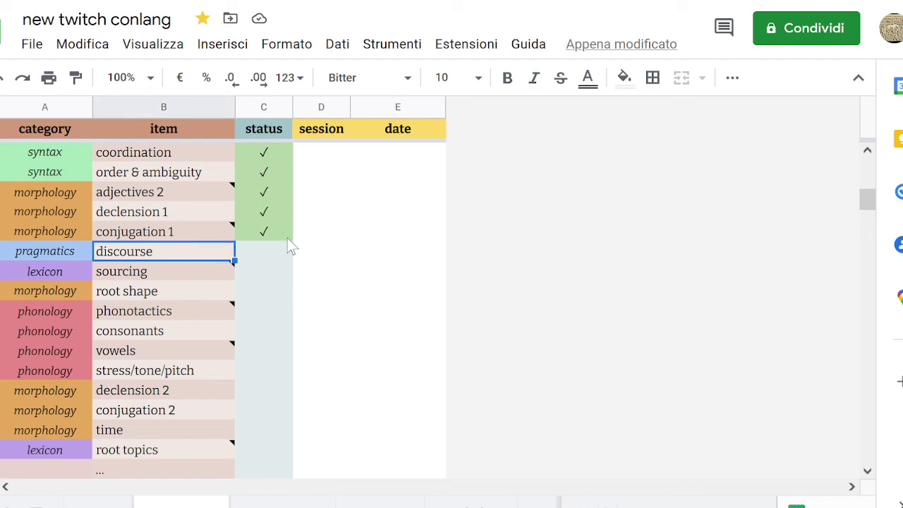
{"action": "key", "text": "Right"}
{"action": "key", "text": "Down"}
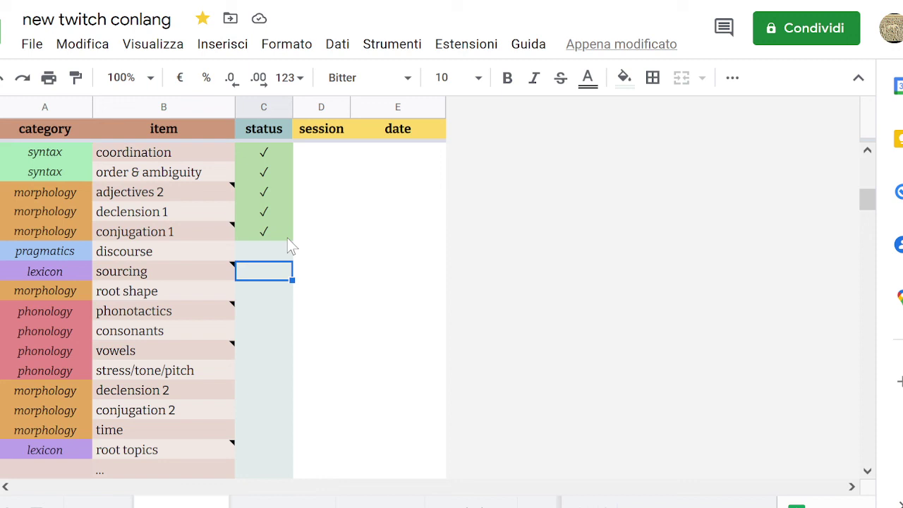
{"action": "key", "text": "Up"}
{"action": "key", "text": "Left"}
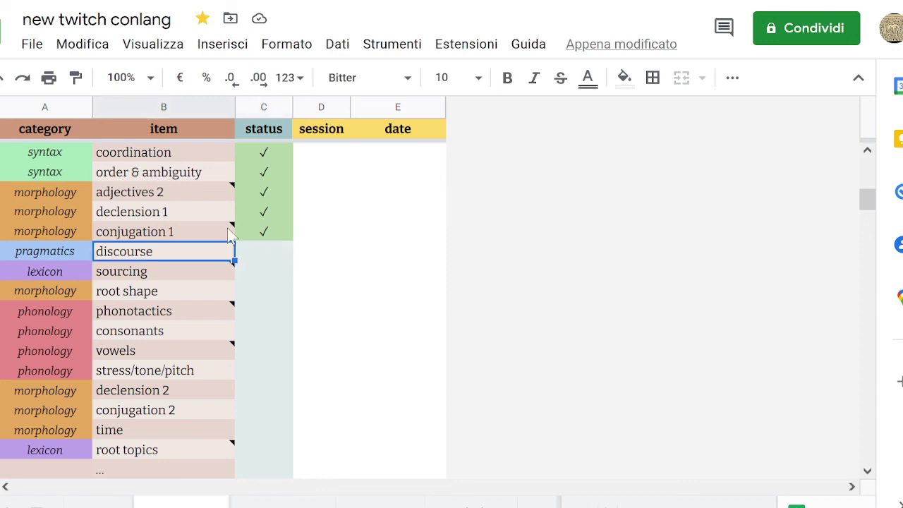
Insert a row above discourse in the checklist and enter REVIEW as its item.
{"action": "left_click", "coordinate": [3, 253]}
{"action": "right_click", "coordinate": [3, 252]}
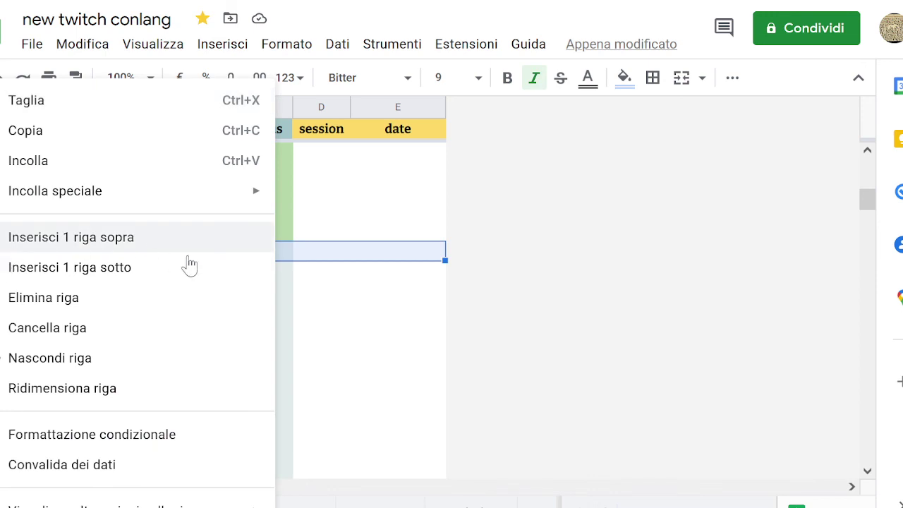
{"action": "left_click", "coordinate": [215, 248]}
{"action": "left_click", "coordinate": [173, 256]}
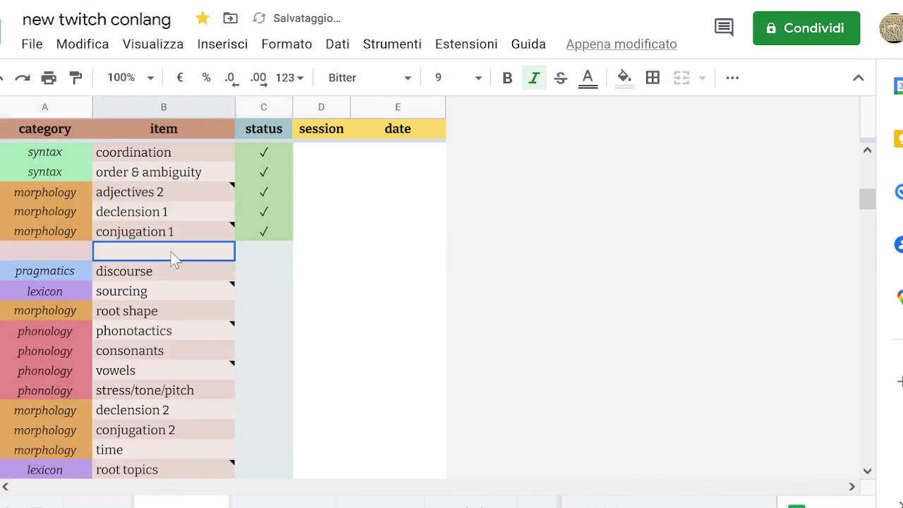
{"action": "type", "text": "REVIEW"}
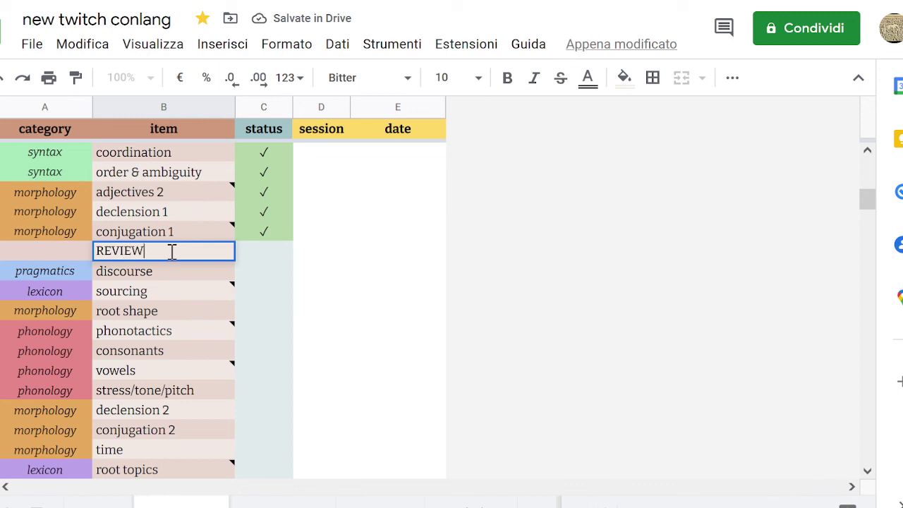
{"action": "key", "text": "Tab"}
Add a note to the new REVIEW cell with the bullet line "• ipfv~pfv".
{"action": "left_click", "coordinate": [175, 258]}
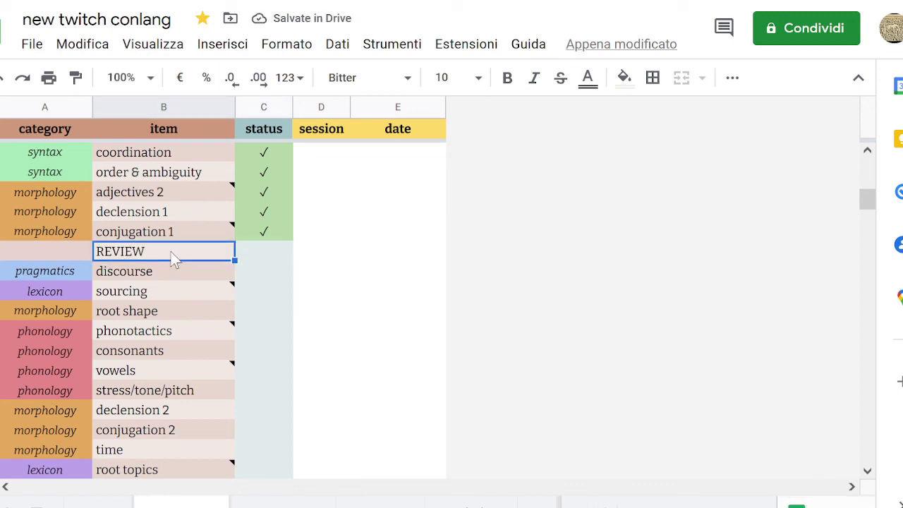
{"action": "key", "text": "shift+F2"}
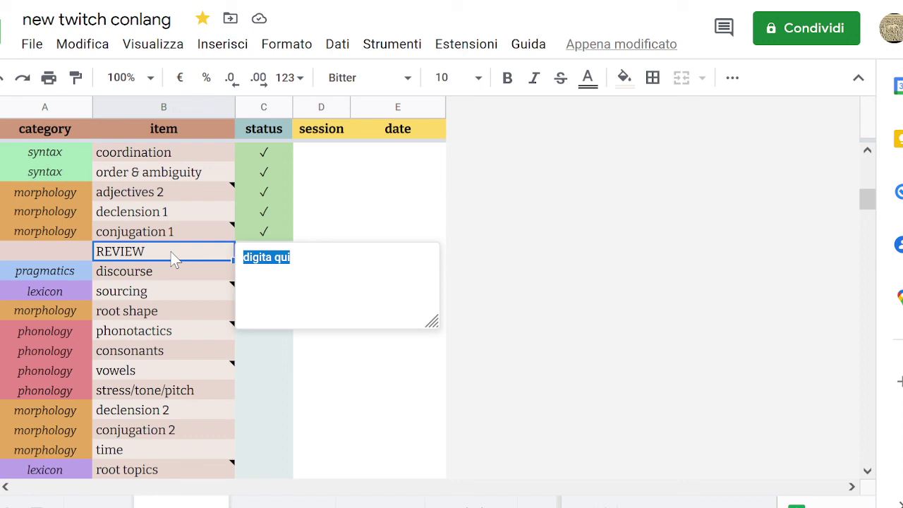
{"action": "type", "text": "imp"}
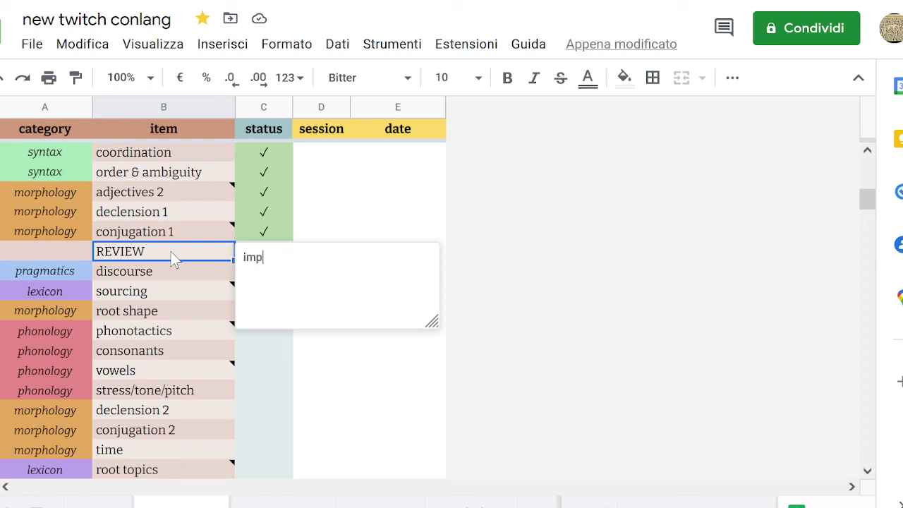
{"action": "key", "text": "BackSpace"}
{"action": "key", "text": "BackSpace"}
{"action": "type", "text": "pfv~p"}
{"action": "type", "text": "fv"}
{"action": "type", "text": "•"}
{"action": "key", "text": "Return"}
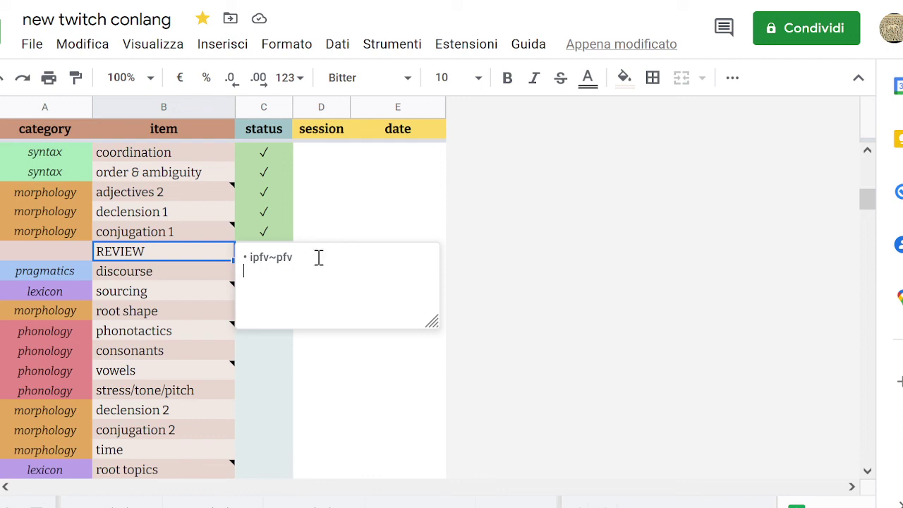
Look through the conjugation tables, the declension table and the cases list with its ROOT·CLASS-CASE pattern for further points to review.
{"action": "left_click", "coordinate": [314, 502]}
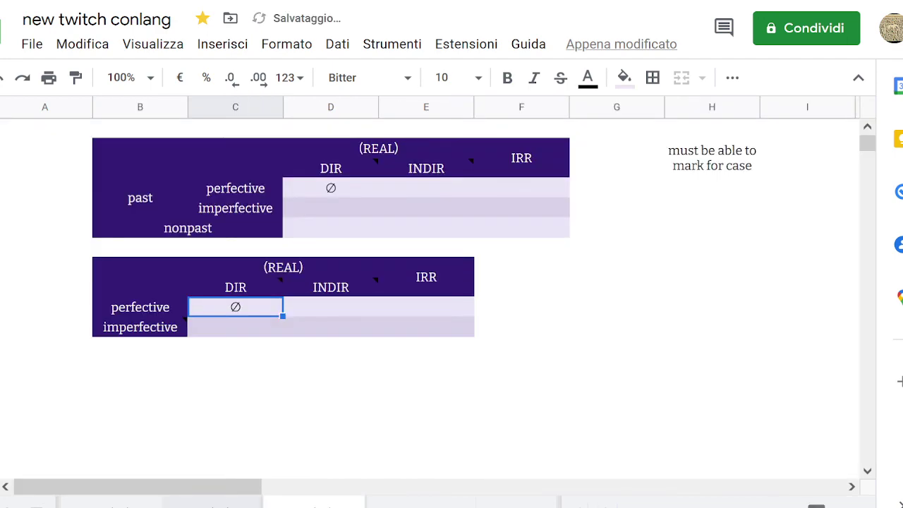
{"action": "left_click", "coordinate": [212, 502]}
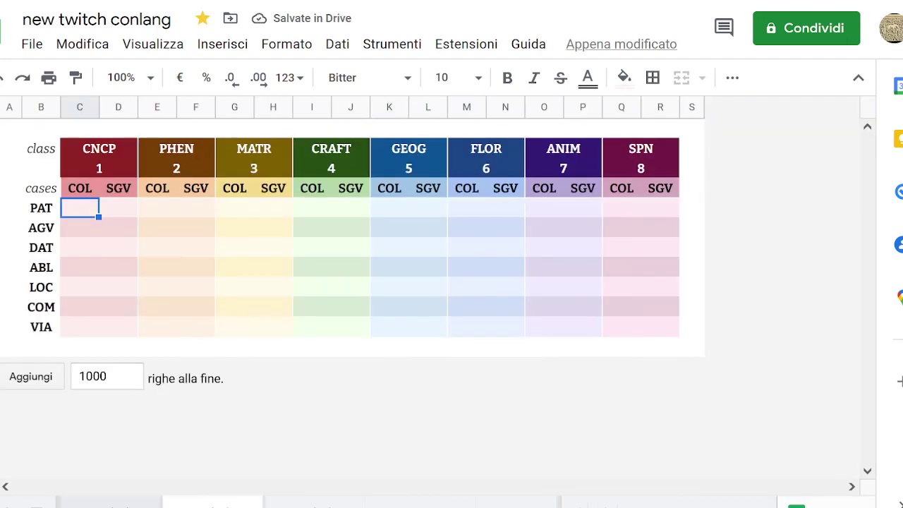
{"action": "left_click", "coordinate": [110, 502]}
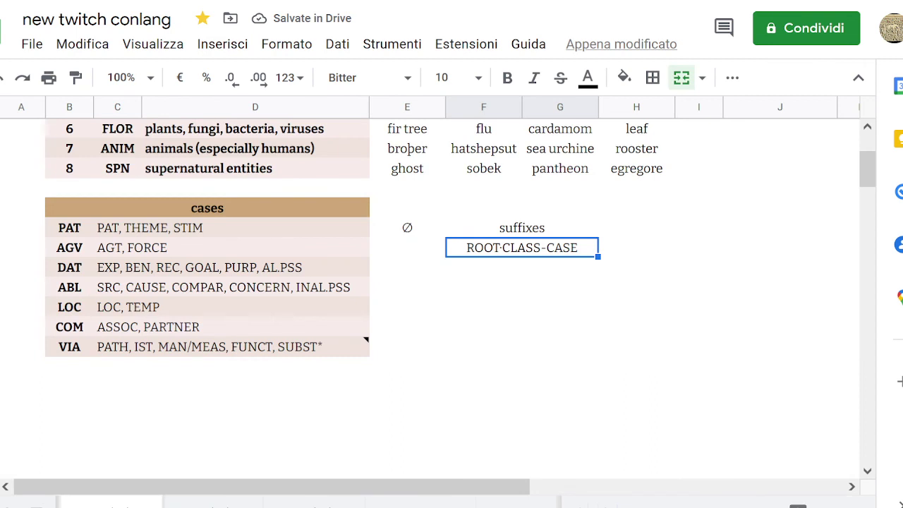
{"action": "left_click", "coordinate": [487, 270]}
{"action": "left_click", "coordinate": [504, 252]}
{"action": "left_click", "coordinate": [503, 271]}
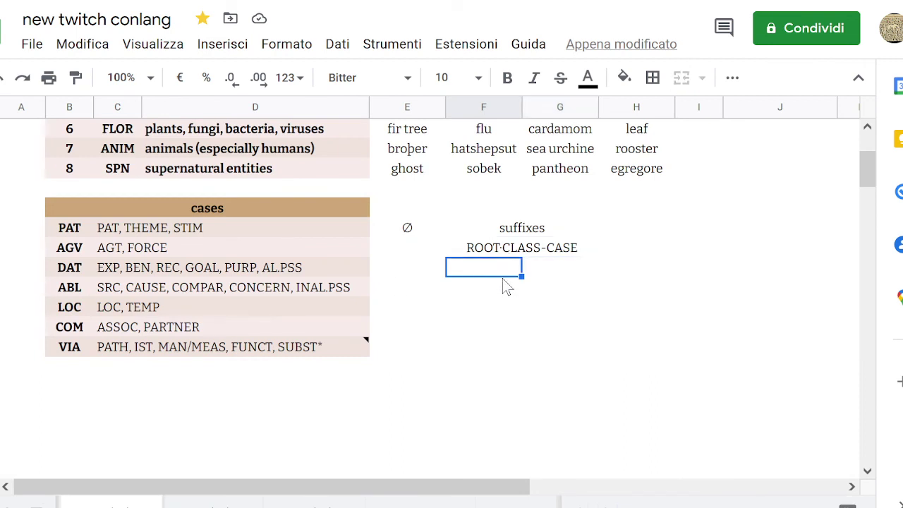
{"action": "left_click", "coordinate": [522, 249]}
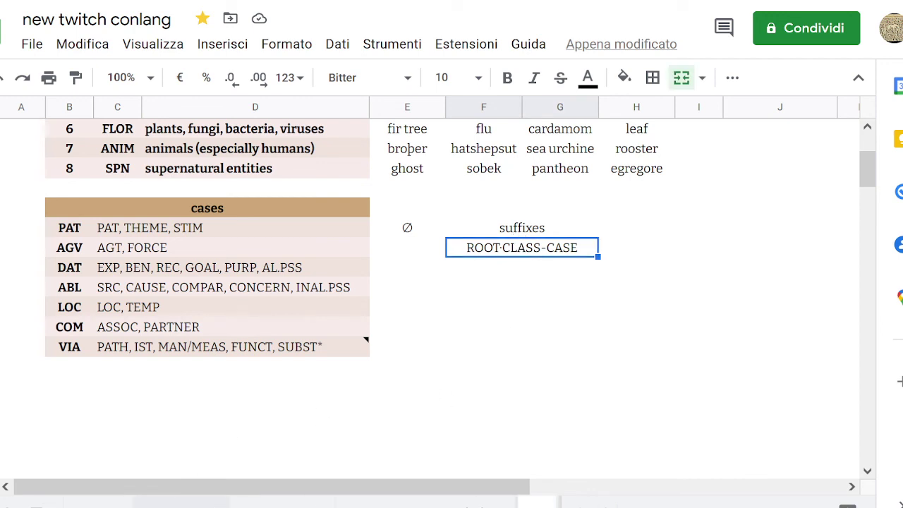
Back in the checklist, extend the REVIEW note's ipfv~pfv line with "- do tests to decide on marked/unmarked".
{"action": "left_click", "coordinate": [181, 501]}
{"action": "left_click", "coordinate": [175, 273]}
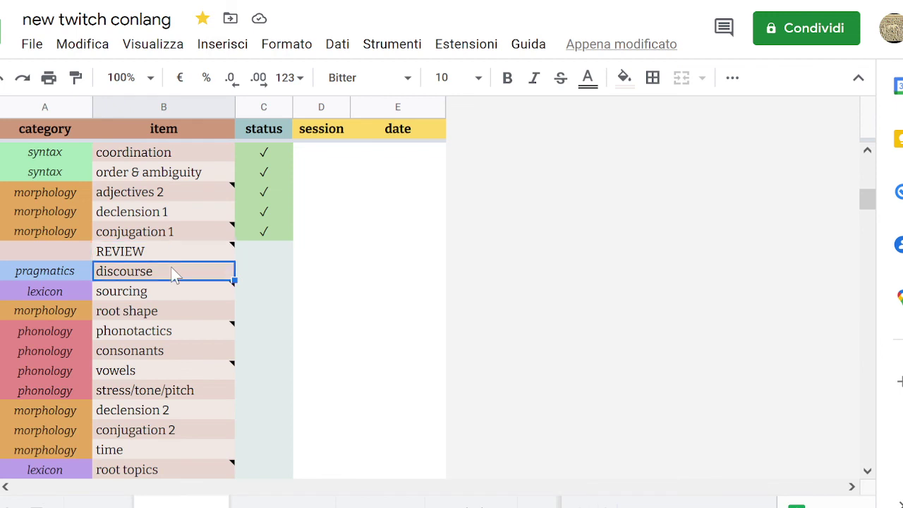
{"action": "key", "text": "Right"}
{"action": "key", "text": "Up"}
{"action": "key", "text": "Left"}
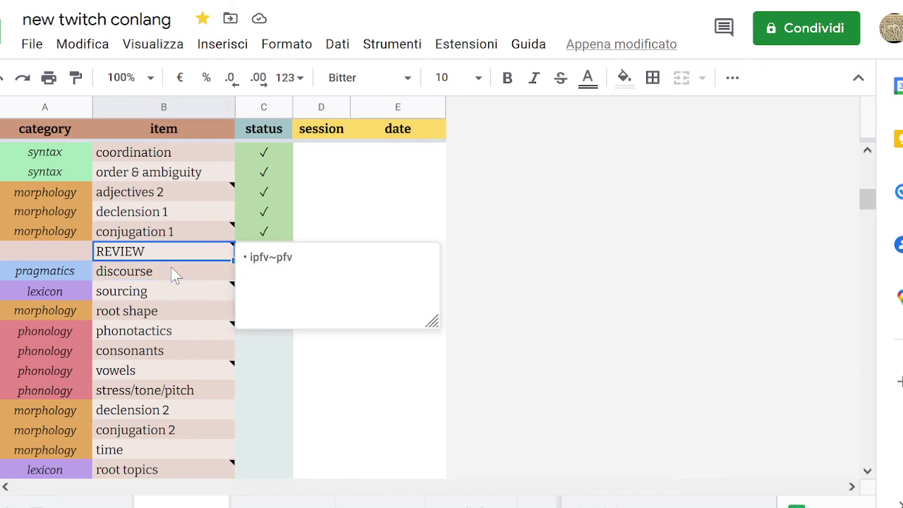
{"action": "left_click", "coordinate": [286, 274]}
{"action": "type", "text": "- do tests to decide "}
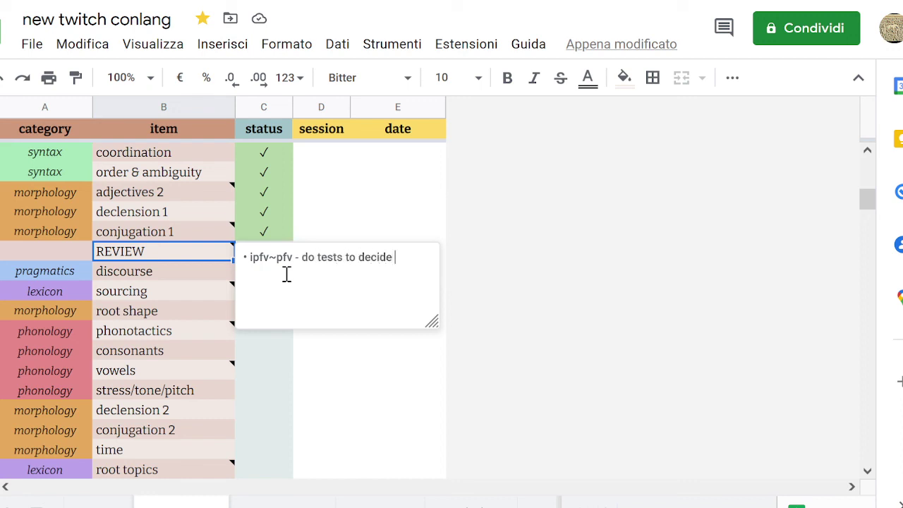
{"action": "type", "text": "on marked/unmarked"}
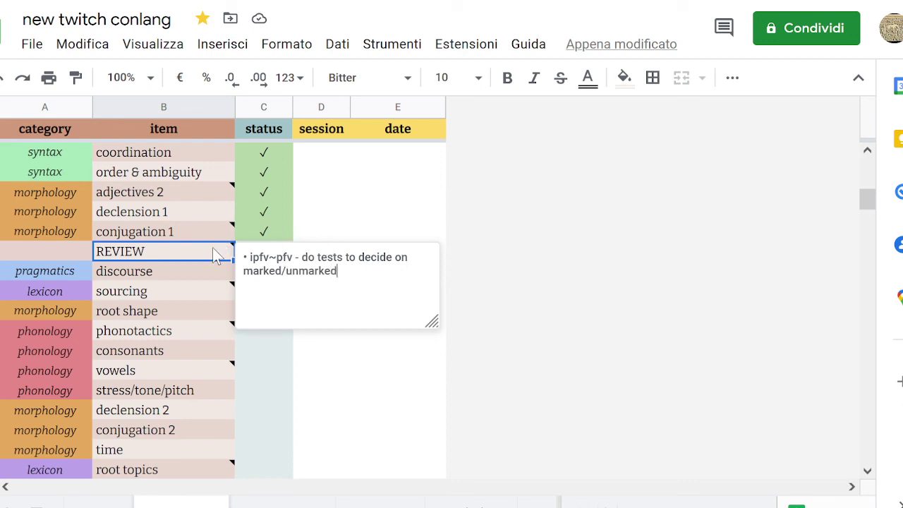
{"action": "key", "text": "Escape"}
Copy session 6 and date 03 feb mmxxii from the earlier REVIEW row to the rows from coordination through conjugation 1.
{"action": "key", "text": "Right"}
{"action": "key", "text": "Right"}
{"action": "key", "text": "Right"}
{"action": "key", "text": "Up"}
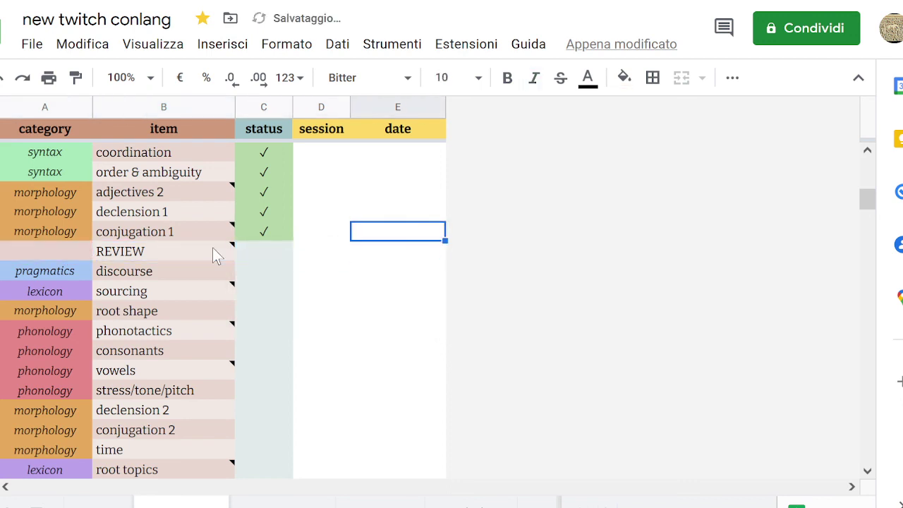
{"action": "key", "text": "Up"}
{"action": "key", "text": "Up"}
{"action": "key", "text": "Up"}
{"action": "key", "text": "Up"}
{"action": "key", "text": "Up"}
{"action": "key", "text": "Left"}
{"action": "key", "text": "Up"}
{"action": "key", "text": "Down"}
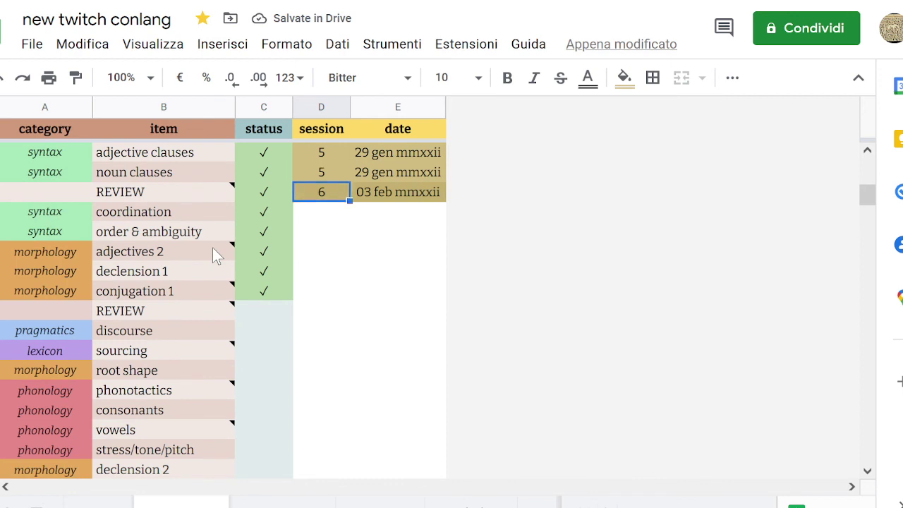
{"action": "key", "text": "shift+Right"}
{"action": "key", "text": "ctrl+c"}
{"action": "key", "text": "shift+Down"}
{"action": "key", "text": "shift+Down"}
{"action": "key", "text": "shift+Down"}
{"action": "key", "text": "shift+Down"}
{"action": "key", "text": "shift+Down"}
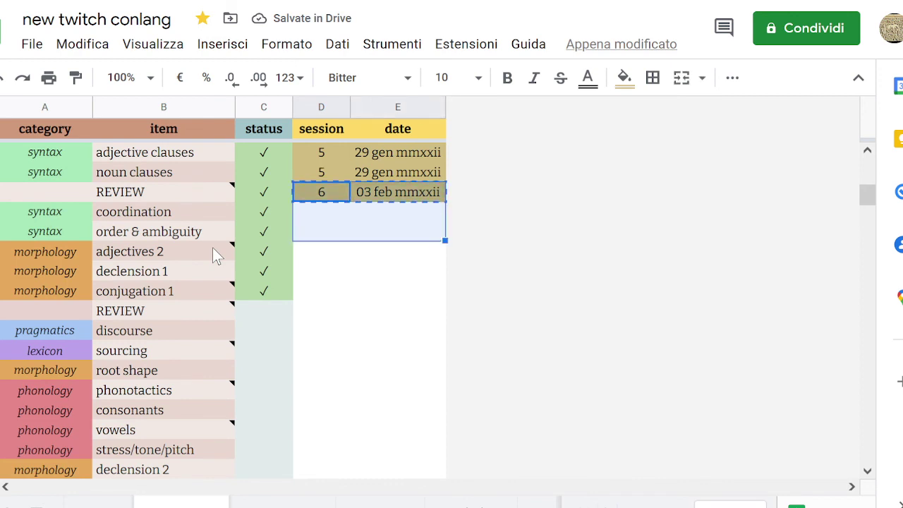
{"action": "key", "text": "ctrl+v"}
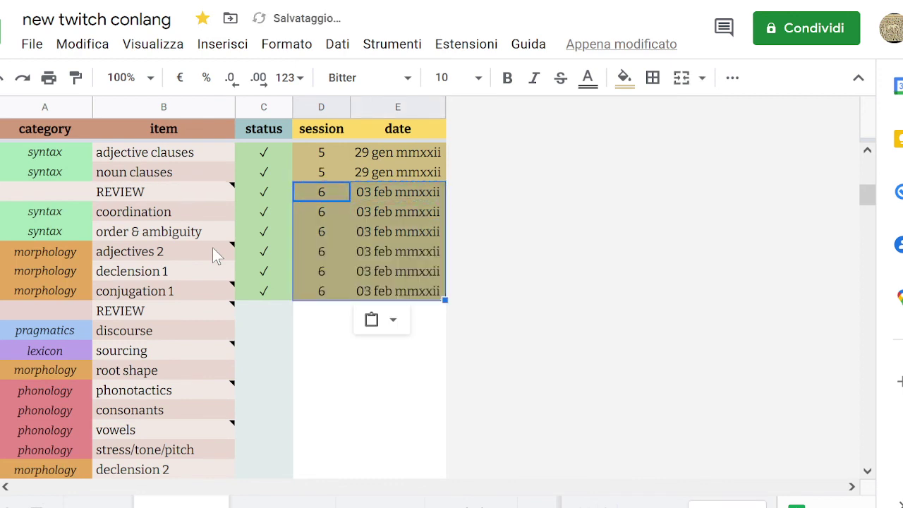
{"action": "key", "text": "Down"}
{"action": "key", "text": "Down"}
{"action": "key", "text": "Down"}
{"action": "key", "text": "Down"}
{"action": "key", "text": "Down"}
{"action": "key", "text": "Down"}
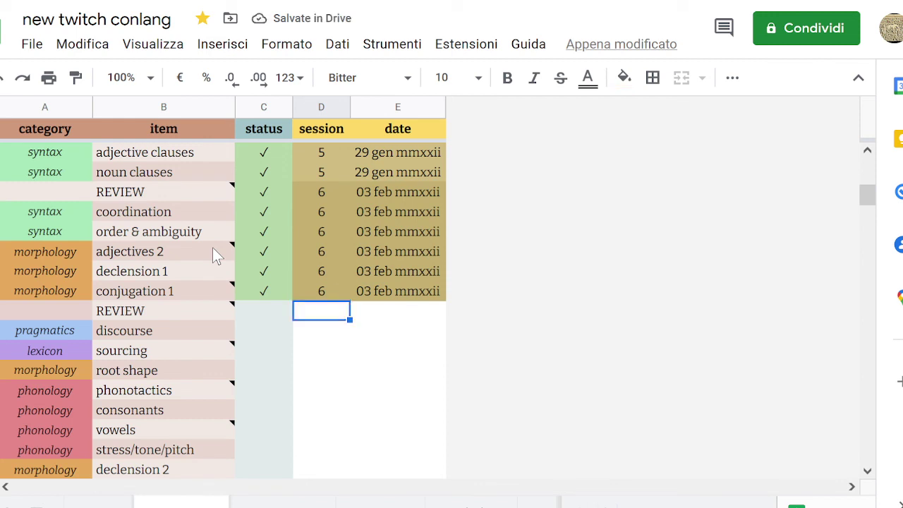
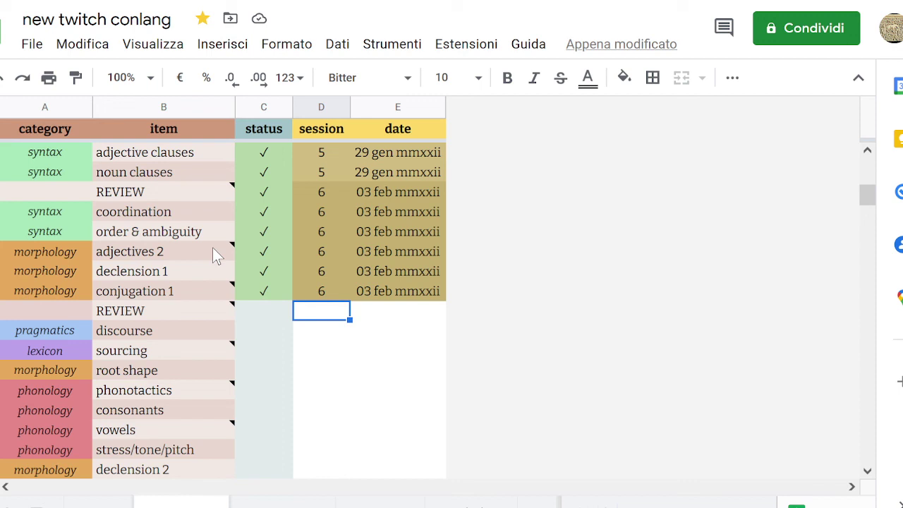
{"action": "key", "text": "Left"}
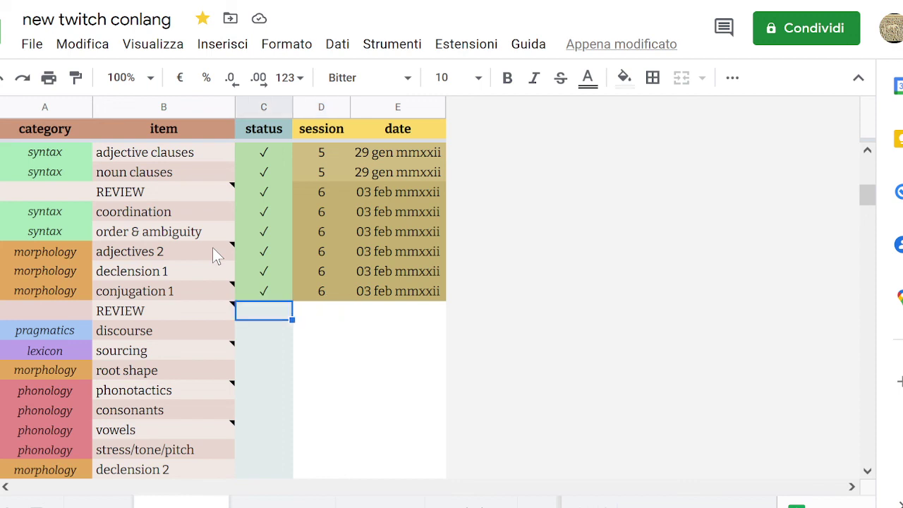
{"action": "key", "text": "Right"}
{"action": "key", "text": "Right"}
{"action": "key", "text": "Left"}
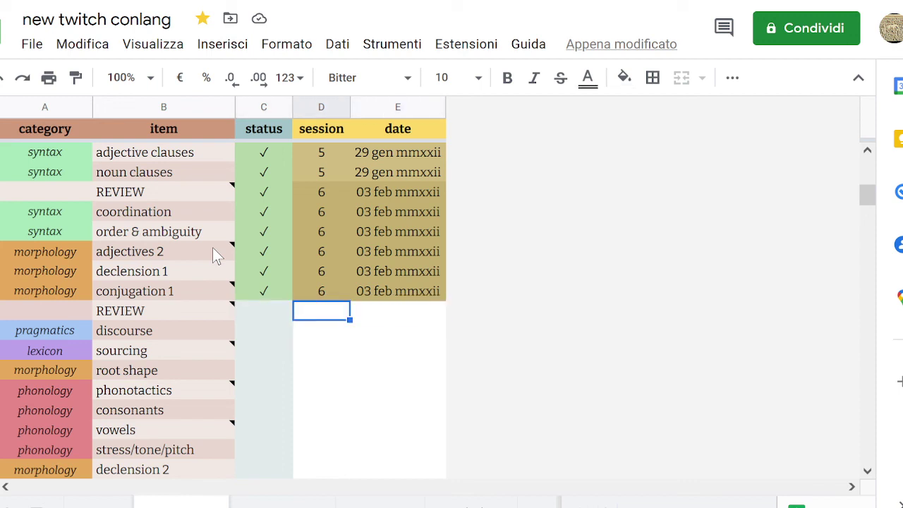
{"action": "key", "text": "Left"}
{"action": "key", "text": "Right"}
{"action": "key", "text": "Left"}
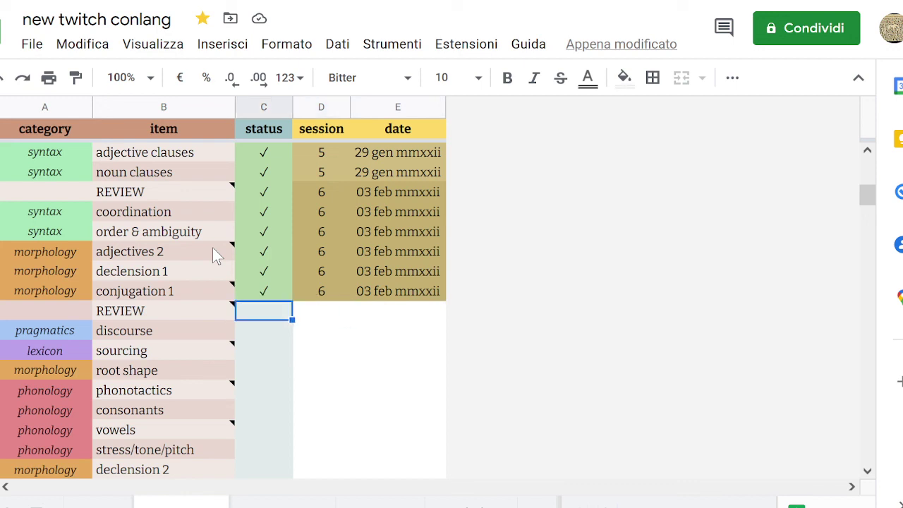
{"action": "key", "text": "Down"}
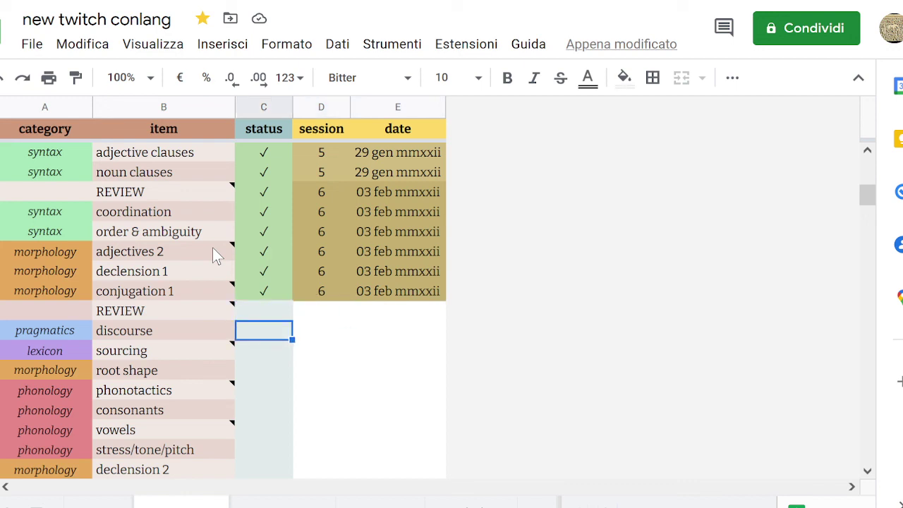
{"action": "key", "text": "Right"}
{"action": "key", "text": "Right"}
{"action": "key", "text": "Left"}
{"action": "key", "text": "Left"}
{"action": "key", "text": "Up"}
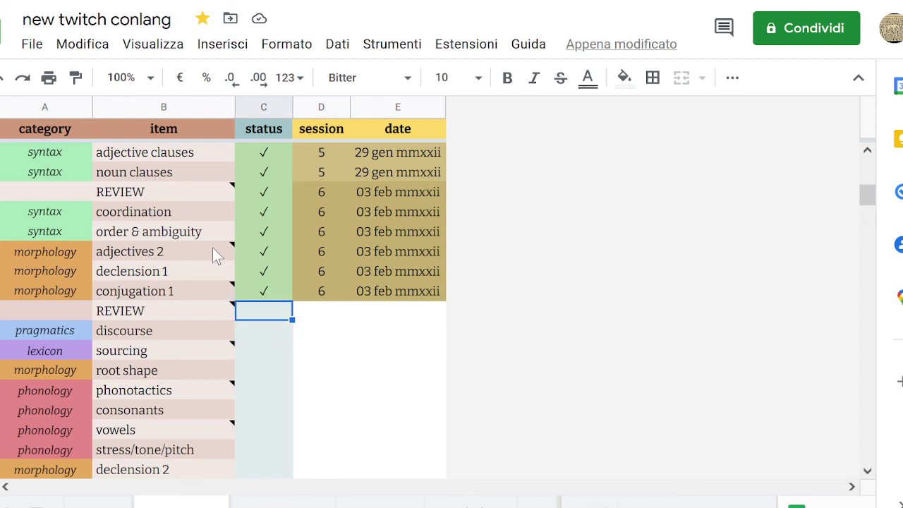
{"action": "key", "text": "Down"}
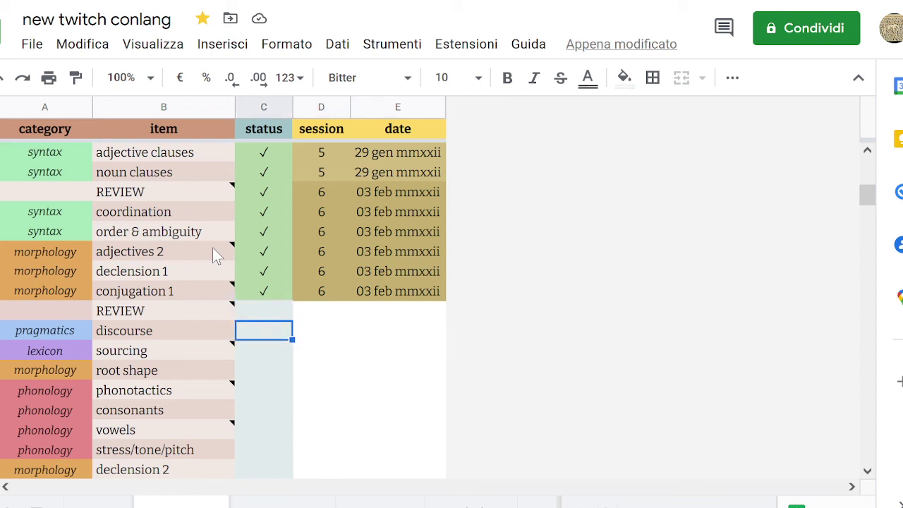
{"action": "key", "text": "Left"}
{"action": "key", "text": "Right"}
{"action": "key", "text": "Left"}
{"action": "key", "text": "Right"}
{"action": "key", "text": "Down"}
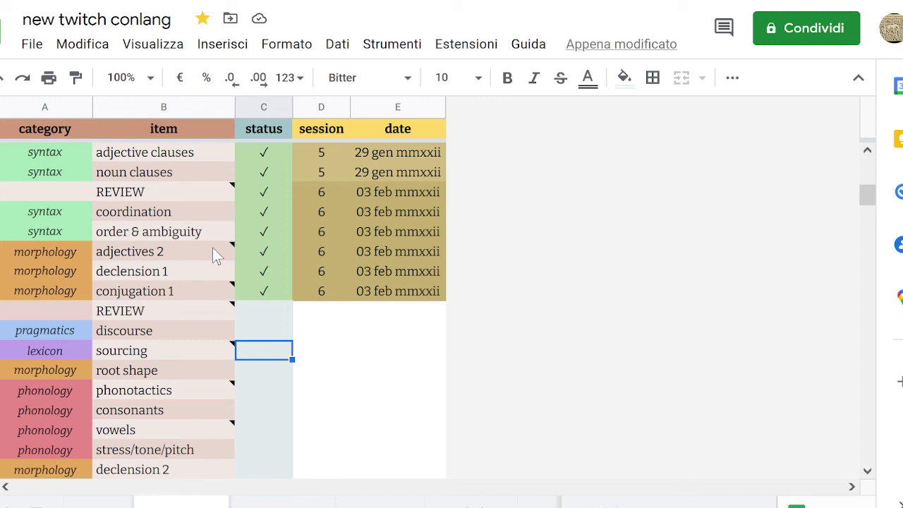
{"action": "key", "text": "Up"}
{"action": "key", "text": "Down"}
{"action": "key", "text": "Up"}
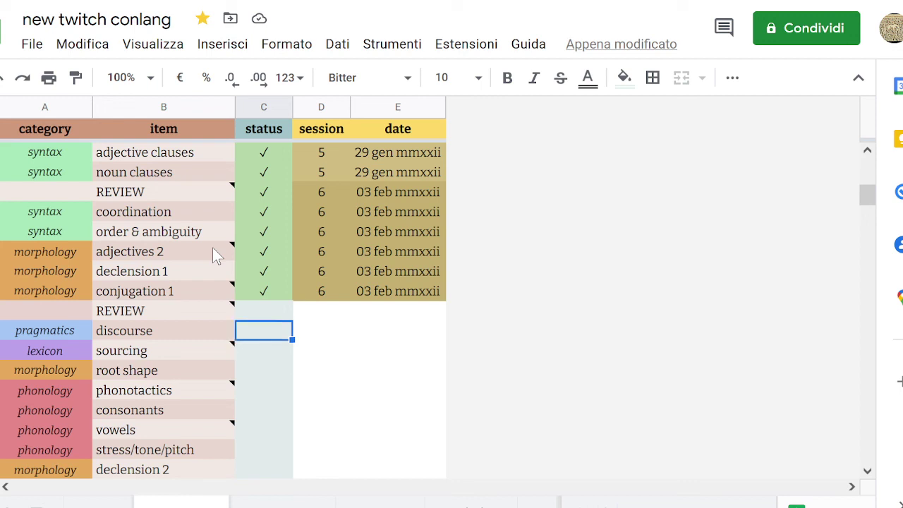
{"action": "key", "text": "Down"}
{"action": "key", "text": "Up"}
{"action": "key", "text": "Up"}
{"action": "key", "text": "Down"}
{"action": "key", "text": "Right"}
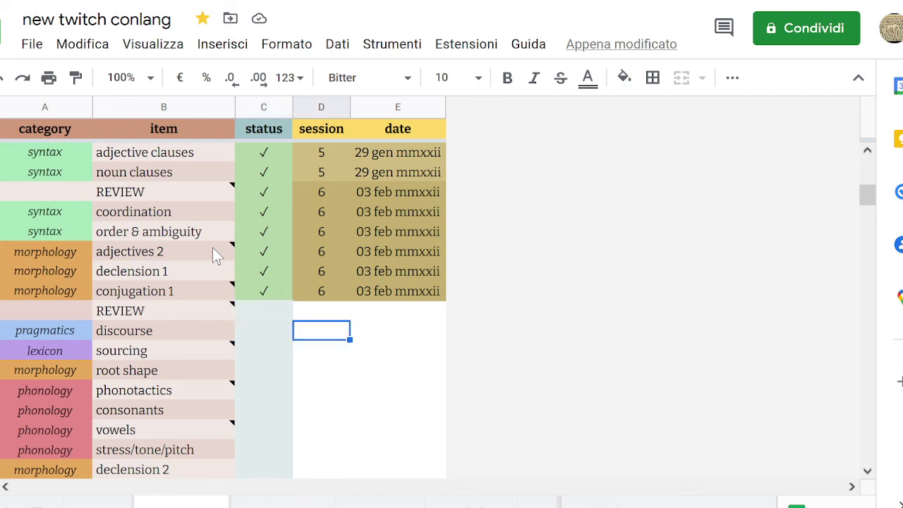
{"action": "key", "text": "Up"}
{"action": "key", "text": "Left"}
{"action": "key", "text": "Right"}
{"action": "key", "text": "Right"}
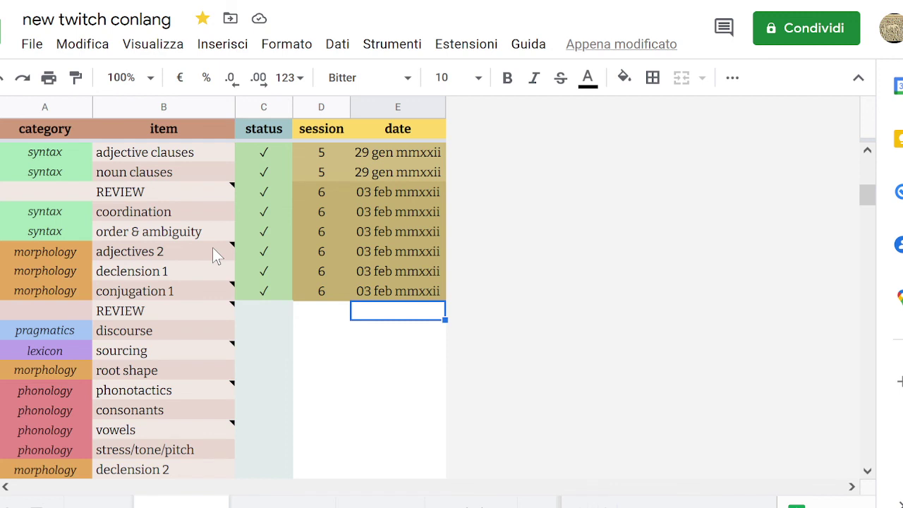
{"action": "key", "text": "Left"}
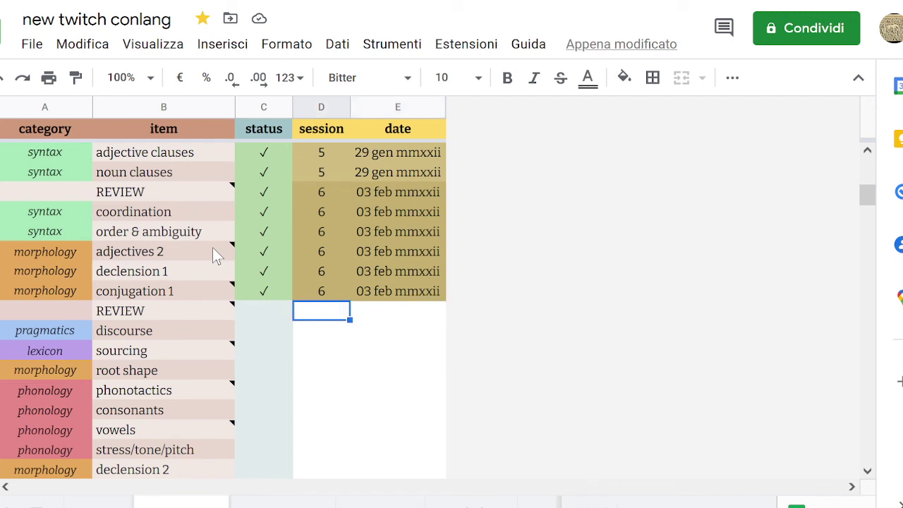
{"action": "key", "text": "Left"}
{"action": "key", "text": "Right"}
{"action": "key", "text": "Right"}
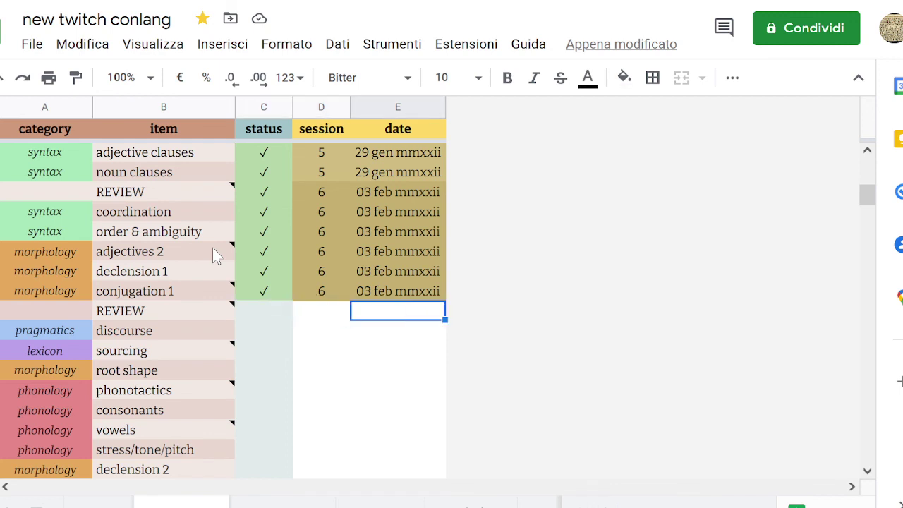
{"action": "key", "text": "Left"}
{"action": "key", "text": "Left"}
{"action": "key", "text": "Right"}
{"action": "key", "text": "Right"}
{"action": "key", "text": "Left"}
{"action": "key", "text": "Left"}
{"action": "key", "text": "Right"}
{"action": "key", "text": "Right"}
{"action": "key", "text": "Left"}
{"action": "key", "text": "Left"}
{"action": "key", "text": "Right"}
{"action": "key", "text": "Right"}
{"action": "key", "text": "Left"}
{"action": "key", "text": "Left"}
{"action": "key", "text": "Right"}
{"action": "key", "text": "Right"}
{"action": "key", "text": "Left"}
{"action": "key", "text": "Left"}
{"action": "key", "text": "Right"}
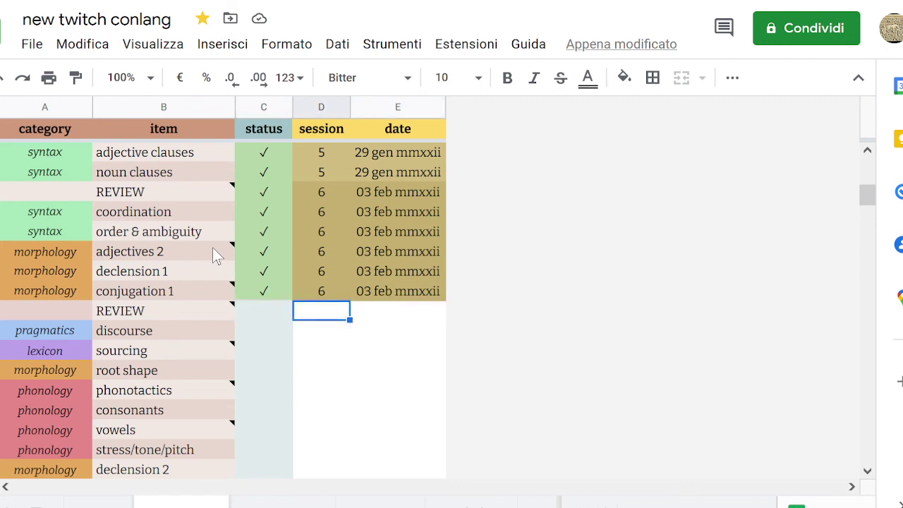
{"action": "key", "text": "Right"}
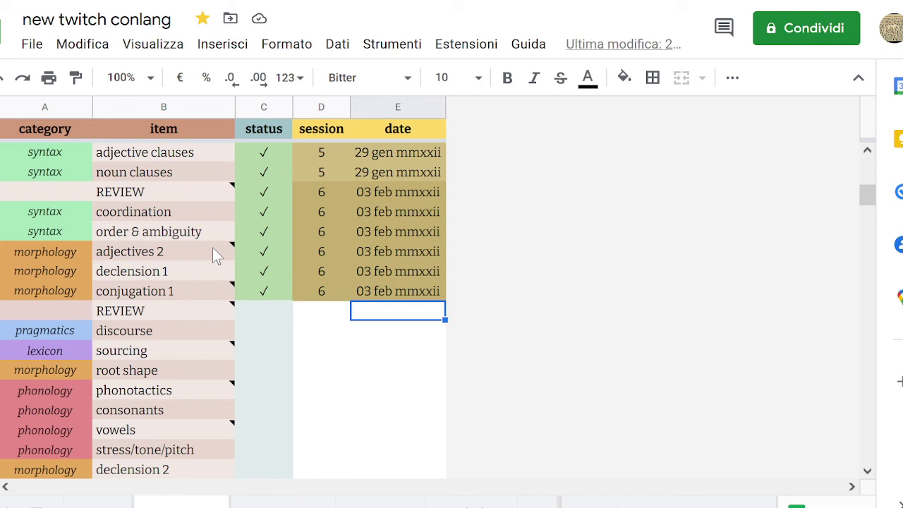
{"action": "left_click", "coordinate": [263, 313]}
{"action": "key", "text": "Right"}
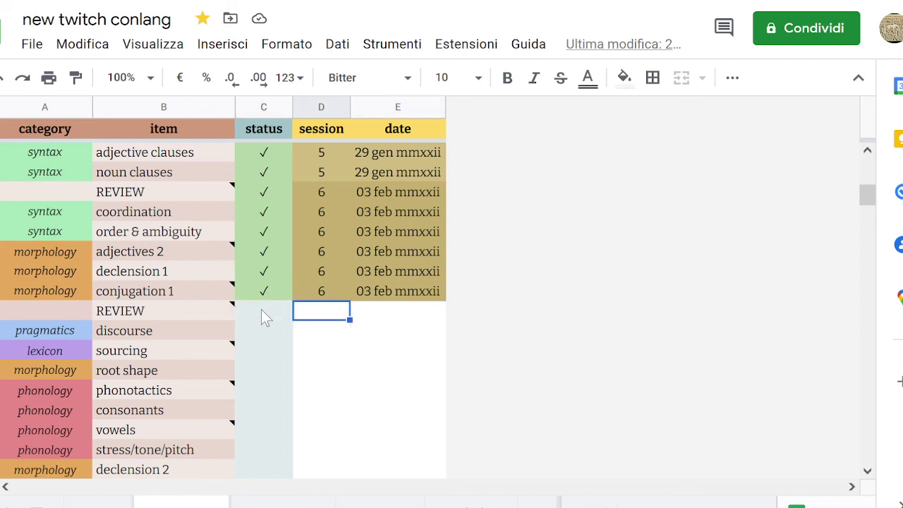
{"action": "key", "text": "Right"}
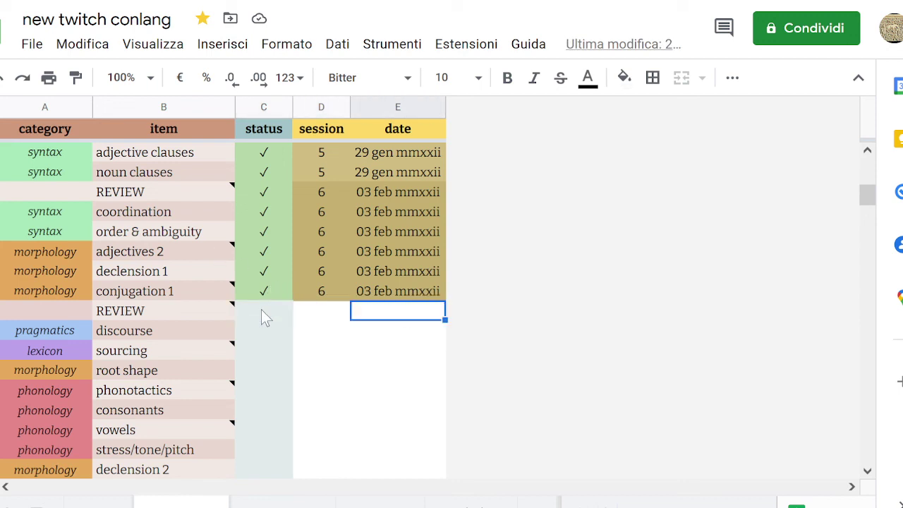